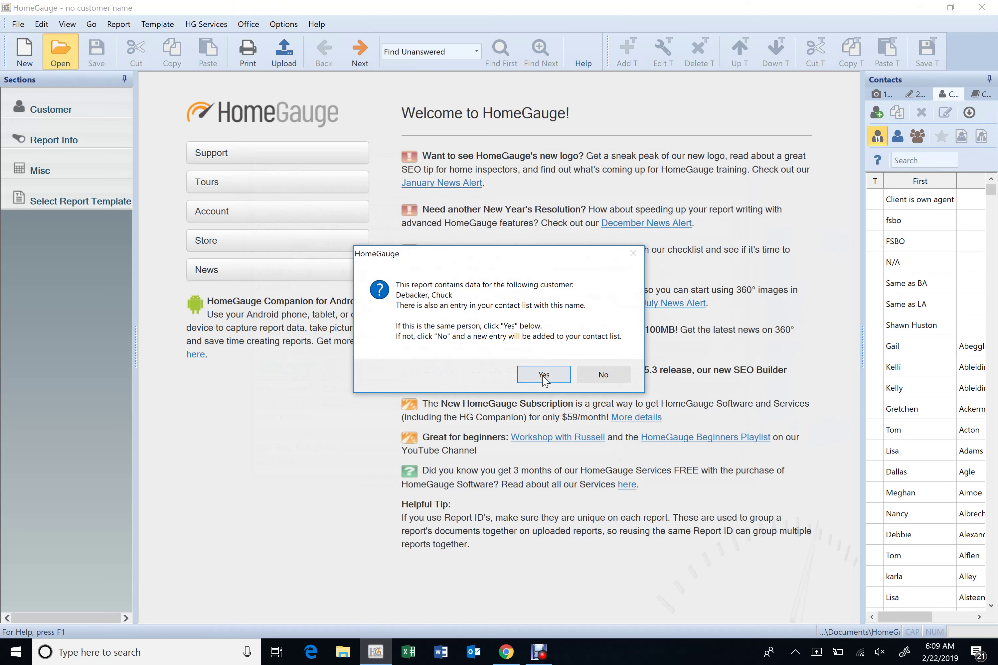
Match the report's customer to the existing contact and set the inspected property's state to Wisconsin
left_click(545, 375)
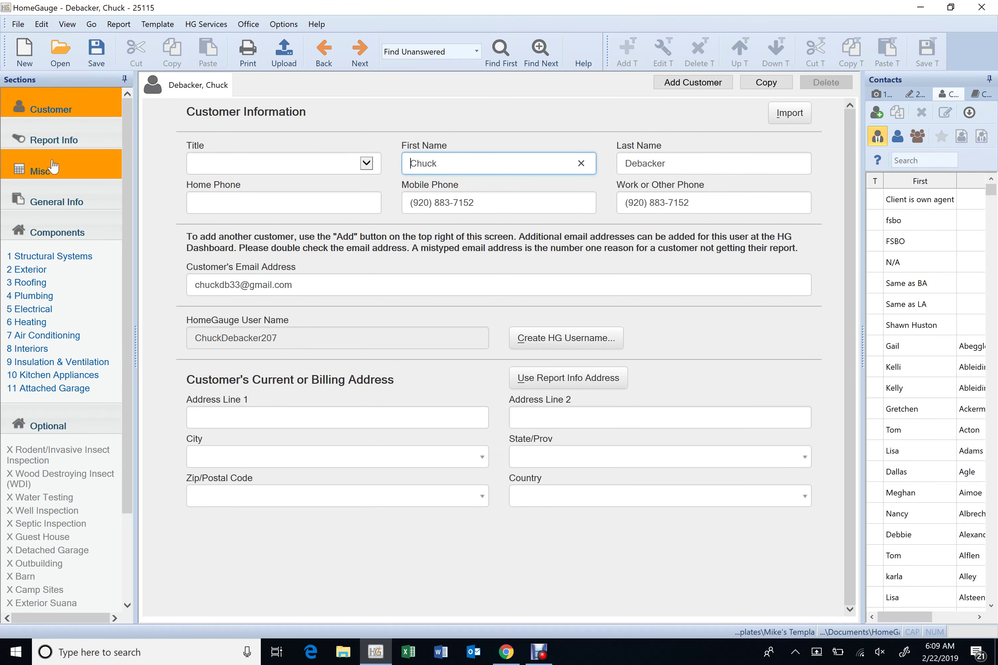
left_click(77, 140)
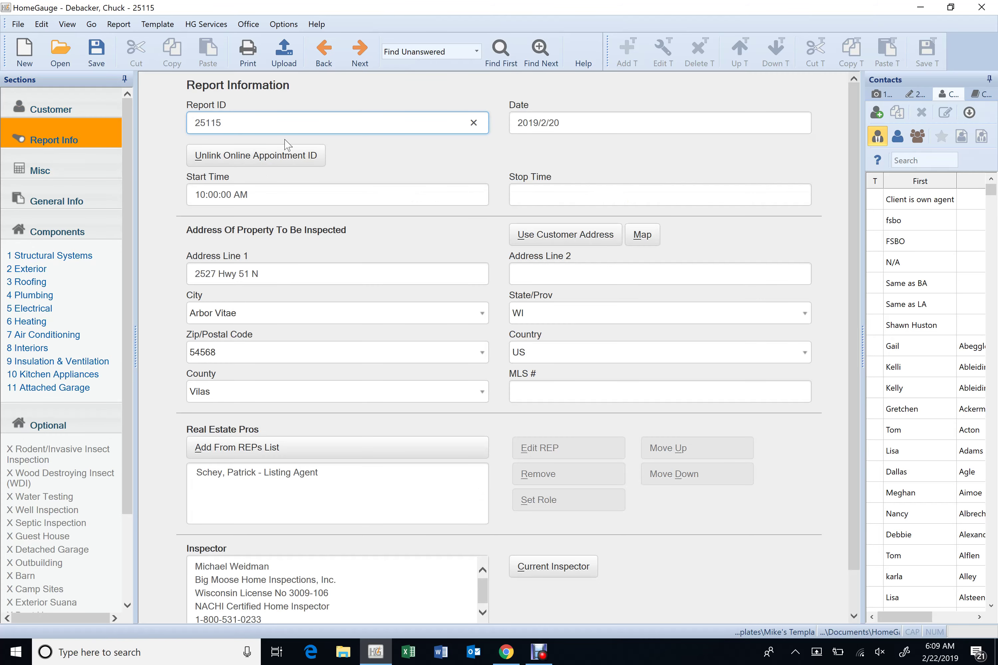
left_click(537, 313)
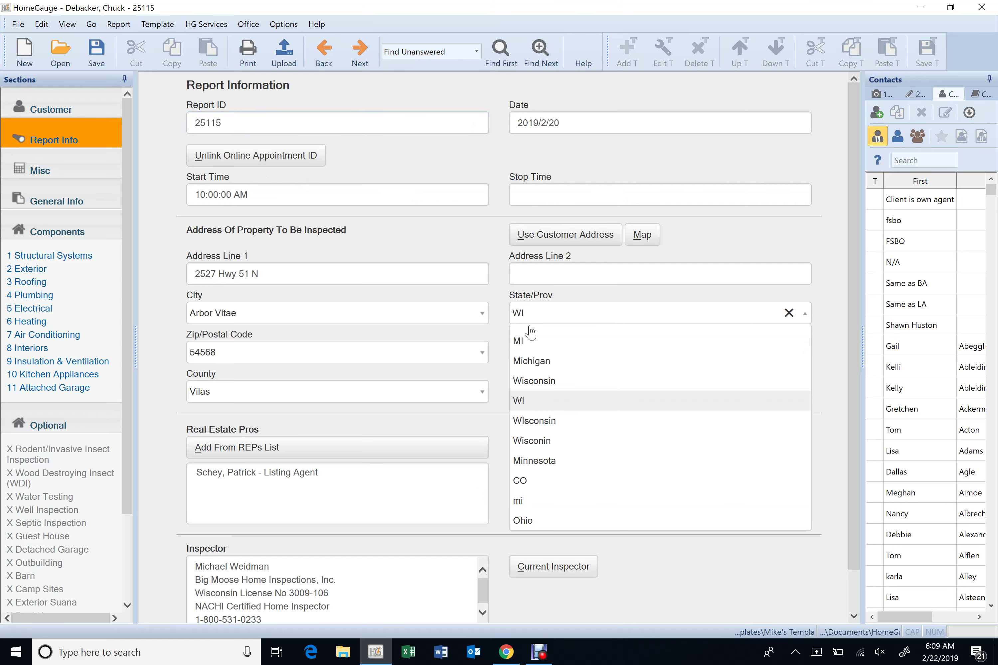
left_click(542, 388)
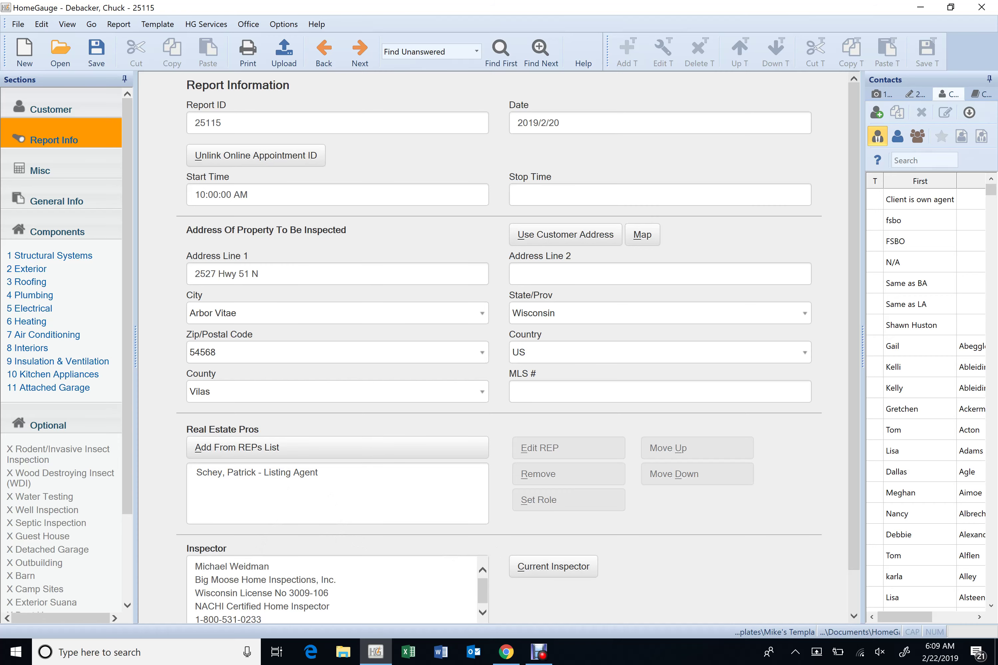
scroll(498, 348, "down", 1)
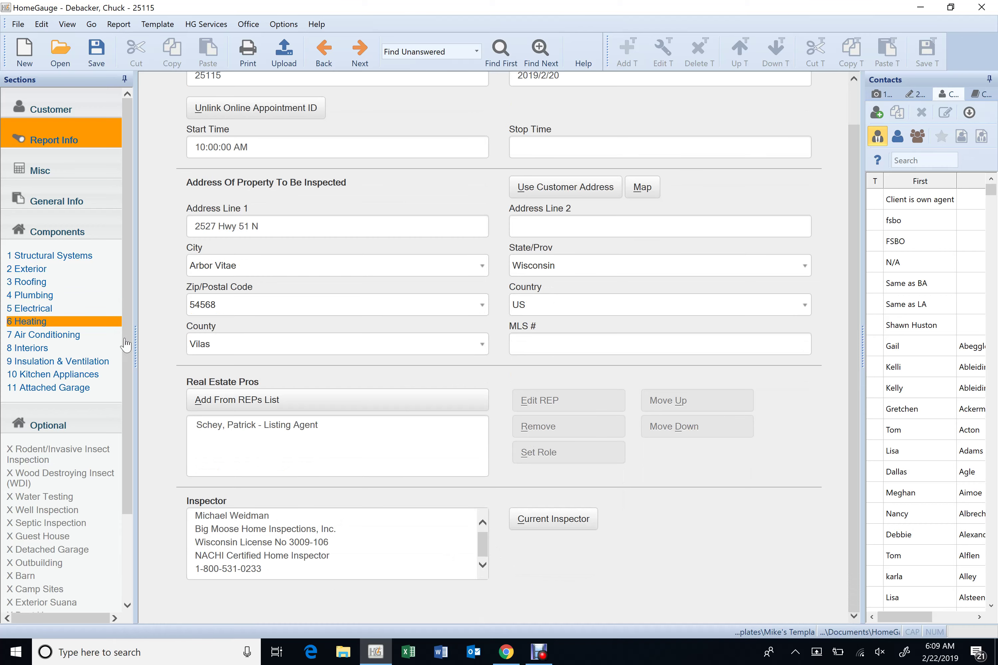
Edit the cover page picture in the general report information, raising its brightness slightly and fine-tuning its contrast
left_click(64, 191)
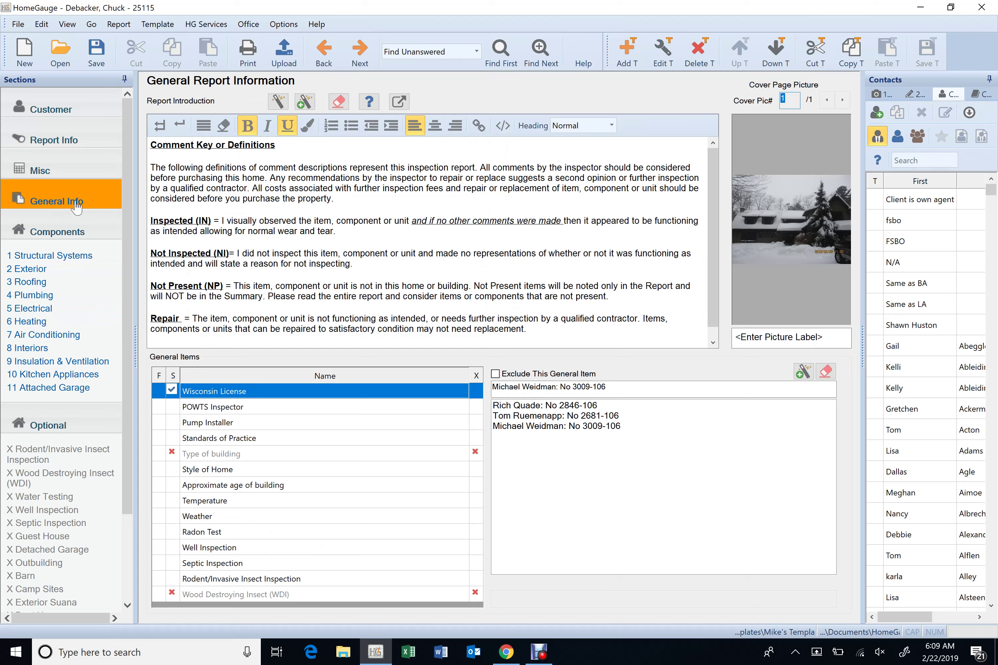
right_click(775, 248)
left_click(778, 250)
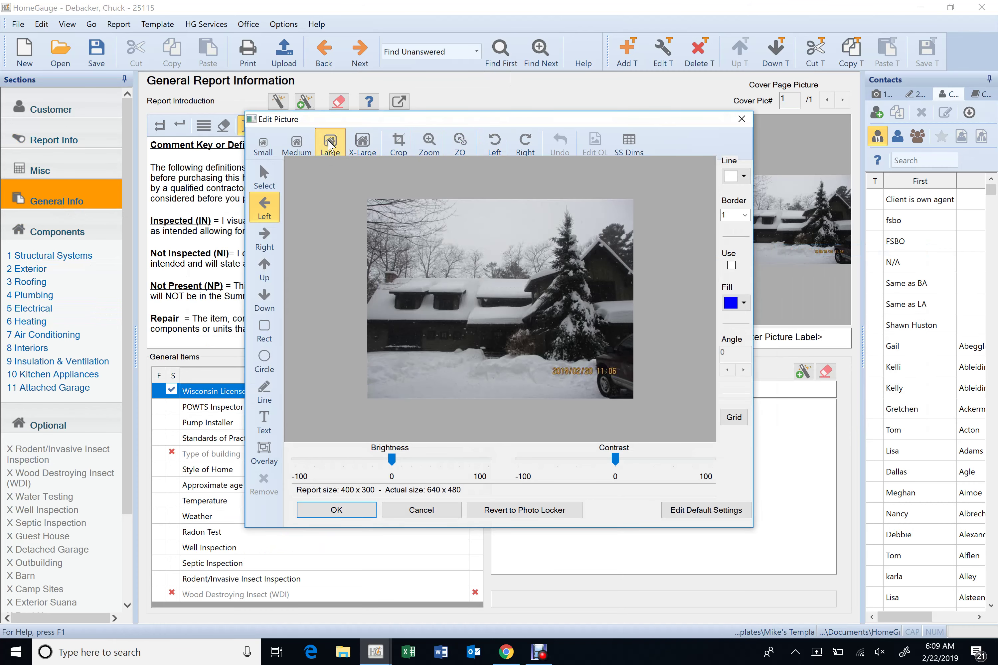
left_click(404, 460)
left_click_drag(400, 463, 389, 463)
left_click(402, 458)
left_click(406, 461)
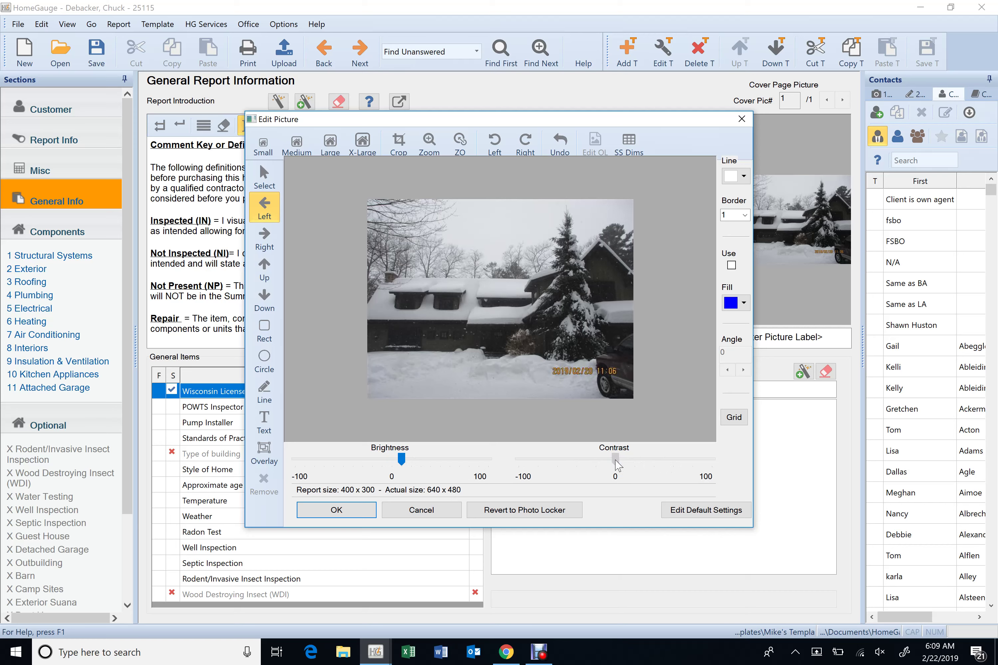
mouse_move(621, 461)
left_mouse_down()
mouse_move(593, 460)
mouse_move(613, 467)
left_mouse_up()
left_click(617, 461)
left_click_drag(617, 464, 616, 465)
left_click(334, 510)
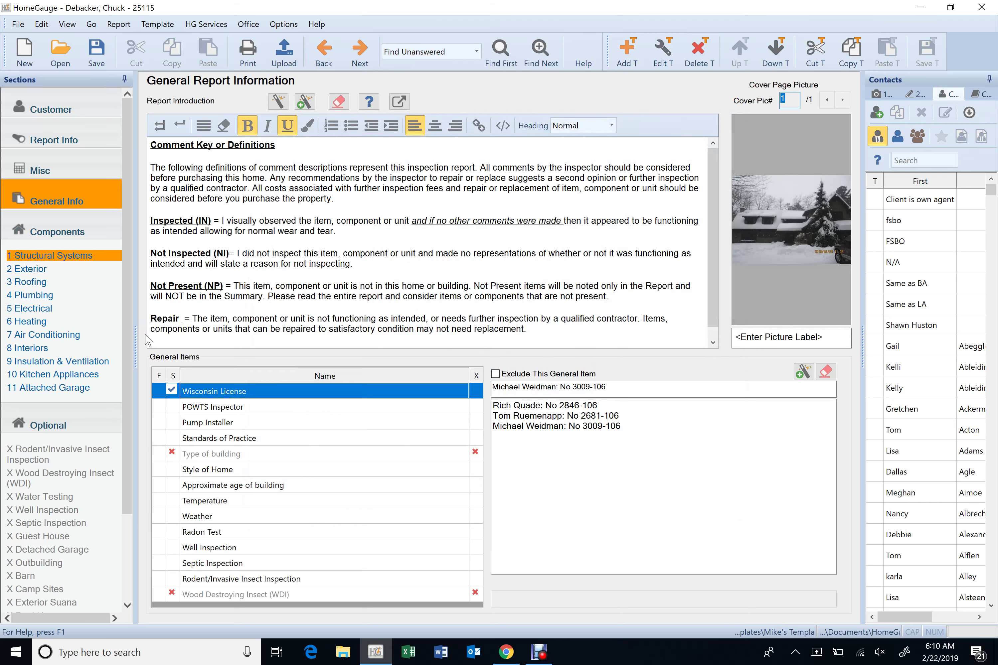
Fill the POWTS Inspector general item with the listed inspector's licence entry and exclude the Pump Installer item
left_click(311, 407)
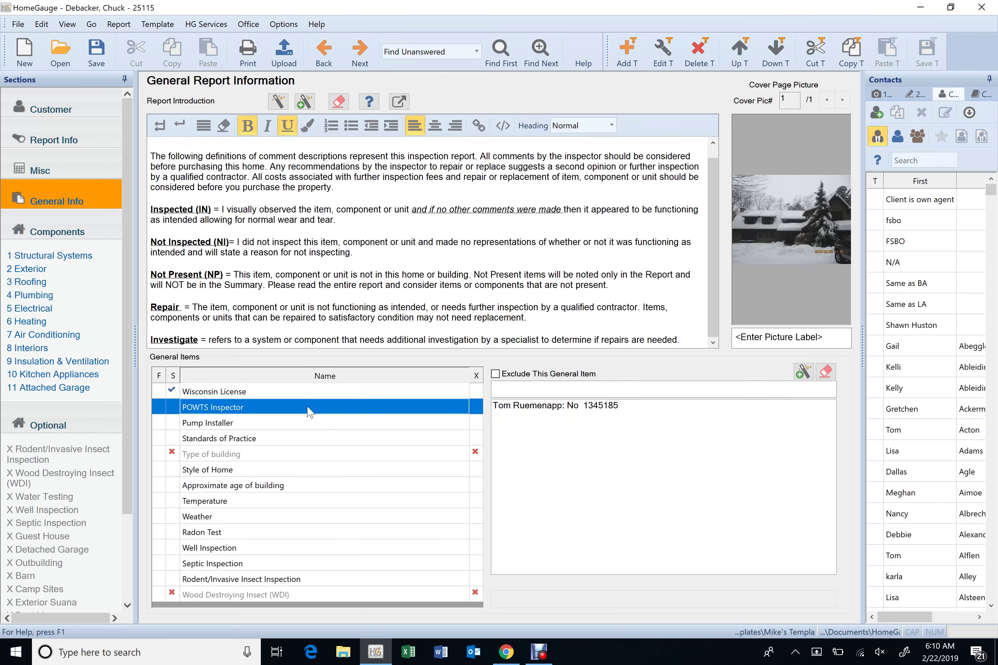
left_click(304, 395)
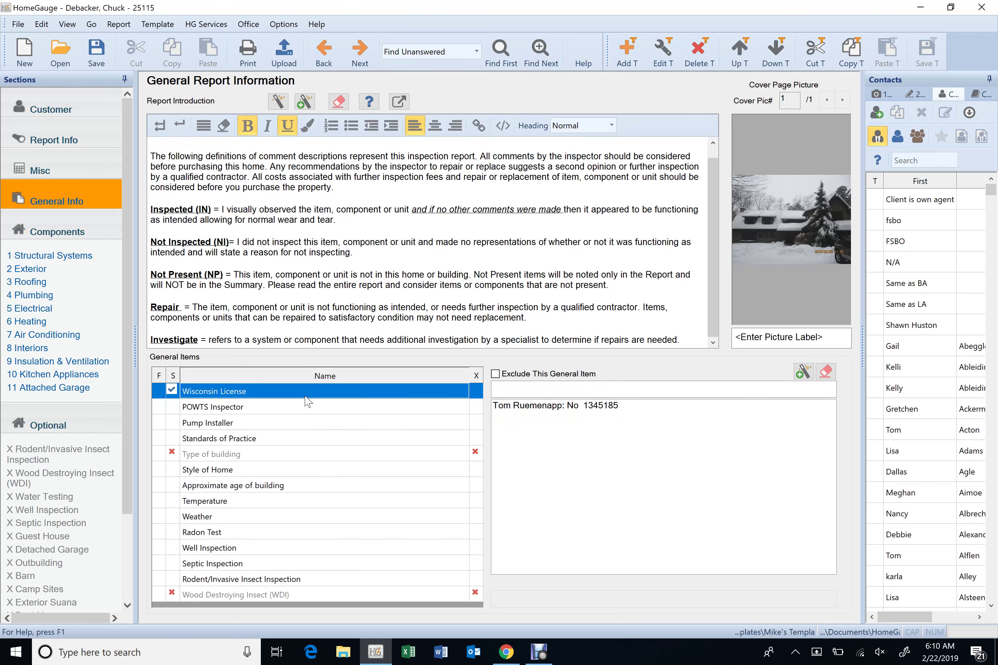
left_click(306, 440)
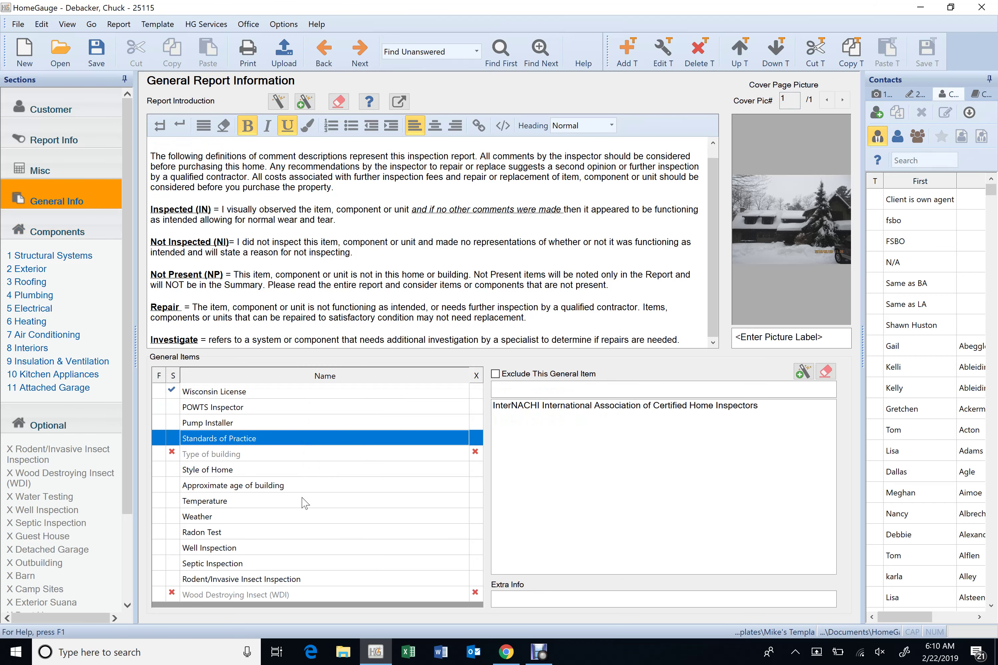
left_click(325, 396)
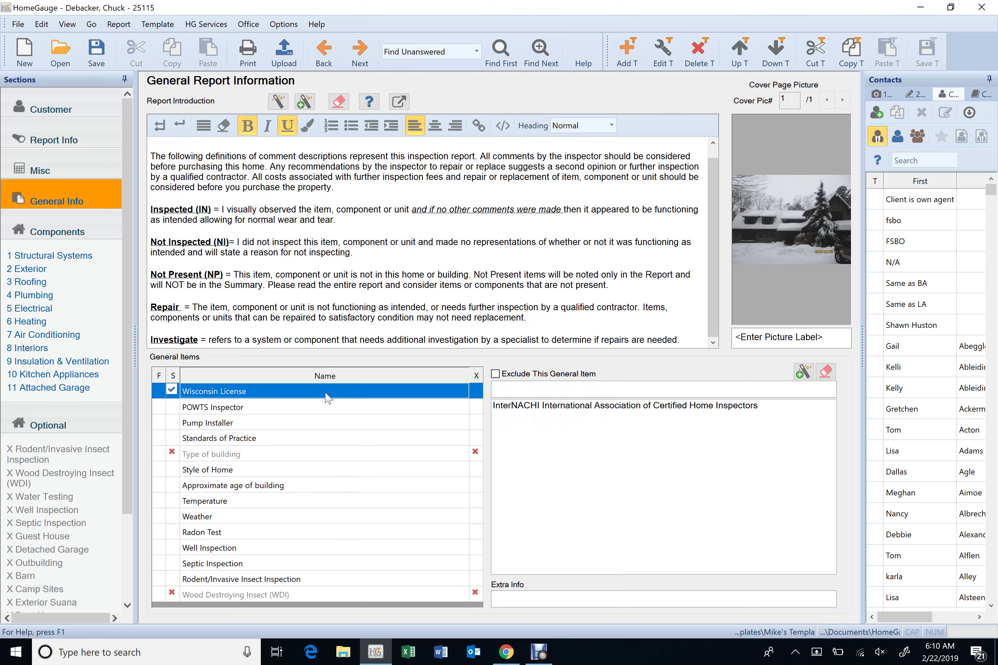
left_click(430, 408)
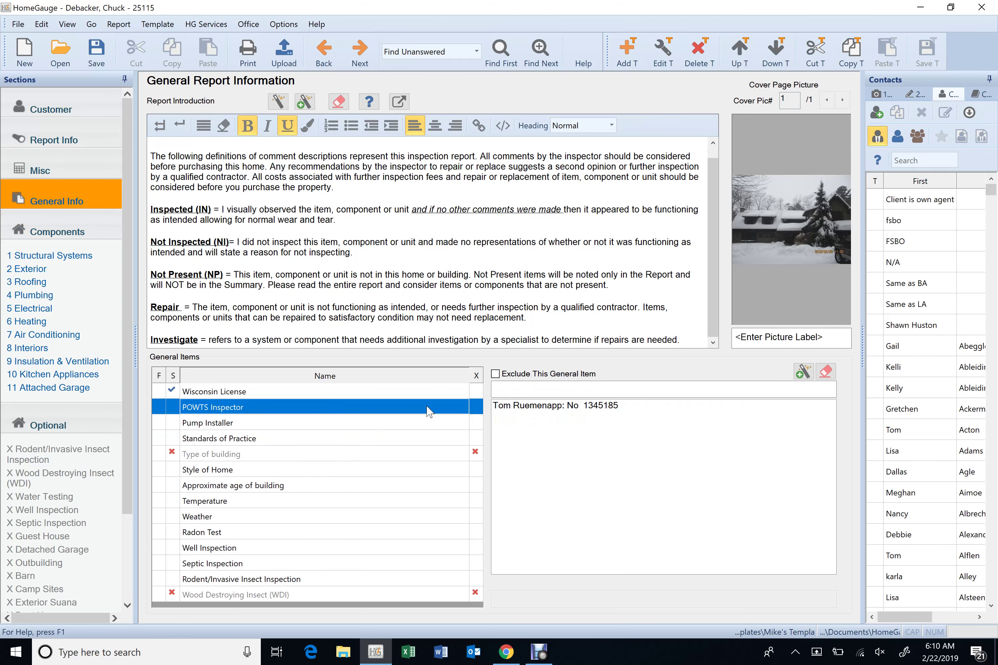
left_click(516, 407)
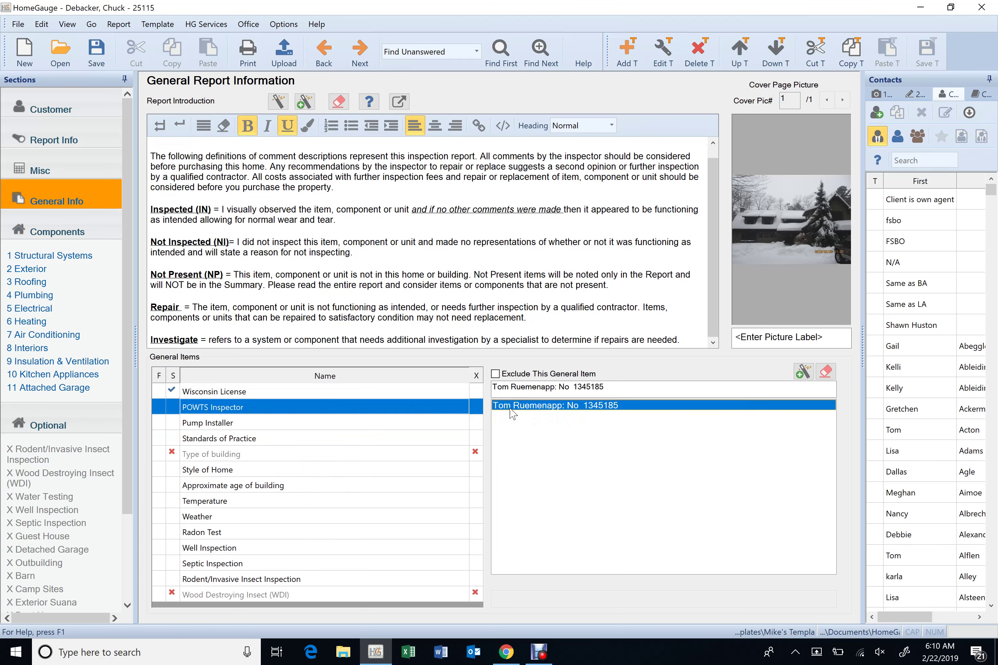
left_click(447, 424)
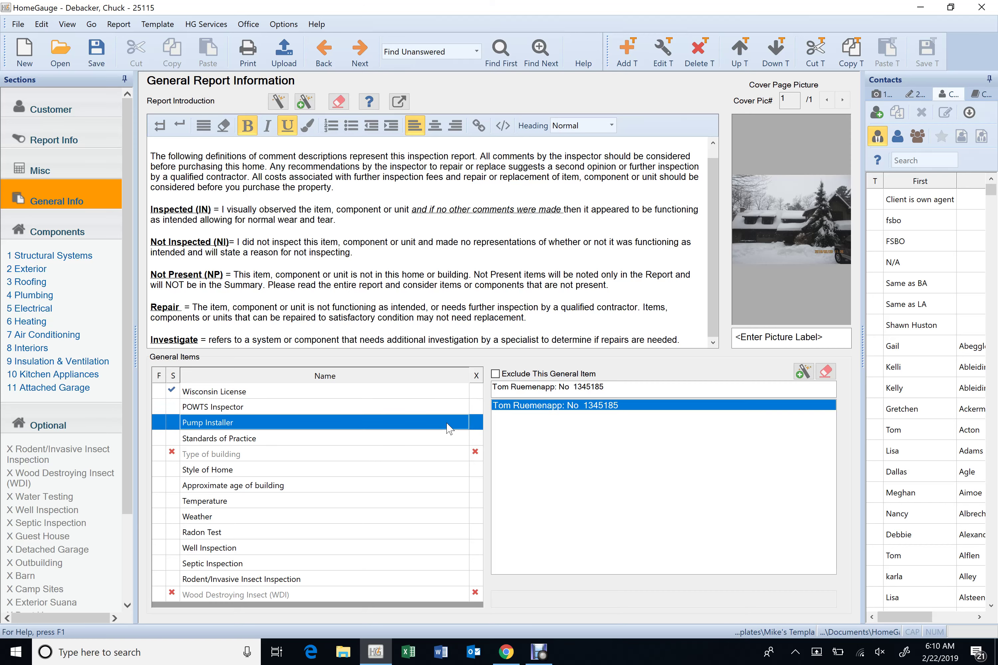
left_click(476, 424)
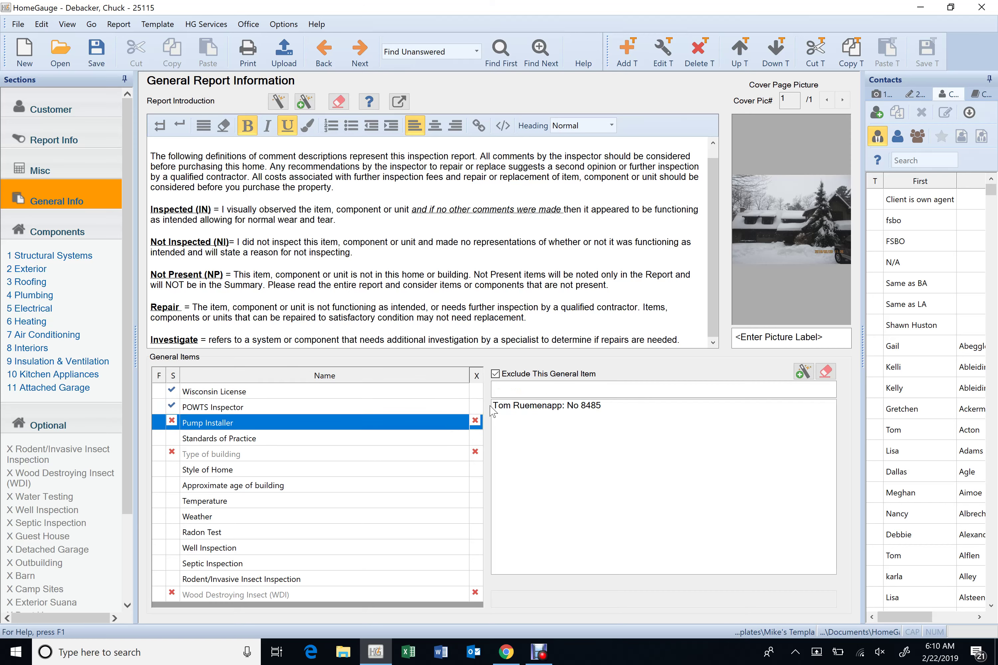
Set Standards of Practice to InterNACHI International Association of Certified Home Inspectors and Style of Home to Custom built
left_click(472, 439)
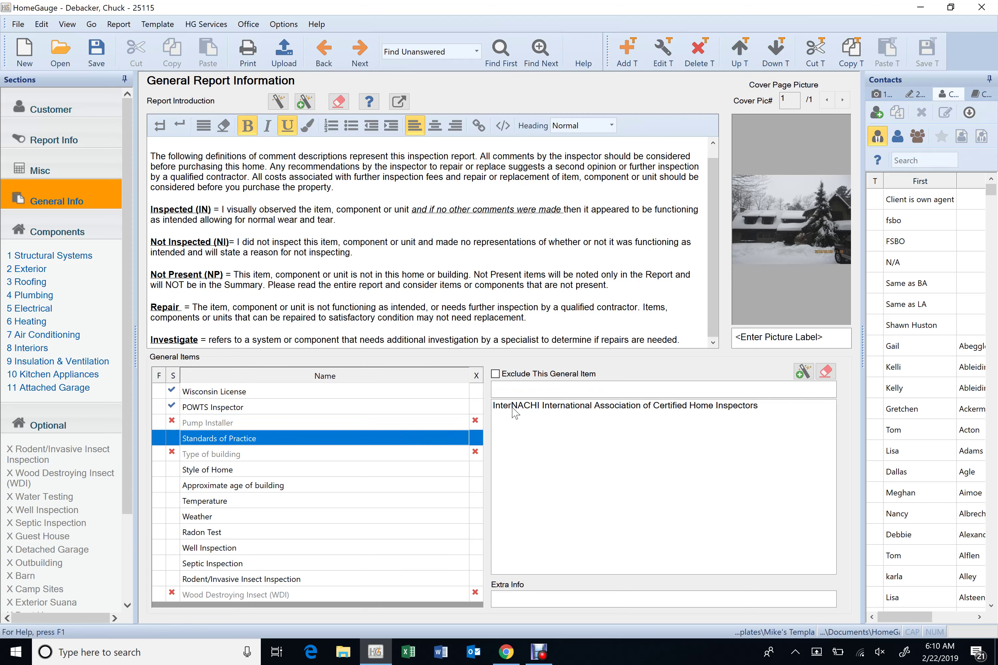
left_click(529, 412)
left_click(419, 472)
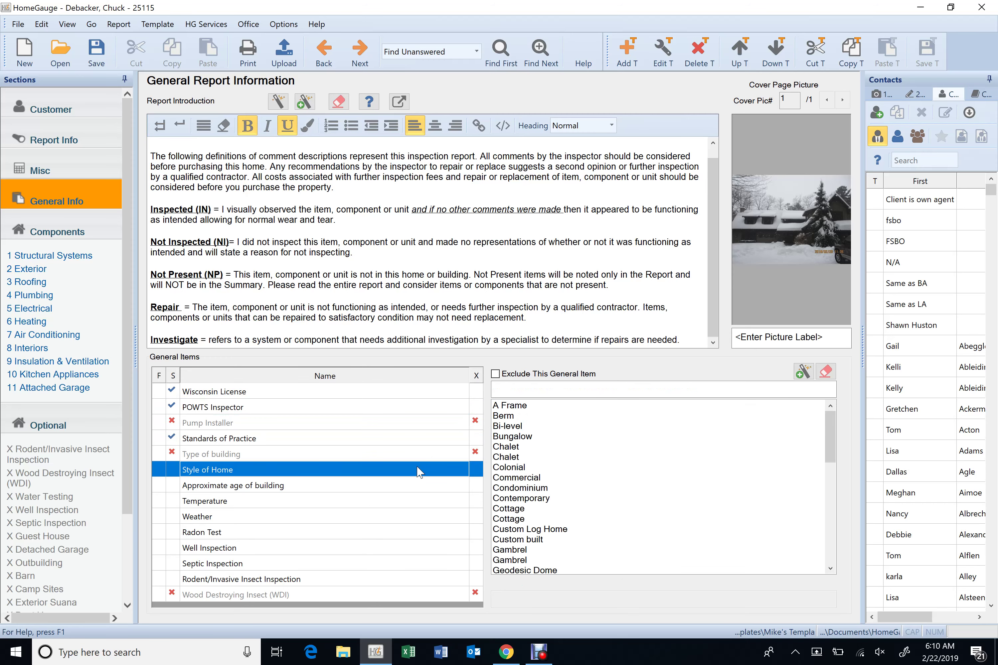
scroll(523, 451, "down", 2)
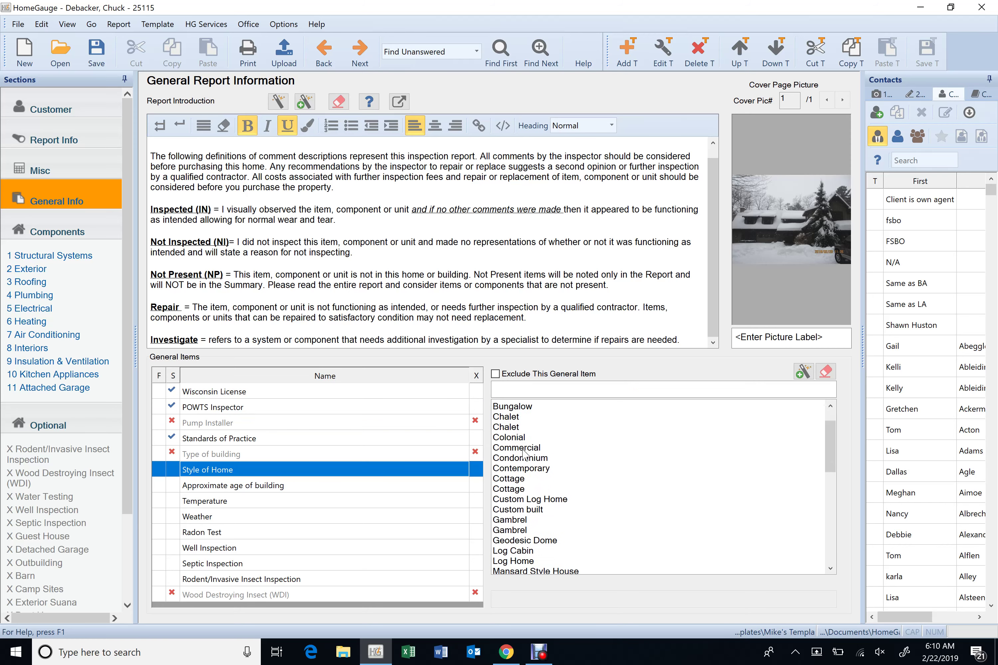
left_click(531, 478)
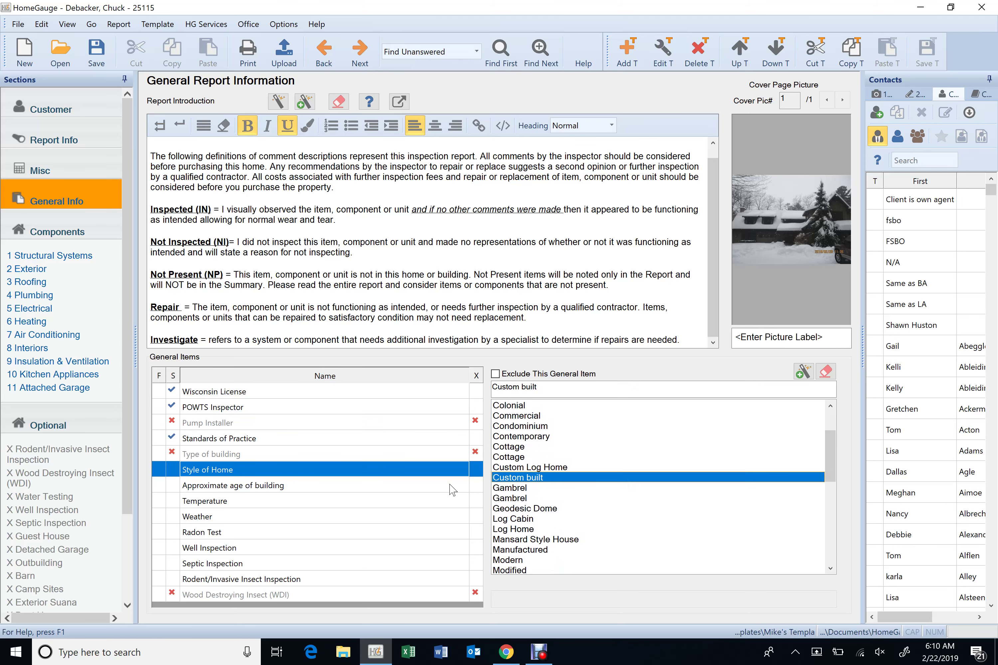
For the approximate building age, switch to Chrome, open the 02/20/2019 inspection order in ISN and copy the property address
left_click(438, 488)
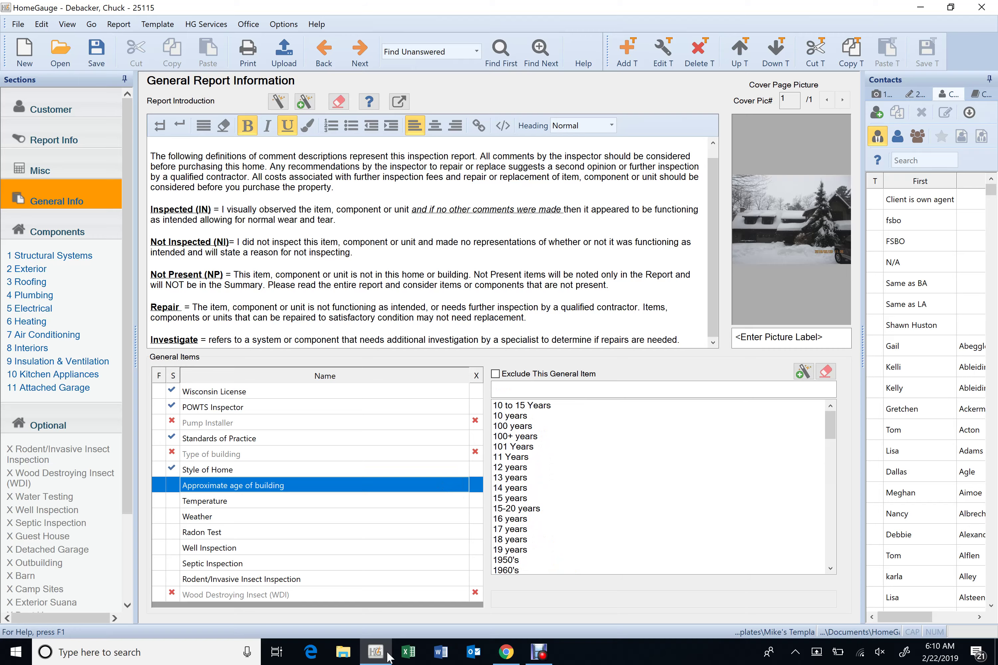
left_click(507, 653)
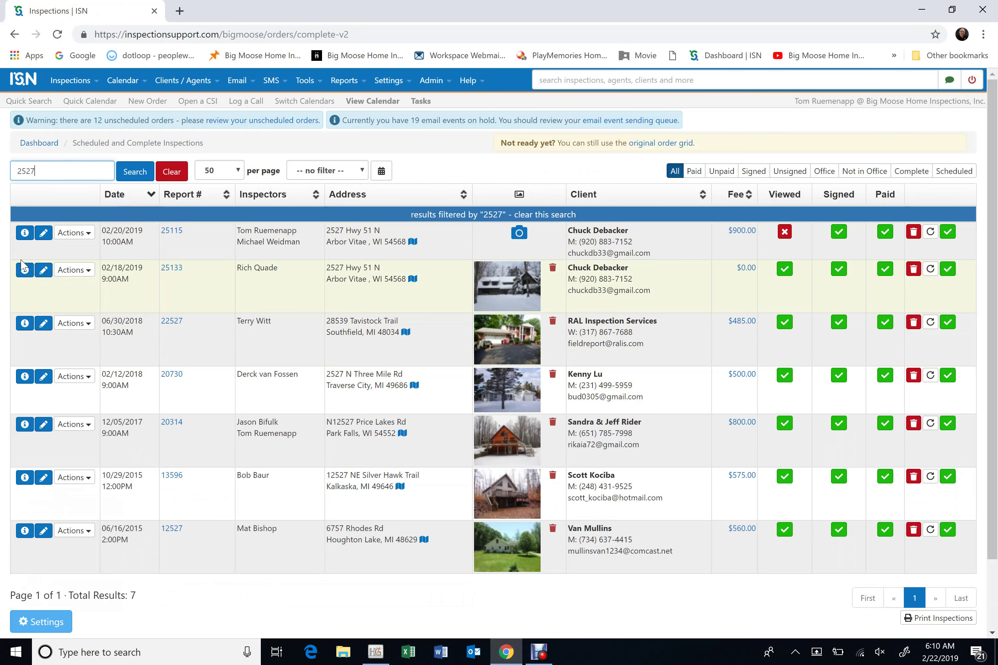
left_click(26, 237)
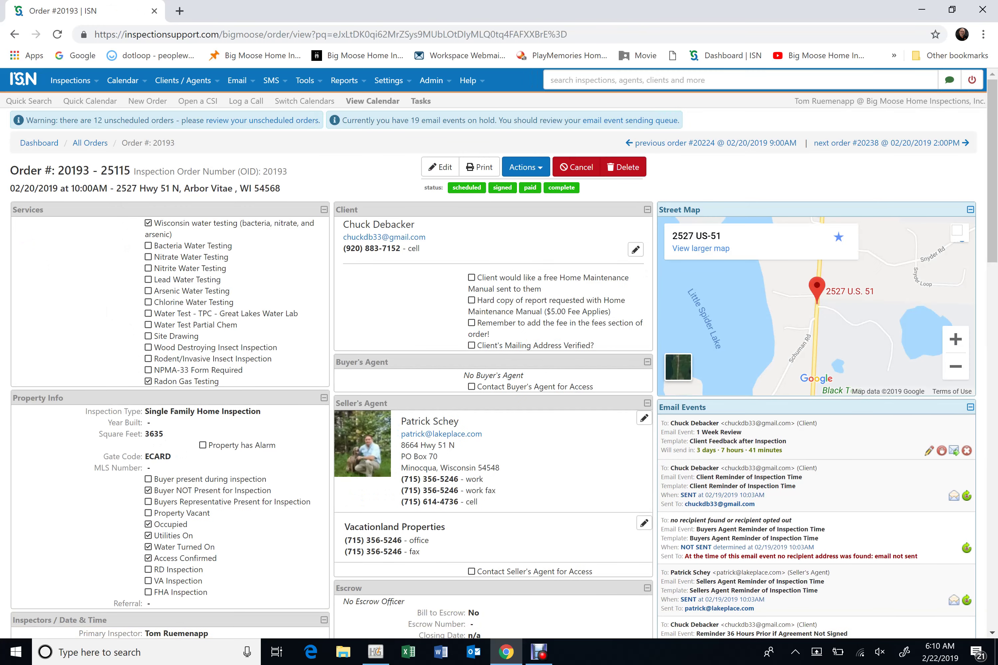
left_click_drag(116, 189, 295, 195)
right_click(257, 186)
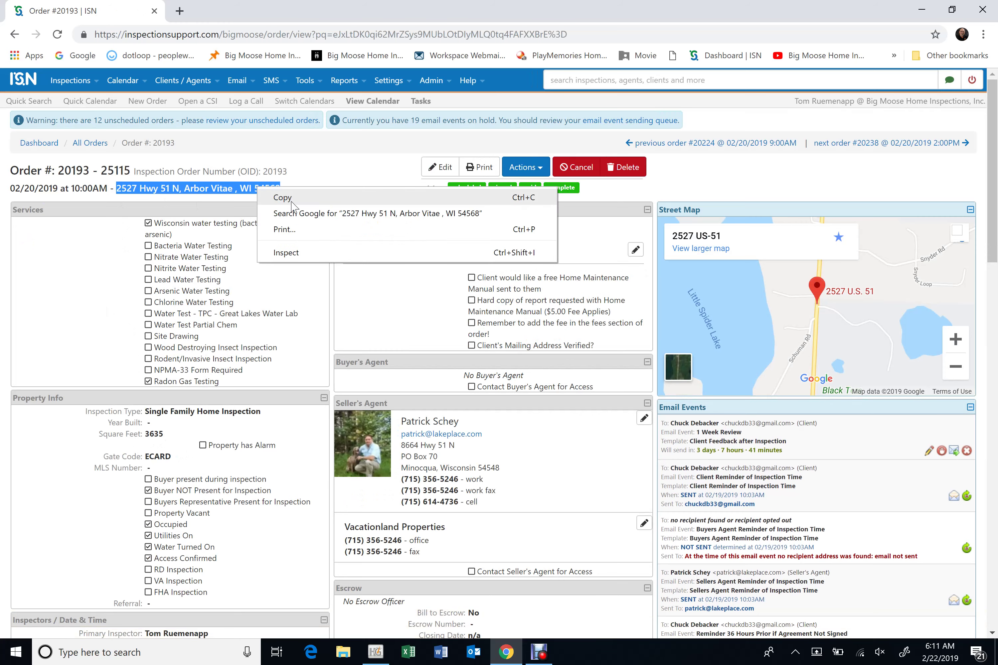
left_click(296, 197)
Search Google for the copied property address in a new tab and look up the year built in its Zillow listing
left_click(179, 11)
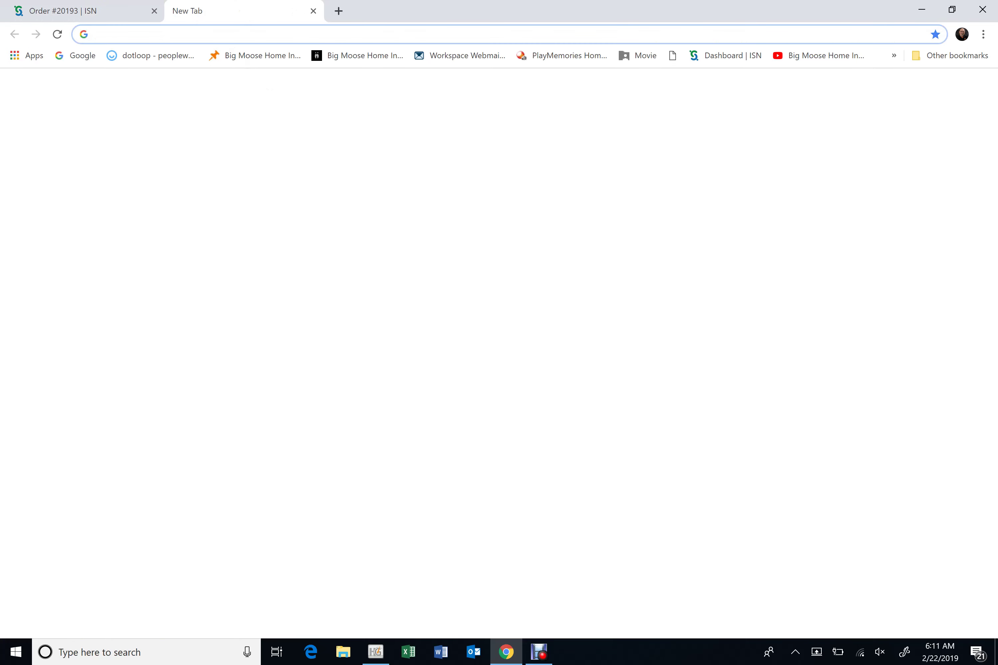
right_click(235, 34)
left_click(274, 121)
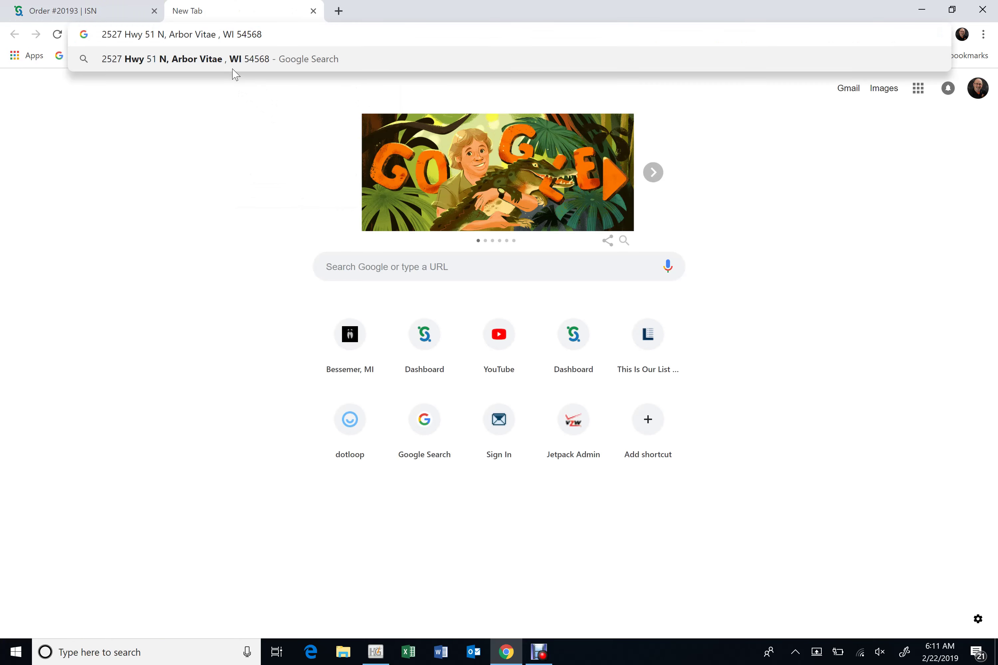
left_click(239, 60)
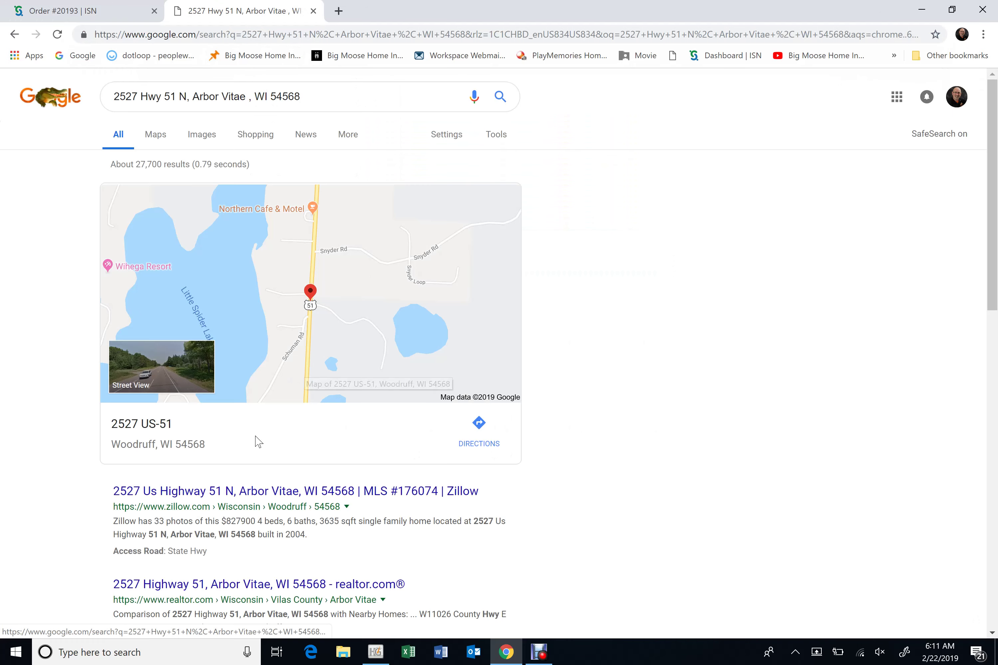
left_click(246, 494)
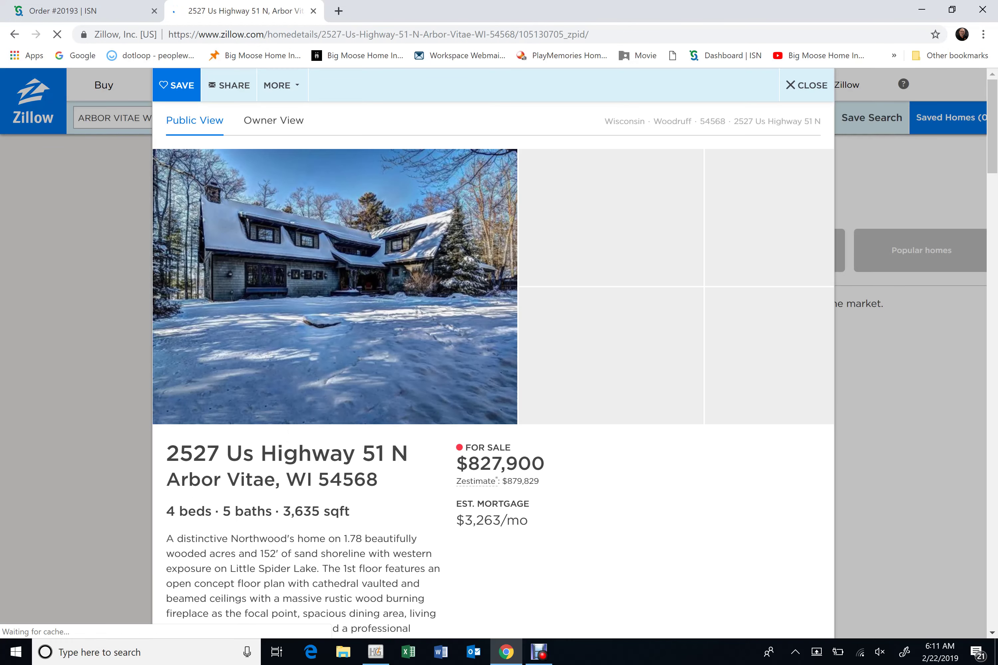
scroll(329, 416, "down", 4)
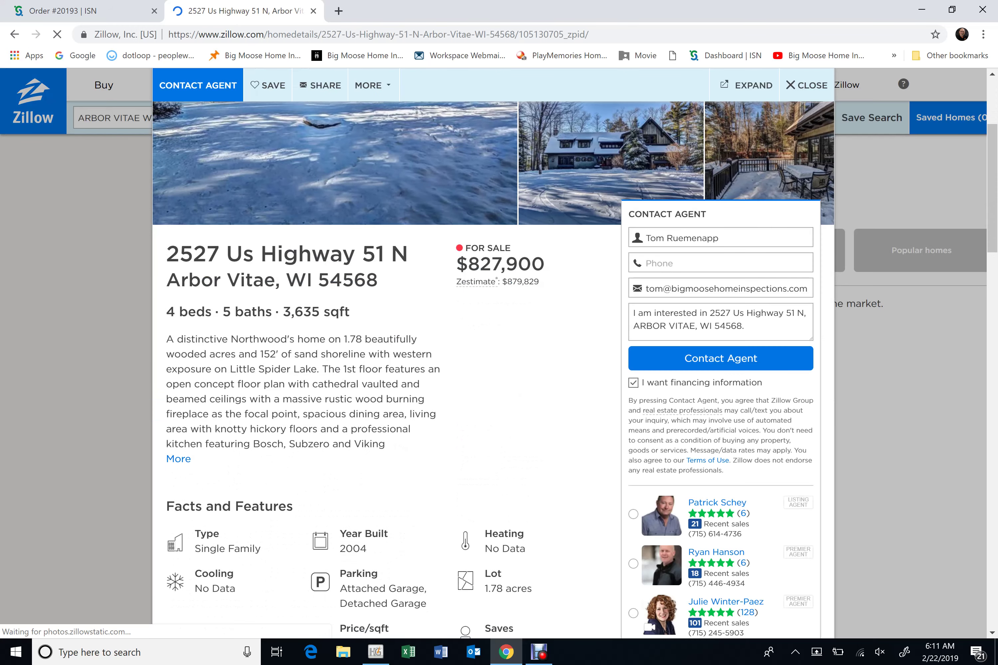
key("ctrl+a")
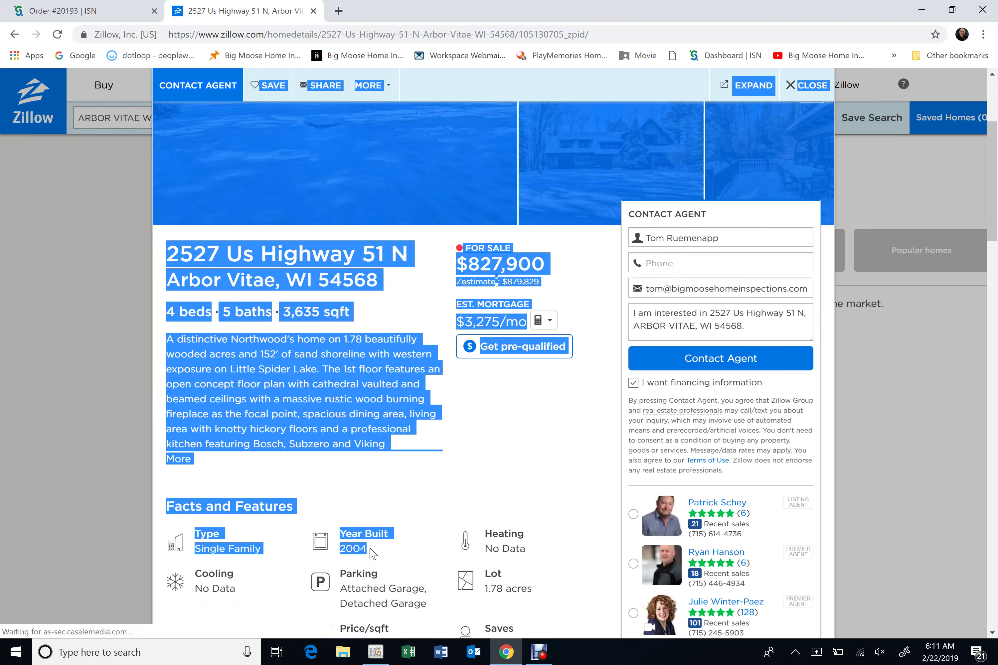
key("Home")
Review the ISN order's property details, switch back to HomeGauge and set Approximate age of building to 2004
left_click(148, 6)
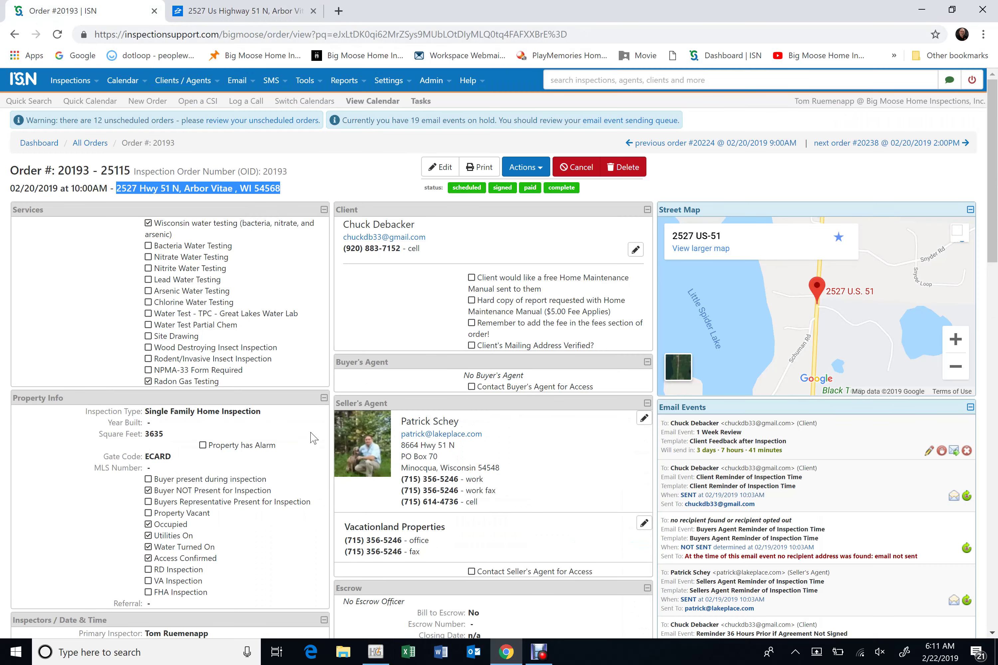
scroll(299, 452, "down", 3)
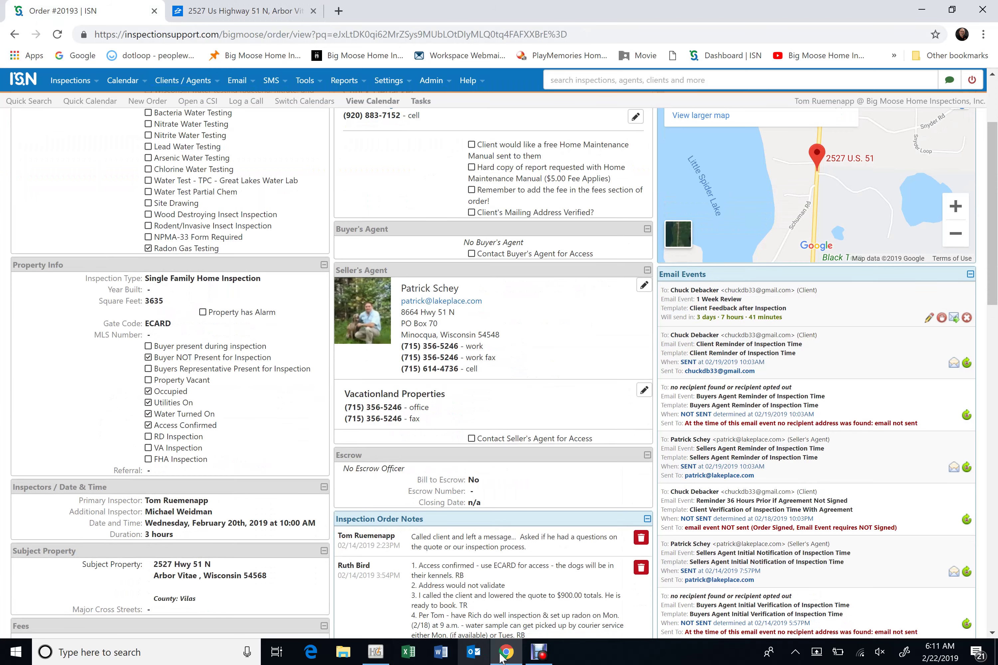
left_click(376, 652)
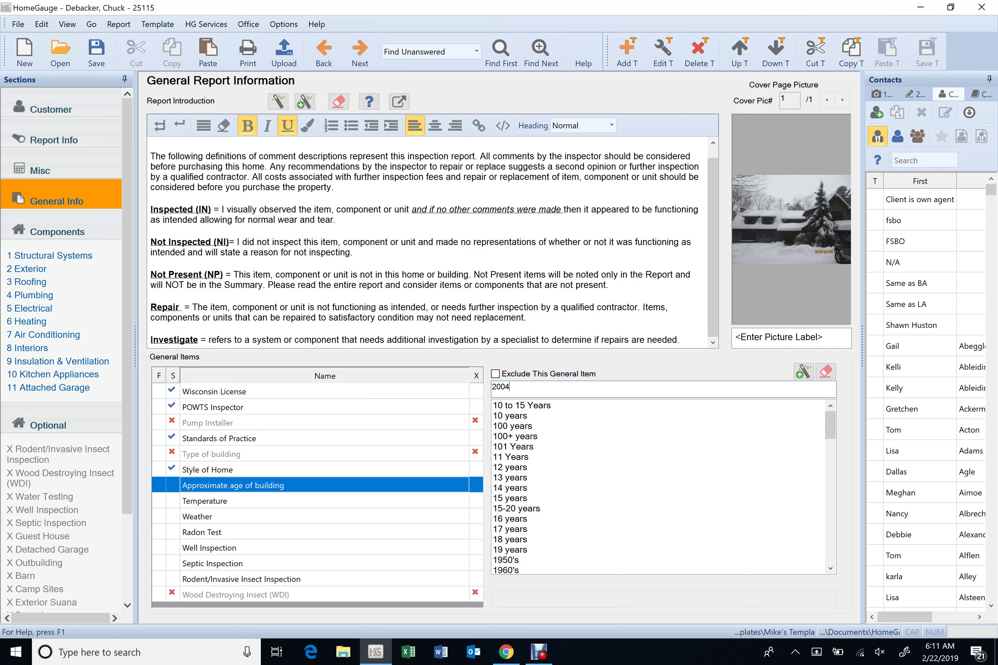
left_click(379, 499)
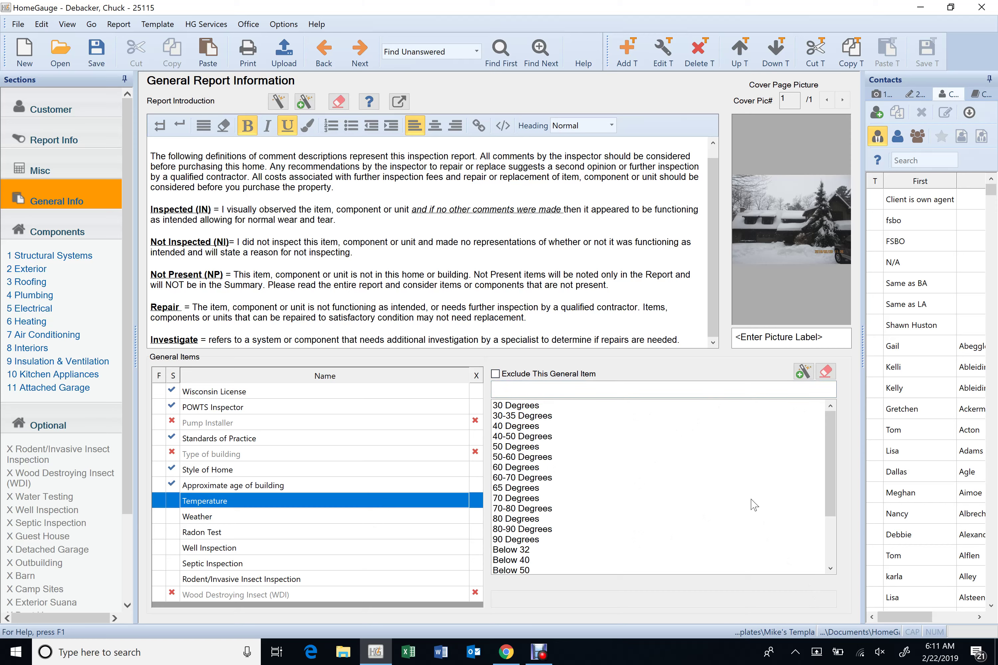
Set the Temperature general item to Below 40 and the Weather item to Snow
scroll(621, 522, "down", 1)
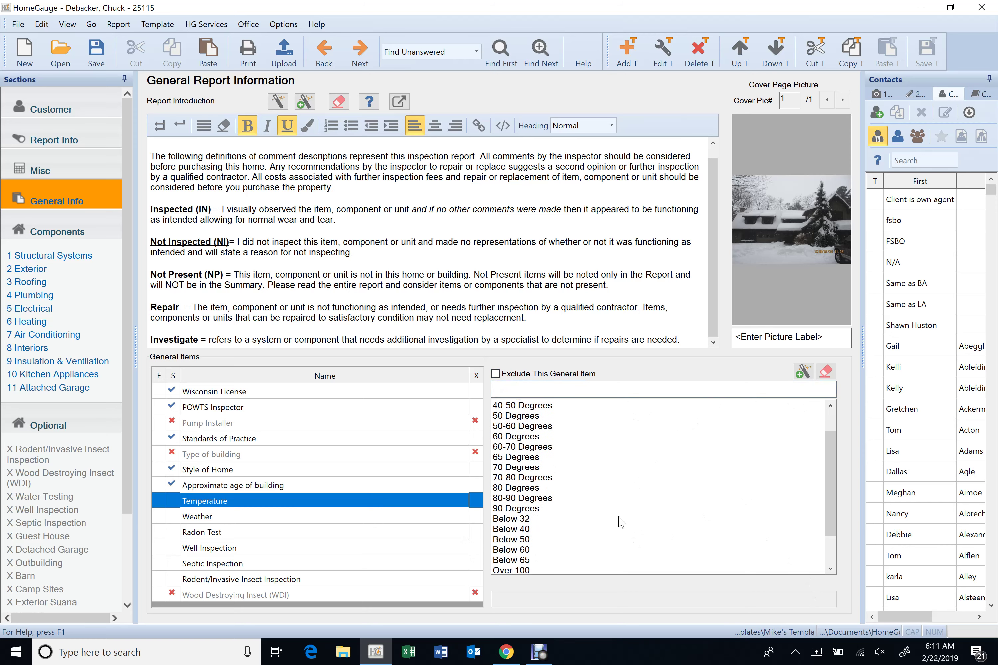
left_click(501, 529)
left_click(416, 521)
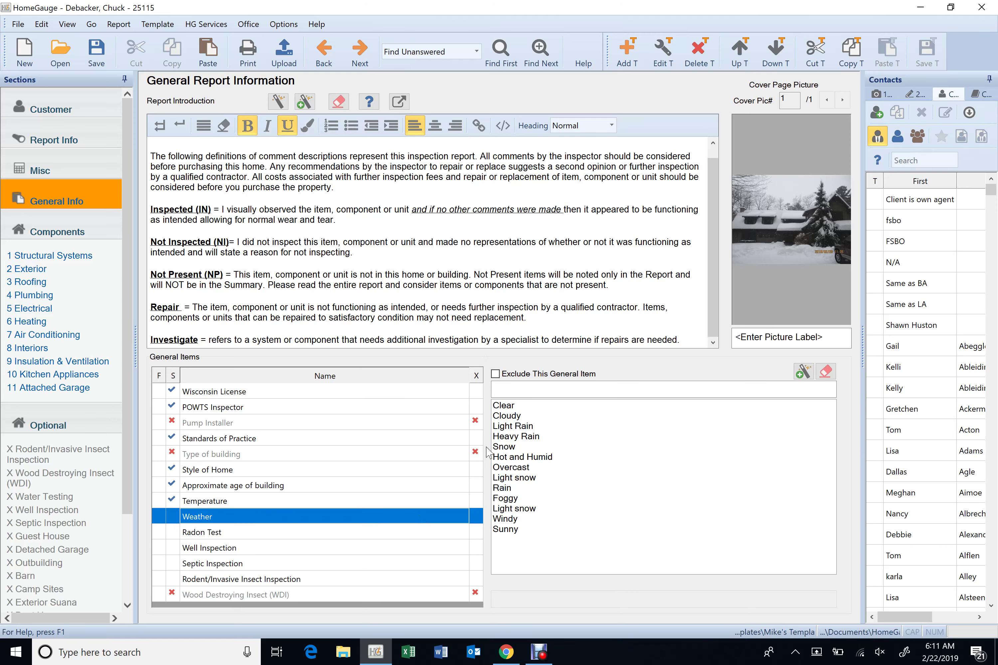
left_click(502, 446)
Set Radon Test to Yes and mark both Well Inspection and Septic Inspection as Inspected
left_click(372, 537)
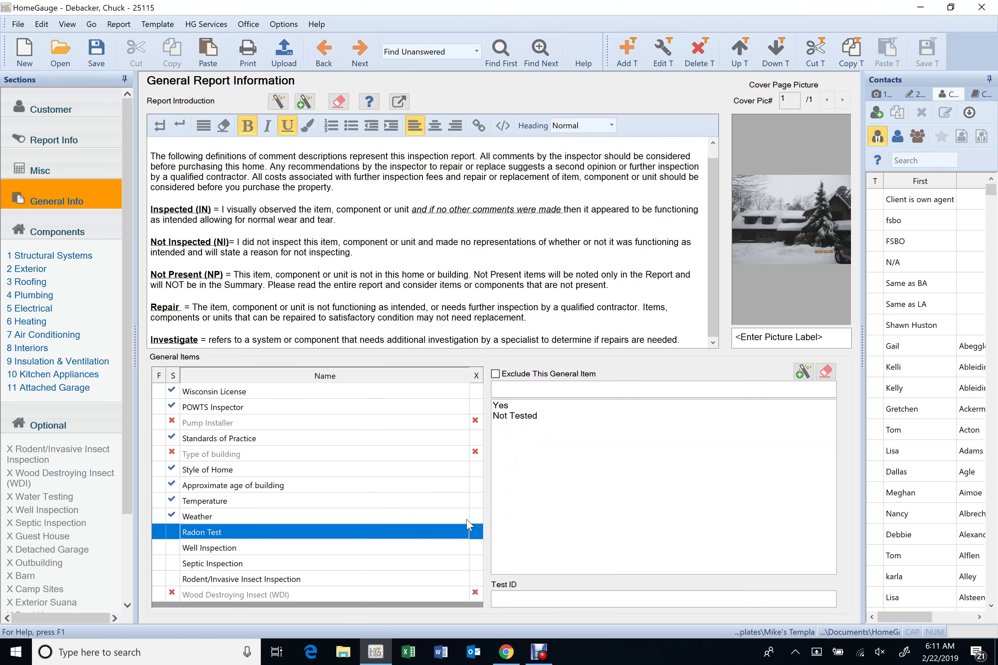
left_click(503, 409)
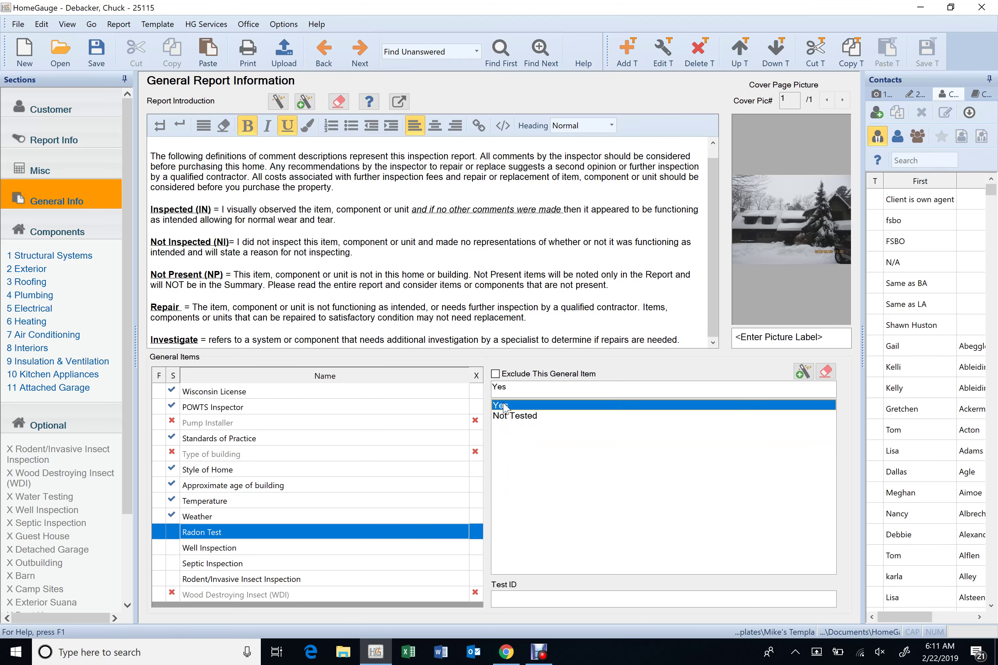
left_click(417, 548)
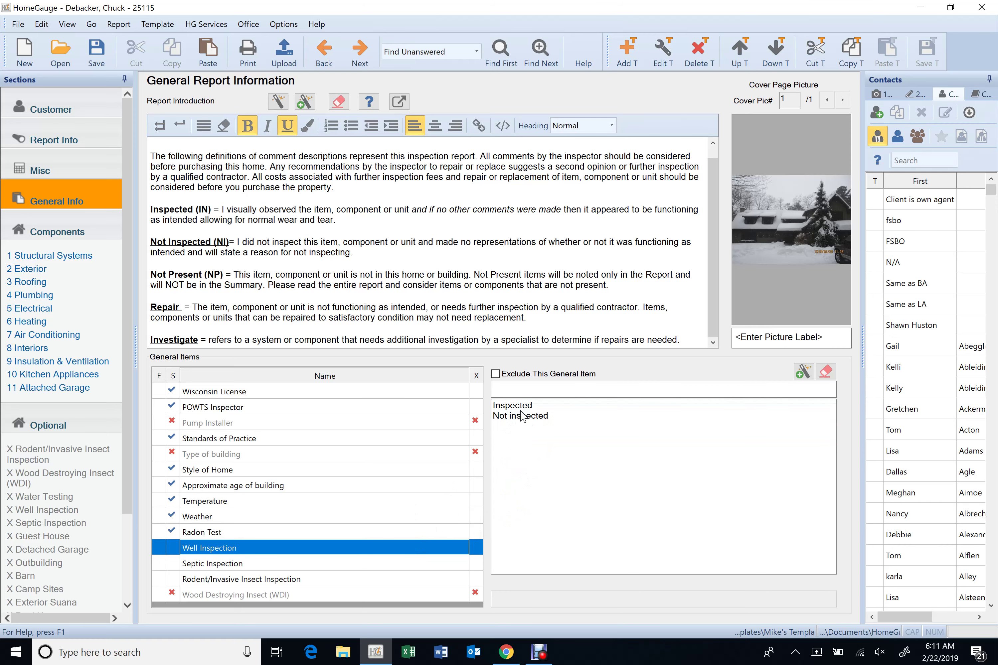
left_click(523, 406)
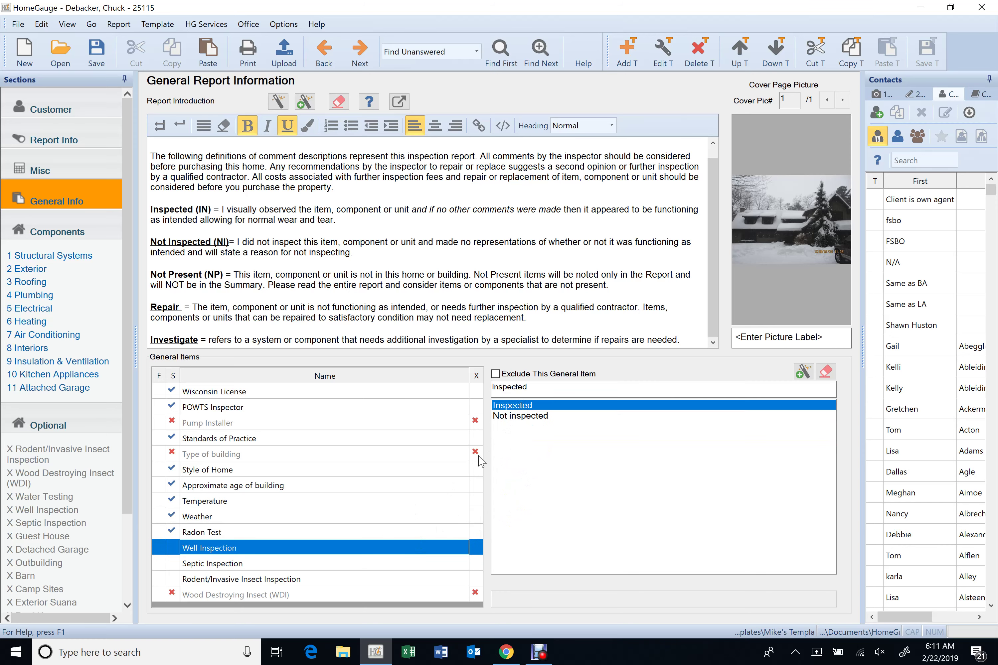
left_click(438, 565)
left_click(512, 406)
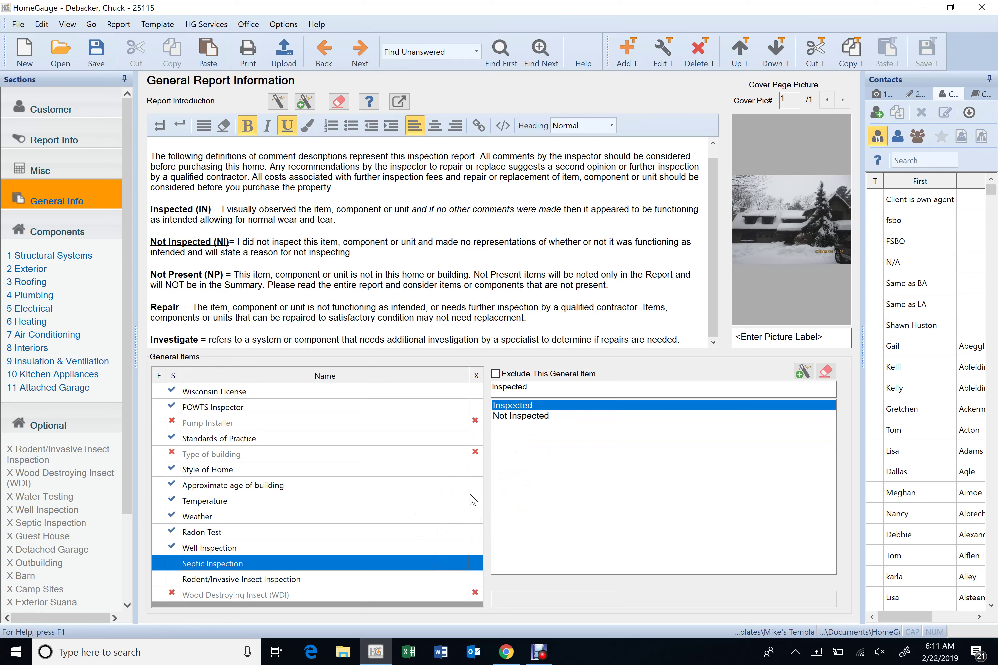
Exclude the Rodent/Invasive Insect Inspection general item and include the Septic Inspection section among the optional sections
left_click(445, 578)
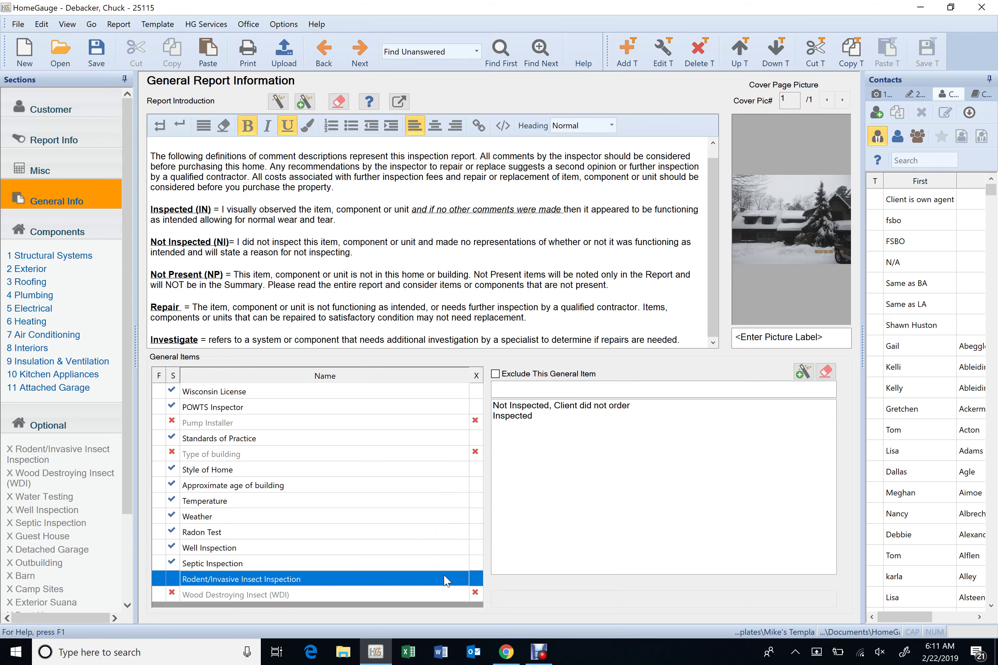
left_click(475, 579)
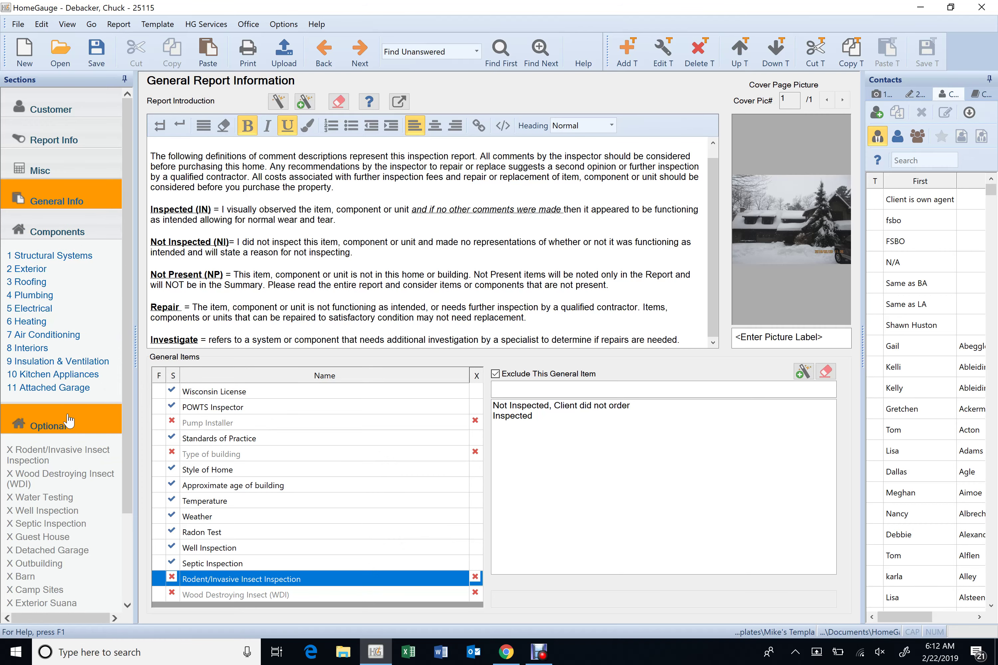
left_click(52, 424)
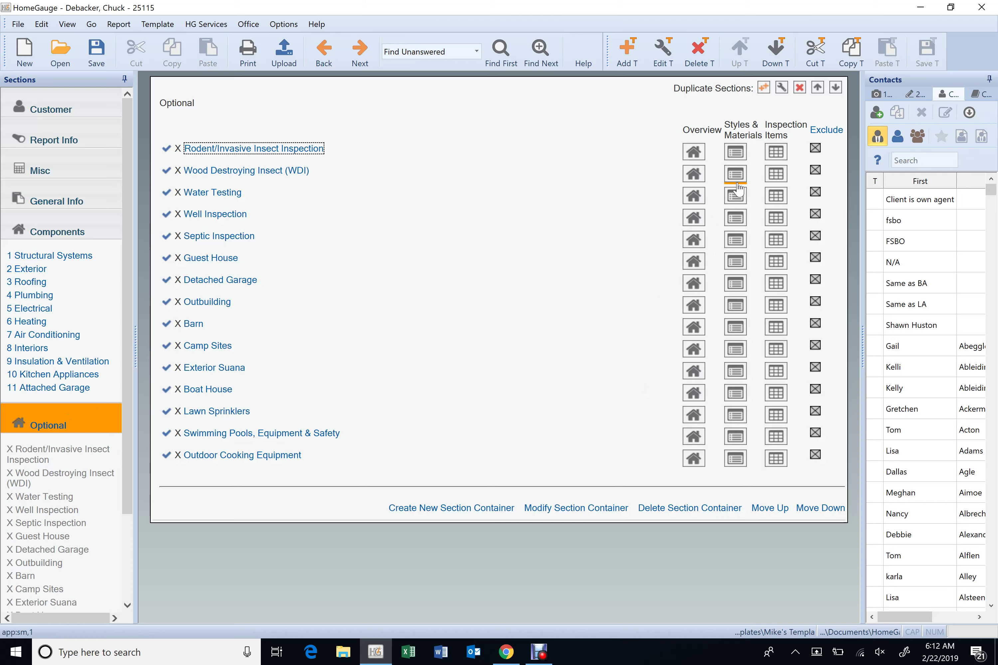
left_click(815, 237)
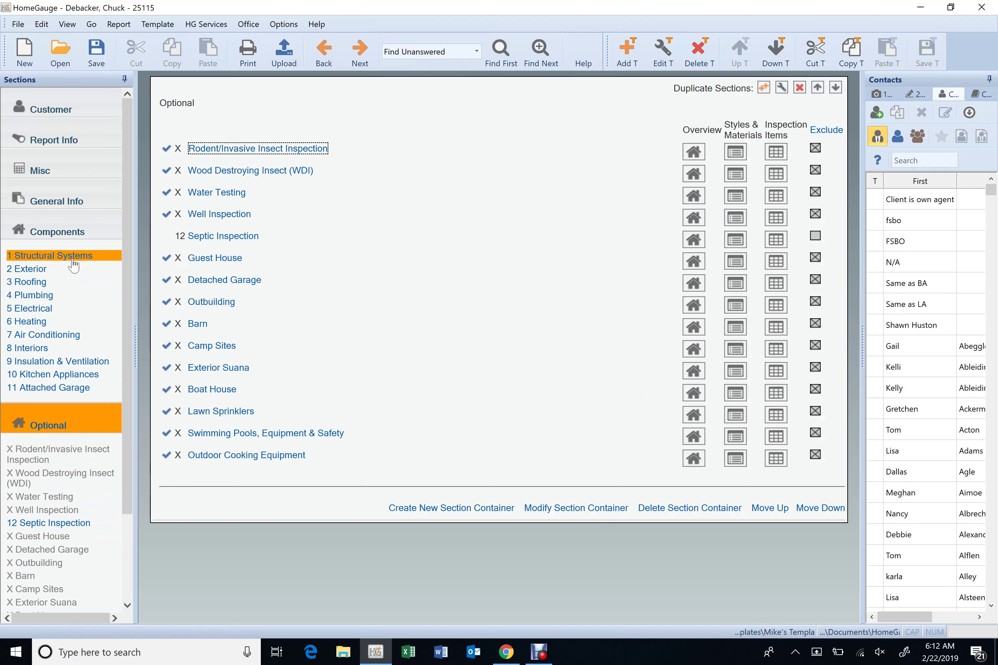
In Structural Systems, exclude the crawlspace foundations and slab on grade foundations inspection items
left_click(51, 256)
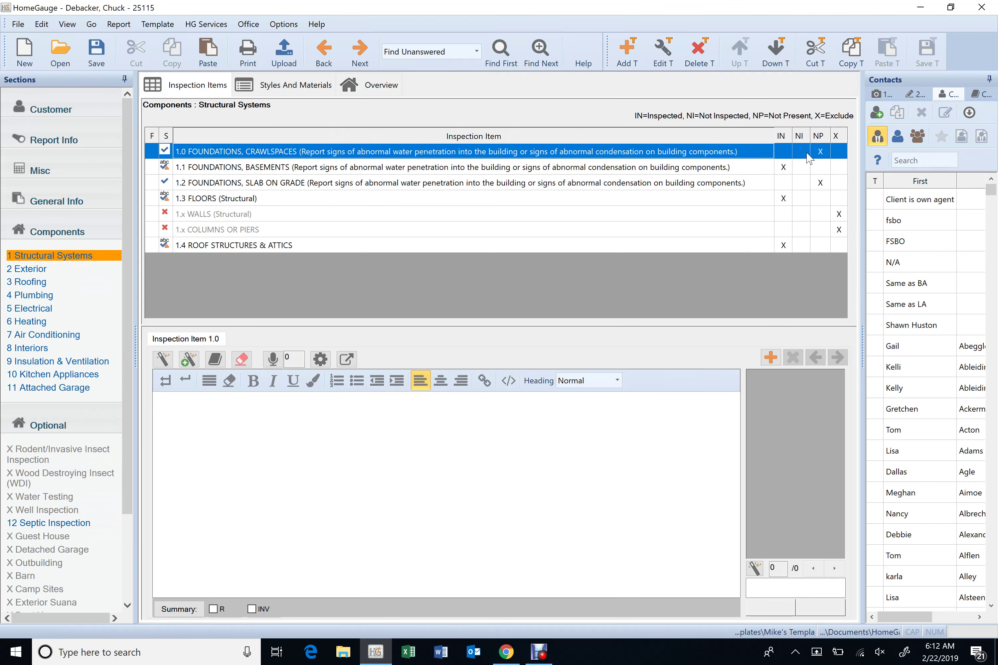
left_click(819, 152)
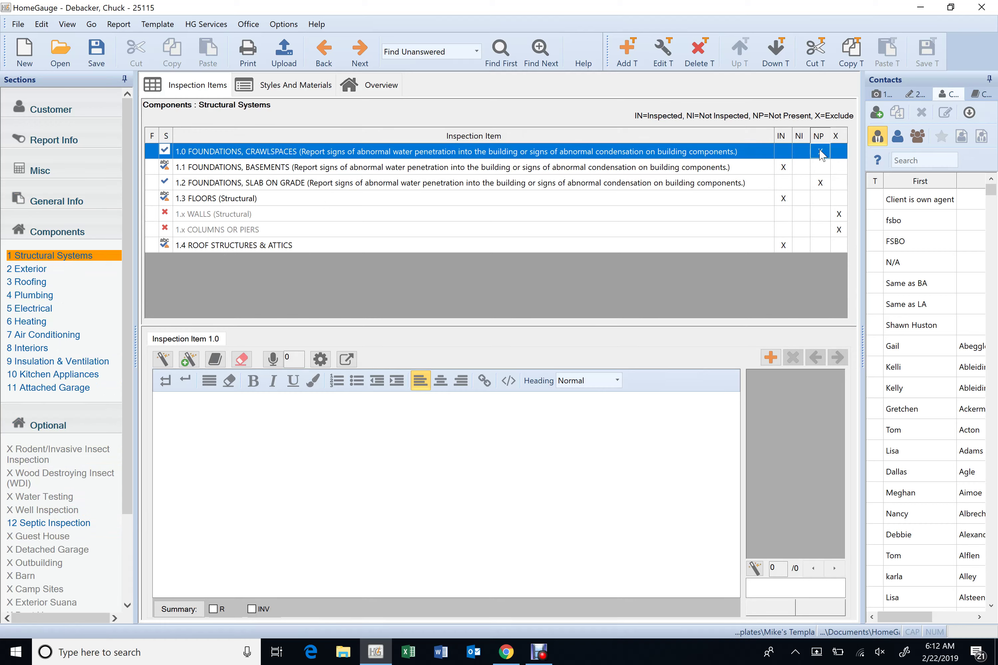
left_click(839, 154)
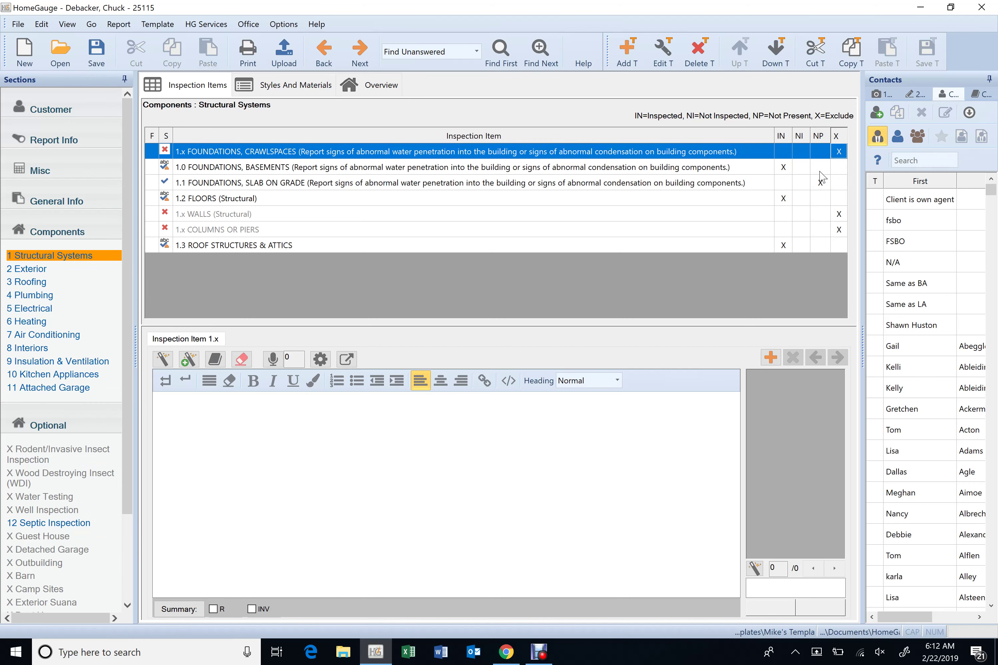
left_click(821, 185)
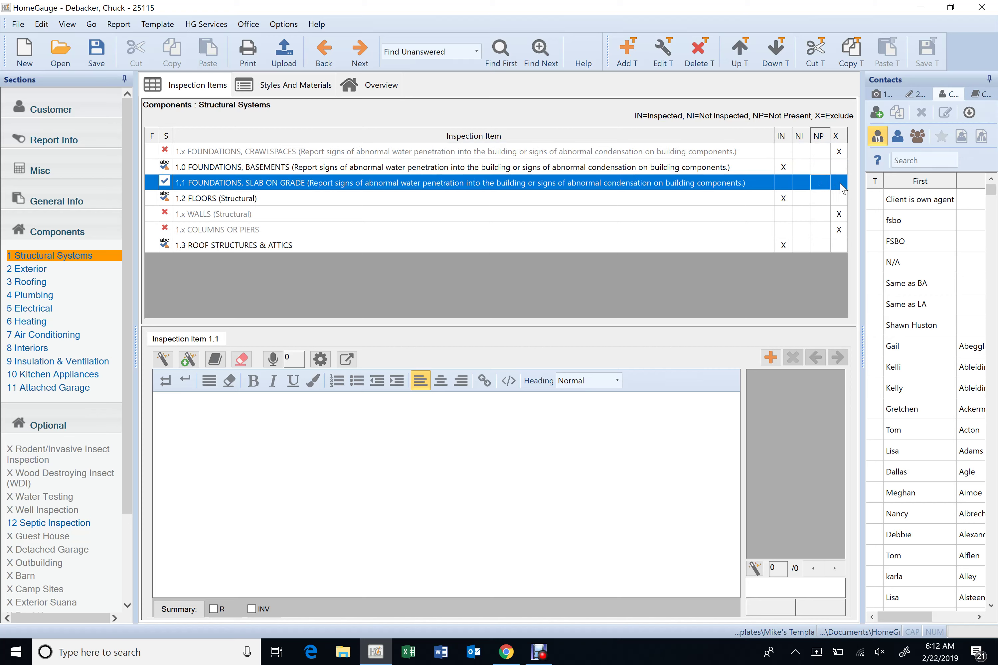
left_click(840, 184)
Review the pictures of the Foundations, Basements item and raise the brightness of the third picture, the stairway, to about 30
left_click(740, 170)
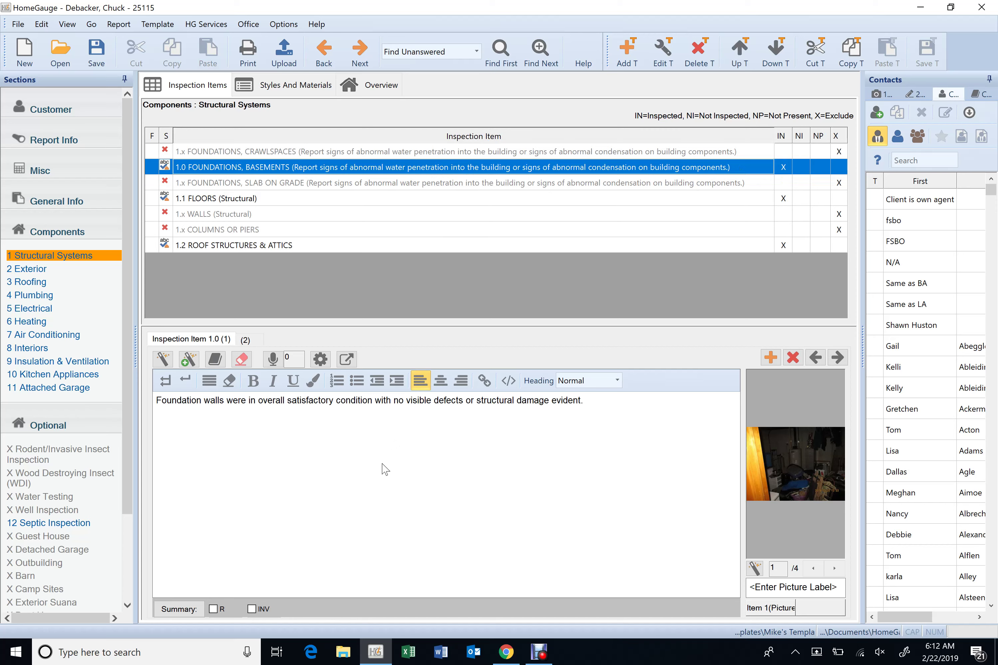
left_click(834, 568)
left_click(834, 569)
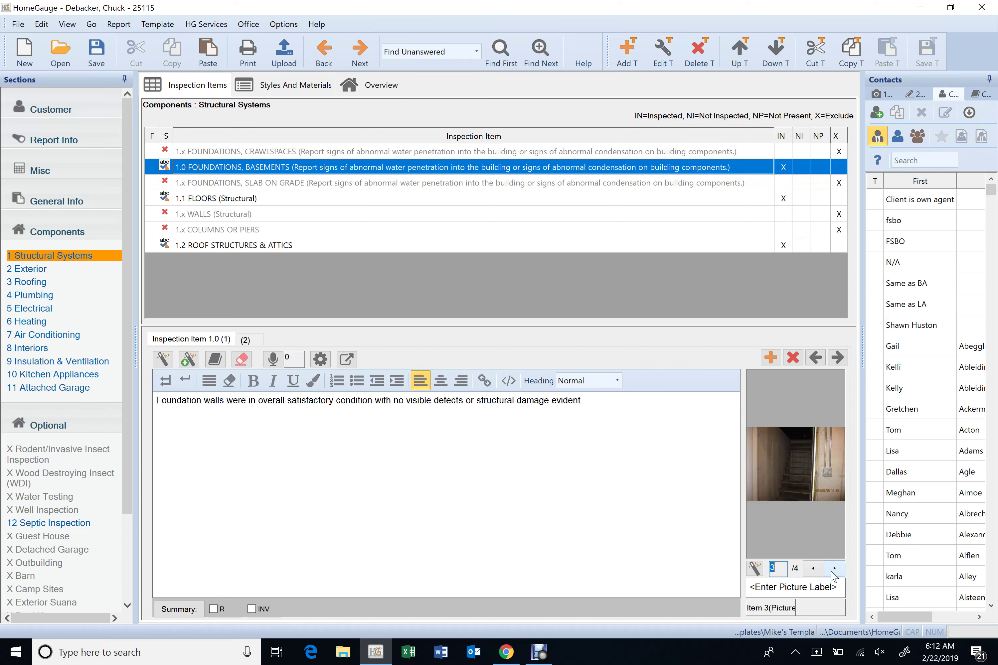
left_click(833, 569)
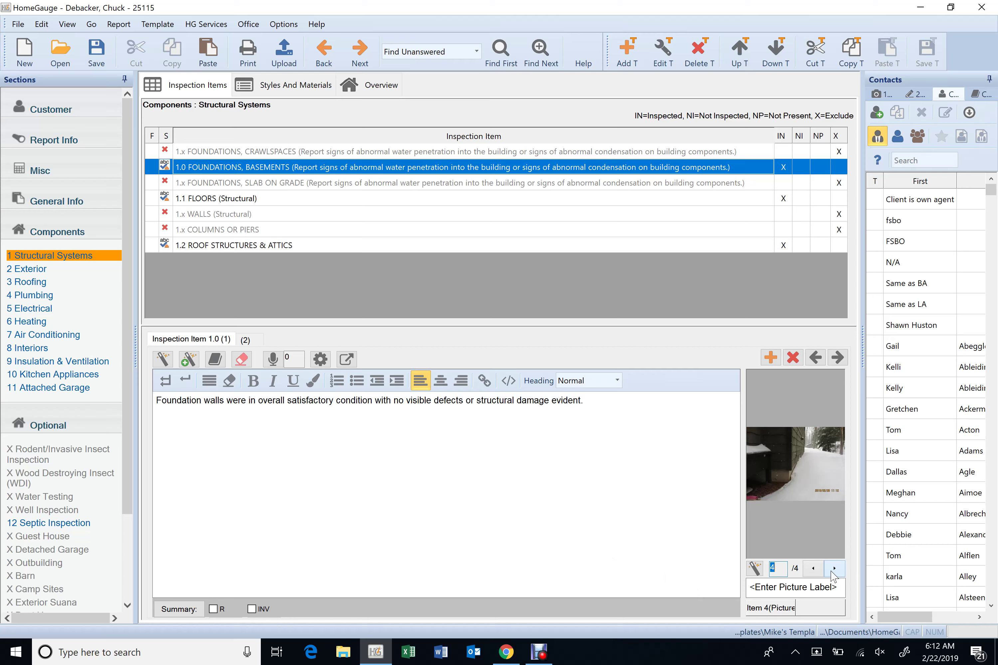
left_click(811, 571)
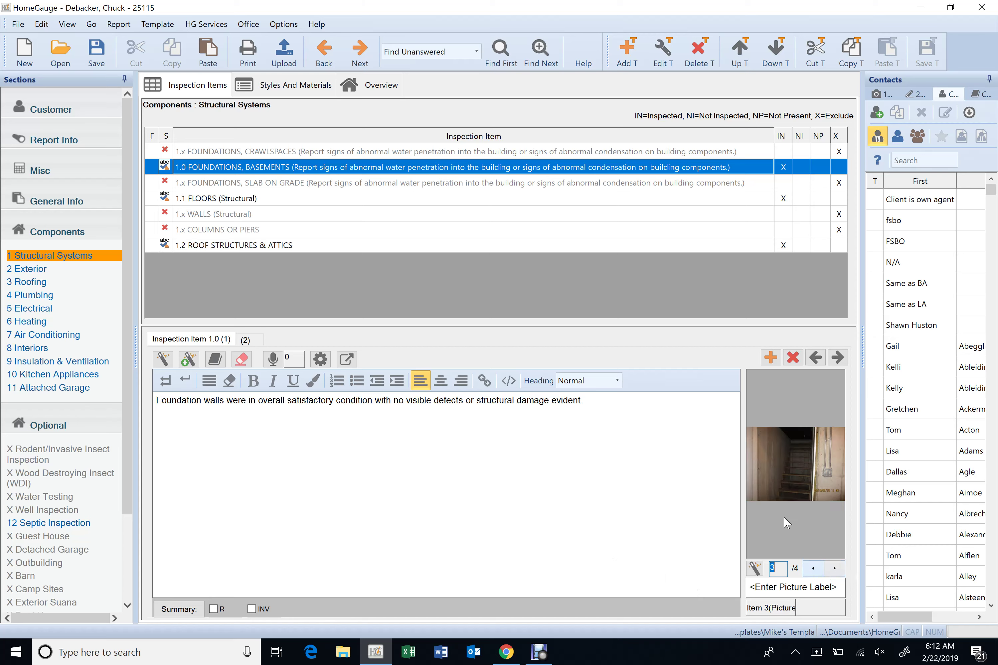
right_click(784, 460)
left_click(815, 271)
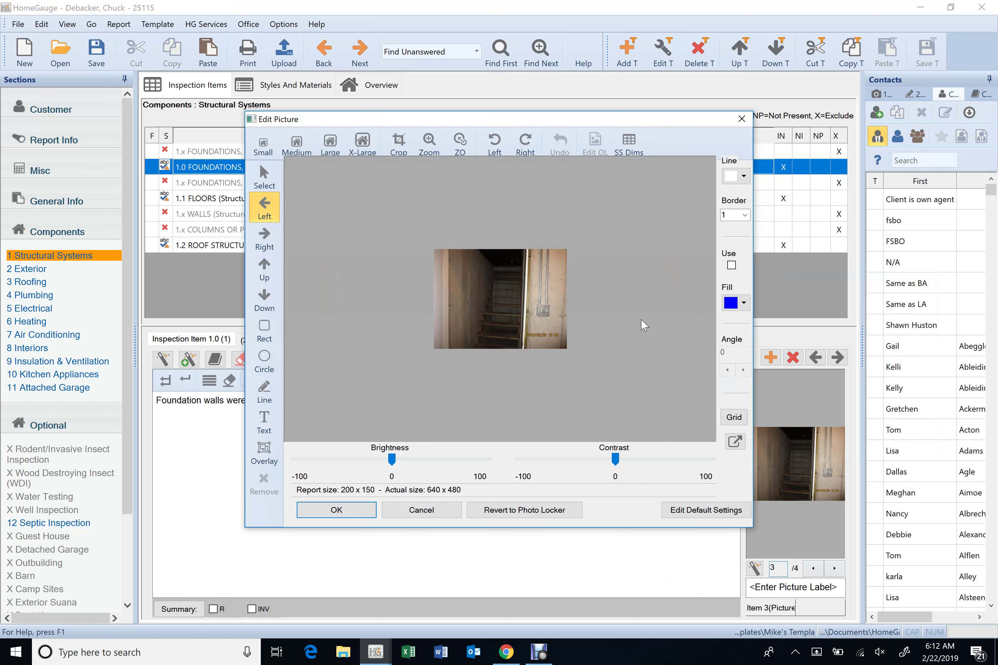
left_click(429, 461)
left_click(429, 461)
left_click(429, 461)
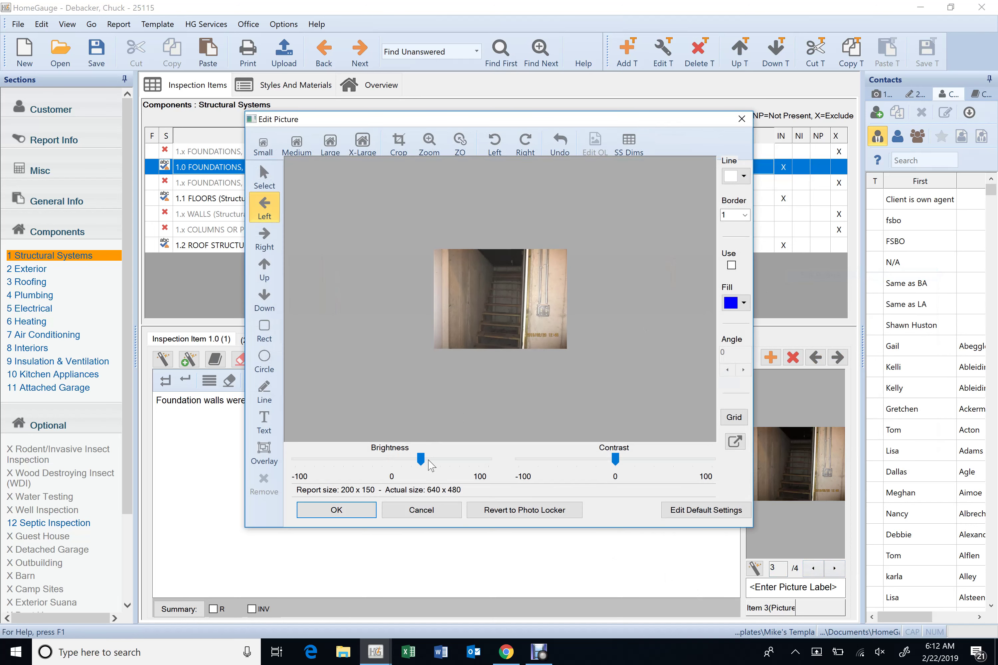
left_click(352, 511)
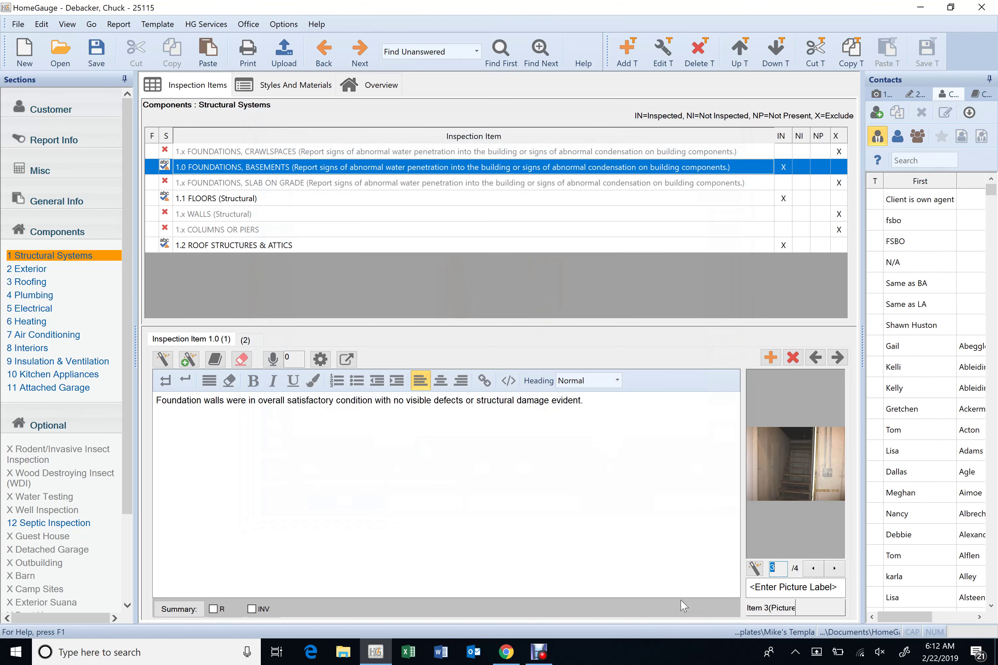
Raise the brightness of the fourth basement foundation picture, the snowy exterior wall, to about 20
left_click(837, 569)
right_click(810, 480)
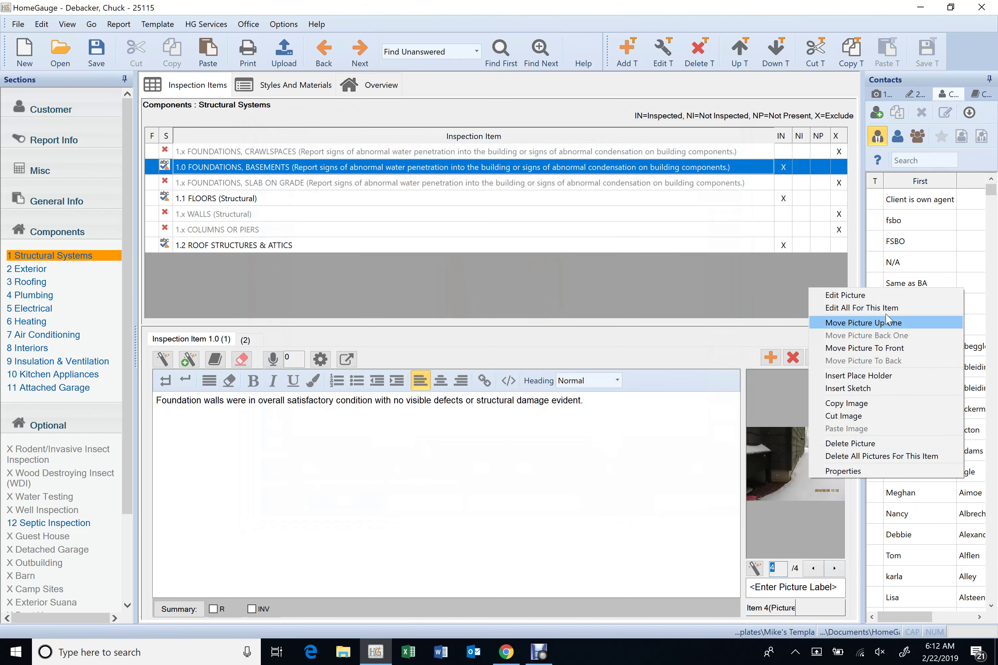
left_click(901, 301)
left_click(423, 458)
left_click(423, 458)
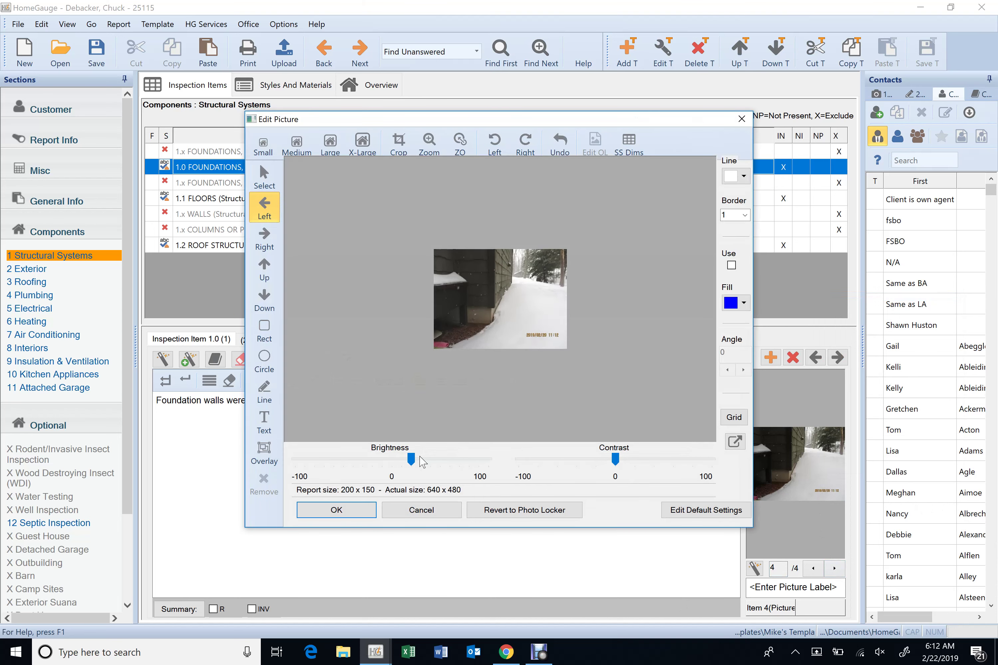
left_click(366, 513)
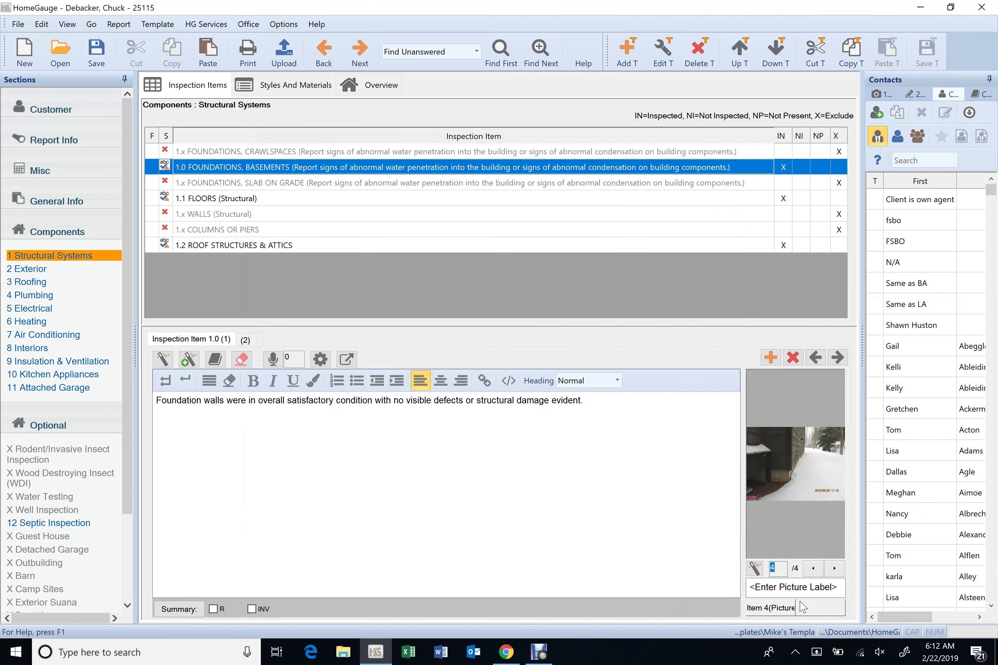
Go back to the first basement foundation picture, the dark storage area, and raise its brightness to about 30
left_click(813, 569)
left_click(813, 569)
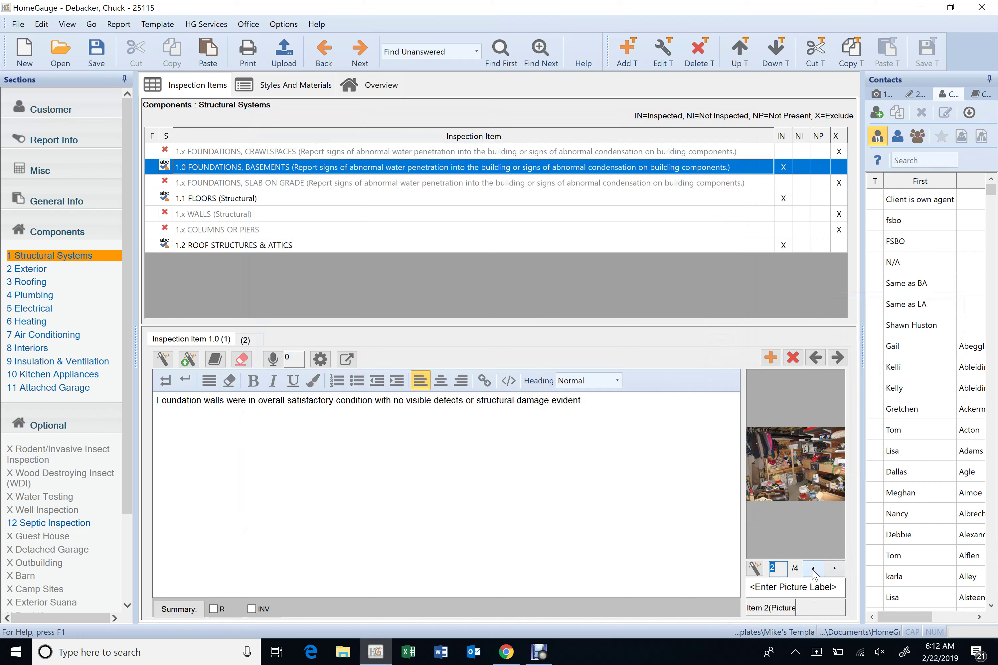
left_click(813, 569)
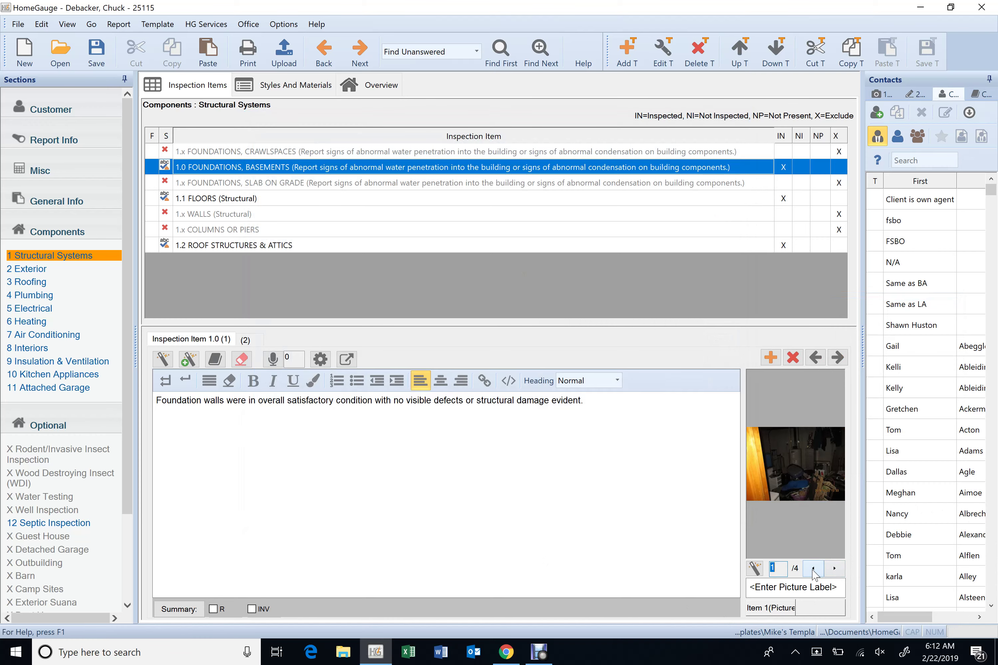
right_click(796, 478)
left_click(856, 295)
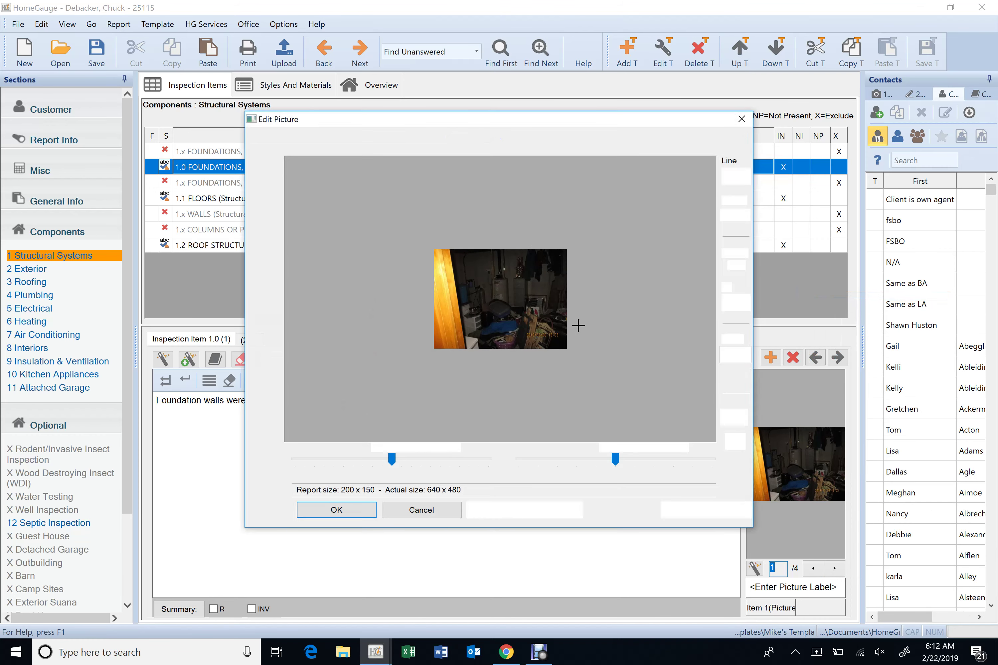
left_click(437, 467)
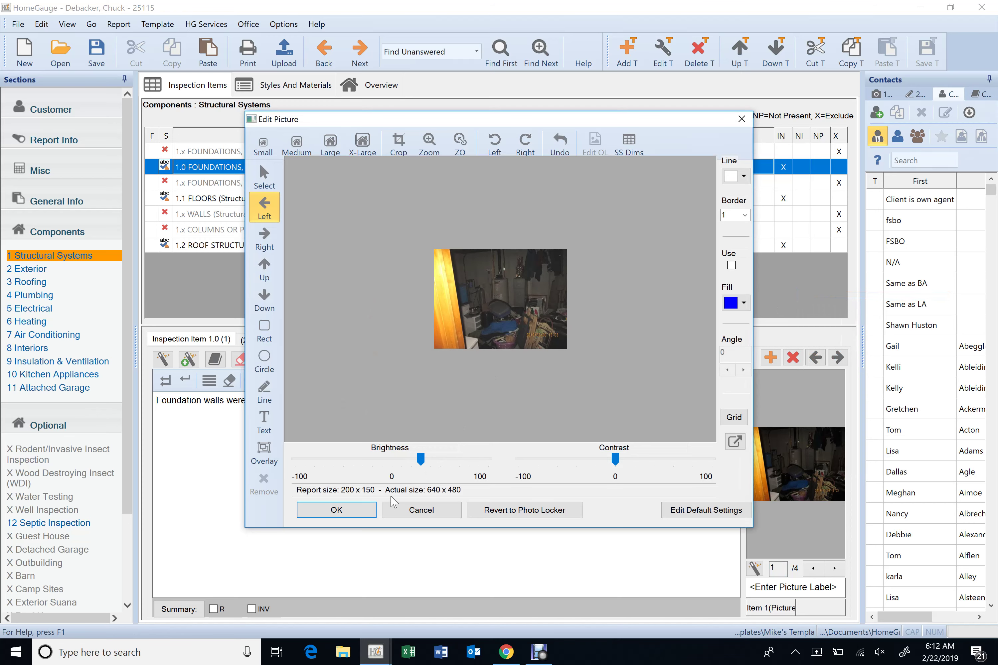
left_click(360, 517)
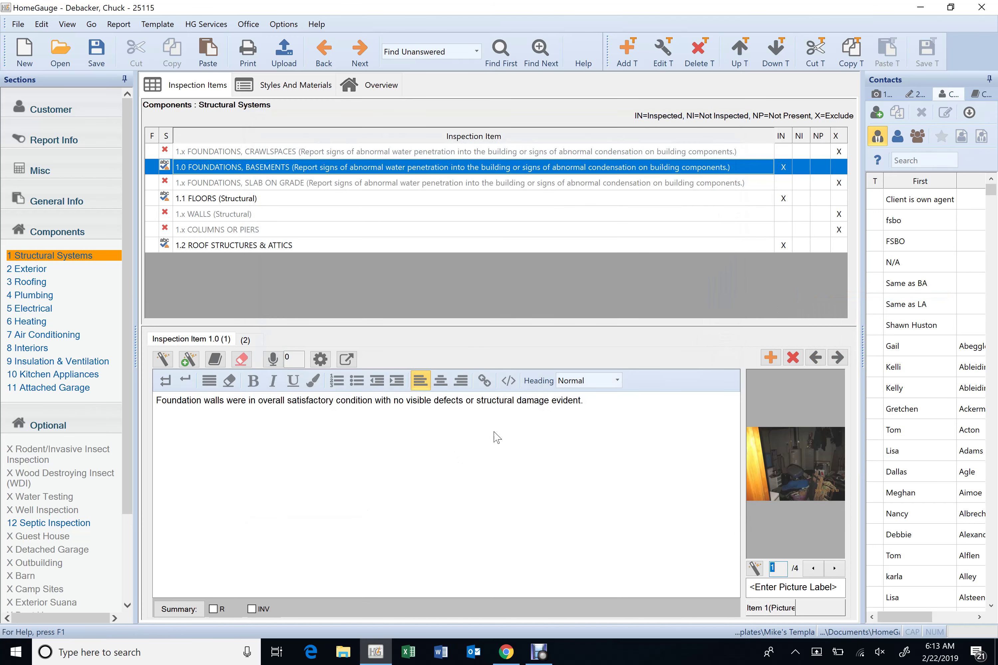
Raise the brightness of the first picture under the second basement foundation comment, the finished room with stored items, to about 10
left_click(248, 340)
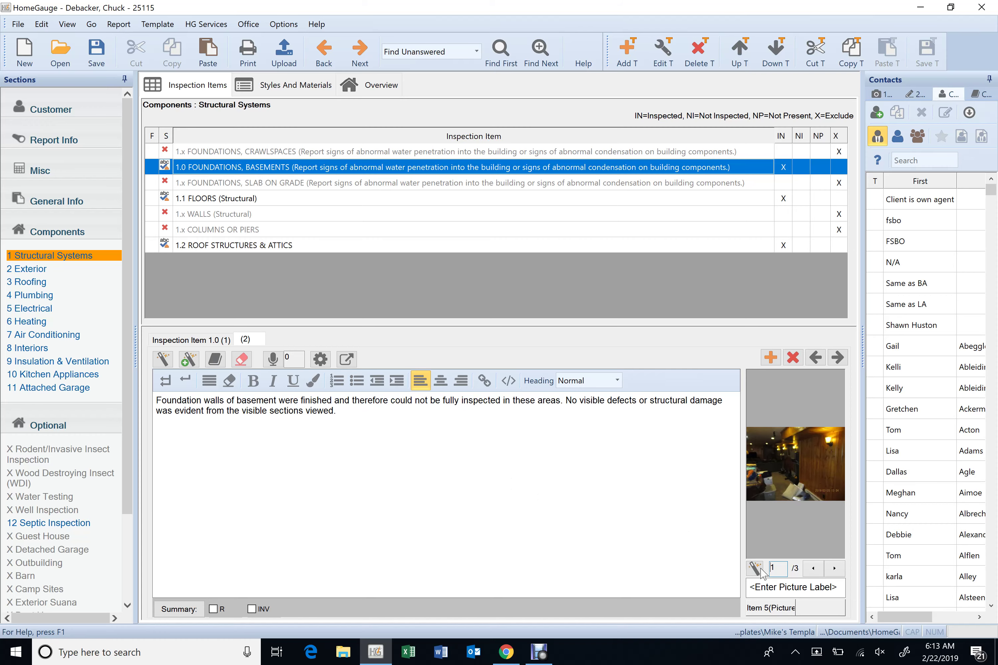
right_click(795, 483)
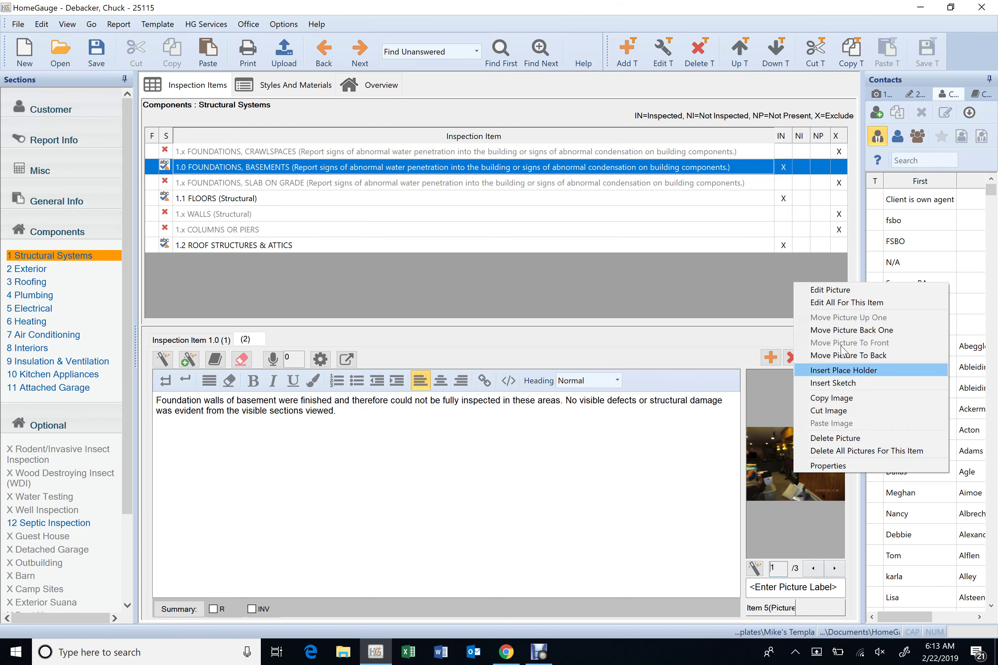
left_click(856, 286)
right_click(782, 446)
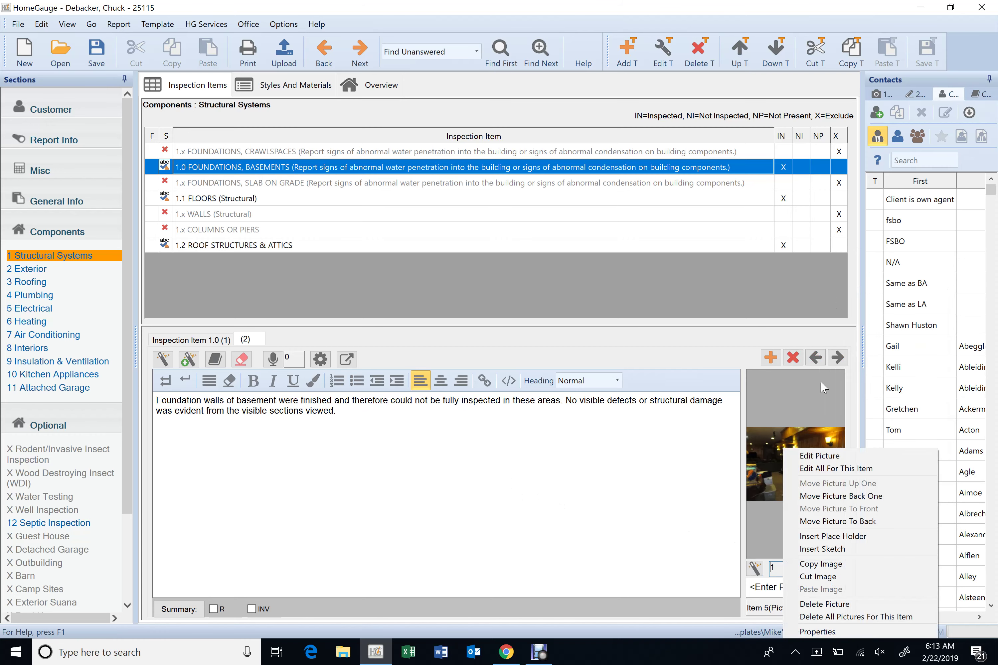
left_click(813, 456)
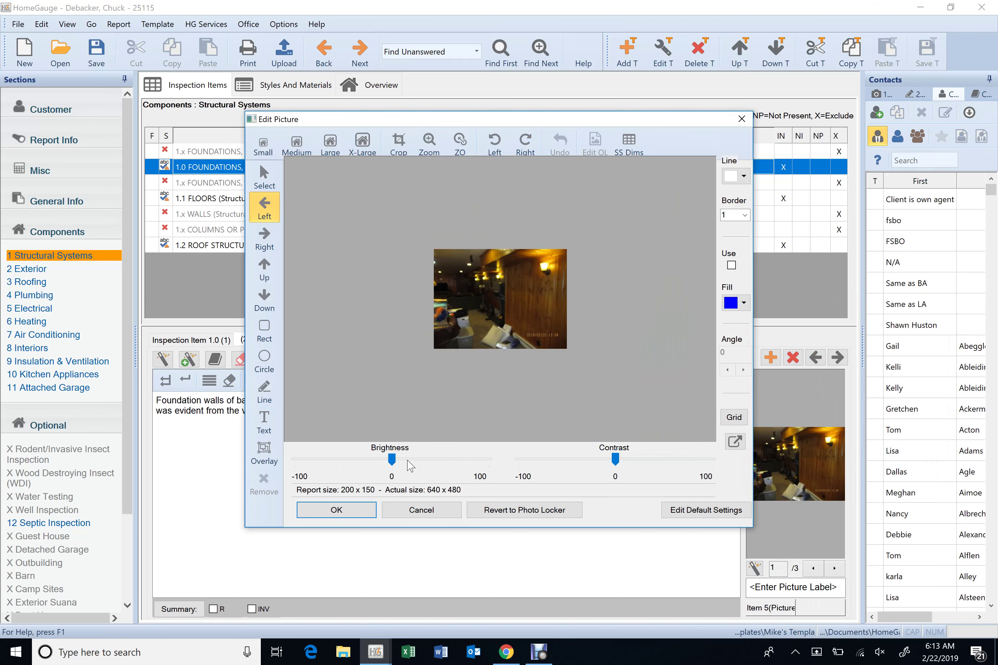
left_click(408, 460)
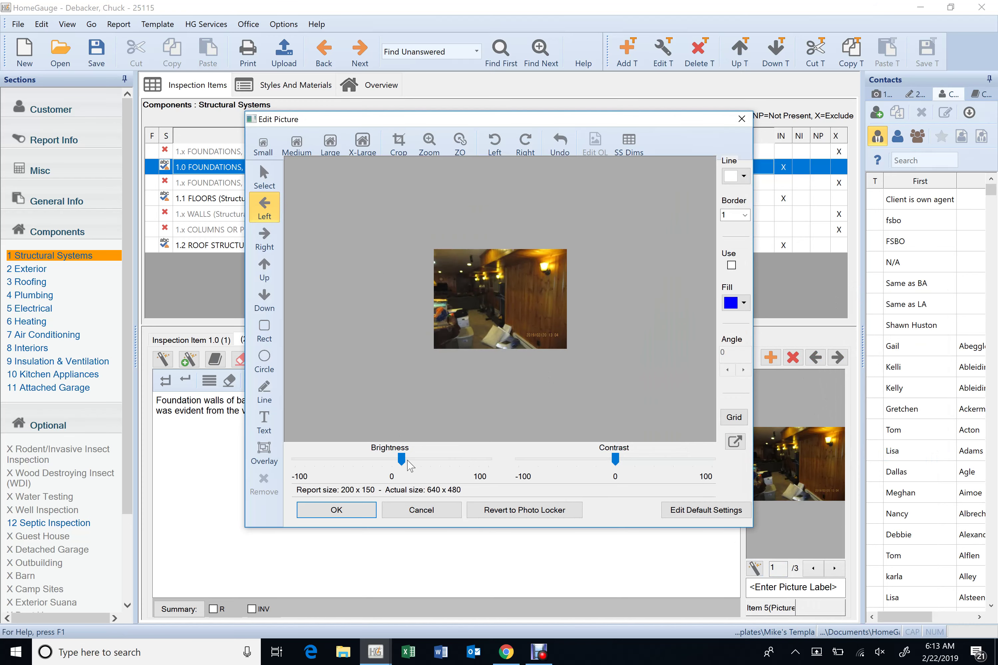
left_click(367, 510)
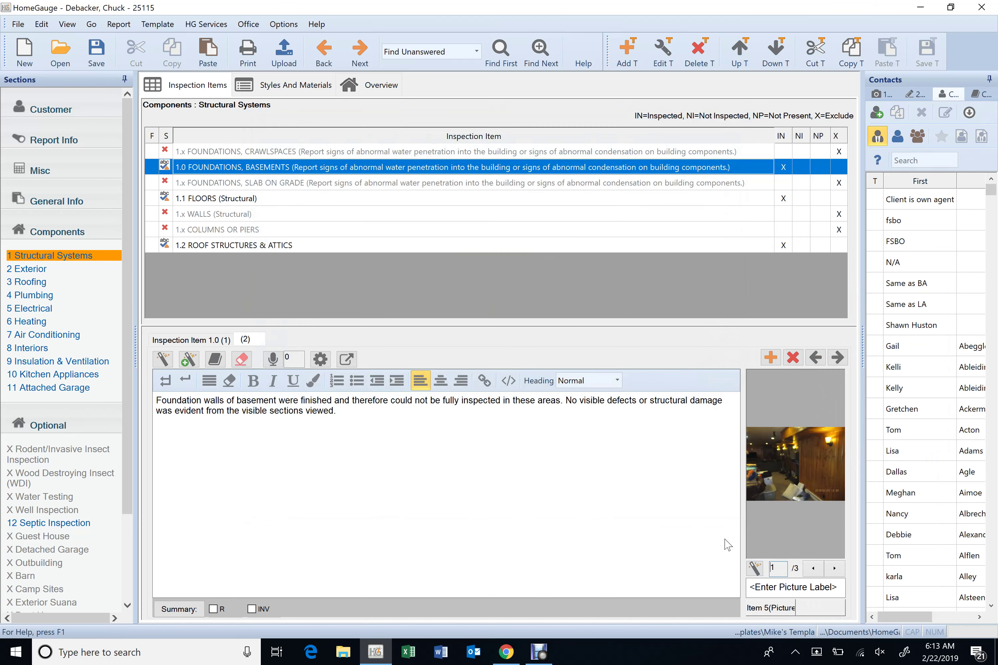
Open the second finished-basement picture, the wood-paneled hallway, in the picture editor and accept it
left_click(837, 569)
right_click(804, 480)
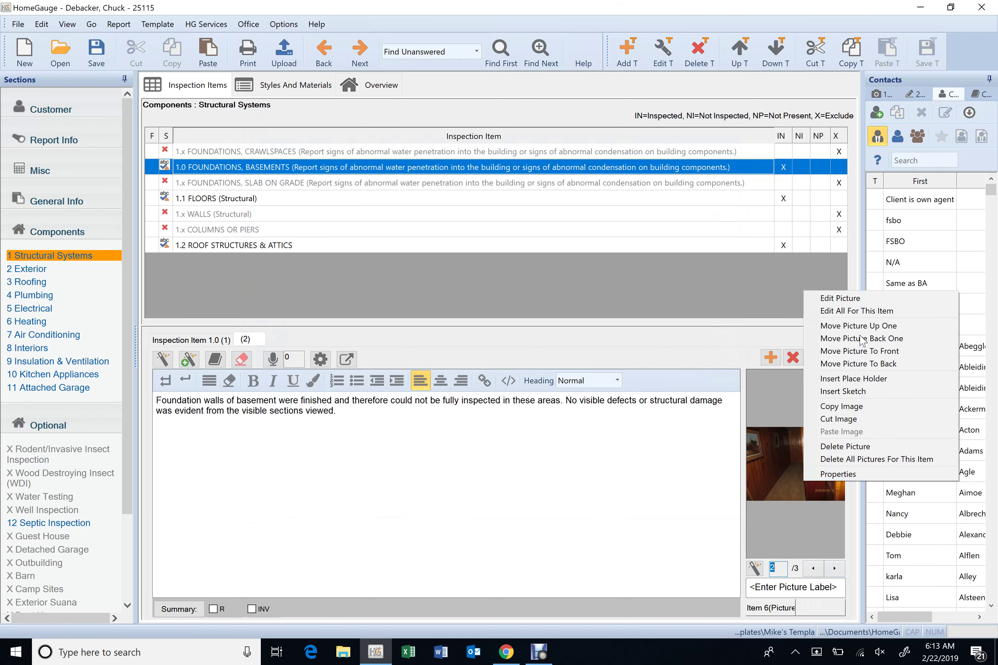
left_click(840, 297)
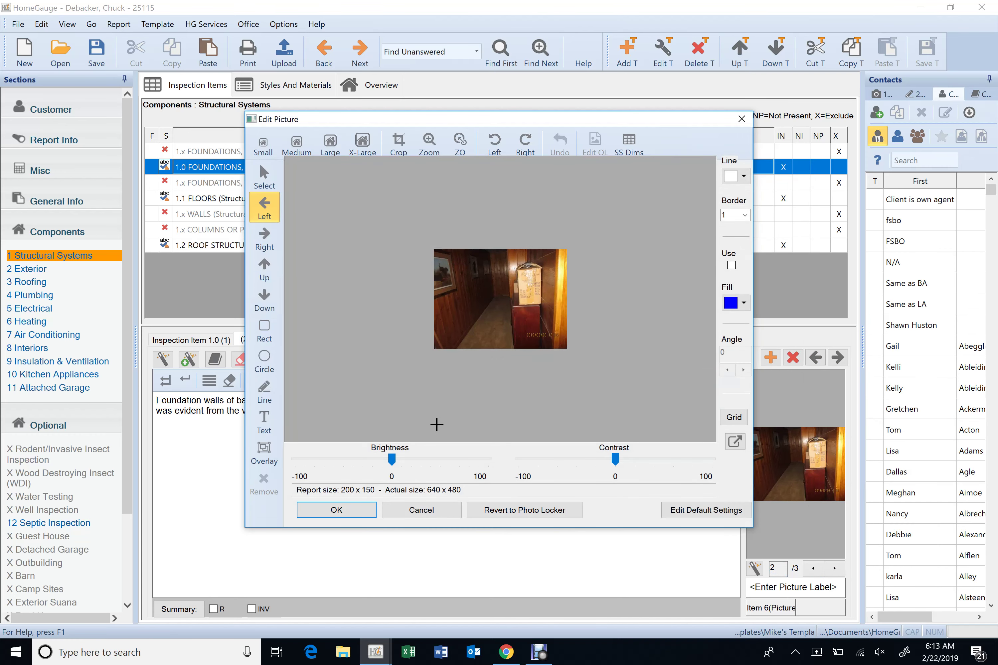
key("XF86MonBrightnessUp")
key("XF86MonBrightnessUp")
key("XF86MonBrightnessUp")
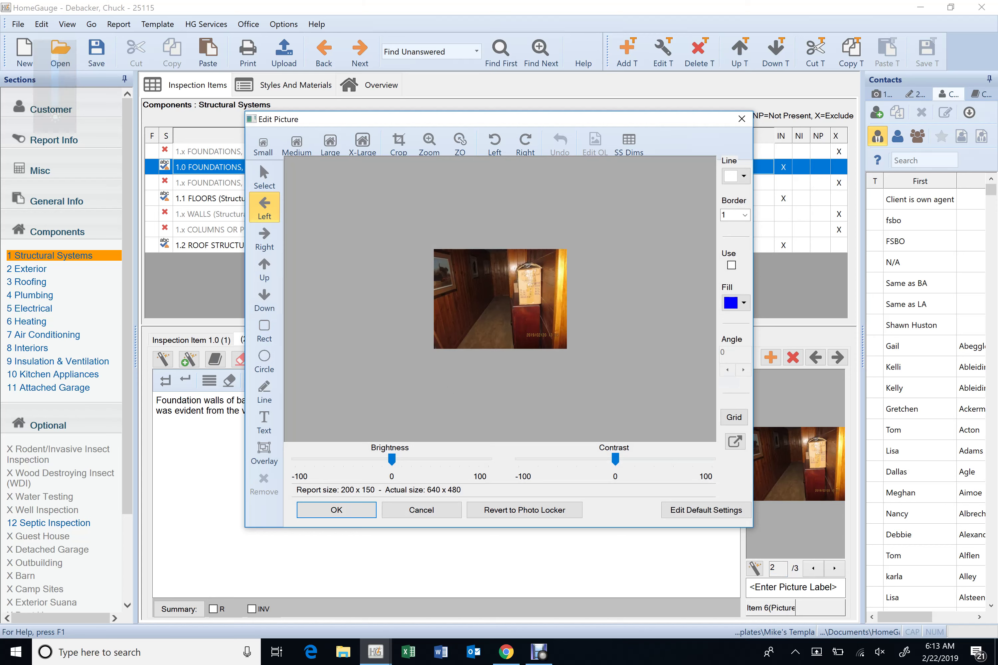
left_click(350, 509)
Move the third finished-basement picture, the bright paneled room, to the front and check the order of the others
left_click(834, 569)
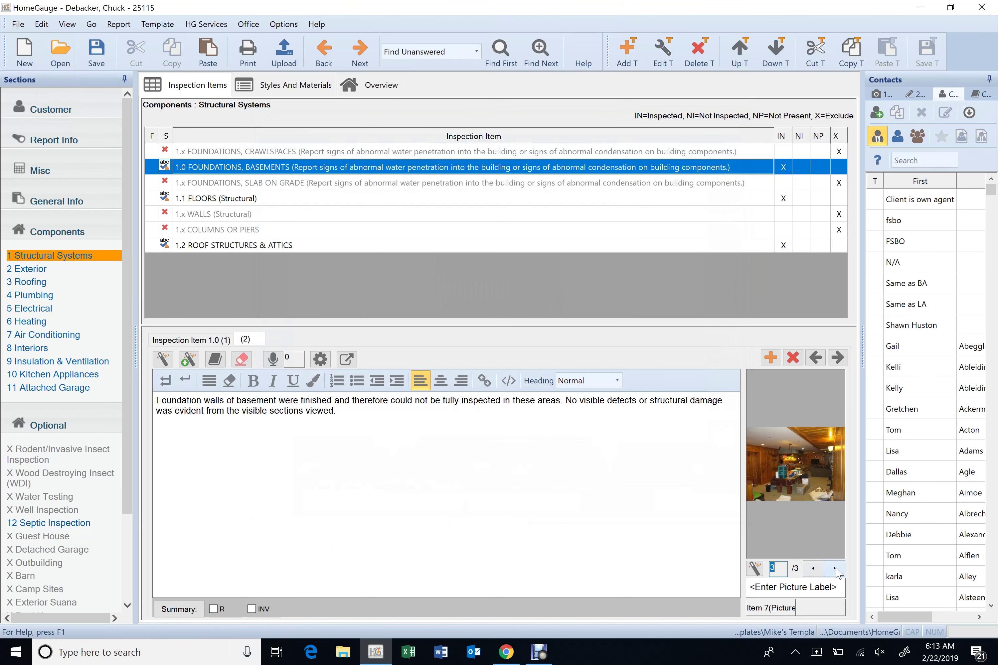
right_click(803, 494)
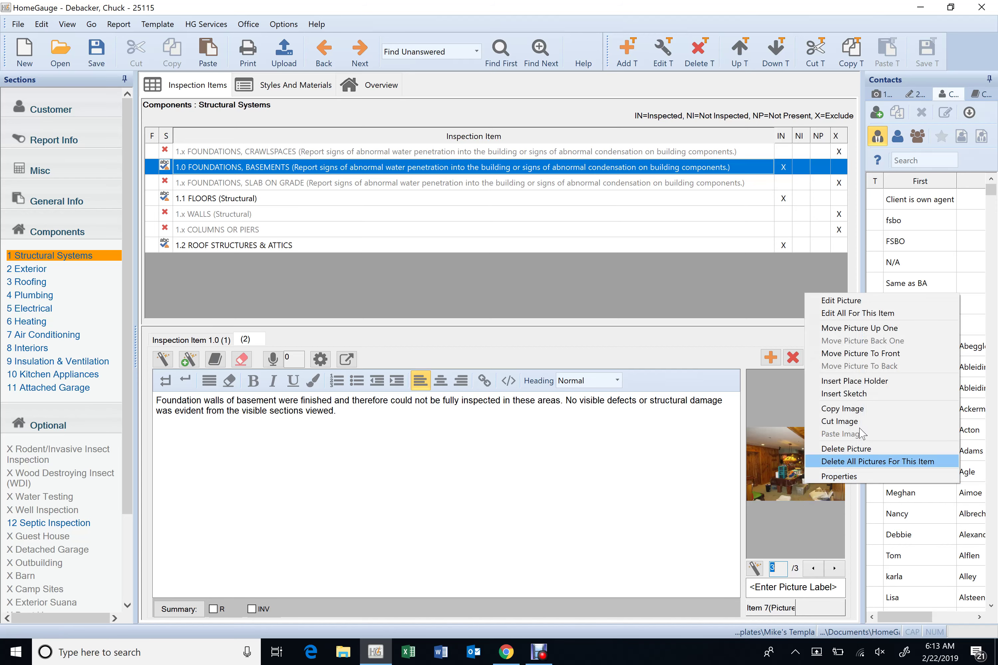
left_click(909, 355)
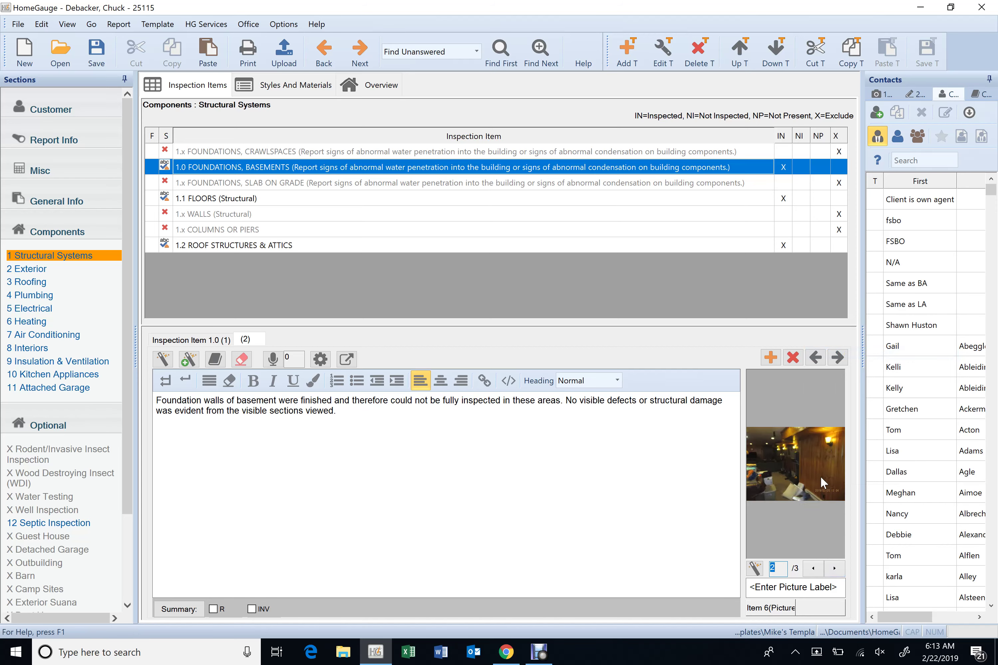
left_click(834, 568)
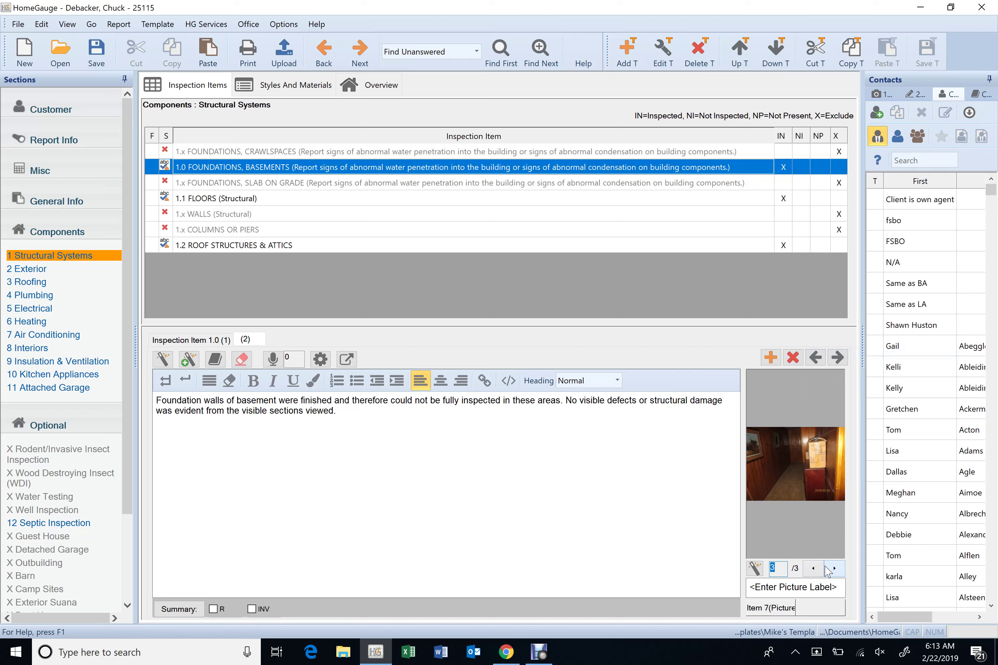
left_click(813, 569)
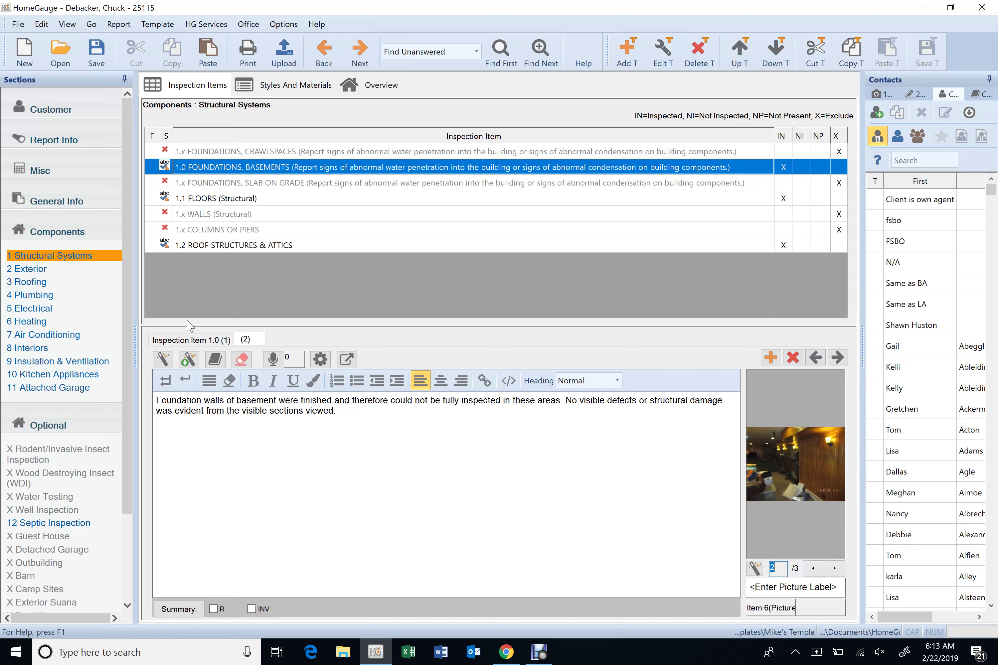
Add the sentence "There were stored items throughout the basement" to the first basement foundation comment
left_click(191, 339)
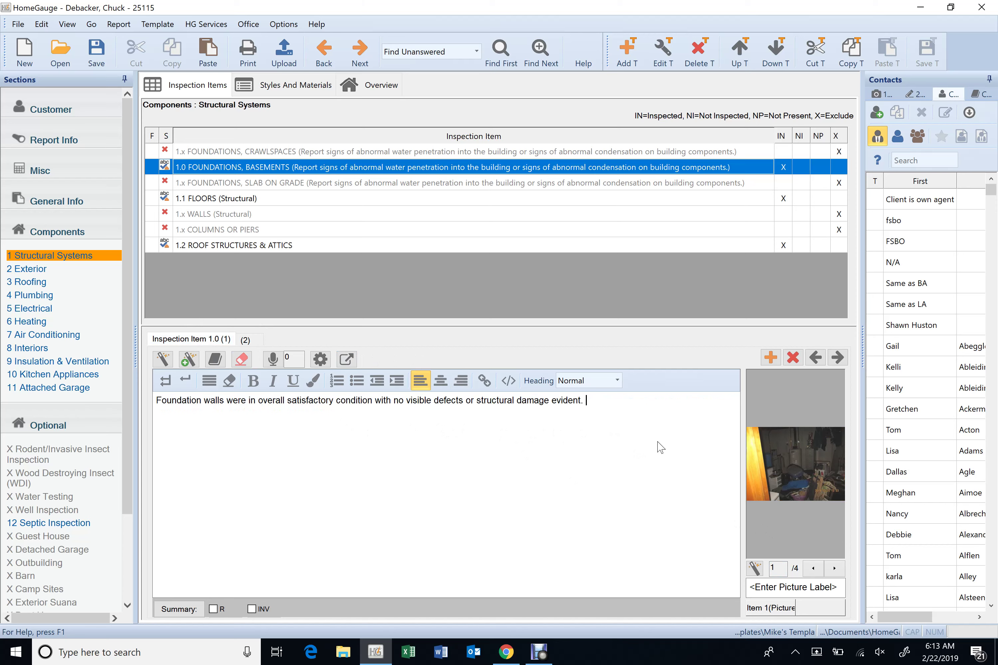
type("there")
key("BackSpace")
key("BackSpace")
key("BackSpace")
key("BackSpace")
key("BackSpace")
key("BackSpace")
type("here were stored itms")
key("BackSpace")
key("BackSpace")
type("ems thought")
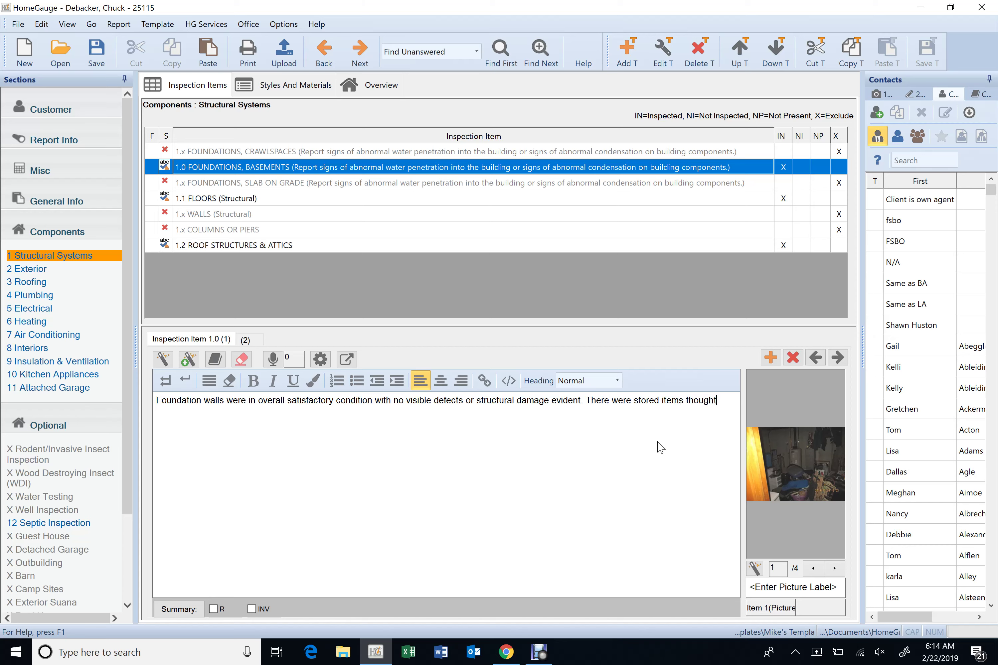
key("BackSpace")
key("BackSpace")
key("BackSpace")
key("BackSpace")
type("roughout the basement")
Preview the second basement foundation picture, the stored clothes and boxes, at X-Large size and return it to Small
left_click(833, 569)
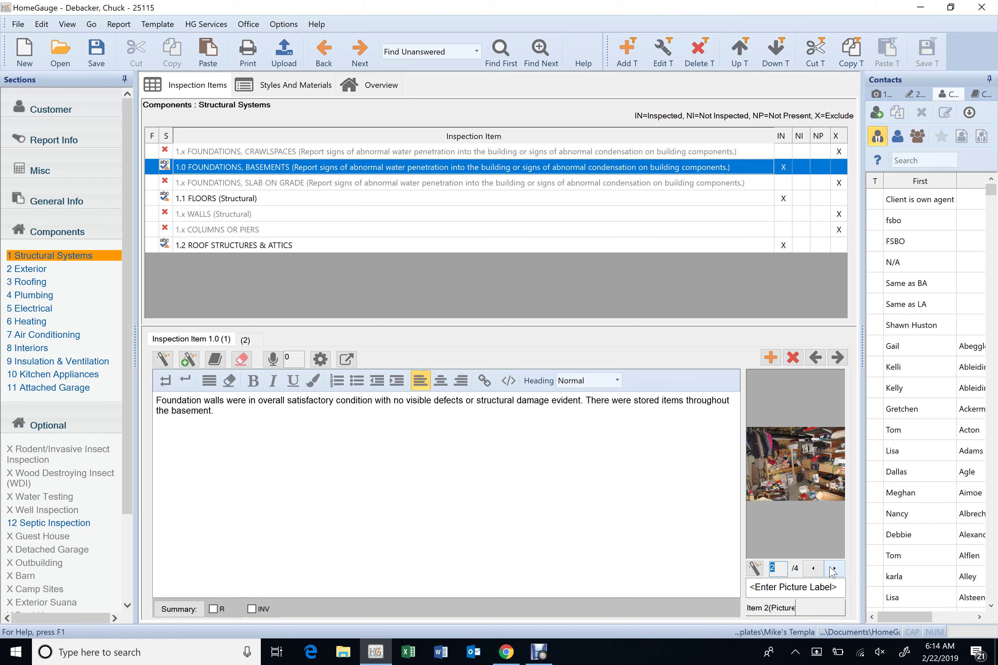
right_click(778, 471)
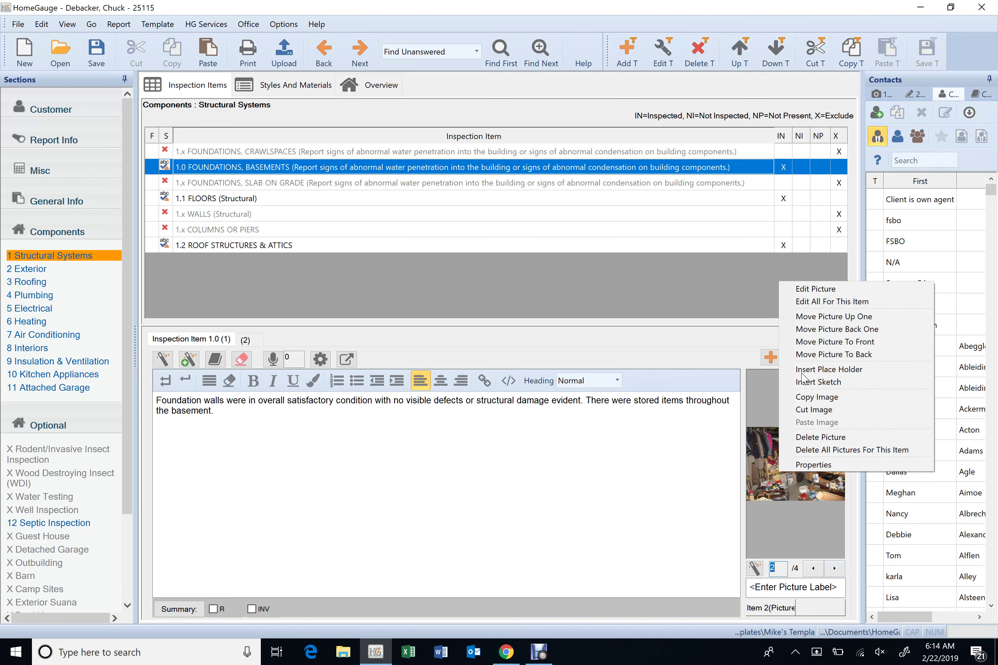
left_click(803, 288)
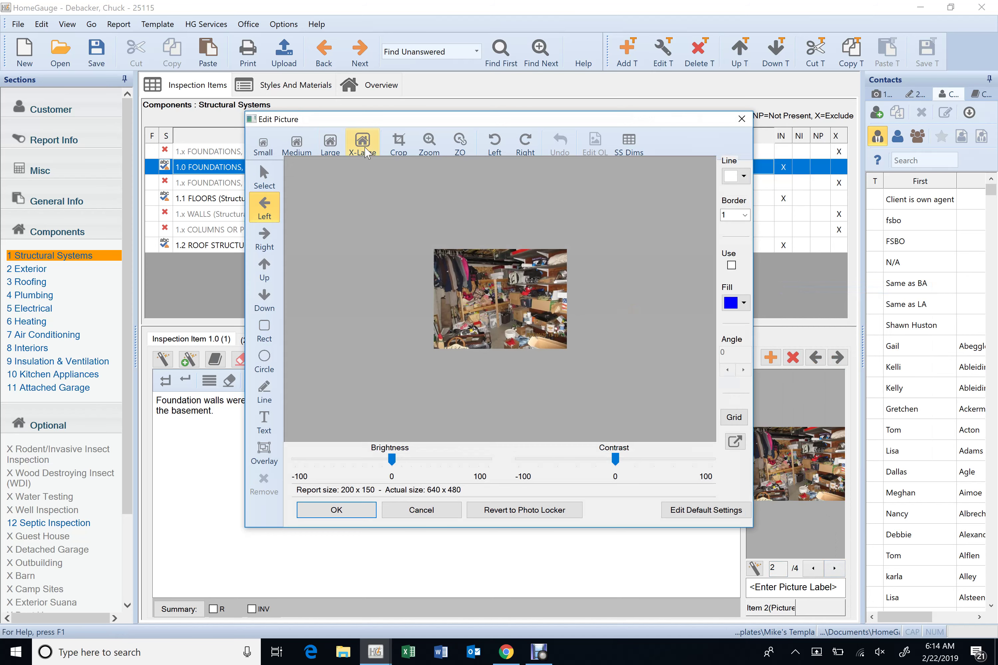
left_click(362, 148)
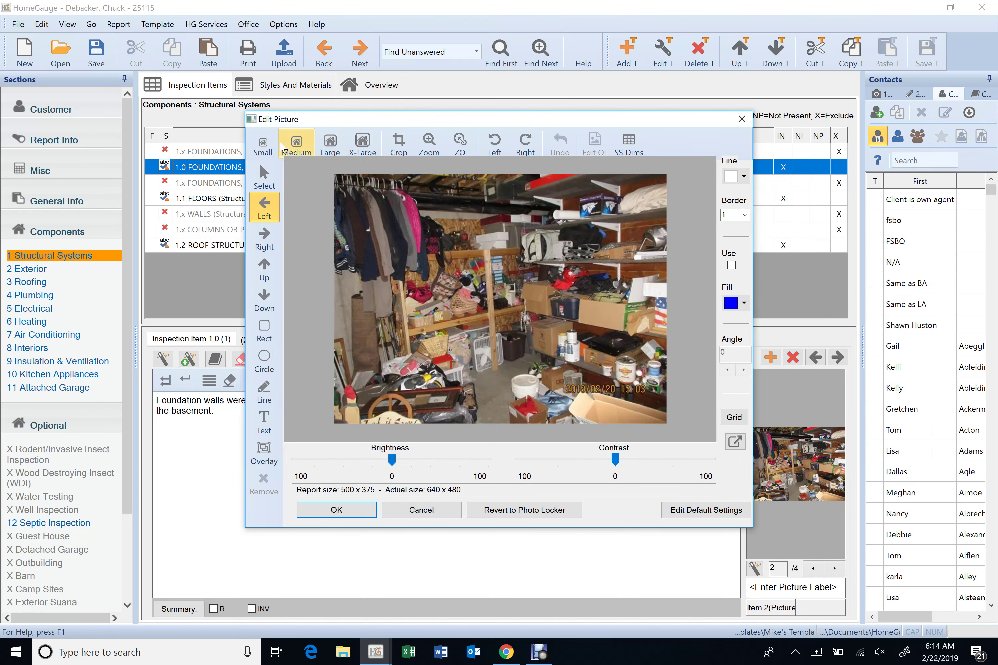
left_click(262, 145)
left_click(359, 510)
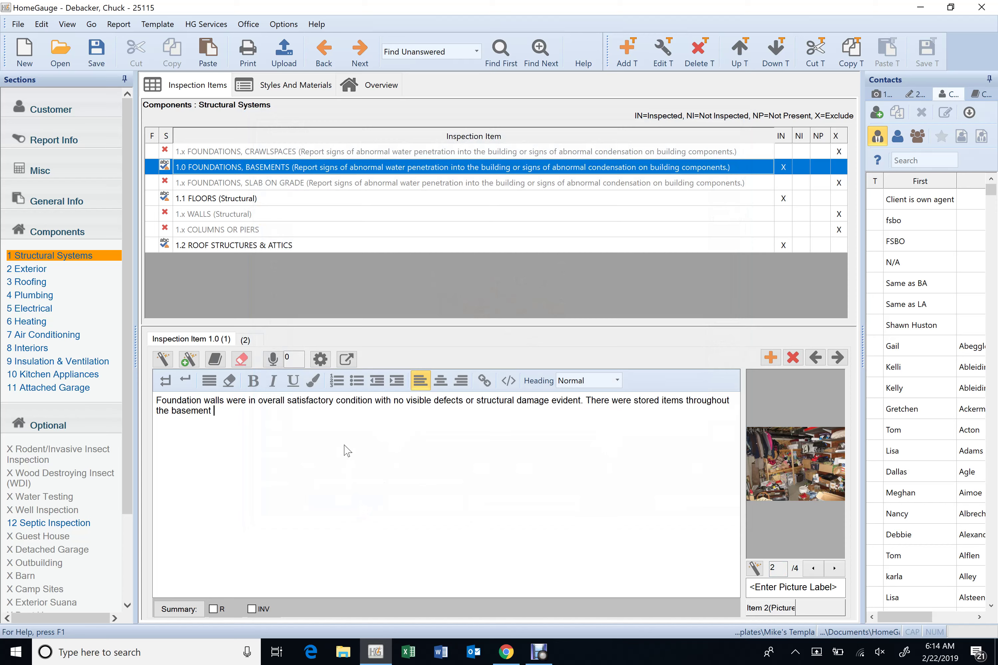
Extend the stored items sentence in the first basement comment with "that was blocking some areas of the wall."
type("that was")
type(" blocking some a")
type("reas o")
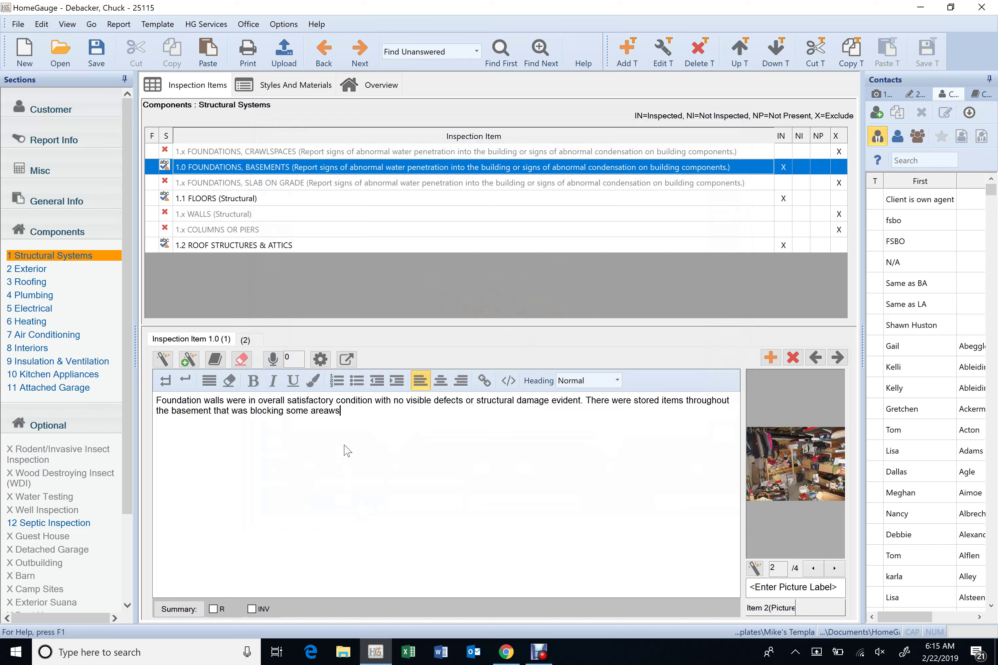
type("f the wall.")
Review the second basement comment and the comments and pictures of the Floors (Structural) and Roof Structures & Attics items
left_click(244, 340)
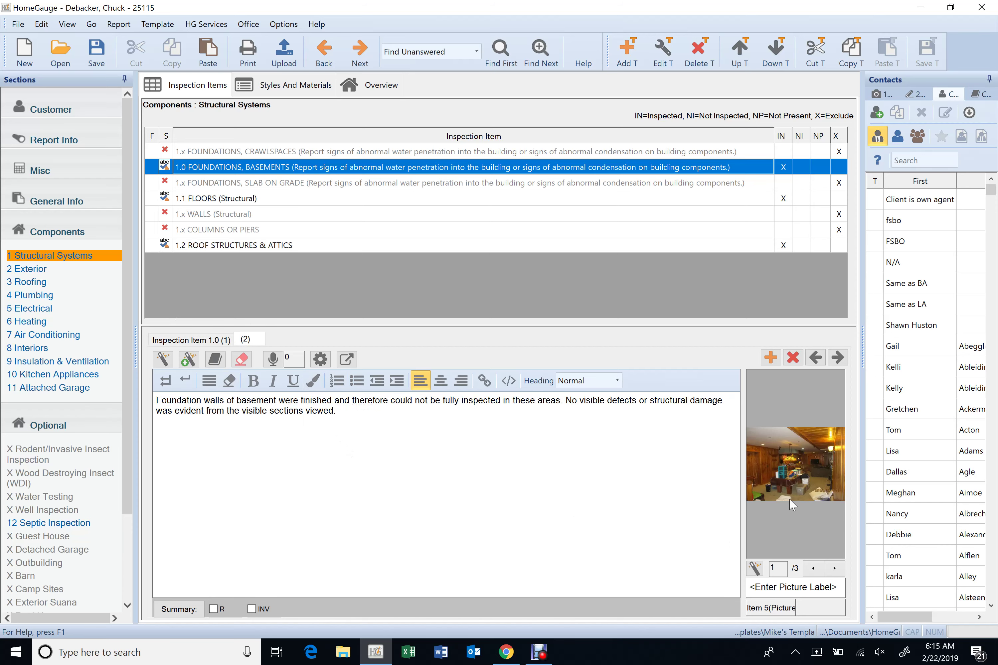
left_click(370, 199)
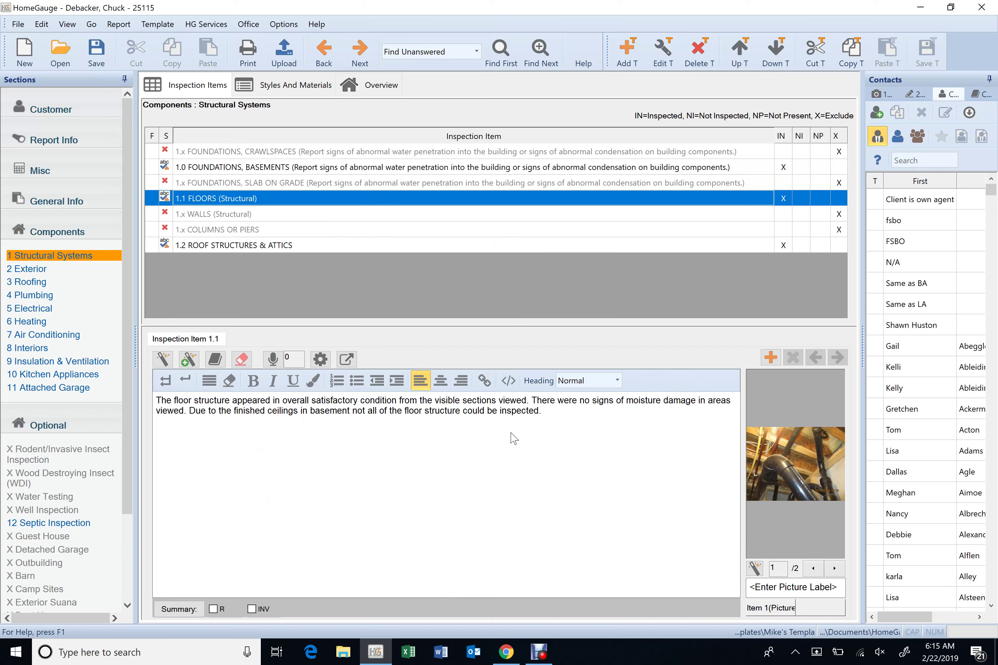
left_click(835, 571)
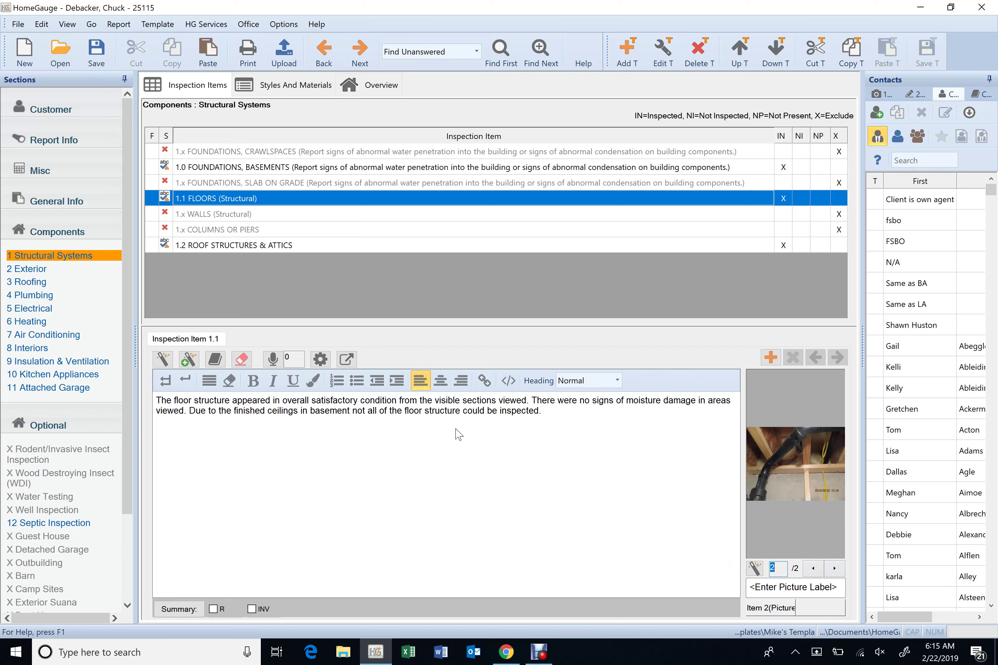
left_click(245, 242)
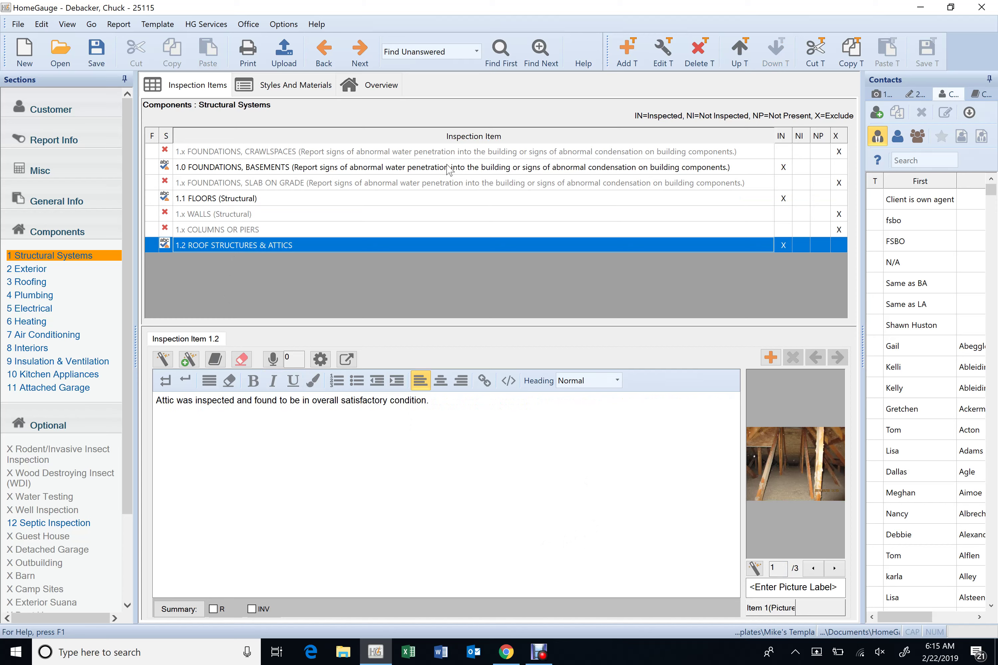
left_click(835, 568)
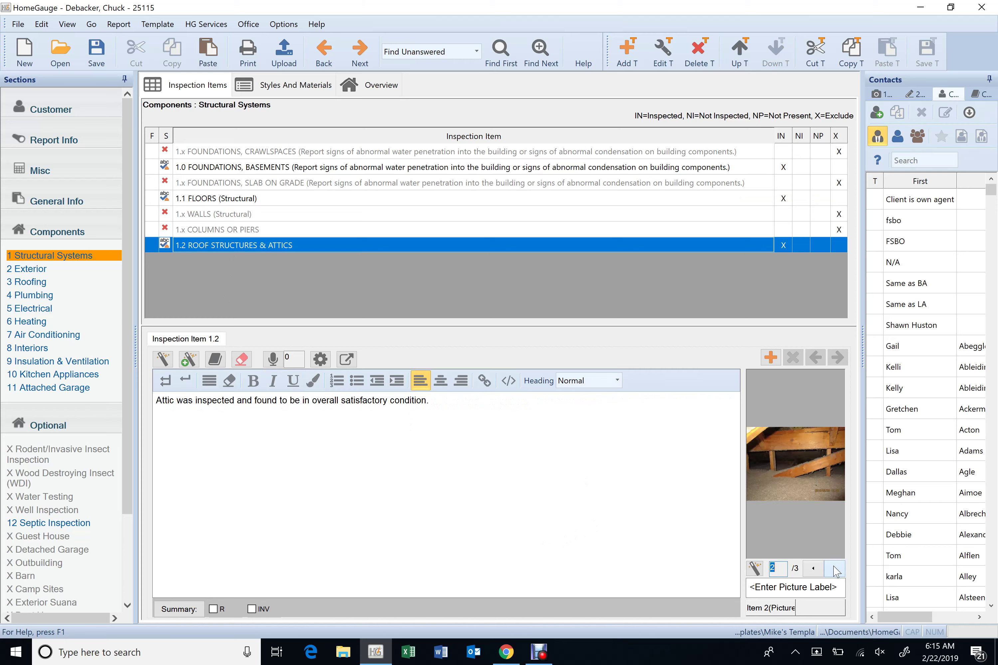
left_click(835, 570)
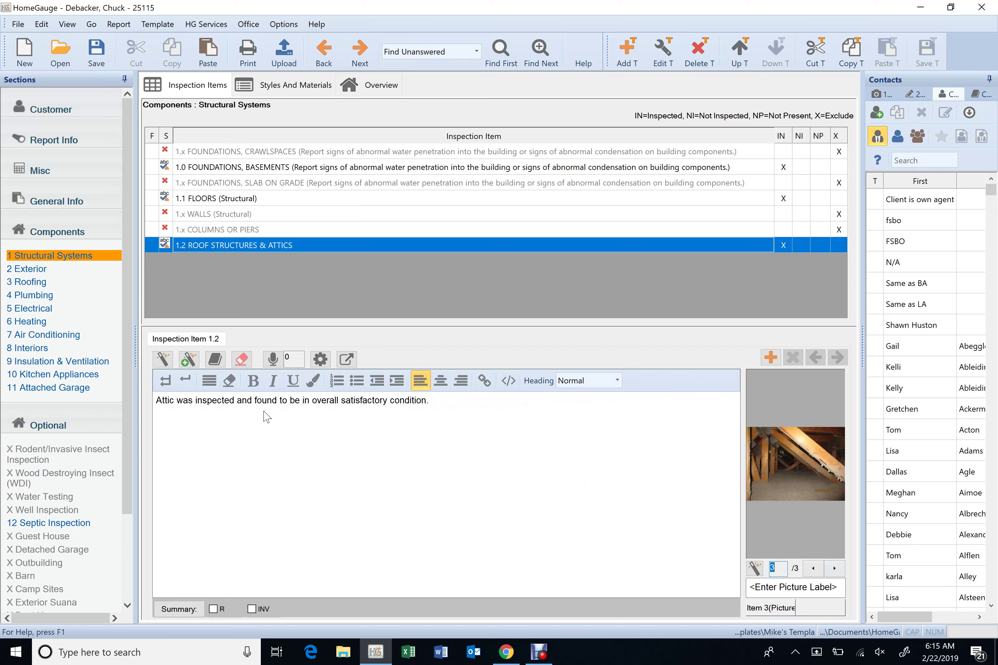
Add "That attic was inspected from the hatch as there was insulation" to the Roof Structures & Attics comment
left_click(458, 415)
type("The")
key("BackSpace")
type("at attic was")
type(" inspec")
type("d f")
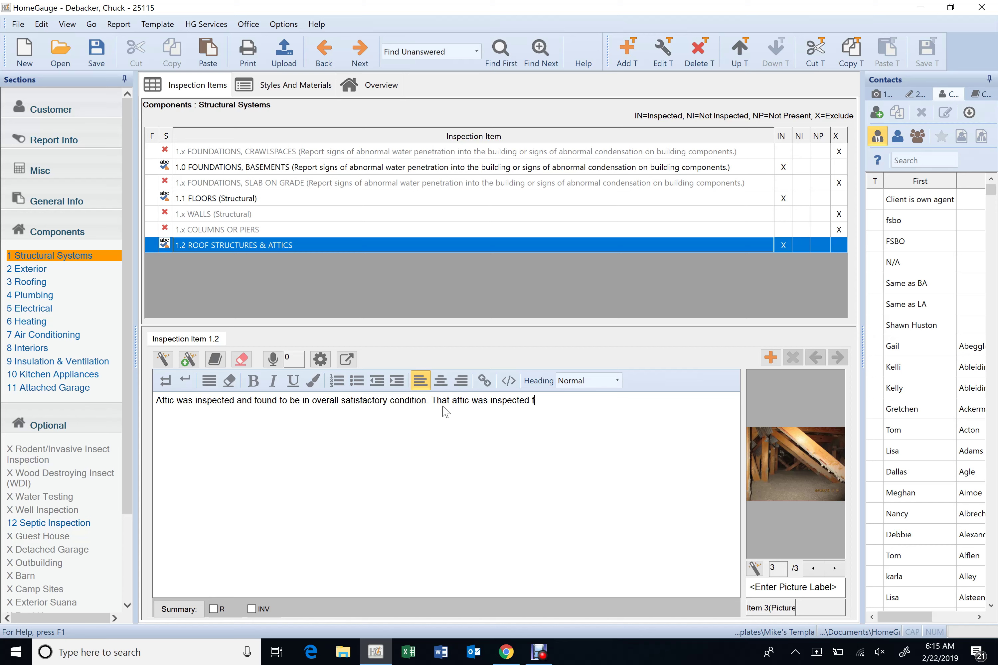
type("rom the hatch as there was")
type("insul")
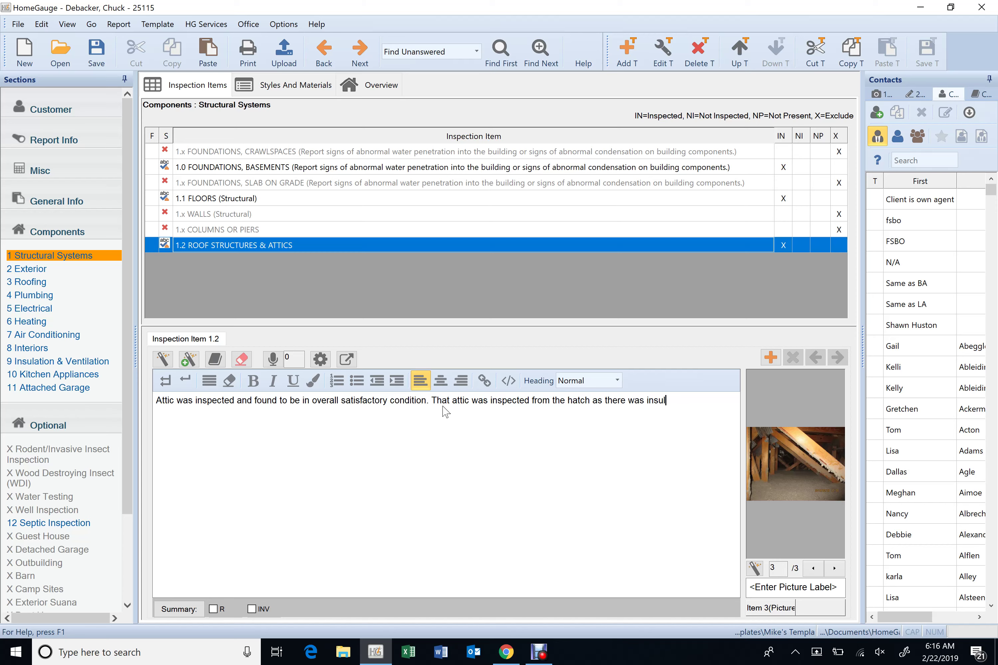
type("ation")
Replace the attic sentence's ending "as there was insulation" with "due to the large amount insulation"
key("BackSpace")
key("BackSpace")
key("BackSpace")
key("BackSpace")
key("BackSpace")
key("BackSpace")
key("BackSpace")
key("BackSpace")
key("BackSpace")
key("BackSpace")
key("BackSpace")
key("BackSpace")
key("BackSpace")
key("BackSpace")
key("BackSpace")
key("BackSpace")
key("BackSpace")
key("BackSpace")
key("BackSpace")
key("BackSpace")
key("BackSpace")
key("BackSpace")
type("due to insulation")
key("Left")
key("Left")
key("Left")
key("Left")
key("Left")
key("Left")
key("Left")
key("Left")
key("Left")
type("the large amount")
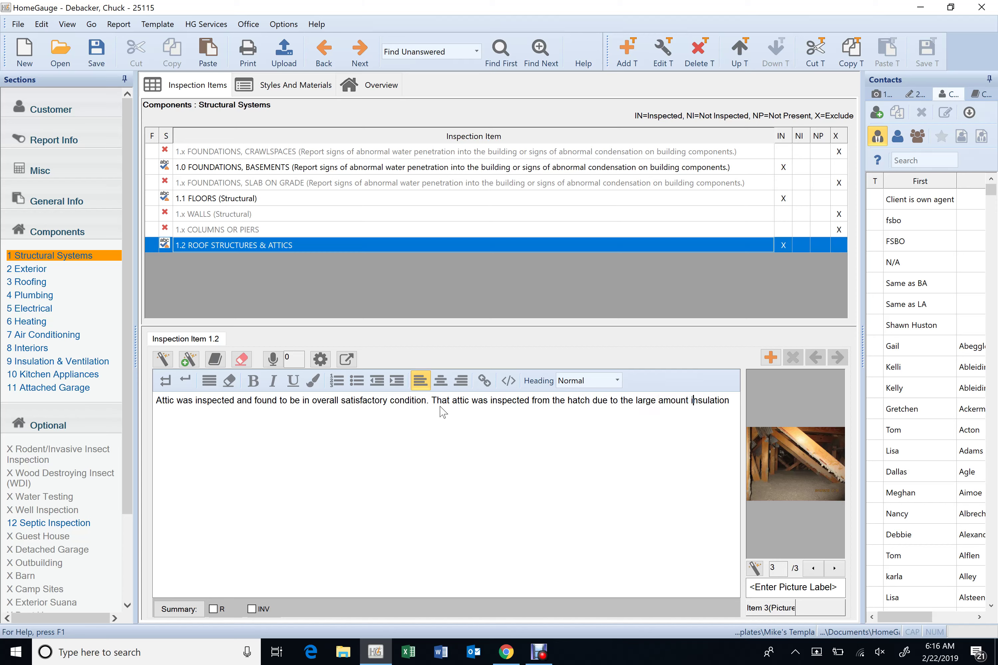
Finish the attic sentence with "in the attic that we did not want to disturb."
key("Right")
key("Right")
key("Right")
key("Right")
key("Right")
key("Right")
key("Right")
key("Right")
key("Right")
key("Right")
key("Right")
type("in that")
key("BackSpace")
key("BackSpace")
key("BackSpace")
key("BackSpace")
type("the attic.")
key("BackSpace")
type("that we did not want to d")
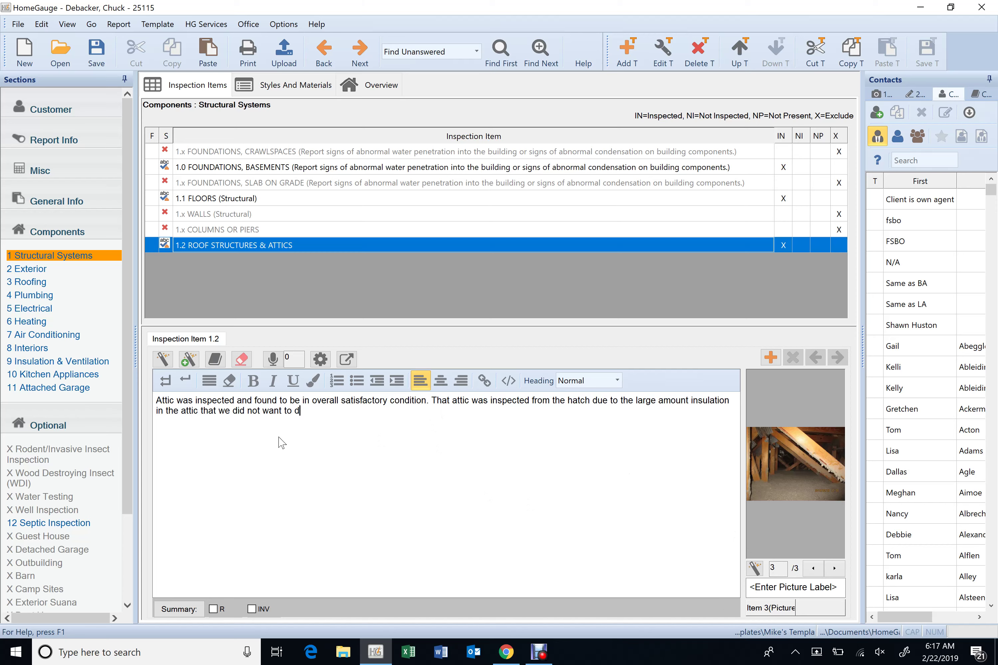
type("isturn.")
key("BackSpace")
key("BackSpace")
key("BackSpace")
key("BackSpace")
type("rb,")
Go back through the attic pictures to the first one and open the styles and materials of Structural Systems
left_click(815, 568)
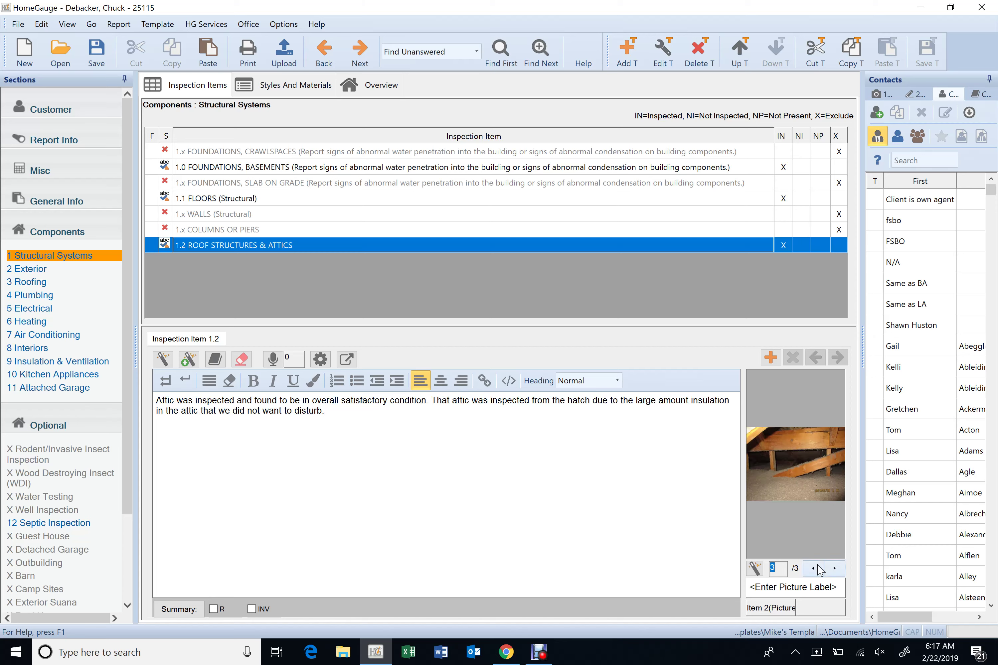
left_click(817, 568)
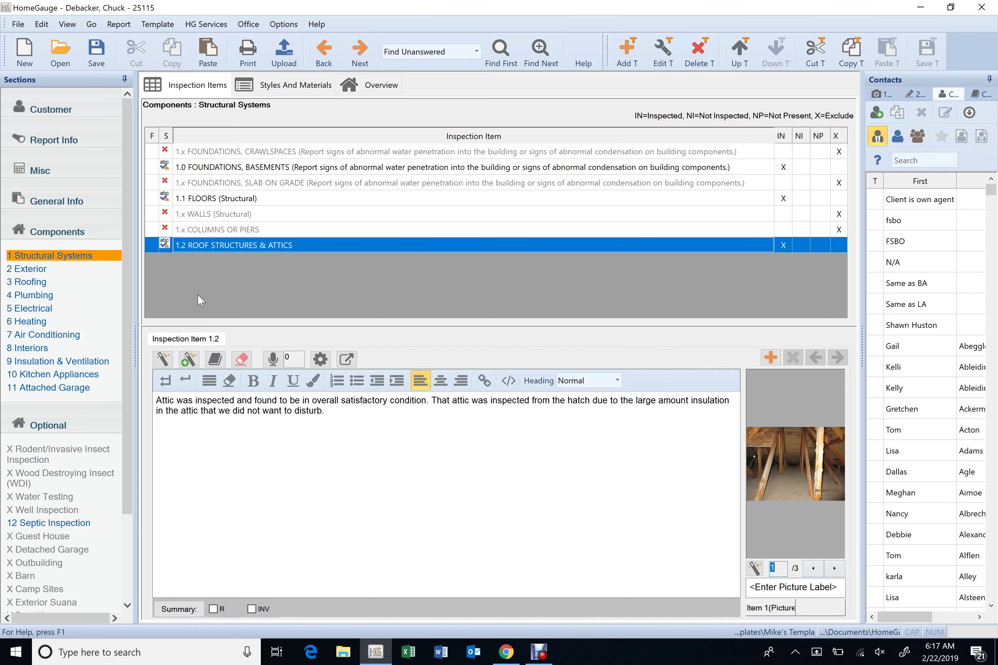
left_click(310, 85)
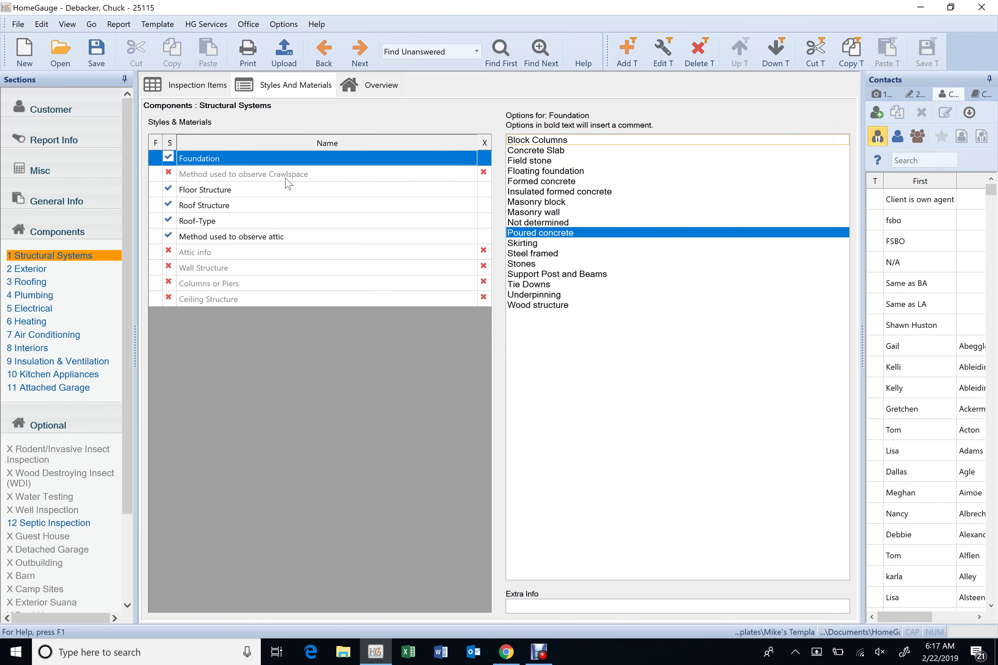
Check the method used to observe the attic in Structural Systems, and save the report
left_click(290, 238)
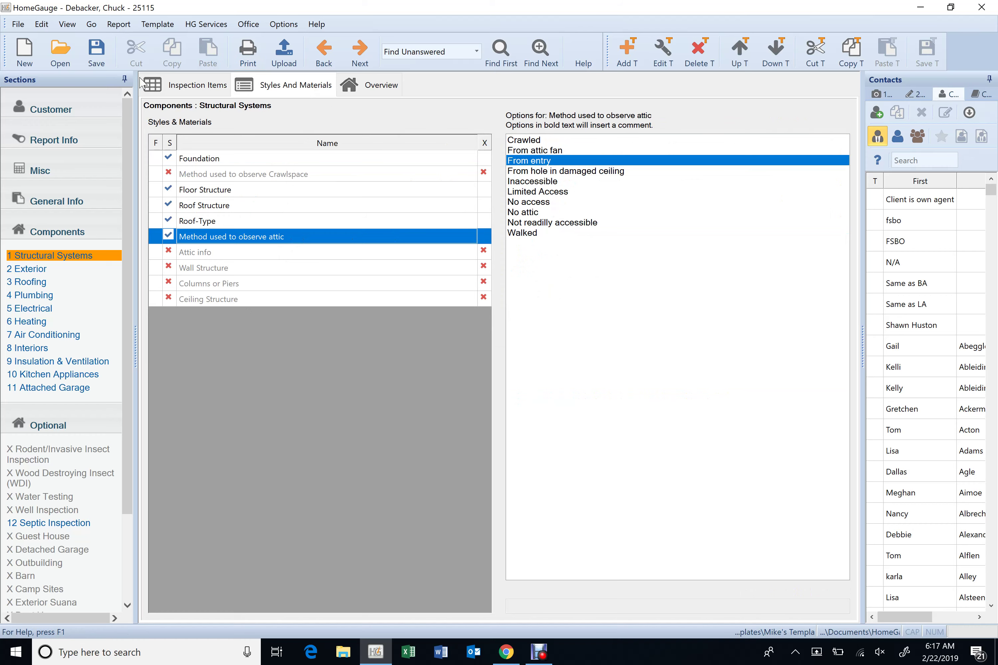
left_click(96, 51)
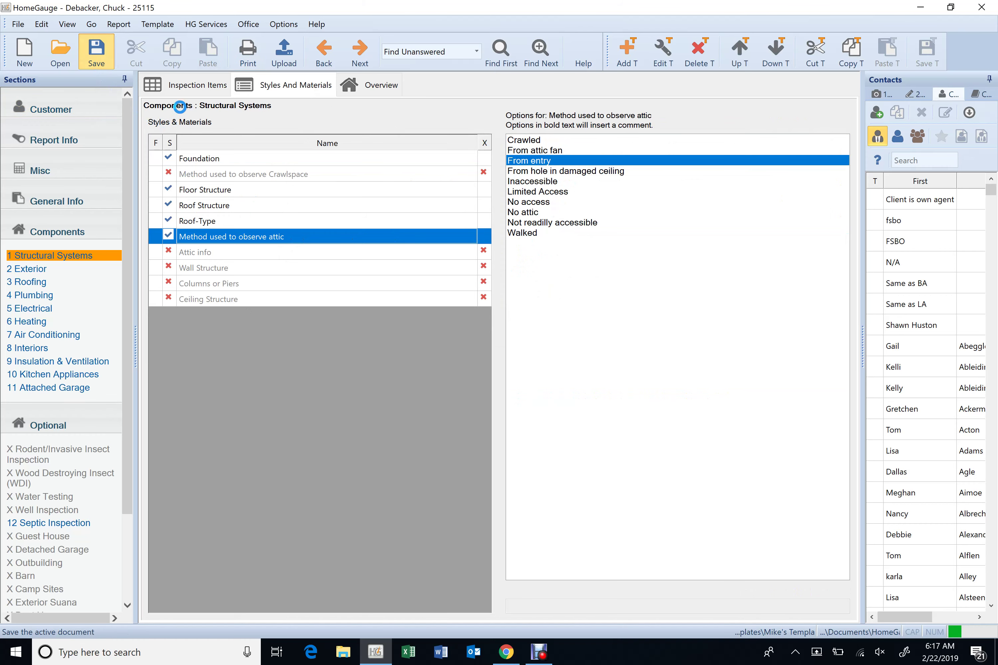
left_click(195, 88)
Open the Exterior section and look through the pictures of the siding item and the eaves, soffits and fascias item
left_click(45, 271)
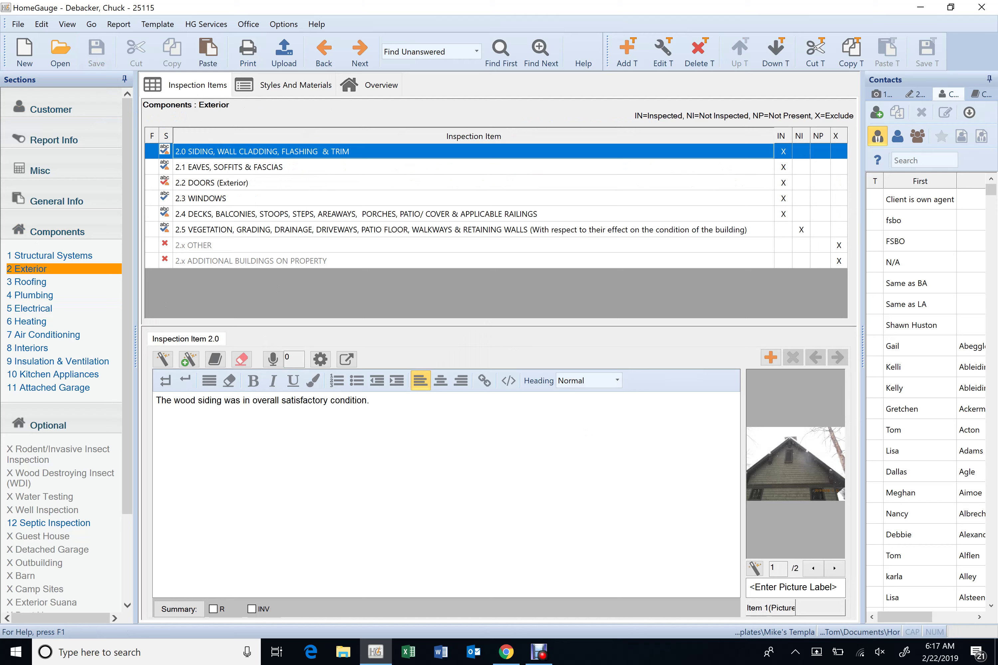
left_click(835, 569)
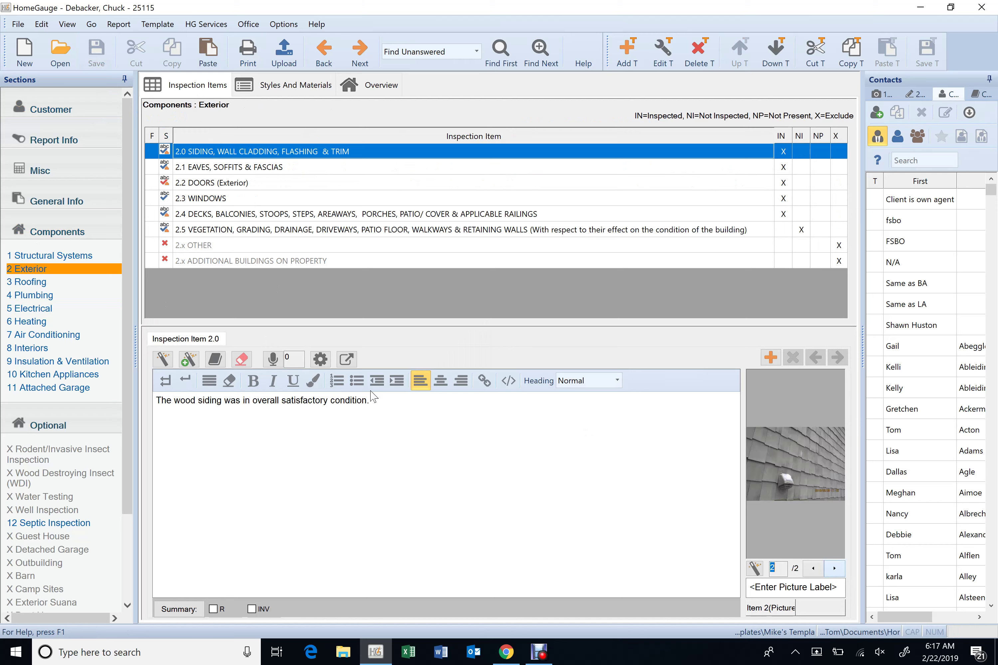
left_click(255, 168)
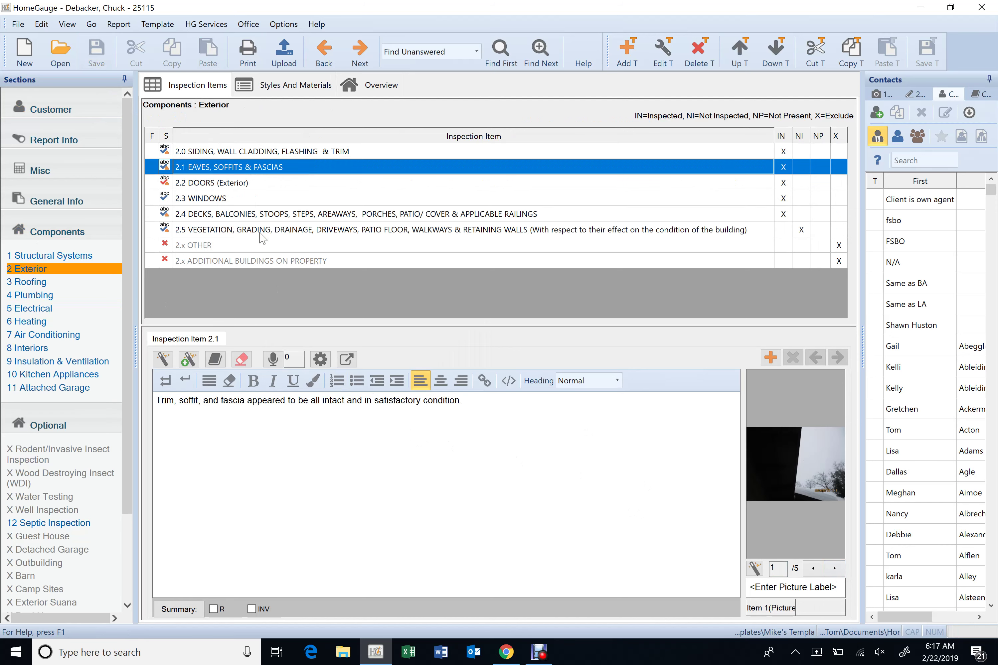
left_click(834, 570)
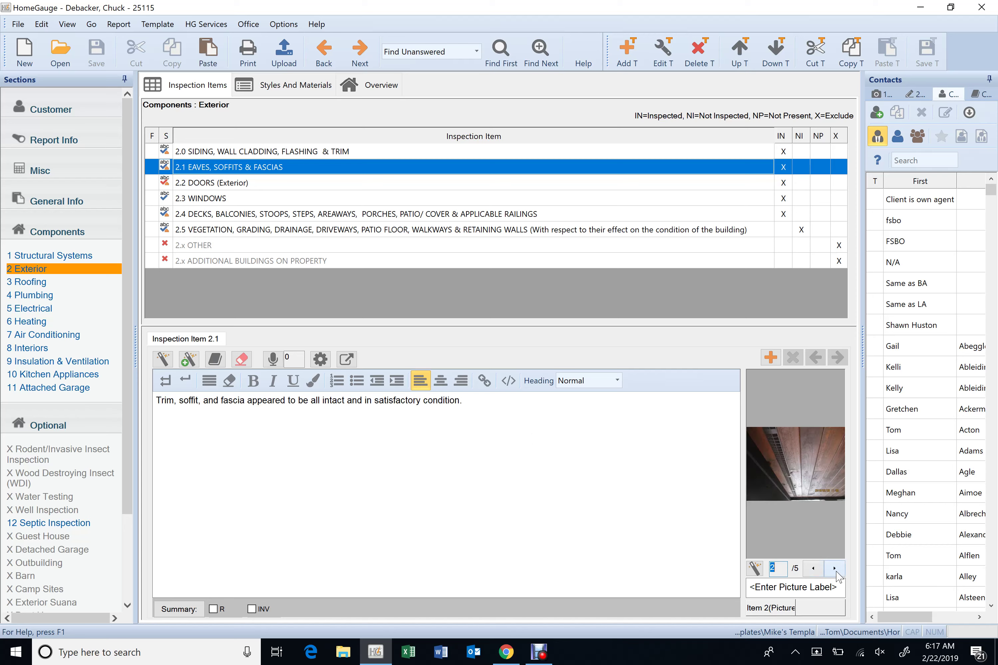
left_click(834, 569)
left_click(835, 569)
left_click(834, 569)
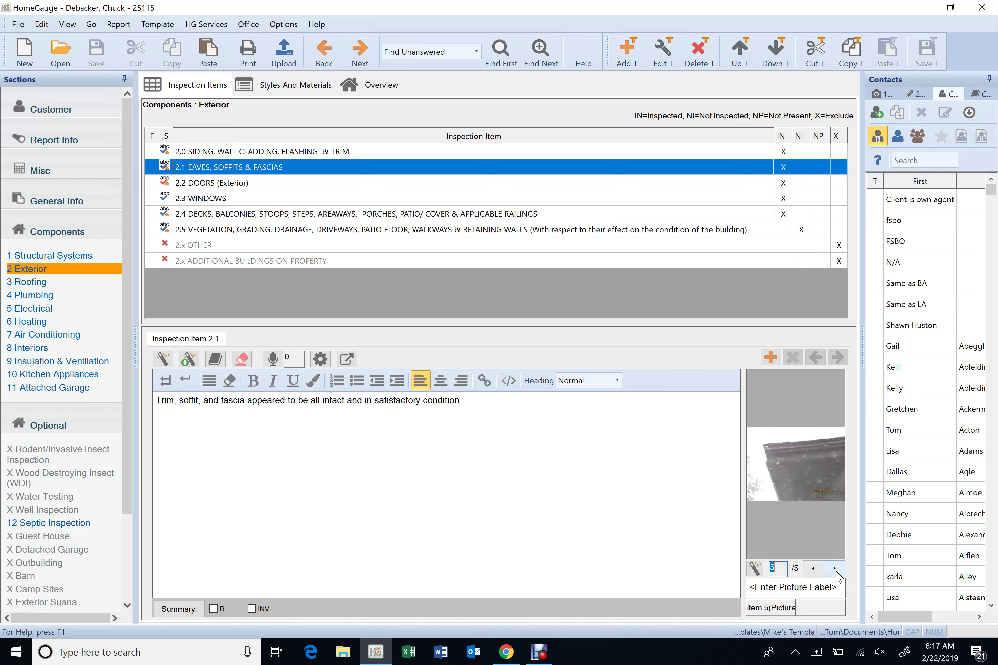
Go back to the first eaves, soffits and fascias picture, the mostly dark one, and delete it
left_click(820, 574)
left_click(820, 573)
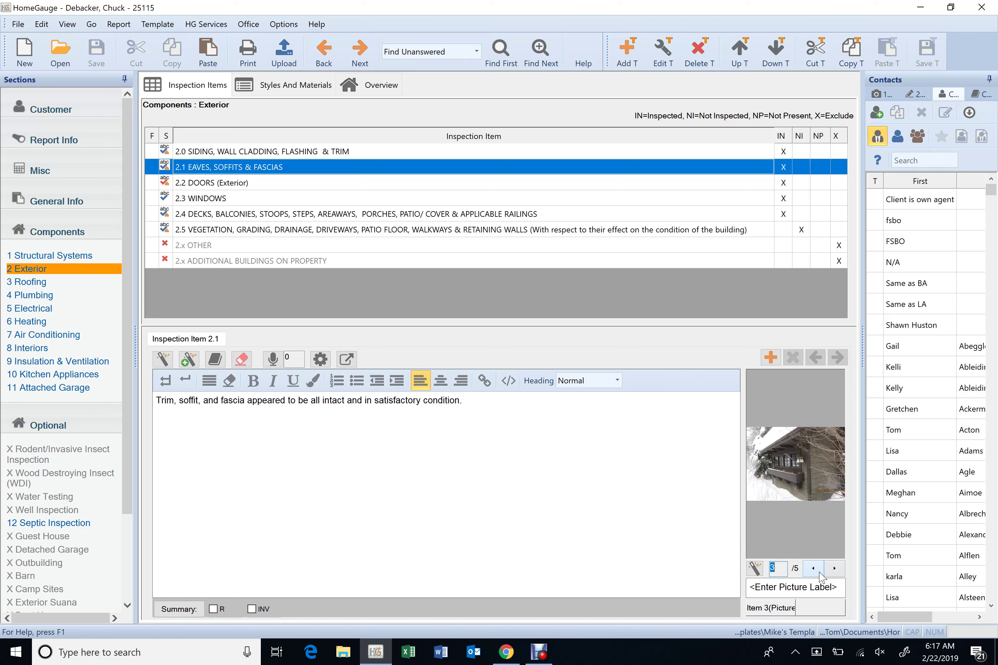
left_click(819, 574)
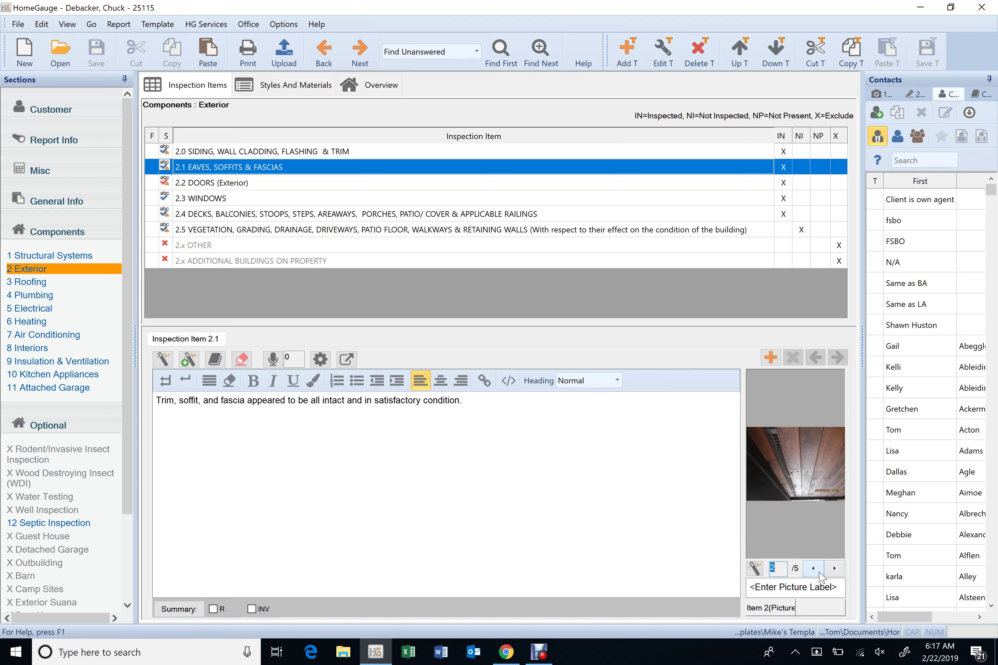
left_click(820, 573)
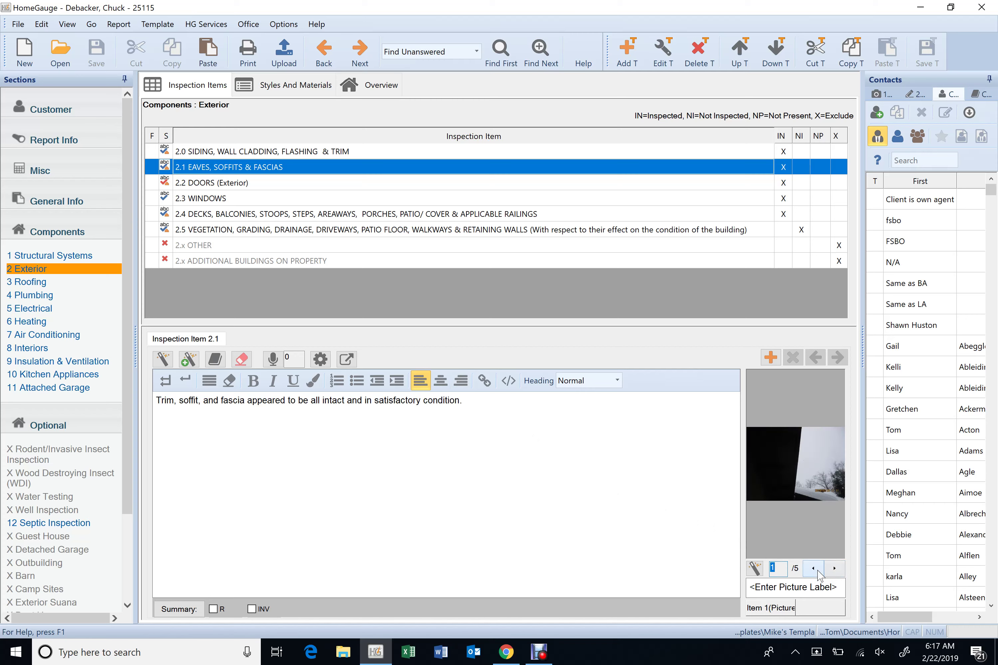
right_click(789, 467)
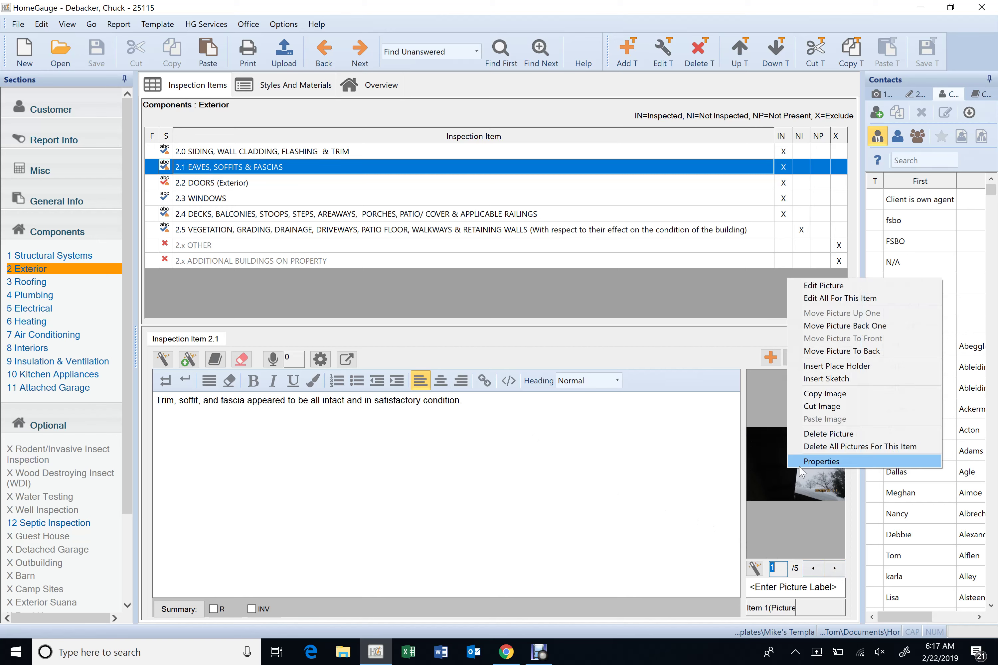
left_click(821, 434)
left_click(477, 354)
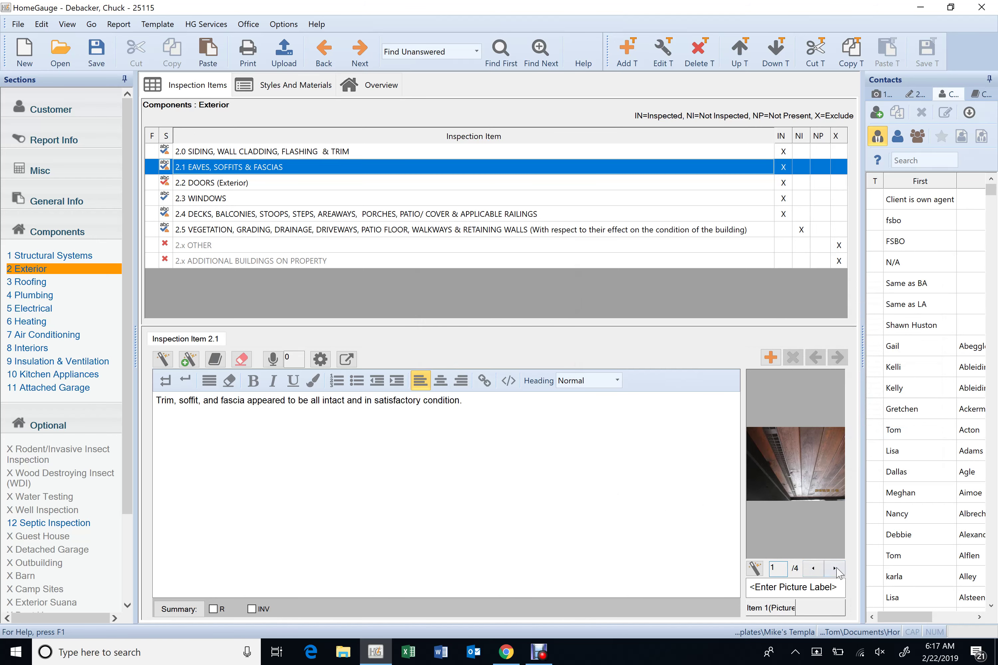
Go through the remaining eaves, soffits and fascias pictures and delete the third one
left_click(835, 569)
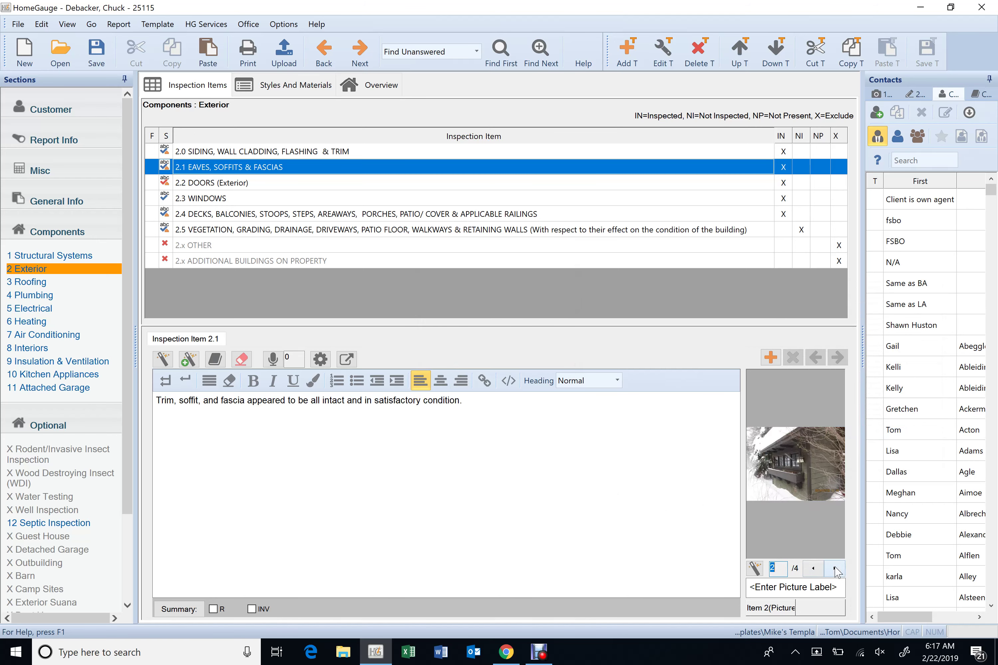
left_click(835, 569)
left_click(835, 569)
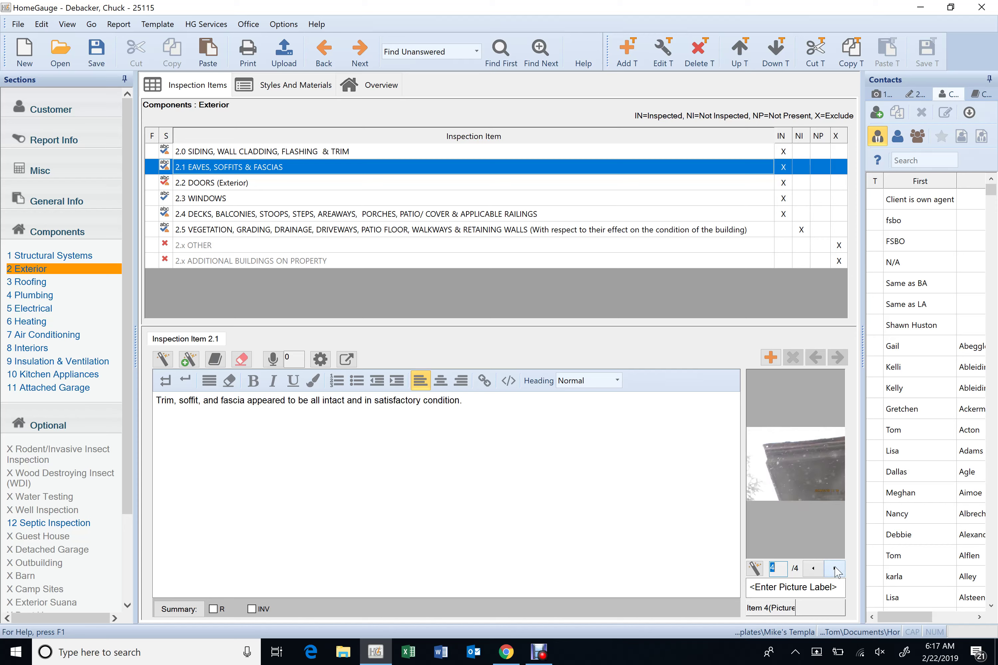
left_click(815, 569)
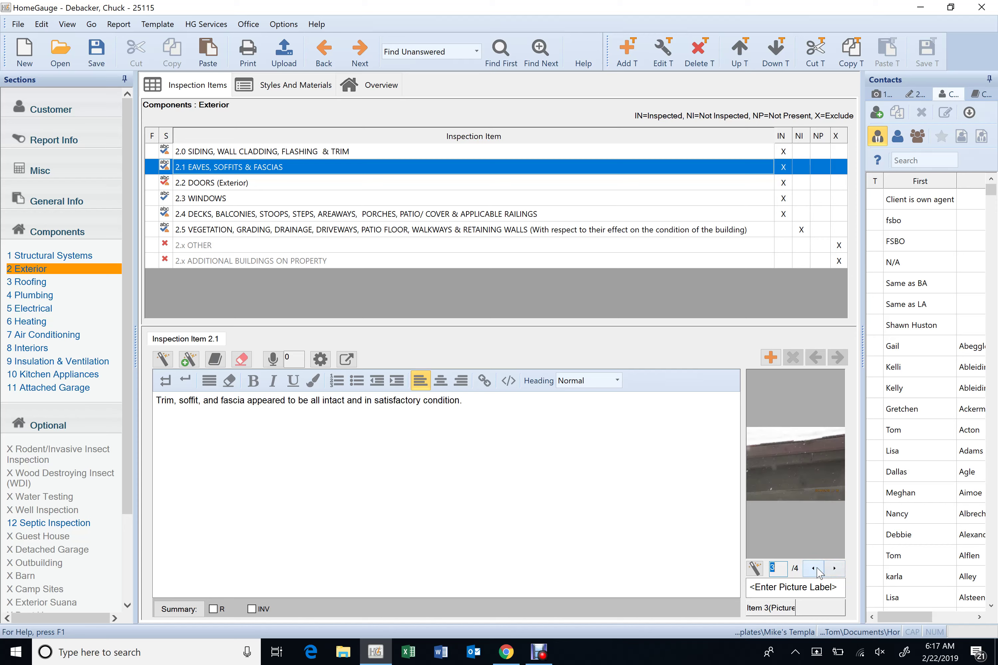
right_click(795, 456)
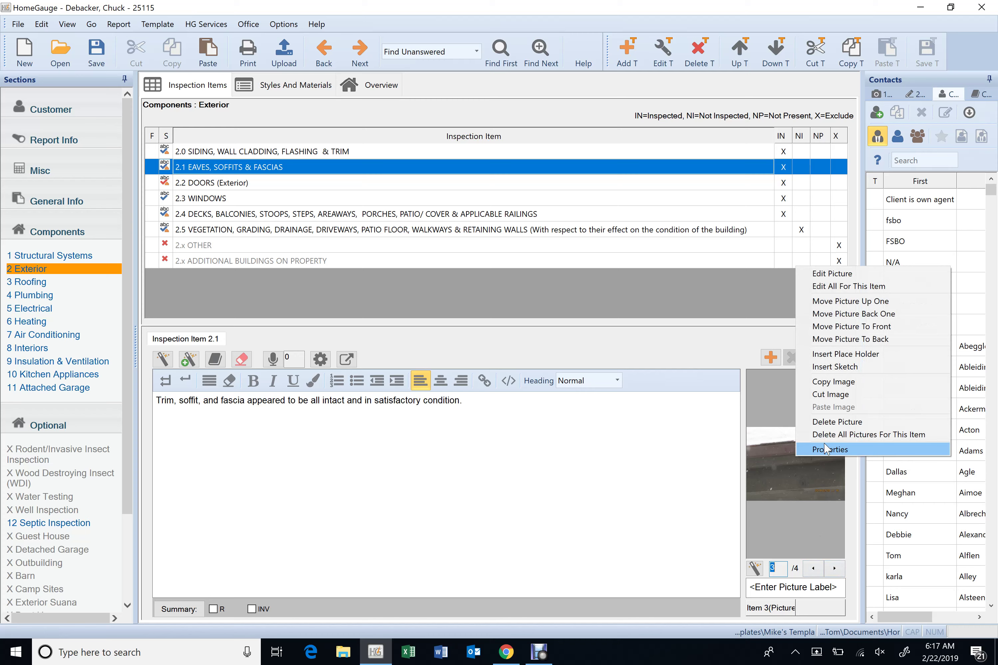
left_click(838, 430)
left_click(476, 355)
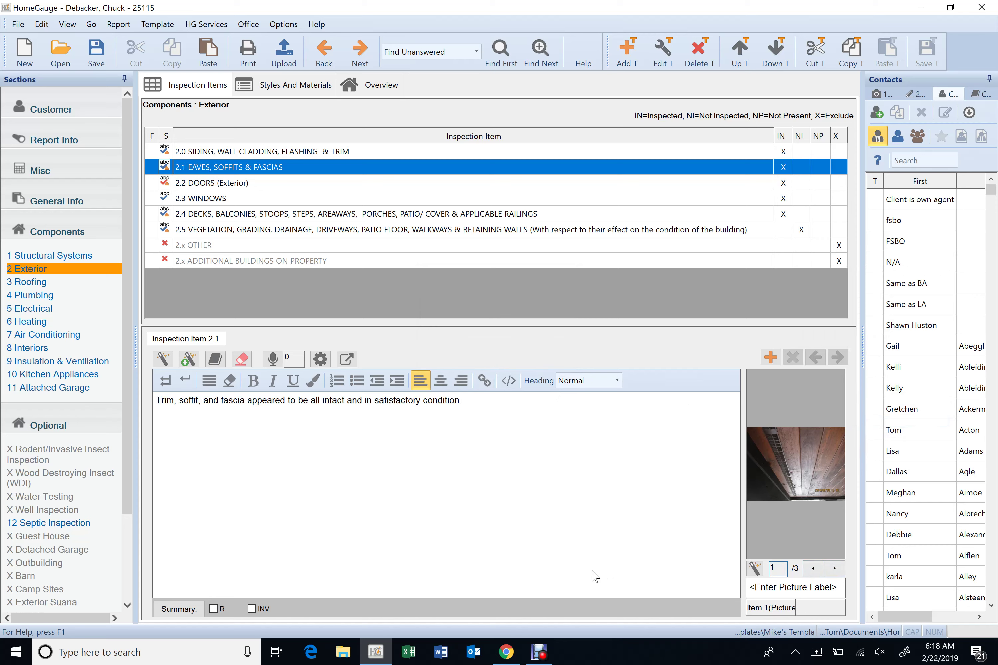
Review the pictures kept for eaves, soffits and fascias, from the first to the last
left_click(538, 652)
left_click(372, 461)
left_click(834, 569)
left_click(835, 569)
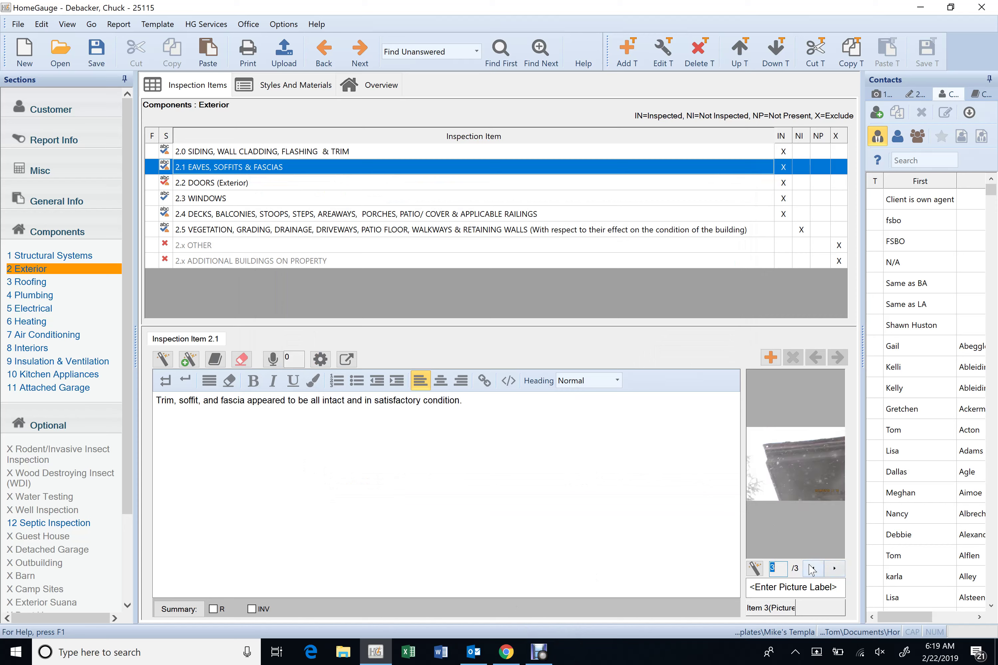
left_click(813, 569)
left_click(813, 570)
left_click(835, 570)
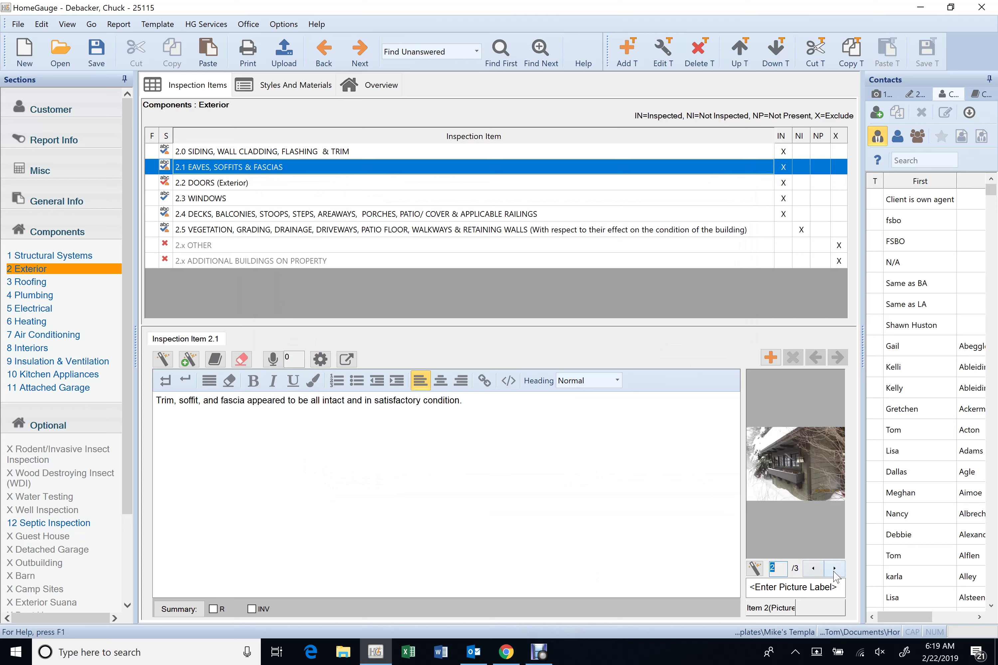
left_click(834, 570)
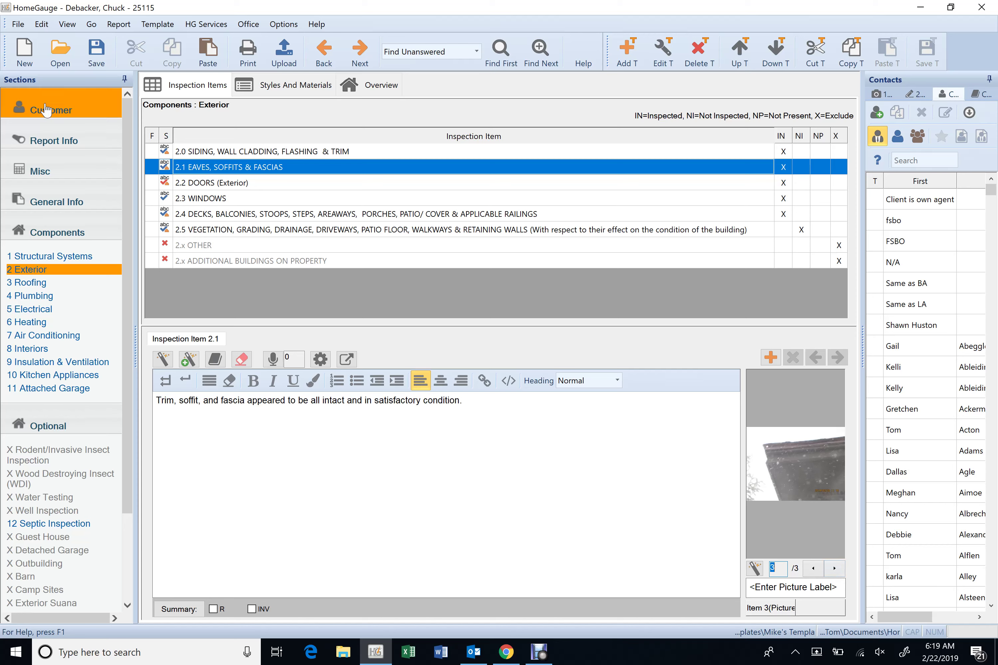
Join the entrance door and patio door sentences of the exterior Doors comment into one paragraph
left_click(245, 187)
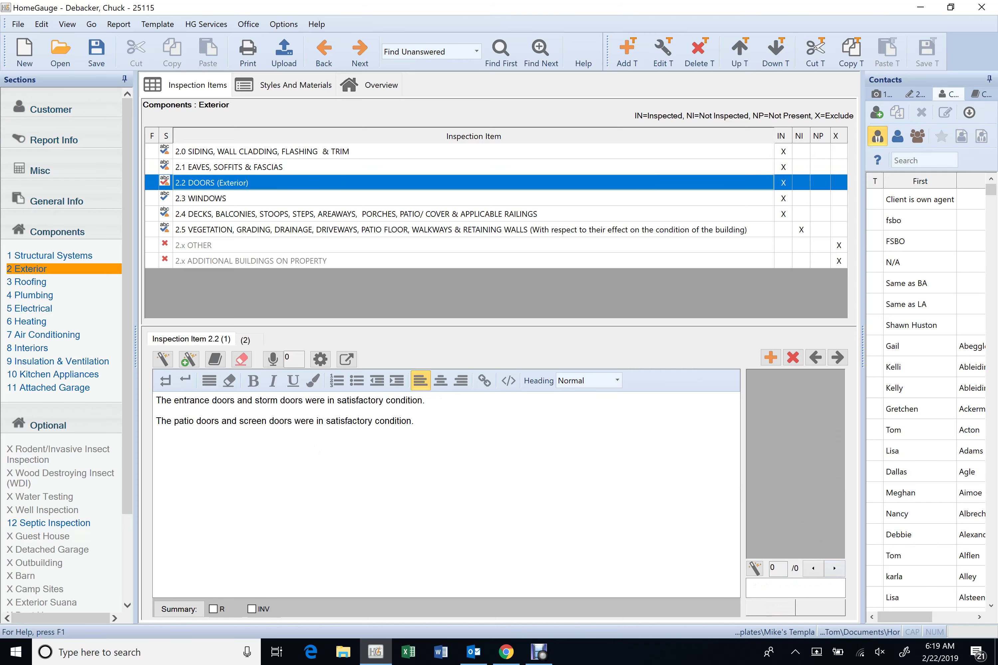
left_click(424, 400)
key("Delete")
key("Delete")
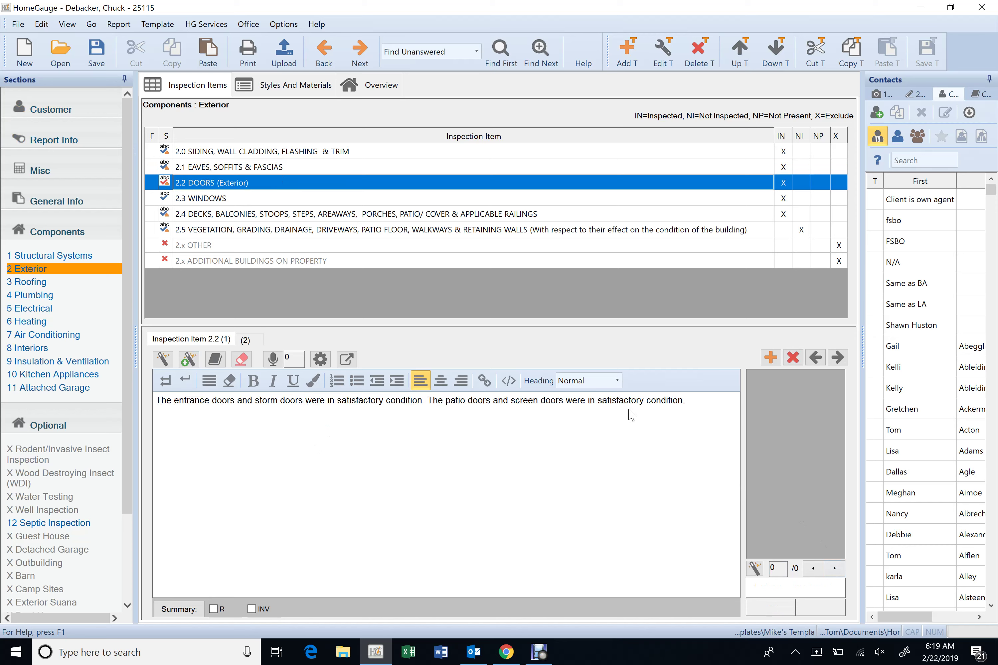
Examine the picture of the second Doors comment at X-Large size, and return it to Small
left_click(245, 339)
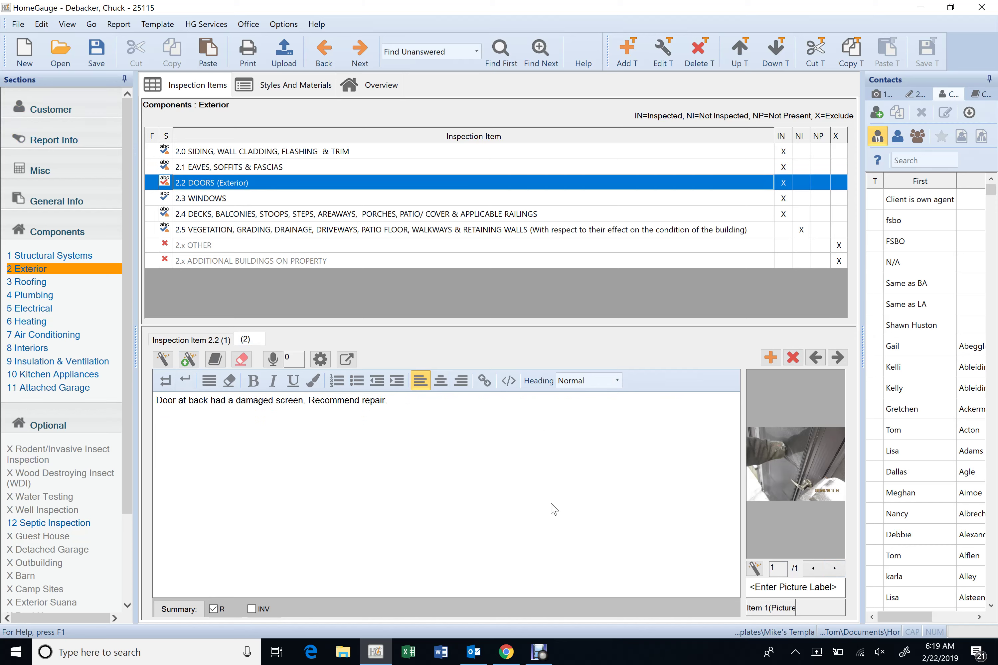
right_click(808, 472)
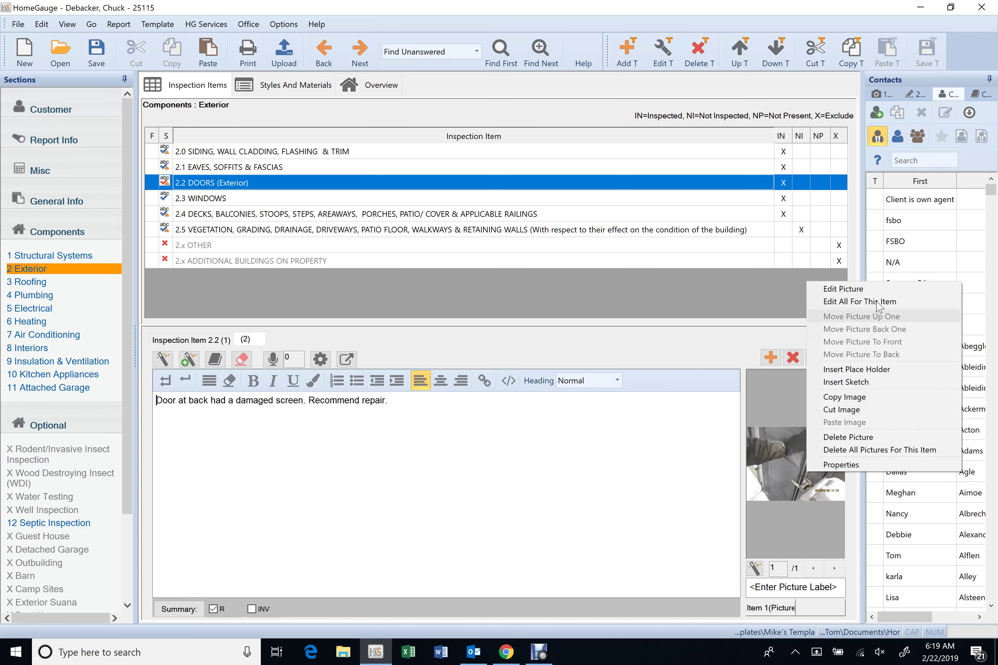
left_click(842, 289)
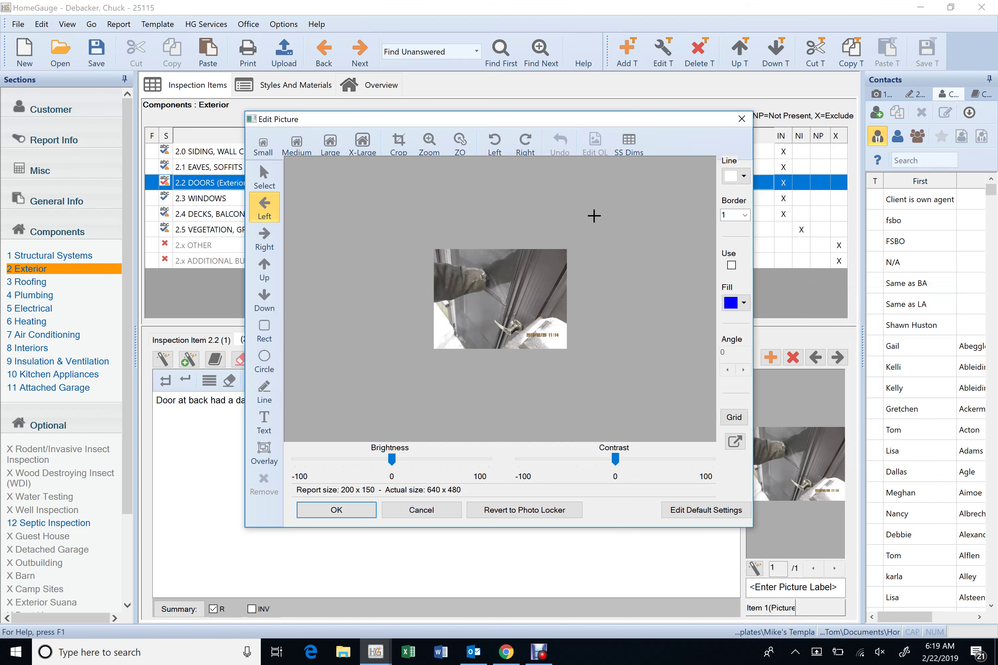
left_click(359, 146)
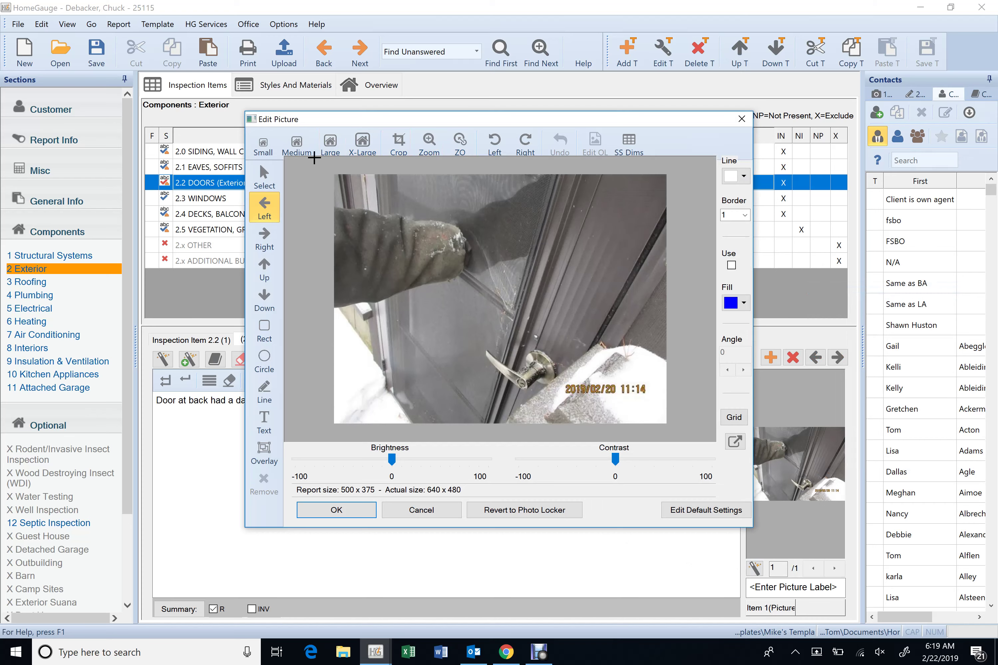
left_click(263, 145)
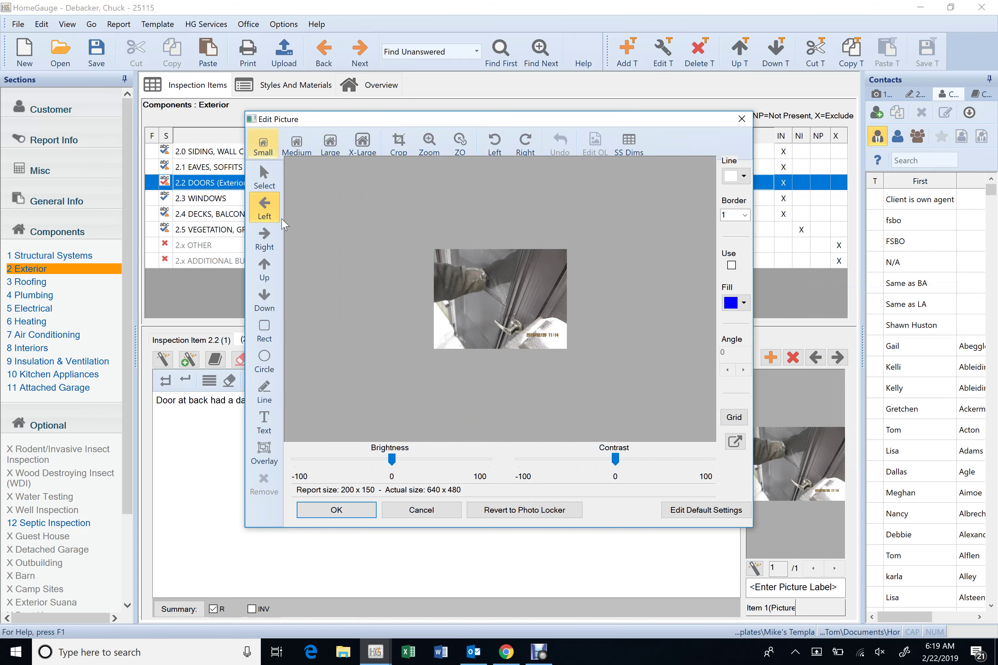
left_click(363, 512)
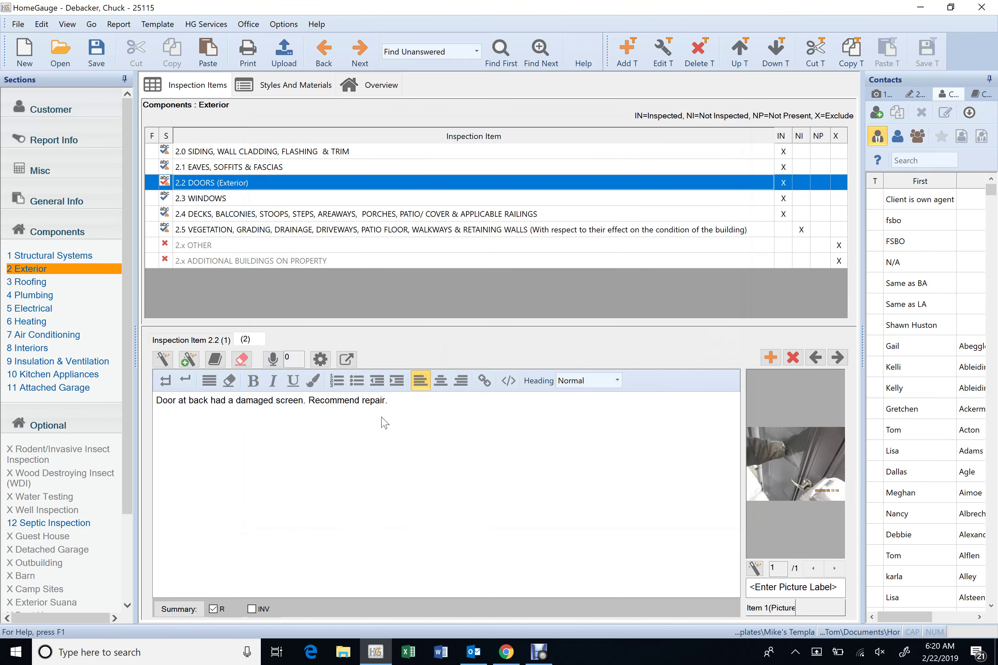
Take the damaged screen comment out of the R summary and change its opening word to "Storm door"
left_click(213, 609)
key("Right")
key("Left")
key("Home")
type("Storm")
key("shift+Right")
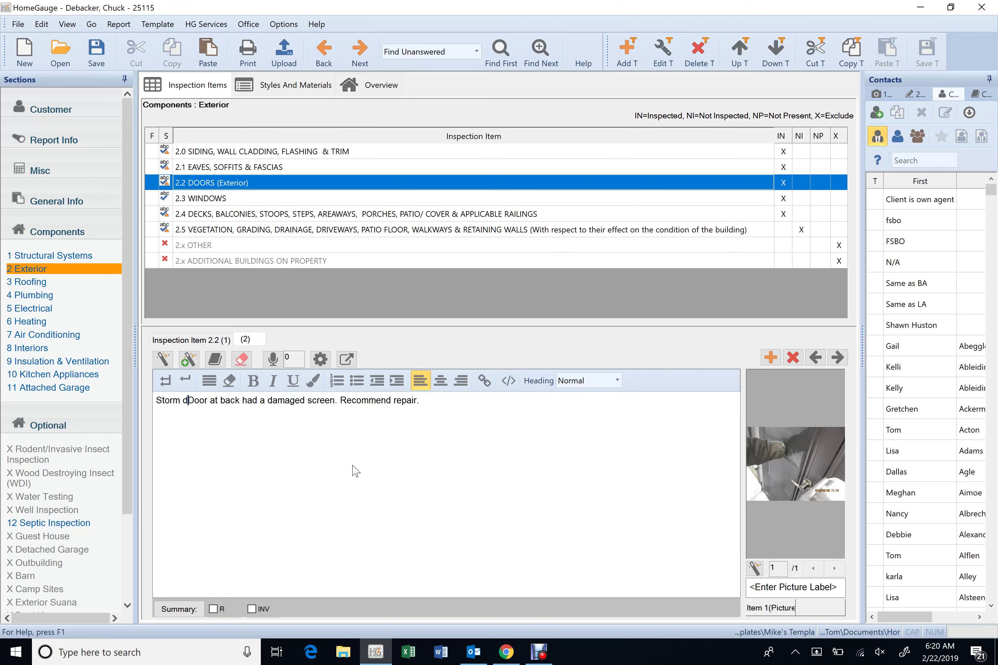
type("d")
Insert "of house (lake side)" after "at back" in the storm door comment
key("Right")
key("Right")
key("Right")
key("Right")
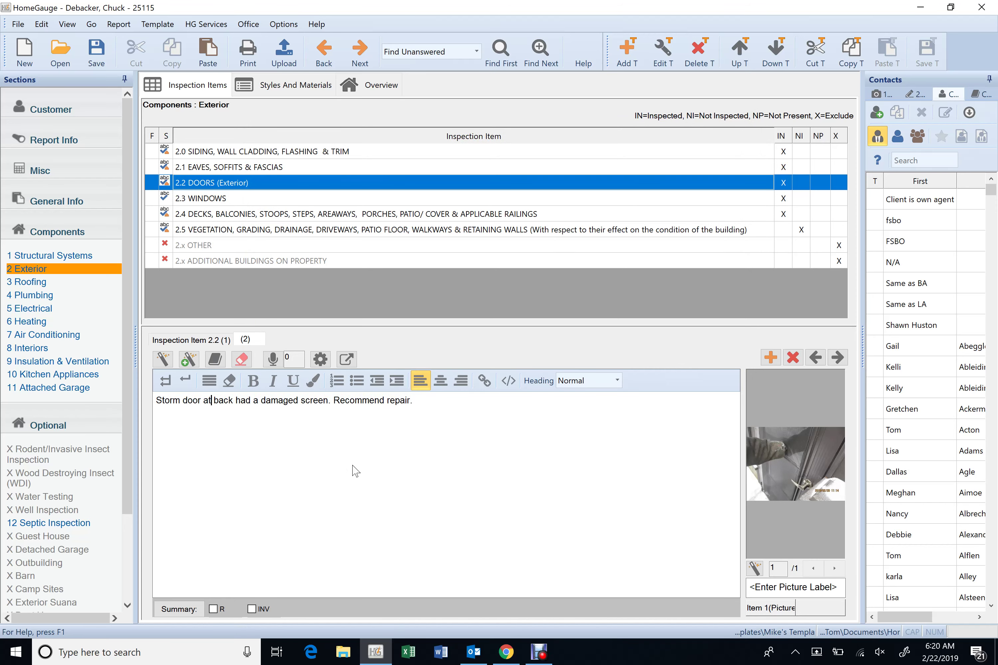
key("Right")
type("of house ")
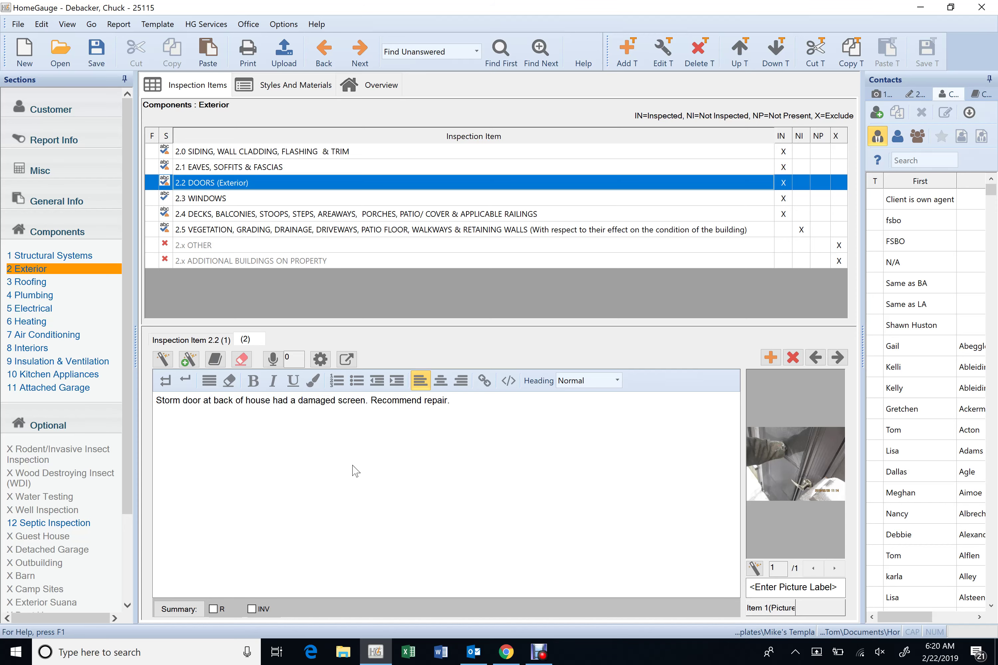
type("(")
type("lake side")
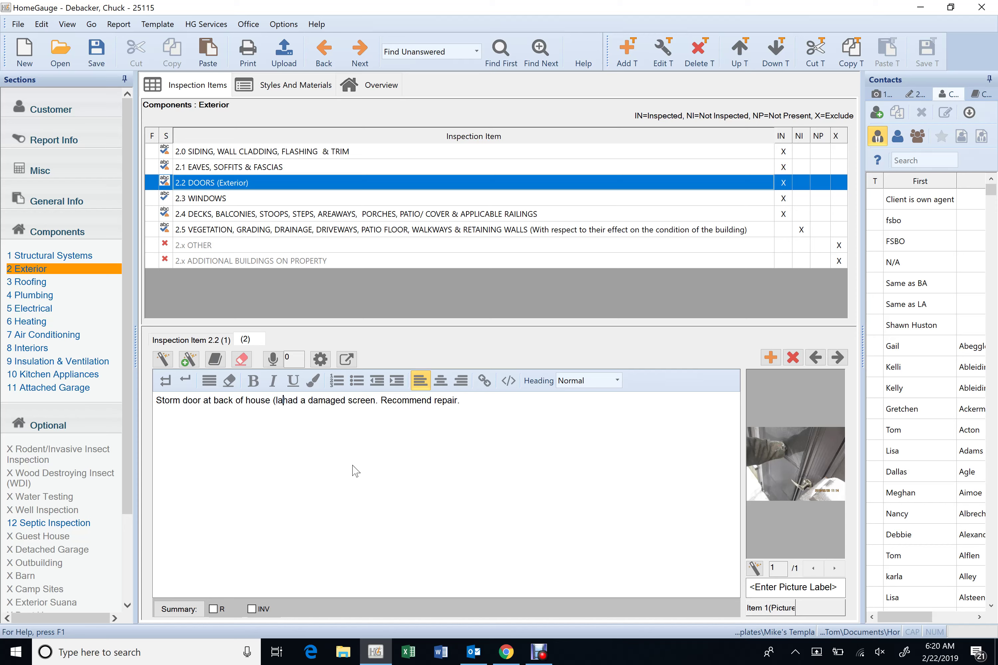
type(")")
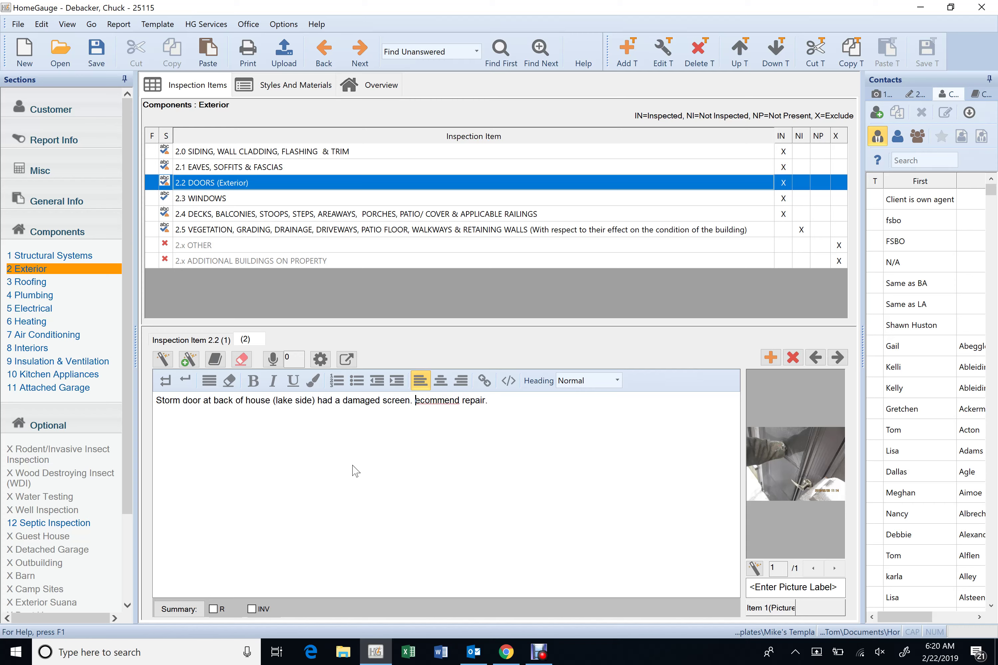
Remove the sentence "Recommend repair." from the end of the storm door comment
key("Delete")
key("Delete")
key("Delete")
key("Delete")
key("Delete")
key("Delete")
key("Delete")
key("Delete")
key("Delete")
key("Delete")
key("Delete")
key("Delete")
key("Delete")
key("Delete")
key("Delete")
key("Delete")
key("Delete")
left_click(333, 472)
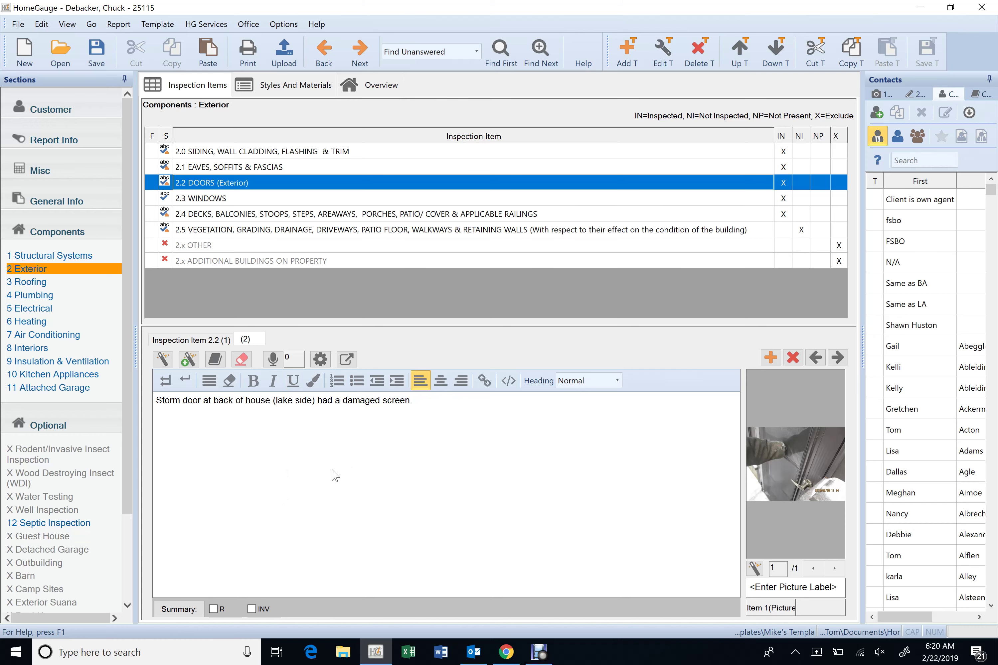
Mark the damaged screen in the storm door picture with a red circle and save the edited picture
right_click(781, 463)
left_click(826, 284)
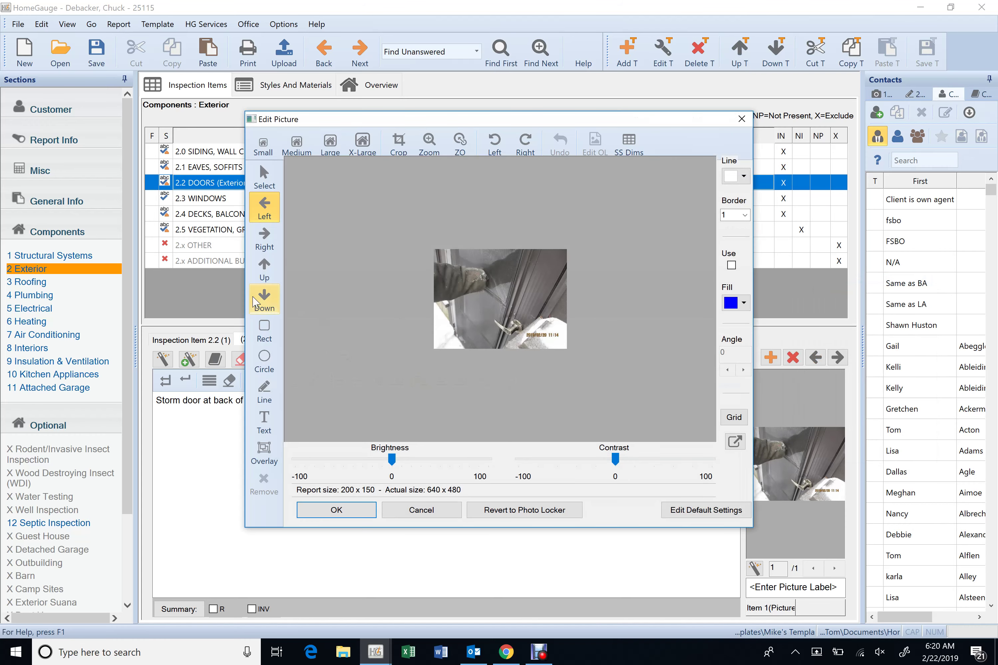
left_click(264, 359)
left_click_drag(484, 279, 532, 323)
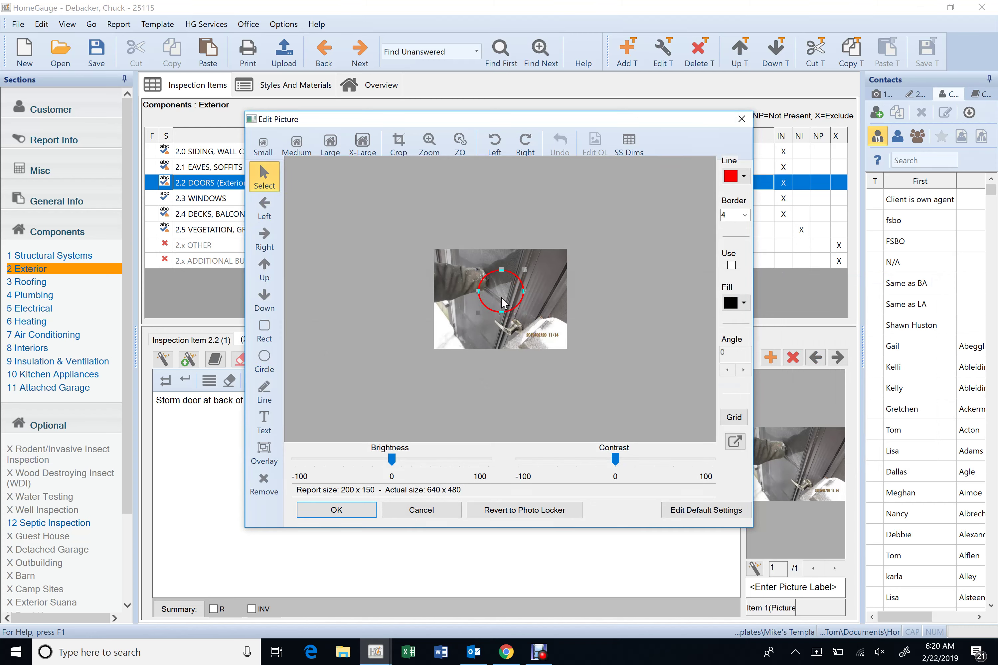
left_click(500, 297)
left_click(336, 510)
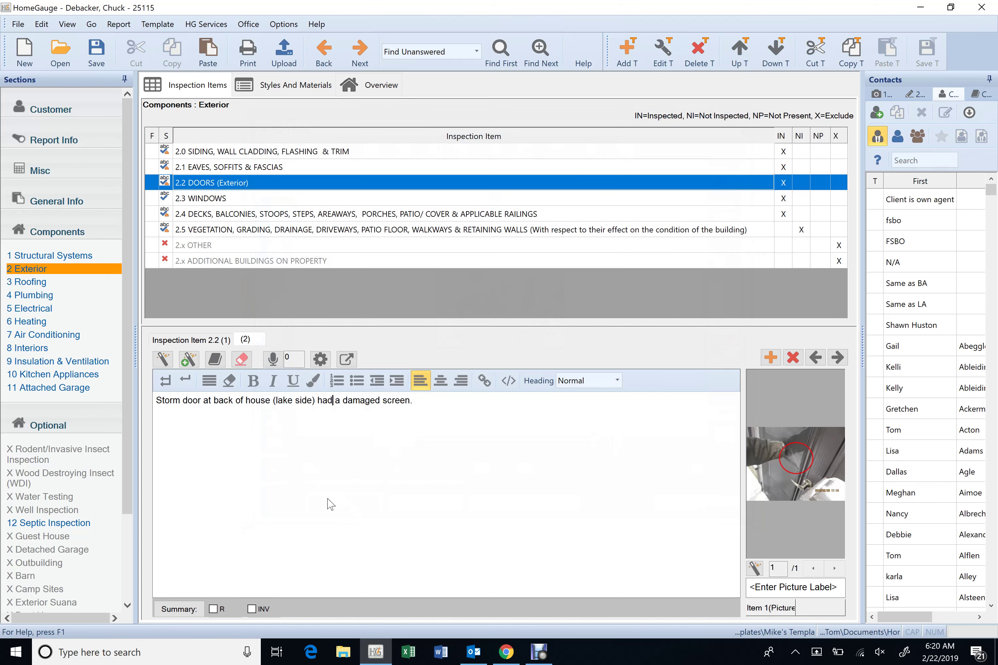
Check the exterior windows comment against the second interior windows comment (8.6), ignoring all spelling flags for "glazier"
left_click(219, 202)
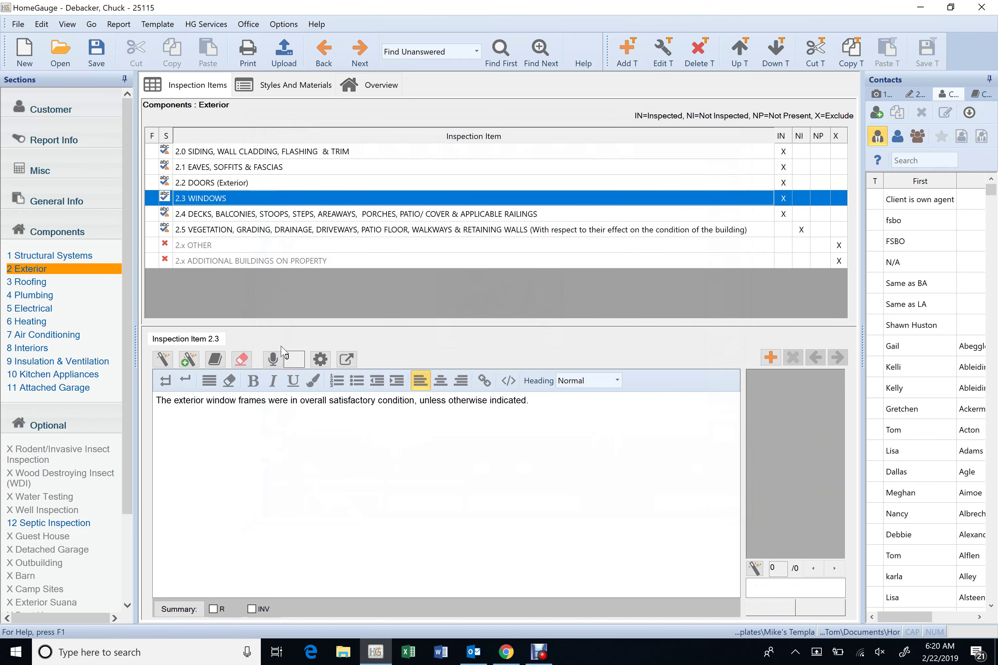
left_click(416, 419)
left_click(72, 348)
left_click(281, 247)
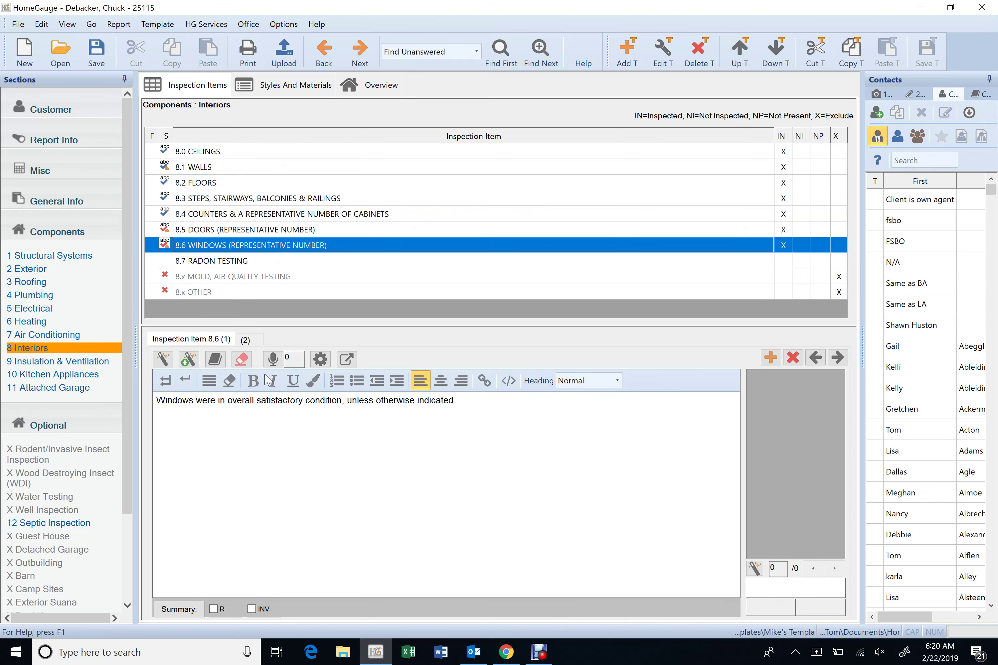
left_click(247, 340)
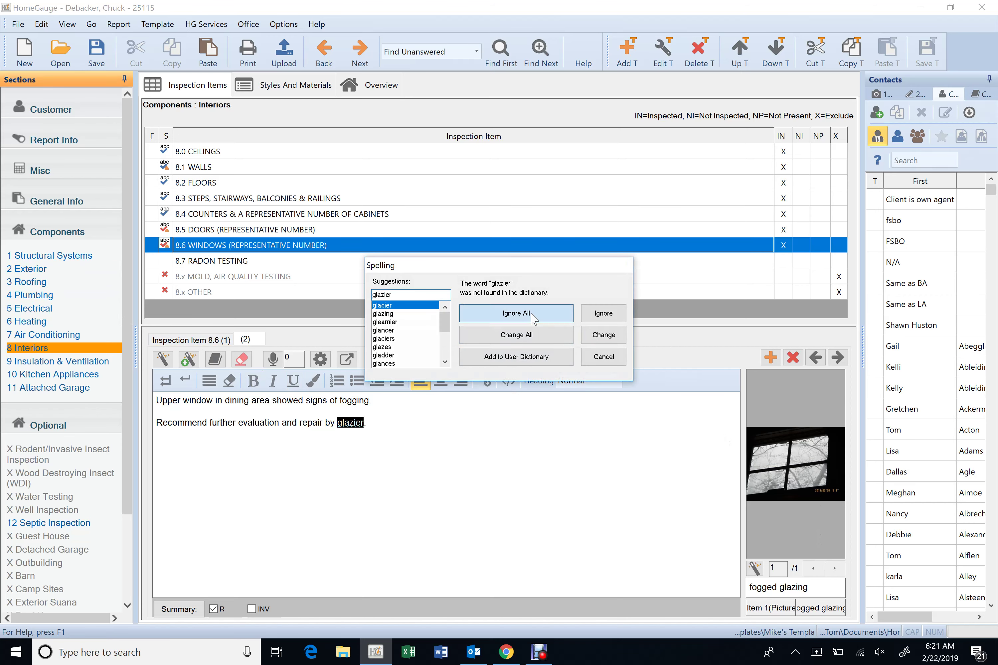
left_click(516, 313)
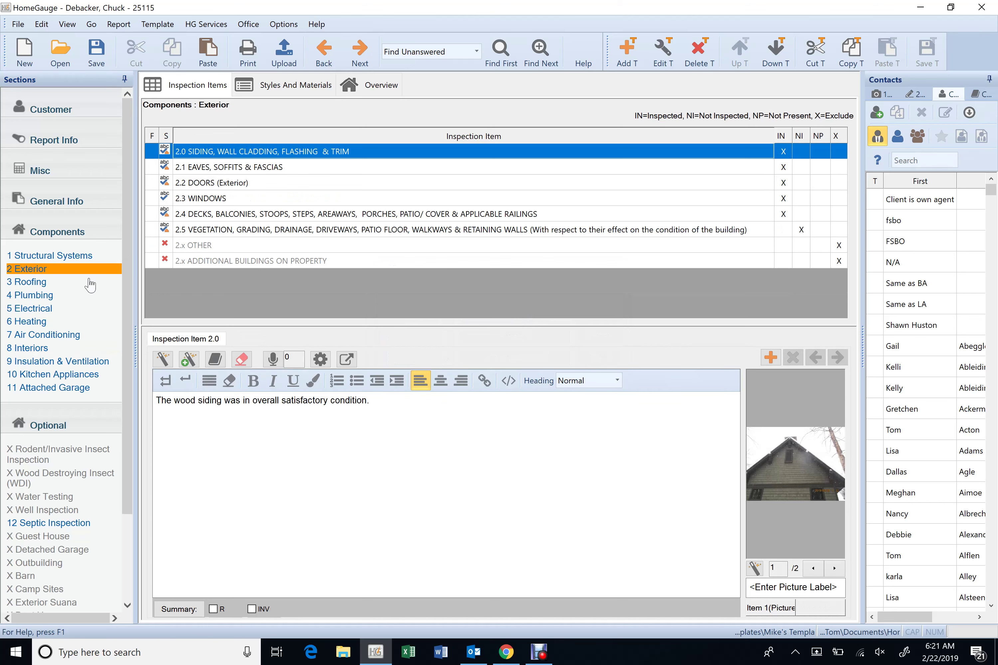
Shorten the exterior Windows comment to "The exterior window frames were in overall satisfactory condition."
left_click(232, 199)
left_click(597, 425)
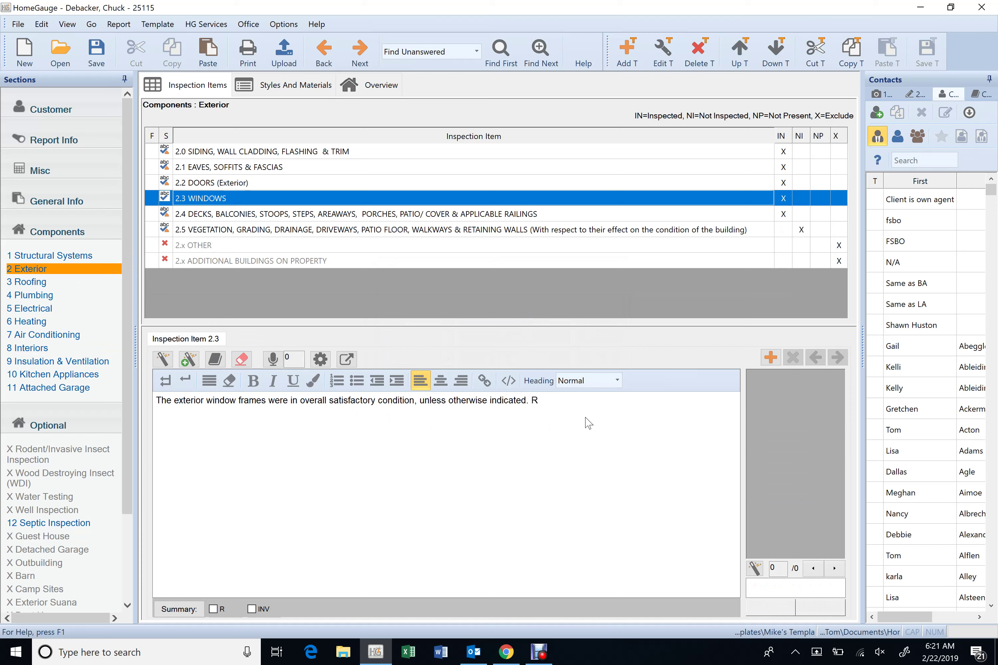
key("BackSpace")
key("BackSpace")
key("BackSpace")
key("BackSpace")
key("BackSpace")
key("BackSpace")
key("BackSpace")
key("BackSpace")
key("BackSpace")
key("BackSpace")
key("BackSpace")
key("BackSpace")
key("BackSpace")
key("BackSpace")
key("BackSpace")
key("BackSpace")
key("BackSpace")
key("BackSpace")
key("BackSpace")
key("BackSpace")
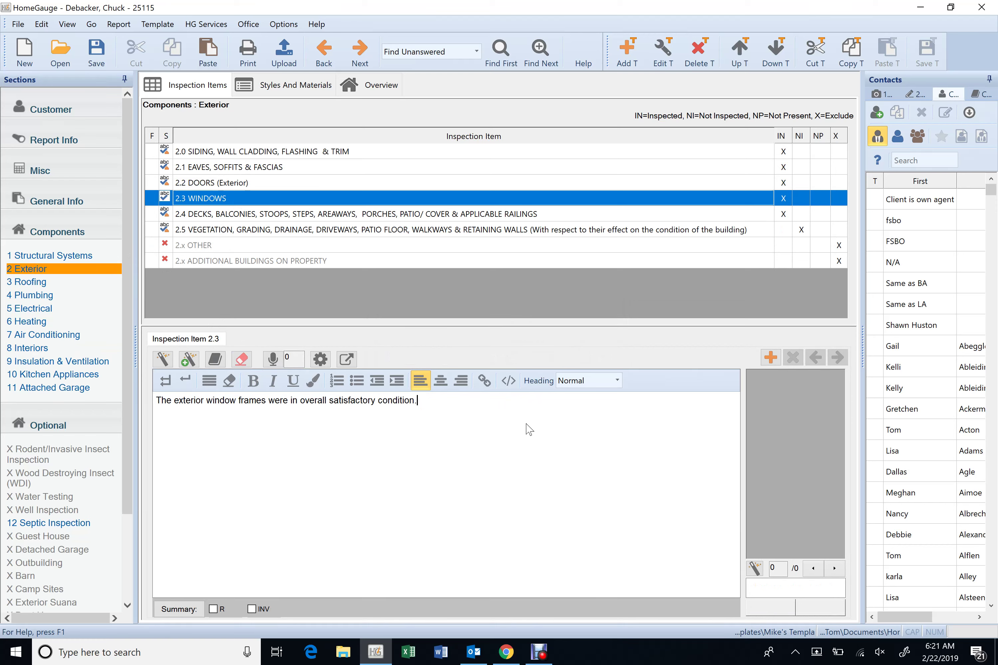
Look through all the pictures attached to the rear porch and steps comment of item 2.4
left_click(388, 215)
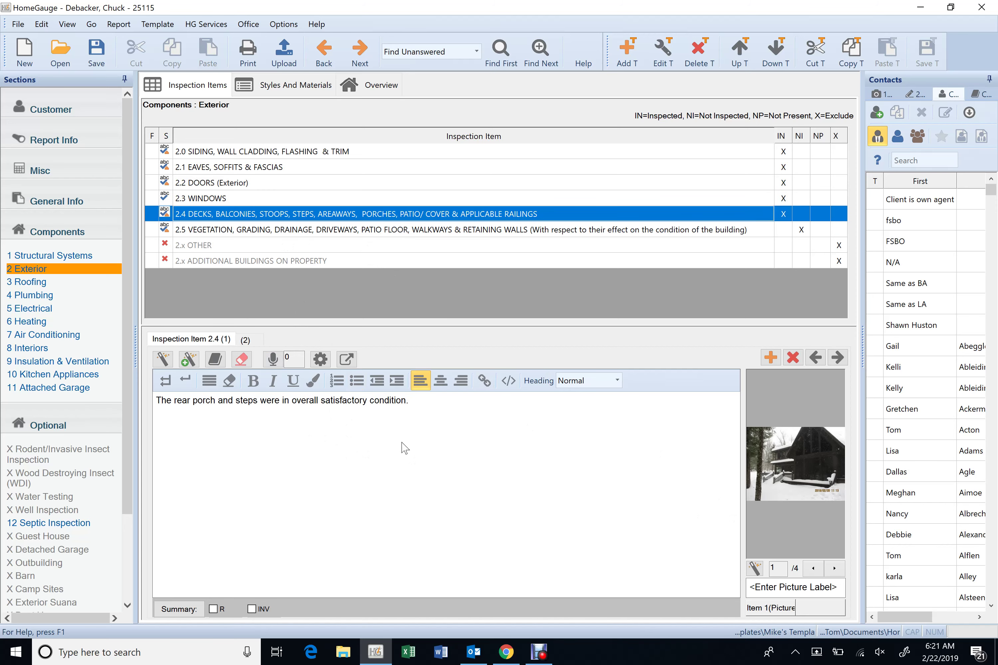
left_click(834, 569)
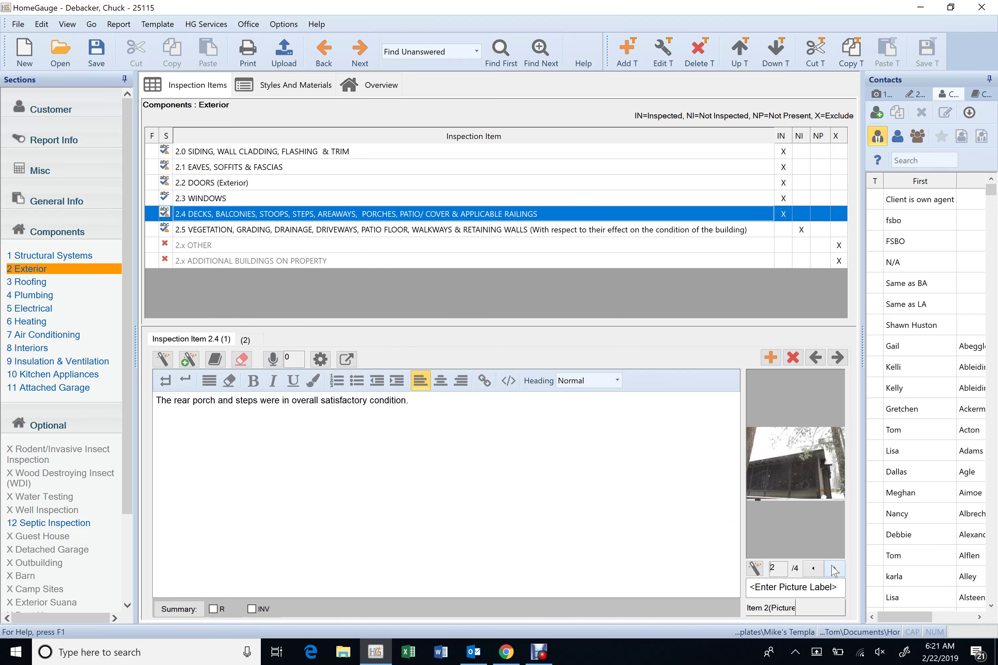
left_click(834, 569)
left_click(833, 569)
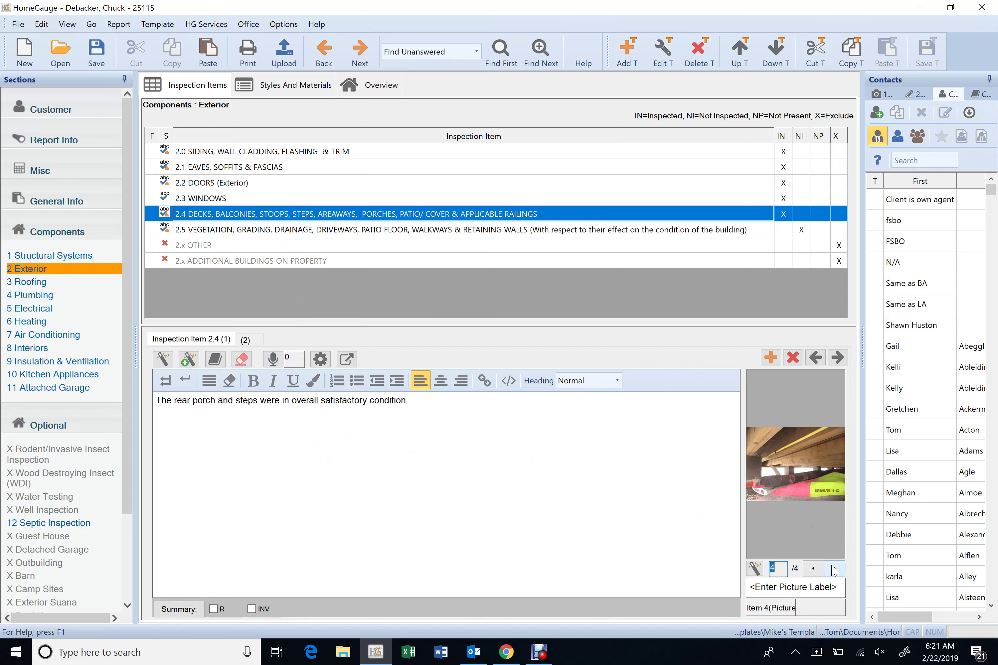
left_click(816, 568)
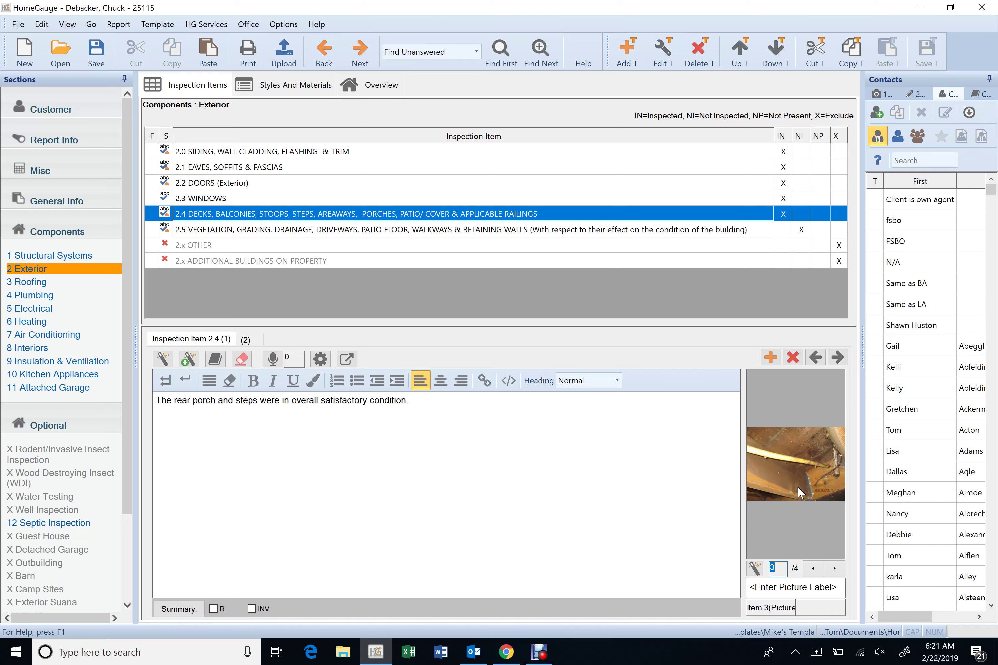
right_click(820, 472)
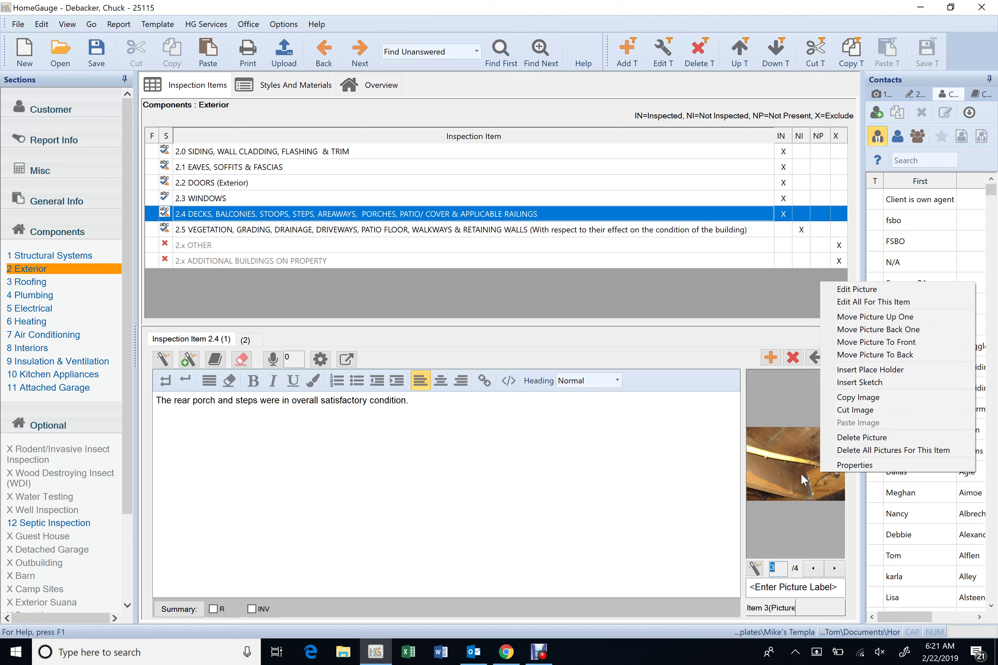
right_click(792, 482)
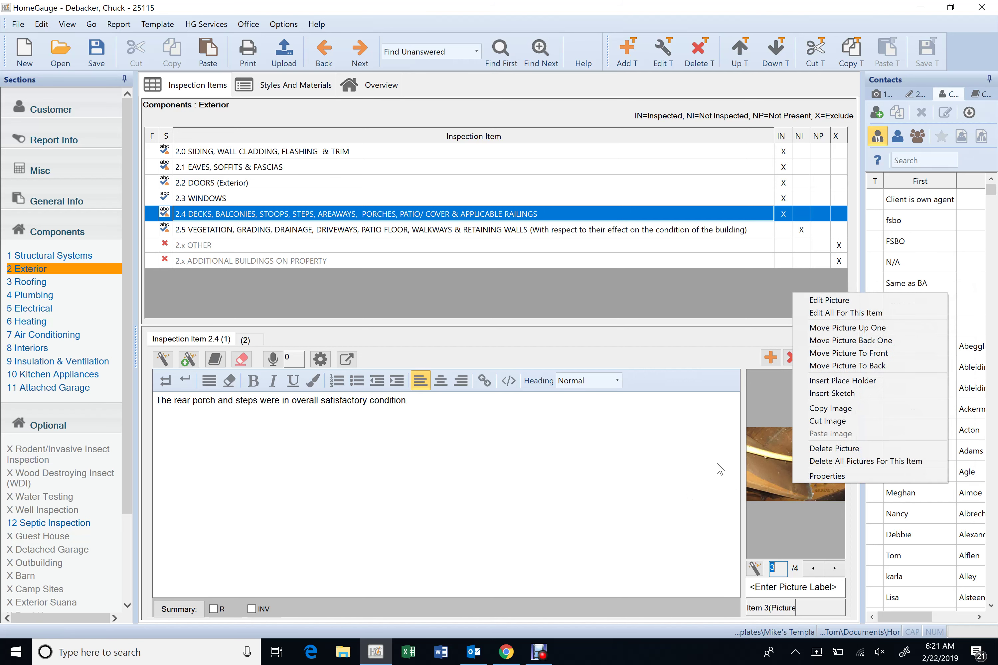
left_click(658, 476)
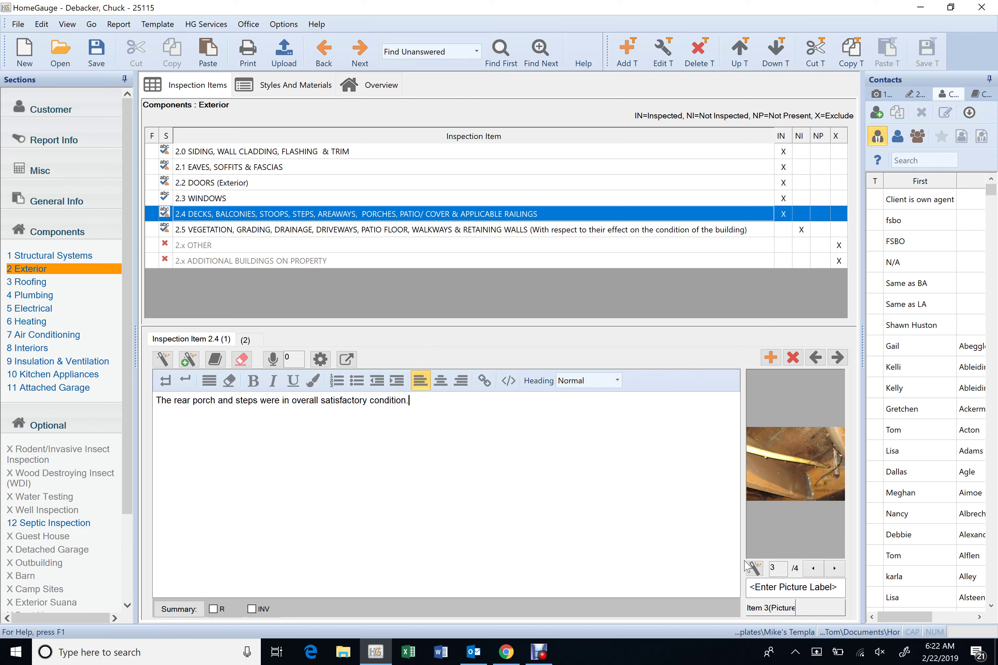
left_click(834, 569)
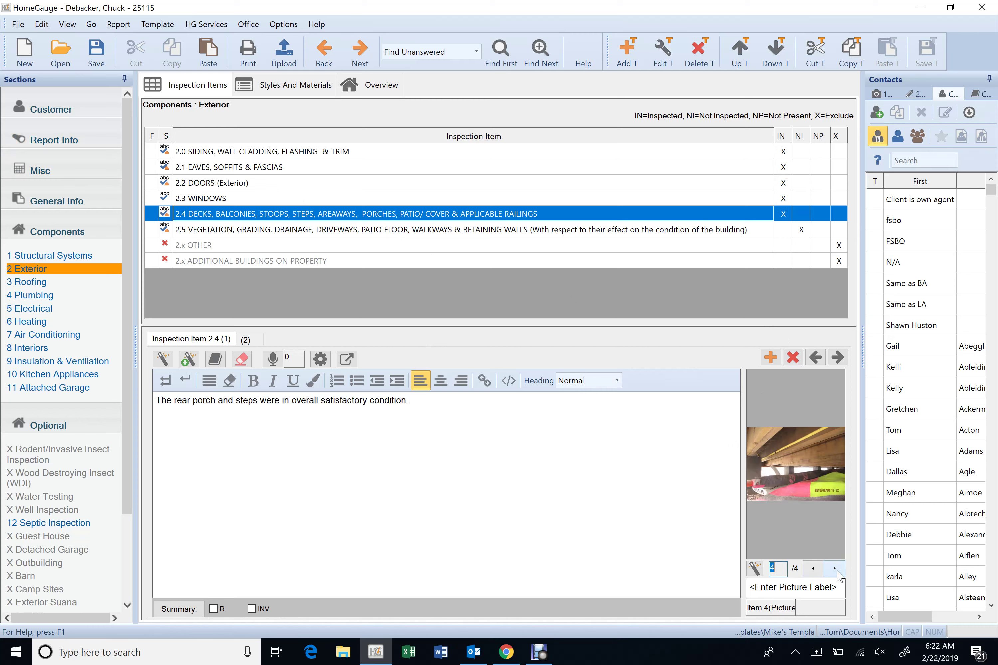
left_click(817, 574)
left_click(817, 574)
left_click(818, 573)
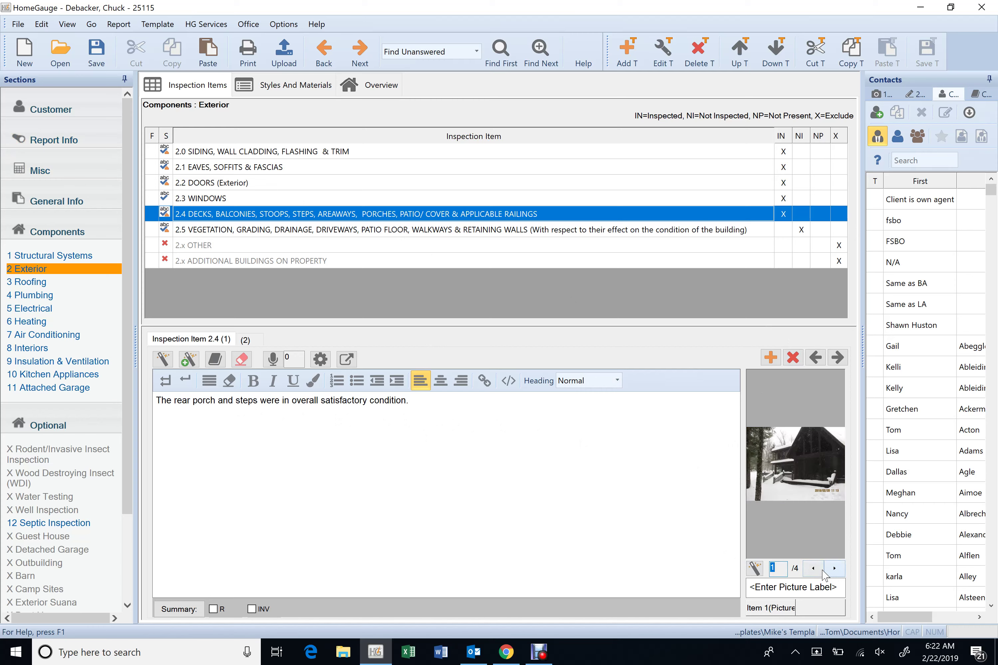
Review the second comment of item 2.4 about the deck and look through its pictures
left_click(245, 340)
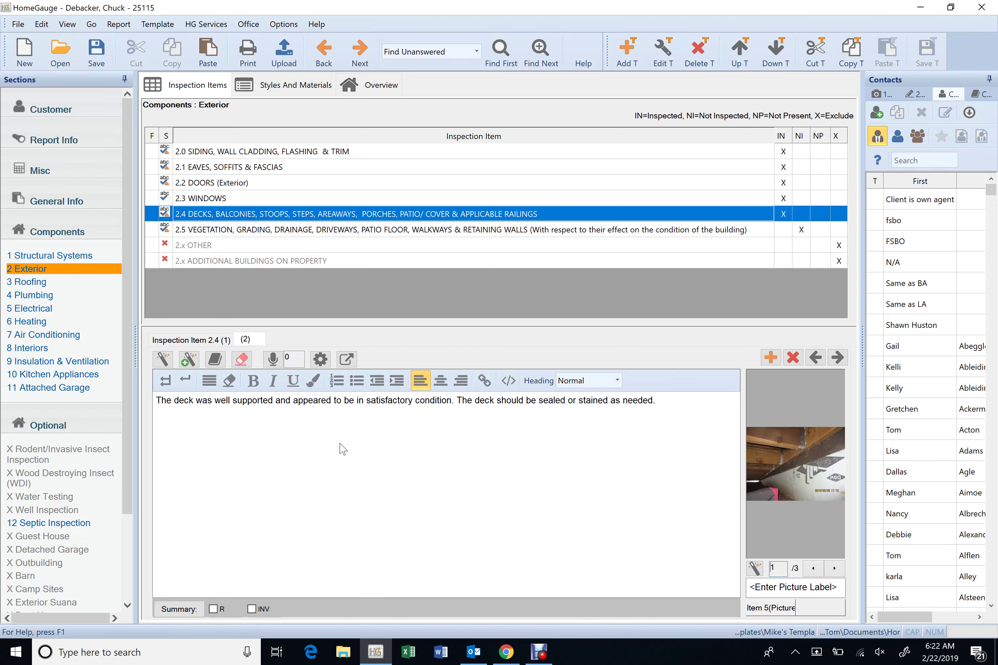
left_click(834, 569)
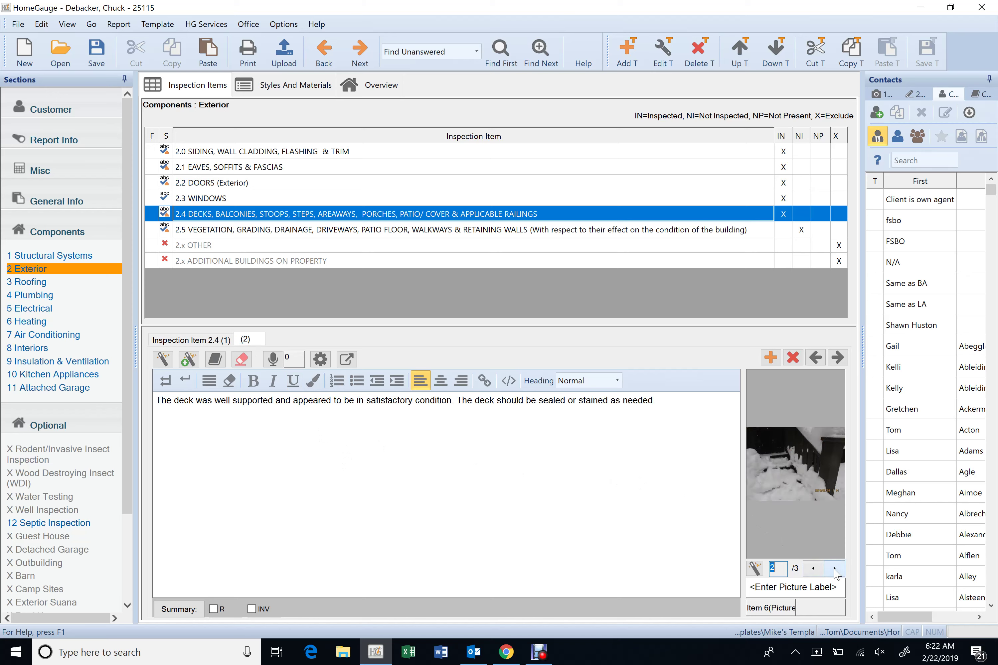
left_click(834, 569)
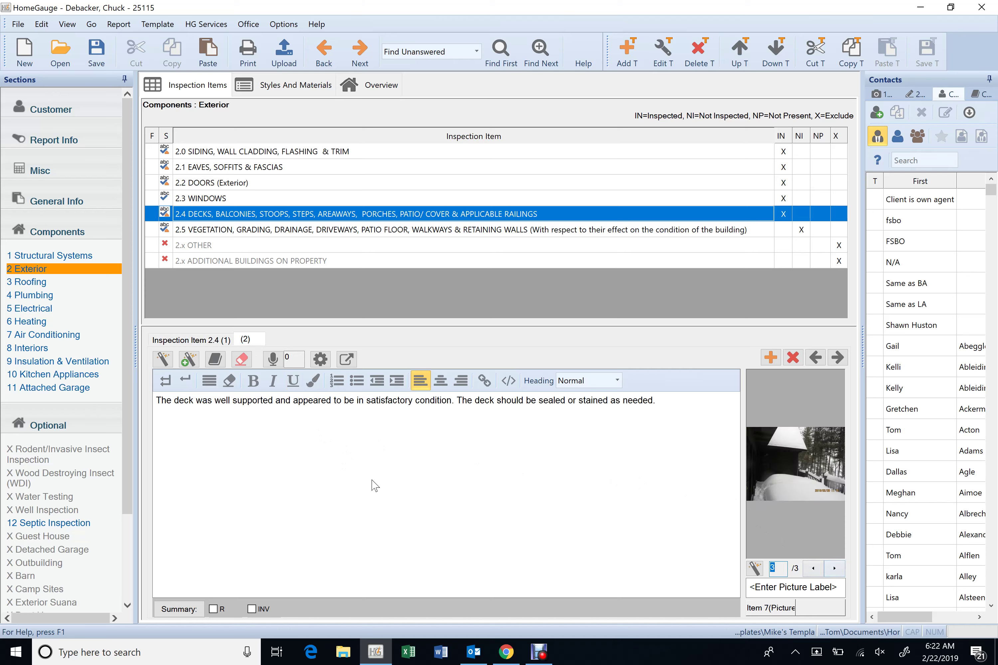
Load the inspected property's photo folder from February Photos and find the exterior porch photos among the thumbnails
left_click(881, 94)
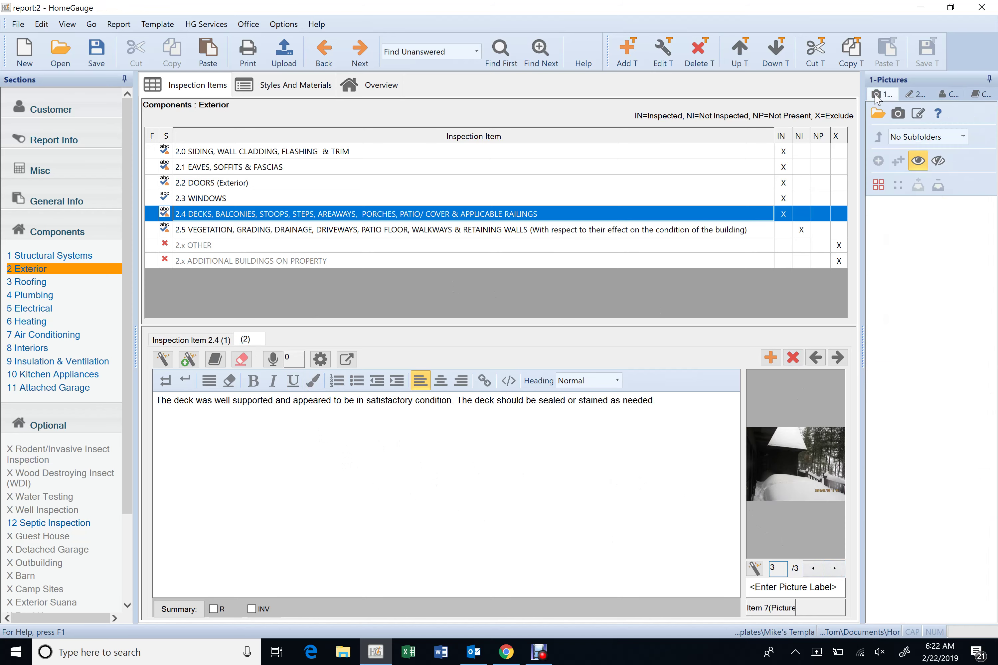
left_click(877, 114)
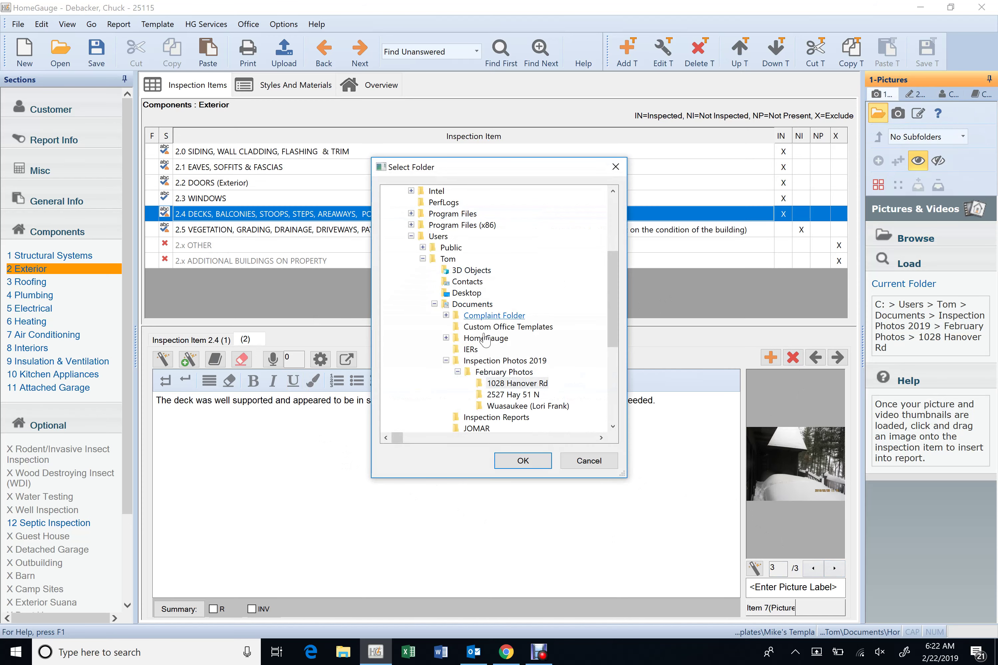
left_click(507, 396)
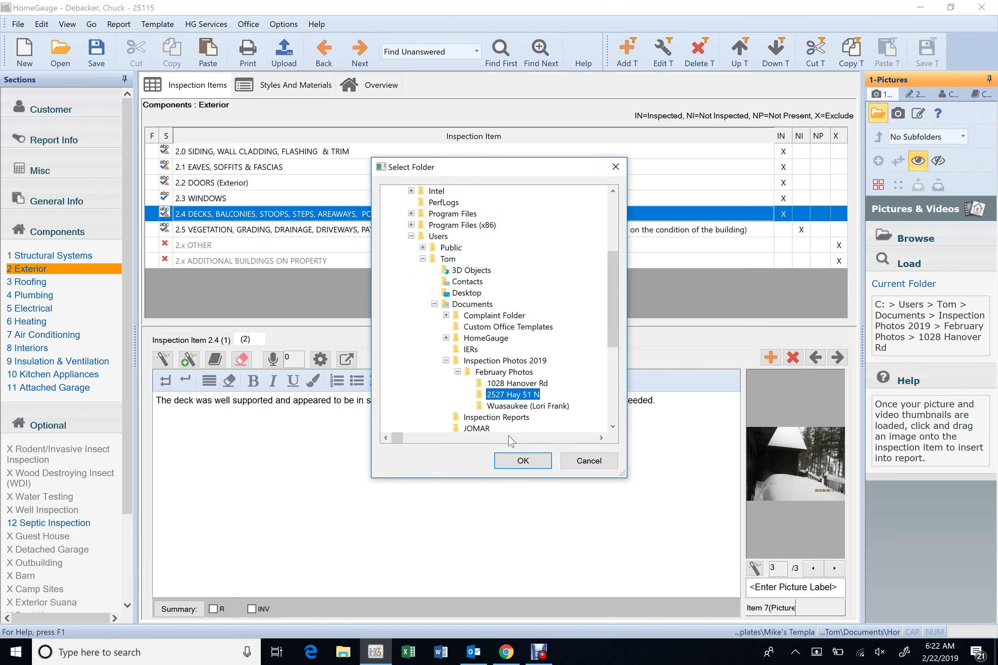
left_click(519, 461)
scroll(922, 317, "down", 10)
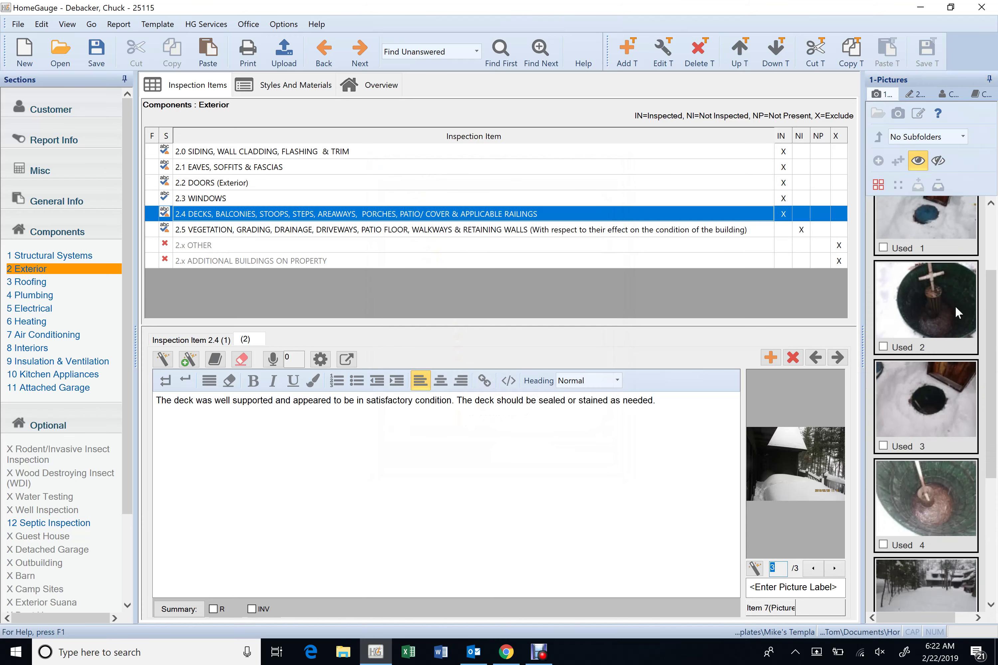
scroll(940, 308, "down", 4)
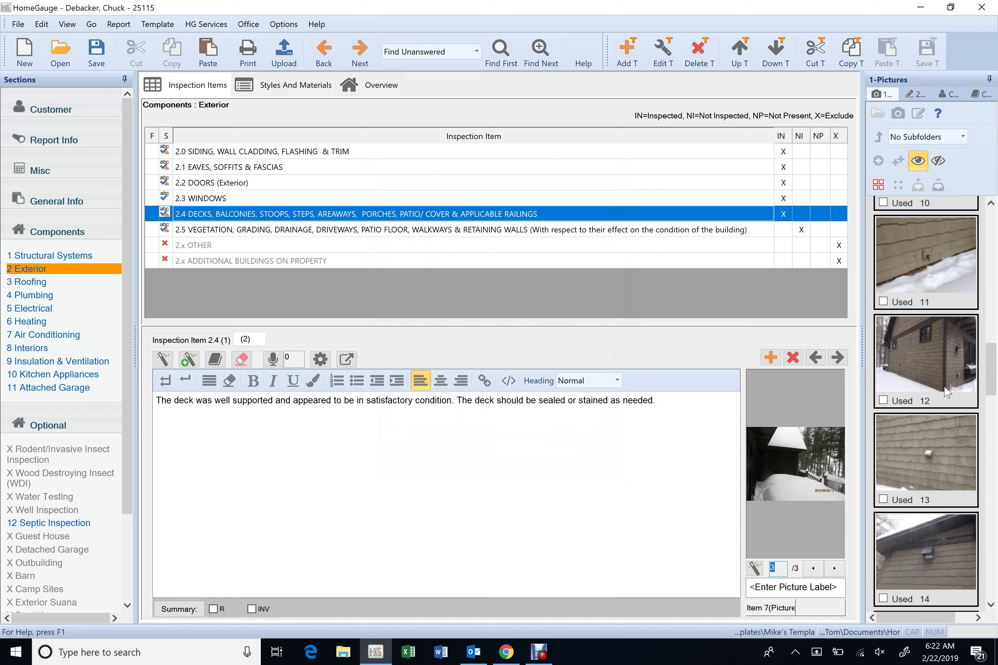
scroll(930, 345, "down", 4)
scroll(930, 345, "down", 4)
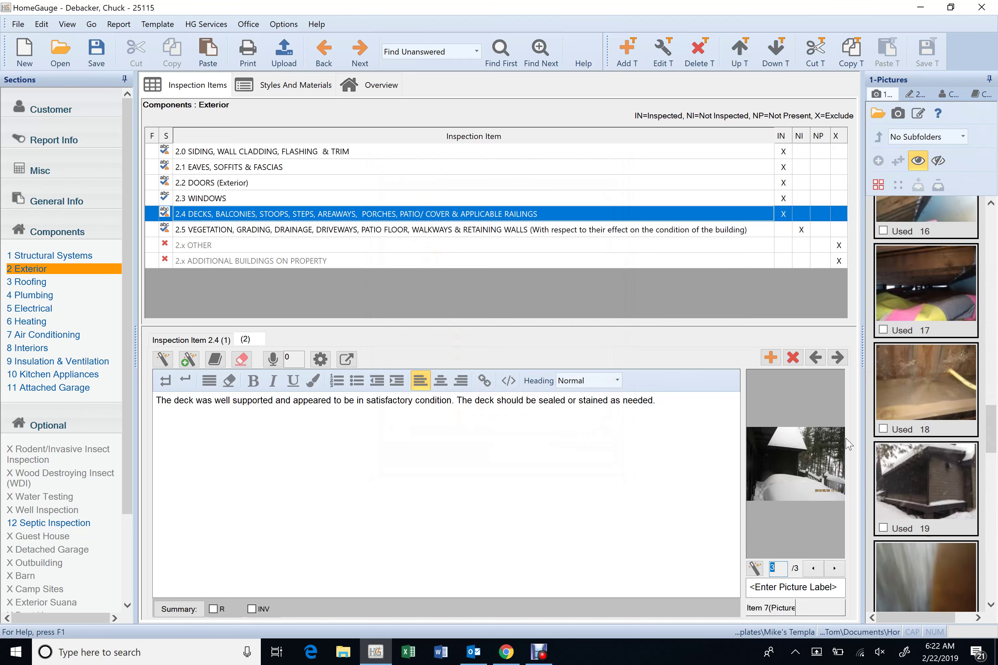
Add photo 19 to the rear porch and steps comment of item 2.4, keeping its picture settings unchanged
left_click(218, 340)
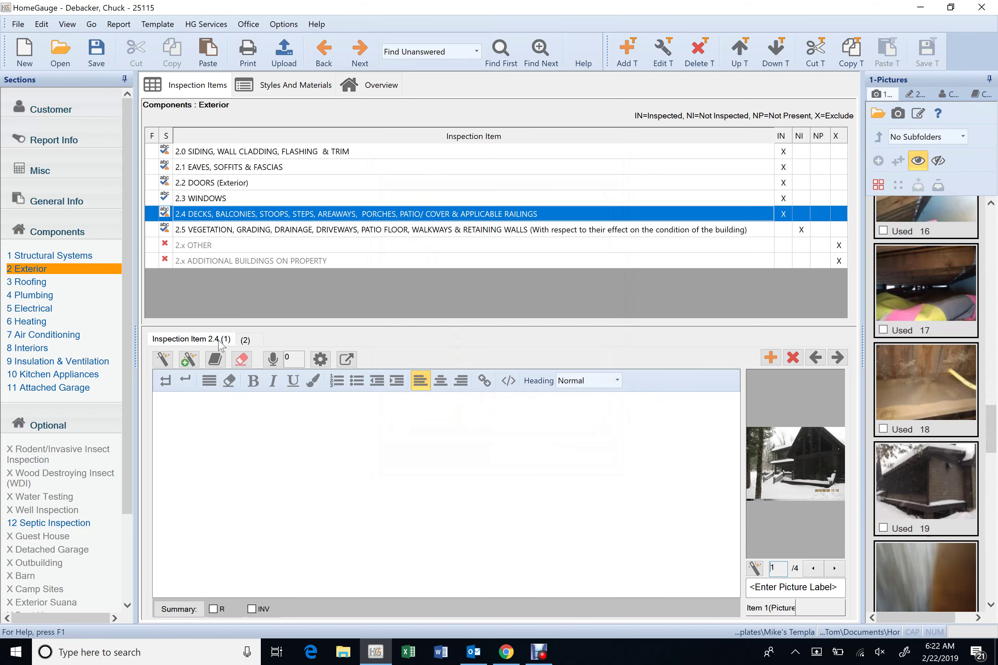
left_click(834, 568)
left_click(834, 568)
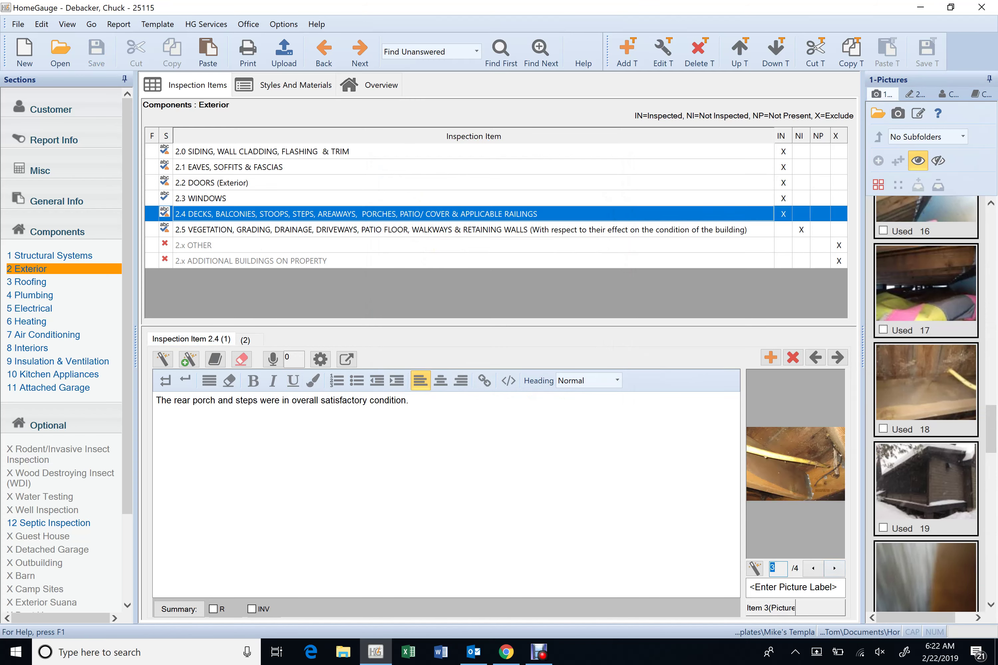
left_click(930, 497)
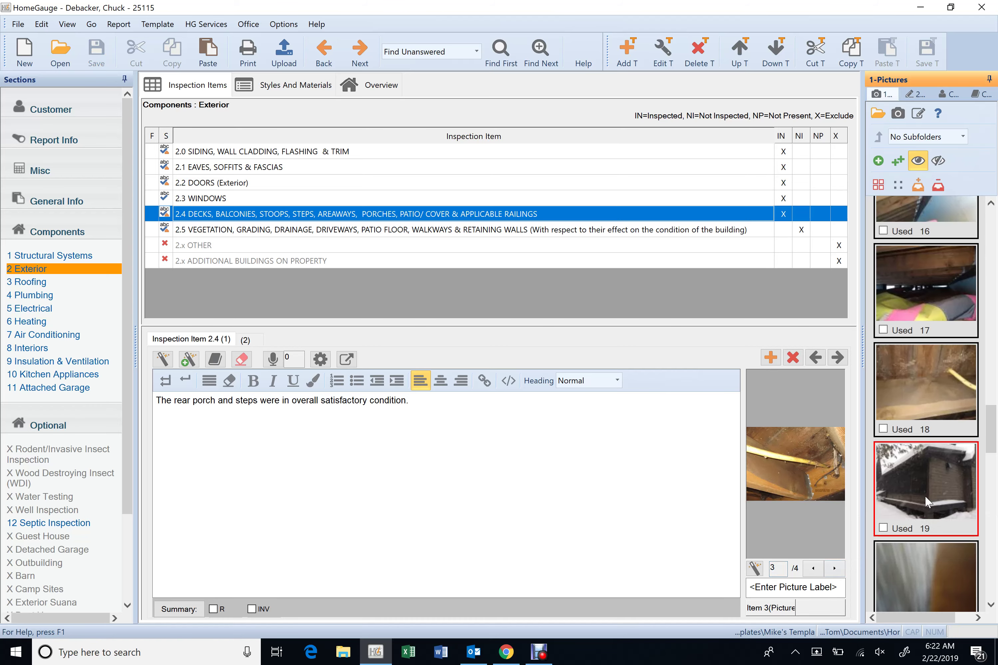
double_click(921, 496)
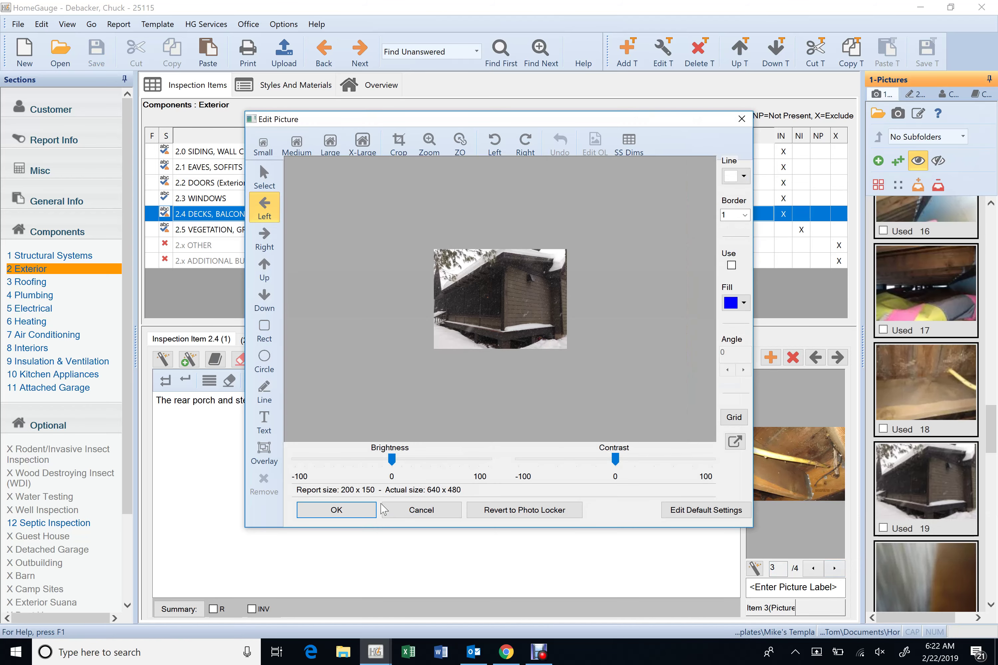
left_click(339, 510)
Move the added porch photo to the front of the comment's pictures and check the order
right_click(787, 472)
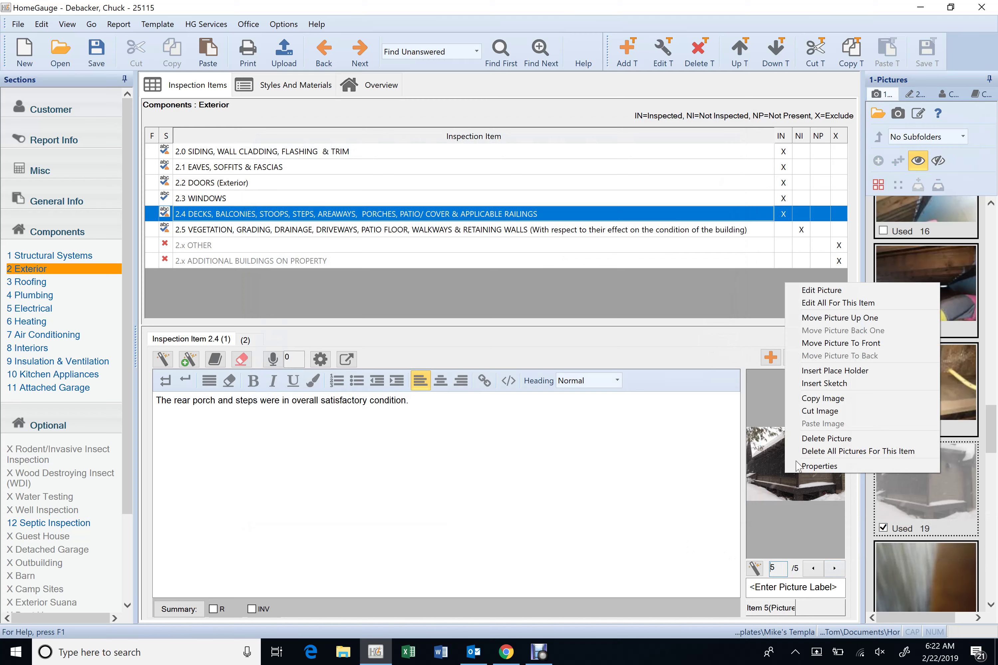
left_click(895, 343)
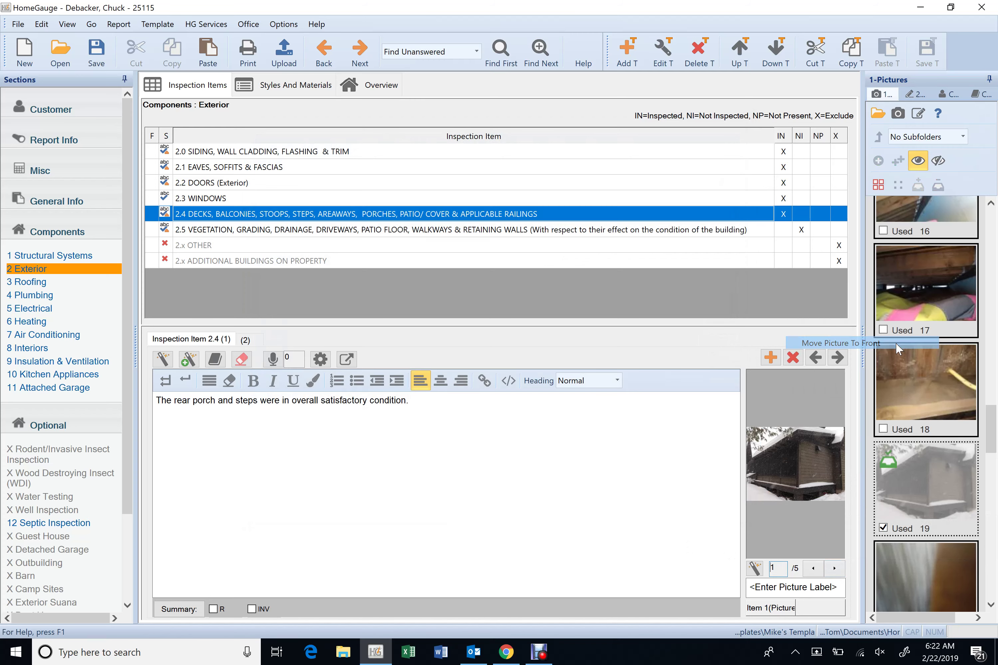
left_click(834, 569)
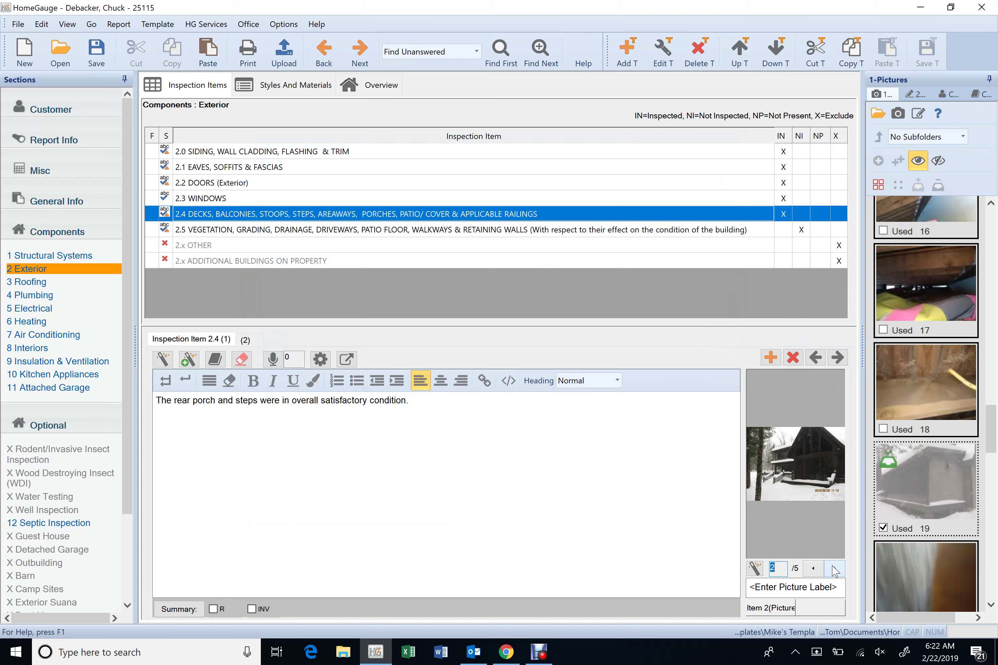
left_click(812, 569)
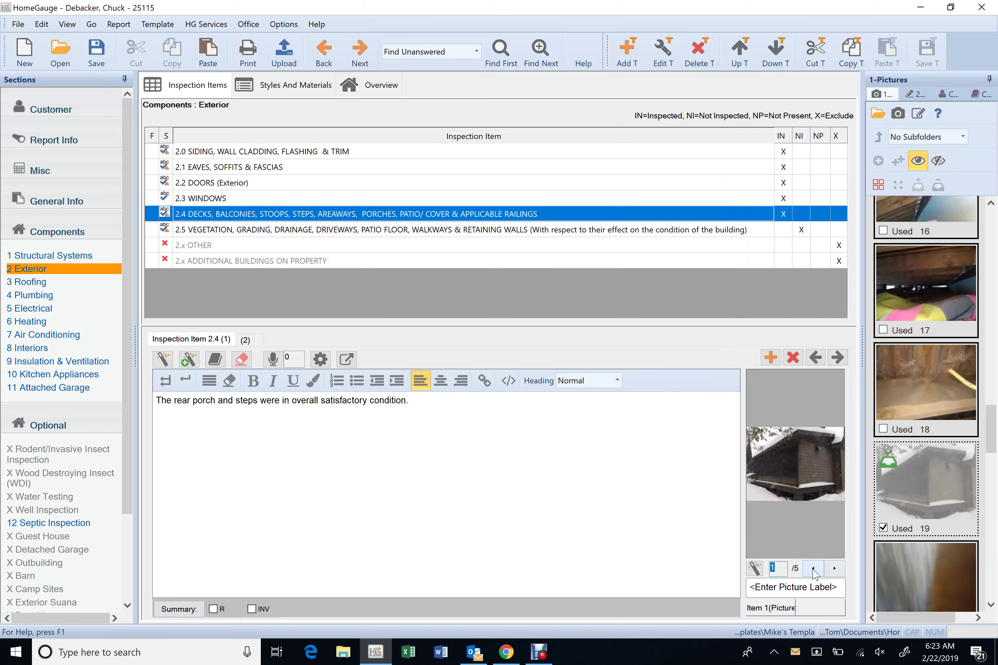
Move the second picture of the rear porch comment, the full view of the house and porch, to the front
left_click(834, 569)
right_click(801, 470)
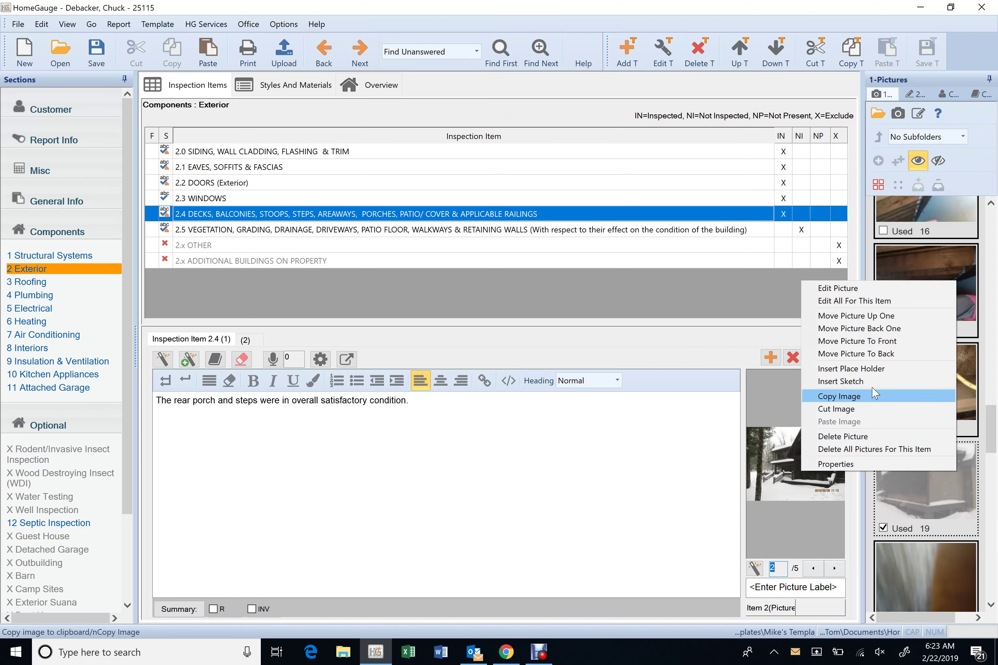
left_click(854, 341)
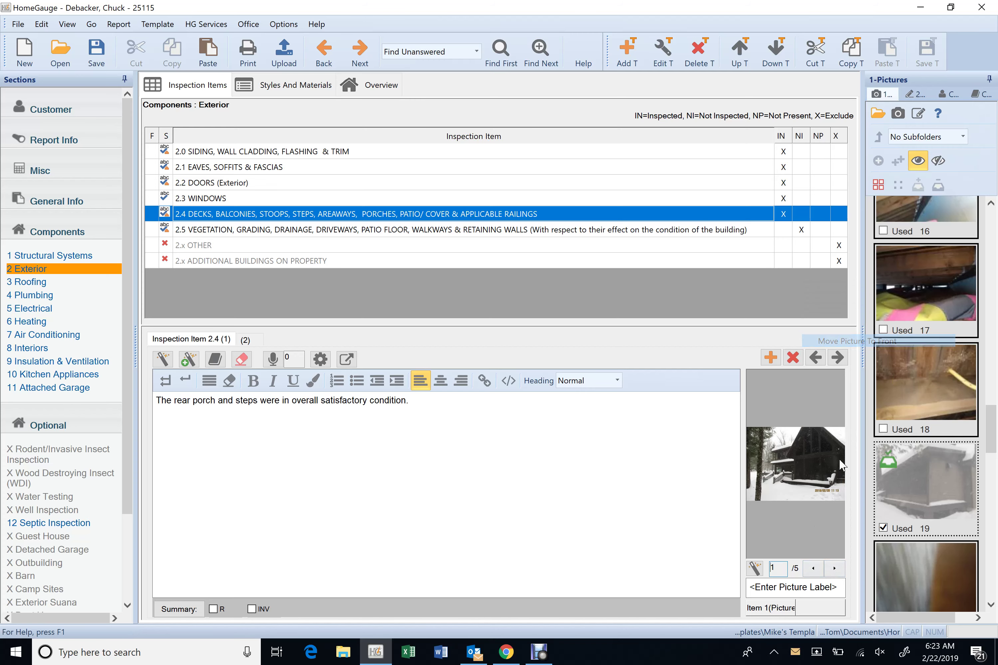
Delete the third picture, the angled porch view, from the rear porch comment of item 2.4 and check the remaining pictures
left_click(835, 569)
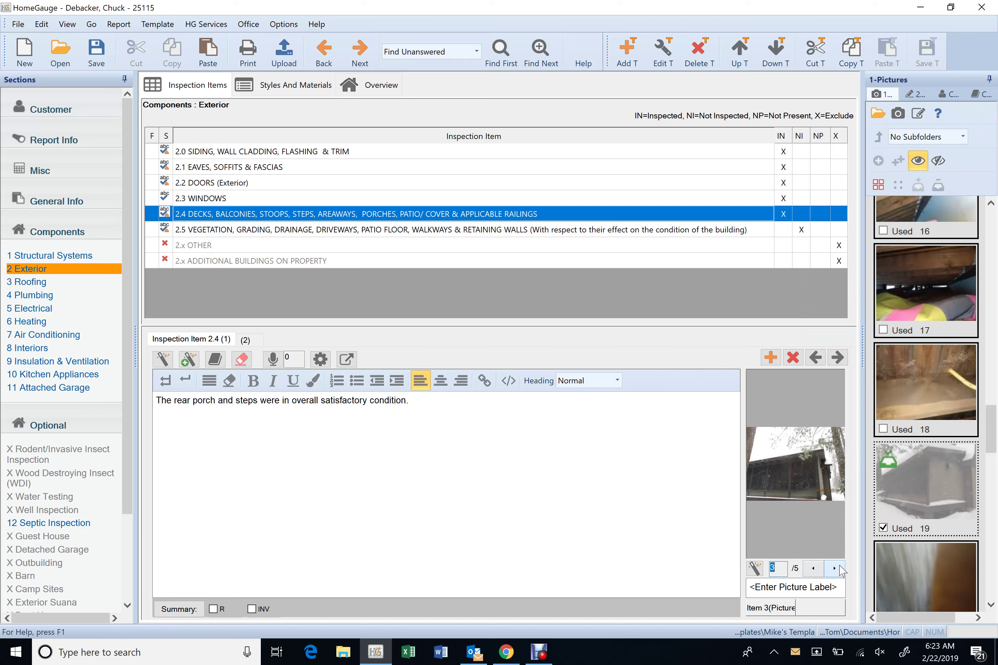
right_click(795, 487)
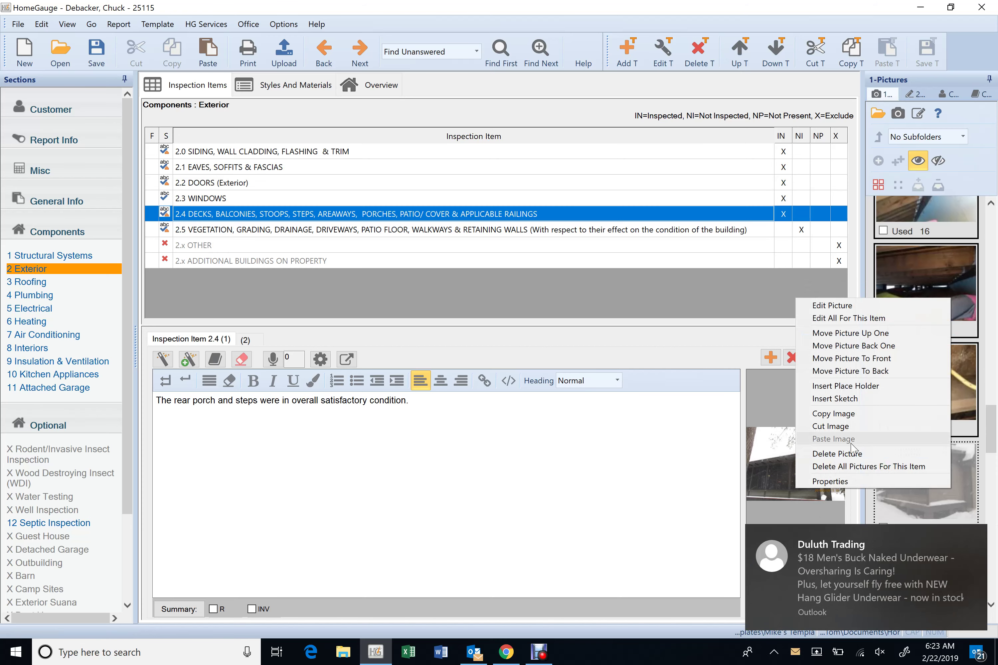
left_click(852, 454)
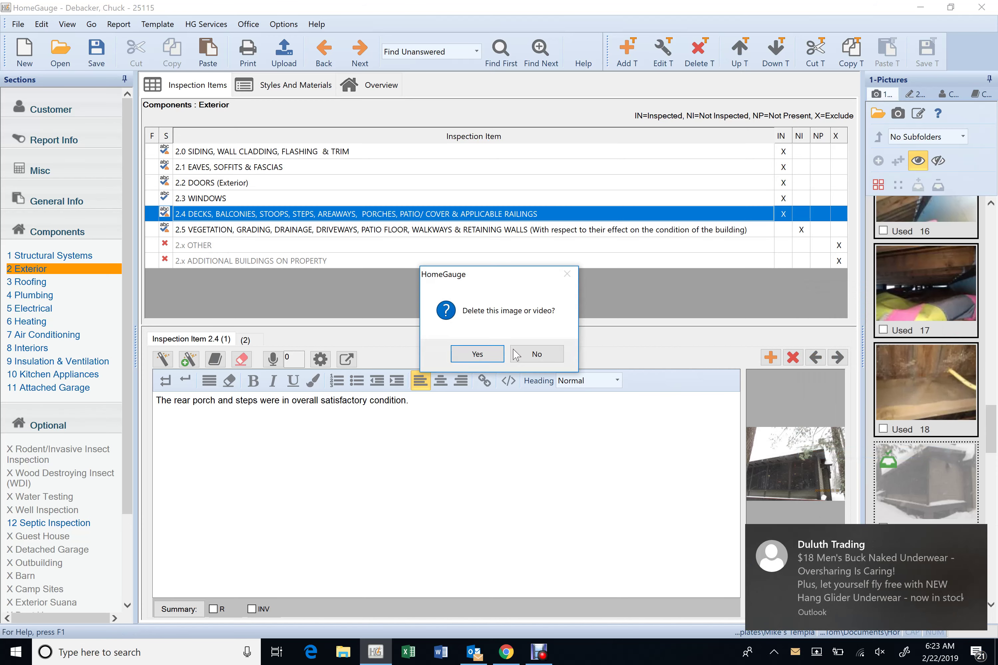
left_click(502, 359)
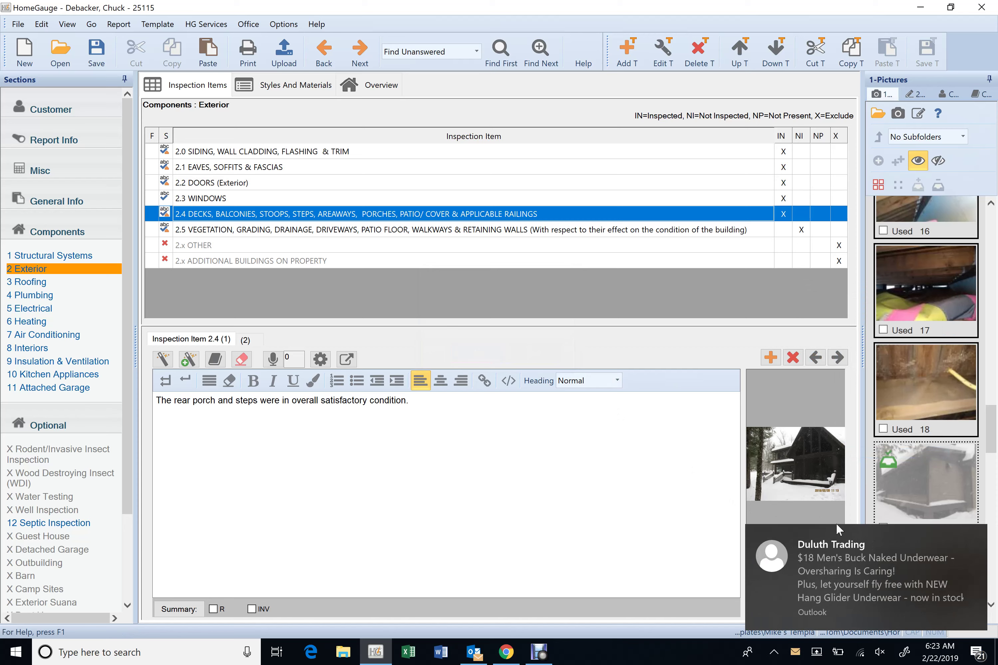
left_click(975, 536)
left_click(833, 569)
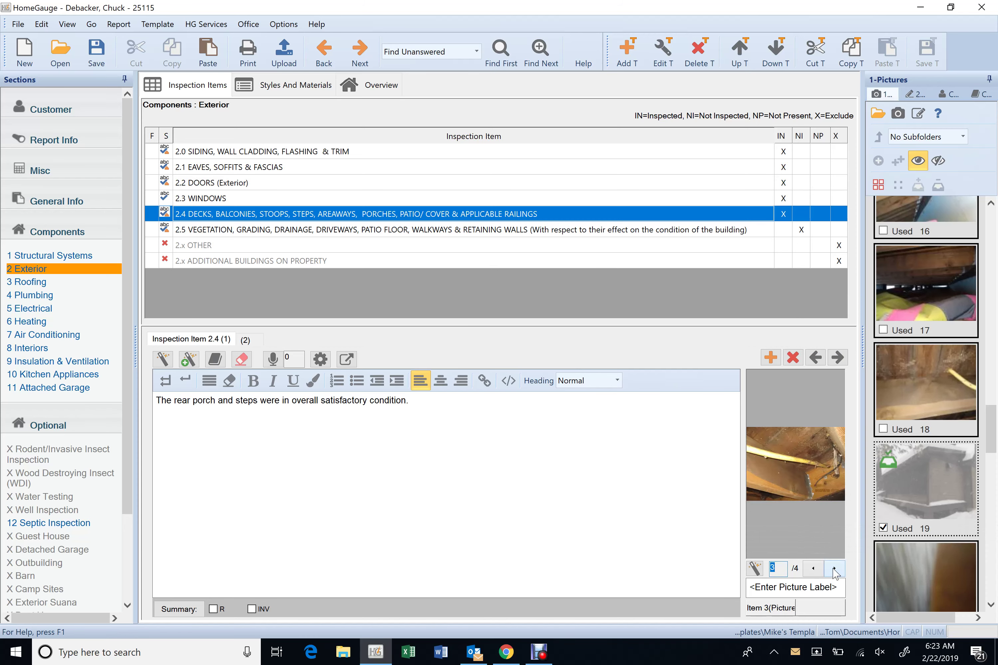
left_click(834, 569)
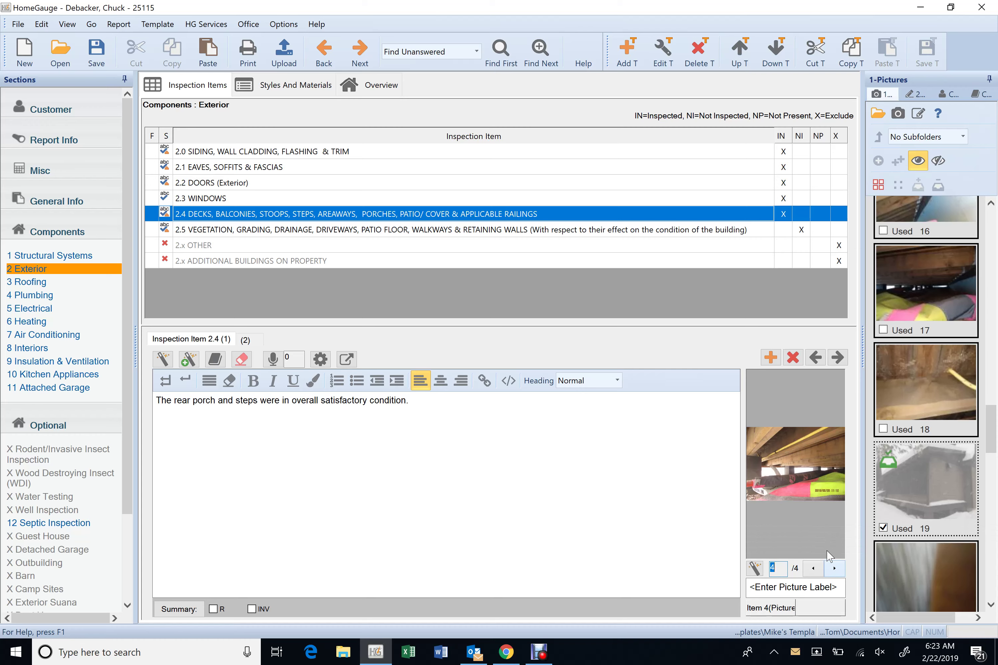
double_click(918, 288)
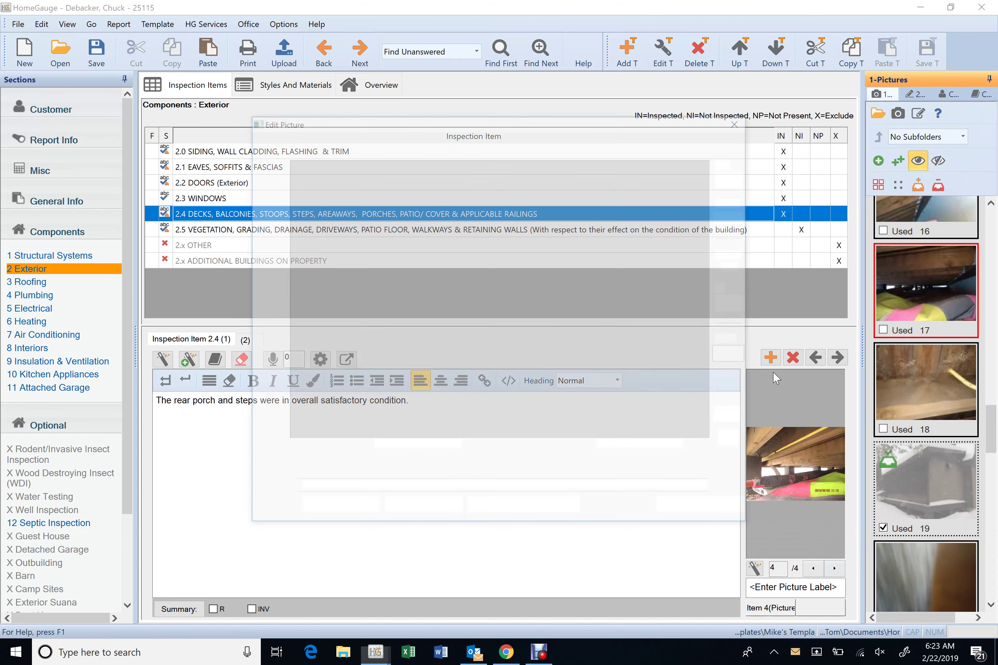
left_click(437, 460)
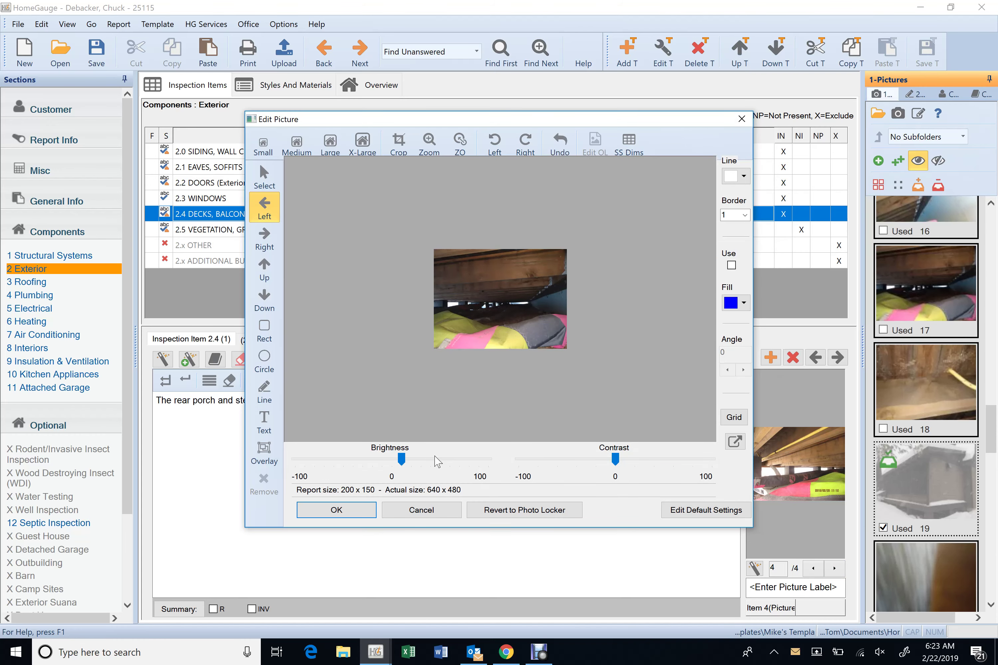
left_click(438, 515)
Recheck the porch underside pictures and add a third comment to plumbing item 4.4, fuel storage and distribution systems
left_click(817, 570)
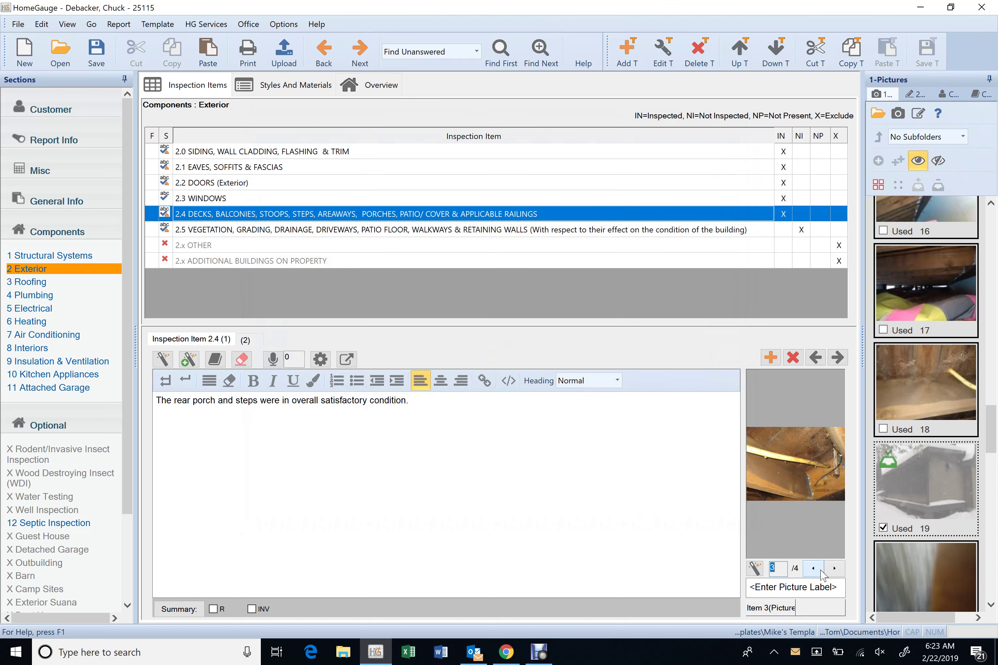
left_click(818, 570)
left_click(834, 570)
left_click(834, 570)
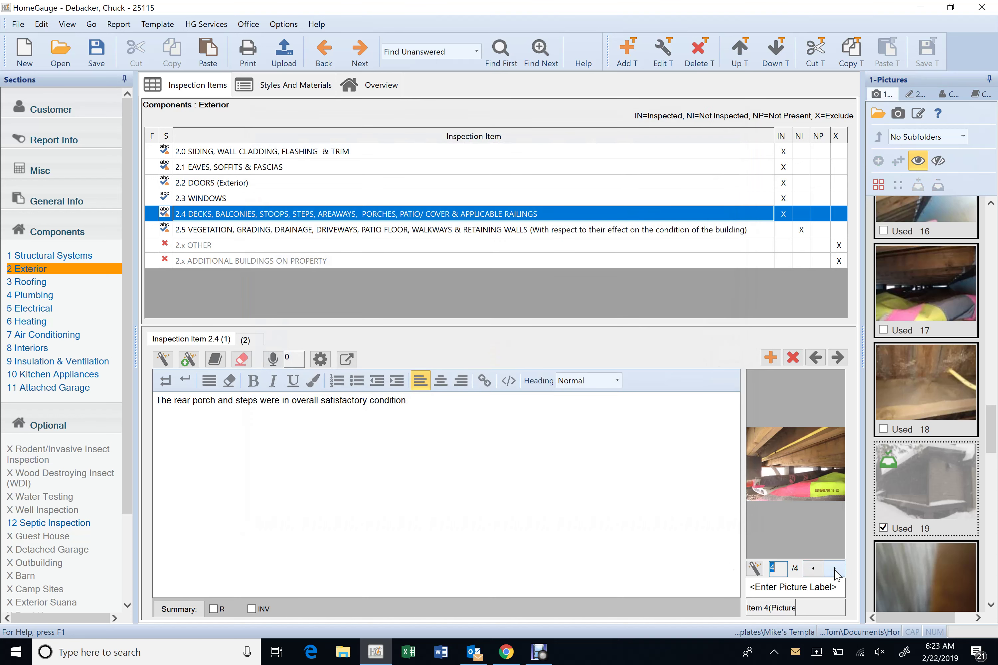
left_click(816, 574)
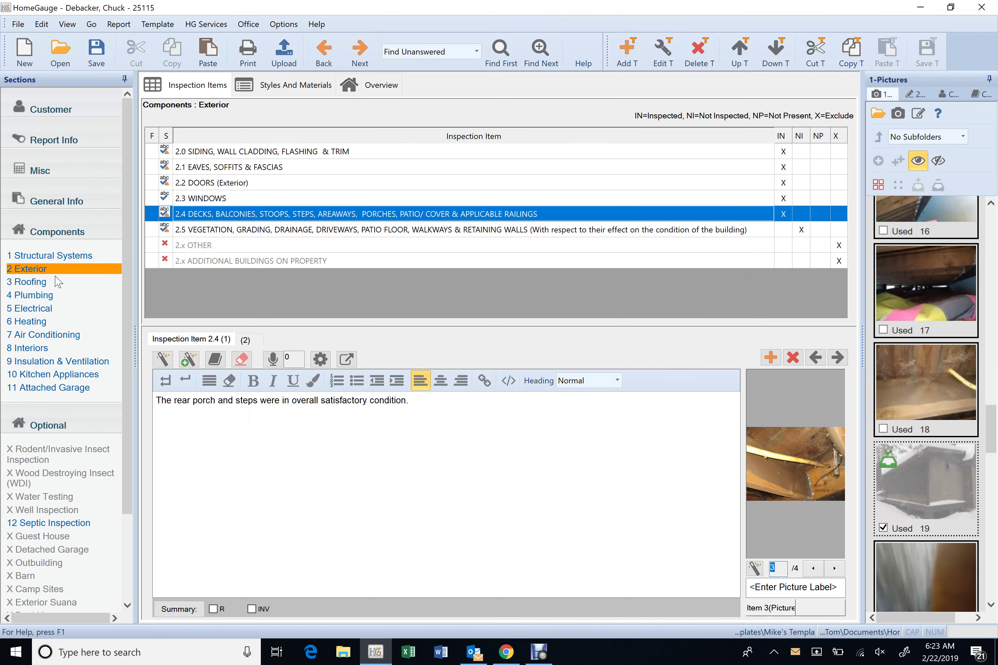
left_click(53, 296)
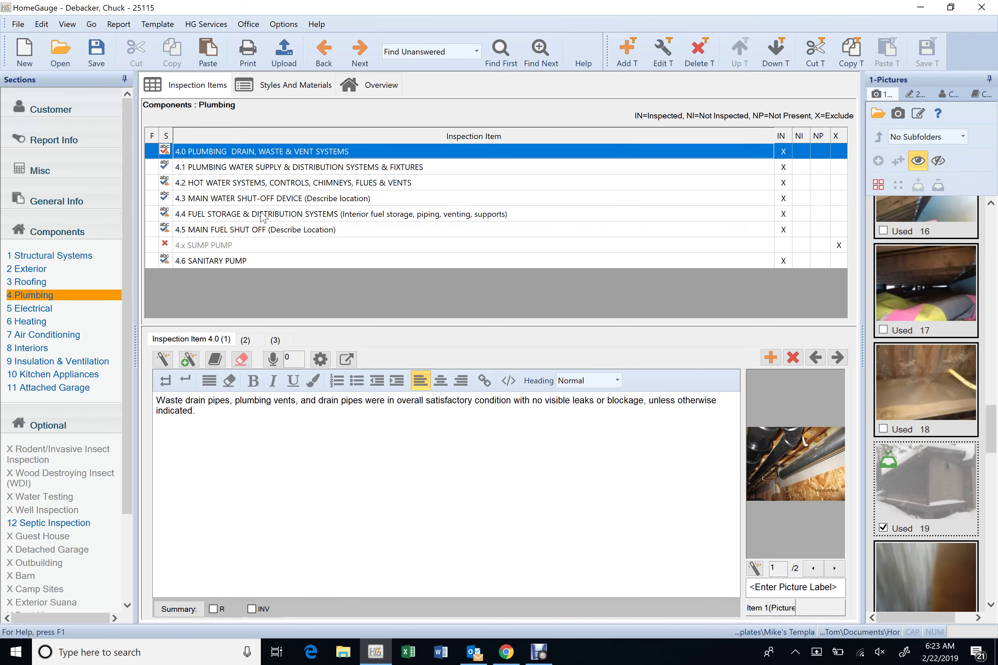
left_click(254, 214)
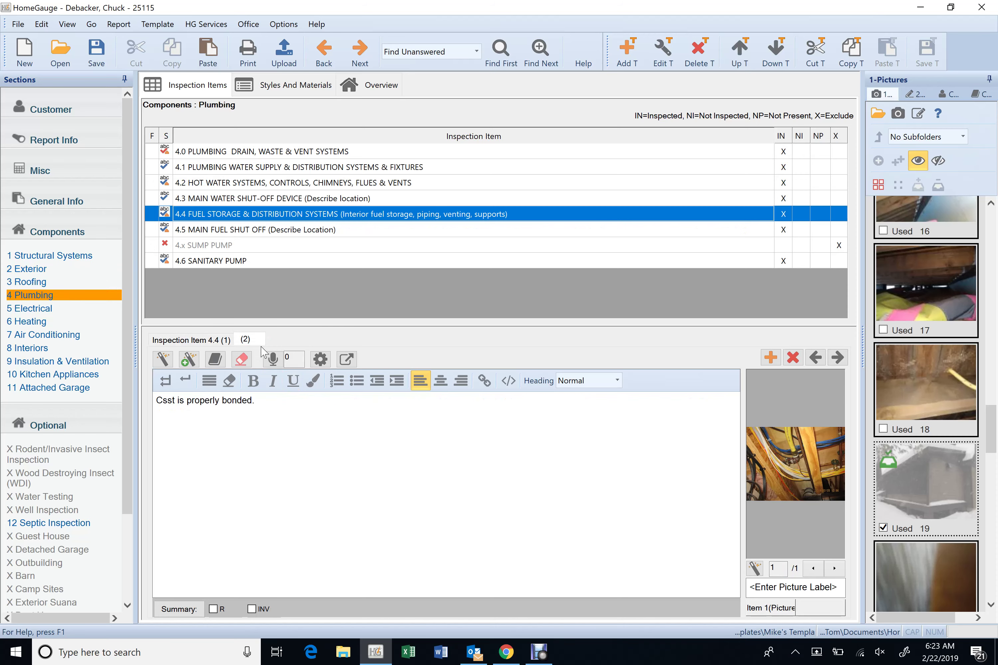
left_click(770, 358)
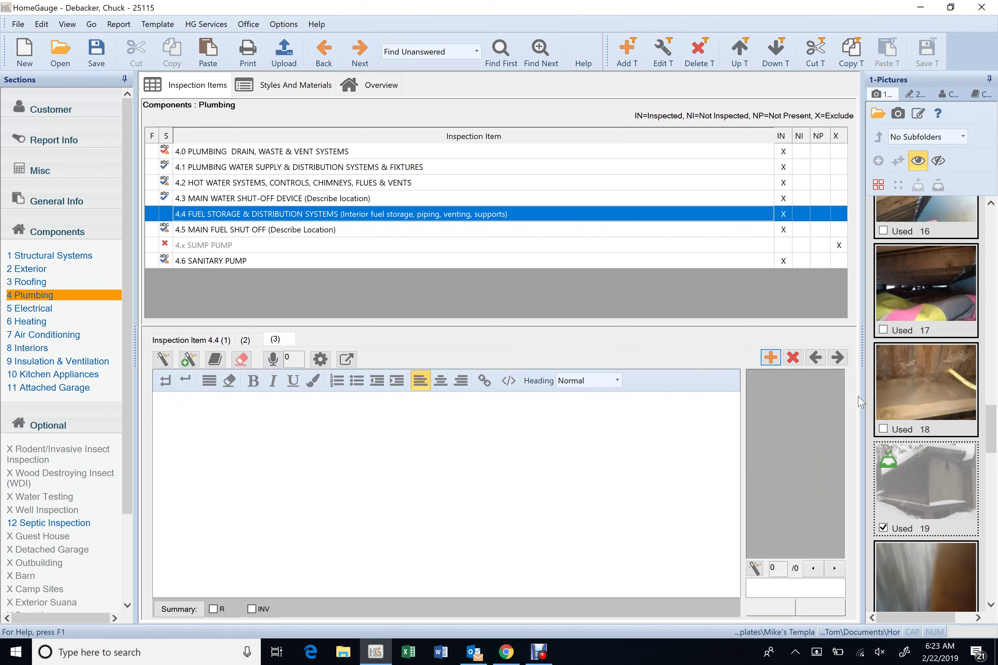
Add photo 18 to the new item 4.4 comment with a right-pointing arrow at the end of the yellow pipe
left_click(919, 374)
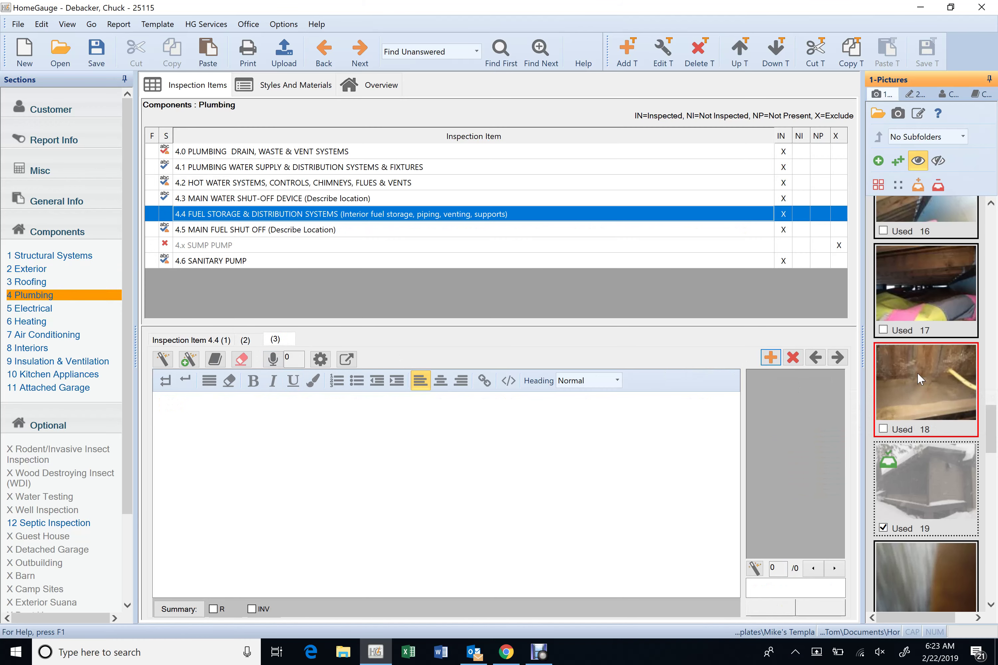
double_click(916, 373)
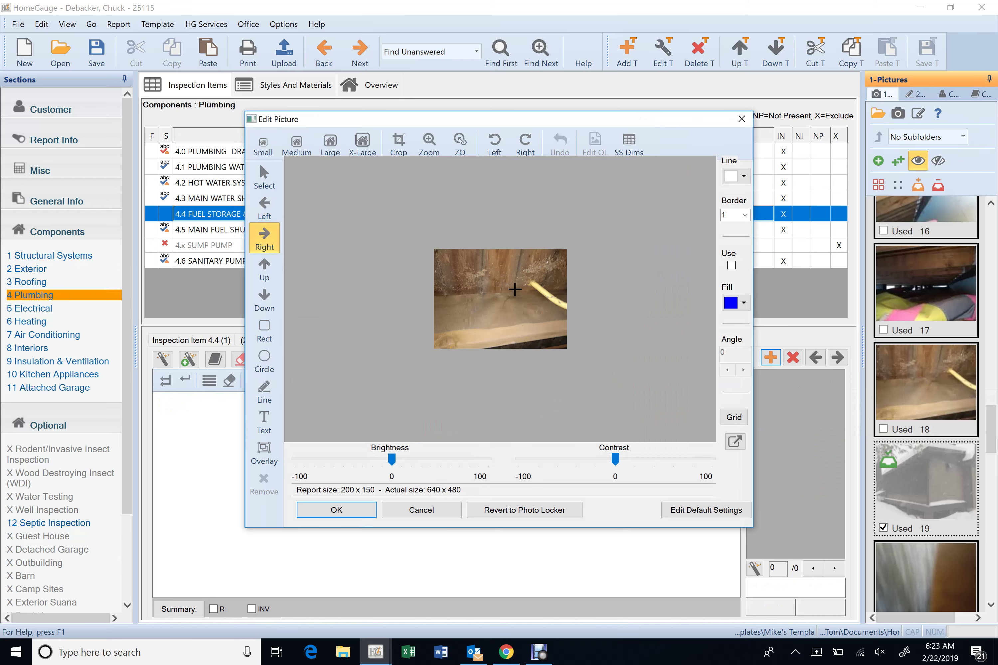
left_click(521, 284)
left_click(335, 510)
Mark photo 15, the yellow pipe under the wood framing, as used in the photo list
scroll(943, 313, "up", 5)
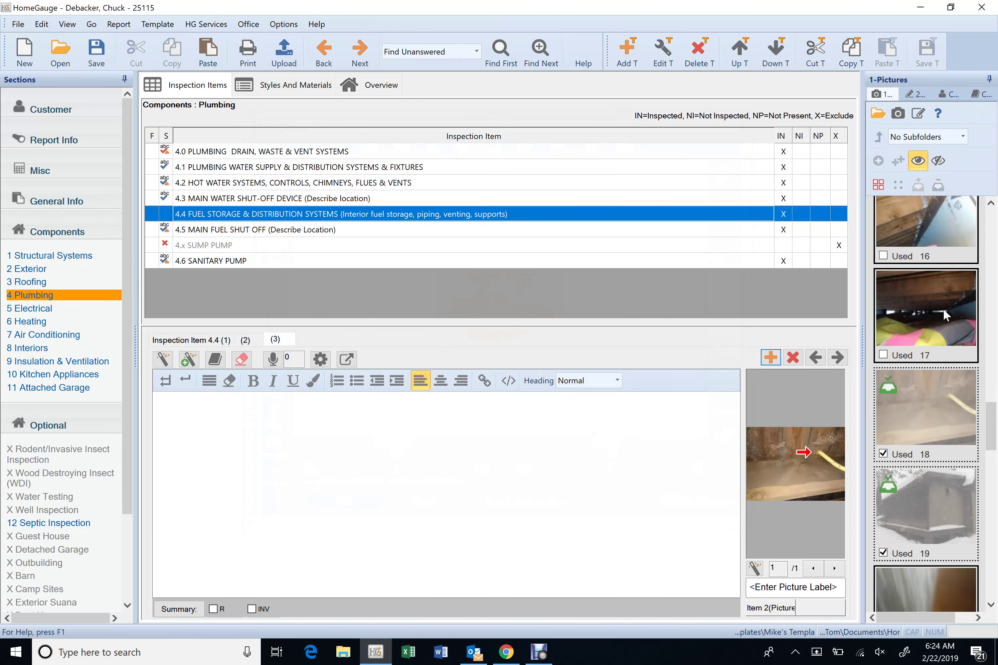
scroll(940, 318, "up", 2)
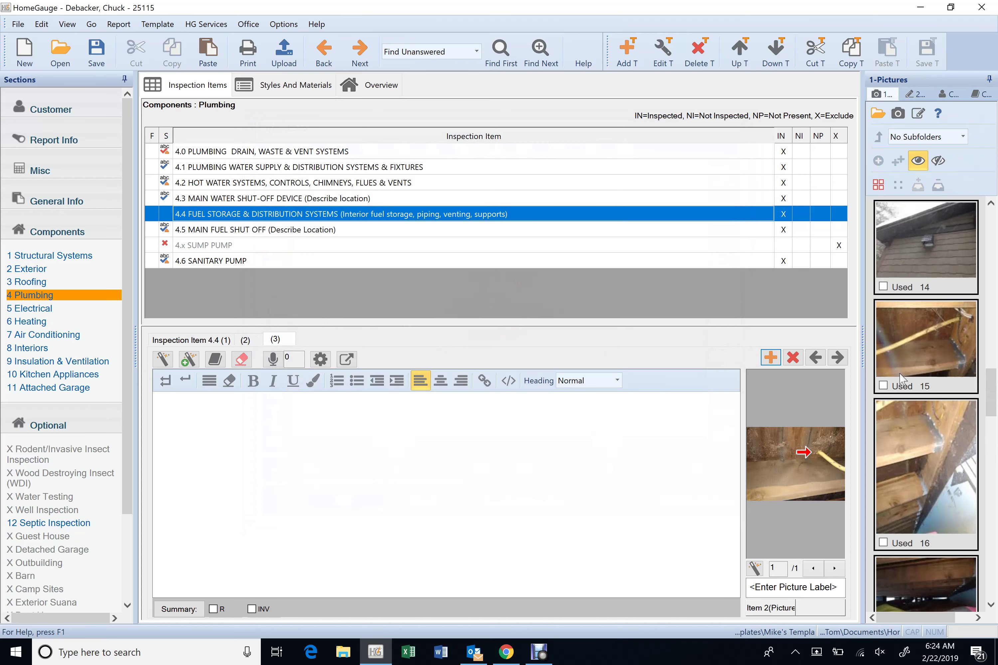
left_click(883, 385)
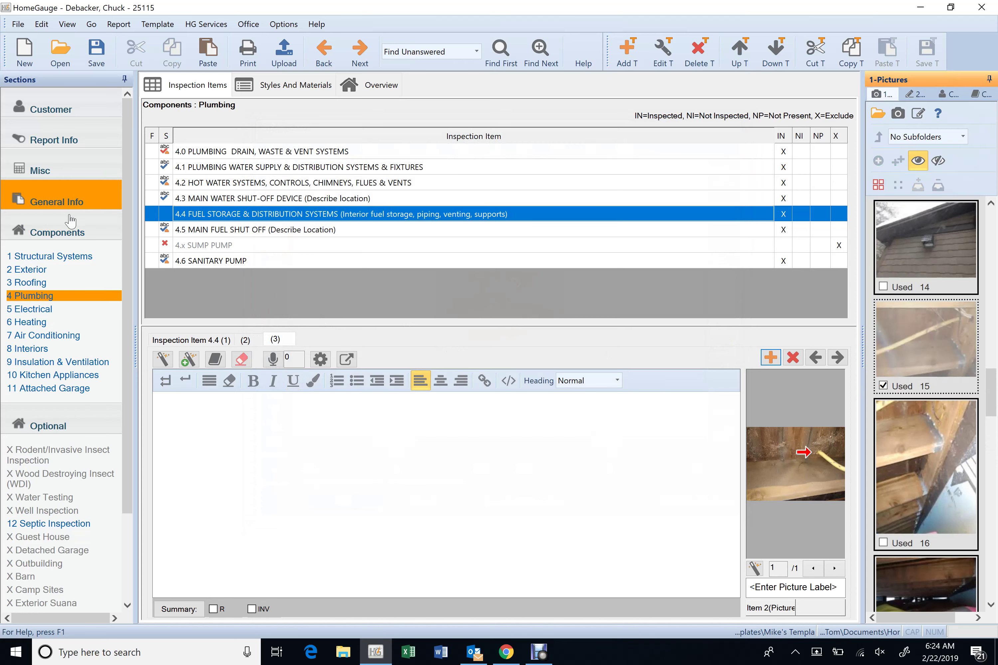
Cut the third picture, showing the yellow pipe, from the rear porch comment of exterior item 2.4
left_click(117, 250)
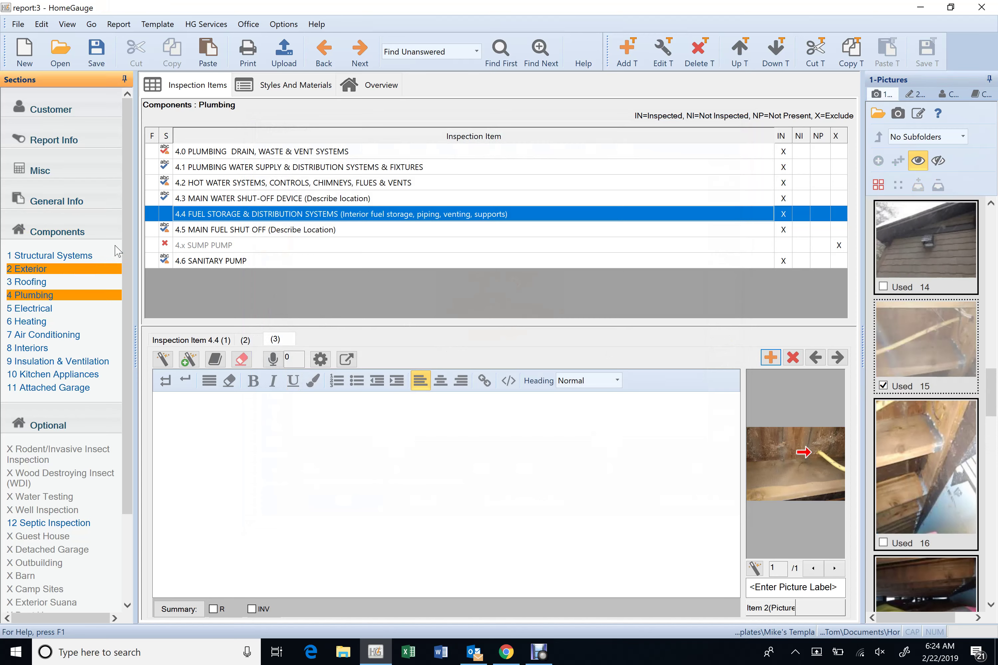
left_click(835, 568)
left_click(835, 569)
right_click(793, 475)
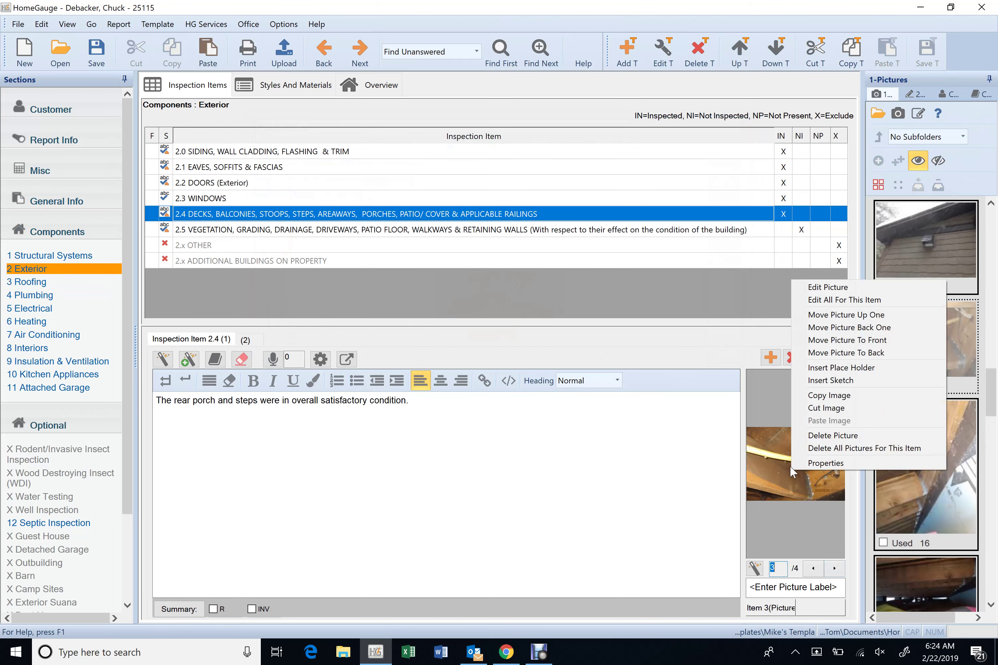
left_click(825, 408)
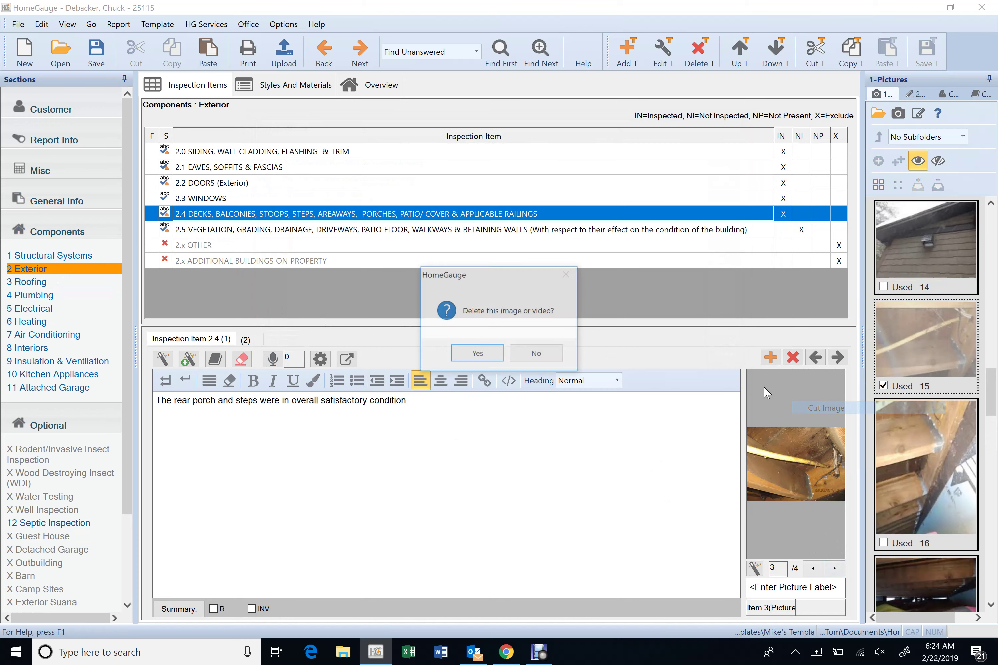
left_click(489, 350)
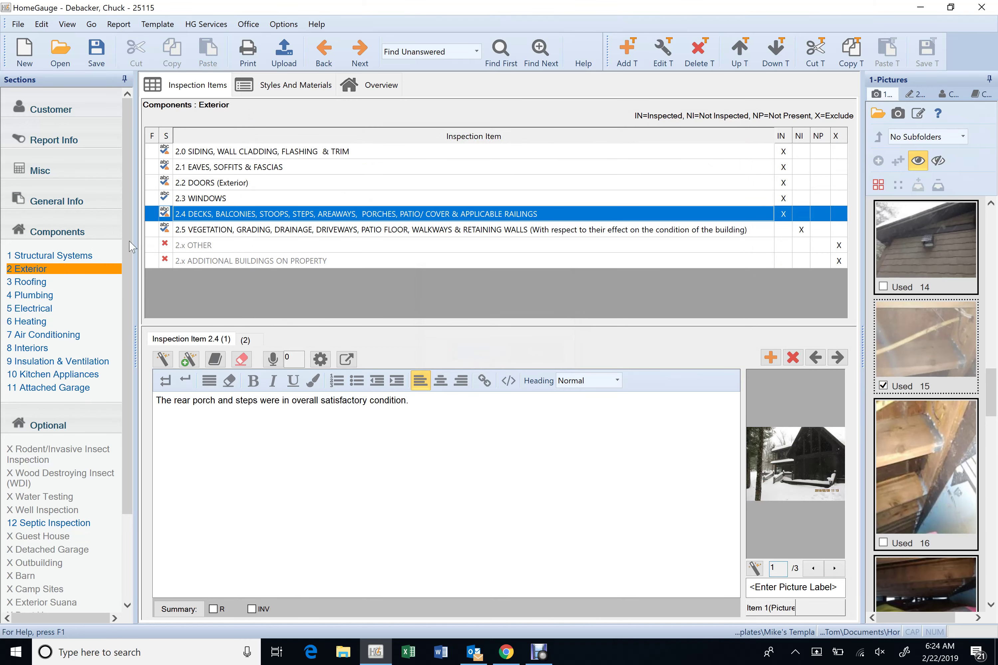
Paste the cut yellow pipe picture into the third comment of plumbing item 4.4
left_click(69, 295)
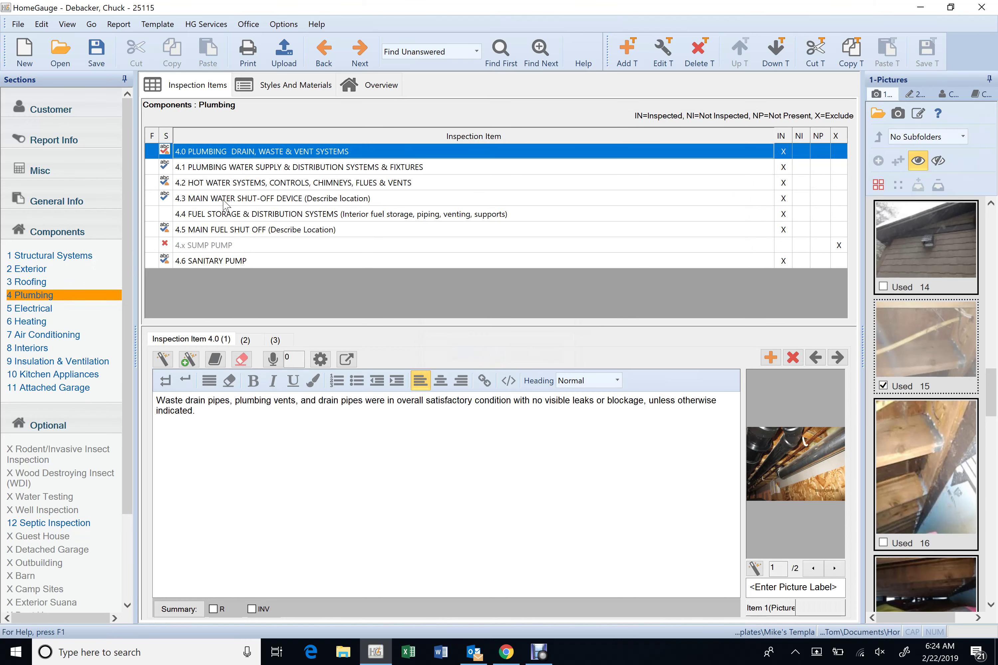
left_click(222, 199)
left_click(221, 214)
left_click(275, 341)
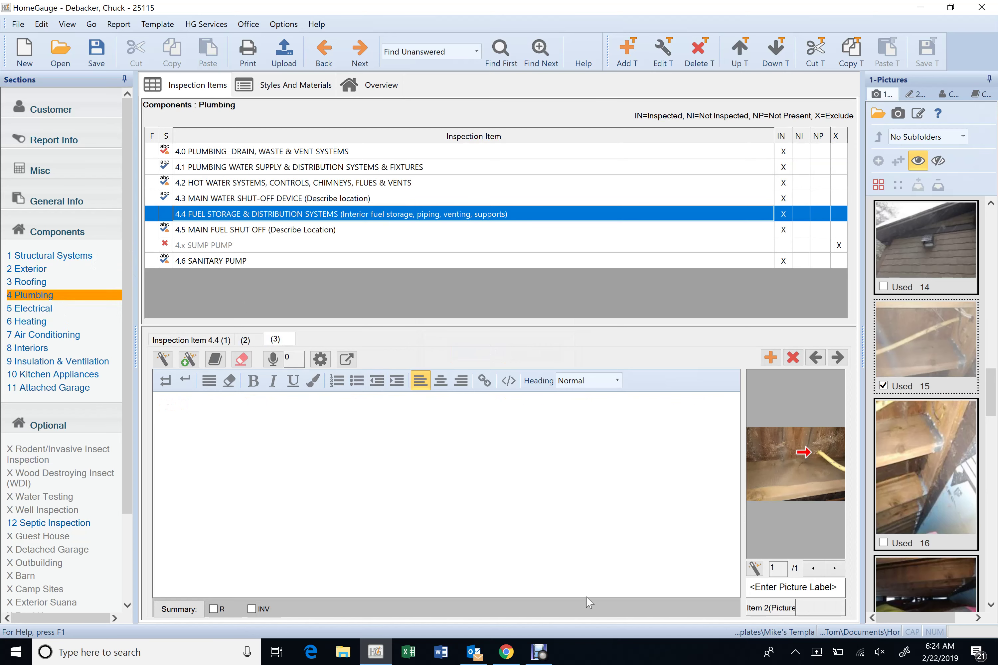
right_click(783, 463)
left_click(821, 415)
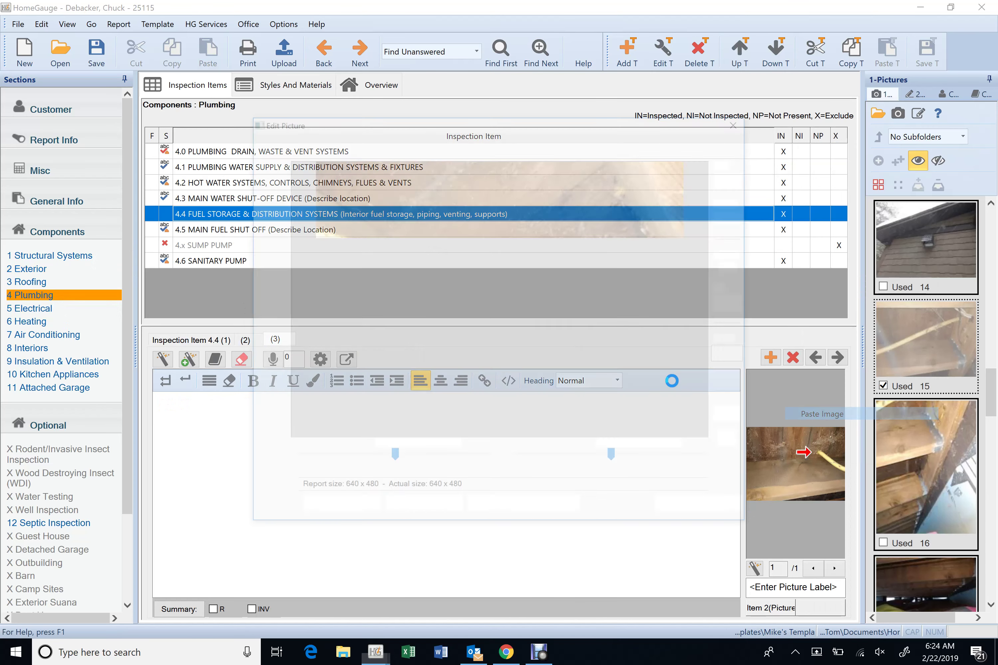
Place a down arrow at the end of the yellow pipe in the pasted picture and accept it
left_click(265, 272)
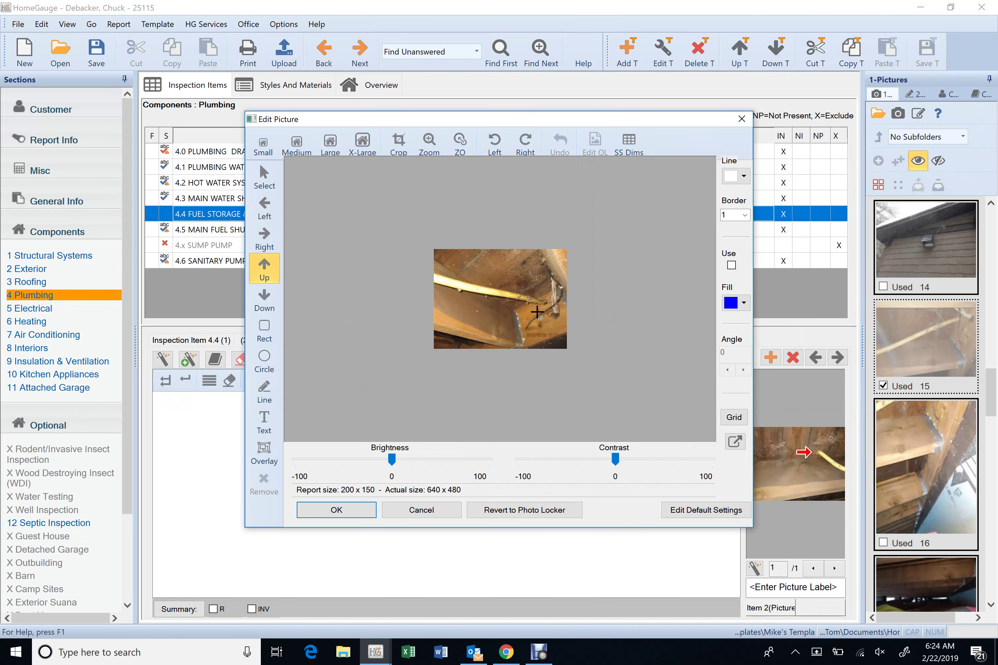
left_click(266, 300)
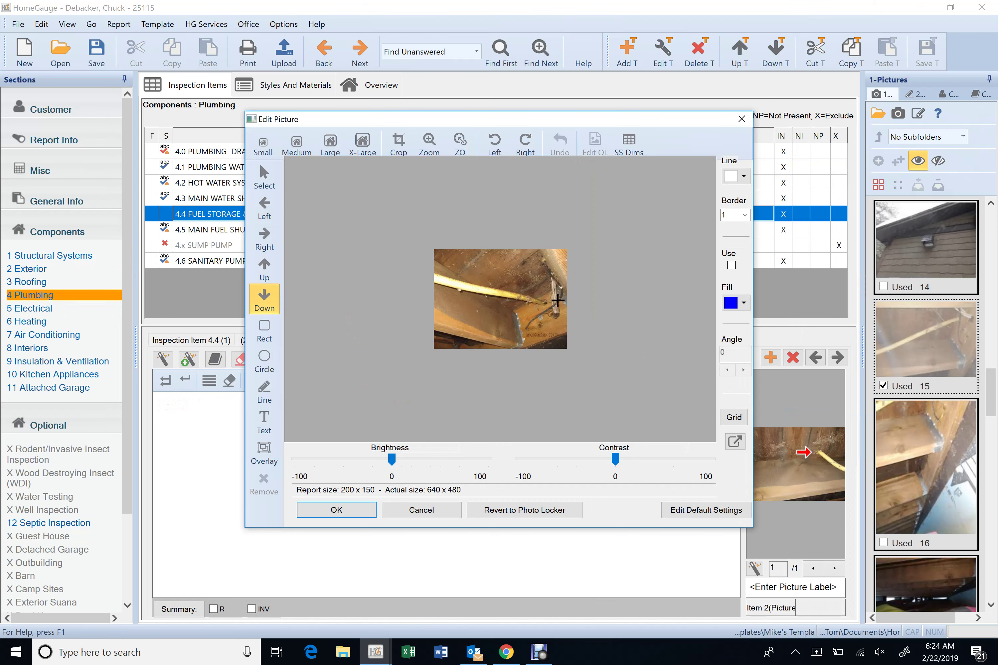
left_click(544, 296)
left_click(339, 510)
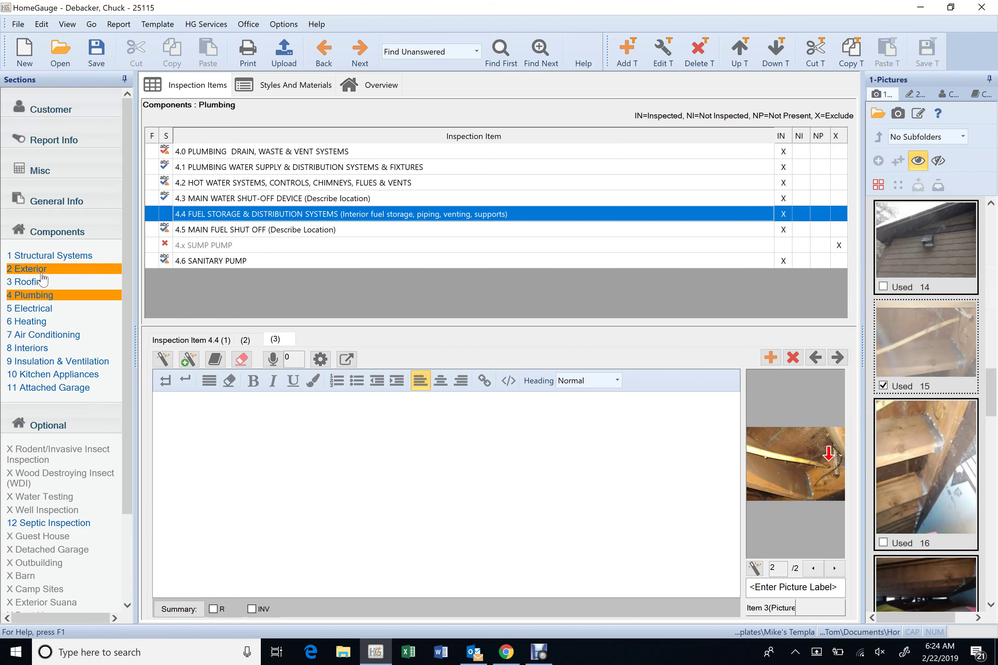
Return to exterior item 2.4 on decks, steps and porches and display the third picture of its first comment
left_click(30, 269)
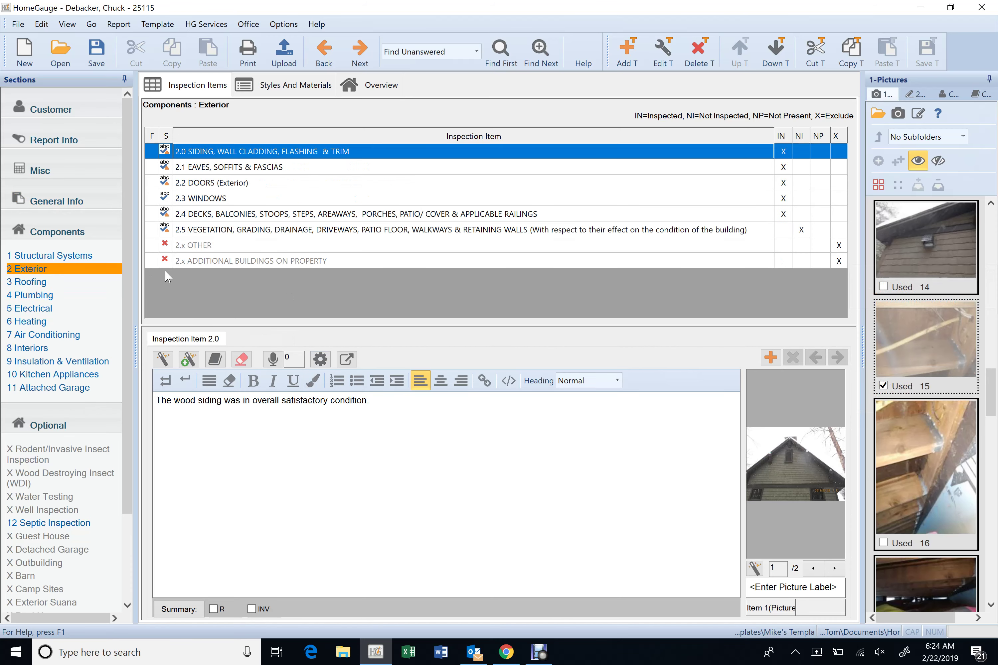
left_click(296, 214)
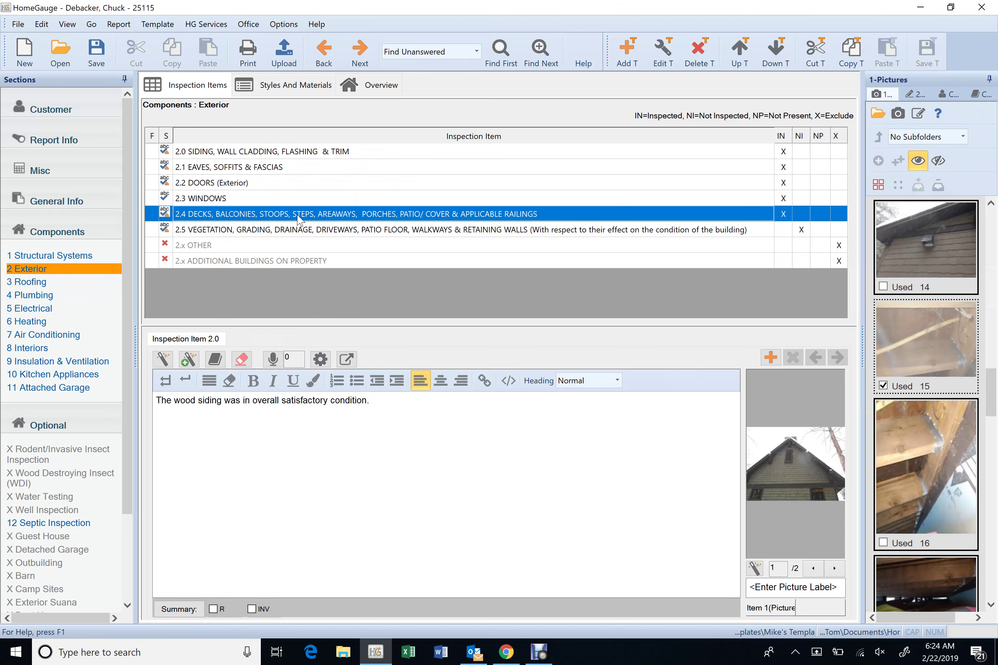
left_click(834, 568)
left_click(833, 569)
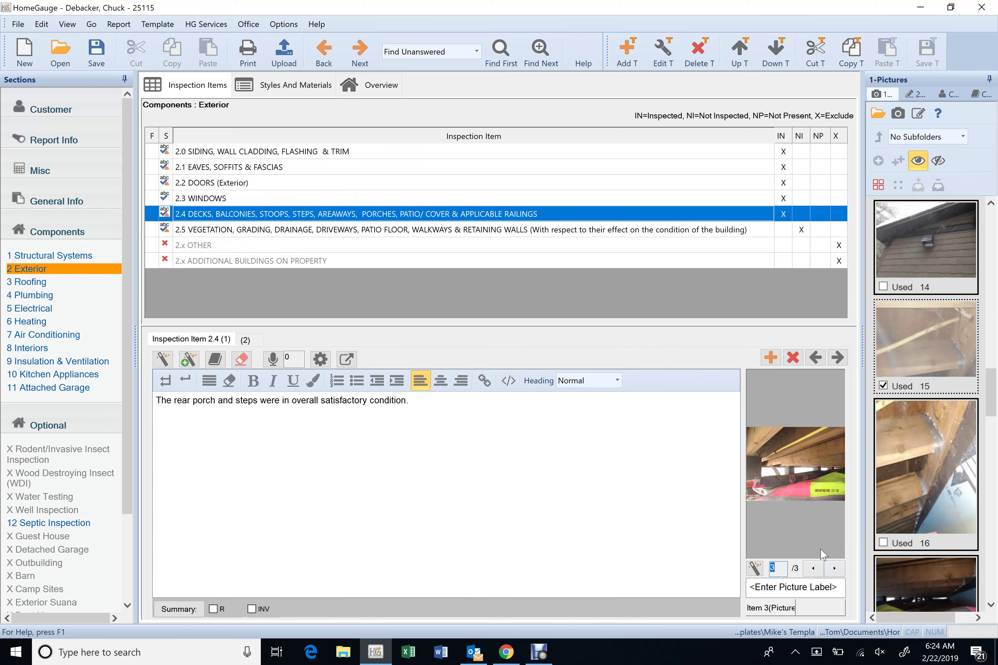
Open photo 16 of the wood framing from the photo list for inspection and cancel without changes
scroll(909, 521, "down", 4)
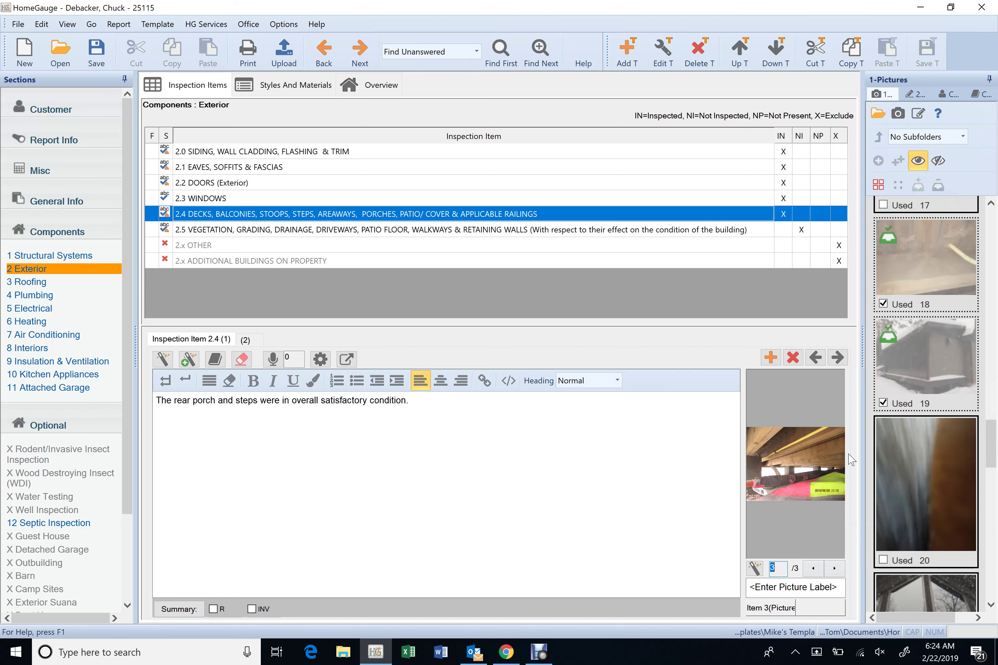
scroll(937, 409, "up", 2)
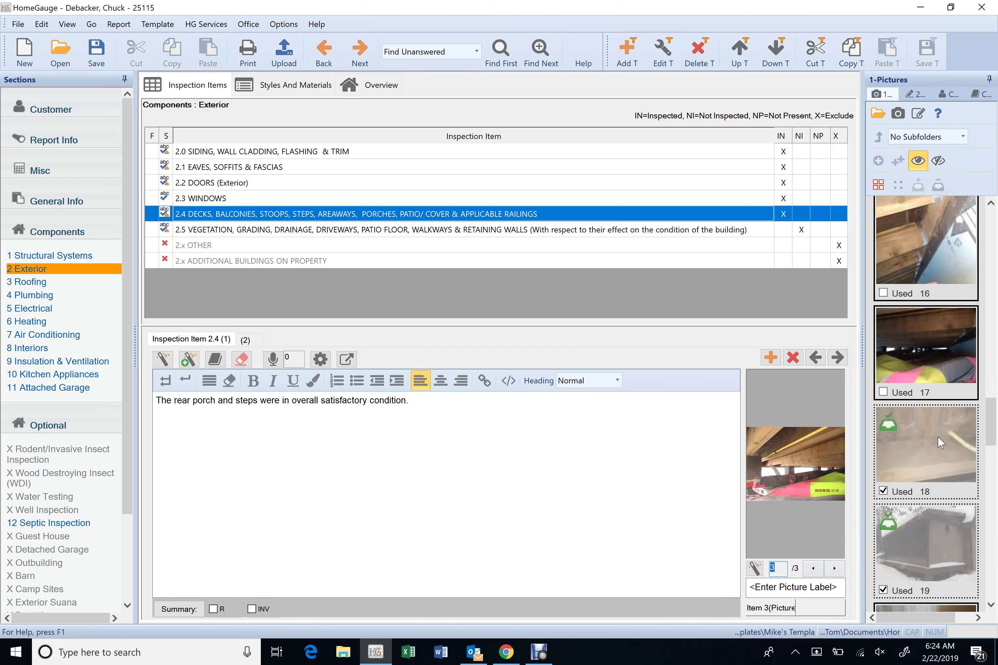
double_click(927, 259)
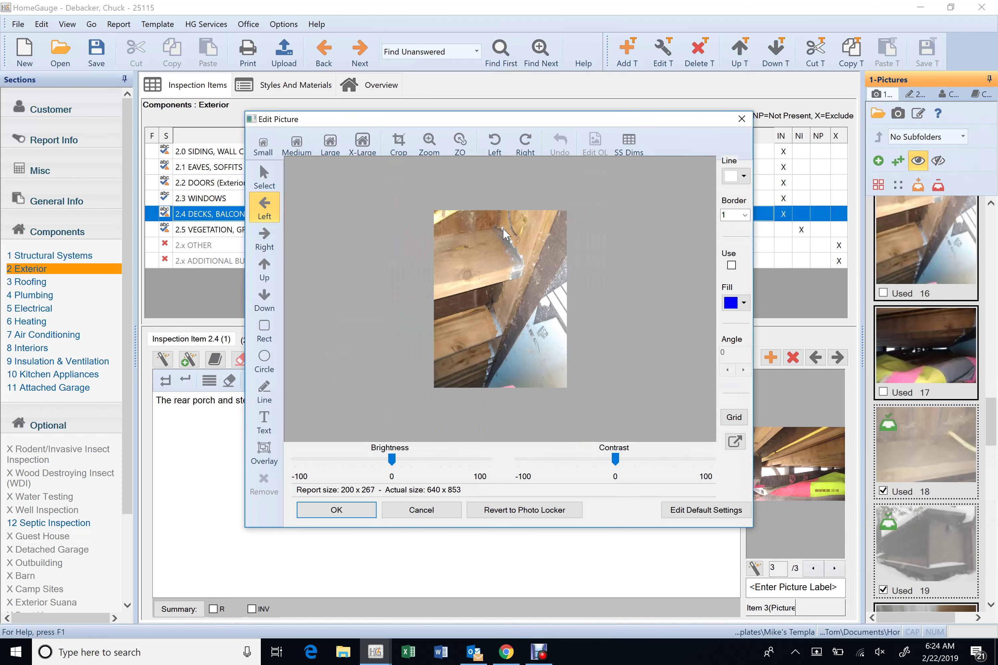
left_click(455, 514)
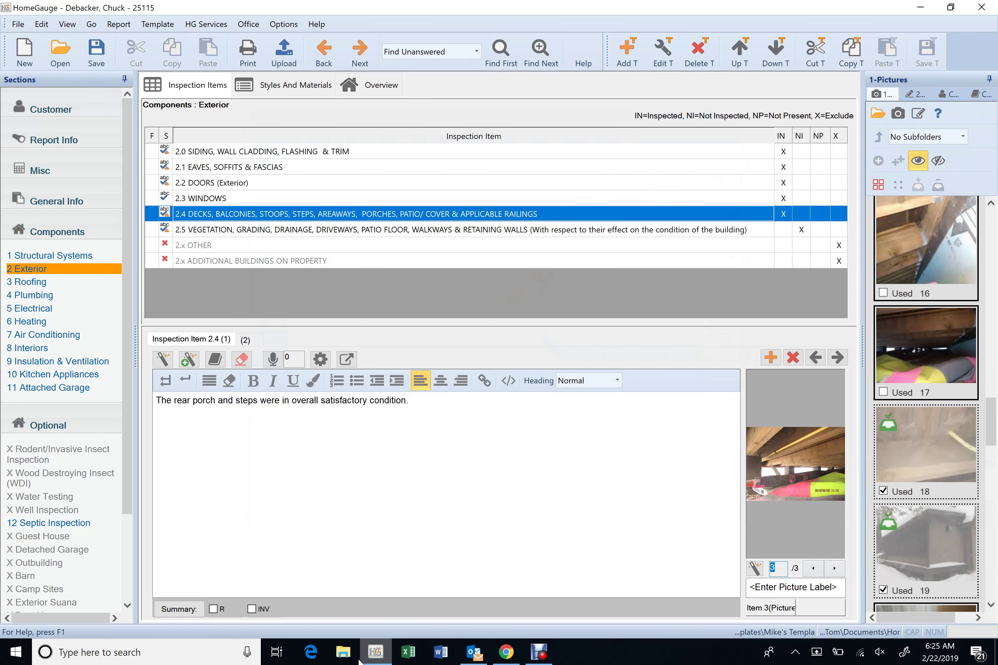
Open the report's Photo Locker and examine photos IMG_7395 and IMG_7396, then back through IMG_7392, before returning to the report
left_click(118, 24)
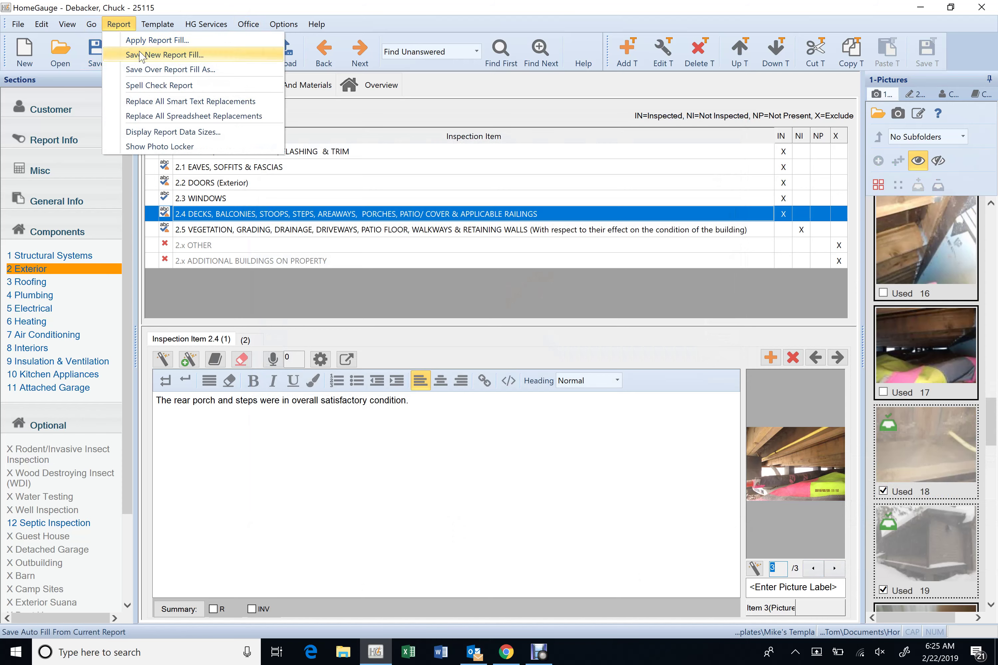
left_click(165, 148)
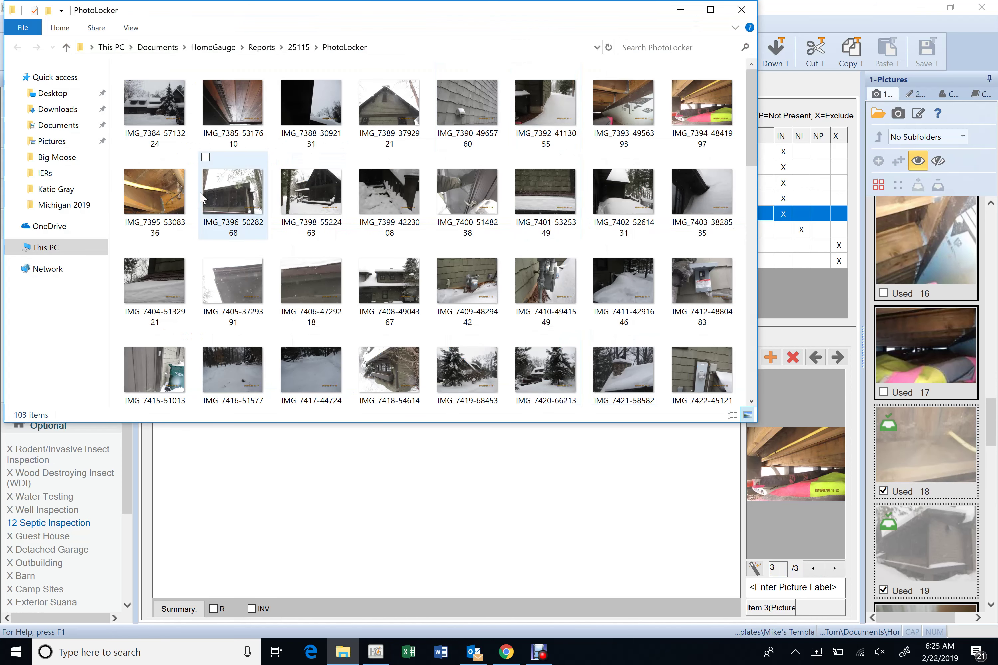
double_click(166, 195)
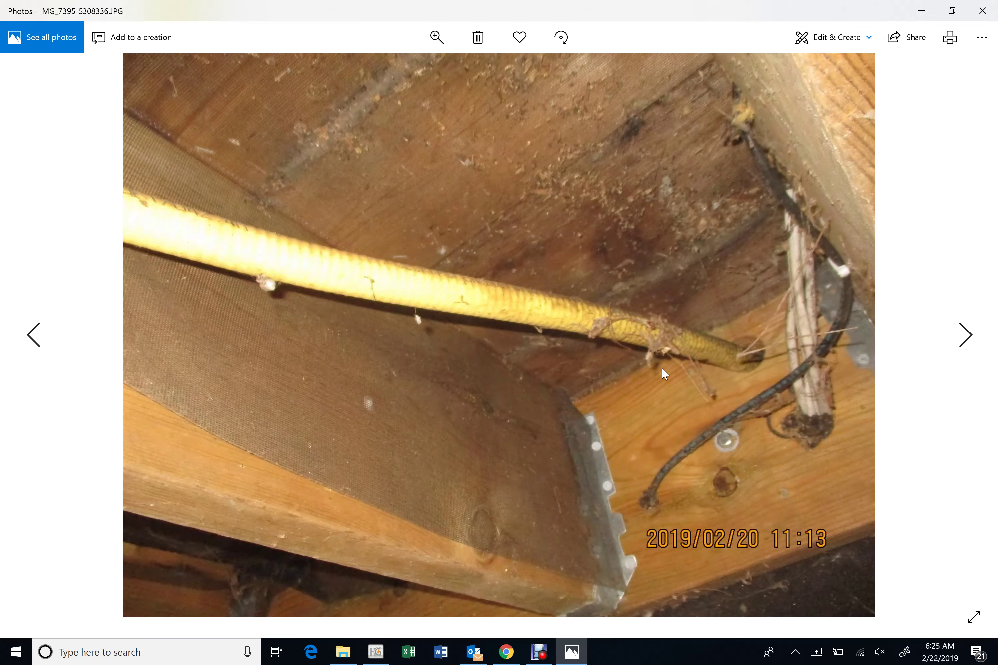
left_click(978, 342)
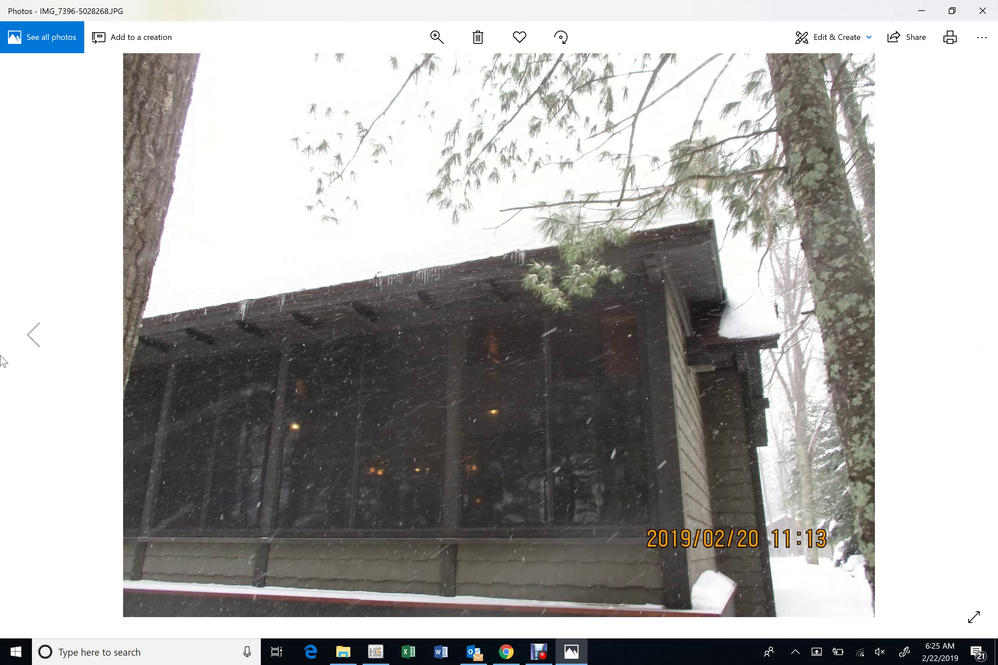
left_click(43, 344)
left_click(44, 343)
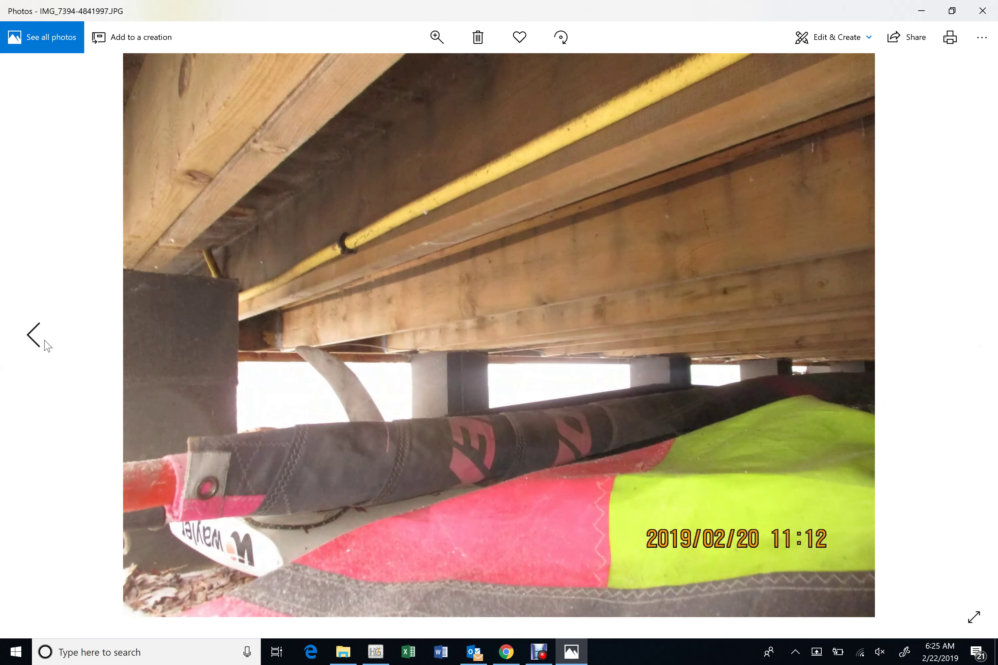
left_click(46, 344)
left_click(45, 344)
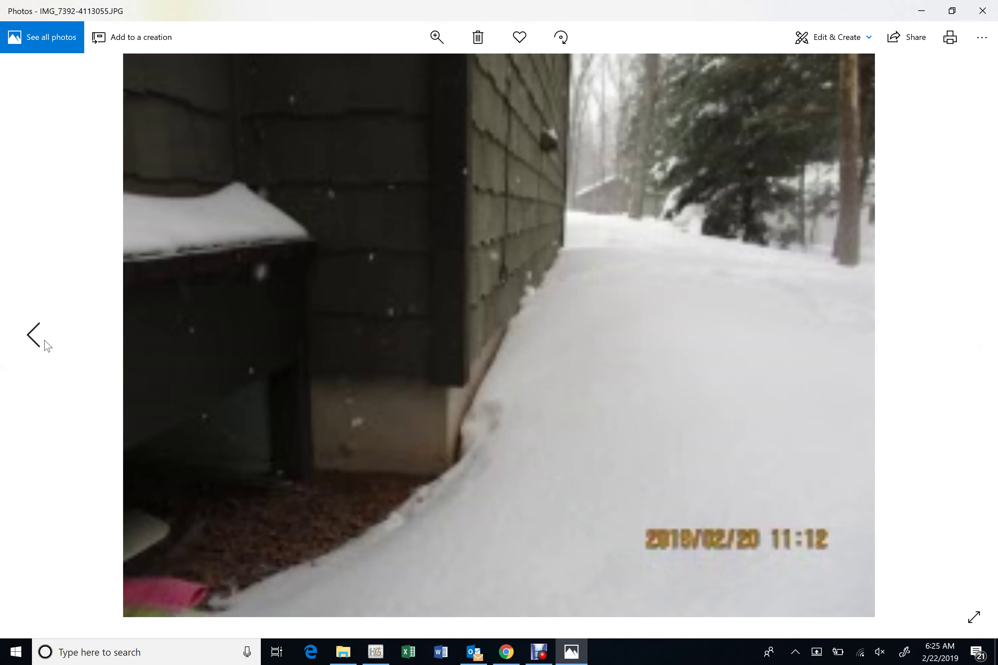
left_click(978, 12)
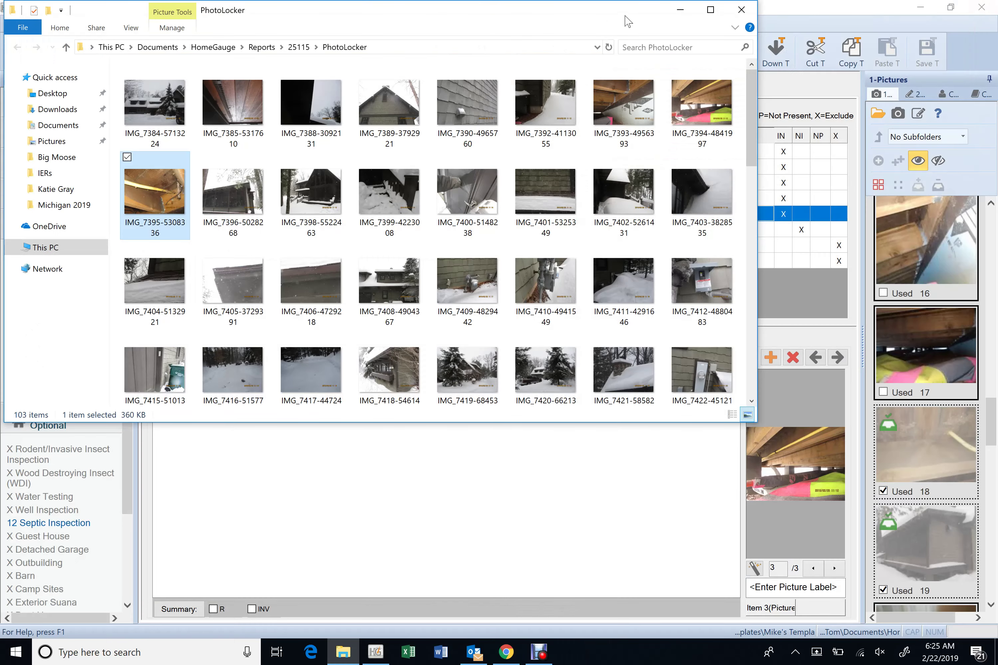
left_click(680, 10)
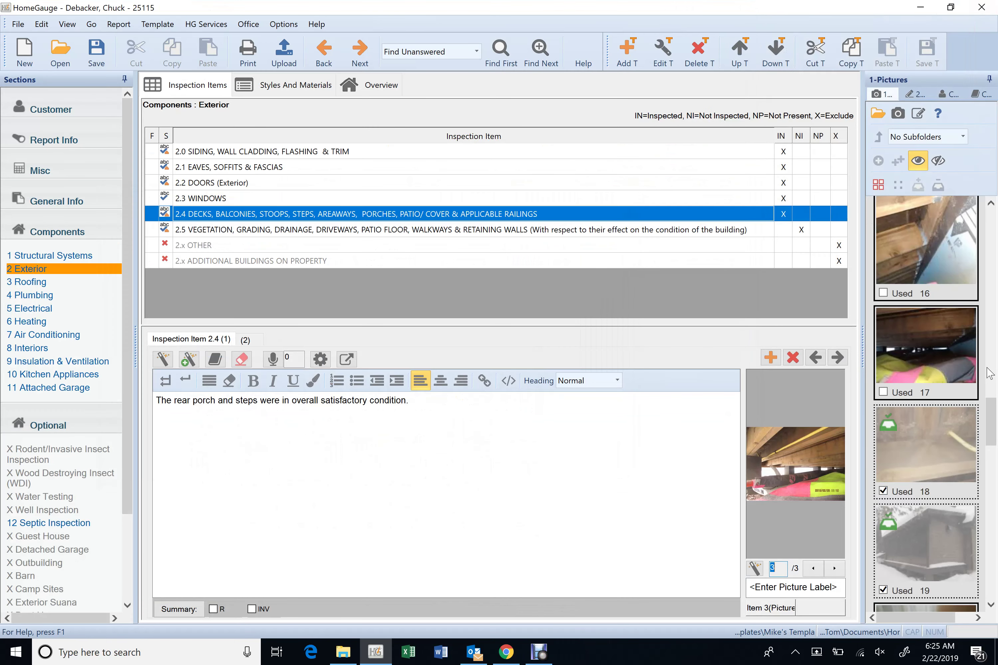
Reopen photo 16 and view its wood framing at X-Large size, then close it without saving
left_click(946, 236)
double_click(947, 236)
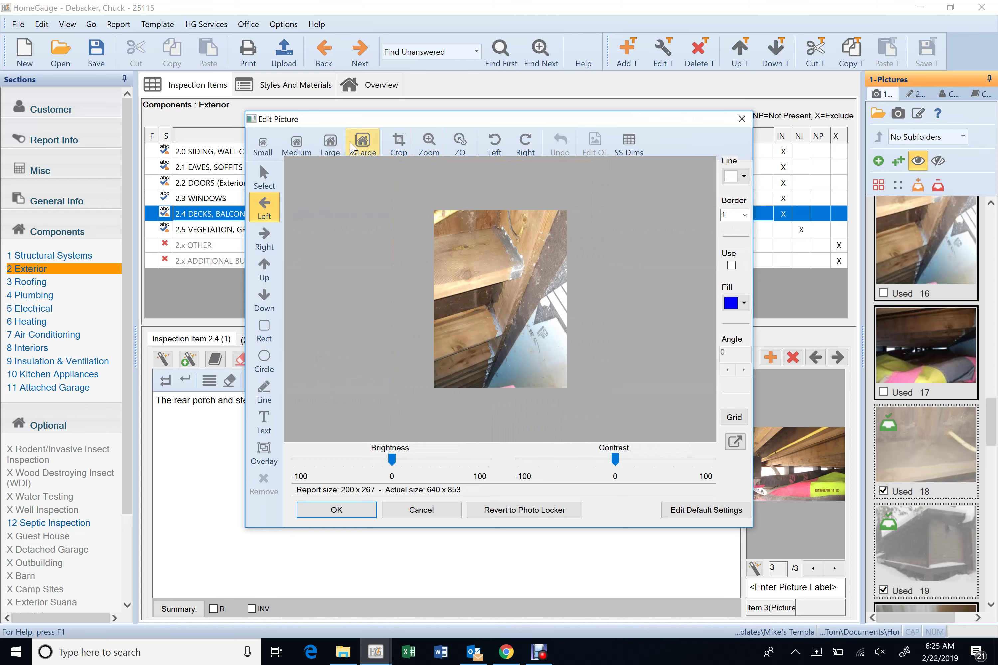
left_click(363, 143)
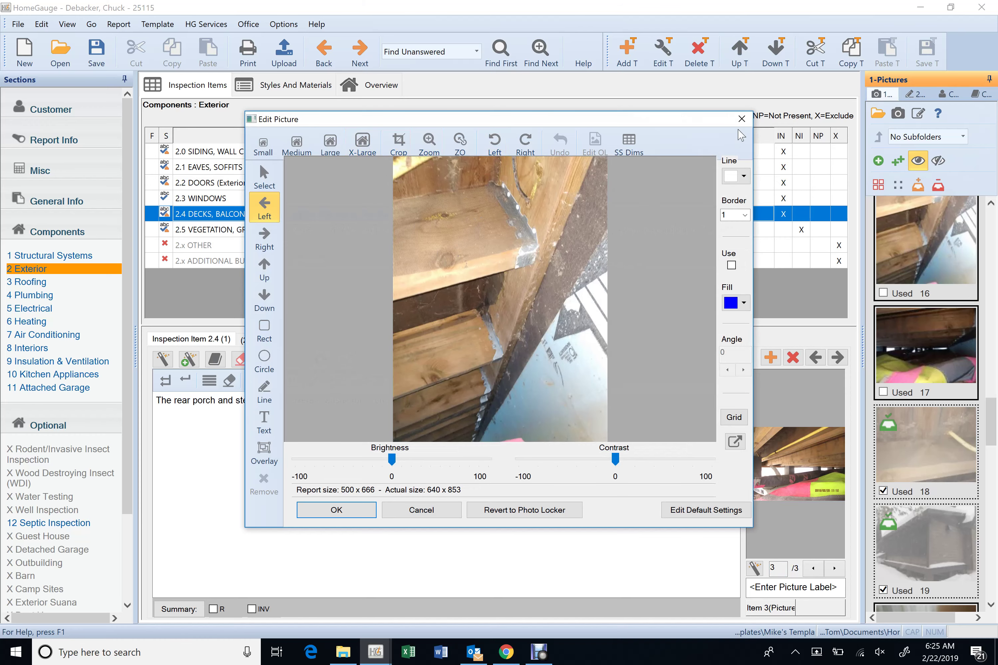
left_click(742, 119)
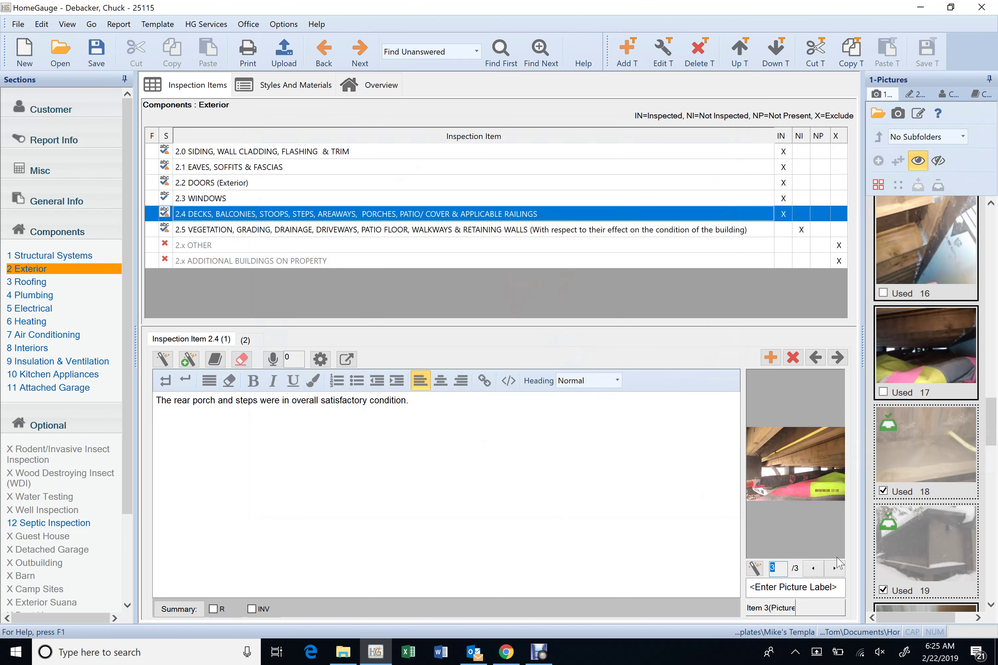
Review the pictures attached to the first comment of item 2.4 and compare them with the exterior photos in the photo list
left_click(818, 569)
left_click(818, 569)
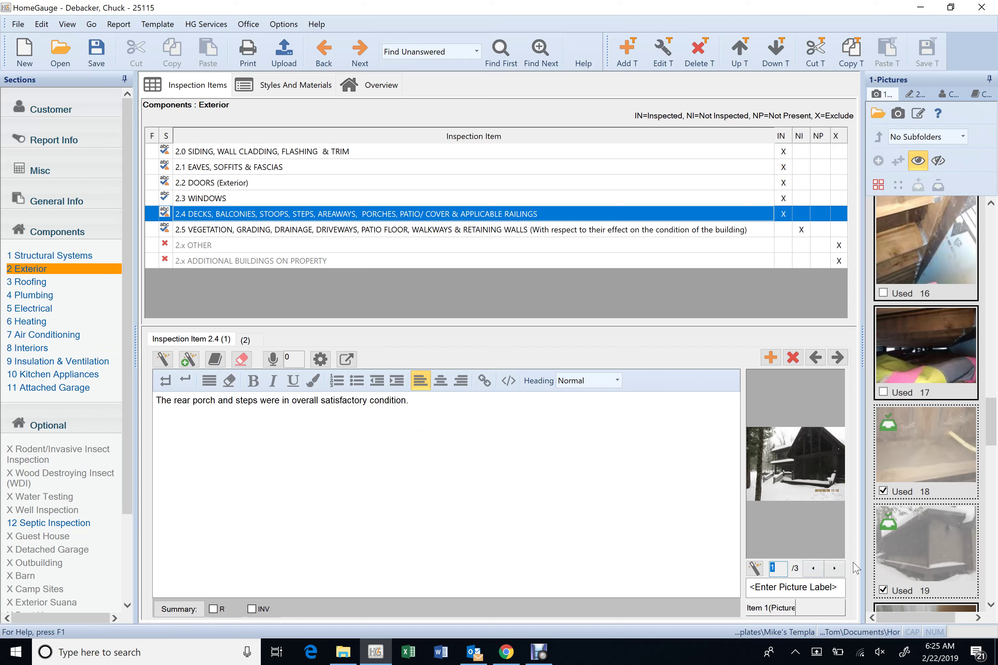
scroll(906, 417, "down", 5)
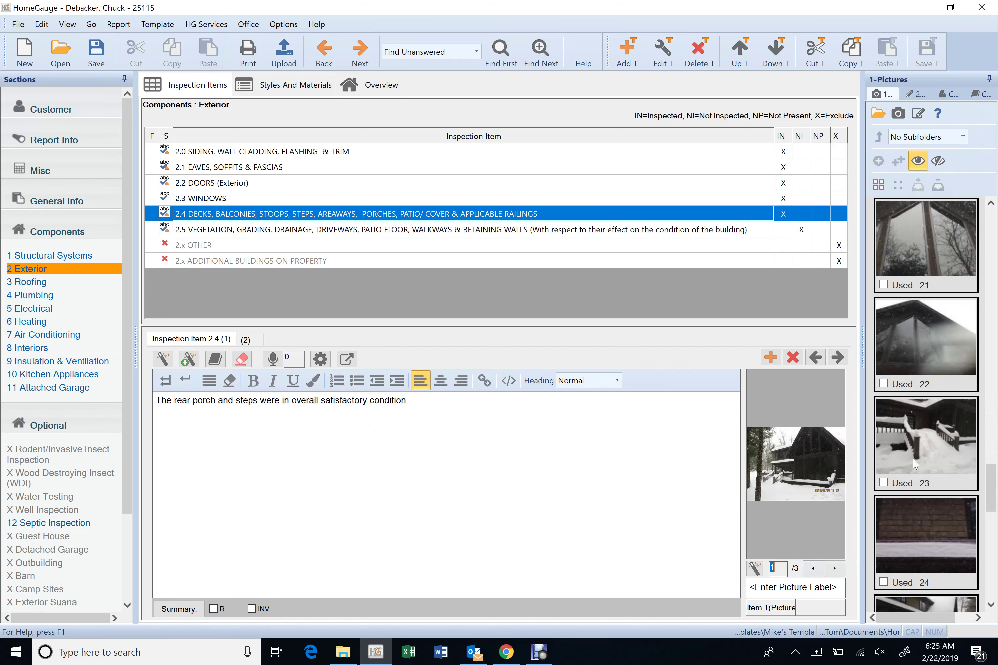
scroll(915, 463, "down", 1)
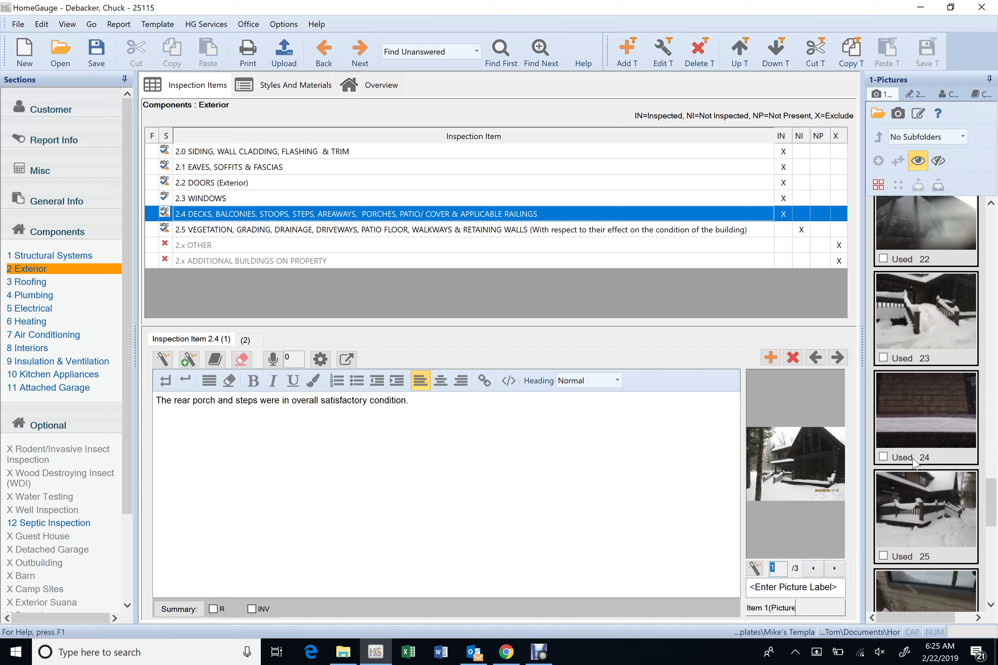
scroll(912, 458, "down", 2)
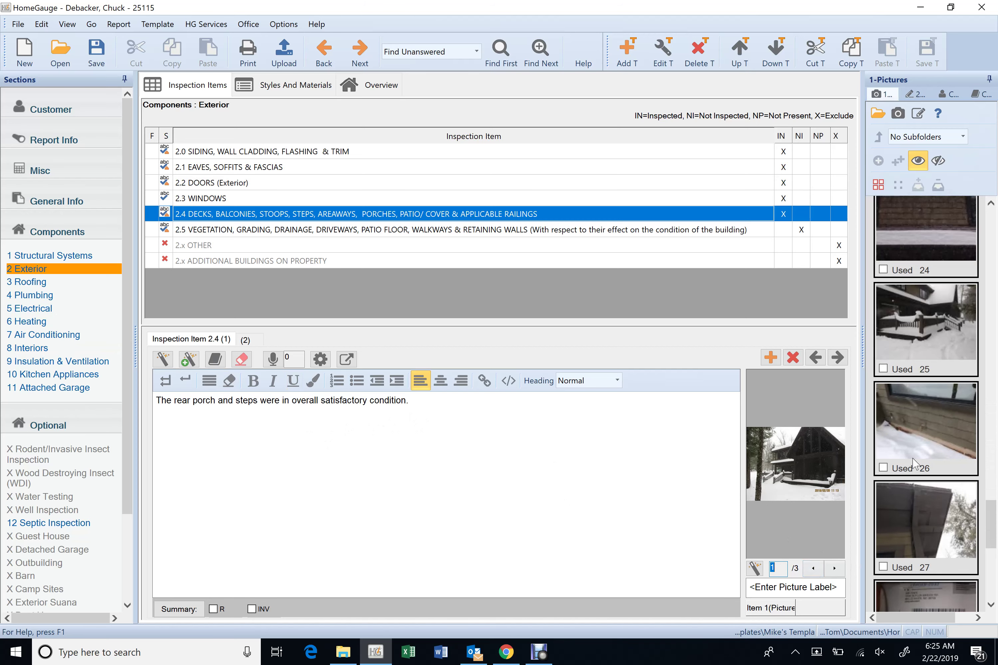
scroll(912, 461, "up", 3)
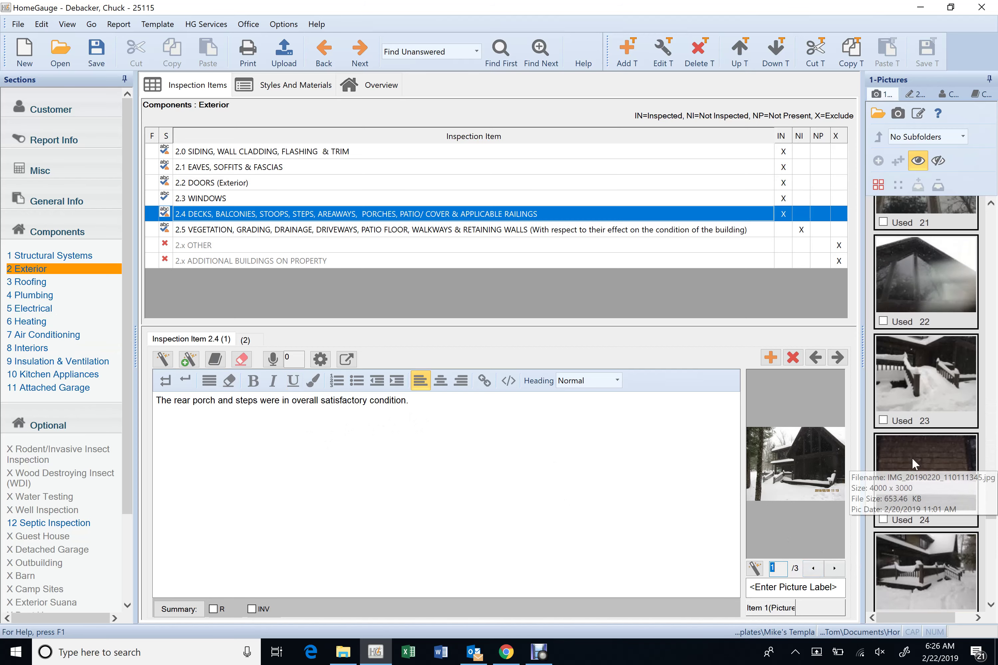
scroll(911, 457, "up", 8)
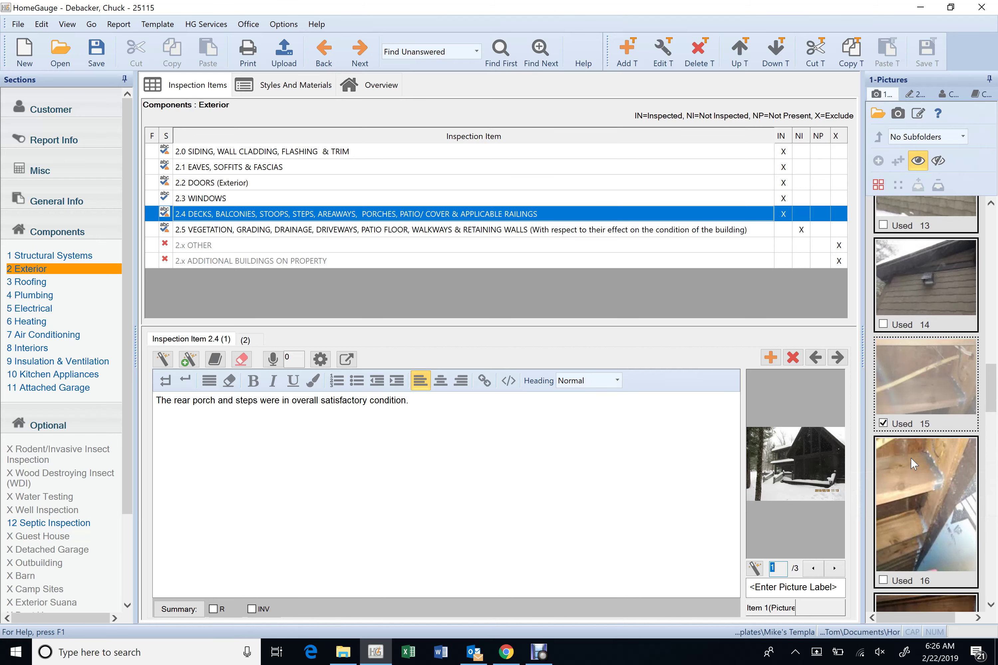
scroll(910, 458, "up", 3)
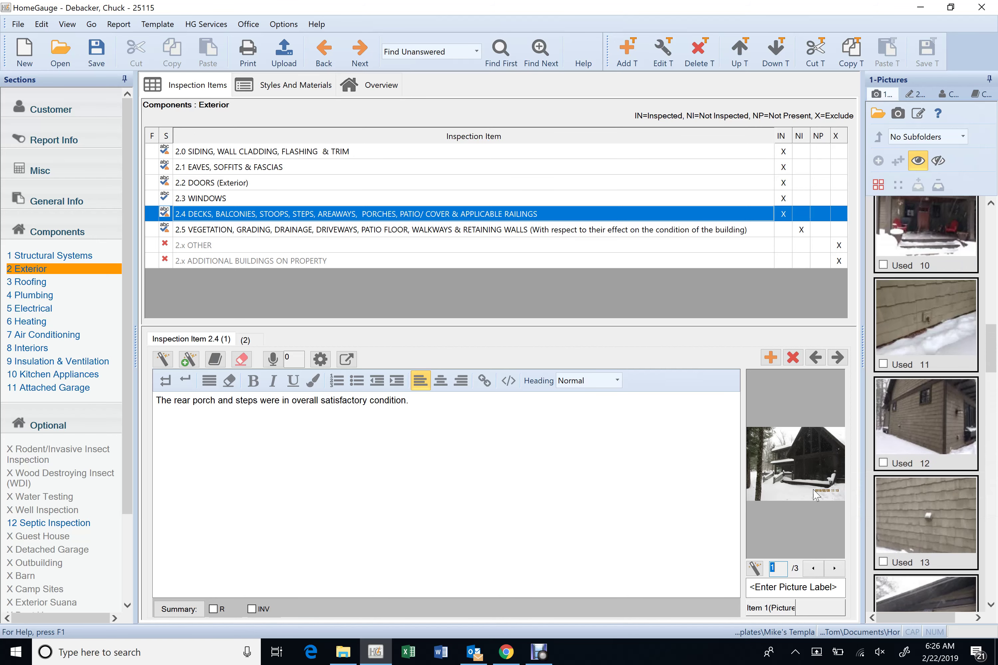
left_click(835, 569)
left_click(816, 569)
scroll(925, 404, "down", 5)
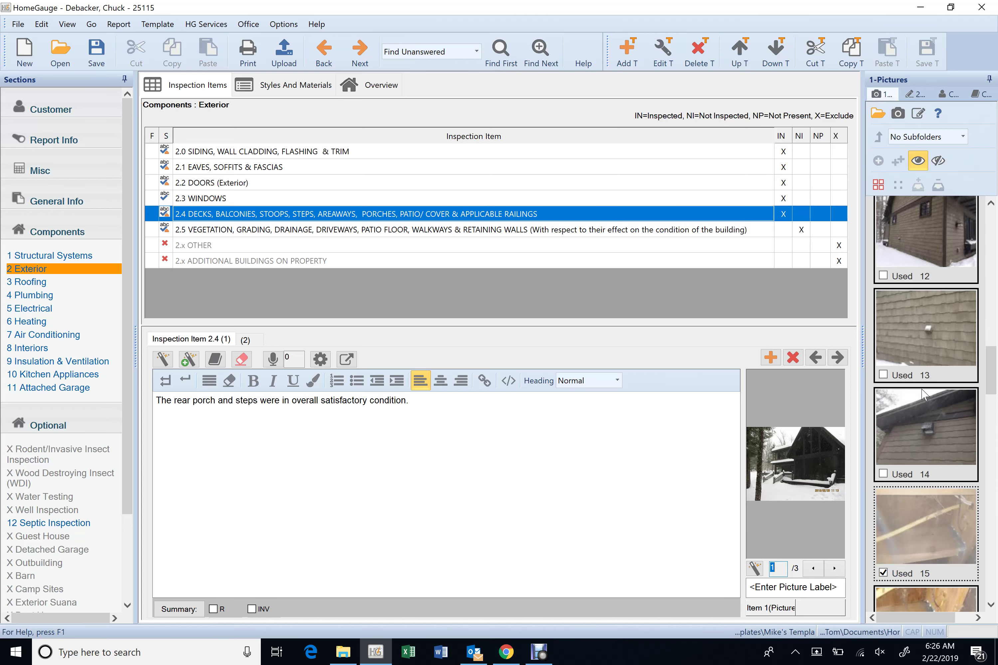
scroll(921, 398, "down", 3)
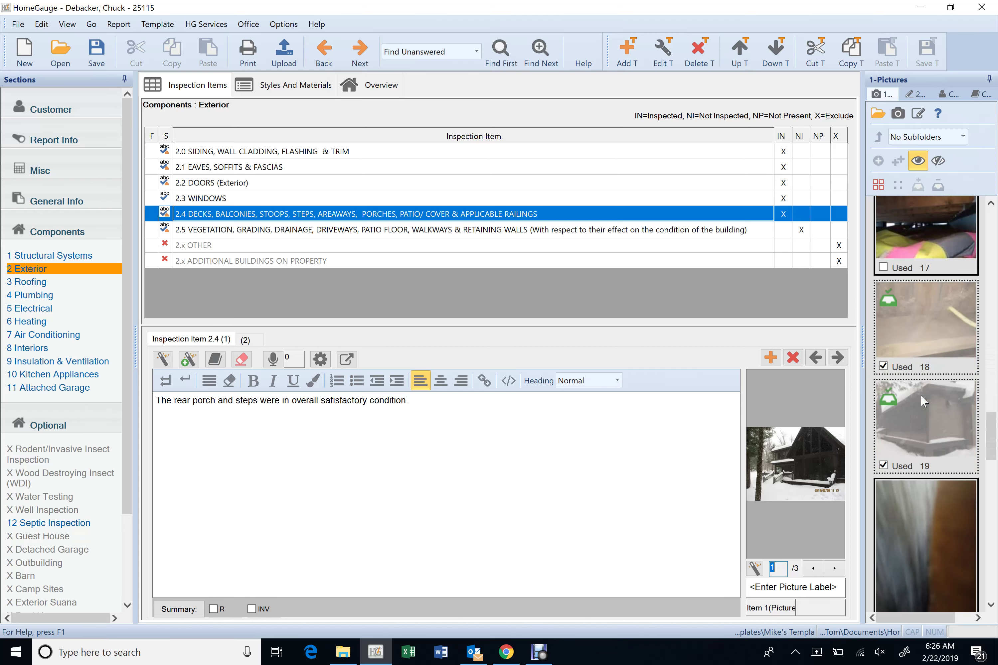
scroll(922, 401, "up", 7)
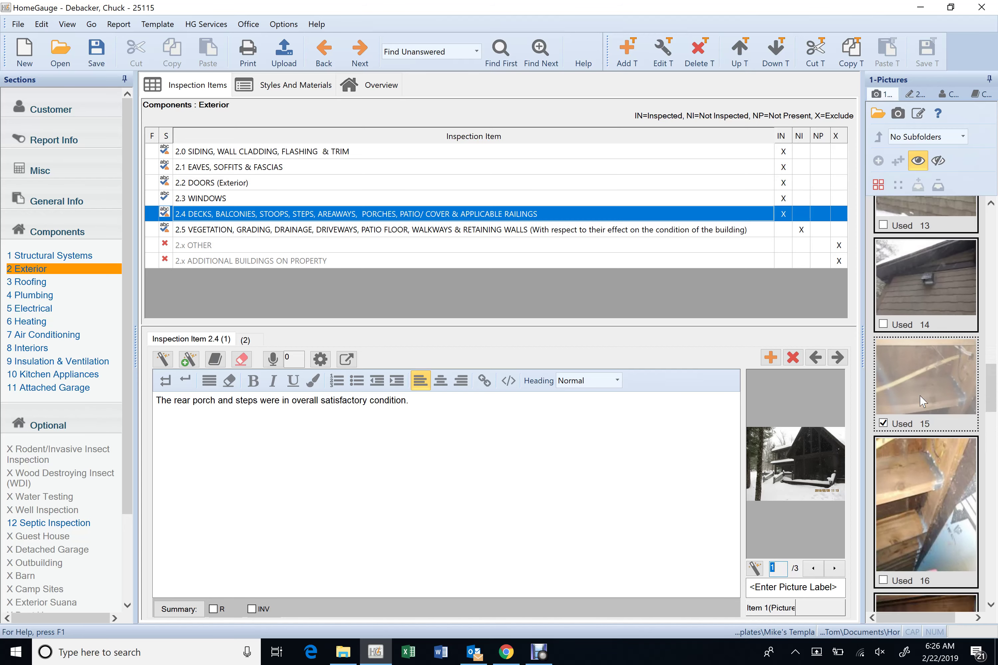
scroll(920, 396, "up", 4)
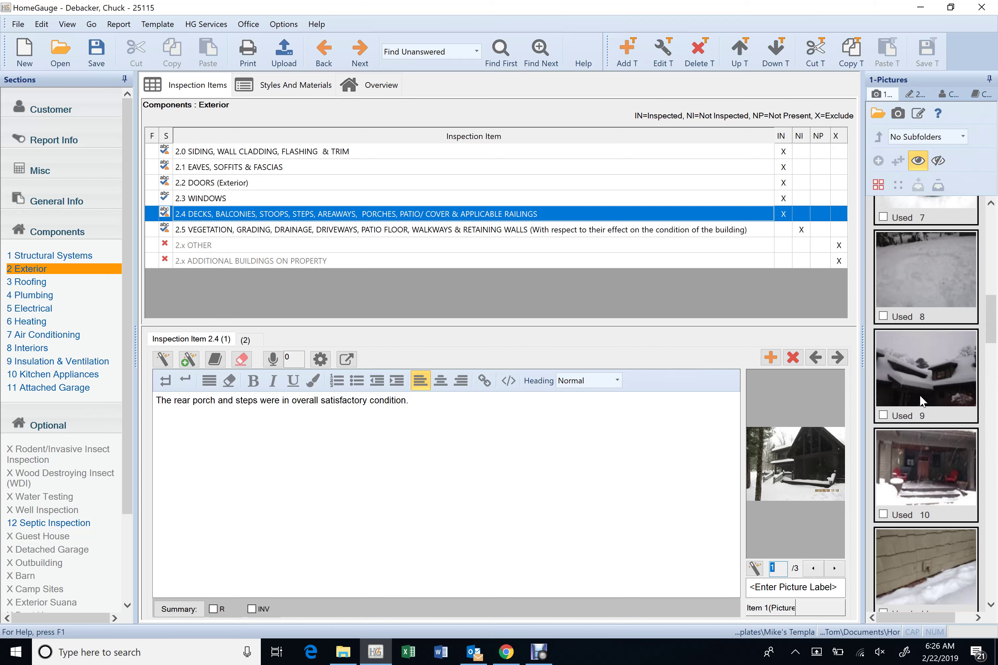
scroll(921, 402, "up", 2)
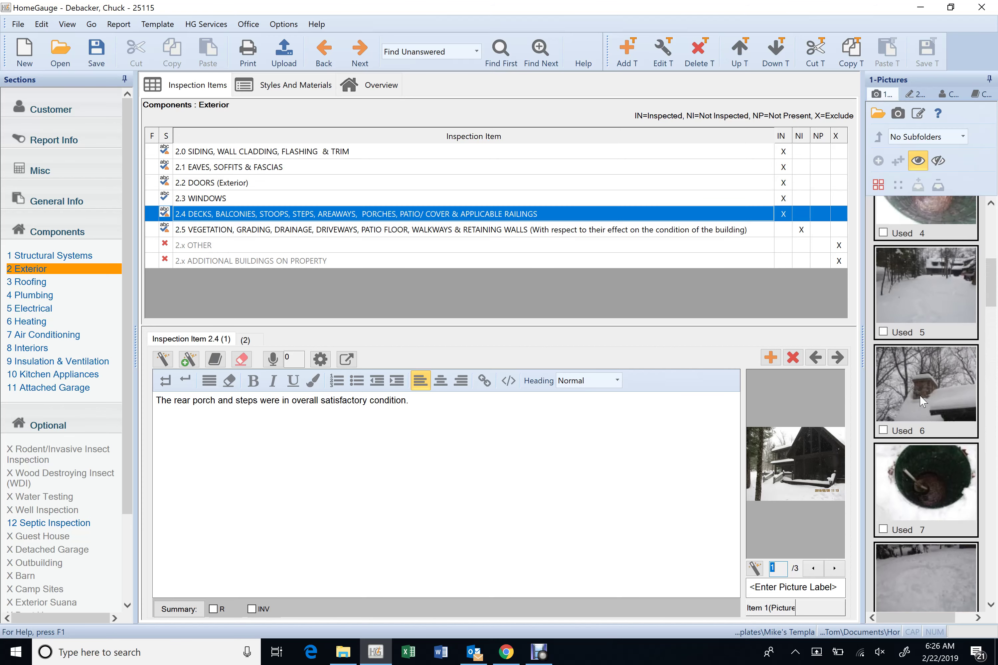
scroll(921, 401, "down", 9)
scroll(919, 394, "down", 7)
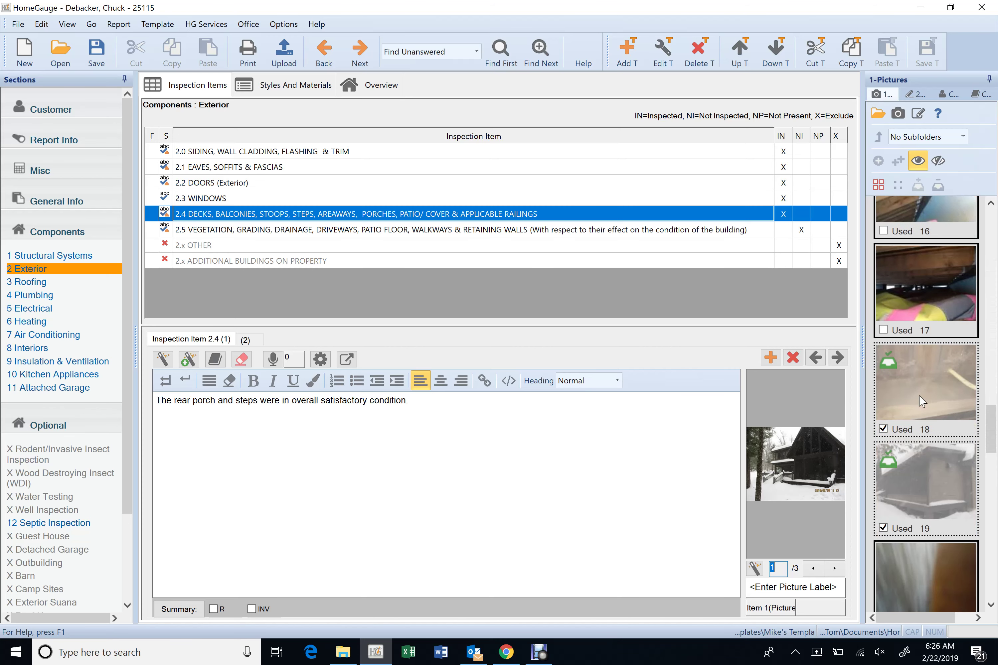
scroll(921, 401, "down", 3)
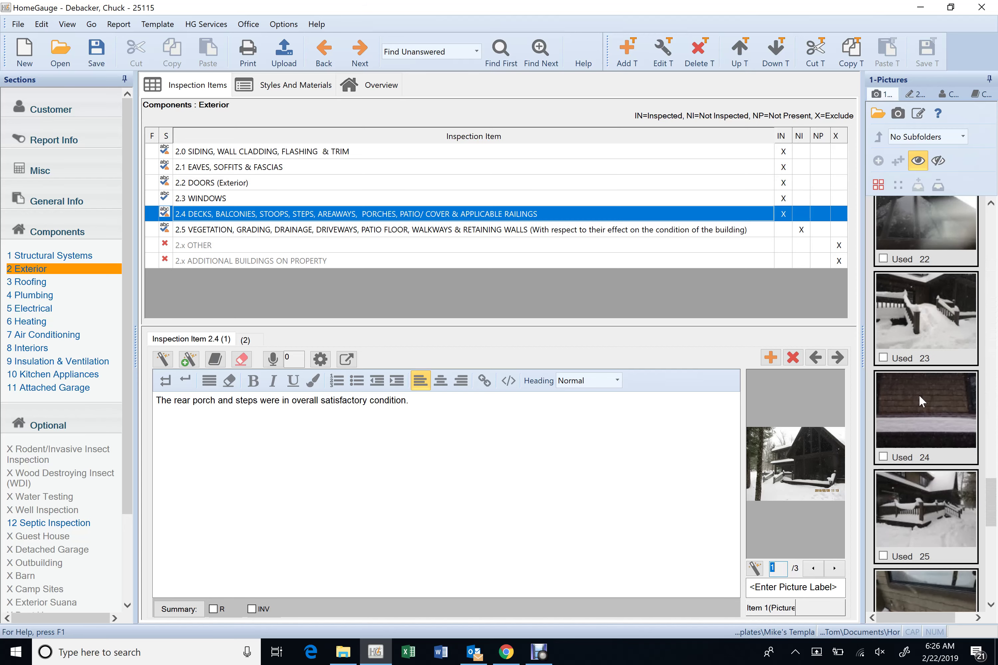
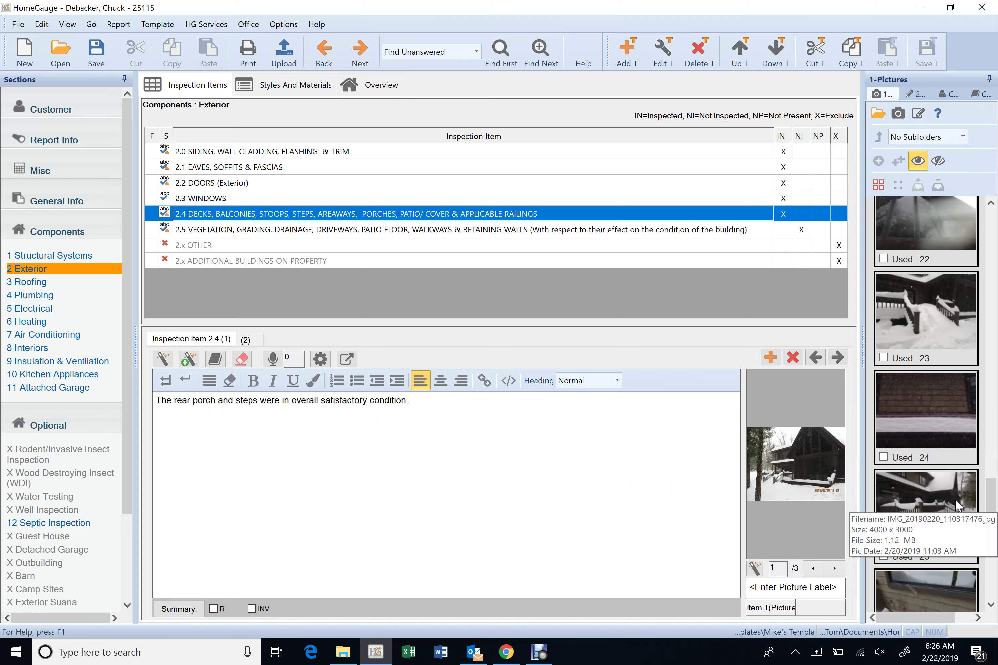
Remove the words "and steps" from the rear porch comment of item 2.4
key("Delete")
key("Delete")
key("Delete")
key("Delete")
key("Delete")
key("Delete")
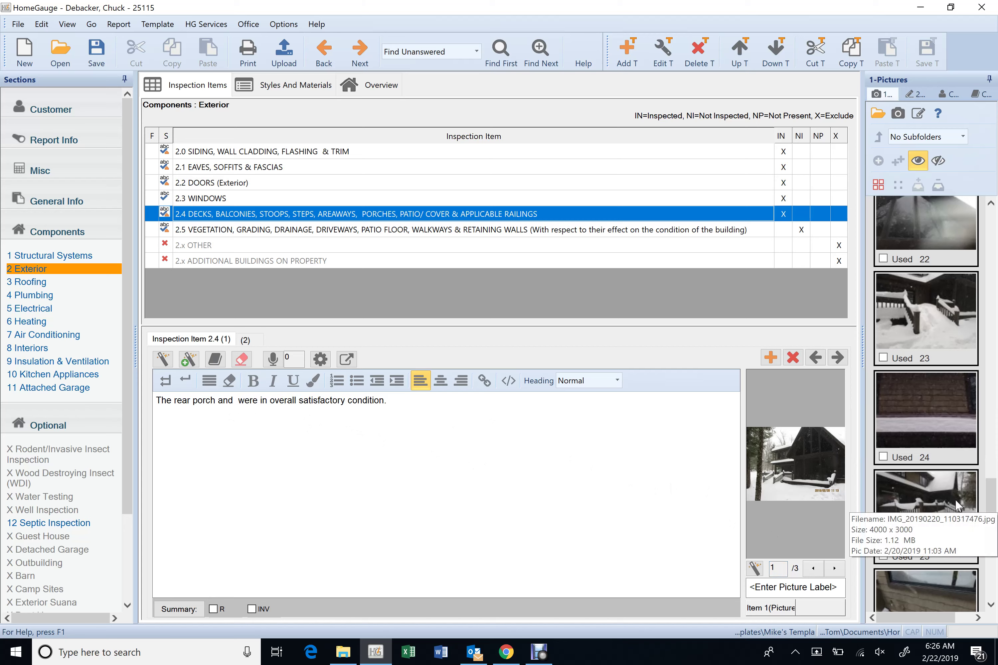
key("BackSpace")
key("BackSpace")
key("BackSpace")
key("BackSpace")
key("BackSpace")
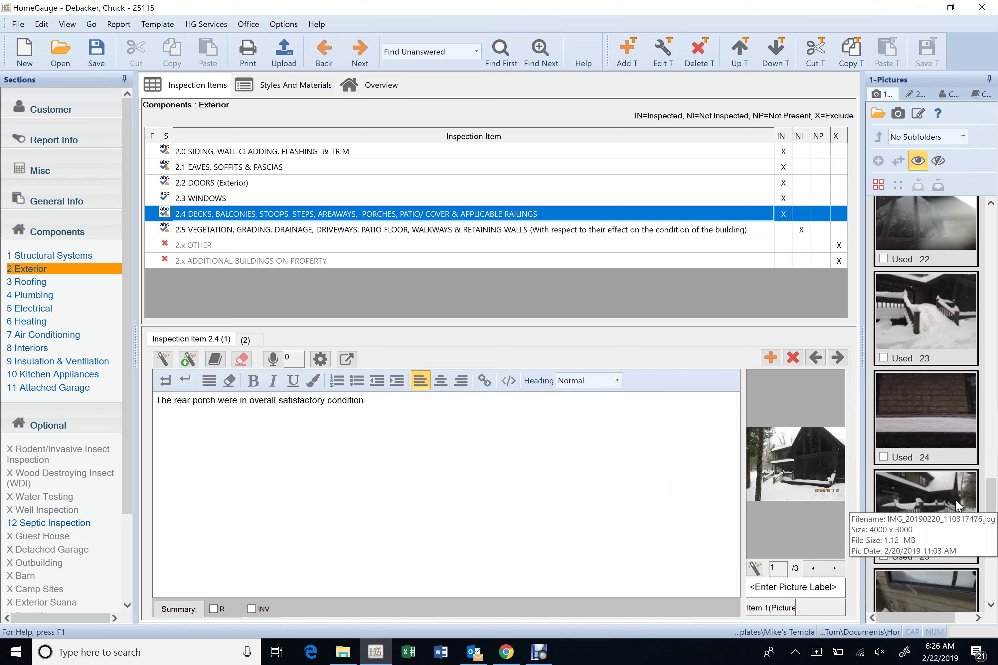
In the rear porch comment of item 2.4, change "were" to "was" and append "and well supported" after "condition"
type("was")
key("Delete")
key("Delete")
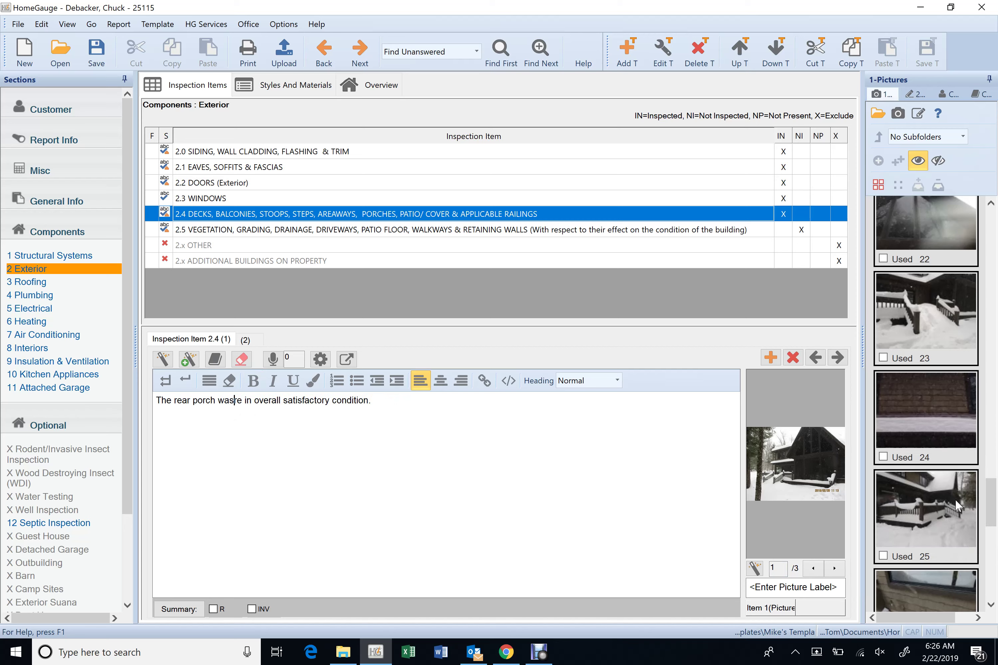
key("Delete")
key("Delete")
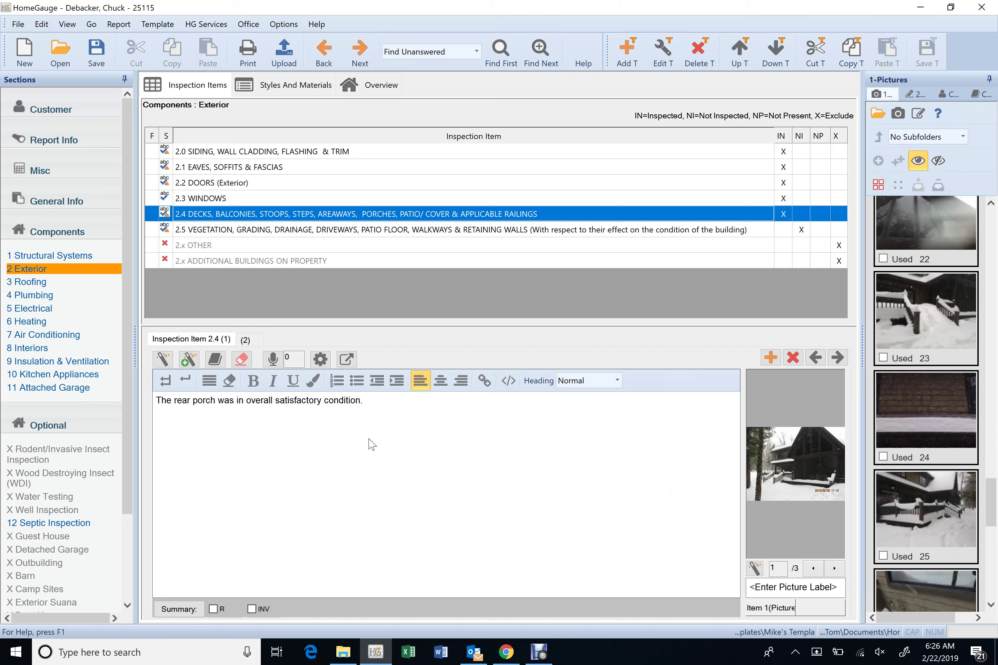
left_click(389, 409)
Check the wording of item 2.4's deck comment and remove the word "overall" from the rear porch comment
left_click(245, 340)
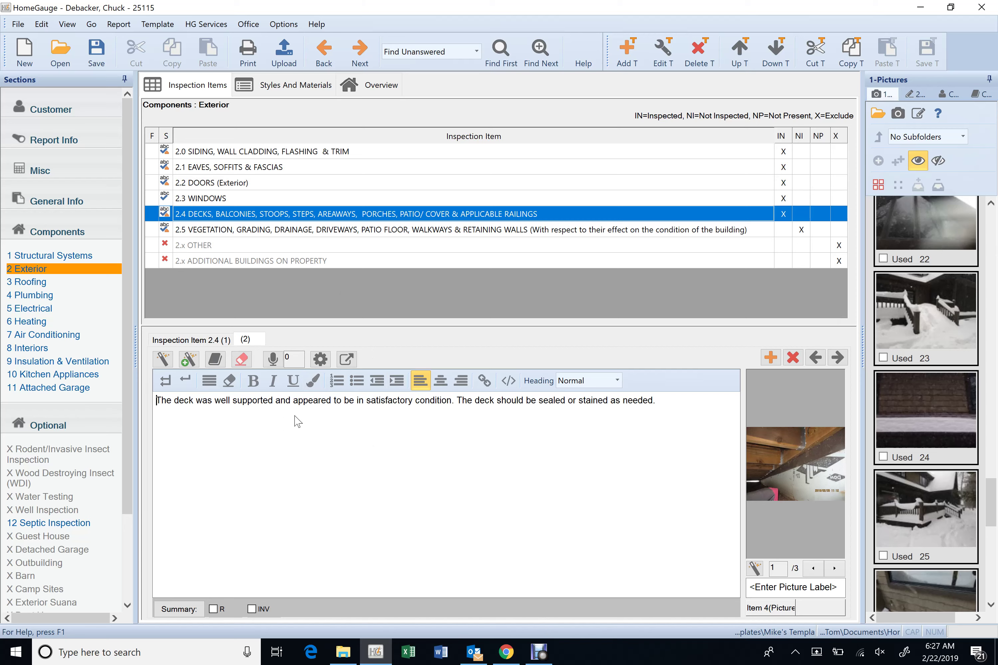
left_click(214, 339)
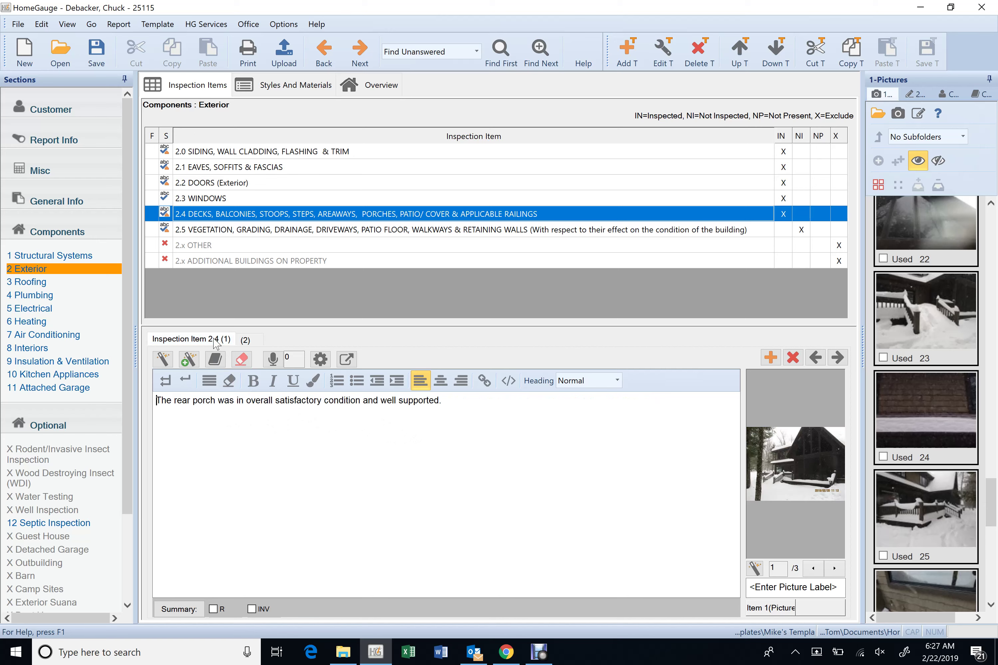
left_click(276, 427)
key("BackSpace")
key("BackSpace")
key("BackSpace")
key("BackSpace")
key("BackSpace")
key("BackSpace")
key("BackSpace")
key("BackSpace")
key("BackSpace")
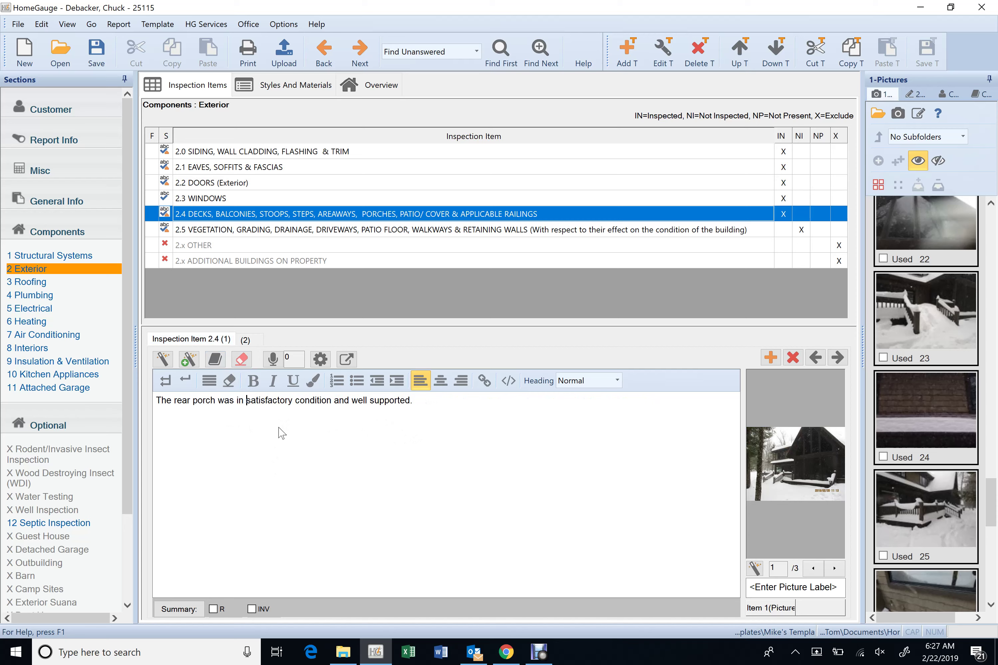
Add exterior photos 25 and 23 to the deck comment of item 2.4, accepting both at the 200 x 150 report size
left_click(245, 340)
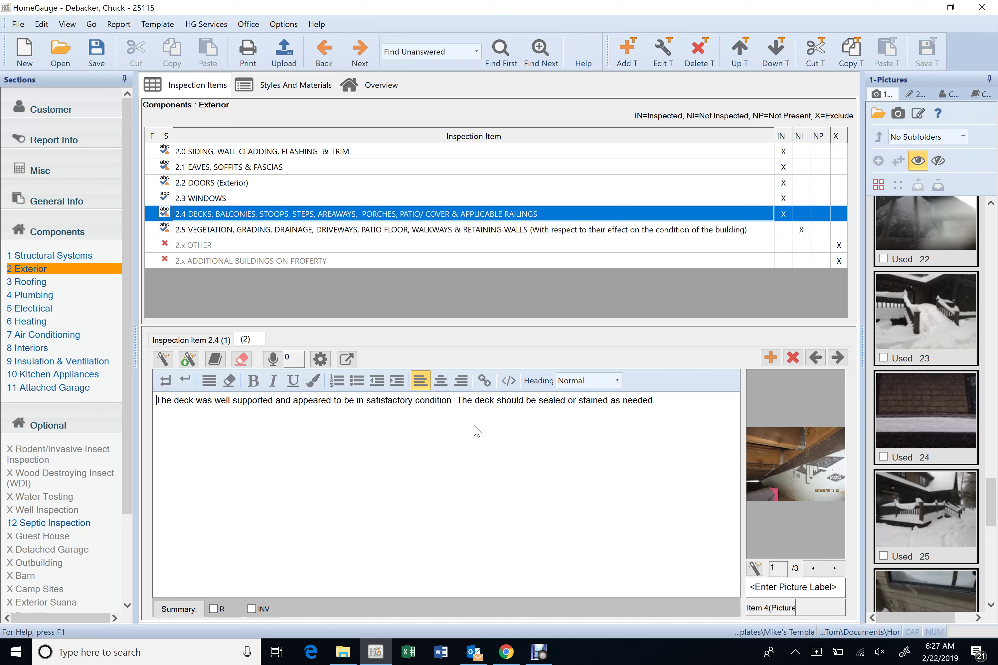
left_click(834, 568)
left_click(834, 568)
left_click(937, 505)
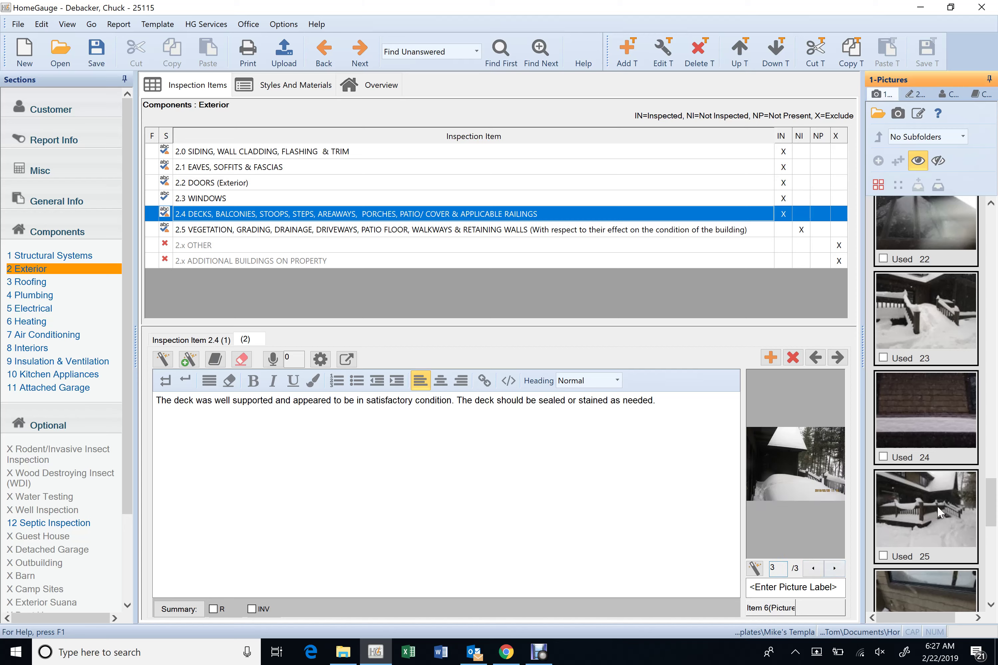
double_click(791, 455)
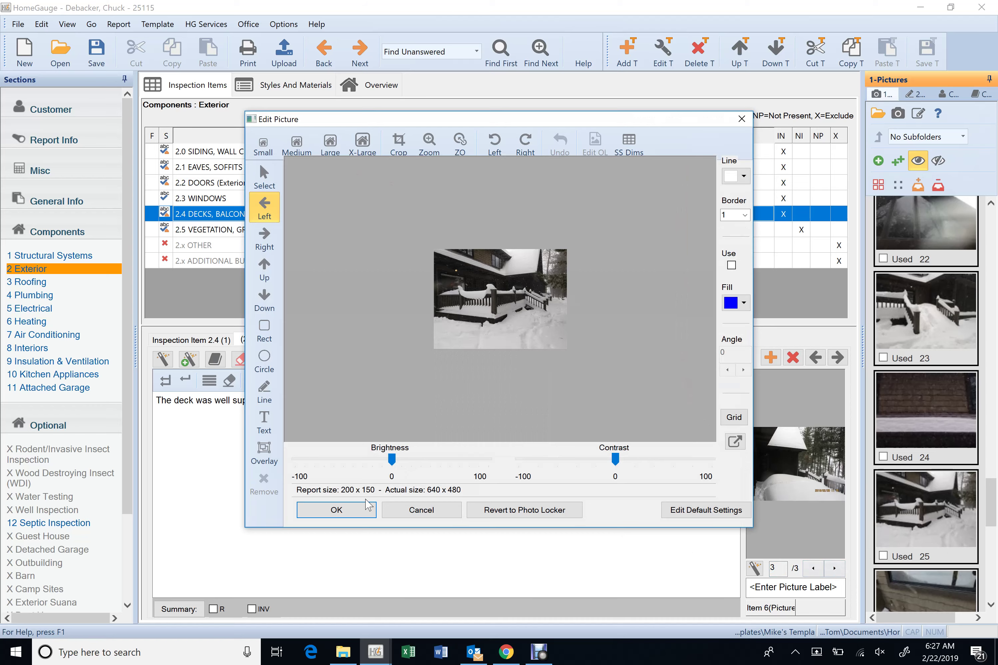
left_click(353, 513)
left_click_drag(906, 304, 766, 383)
left_click(343, 508)
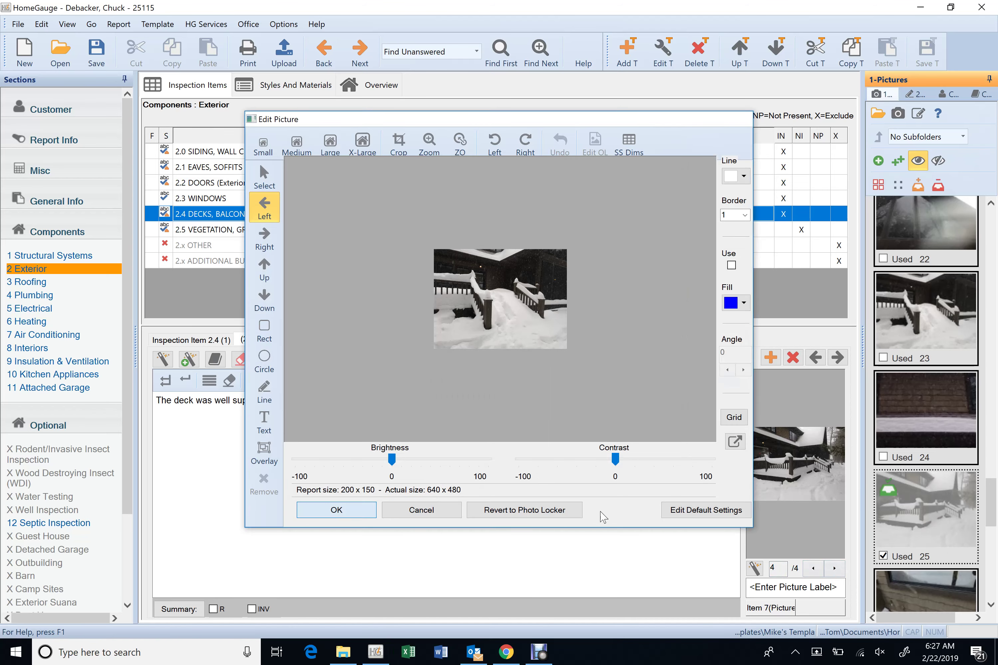
Move the snow-covered steps picture up one place at a time to second position among the deck comment's pictures
right_click(789, 478)
left_click(860, 322)
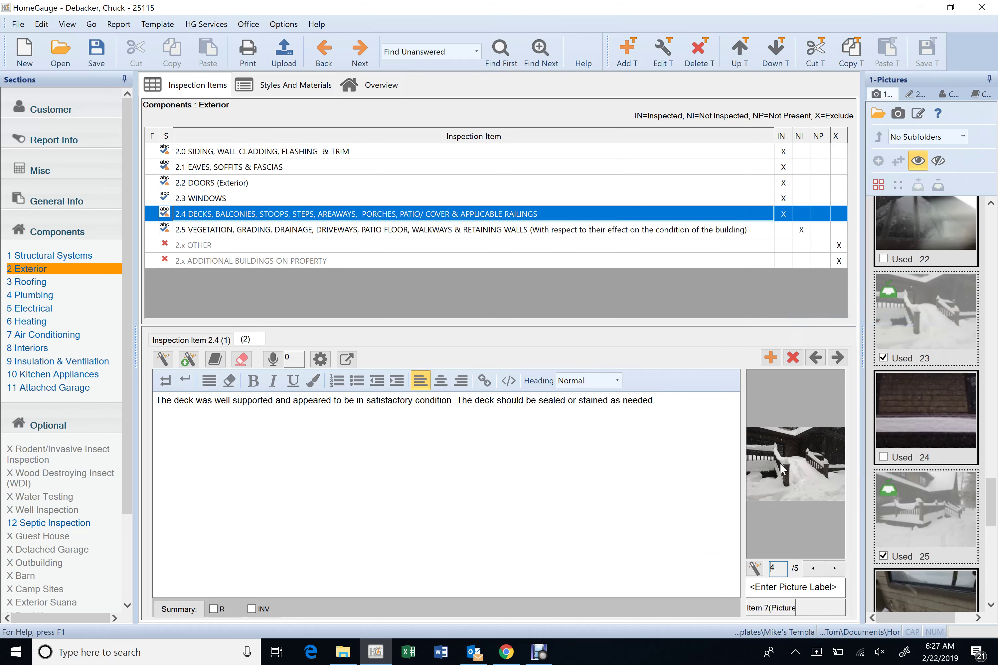
right_click(779, 463)
left_click(837, 308)
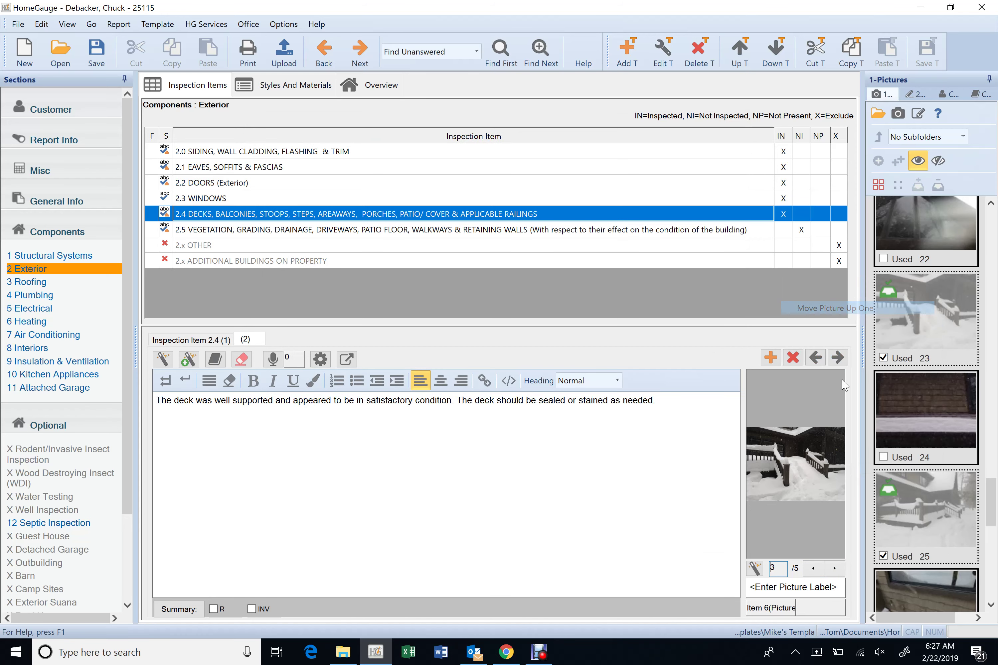
right_click(813, 480)
left_click(841, 317)
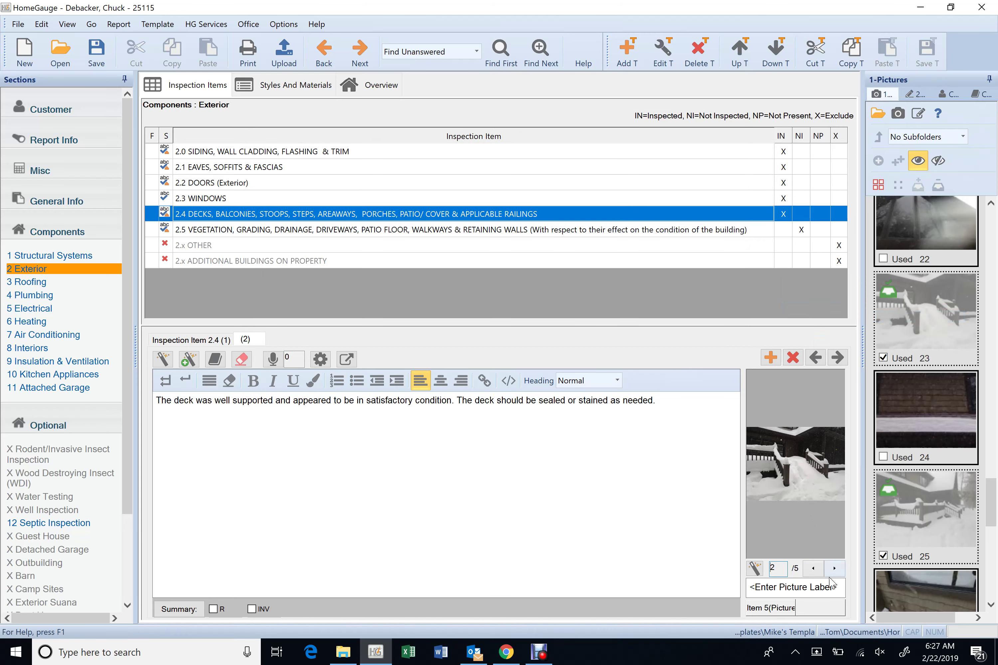
Send the wood framing picture to the back of the deck comment's pictures
left_click(812, 567)
right_click(799, 503)
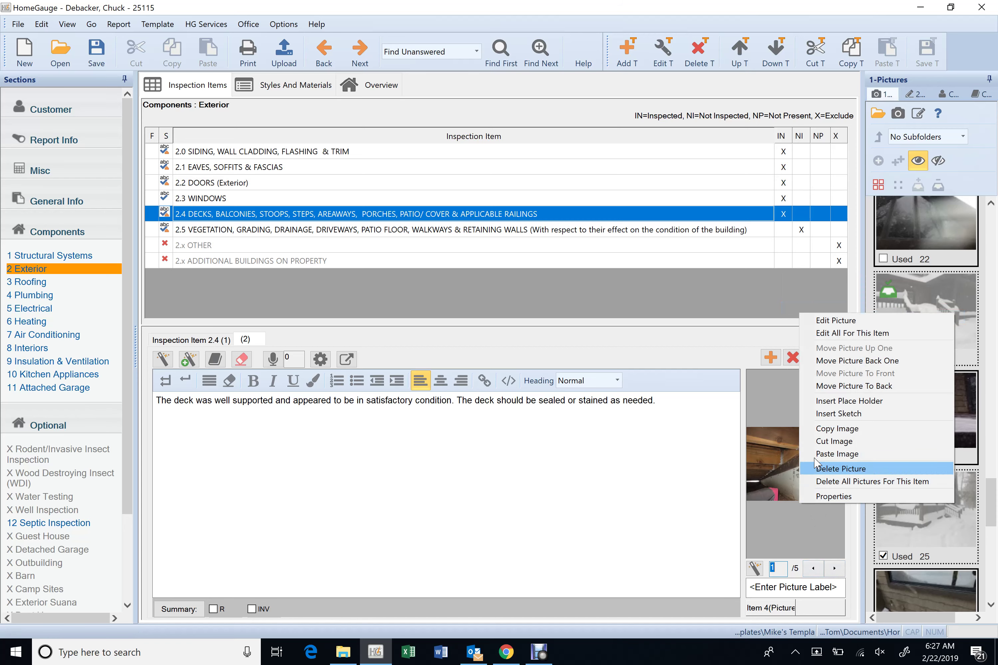
left_click(871, 385)
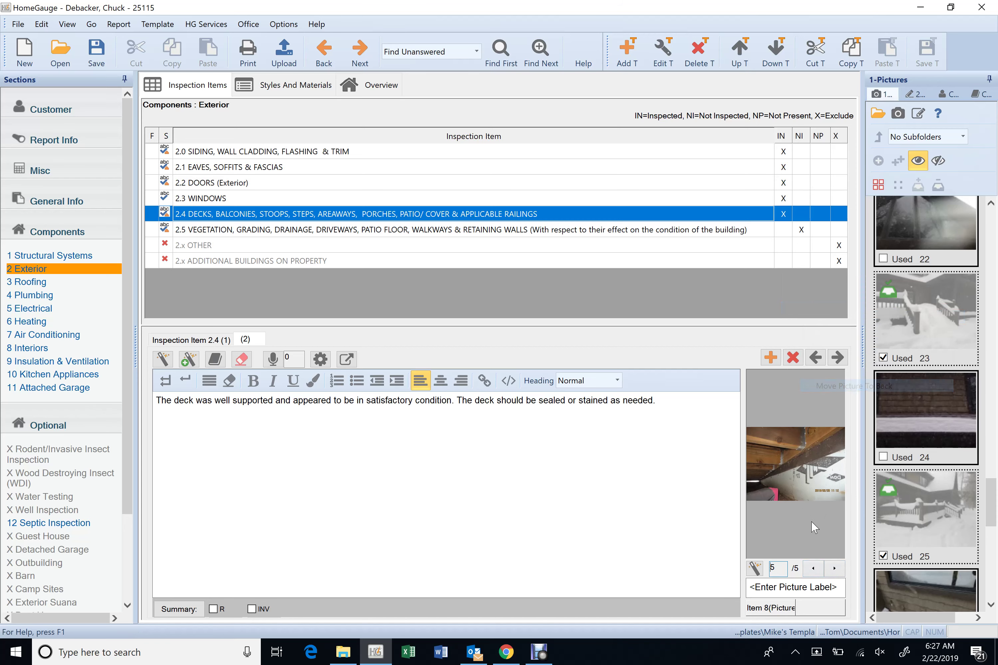
Move the snowy deck picture added from photo 25 to the front of the deck comment's pictures
left_click(817, 569)
left_click(819, 568)
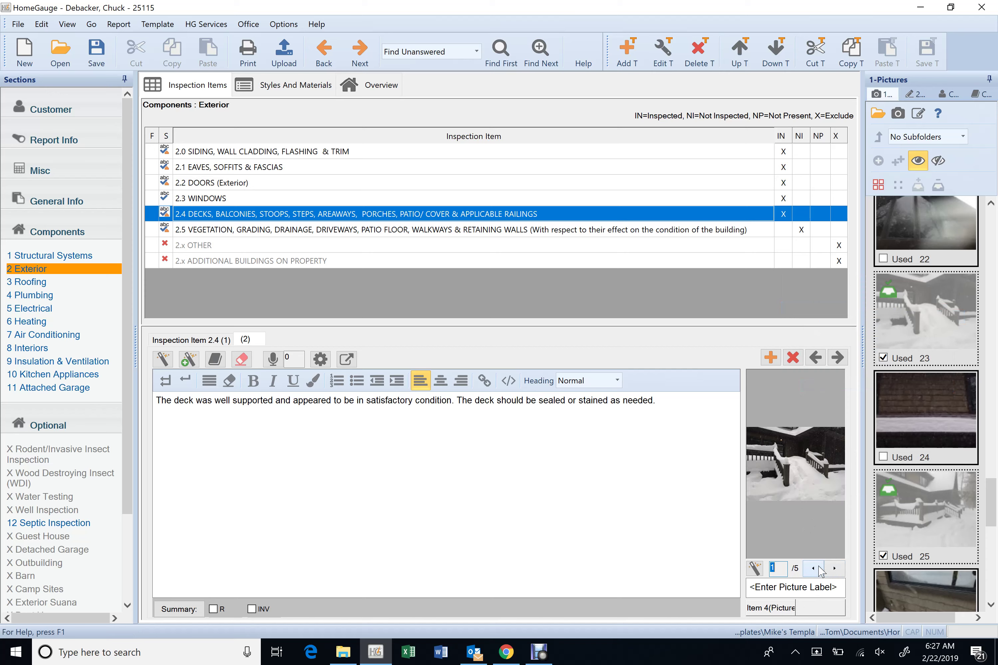
left_click(835, 569)
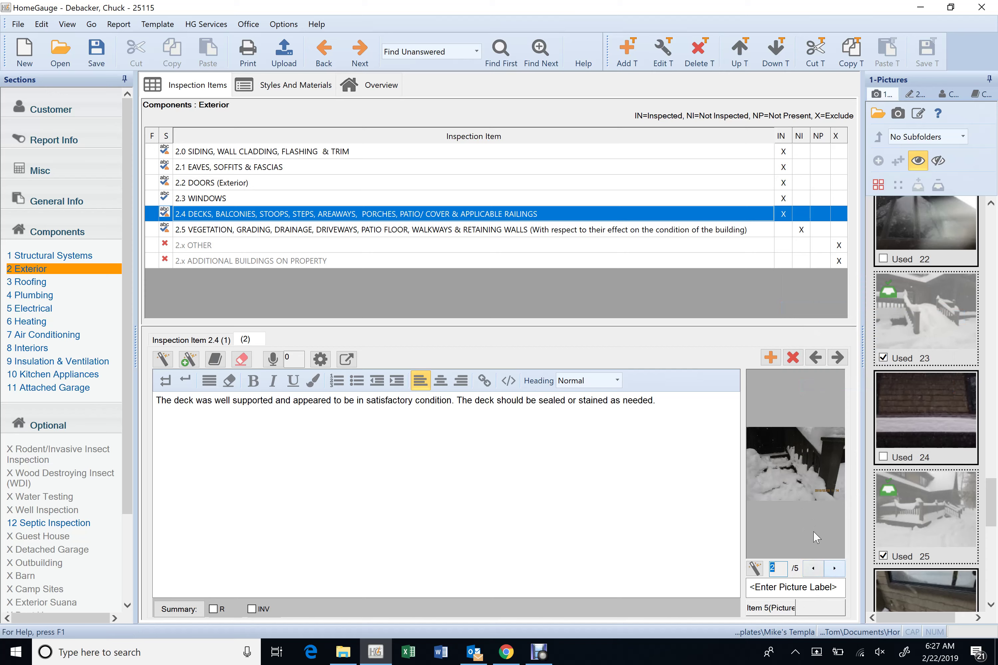
left_click(834, 568)
left_click(834, 568)
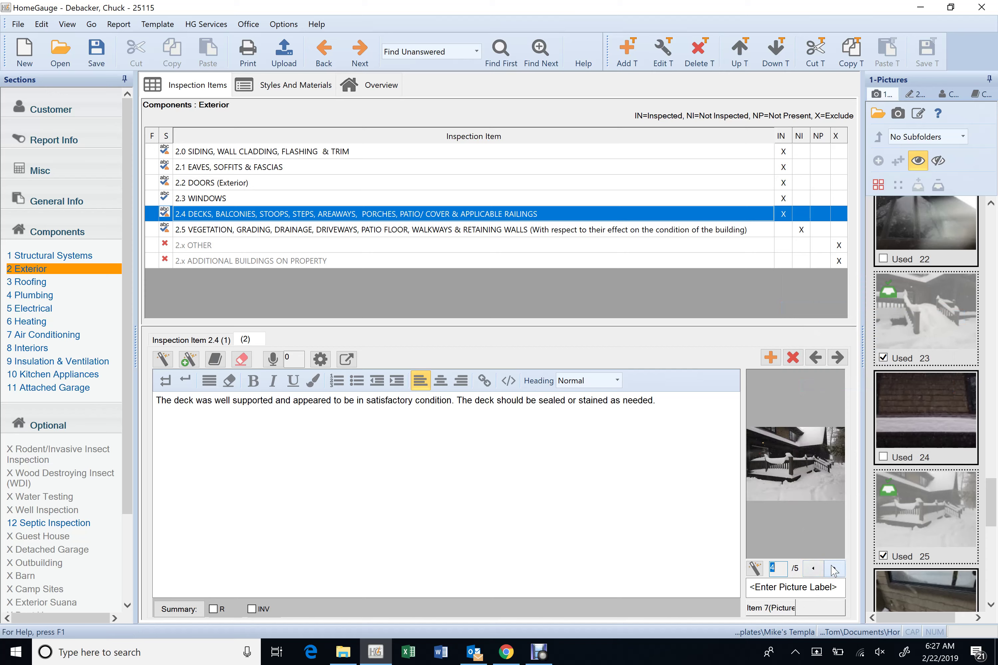
right_click(798, 486)
left_click(841, 345)
Look through the deck comment's pictures to check their order
left_click(834, 568)
left_click(814, 569)
left_click(834, 568)
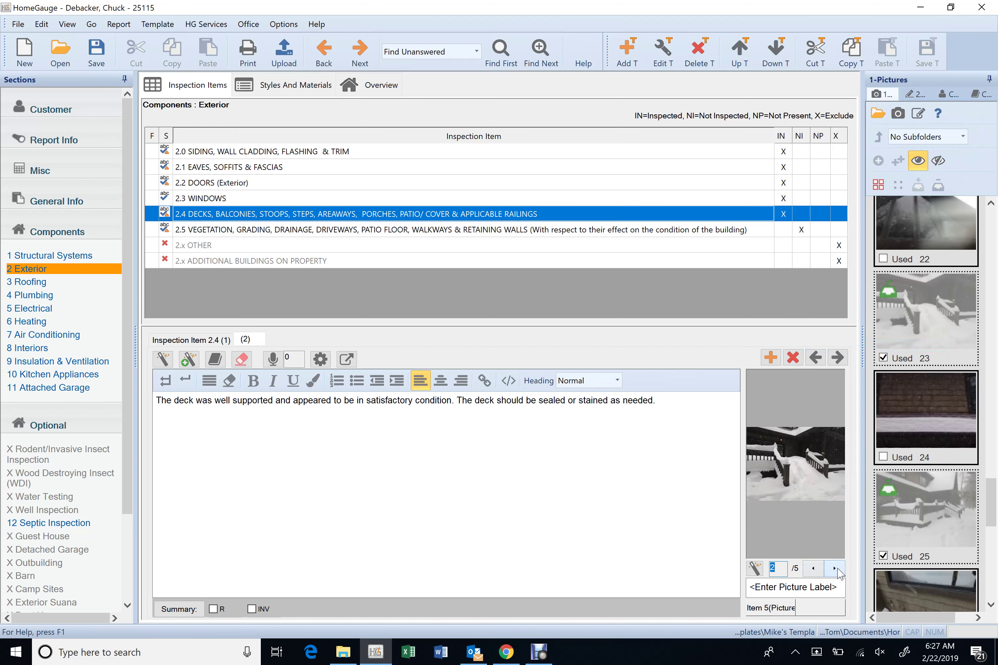
left_click(835, 569)
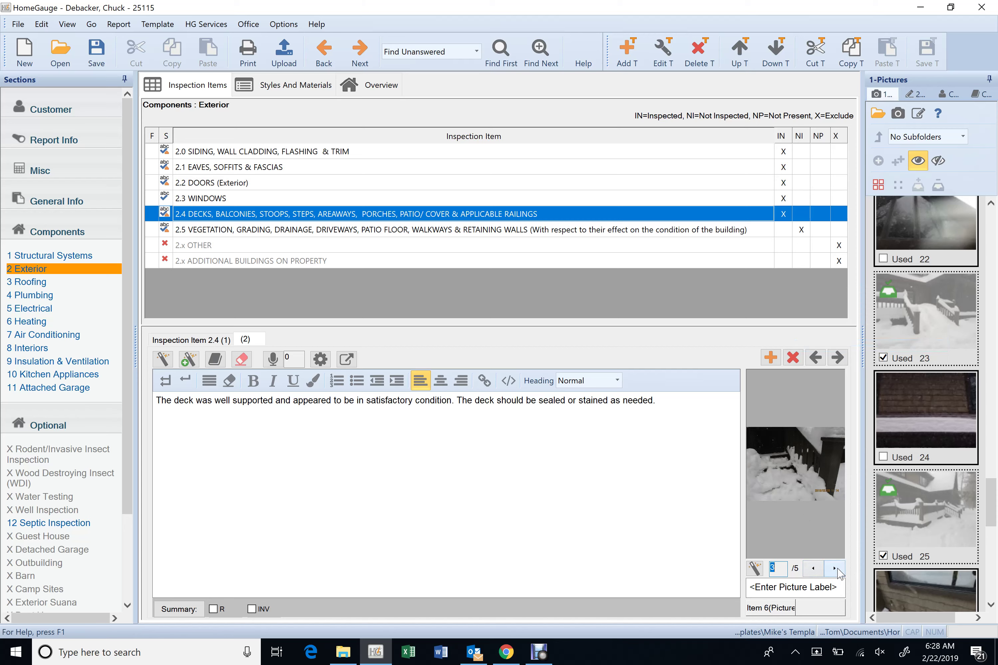
left_click(835, 569)
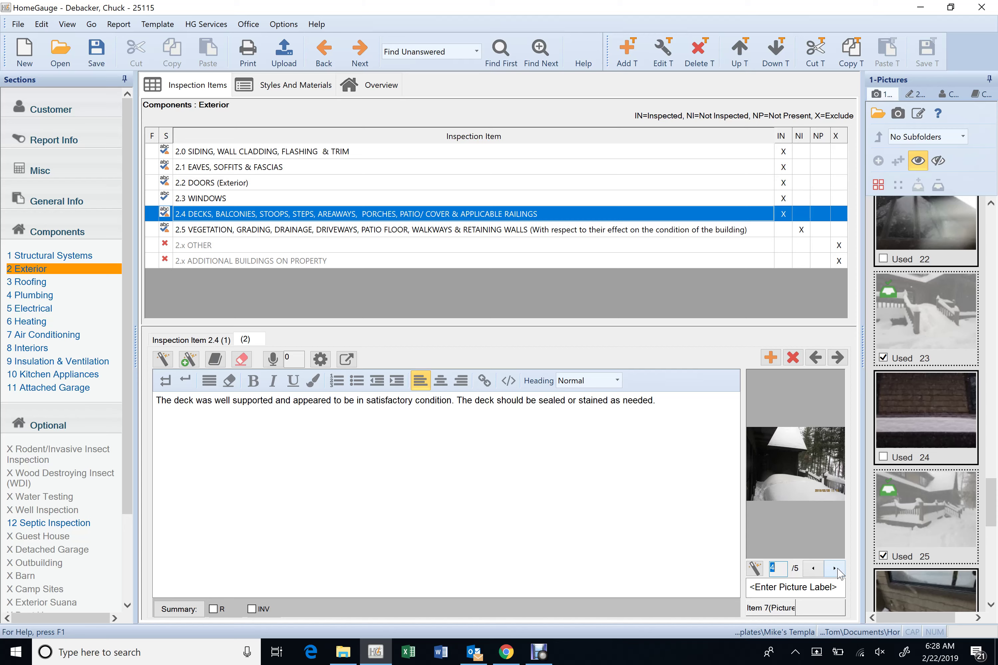
left_click(835, 569)
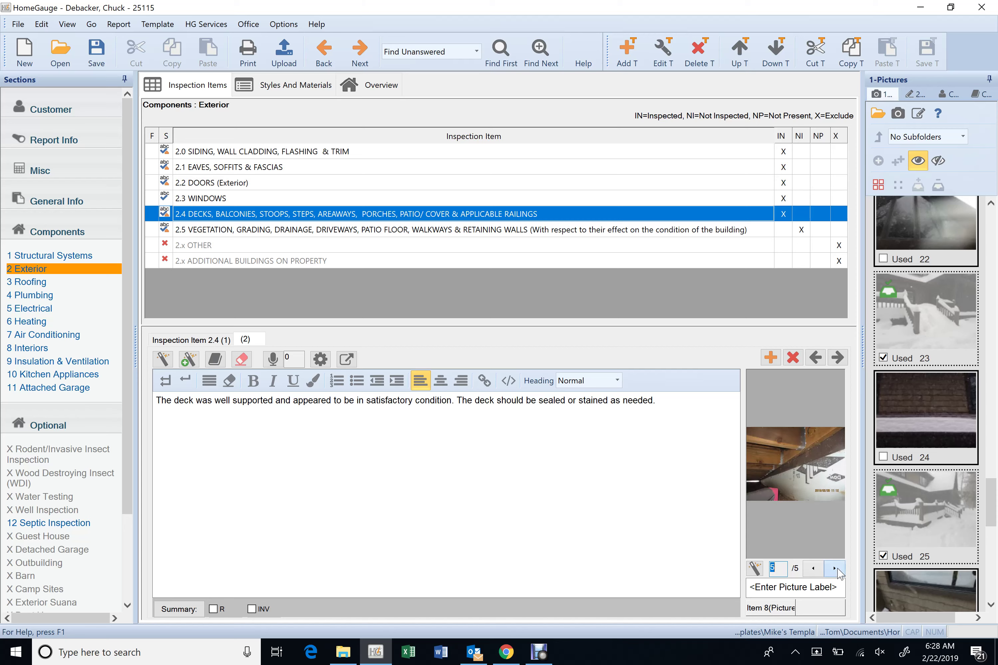
View the fourth deck picture at Large size, then set it to Small and accept it
left_click(814, 569)
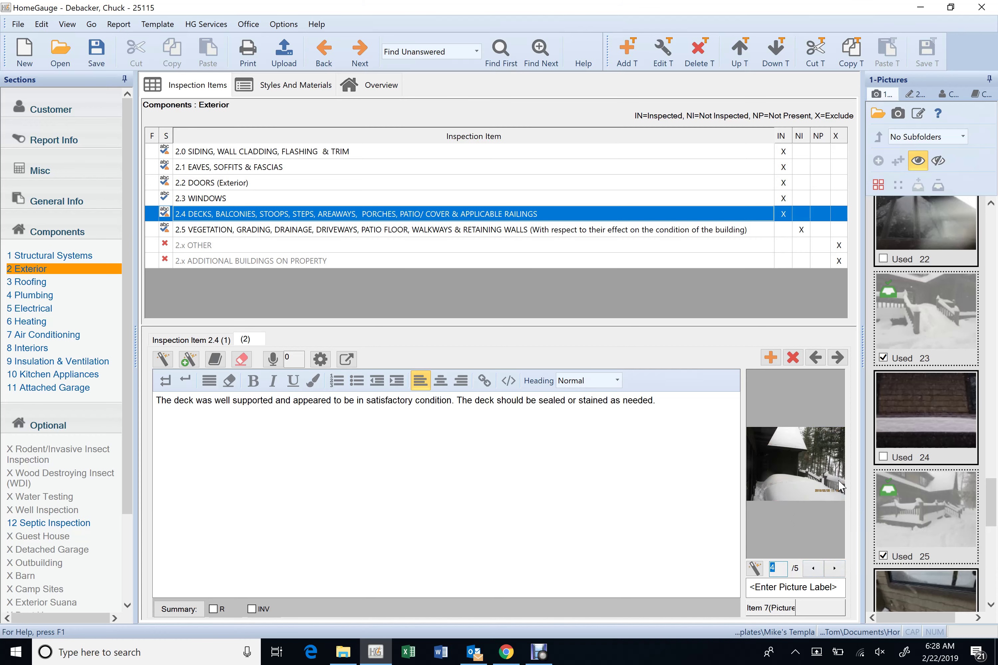
right_click(789, 476)
left_click(828, 288)
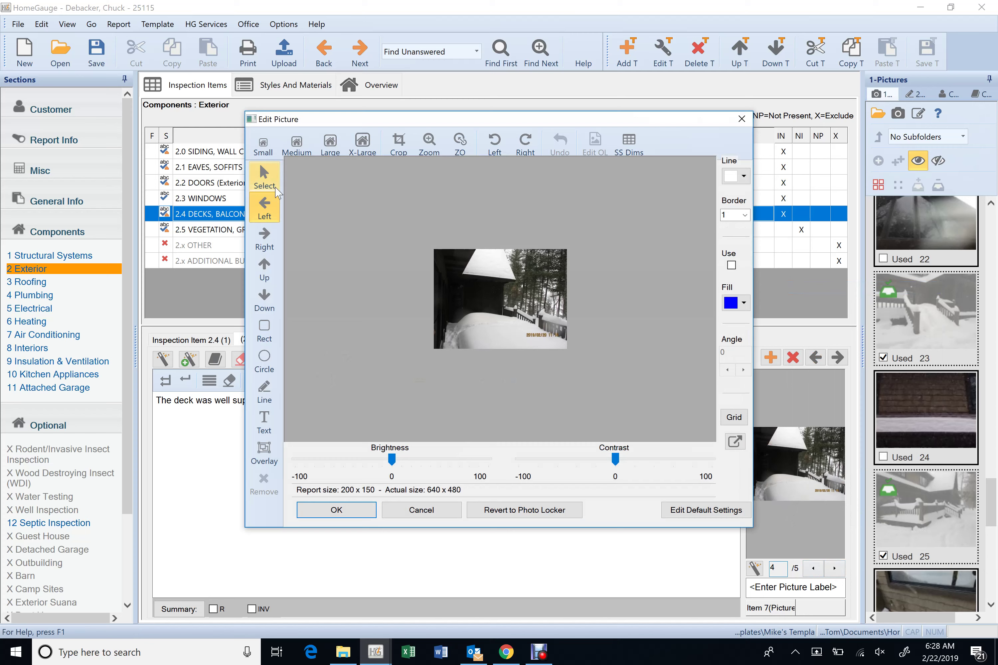
left_click(335, 148)
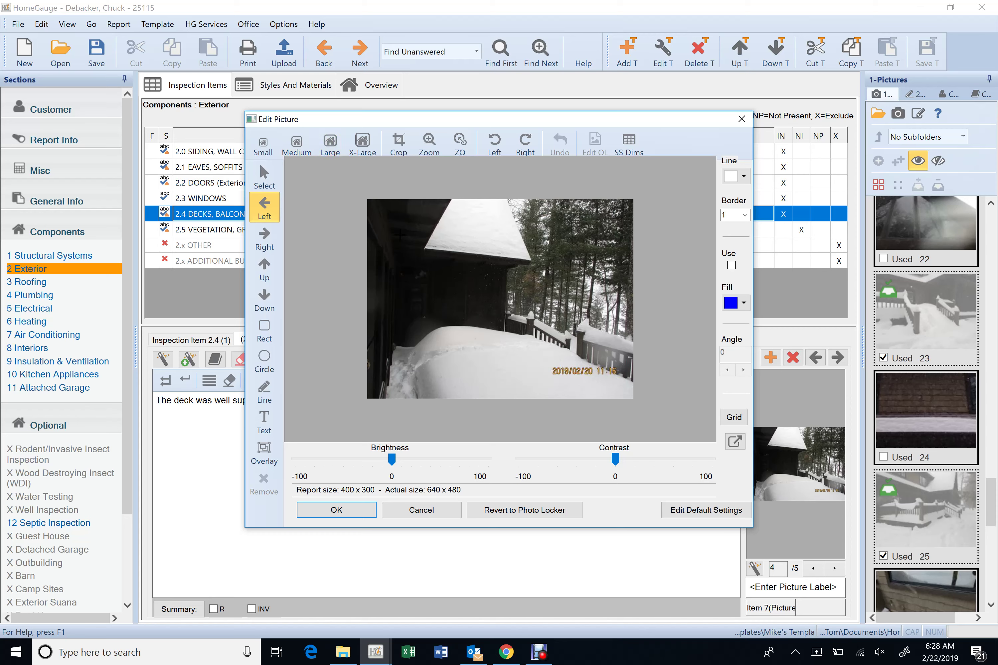
left_click(262, 146)
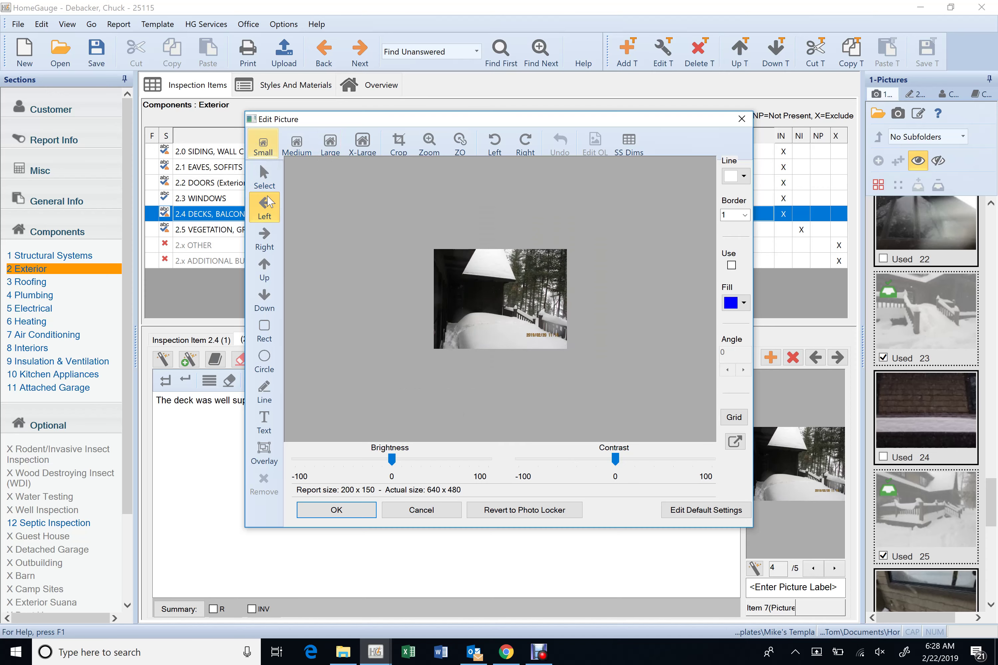
left_click(336, 510)
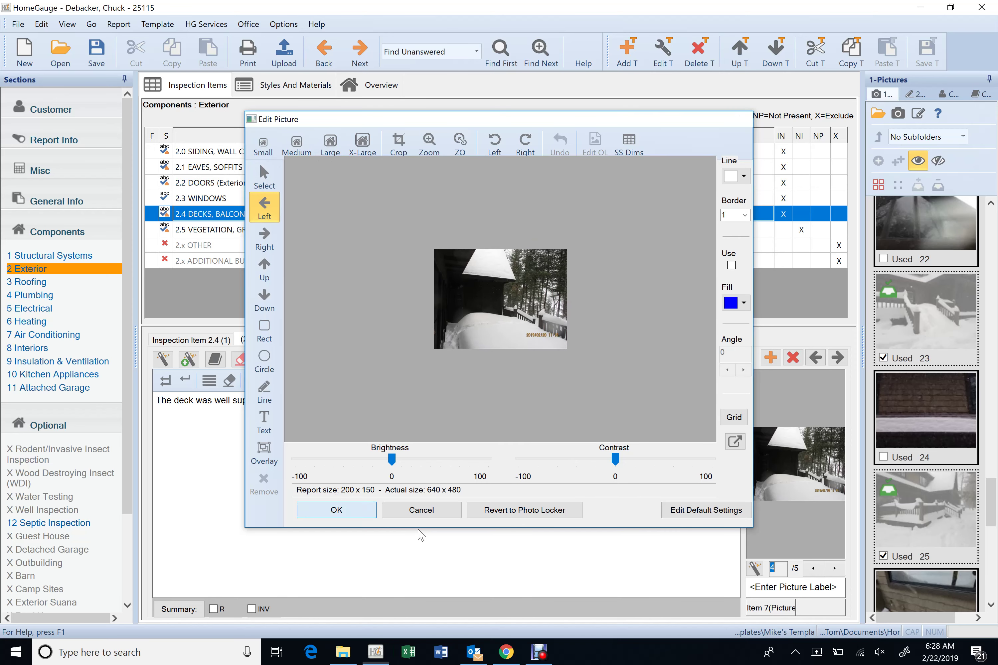
Erase the deck comment of item 2.4 and insert the predefined "snow covered deck" comment as one comment
left_click(834, 572)
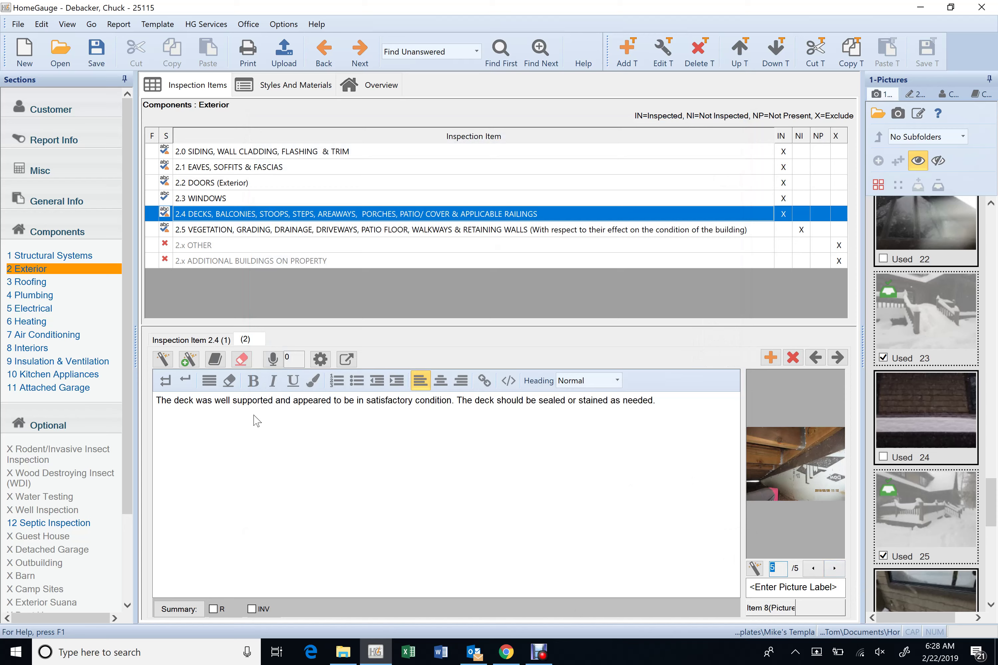
left_click(241, 363)
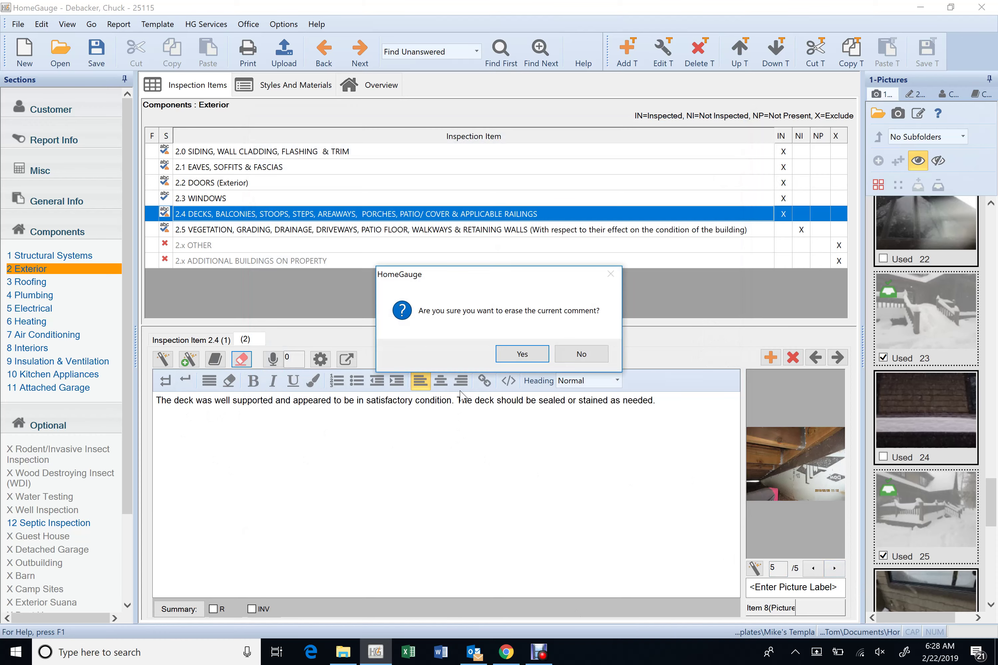
left_click(508, 356)
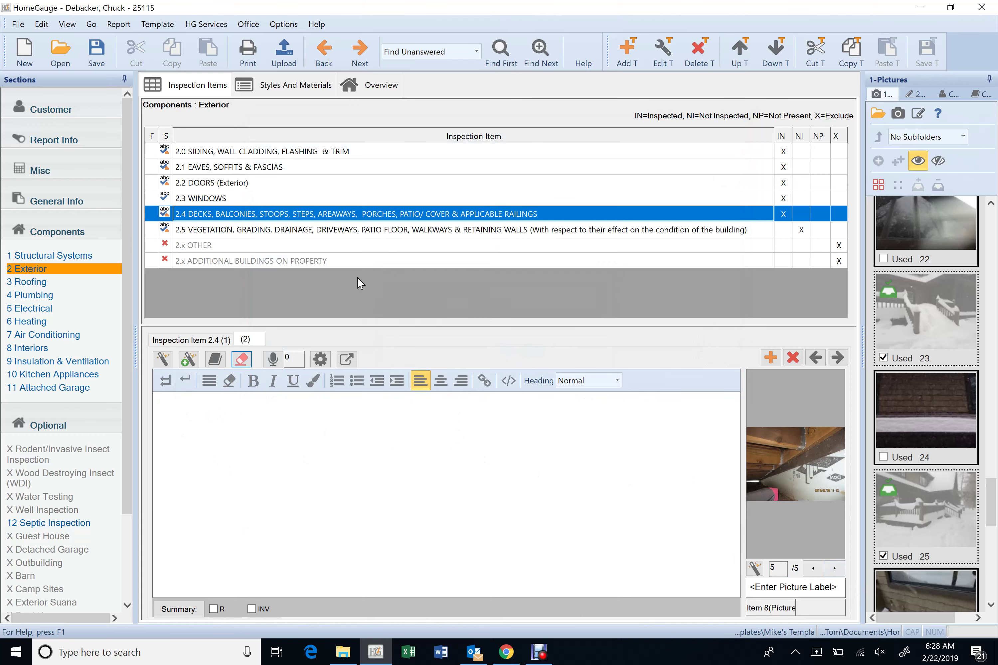
double_click(434, 217)
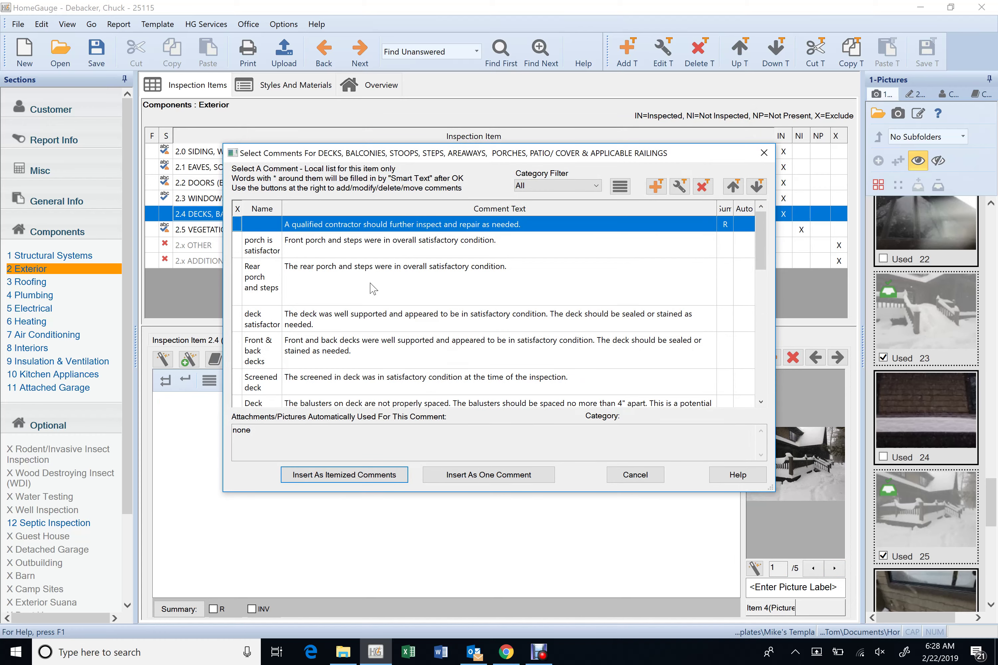
scroll(373, 289, "down", 5)
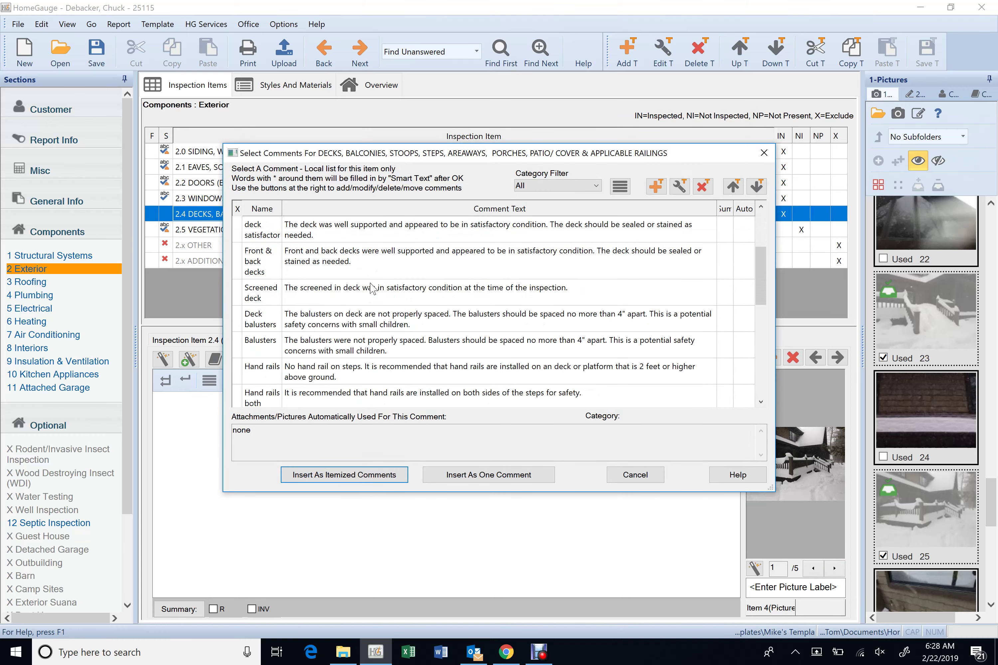
left_click(366, 329)
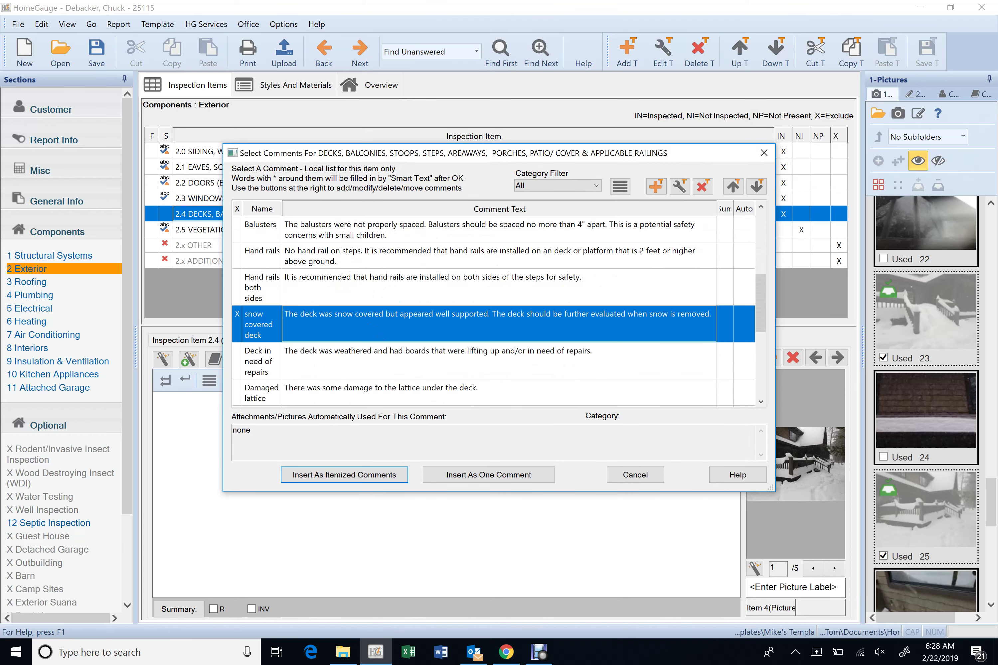
left_click(489, 476)
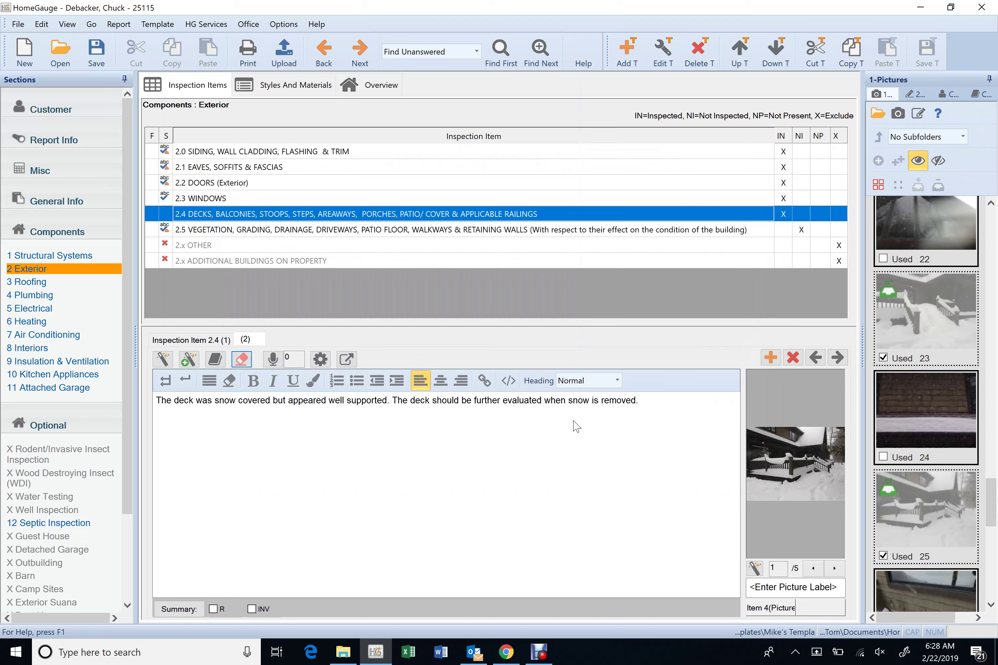
Insert "and steps" after "The deck" in the first sentence of the snow-covered deck comment
left_click(664, 414)
left_click(200, 426)
type("and ste")
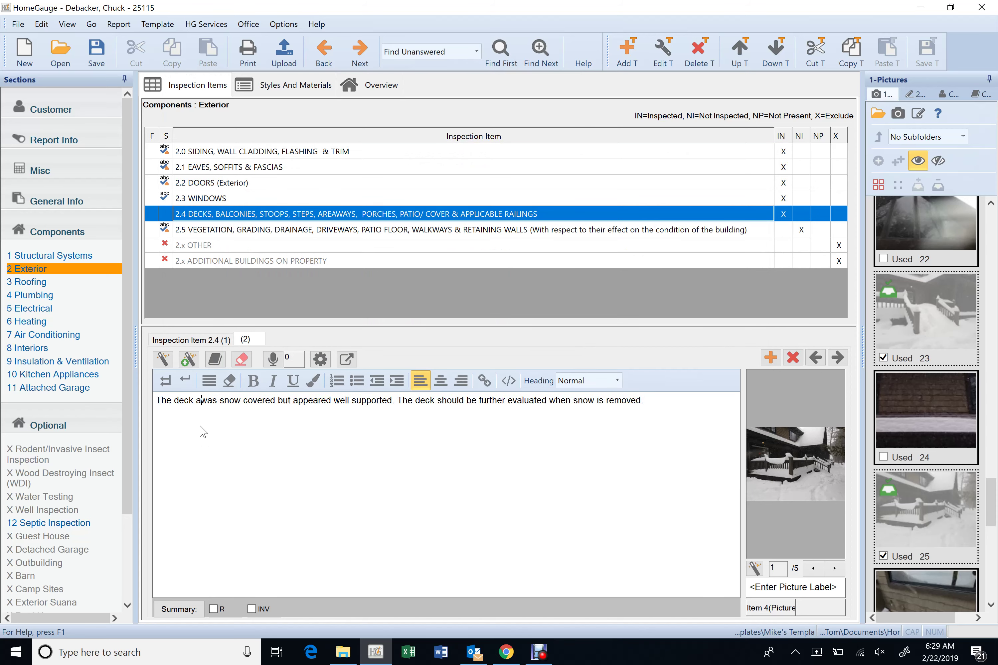
type("ps")
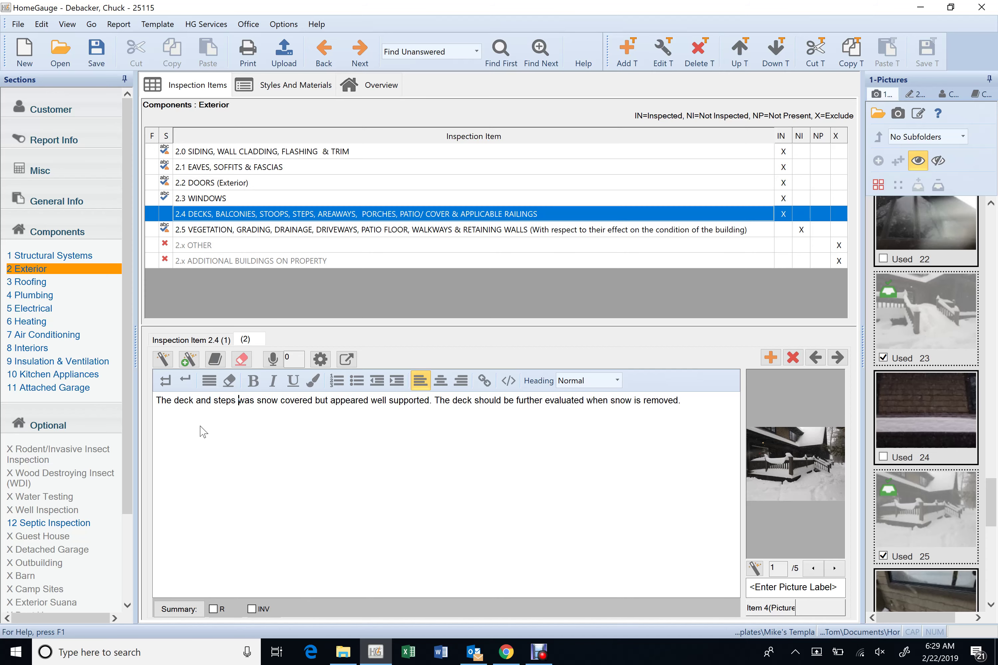
Change "was" to "were" in the snow-covered deck comment, and check the rear porch comment of item 2.4
key("Delete")
key("Delete")
type("were")
key("Delete")
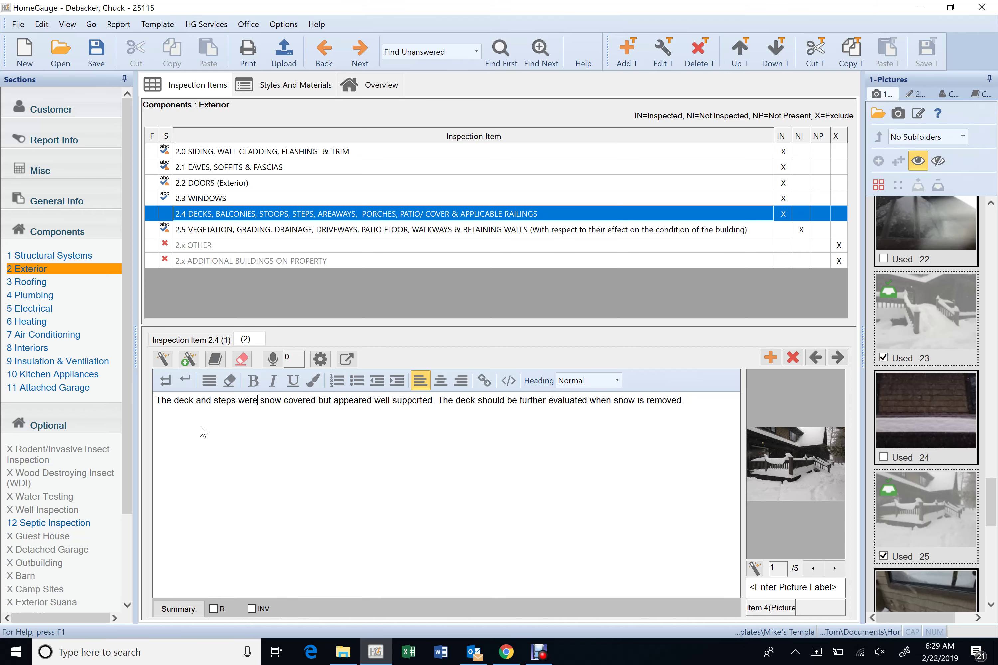
left_click(217, 339)
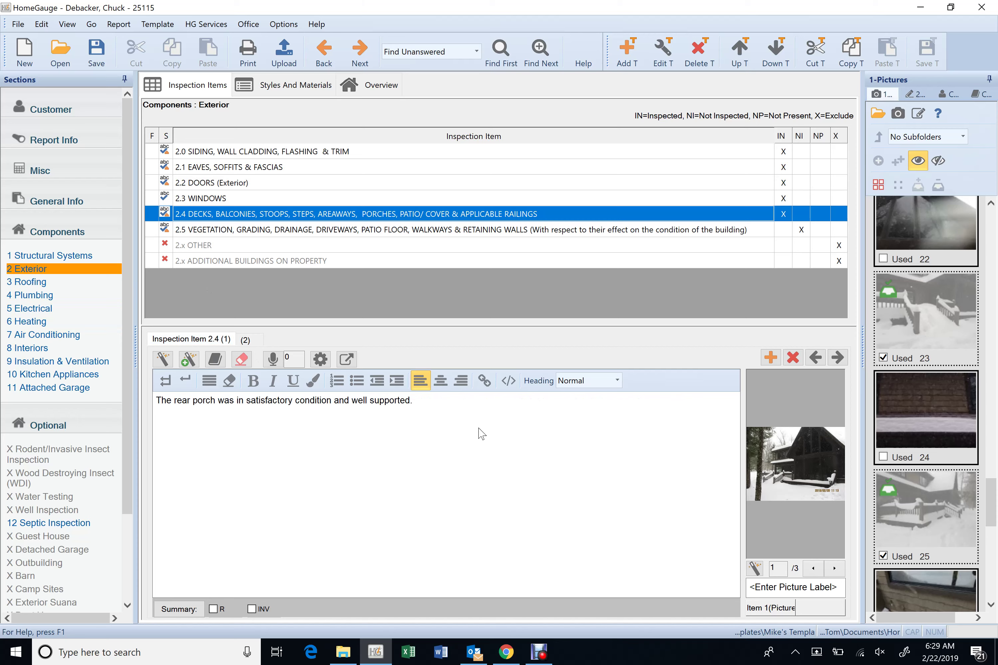
left_click(248, 339)
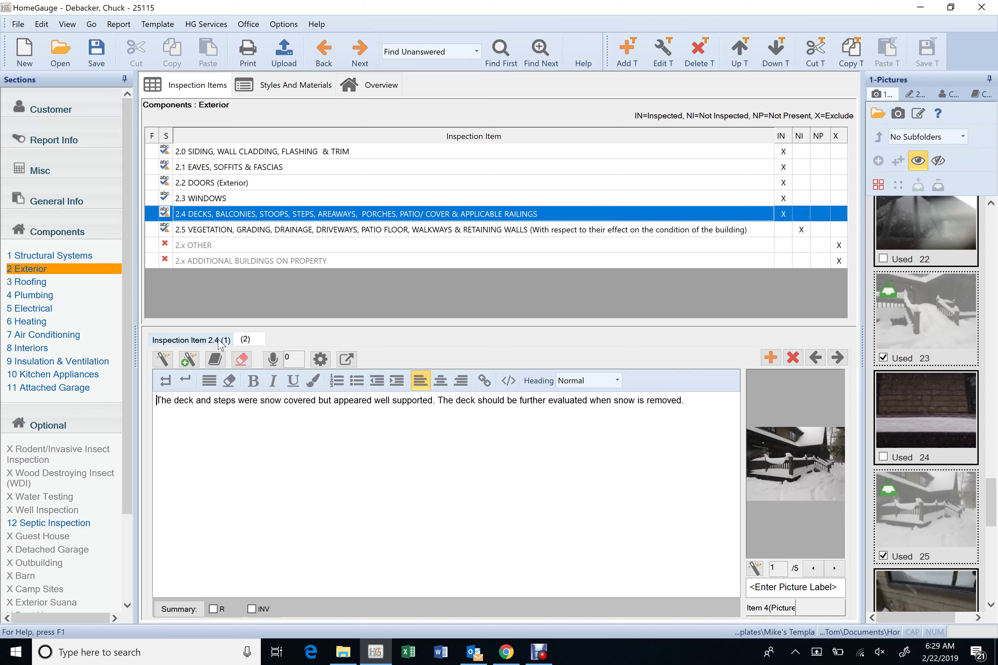
Delete the sentence "Grounds were snow covered." and its blank line from the comment of item 2.5
left_click(310, 232)
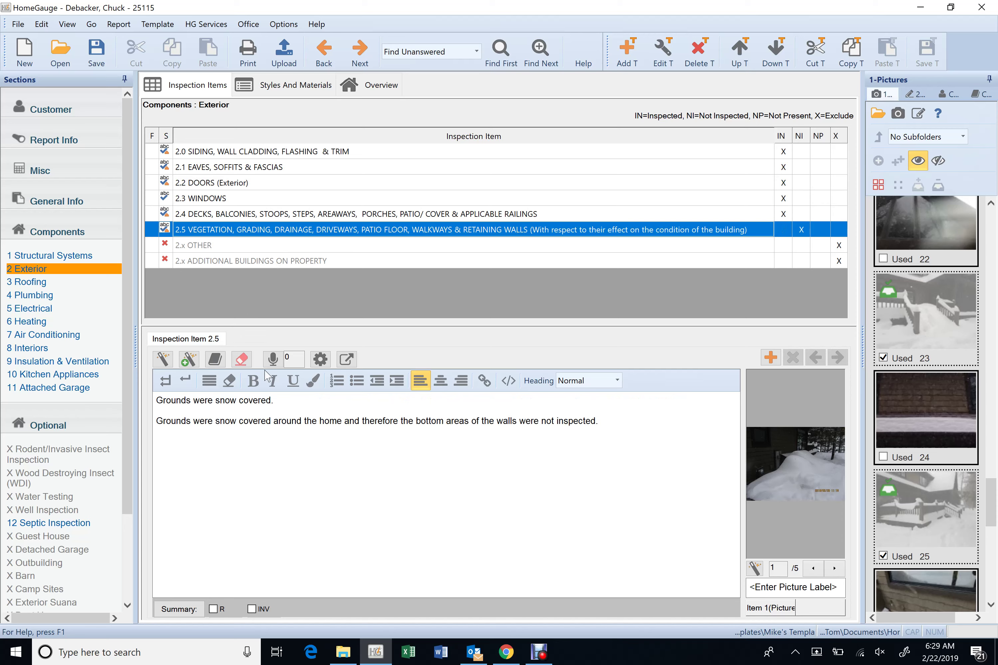
left_click_drag(275, 400, 156, 400)
key("Delete")
key("Delete")
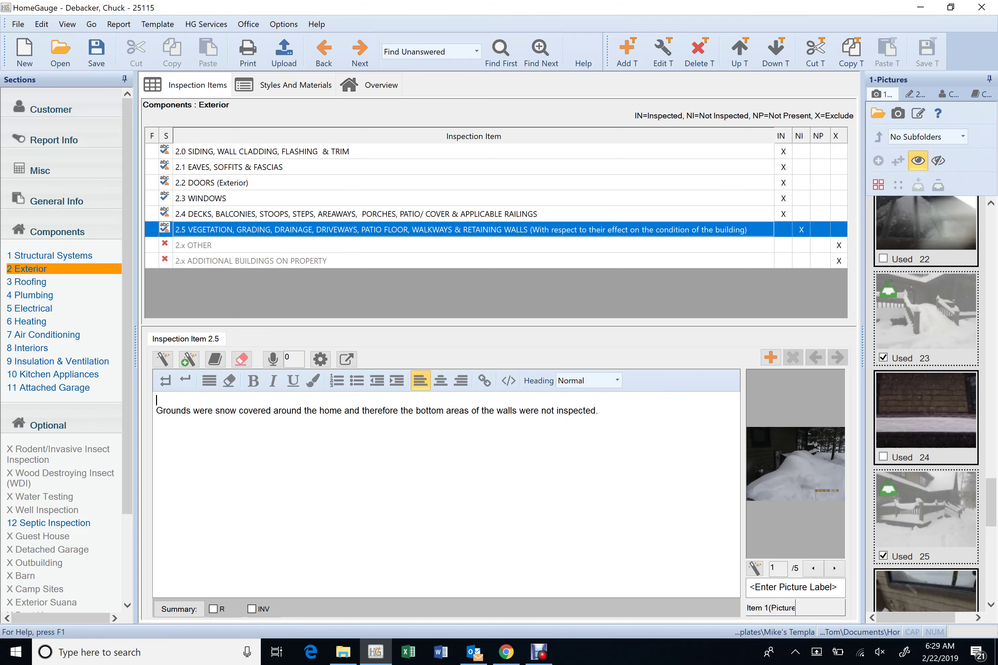
key("Delete")
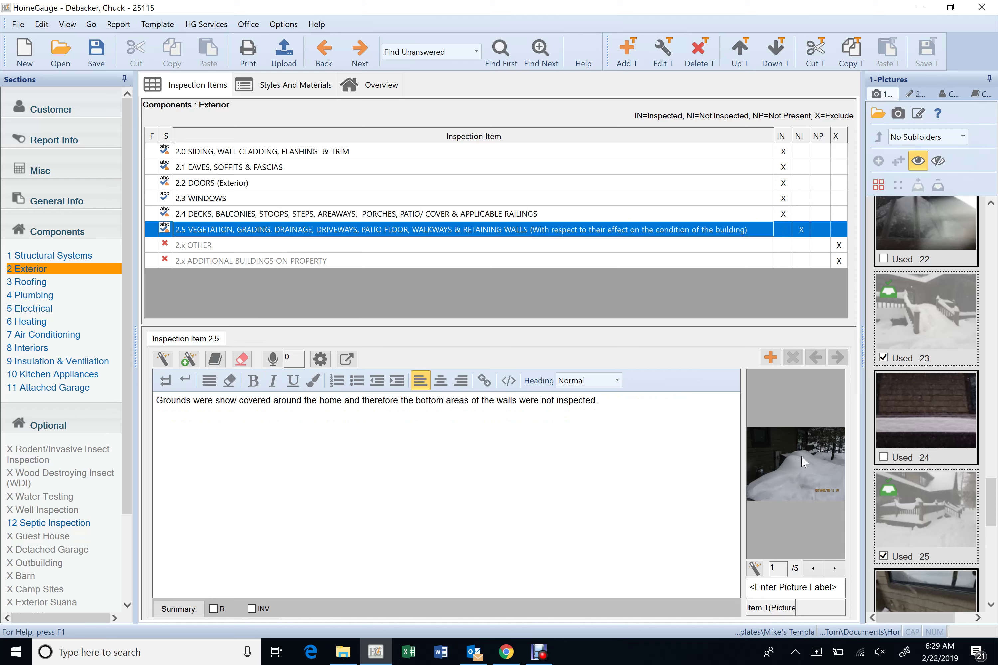
Look through all the pictures attached to the grounds comment of item 2.5 and return to the first
left_click(840, 571)
left_click(840, 571)
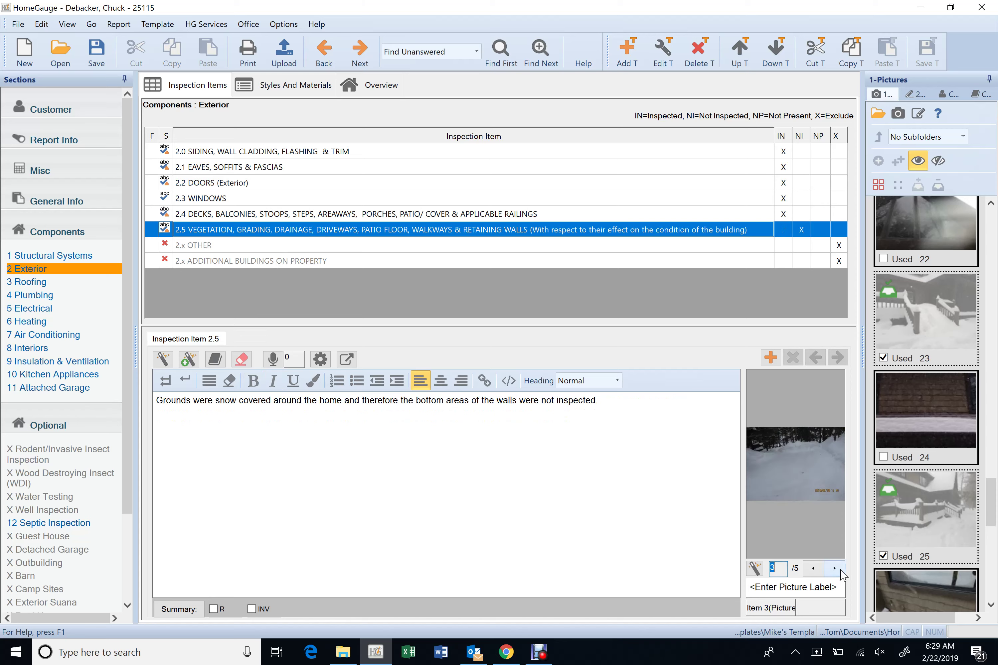
left_click(841, 572)
left_click(841, 572)
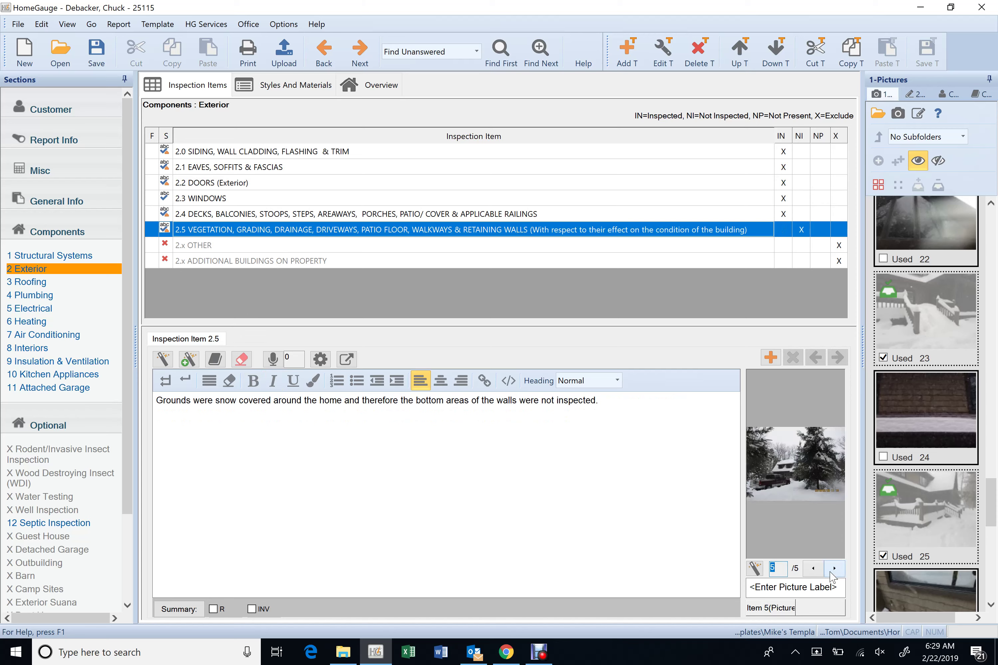
left_click(813, 570)
left_click(813, 568)
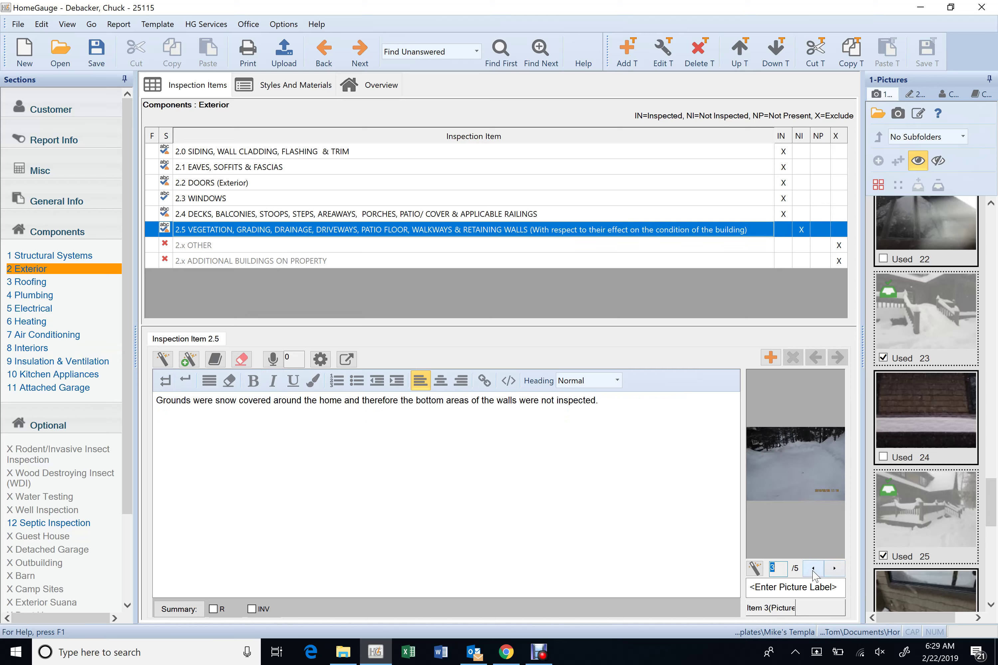
left_click(813, 569)
left_click(813, 568)
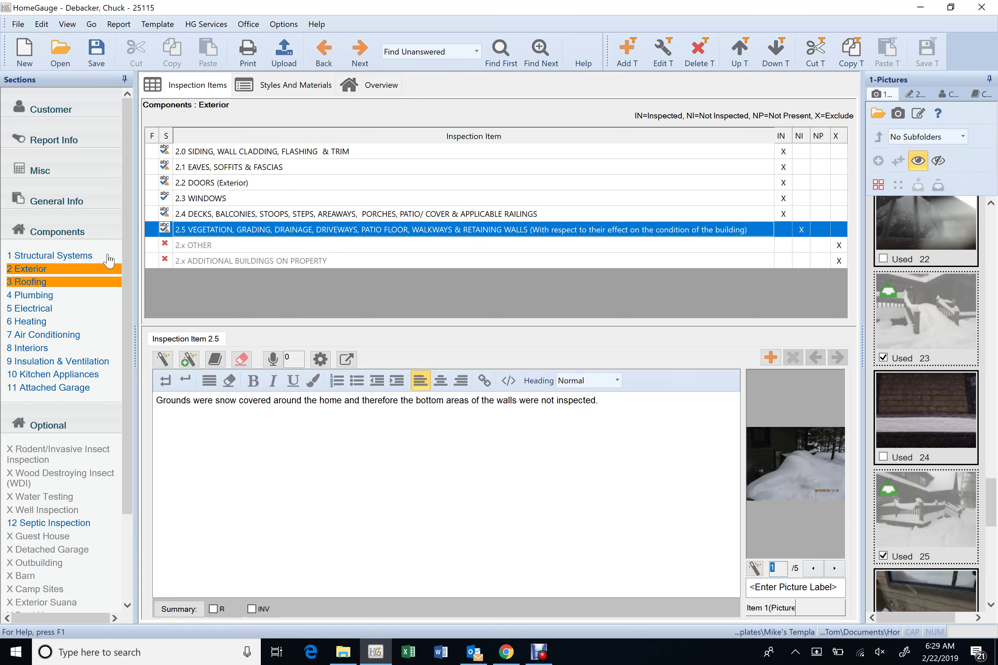
View the Exterior styles and materials, and open the inspection items of the Roofing section
left_click(303, 86)
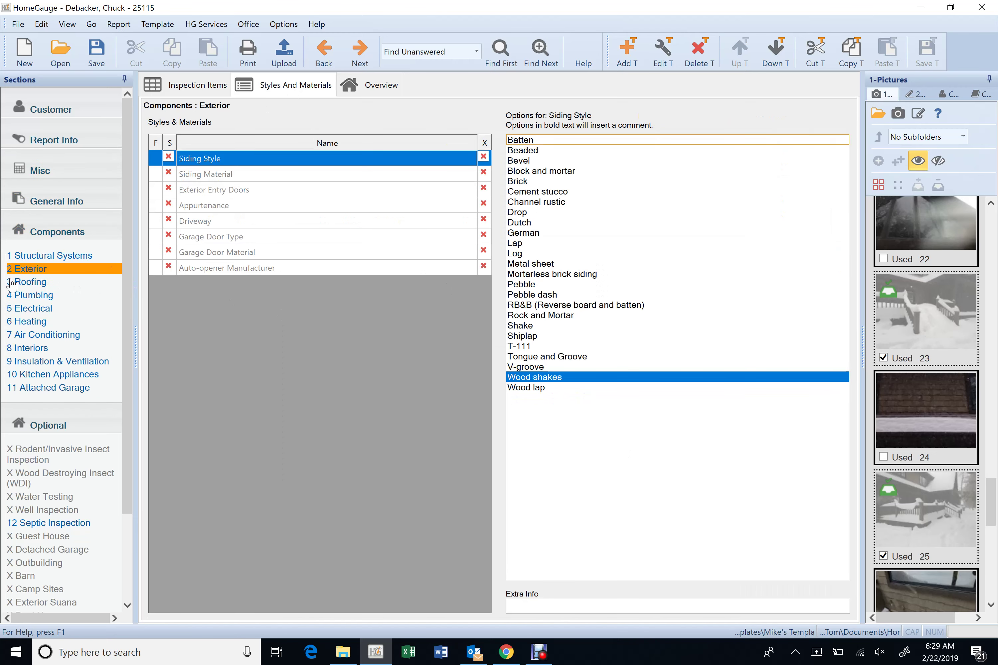
left_click(30, 281)
left_click(207, 88)
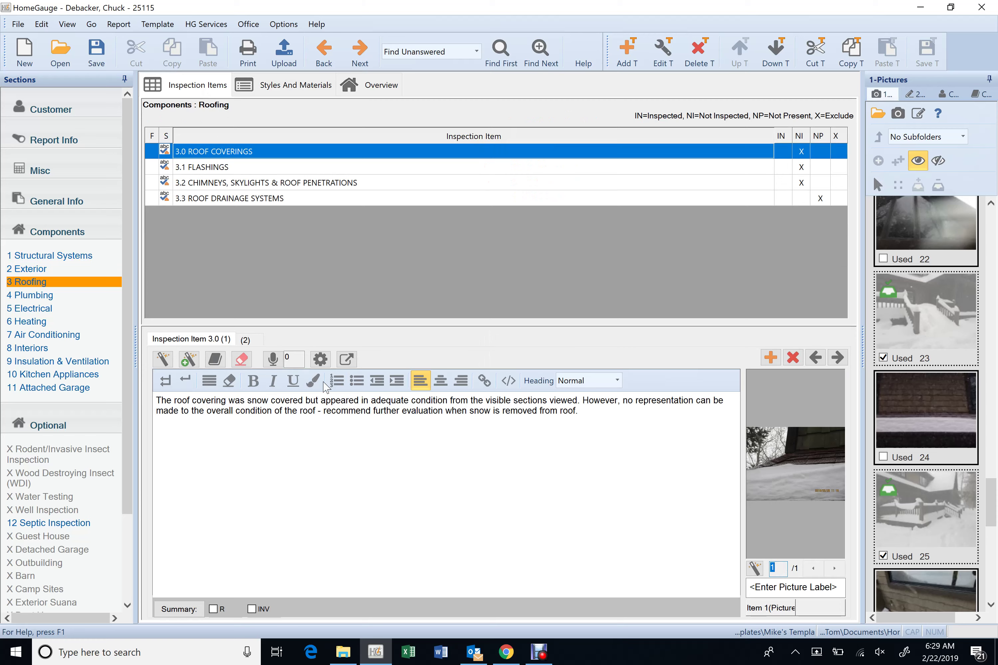
Insert "on lake side of the home above the deck" after "flashing" in the second comment of item 3.0
left_click(245, 340)
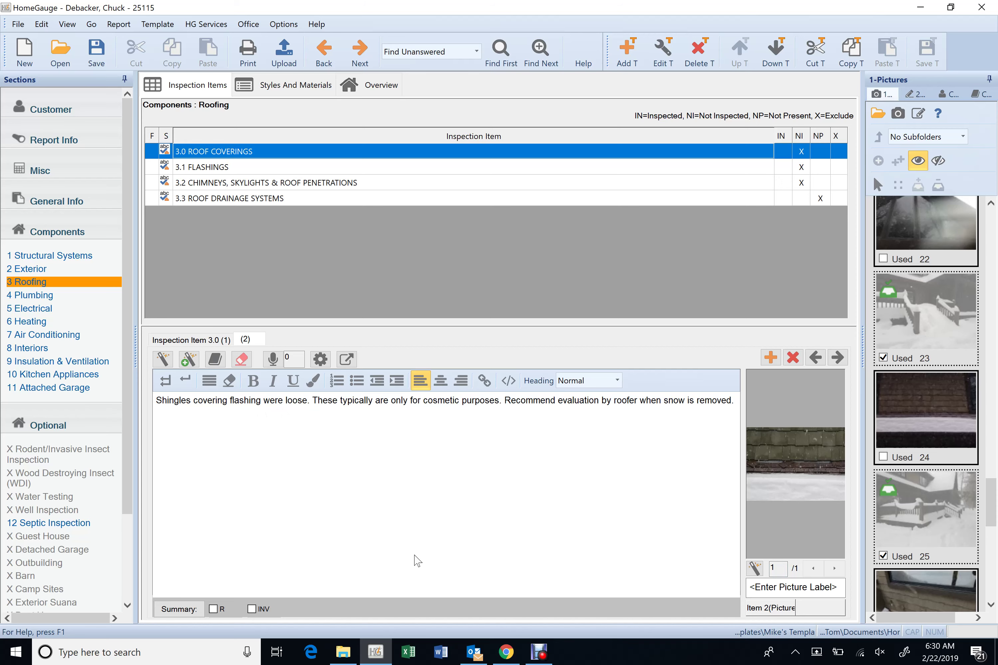
type("on lake ")
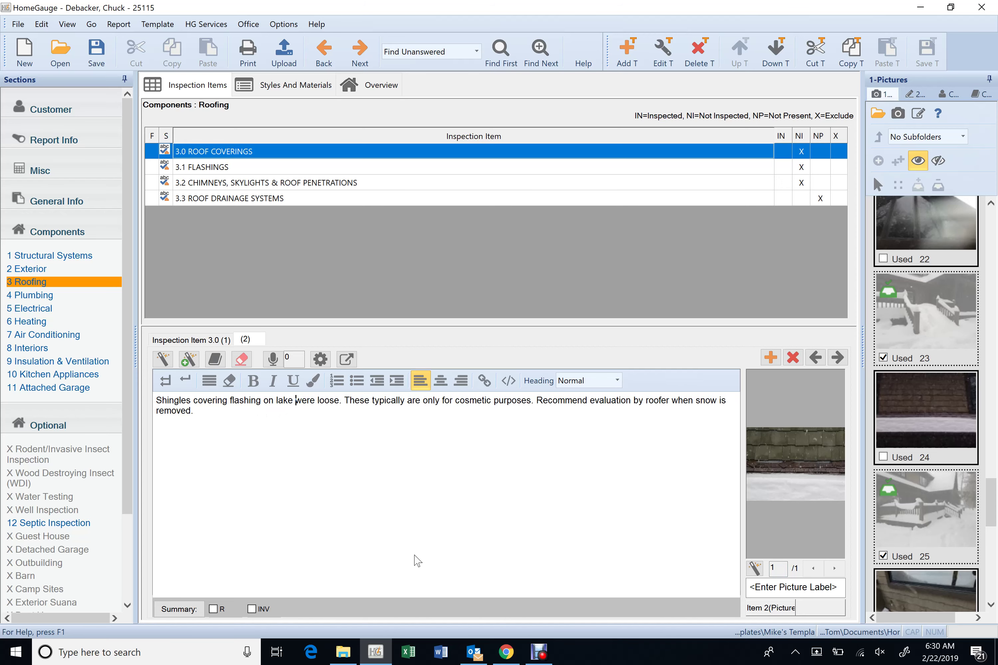
type("sid")
key("Delete")
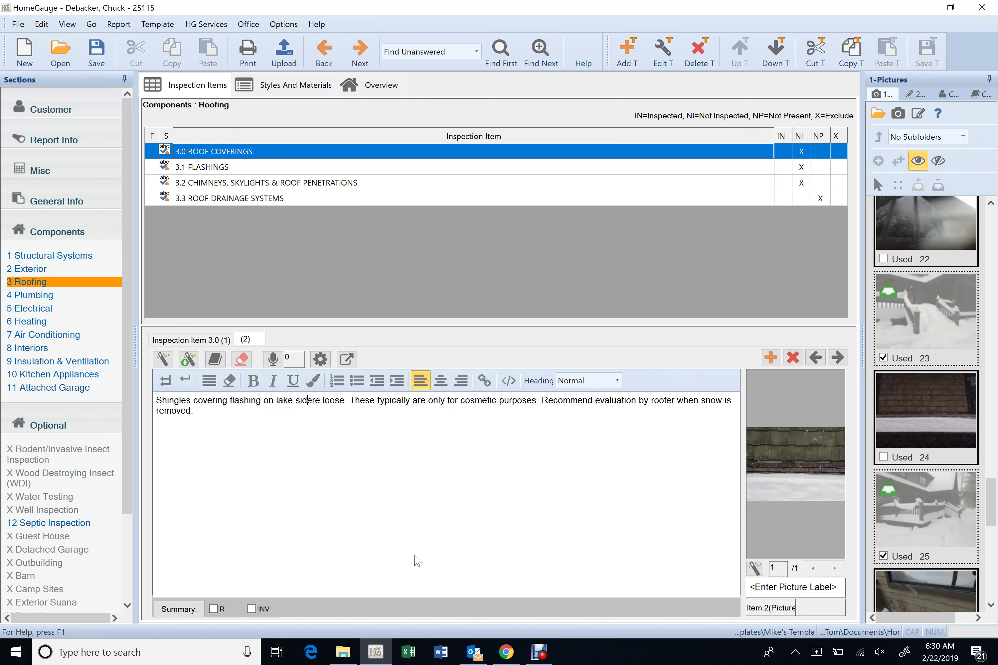
type("e of the home ")
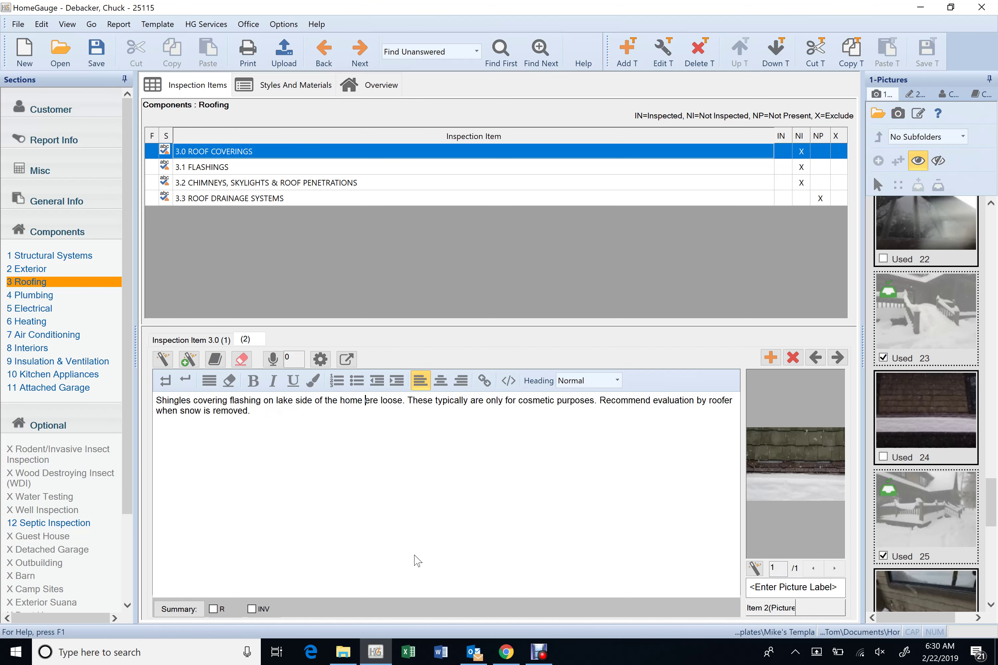
type("above the d")
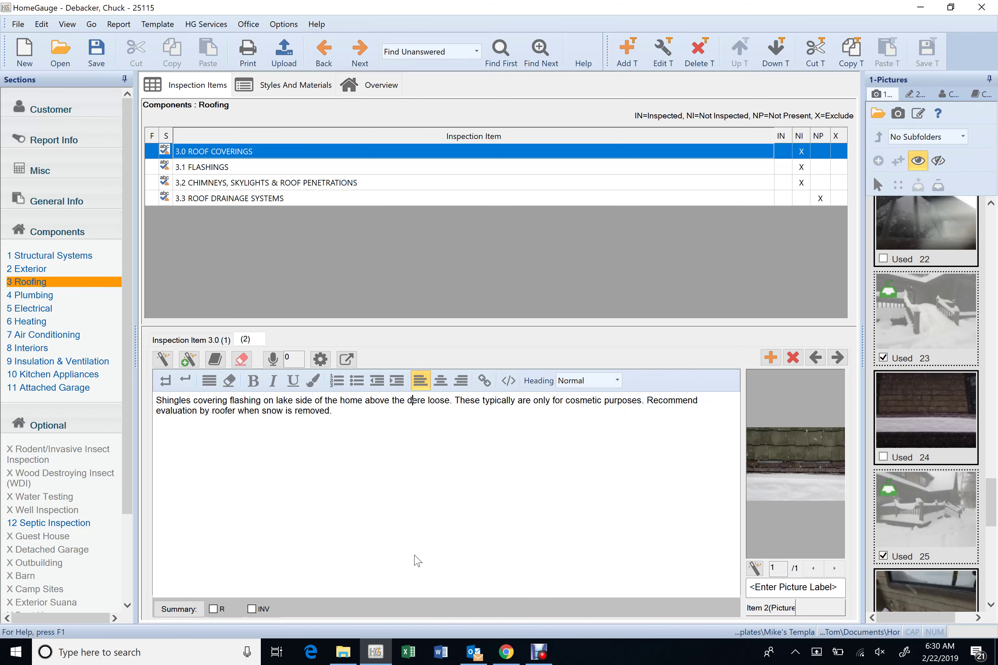
type("eck w")
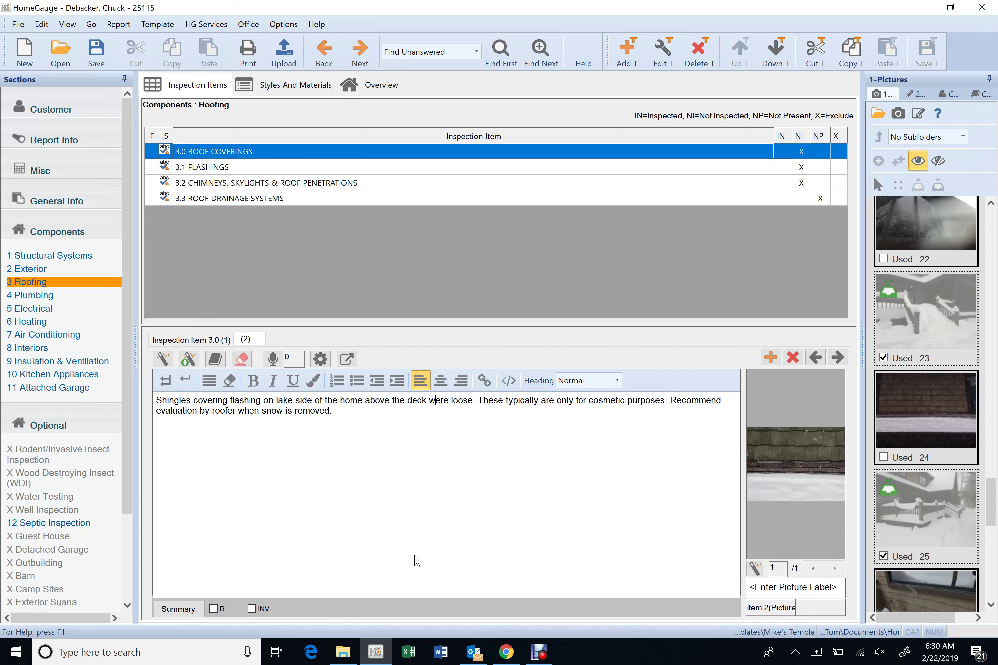
Insert "at the wall" after "flashing" in the loose shingles comment
key("Right")
key("Right")
key("Right")
key("Right")
key("Right")
key("Right")
key("Right")
type("he wall")
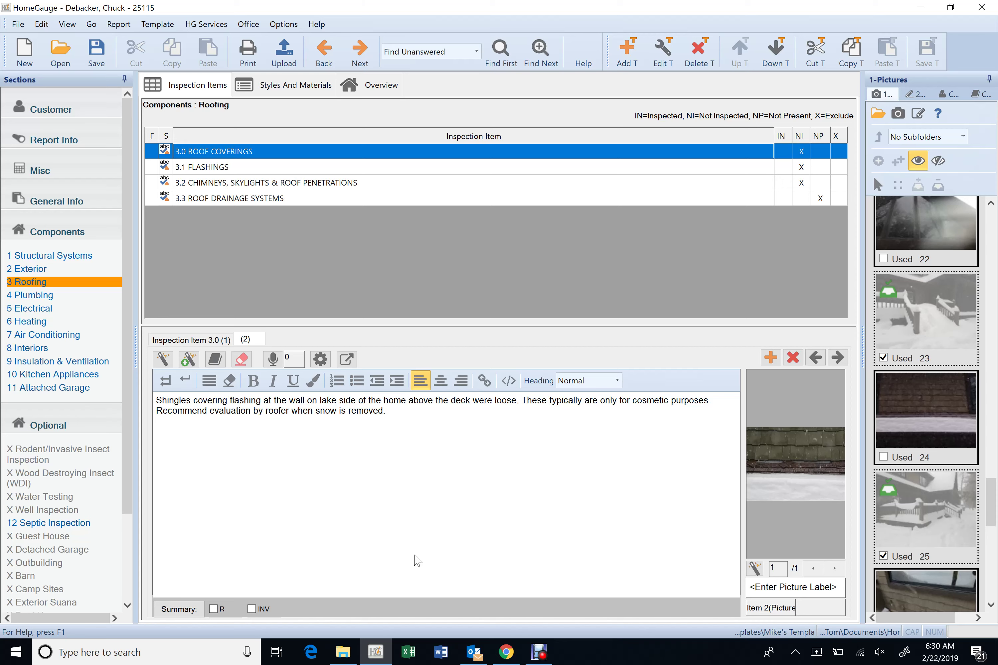
Change "were loose" to "was loose" in the first sentence of the shingles comment
key("Right")
key("Right")
key("Right")
key("Right")
key("Right")
key("Right")
key("Right")
key("Right")
key("Right")
key("Right")
key("Right")
key("Right")
key("Right")
key("Right")
key("Right")
key("Right")
key("BackSpace")
key("BackSpace")
key("BackSpace")
type("as")
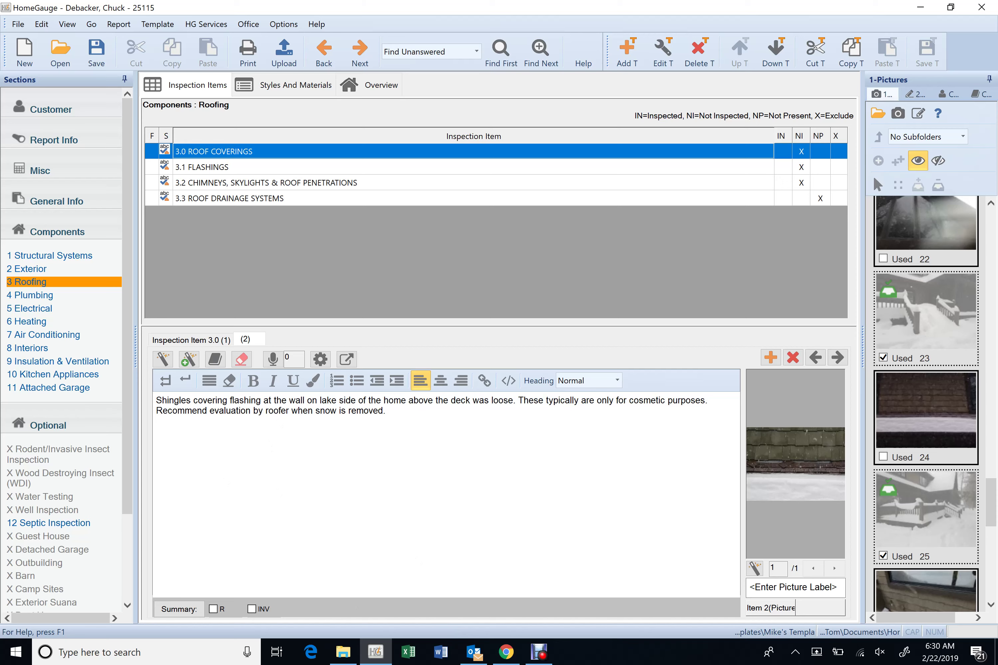
Insert commas after "wall" and "home" in the first sentence of the shingles comment
type(",")
key("Right")
key("Right")
key("Right")
key("Right")
key("Right")
key("Right")
key("Right")
key("Right")
key("Right")
key("Right")
key("Right")
key("Right")
key("Right")
key("Right")
key("Right")
key("Right")
key("Right")
key("Right")
key("Right")
key("Right")
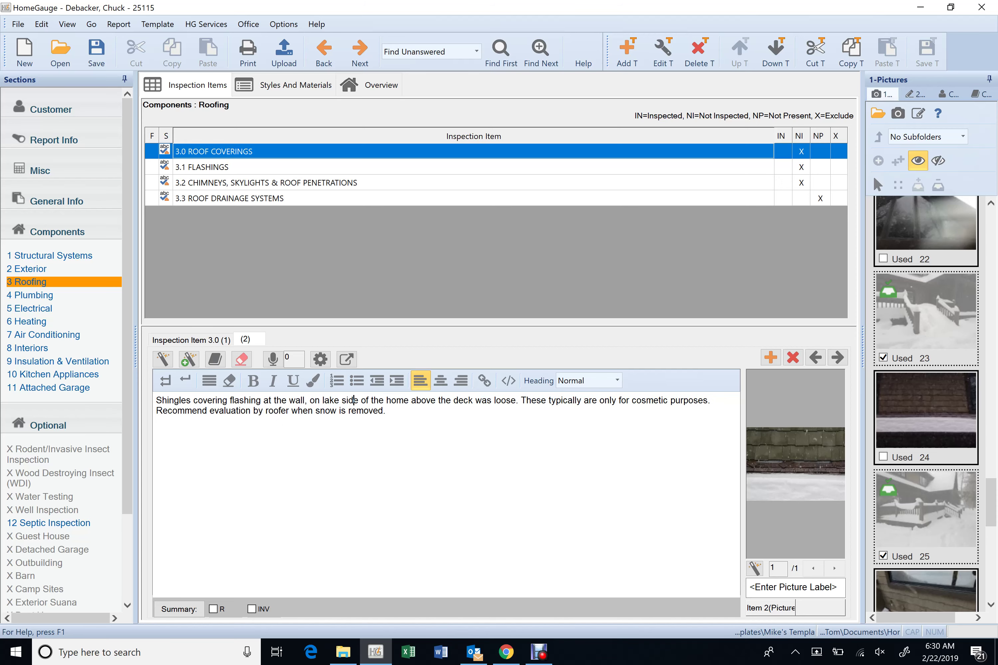
key("Right")
type(",")
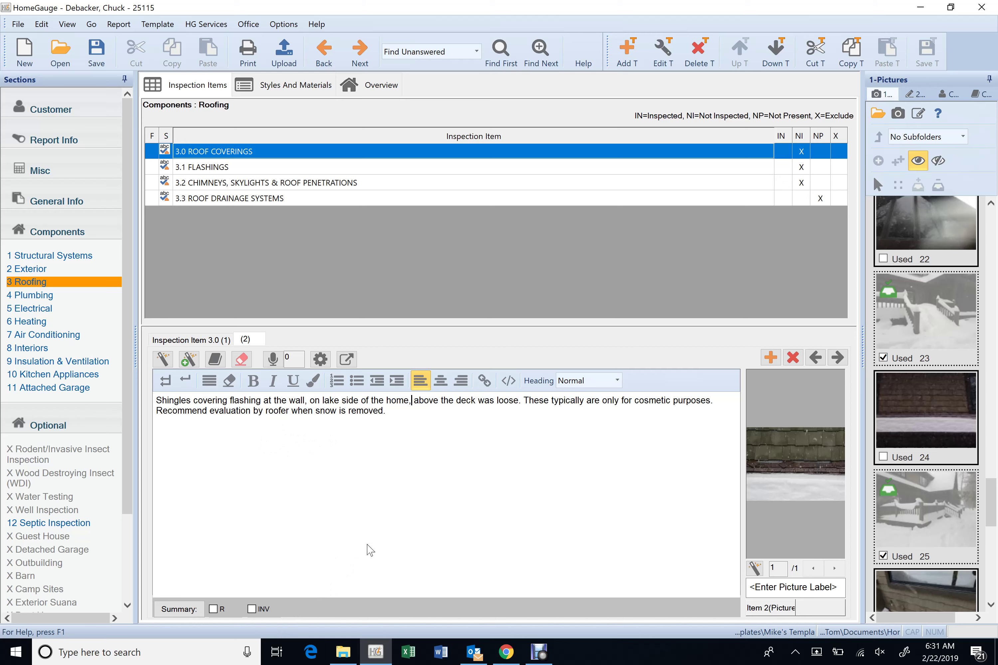
Open the loose shingles picture for editing, view it at X-Large size and set it to Small
right_click(797, 481)
left_click(817, 279)
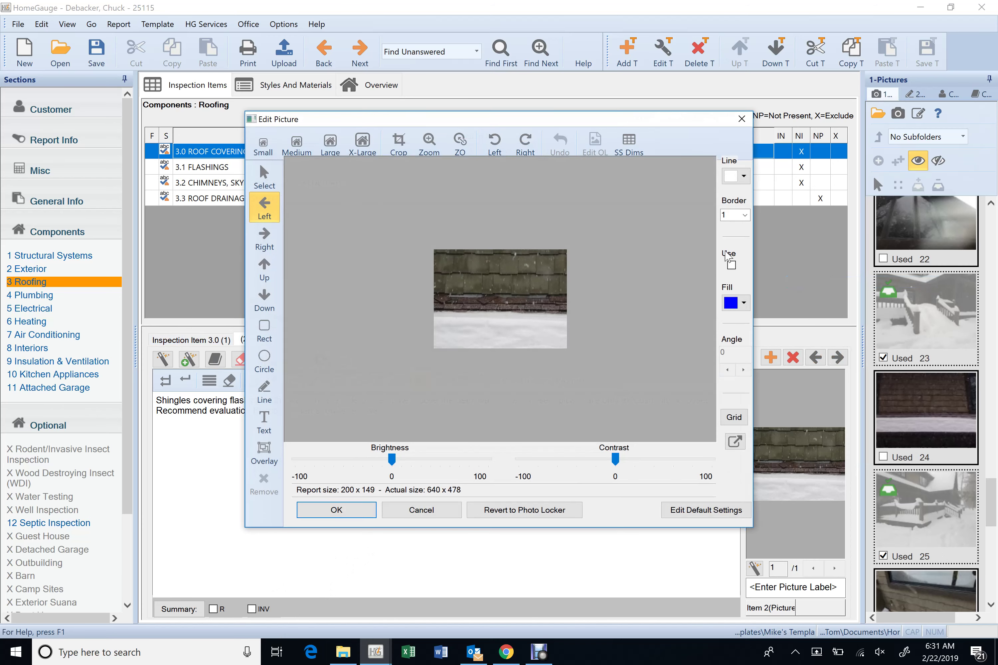
left_click(361, 146)
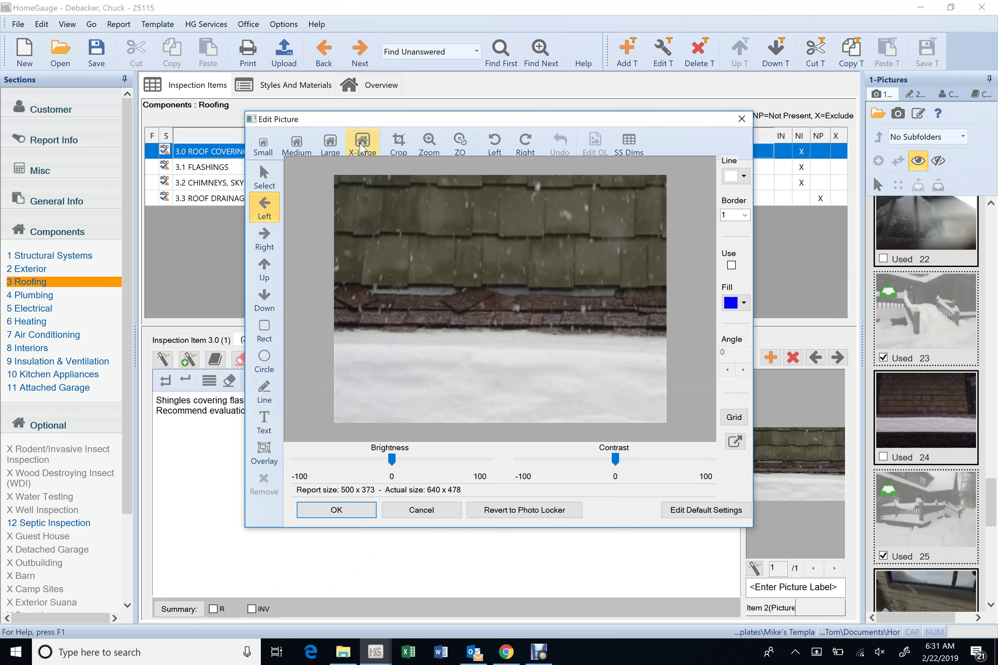
left_click(262, 144)
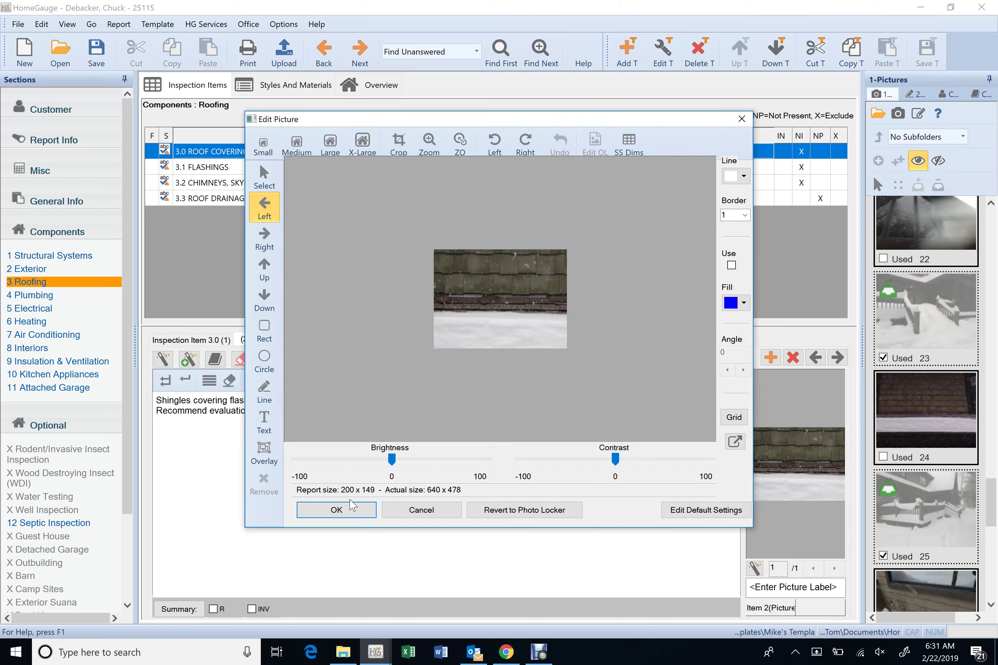
Add three down arrows in a row pointing at the loose shingles and accept the edited picture
left_click(272, 298)
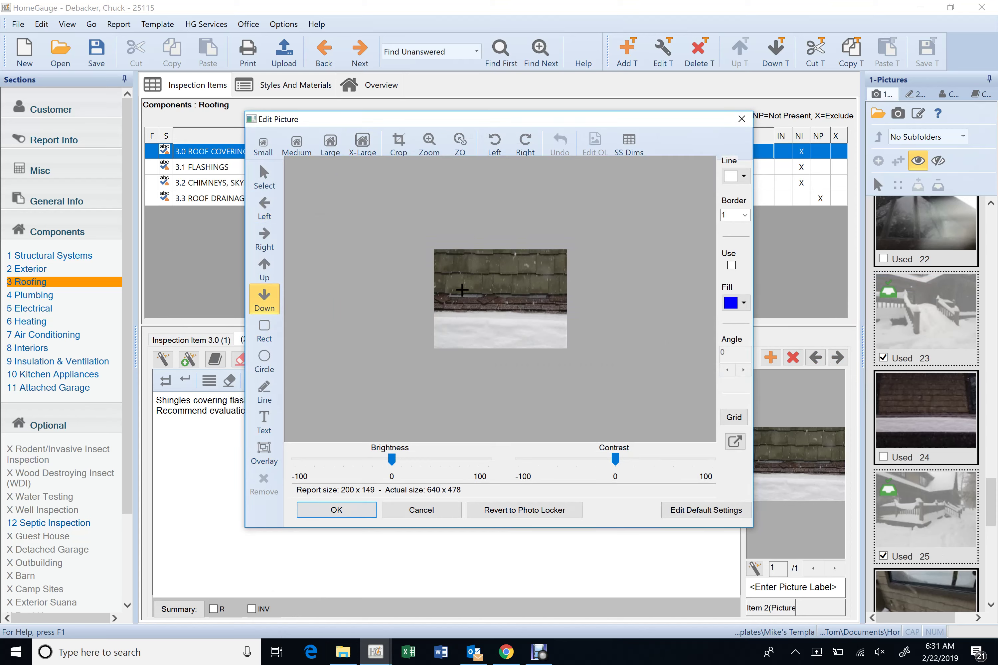
left_click(461, 291)
left_click(500, 291)
left_click(530, 290)
left_click(336, 510)
Mark picture 24 in the picture list as used
scroll(929, 425, "down", 3)
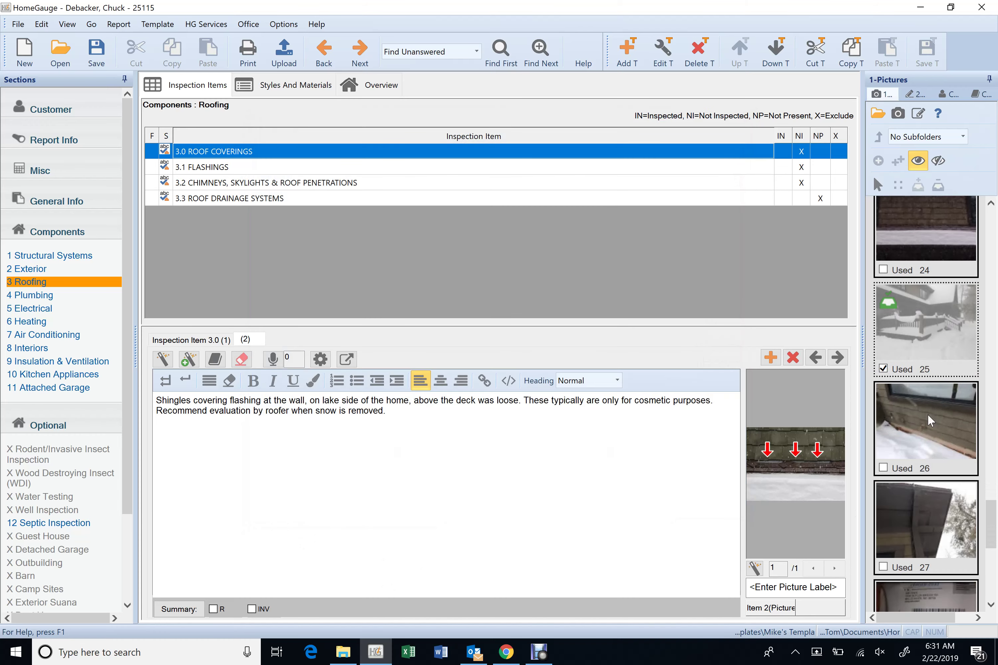
scroll(927, 419, "up", 2)
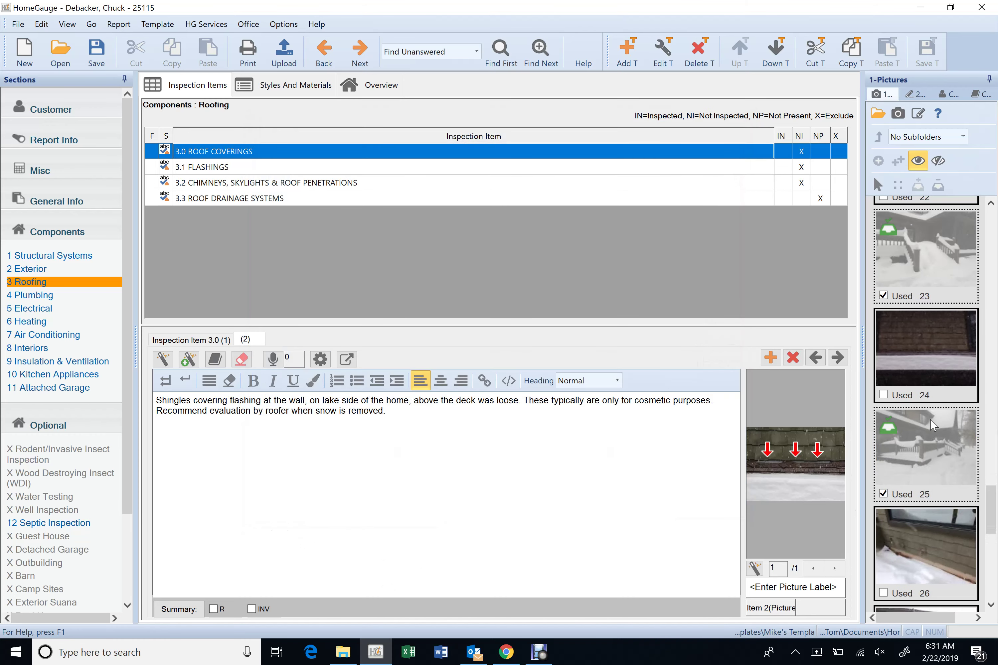
left_click(884, 395)
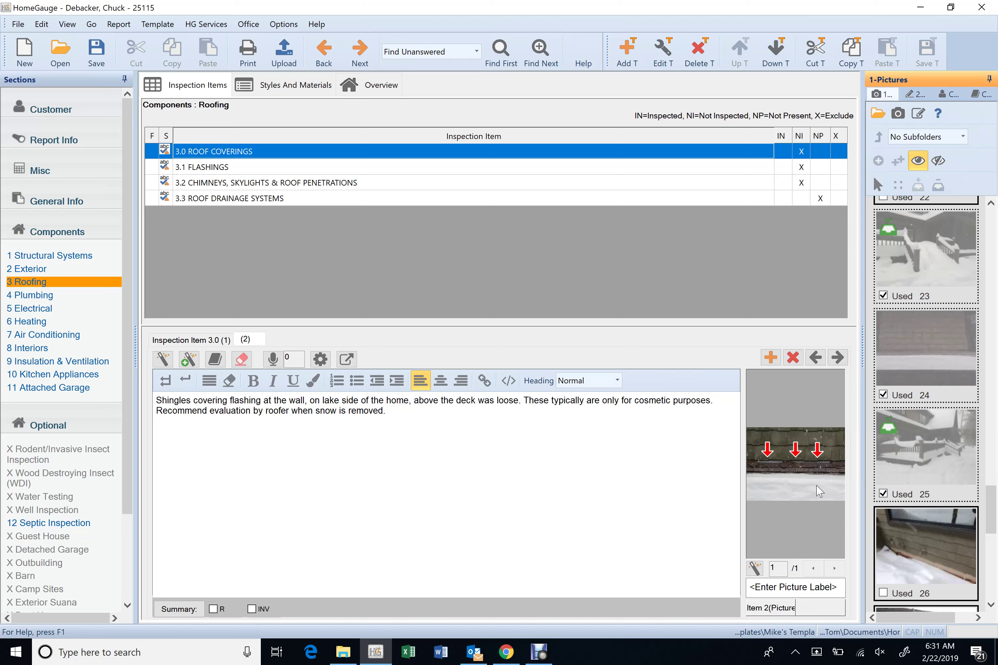
Open picture 9 of the snow-covered roof, raise its brightness slightly and add it to the first comment of item 3.0
left_click(193, 341)
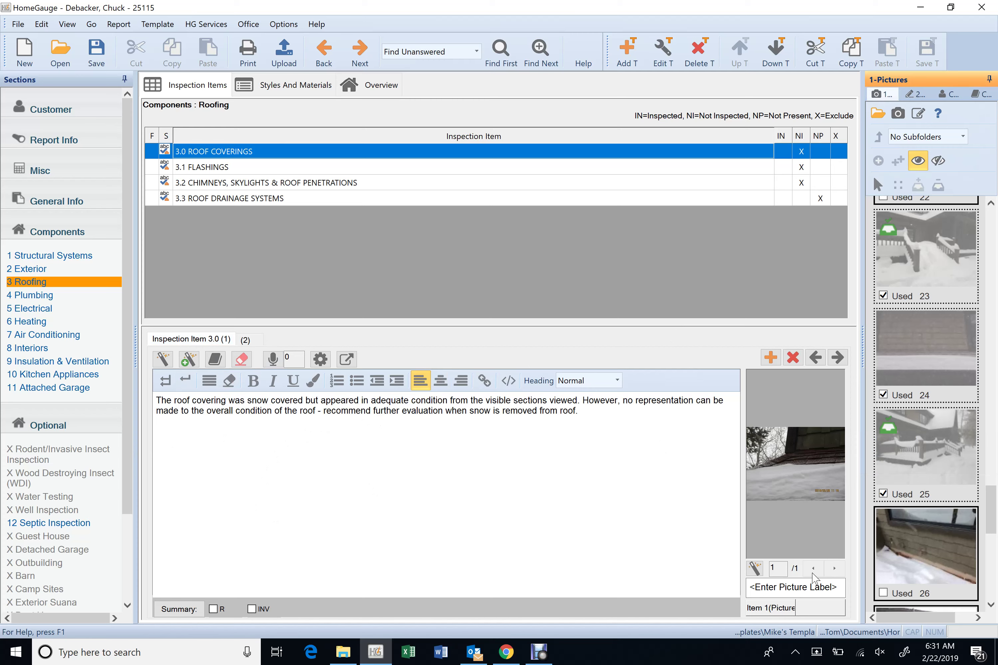
scroll(938, 446, "up", 1)
scroll(936, 446, "up", 20)
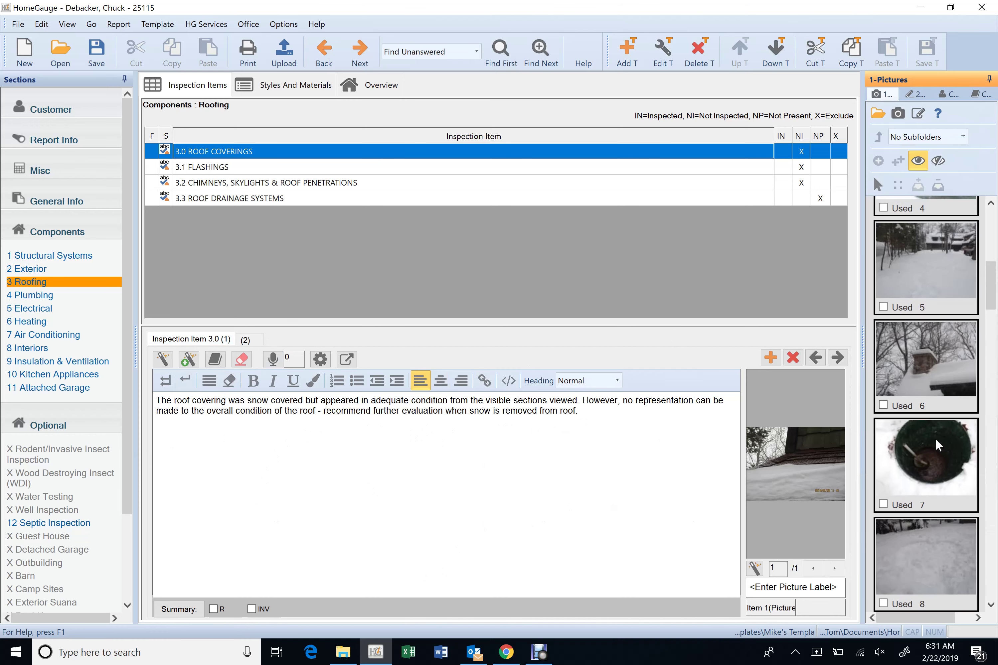
scroll(935, 439, "down", 2)
left_click(929, 484)
double_click(928, 484)
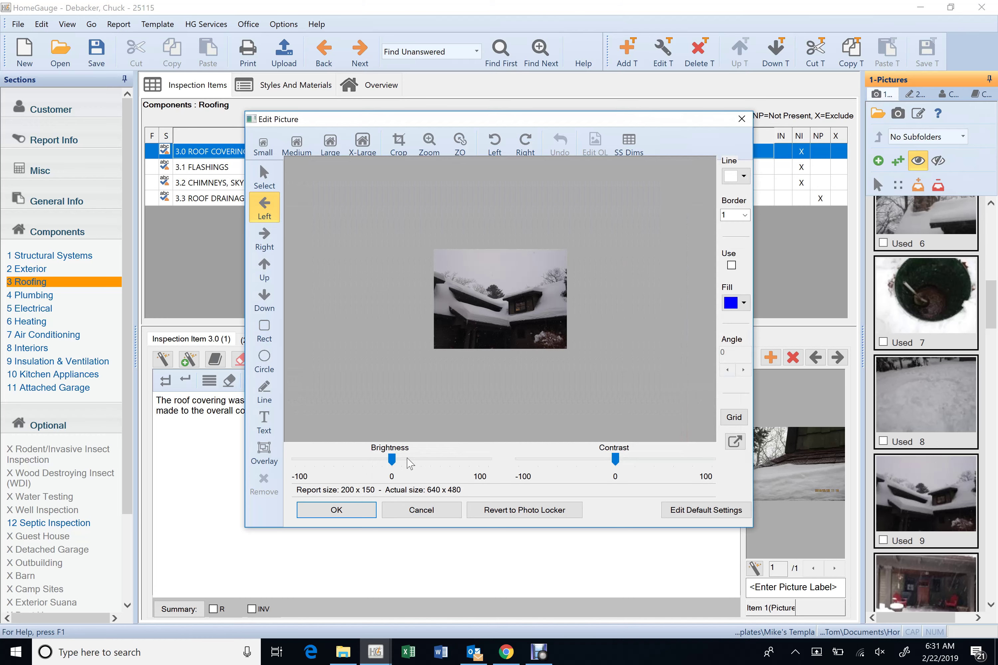
left_click(406, 459)
left_click(357, 510)
Move the added snow-covered roof picture to the first position in the roof covering comment
right_click(781, 478)
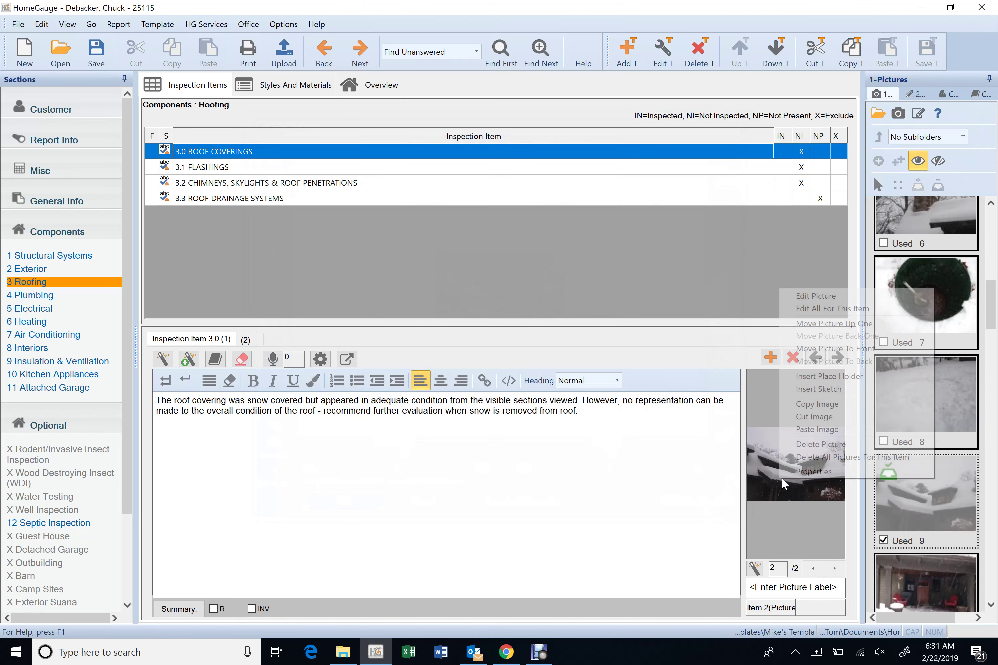
left_click(836, 410)
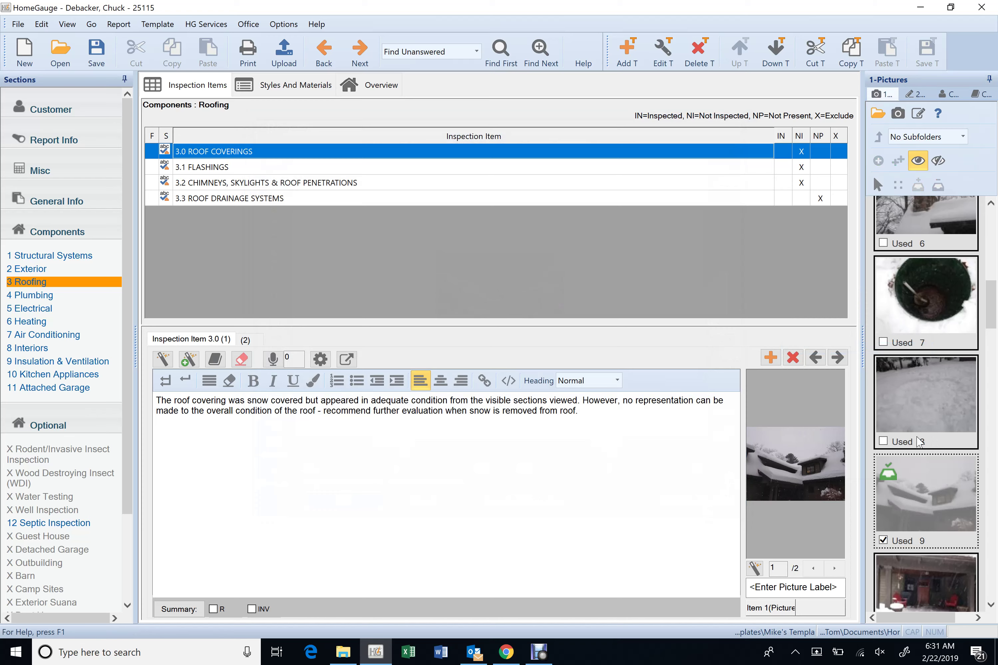
scroll(918, 436, "up", 3)
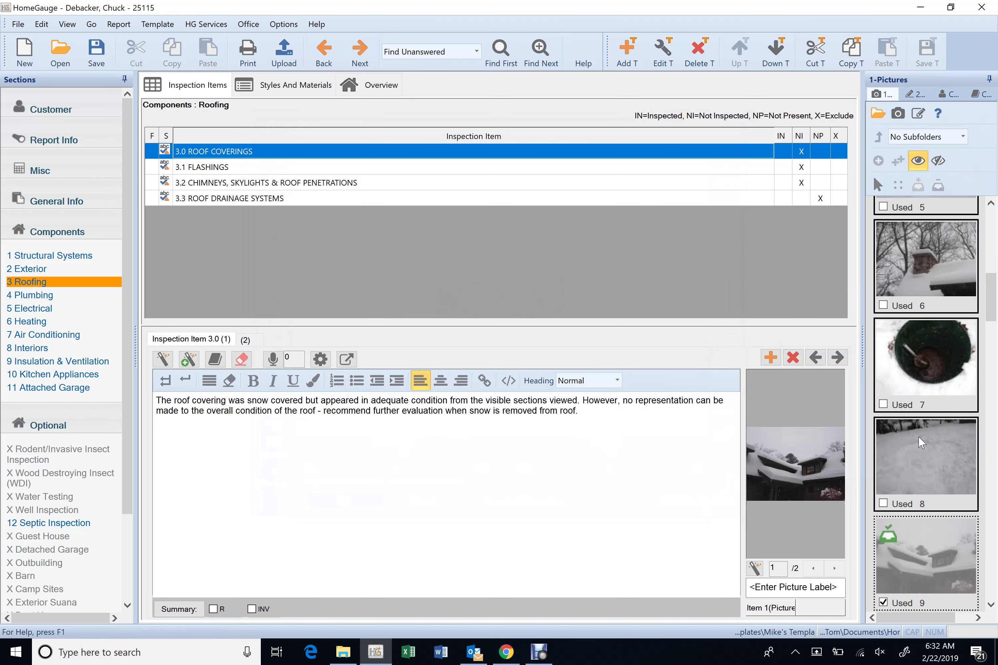
scroll(918, 436, "down", 8)
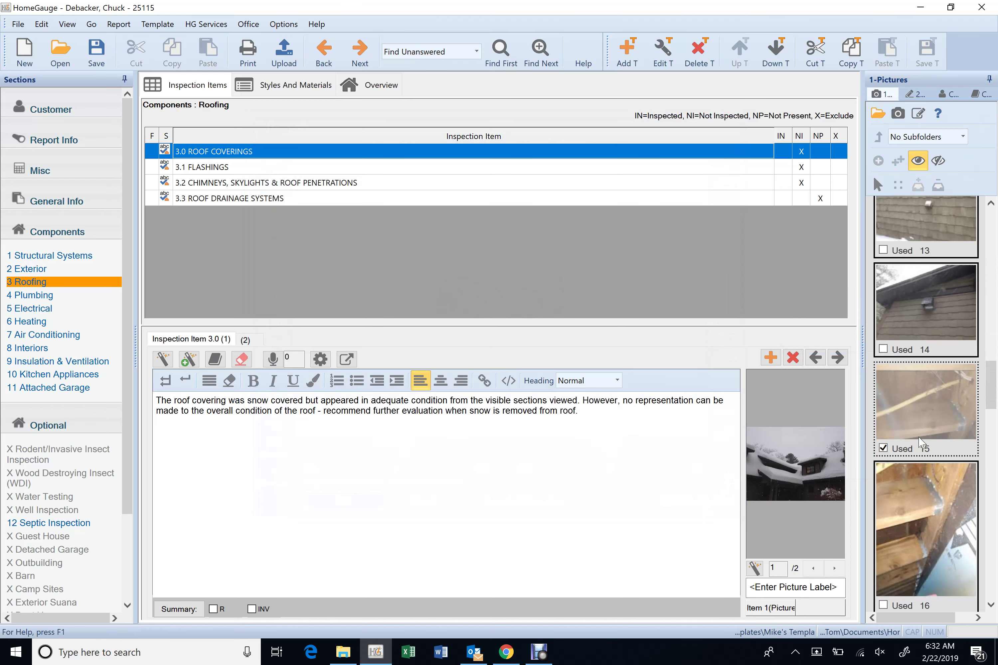
scroll(918, 438, "up", 9)
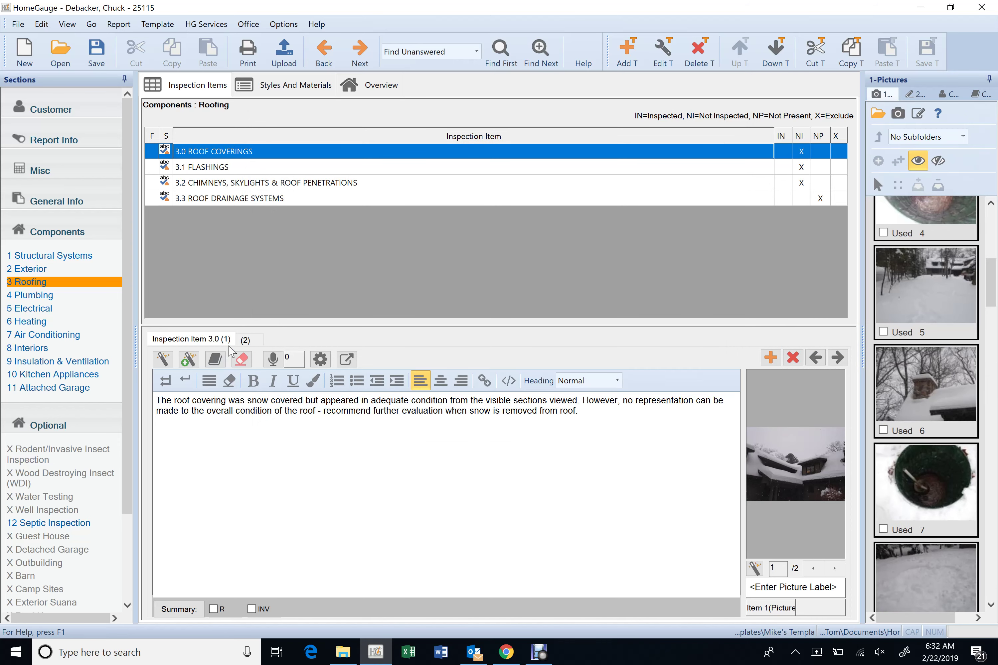
left_click(248, 339)
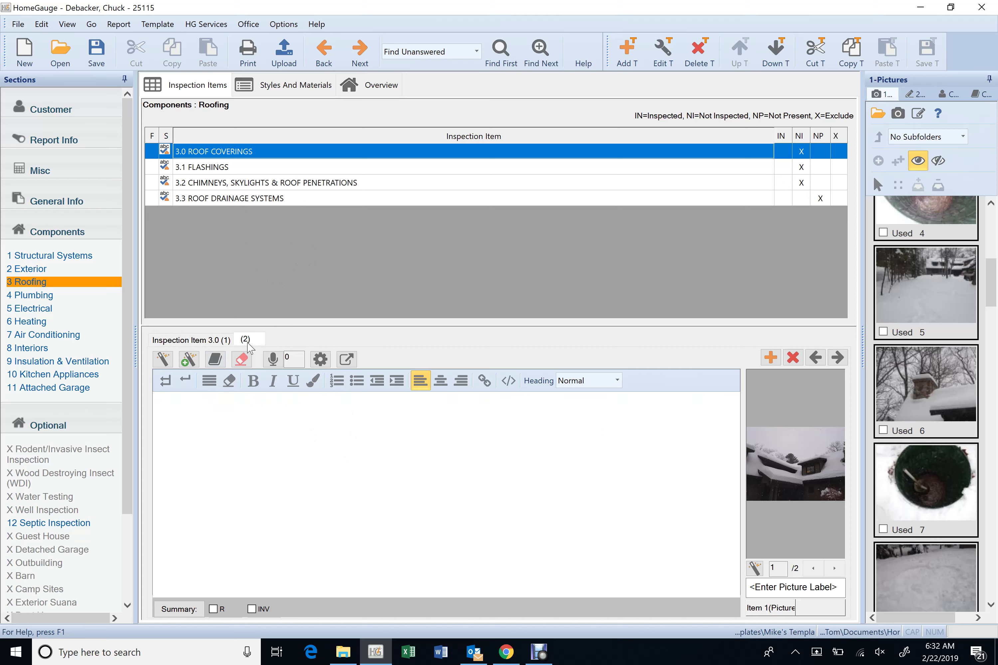
Join the two sentences of the 3.1 Flashings comment into a single paragraph by removing the blank line between them
left_click(266, 166)
left_click(219, 156)
left_click(221, 167)
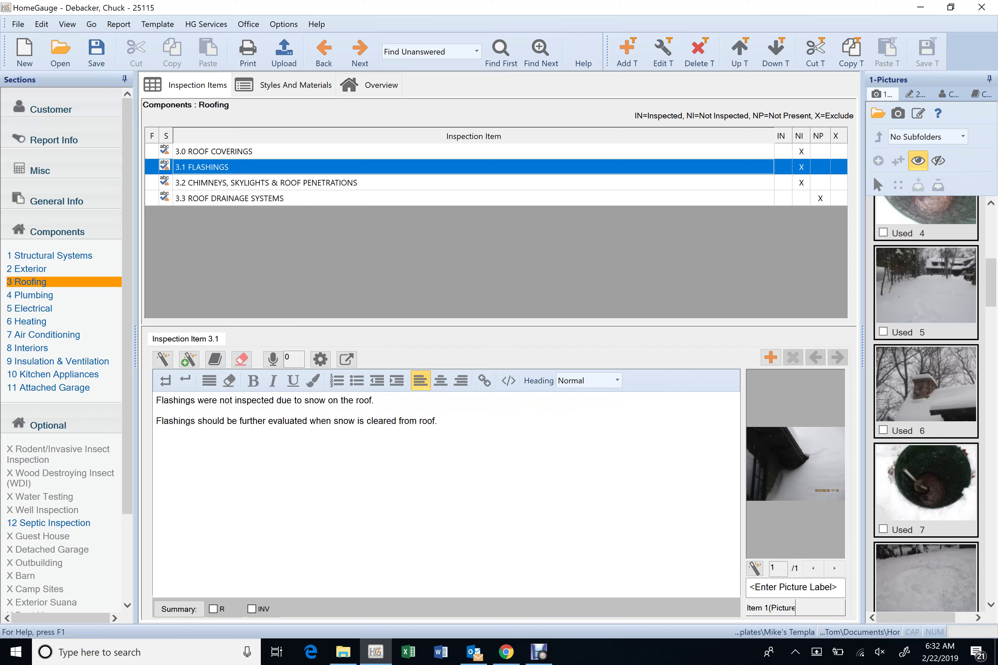
left_click(157, 410)
left_click(373, 400)
key("Delete")
key("Delete")
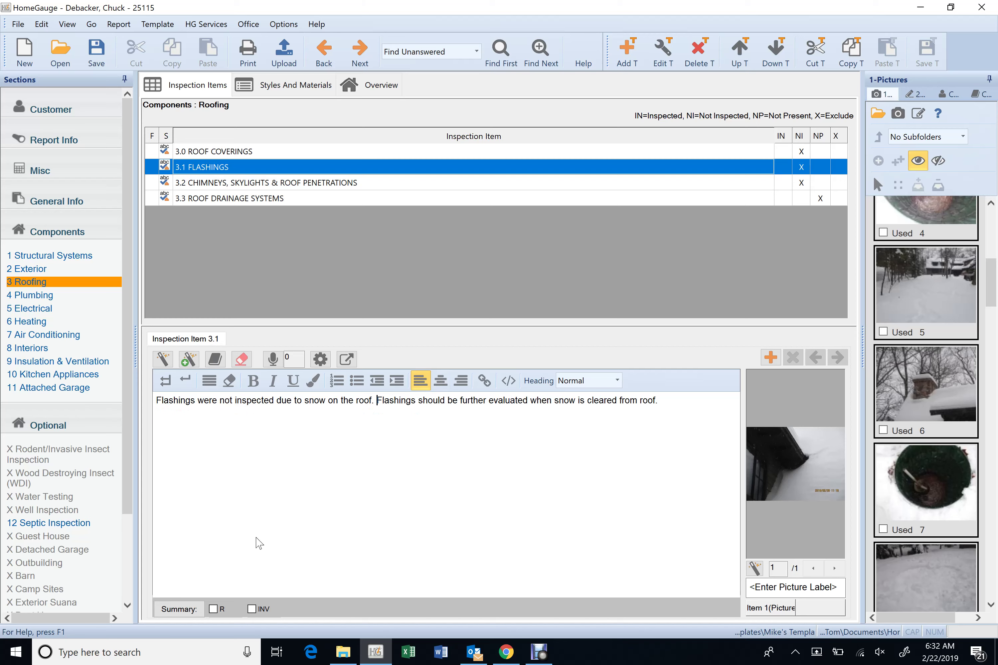
Try the medium size for the chimney picture of item 3.2, return it to small and accept
left_click(337, 182)
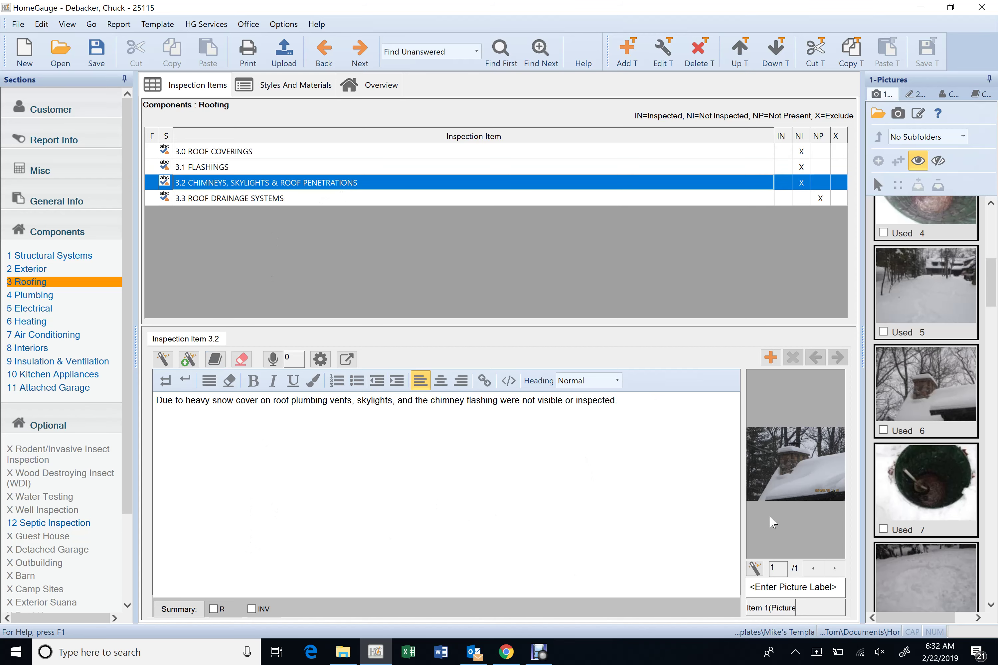
right_click(802, 485)
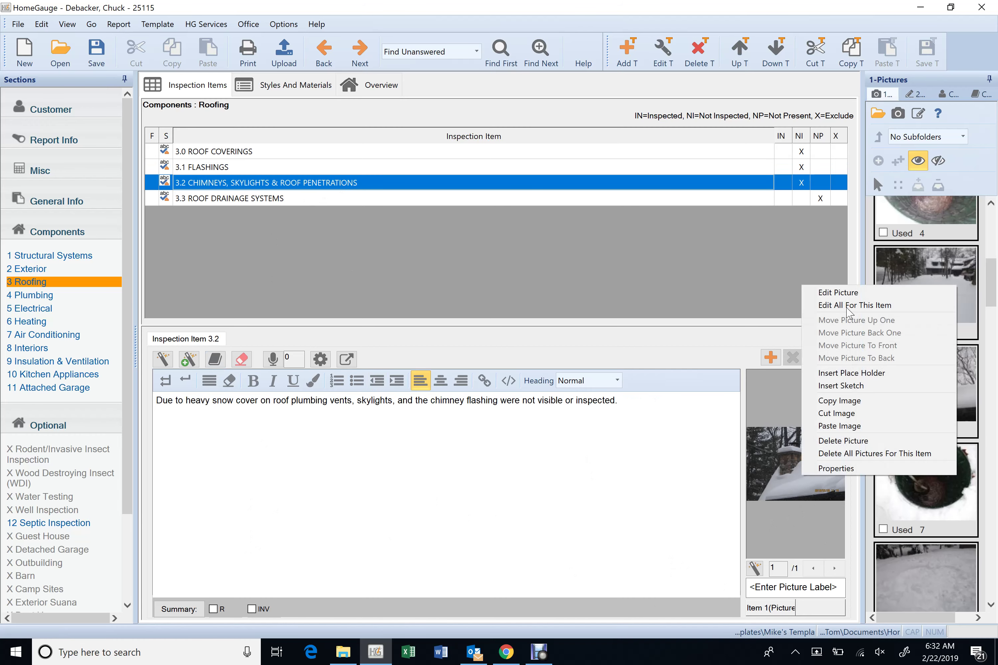
left_click(842, 293)
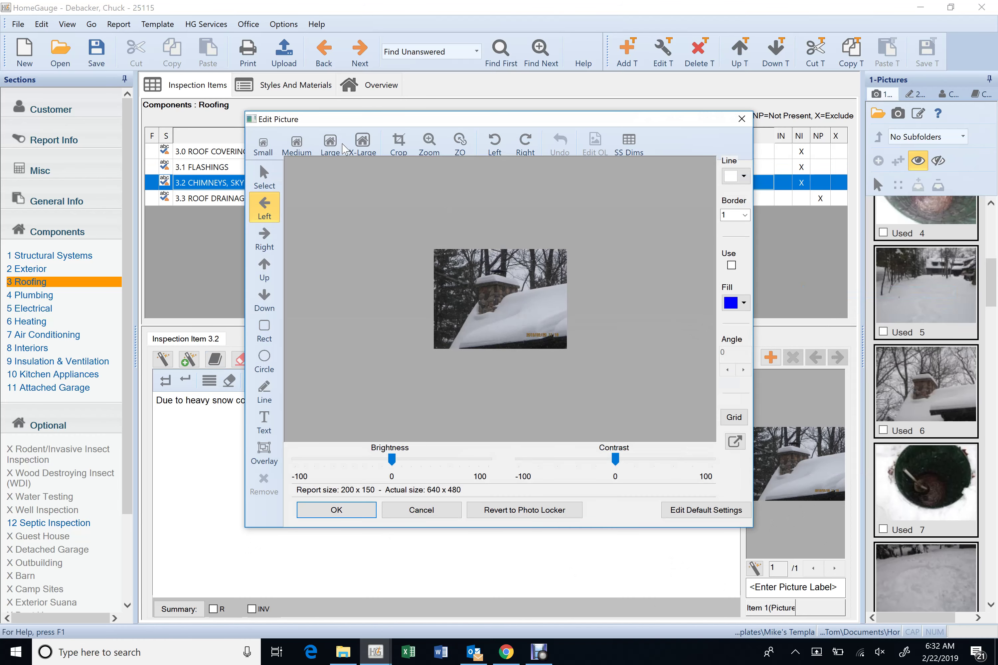
left_click(302, 146)
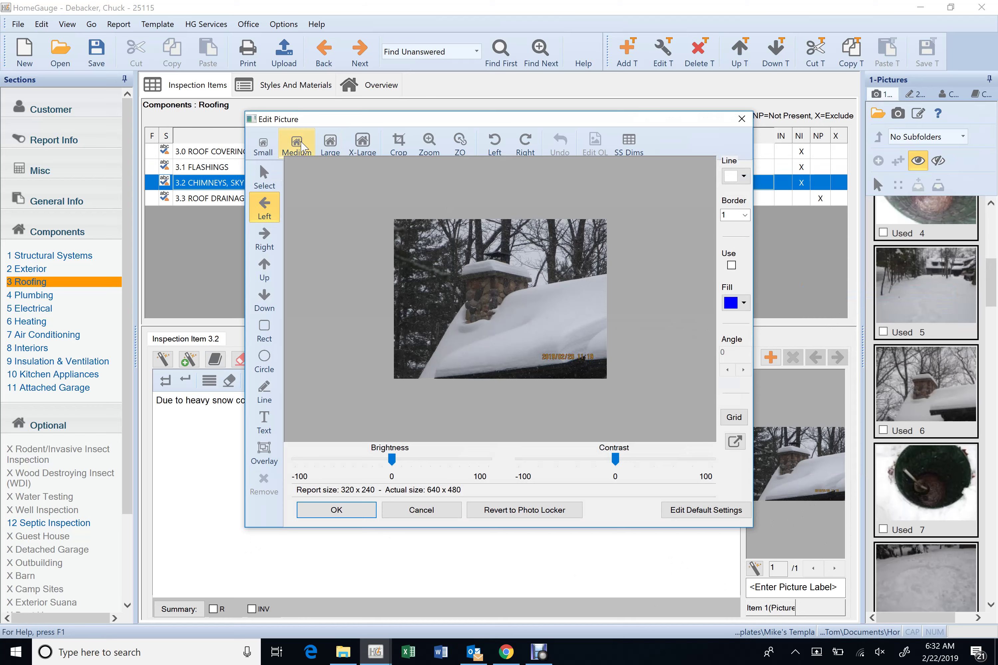
left_click(262, 145)
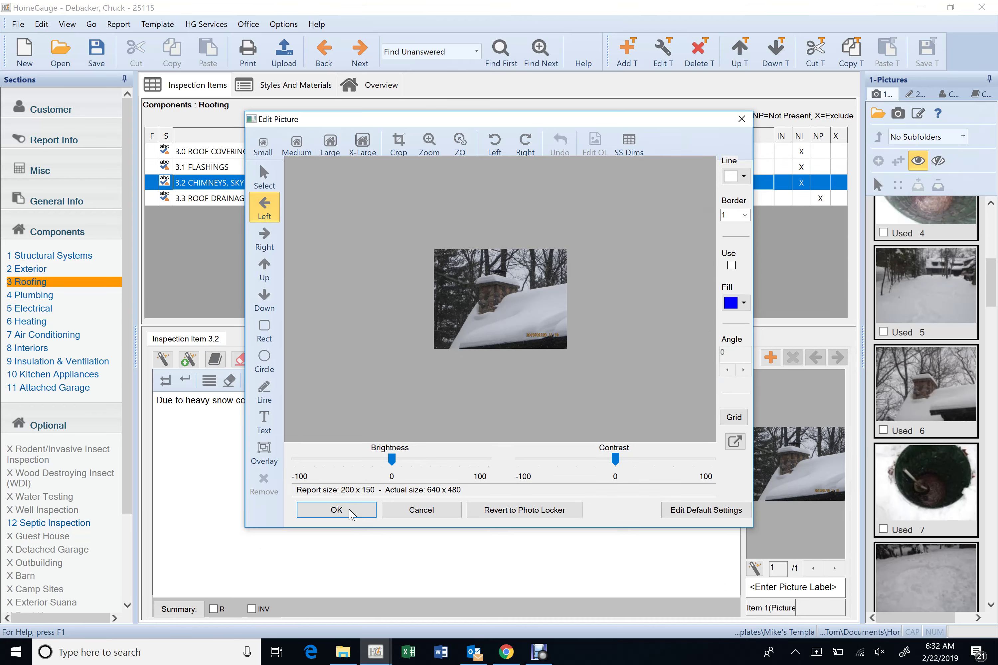
left_click(336, 510)
Preview picture 6 of the chimney, close it without editing and browse the pictures further down the list
left_click(939, 374)
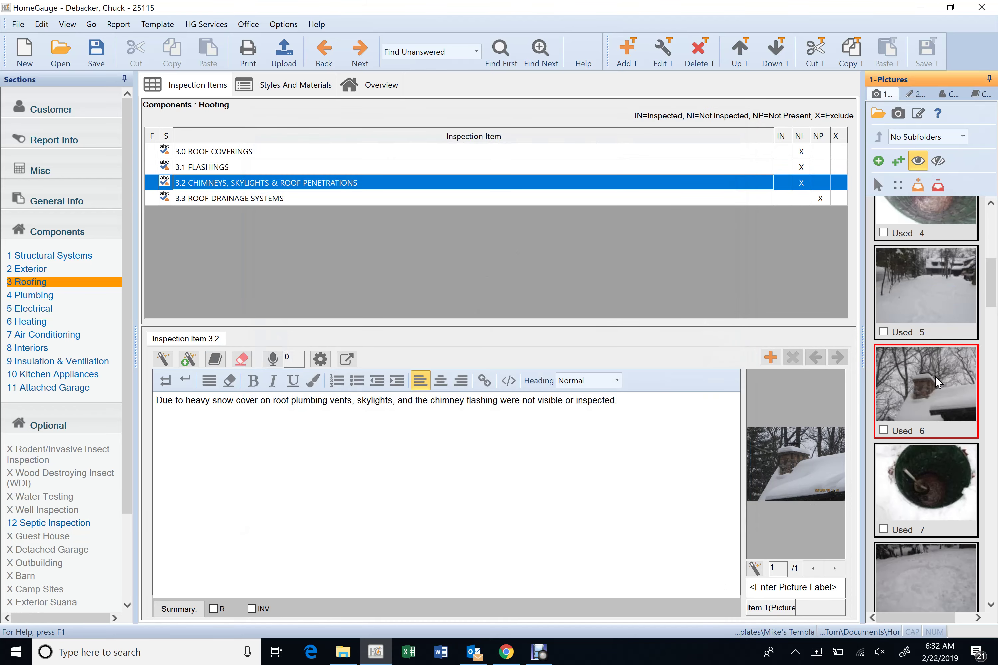
double_click(934, 377)
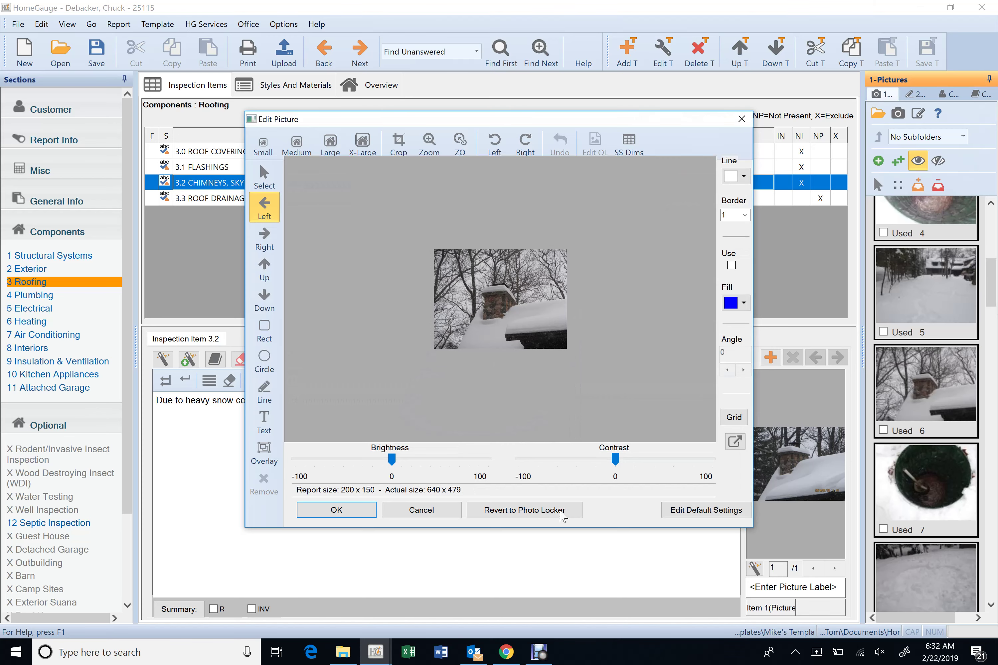
left_click(455, 513)
scroll(904, 410, "down", 5)
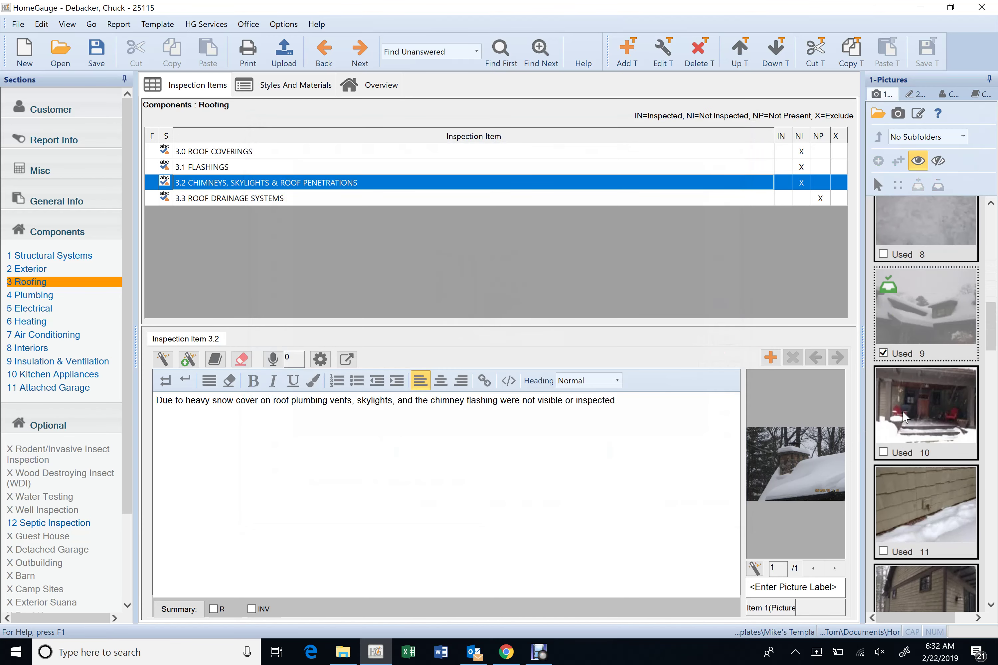
scroll(902, 410, "down", 8)
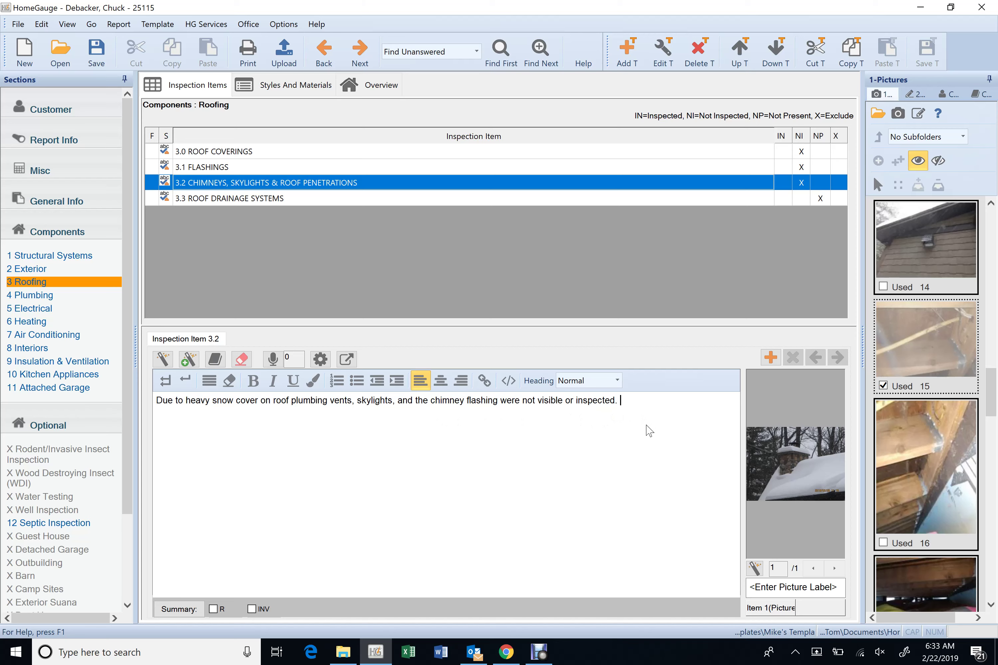
type("The interio")
key("BackSpace")
key("BackSpace")
key("BackSpace")
key("BackSpace")
key("BackSpace")
key("BackSpace")
key("BackSpace")
key("BackSpace")
key("BackSpace")
key("BackSpace")
key("BackSpace")
key("BackSpace")
In the roofing styles and materials, set Layers to "Appears to be 1 layer" instead of "Unkown" and check how the roof was viewed
left_click(310, 199)
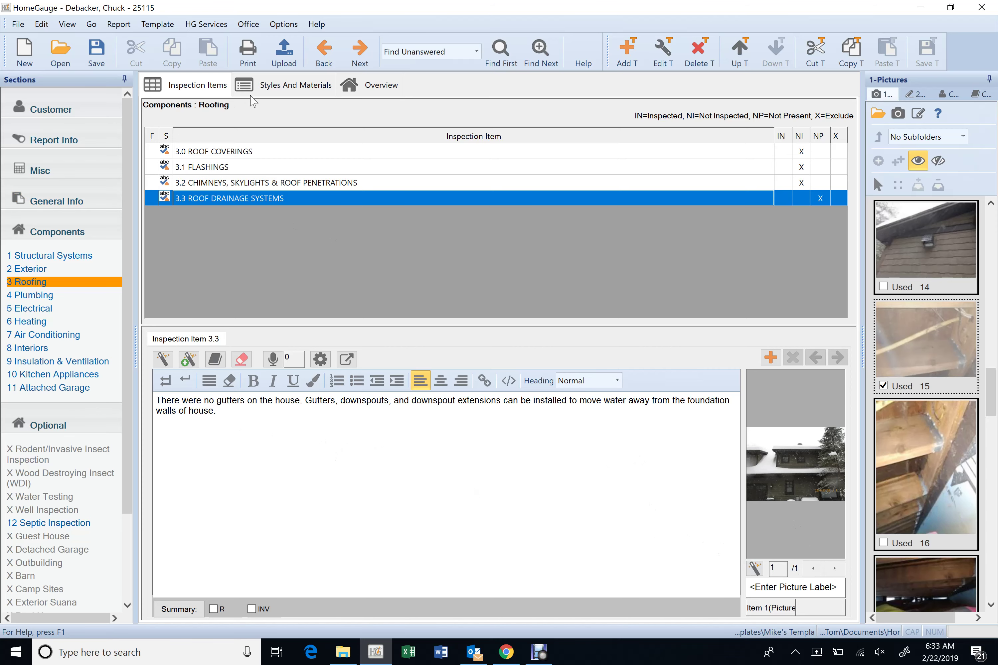
left_click(274, 92)
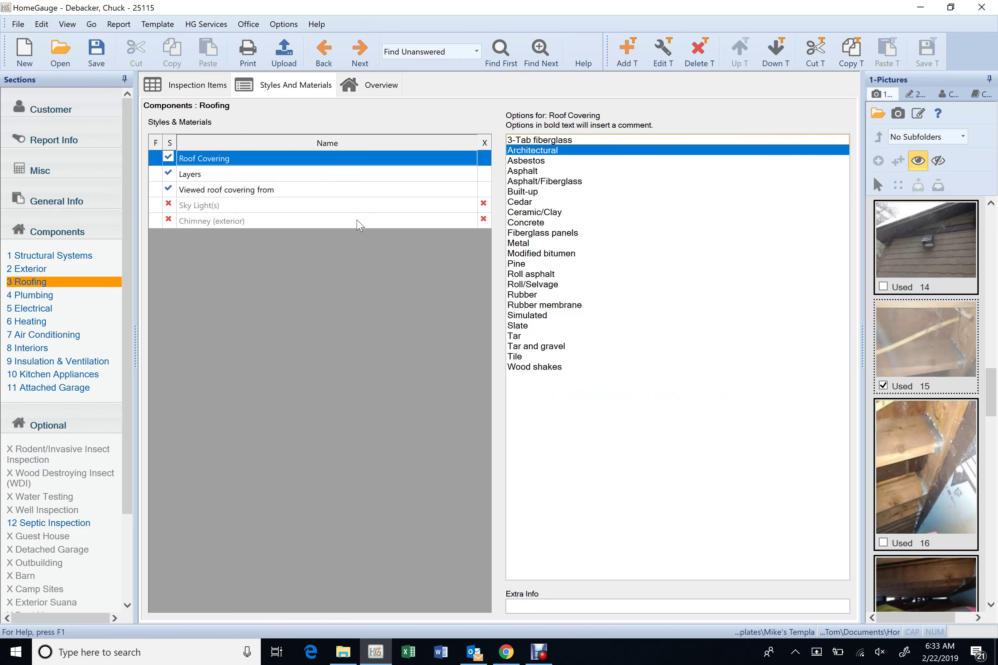
left_click(404, 174)
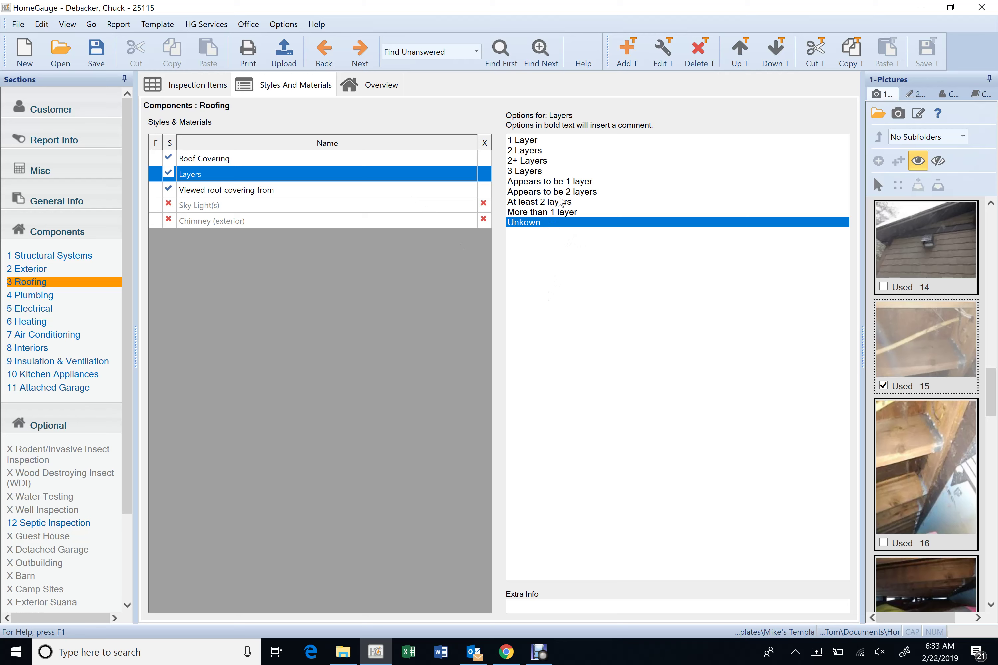
left_click(565, 185)
left_click(561, 223)
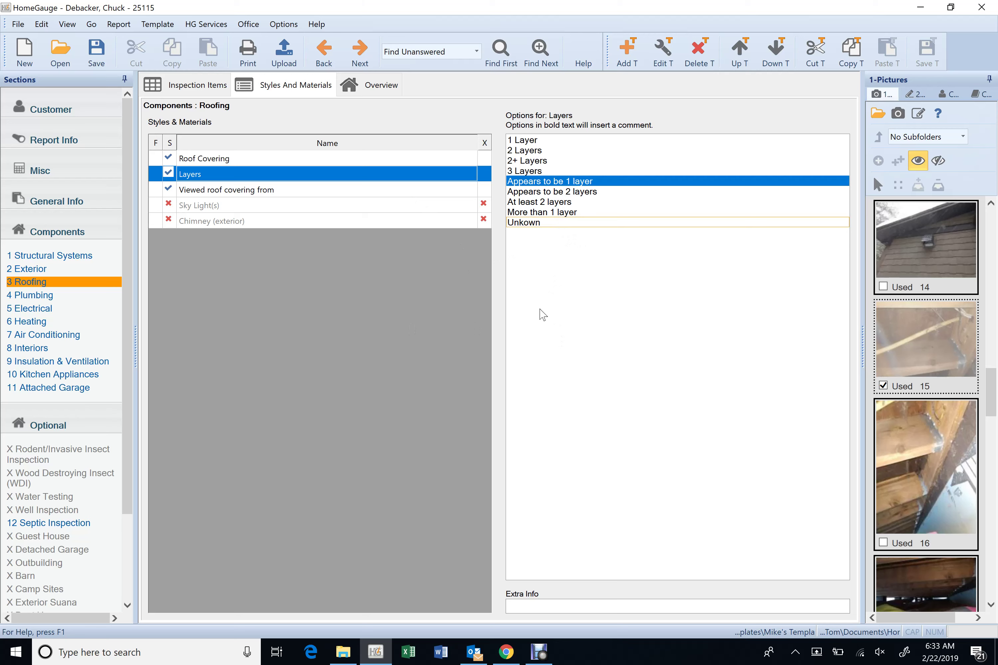
left_click(336, 195)
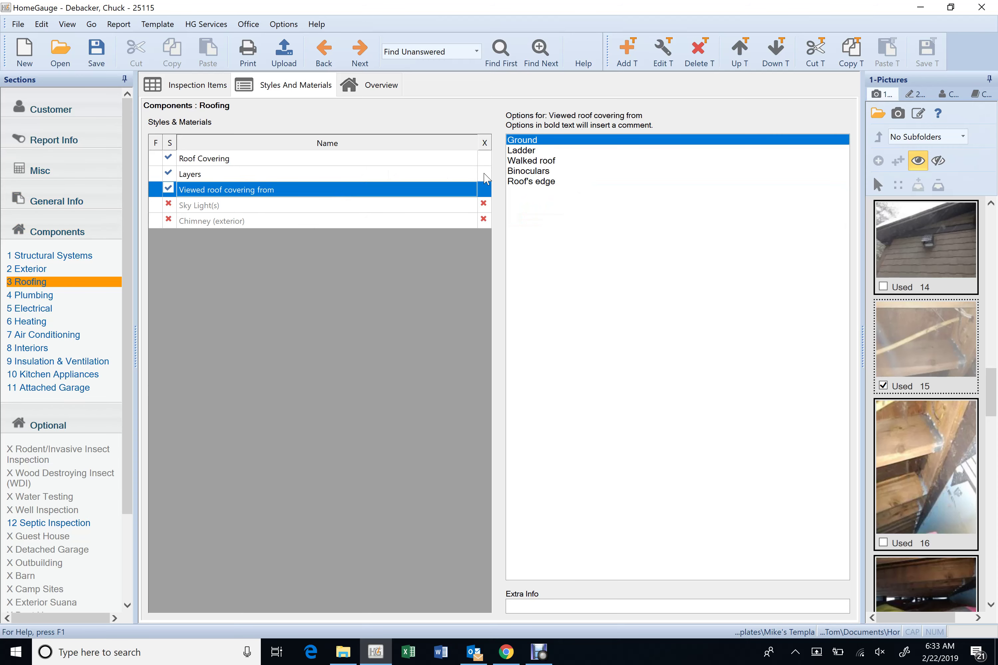
Open the Plumbing inspection items and review the three comments of item 4.0
left_click(64, 299)
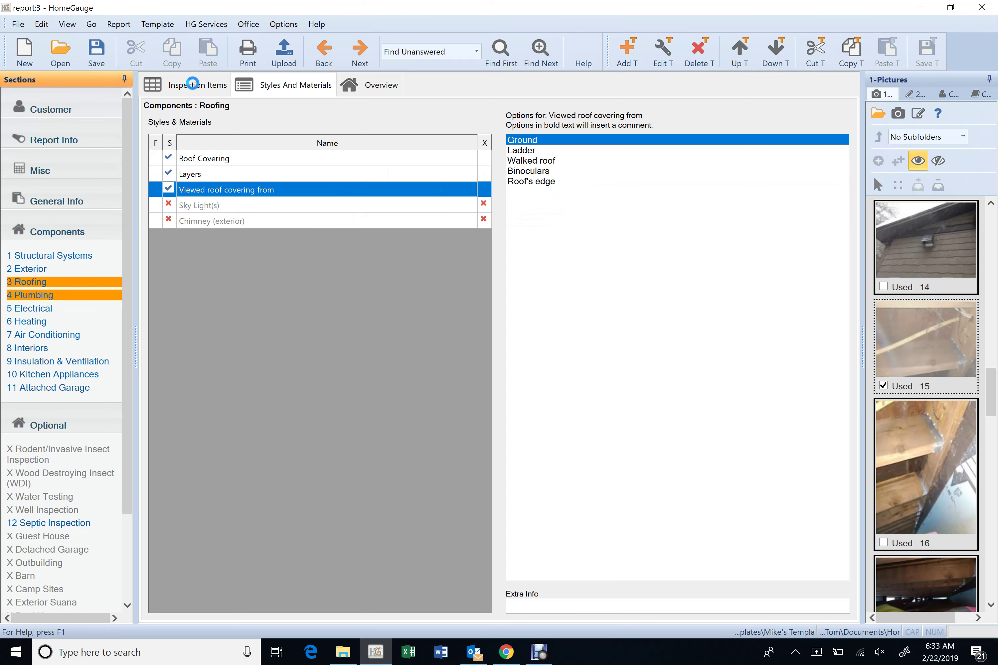
left_click(193, 84)
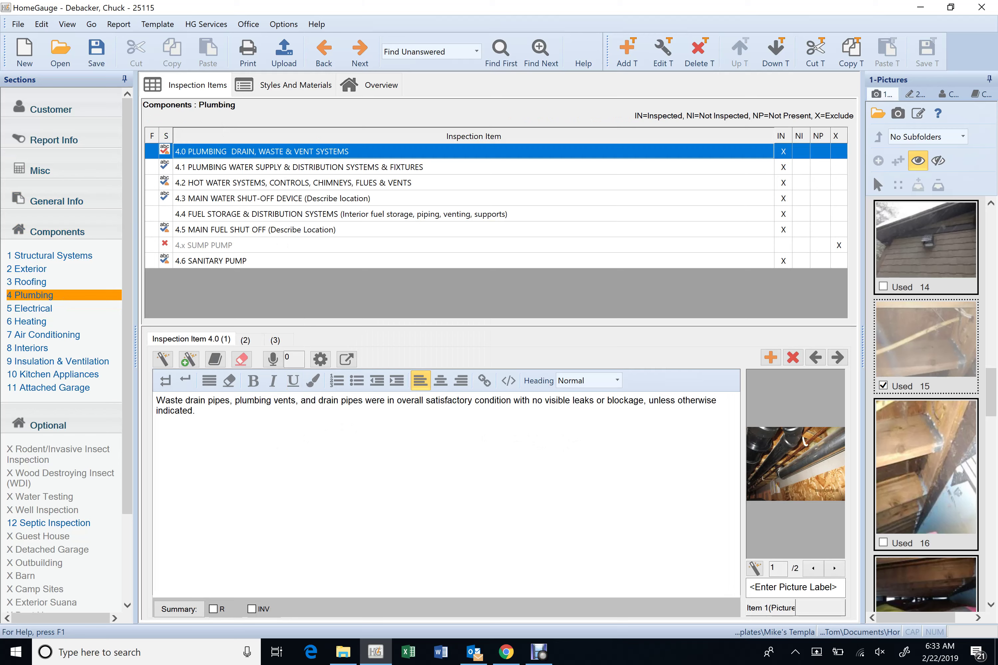
left_click(260, 343)
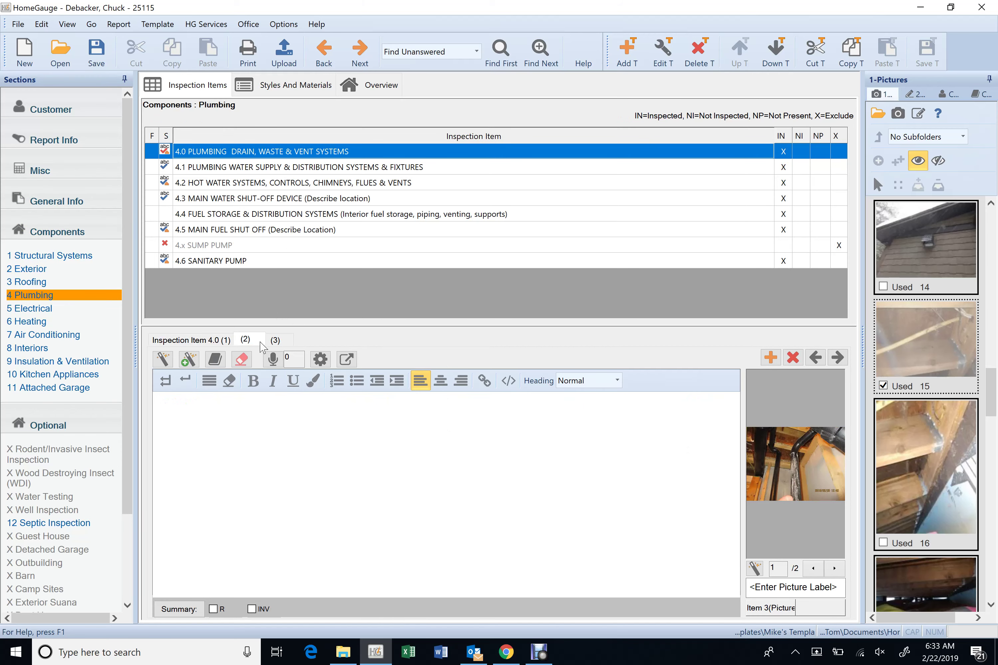
left_click(276, 341)
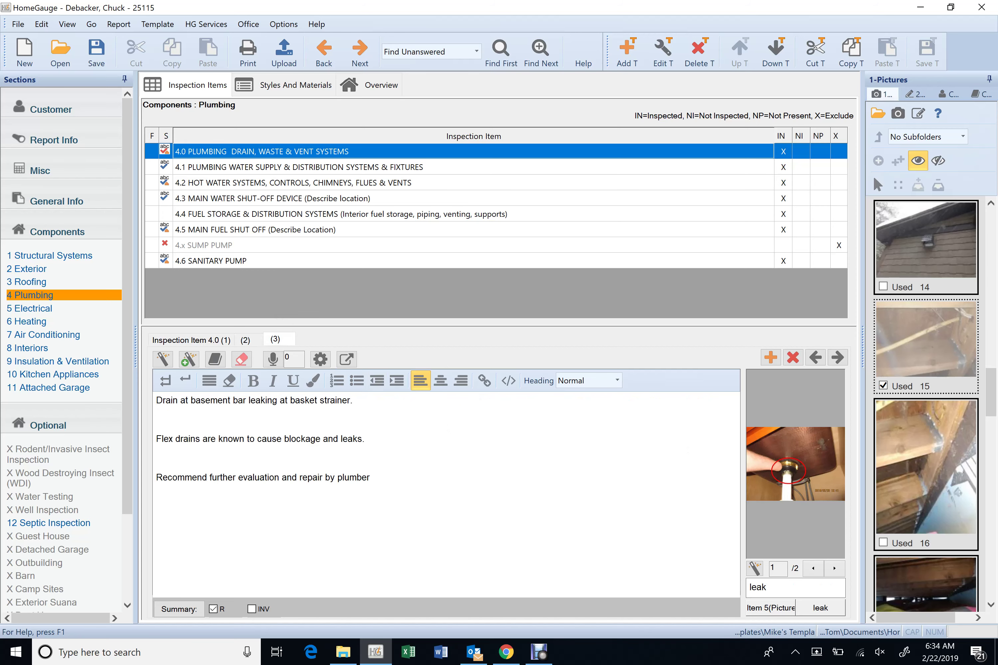
left_click(213, 341)
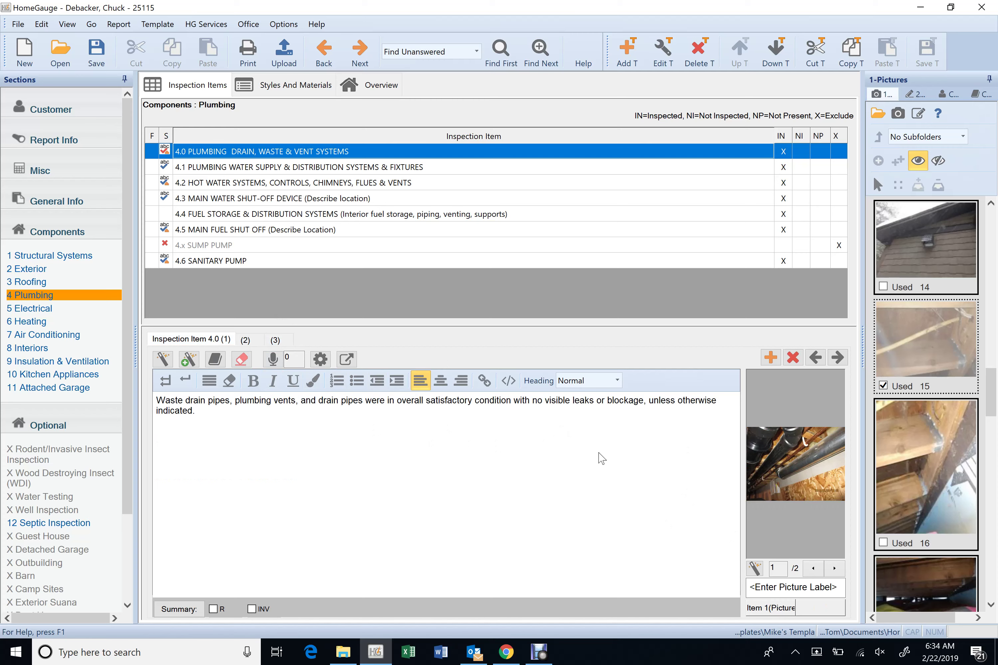
Delete the words "visible leaks or" from the first comment of plumbing item 4.0
key("Delete")
key("Delete")
key("Delete")
key("Delete")
key("BackSpace")
key("BackSpace")
key("BackSpace")
key("BackSpace")
key("BackSpace")
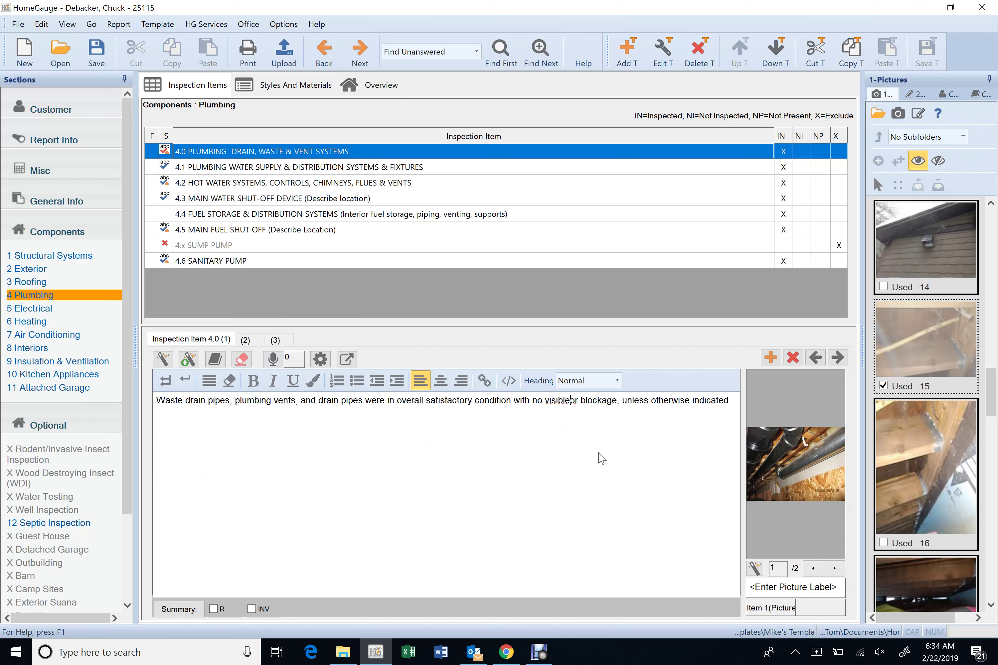
key("BackSpace")
key("BackSpace")
key("BackSpace")
key("BackSpace")
key("BackSpace")
key("BackSpace")
key("BackSpace")
key("BackSpace")
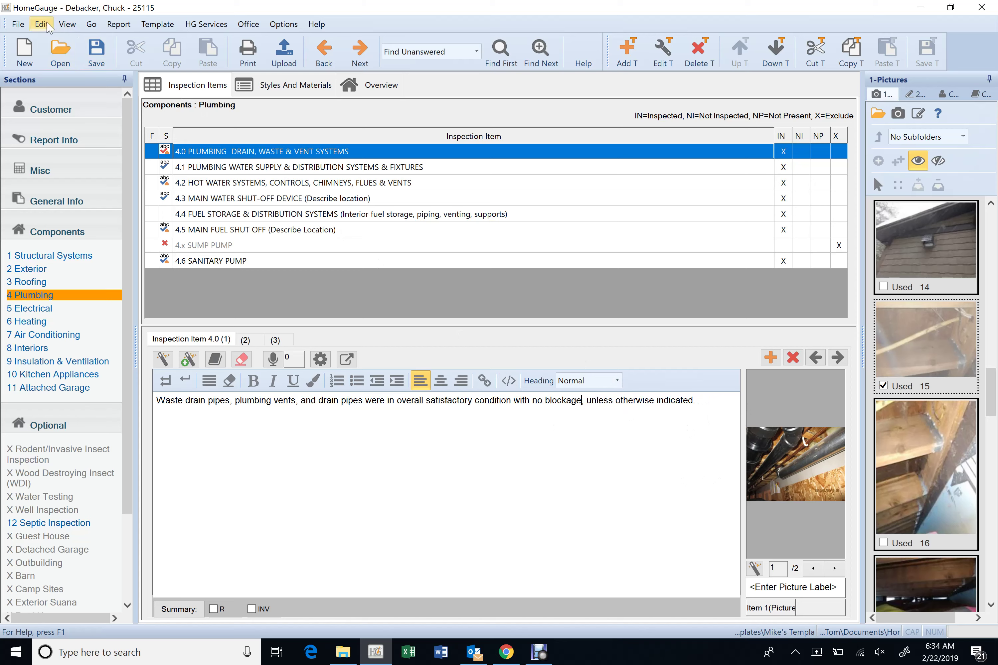
Undo the latest deletions in the first 4.0 comment until it reads "with no visible blockage"
left_click(65, 25)
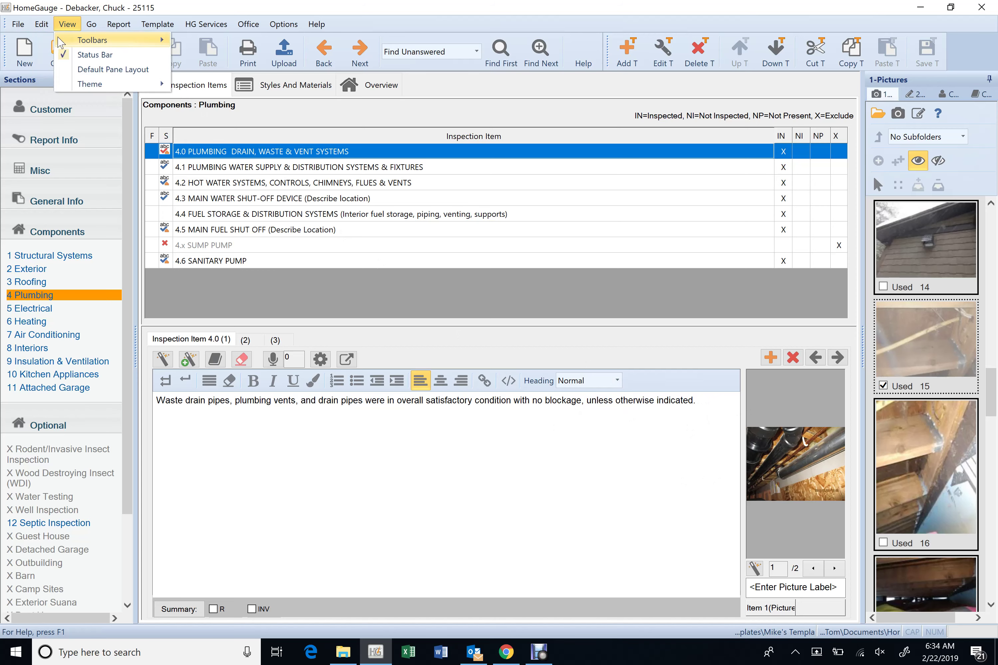
left_click(46, 25)
left_click(45, 23)
left_click(53, 37)
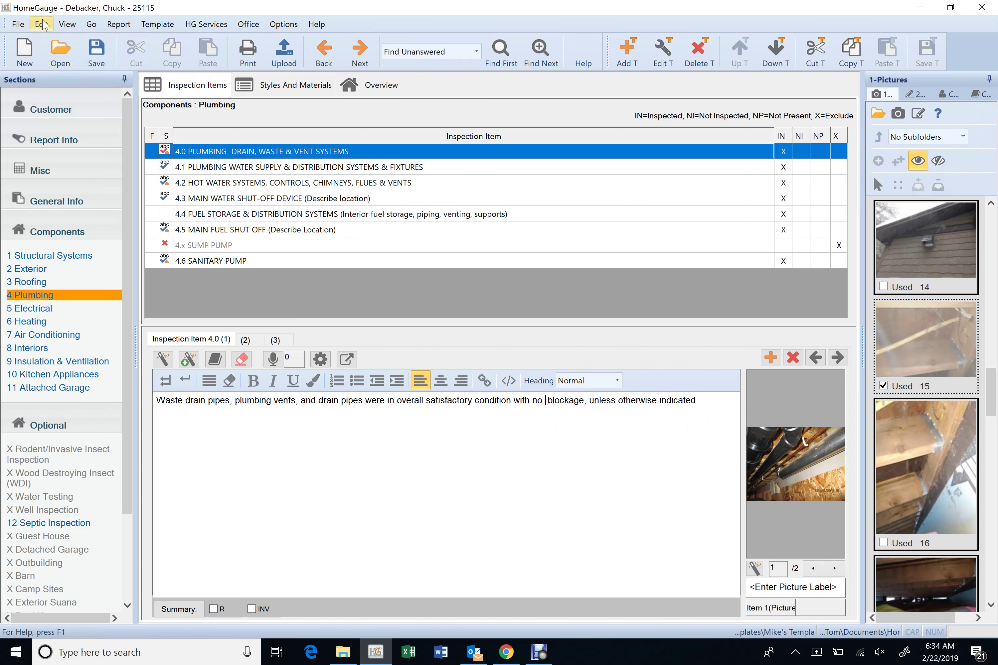
left_click(45, 23)
left_click(53, 36)
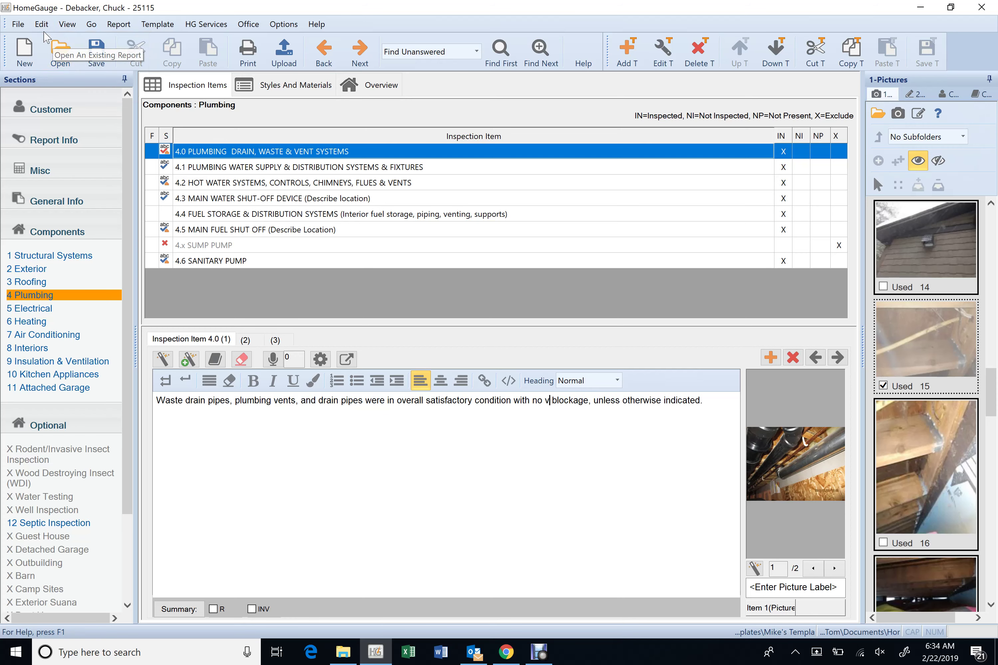
left_click(41, 24)
left_click(47, 38)
left_click(41, 25)
left_click(49, 39)
left_click(42, 25)
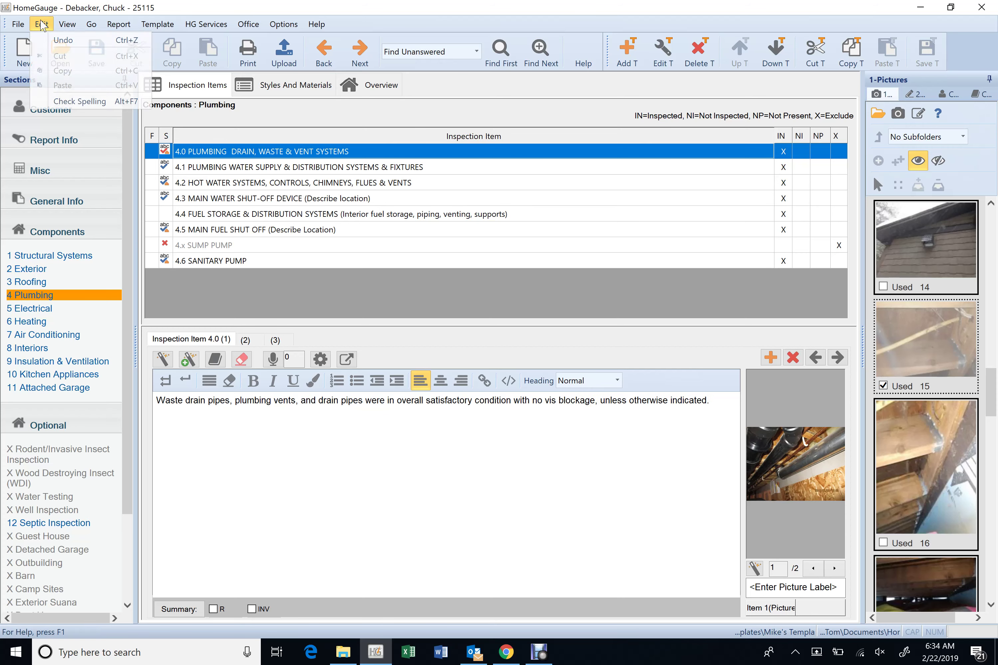
left_click(46, 38)
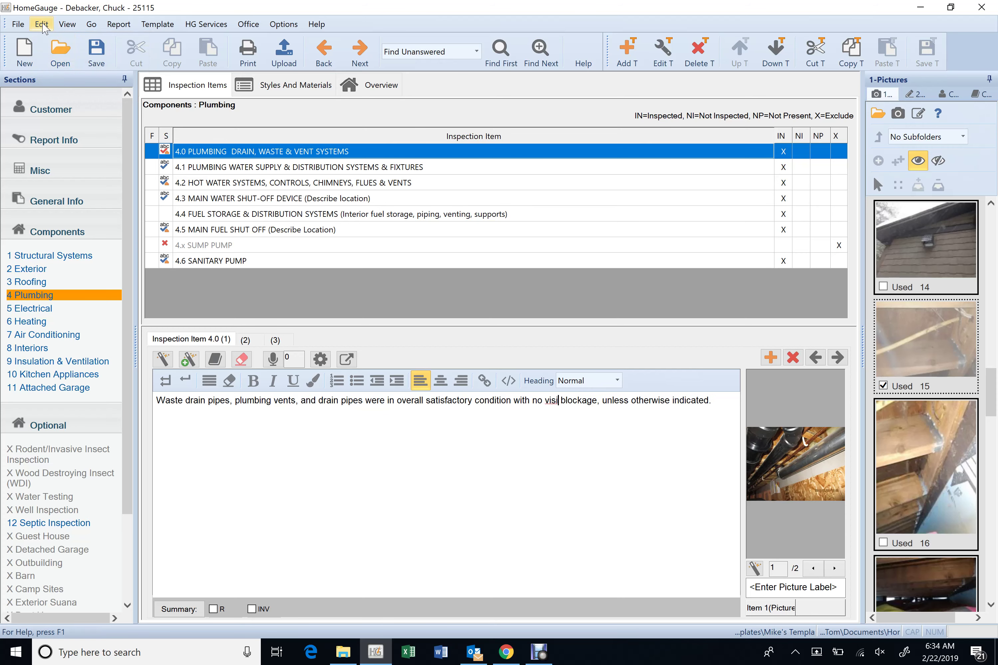
left_click(43, 25)
left_click(45, 38)
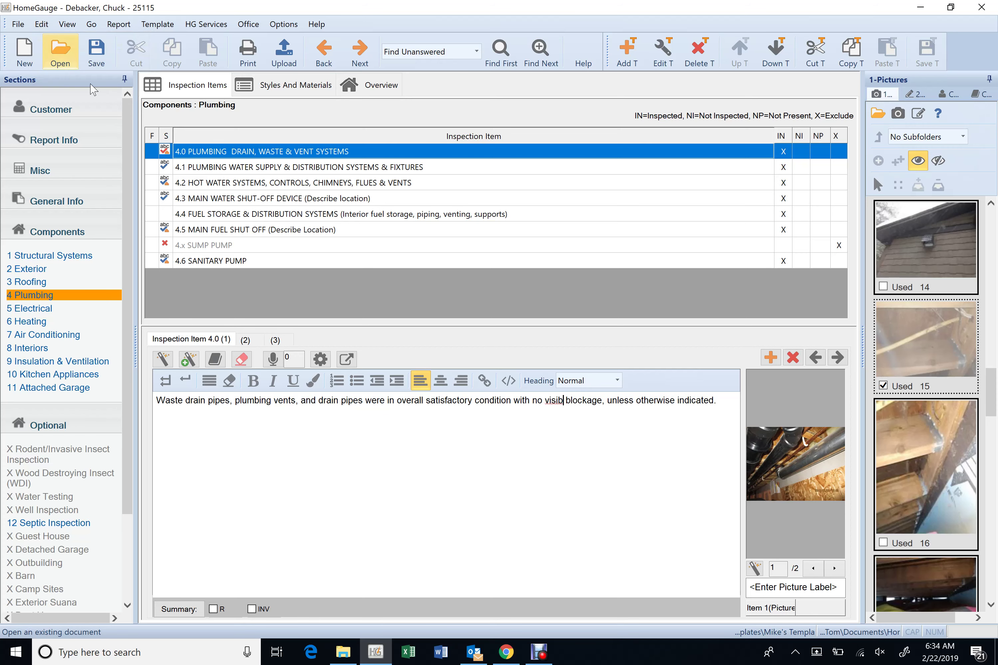
left_click(42, 24)
left_click(52, 41)
left_click(42, 25)
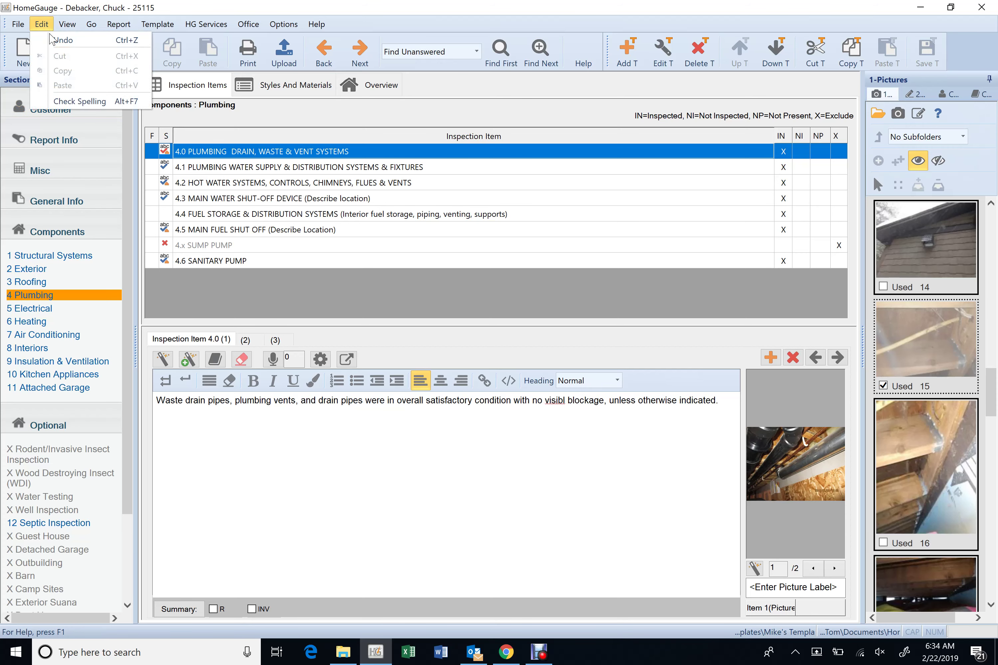
left_click(53, 41)
left_click(41, 24)
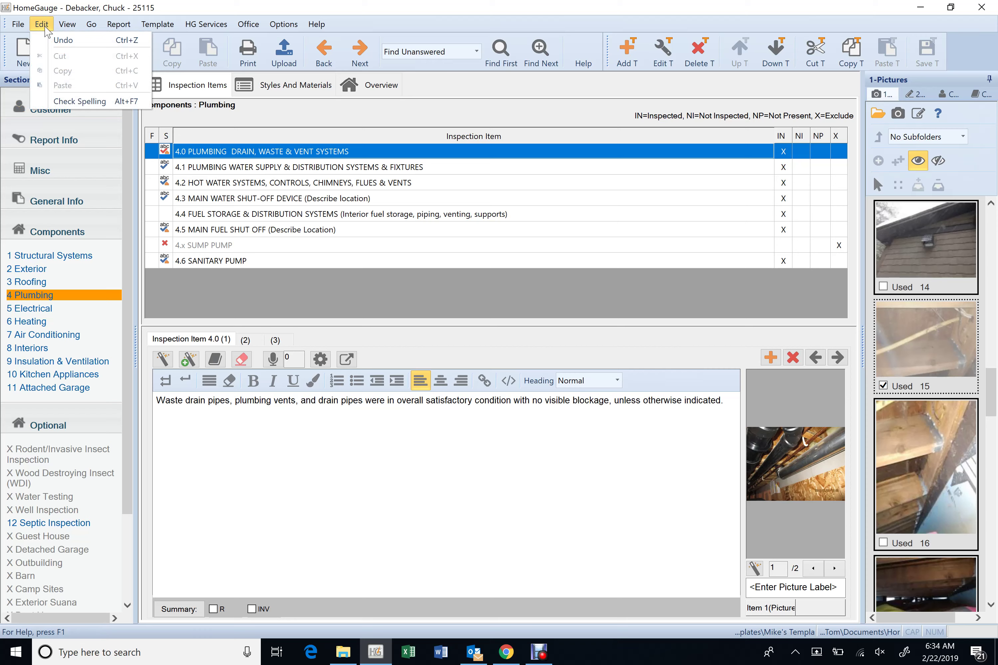
left_click(539, 652)
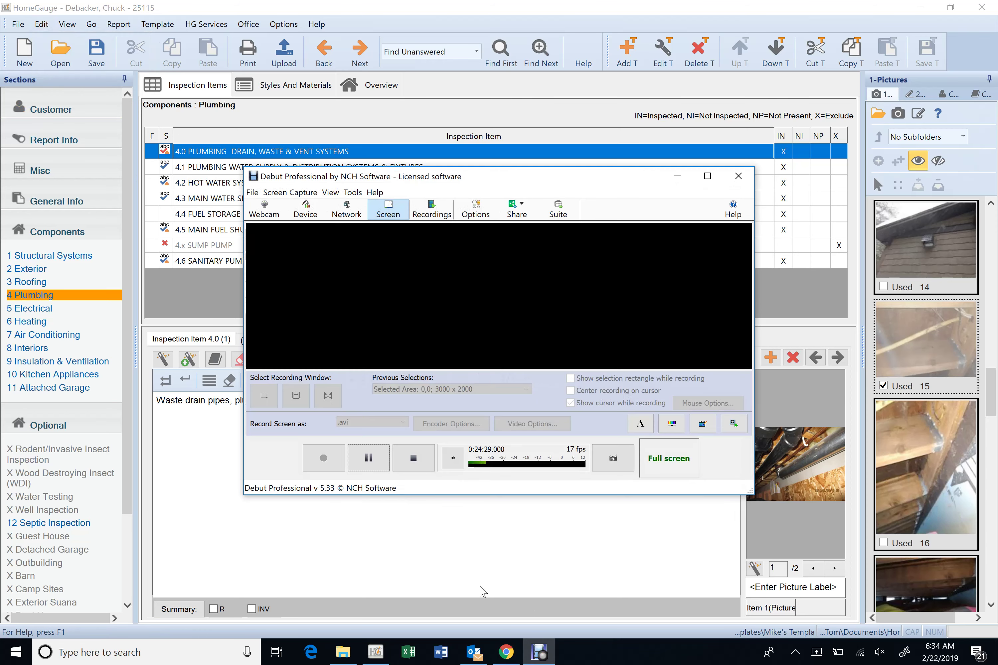
Check the stock comments for item 4.0, then add "leaks or" before "blockage" in its first comment
left_click(370, 458)
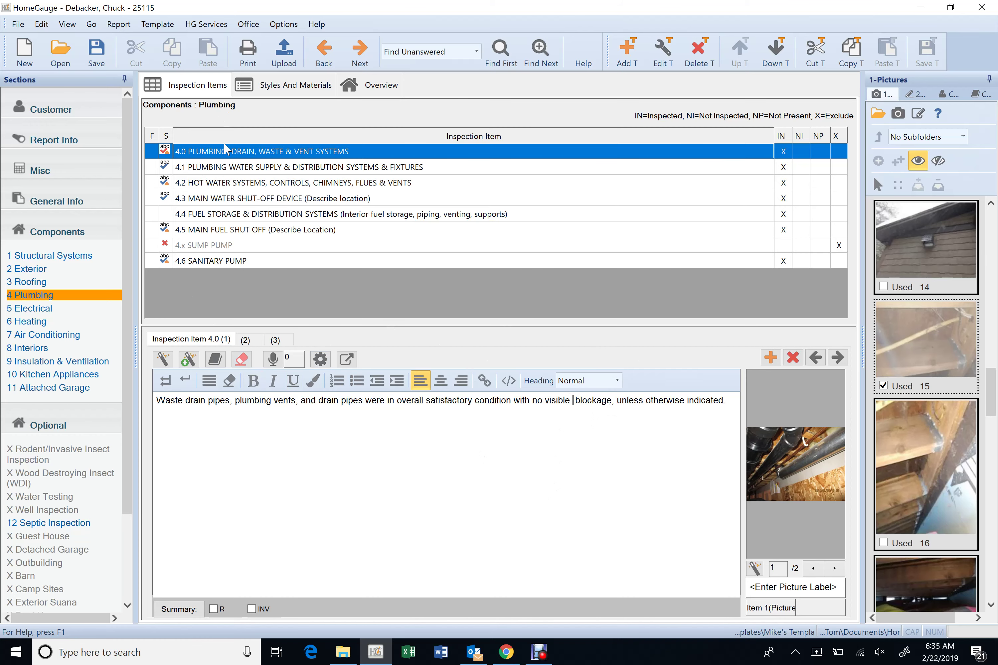
double_click(225, 152)
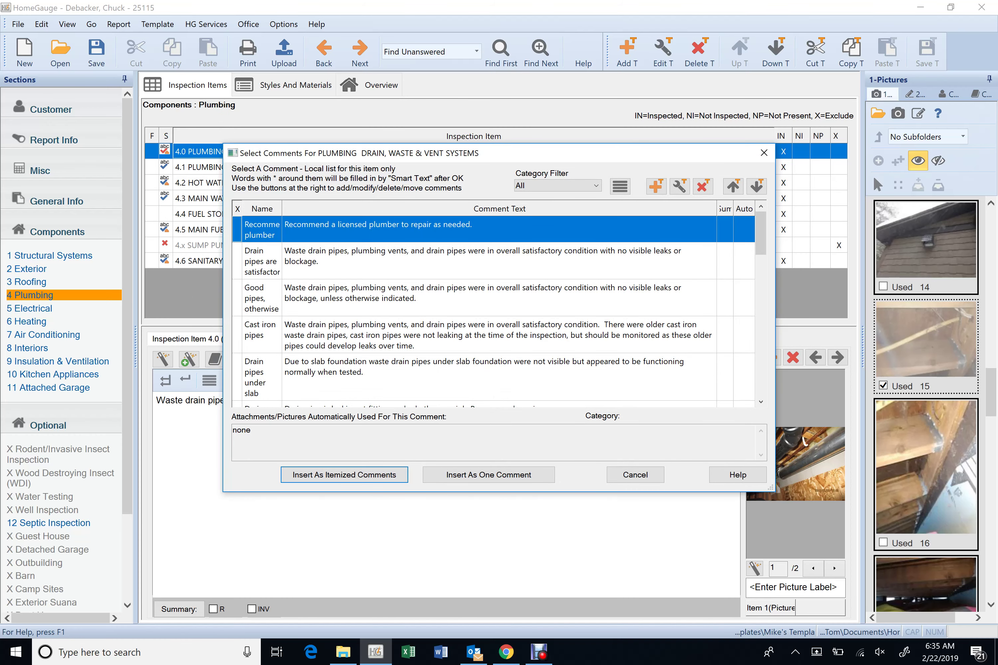
left_click(635, 475)
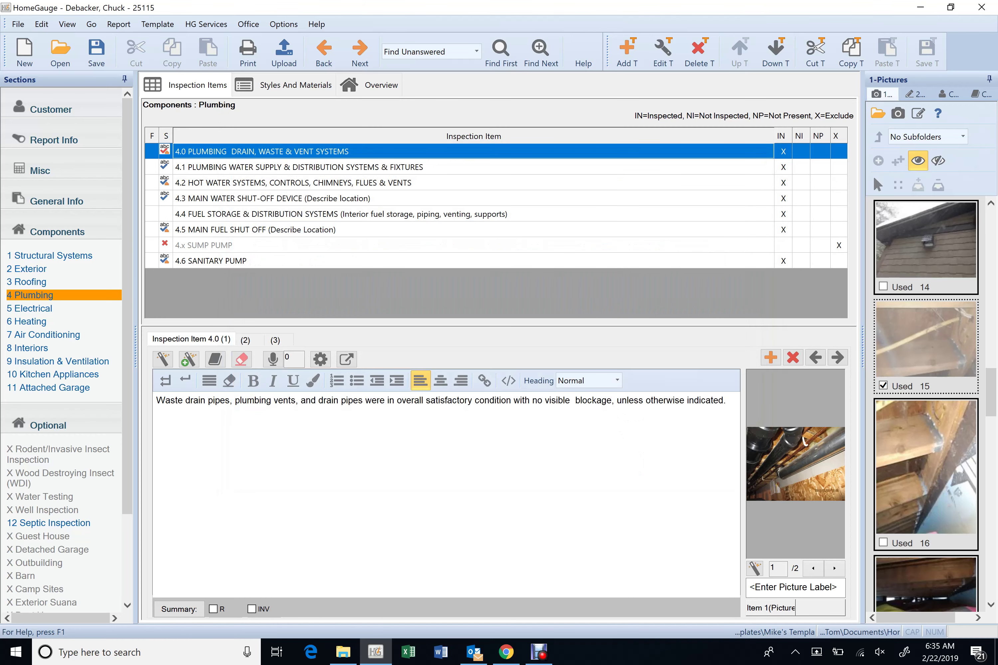
type("leaks or")
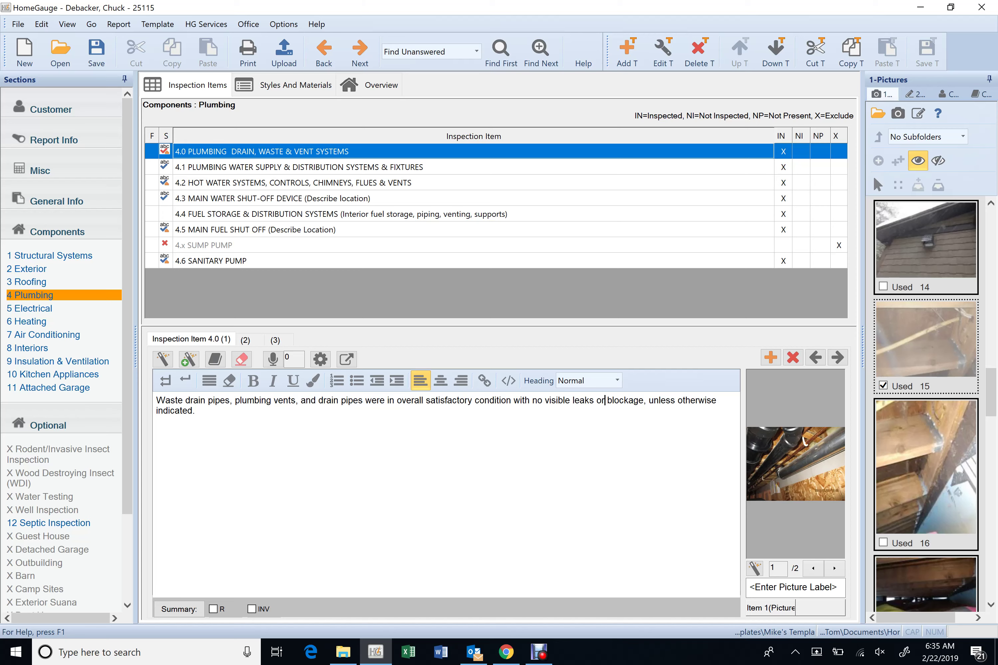
Check the second picture of the first comment on item 4.0 and read the second comment about the sewage lift pump pipe
left_click(246, 341)
left_click(211, 339)
left_click(834, 568)
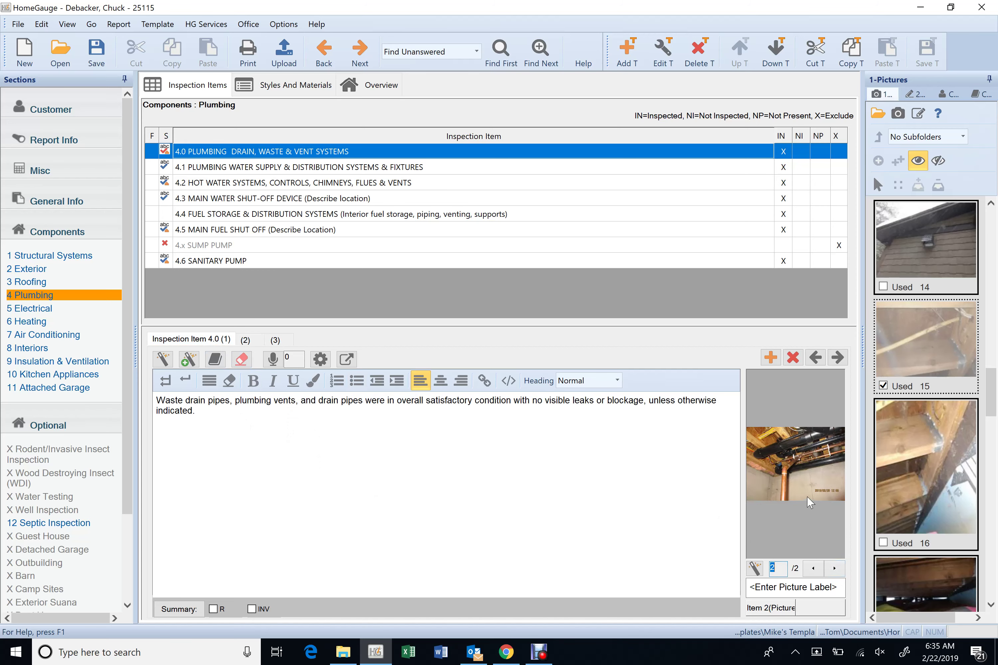
left_click(245, 340)
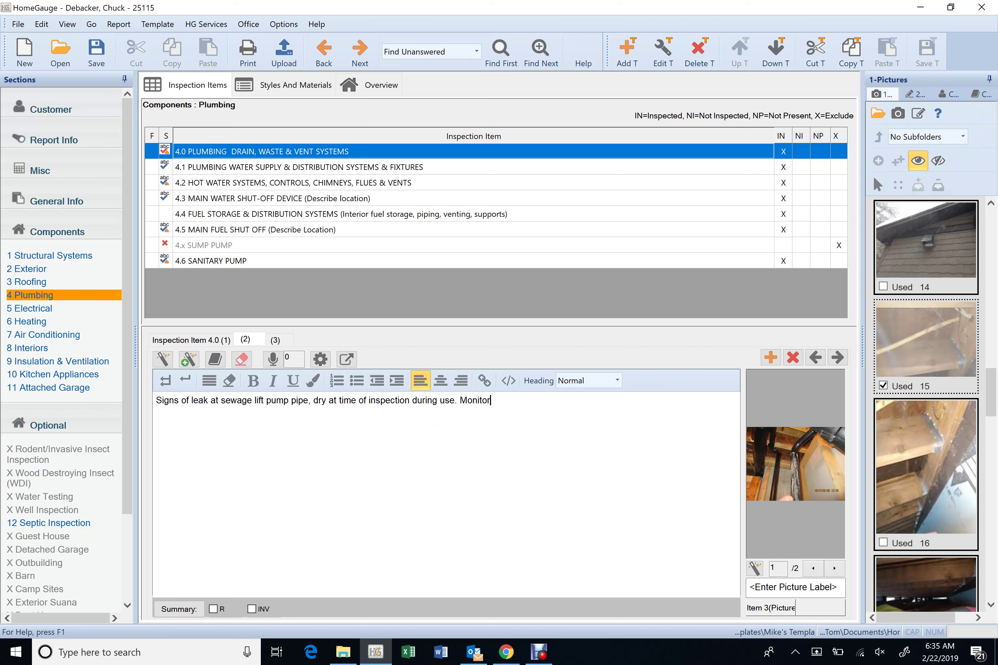
left_click(311, 400)
left_click(494, 391)
Join the three paragraphs of the third comment on item 4.0 into one paragraph and check its pictures
left_click(277, 340)
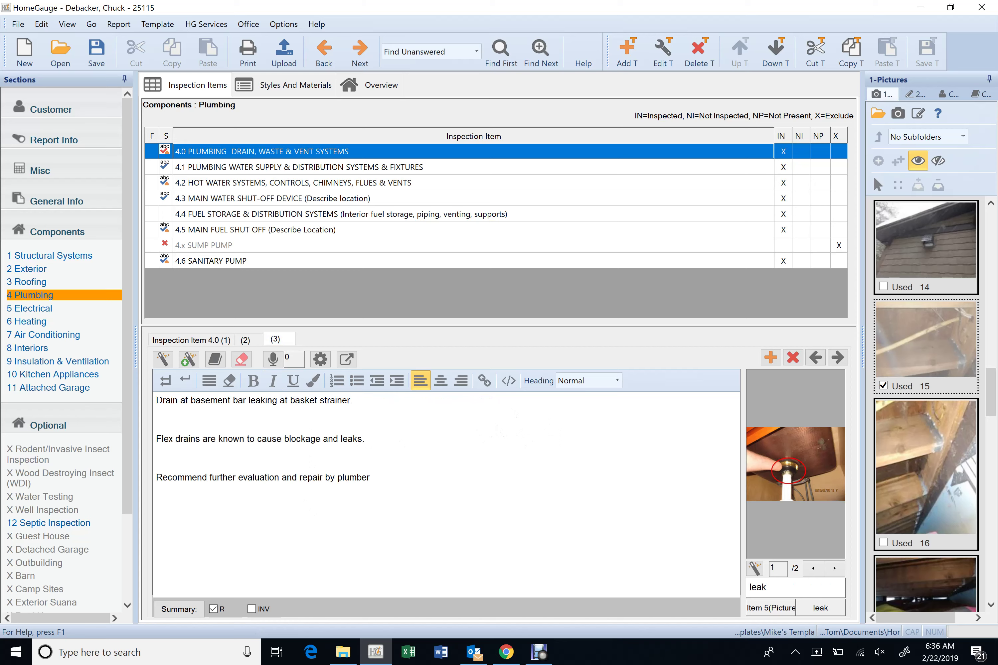
key("BackSpace")
key("BackSpace")
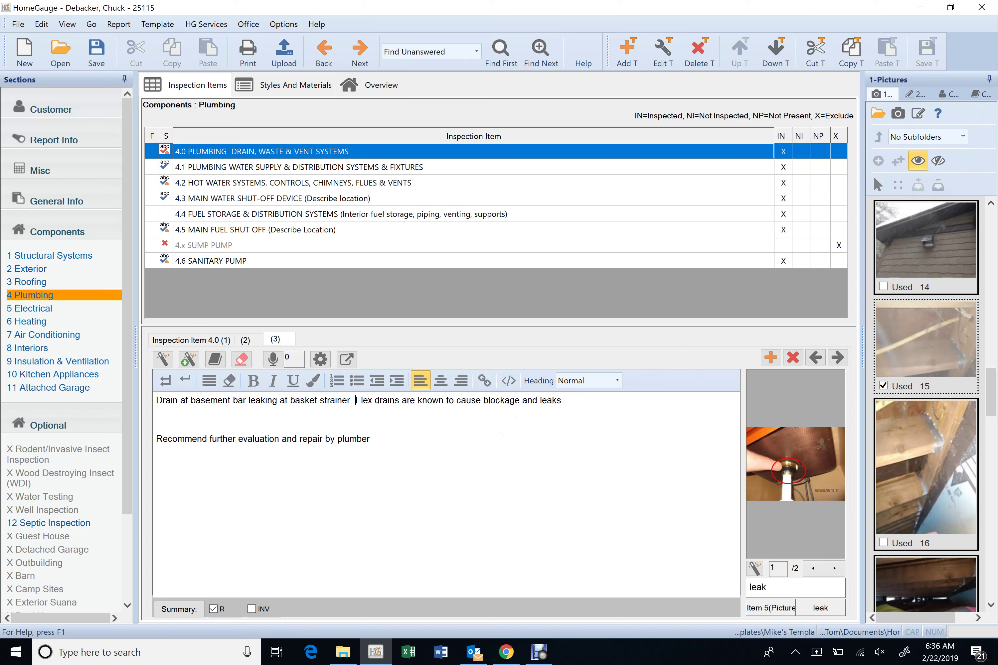
left_click(589, 398)
key("Delete")
key("Delete")
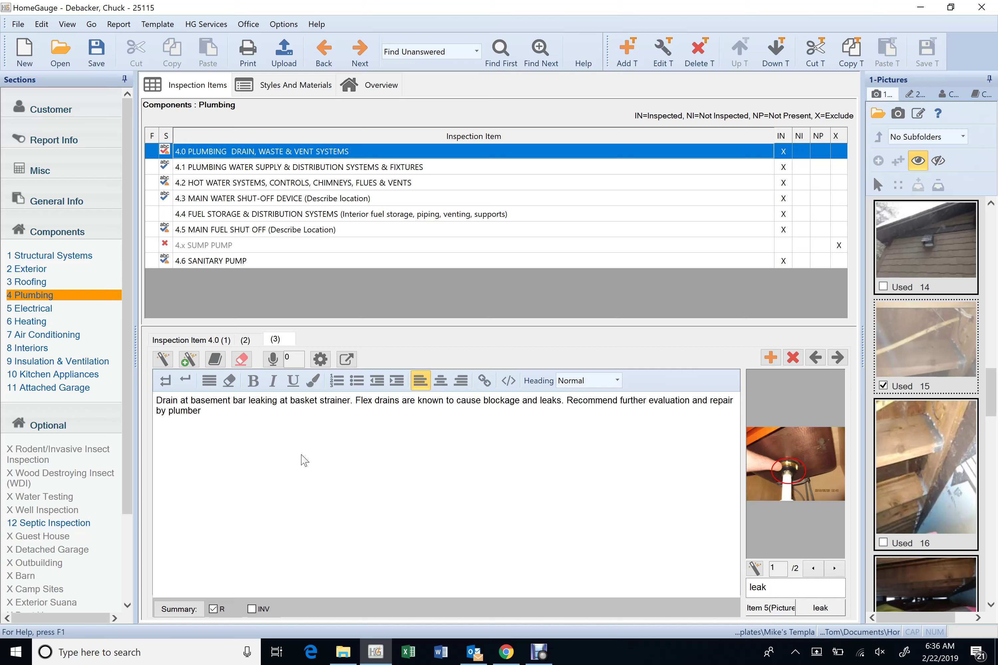
left_click(286, 440)
left_click(834, 569)
left_click(814, 569)
Review the comments of plumbing items 4.1 and 4.2 and look through the water heater pictures
left_click(211, 167)
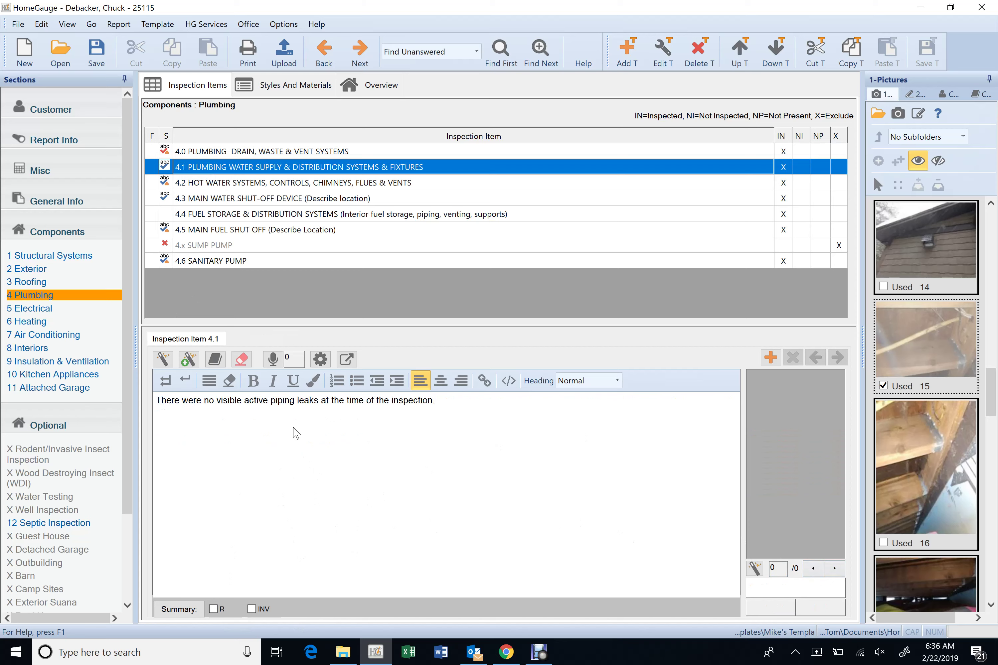
left_click(286, 188)
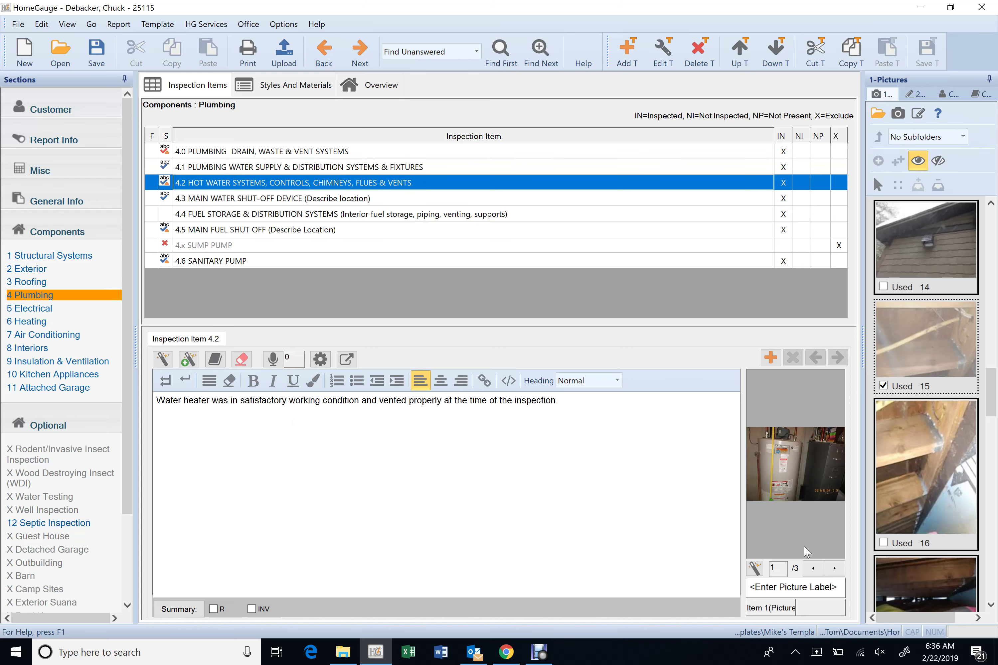
left_click(835, 568)
left_click(835, 569)
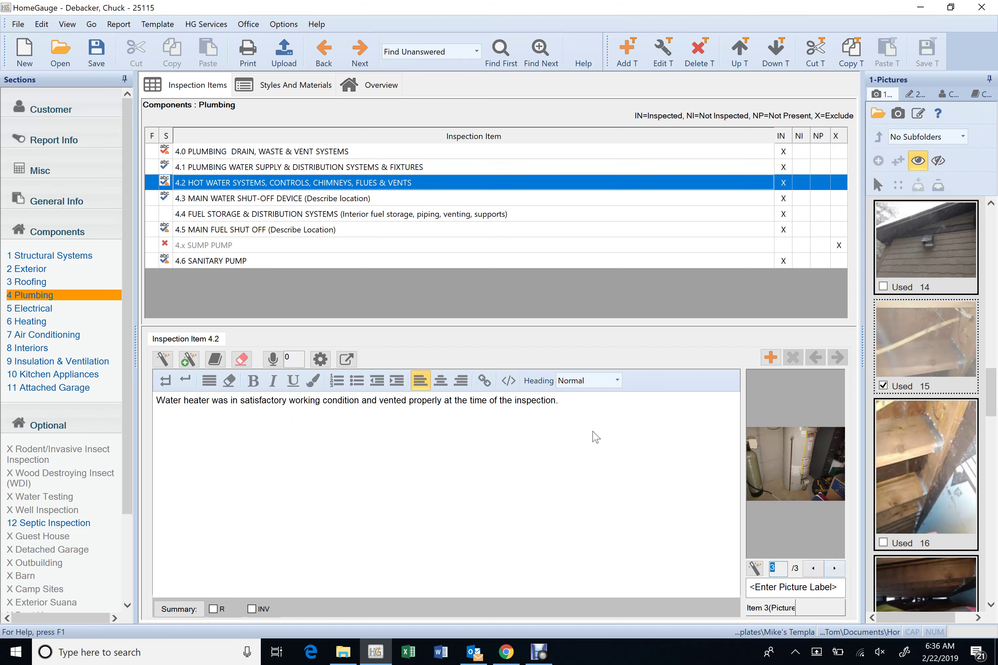
Mark the main water shut-off device item as excluded instead of inspected
left_click(217, 202)
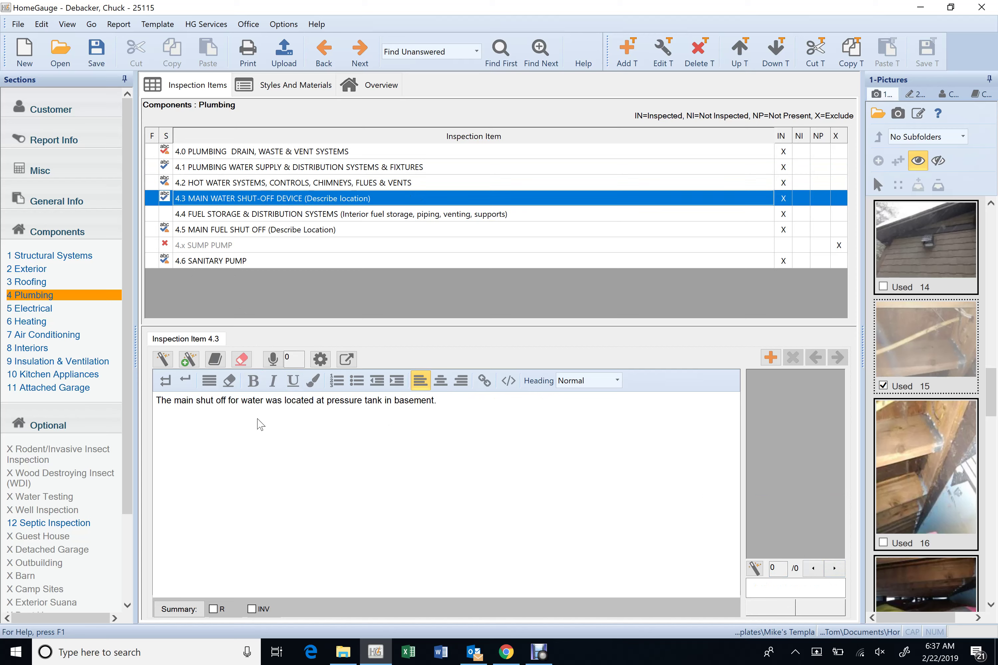
left_click(782, 198)
left_click(840, 201)
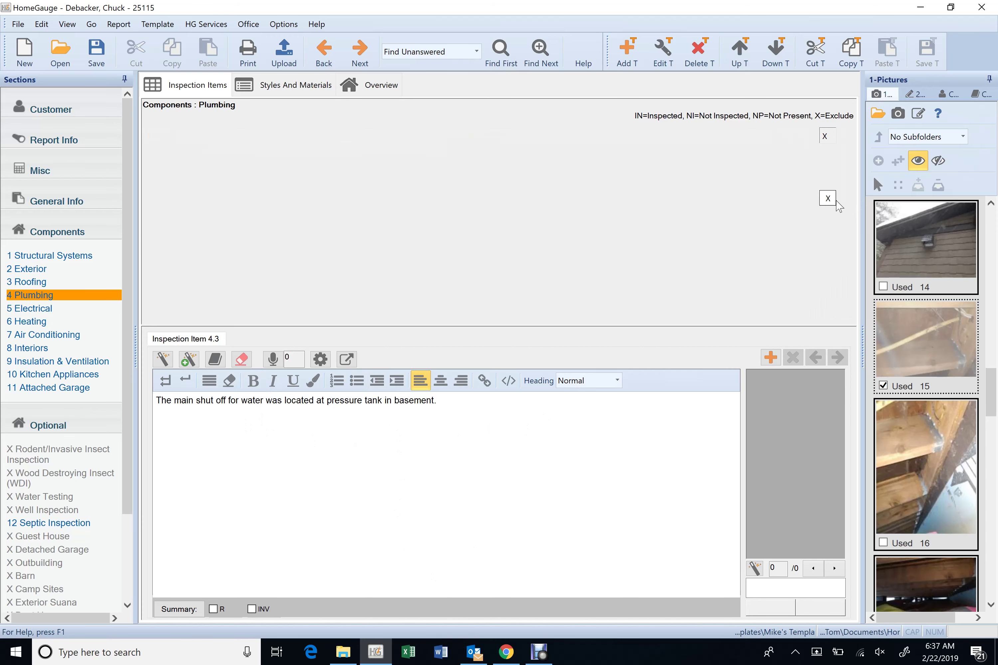
Reword the second comment of the fuel storage and distribution item as "Csst gas line is properly bonded."
left_click(664, 215)
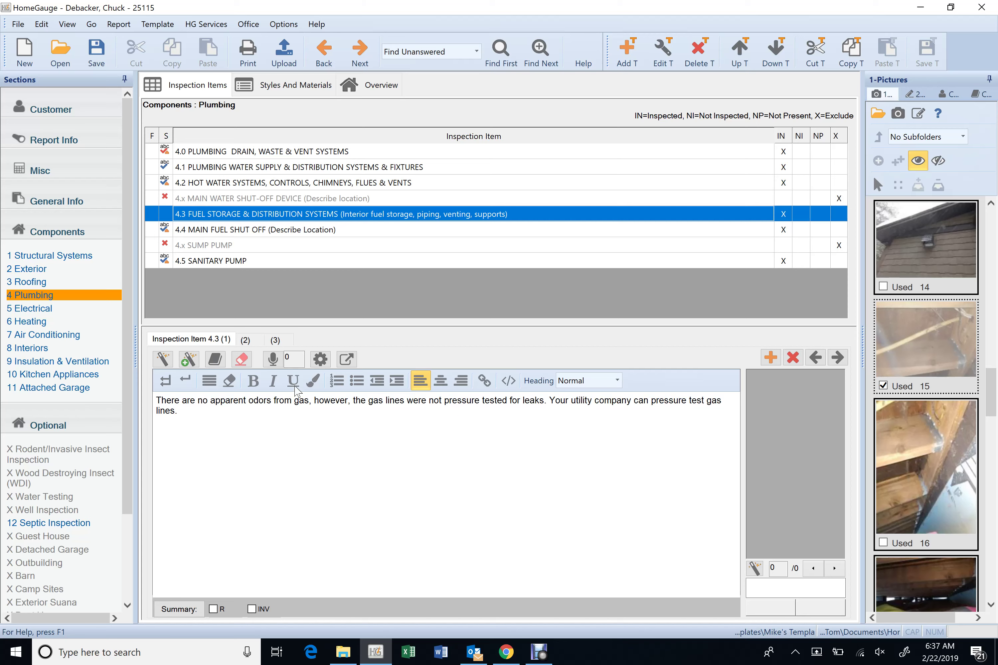
left_click(251, 343)
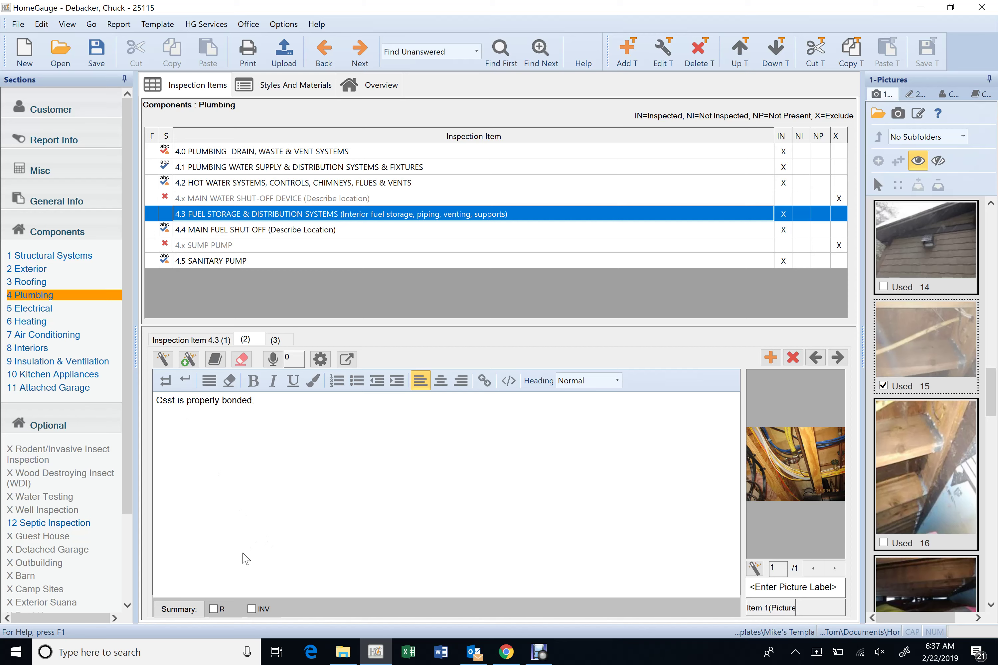
key("BackSpace")
key("BackSpace")
key("BackSpace")
key("BackSpace")
type("SST c")
key("BackSpace")
key("BackSpace")
key("BackSpace")
key("BackSpace")
key("BackSpace")
type("sst gas line")
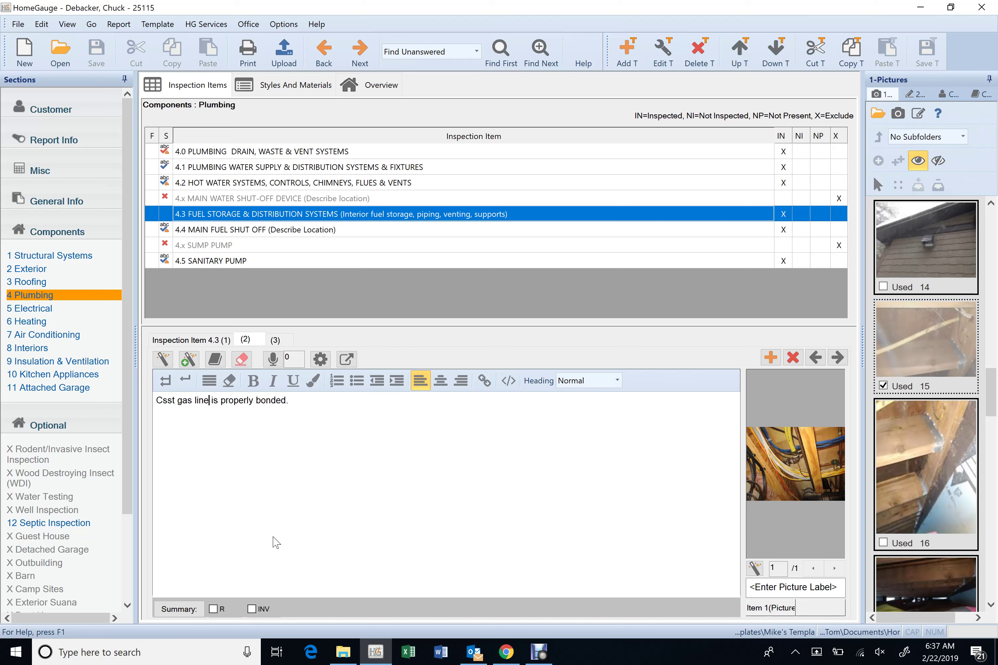
left_click(349, 466)
Start the third comment of item 4.3 with "The Csst gas line runs out under the the lake side porch and goes through"
left_click(275, 340)
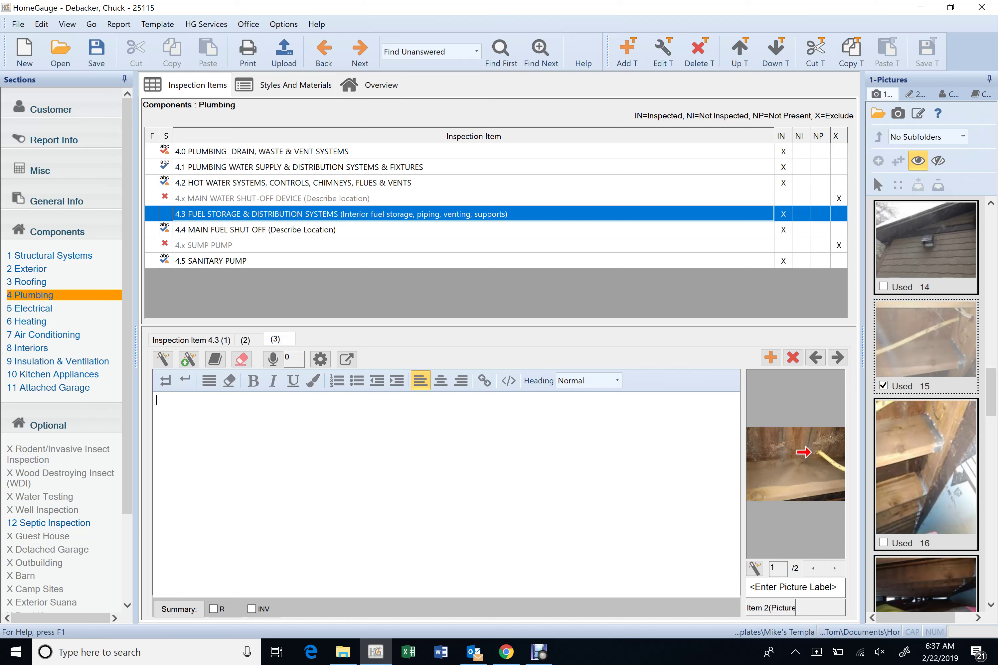
type("The c")
key("BackSpace")
key("BackSpace")
type("Csst gas line runs out t")
key("BackSpace")
type("under the the")
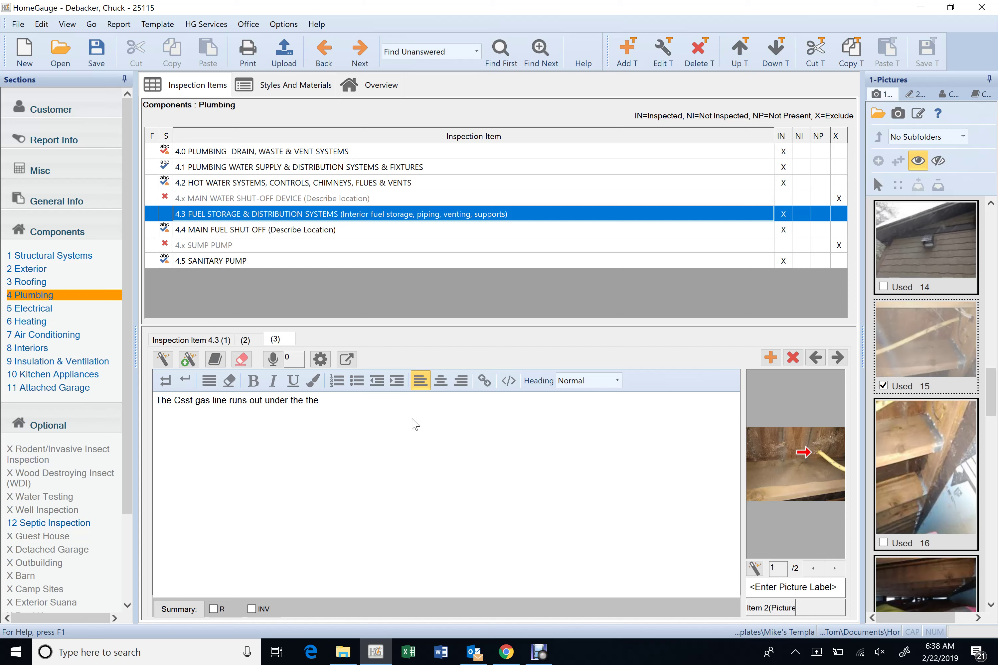
type(" lake side porch and so")
key("BackSpace")
key("BackSpace")
type("goes through ")
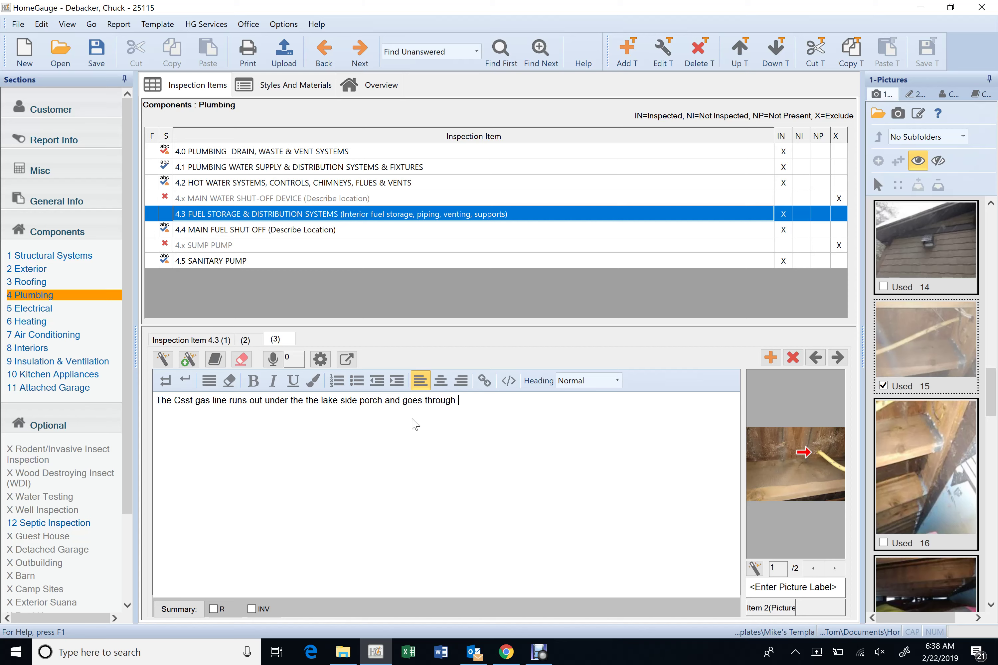
Finish the comment with "the wall and floor. Typically, rigid pipe (black pipe) or special fittings are used when ever Csst gas lines enter a wall or floor."
type("the wall and floor. Typicallyt")
key("BackSpace")
type(",")
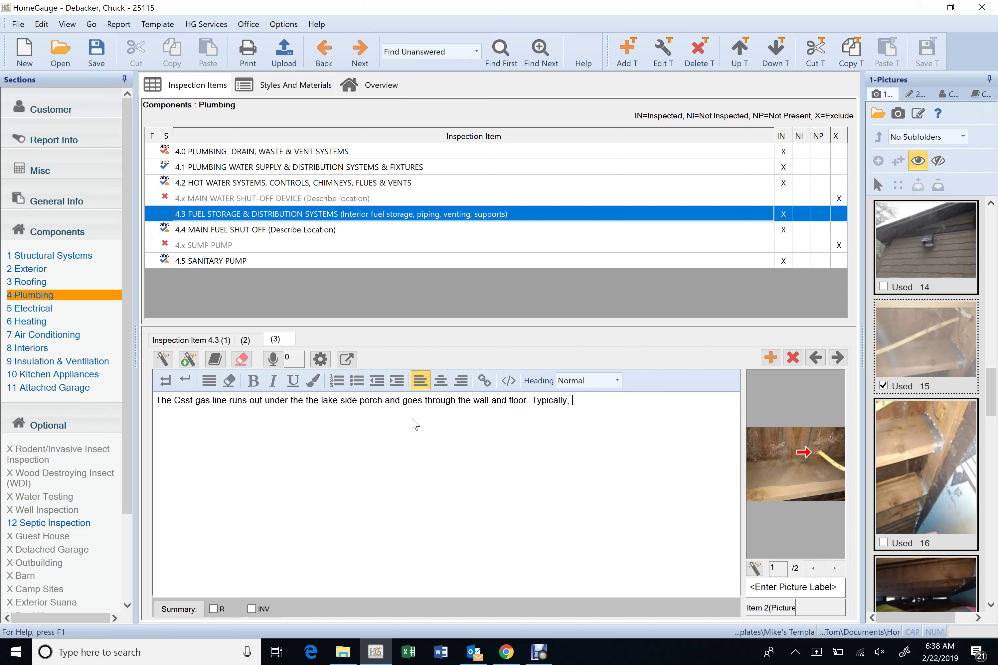
type("rigid pipe (black pipe) or spe")
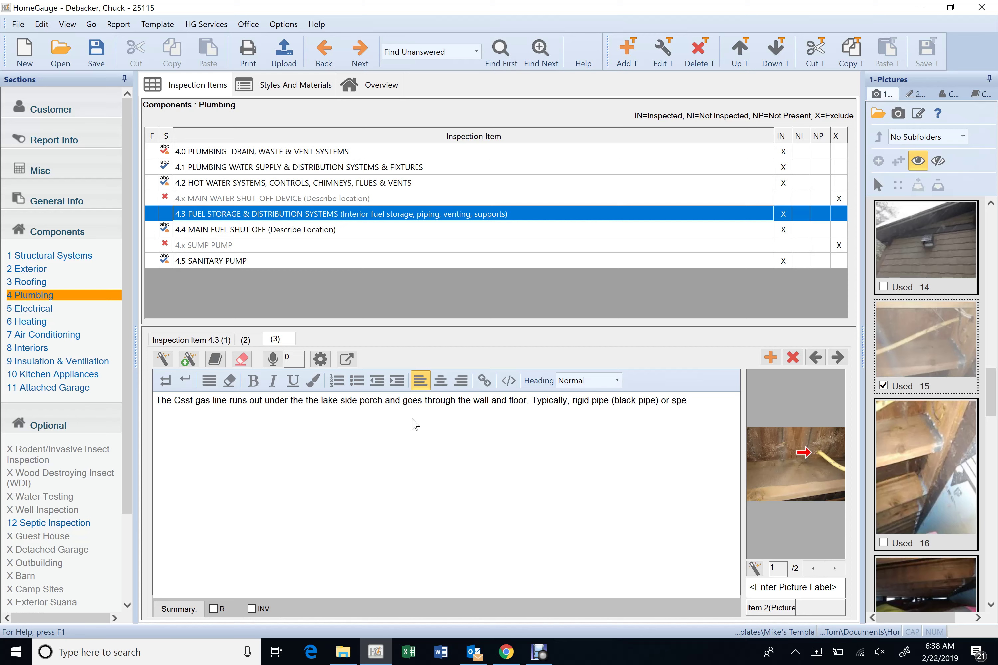
type("cial fittings are used when ever")
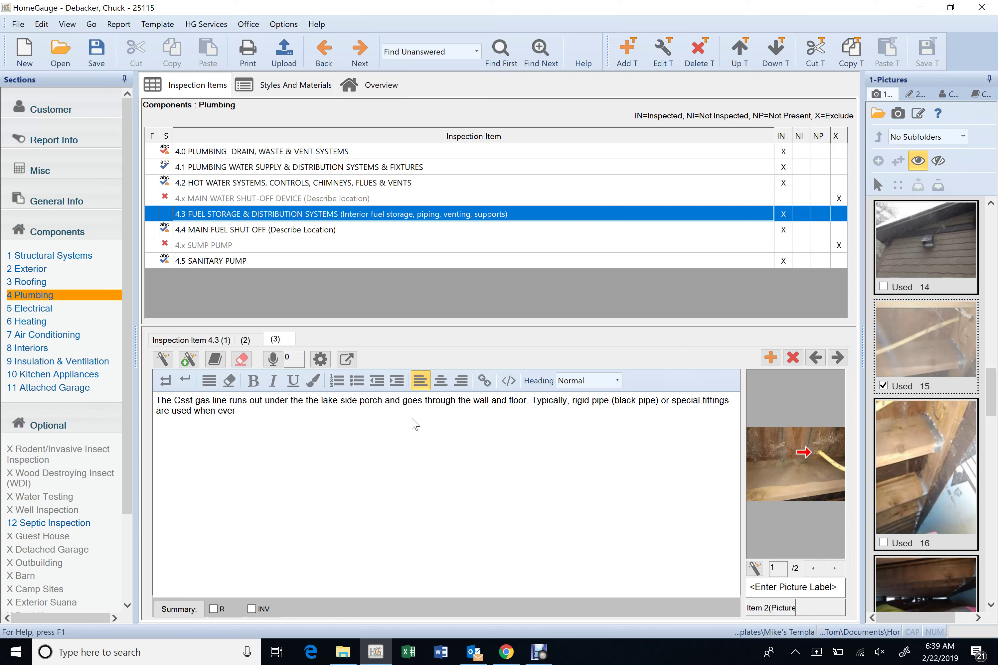
type("th")
key("BackSpace")
key("BackSpace")
type("Csst gas lines enter a wall o")
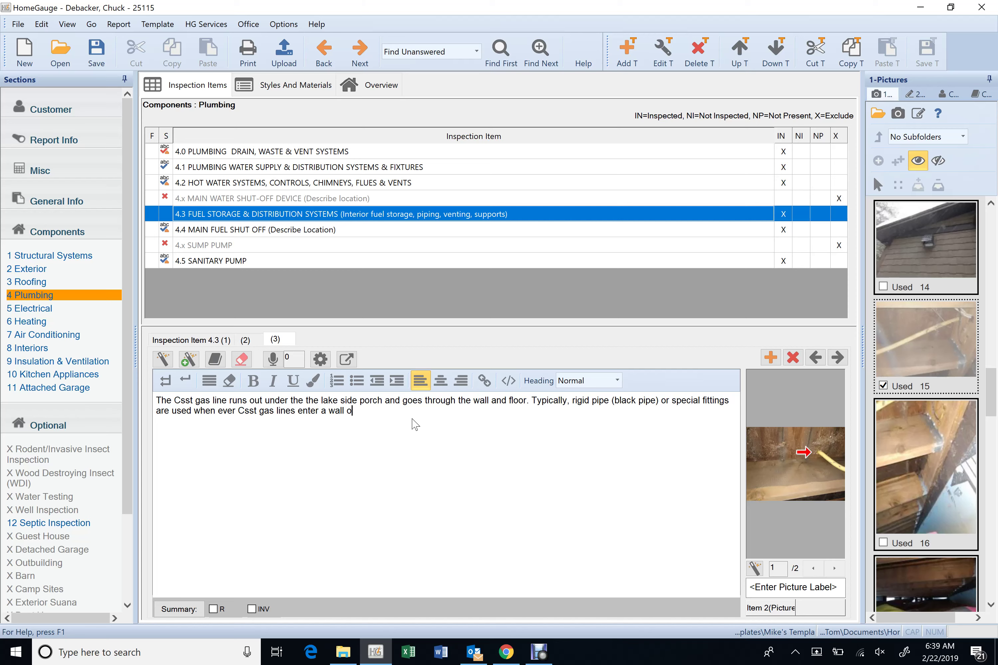
type("r floor.")
Move the second picture of the third 4.3 comment to the front and check the new picture order
left_click(835, 569)
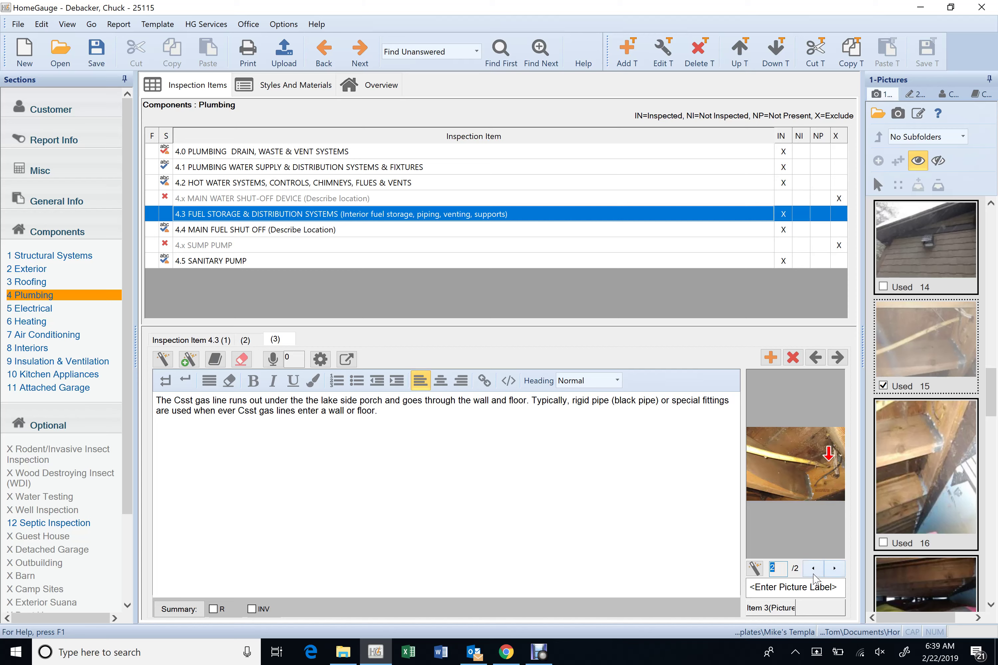
left_click(815, 577)
left_click(834, 577)
right_click(815, 464)
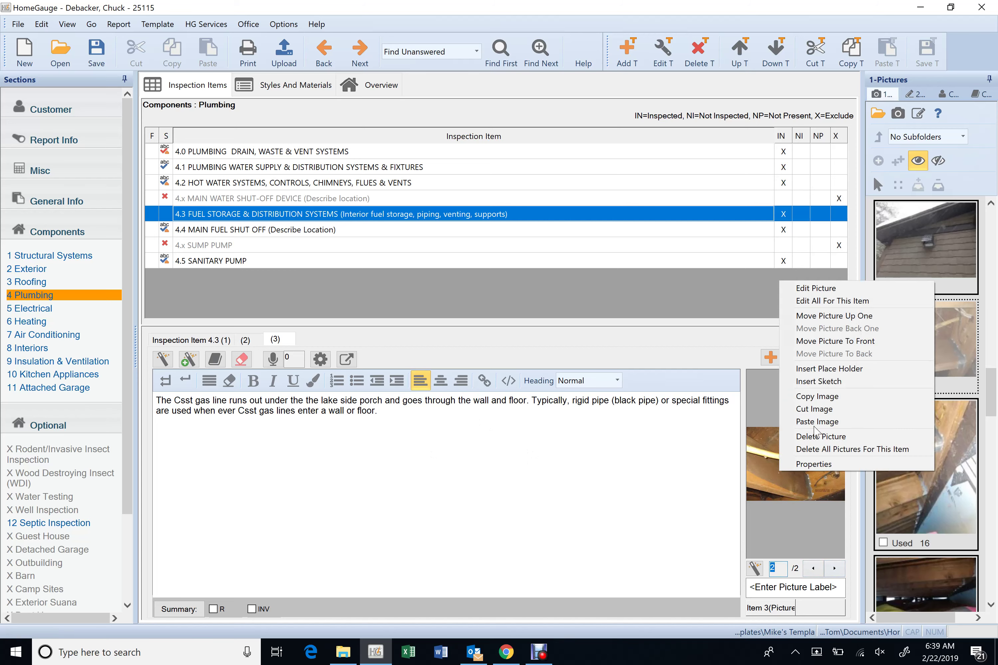
left_click(882, 345)
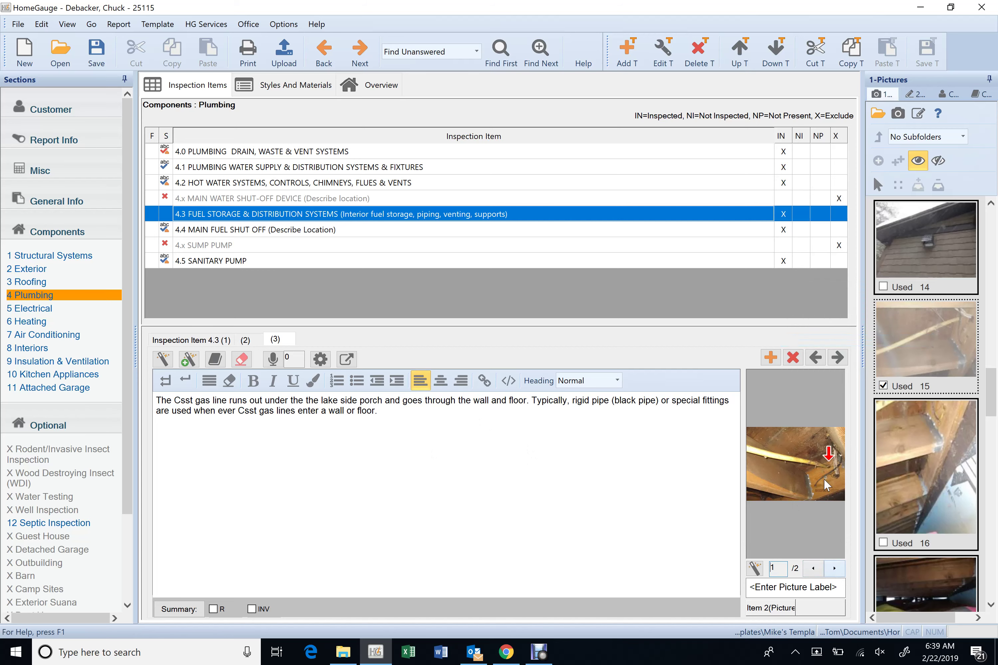
left_click(840, 568)
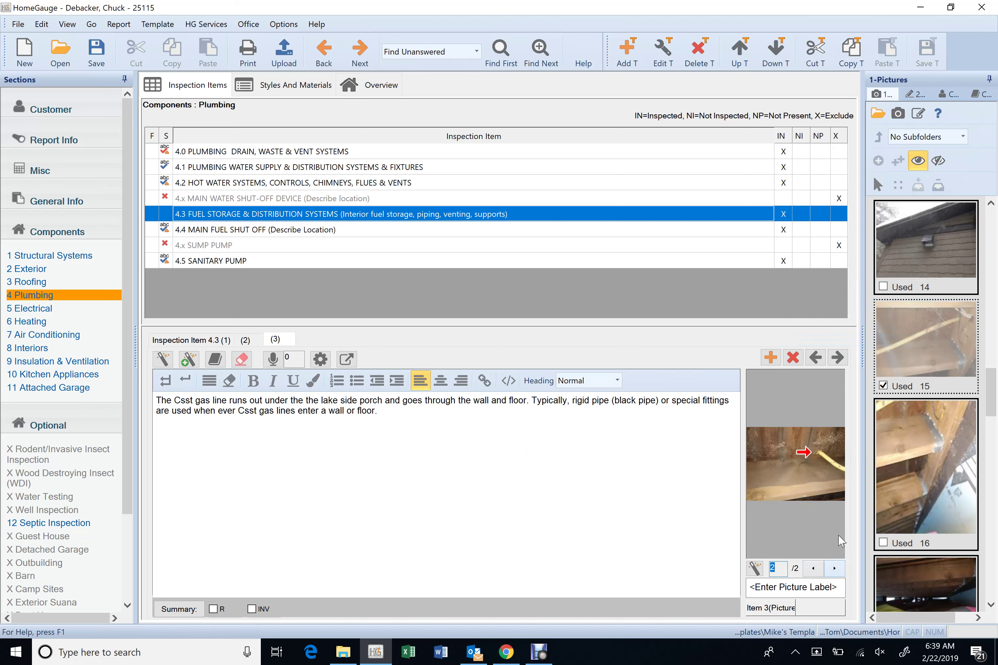
left_click(422, 438)
Open the Heating section and review the comments of items 6.0 and 6.5 together with the fireplace pictures
left_click(51, 321)
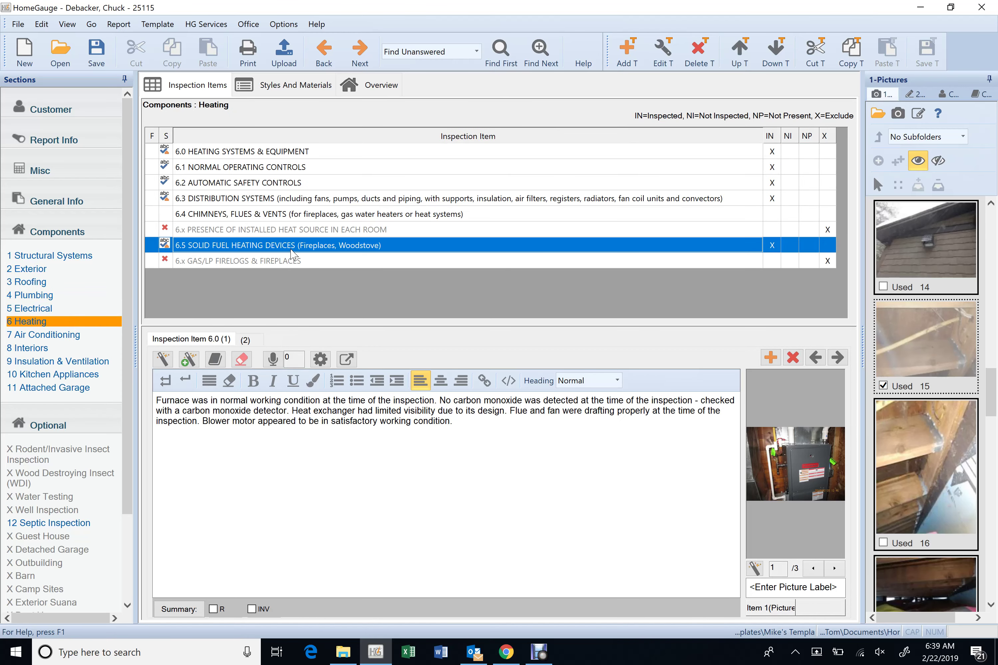
left_click(286, 252)
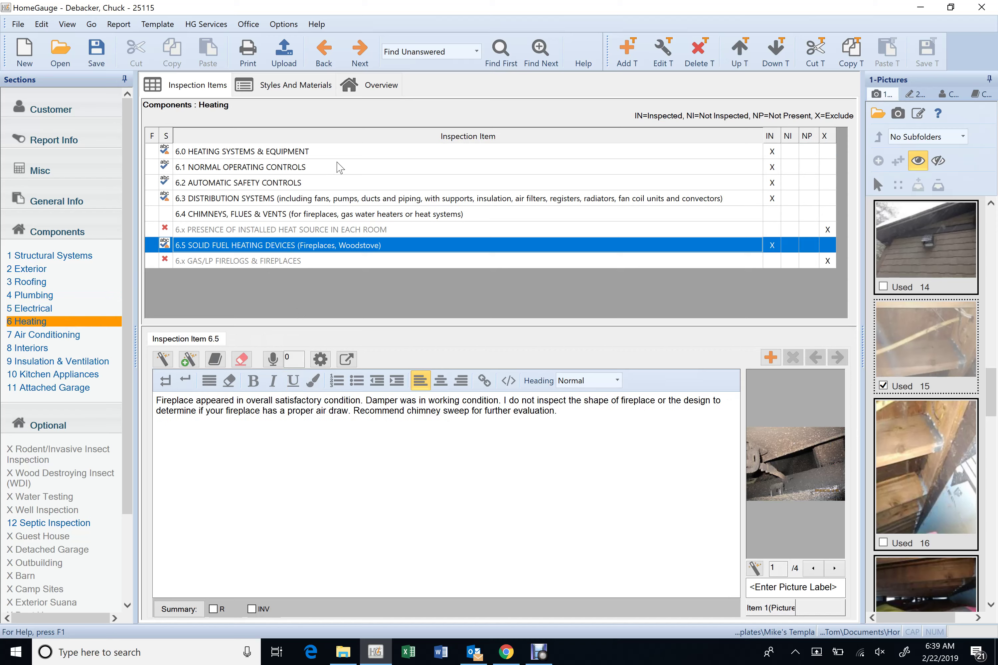
left_click(349, 153)
left_click(248, 340)
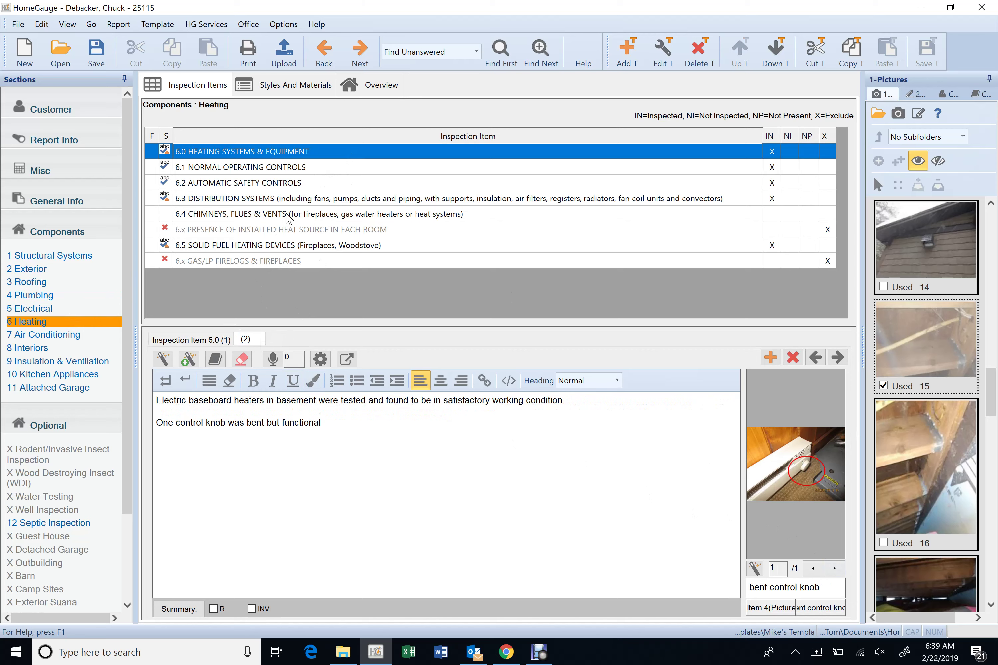
left_click(261, 248)
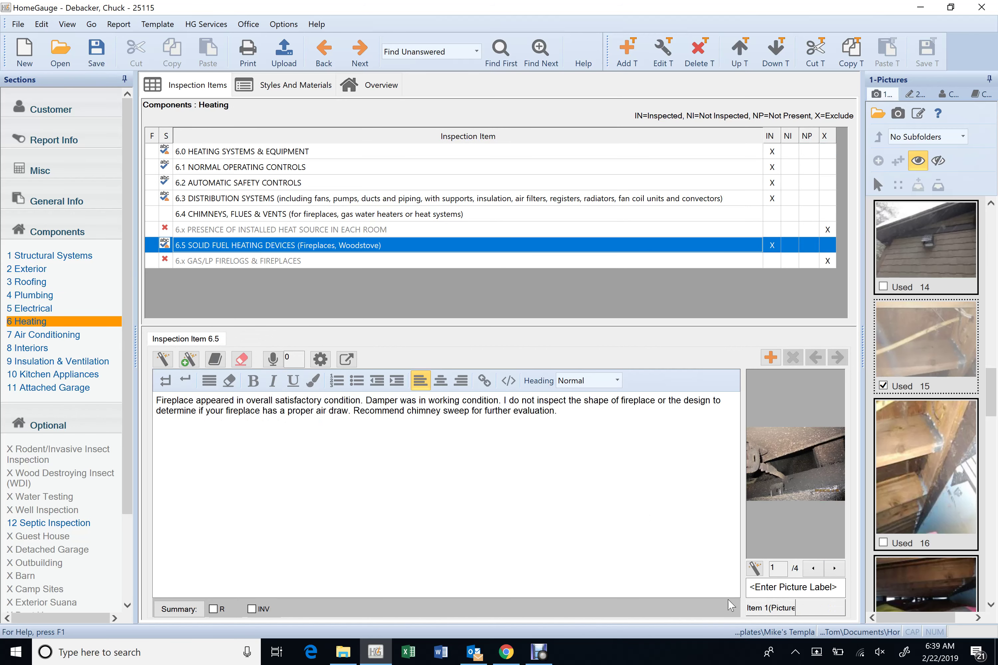
left_click(834, 569)
left_click(834, 569)
left_click(834, 569)
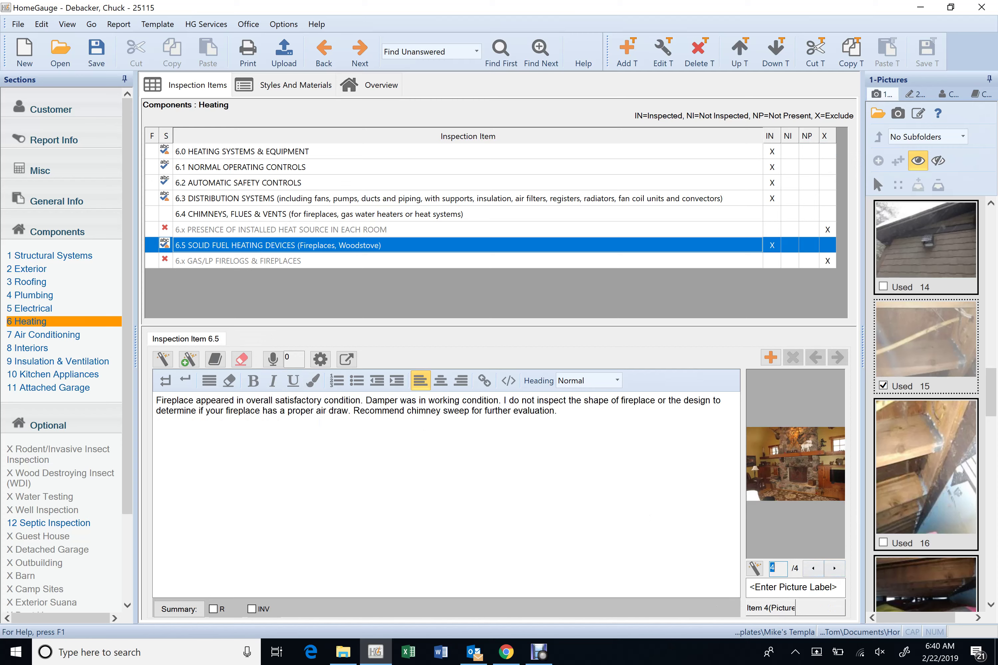
View picture 14 of the exterior wall vent in the picture editor and close it without changes
left_click(934, 231)
double_click(918, 228)
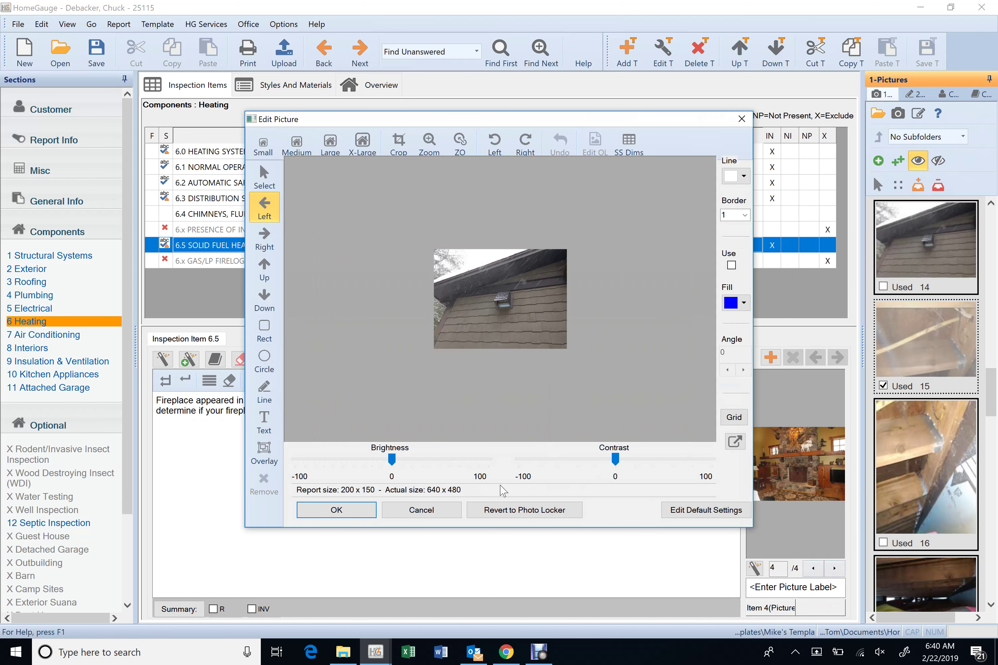
left_click(440, 511)
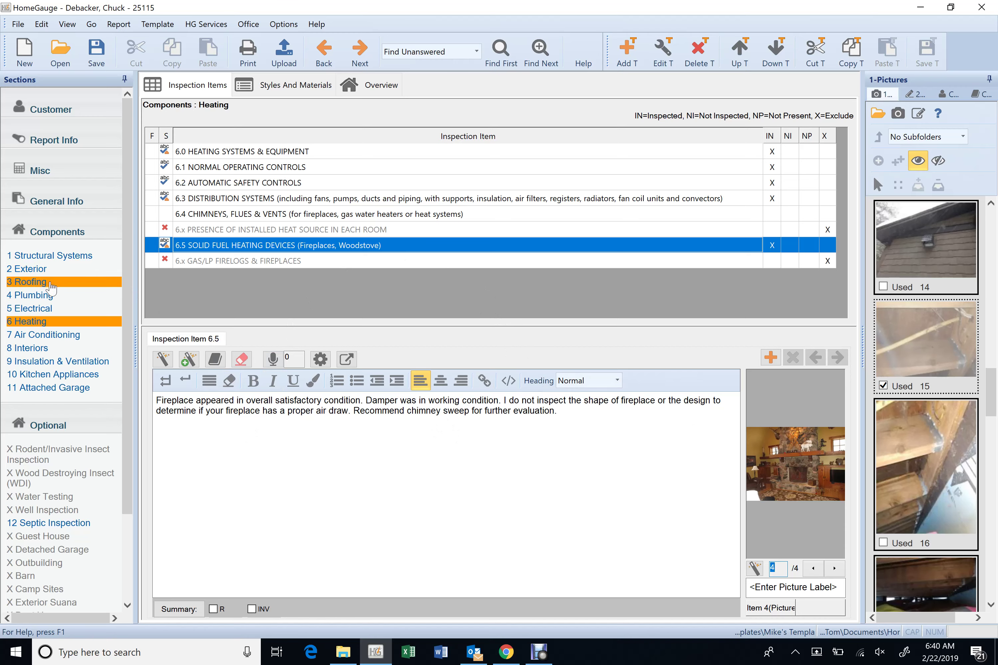
Check the Roofing section, and review the Plumbing comments and pictures for items 4.0 through 4.3, including the second 4.3 comment
left_click(47, 296)
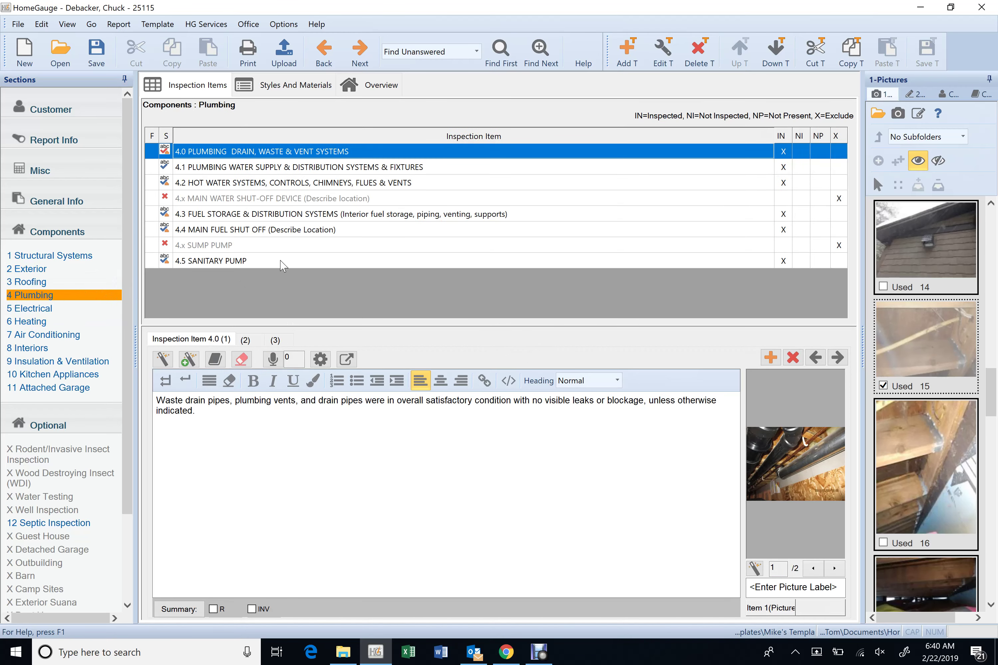
left_click(86, 282)
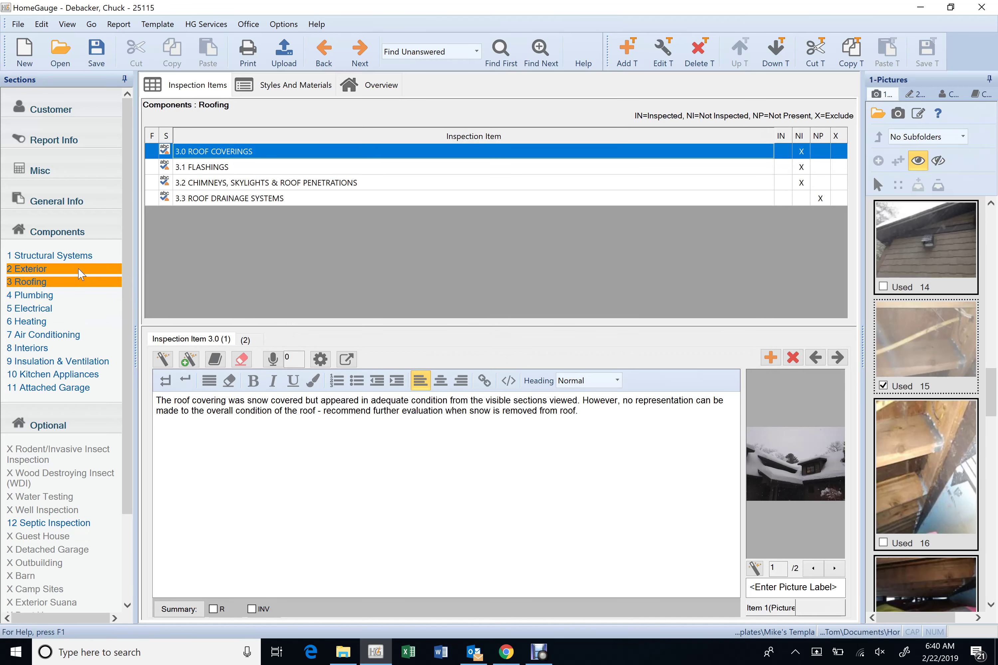
left_click(77, 284)
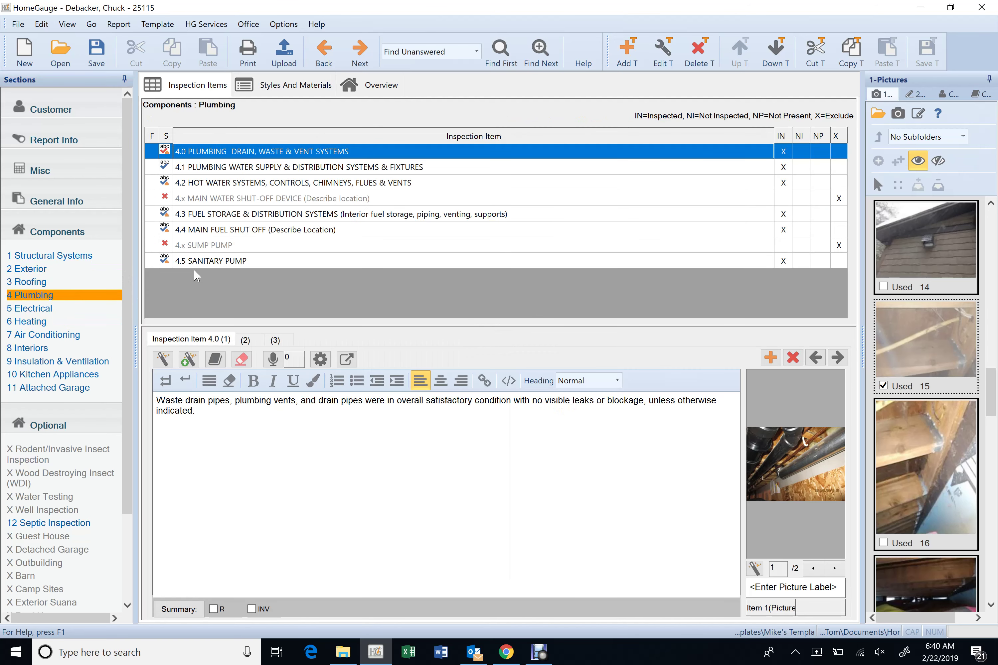
left_click(248, 339)
left_click(279, 340)
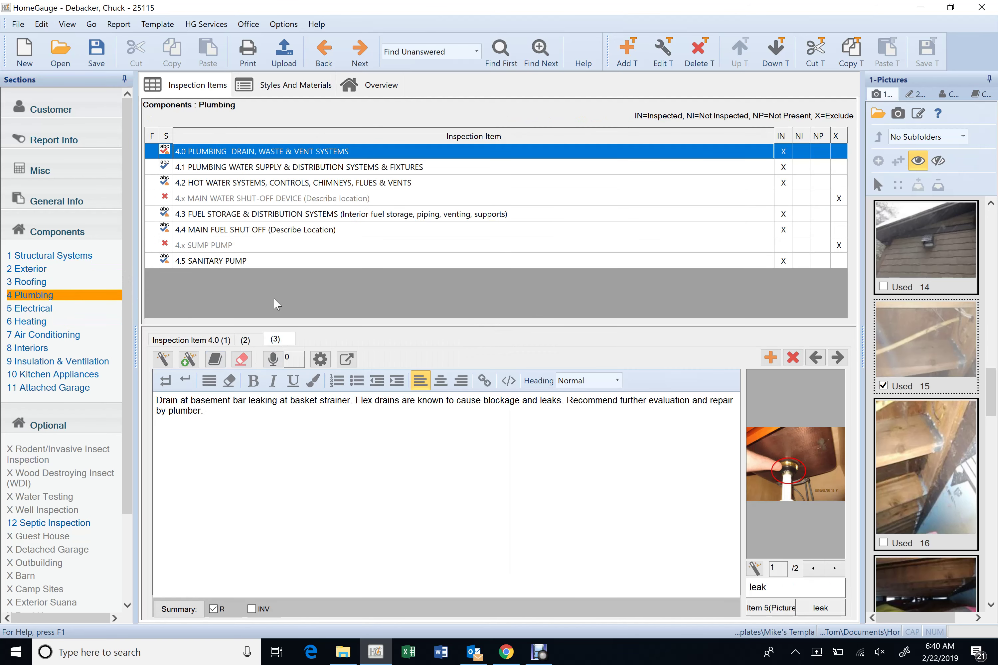
left_click(263, 166)
left_click(255, 181)
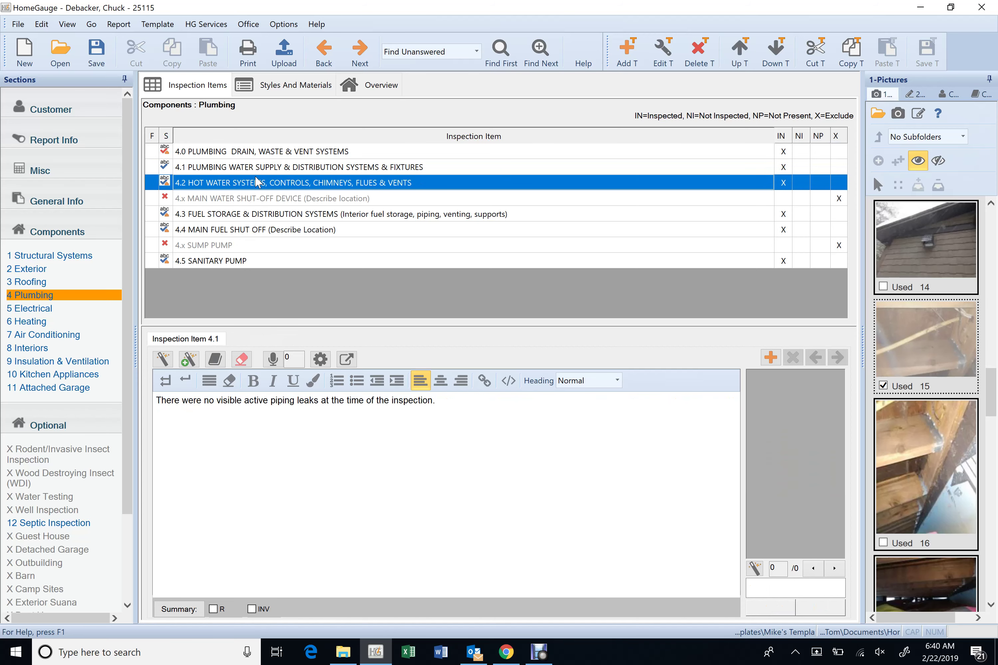
left_click(235, 216)
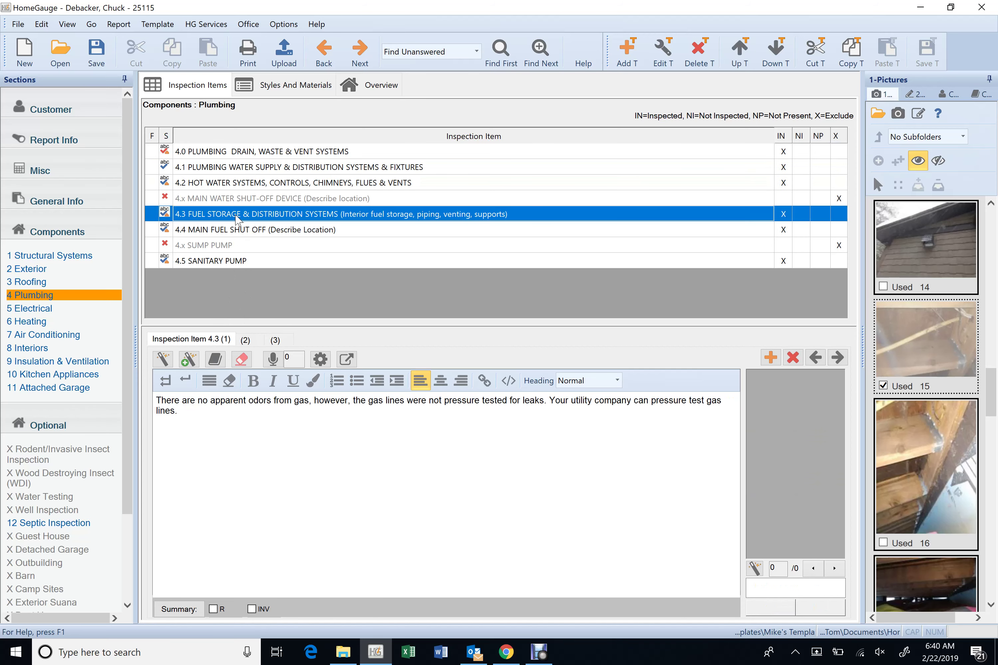
left_click(258, 342)
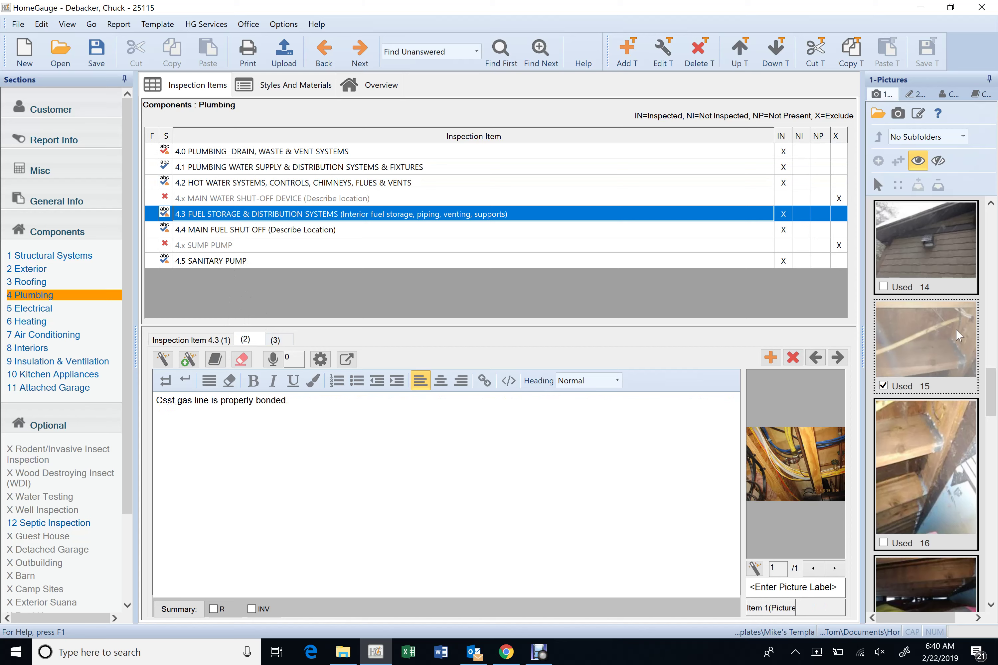
Check the Plumbing materials for the selected water heater power source and return to the inspection items
left_click(287, 85)
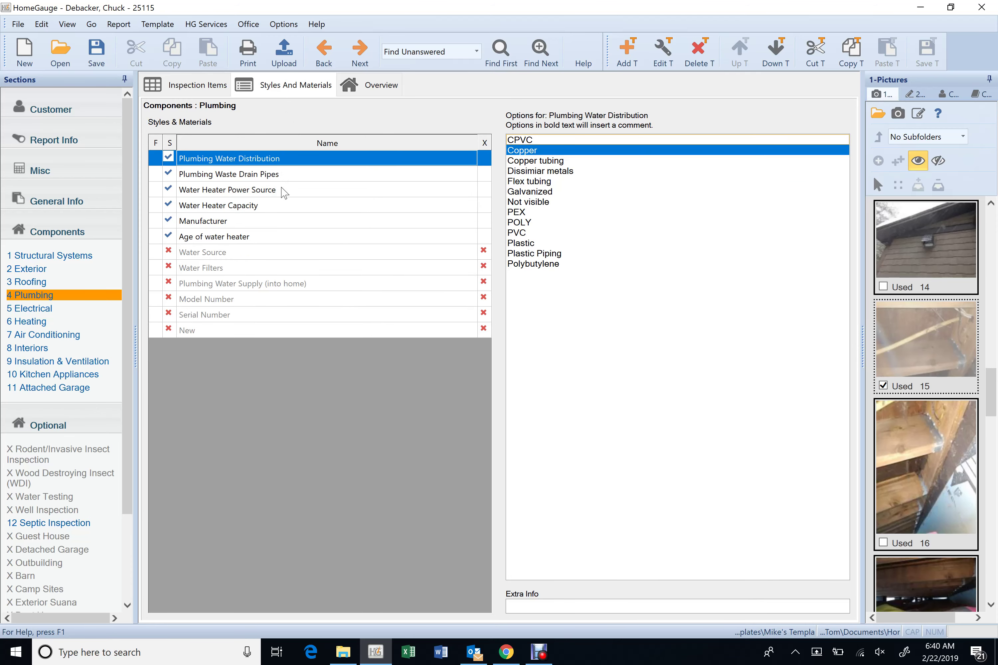
left_click(284, 193)
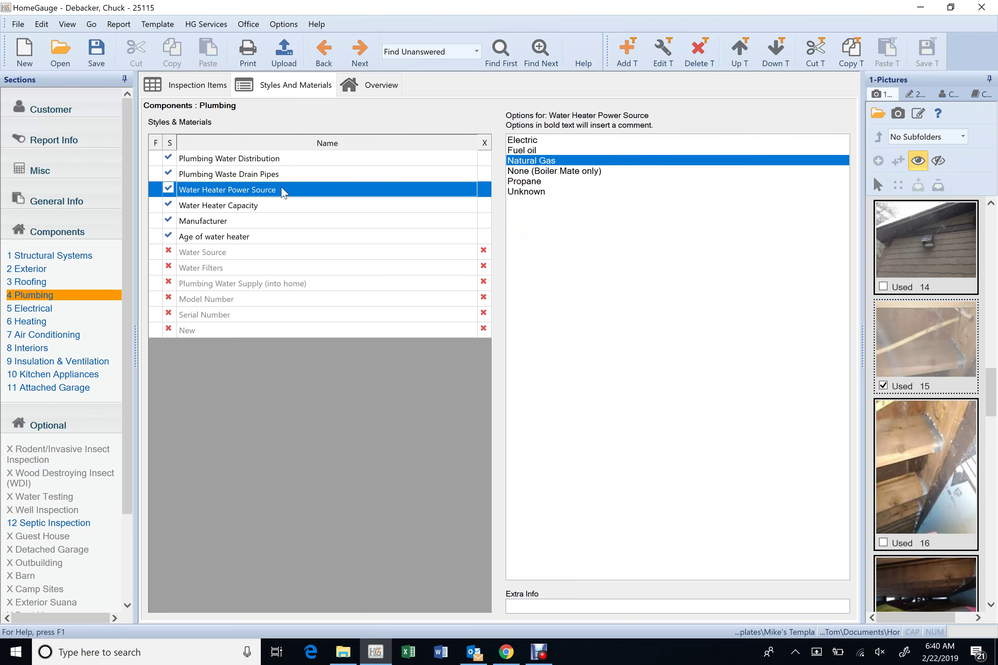
left_click(210, 90)
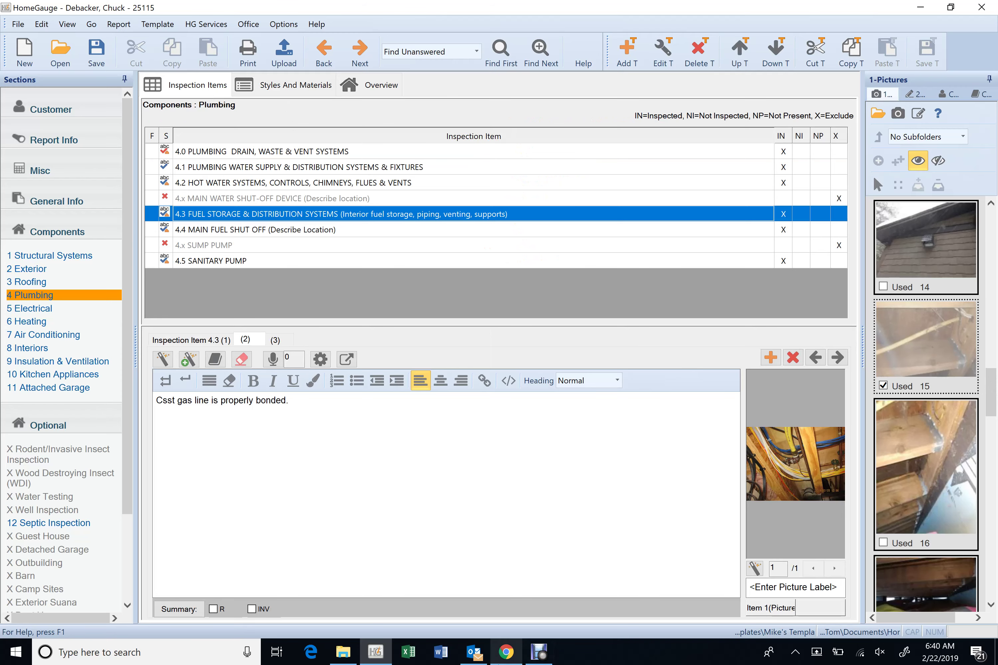
Switch to the report's PhotoLocker folder in File Explorer and look through its photos alongside the report's picture list for unused pictures
left_click(343, 651)
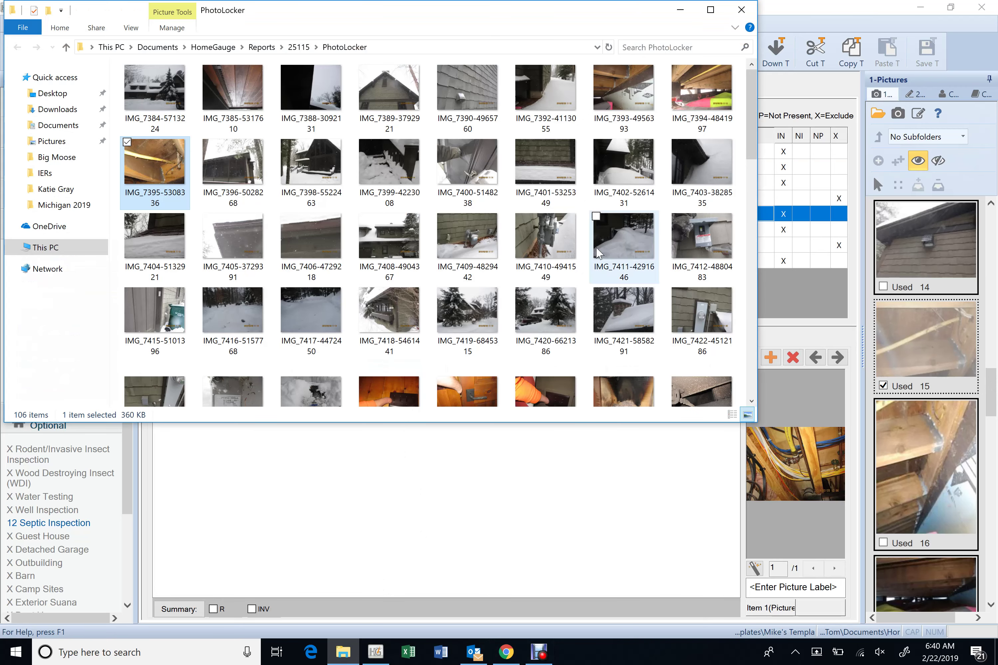
scroll(546, 166, "down", 3)
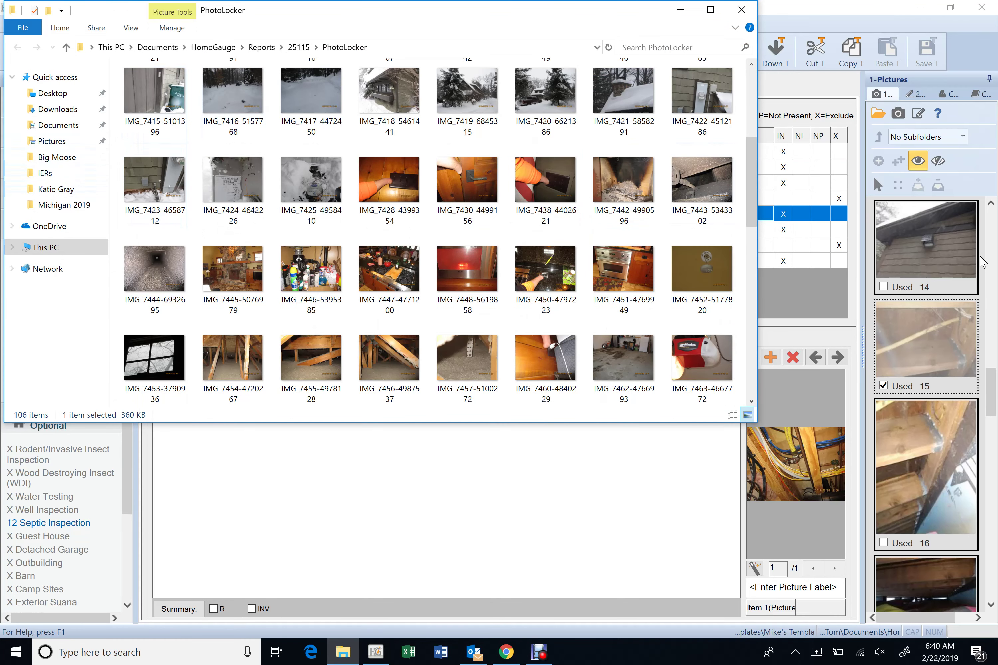
scroll(936, 272, "up", 3)
scroll(934, 263, "up", 6)
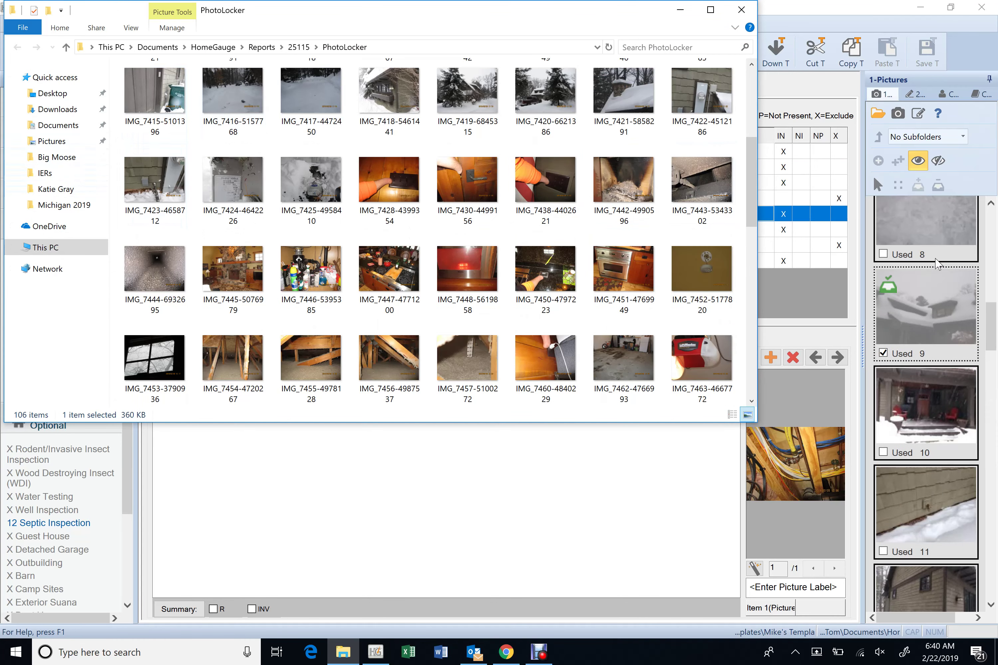
scroll(935, 258, "down", 2)
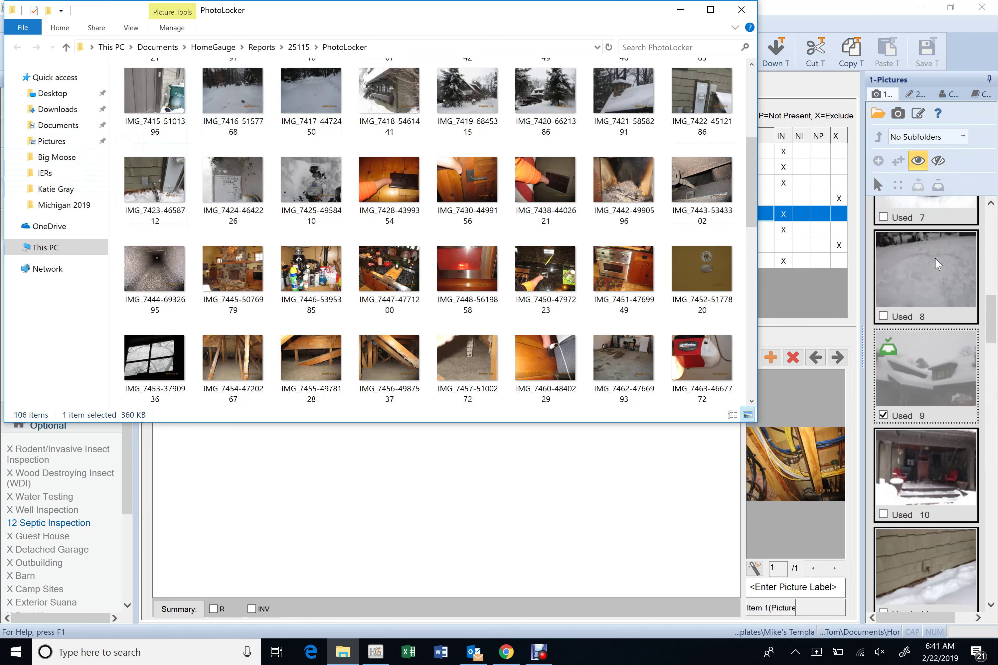
scroll(936, 264, "down", 6)
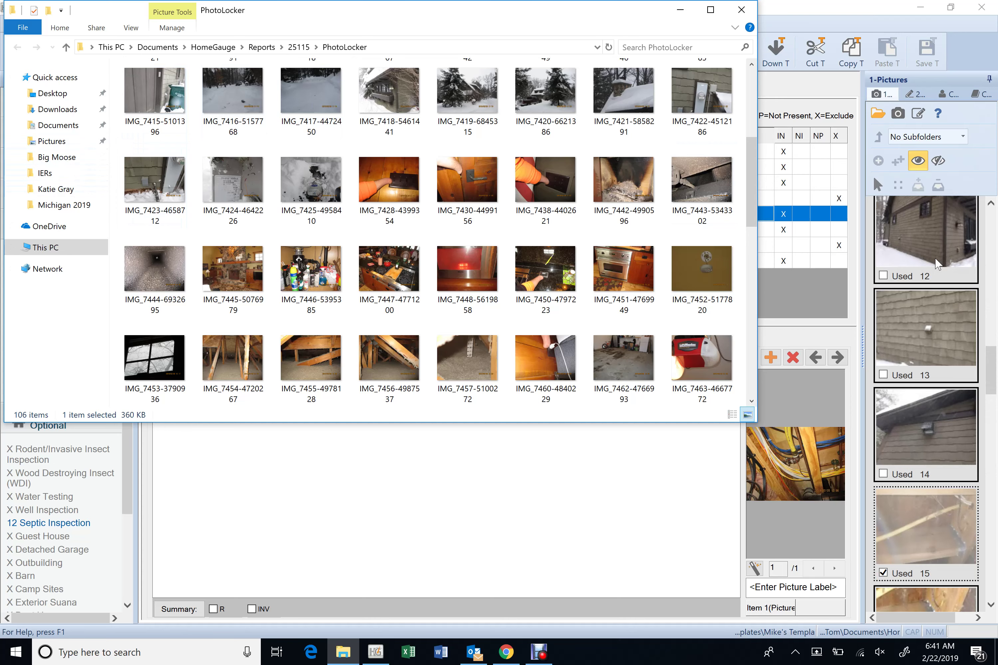
scroll(936, 263, "down", 6)
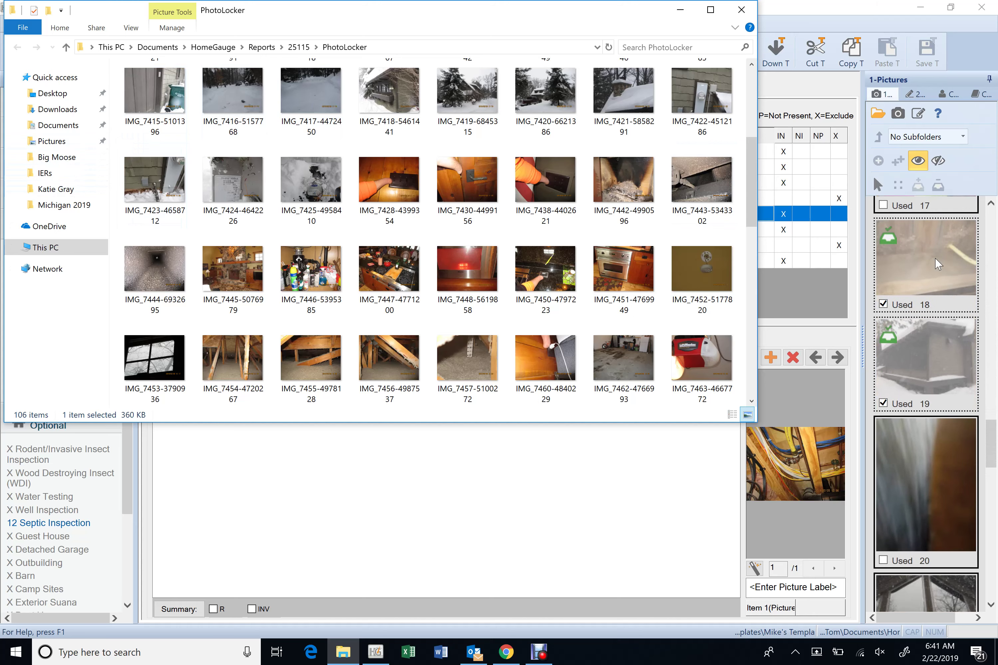
scroll(935, 257, "down", 5)
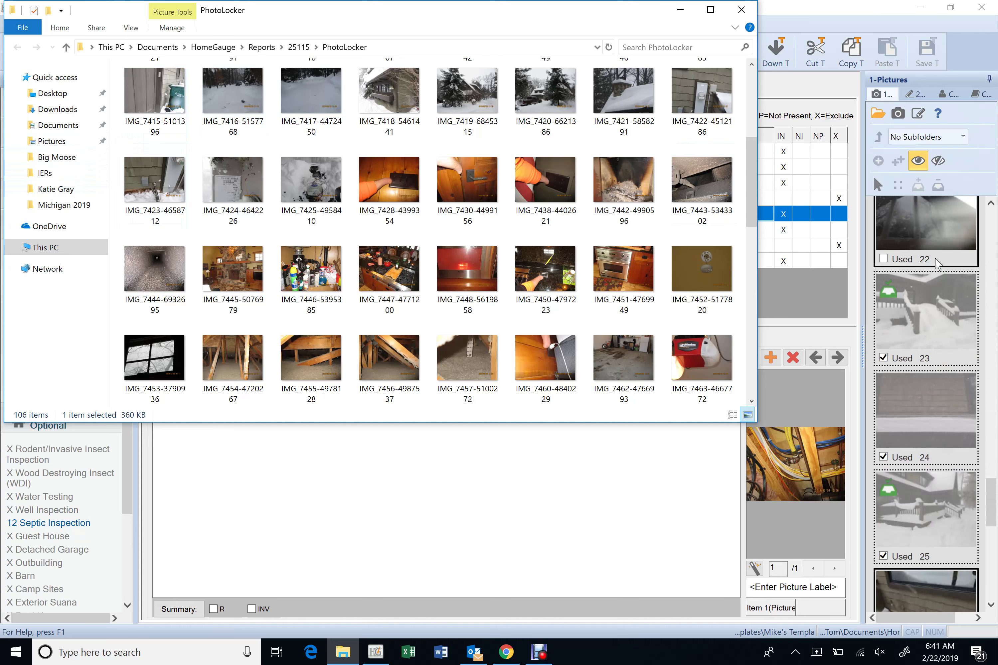
scroll(936, 263, "down", 5)
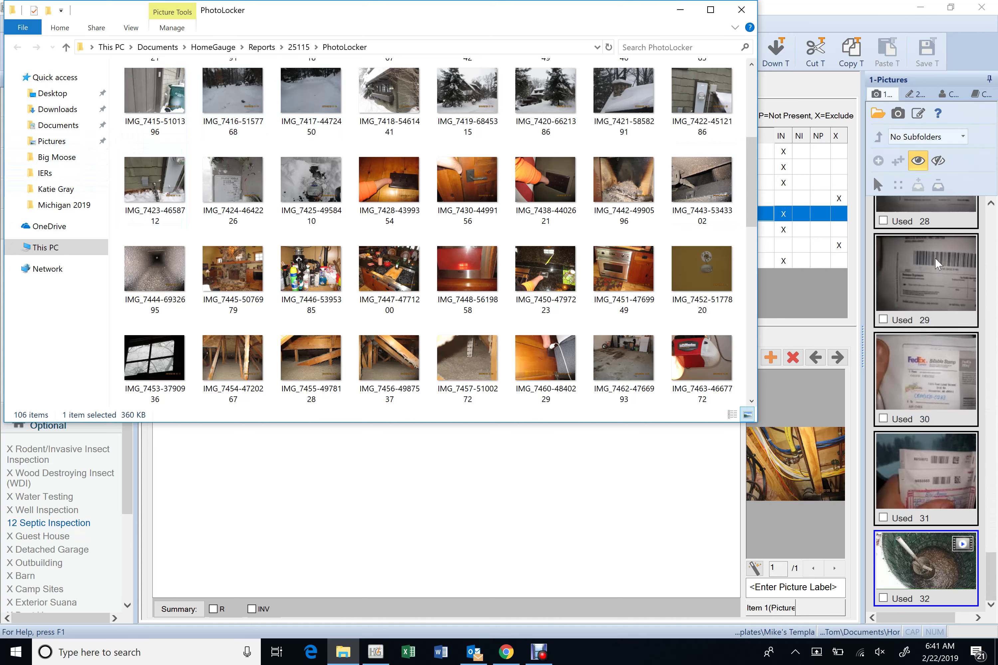
scroll(934, 257, "up", 5)
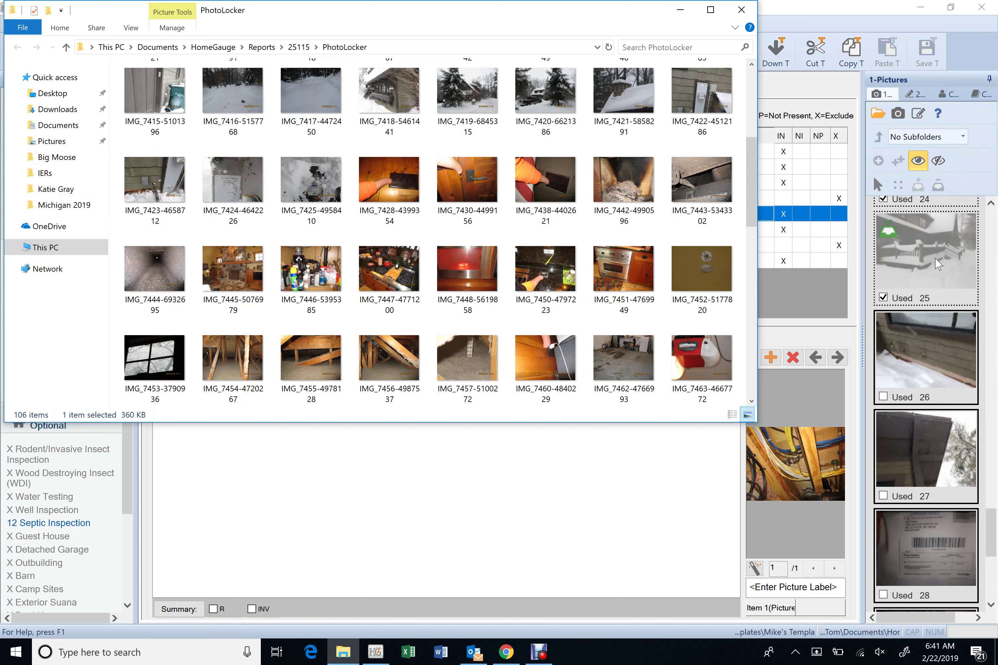
scroll(937, 263, "up", 5)
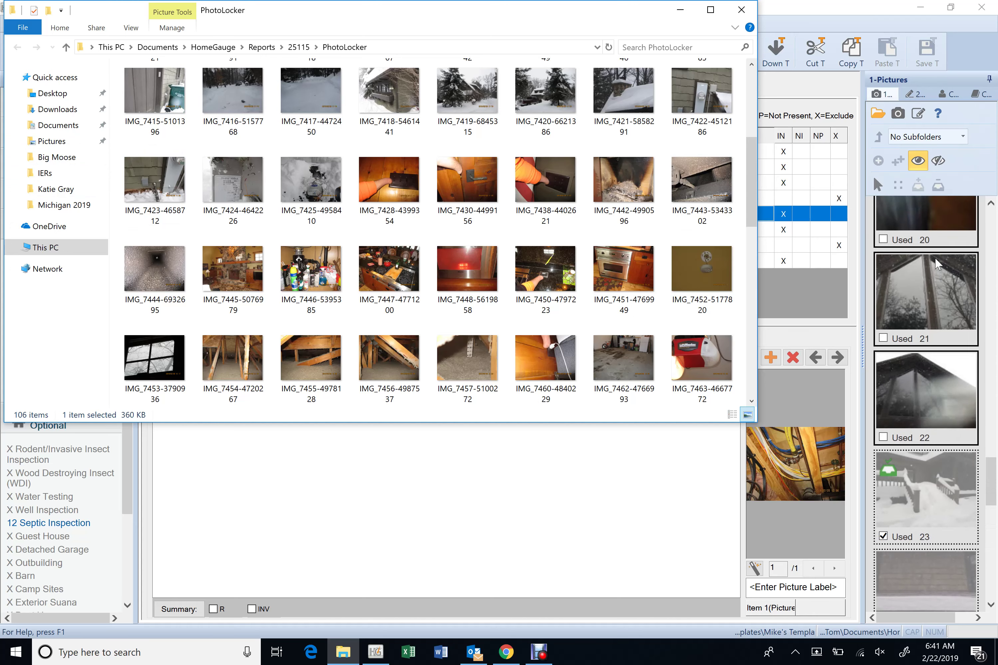
Put the PhotoLocker window away and review the comments of plumbing item 4.3, Fuel Storage & Distribution Systems
scroll(937, 262, "up", 8)
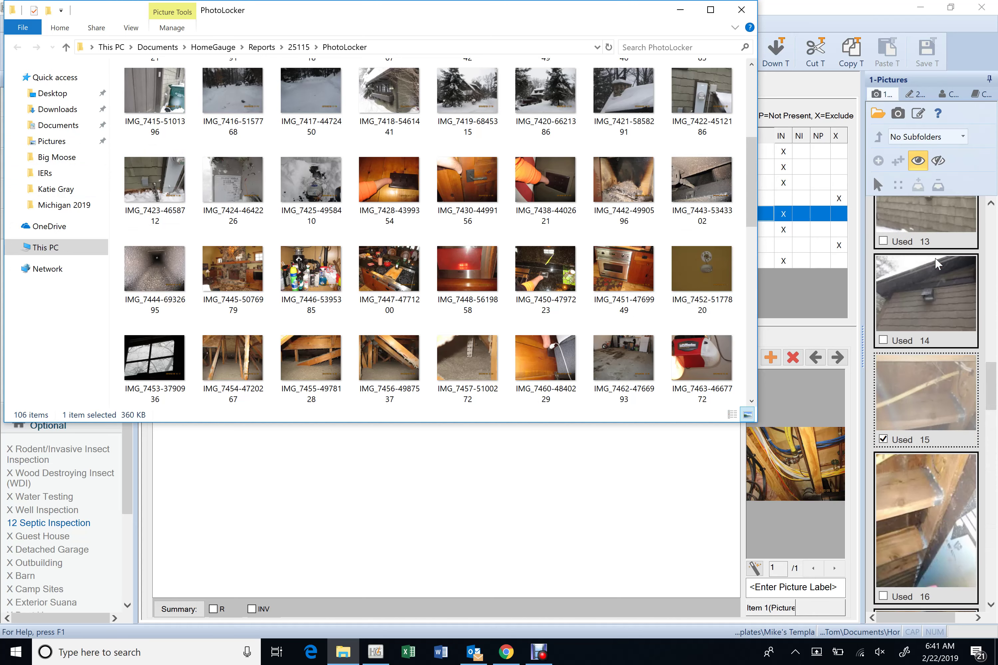
scroll(937, 263, "up", 1)
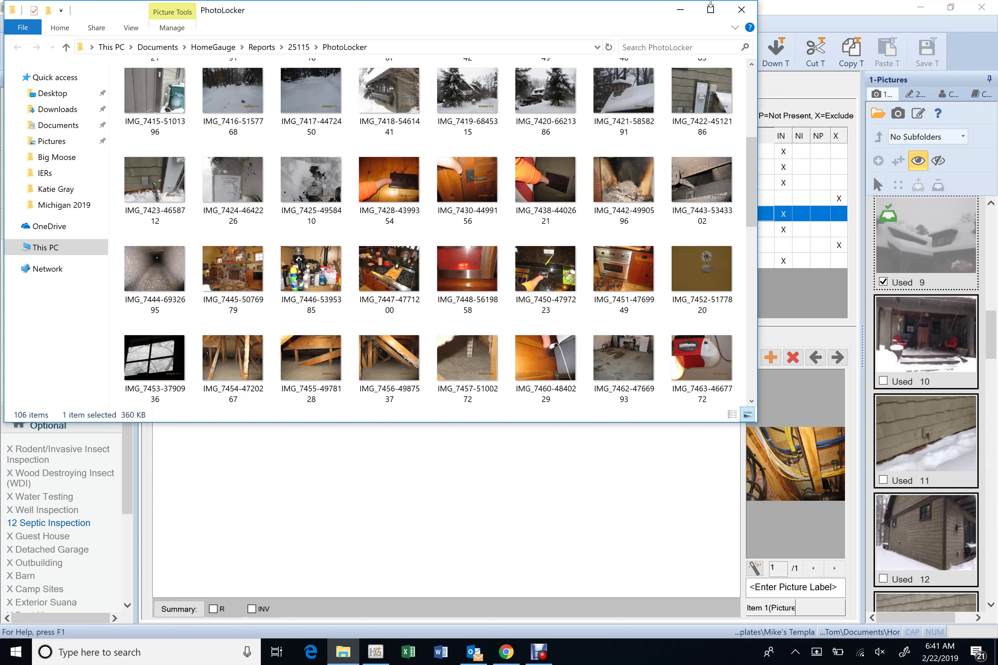
left_click(679, 9)
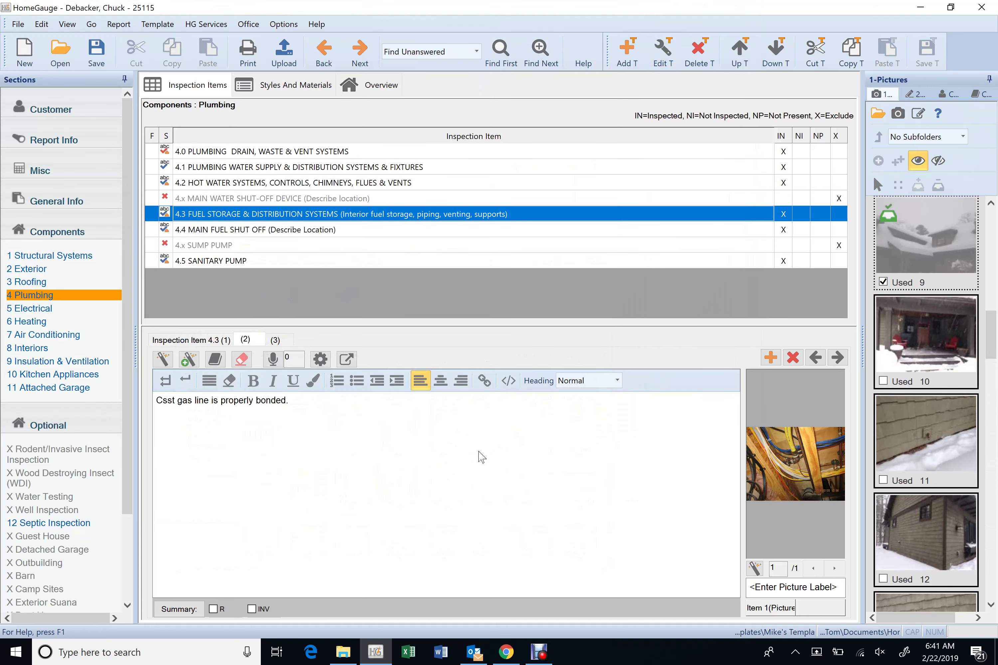
left_click(223, 339)
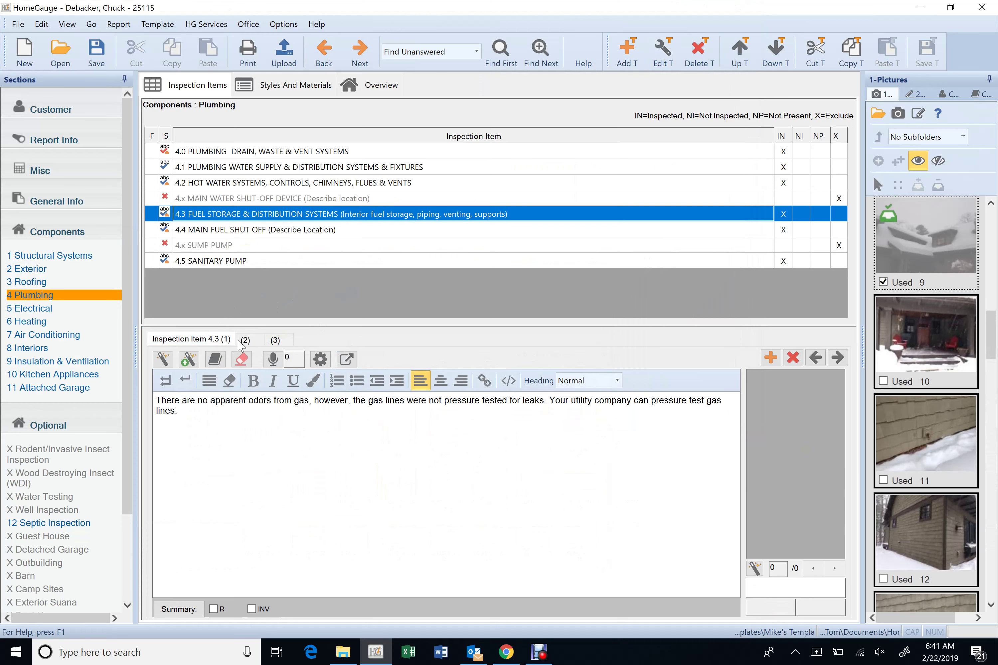
left_click(275, 340)
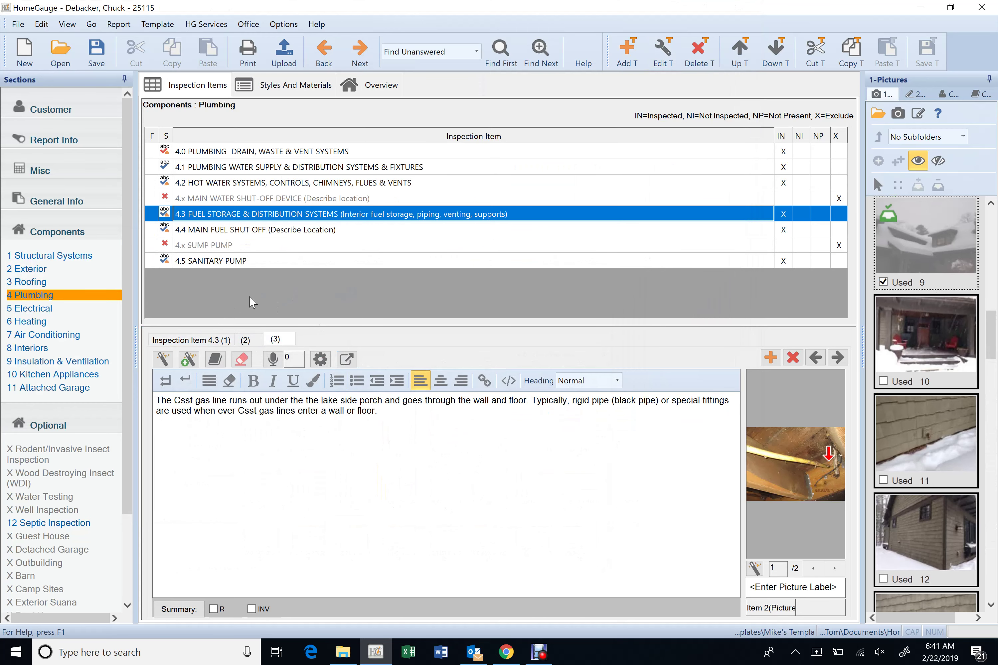
Review the comments and pictures of plumbing items 4.4 and 4.5, and recheck both pictures of item 4.3's third comment
left_click(260, 231)
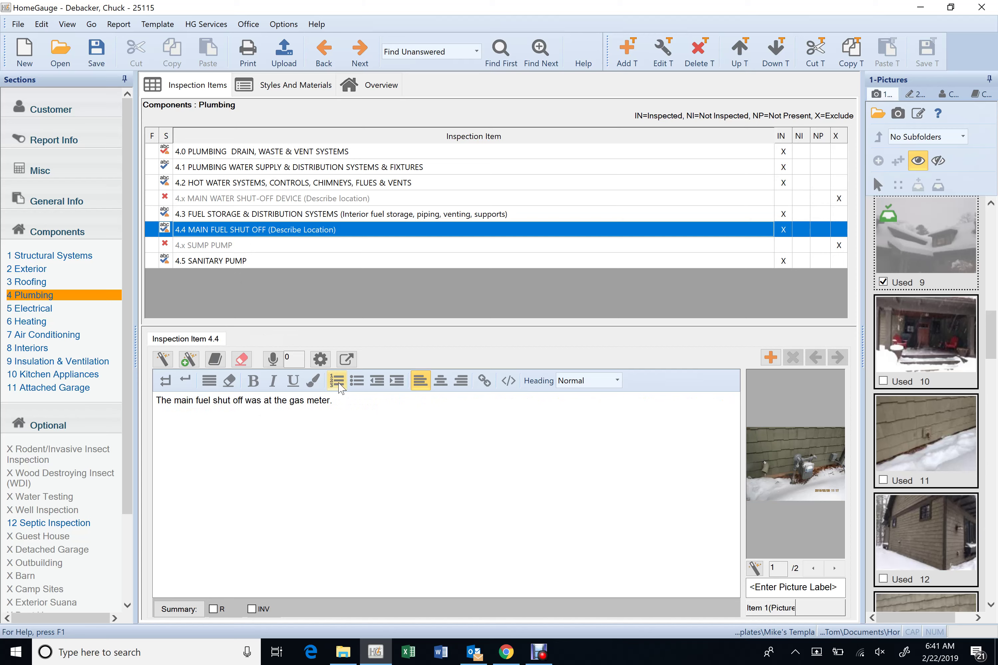
left_click(834, 568)
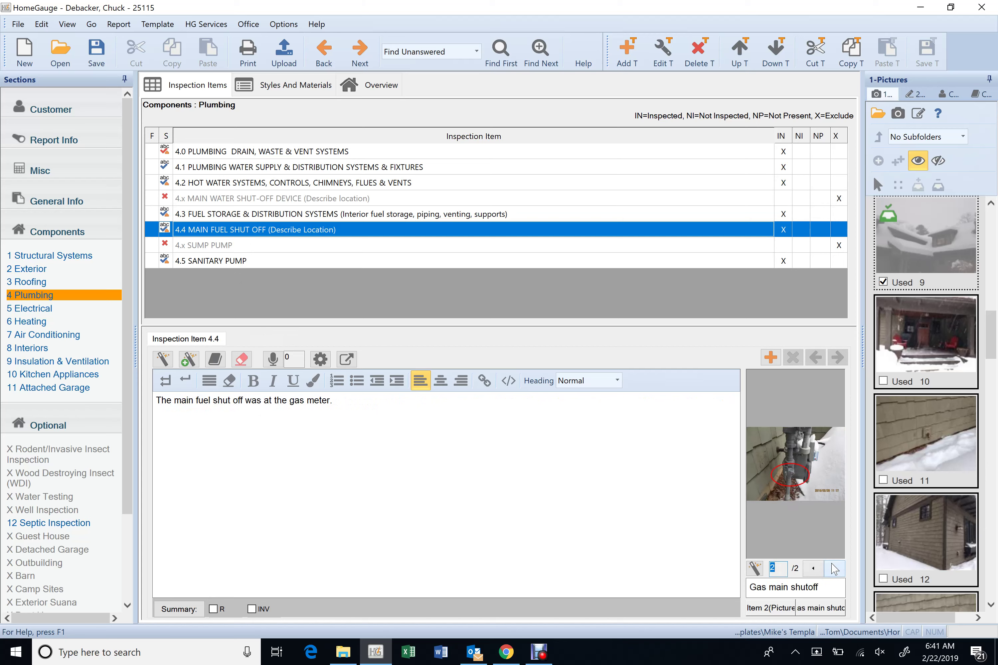
left_click(813, 569)
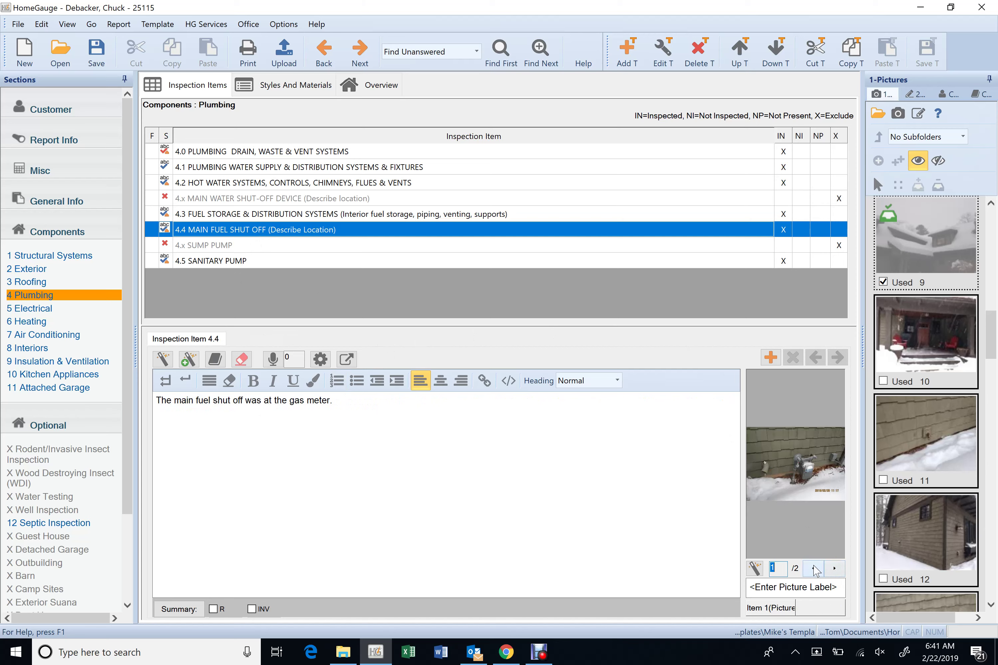
left_click(208, 261)
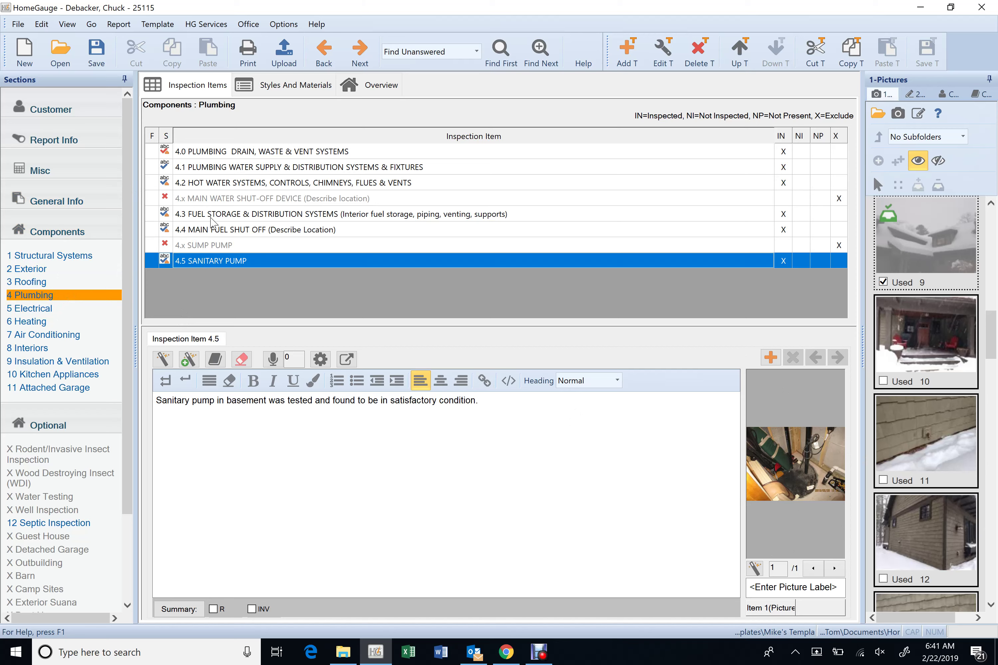
left_click(241, 214)
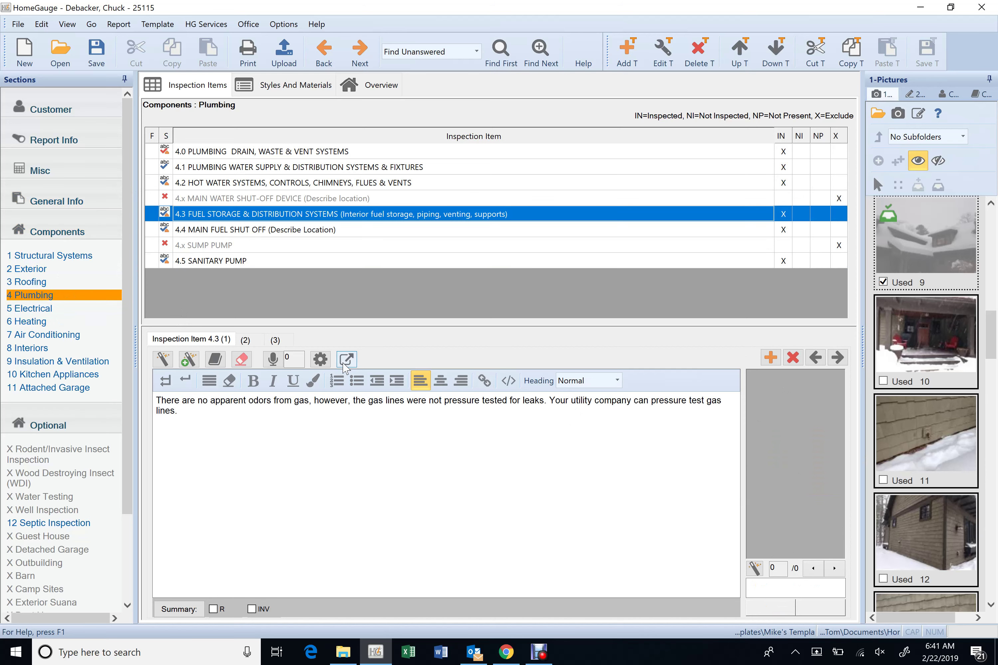
left_click(275, 340)
right_click(827, 543)
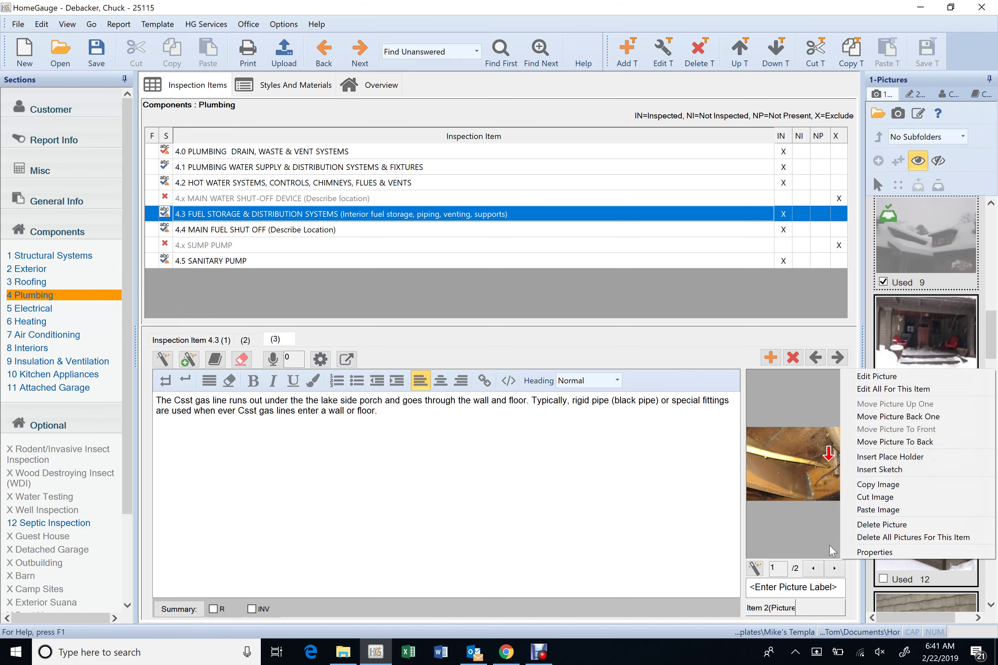
left_click(834, 568)
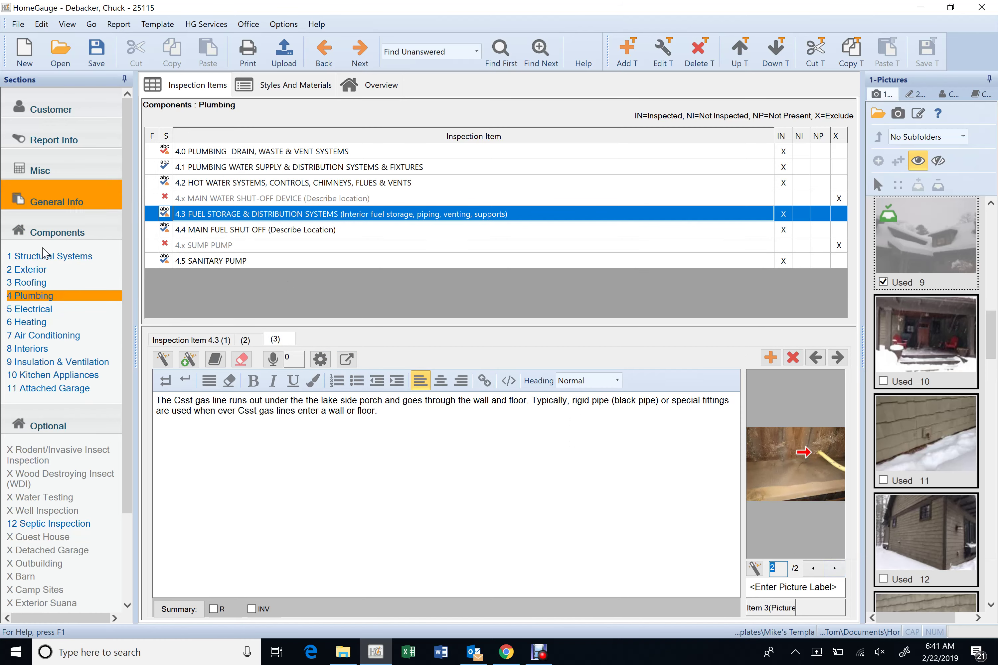
In Electrical item 5.1's second comment, add "closet off the bar" after "basement" and join the access sentence onto the same line
left_click(33, 308)
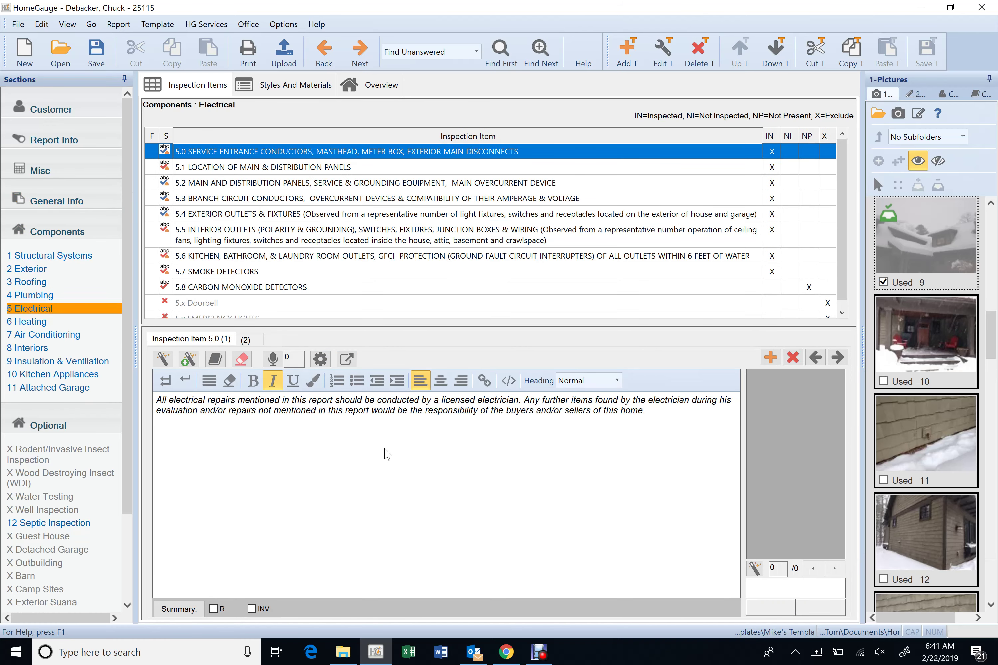
left_click(246, 339)
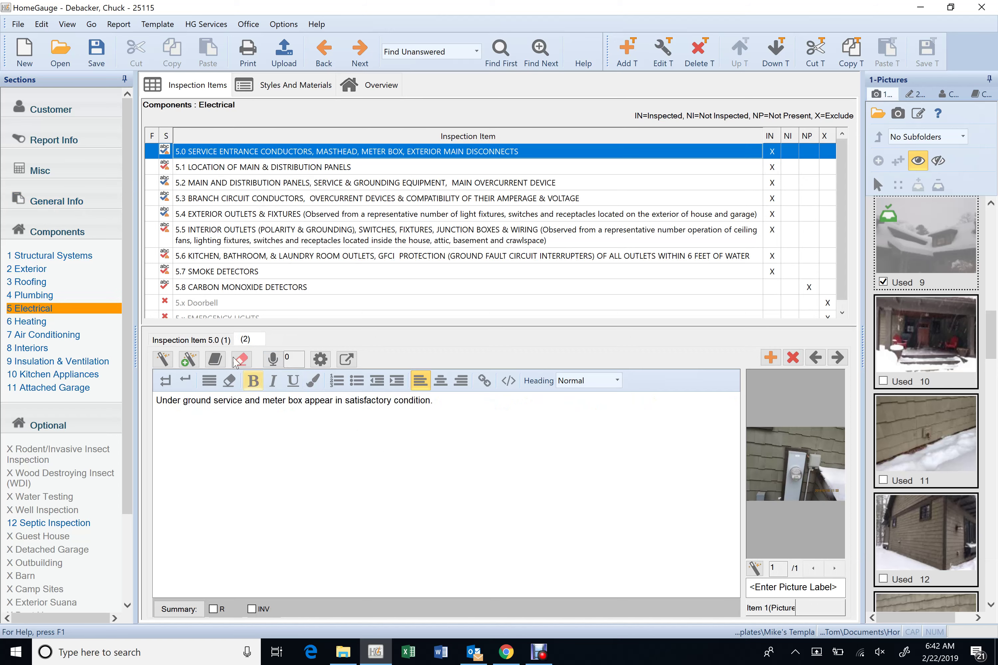
left_click(277, 169)
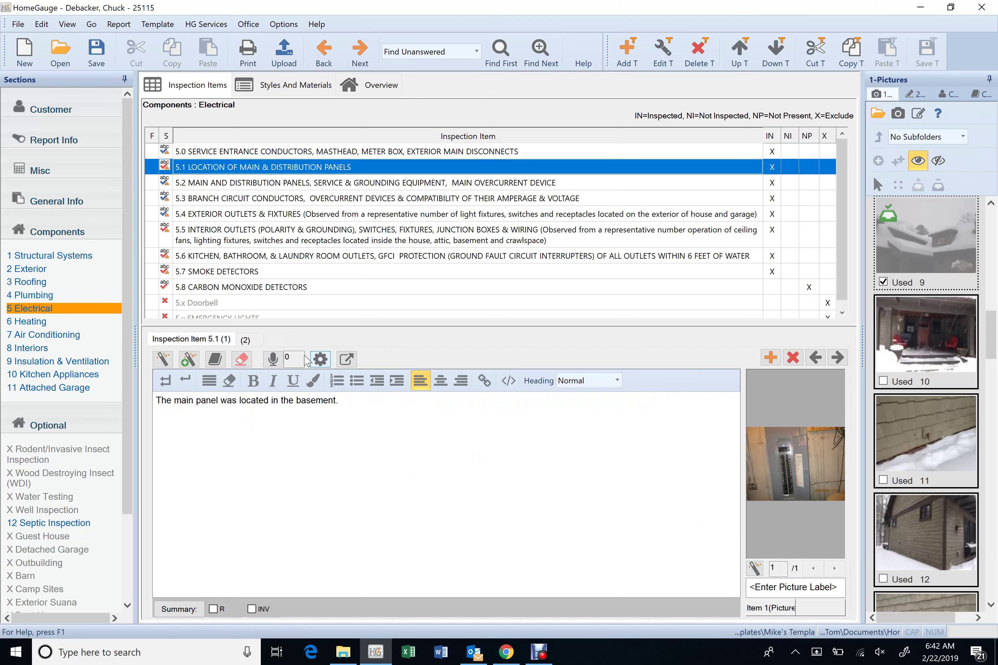
left_click(246, 340)
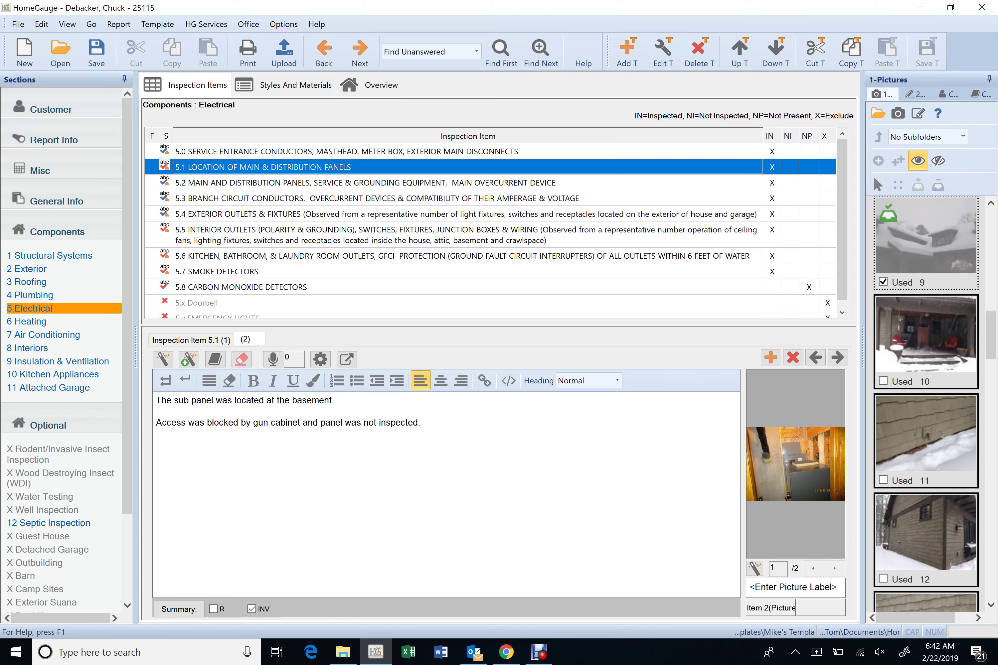
left_click(339, 405)
type("closet off the ba")
key("Delete")
key("Delete")
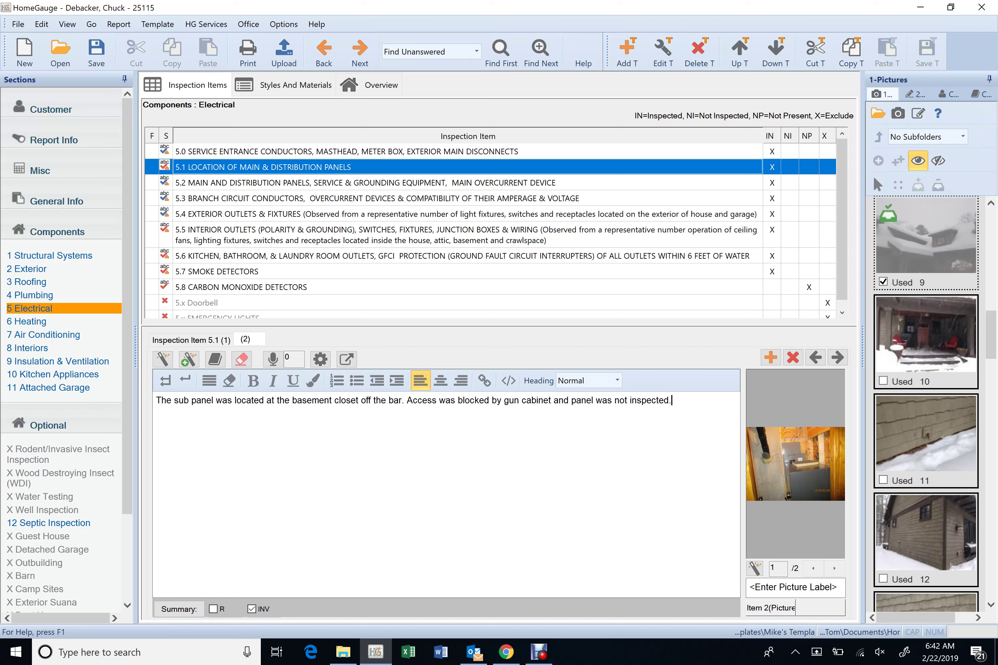
Add a right-pointing arrow near the upper middle of the second picture of the sub panel comment, and save the picture
left_click(836, 569)
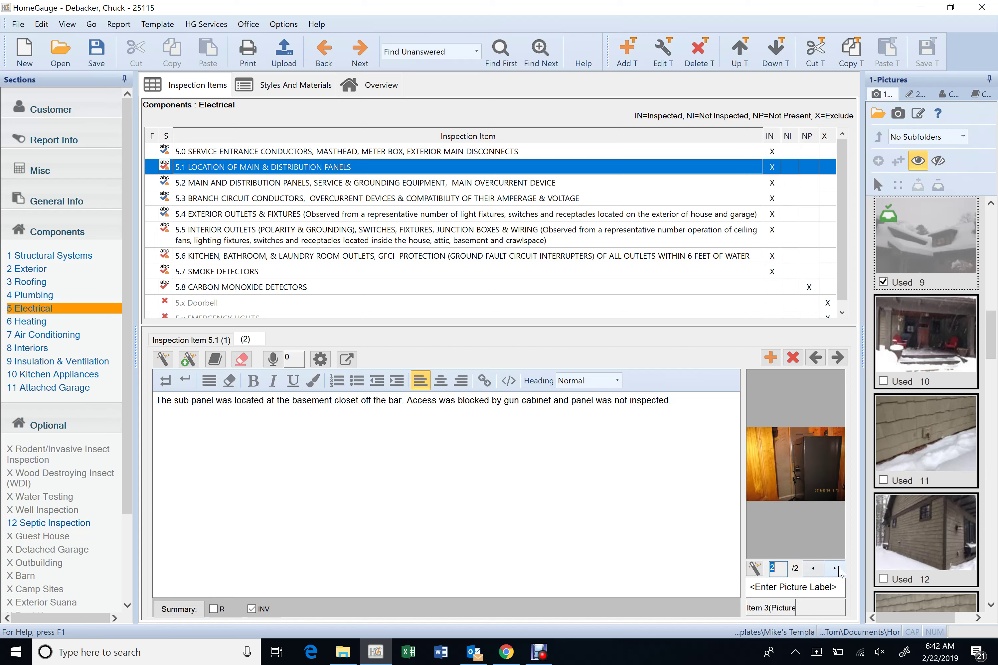
right_click(794, 496)
left_click(807, 308)
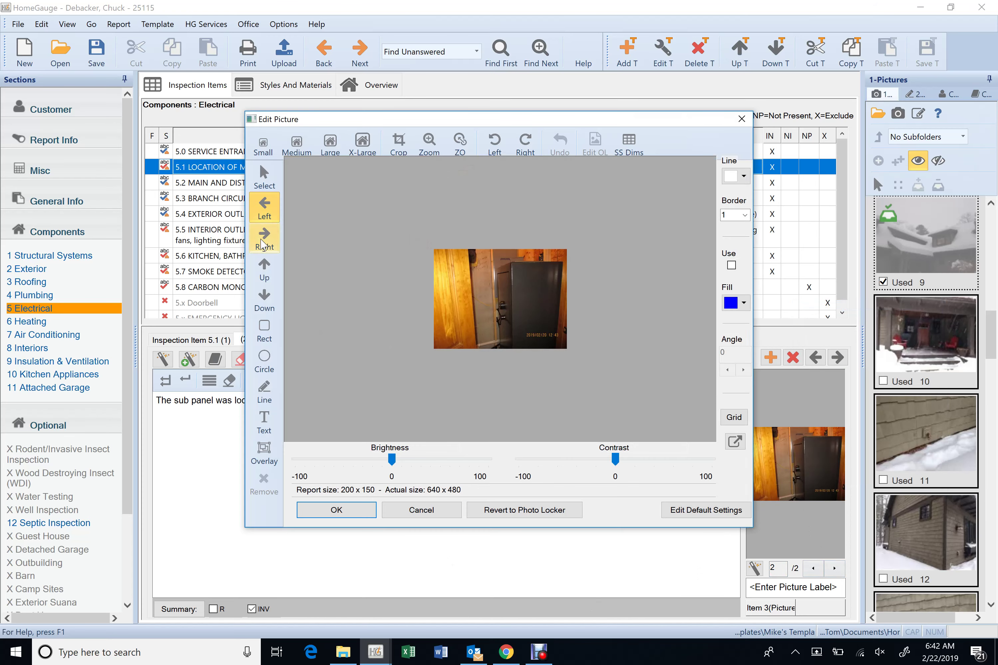
left_click(262, 244)
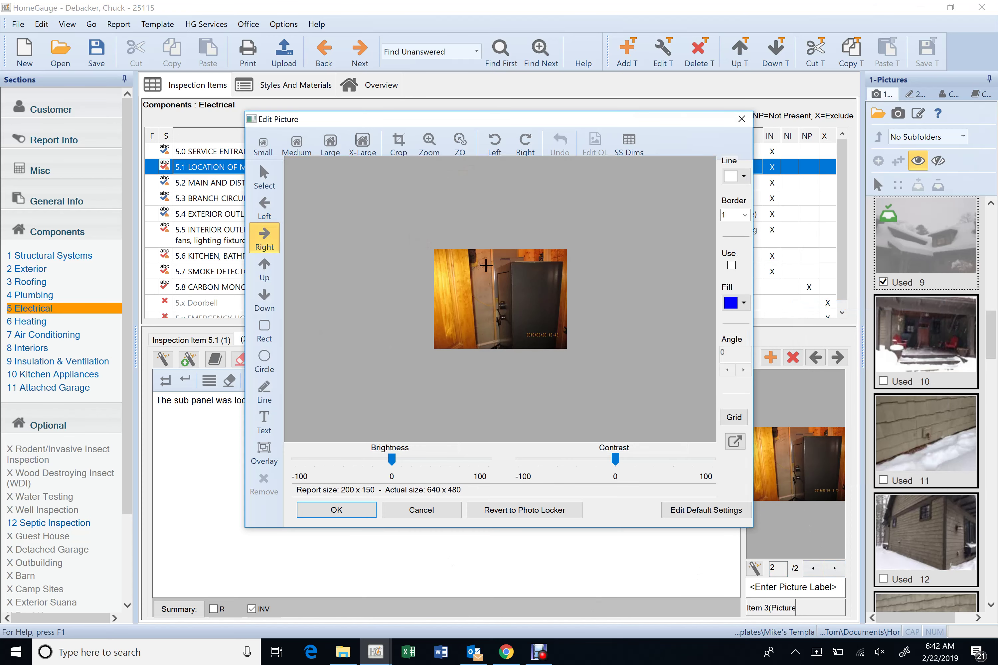
left_click(488, 265)
left_click(365, 510)
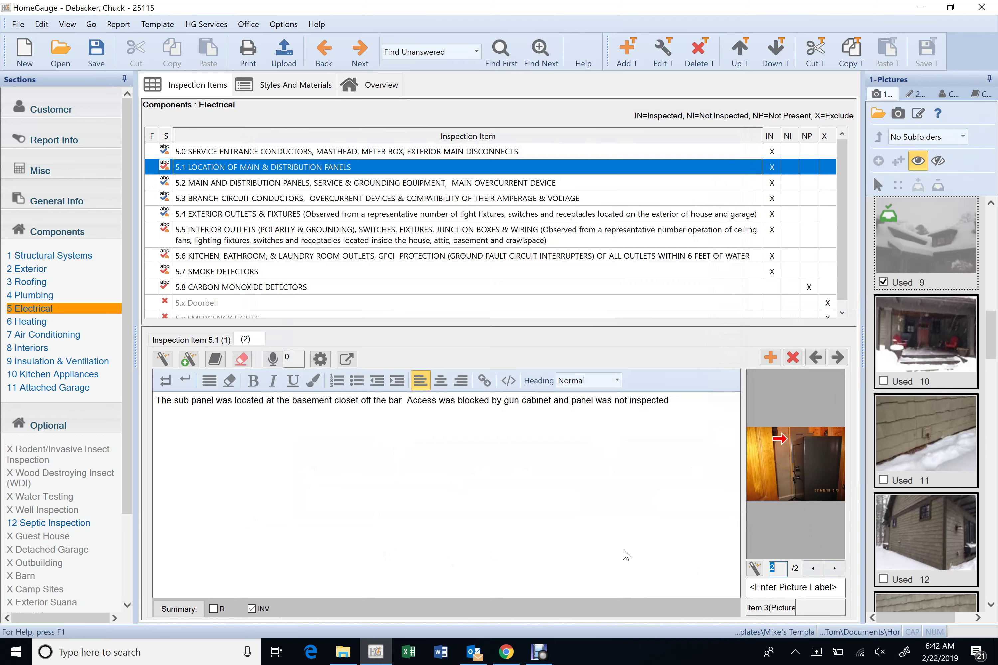
left_click(817, 573)
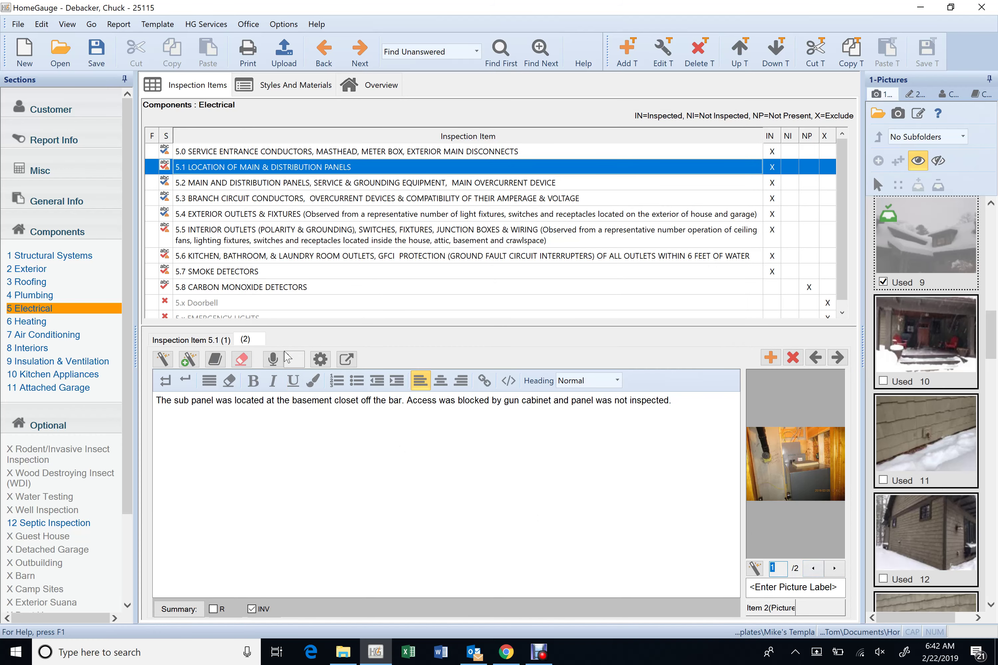
Review both comments of Electrical item 5.2 and the pictures of the main panel
left_click(254, 185)
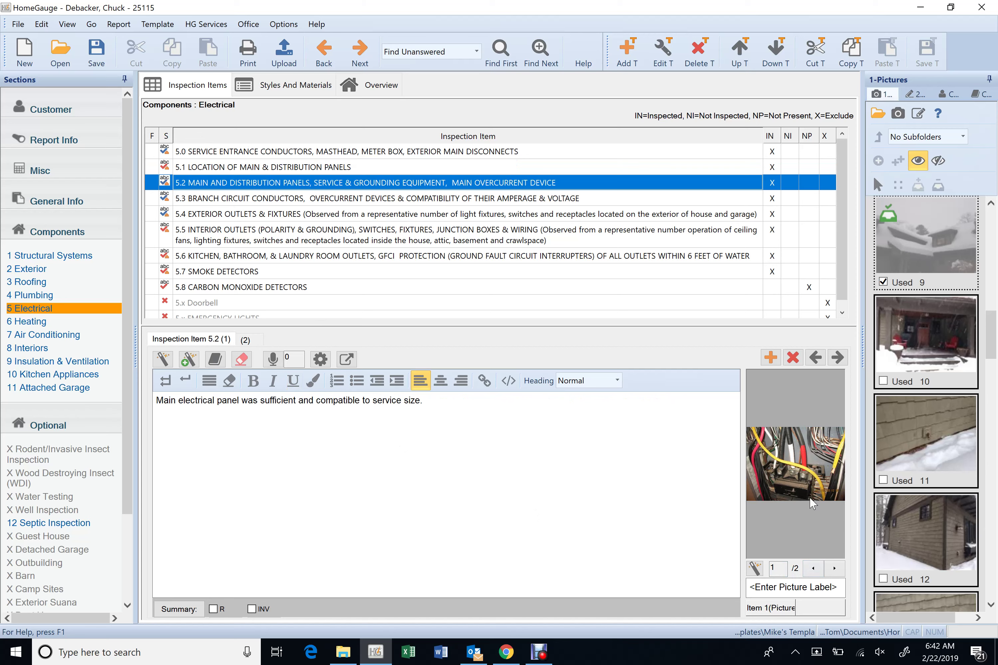
left_click(834, 569)
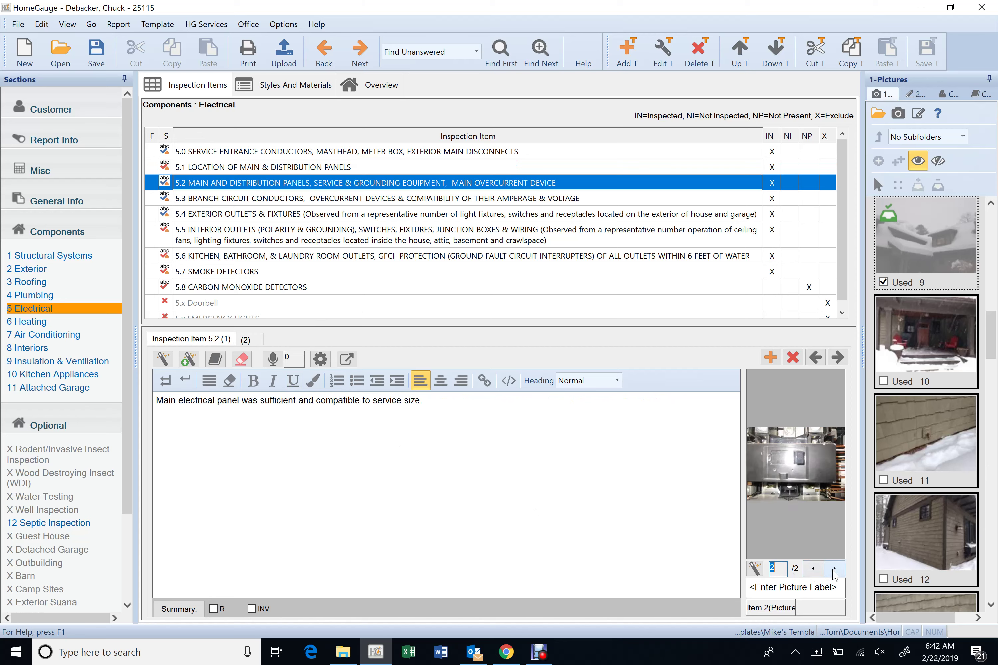
left_click(245, 340)
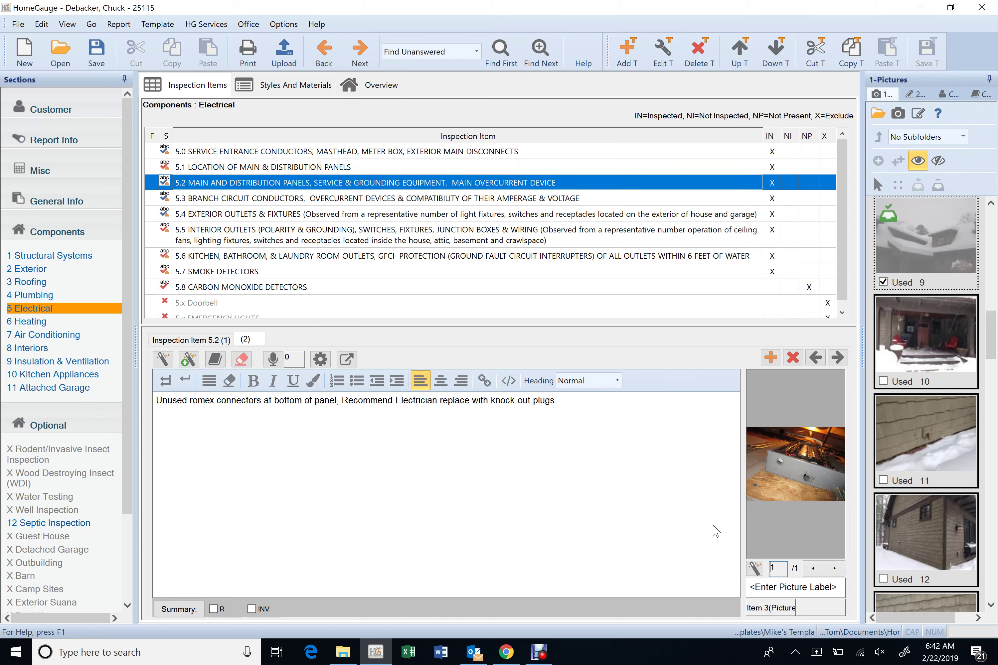
Examine the picture of the unused romex connectors at X-Large size, leaving its size in the report as it was
right_click(811, 476)
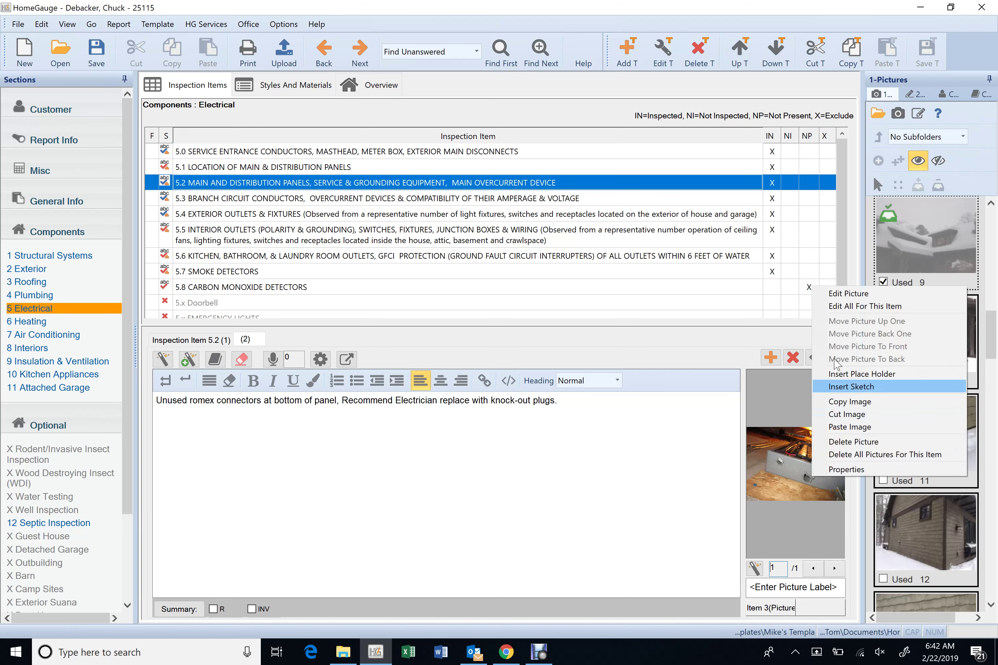
left_click(845, 294)
left_click(363, 146)
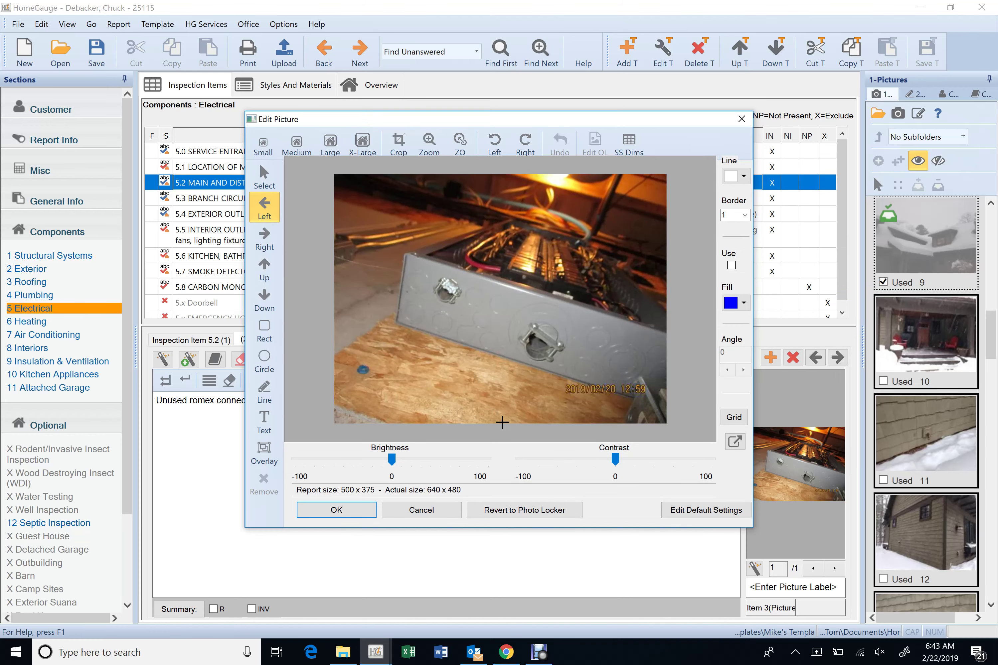
left_click(452, 509)
right_click(773, 469)
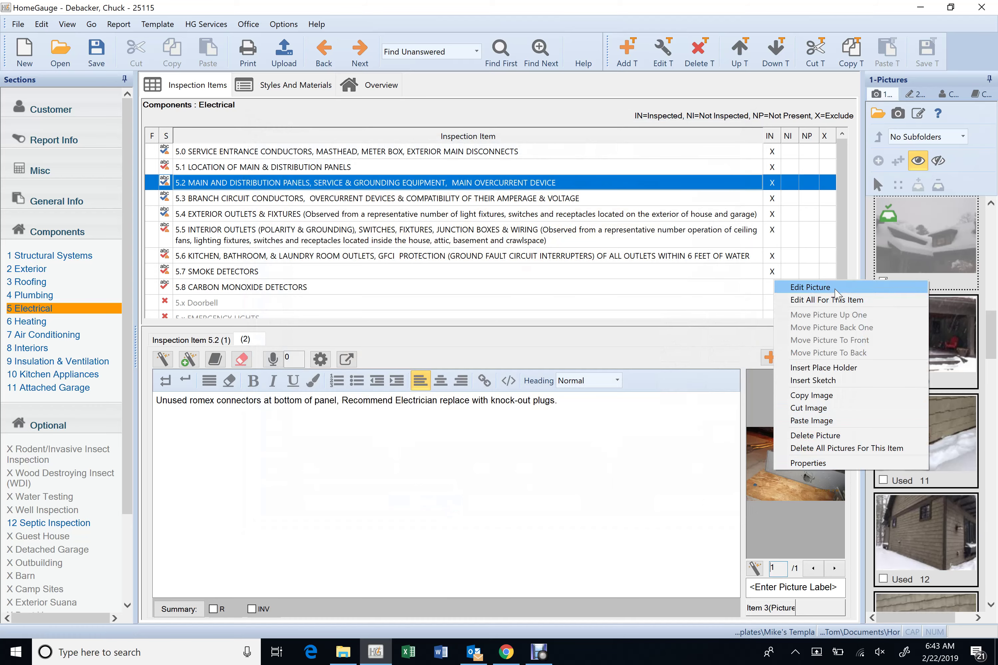
left_click(807, 287)
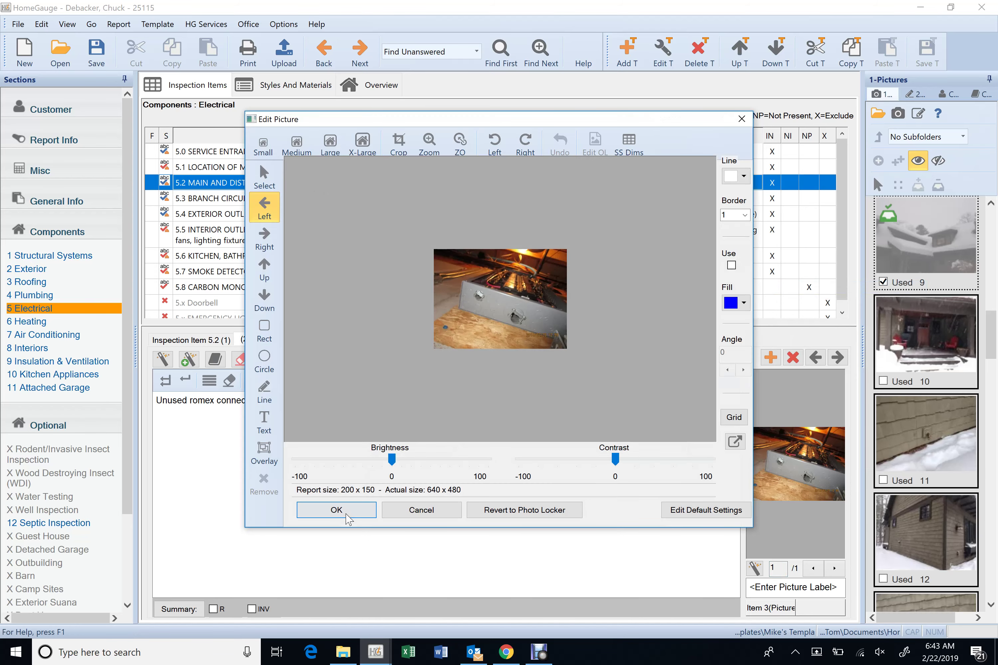
left_click(336, 509)
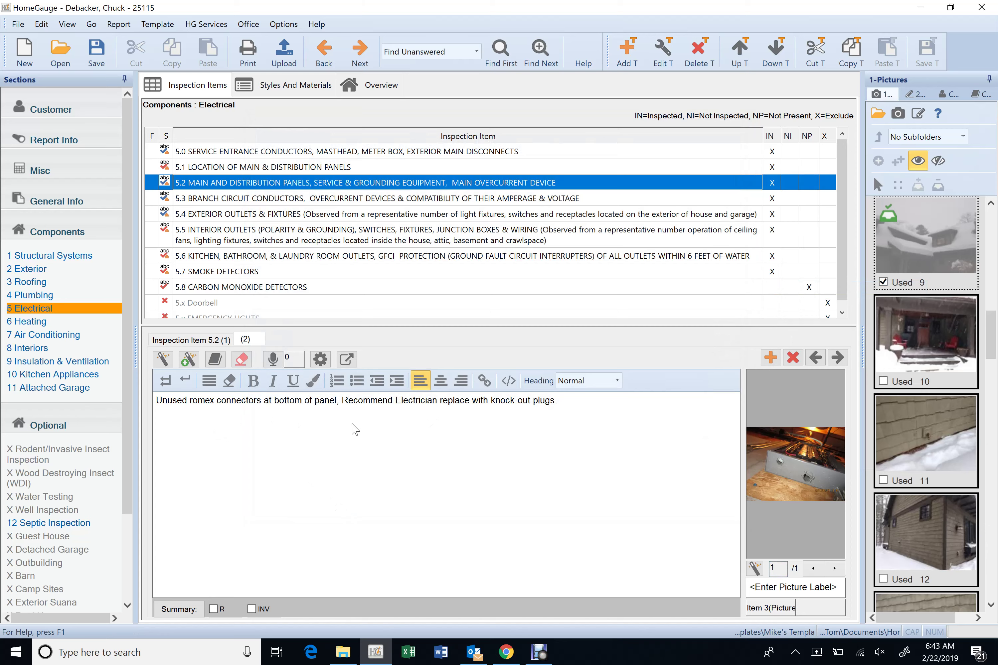
In Electrical item 5.2's second comment, end the sentence after "panel" and insert "Connectors can be tightened to close off the opening or"
key("BackSpace")
key("BackSpace")
type(". Conne")
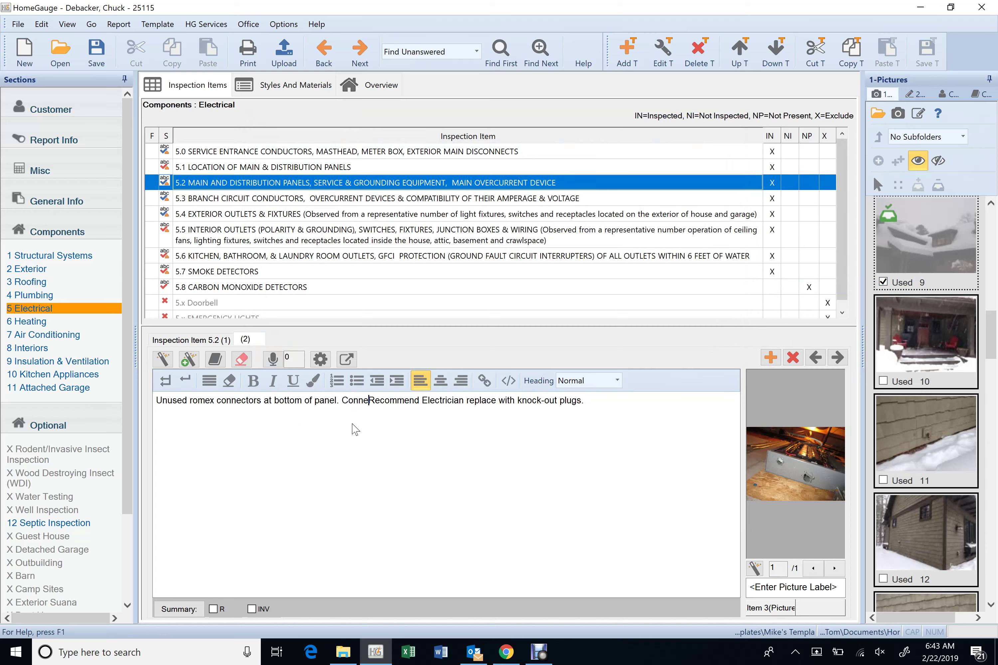
type("ct")
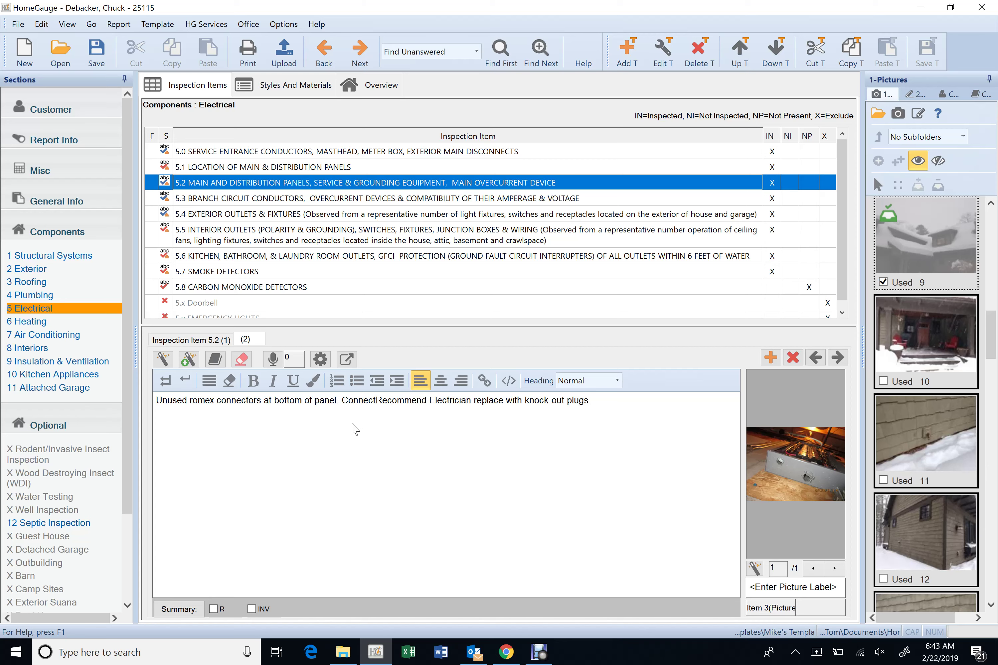
type("e")
type("rs can b")
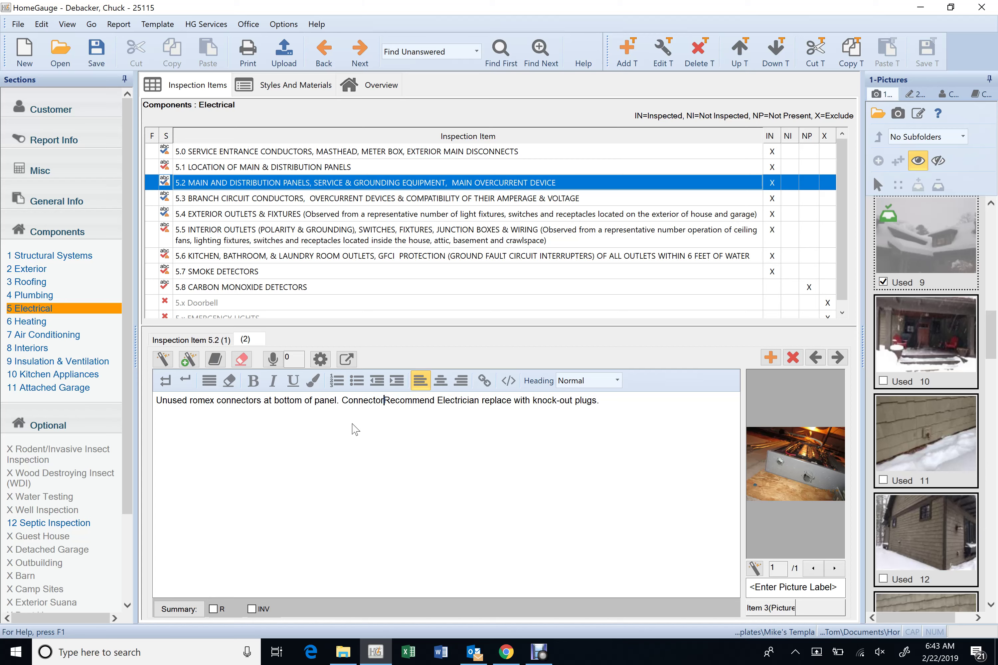
type("e tighte")
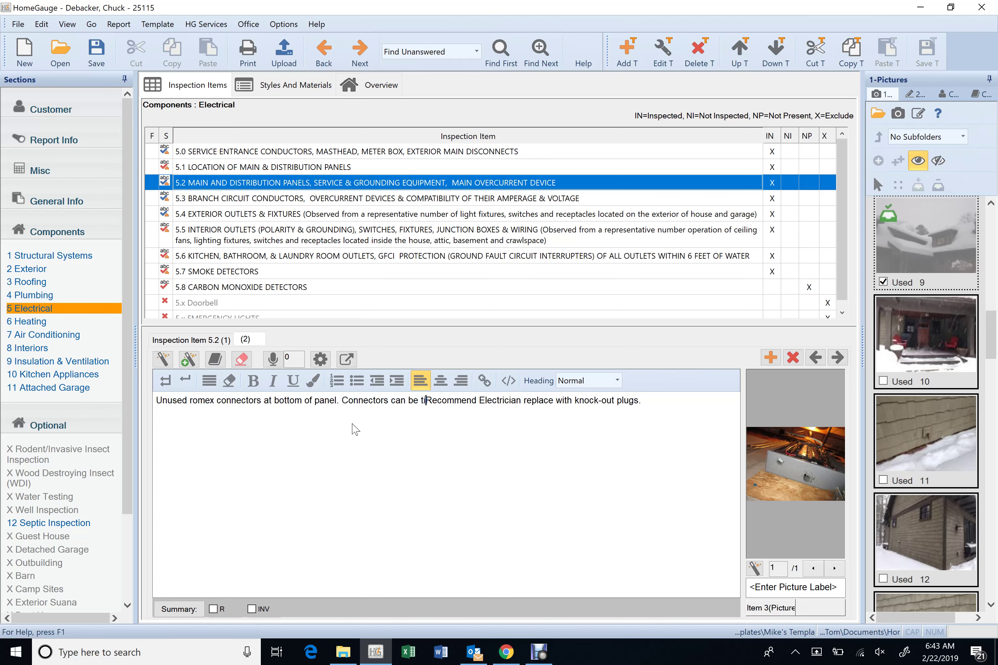
type("ned to ")
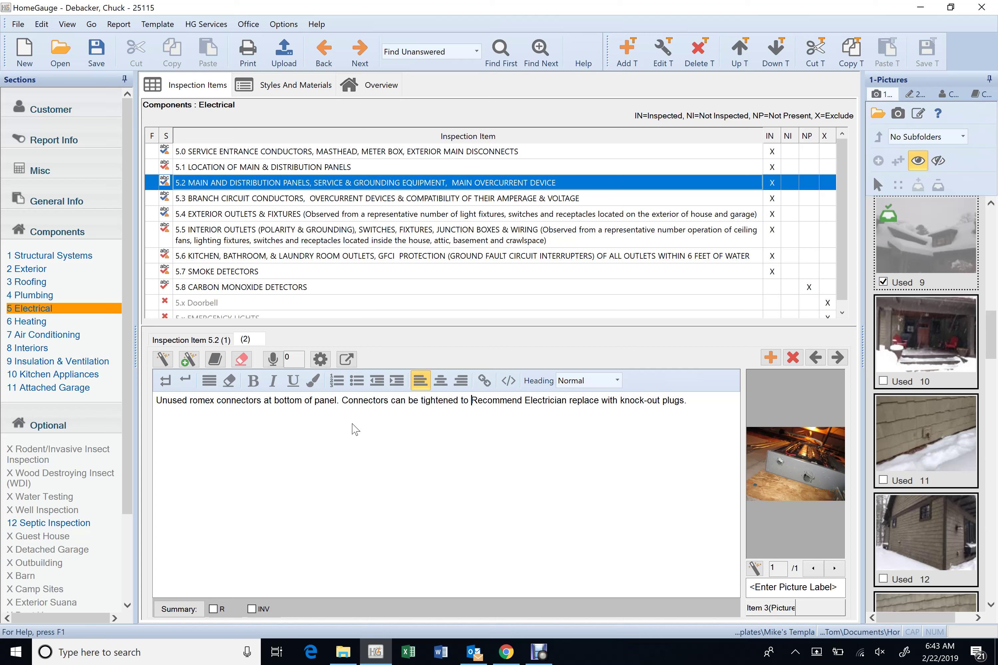
type("close off the h")
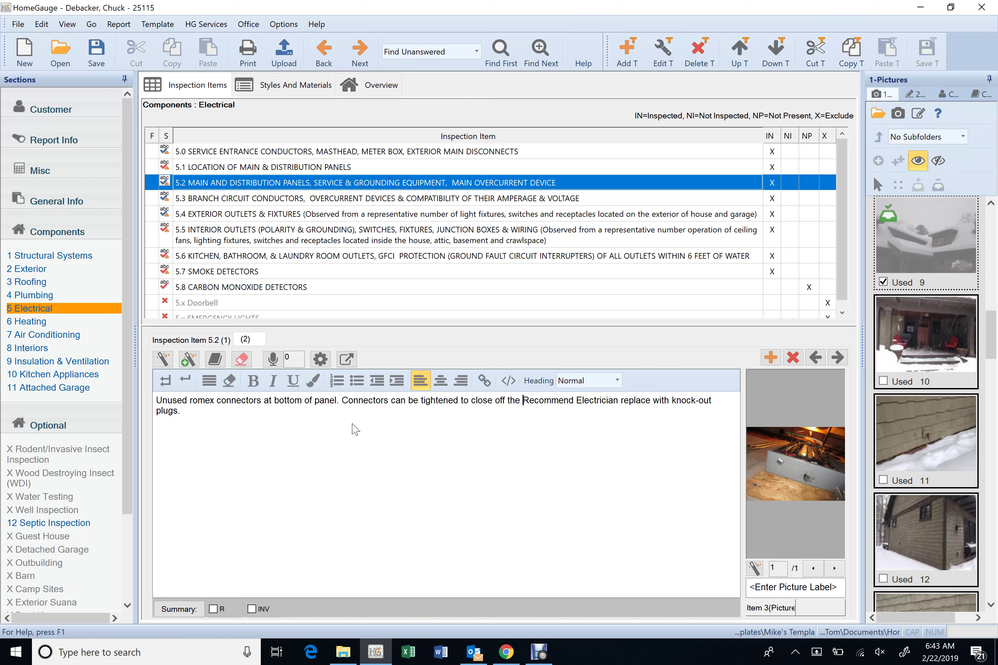
key("BackSpace")
type("opening or")
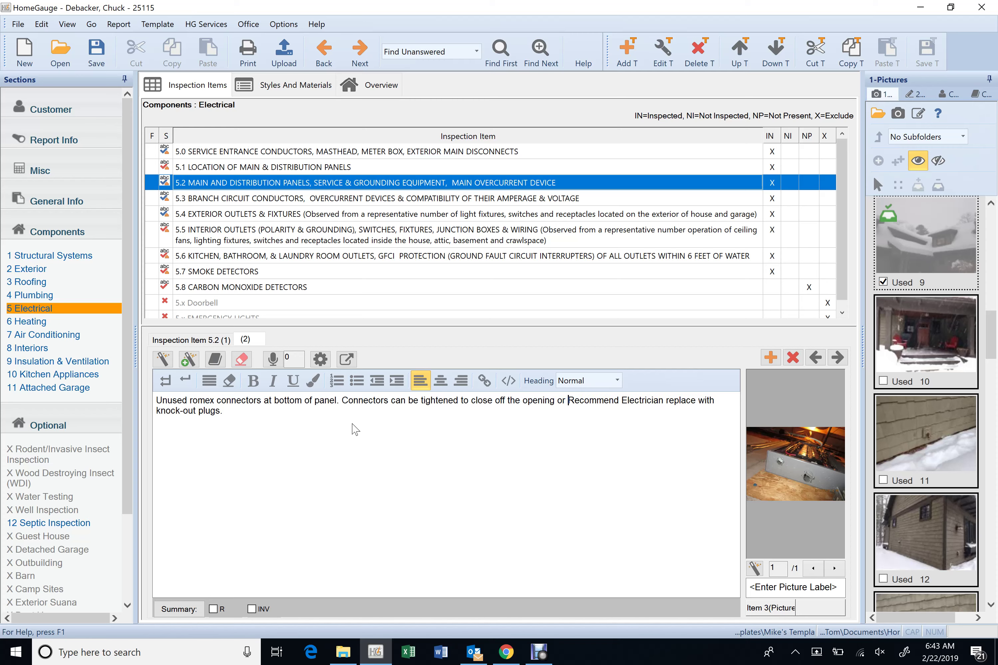
Remove "Recommend Electrician replace with" from the romex connector comment and add "can be inserted" after "knock-out plugs"
key("Delete")
key("Delete")
key("Delete")
key("Delete")
key("Delete")
key("Delete")
key("Delete")
key("Delete")
key("Delete")
key("Delete")
key("Delete")
key("Delete")
key("Delete")
key("Delete")
key("Delete")
key("Delete")
key("Delete")
key("Delete")
key("Delete")
key("Delete")
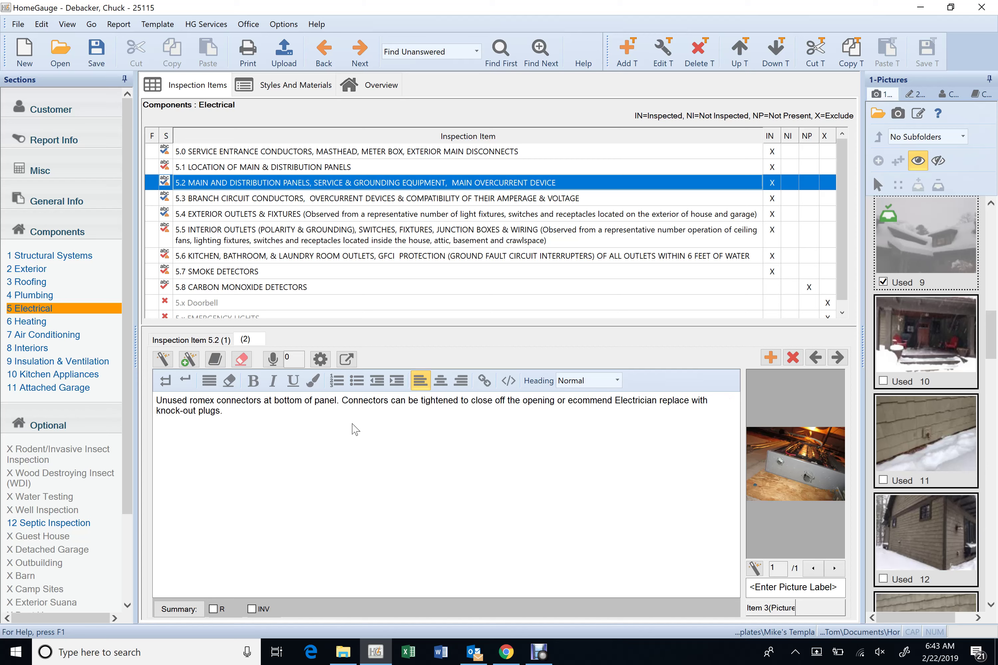
key("Delete")
key("Delete")
key("Delete")
key("Delete")
key("Delete")
key("Delete")
key("Delete")
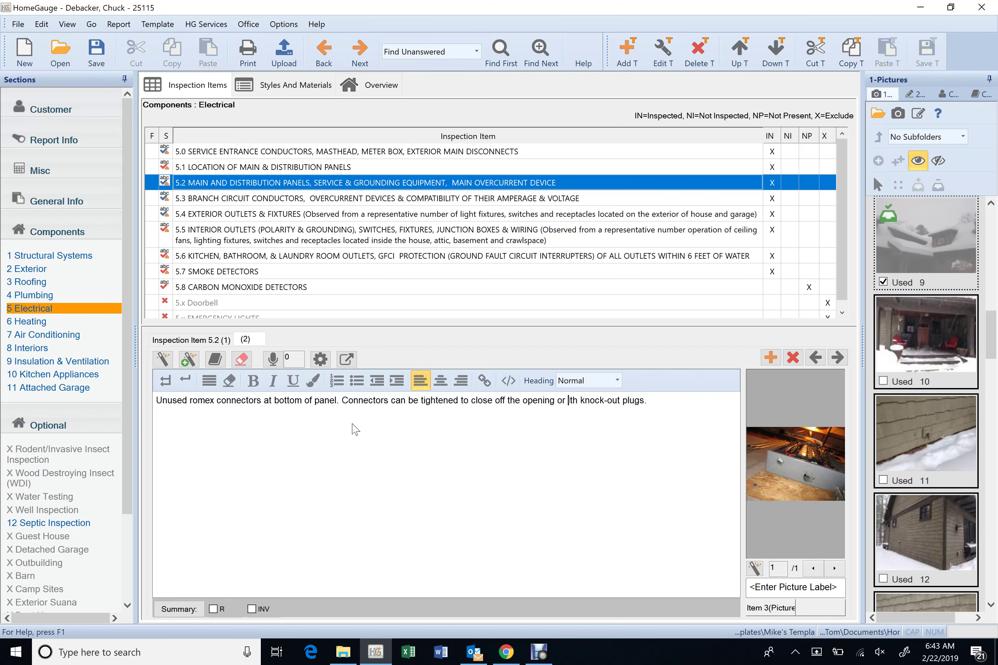
key("Right")
key("Right")
key("Right")
key("Right")
key("Right")
key("Right")
key("Right")
key("Right")
key("Right")
key("Right")
key("Right")
type("can be inserted")
key("Right")
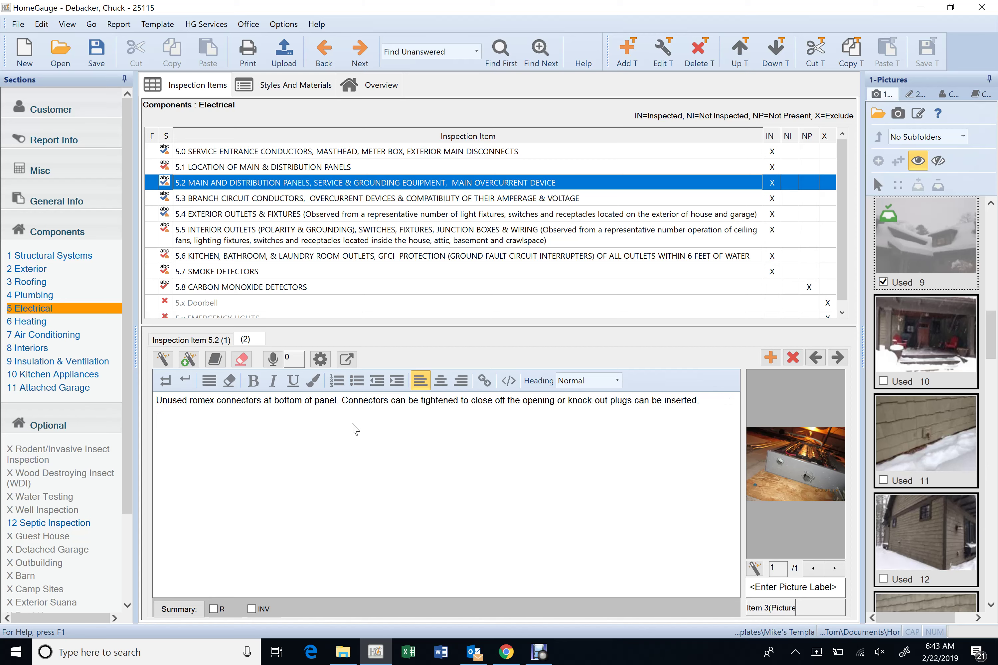
Add two upward arrows to the picture of the unused romex connectors, one beneath each connector, and save the picture
right_click(782, 488)
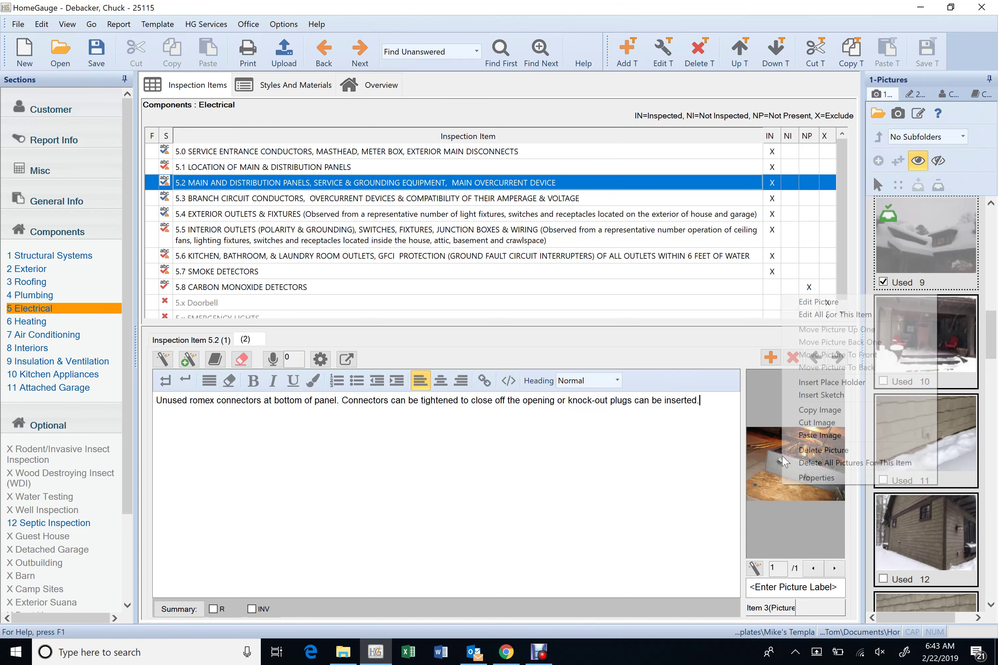
left_click(833, 305)
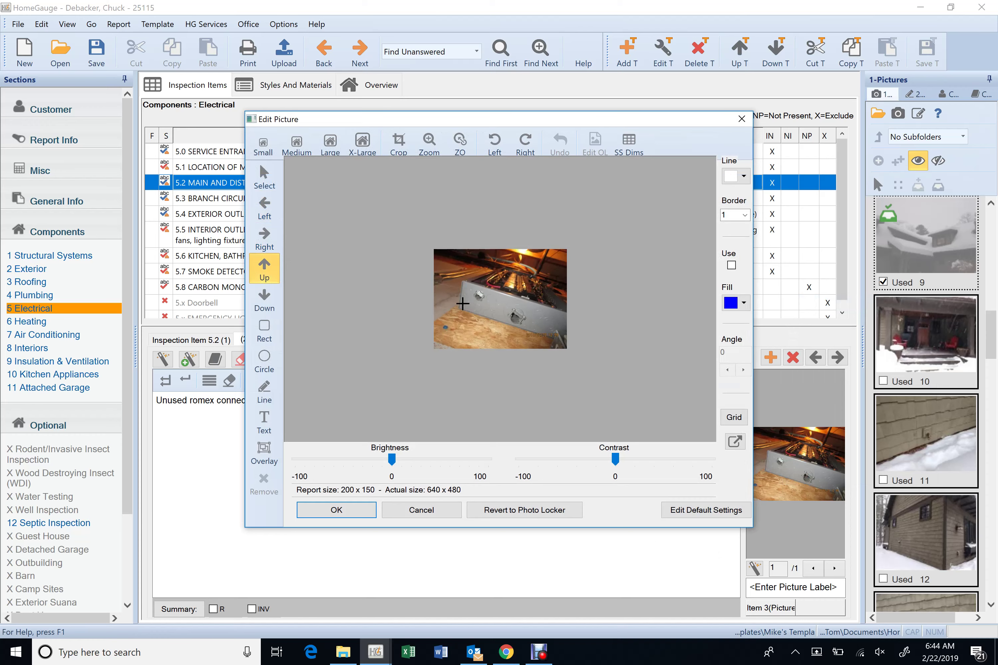
left_click(478, 306)
left_click(514, 326)
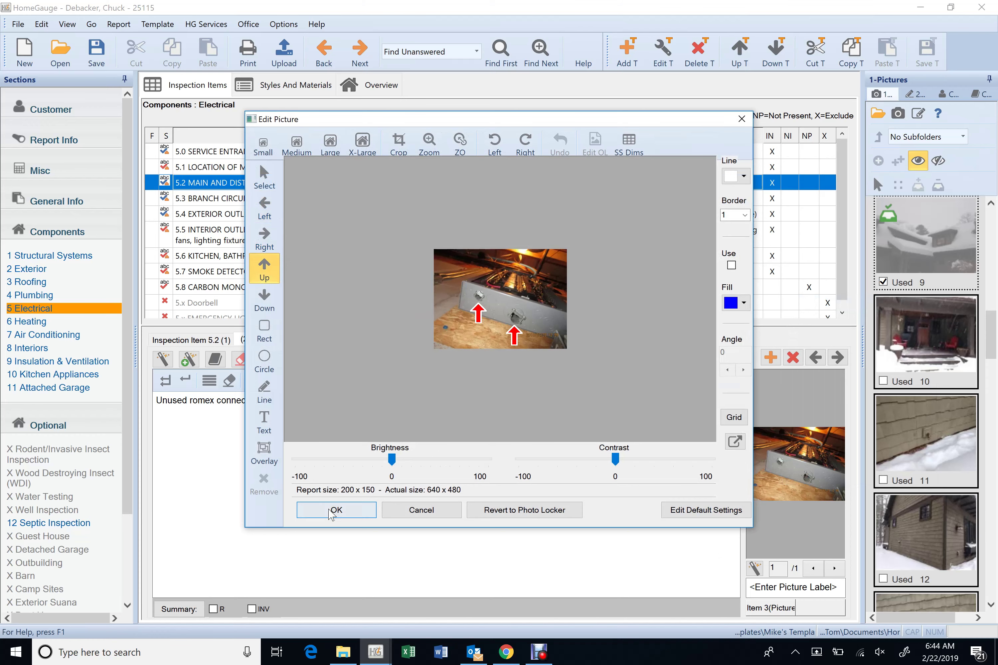
left_click(335, 511)
Review Electrical item 5.3 and its pictures, and join the LED bulb recommendation onto the preceding sentence's line in item 5.4's first comment
key("Down")
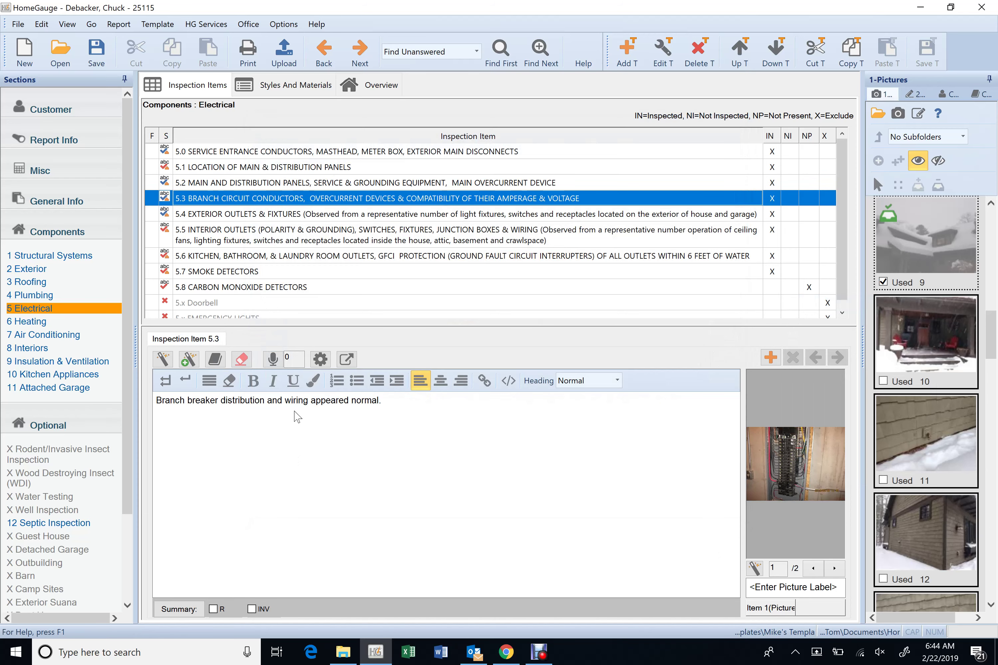
left_click(834, 568)
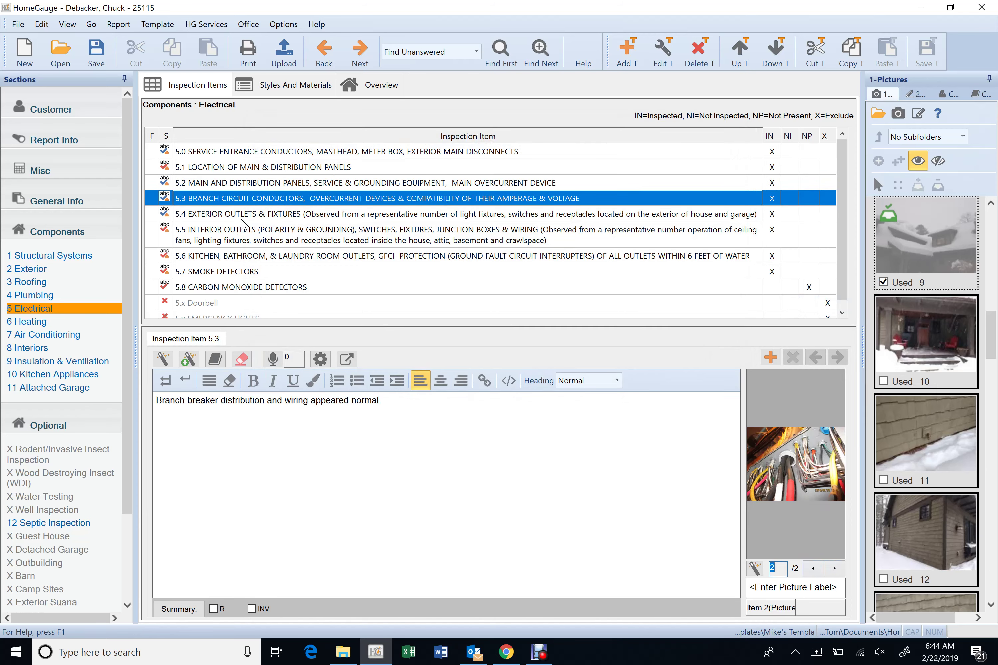
left_click(241, 218)
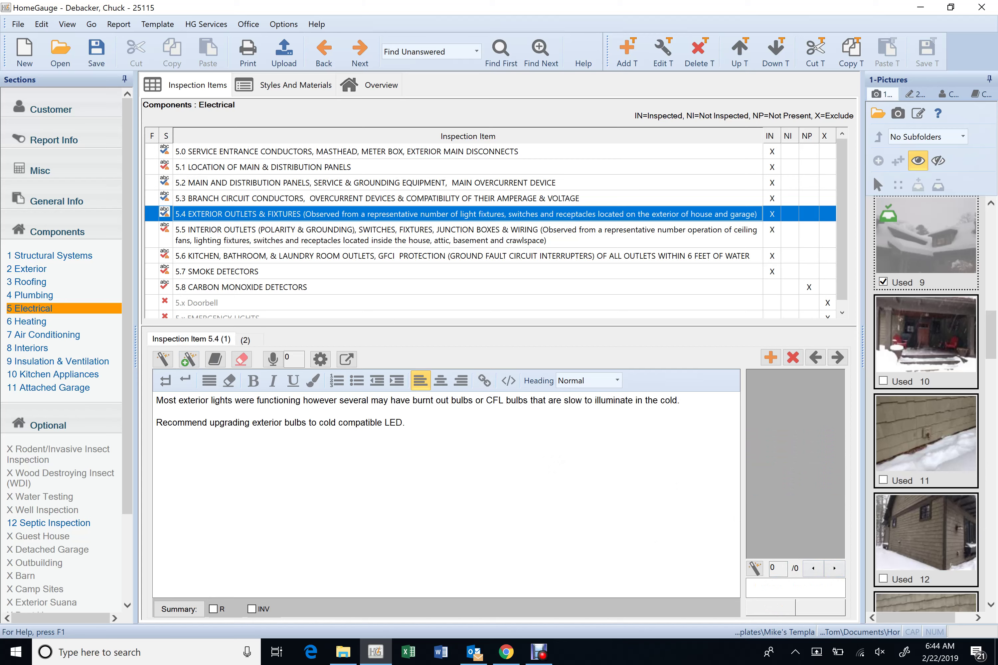
key("Delete")
key("Delete")
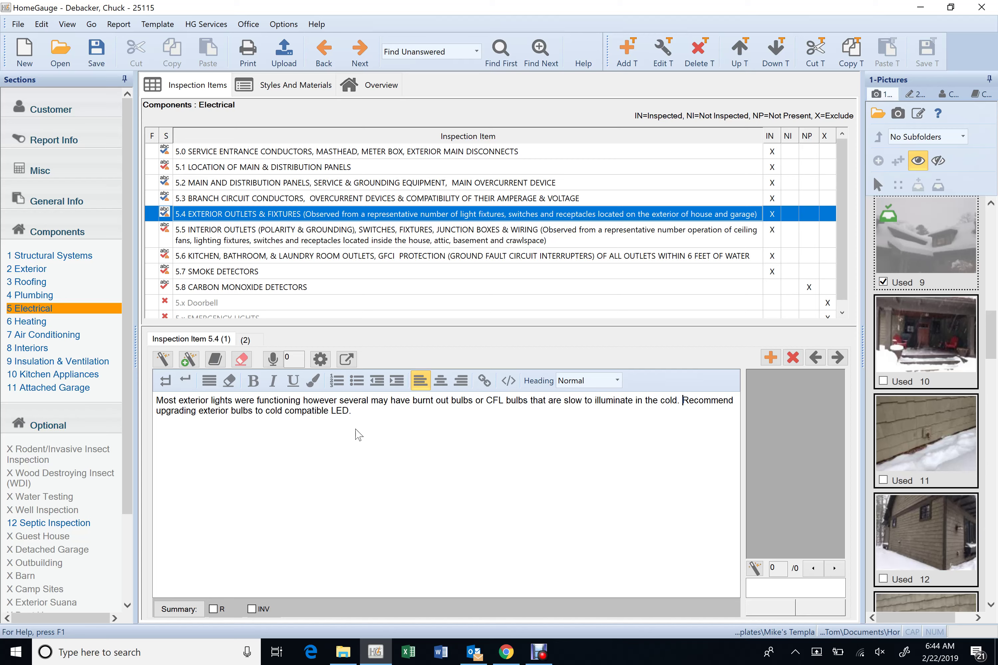
Review the exterior receptacle comment of Electrical item 5.4 and look through the available inspection pictures
left_click(248, 340)
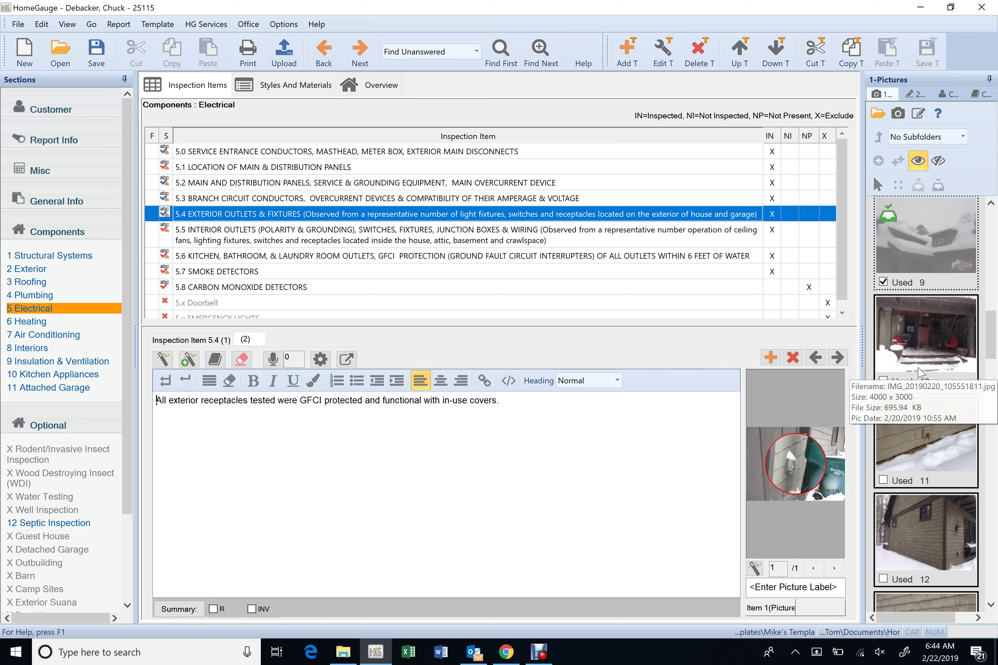
scroll(918, 373, "down", 5)
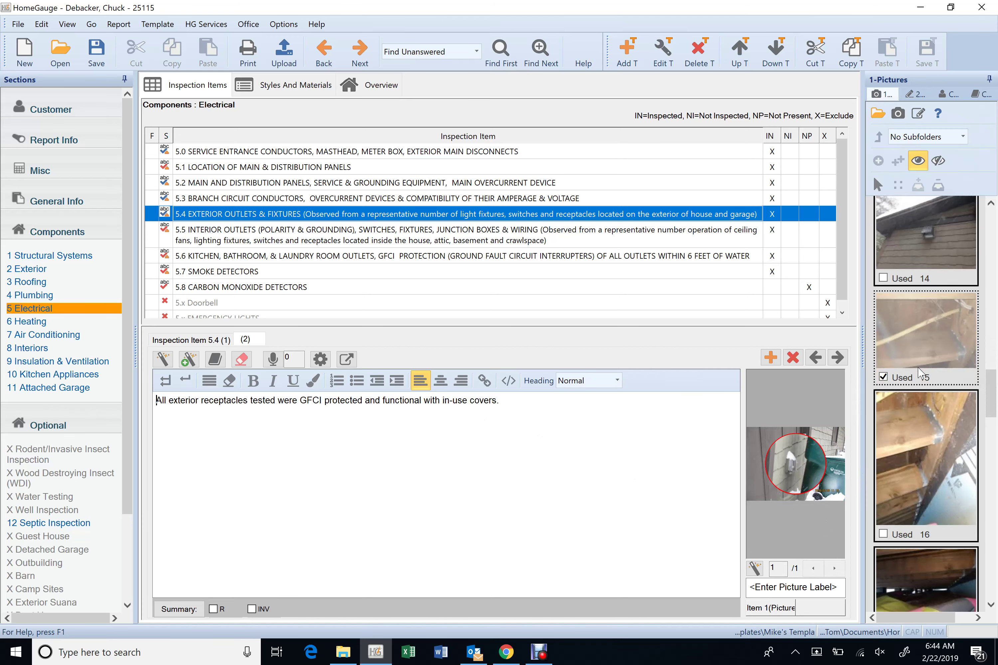
scroll(918, 372, "up", 10)
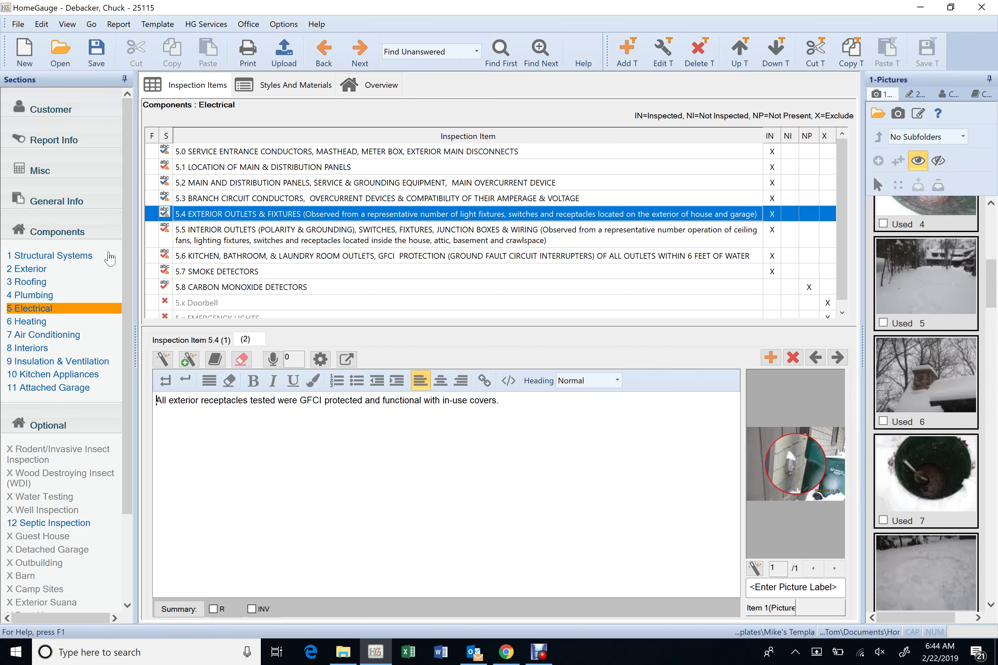
In Electrical item 5.5's second comment, insert "to the left of the sink was a grounded GFCI outlet" after "Basement bar receptacles"
left_click(260, 237)
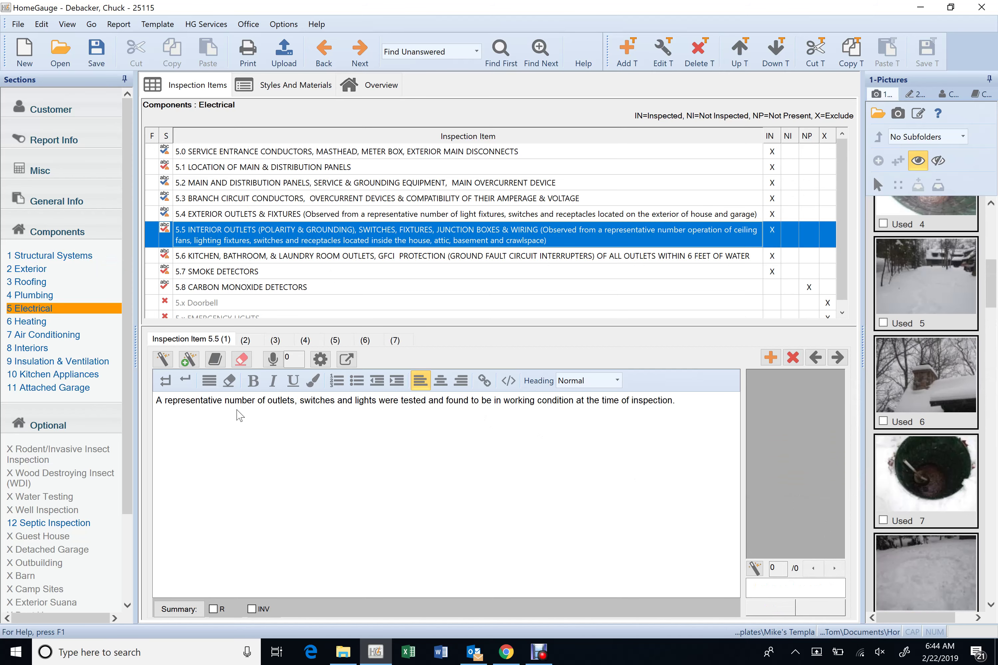
left_click(244, 340)
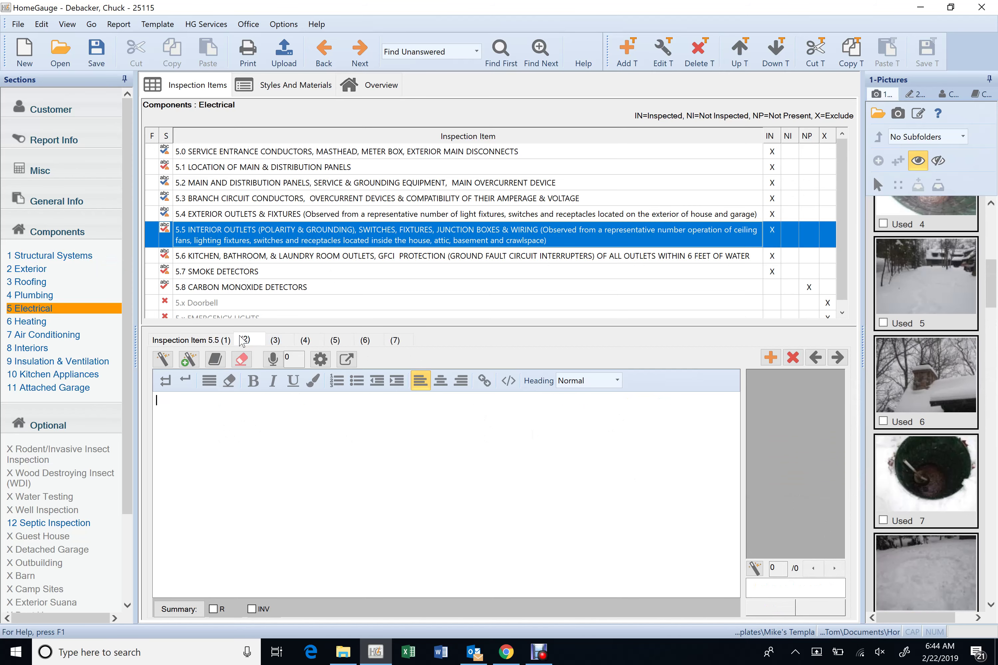
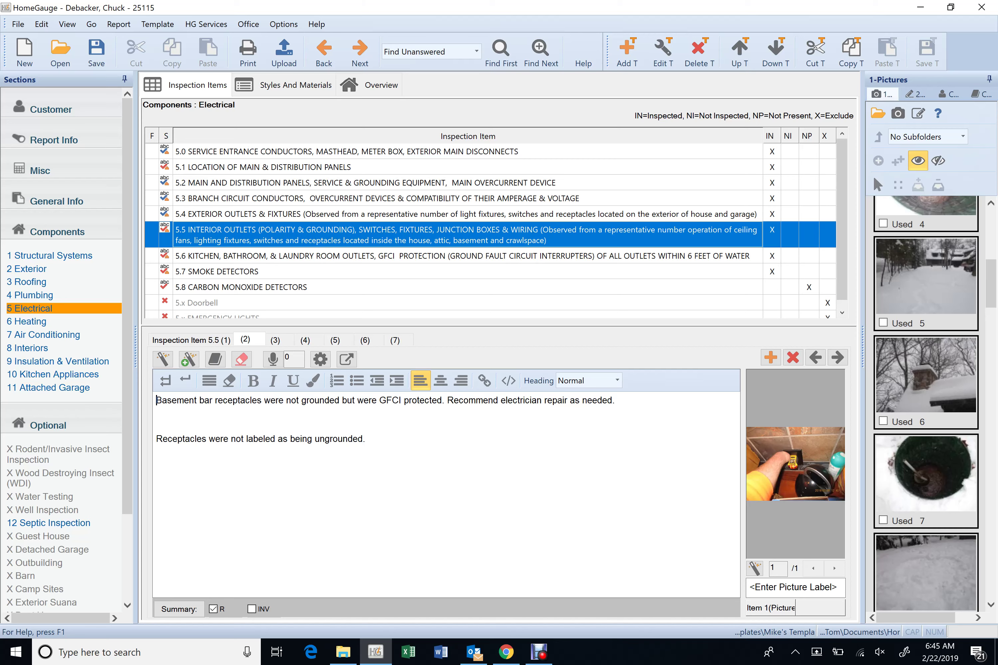
key("ctrl+Right")
key("ctrl+Right")
key("ctrl+Right")
type("to the left ")
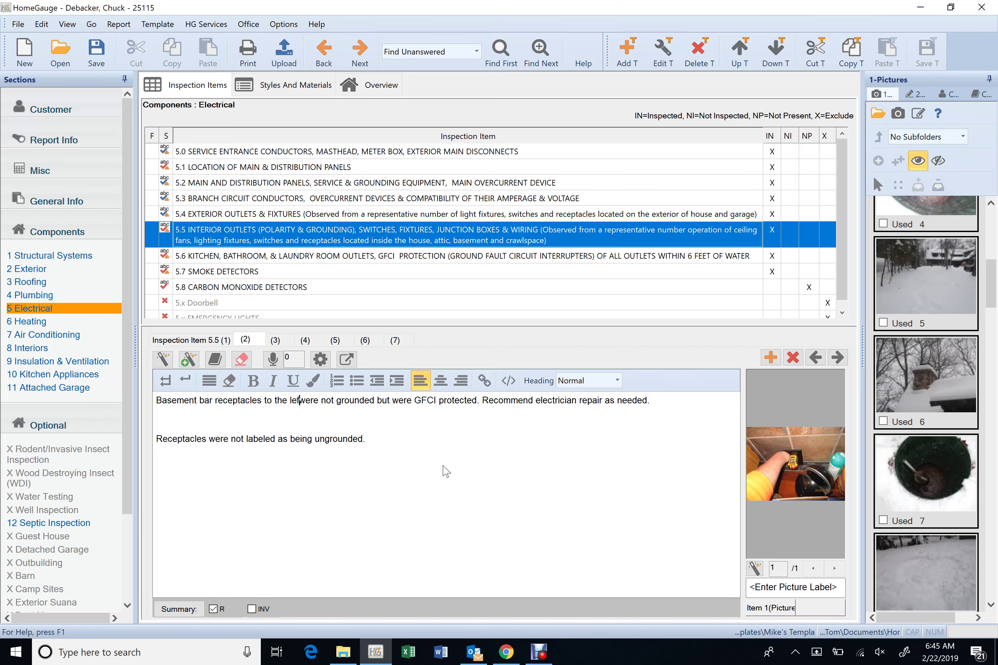
type("of the sink was ")
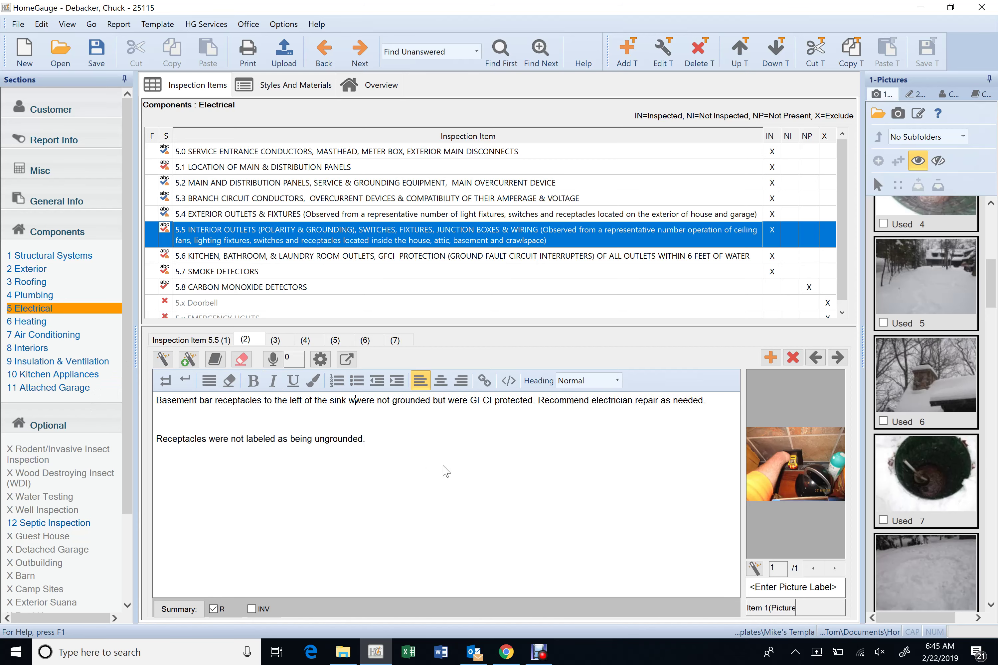
type("GFCI")
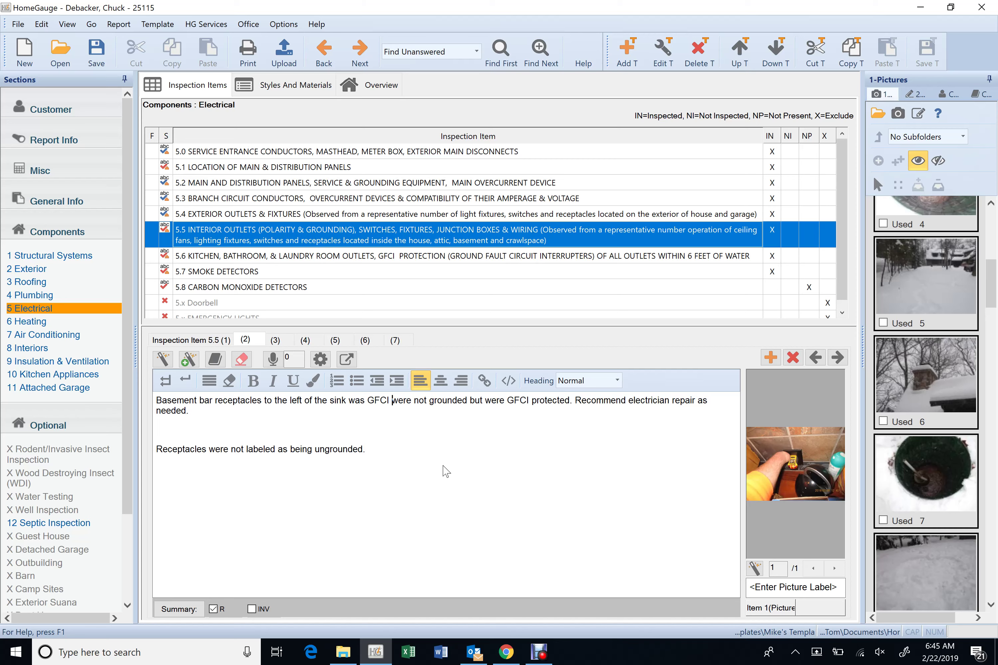
type("a ")
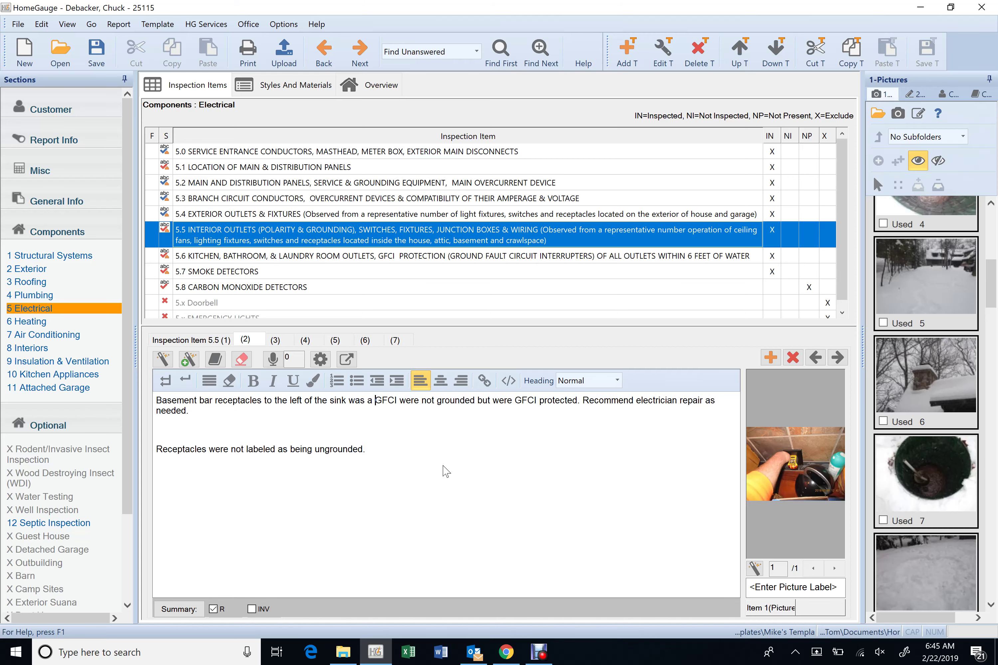
type("grounded")
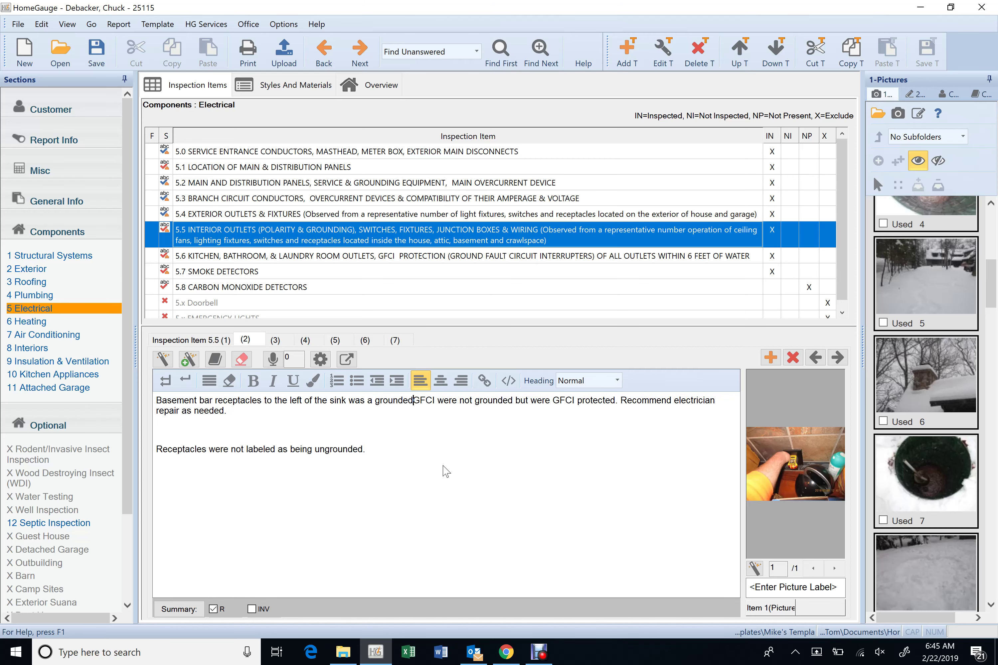
key("Right")
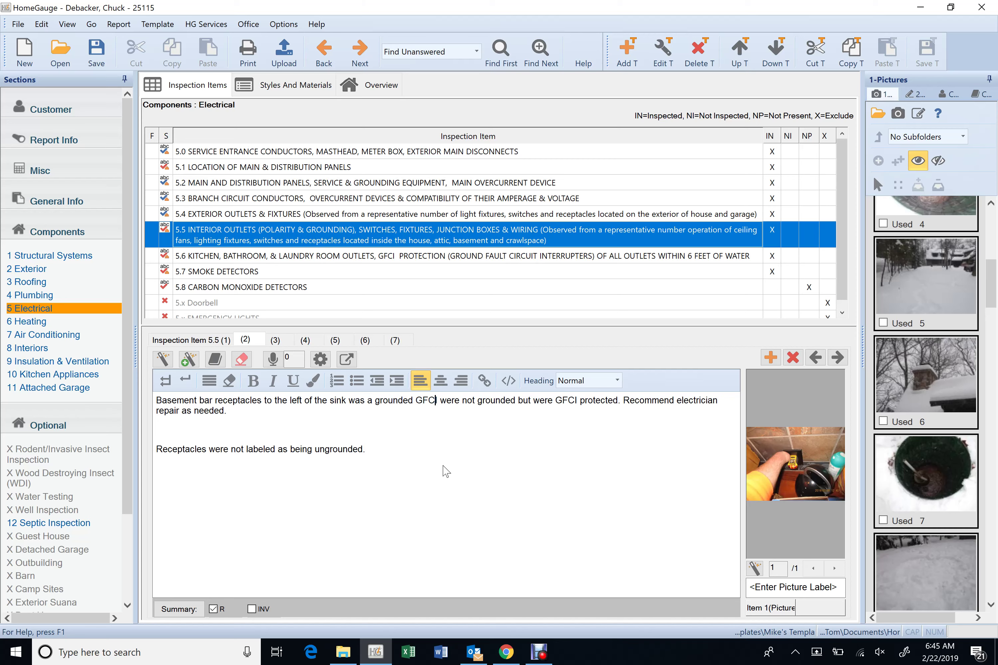
key("Right")
key("Right")
key("Right")
key("Right")
key("Right")
key("Right")
key("Left")
key("Left")
type("outlet")
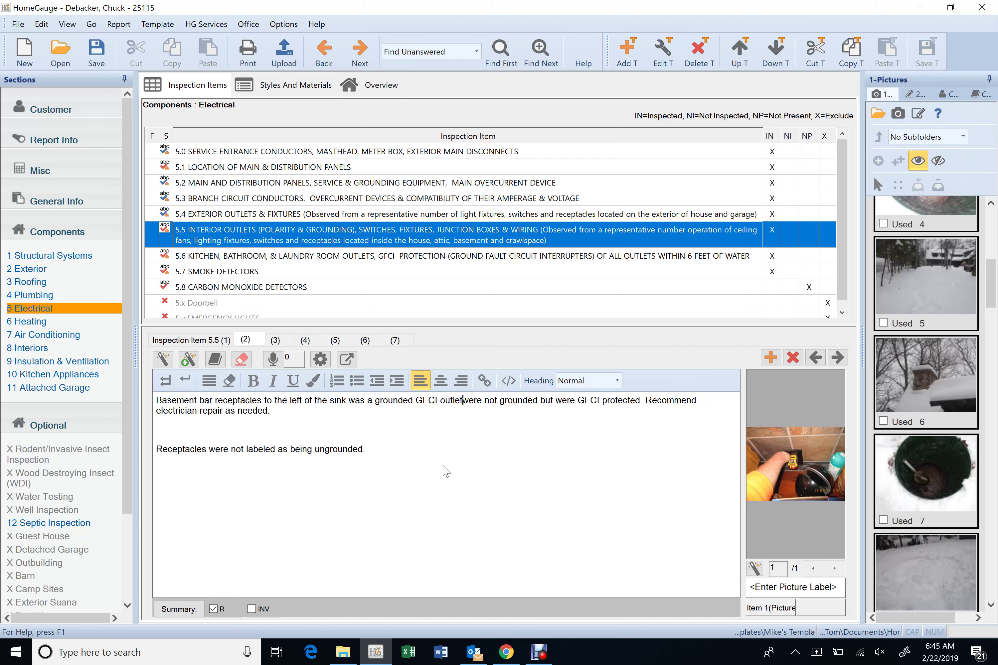
type("but the ")
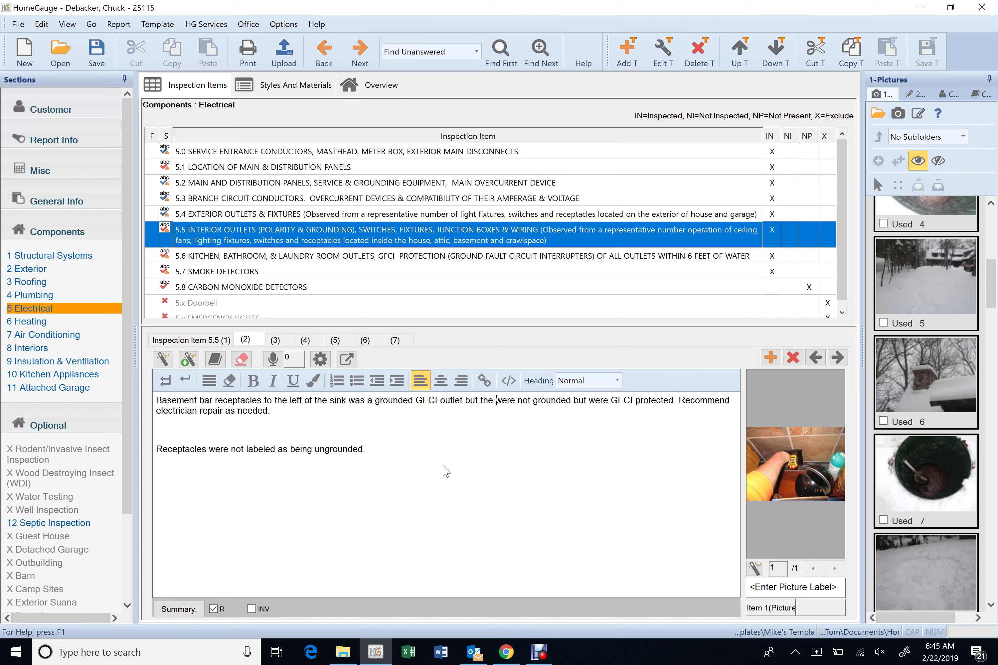
type("two")
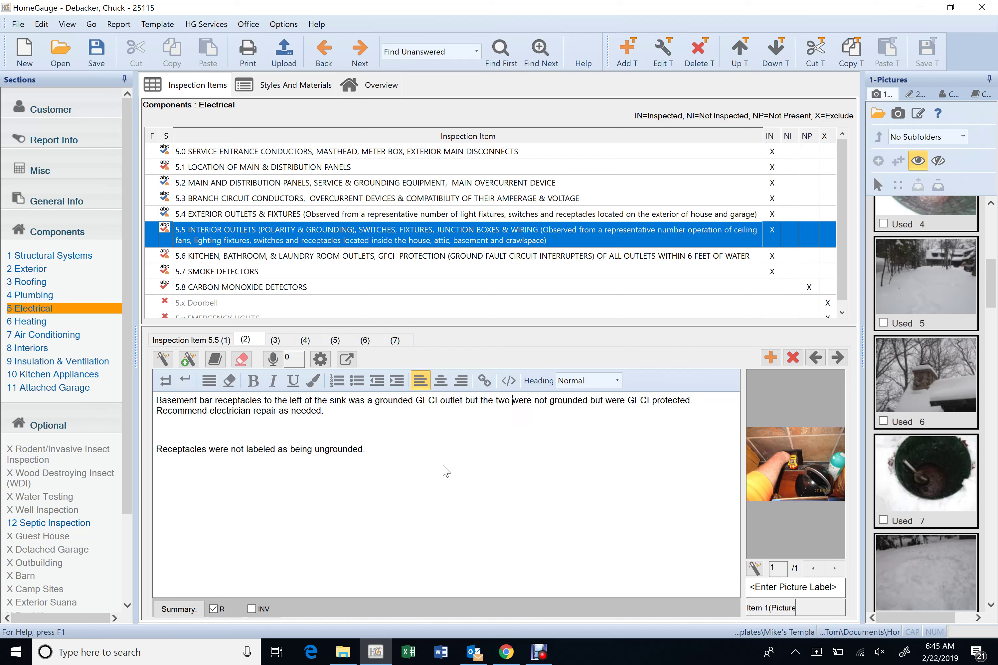
key("BackSpace")
key("BackSpace")
key("BackSpace")
key("BackSpace")
key("BackSpace")
key("BackSpace")
key("BackSpace")
key("BackSpace")
key("BackSpace")
key("BackSpace")
key("BackSpace")
key("BackSpace")
key("BackSpace")
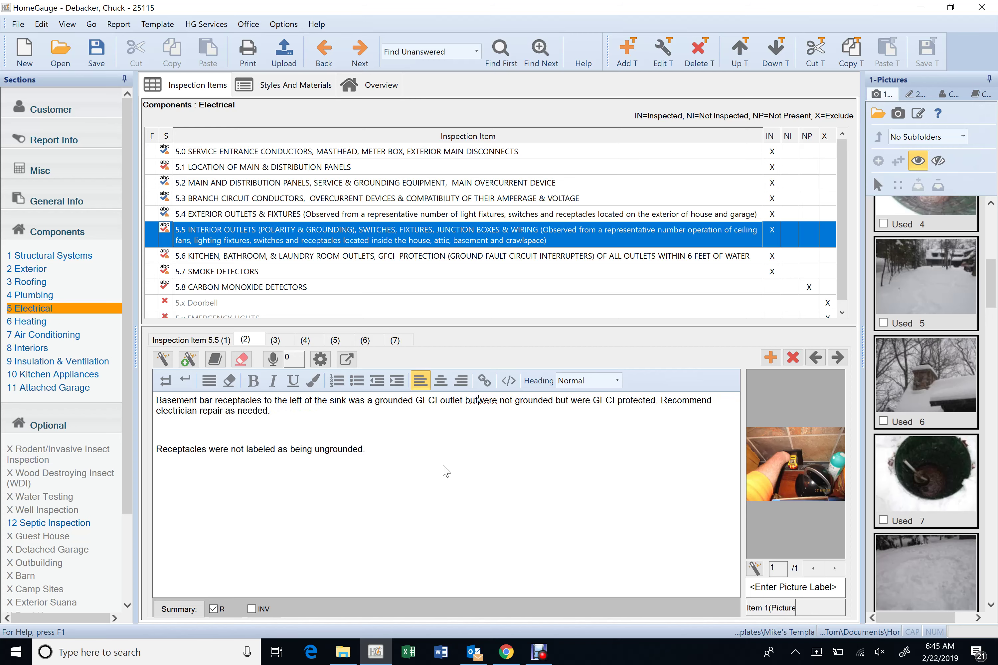
End the comment's first sentence after "GFCI outlet" and reword the text that follows to begin "There were two ungrounded"
type(". The")
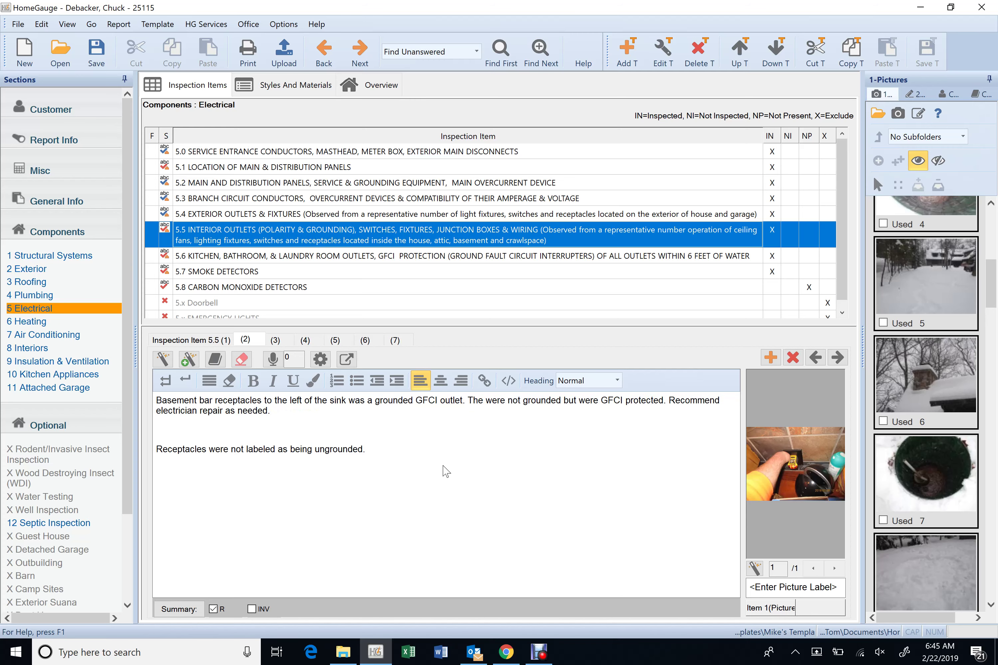
key("BackSpace")
type("re")
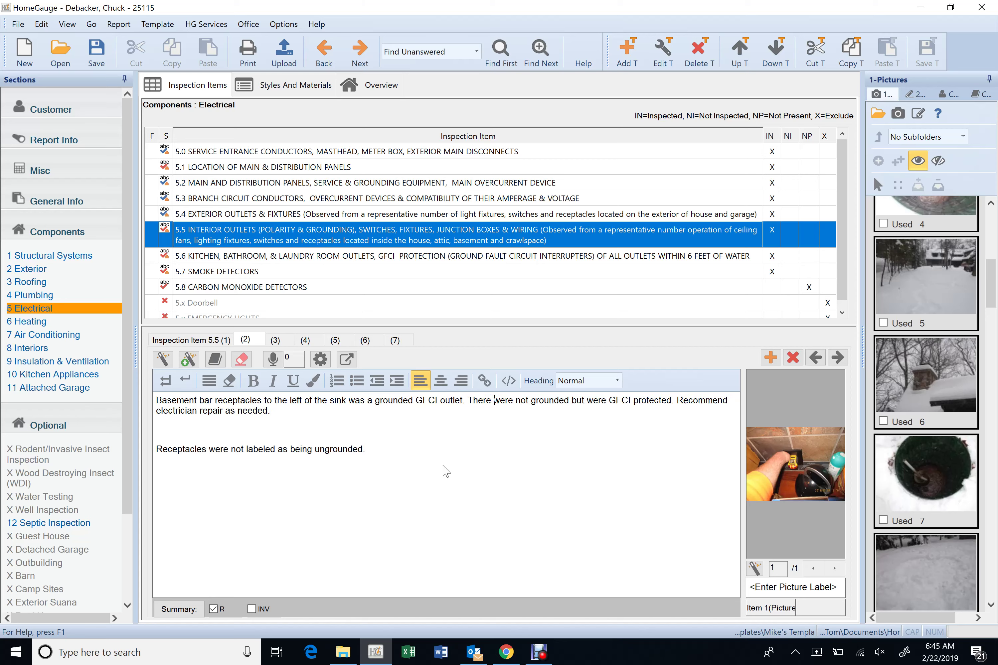
key("Right")
key("Right")
key("Right")
key("Right")
key("Right")
key("Right")
type("two")
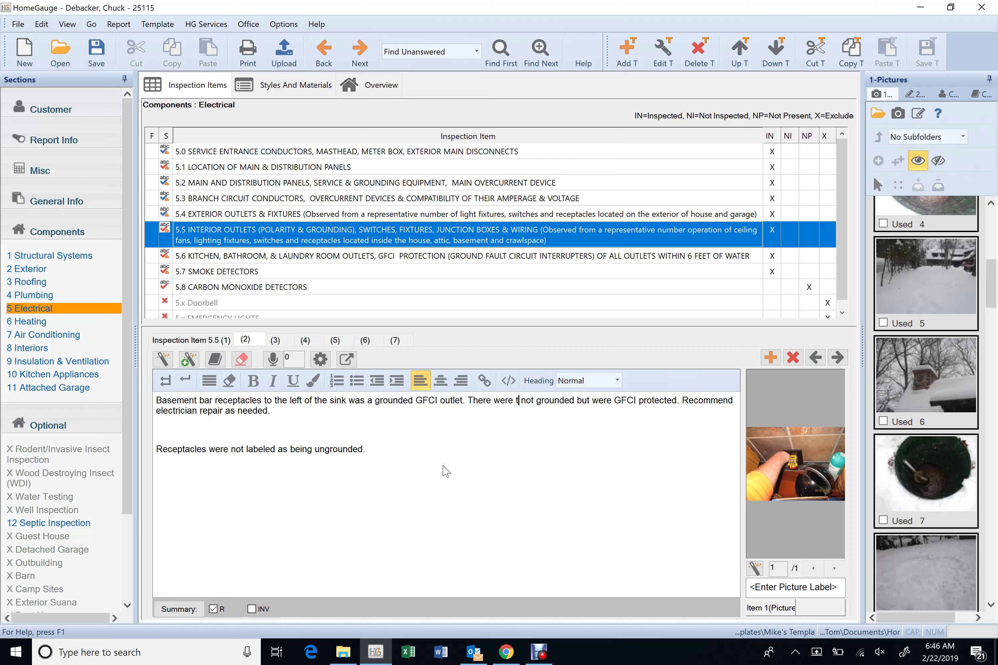
key("Delete")
key("Delete")
key("Delete")
key("Delete")
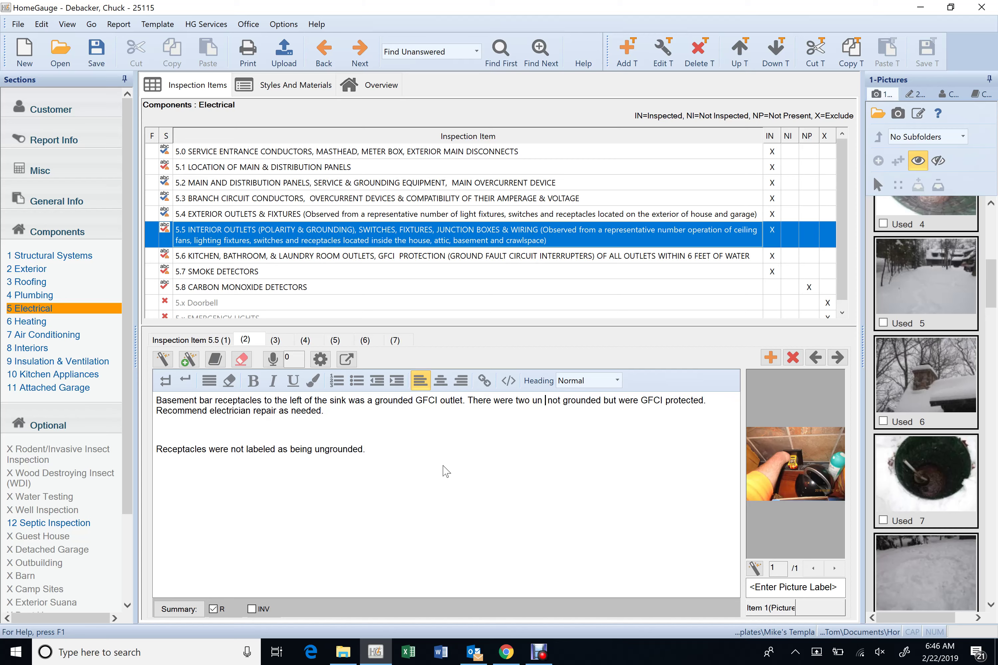
type("un")
key("Delete")
key("Right")
key("Right")
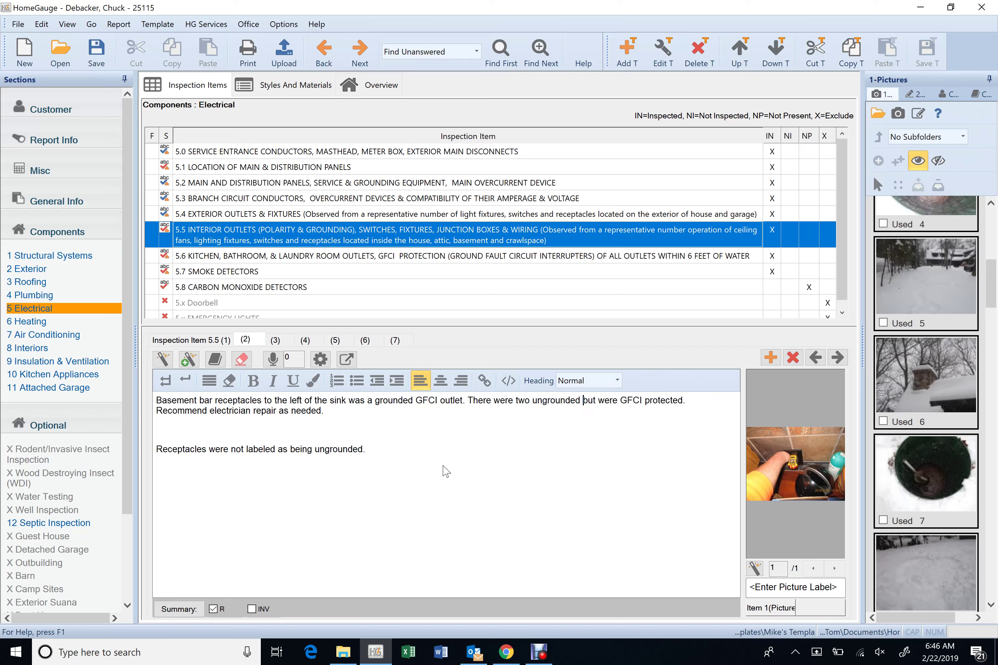
Continue the sentence after "two ungrounded" with "outlets that were wired into the GFCI,"
type("ou")
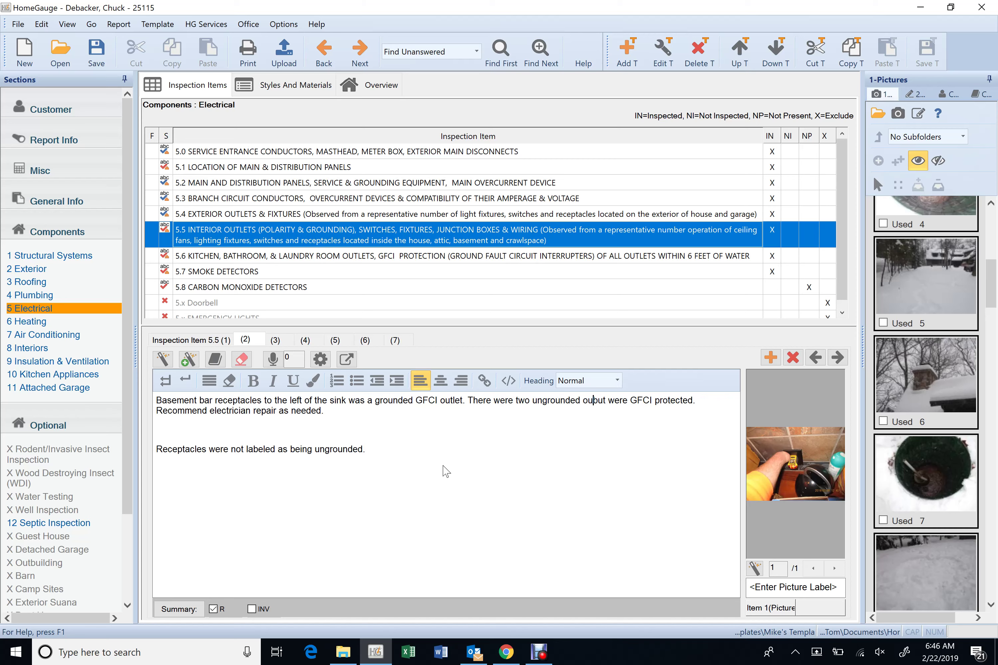
type("tlets st")
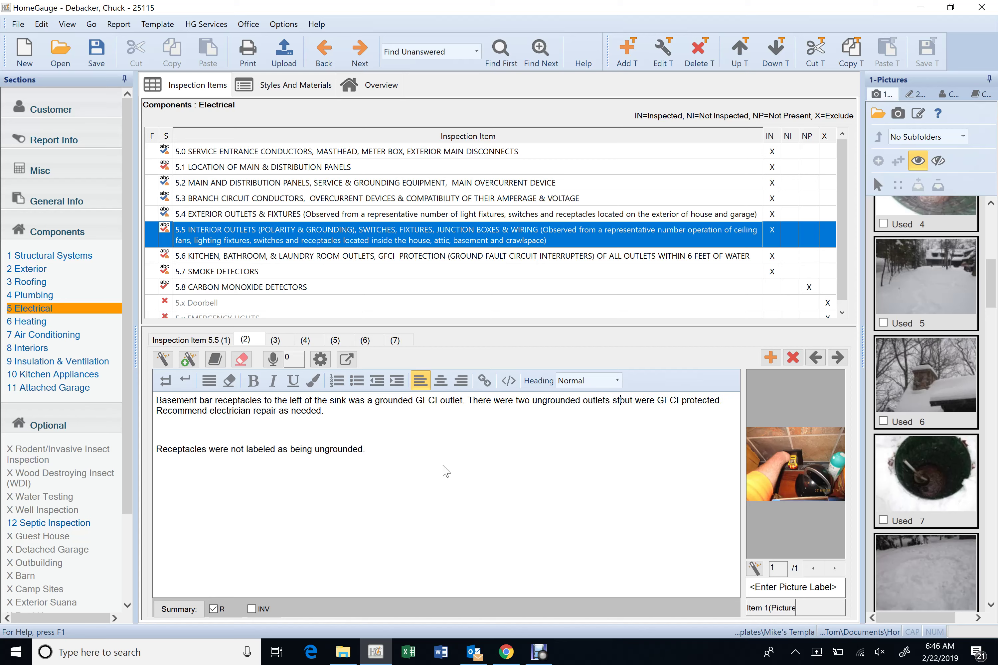
key("BackSpace")
type("that we")
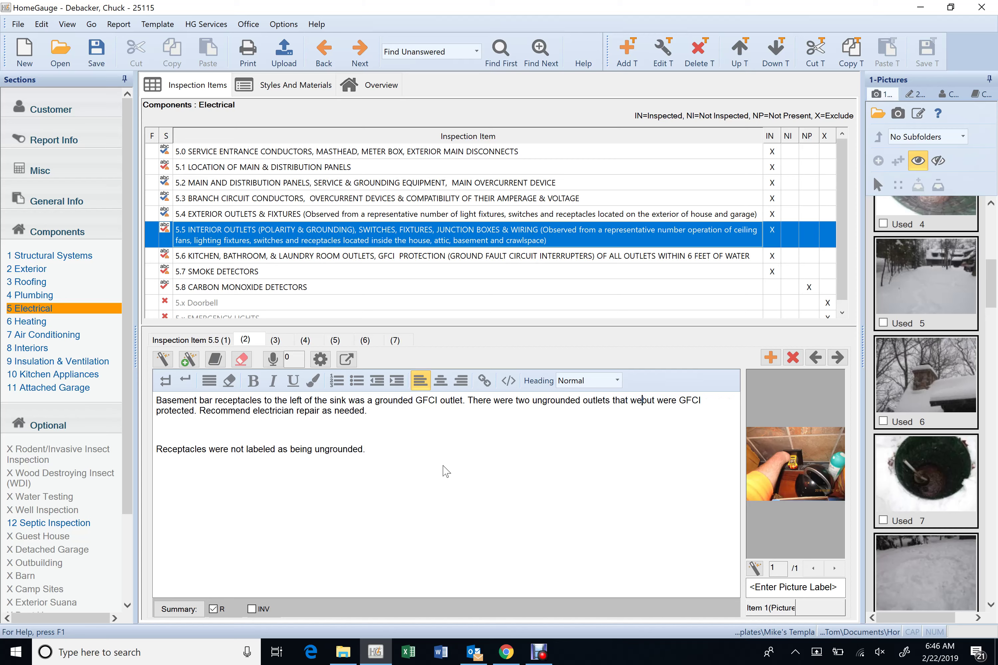
type("re wired in ")
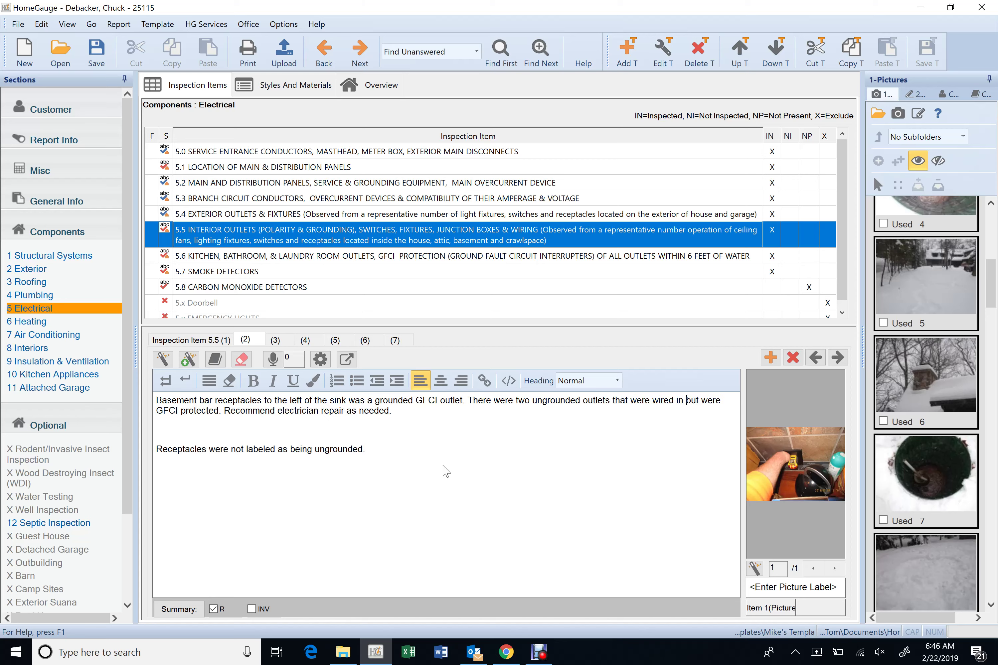
type("to the ")
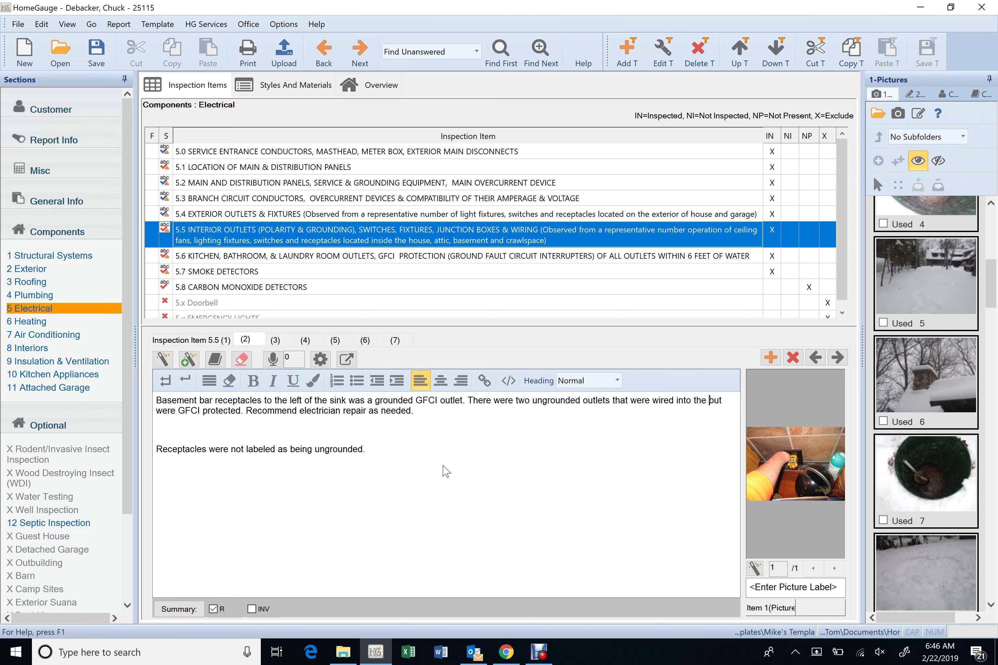
type("GFCI")
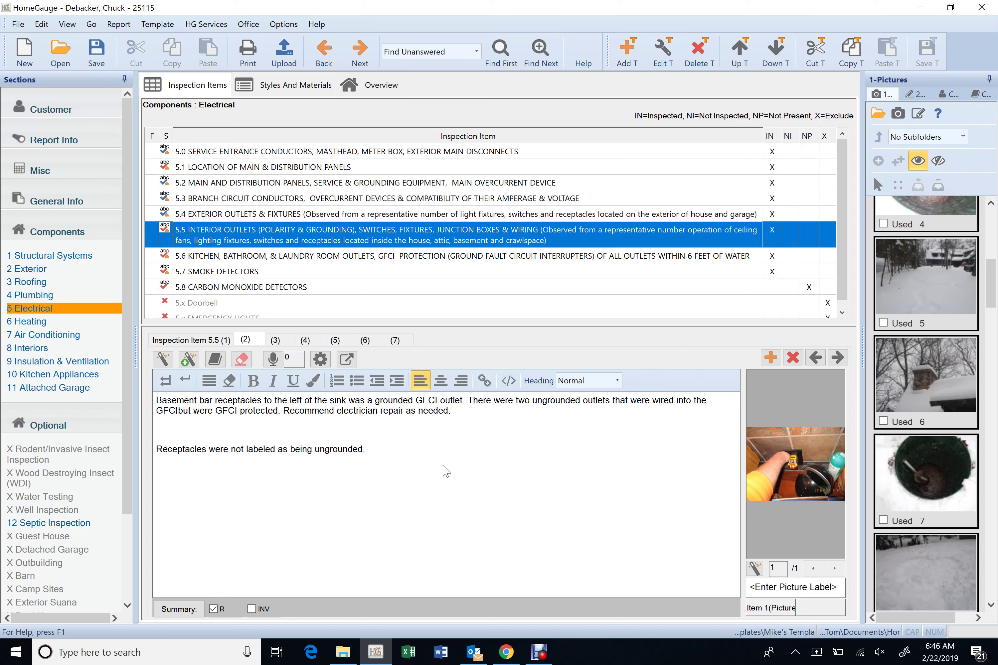
type(",")
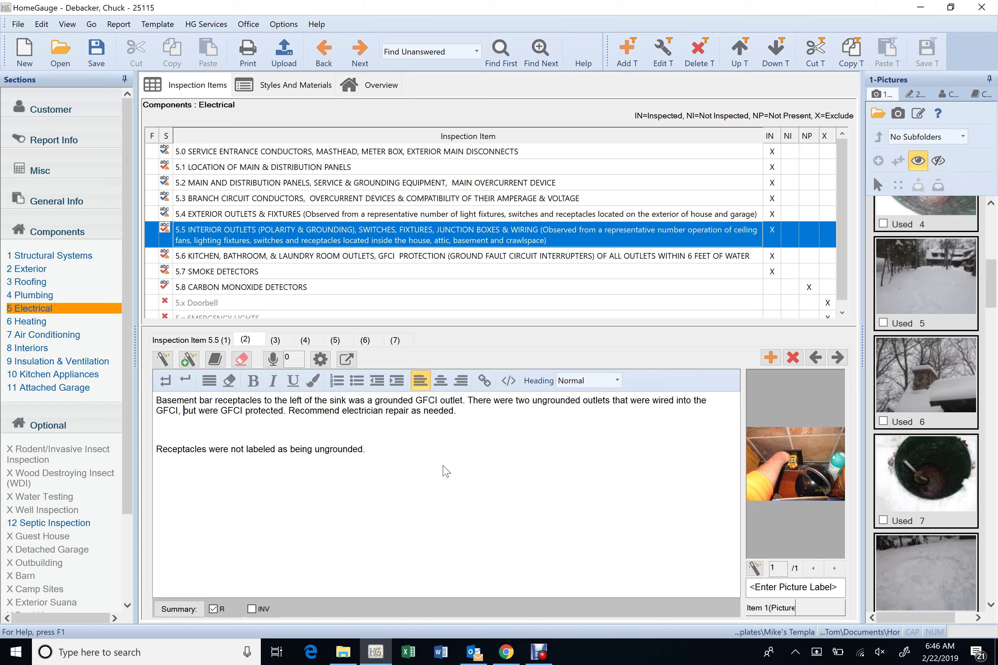
Complete the sentence with "the outlet to the right of the sink and the next wall outlet to the right of sink outlet."
type("the outlet to the ")
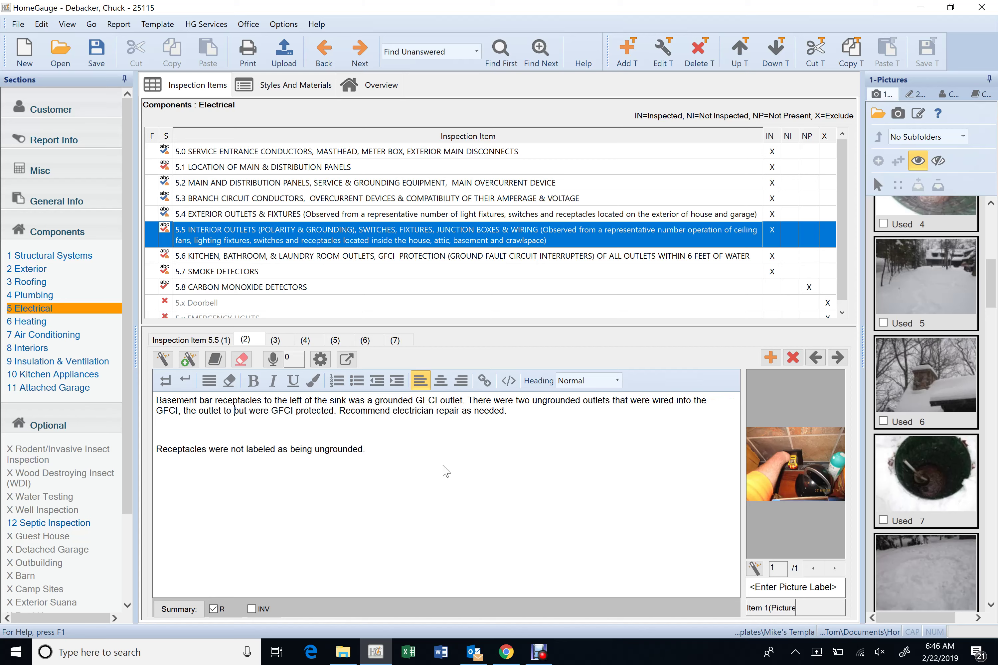
type("right of the sin")
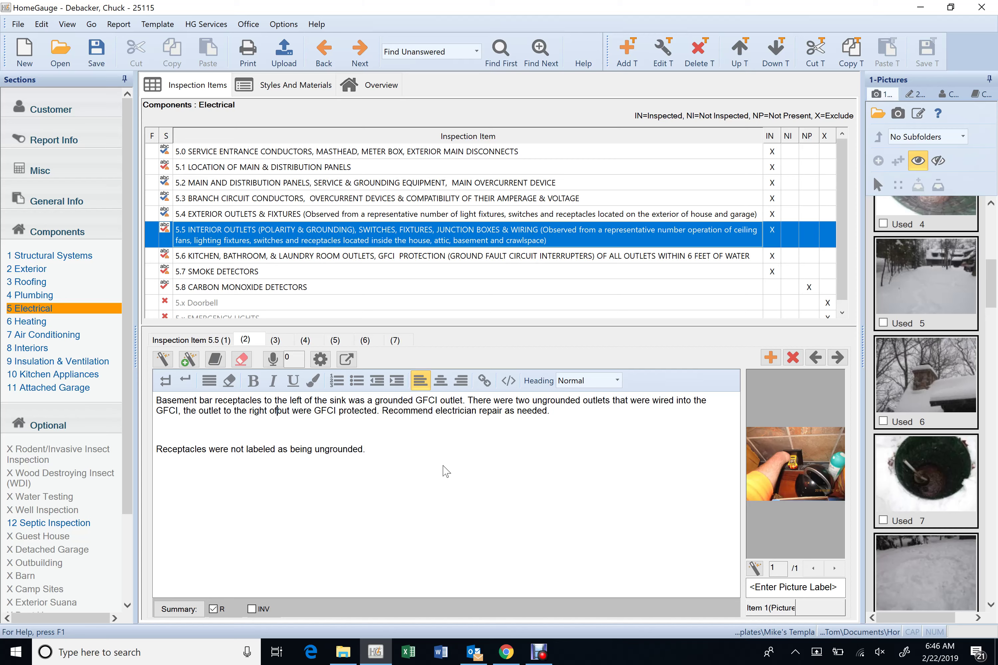
type("k and the ")
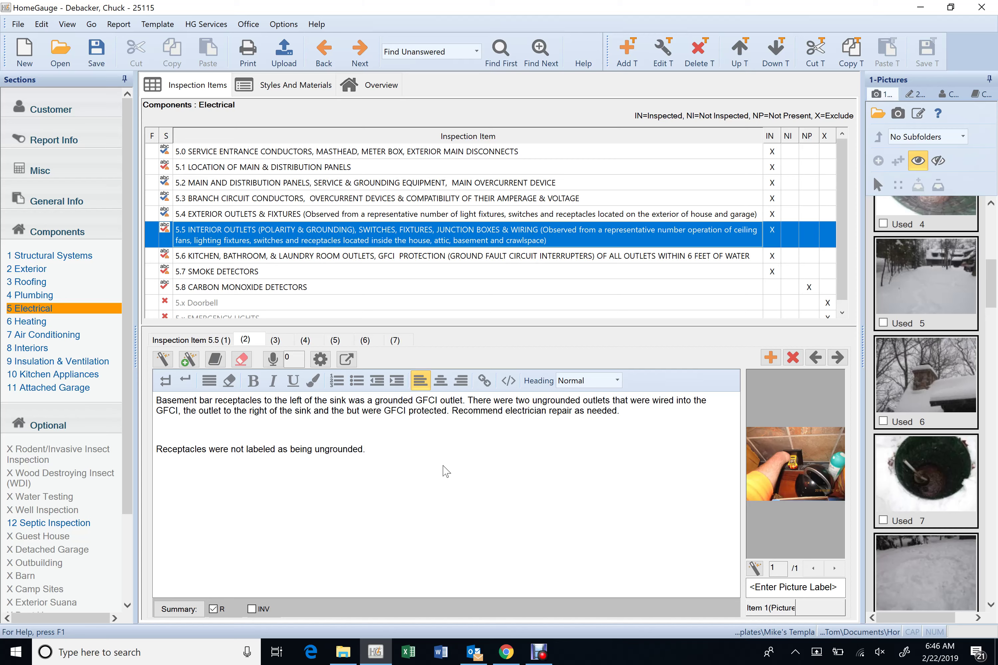
type("next wall ou")
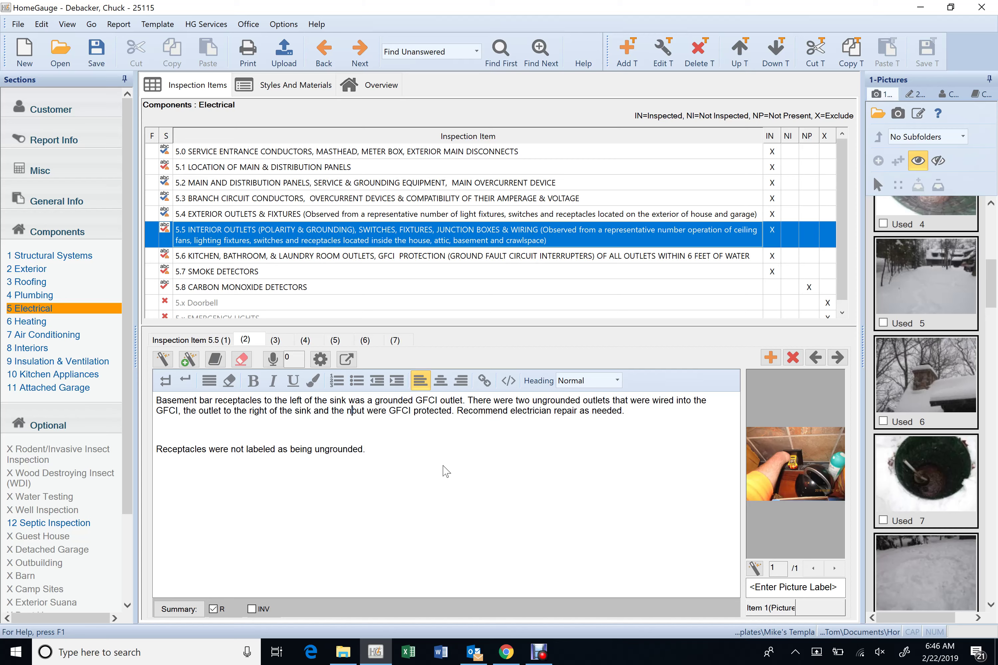
type("tlet to the rig")
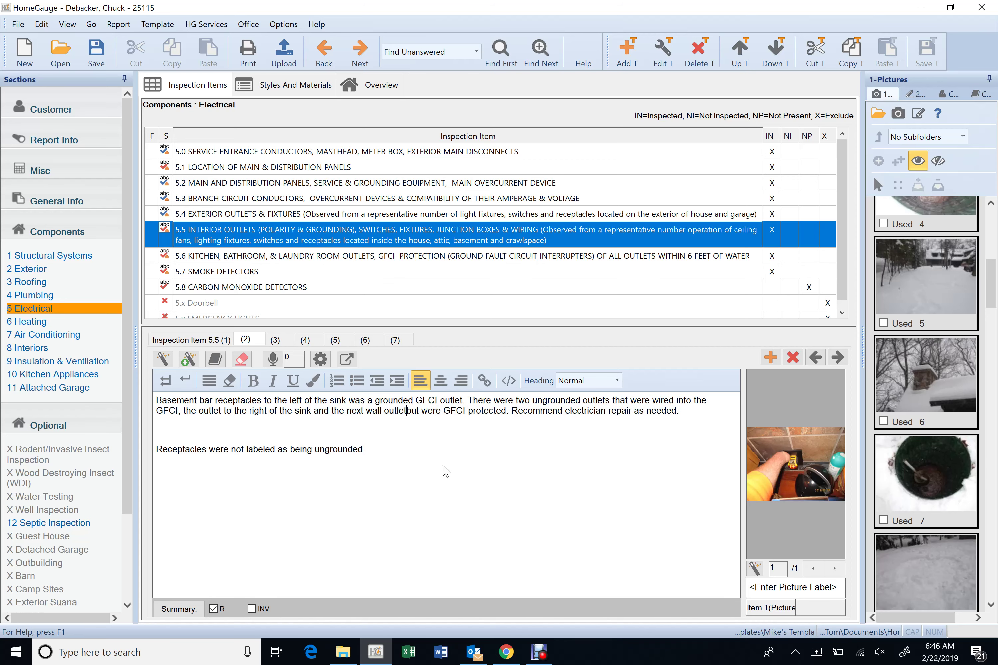
type("ht ")
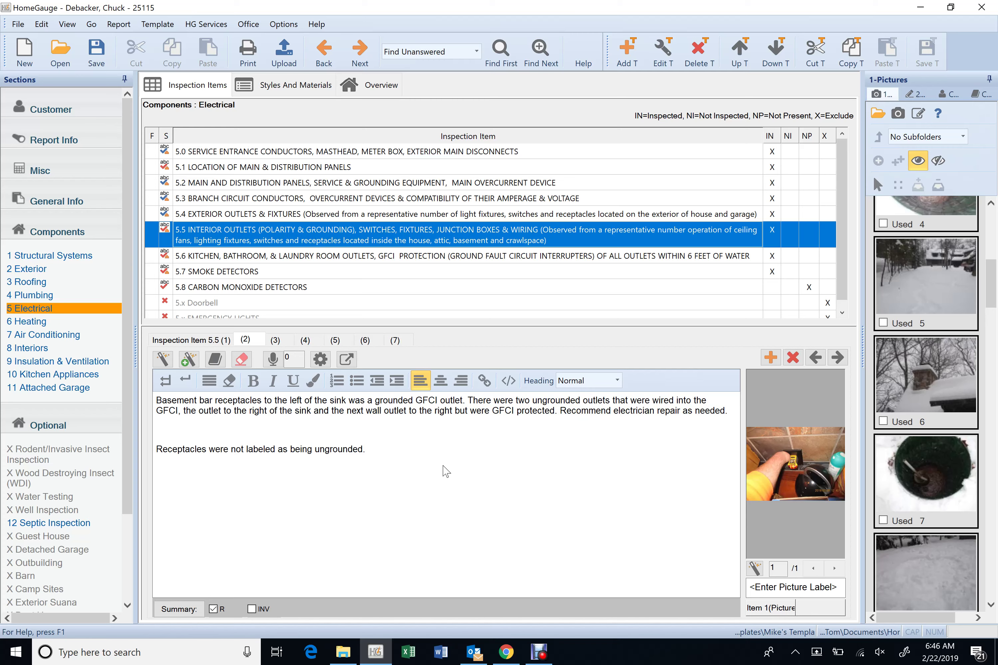
type("of ")
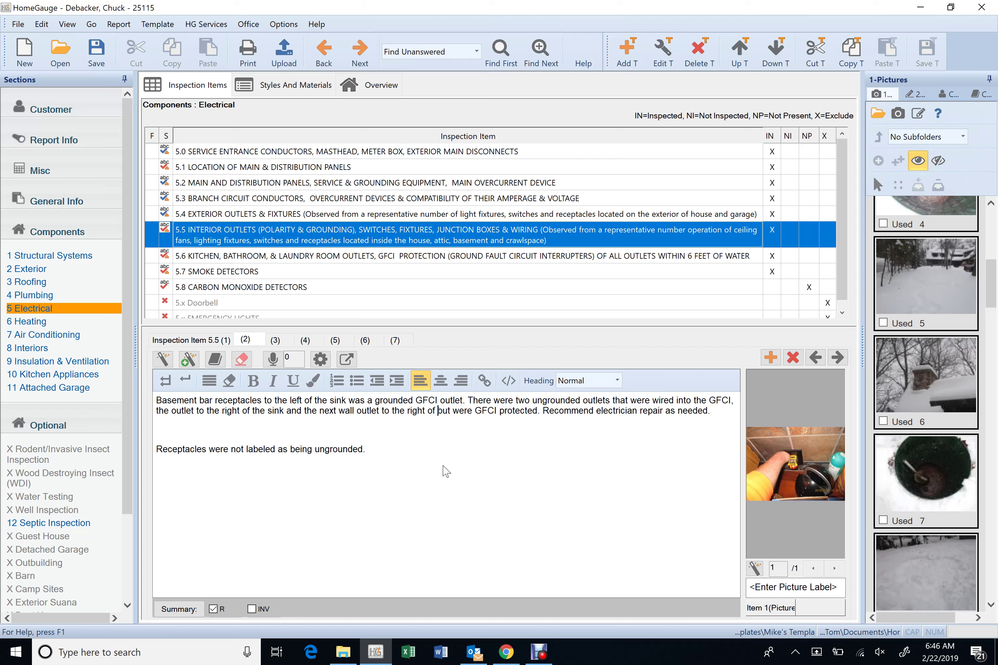
type("sink oultet")
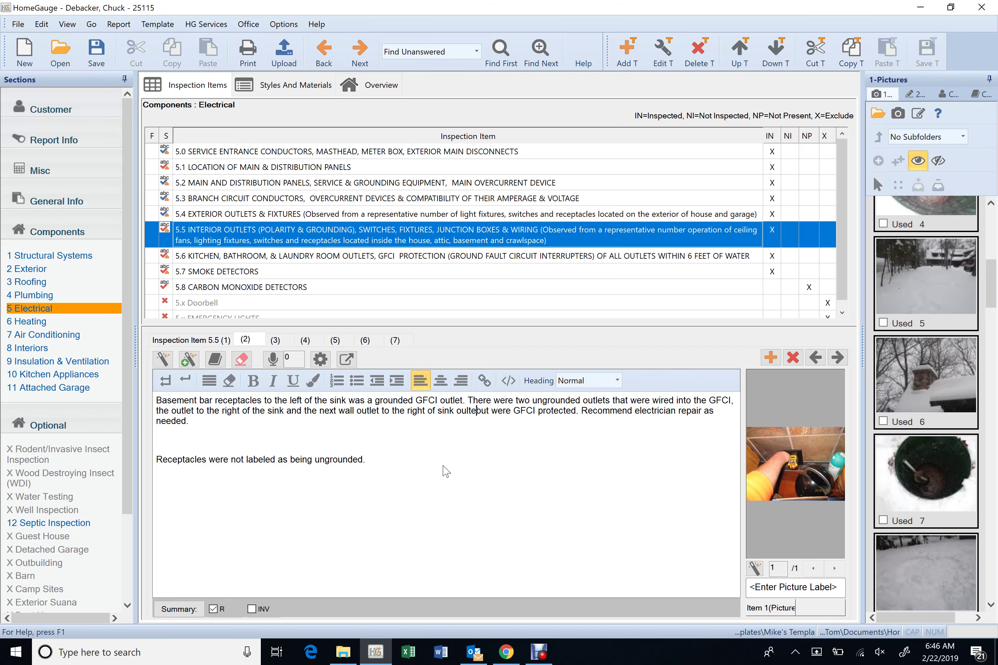
key("BackSpace")
key("BackSpace")
key("BackSpace")
key("BackSpace")
type("tlet.")
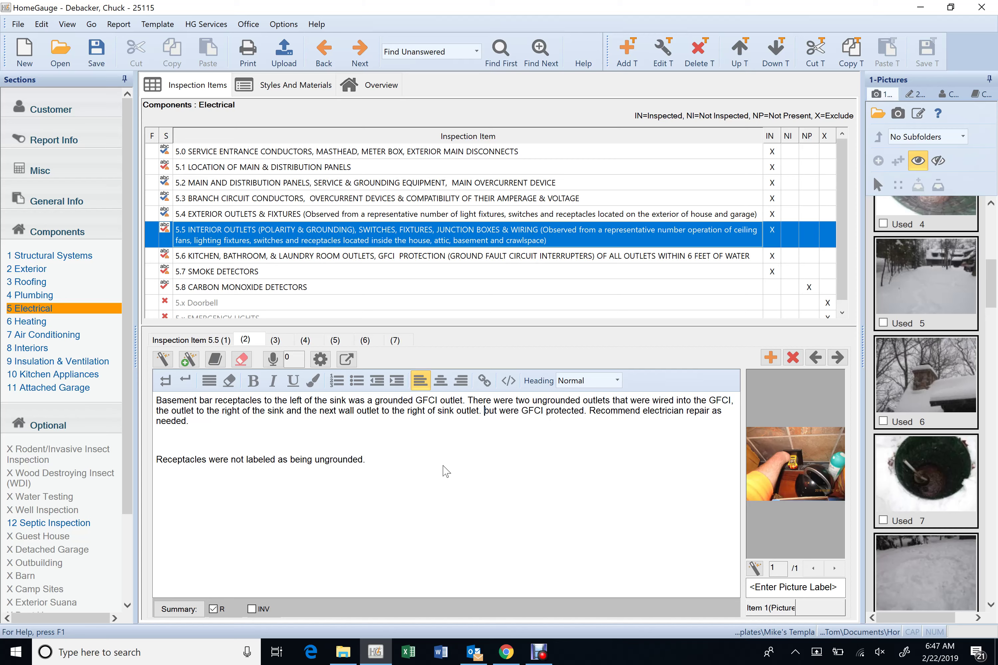
Reword the GFCI protection statement as "These two ungrounded outlets were GFCI protected but should be grounded."
type("T")
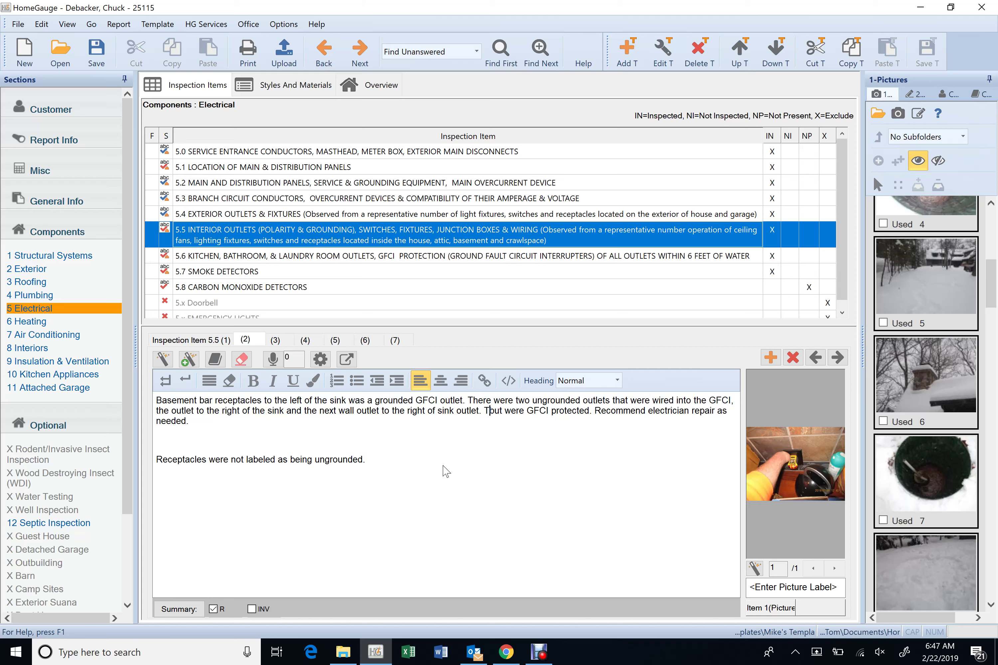
type("hese two u")
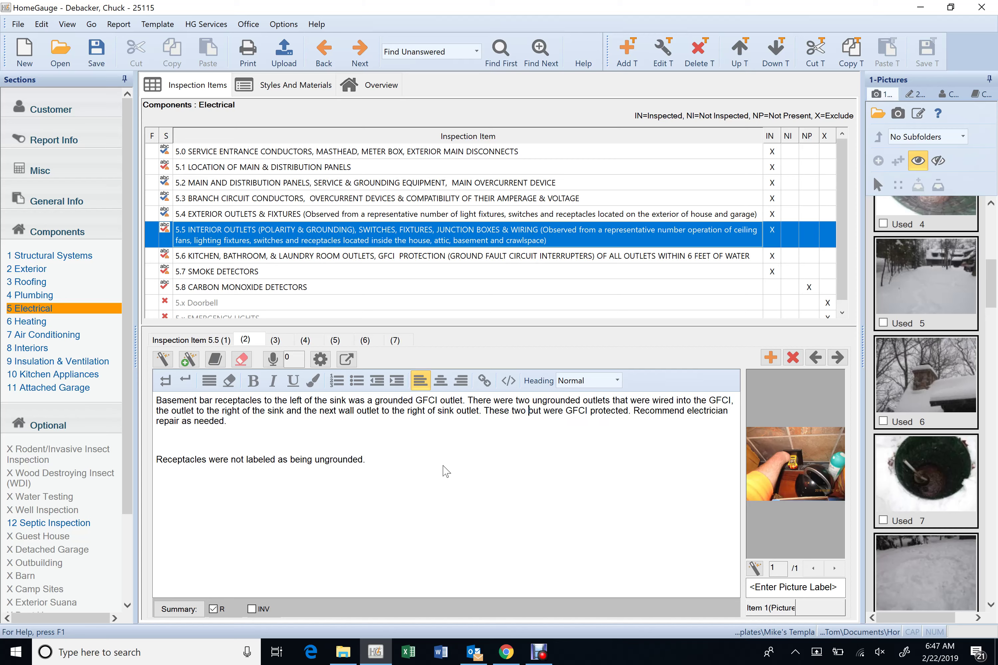
type("nground")
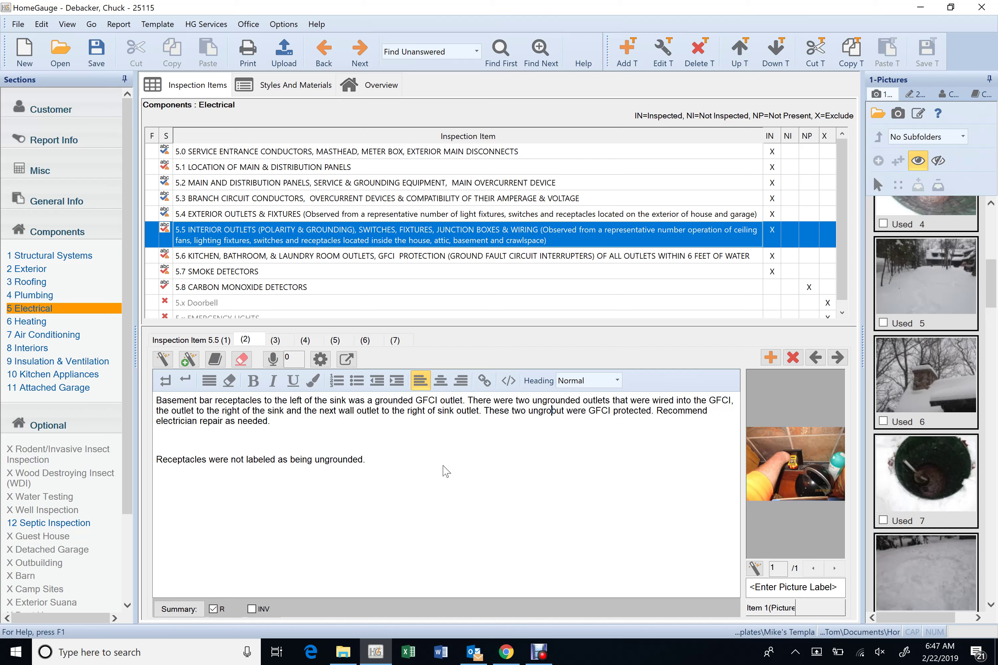
type("ed outlets")
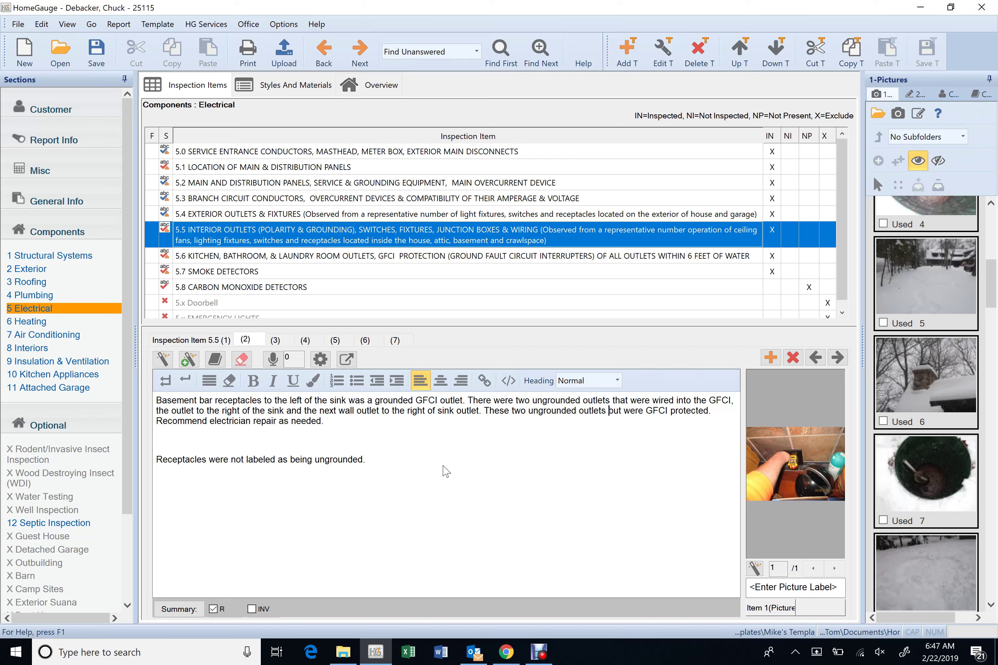
key("Delete")
key("Delete")
key("Delete")
key("Delete")
type("but should be gr")
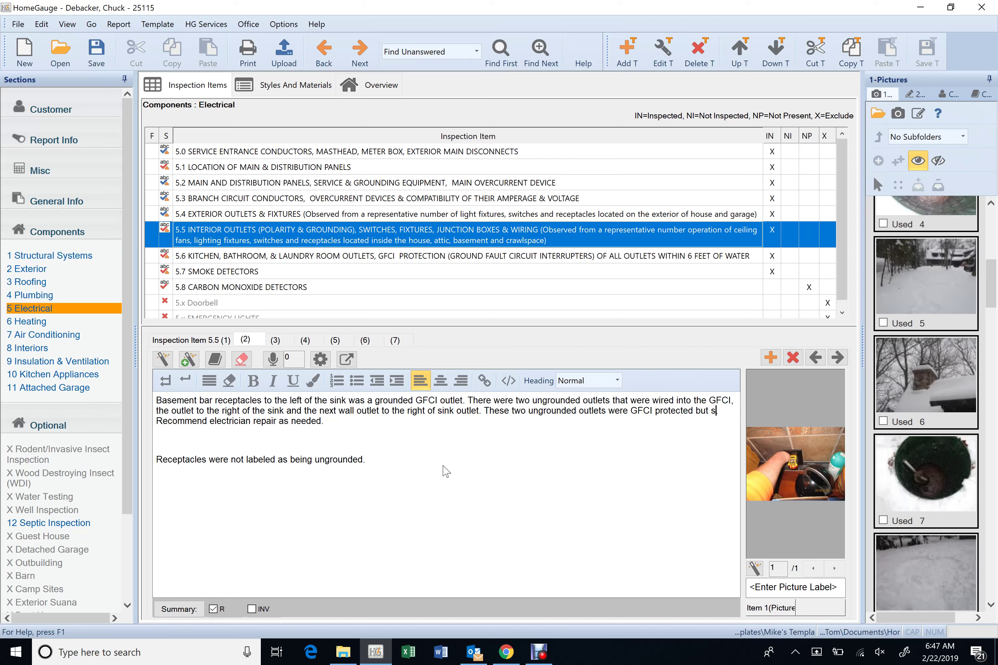
type("ounded.")
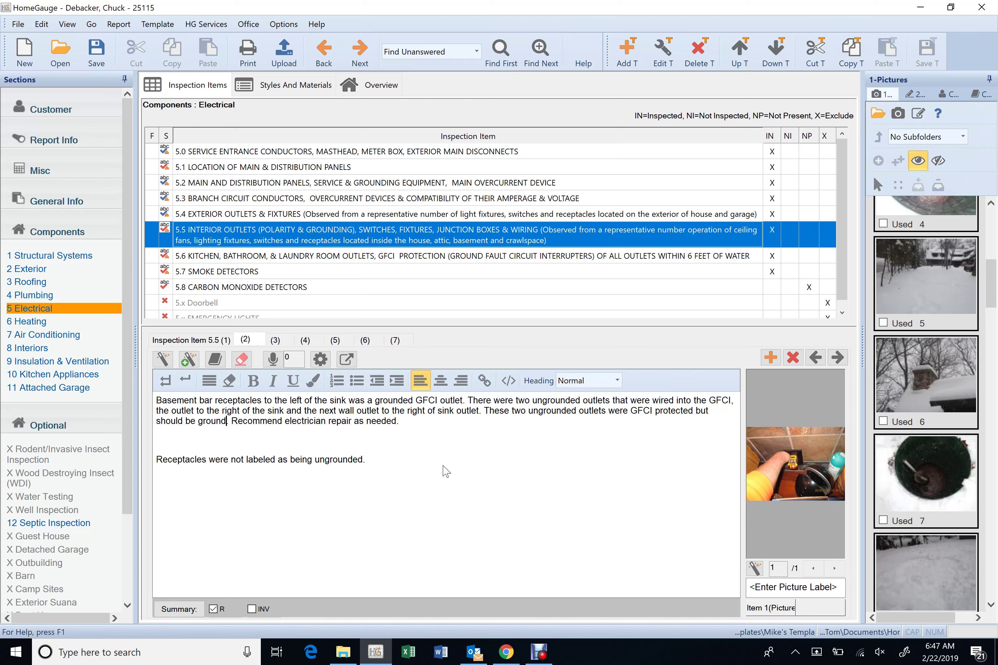
Delete the blank lines and the sentence "Receptacles were not labeled as being ungrounded." after the electrician recommendation
key("Right")
key("Right")
key("Right")
key("Right")
key("Right")
key("Right")
key("Right")
key("Right")
key("Right")
key("Right")
key("Right")
key("Right")
key("Right")
key("Right")
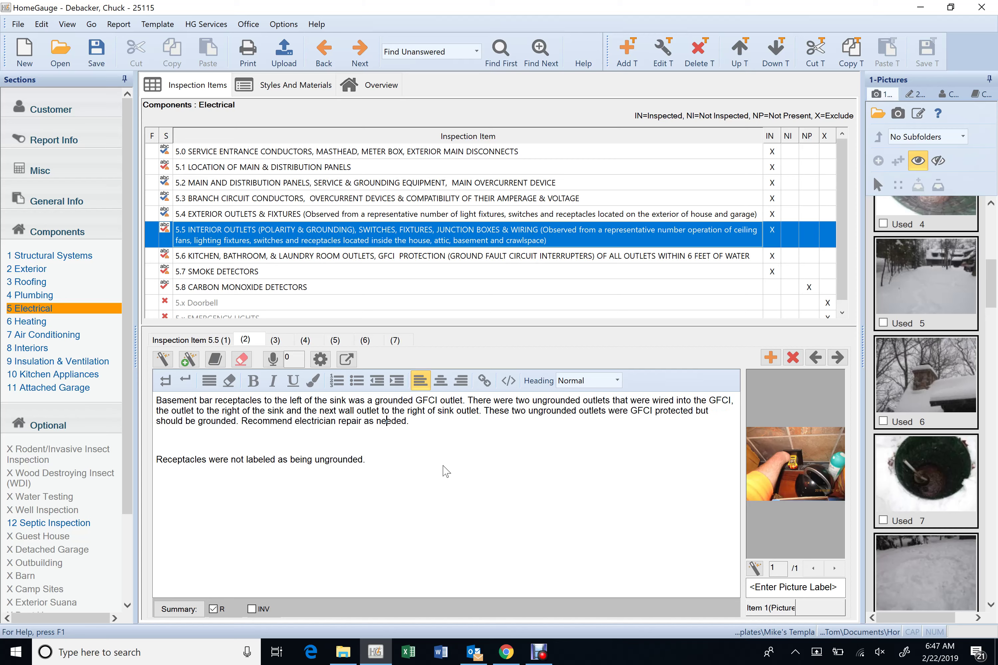
key("Delete")
key("Delete")
key("Delete")
key("Delete")
key("Delete")
key("Delete")
key("Delete")
key("Delete")
key("Delete")
key("Delete")
key("Delete")
key("Delete")
key("Delete")
key("Delete")
key("Delete")
key("Delete")
key("Delete")
key("Delete")
key("Delete")
key("Delete")
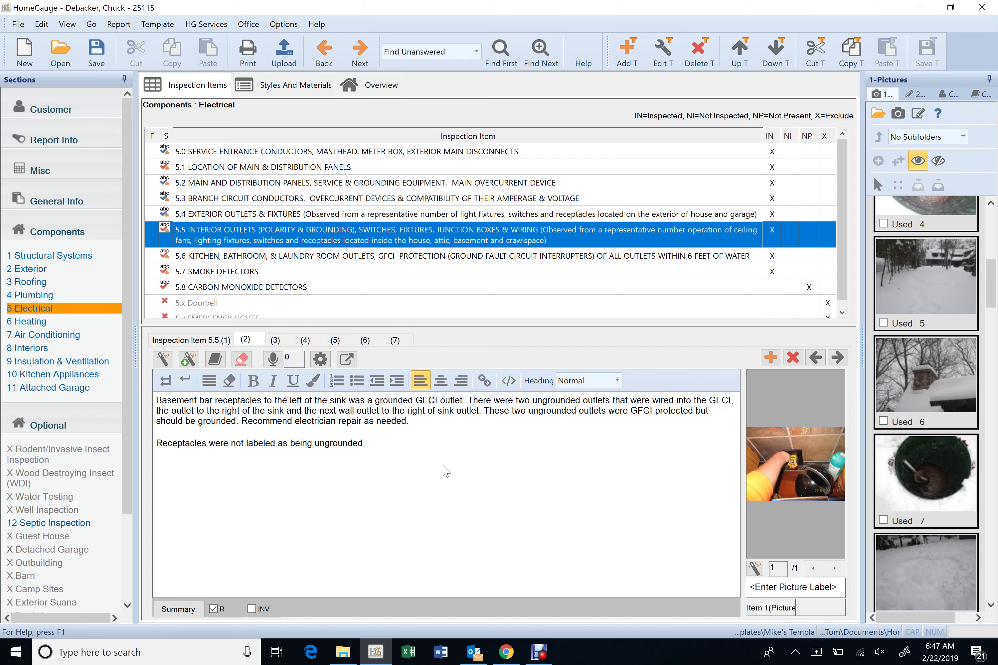
key("Delete")
key("Delete")
key("Delete")
key("Delete")
key("Delete")
key("Delete")
key("Delete")
key("Delete")
key("Delete")
key("Delete")
key("Delete")
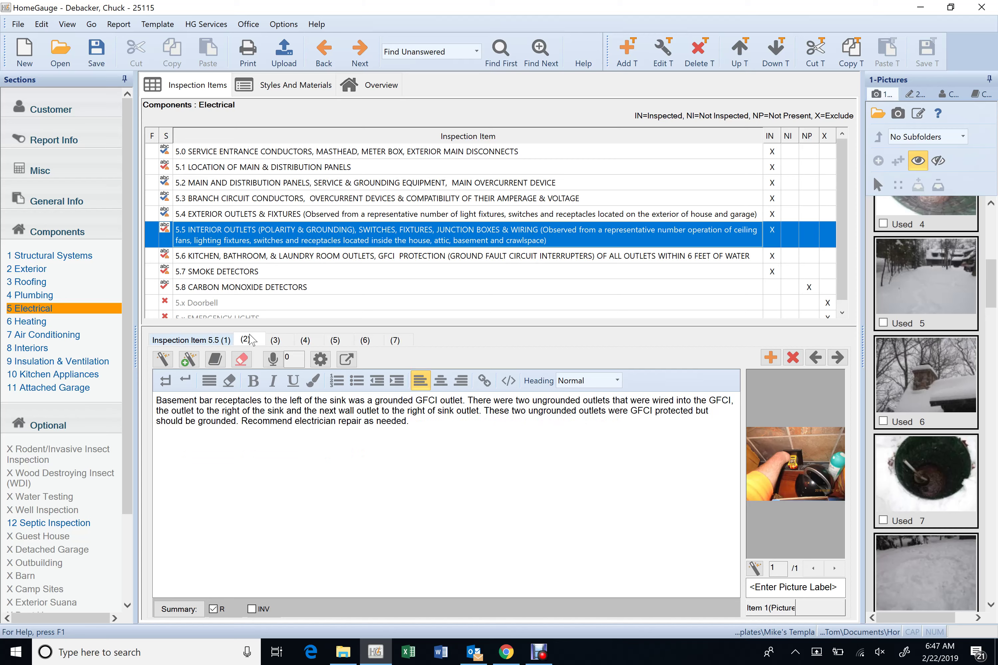
In item 5.5's third comment, insert "closet off the bar" after "basement" in the open junction boxes sentence
left_click(278, 341)
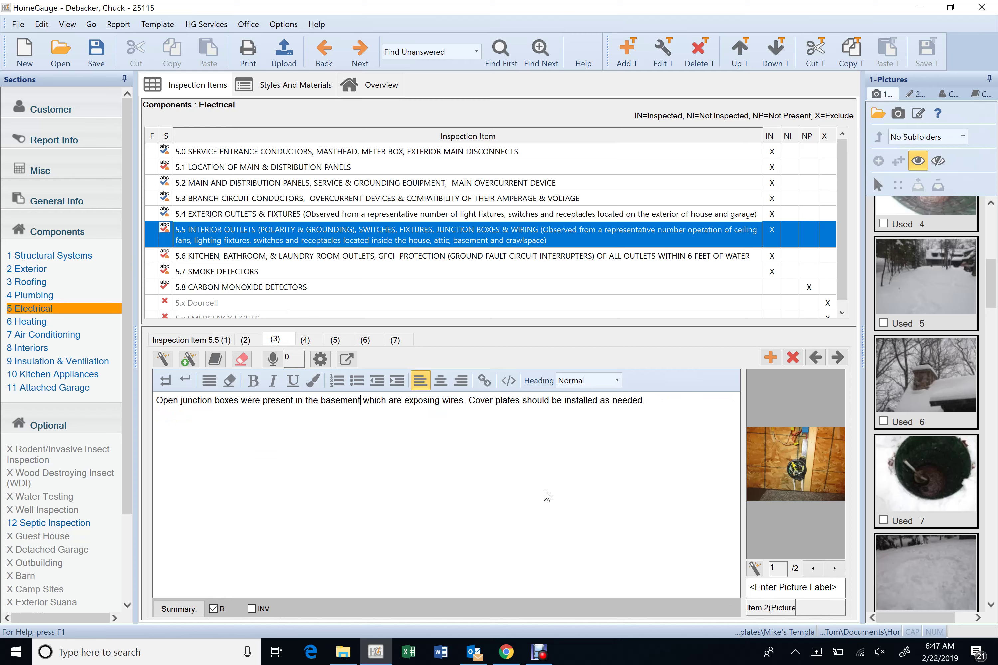
type("closet ")
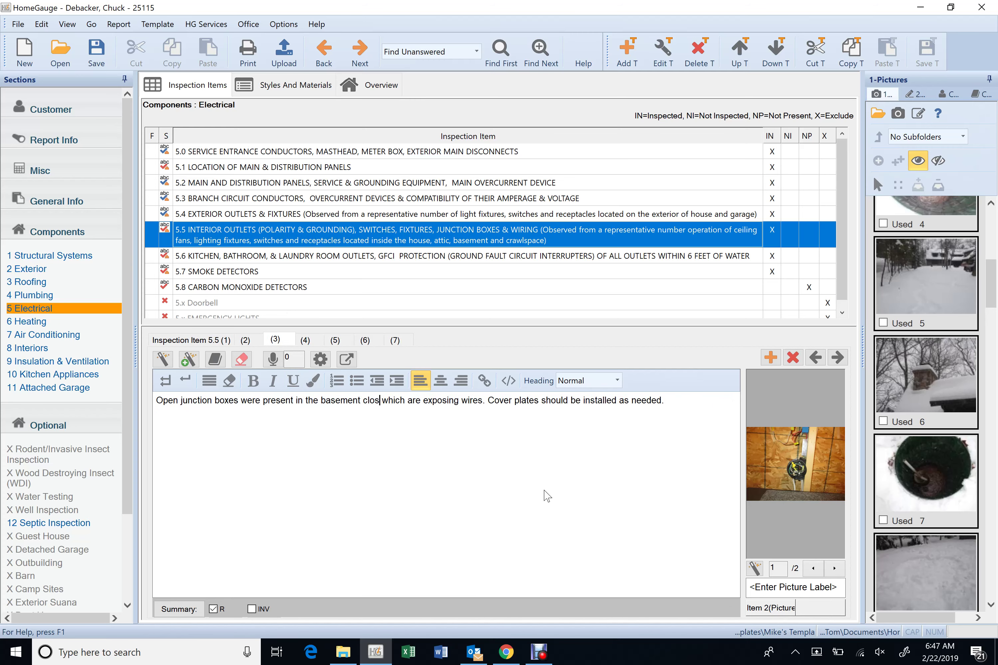
type("off the bar")
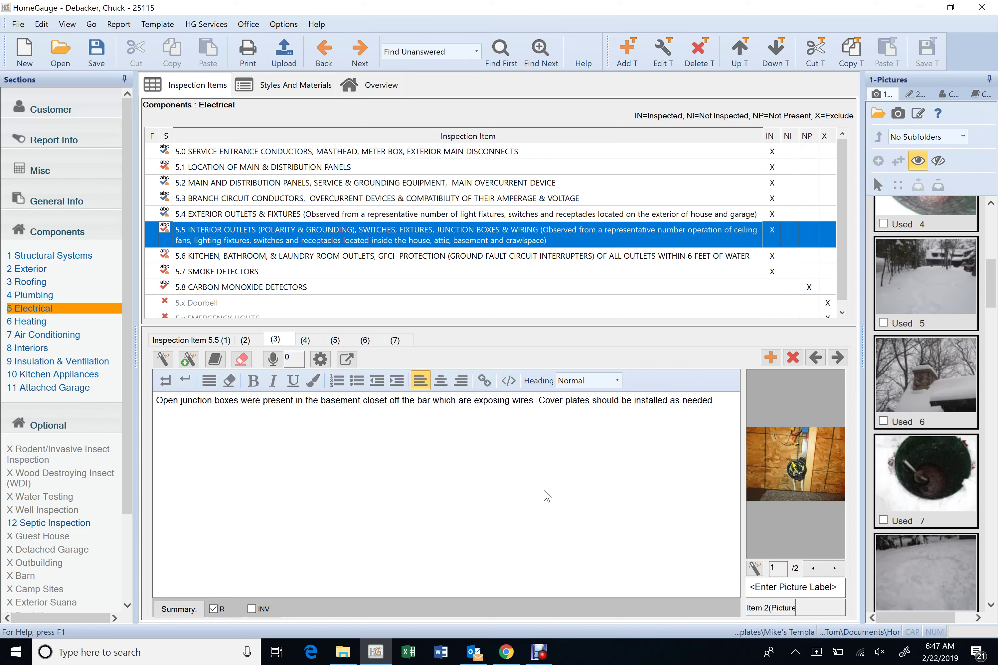
Insert "And there was a open junction box in the ceiling above the pool table." before the cover plates sentence in the third comment
left_click(834, 569)
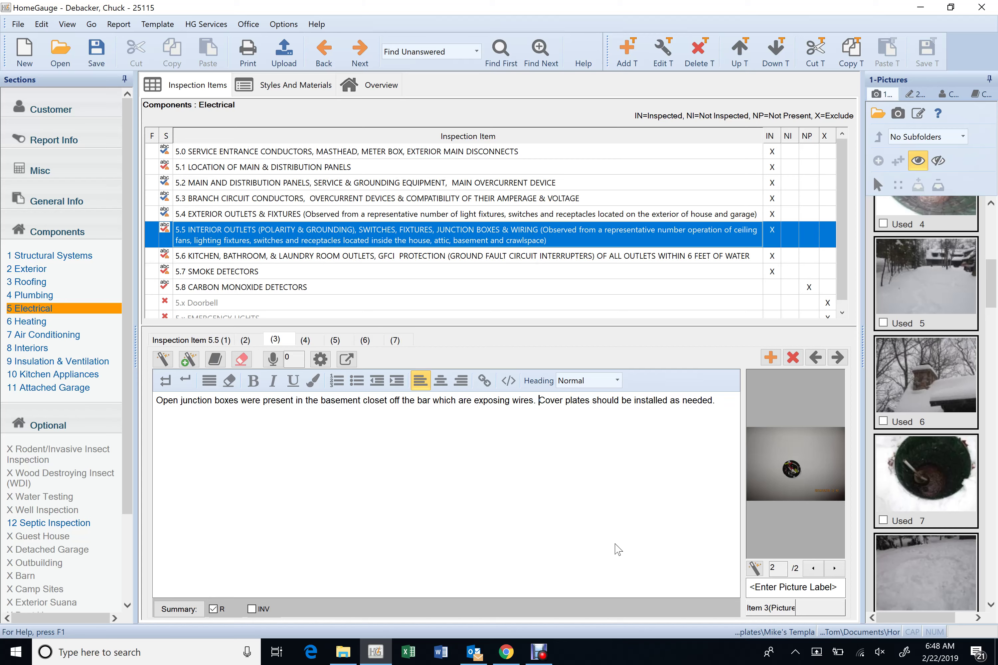
type("And the")
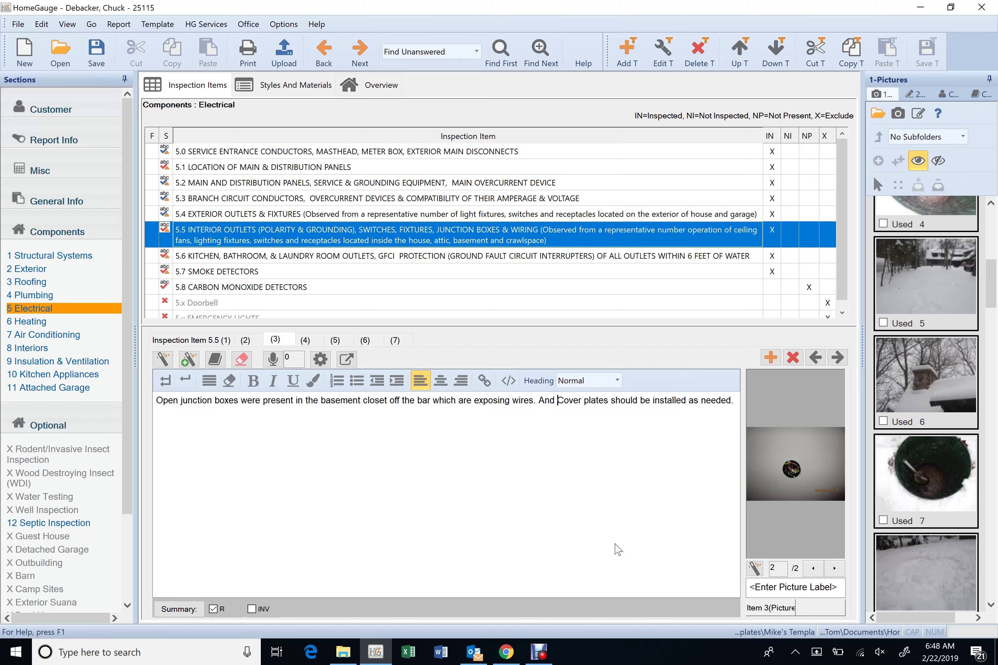
type("re was ")
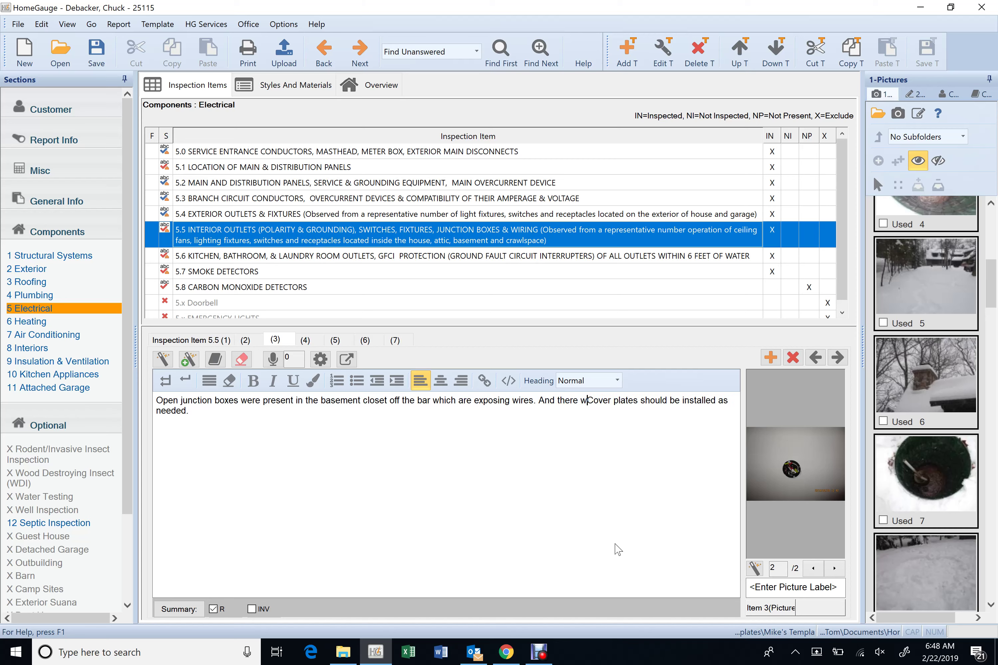
type("a ")
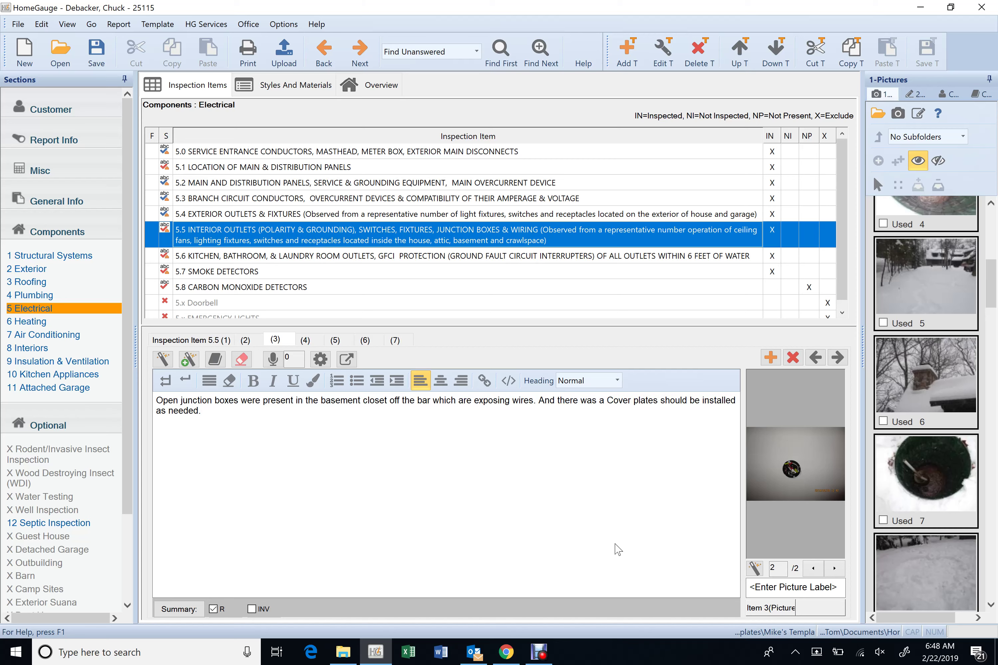
type("open j")
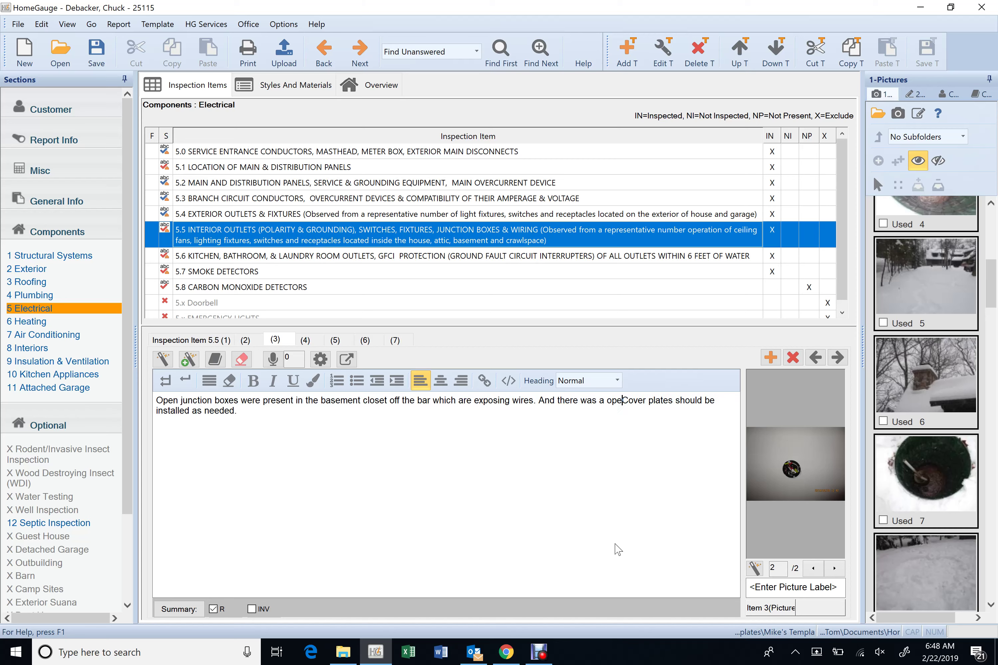
type("unction bo")
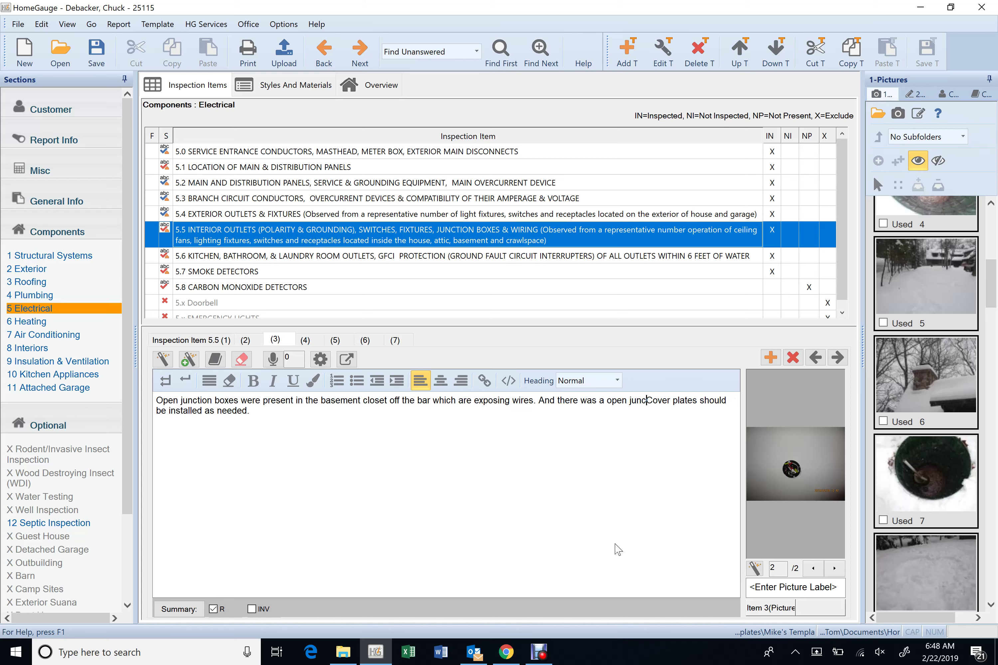
type("x in the c")
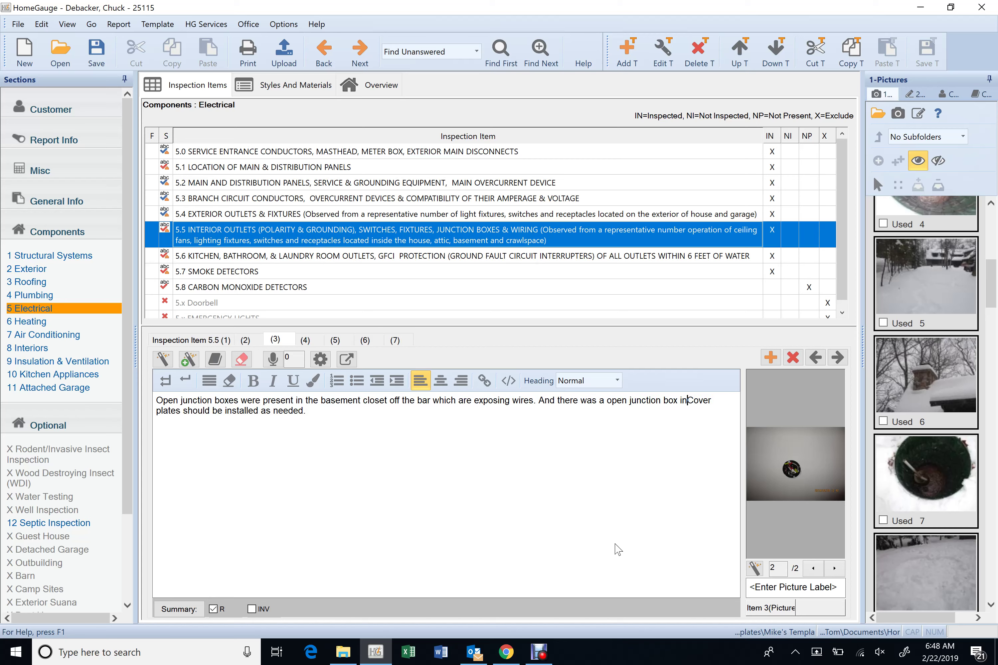
type("eiling above")
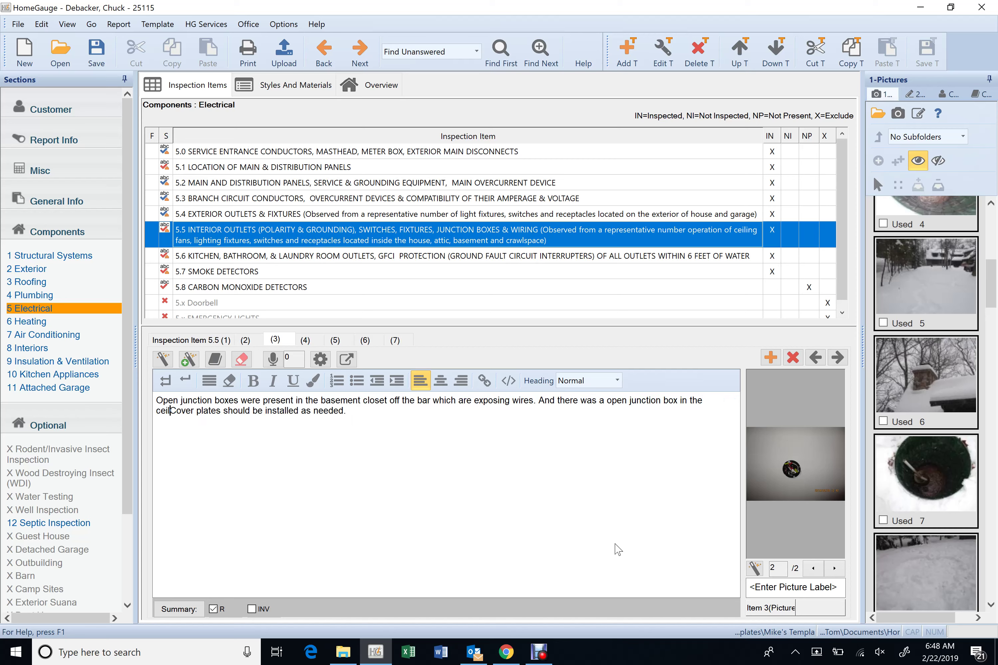
type(" the pool tabl")
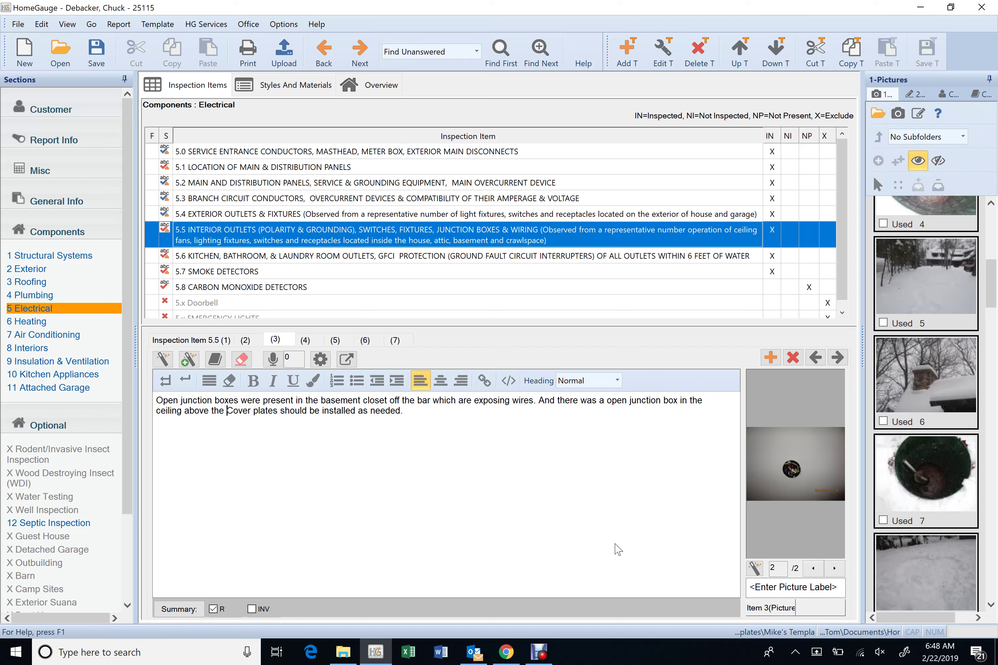
type("e.")
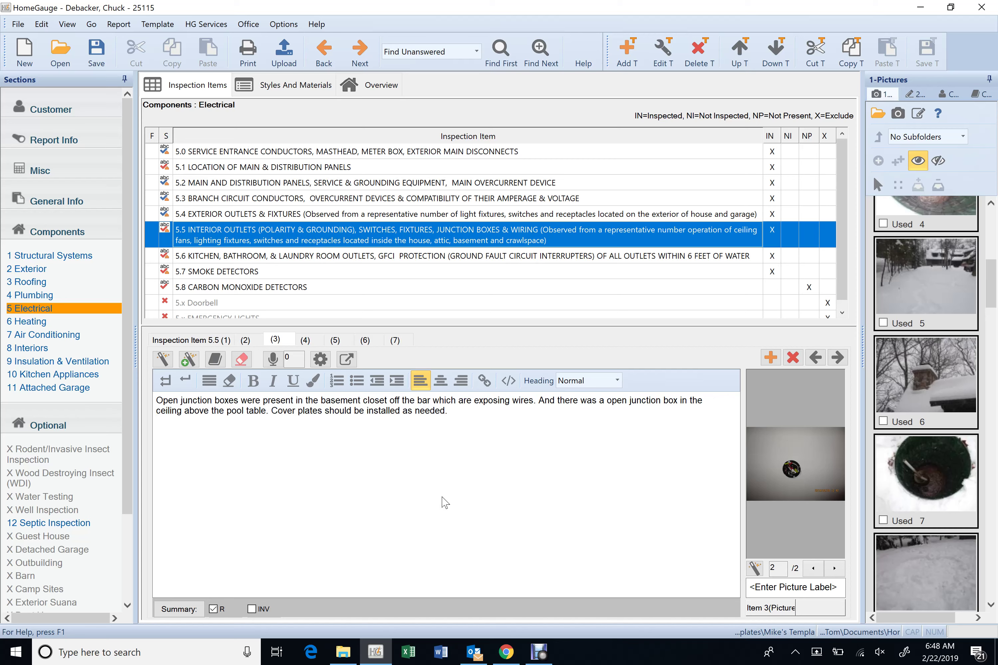
Begin item 5.5's fifth comment with "There were at least two" and make "loose" lowercase, checking both of its pictures
left_click(305, 340)
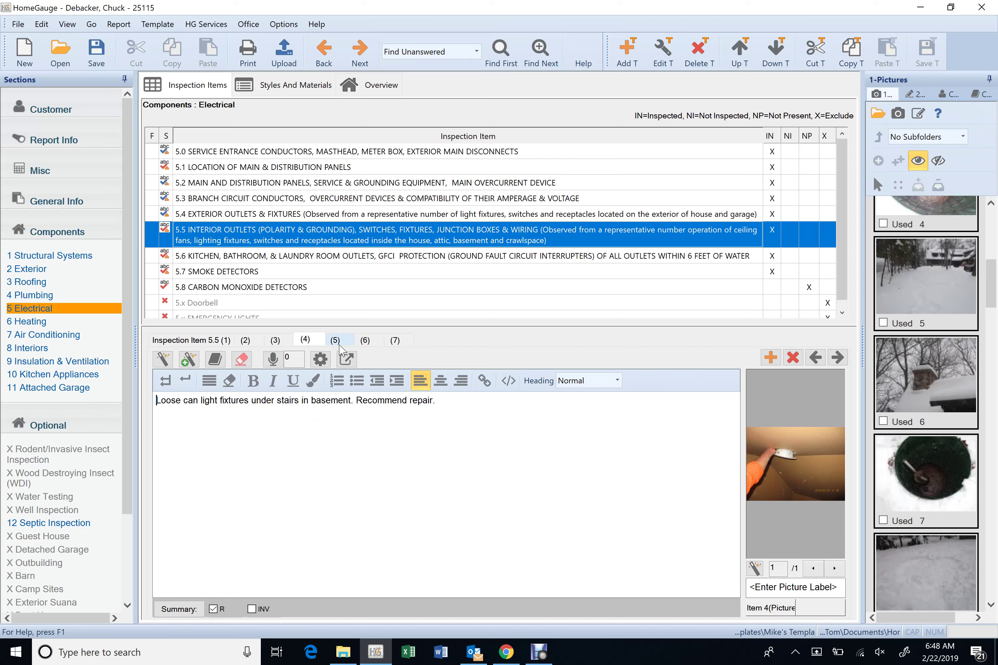
left_click(313, 345)
left_click(337, 343)
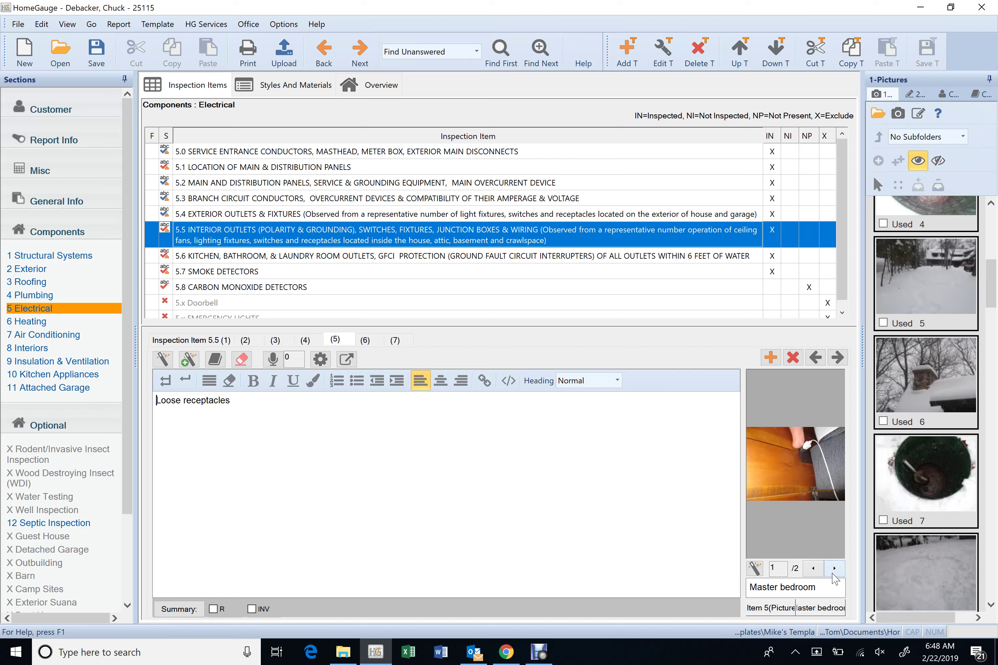
left_click(832, 573)
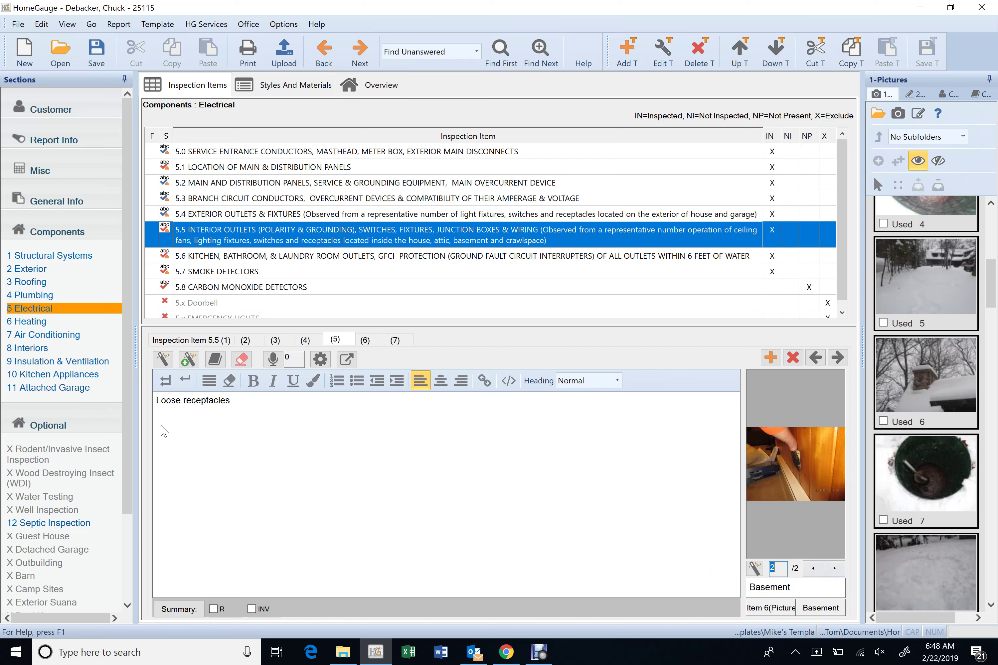
left_click(170, 428)
type("Th")
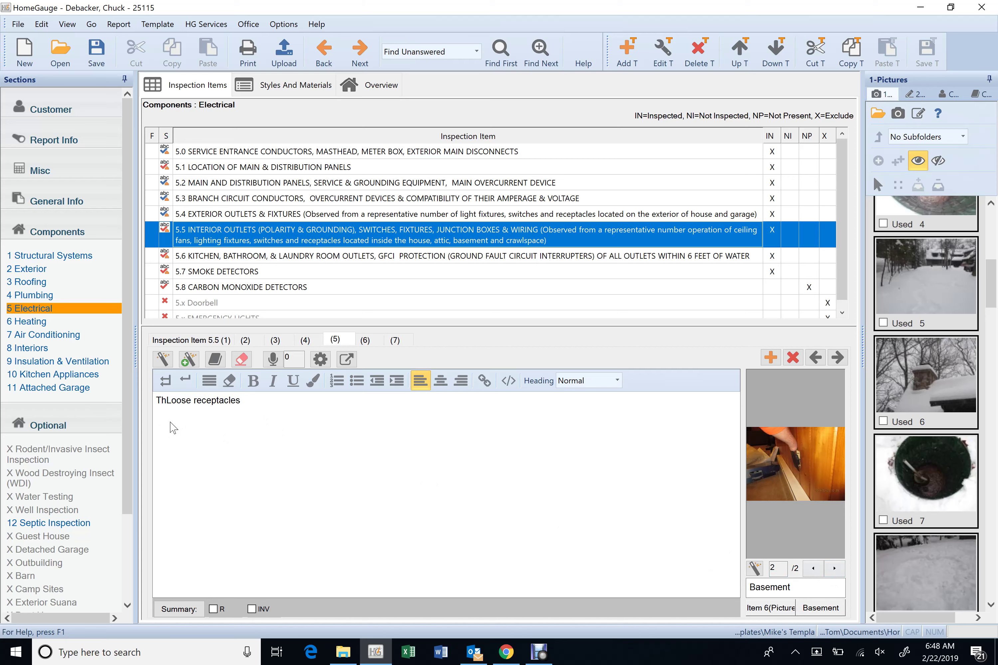
type("ere were at le")
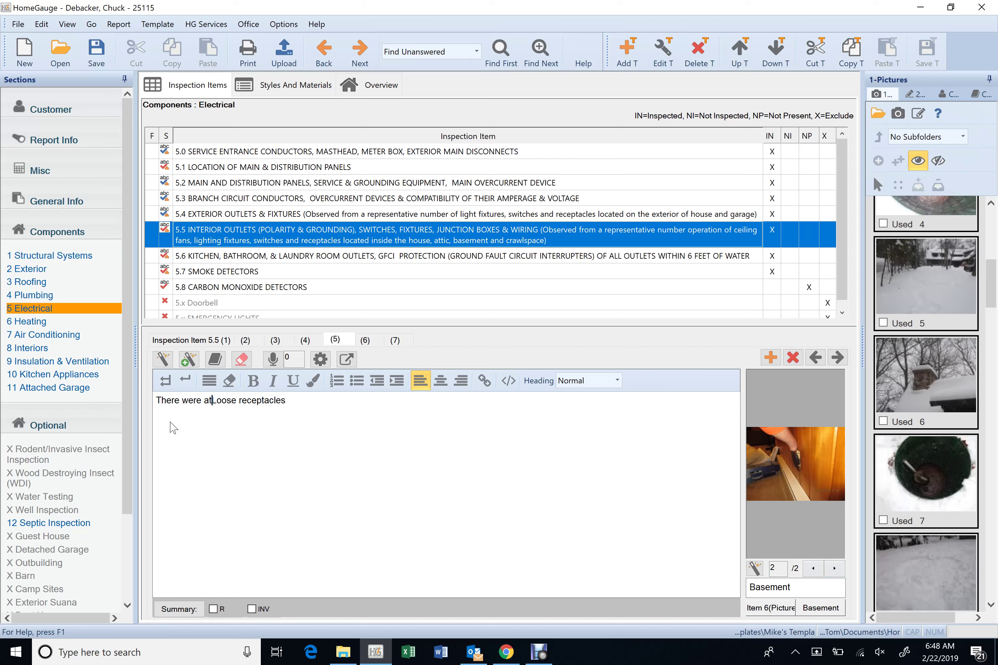
type("ast two")
key("Delete")
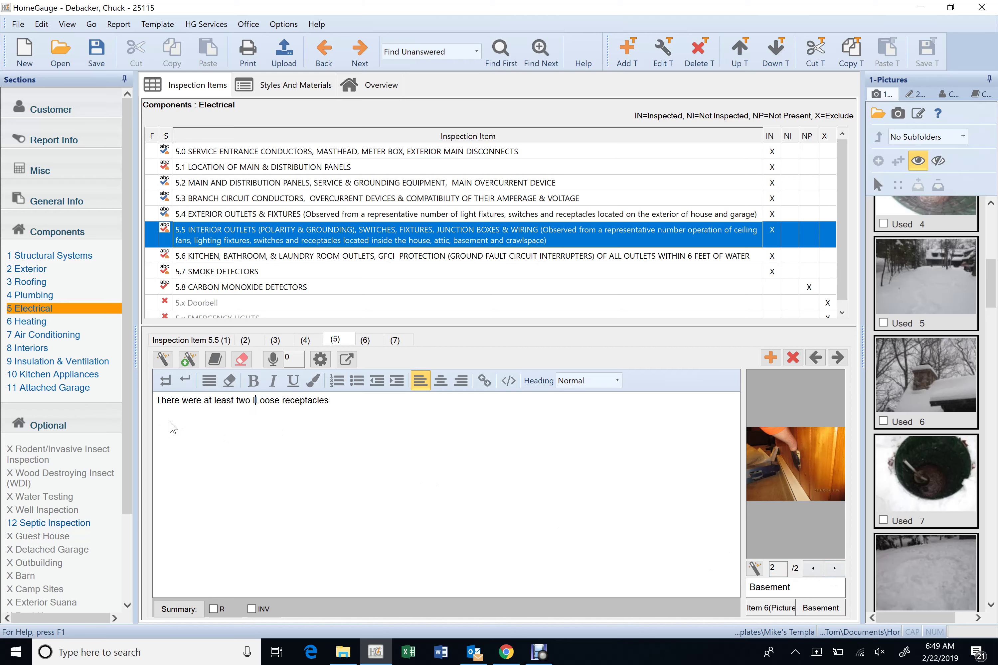
type("l")
Complete the comment with "wall receptacles, one on the main floor and one in the basement. Outlets should be properly secured." and mark it for summary R
key("Right")
key("Right")
key("Right")
key("Right")
type("wall receptacles, one on the main flo")
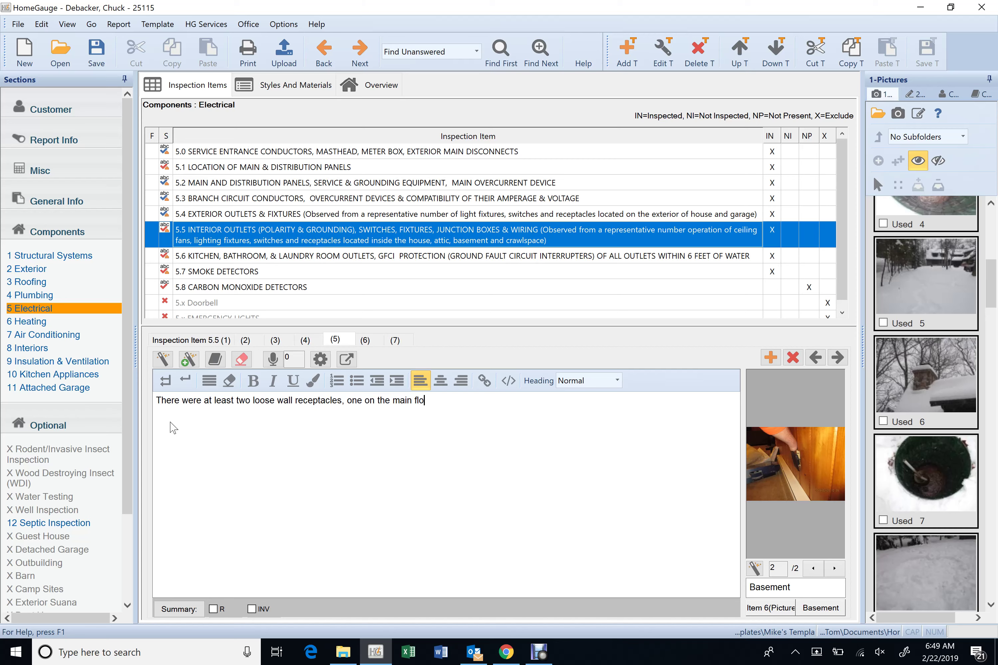
type("or and one in the basement. Outl")
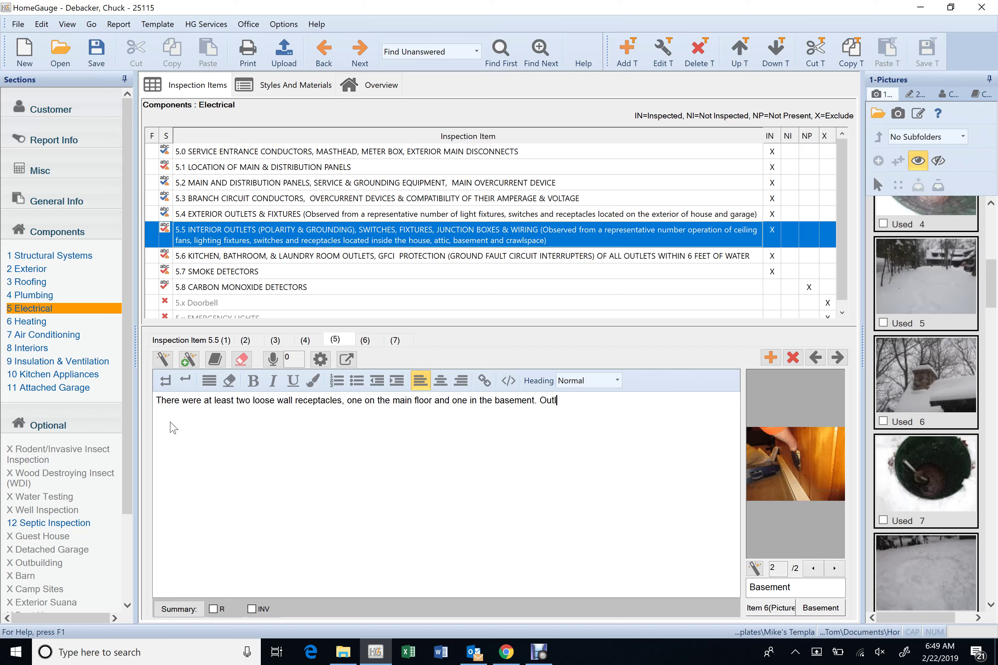
type("ets should be properly secured.")
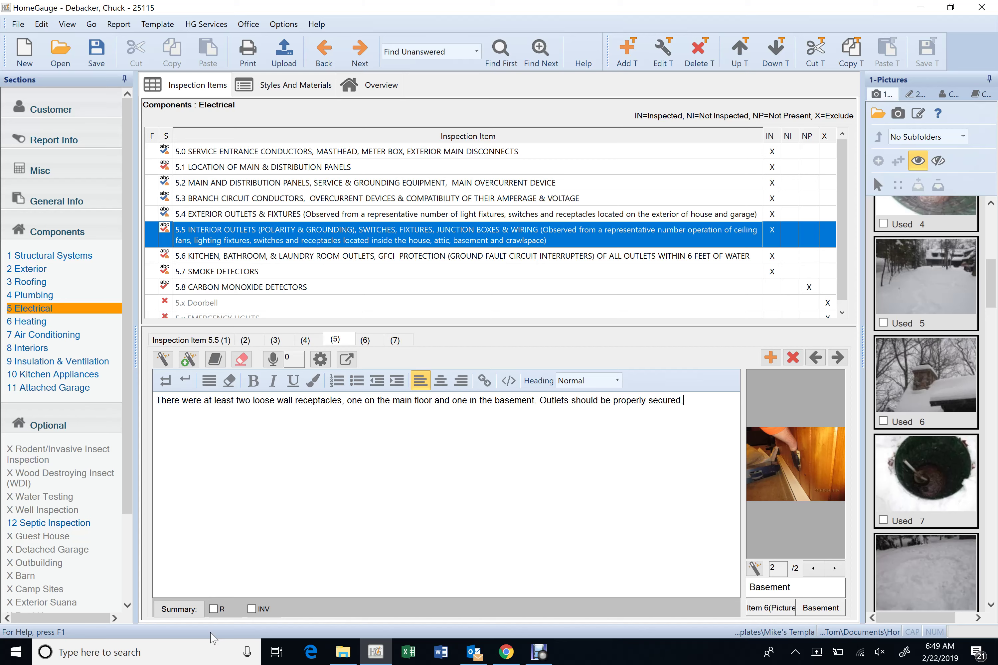
left_click(214, 608)
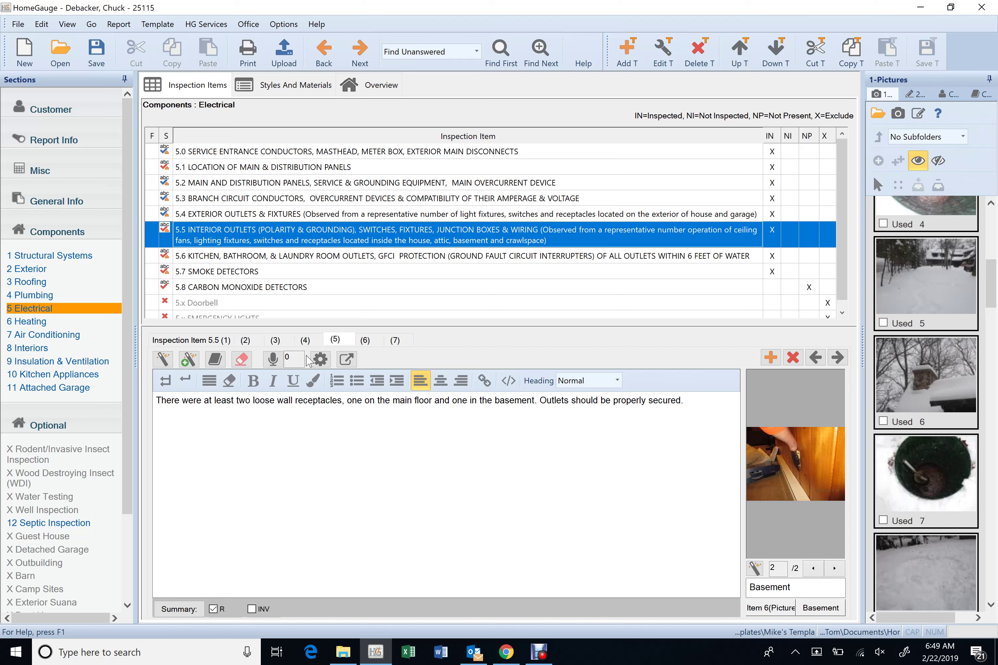
In item 5.5's seventh comment, replace the comma after "function" with a period and change "close" to "closing"
left_click(364, 340)
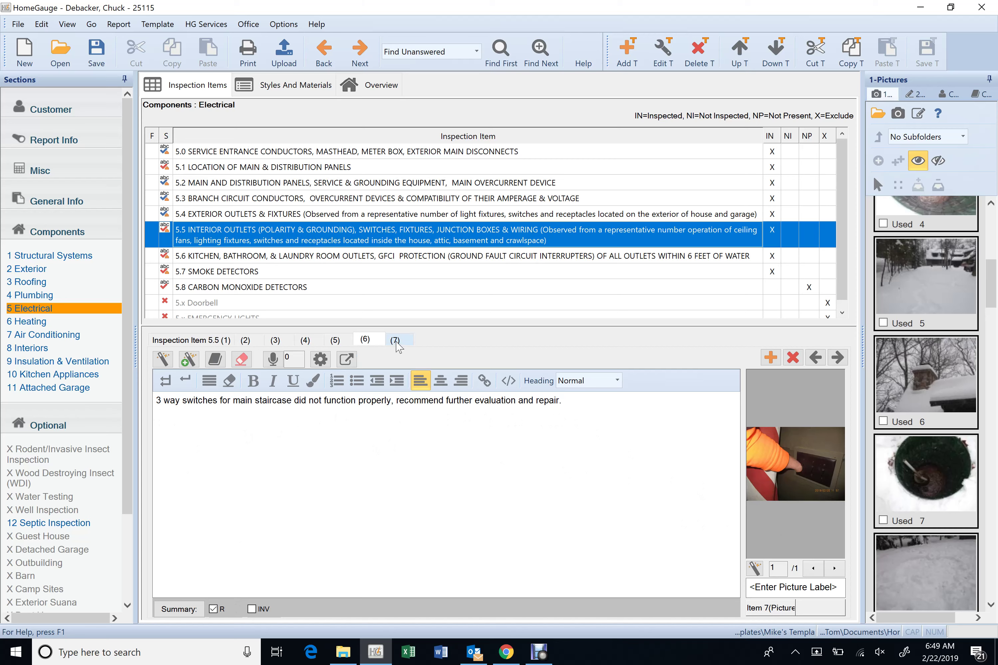
left_click(395, 341)
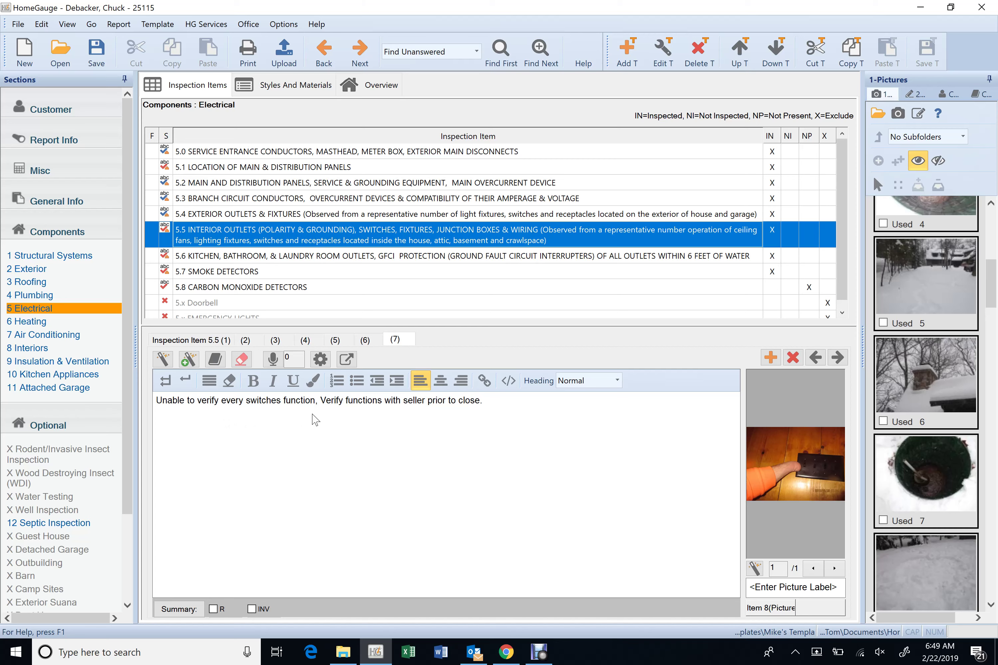
left_click(318, 418)
key("BackSpace")
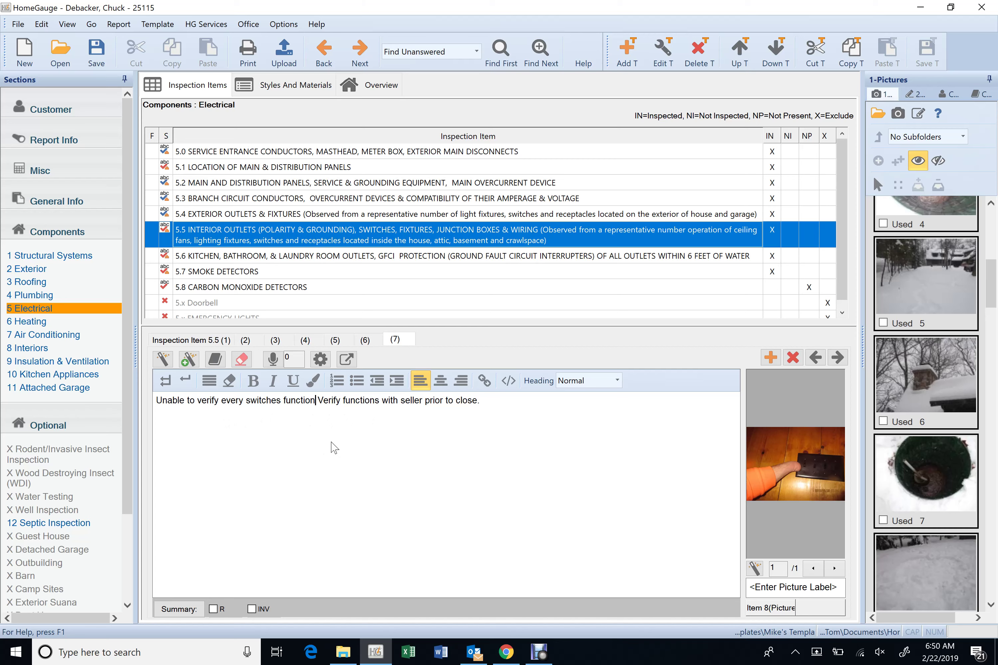
type(".")
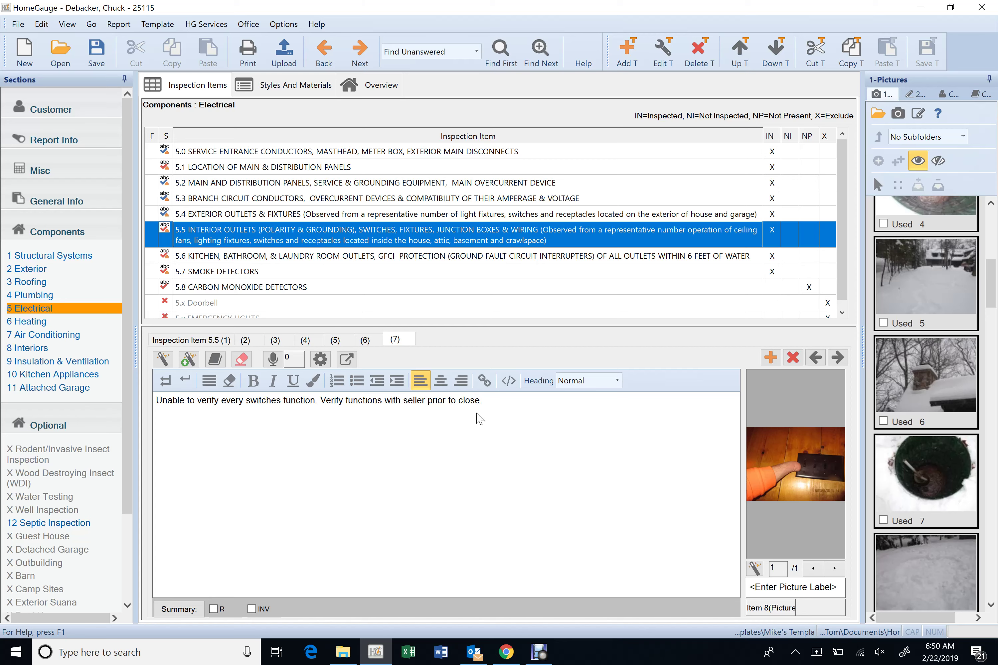
key("BackSpace")
key("BackSpace")
type("ing")
type(".")
Move the comment about verifying every switch's function from seventh to second place in item 5.5
left_click(205, 342)
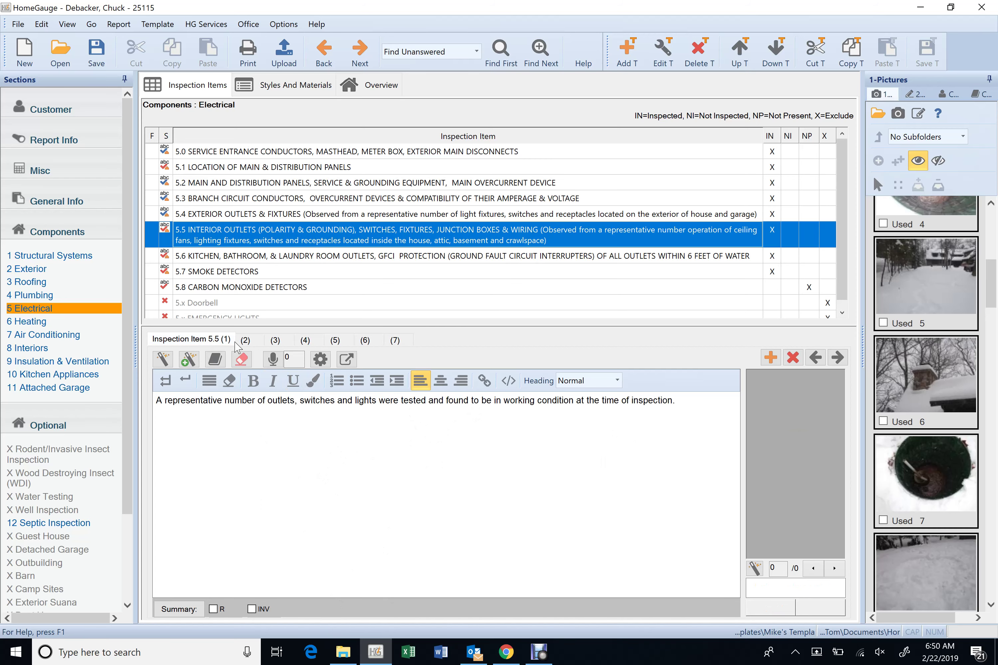
left_click(395, 340)
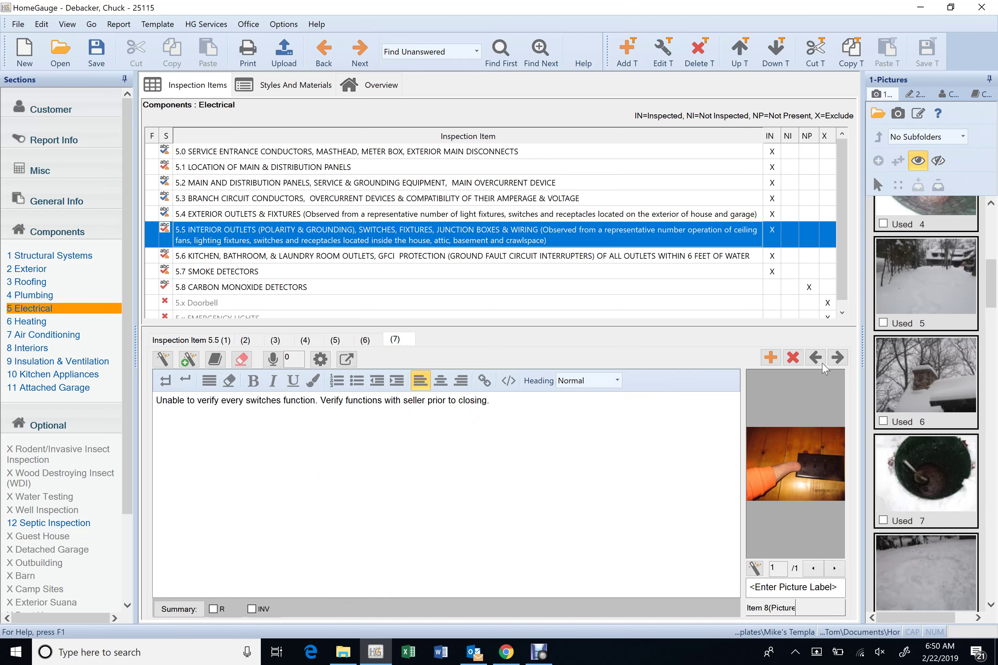
left_click(822, 364)
left_click(822, 365)
left_click(822, 365)
left_click(822, 365)
left_click(822, 365)
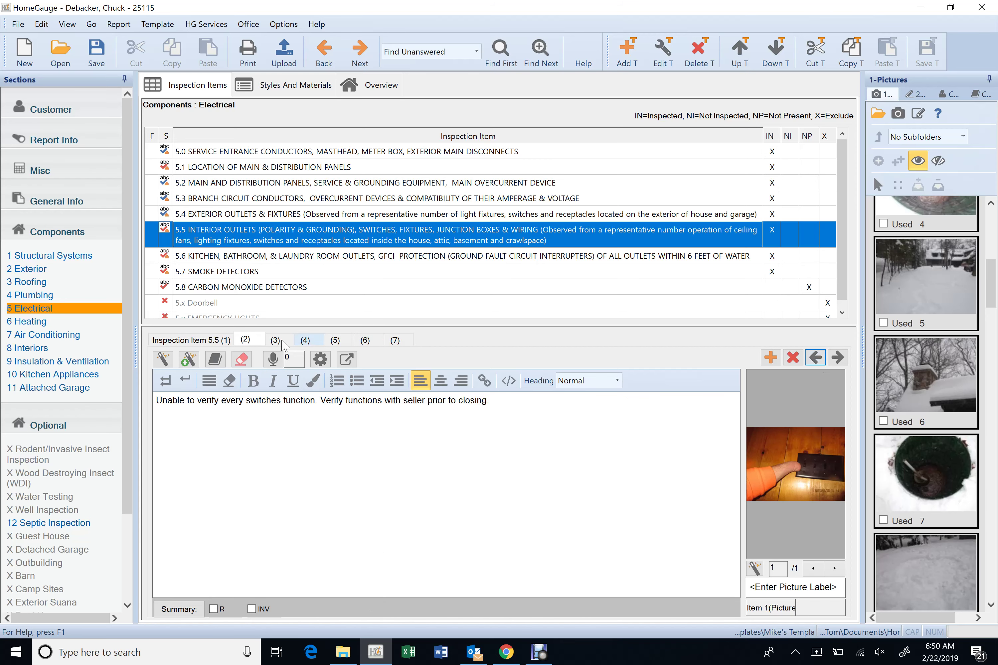
Move the main staircase 3 way switches comment from seventh to third place in item 5.5
left_click(398, 342)
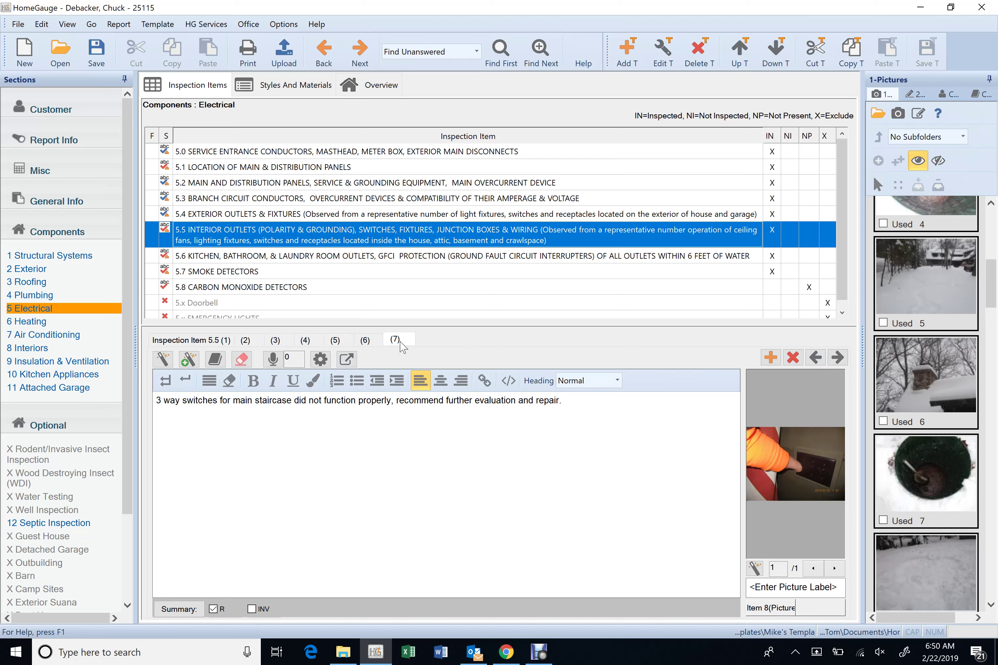
left_click(814, 359)
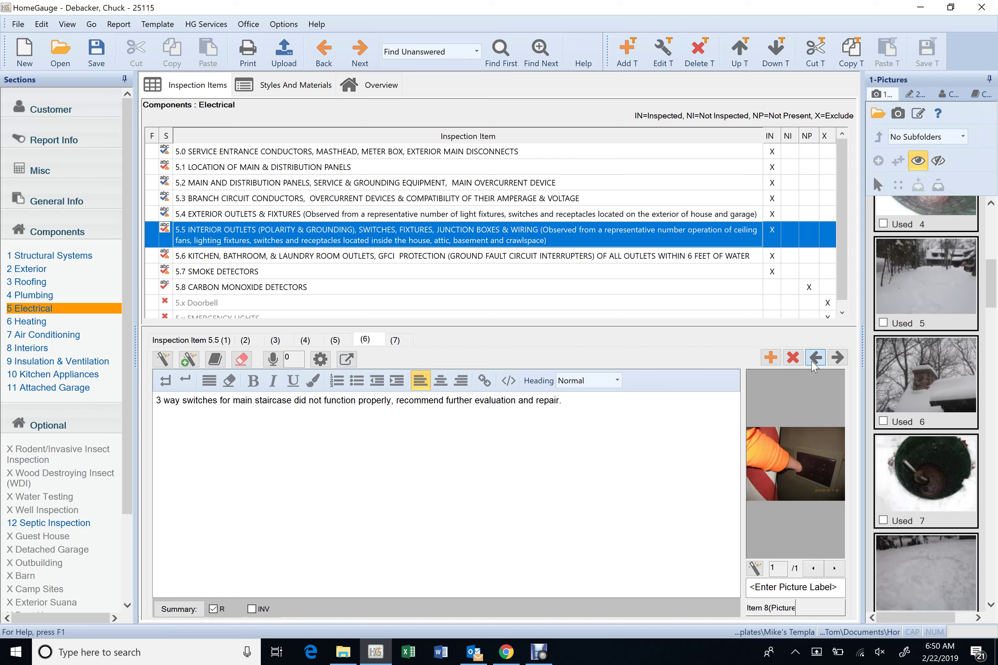
left_click(813, 359)
left_click(813, 360)
left_click(814, 361)
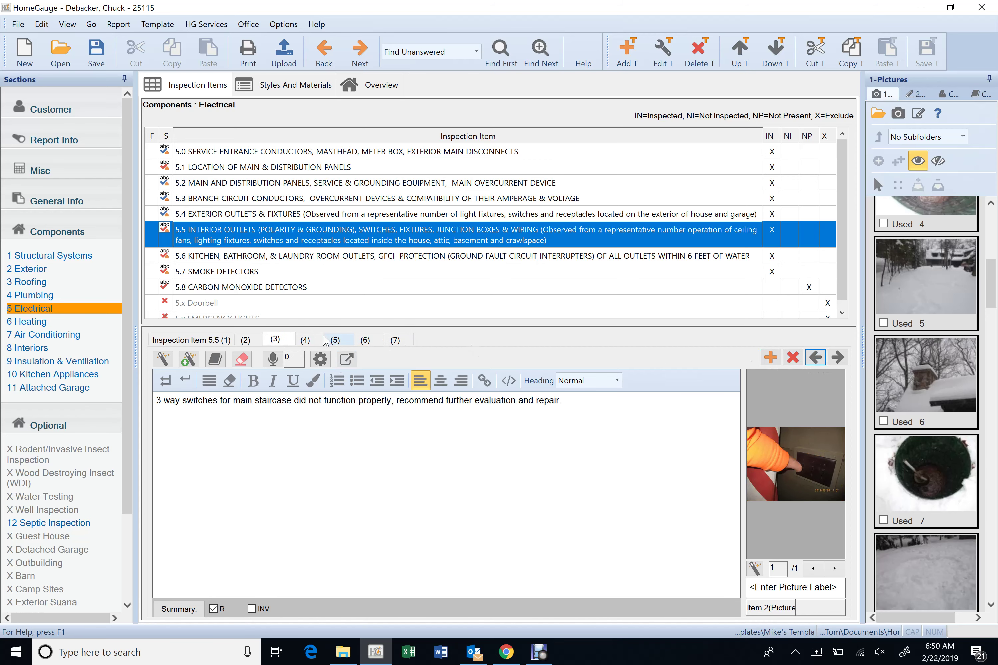
Check comments 4 to 7 of item 5.5 in their new order, and open item 5.6 on kitchen, bathroom and laundry outlets
left_click(306, 341)
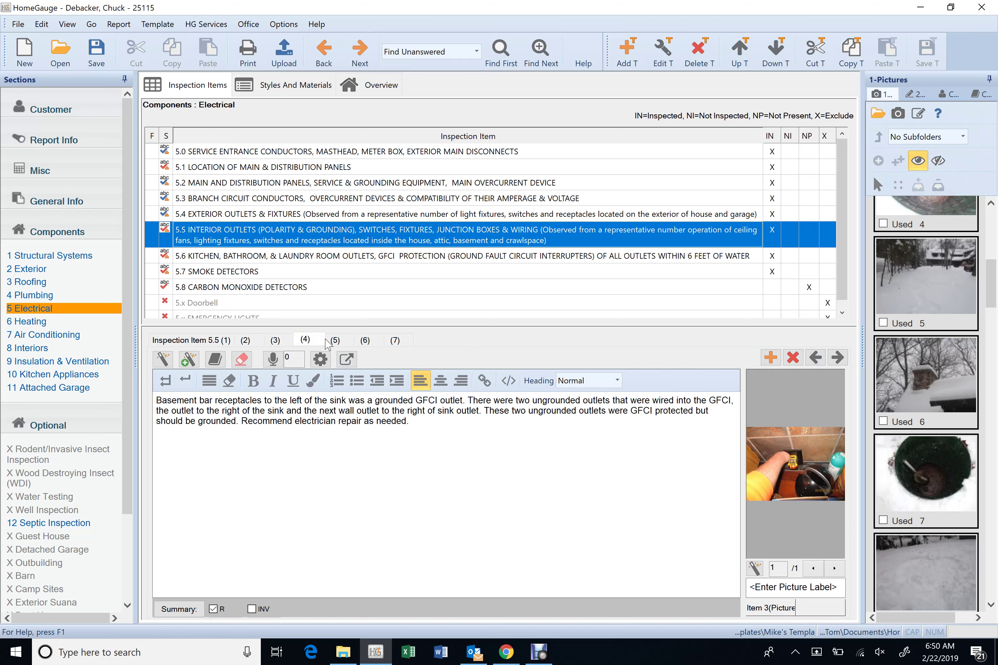
left_click(340, 343)
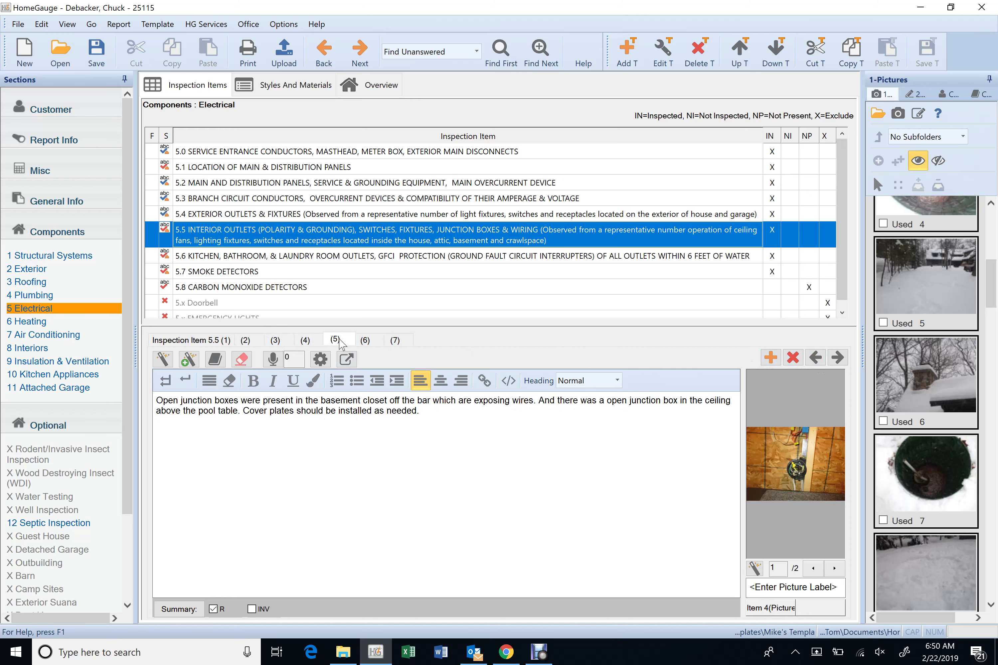
left_click(364, 341)
left_click(395, 339)
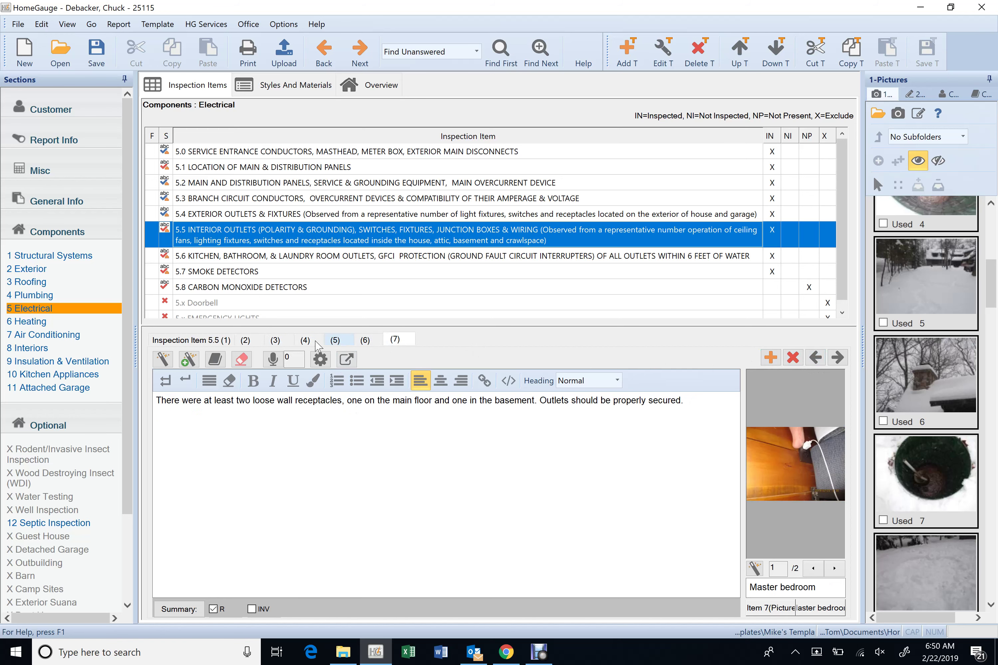
left_click(305, 340)
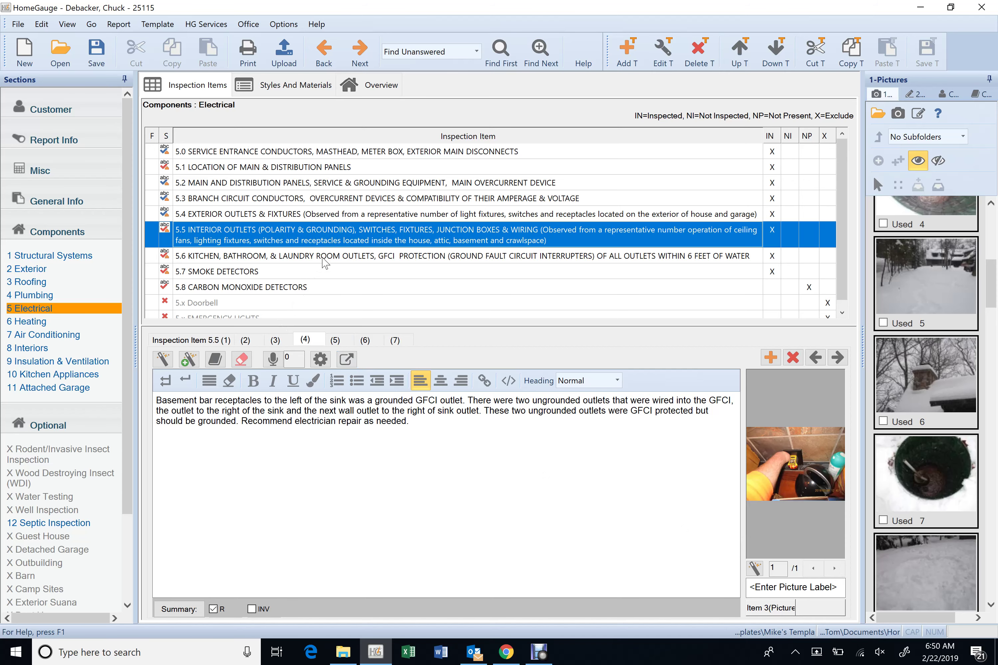
left_click(325, 257)
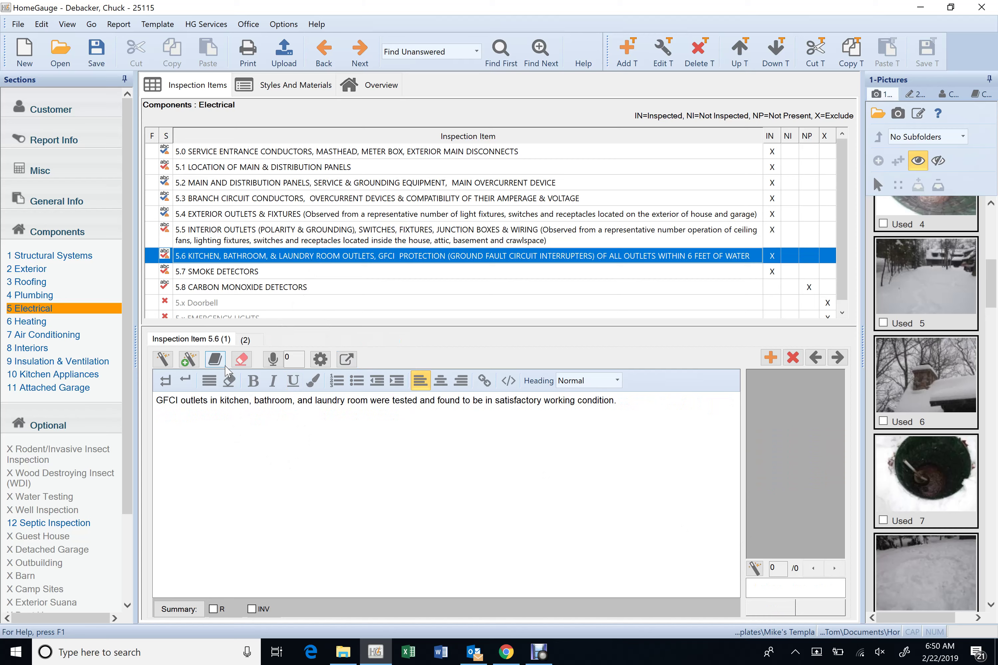
Join the two paragraphs of item 5.6's second comment, on the basement bathroom receptacles, into one and keep "Recommend" capitalized
left_click(247, 340)
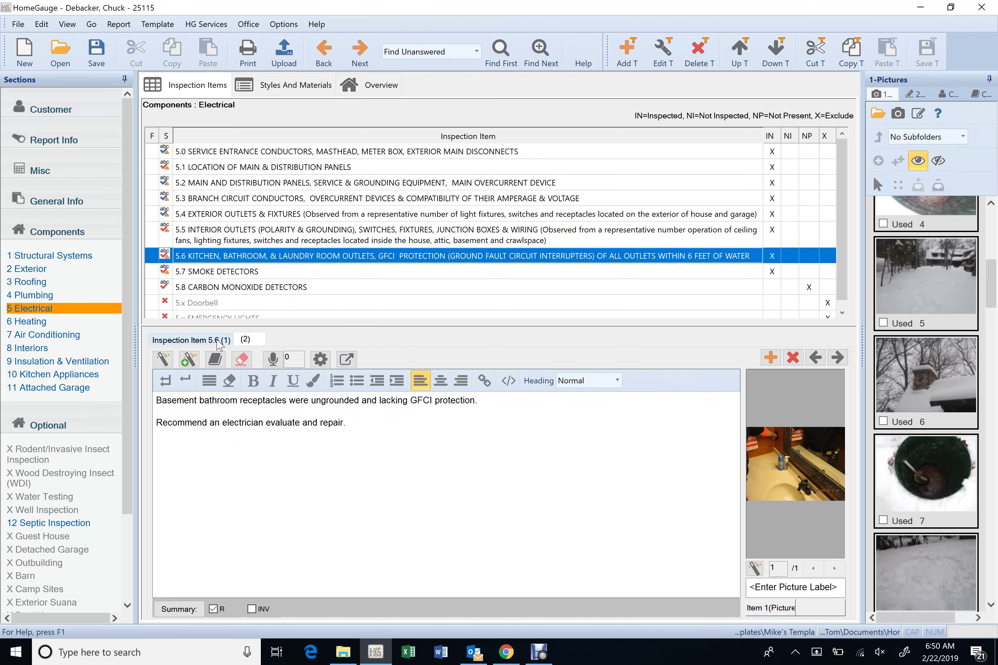
left_click(217, 341)
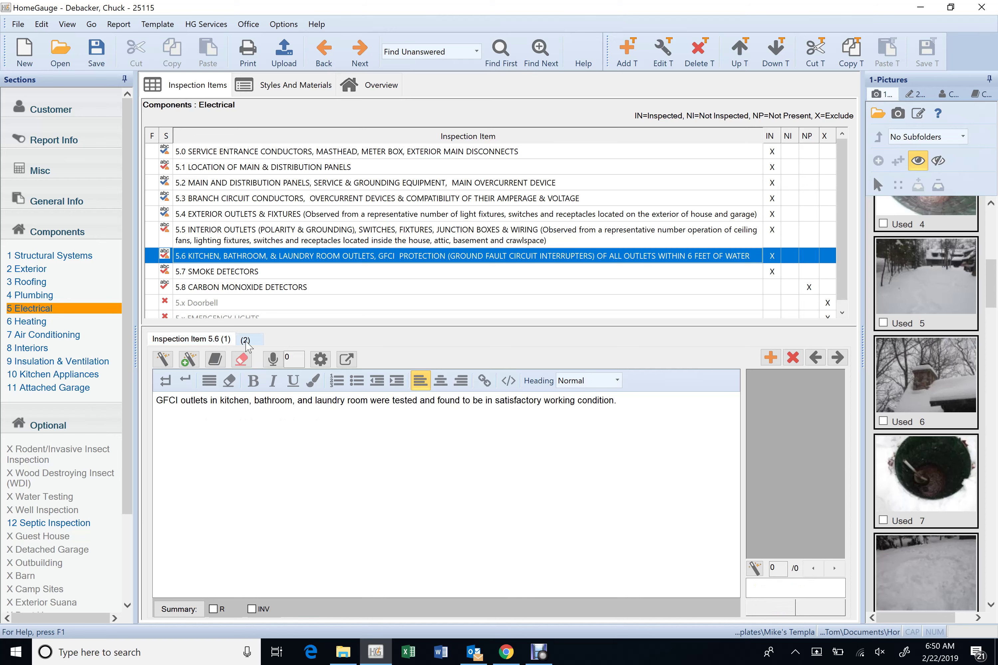
left_click(245, 340)
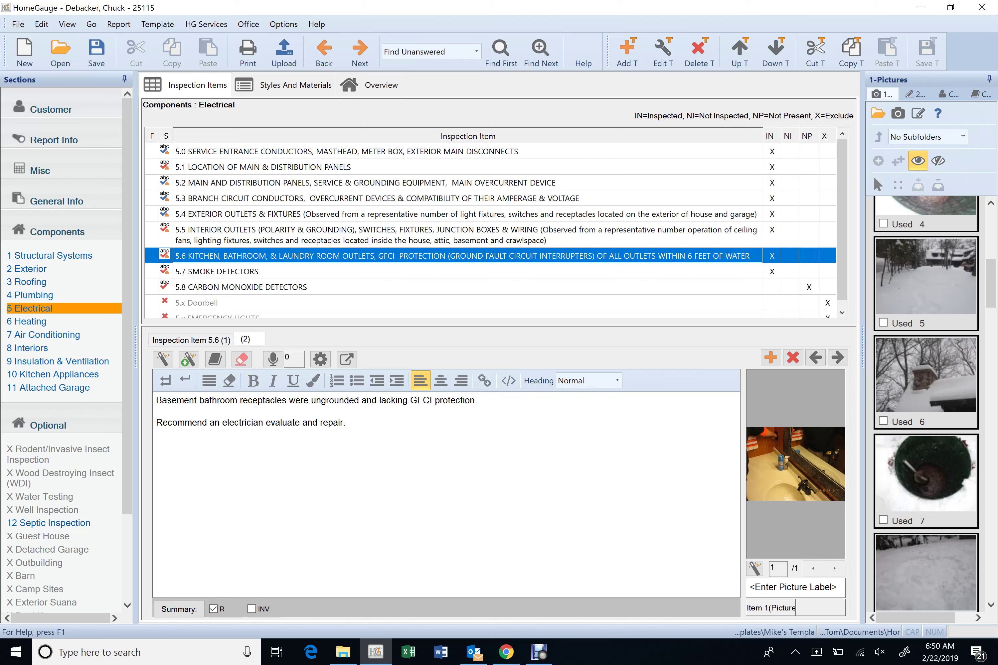
key("BackSpace")
key("BackSpace")
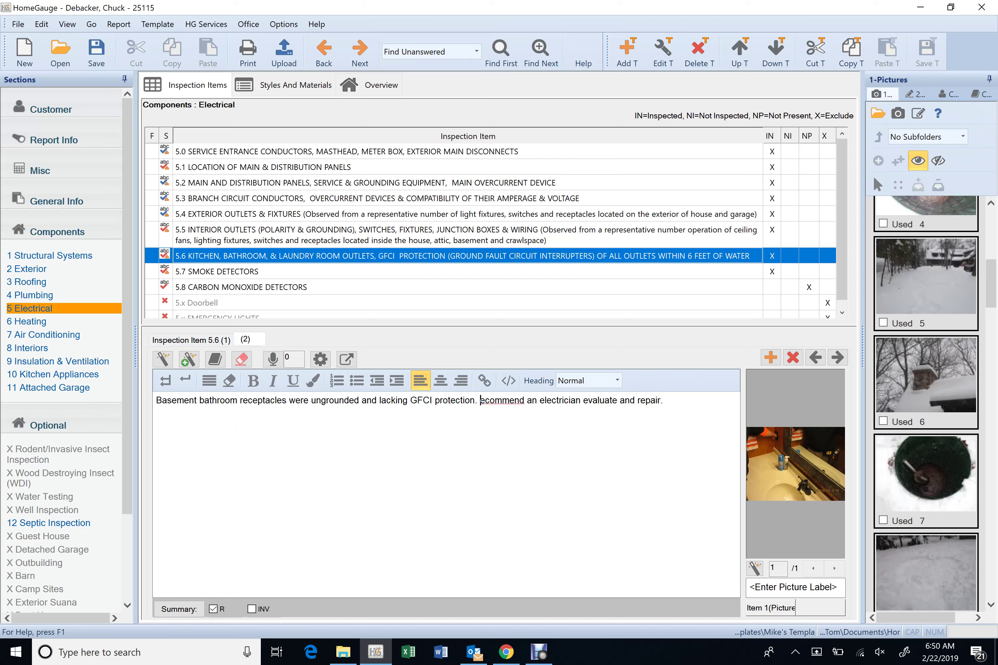
key("ctrl+Left")
key("ctrl+Left")
key("ctrl+Left")
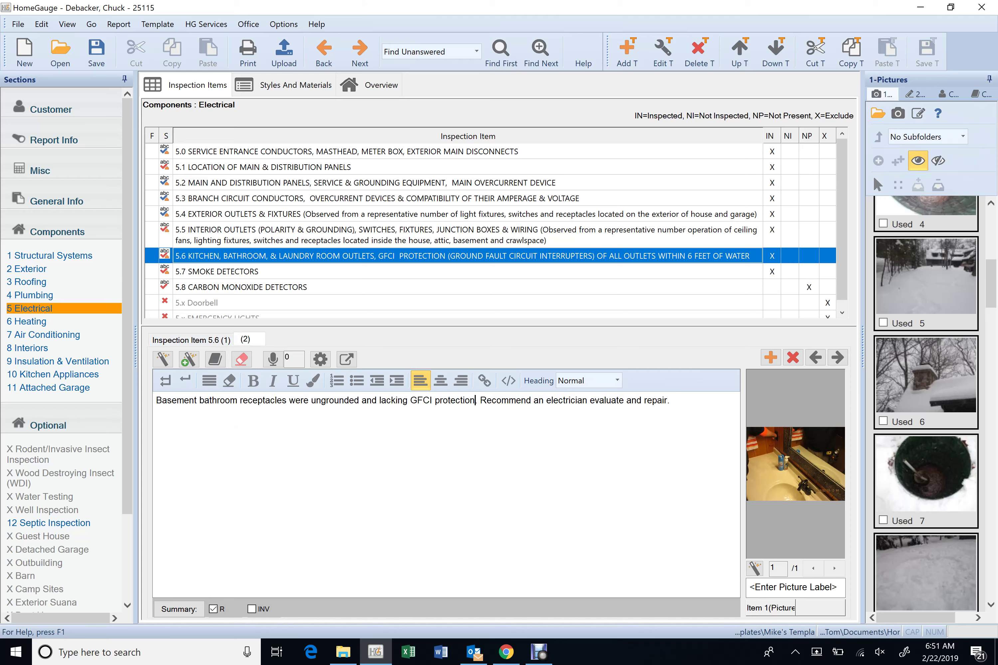
Insert "were" before "lacking GFCI protection" in item 5.6's second comment
key("ctrl+Left")
key("ctrl+Left")
key("Right")
key("Right")
key("Right")
key("Right")
key("Right")
key("Right")
key("Right")
key("Right")
key("Right")
key("Right")
key("Right")
key("Right")
key("Right")
key("Right")
key("Right")
key("Right")
key("Right")
key("Right")
key("Right")
key("Right")
type("were")
key("Right")
key("Right")
key("Right")
key("Right")
key("Right")
key("Right")
key("Right")
key("Right")
key("Right")
key("Right")
key("Right")
key("Right")
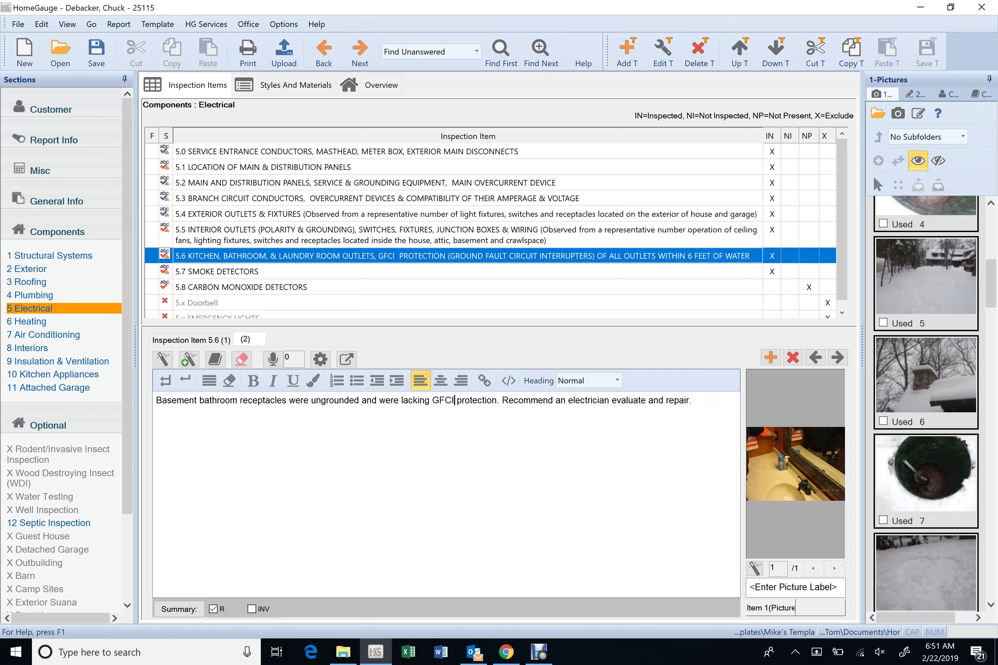
Reword the ending of item 5.6's second comment to "Recommend an electrician to install GFCIs."
key("Right")
key("Right")
key("Right")
key("Right")
key("Right")
key("Right")
key("Right")
key("Right")
key("Right")
key("Right")
key("Right")
key("Right")
key("Right")
key("Right")
key("Right")
key("Right")
key("Right")
key("Right")
type(".")
key("ctrl+Left")
key("ctrl+Left")
key("ctrl+Left")
type("to install")
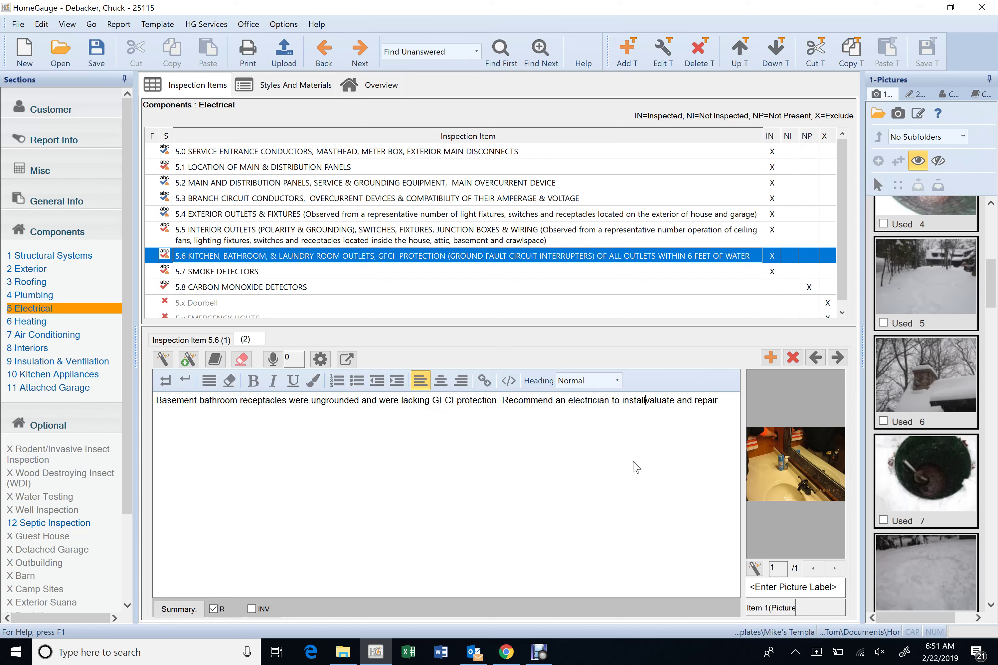
type(" GFCI prot")
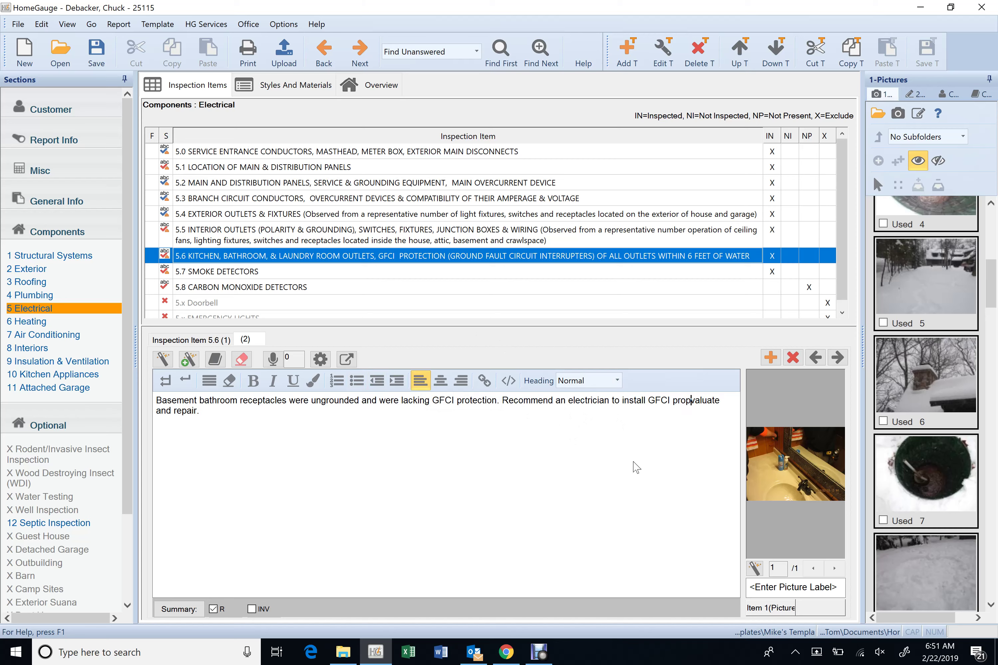
key("BackSpace")
key("BackSpace")
key("BackSpace")
key("BackSpace")
key("BackSpace")
type("s.")
key("Delete")
key("Delete")
key("Delete")
key("Delete")
key("Delete")
key("Delete")
key("Delete")
key("Delete")
key("Delete")
key("Delete")
key("Delete")
key("Delete")
key("Delete")
key("Delete")
key("Delete")
key("Delete")
key("Delete")
key("Delete")
key("Delete")
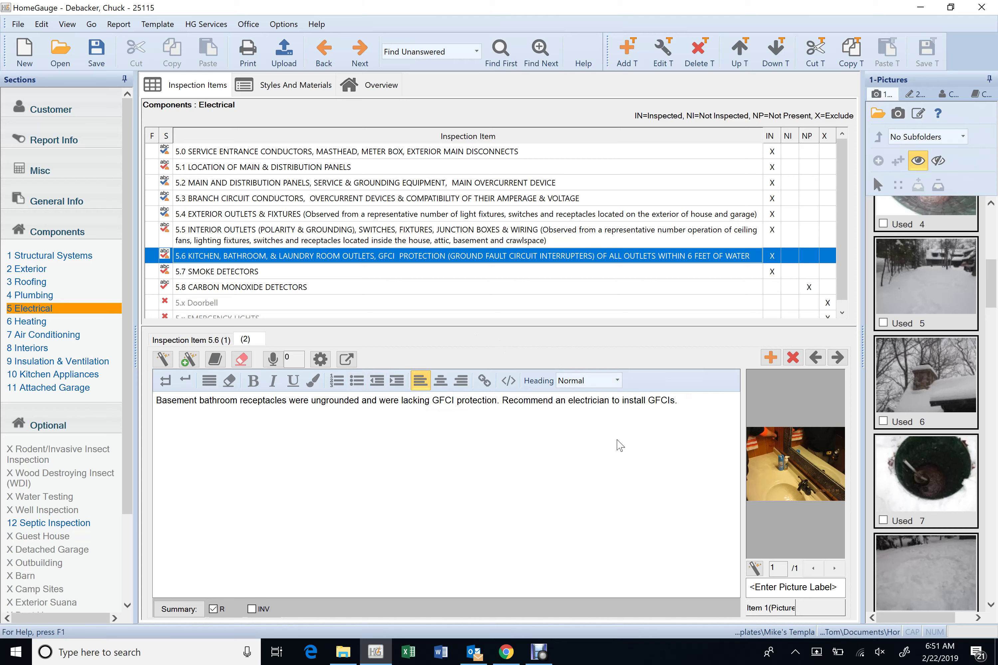
Join the two paragraphs of the first smoke detectors comment in item 5.7 into one and copy the whole comment
left_click(227, 274)
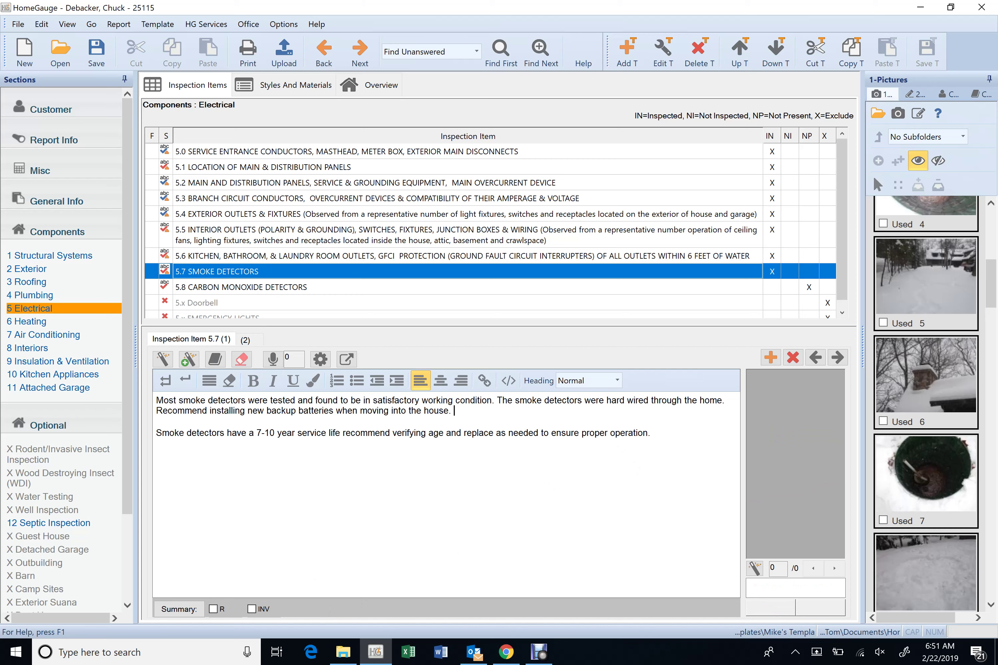
key("BackSpace")
key("BackSpace")
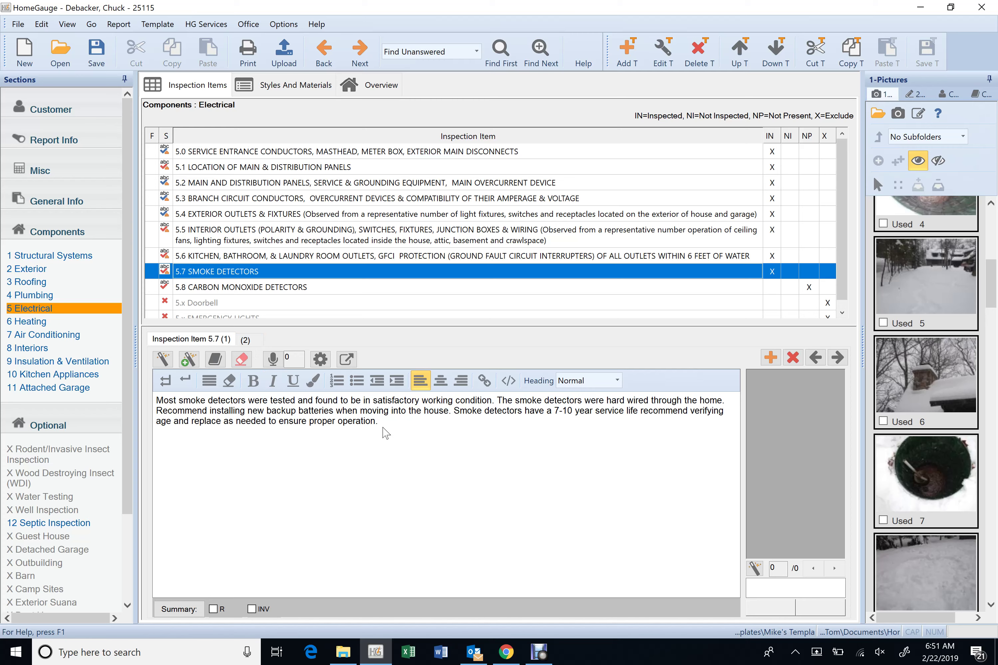
left_click_drag(384, 430, 146, 408)
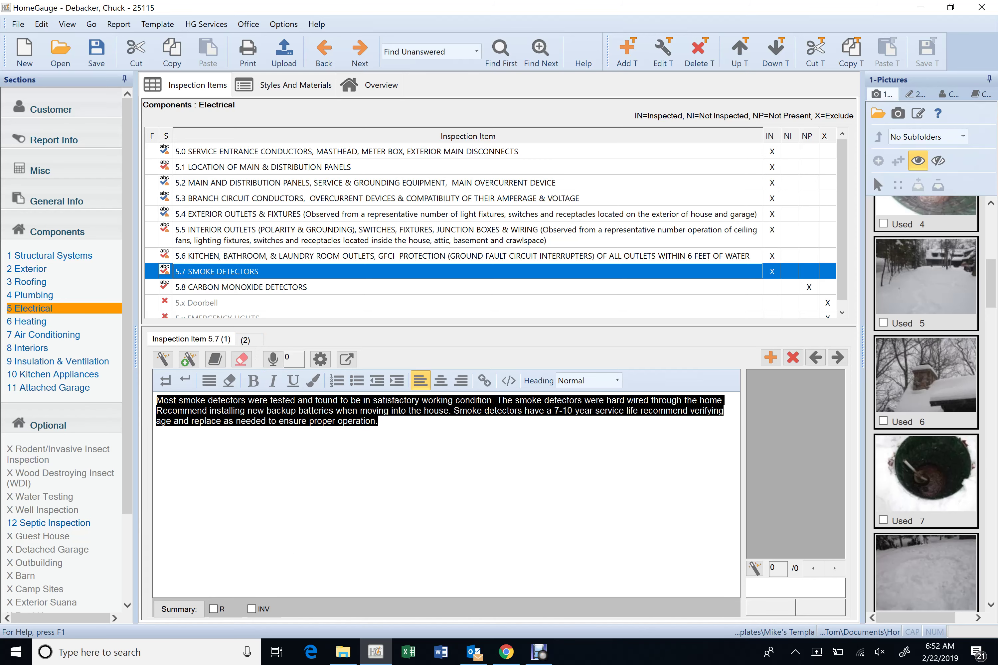
right_click(170, 404)
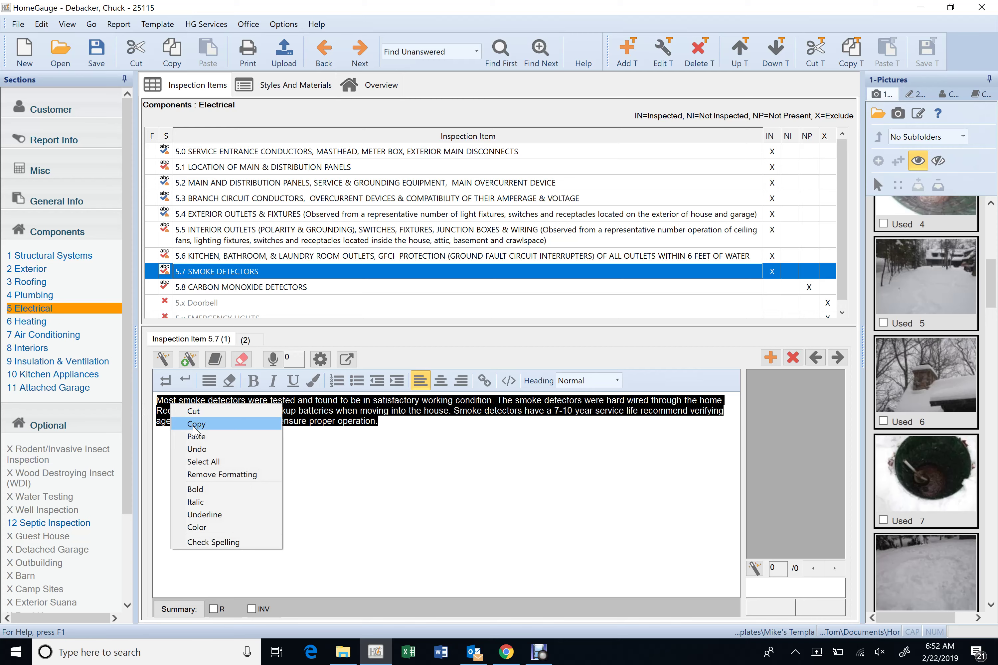
left_click(193, 427)
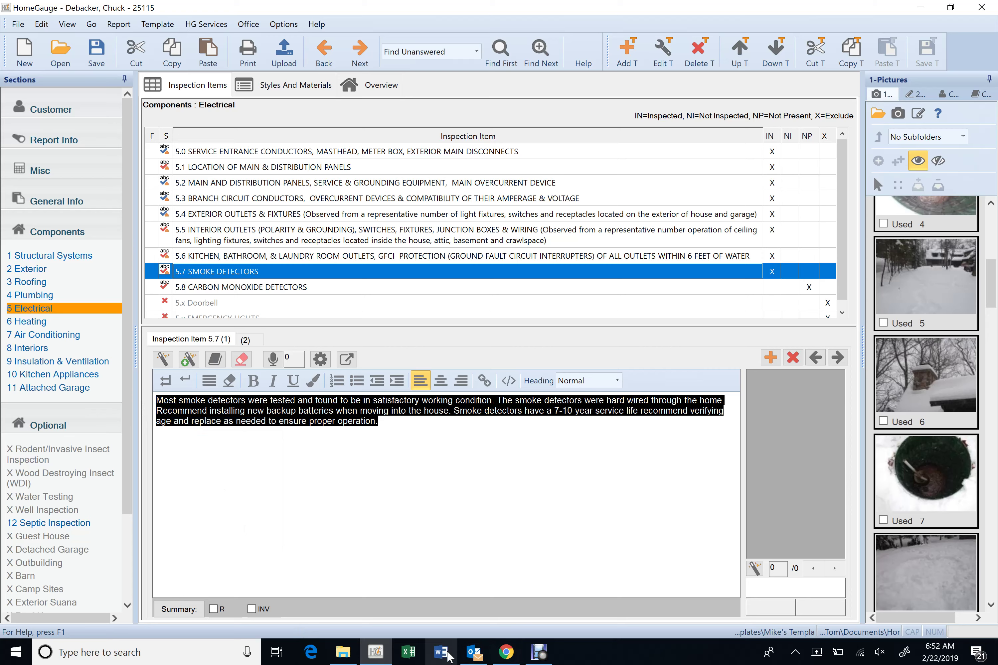
left_click(377, 491)
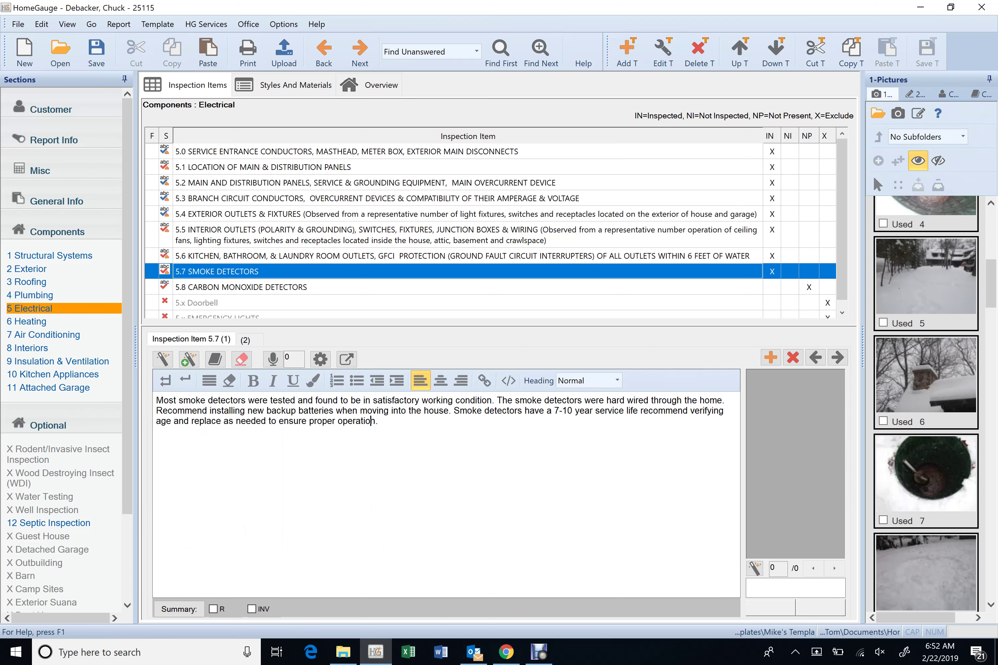
Check the second comment and picture label of items 5.7 and 5.6, and look at items 5.5 and 5.8
left_click(246, 342)
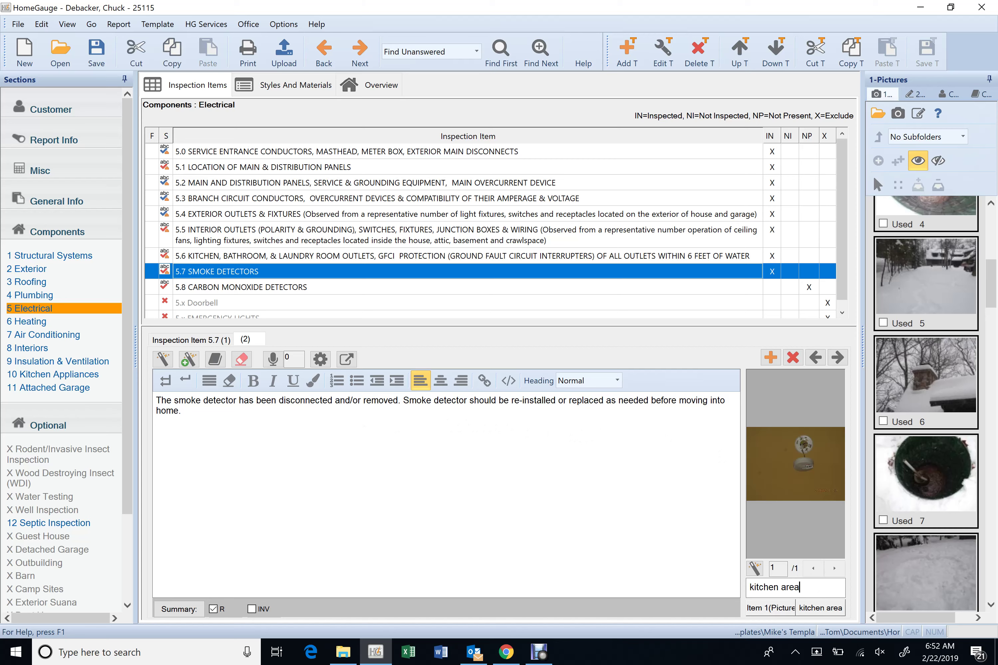
triple_click(774, 587)
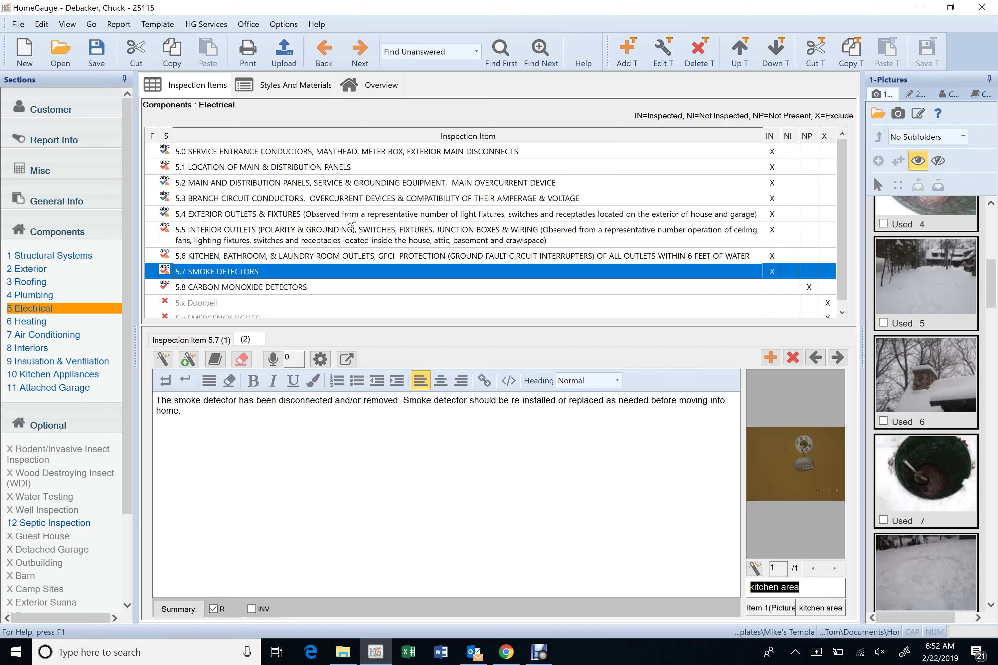
left_click(317, 230)
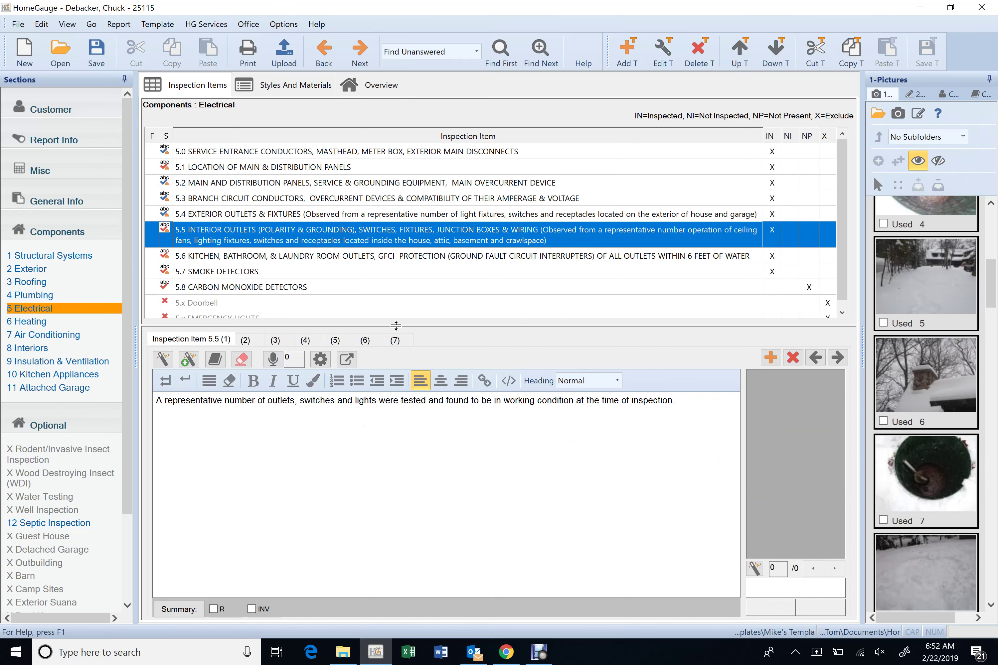
left_click(327, 261)
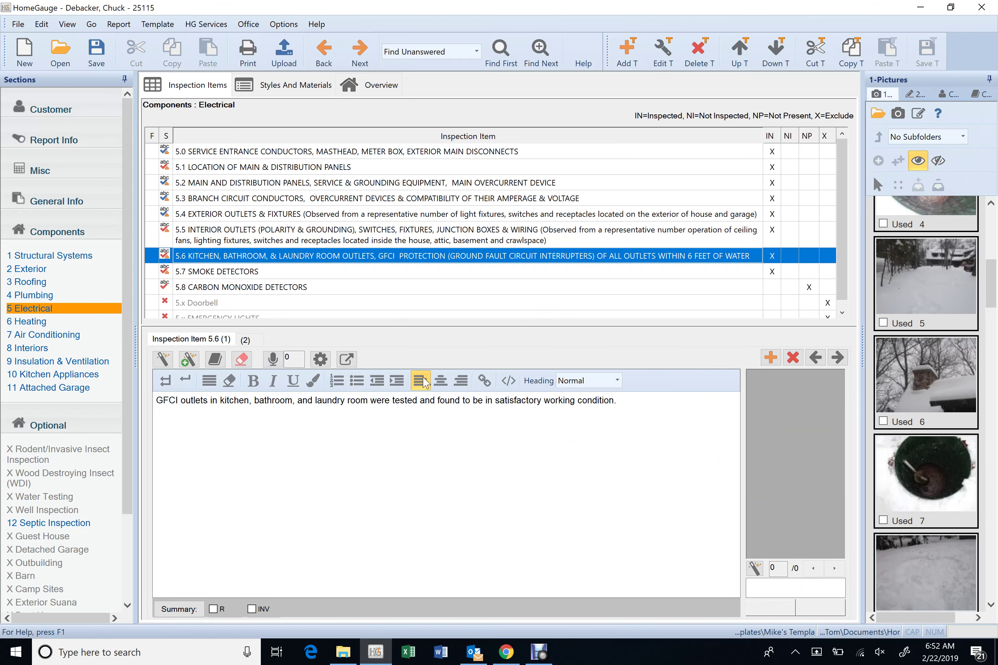
left_click(244, 339)
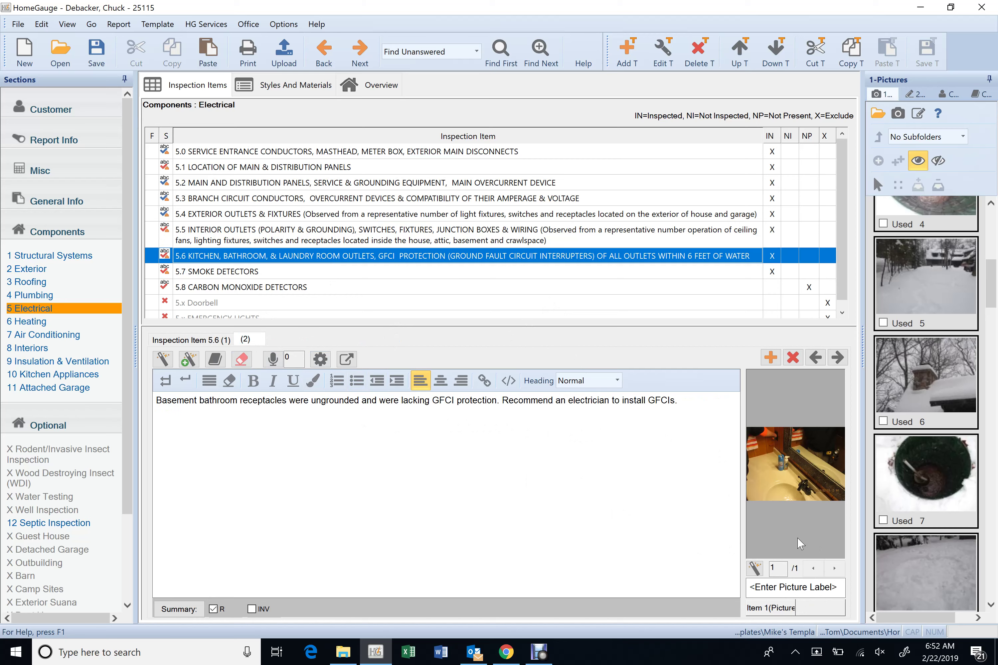
left_click(379, 289)
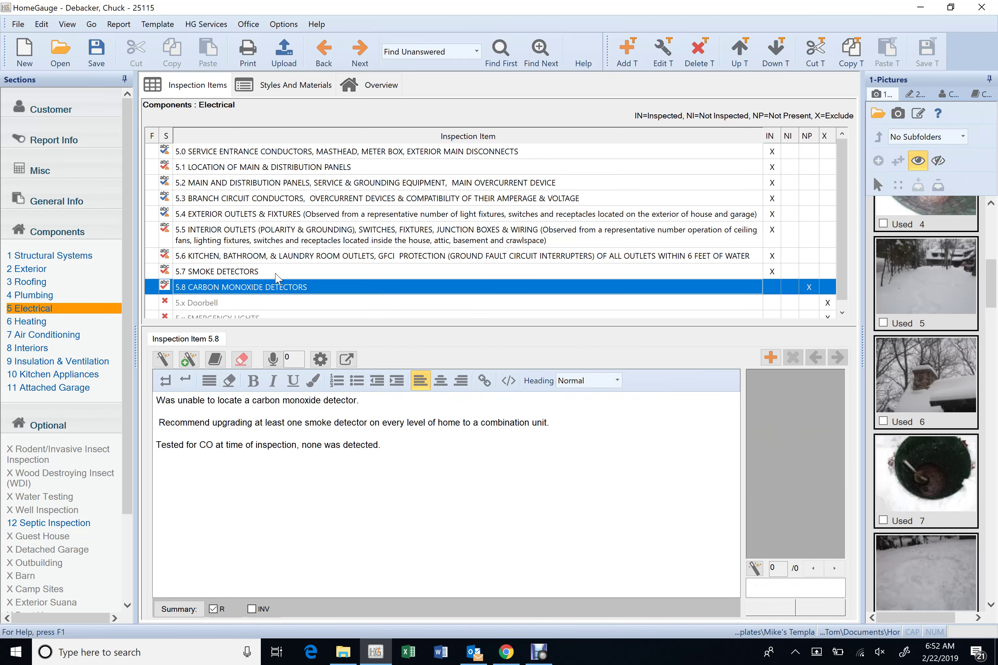
Add "in kitchen area" after "disconnected and/or removed" in the second smoke detectors comment of item 5.7
left_click(277, 274)
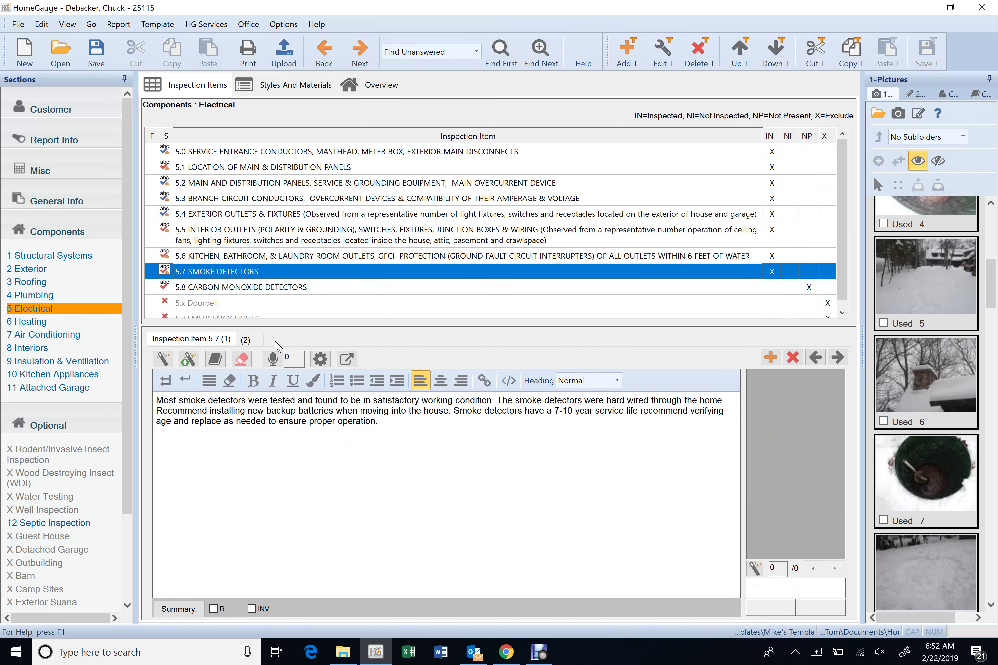
left_click(246, 340)
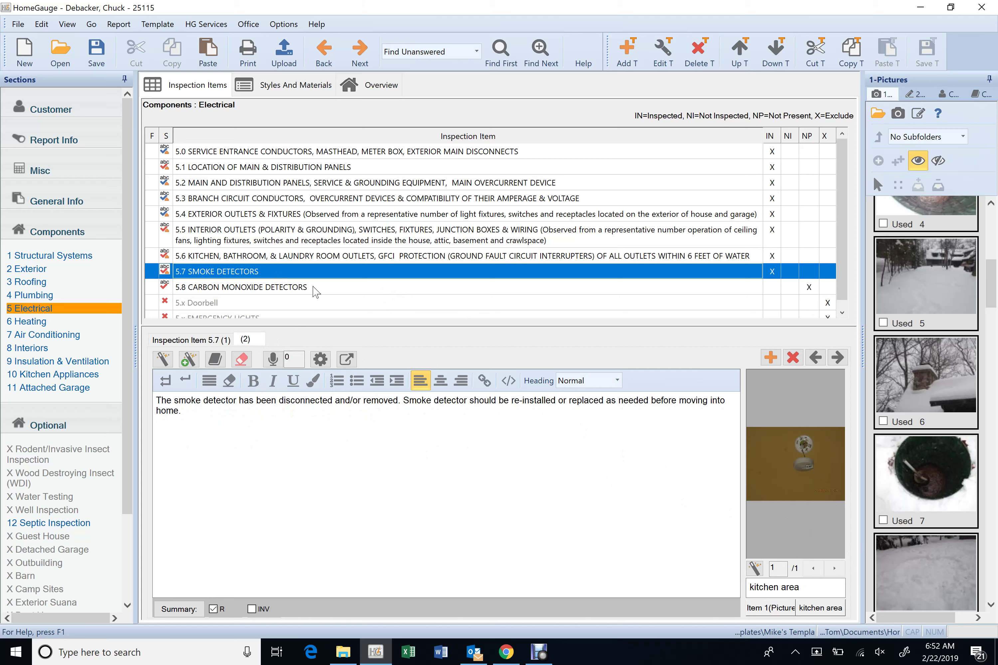
left_click(314, 287)
type("in the")
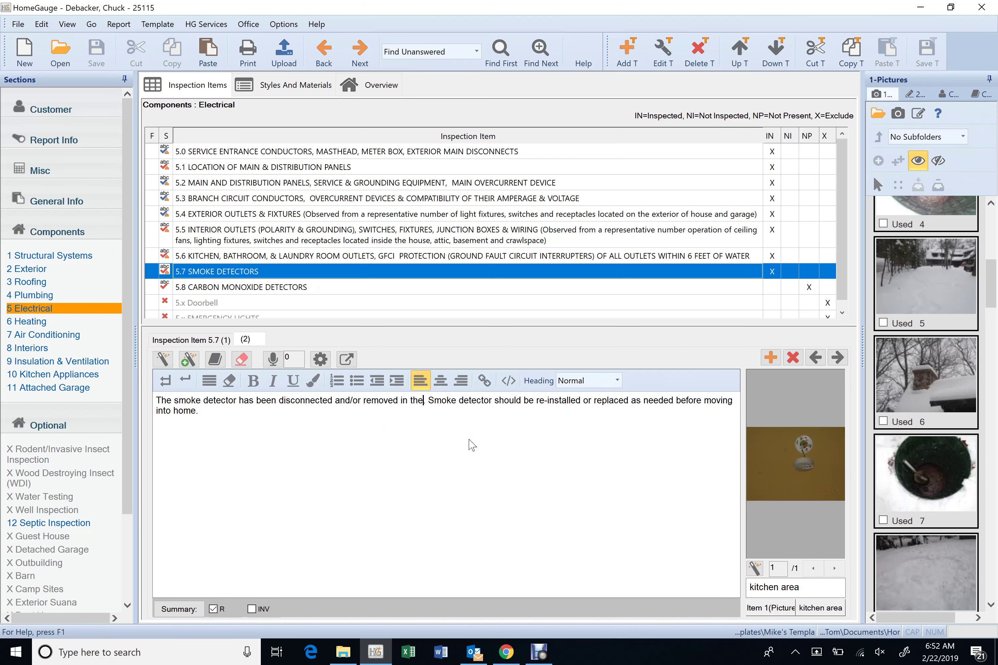
key("BackSpace")
key("BackSpace")
key("BackSpace")
type("kitchen ")
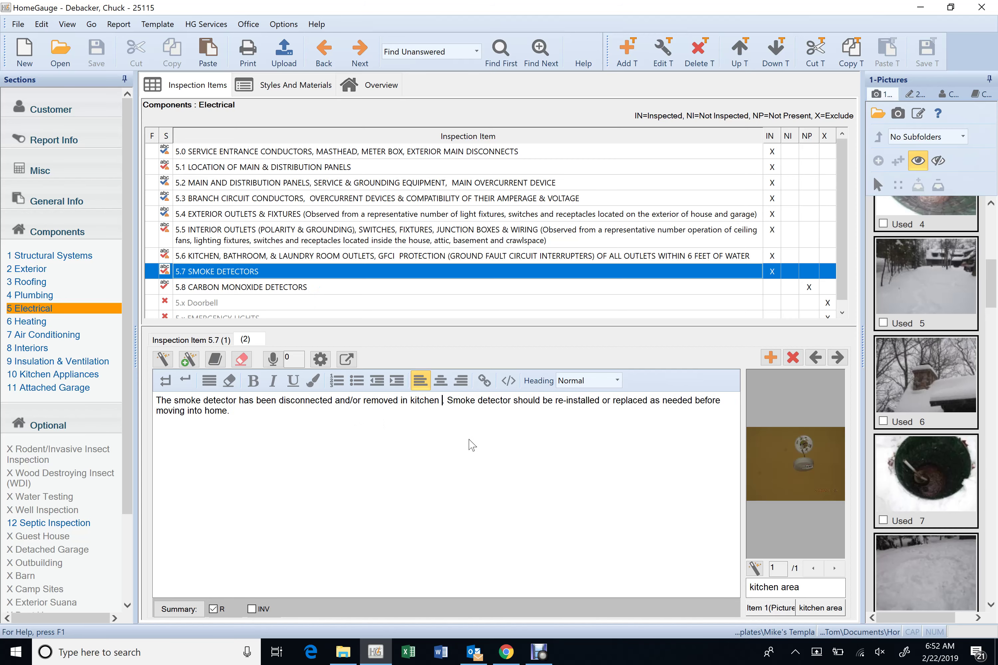
type("area")
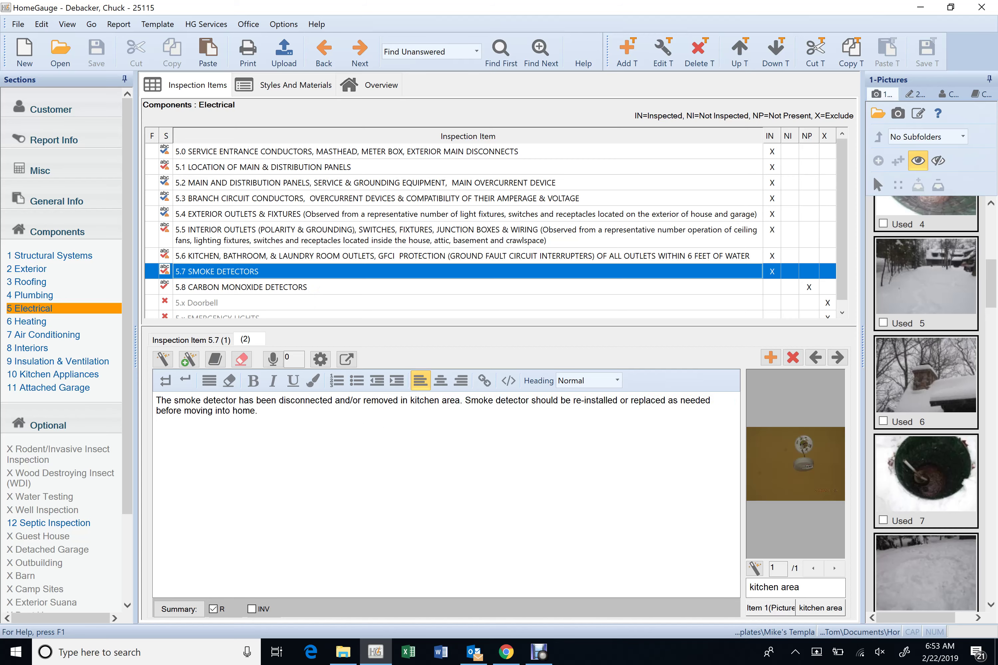
Join the three paragraphs of the carbon monoxide detectors comment in item 5.8 into one and keep "Tested" capitalized
left_click(397, 289)
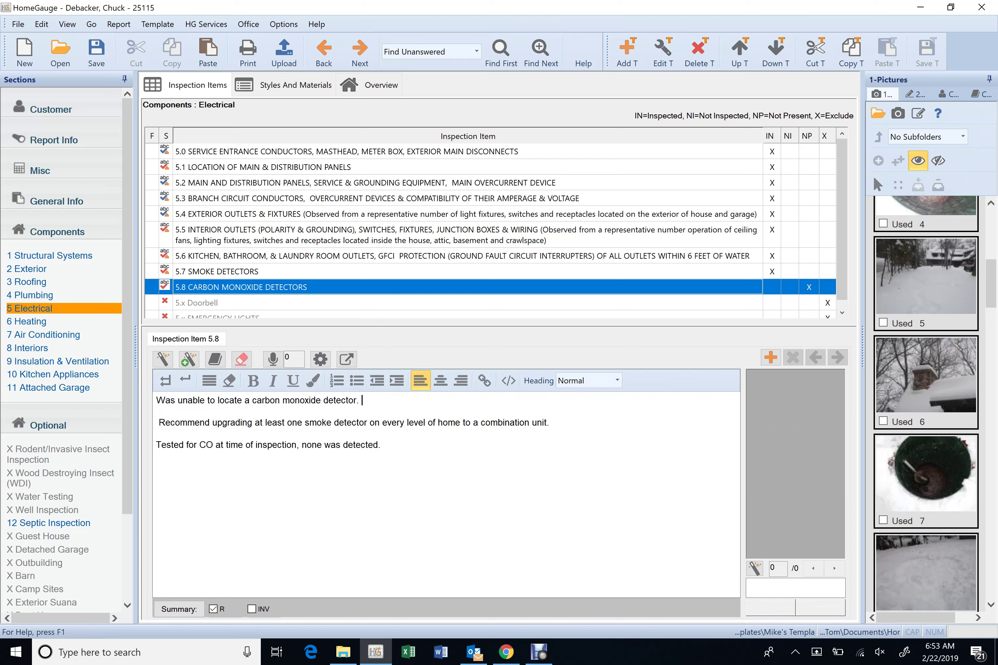
key("Delete")
key("Delete")
key("Delete")
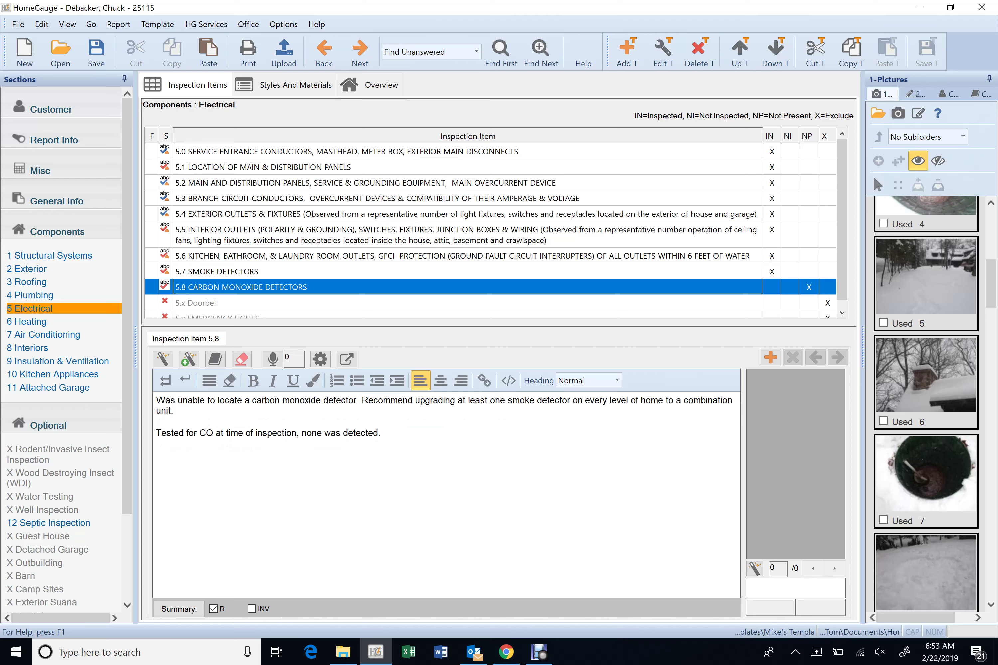
key("Delete")
key("Delete")
key("Delete")
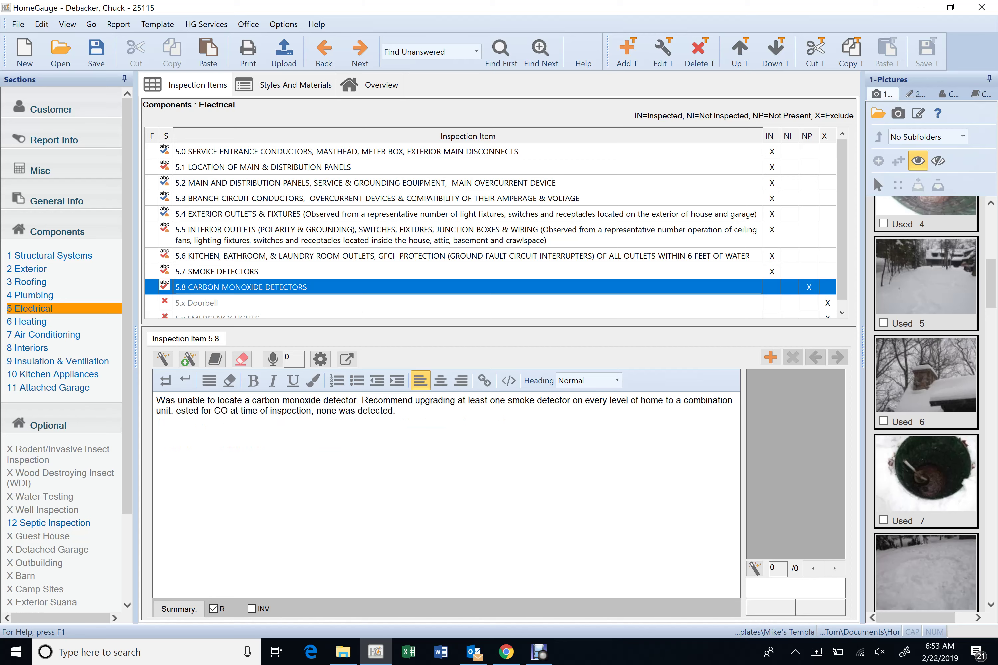
type("T")
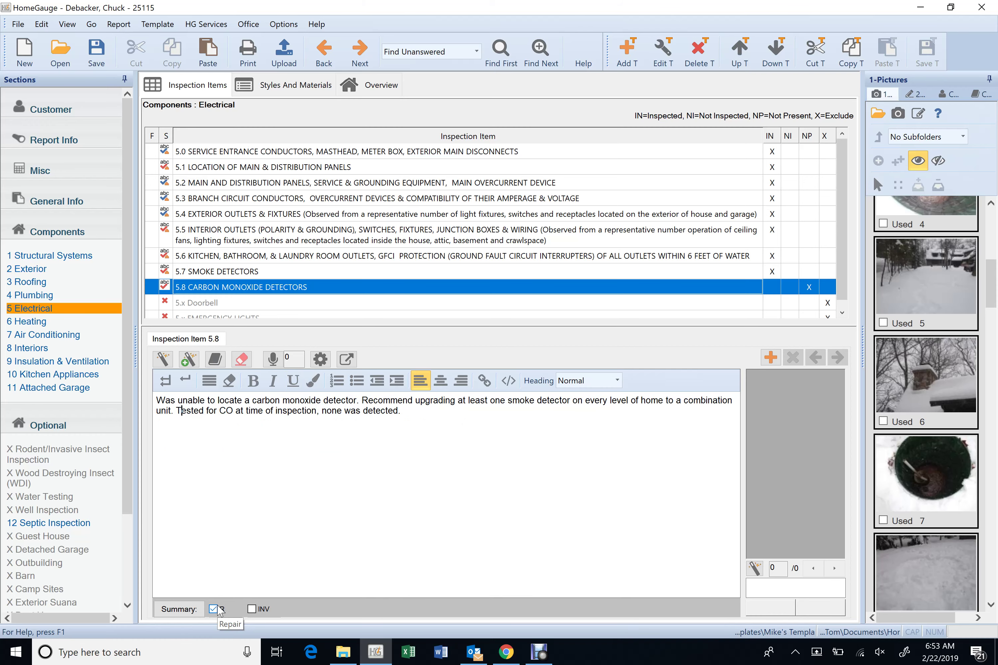
Insert the stock "No CO detector" comment as a second comment in item 5.8
left_click(771, 358)
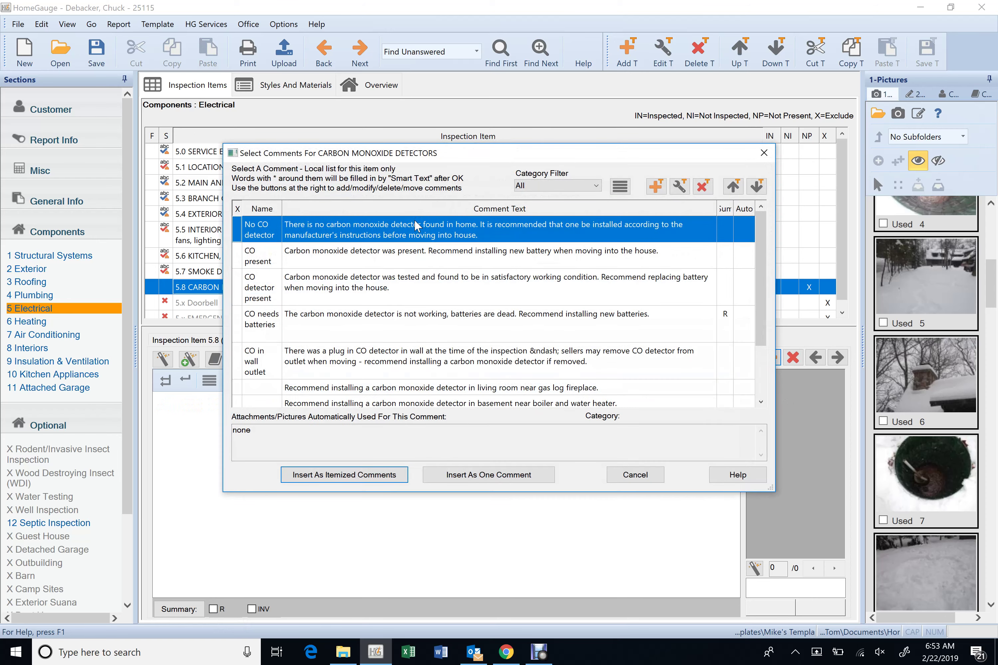
left_click(489, 474)
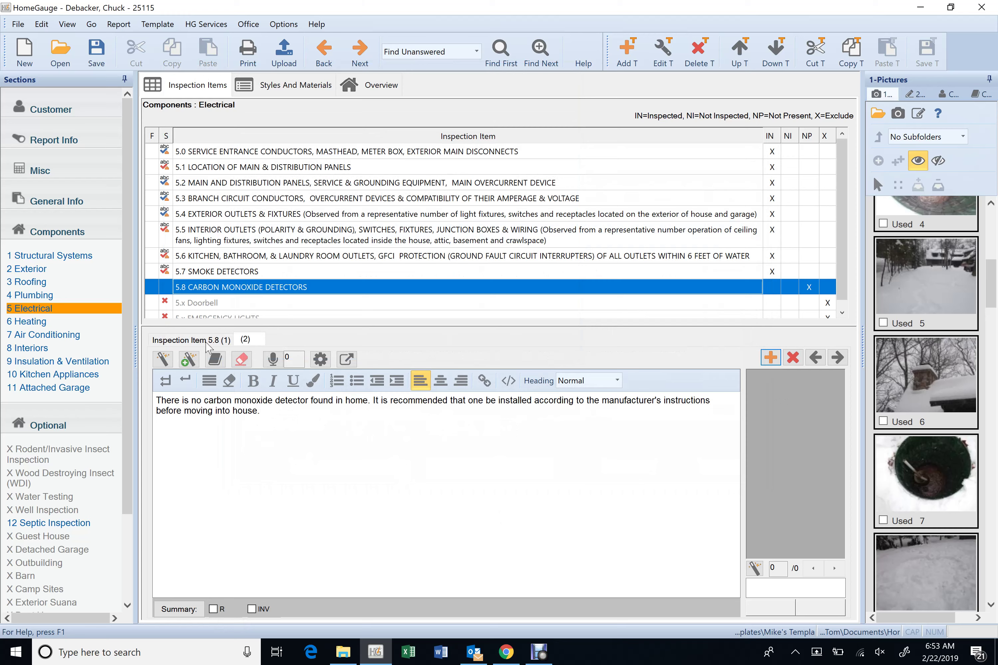
Clear the Repair summary flag on item 5.8's first comment and delete its second comment
left_click(197, 341)
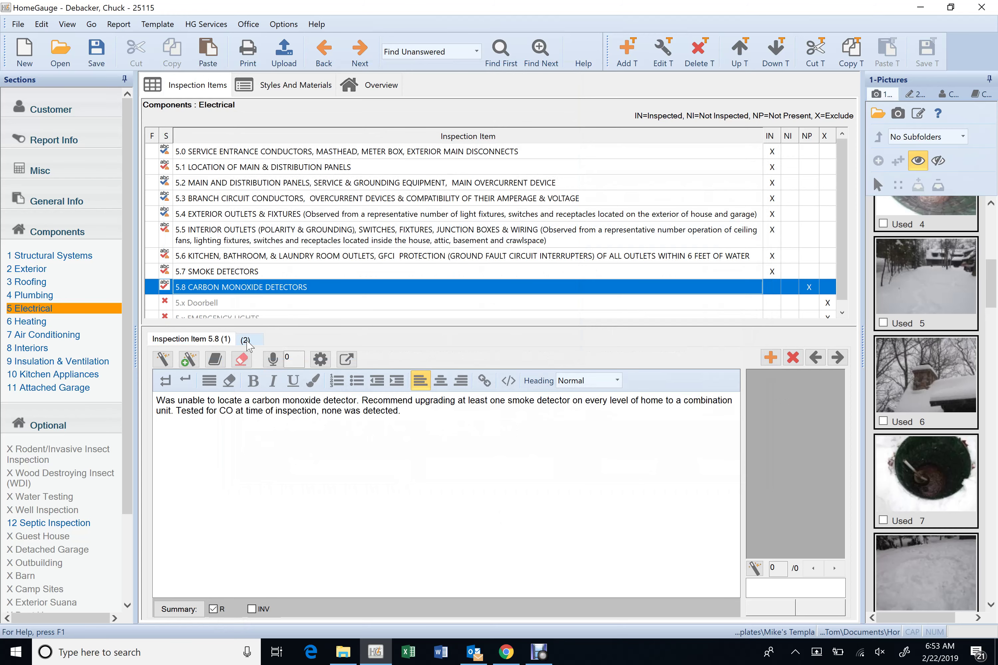
left_click(218, 608)
left_click(245, 339)
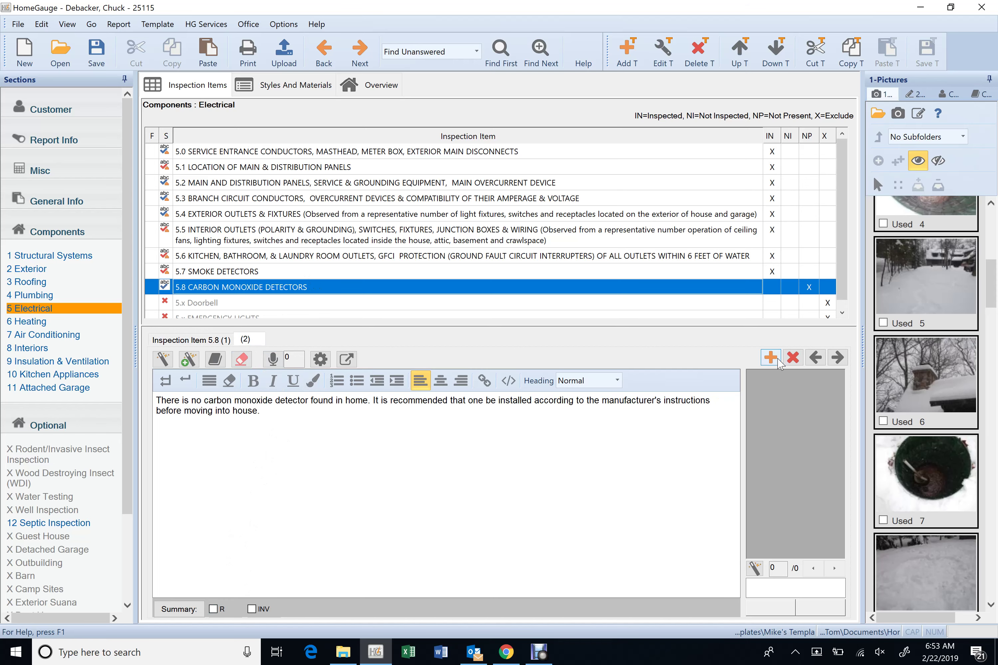
left_click(793, 359)
left_click(518, 354)
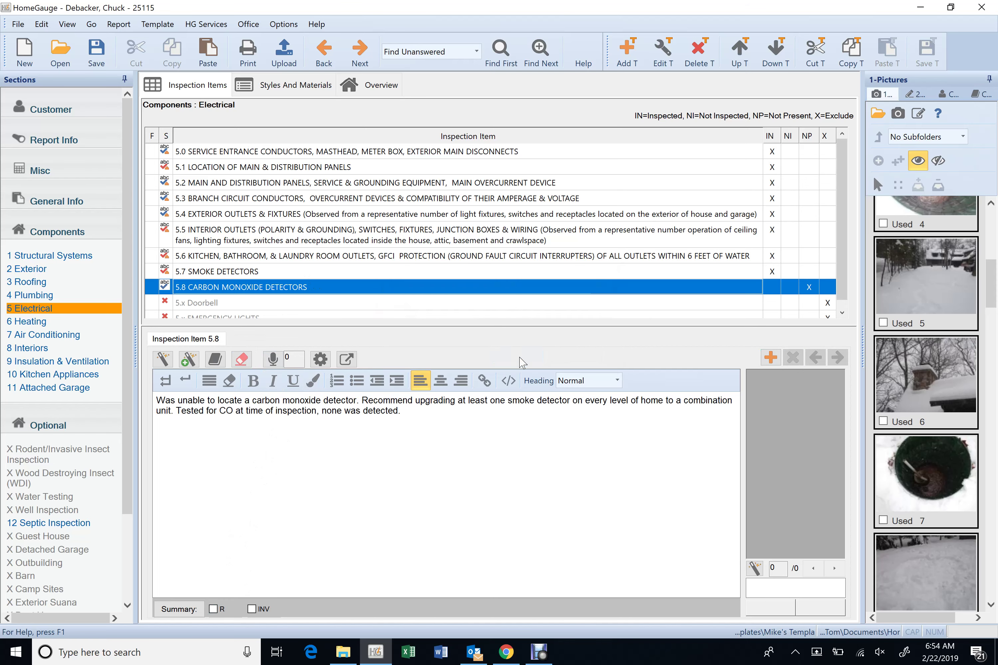
Flag the carbon monoxide detectors comment of item 5.8 for the Repair summary
left_click(213, 609)
key("Up")
key("Down")
scroll(221, 299, "down", 1)
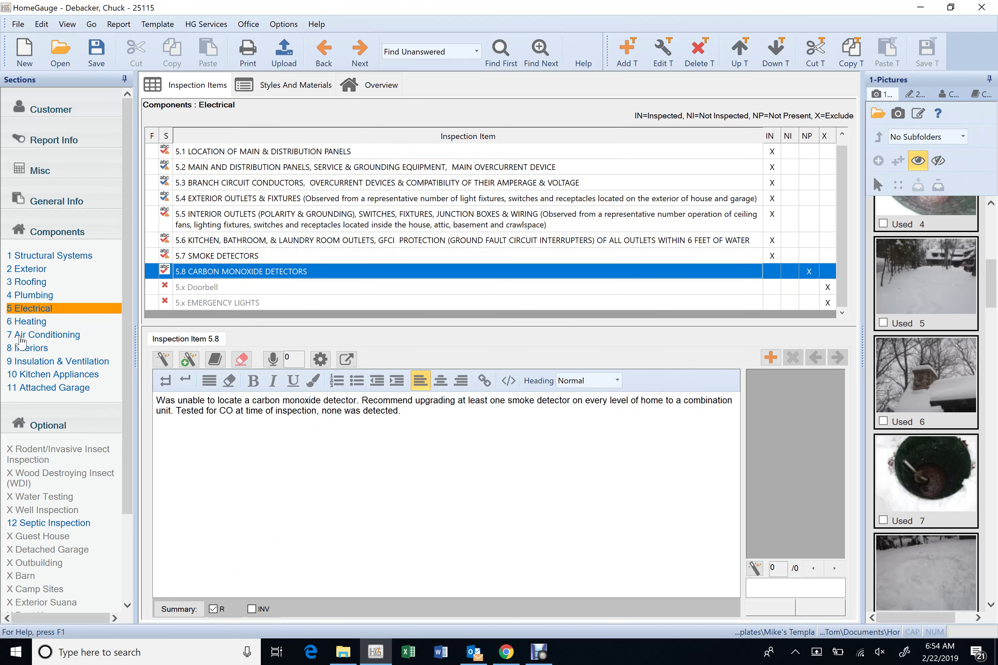
In the Heating section, add a new first comment to item 6.0 with the stock "Non exhaustive insp - annual maintenance plan" text
left_click(50, 321)
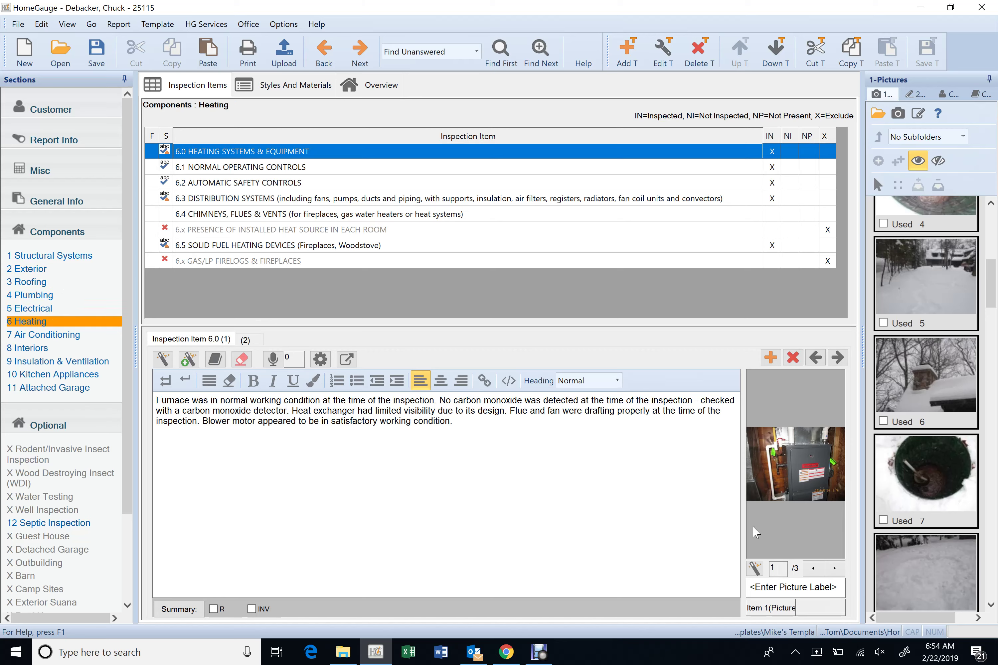
left_click(260, 340)
left_click(228, 340)
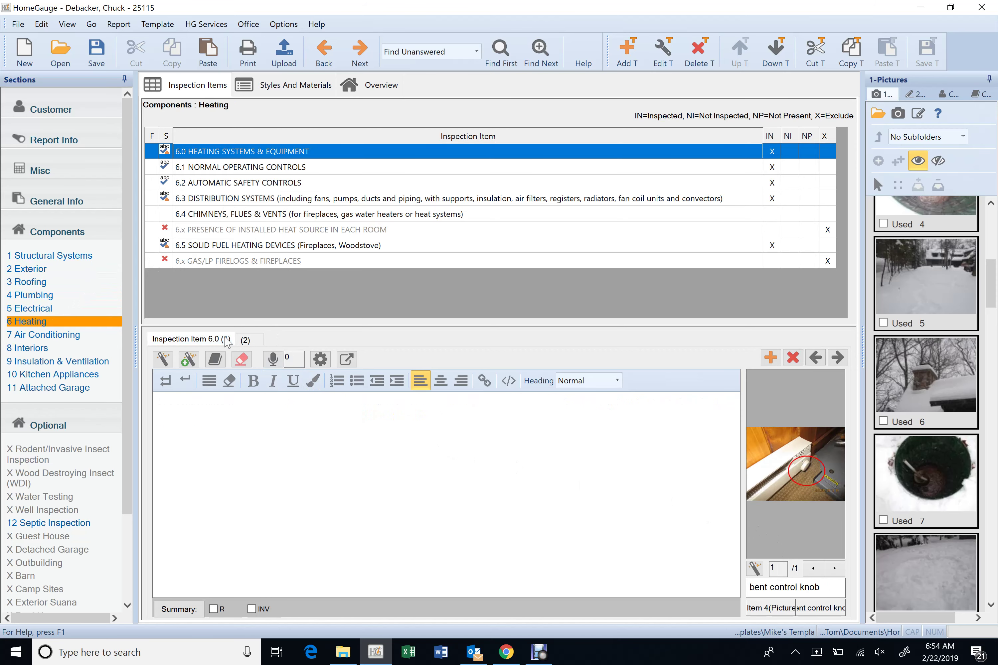
left_click(770, 358)
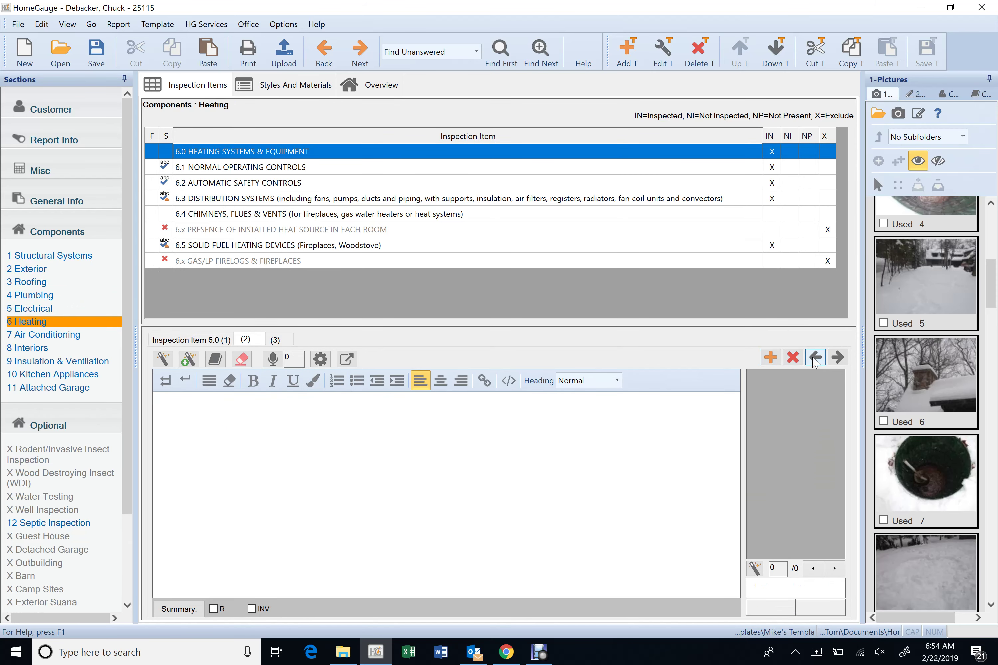
double_click(397, 155)
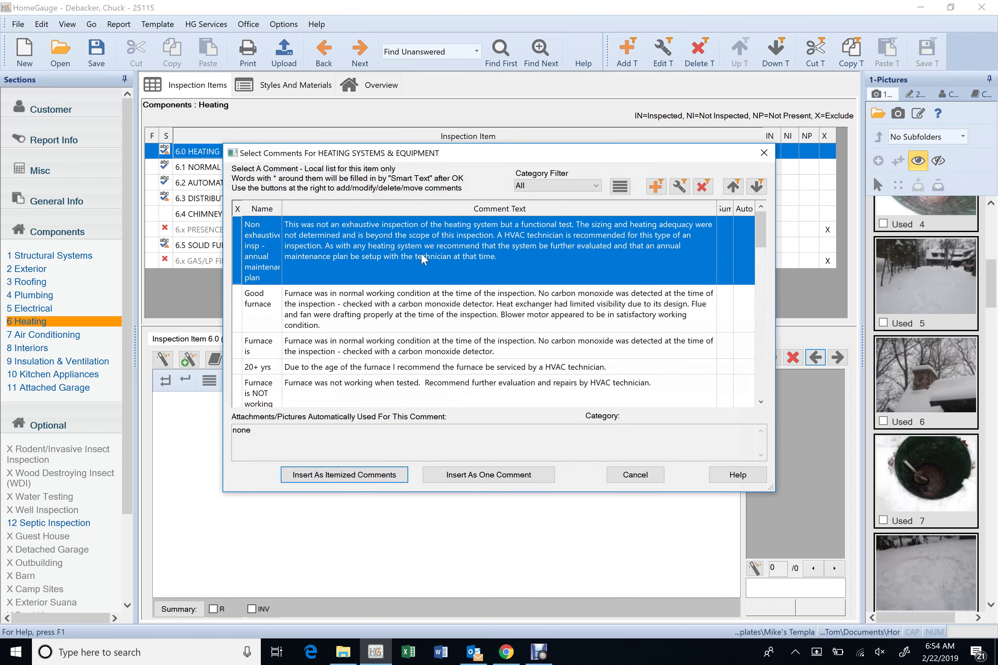
left_click(458, 477)
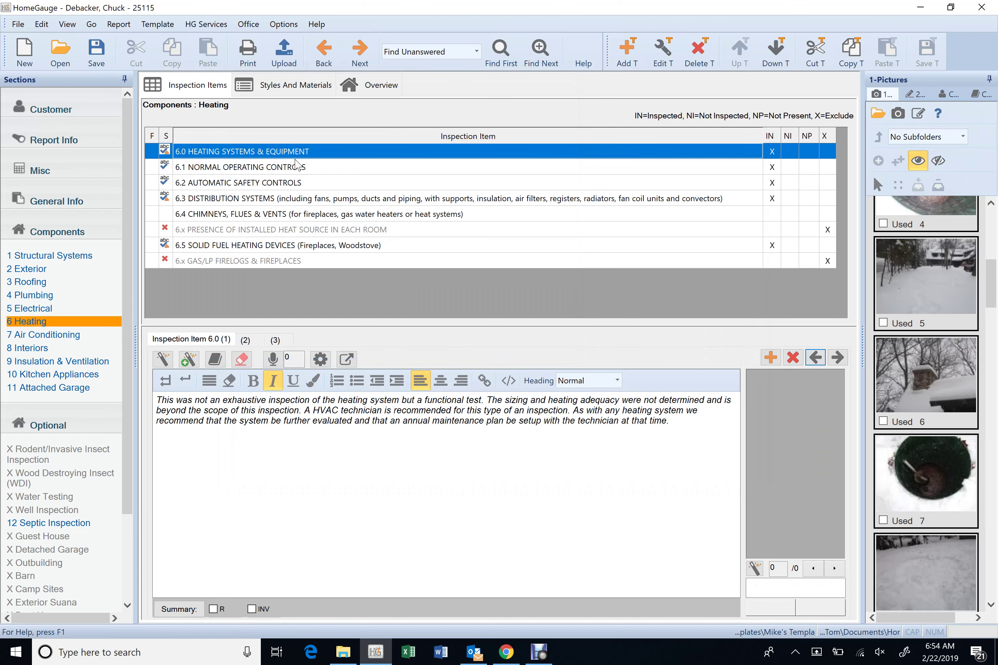
double_click(317, 153)
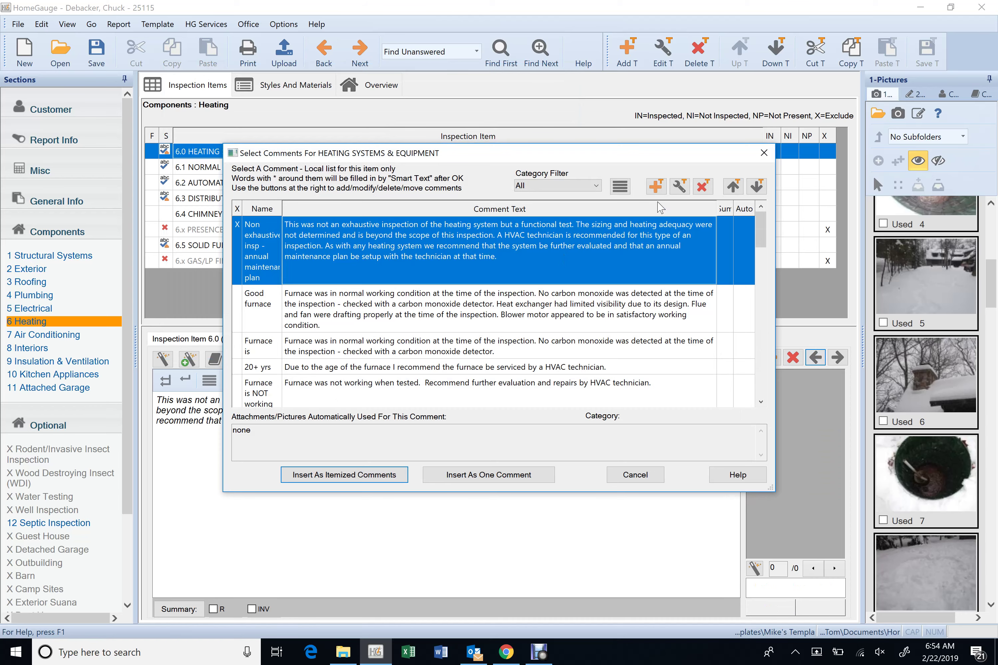
left_click(679, 186)
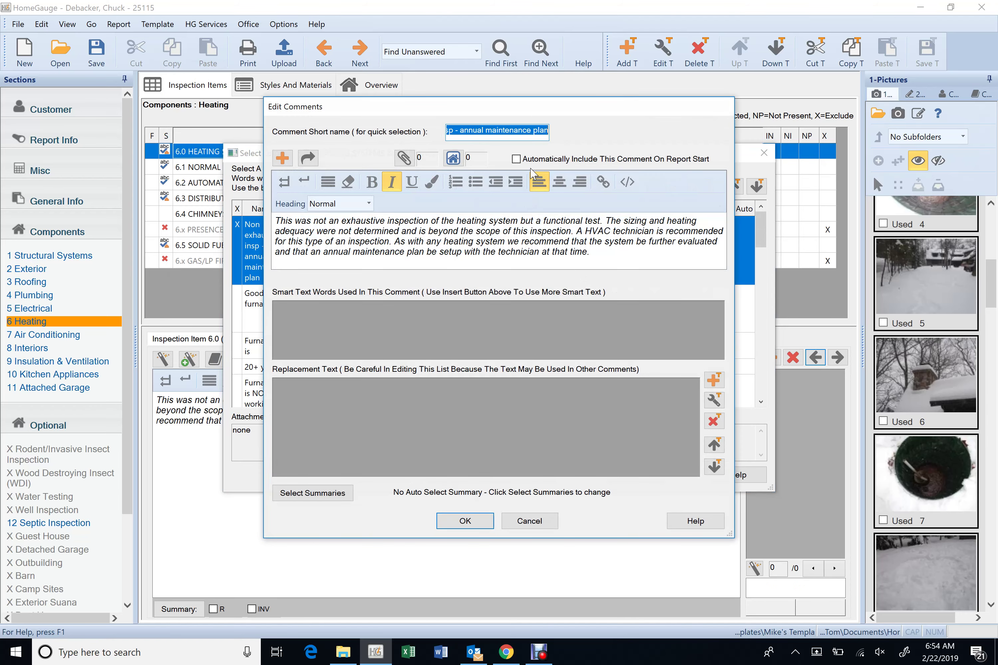
left_click(516, 159)
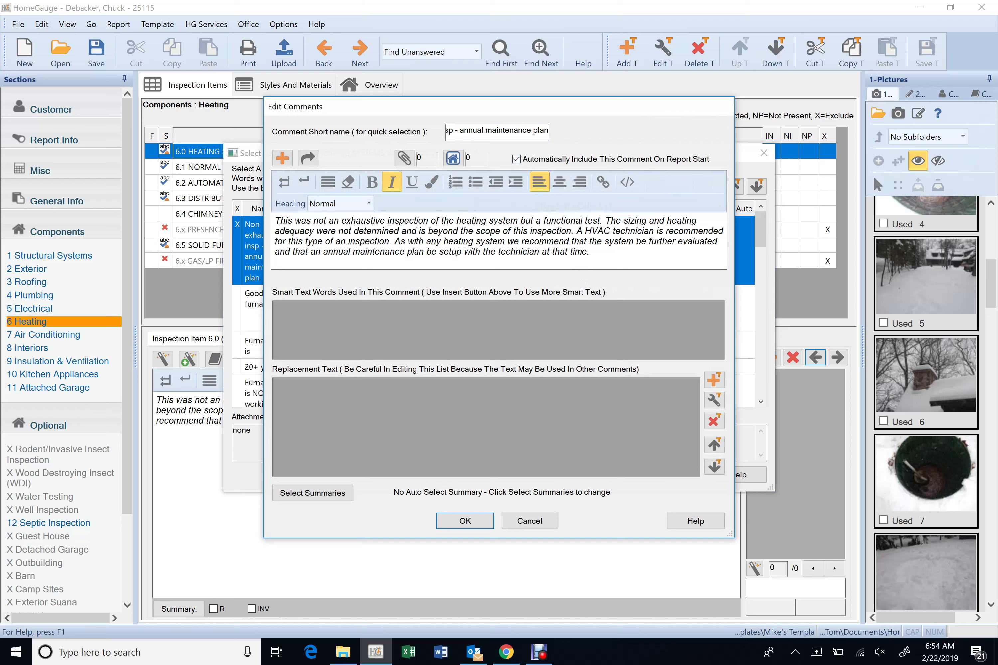
left_click(550, 524)
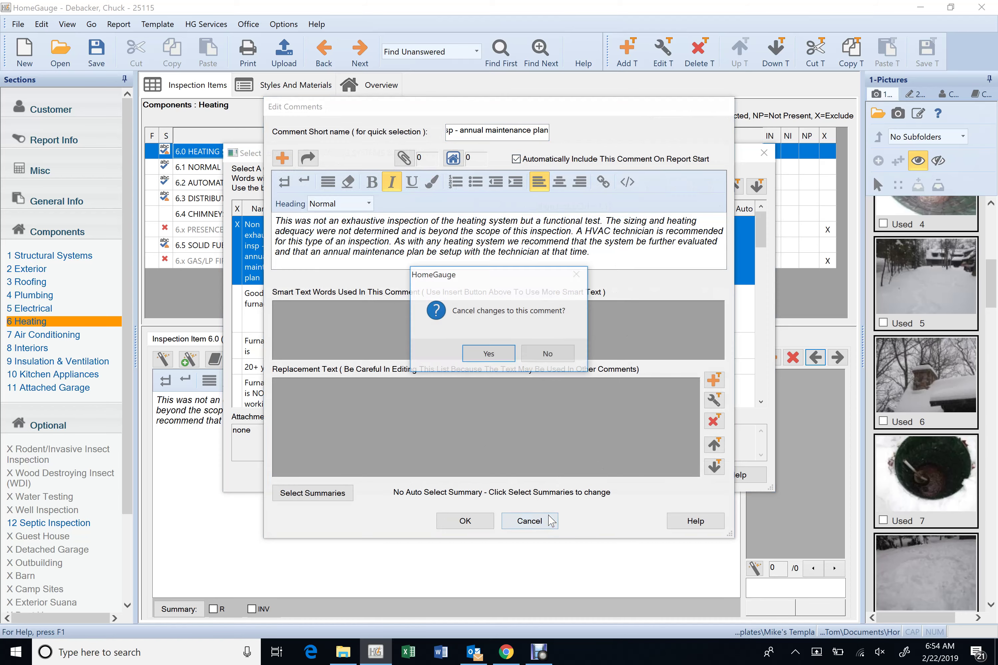
left_click(490, 354)
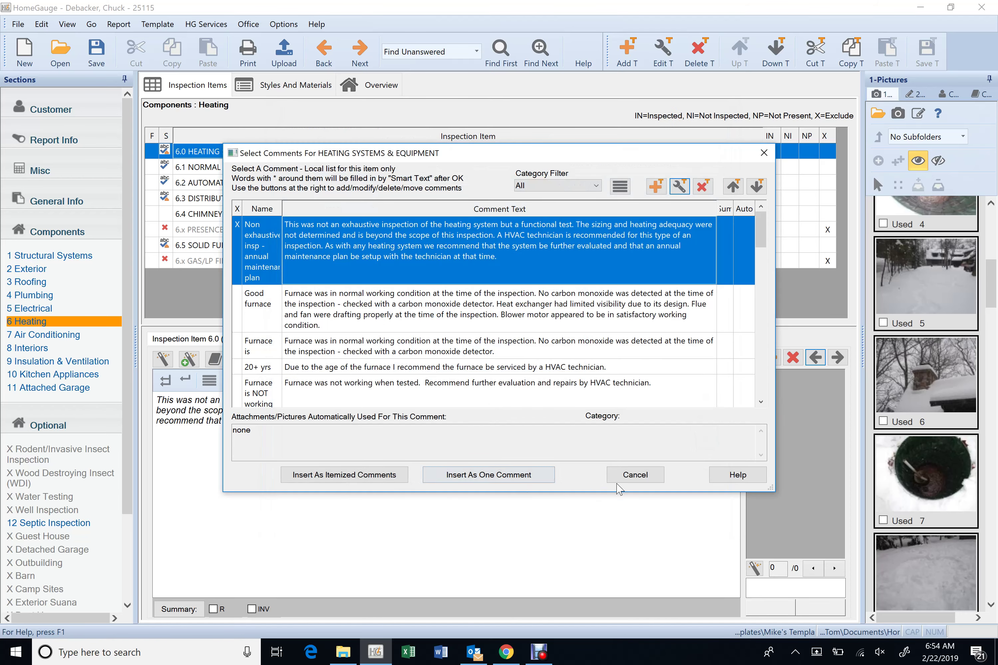
left_click(627, 476)
Set item 6.0's stock "Non exhaustive insp - annual maintenance plan" comment to automatically include on report start
double_click(367, 155)
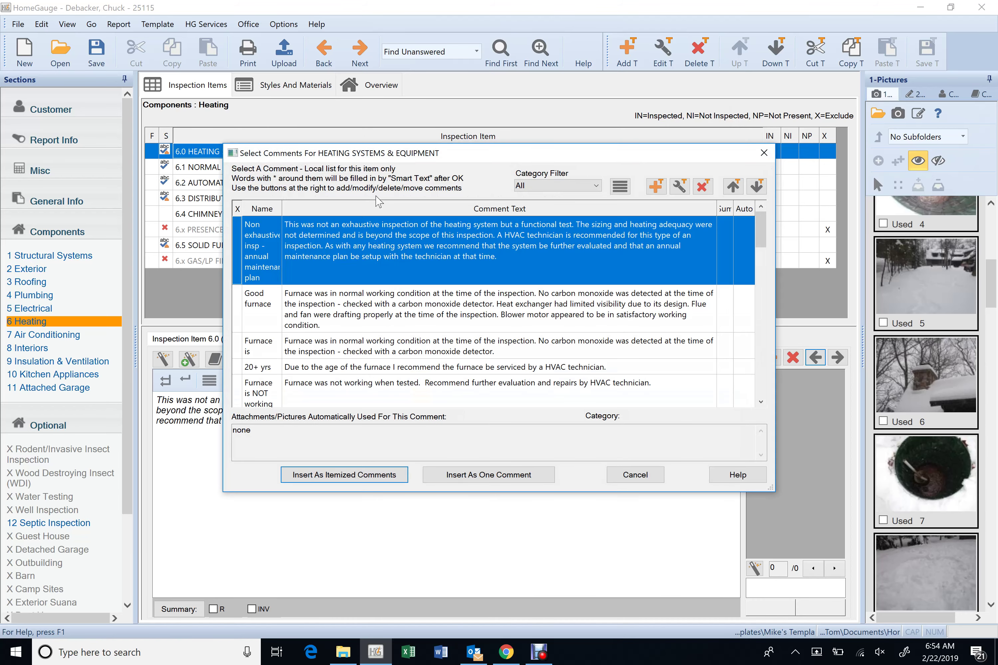
left_click(408, 247)
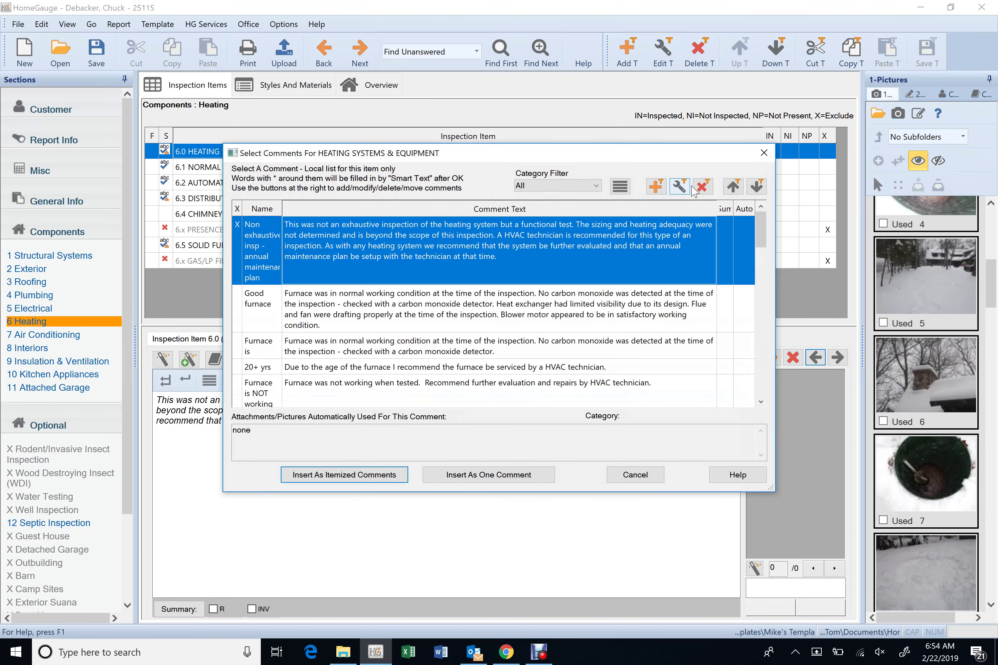
left_click(680, 188)
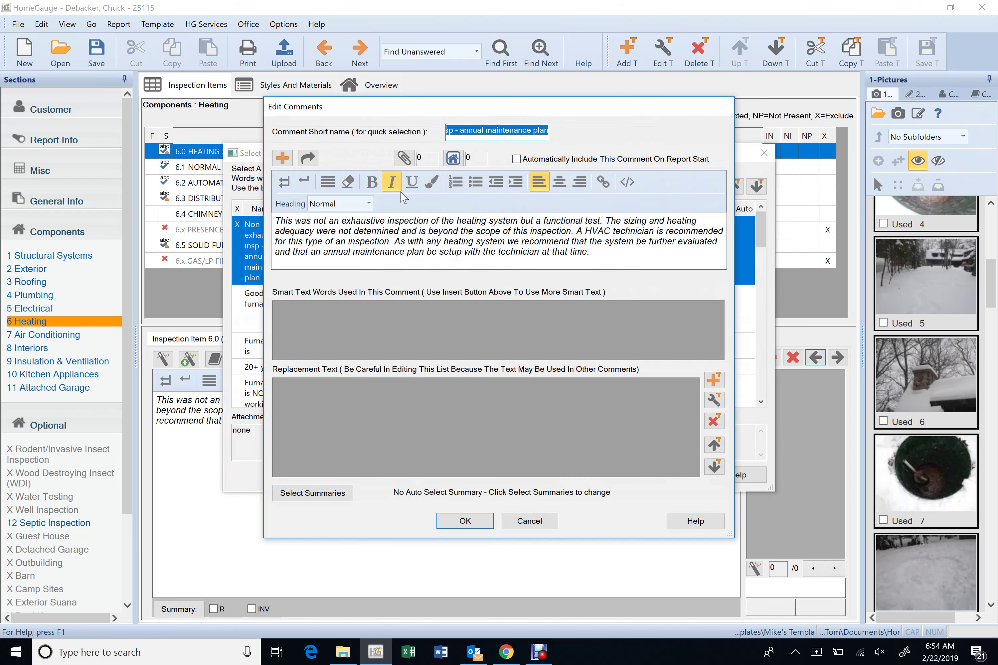
left_click(515, 160)
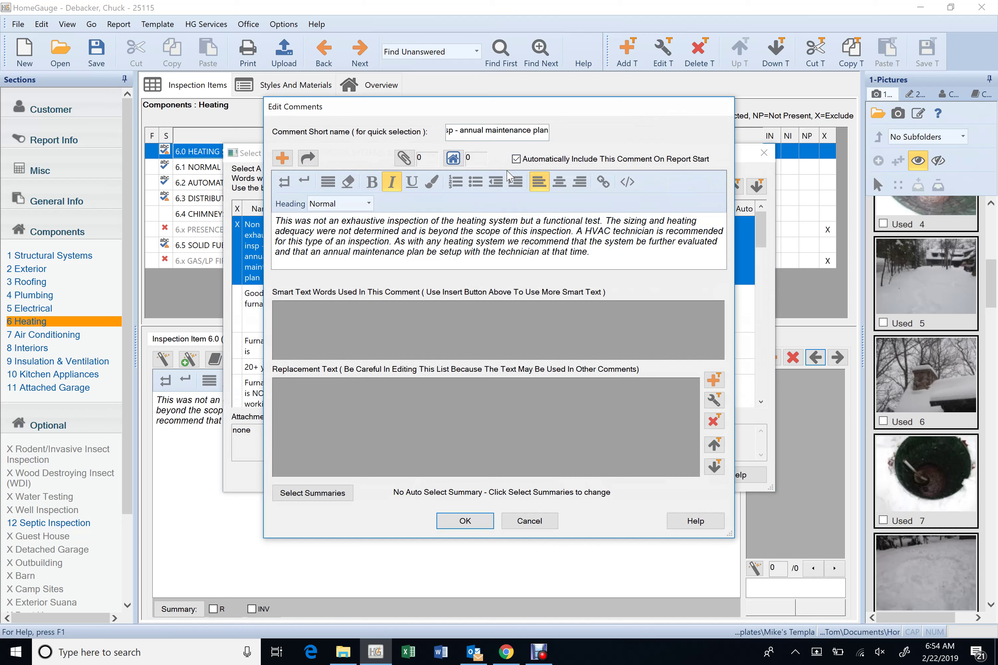
left_click(481, 523)
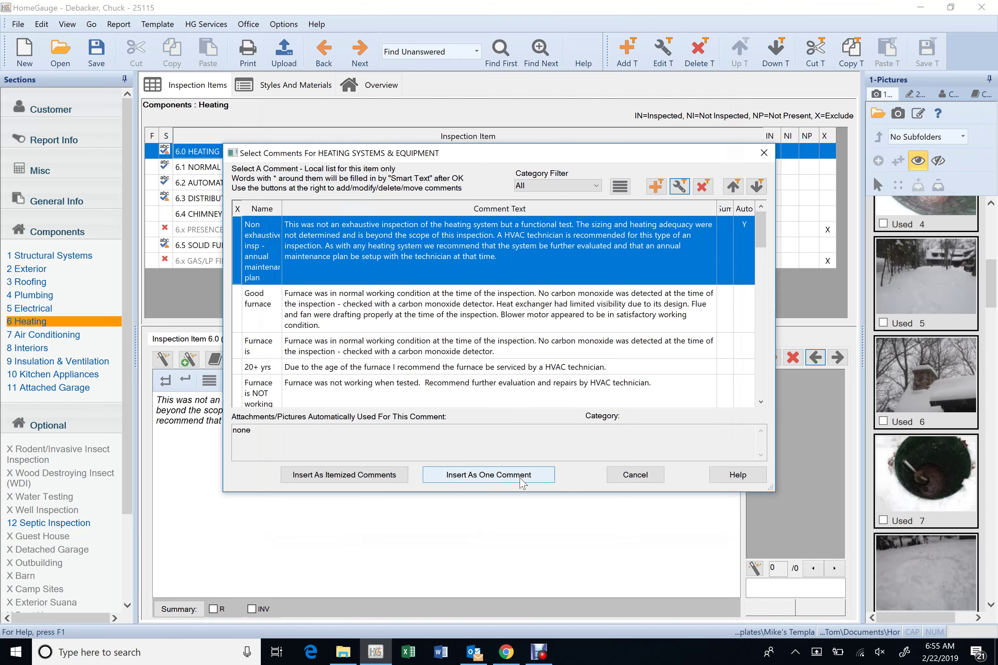
left_click(634, 475)
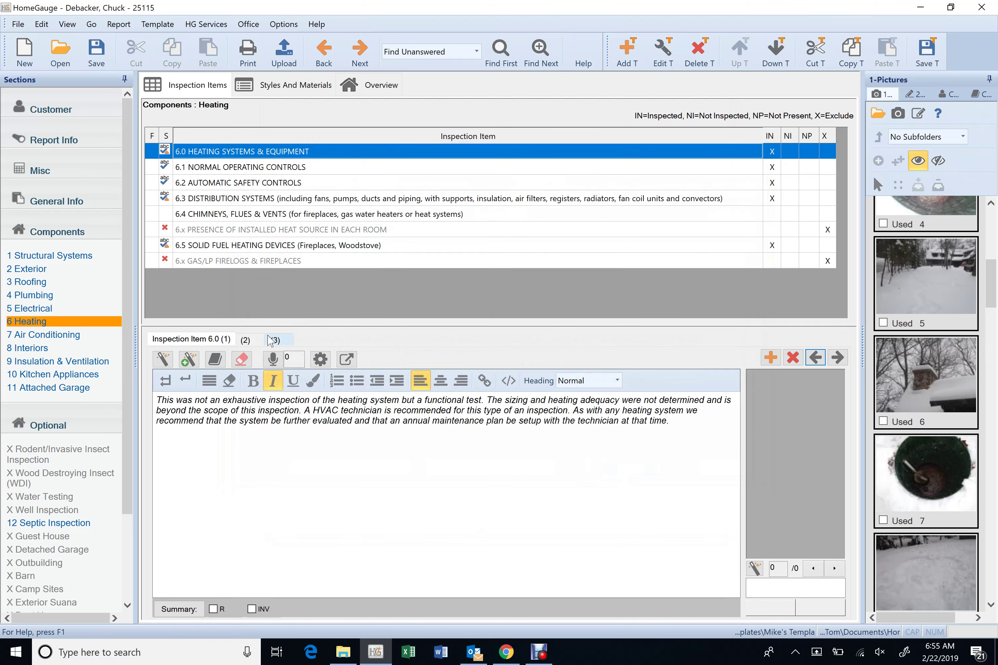
Review the comments of Heating item 6.0 and compare its italic opening disclaimer with the one in Electrical item 5.0
left_click(272, 340)
left_click(245, 339)
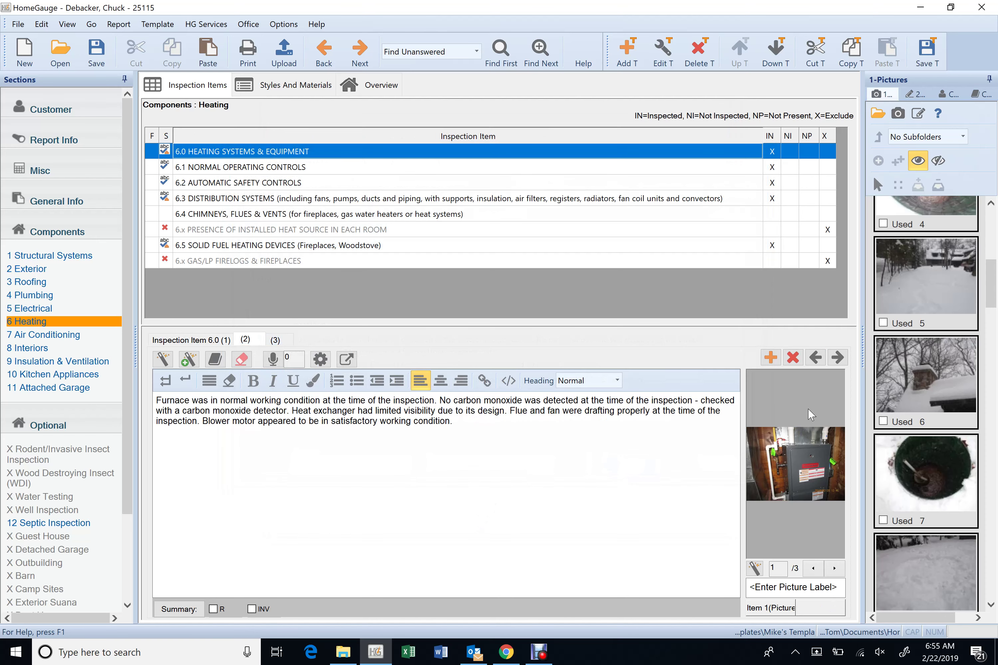
left_click(196, 340)
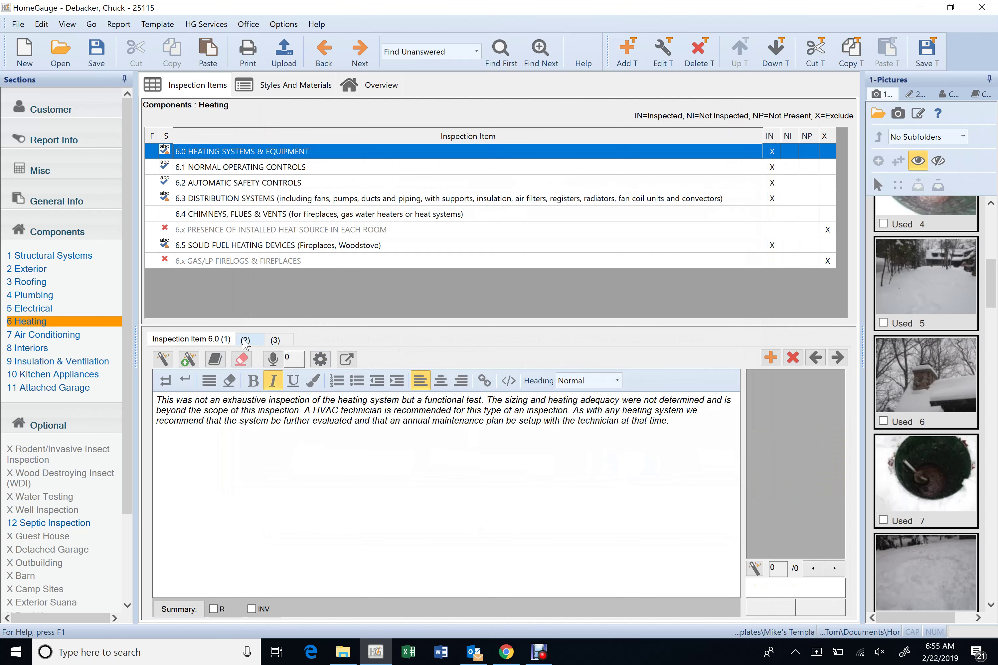
left_click_drag(686, 448, 417, 399)
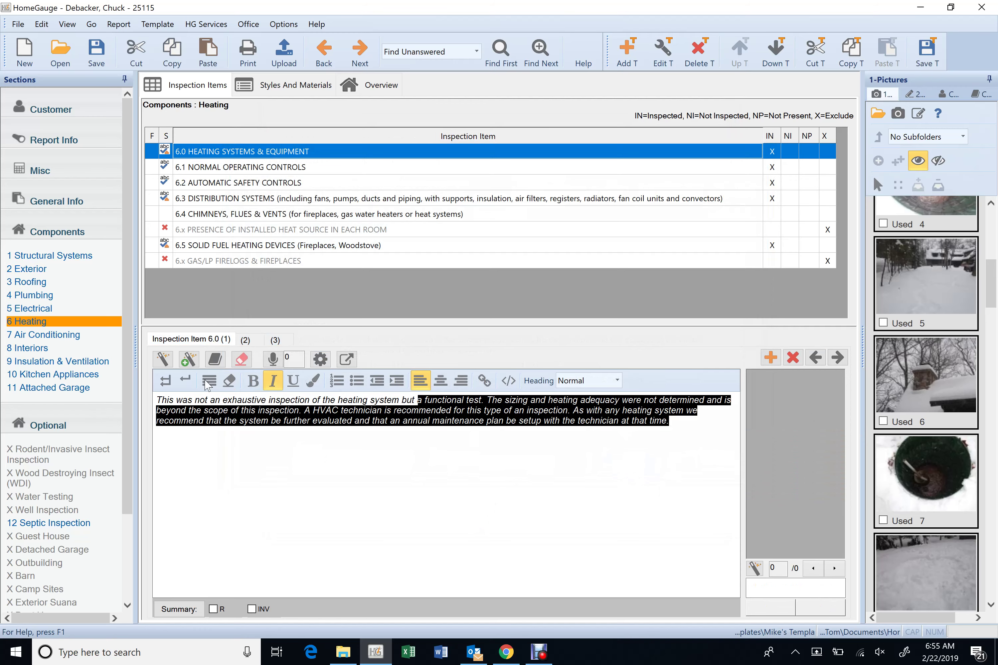
left_click_drag(208, 385, 163, 405)
left_click(287, 463)
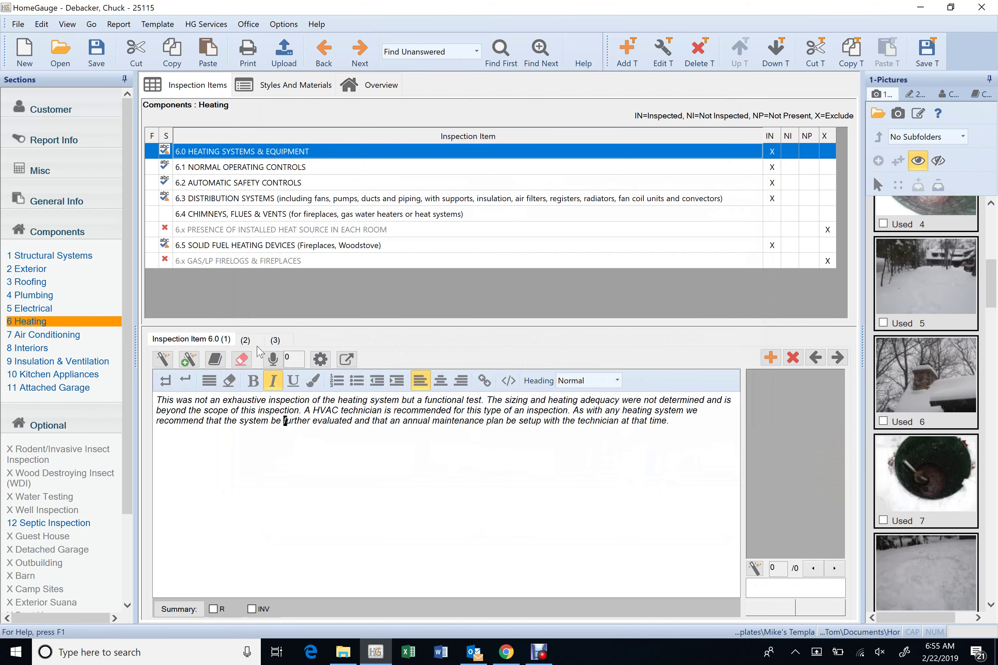
left_click(26, 309)
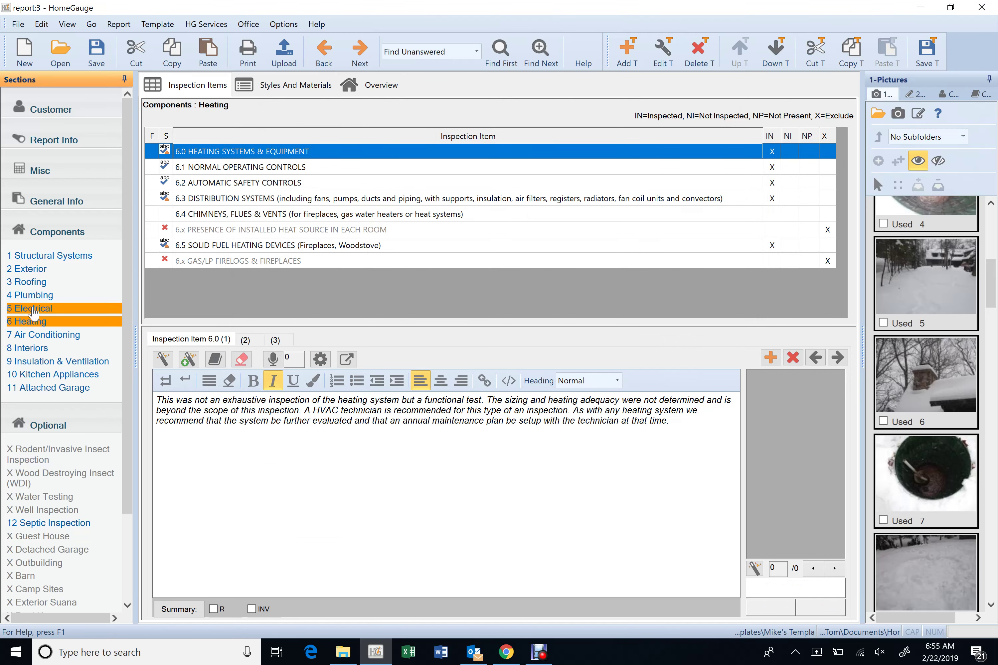
left_click_drag(646, 412, 126, 418)
left_click(333, 444)
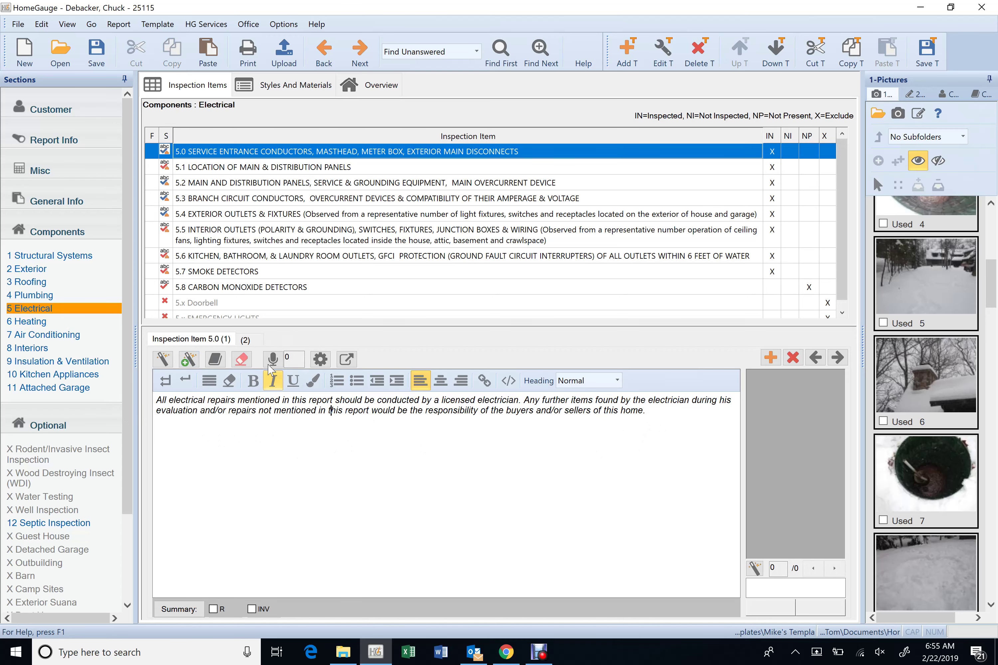
left_click(245, 339)
left_click(212, 342)
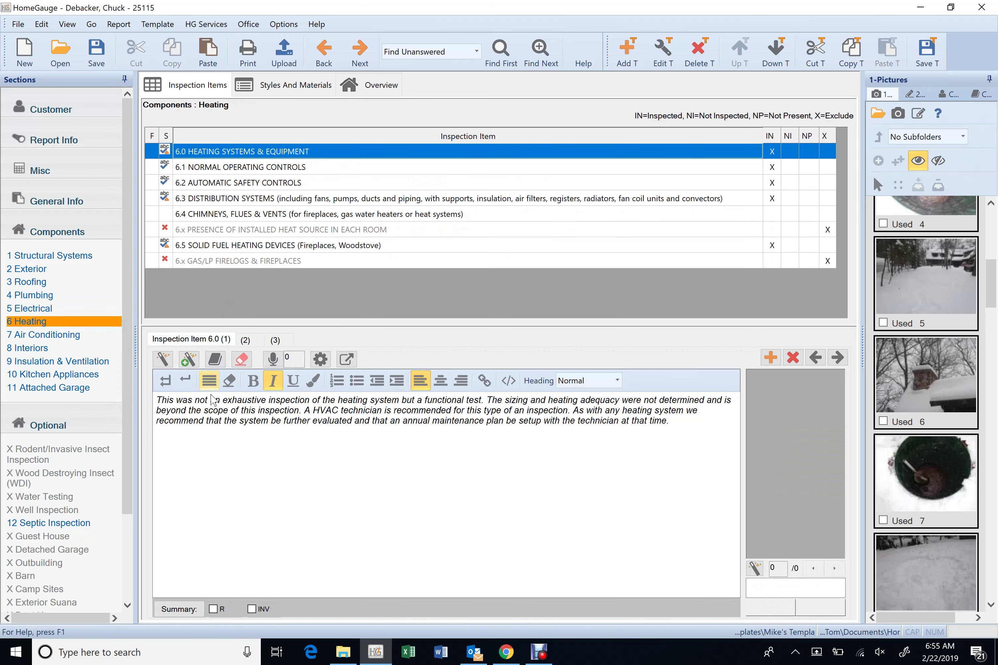
Examine the furnace text and the attached pictures in the second comment of item 6.0
left_click(252, 342)
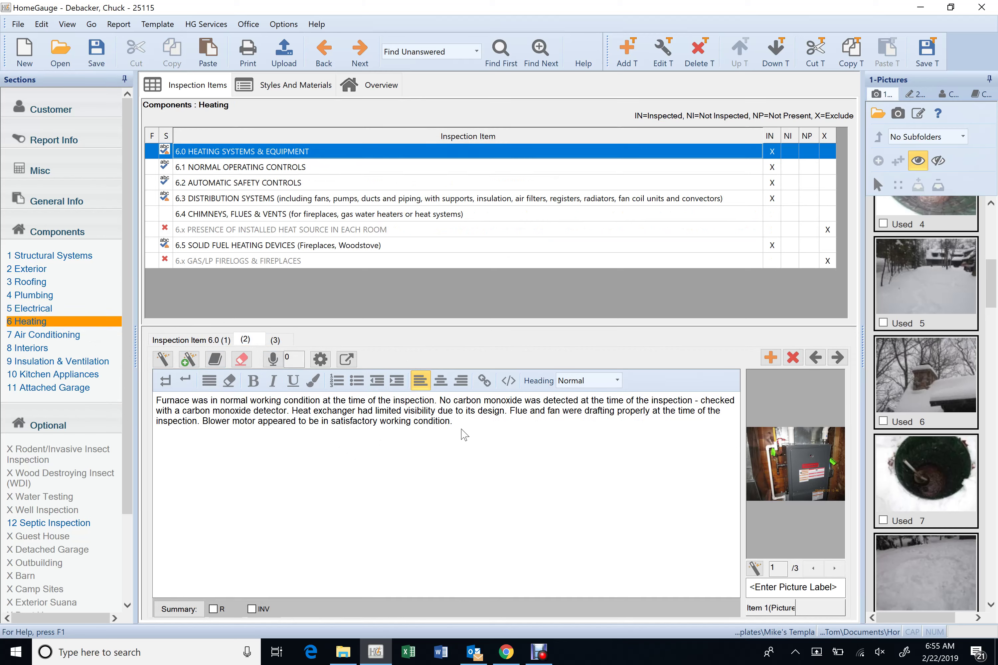
left_click(834, 568)
left_click(834, 568)
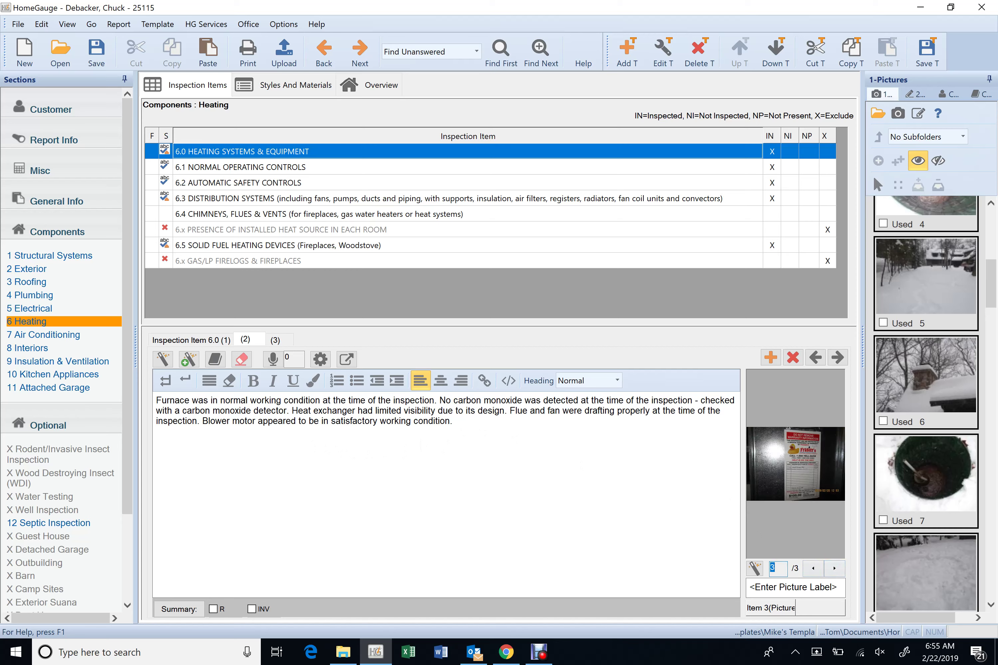
left_click_drag(582, 410, 615, 411)
left_click_drag(548, 411, 456, 421)
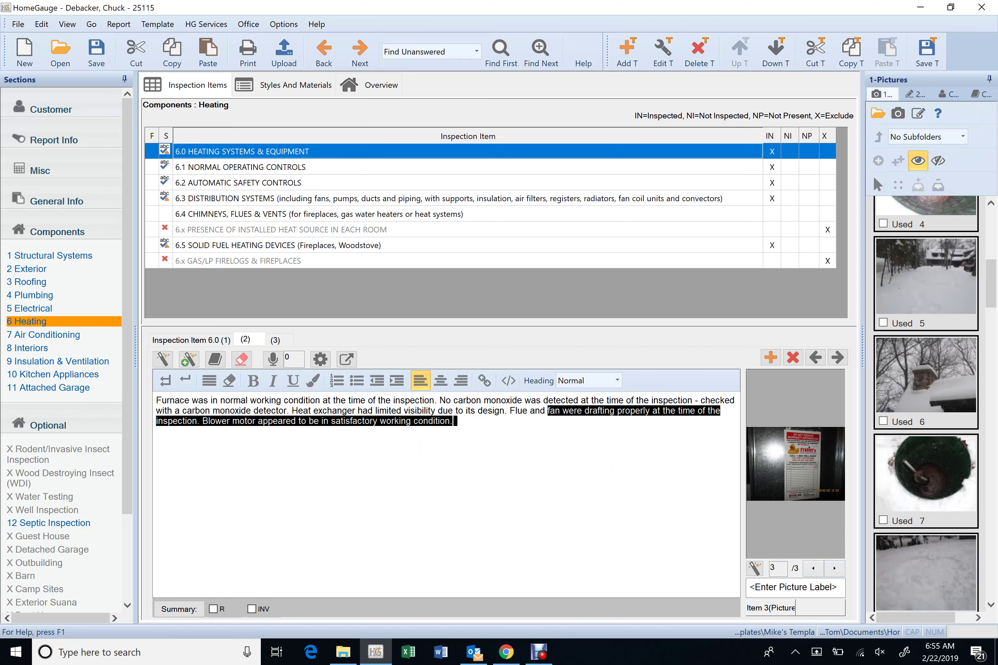
left_click(680, 475)
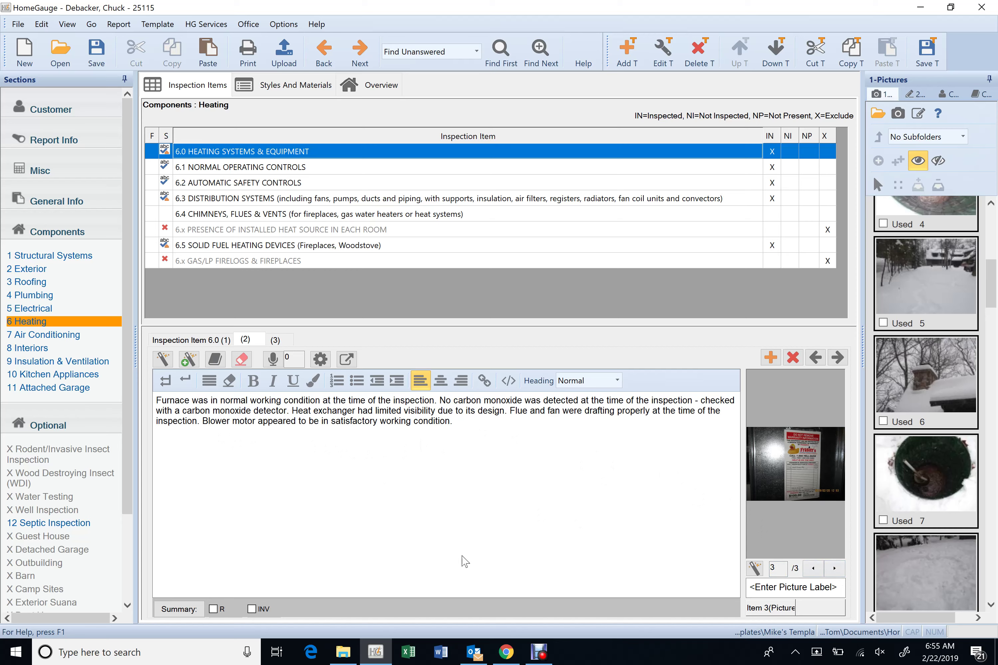
left_click(812, 568)
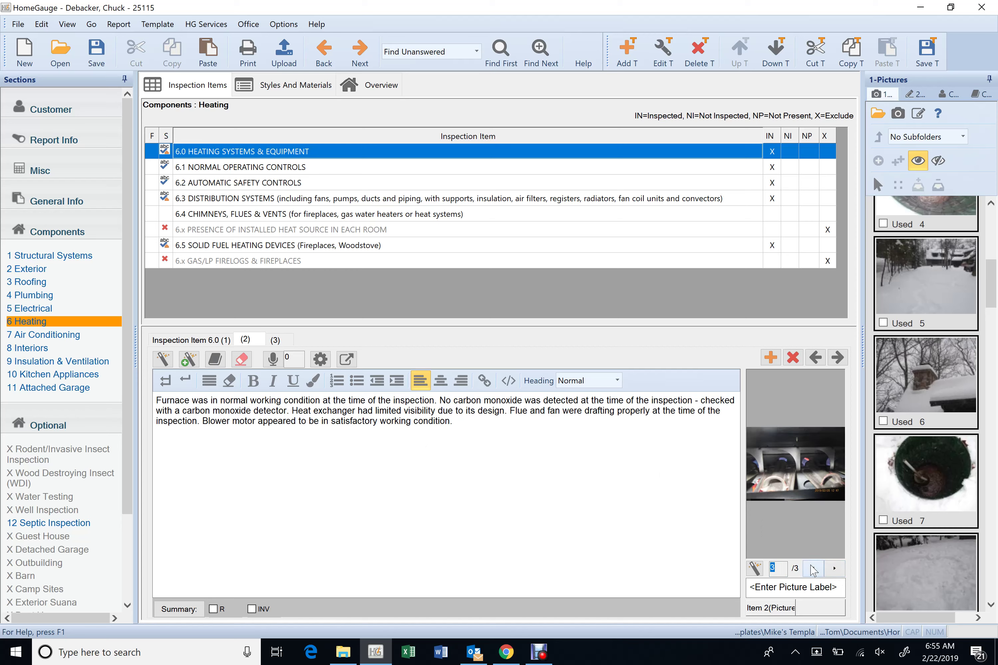
left_click(812, 568)
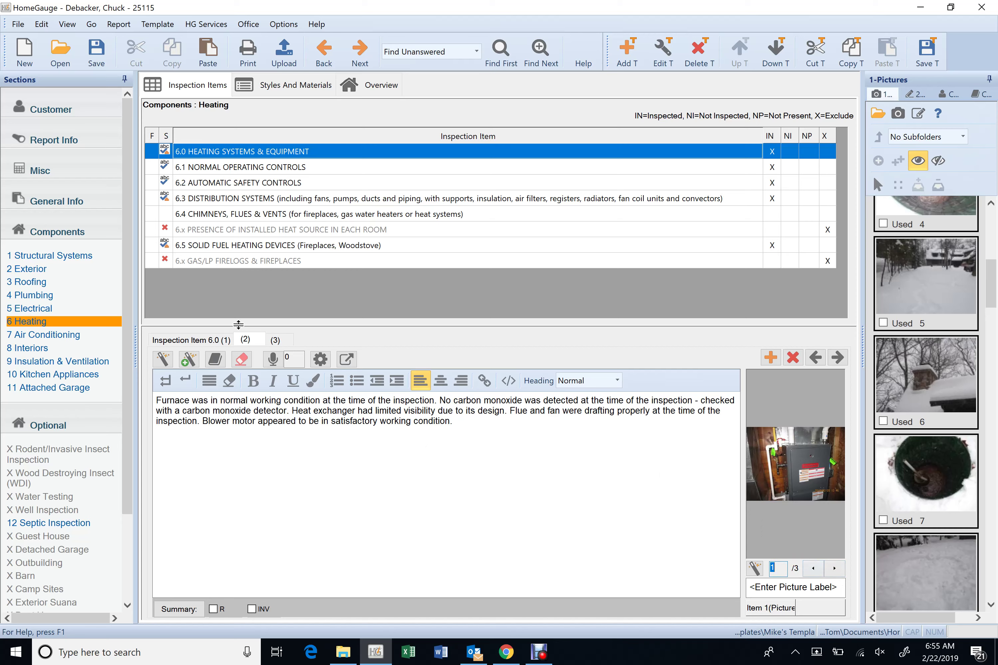
Join the paragraphs of item 6.0's third comment and reword the second sentence to "The middle heater control knob was bent but functional."
left_click(275, 340)
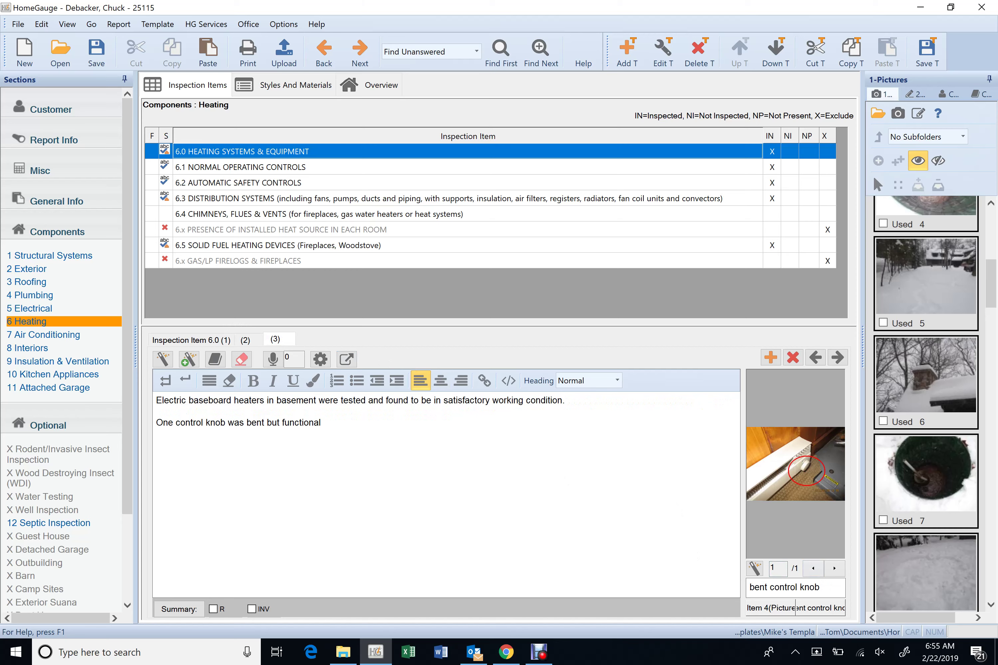
key("BackSpace")
type("The m")
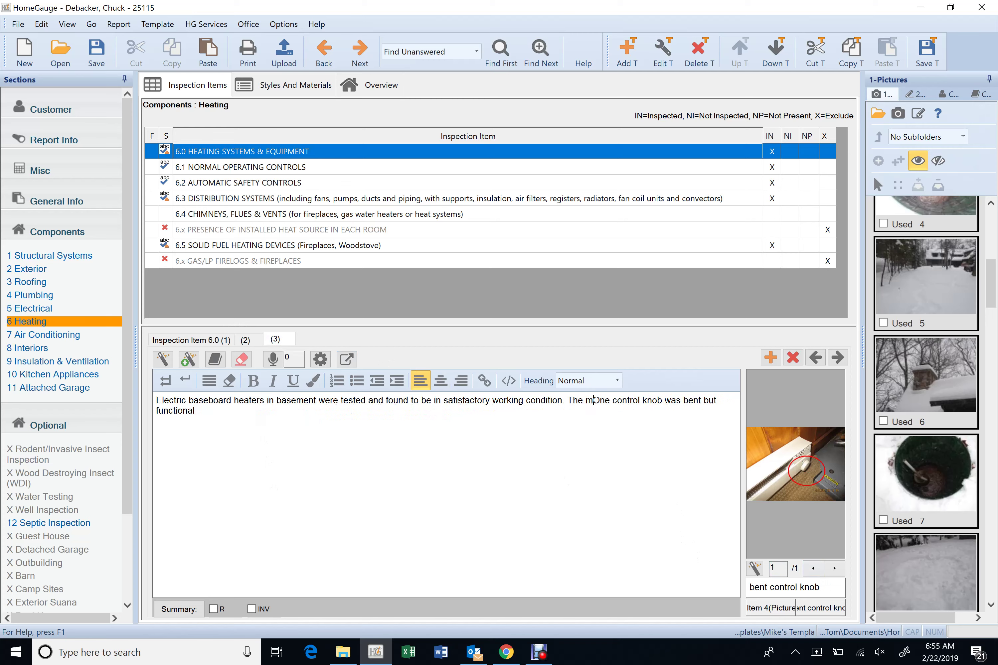
type("iddle heater")
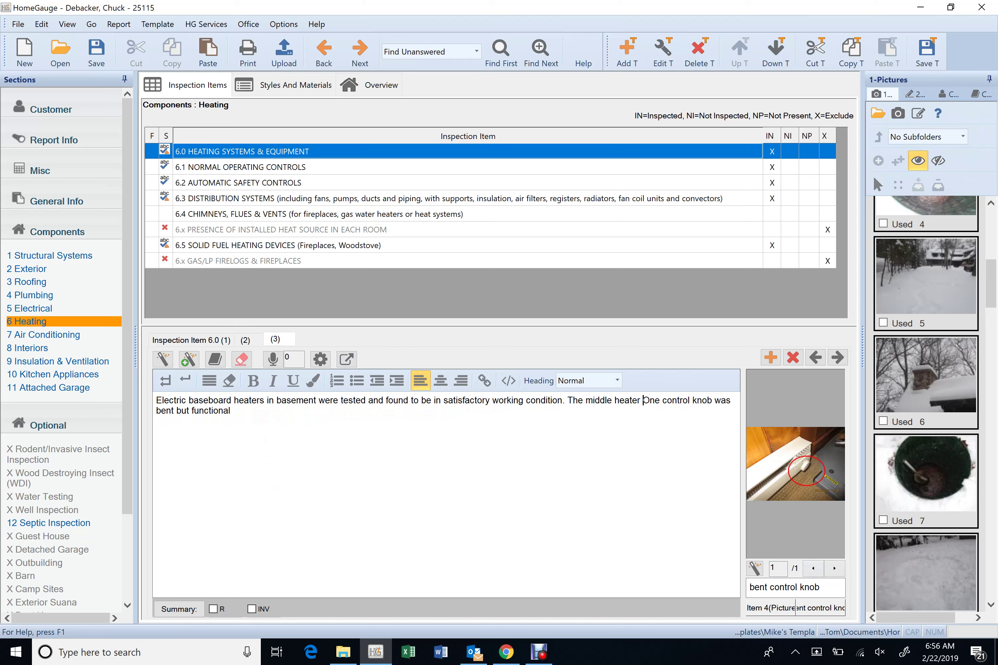
key("Delete")
key("Delete")
key("Delete")
key("Delete")
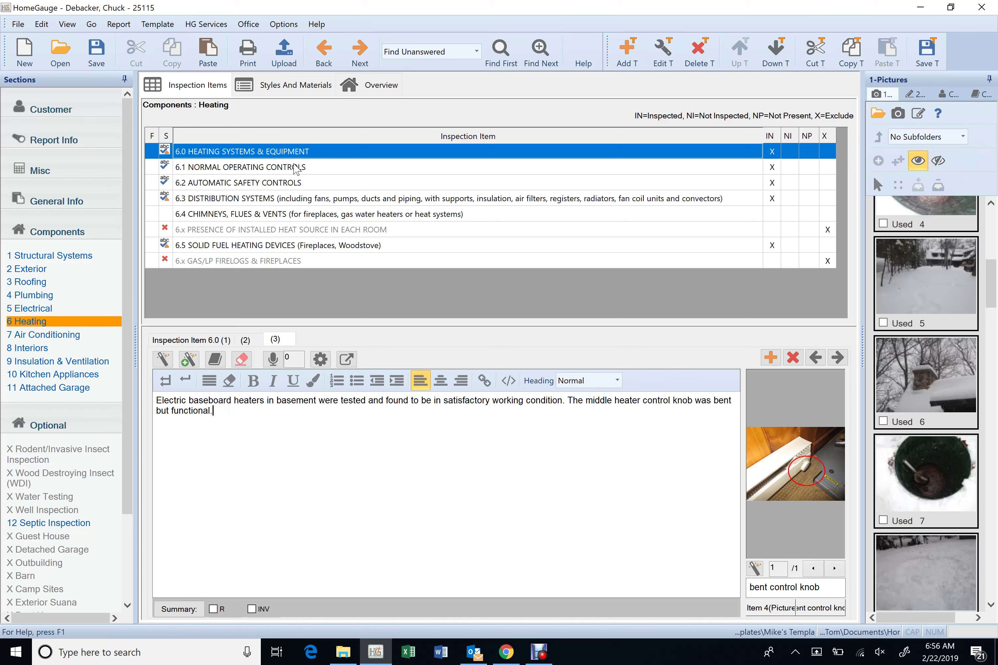
Review the comments of Heating items 6.1 and 6.2 and the first two comments of item 6.3
left_click(295, 168)
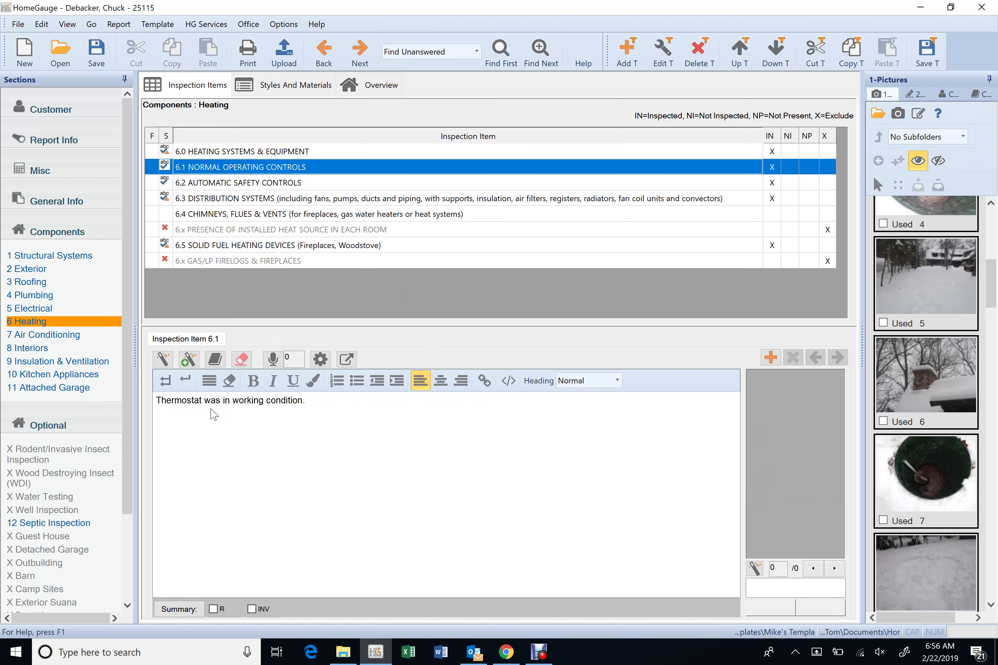
left_click(307, 184)
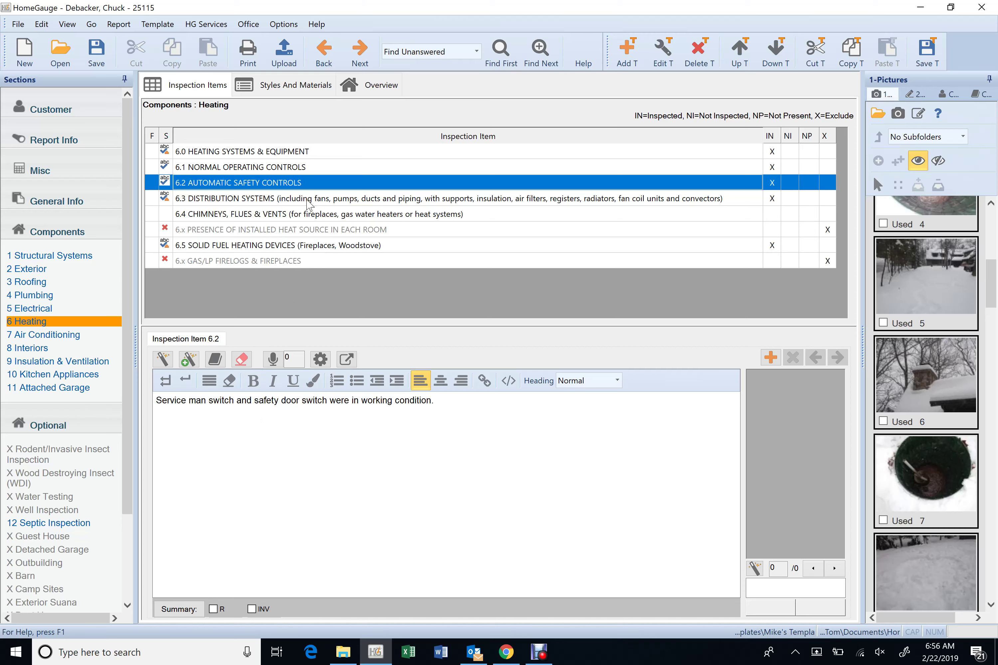
key("Down")
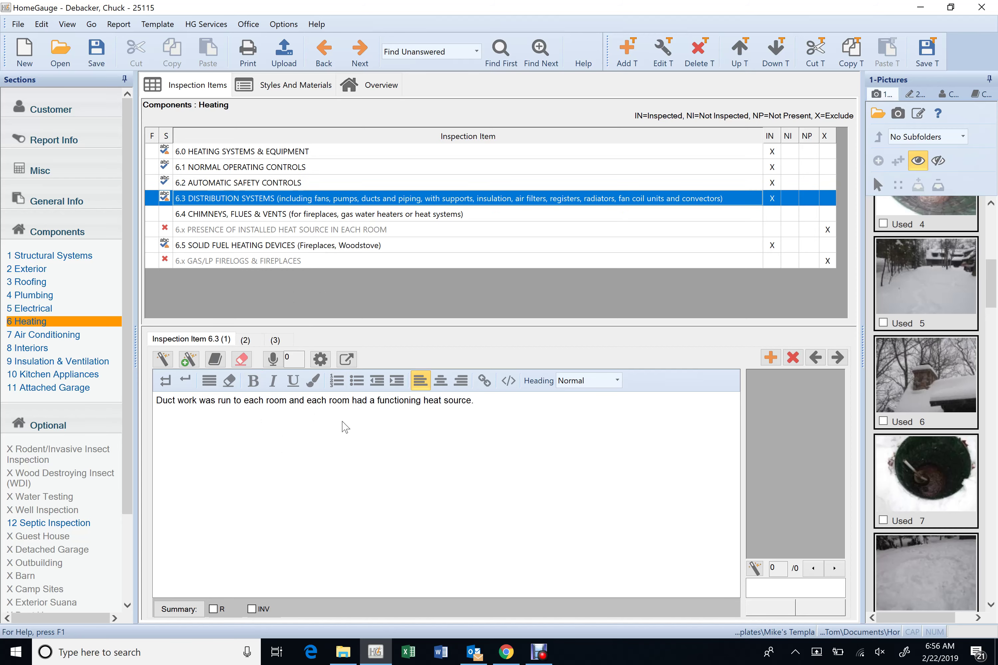
left_click(249, 341)
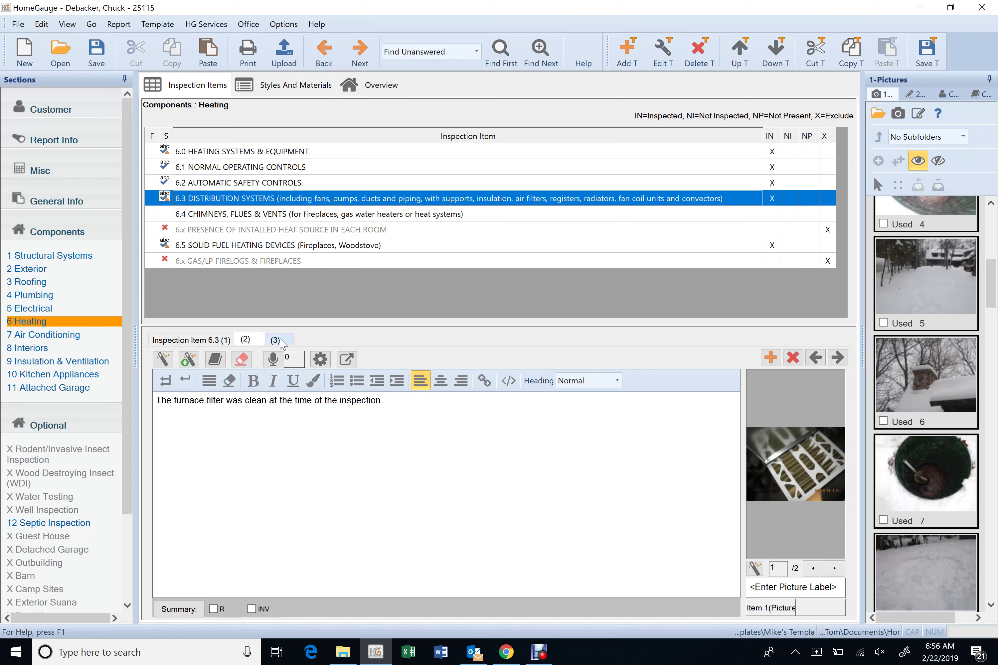
Open the second furnace filter picture of item 6.3 for editing, rotate it to the right and set its size to Small
left_click(834, 568)
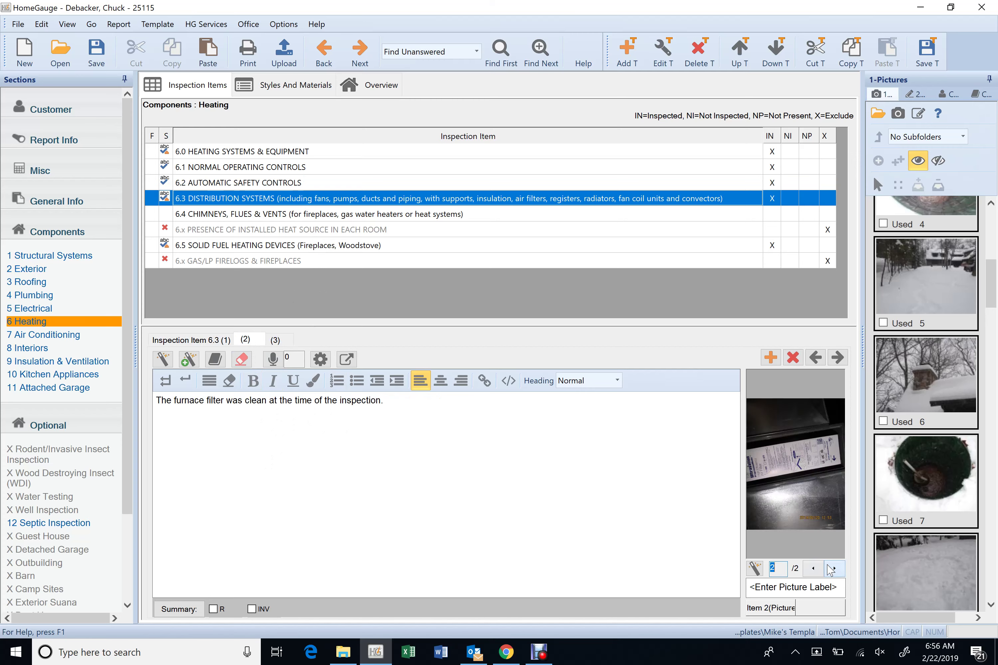
right_click(780, 486)
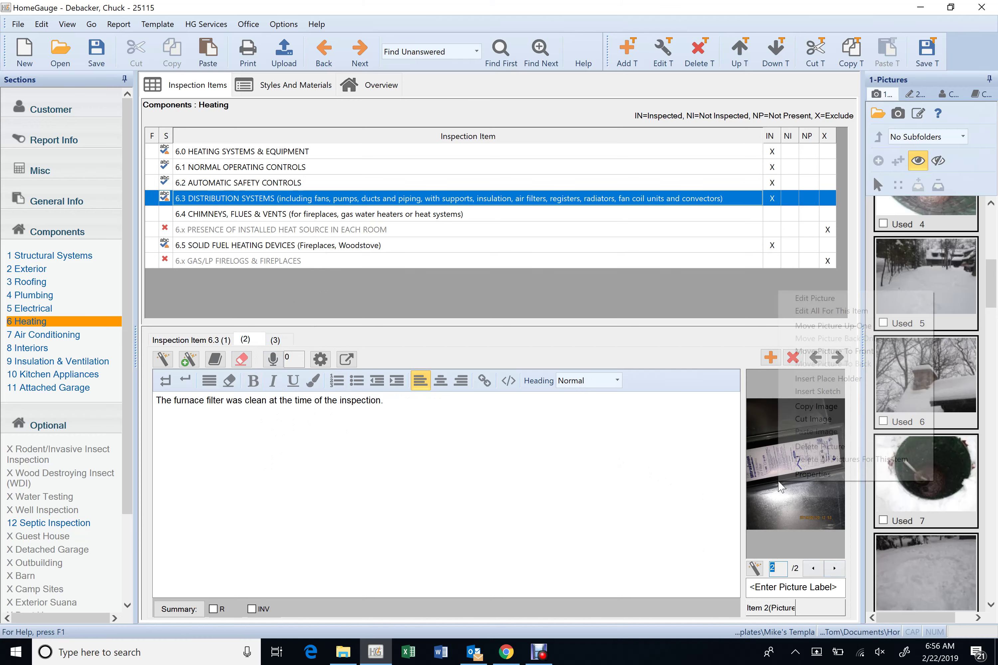
left_click(853, 296)
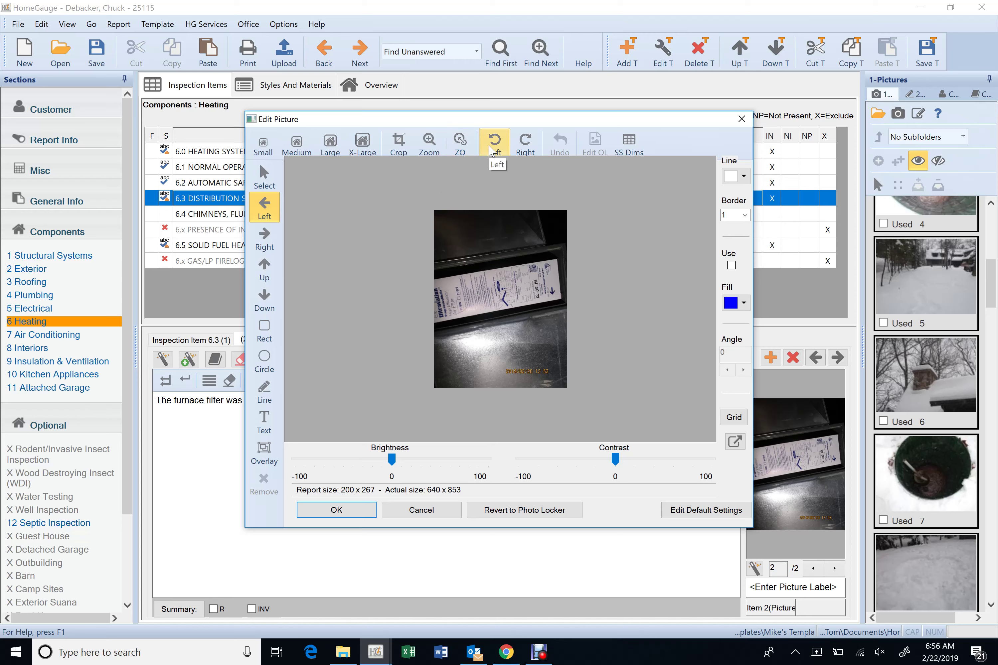
left_click(515, 150)
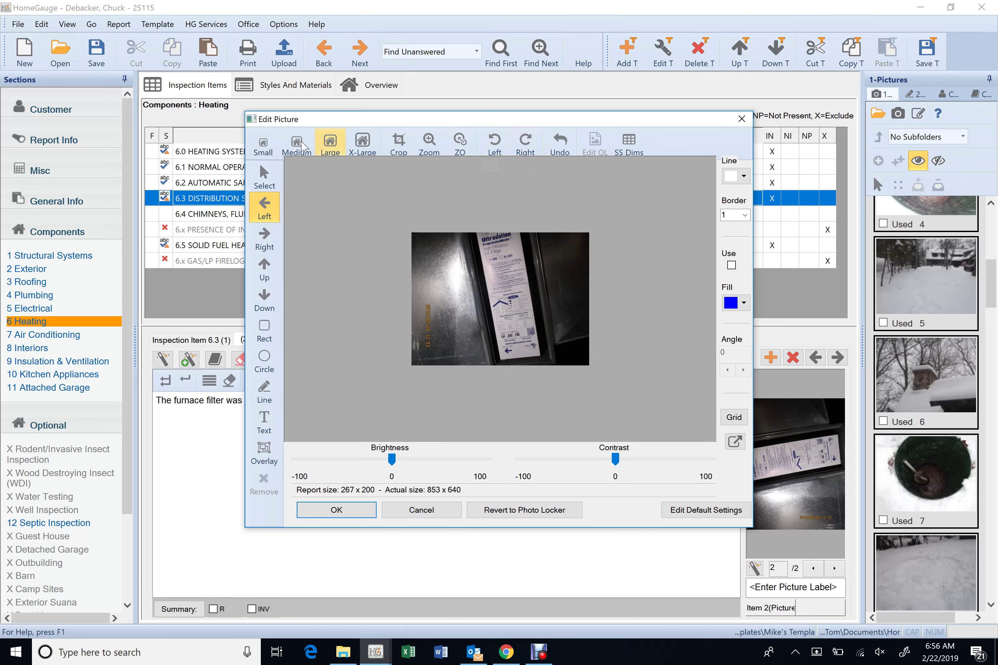
left_click(271, 145)
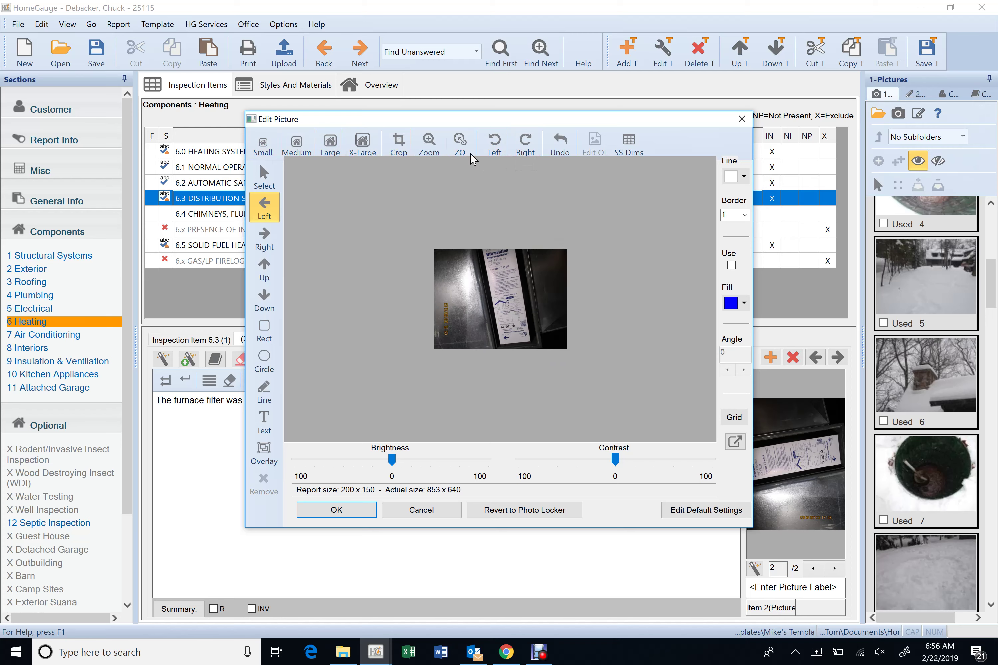
Add a circular zoom overlay over the handwritten date on the filter label and save the picture
left_click(458, 152)
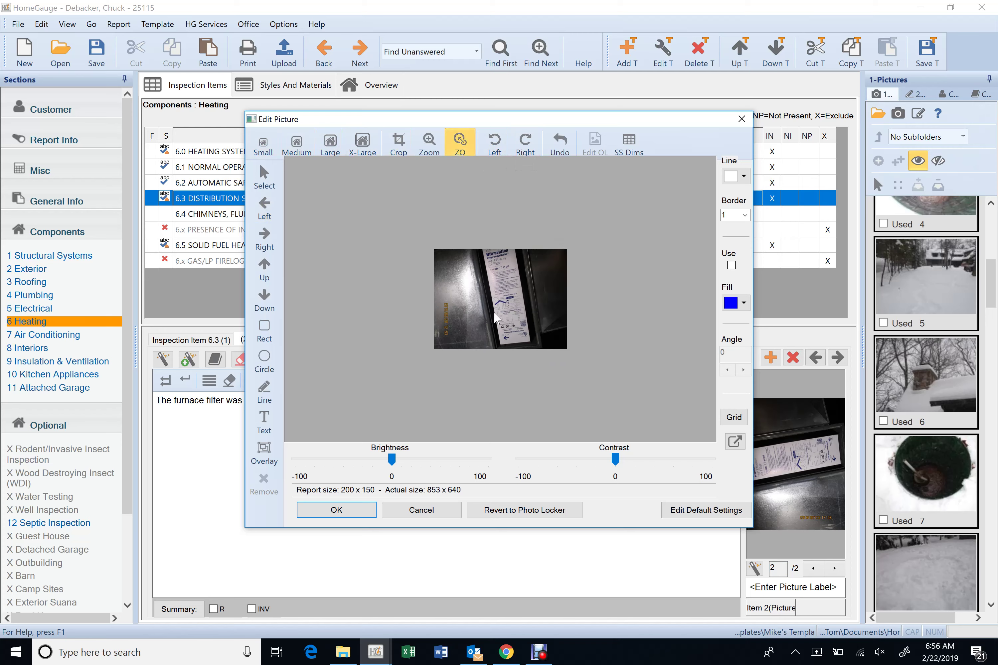
left_click_drag(495, 313, 521, 324)
left_click_drag(523, 328, 524, 326)
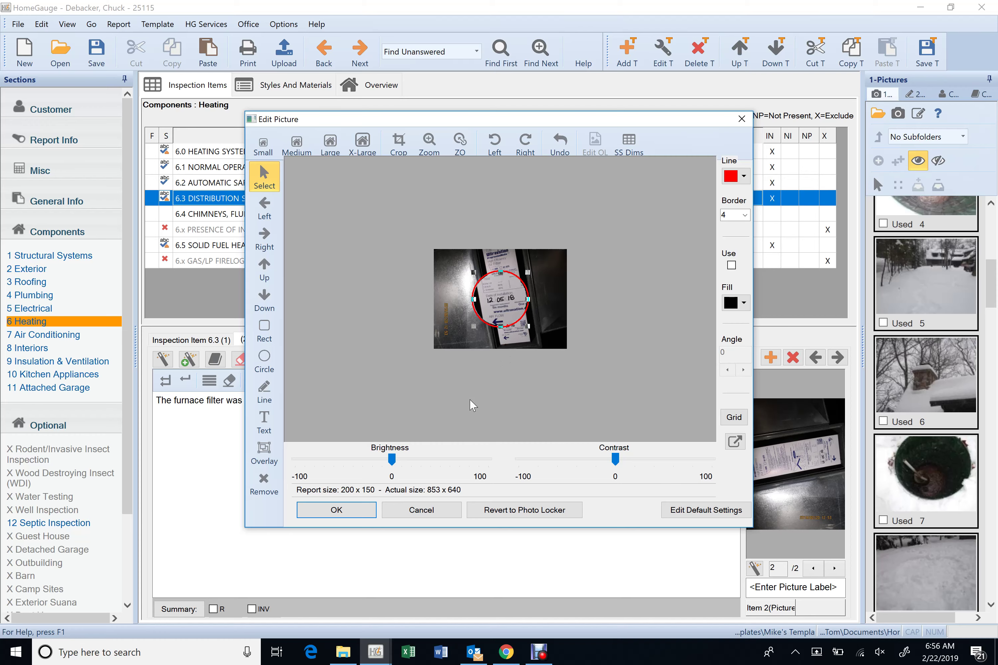
left_click(365, 510)
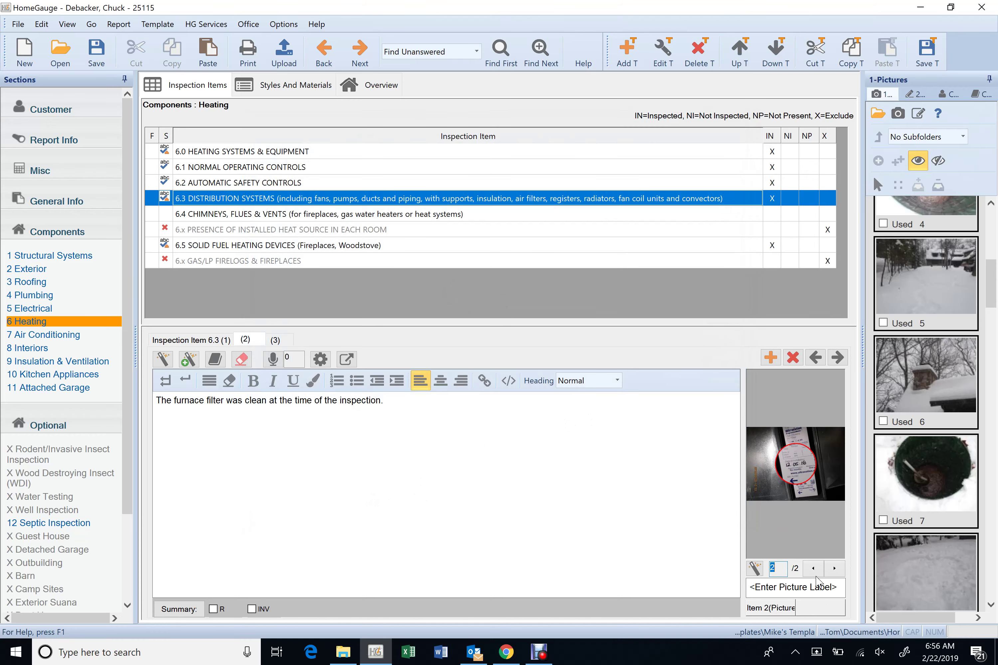
Check the first furnace filter picture and read item 6.3's third comment about the loose filter cover
left_click(814, 570)
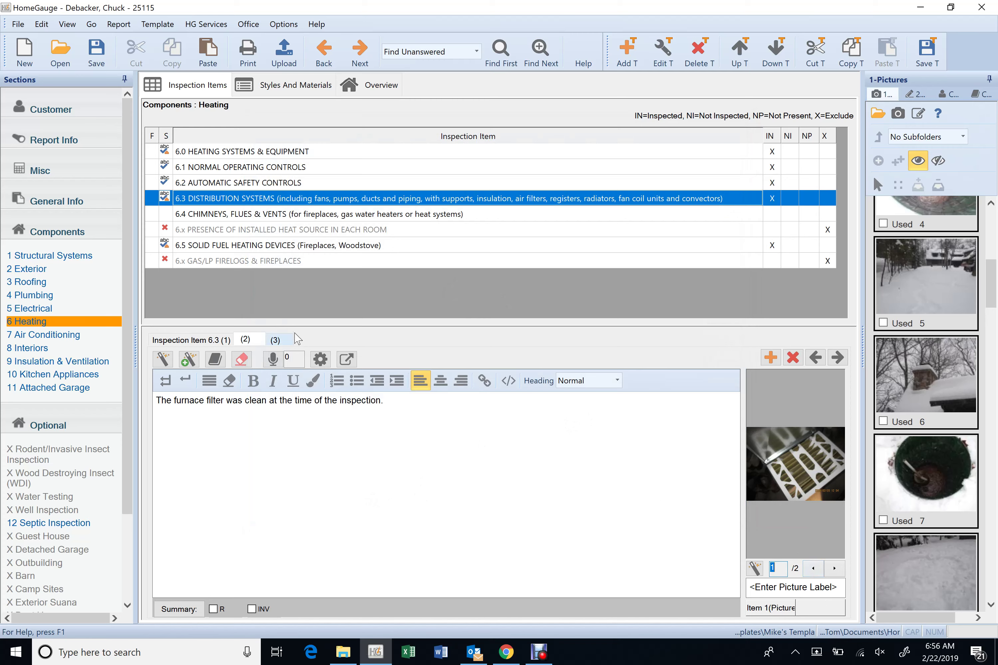
left_click(275, 340)
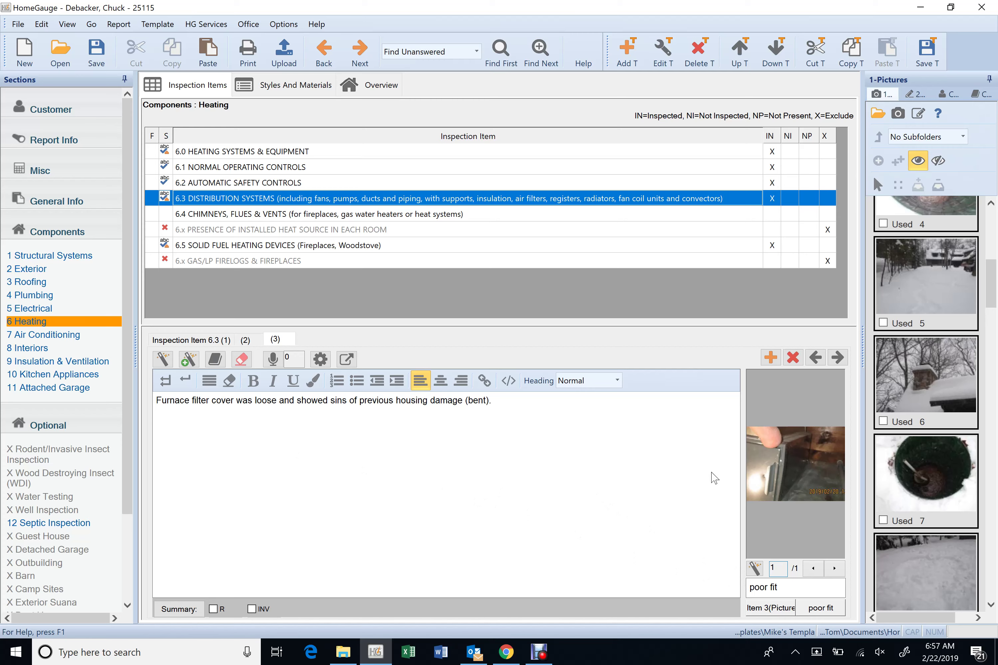
left_click(417, 400)
Mark item 6.4 Chimneys, Flues & Vents as inspected and look through the job pictures for one of the flue pipes
left_click(429, 216)
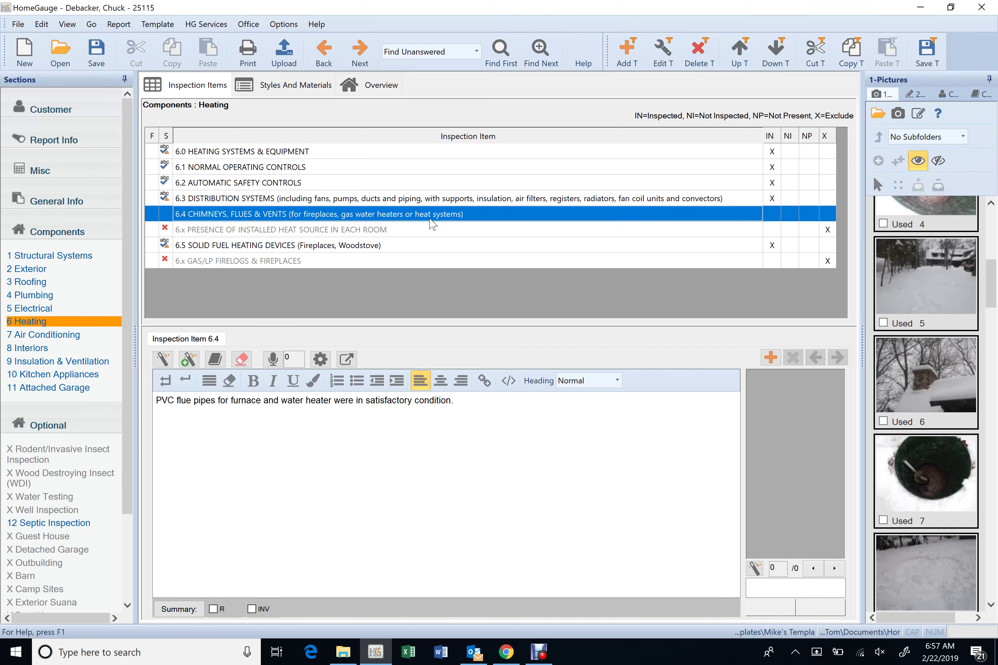
left_click(774, 216)
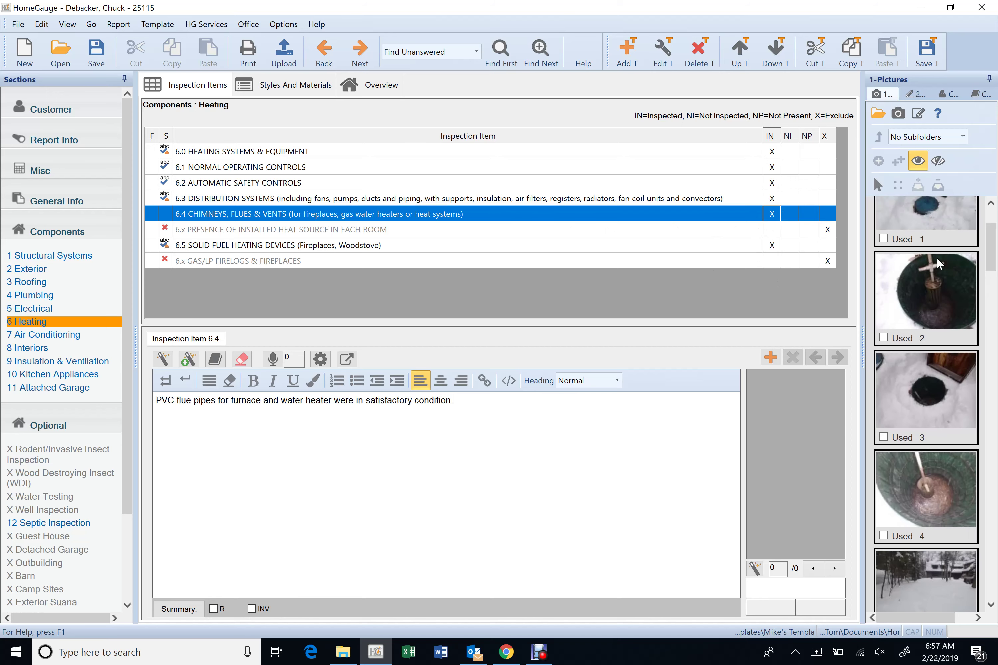
scroll(928, 268, "up", 5)
scroll(949, 253, "down", 15)
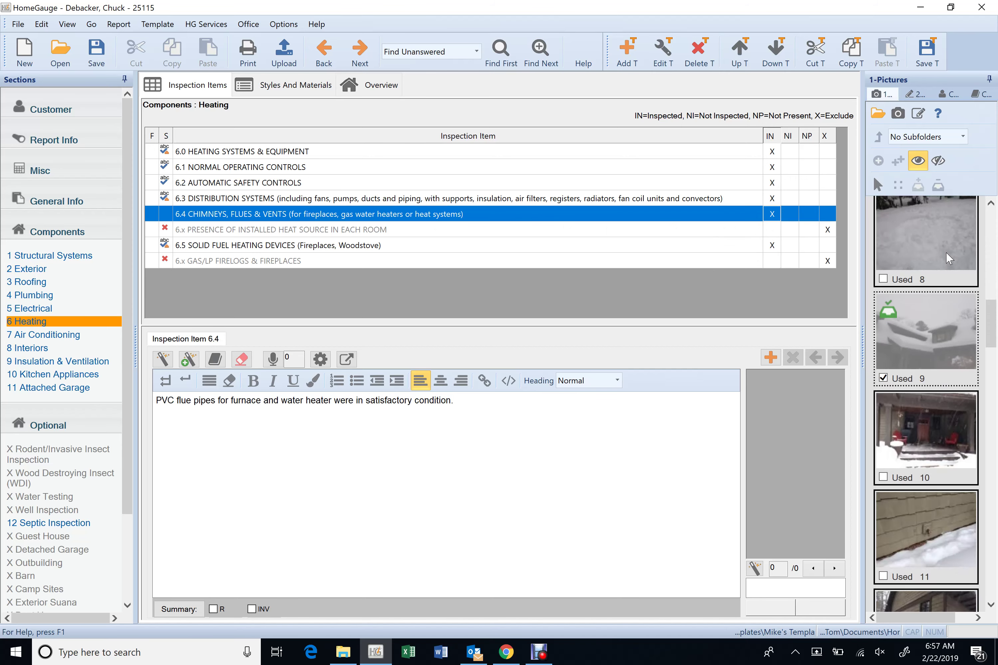
scroll(949, 254, "down", 8)
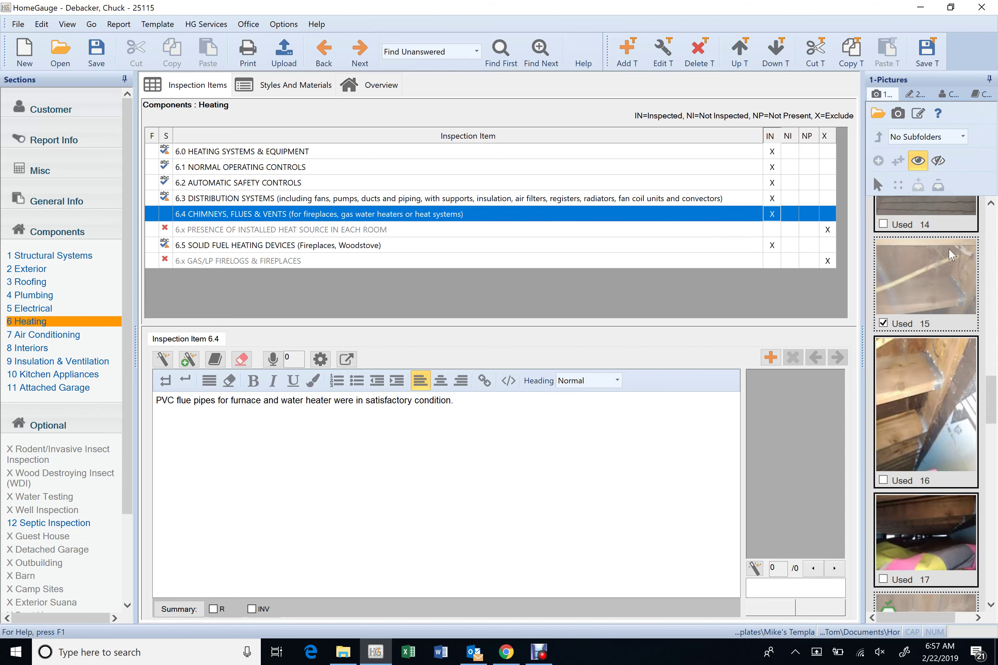
scroll(948, 251, "down", 10)
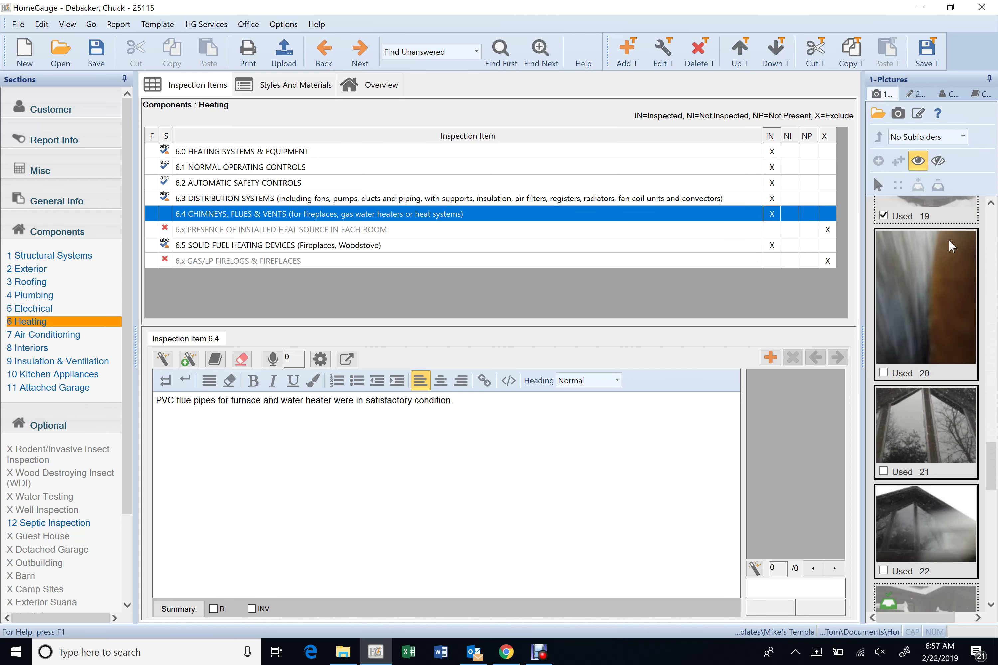
scroll(951, 244, "down", 8)
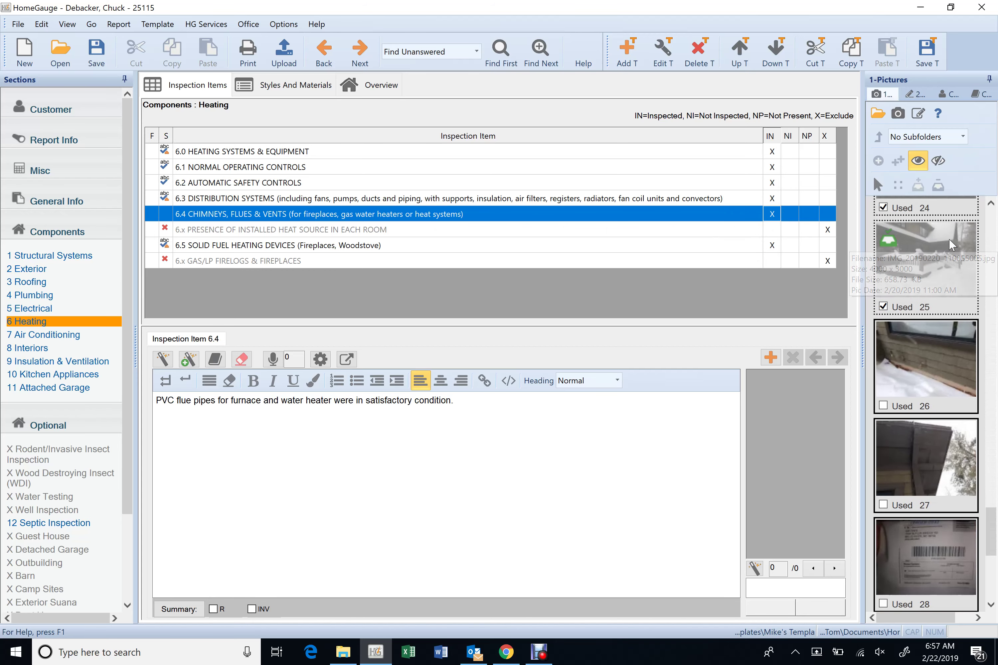
scroll(949, 241, "down", 3)
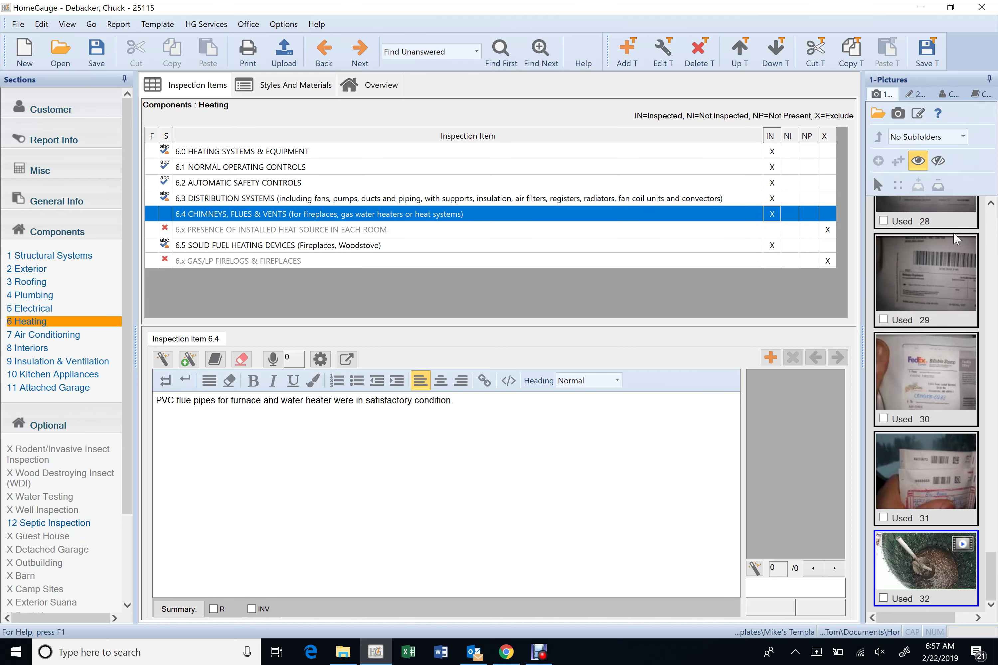
scroll(952, 237, "up", 8)
scroll(953, 236, "up", 5)
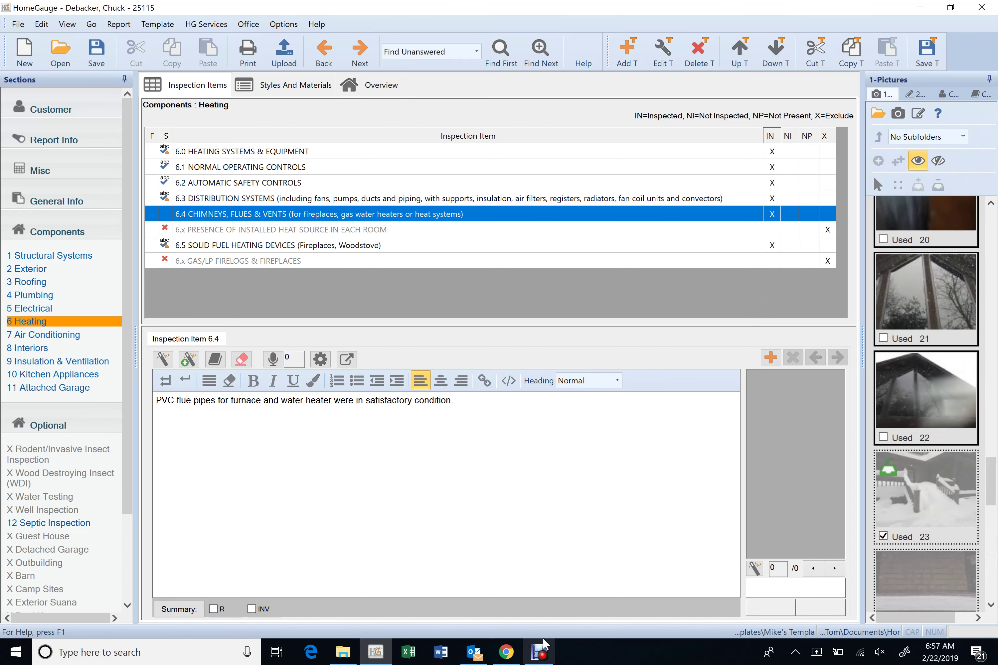
left_click(538, 652)
left_click(381, 474)
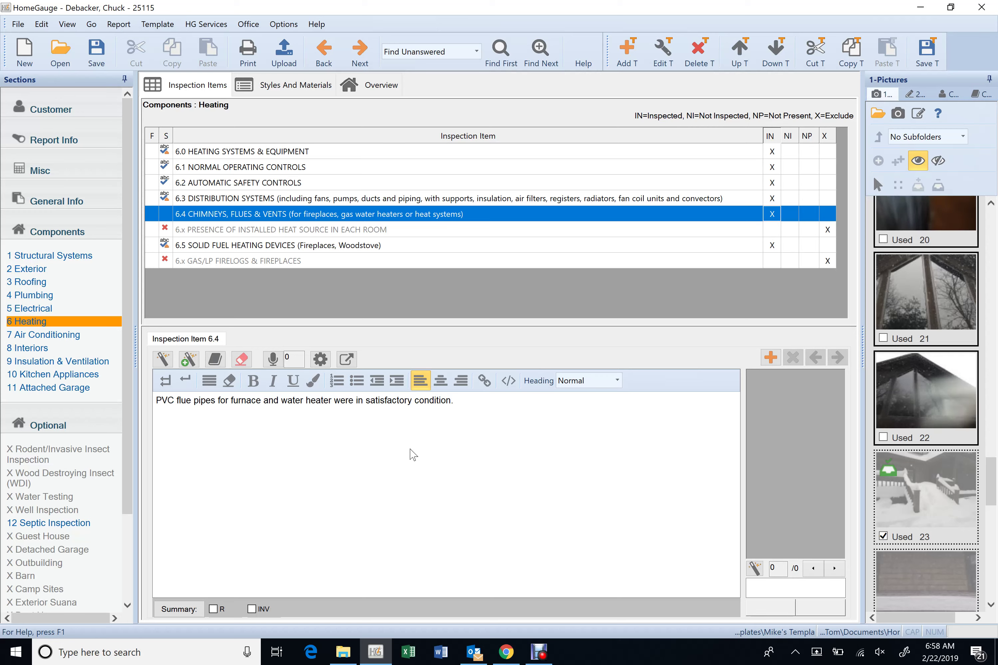
Open picture 26 of the exterior wall for item 6.4, zoom it in on the vent pipes and set its size to Small
scroll(926, 403, "down", 5)
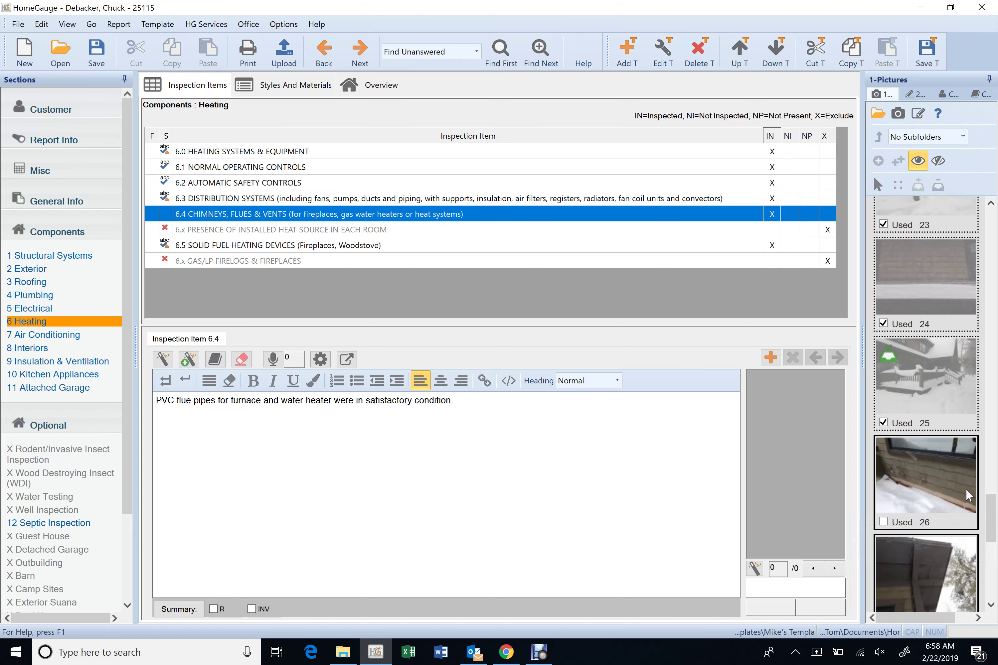
scroll(964, 489, "down", 1)
scroll(963, 489, "up", 1)
left_click(964, 489)
left_click(269, 212)
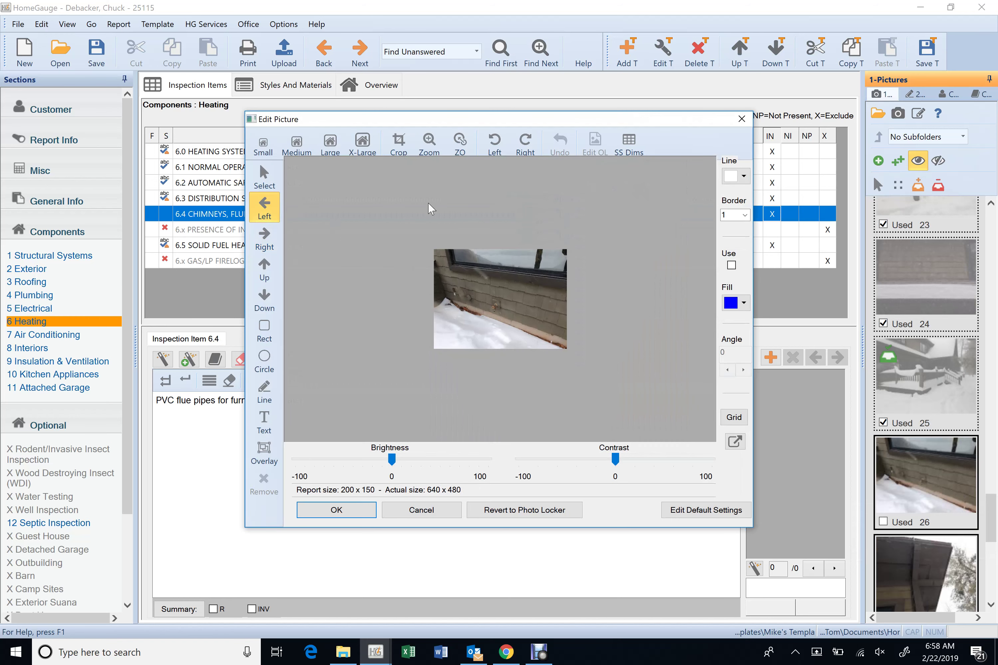
left_click(429, 146)
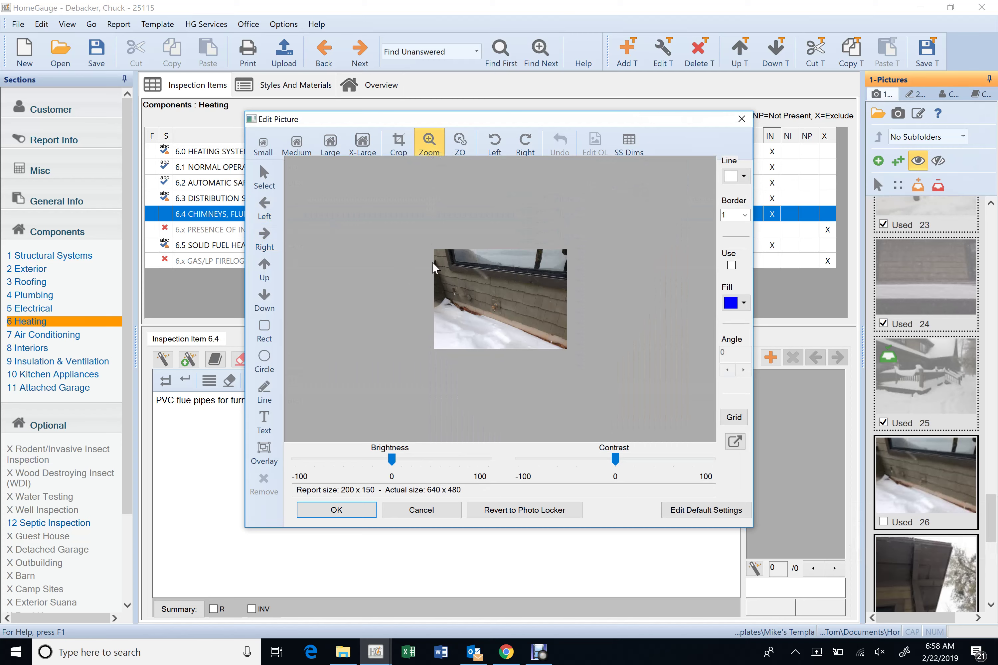
left_click_drag(436, 261, 524, 310)
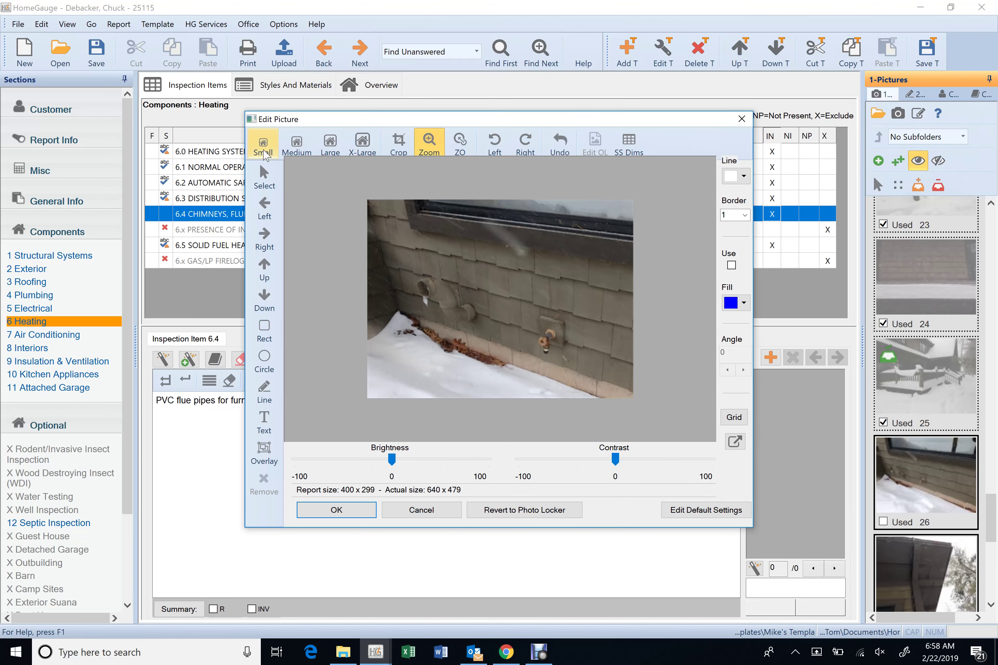
left_click(264, 151)
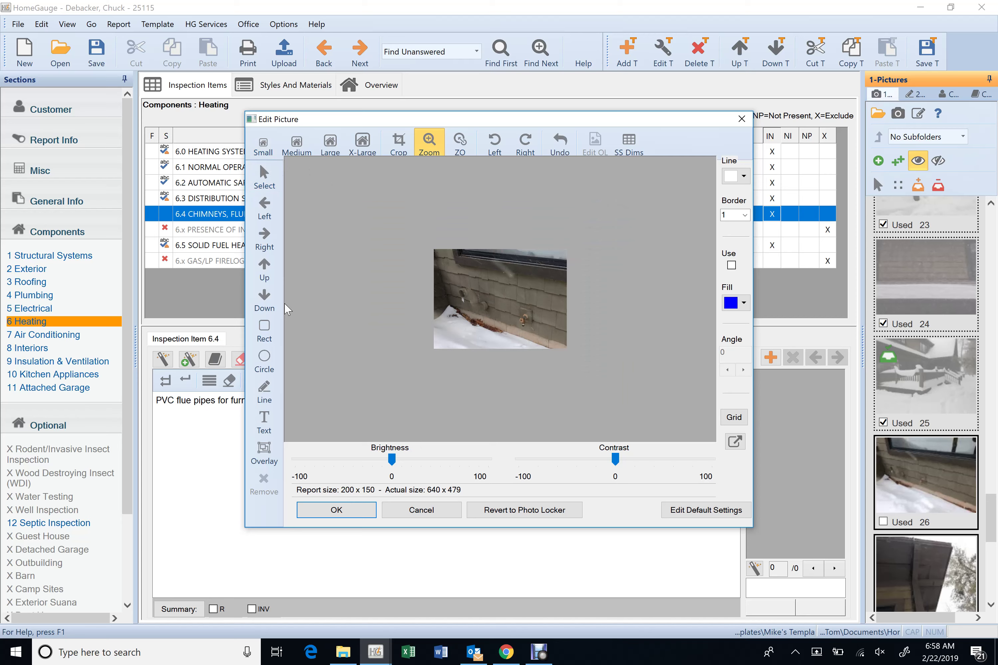
Place a red down arrow above the vent pipe and save the picture to item 6.4
left_click(267, 298)
left_click(464, 268)
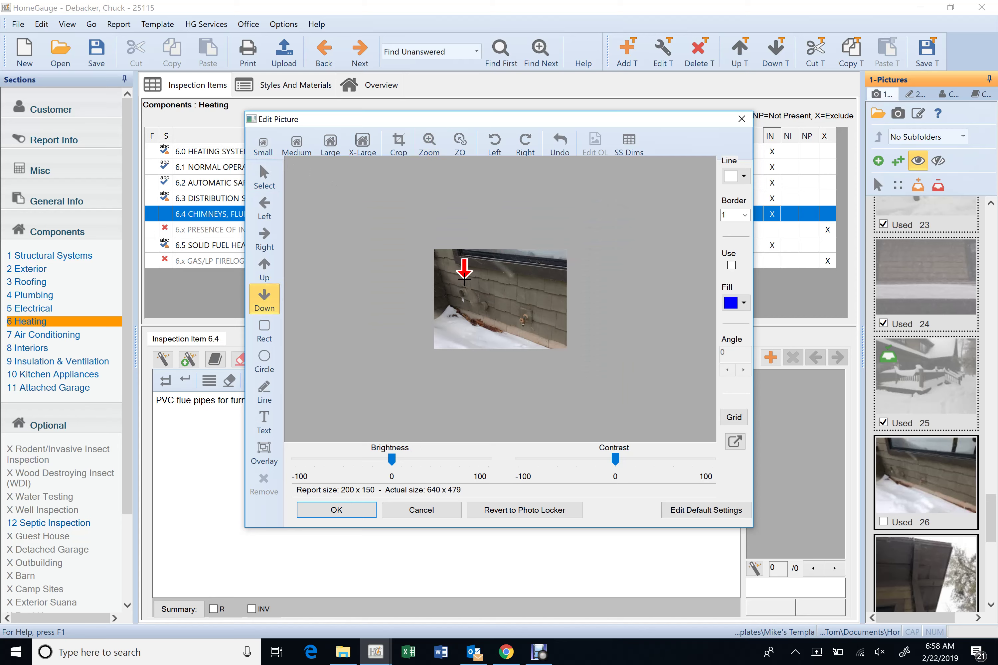
left_click(354, 513)
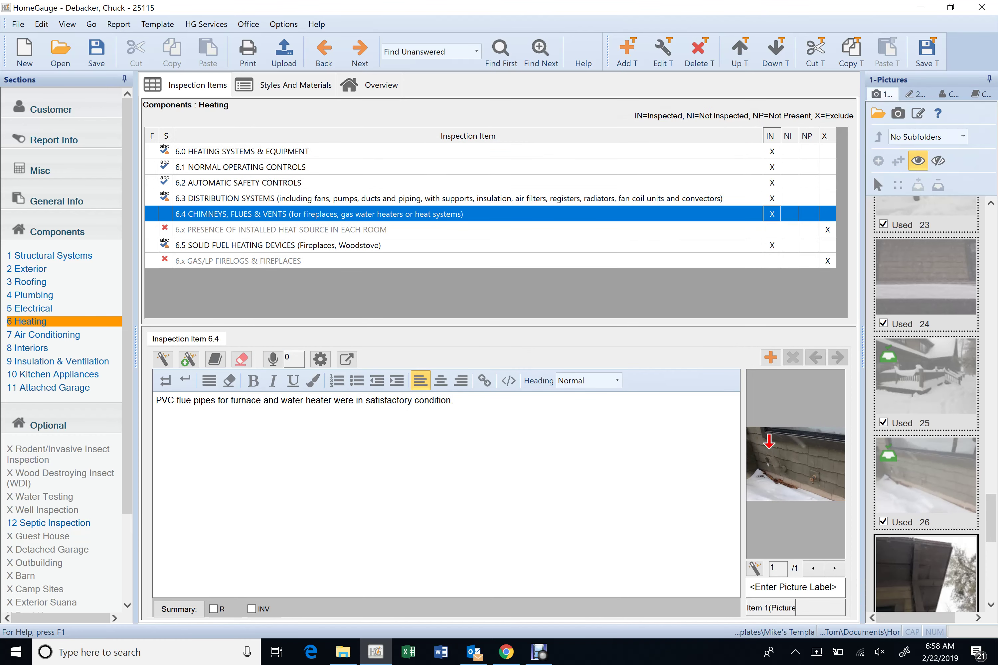
Label item 6.4's new picture "furnace"
scroll(927, 523, "down", 1)
scroll(927, 523, "up", 1)
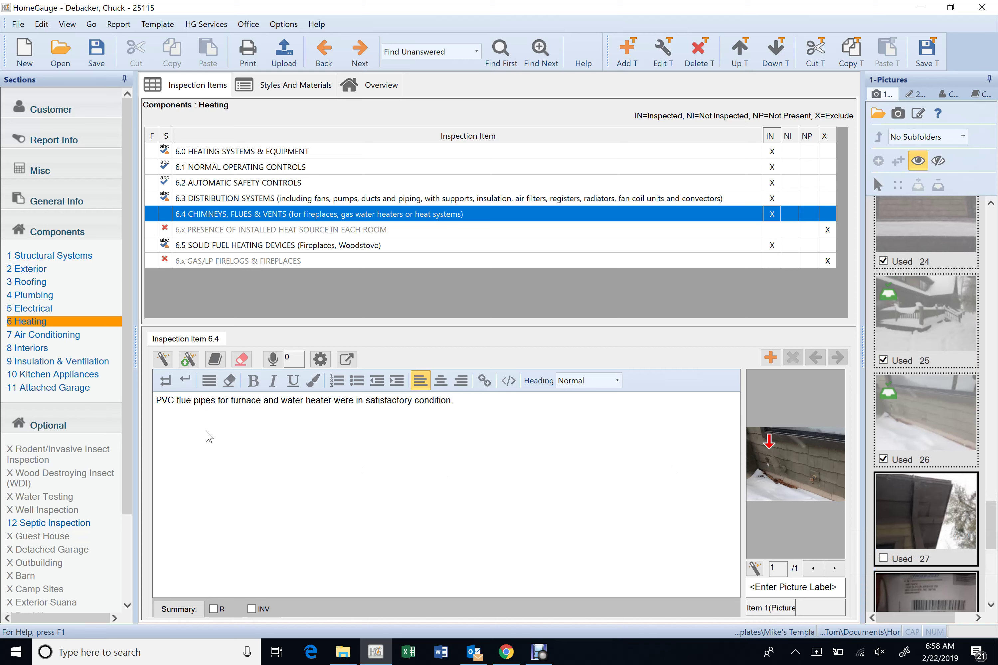
left_click(784, 587)
type("furnace")
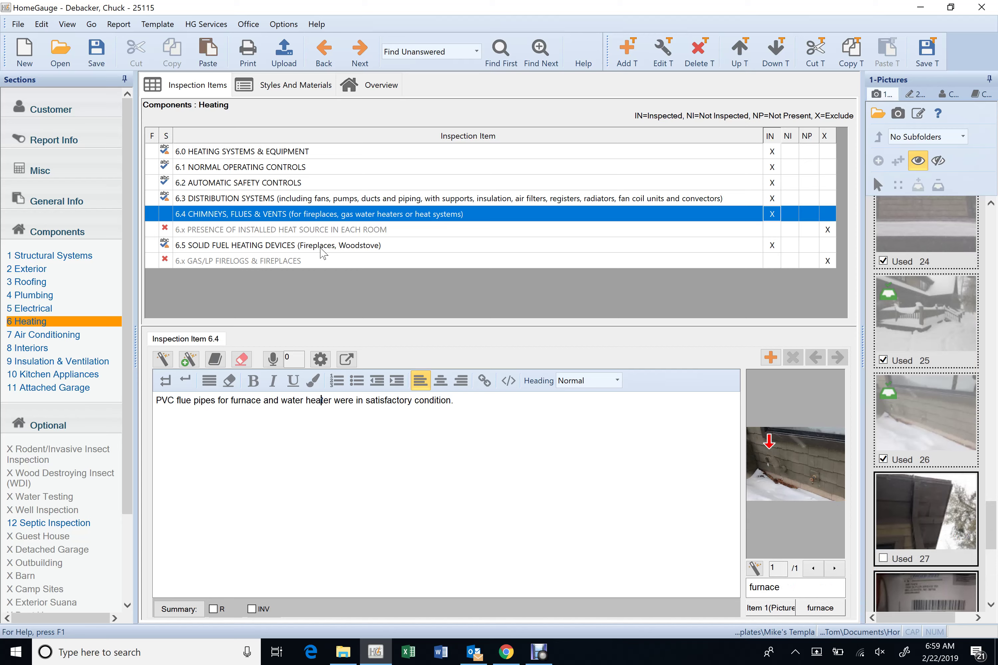
Review the fireplace comment of item 6.5 and go through its four pictures
left_click(325, 252)
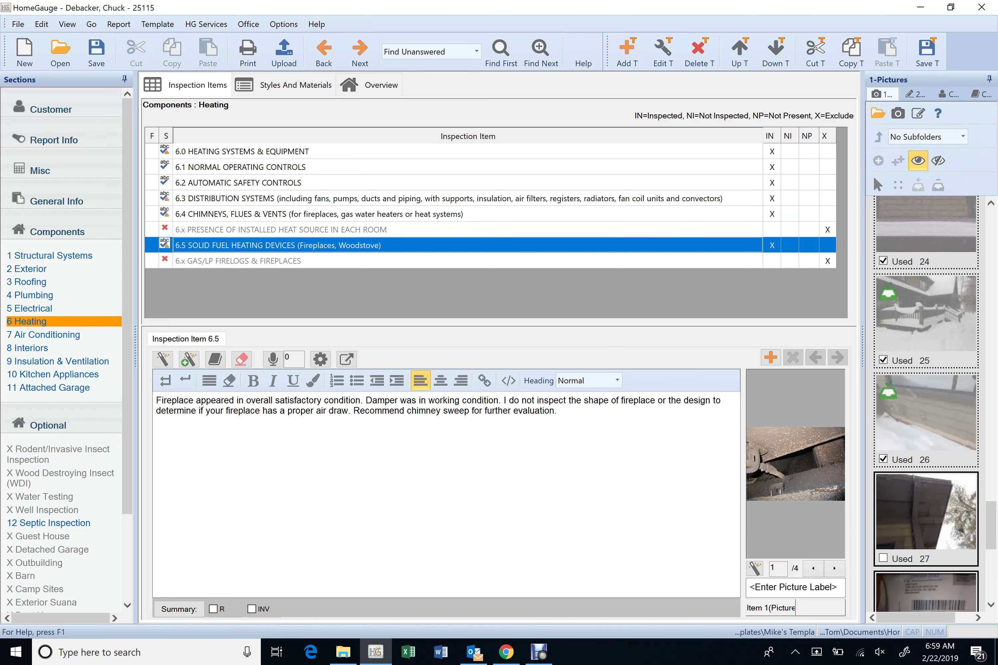
left_click(834, 569)
left_click(834, 569)
left_click(834, 569)
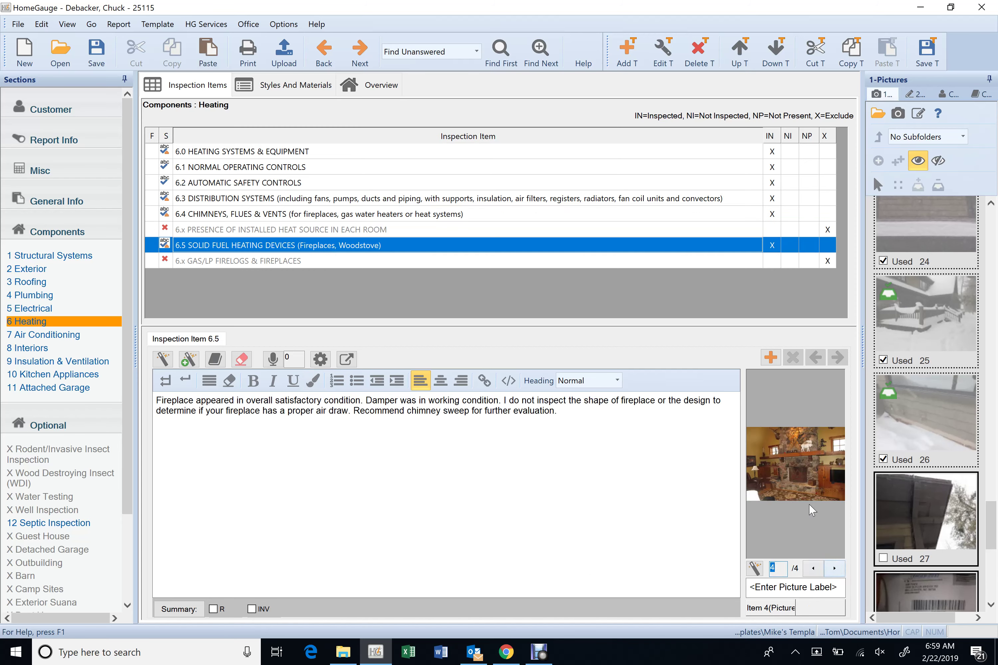
Move the overall fireplace picture of item 6.5 to the front and check the order of the remaining pictures
right_click(800, 484)
left_click(913, 350)
left_click(836, 569)
left_click(833, 569)
left_click(832, 568)
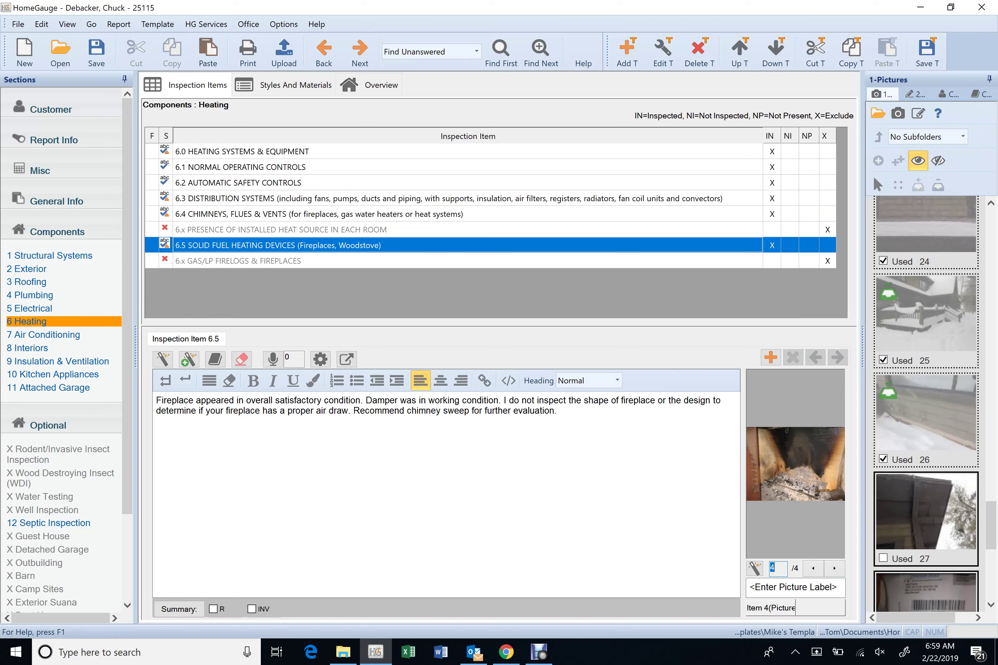
Extend the stored comment "Fireplace with cap" and item 6.5's comment to recommend a chimney sweep for further evaluation "and for cleaning."
left_click(567, 457)
double_click(395, 247)
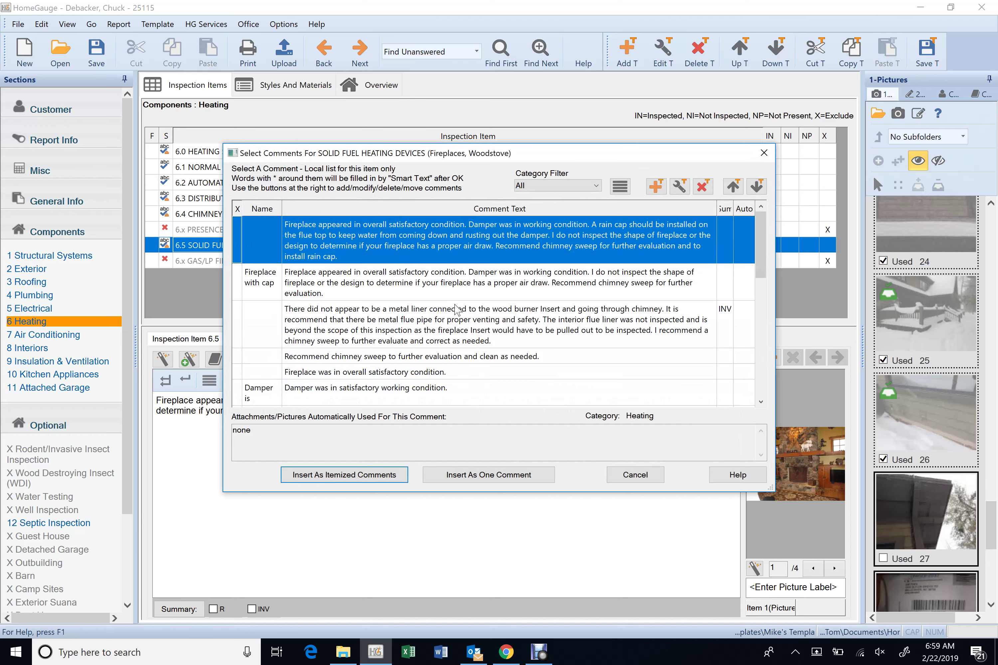
left_click(457, 293)
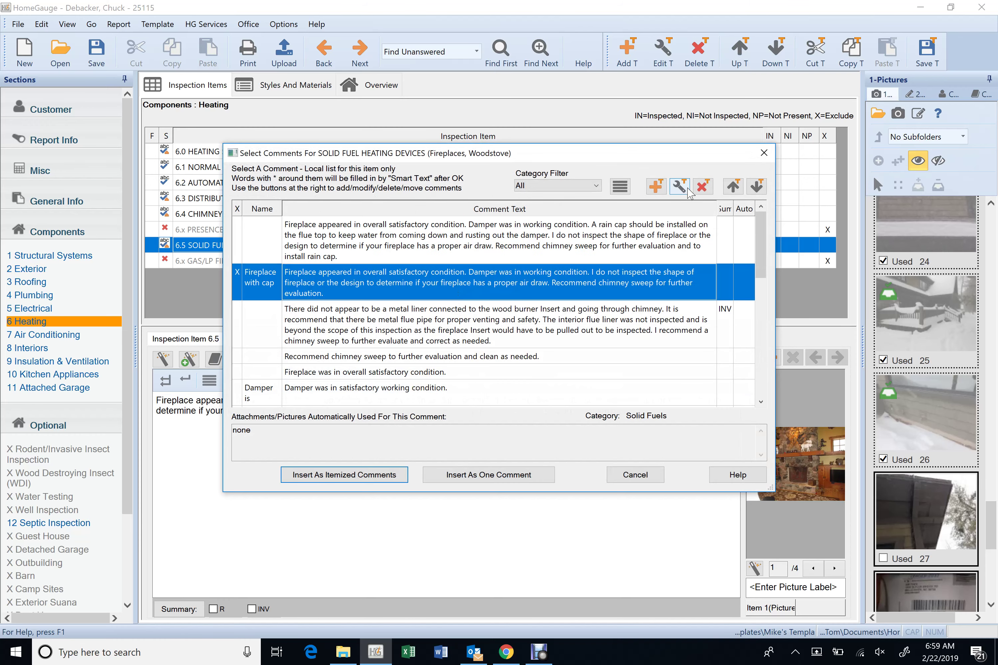
left_click(679, 186)
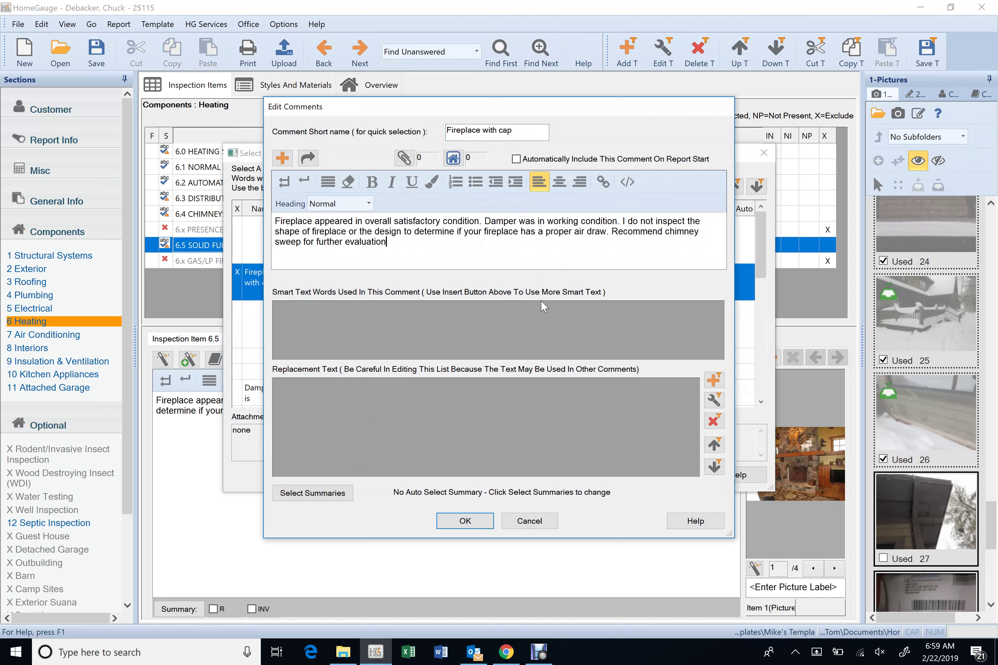
type("for cleaning.")
left_click(476, 520)
left_click(630, 476)
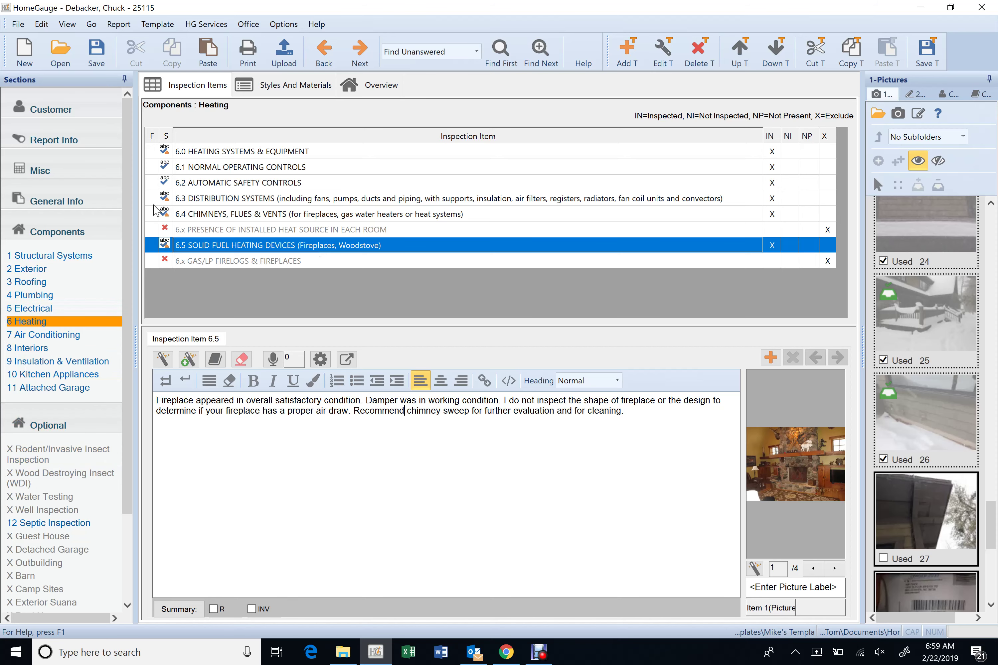
Check the heating system's age and brand in the Heating styles and materials, and the water heater's age under Plumbing
left_click(304, 84)
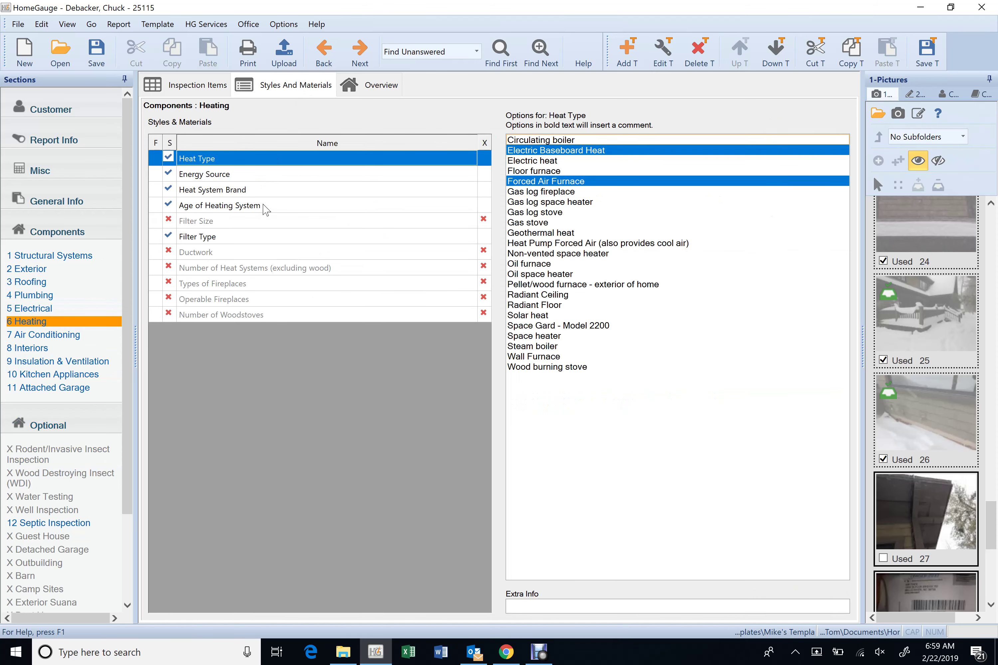
left_click(265, 207)
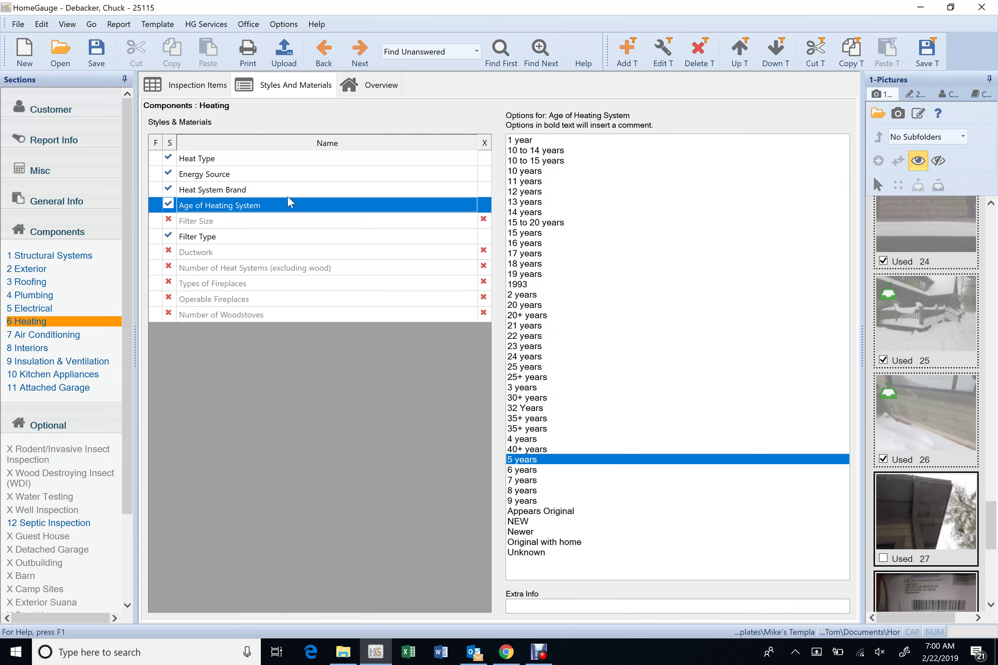
key("Up")
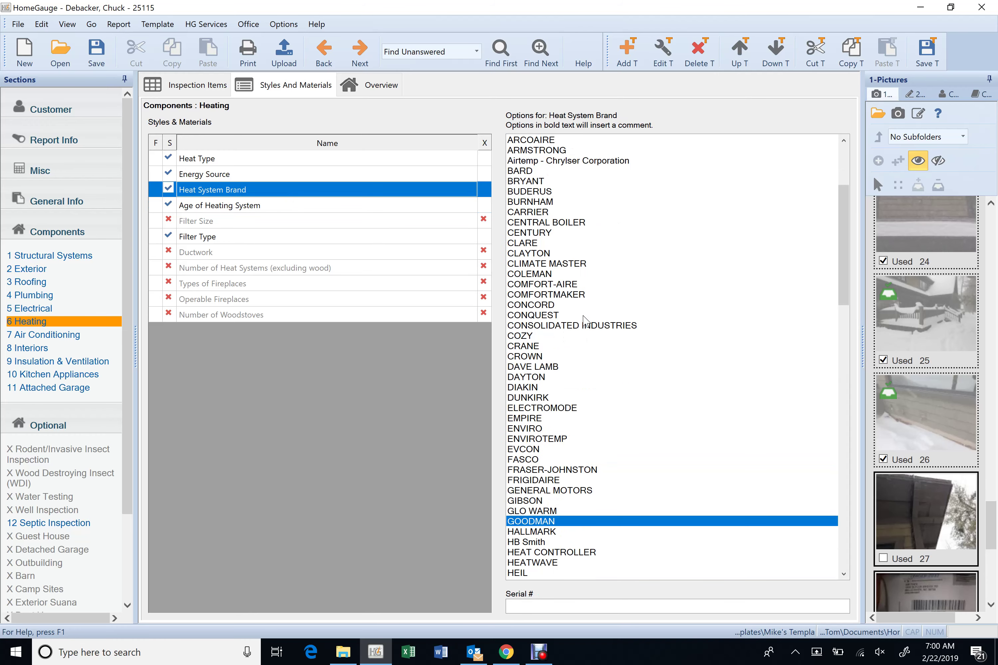
key("alt+Left")
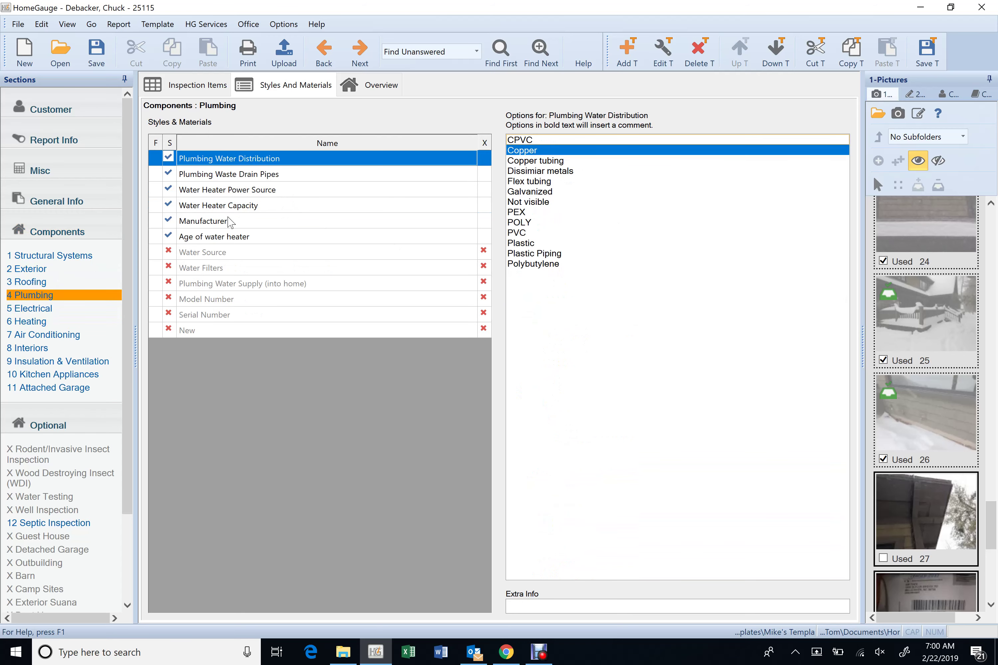
left_click(230, 238)
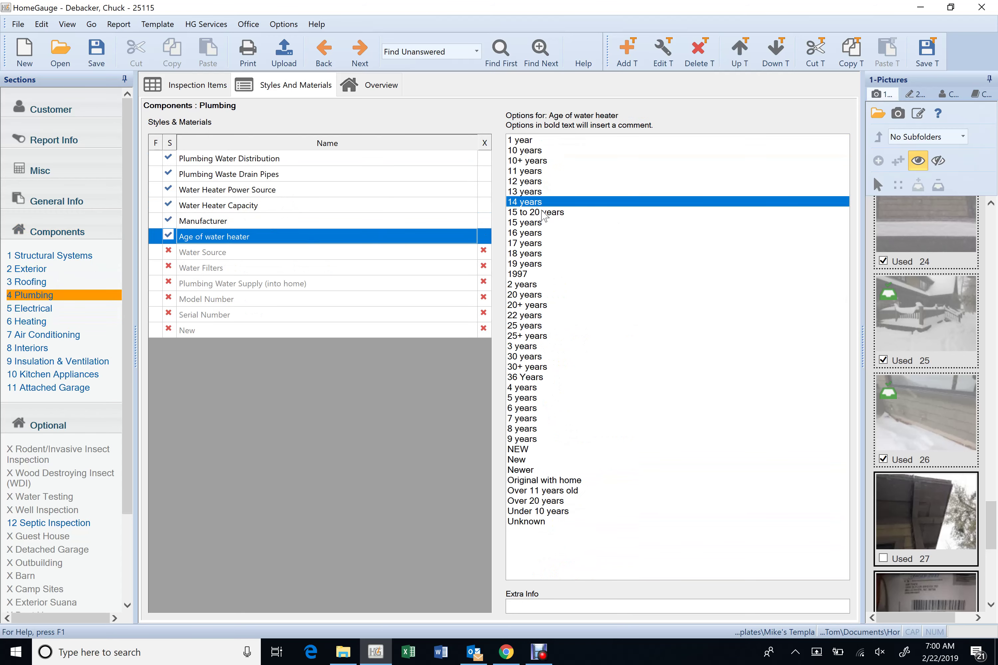
left_click(53, 322)
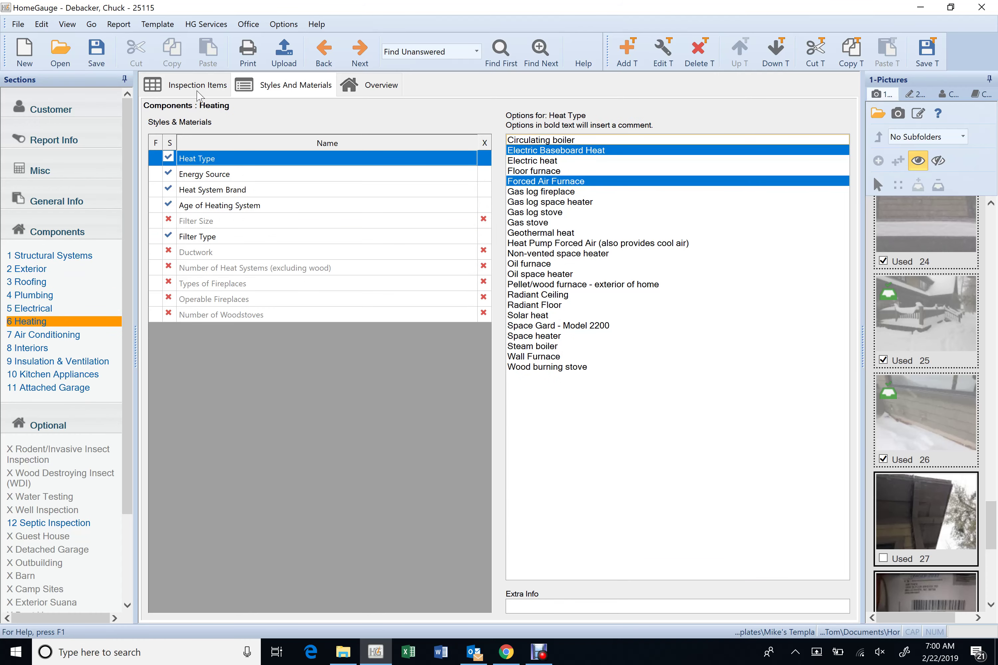
left_click(201, 91)
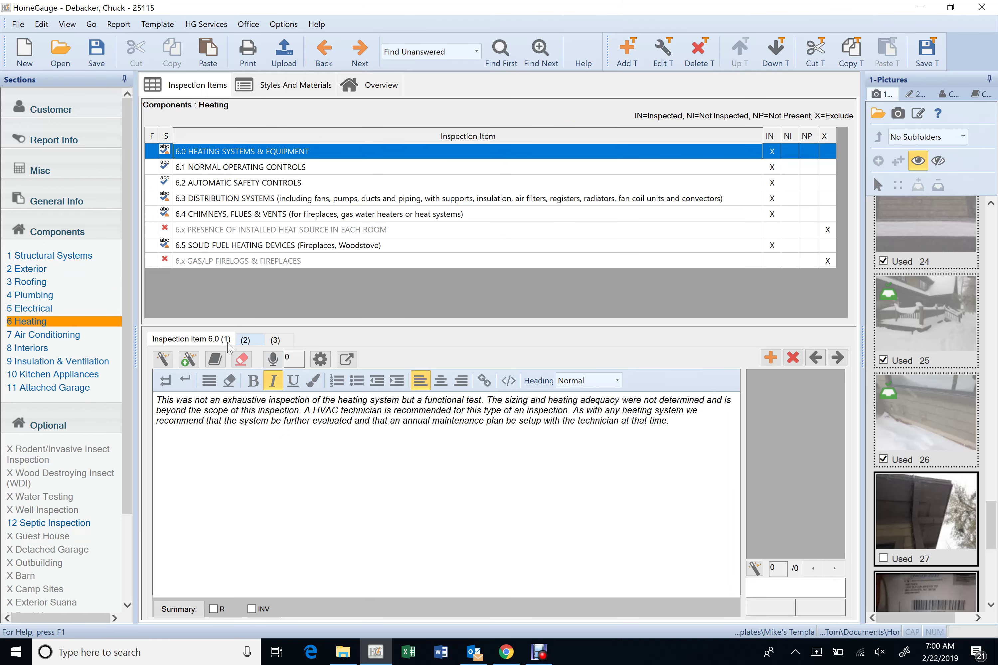
Delete the first itemized comment of Air Conditioning item 7.0, the general note about the inspection being only a functional test
left_click(205, 252)
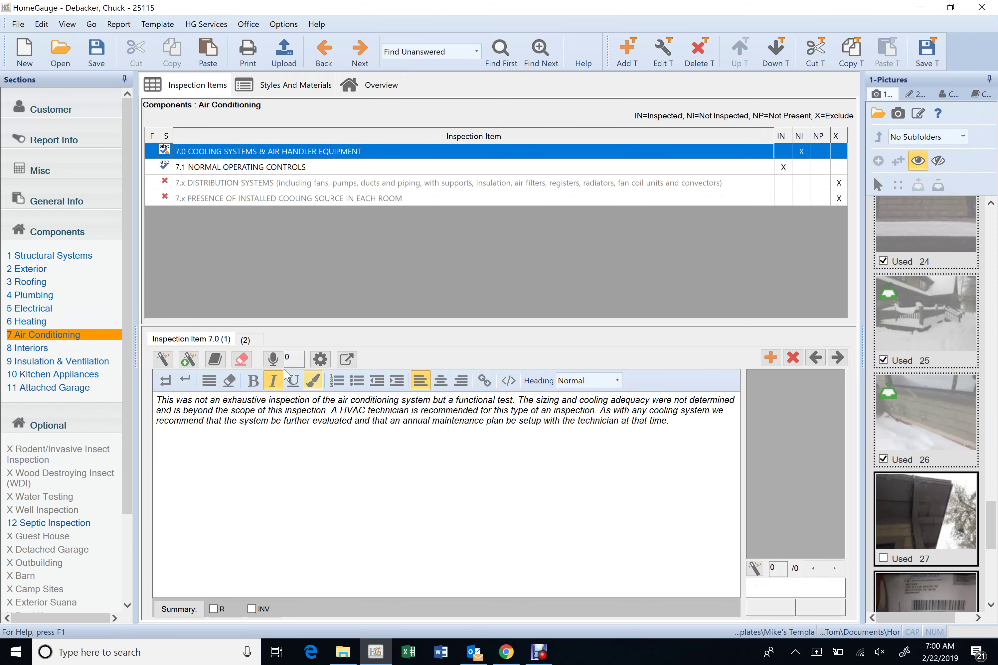
left_click_drag(709, 436, 146, 403)
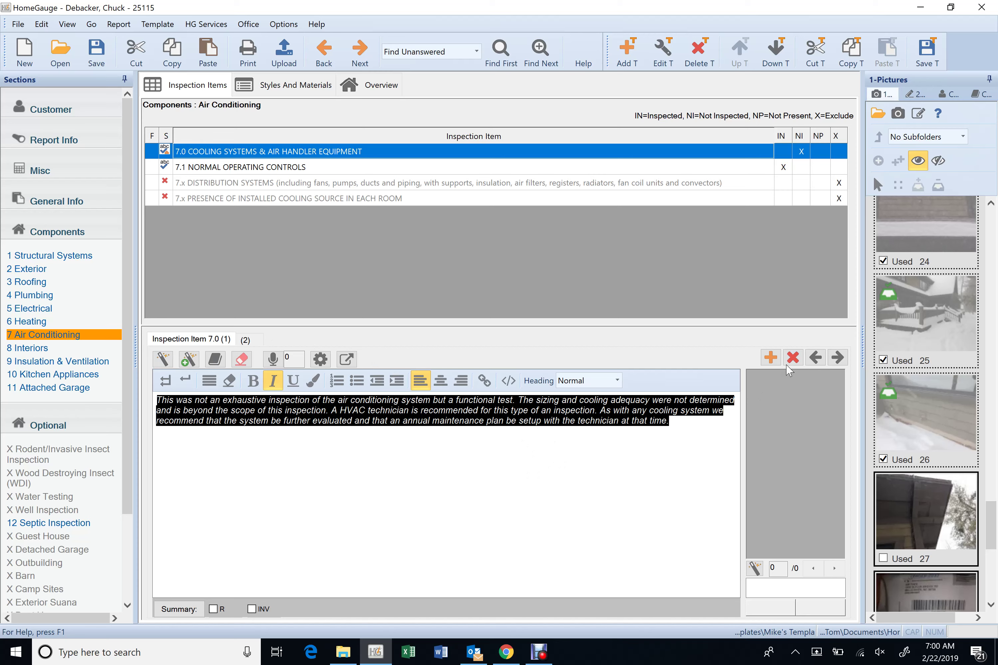
left_click(793, 357)
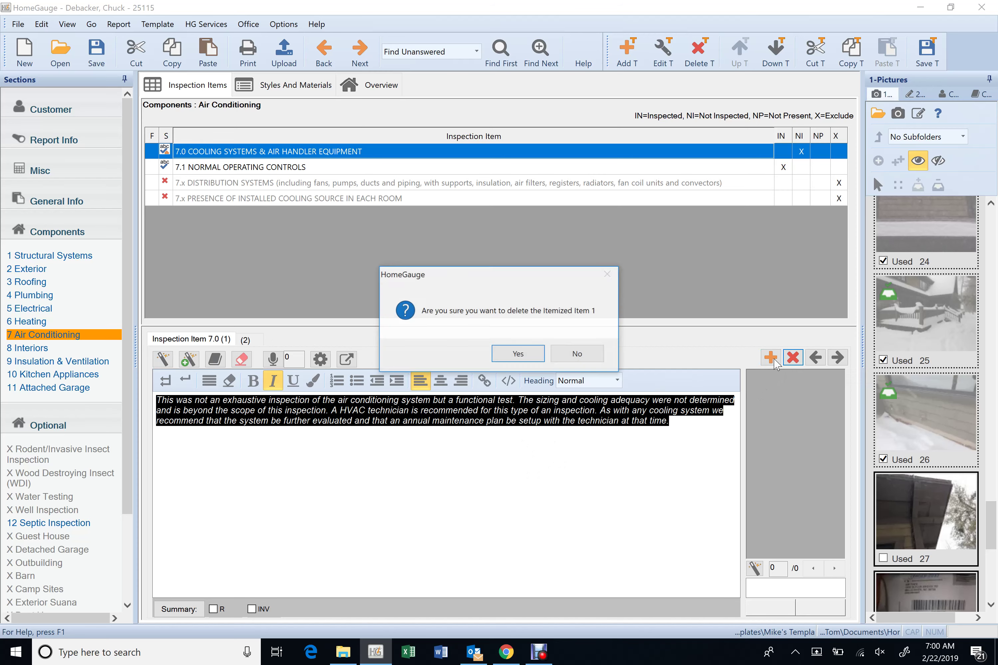
left_click(520, 353)
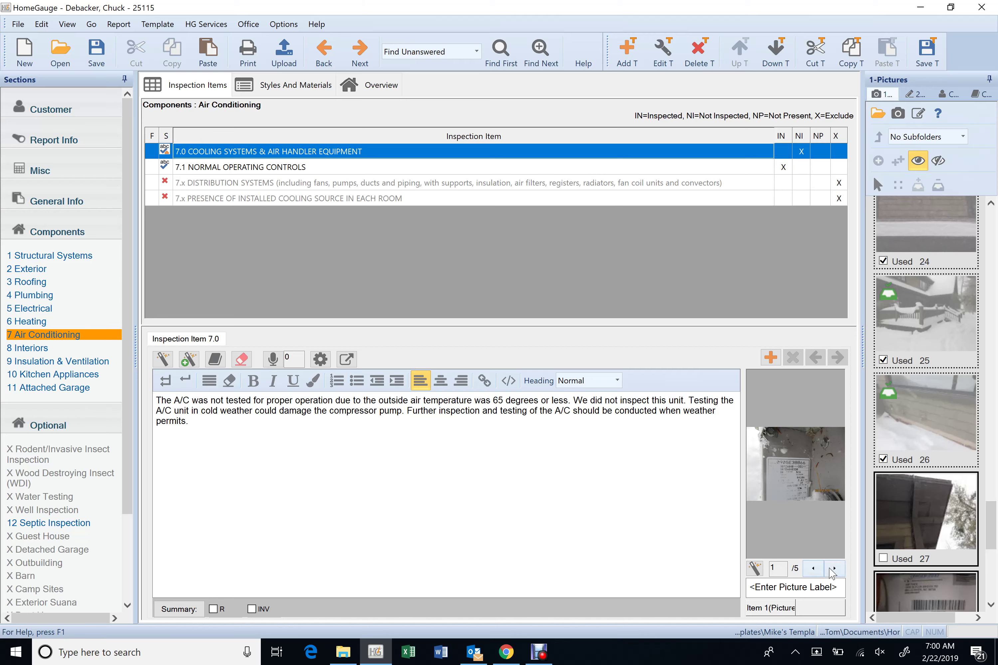
Go through item 7.0's pictures and move the circled A/C condenser unit picture to the front
left_click(834, 570)
left_click(834, 570)
left_click(833, 570)
left_click(833, 570)
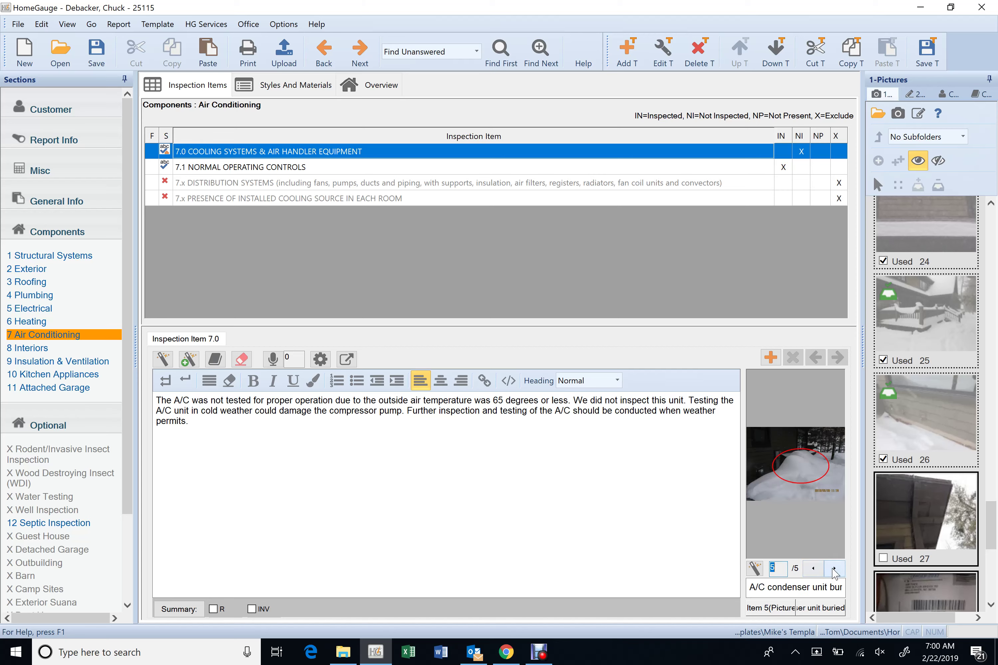
right_click(777, 480)
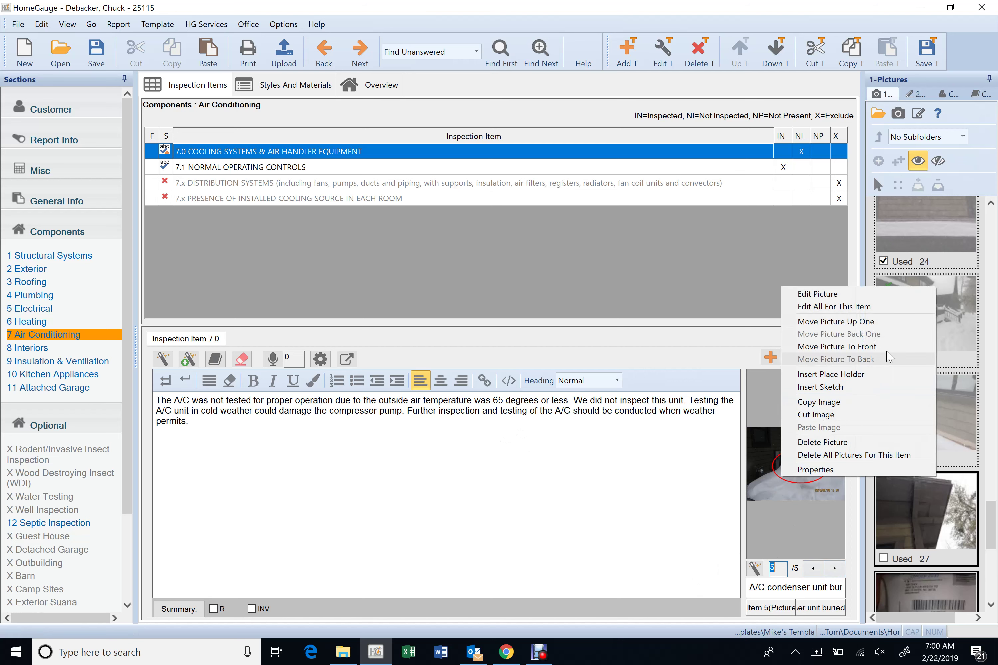
left_click(835, 347)
Check the order of item 7.0's other pictures and move the data plate picture from second to third place
left_click(834, 569)
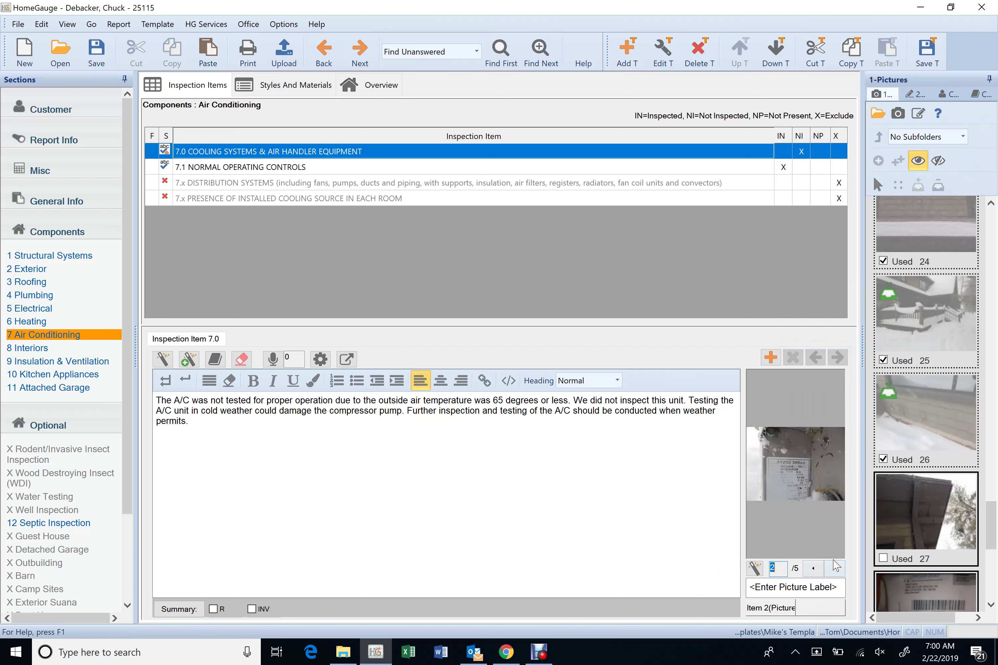
left_click(833, 570)
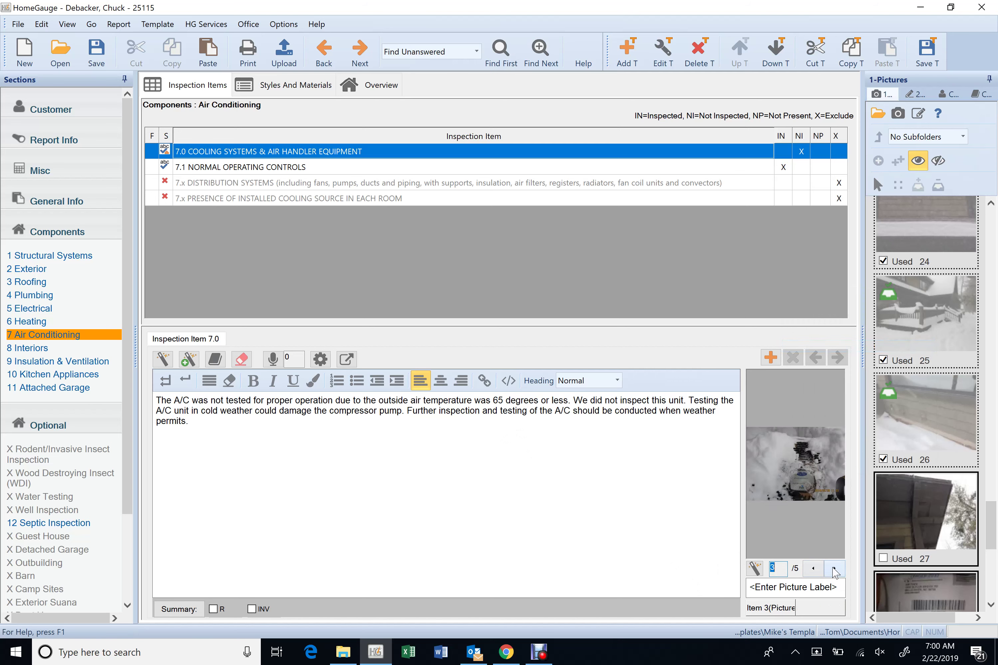
left_click(833, 570)
left_click(833, 570)
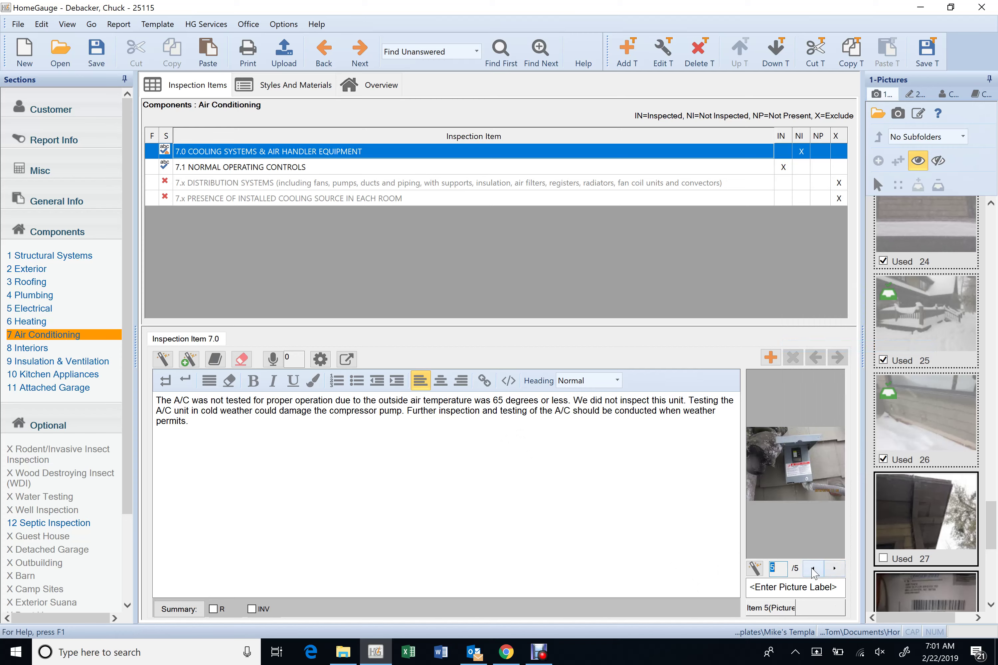
left_click(813, 569)
left_click(813, 569)
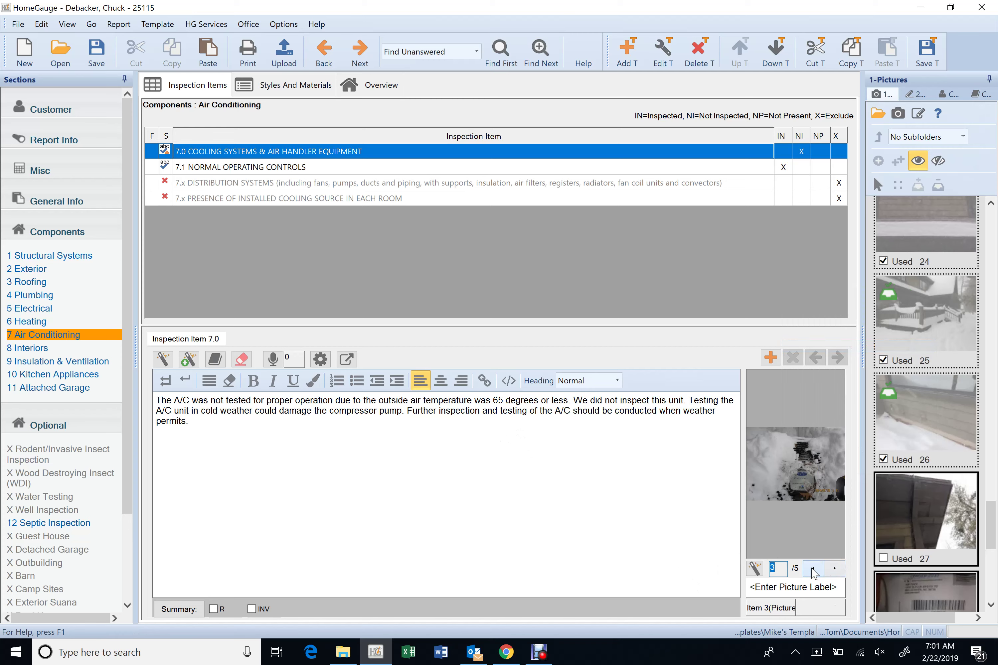
left_click(813, 569)
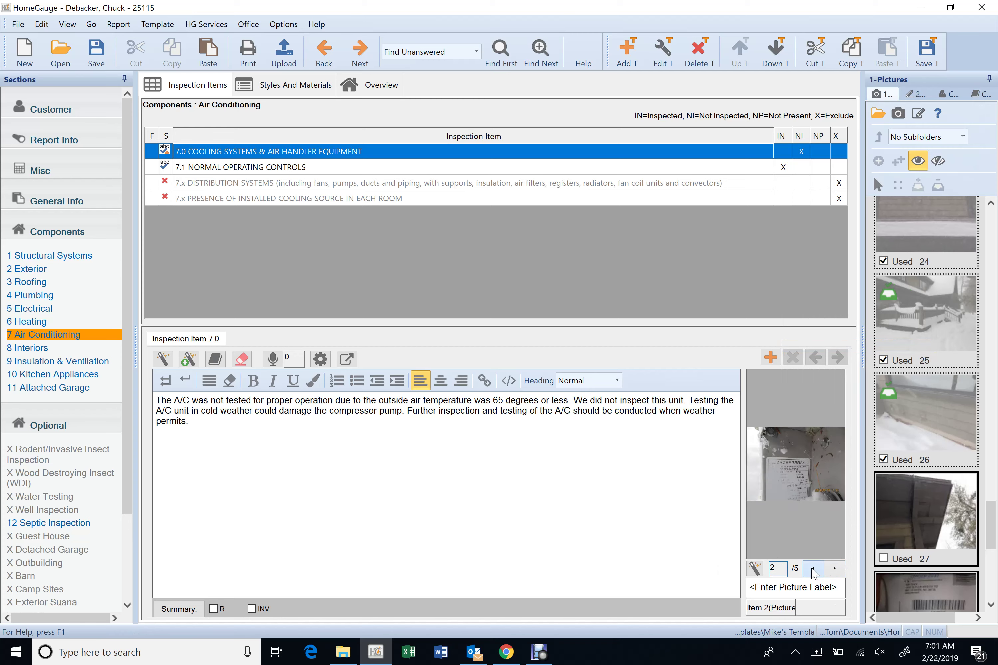
right_click(810, 496)
left_click(862, 349)
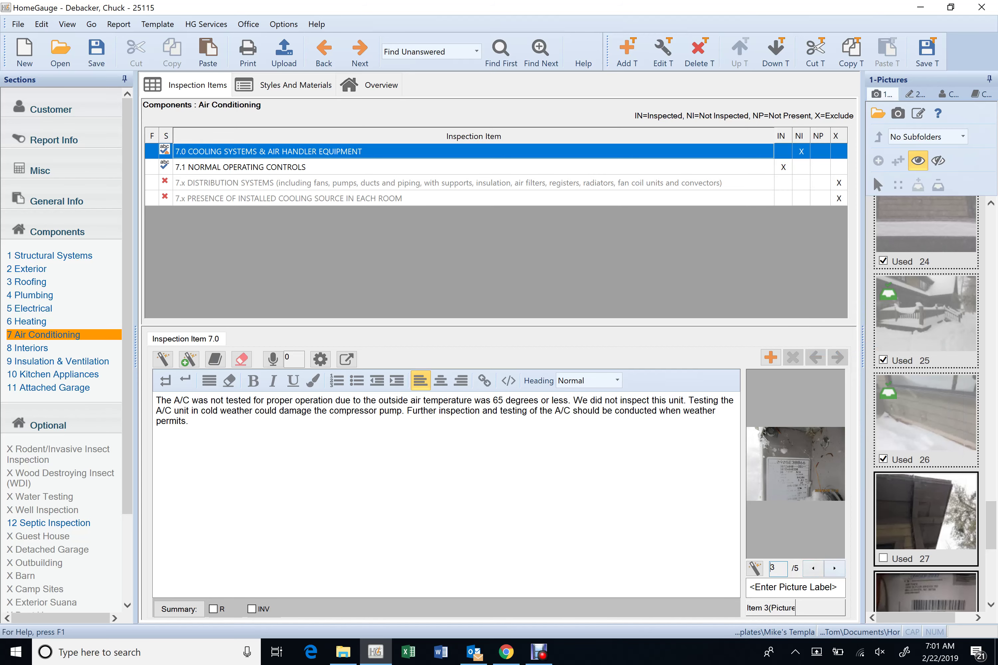
left_click(812, 569)
left_click(813, 569)
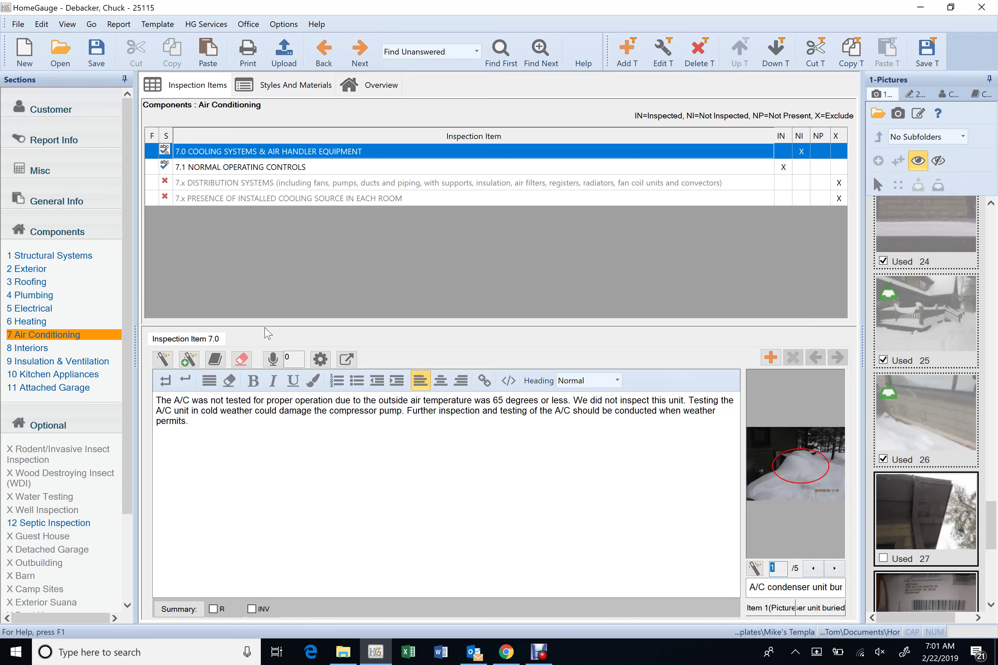
Erase the thermostat comment of item 7.1 Normal Operating Controls
left_click(281, 170)
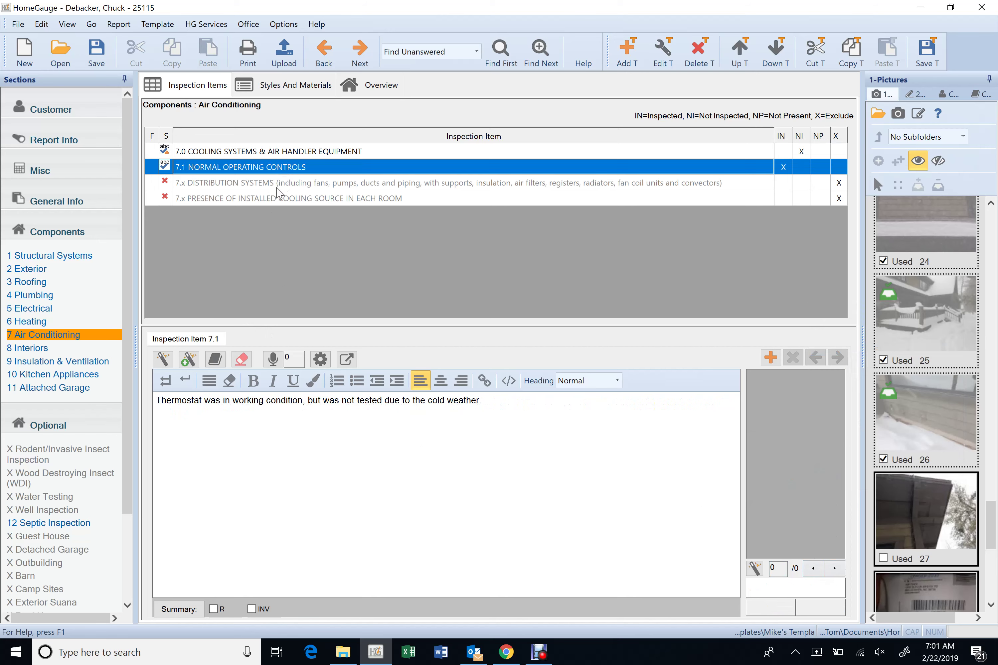
left_click(241, 359)
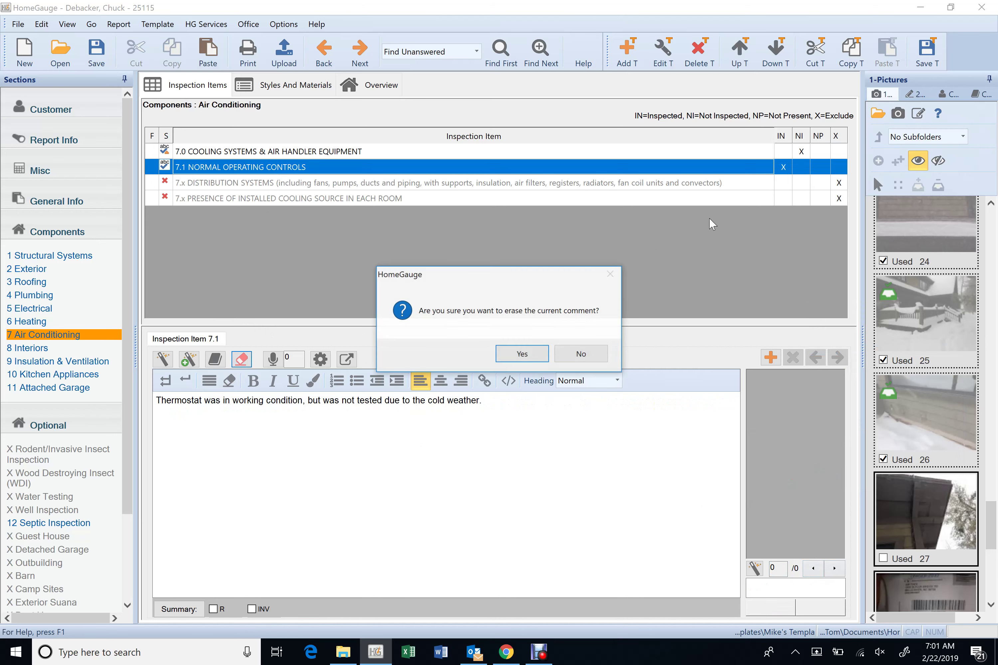
left_click(528, 355)
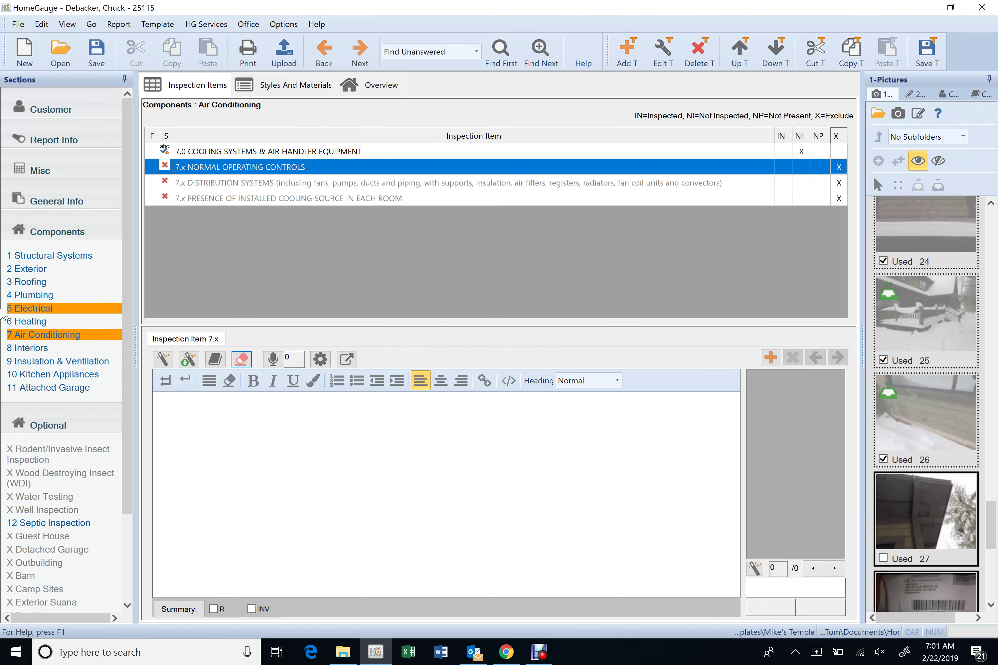
Review the Interiors ceiling and wall comments and insert "in bathroom" after "Basement paneled walls" in item 8.1's second comment
left_click(31, 349)
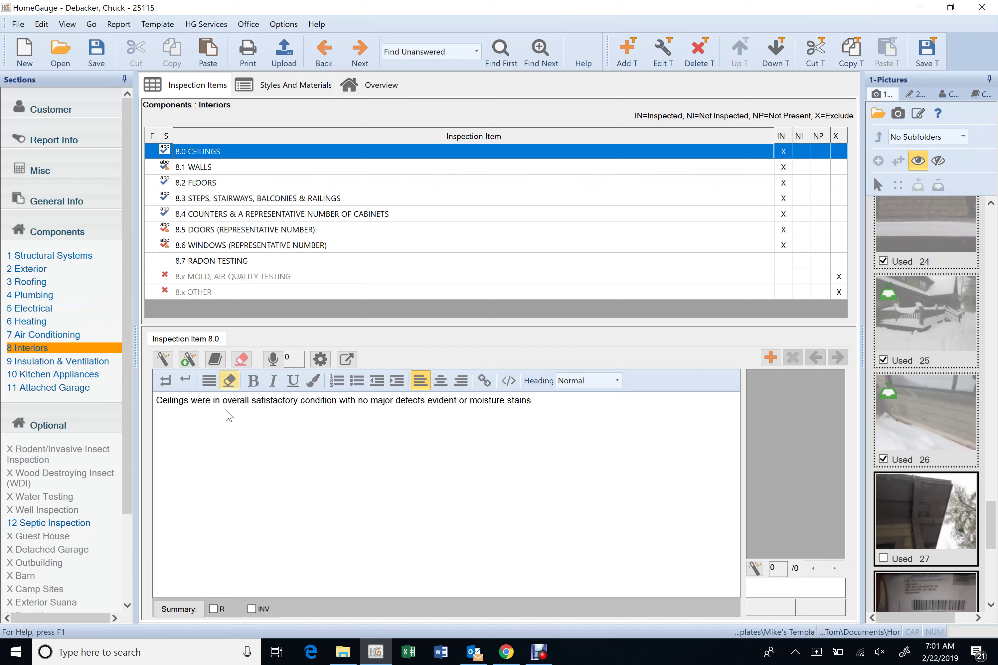
left_click(314, 169)
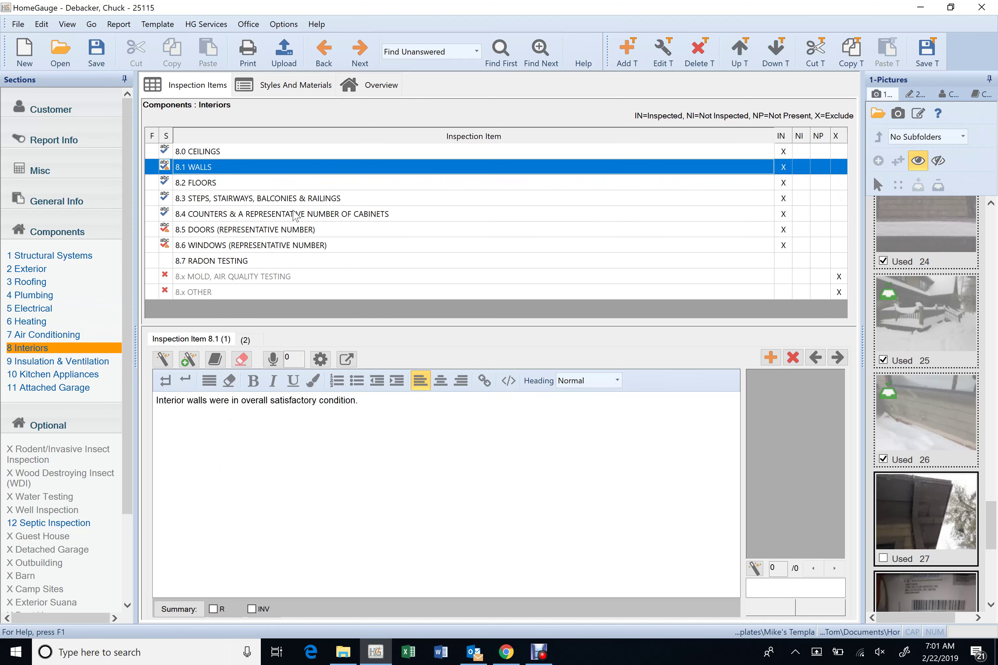
left_click(245, 340)
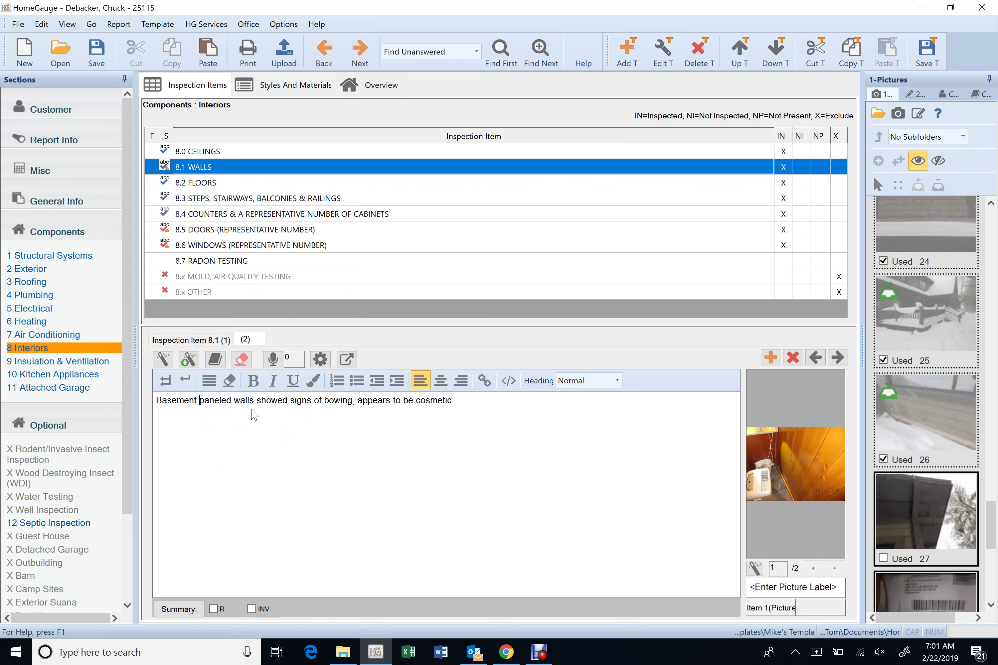
left_click(254, 406)
type("in bathroo")
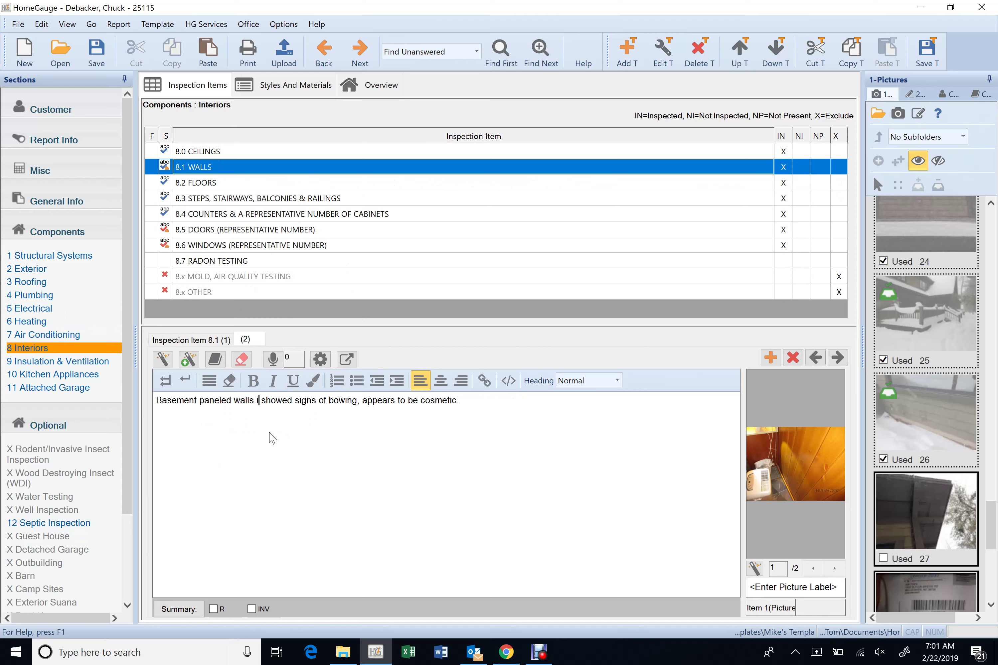
type("m and")
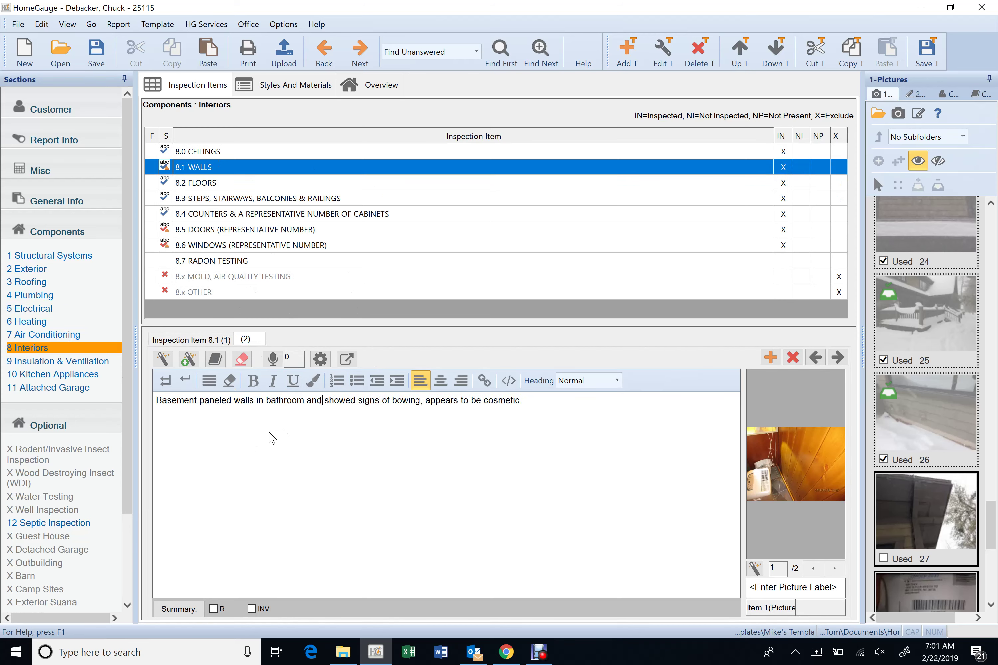
key("BackSpace")
key("BackSpace")
key("BackSpace")
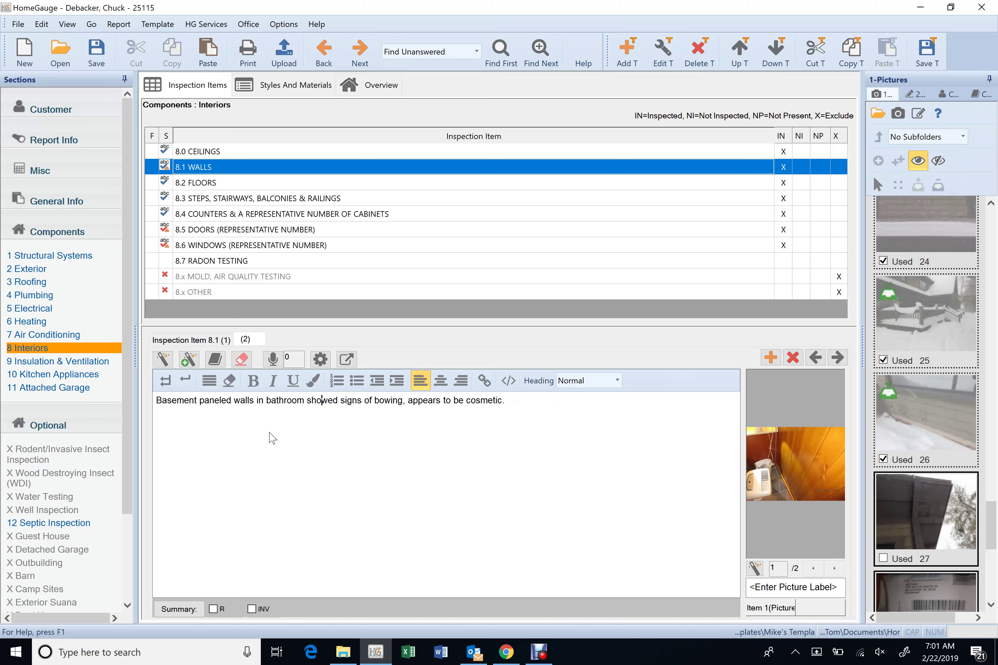
key("Right")
key("Right")
key("Right")
key("Right")
key("Right")
key("Right")
key("Right")
key("Right")
key("Right")
key("Right")
key("Right")
key("Right")
key("Right")
key("Right")
key("Right")
Add a right-pointing arrow over the bowed paneling in the first picture of item 8.1's second comment
right_click(783, 459)
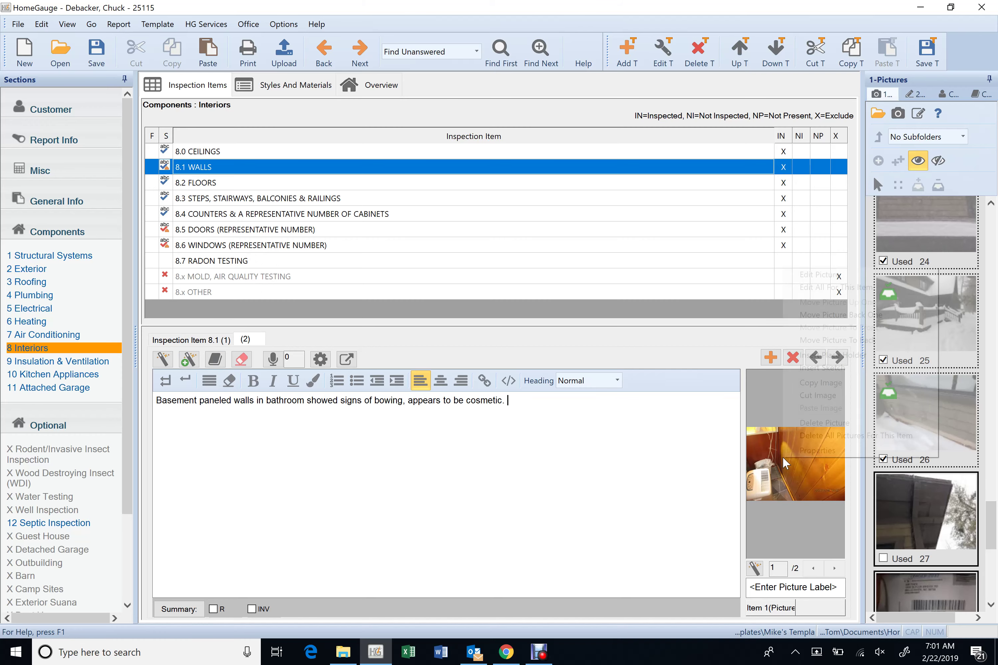
left_click(818, 275)
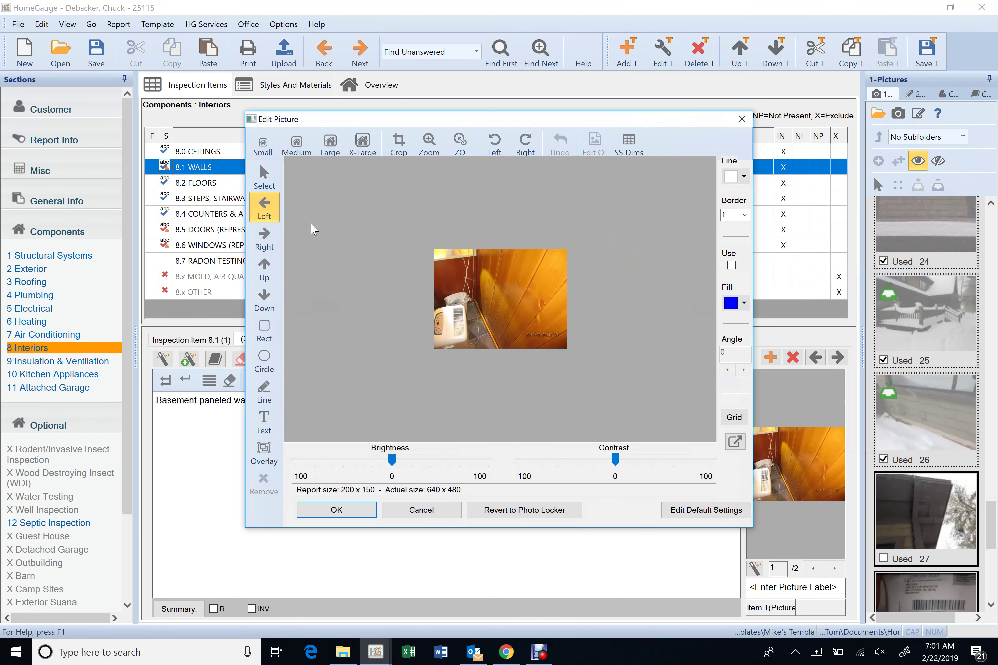
left_click(264, 236)
left_click(488, 302)
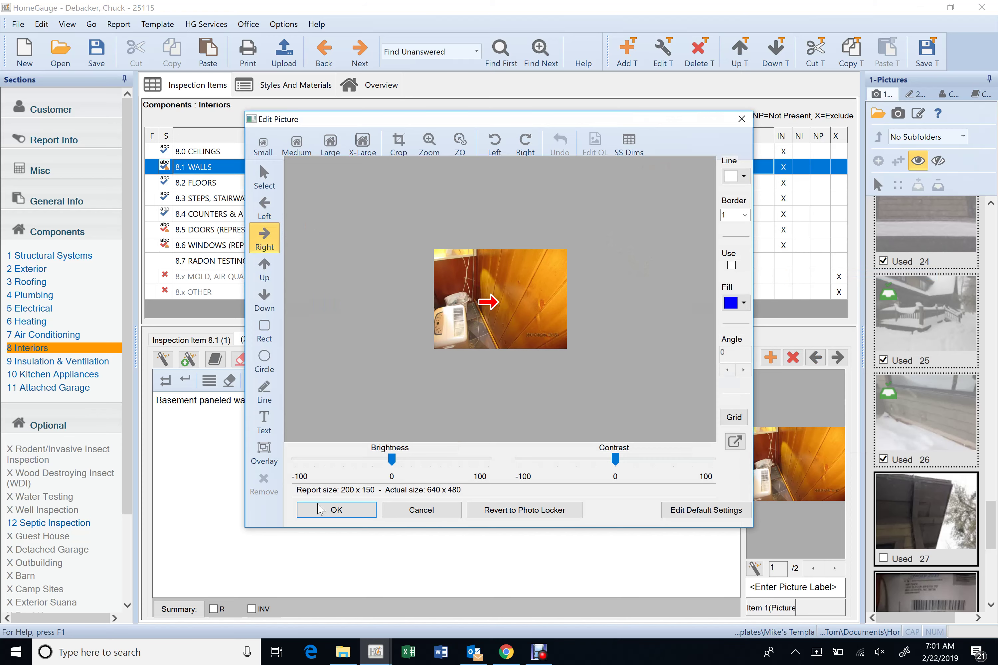
left_click(329, 511)
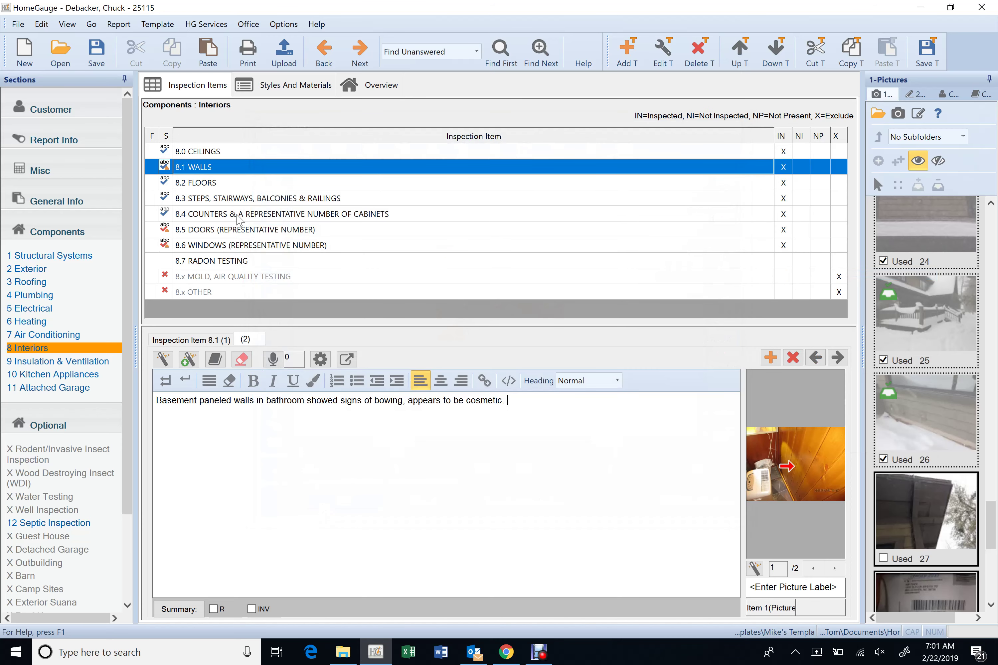
Review the comments of Interiors items 8.2 through 8.5, including both pictures of item 8.5's second comment
left_click(238, 185)
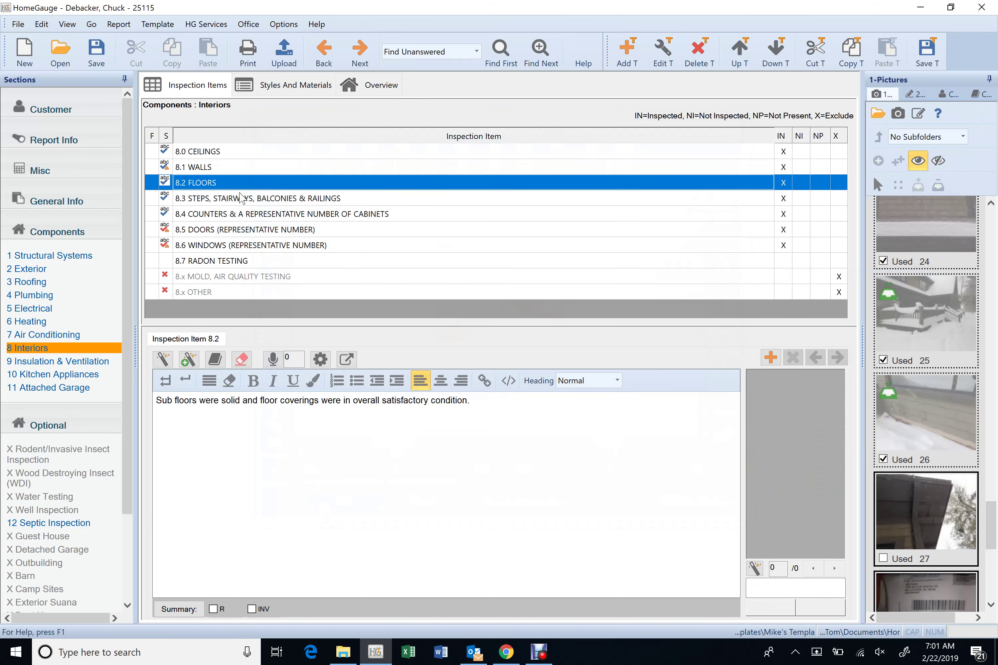
left_click(240, 199)
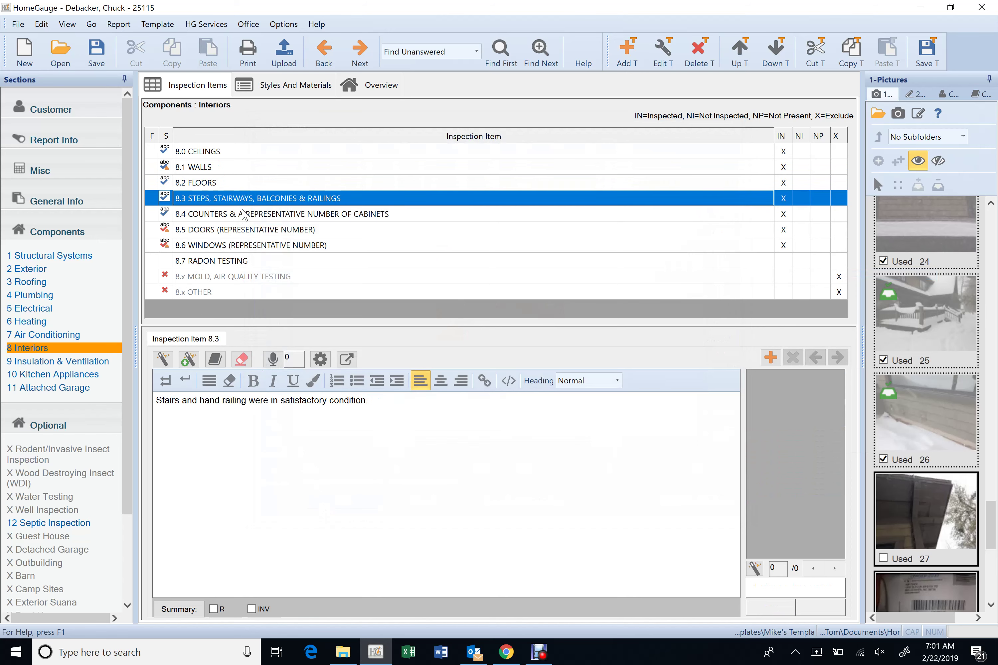
left_click(244, 214)
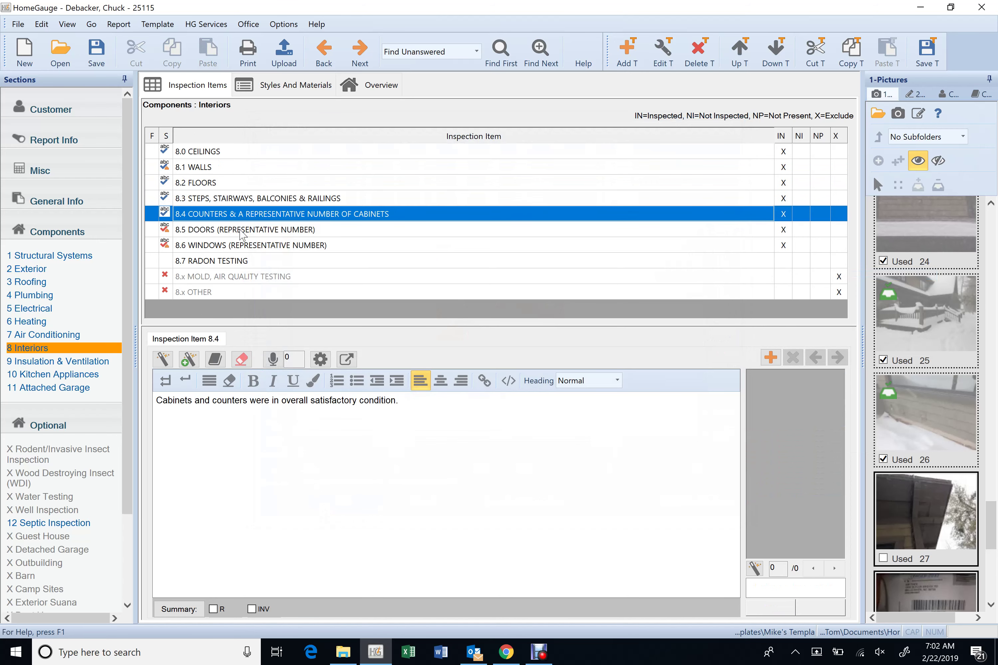
left_click(241, 233)
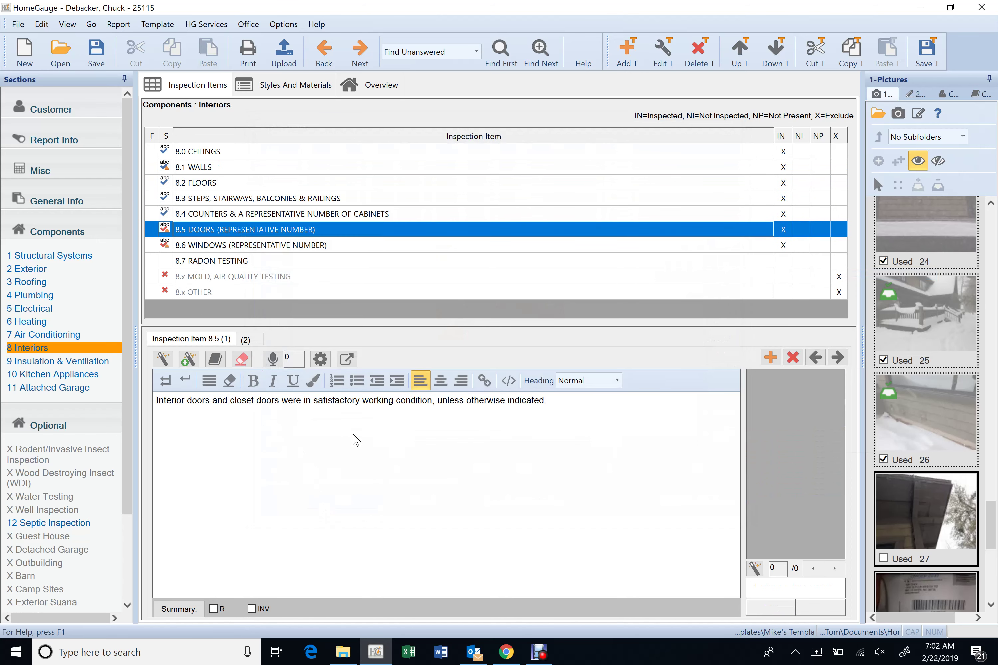
left_click(246, 340)
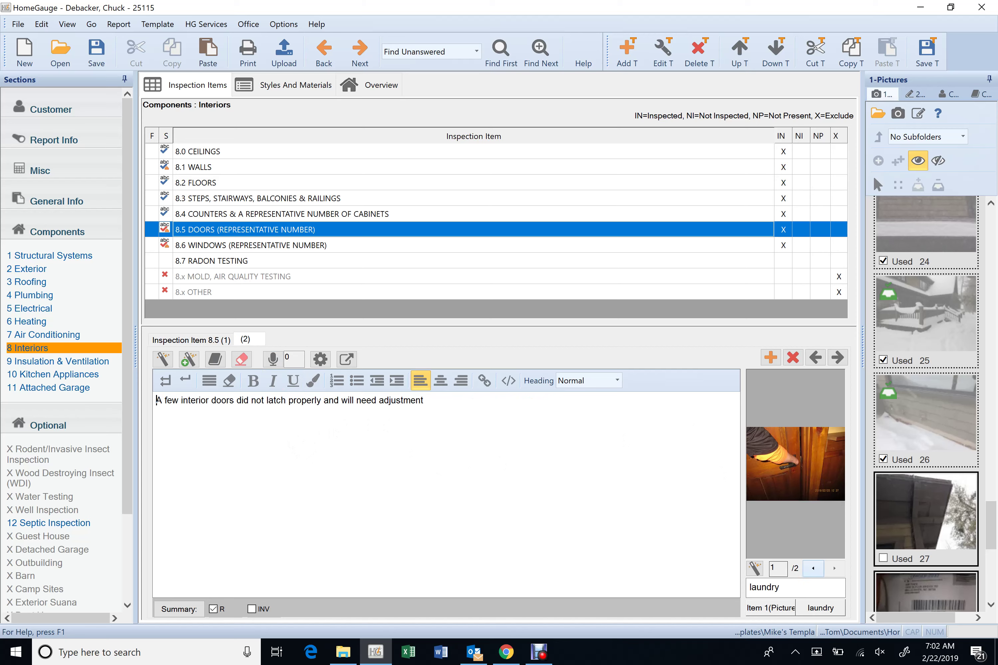
left_click(834, 568)
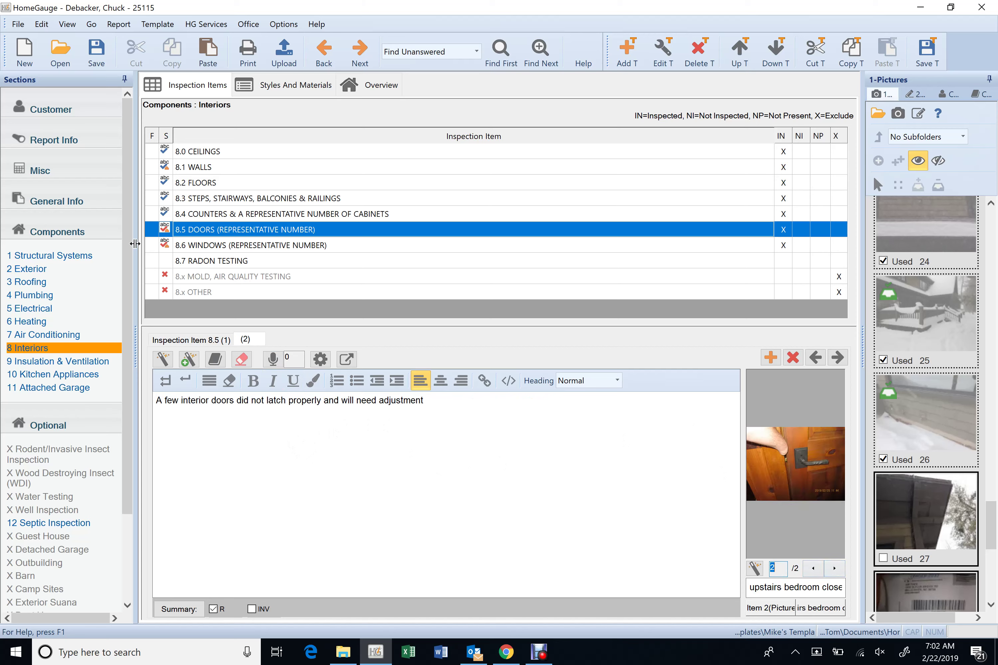
Join the fogging and glazier sentences of item 8.6 Windows' second comment into one paragraph
left_click(220, 247)
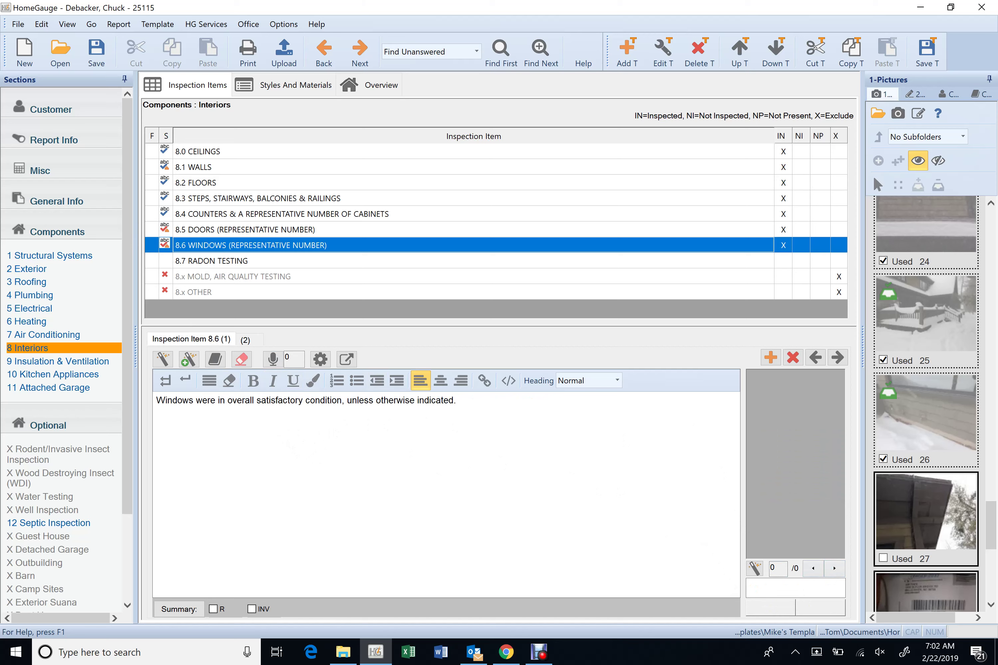
left_click(245, 340)
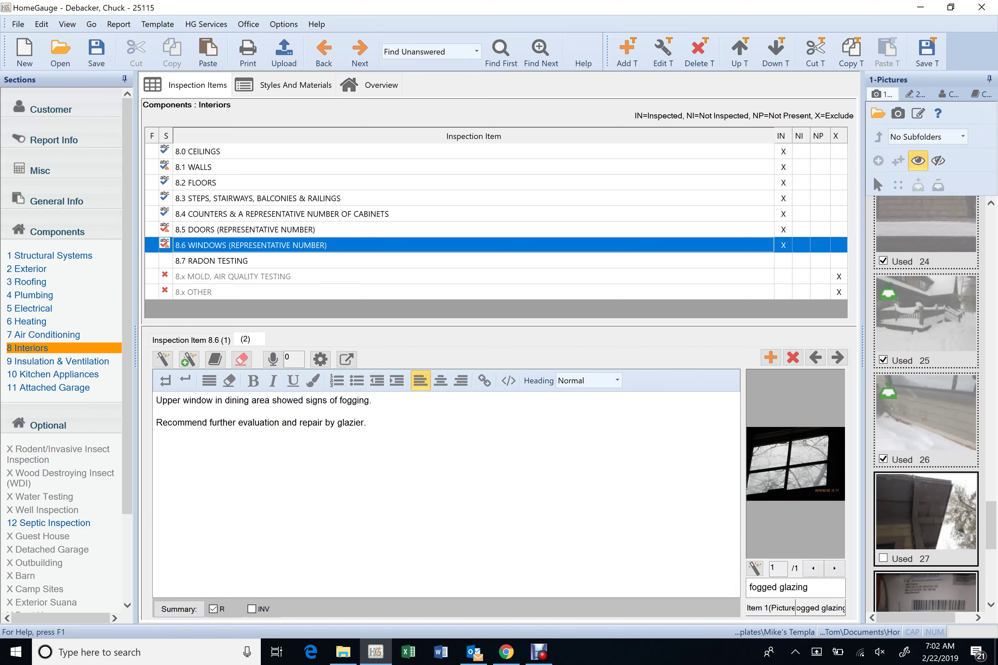
key("Delete")
key("Delete")
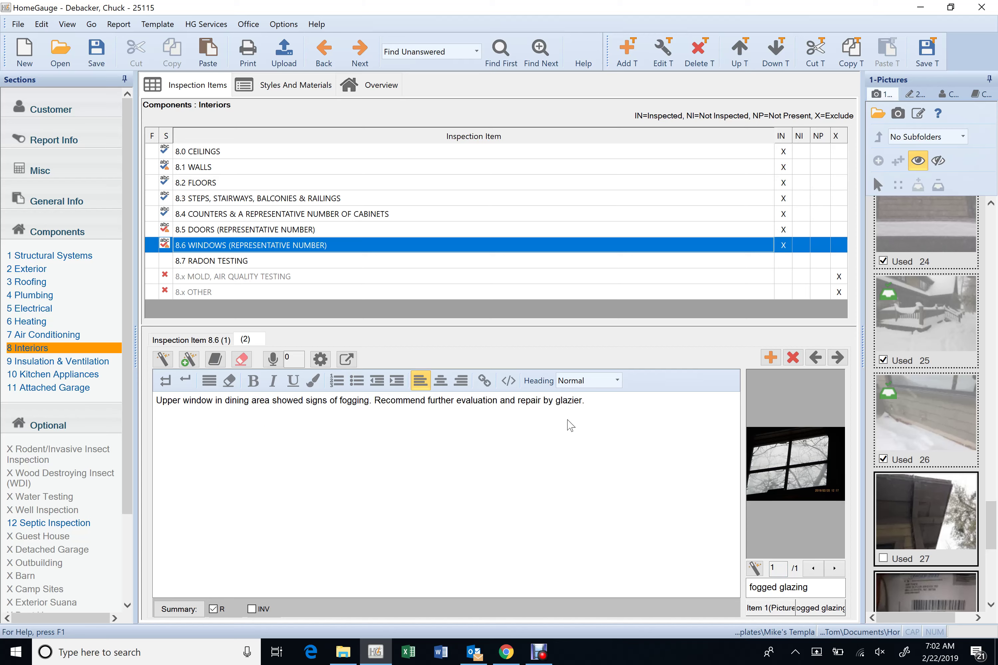
Look through the saved Windows comments for item 8.6 without inserting any
left_click(410, 248)
double_click(408, 249)
scroll(404, 274, "down", 1)
scroll(404, 273, "up", 1)
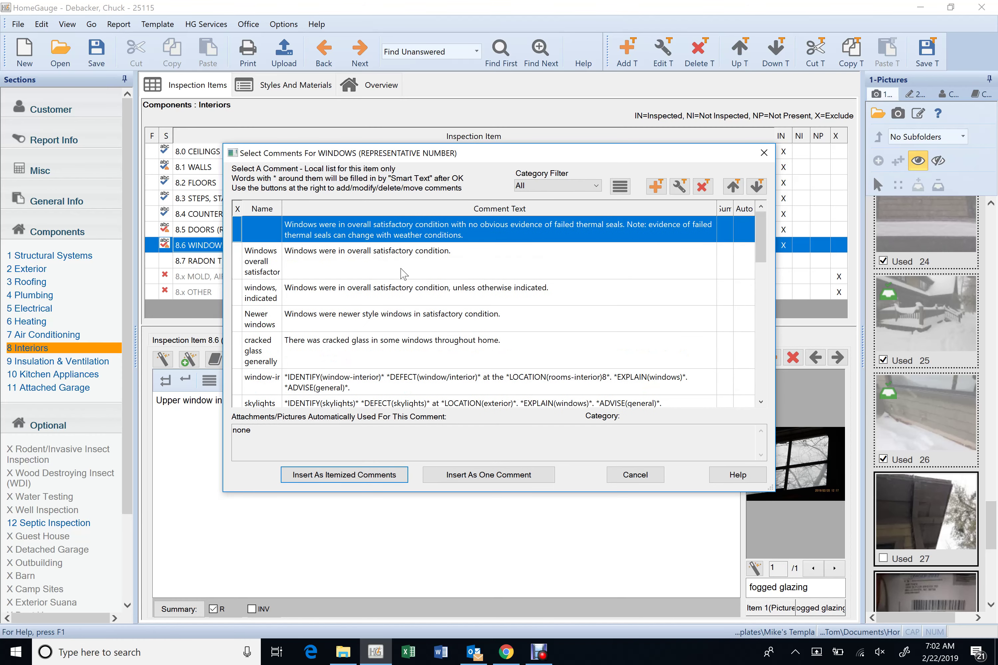
scroll(403, 274, "down", 3)
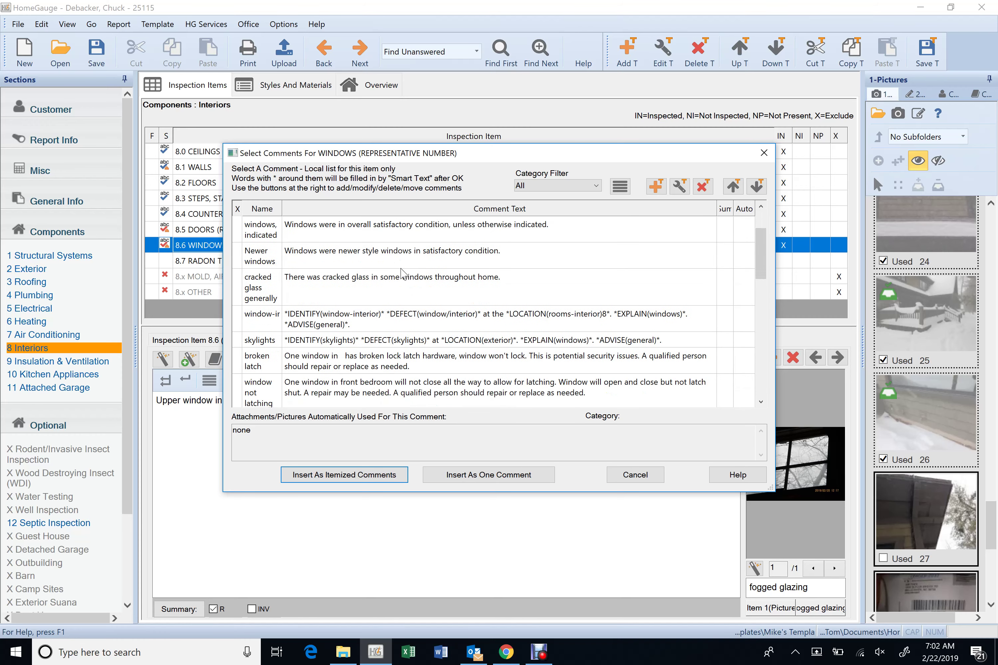
scroll(403, 273, "down", 3)
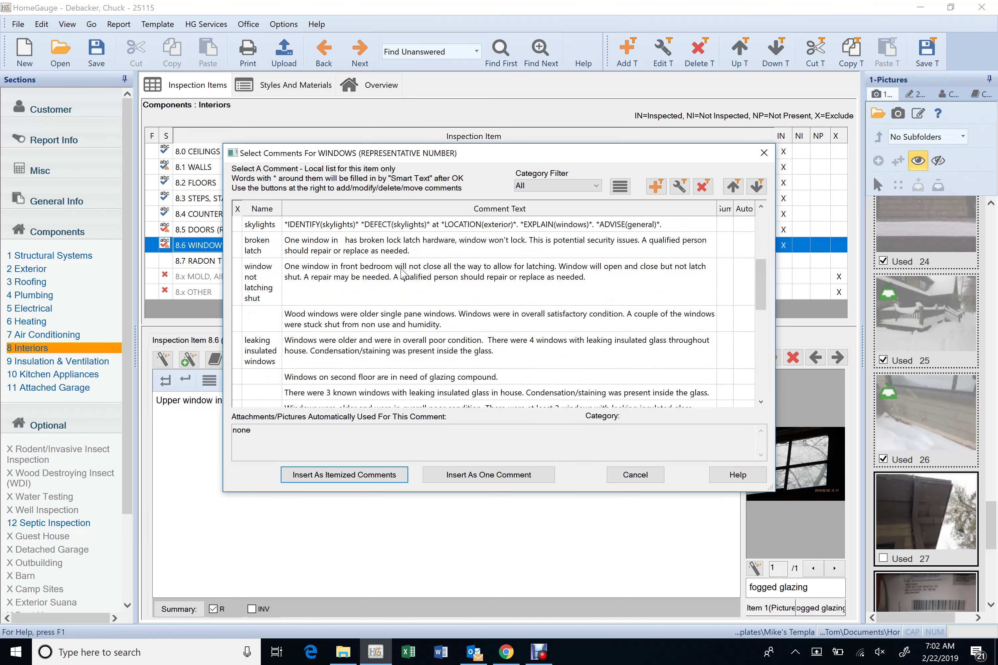
scroll(403, 274, "down", 2)
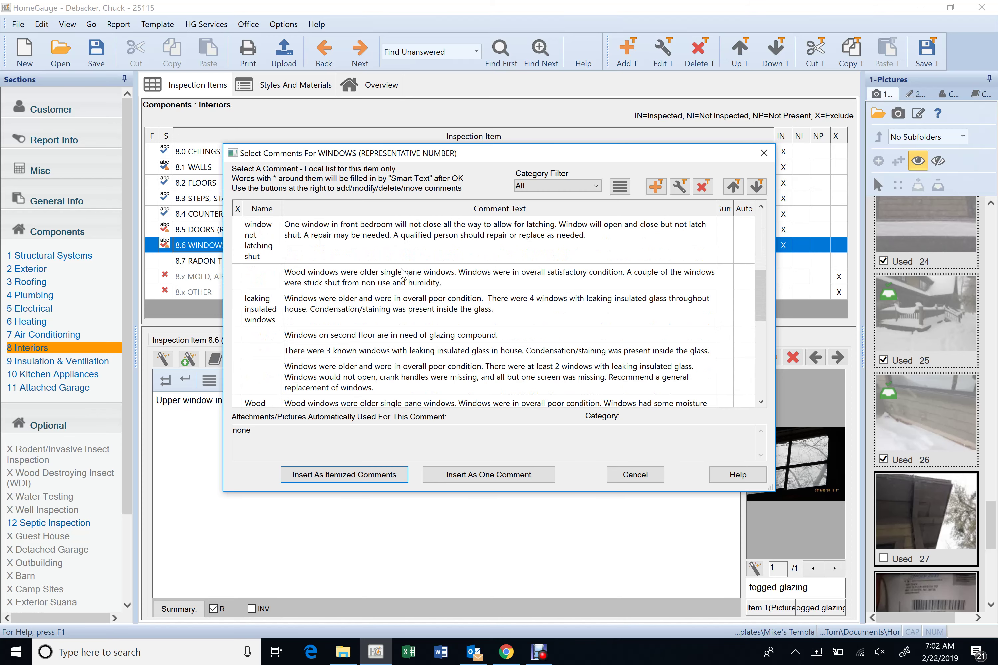
scroll(403, 273, "down", 1)
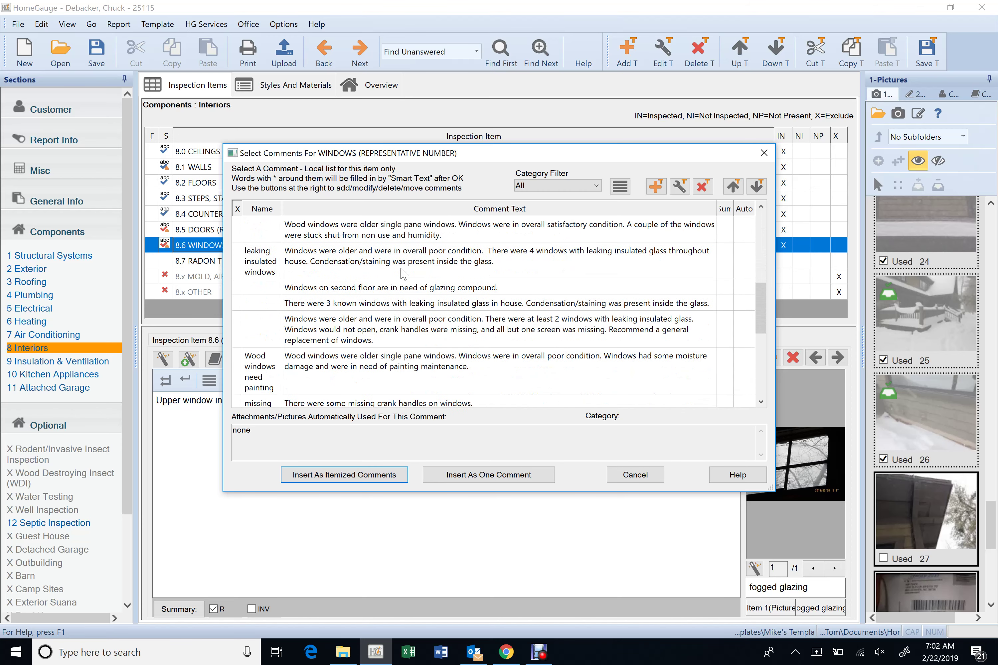
scroll(403, 273, "down", 3)
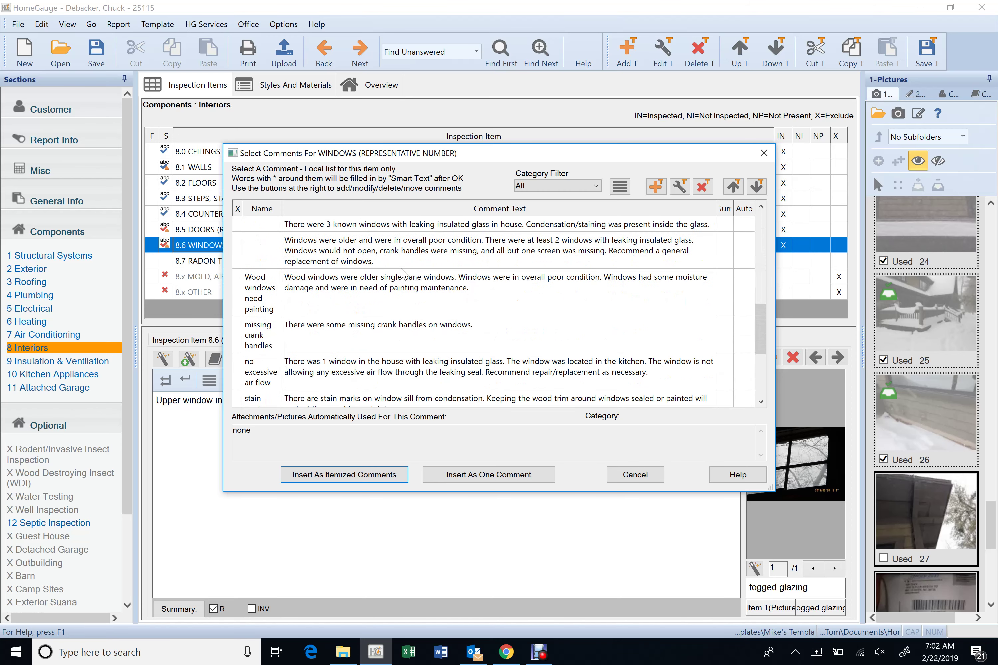
scroll(491, 384, "down", 1)
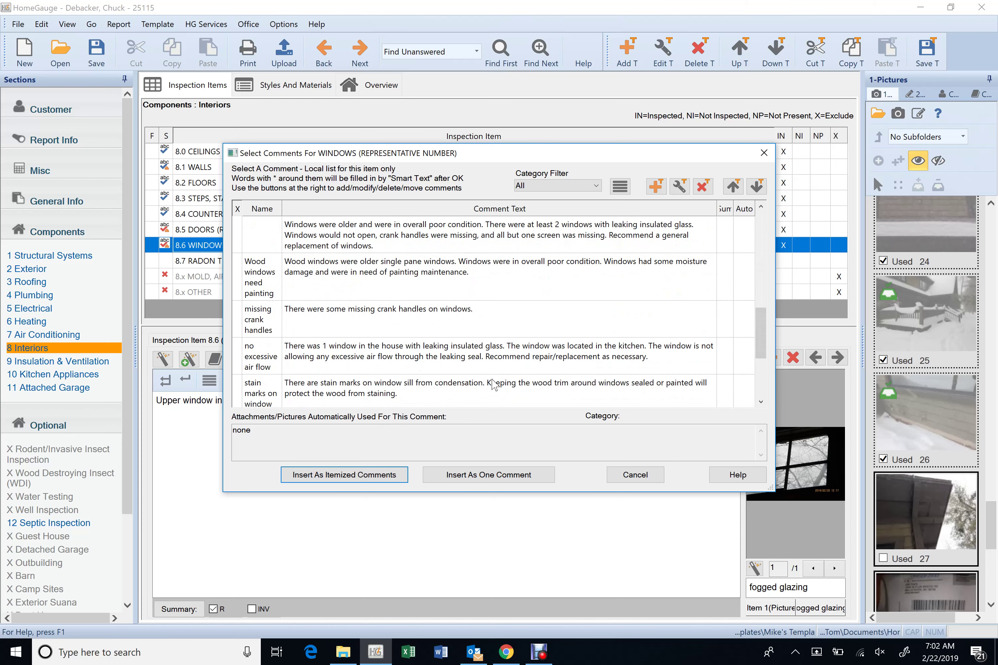
scroll(490, 382, "down", 1)
scroll(473, 389, "down", 3)
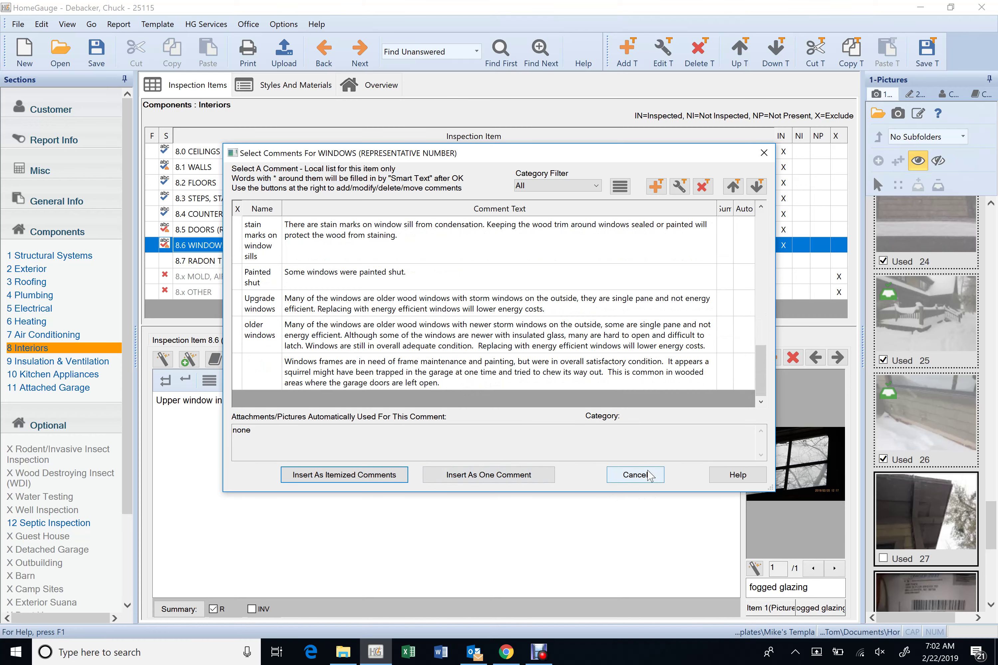
left_click(635, 475)
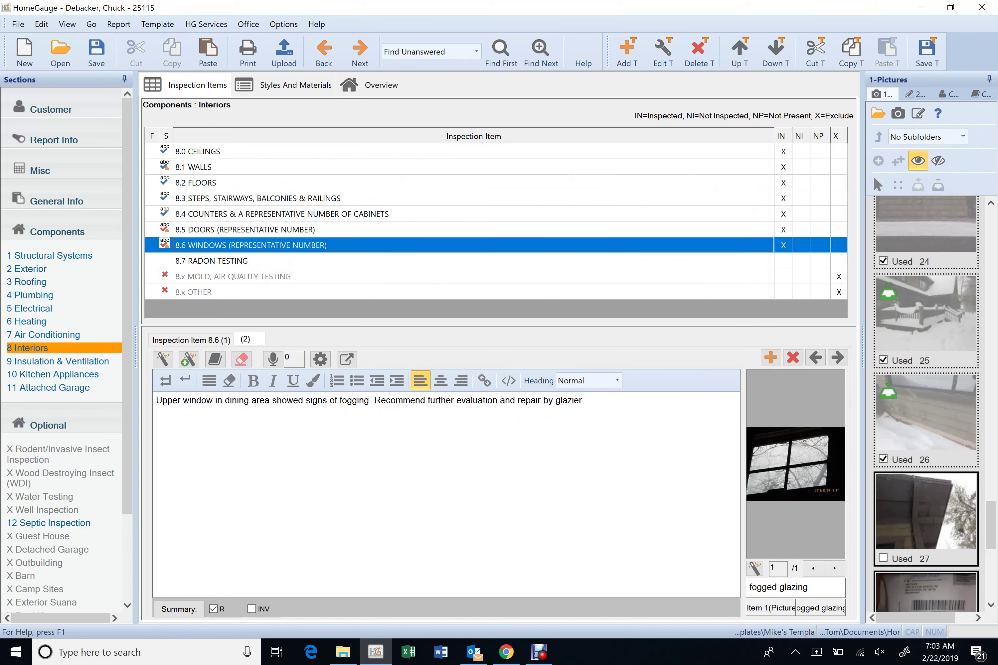
Replace the end of item 8.6's second comment with "or replace as needed."
key("ctrl+shift+Right")
key("ctrl+shift+Right")
key("ctrl+shift+Right")
type(". or replace as needed.")
Extend item 8.6's first comment with a disclaimer about failed thermal seals and dirty windows and a sentence rating the windows average
left_click(200, 341)
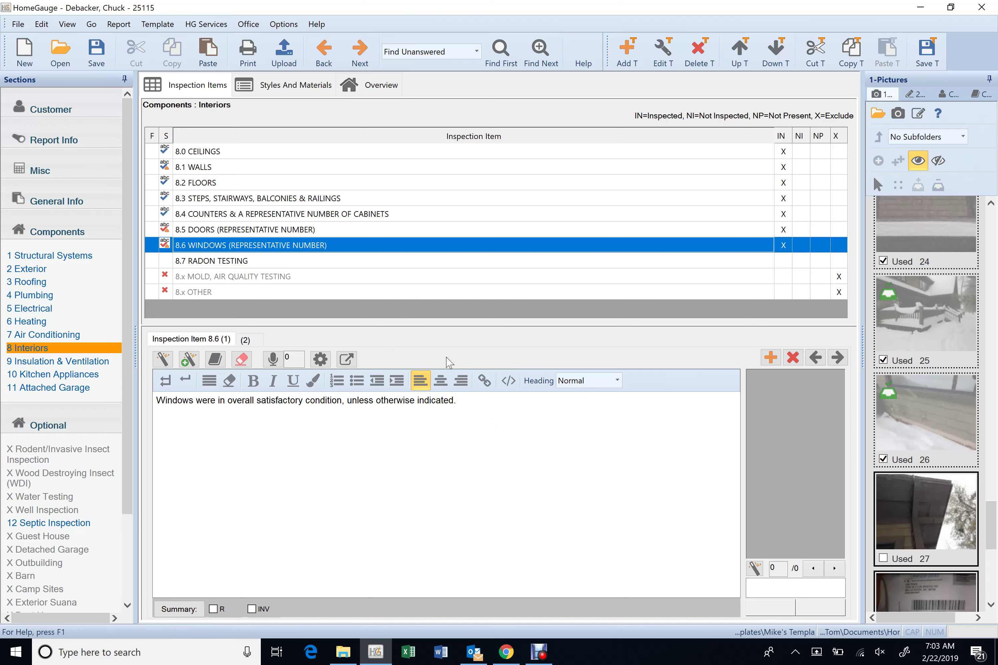
left_click(538, 652)
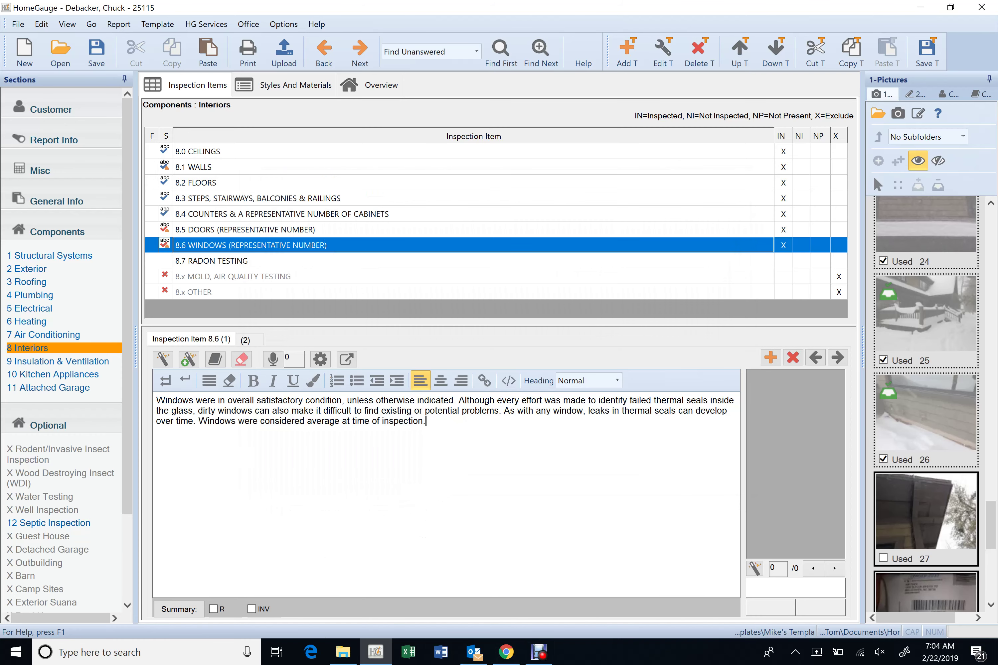
left_click_drag(456, 400, 494, 454)
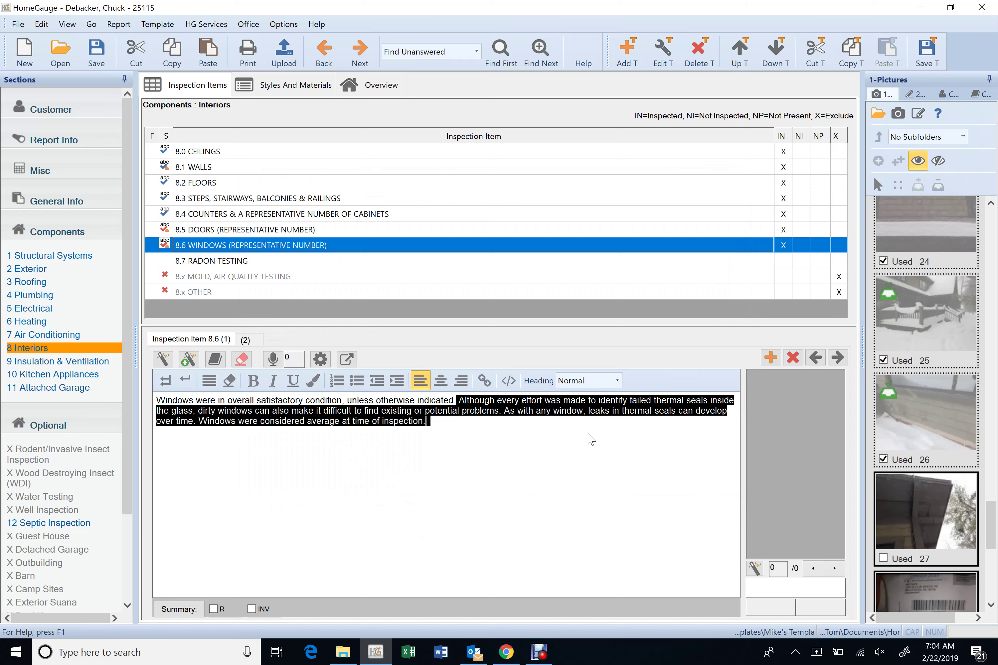
left_click(589, 436)
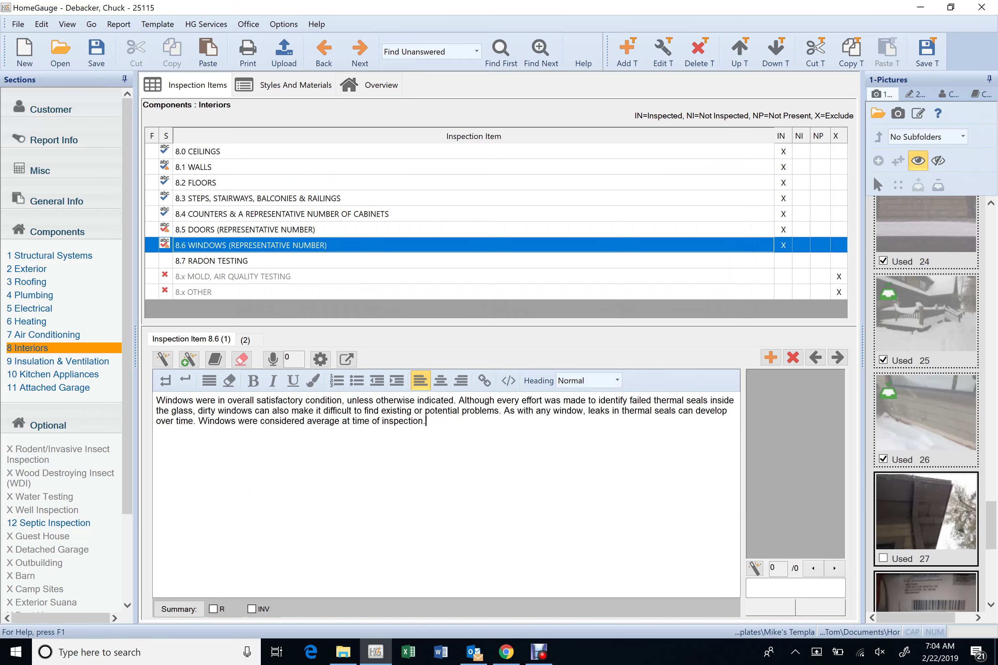
Delete the sentence "Windows were considered average at time of inspection." from item 8.6's first comment
key("shift+Right")
key("shift+Right")
key("shift+Right")
key("shift+Right")
key("shift+Right")
key("shift+Right")
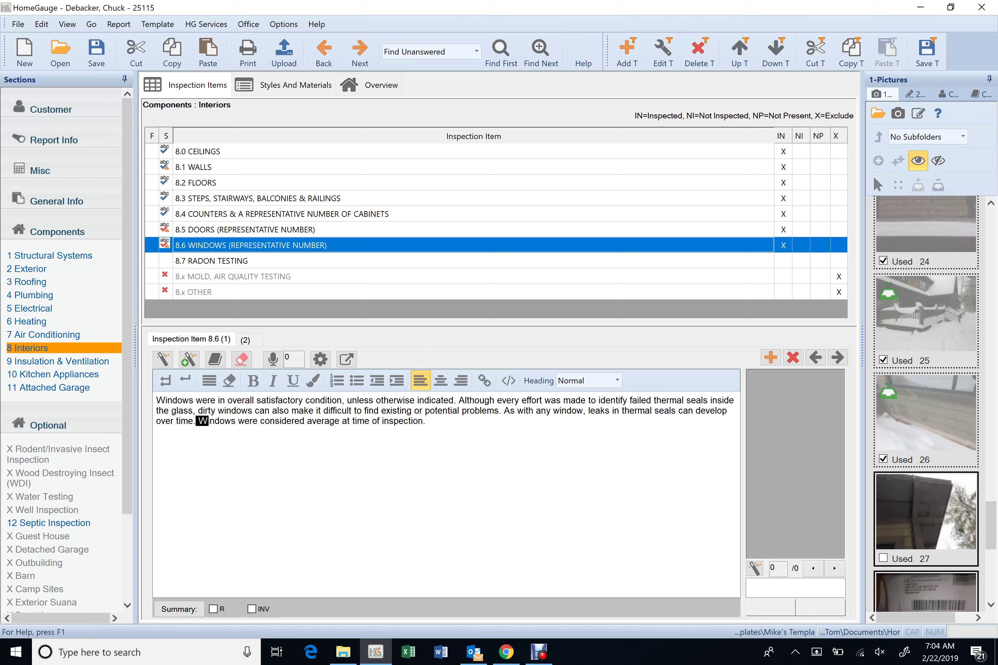
key("shift+End")
key("BackSpace")
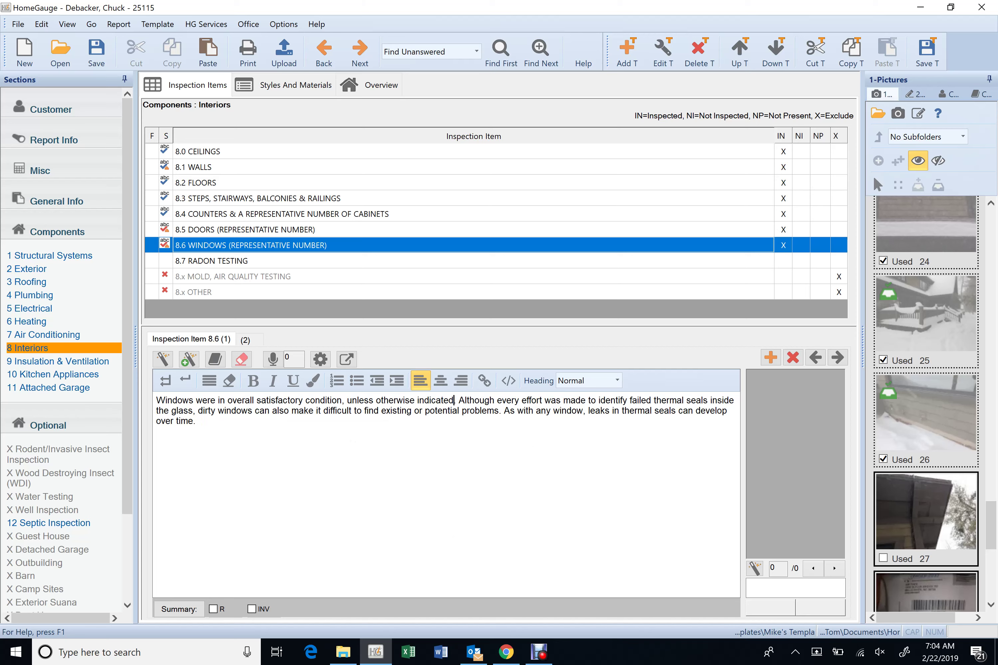
Copy the thermal seal disclaimer from item 8.6's first comment into a new third comment
left_click_drag(458, 400, 477, 439)
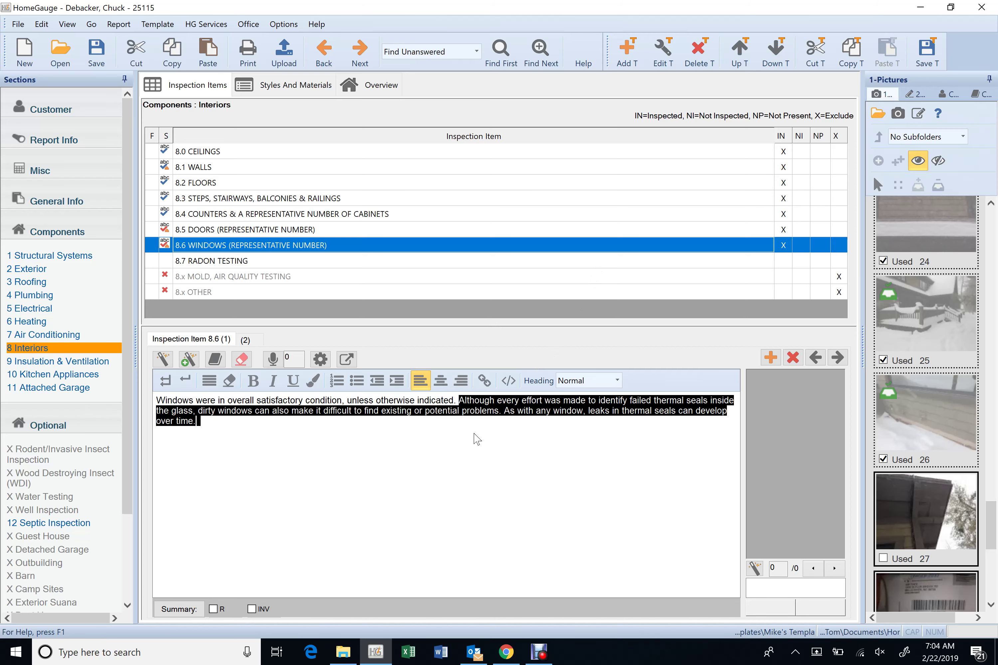
right_click(482, 417)
left_click(510, 437)
left_click(770, 357)
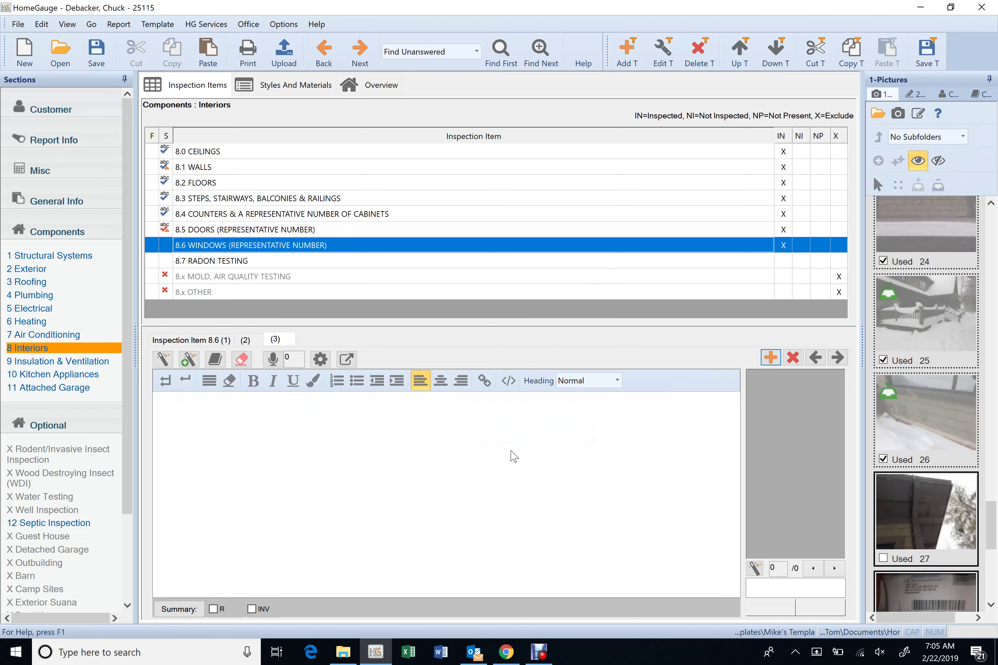
right_click(510, 449)
left_click(558, 481)
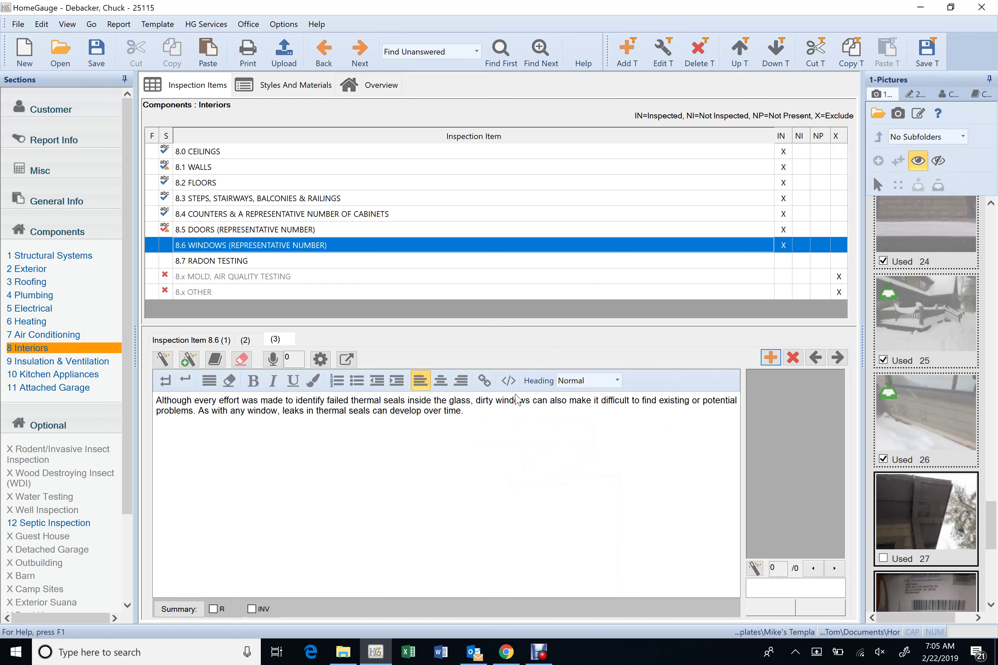
Save the disclaimer as a reusable Windows comment ending with "or with change of weather." and copy its full text
left_click(189, 358)
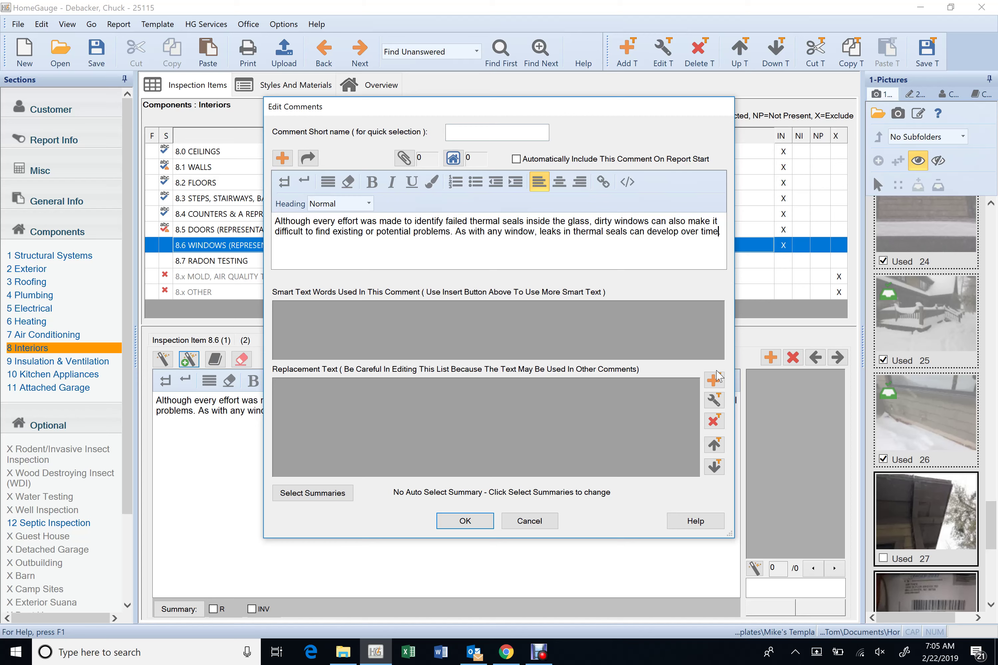
type("r with change of weather")
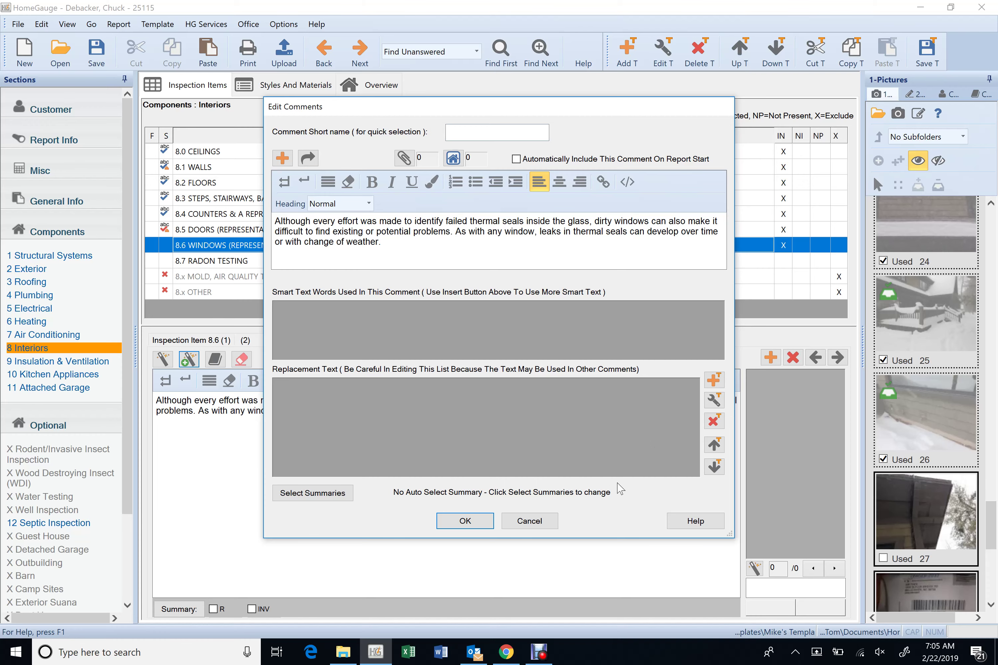
type(".")
key("ctrl+a")
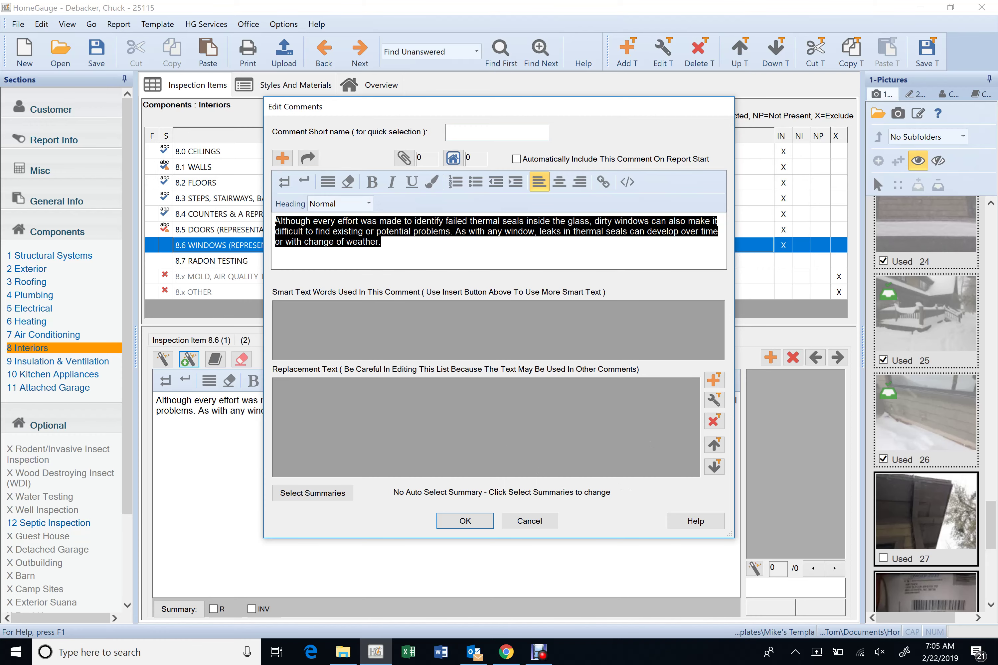
right_click(288, 223)
left_click(318, 245)
left_click(480, 525)
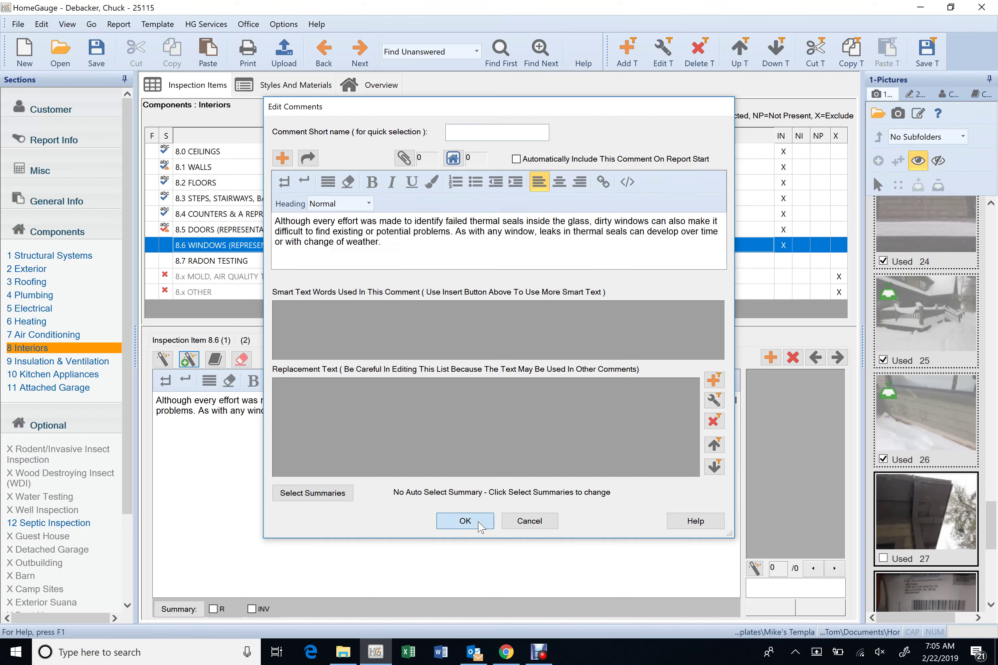
Close the comment editor and delete the third comment from item 8.6 Windows
left_click(593, 459)
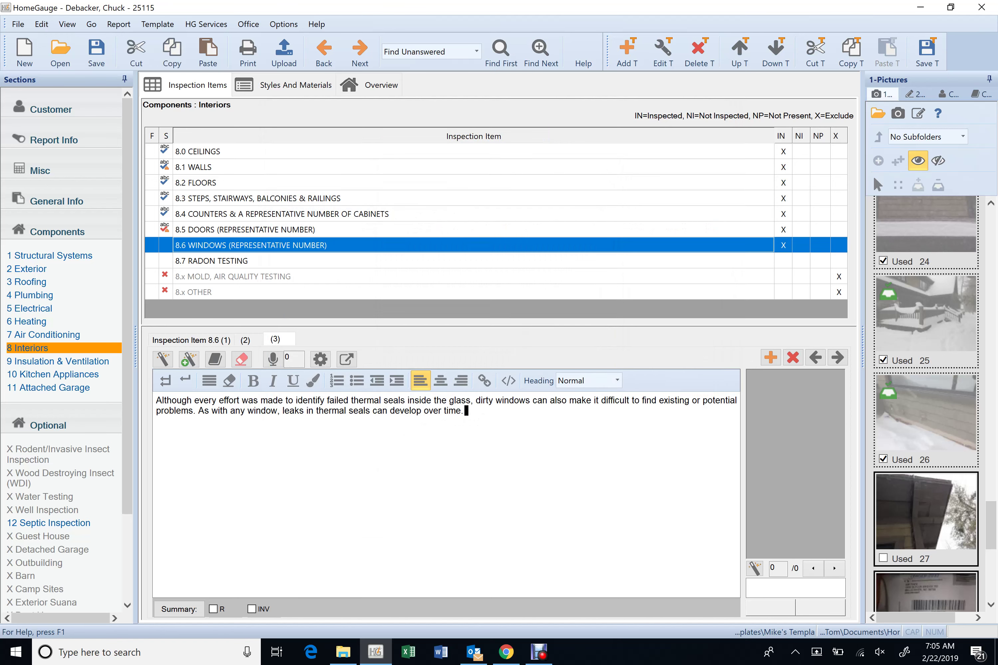
left_click(797, 356)
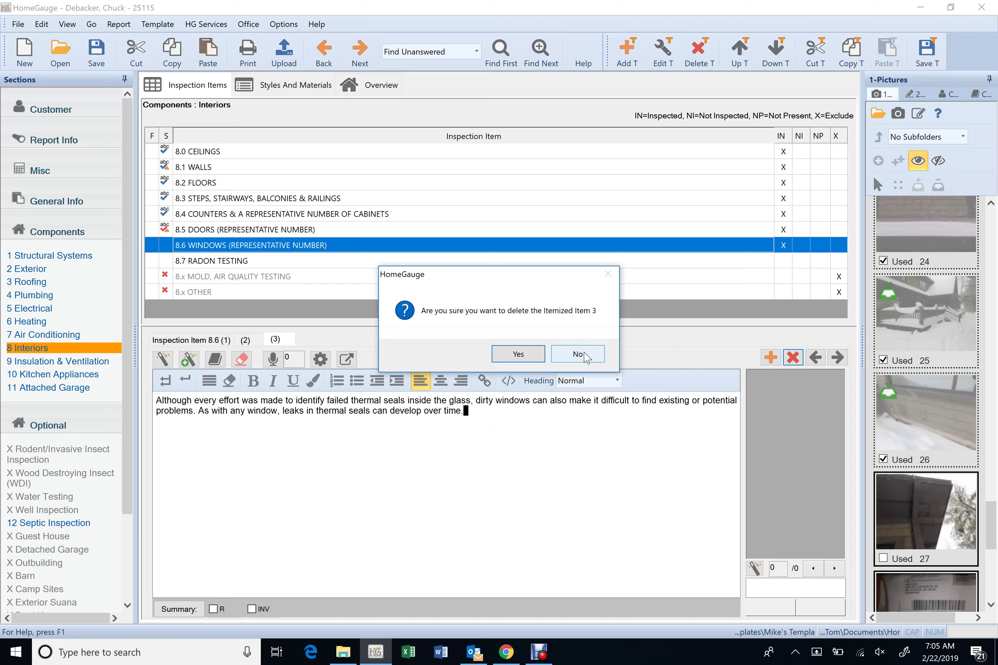
left_click(518, 354)
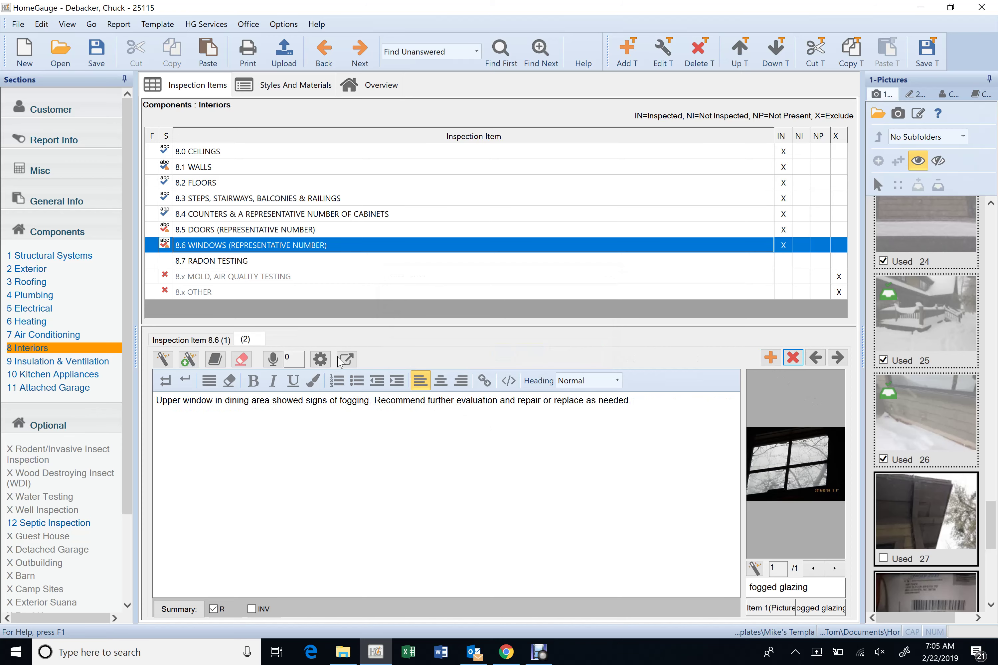
Replace the thermal seal disclaimer in item 8.6's first comment with the copied version ending "or with change of weather."
left_click(204, 341)
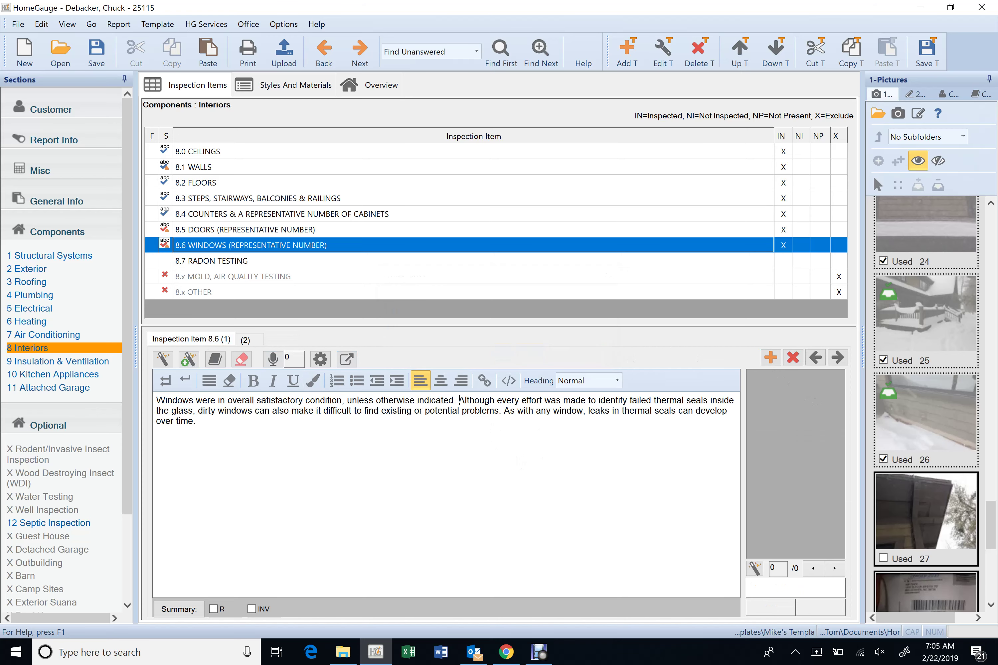
key("ctrl+a")
right_click(467, 426)
left_click(494, 461)
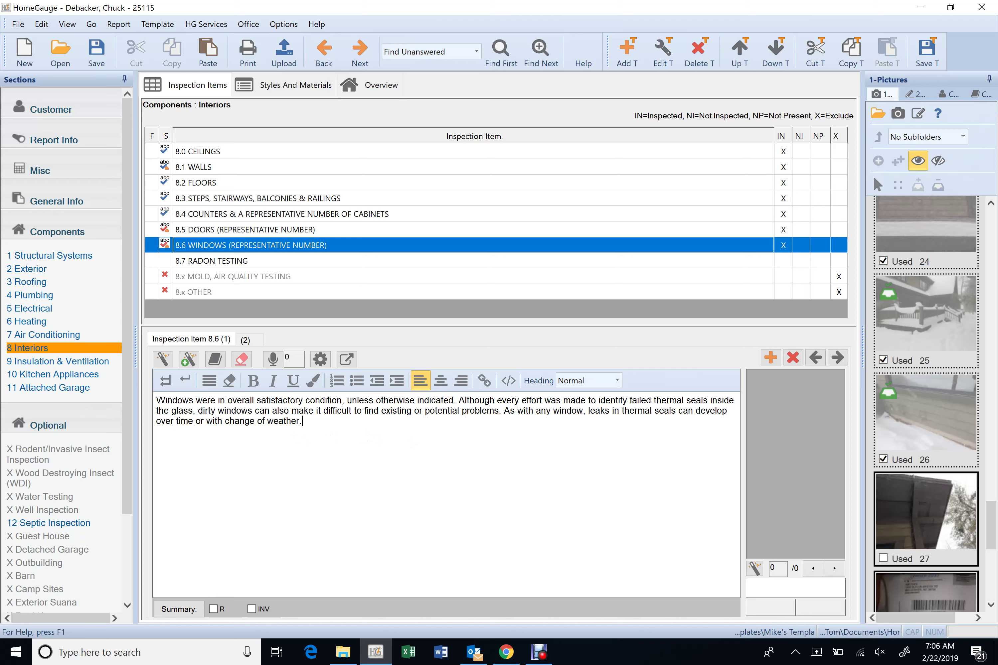
triple_click(492, 440)
left_click(435, 442)
Review item 8.6's second comment and the comment and attached pictures of item 8.7 Radon Testing
left_click(249, 341)
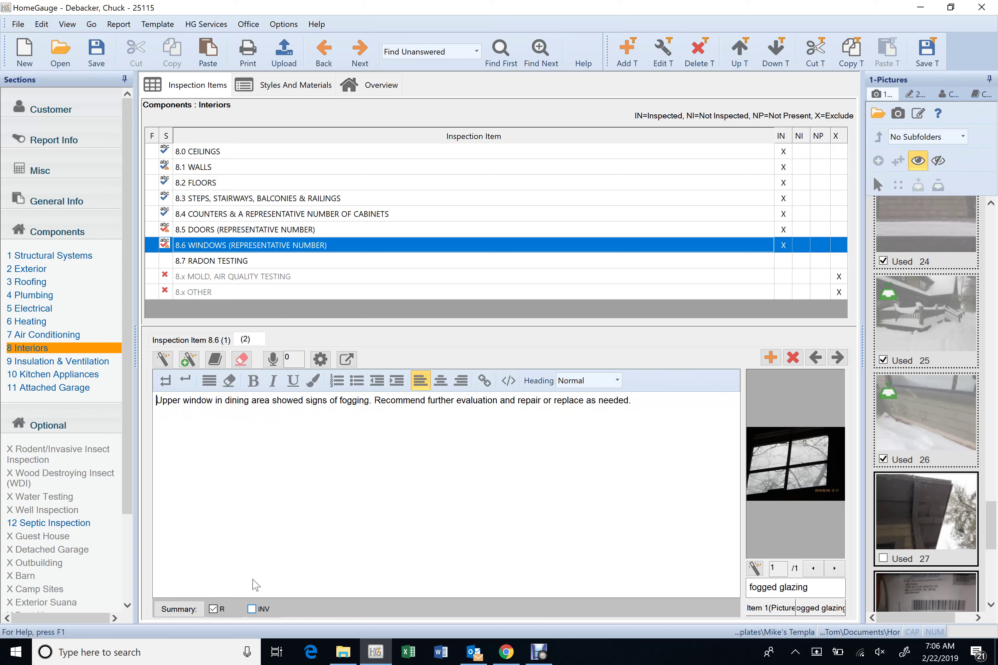
left_click(328, 266)
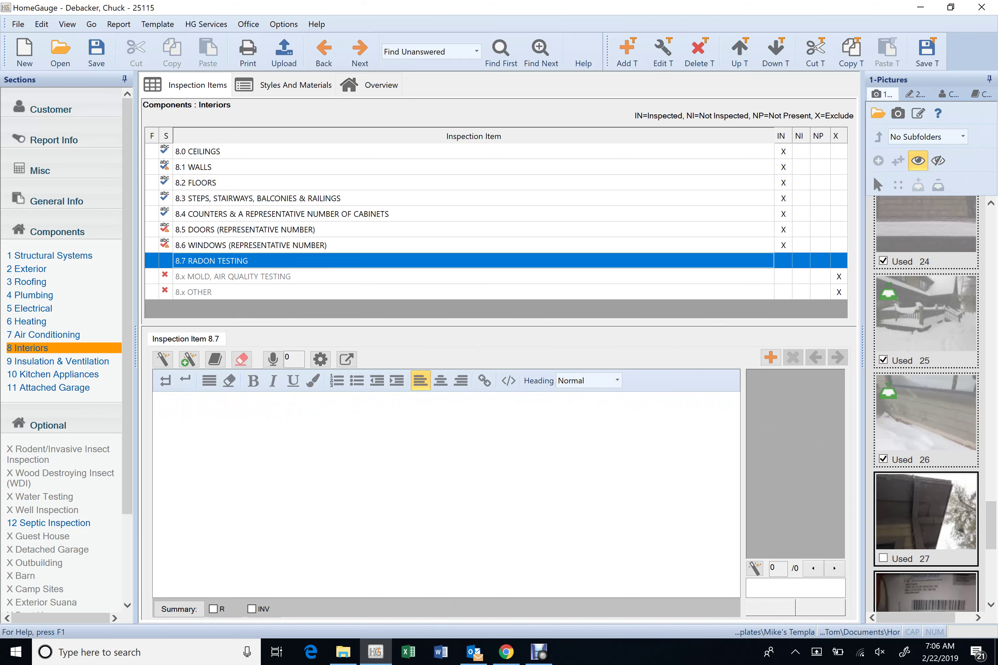
left_click(538, 652)
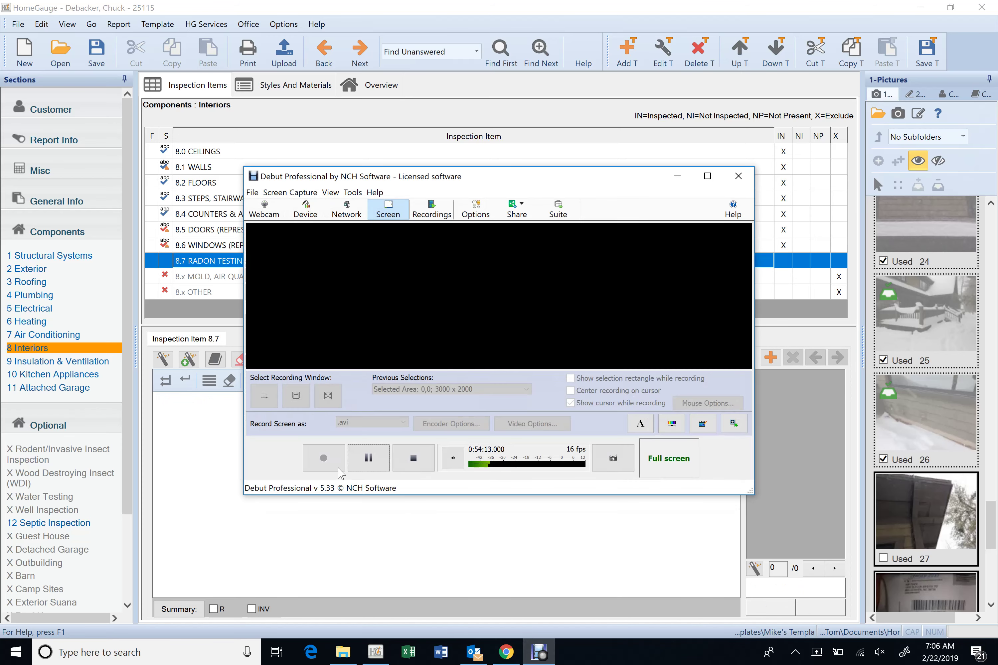
left_click(367, 463)
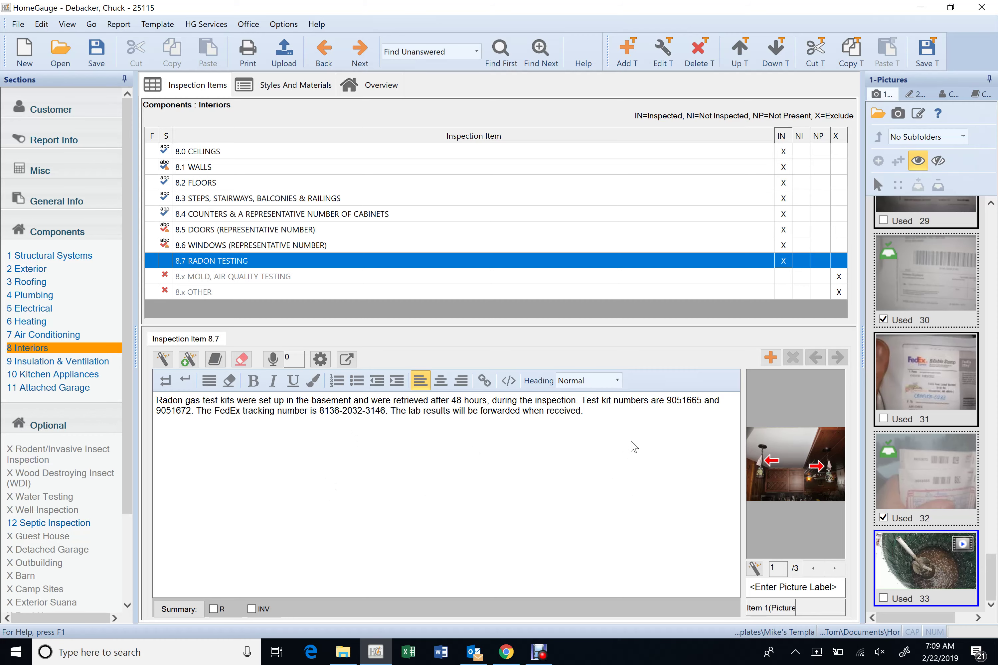
left_click_drag(564, 448, 472, 479)
left_click(535, 477)
left_click(834, 567)
left_click(834, 568)
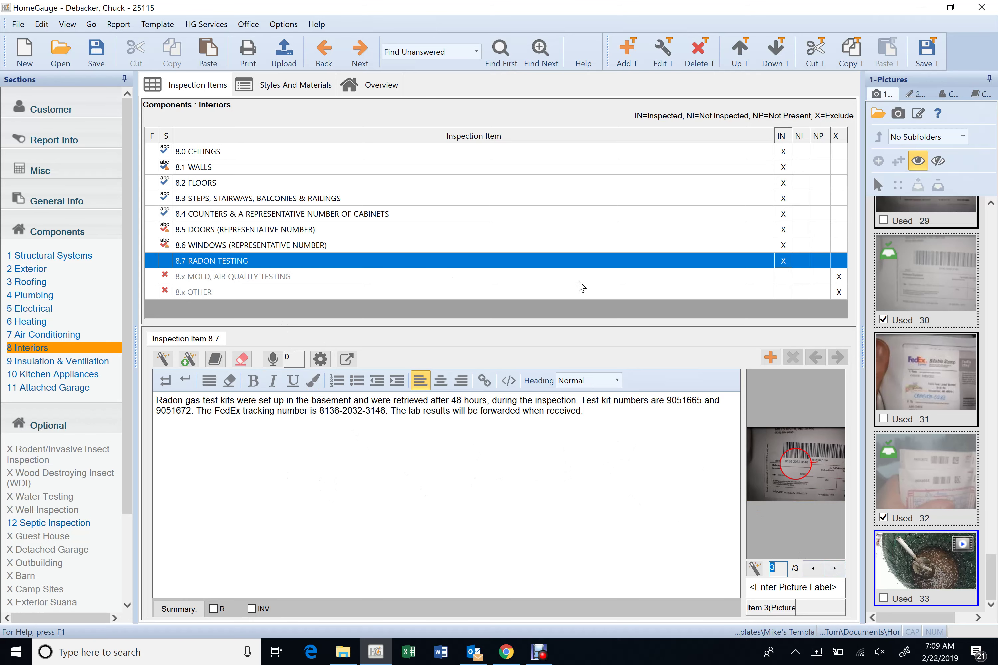
In the Insulation & Ventilation section, extend item 9.1's comment to end with "in the visible areas."
left_click(92, 355)
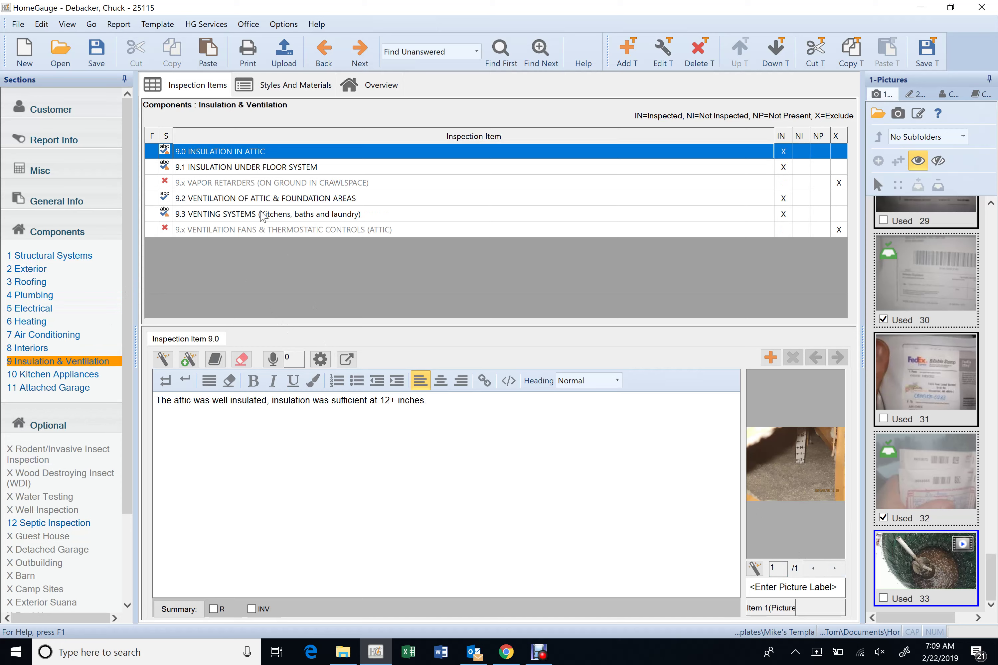
left_click(263, 167)
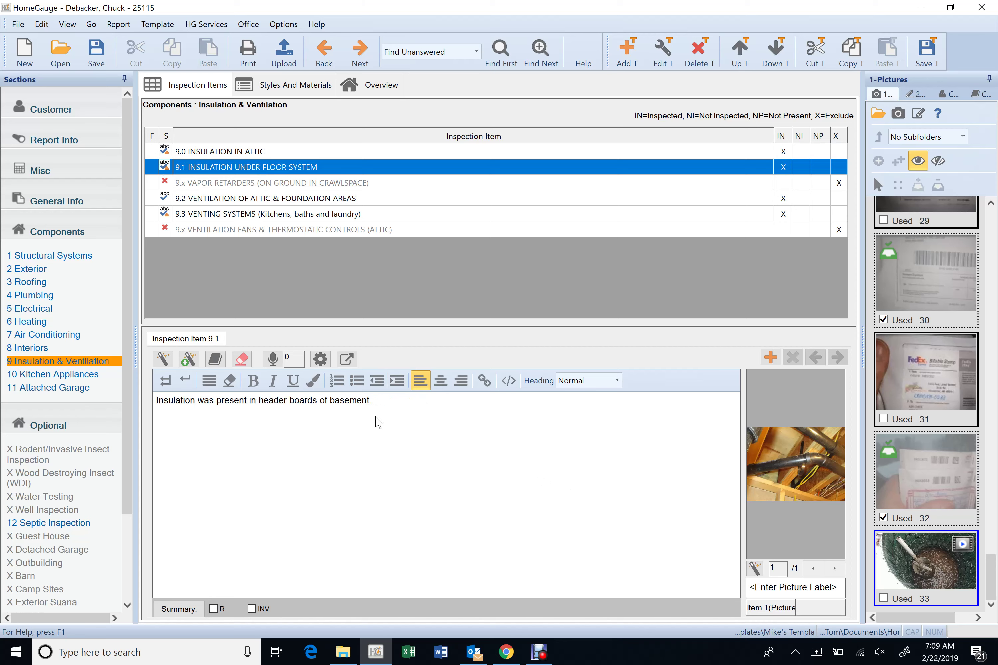
left_click(416, 444)
key("BackSpace")
type("in the visibl")
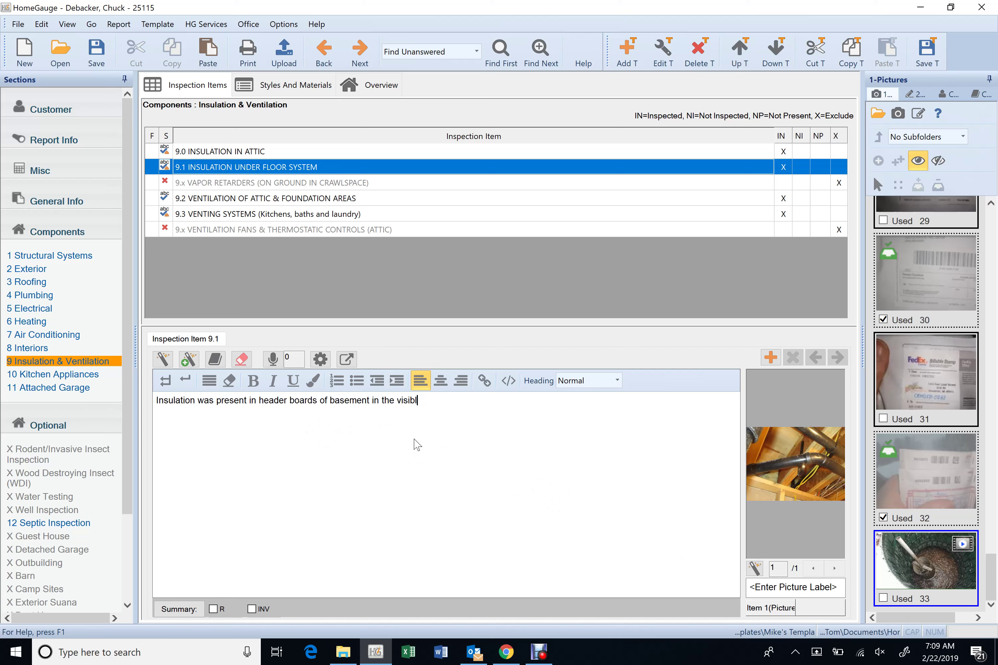
type("e areas.")
End item 9.3's first comment with "Seller indicated that repairs will be made." and flag it for the INV summary
left_click(343, 184)
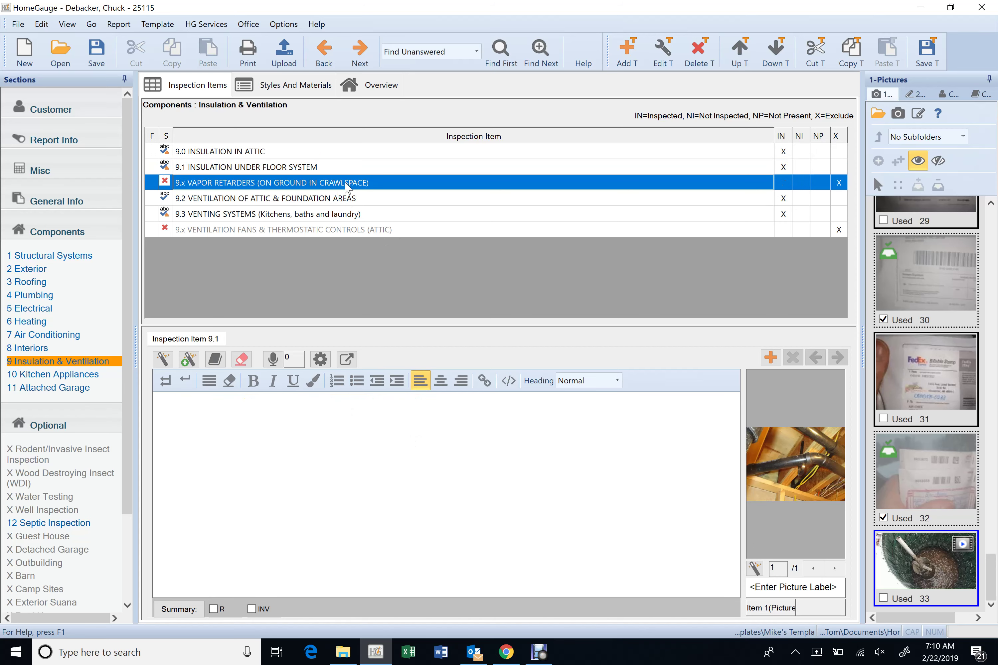
left_click(344, 199)
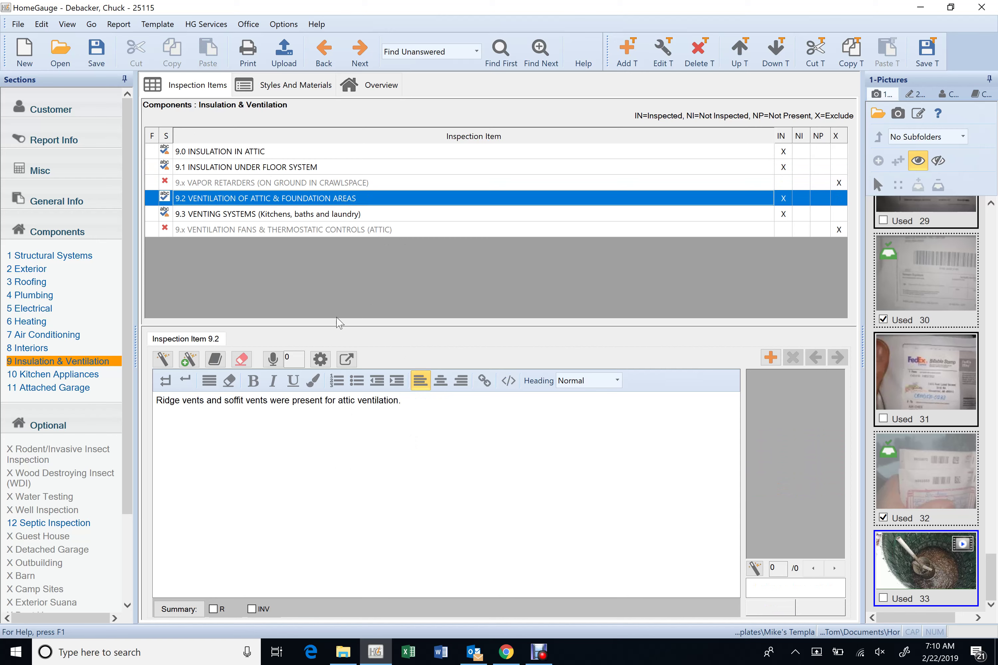
left_click(370, 217)
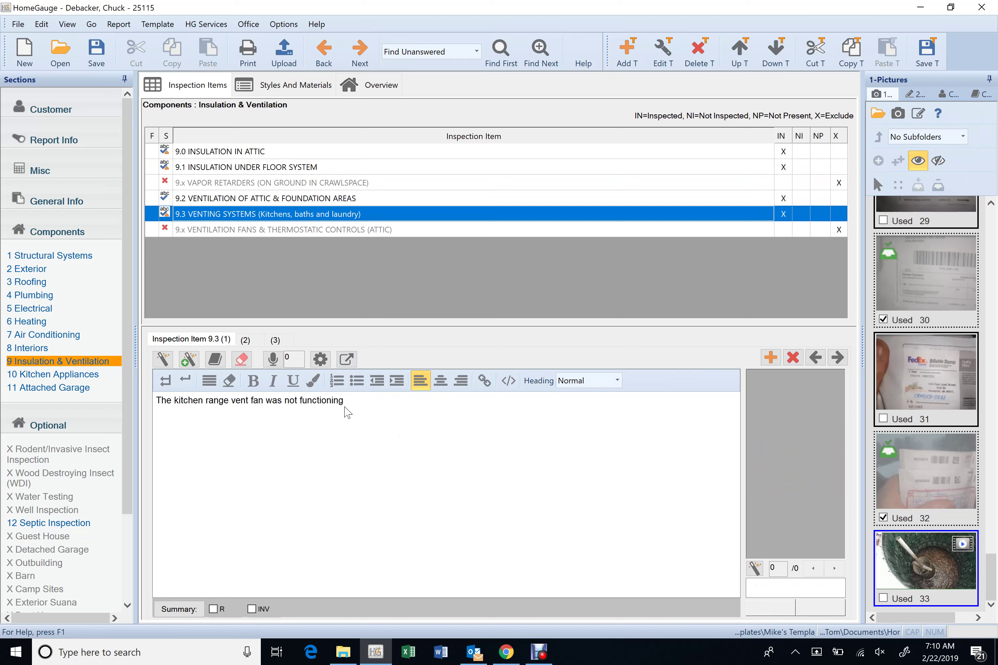
left_click(372, 421)
type(". ")
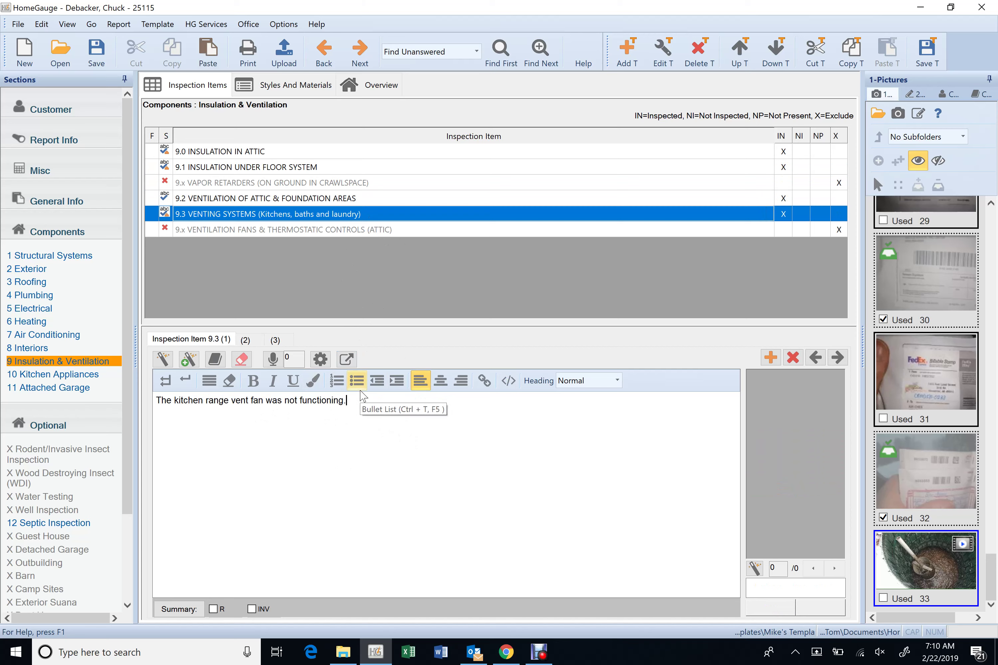
type("Seller indicated that ")
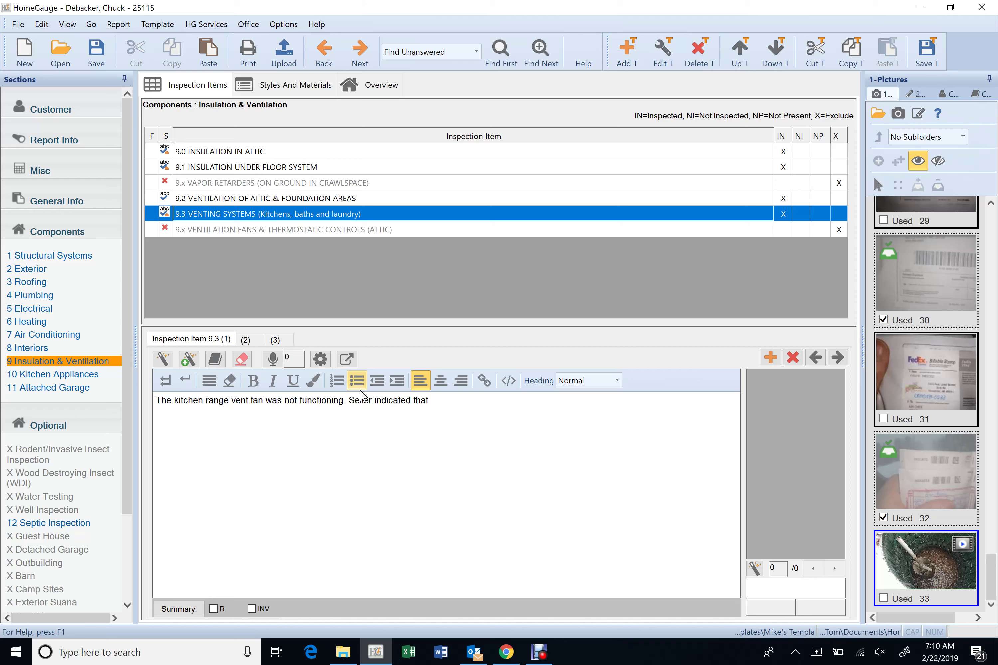
type("repairs will be made.")
left_click(257, 609)
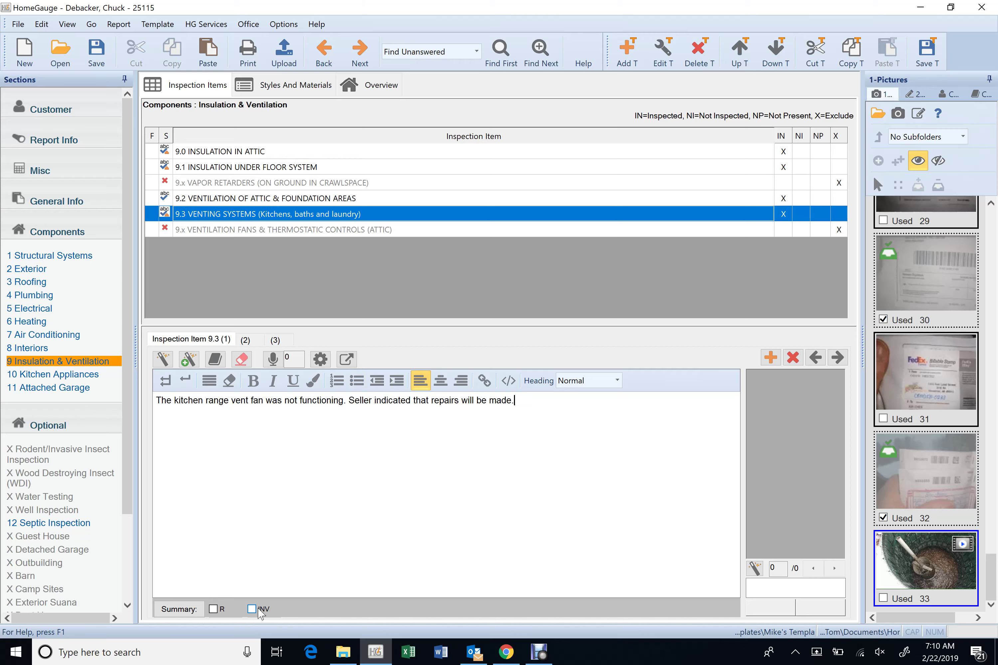
left_click(245, 340)
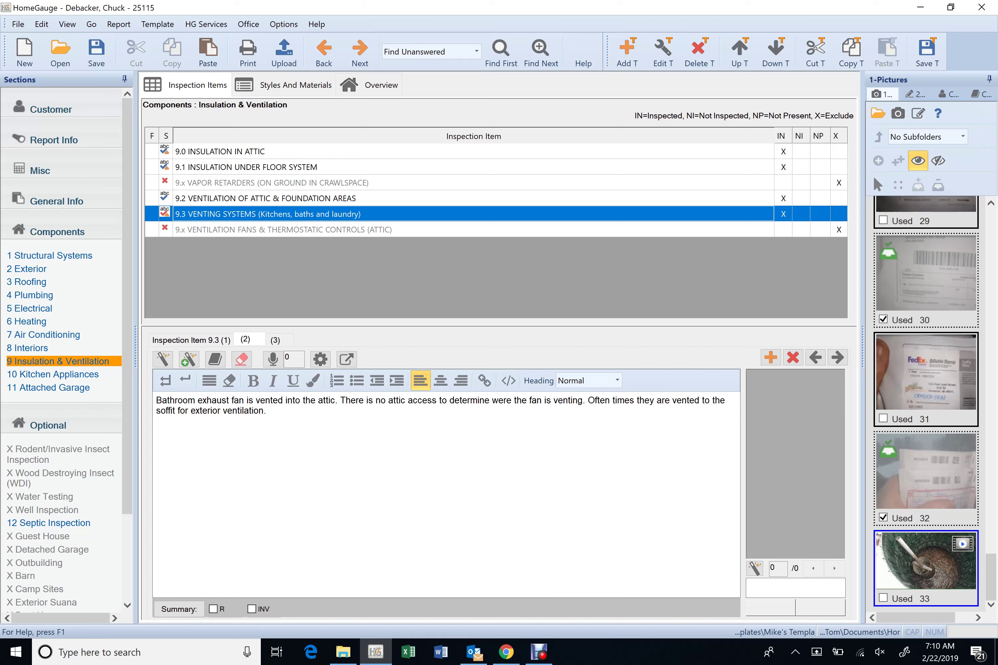
left_click(348, 654)
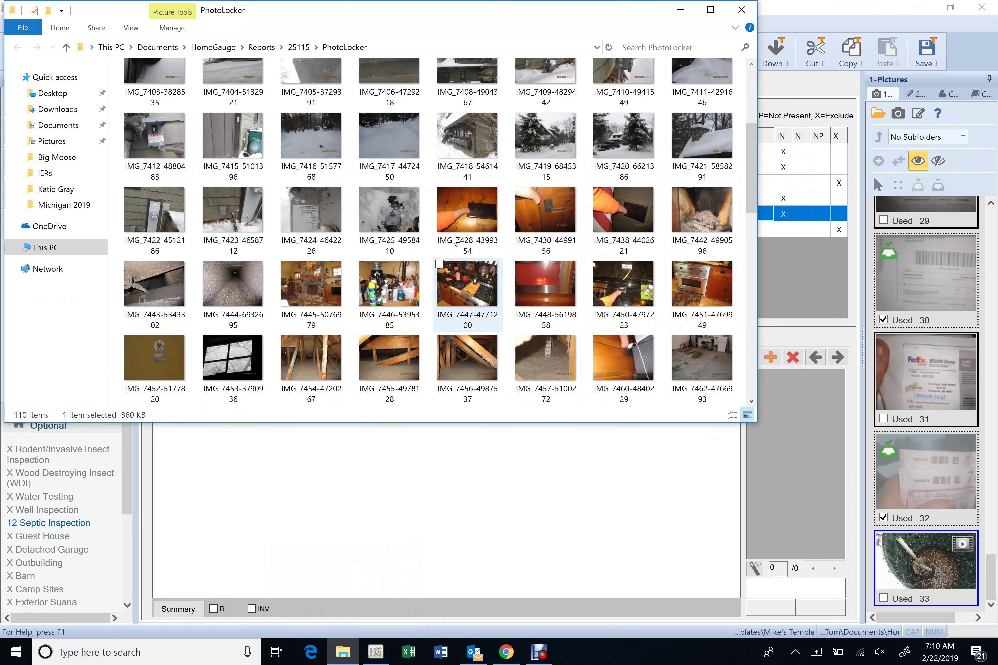
scroll(446, 241, "up", 3)
left_click(229, 110)
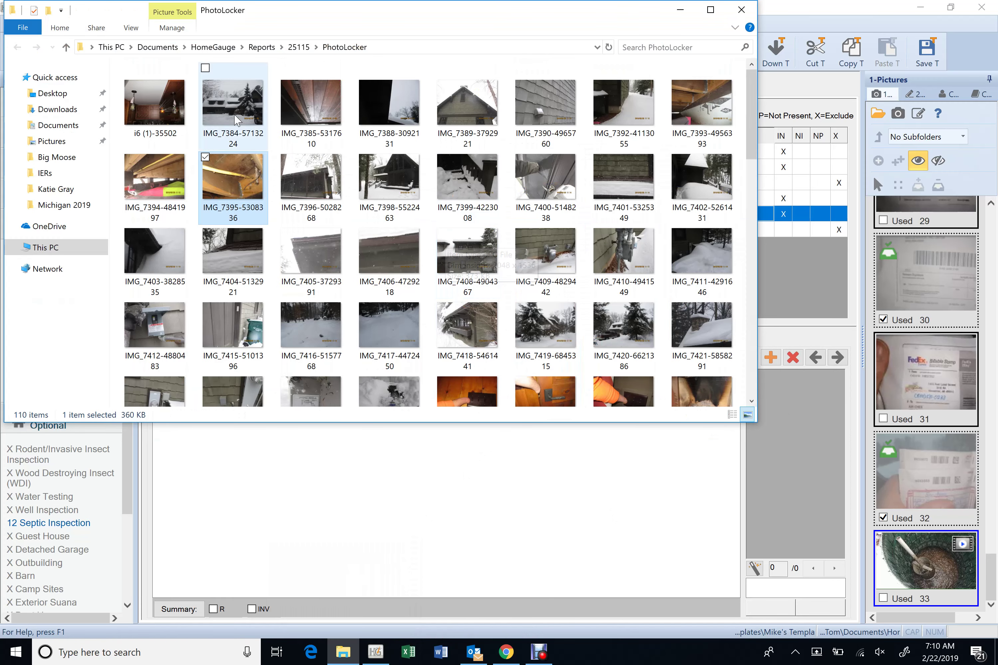
double_click(229, 108)
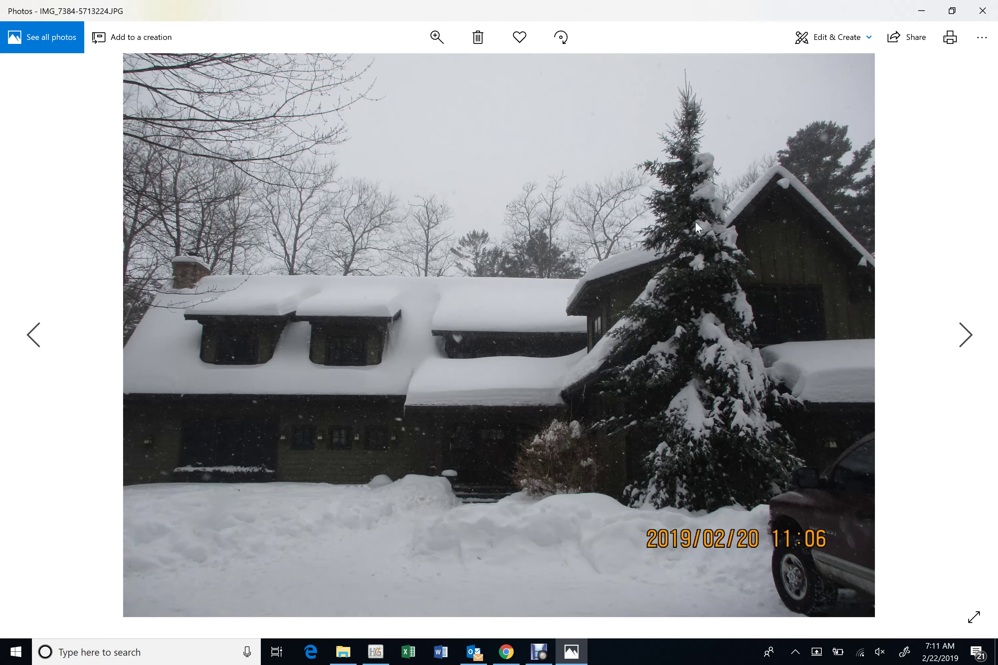
left_click(982, 11)
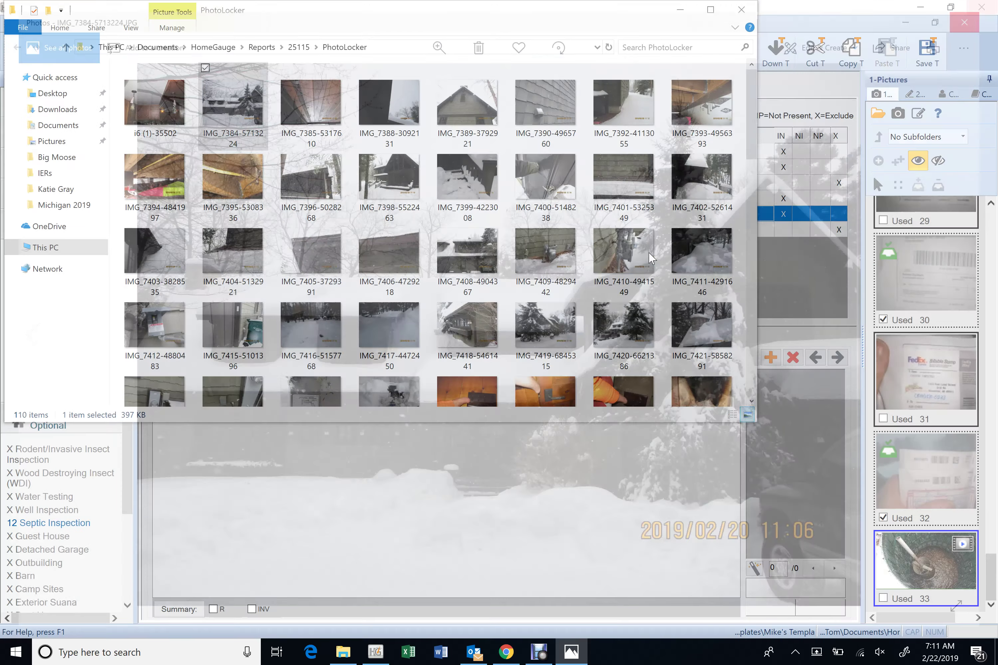
left_click(371, 476)
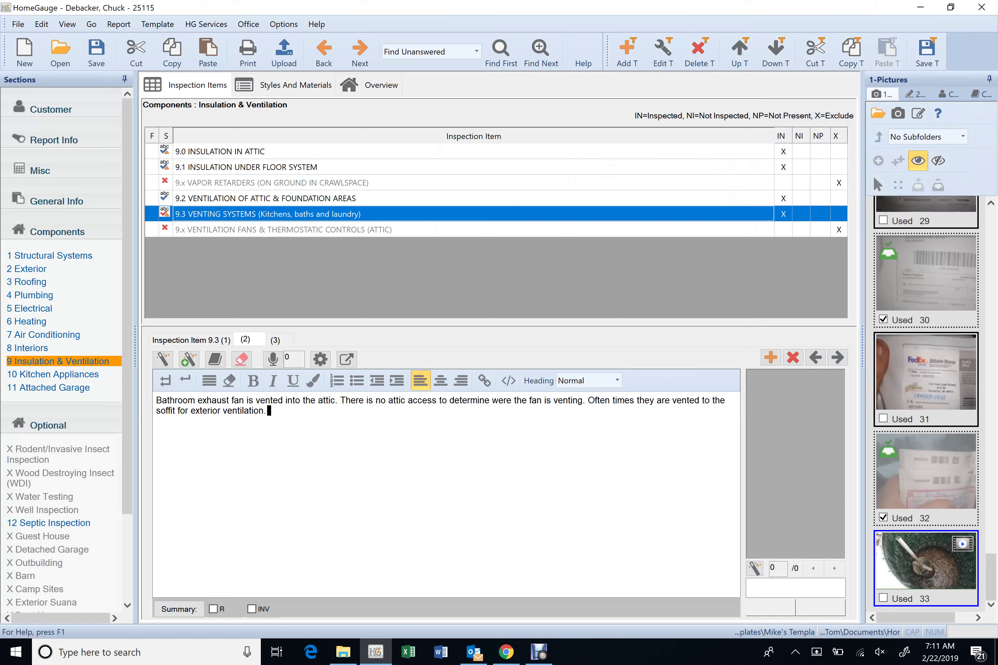
left_click(275, 340)
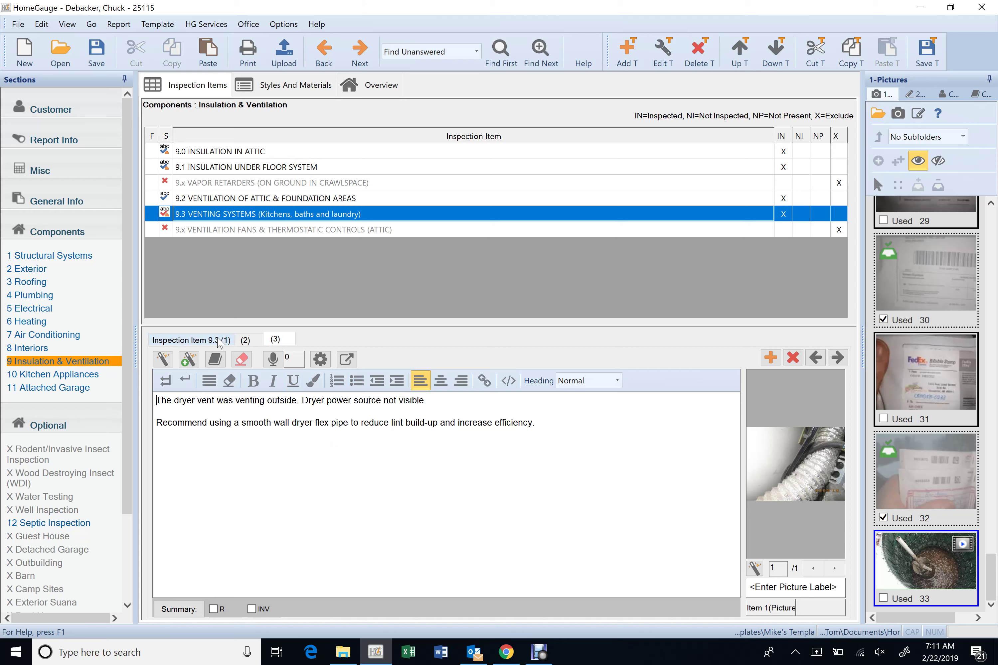
left_click(246, 340)
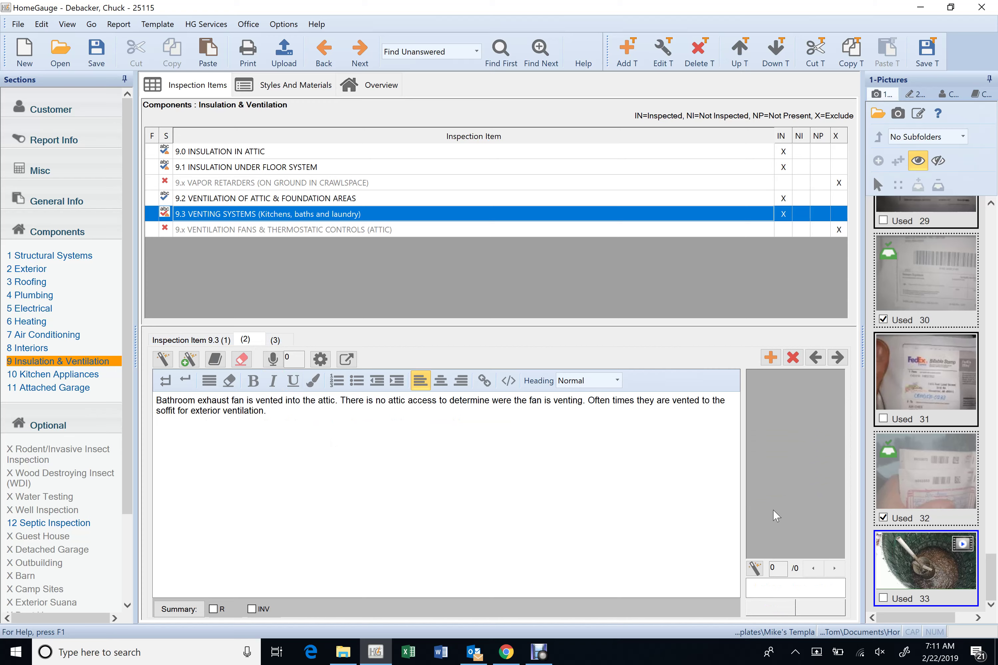
Open picture 14, showing the small vent on the shingled wall, for editing as part of item 9.3's second comment
scroll(926, 356, "up", 5)
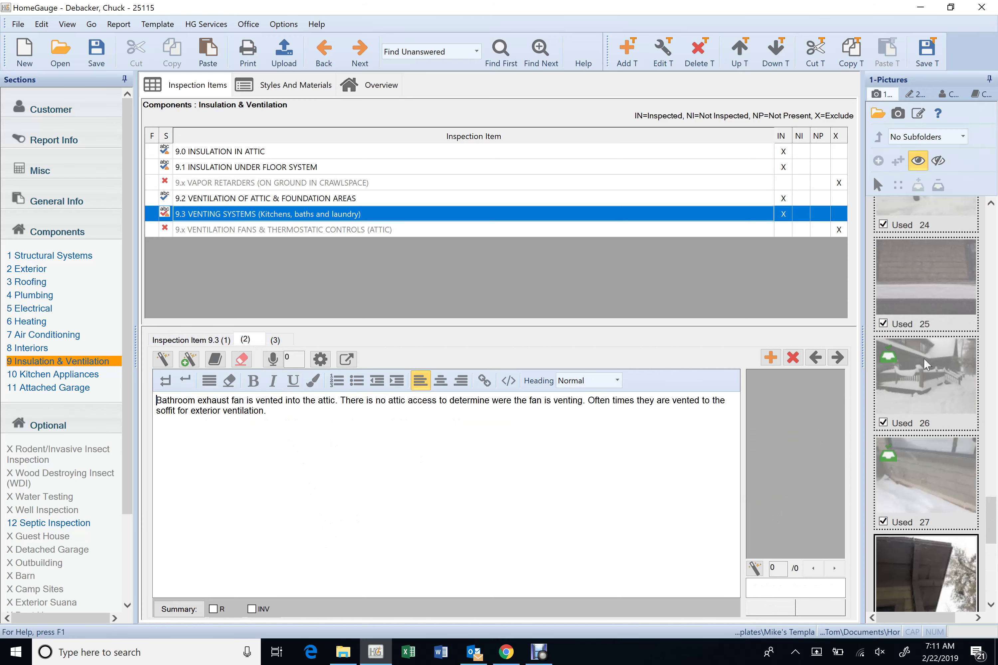
scroll(925, 364, "up", 7)
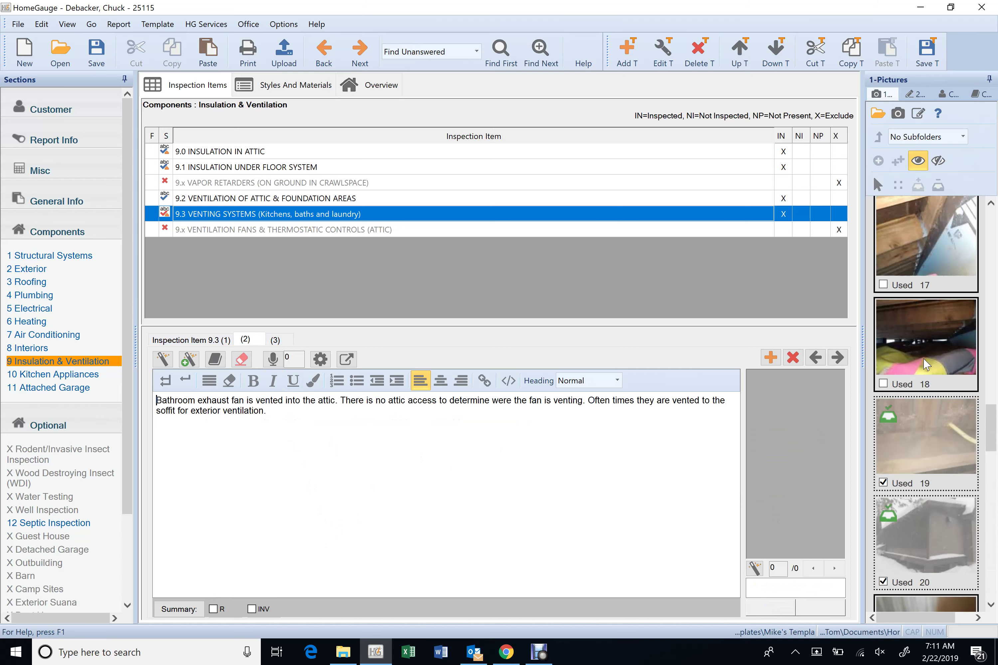
scroll(926, 364, "up", 4)
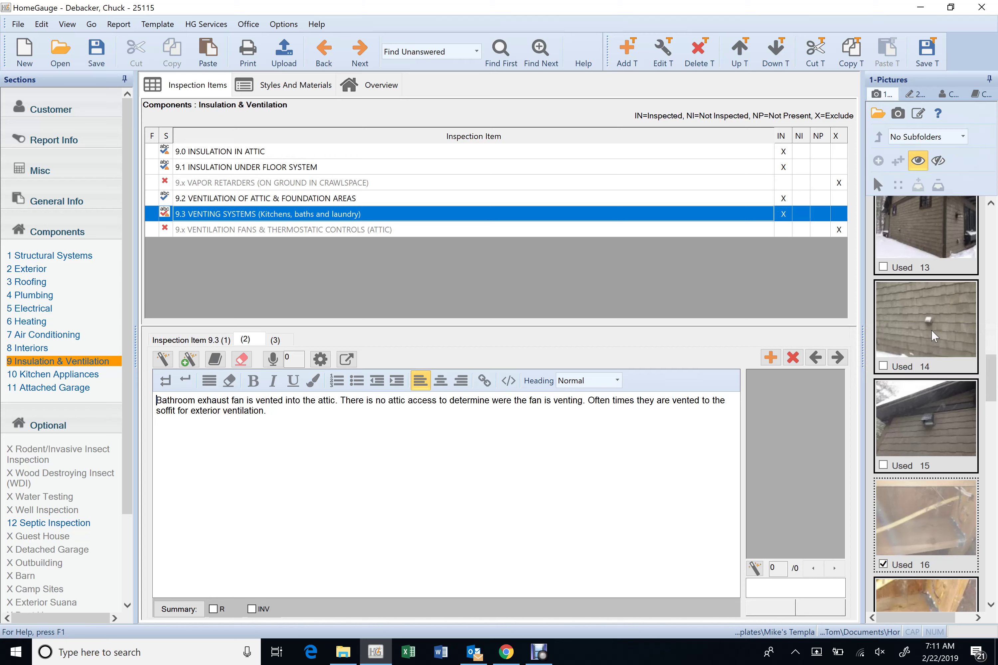
left_click(929, 327)
double_click(929, 333)
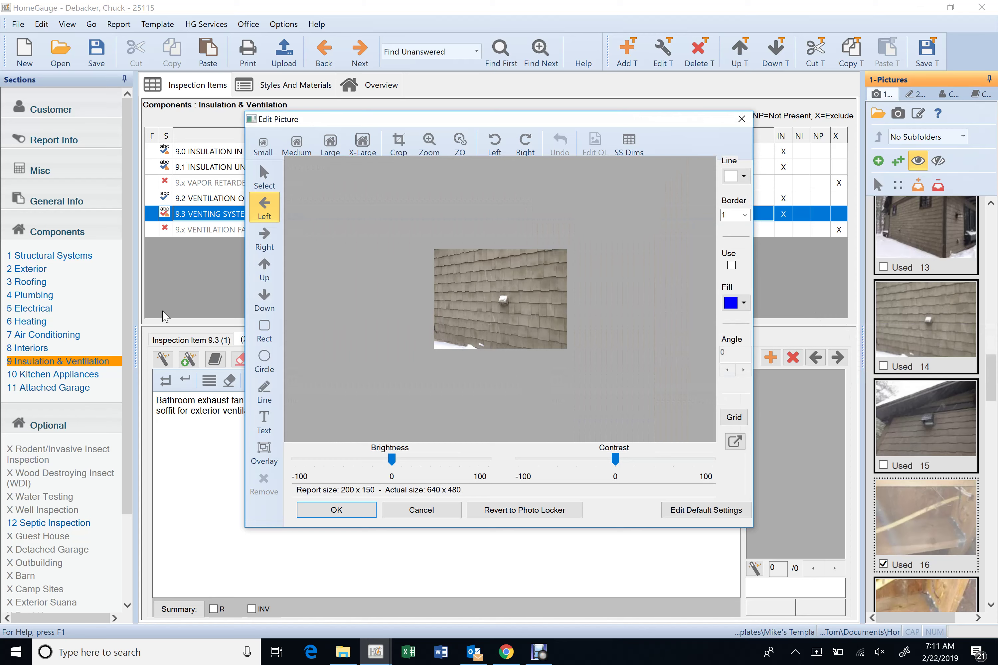
Label the picture "basement bathroom vent" in size 10 text just below the vent and save it to the comment
left_click(265, 423)
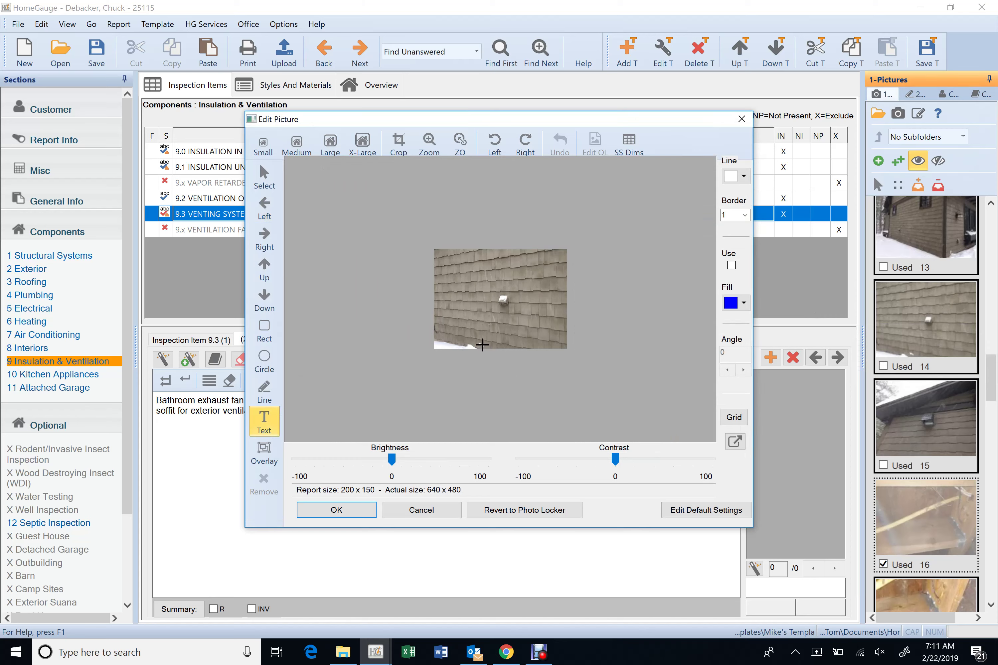
left_click(479, 321)
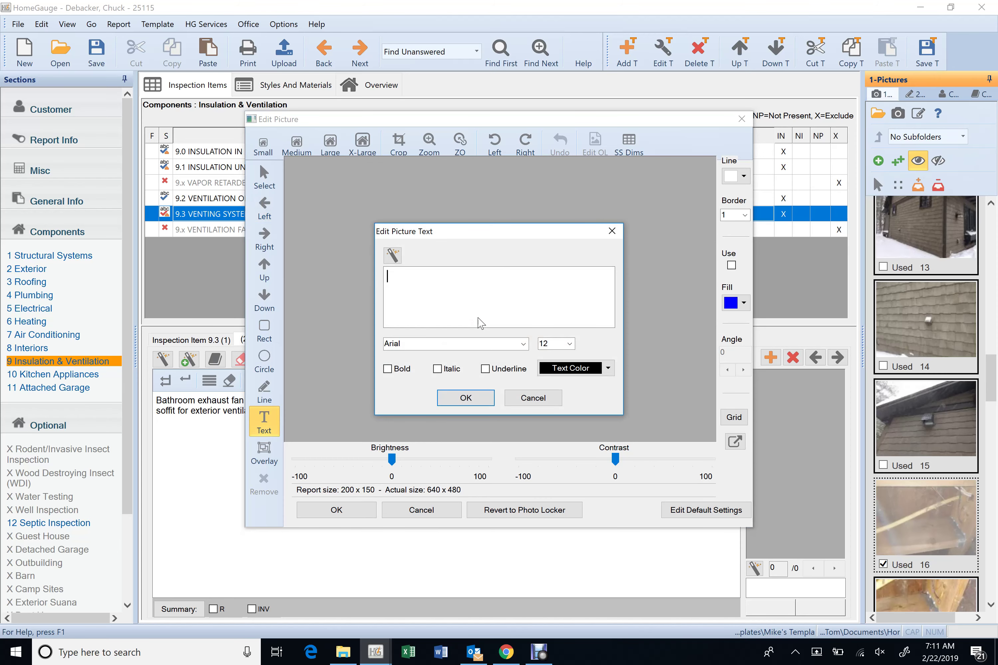
type("basement bathroom vent")
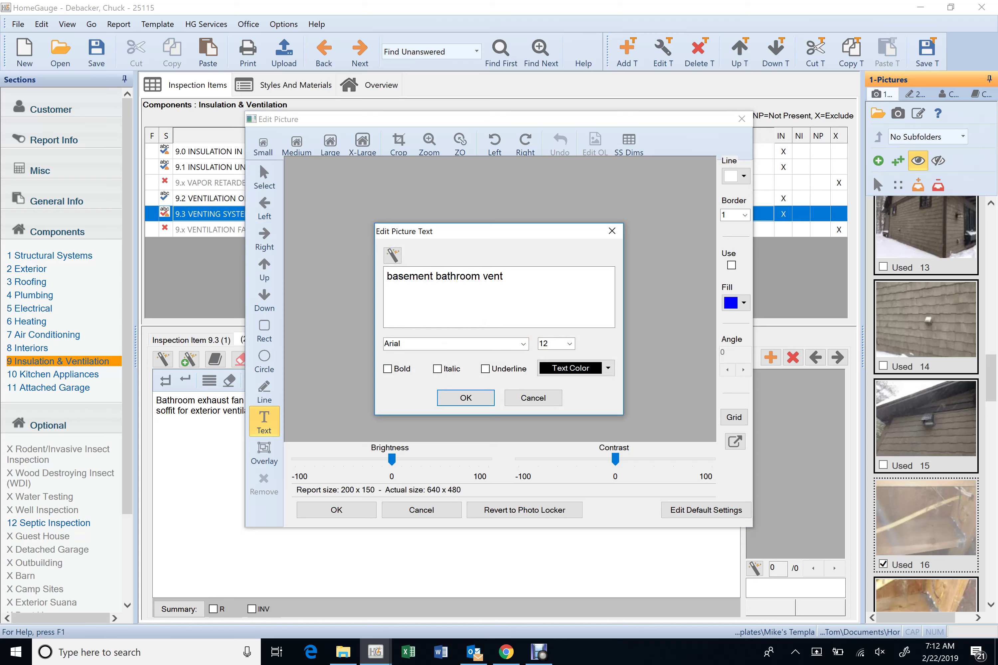
left_click(567, 345)
left_click(545, 364)
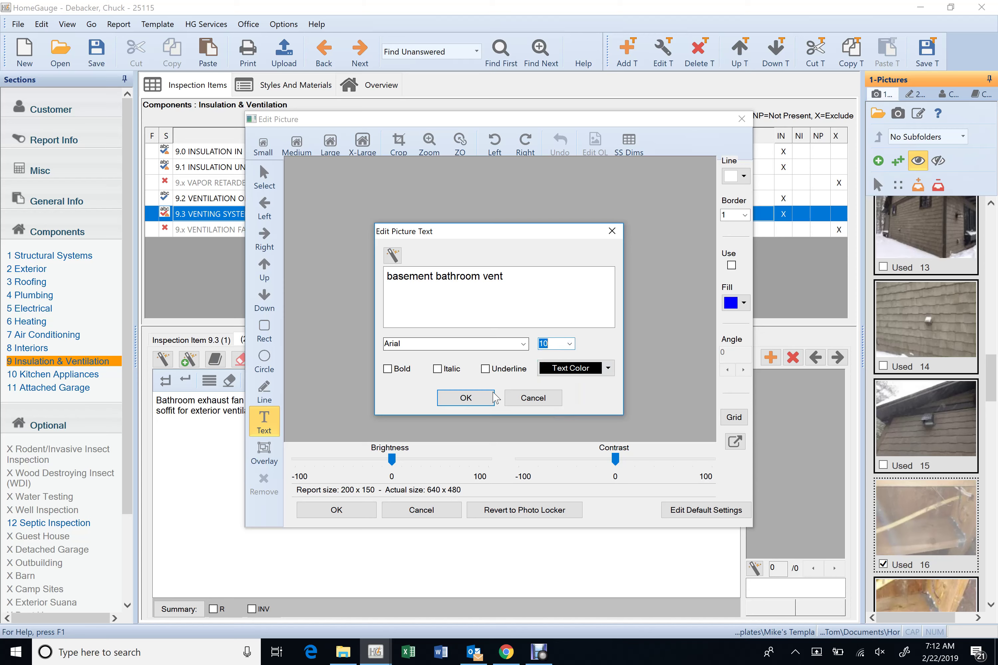
left_click(465, 398)
left_click_drag(535, 333, 507, 331)
left_click(592, 389)
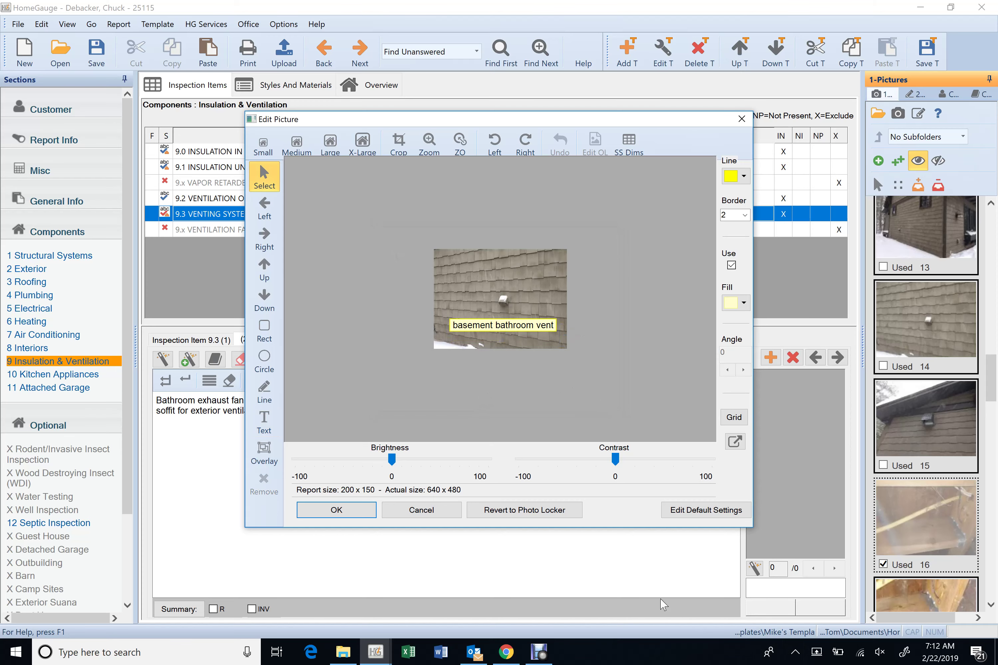
left_click(336, 510)
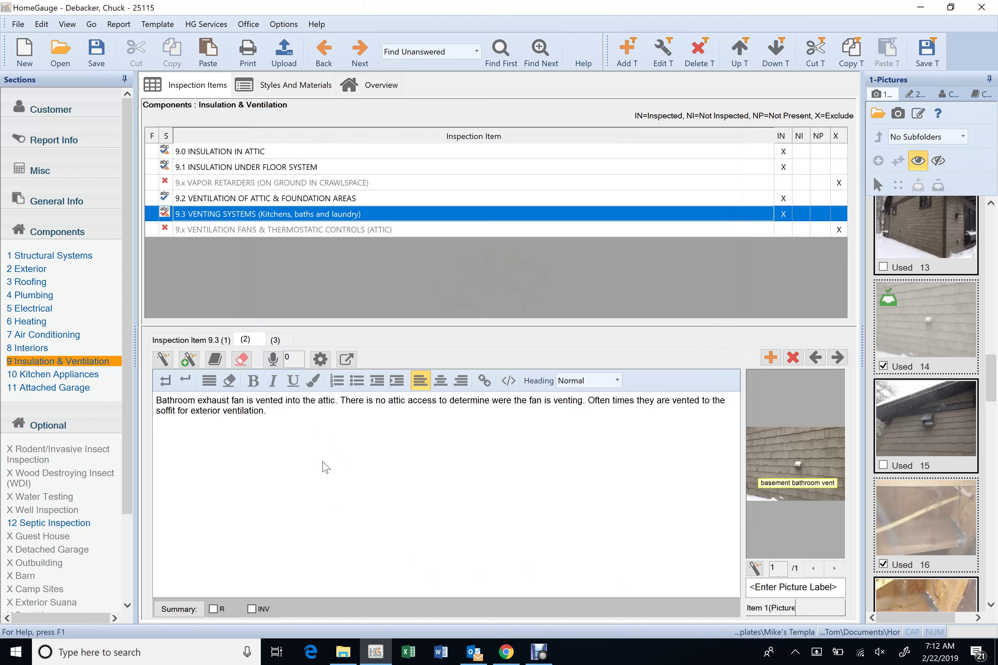
Begin item 9.3's second comment with "The basement bathroom exhaust fan was vented outside." and put "The" before the existing sentence
type("The basement ")
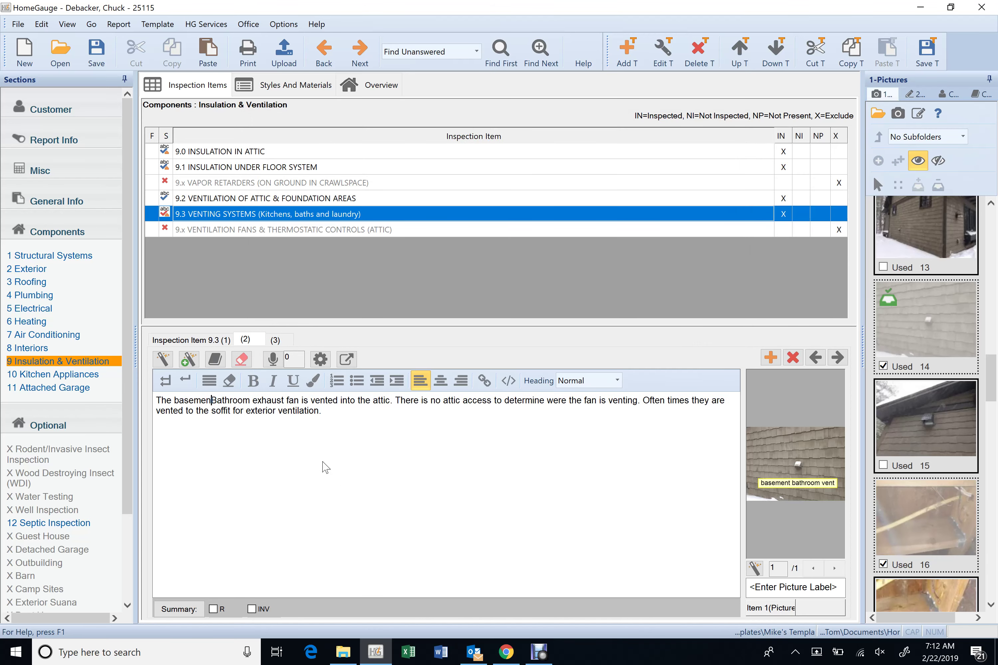
type("bathroom e")
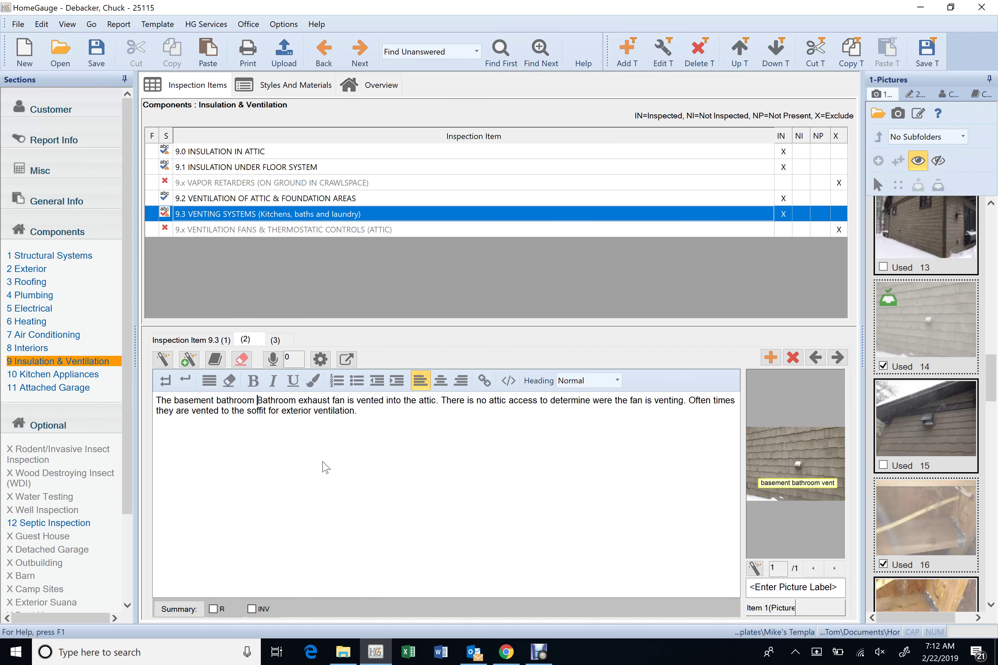
type("xhaust fa")
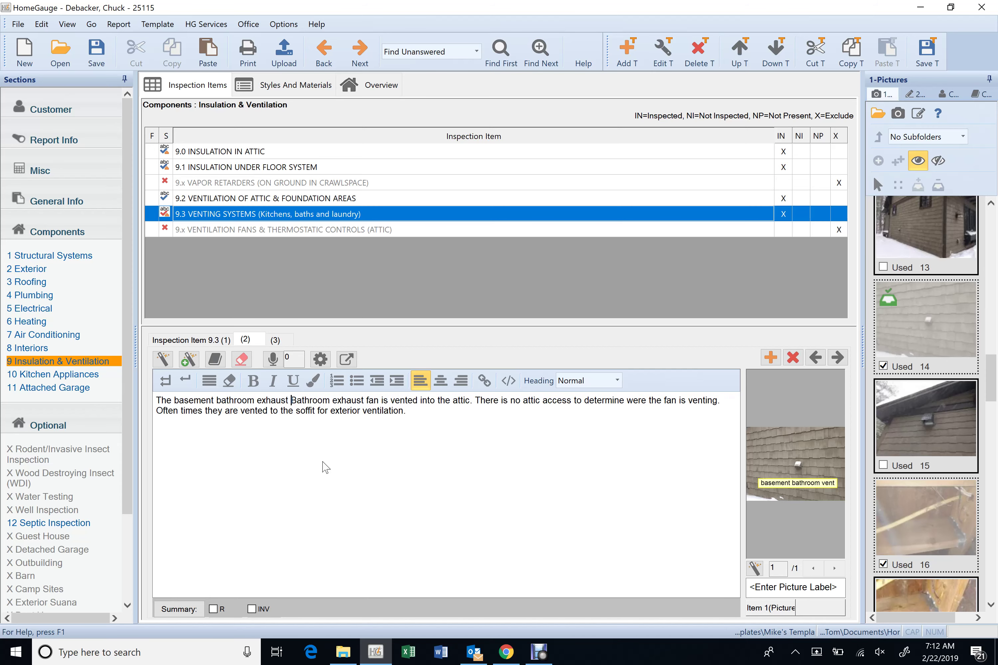
type("n was vented ")
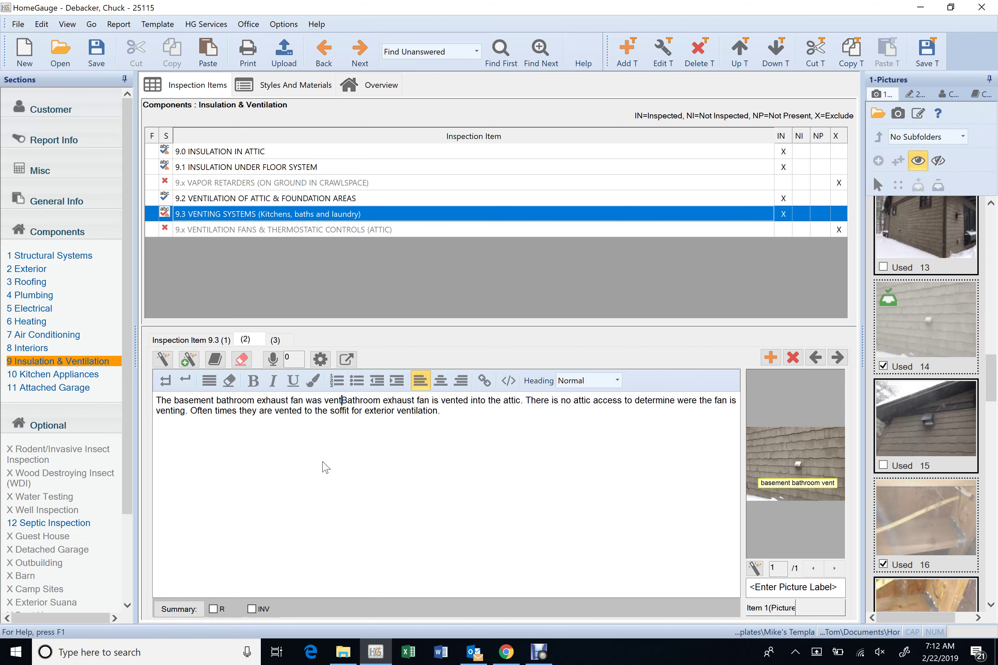
type("outside")
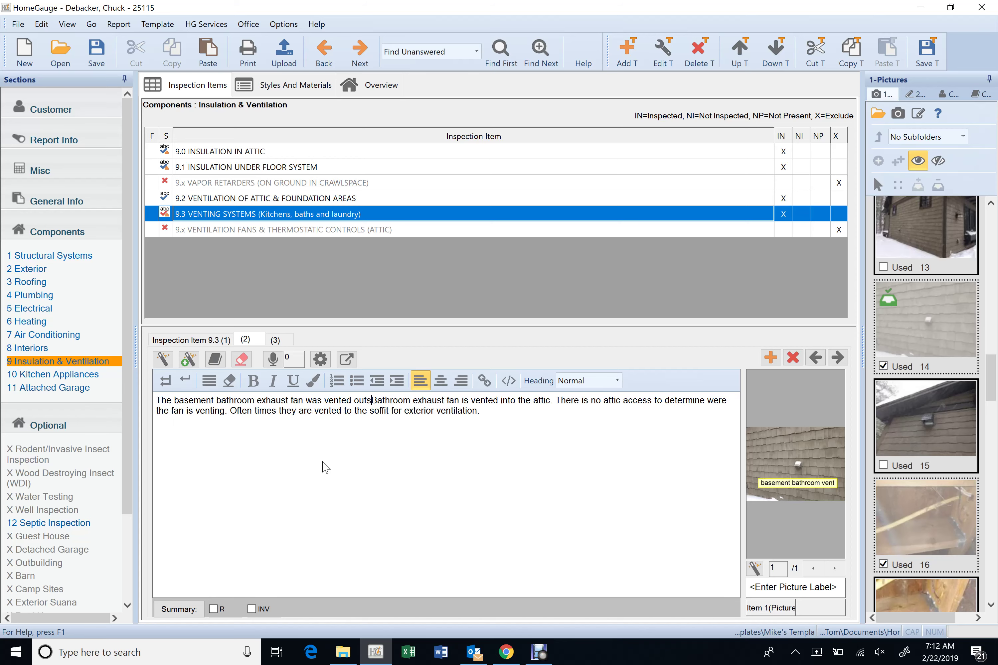
type(". The")
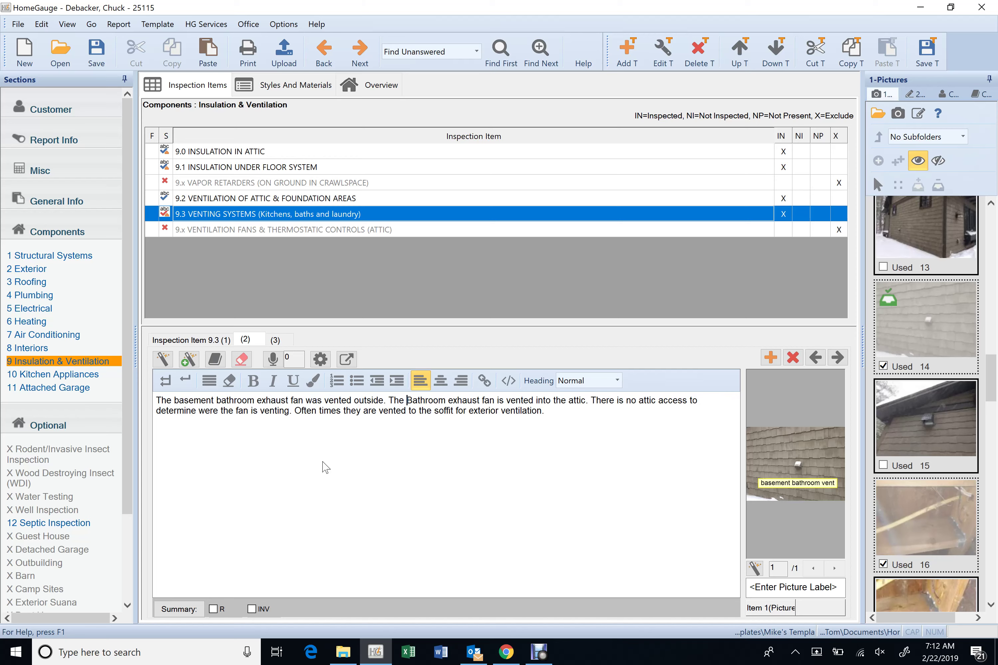
Change the start of the comment's second sentence to lowercase "bathroom" and plural "fans"
type("b")
key("Delete")
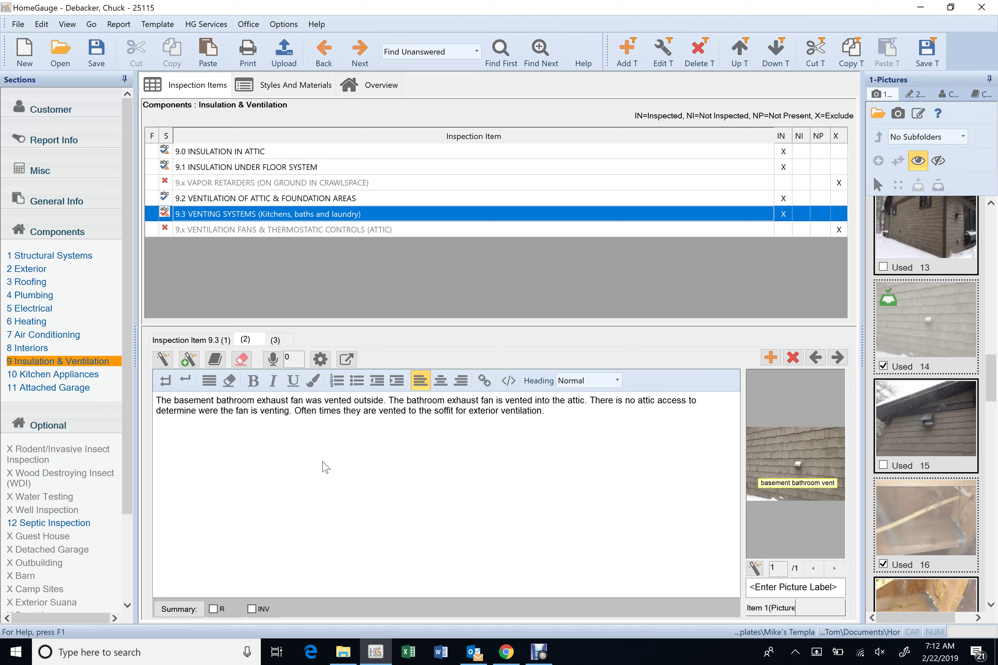
key("Right")
key("Right")
key("Right")
key("Right")
key("Right")
key("Right")
key("Right")
key("Right")
key("Right")
key("Right")
key("Right")
key("Right")
key("Right")
key("Right")
key("Right")
key("Right")
key("Right")
key("Right")
key("Right")
type("s")
key("Right")
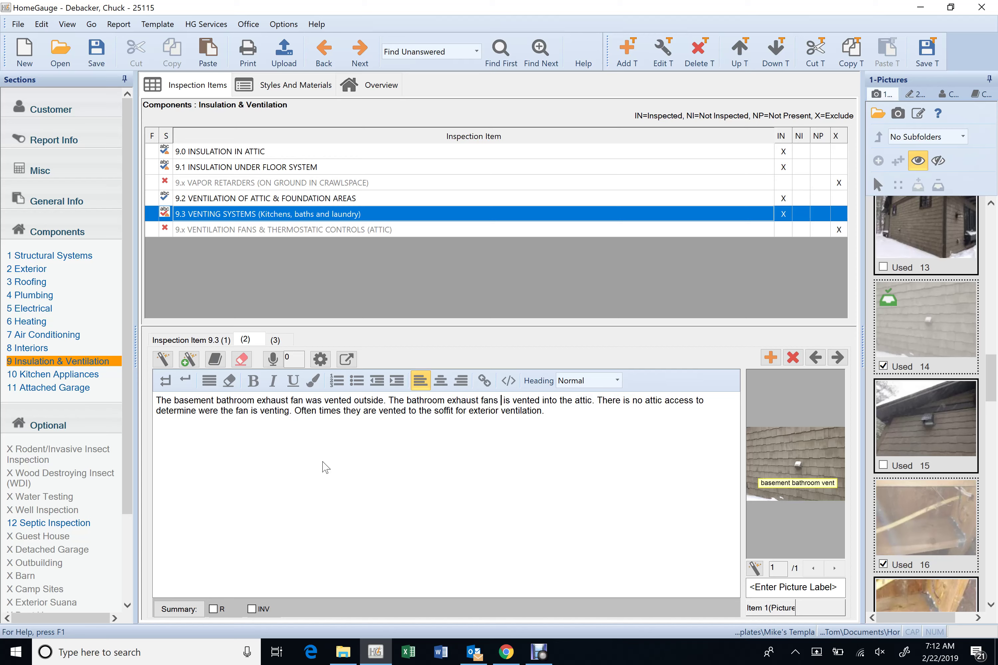
After "exhaust fans", insert "at the other bathroom were working but we could not determine where they were vented"
type("at the other bat")
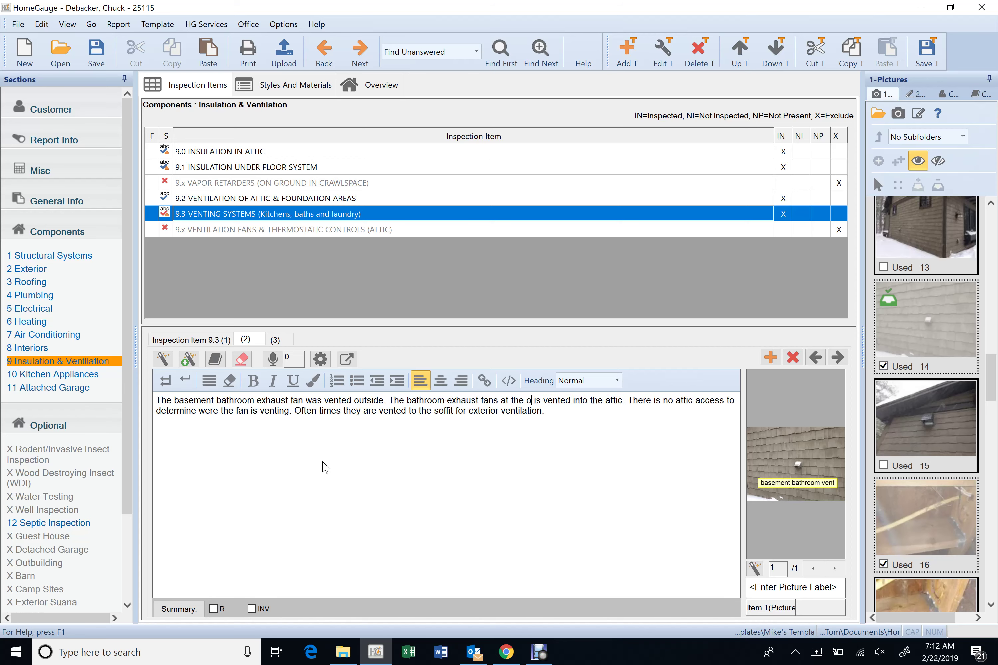
type("hroom ")
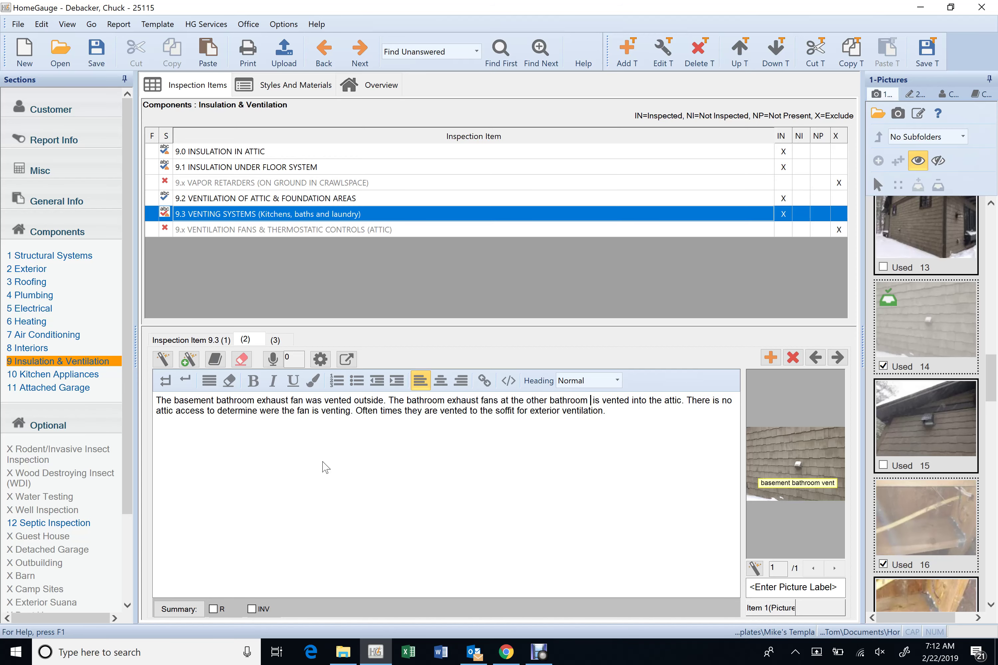
type("were working ")
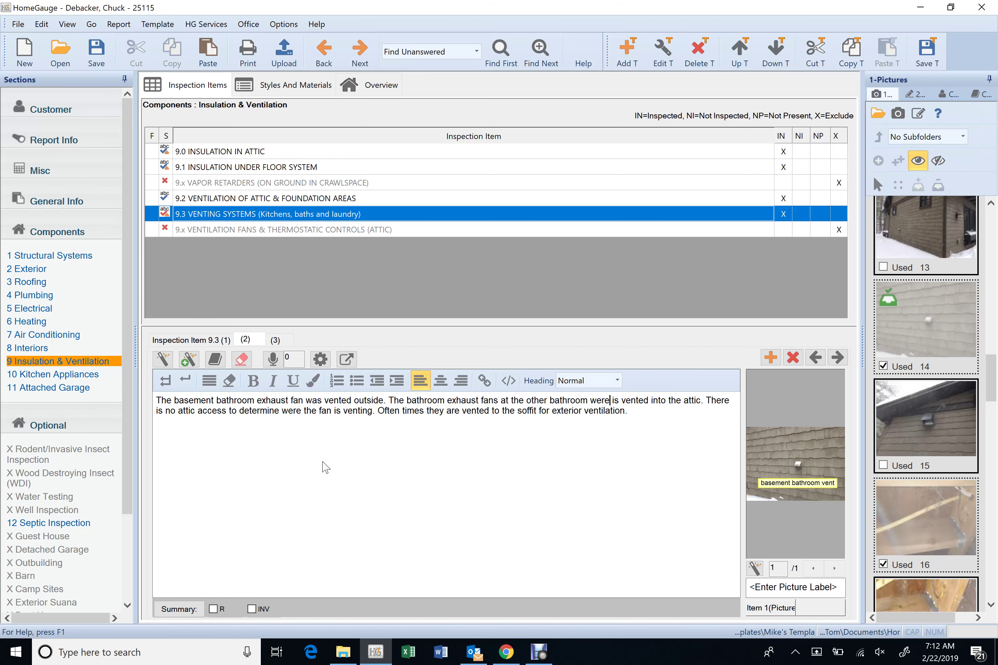
type("but  ")
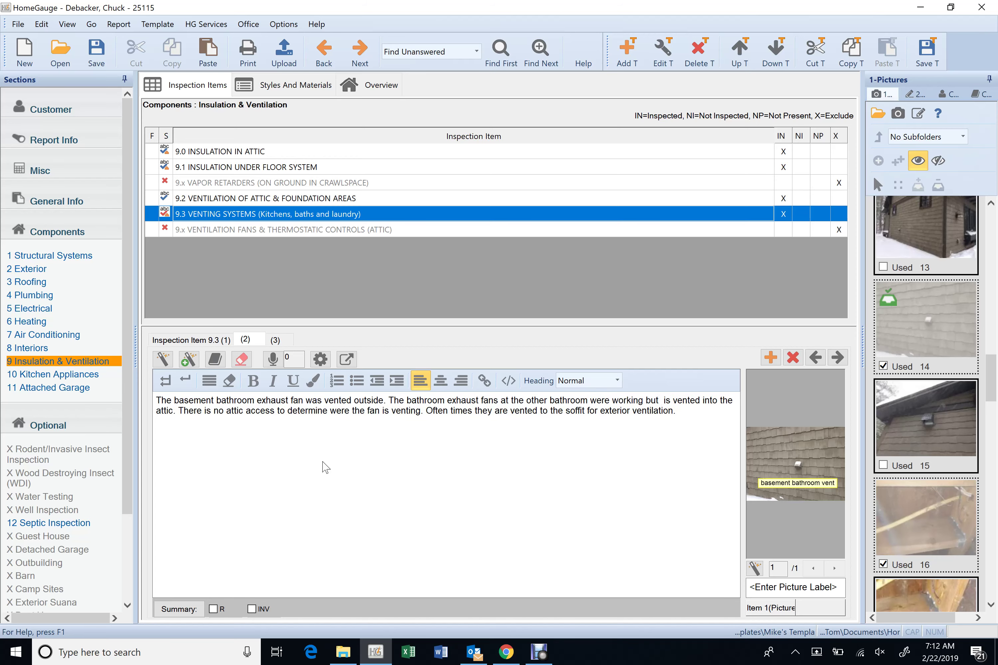
type("we could ")
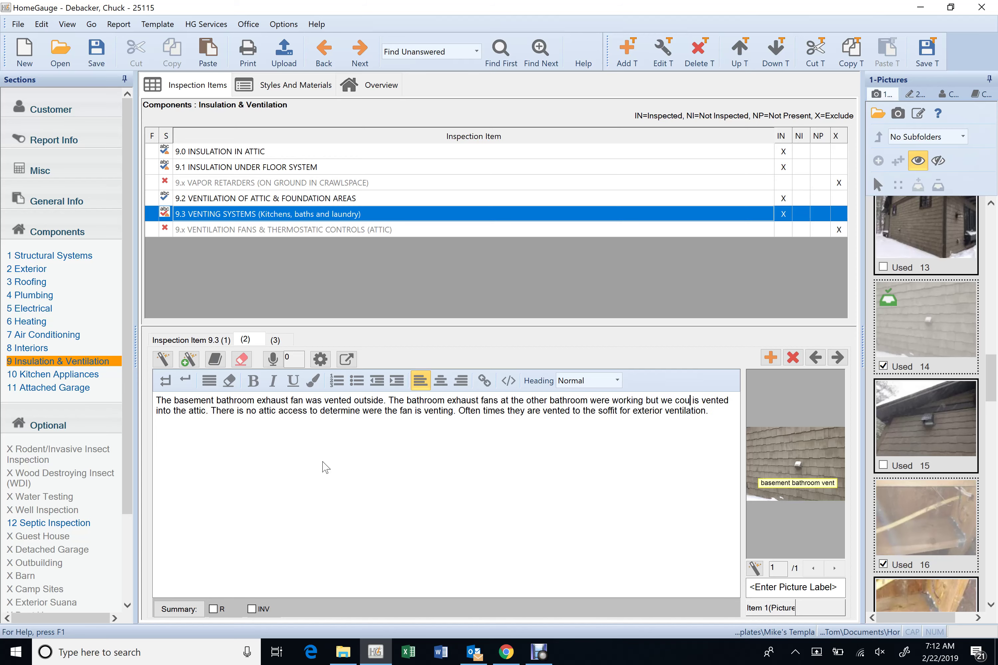
type("not de")
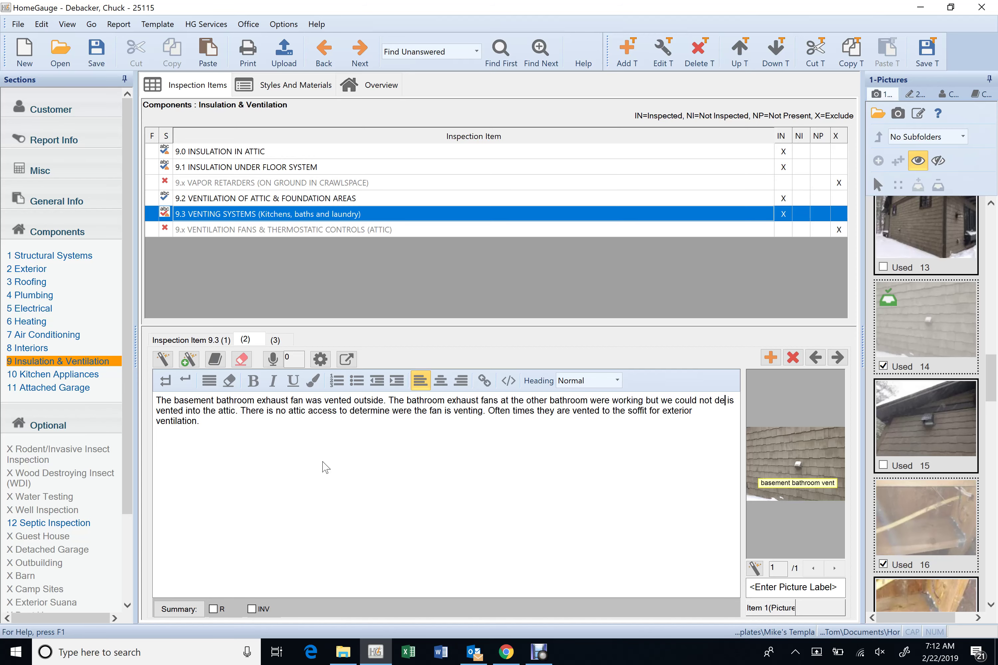
type("termine where ")
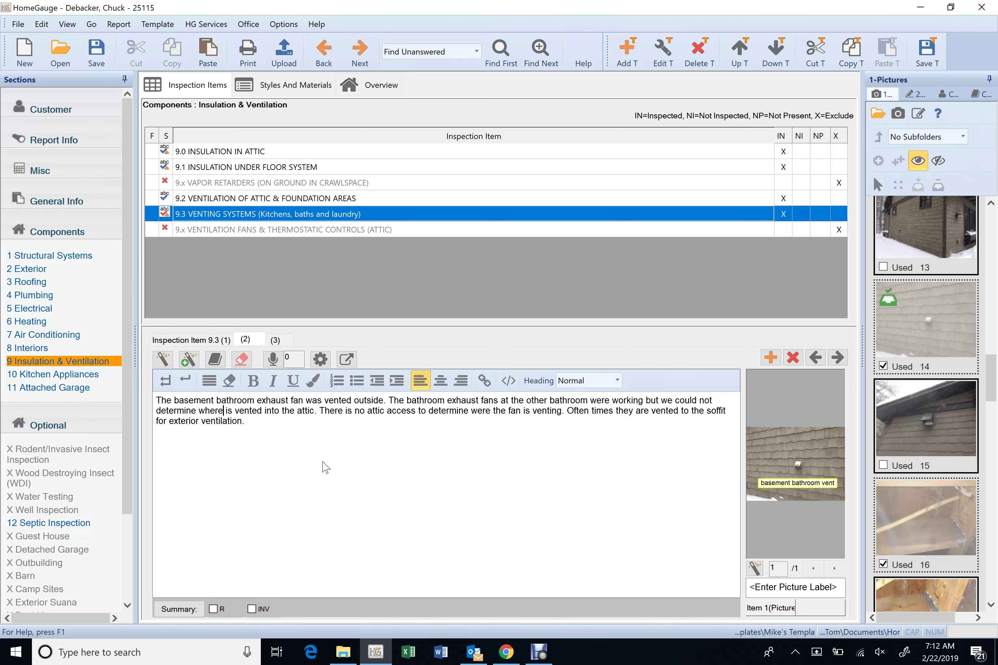
type("they were ")
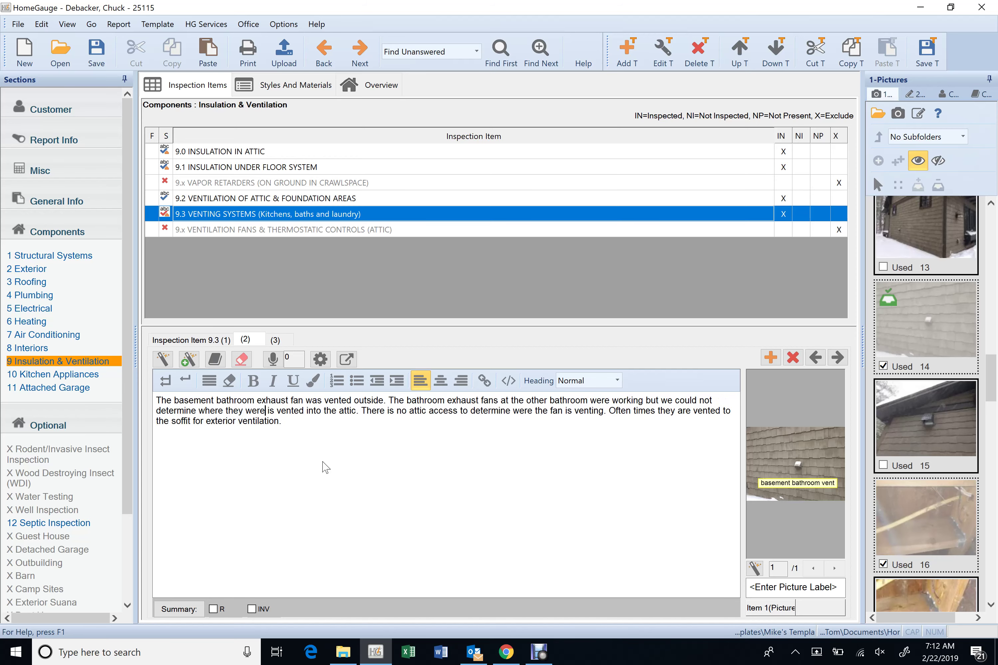
type("vented  ")
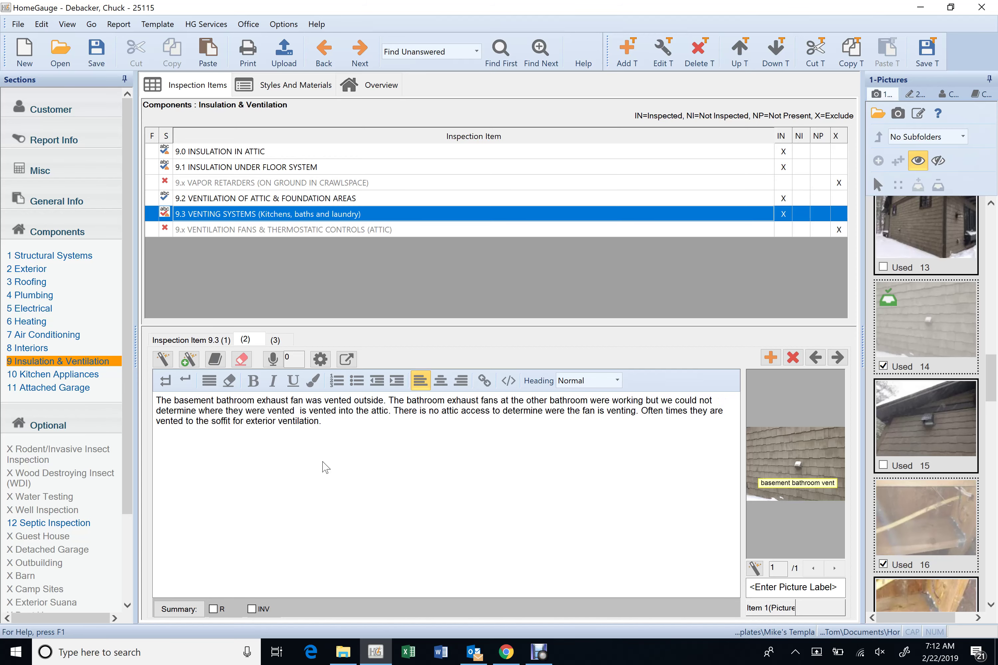
Continue the second sentence after "where they were vented" with "due to snow on the roof"
type("due to w")
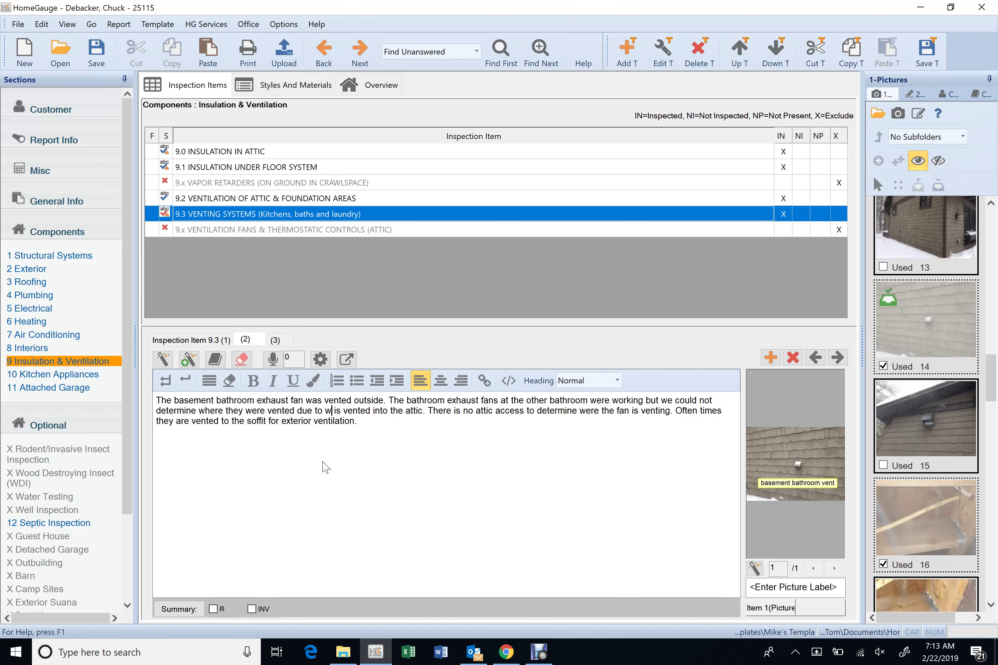
key("BackSpace")
type("snow on th")
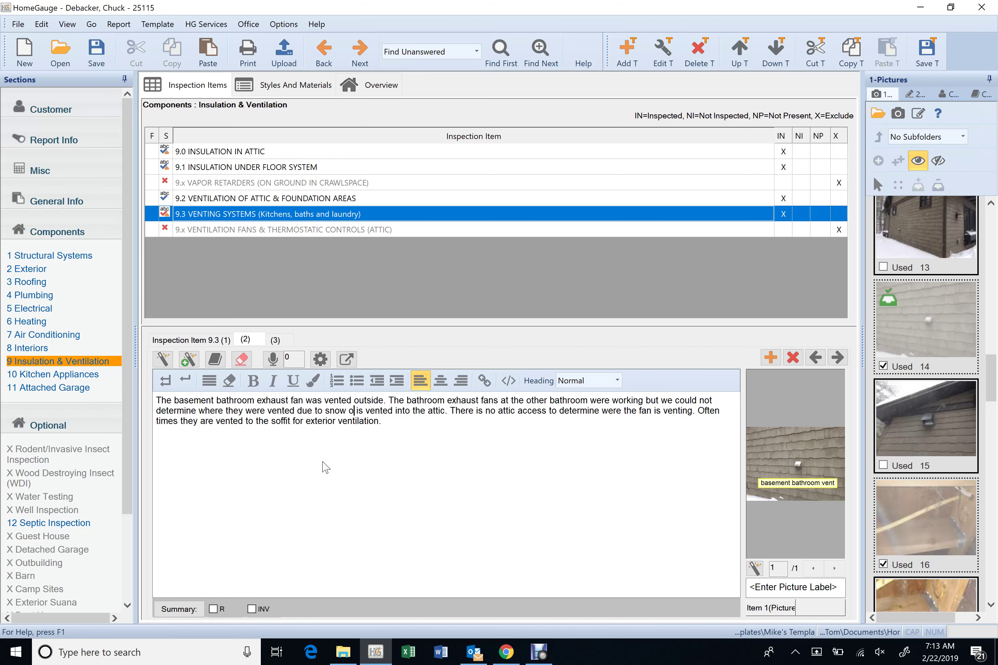
type("e roof ")
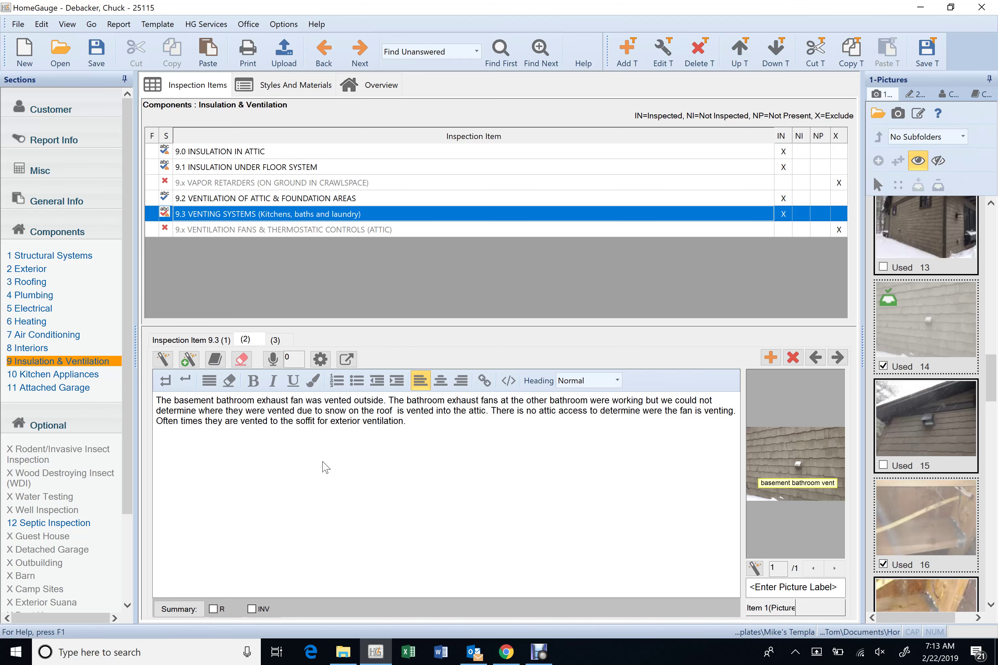
Finish the second sentence with "and the weather conditions at the time of the inspection."
type("and the w")
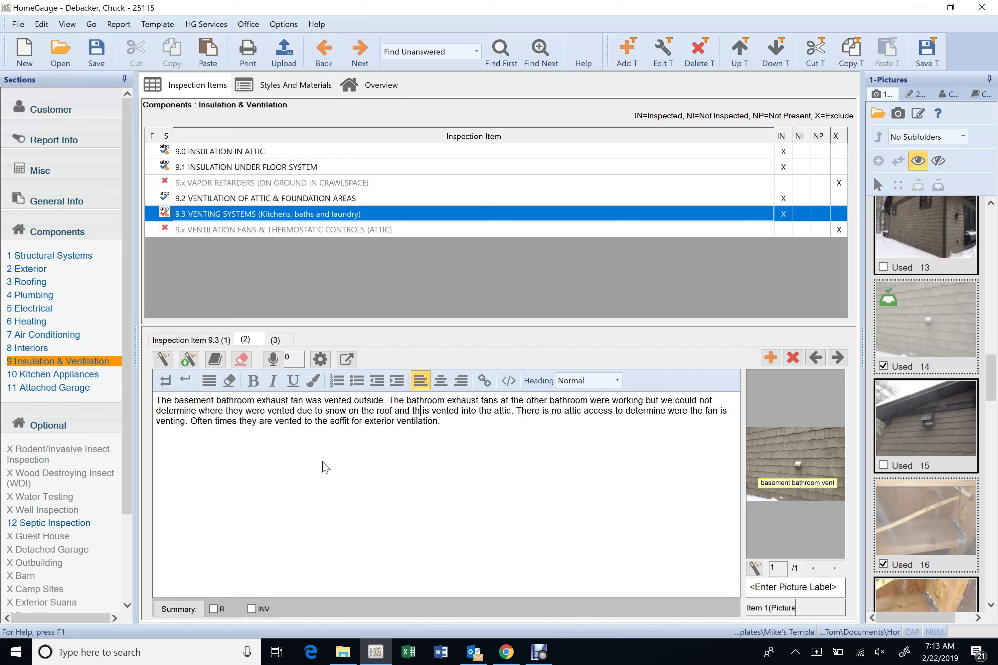
type("e")
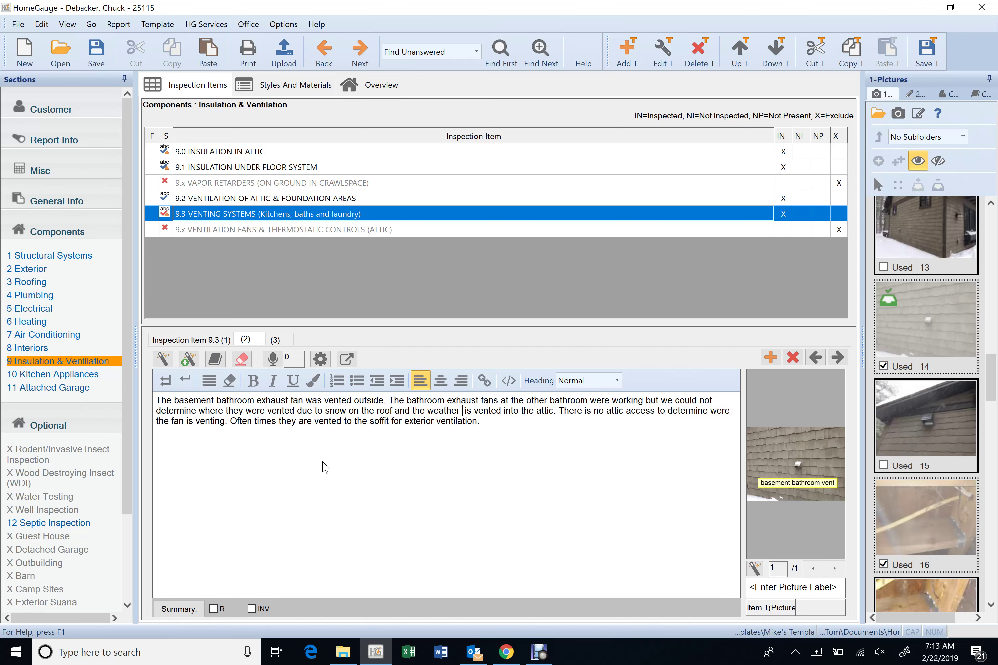
type("ather conditions a")
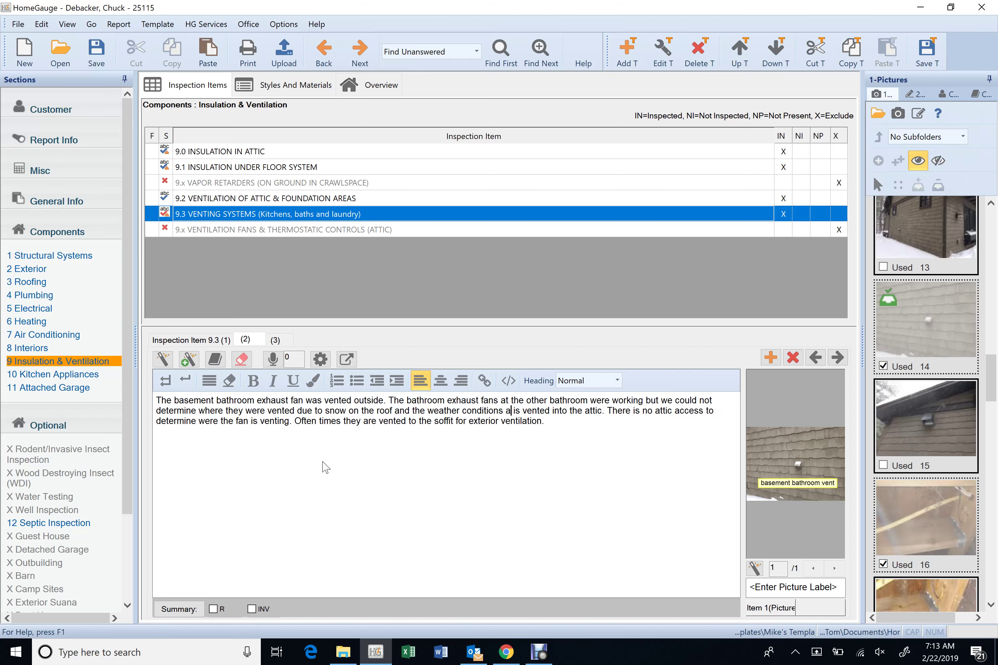
type("t the time o")
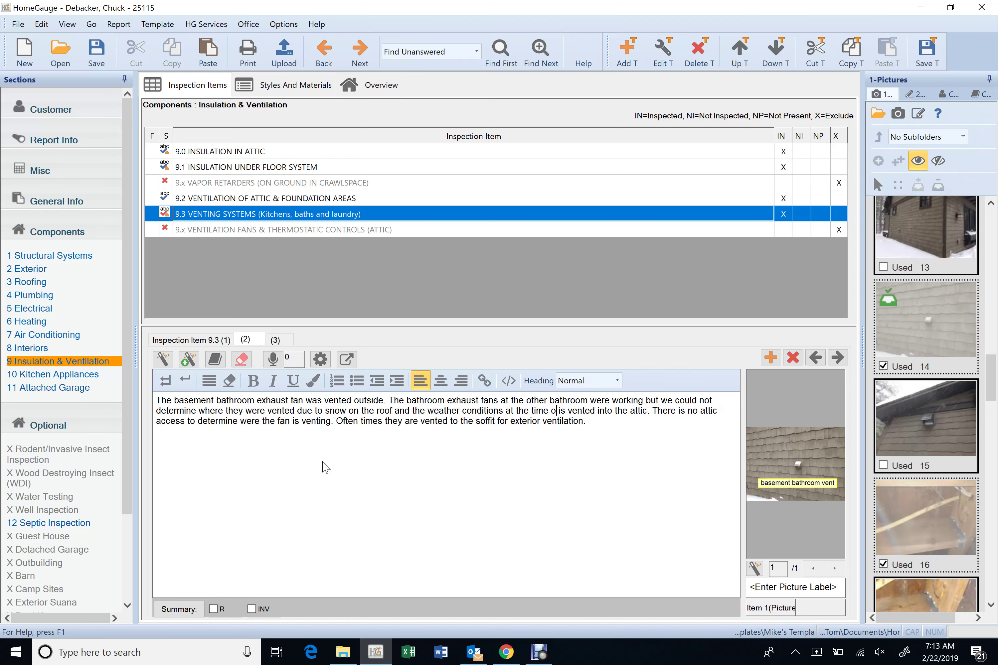
type("f theinsp")
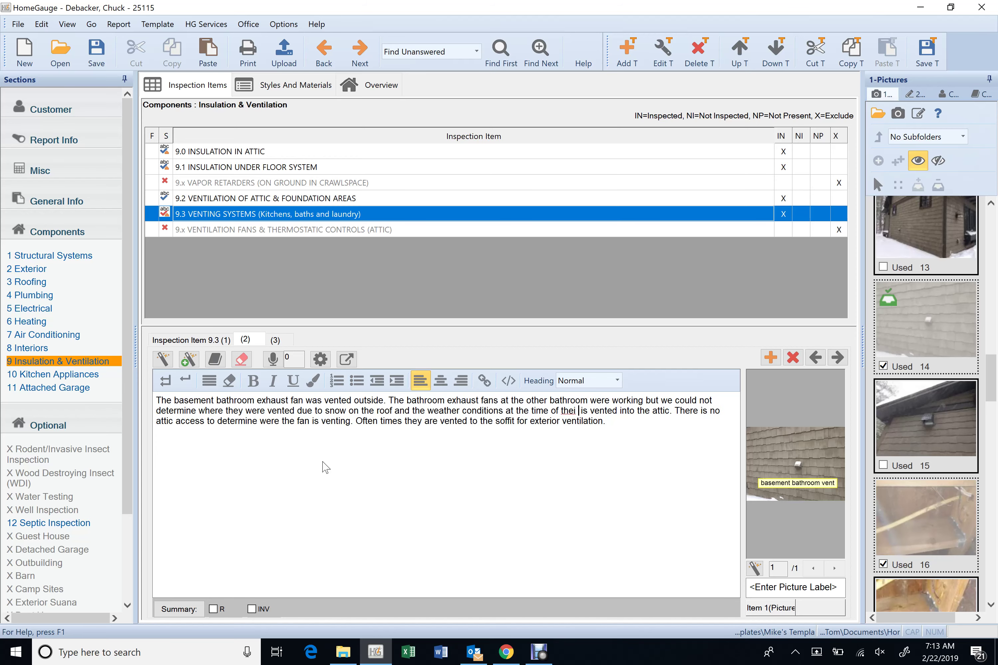
key("BackSpace")
key("BackSpace")
type("ispection")
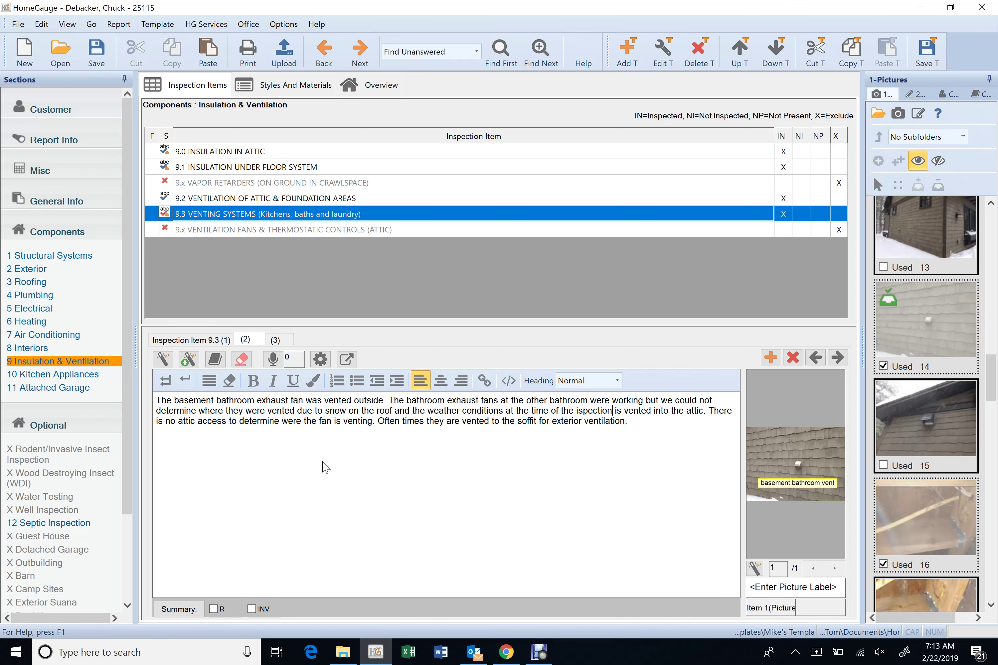
key("BackSpace")
key("BackSpace")
key("BackSpace")
key("BackSpace")
key("BackSpace")
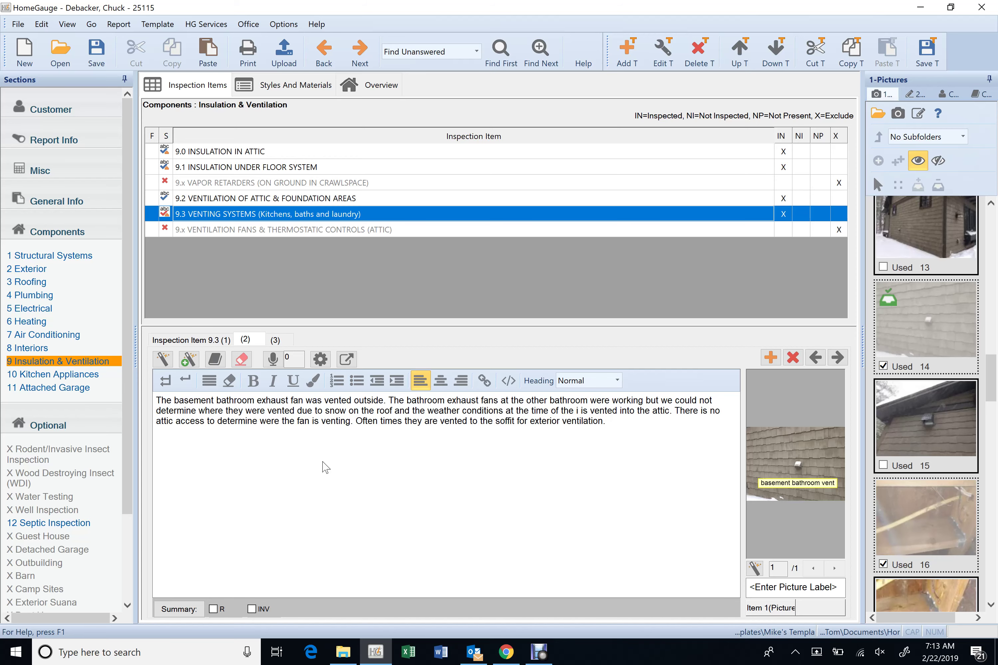
type("pe ")
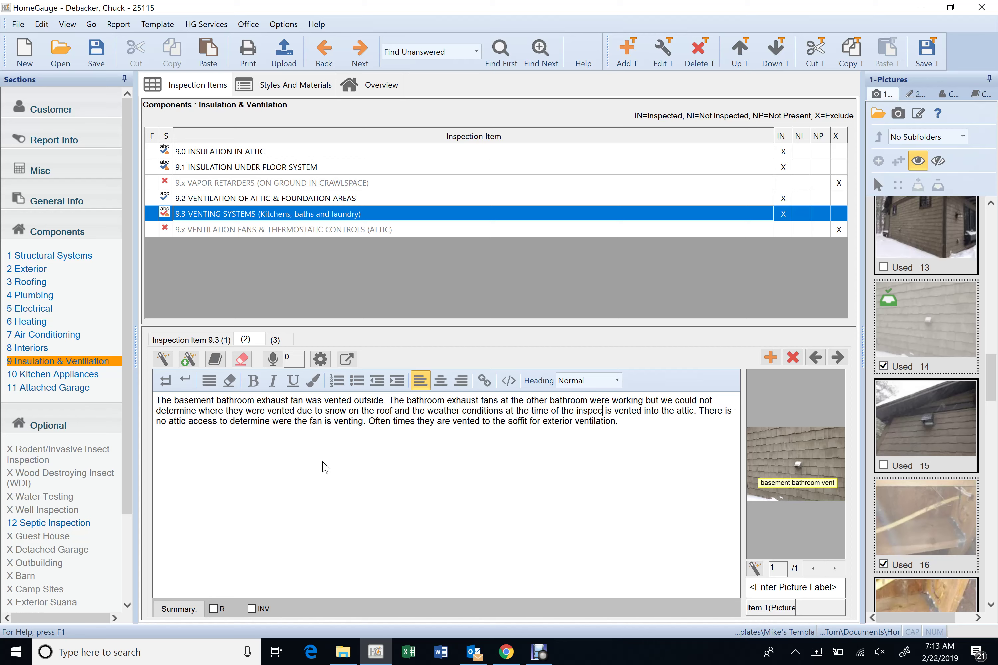
type("tion.")
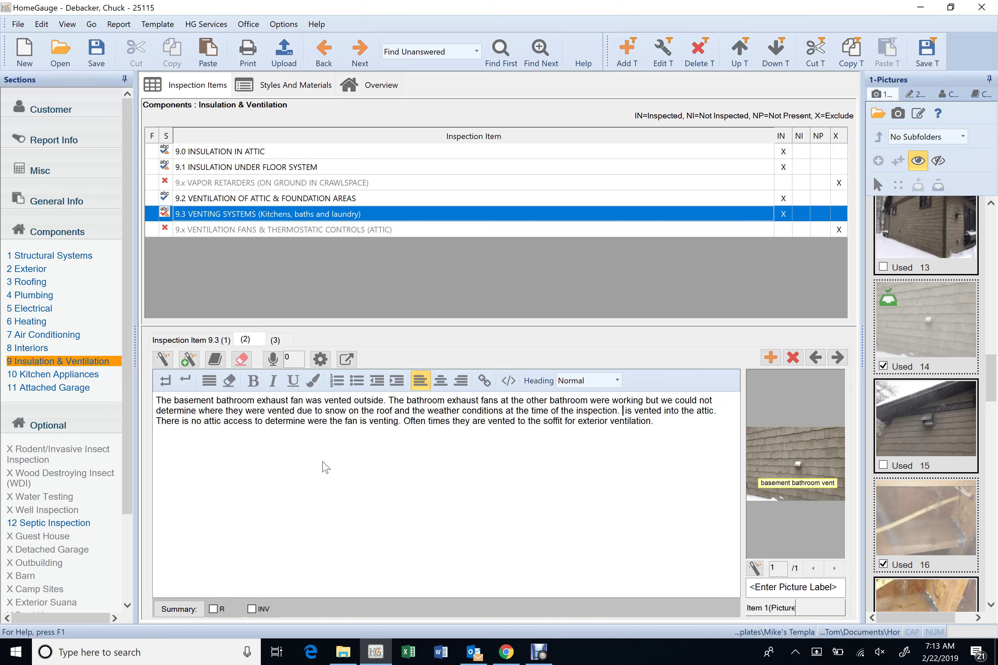
Delete the leftover phrase "is vented into the attic." following the rewritten second sentence
key("Delete")
key("Delete")
key("Delete")
key("Delete")
key("Delete")
key("Delete")
key("Delete")
key("Delete")
key("Delete")
key("Delete")
key("Delete")
key("Delete")
key("Delete")
key("Delete")
key("Delete")
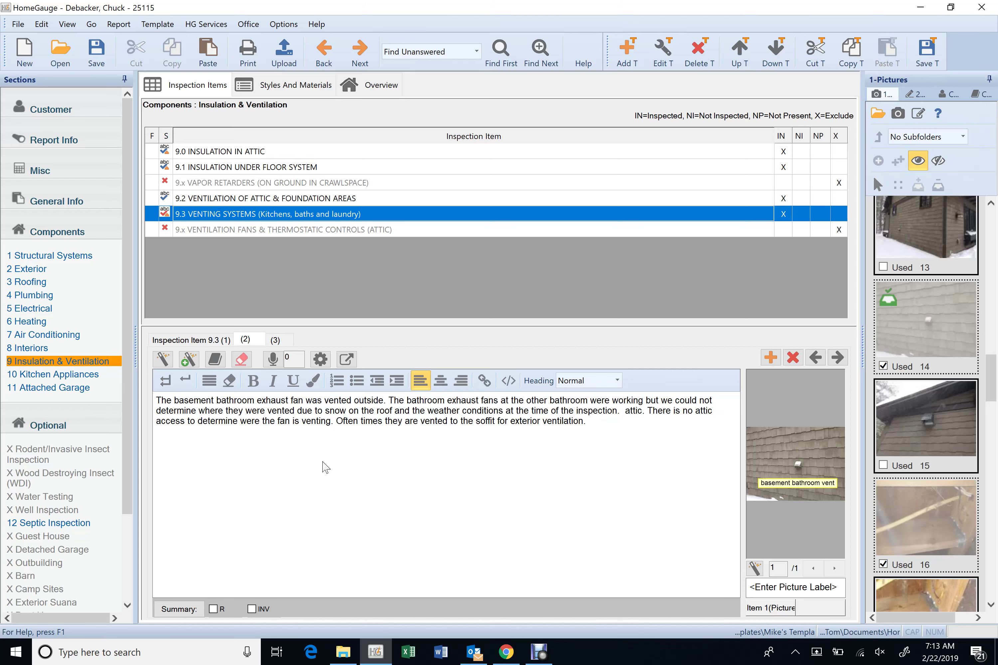
key("Delete")
key("Delete")
key("Delete")
key("Delete")
key("Delete")
key("Delete")
key("Delete")
key("Delete")
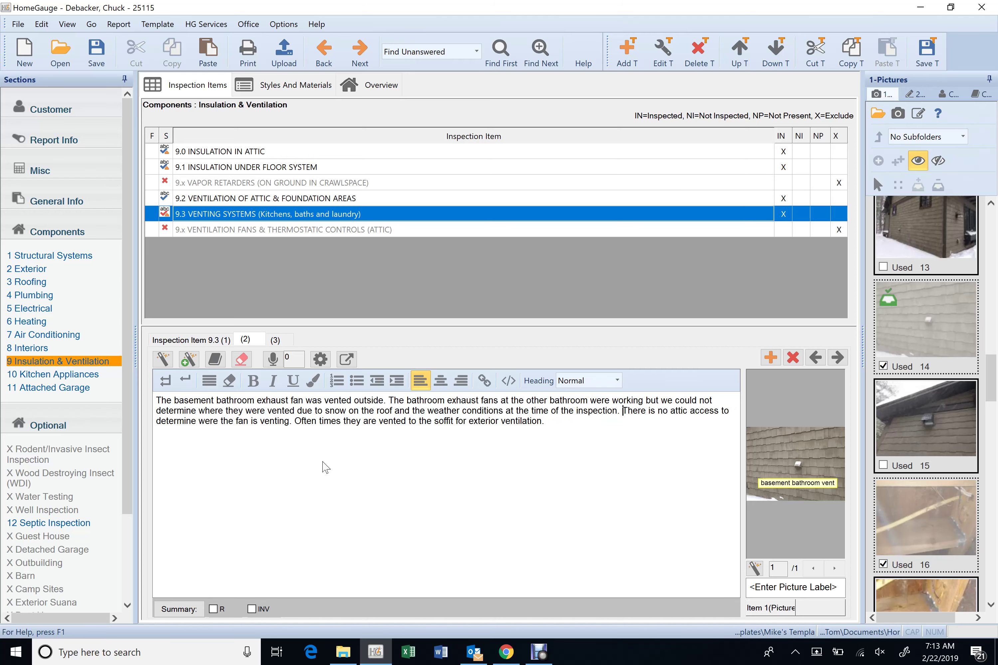
Delete the sentence "There is no attic access to determine were the fan is venting." from the comment
key("Delete")
key("Delete")
key("Delete")
key("Delete")
key("Delete")
key("Delete")
key("Delete")
key("Delete")
key("Delete")
key("Delete")
key("Delete")
key("Delete")
key("Delete")
key("Delete")
key("Delete")
key("Delete")
key("Delete")
key("Delete")
key("Delete")
key("Delete")
key("Delete")
key("Delete")
key("Delete")
key("Delete")
key("Delete")
key("Delete")
key("Delete")
key("Delete")
key("Delete")
key("Delete")
key("Delete")
key("Delete")
key("Delete")
key("Delete")
key("Delete")
key("Delete")
key("Delete")
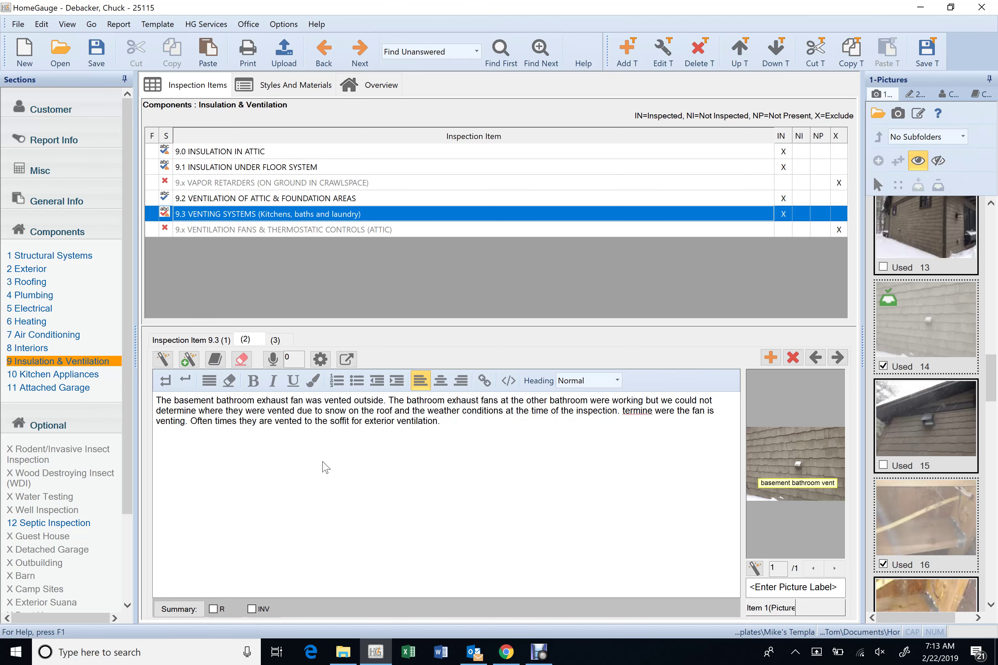
key("Delete")
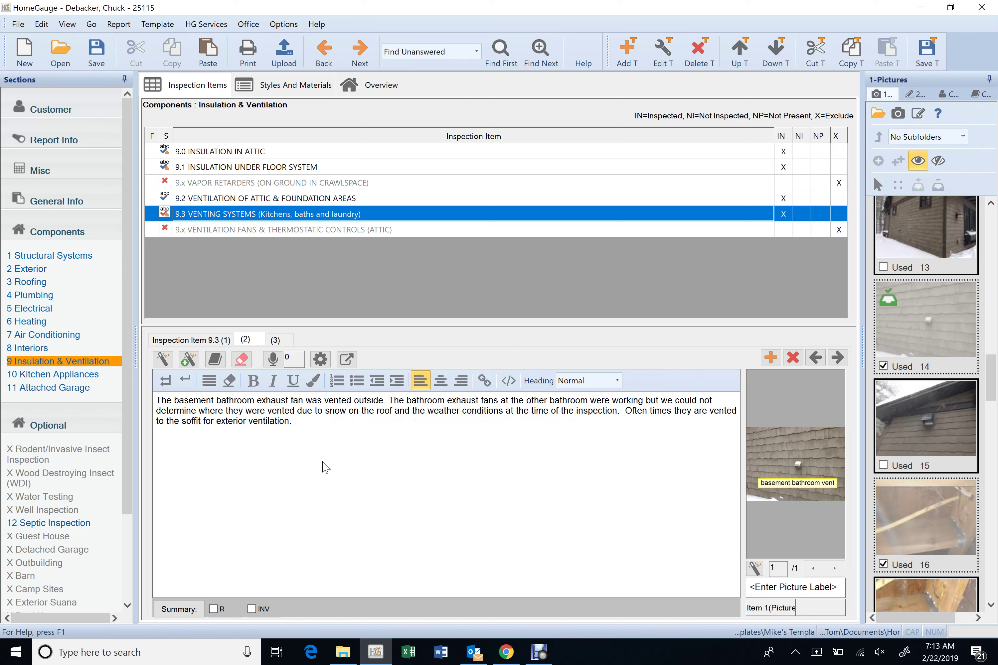
key("Delete")
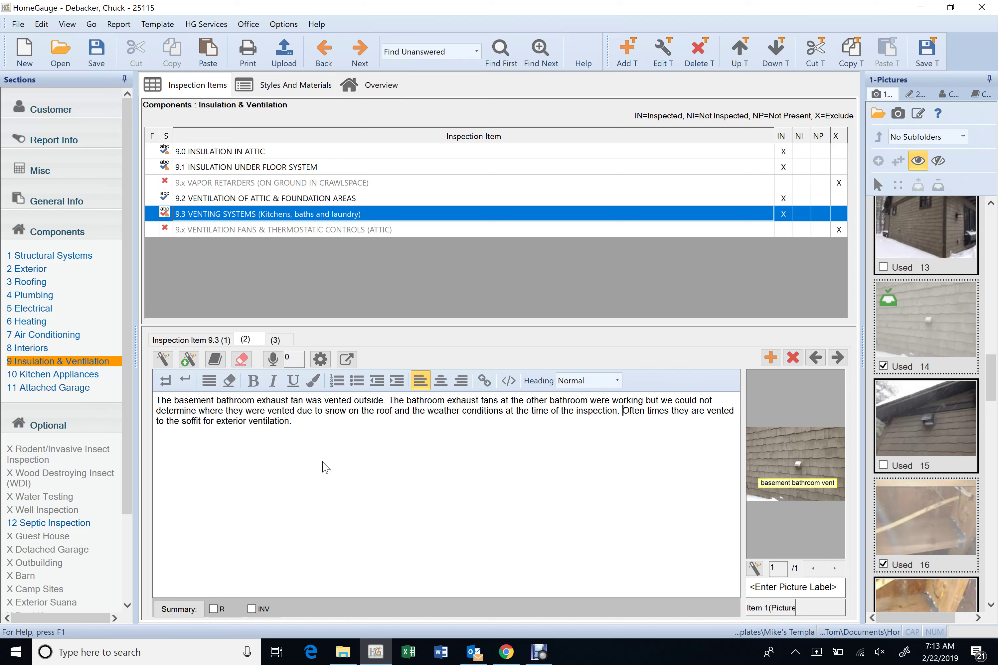
Delete the closing sentence "Often times they are vented to the soffit for exterior ventilation."
key("Delete")
key("Delete")
key("Delete")
key("Delete")
key("Delete")
key("Delete")
key("Delete")
key("Delete")
key("Delete")
key("Delete")
key("Delete")
key("Delete")
key("Delete")
key("Delete")
key("Delete")
key("Delete")
key("Delete")
key("Delete")
key("Delete")
key("Delete")
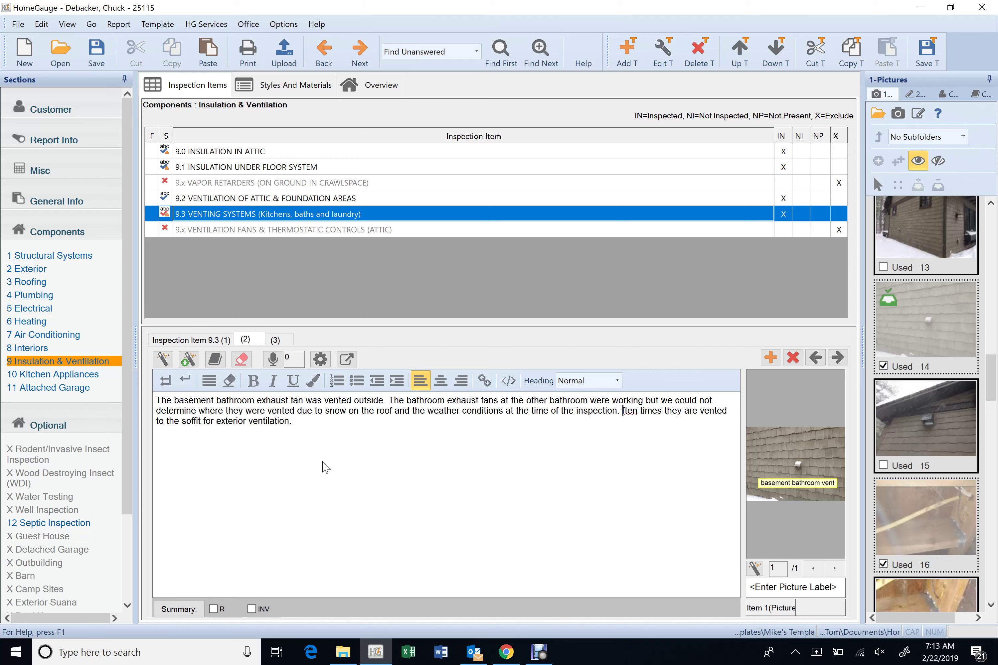
key("Delete")
key("Delete")
key("Delete")
key("Delete")
key("Delete")
key("Delete")
key("Delete")
key("Delete")
key("Delete")
key("Delete")
key("Delete")
key("Delete")
key("Delete")
key("Delete")
key("Delete")
key("Delete")
key("Delete")
key("Delete")
key("Delete")
key("Delete")
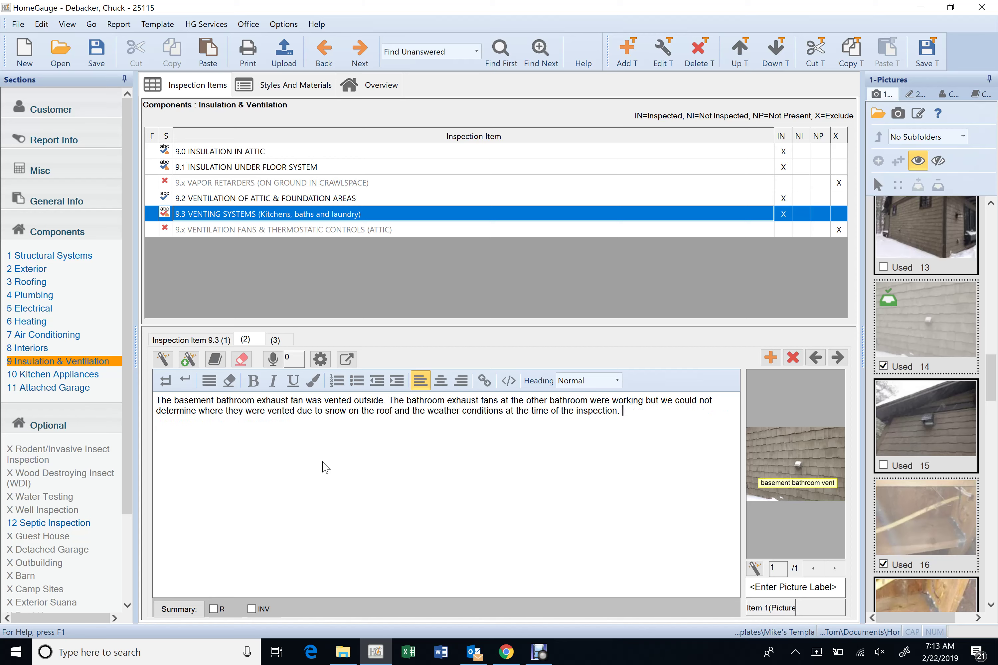
Make "the other bathroom" in the second sentence plural, reading "the other bathrooms"
key("Up")
key("Left")
key("Left")
key("Left")
key("Left")
key("Left")
key("Left")
key("Left")
type("s")
key("Right")
key("Right")
key("Right")
key("Right")
key("Right")
key("Right")
key("Right")
key("Right")
key("Right")
key("Right")
key("Right")
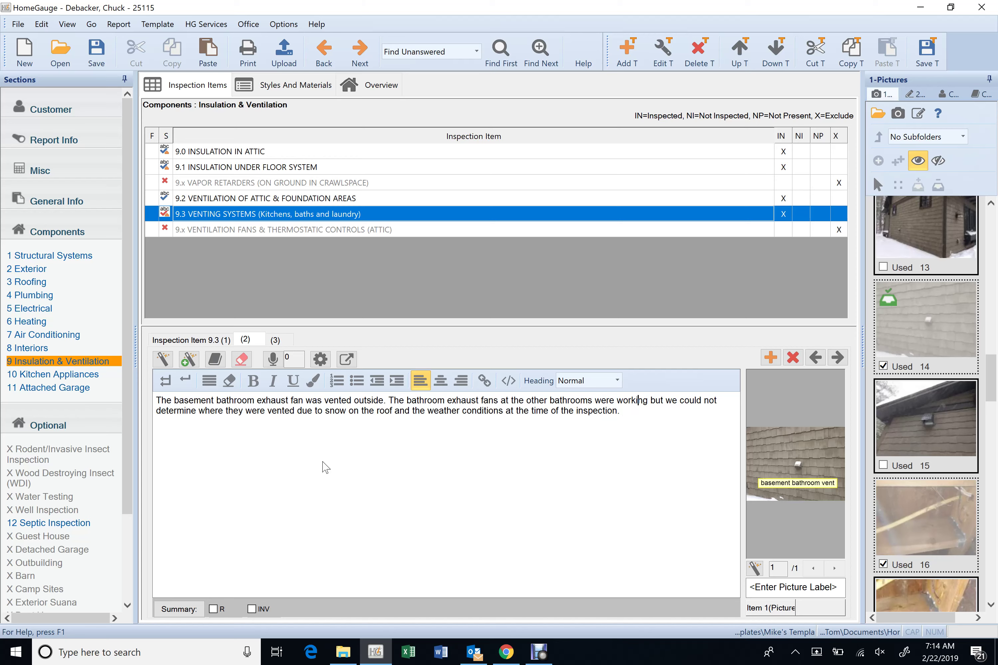
In the second sentence, replace "we" with "it" and insert "be" after "could not"
key("Right")
key("Right")
key("Right")
key("Right")
key("Right")
key("Right")
key("Right")
key("Right")
key("Right")
key("Right")
key("Right")
key("Right")
key("Right")
key("Right")
key("Right")
key("Right")
key("Right")
key("Right")
key("Right")
key("Right")
key("Left")
key("Left")
key("Left")
key("Left")
key("Left")
key("Left")
key("Left")
key("Left")
key("Left")
key("Left")
key("Left")
key("Left")
key("Left")
key("Left")
key("Left")
key("Left")
key("Left")
key("Left")
key("Left")
key("Left")
key("Left")
key("Left")
key("BackSpace")
key("BackSpace")
key("BackSpace")
type("it")
key("Right")
key("Right")
key("Right")
key("Right")
key("Right")
key("Right")
key("Right")
key("Right")
key("Right")
key("Right")
key("Right")
key("Right")
type("be")
Append the sentence "Recommend further evaluation when snow is removed from roof." to the end of the bathroom exhaust fan comment
key("Right")
key("Right")
key("Right")
key("Right")
key("Right")
key("Right")
key("Right")
key("Right")
key("Right")
key("Right")
key("Right")
key("Right")
key("Right")
key("Right")
key("Right")
key("Right")
key("Right")
key("Right")
key("Right")
key("Right")
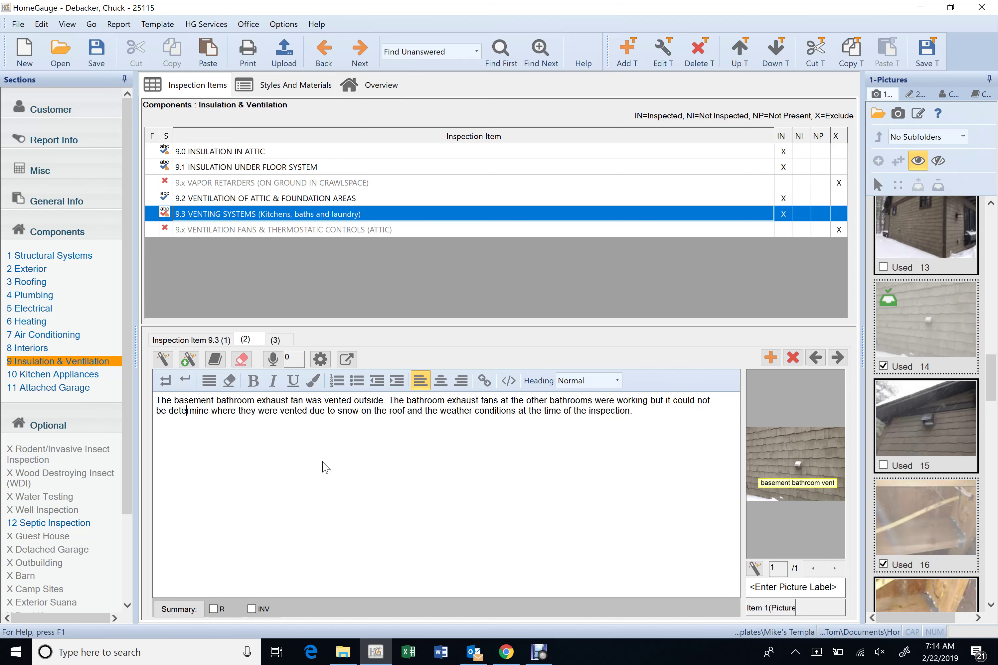
key("Right")
key("Right")
key("Right")
key("Right")
key("Right")
key("Right")
key("Right")
key("Right")
key("Right")
key("Right")
key("Right")
key("Right")
key("Right")
key("Right")
key("Right")
key("Right")
key("Right")
key("Right")
key("Right")
key("Right")
key("Right")
key("Right")
key("Right")
key("Right")
key("Right")
key("Right")
key("Right")
key("Right")
key("Right")
key("Right")
key("Right")
key("Right")
key("Right")
key("Right")
key("Right")
key("Right")
key("Right")
key("Right")
key("Right")
key("Right")
key("Right")
key("Right")
type("reci")
key("BackSpace")
key("BackSpace")
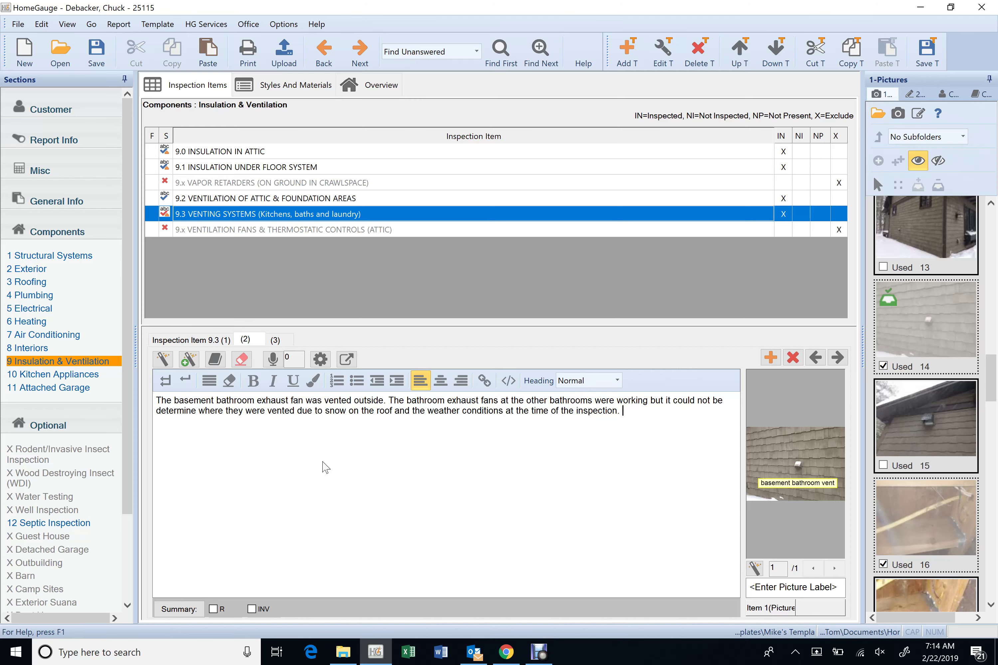
type("Recommend further evaluatio")
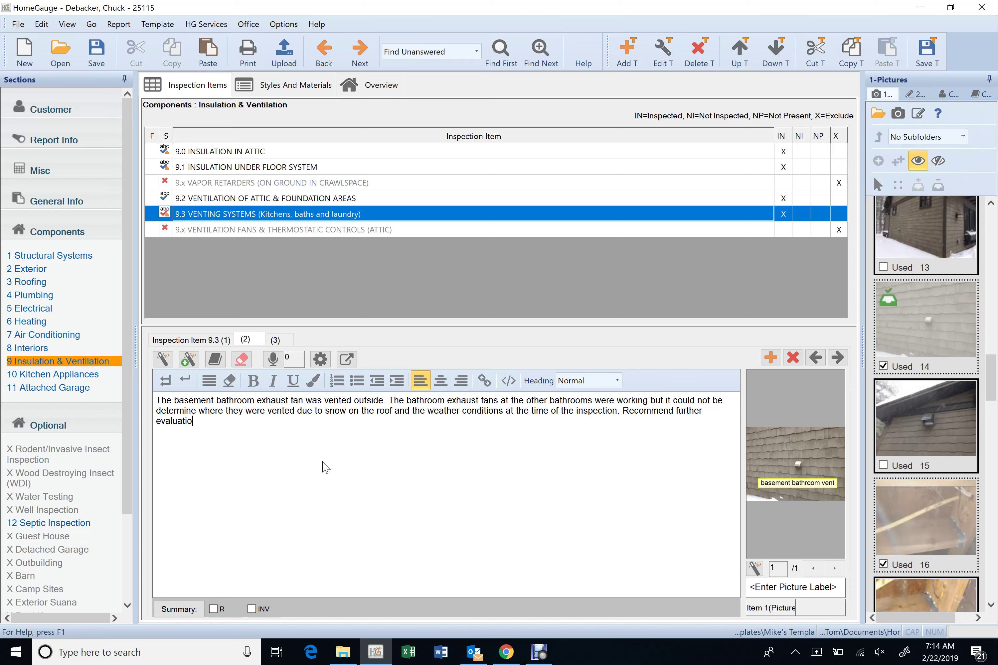
type("n when snow is removed from ")
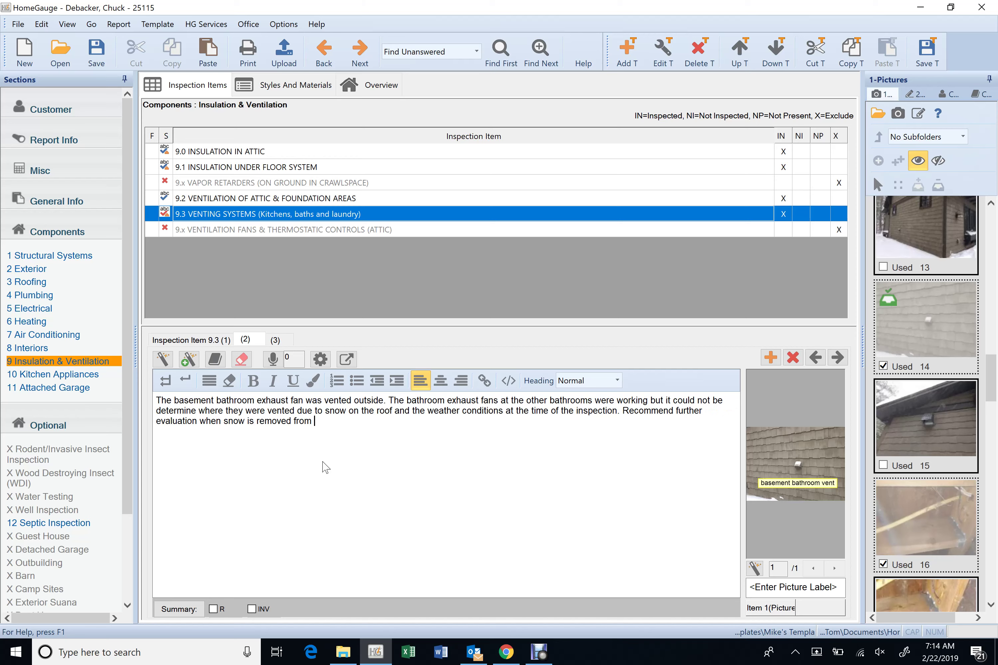
type("roof.")
In item 9.3's dryer vent comment, join the two paragraphs into one and add a period after "Dryer power source not visible"
left_click(275, 339)
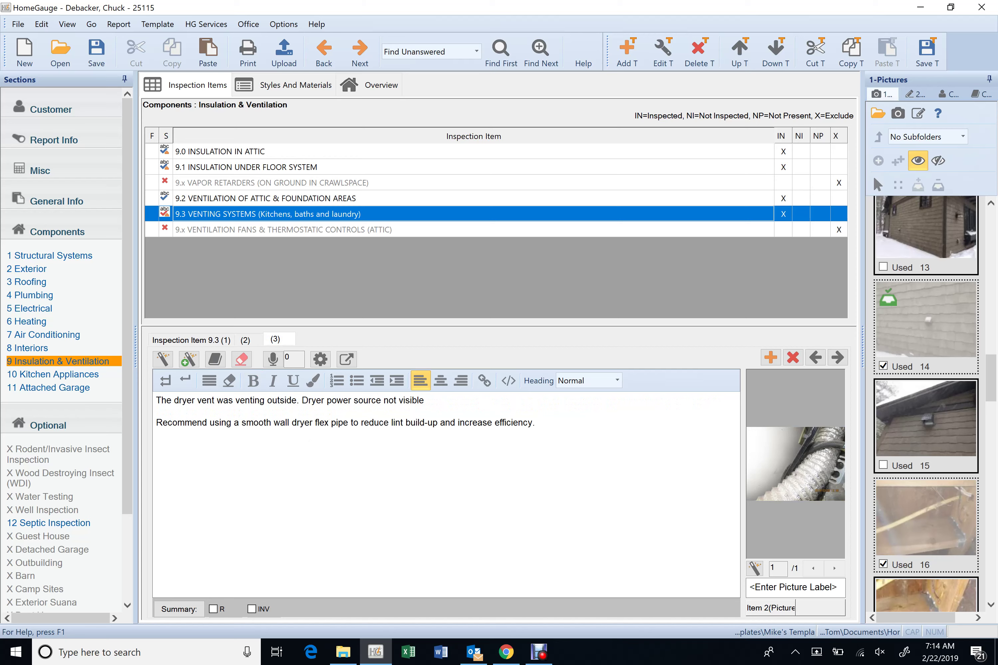
key("End")
key("Delete")
key("Delete")
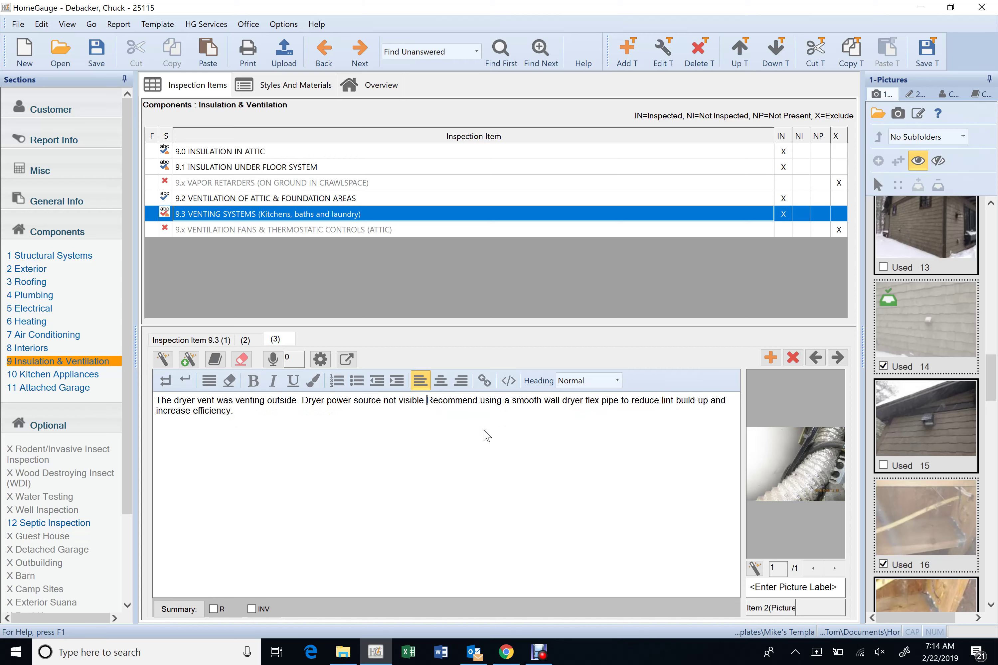
type(".")
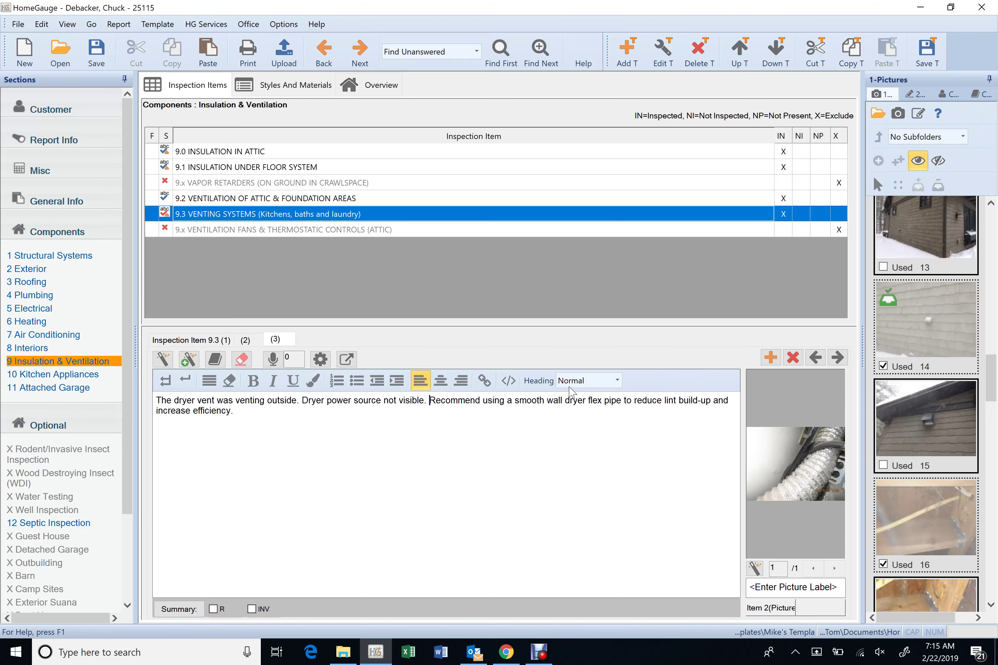
Check the Dryer Power Source entry in the Insulation & Ventilation styles and materials, and save the report
left_click(307, 88)
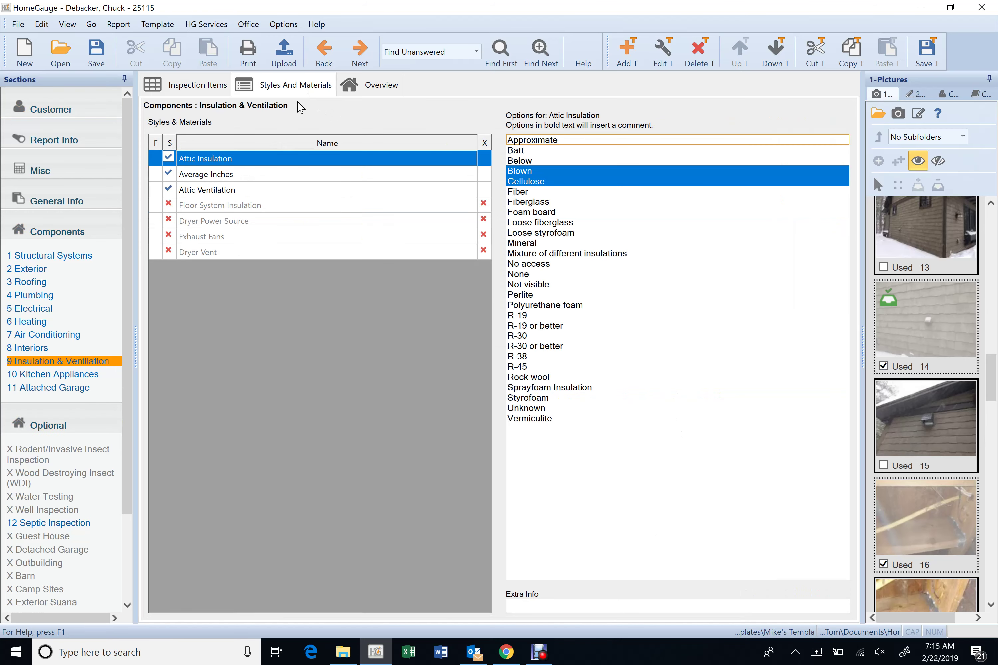
left_click(277, 219)
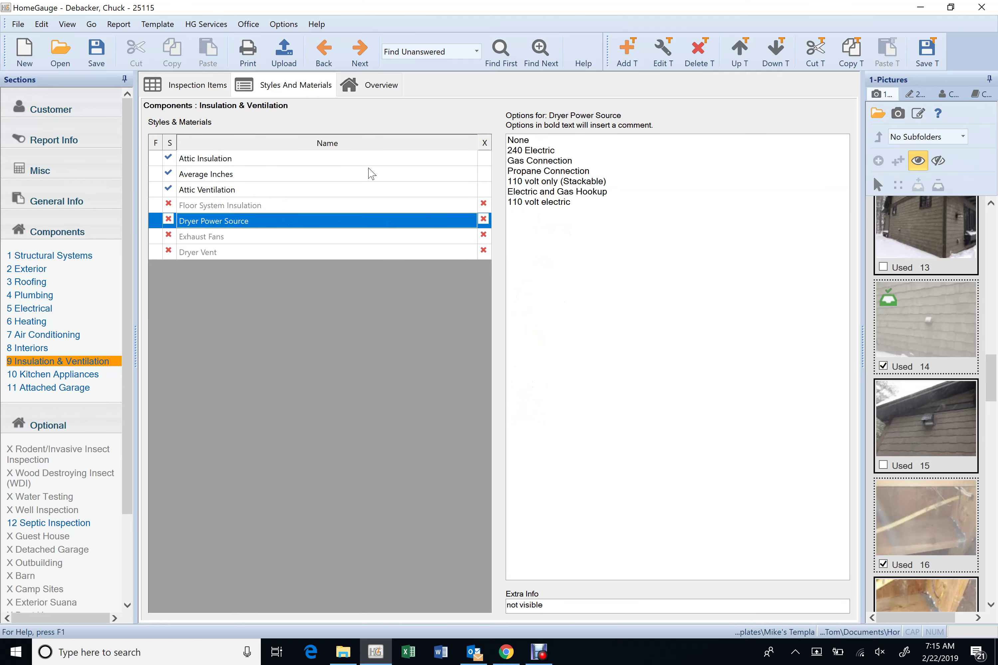
left_click(96, 51)
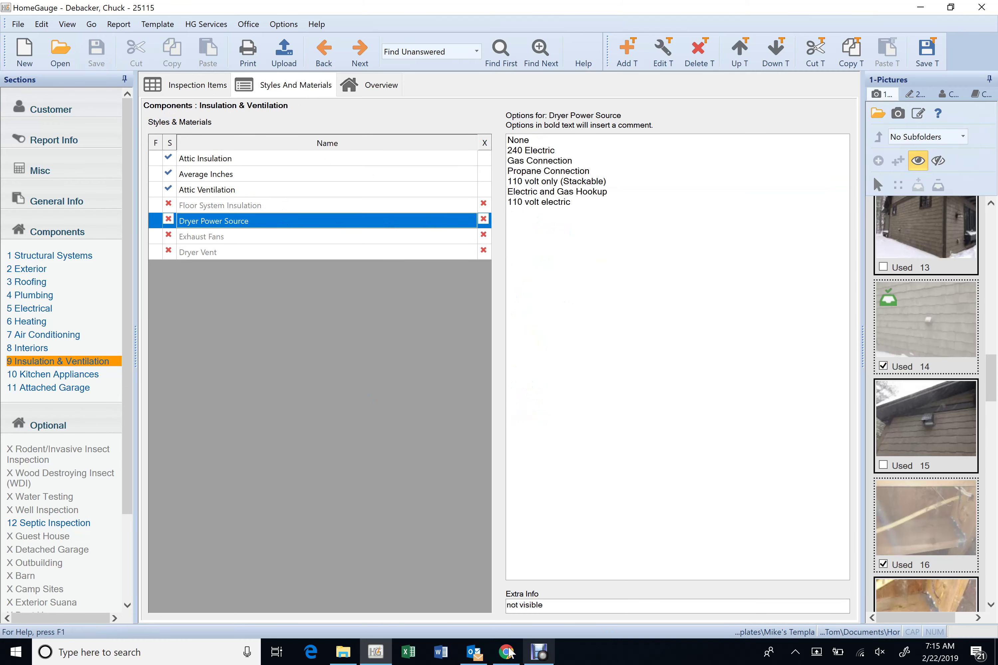
left_click(343, 652)
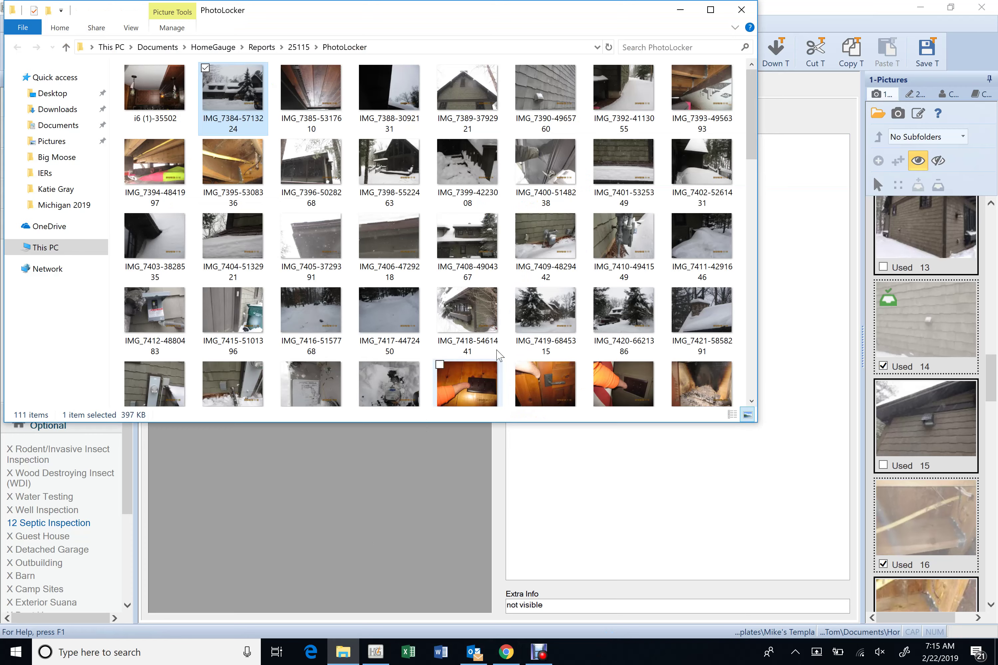
left_click(680, 9)
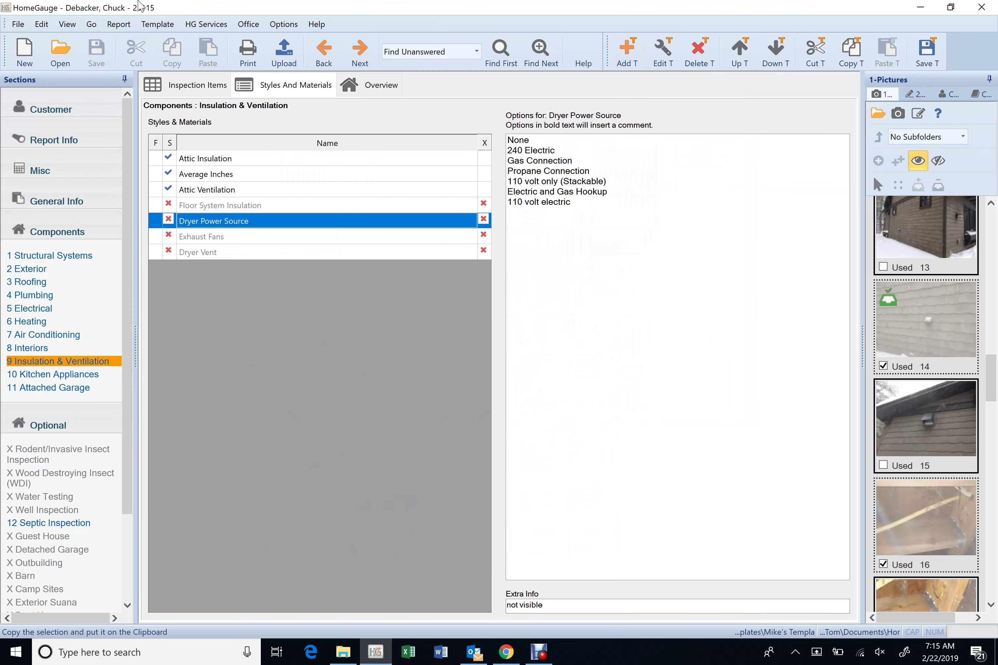
Return to the inspection items and review the dishwasher and food waste disposer comments in Kitchen Appliances
left_click(197, 85)
left_click(334, 230)
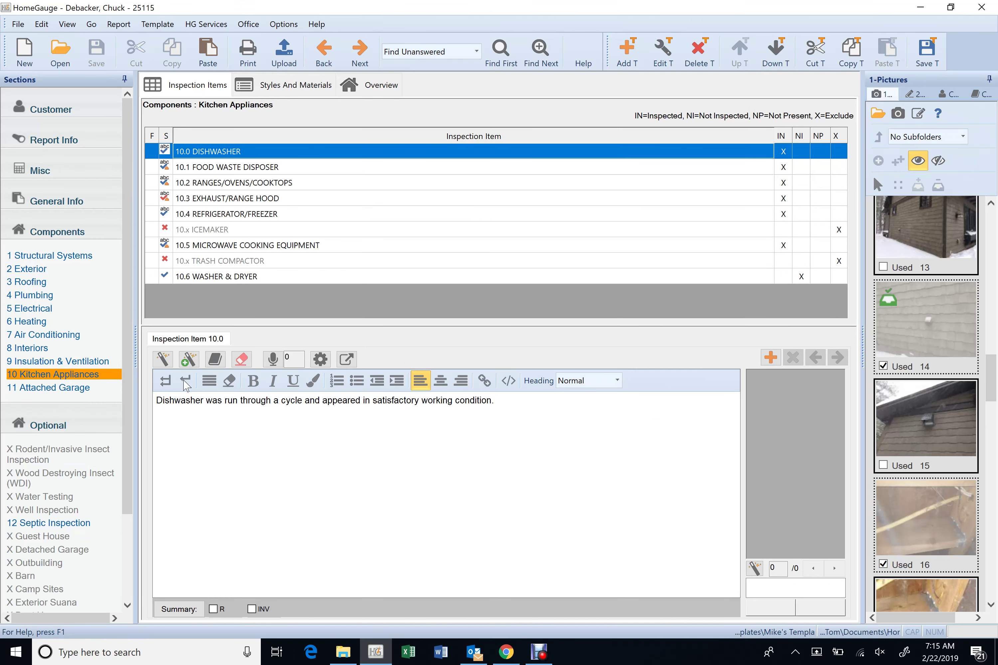
left_click(269, 172)
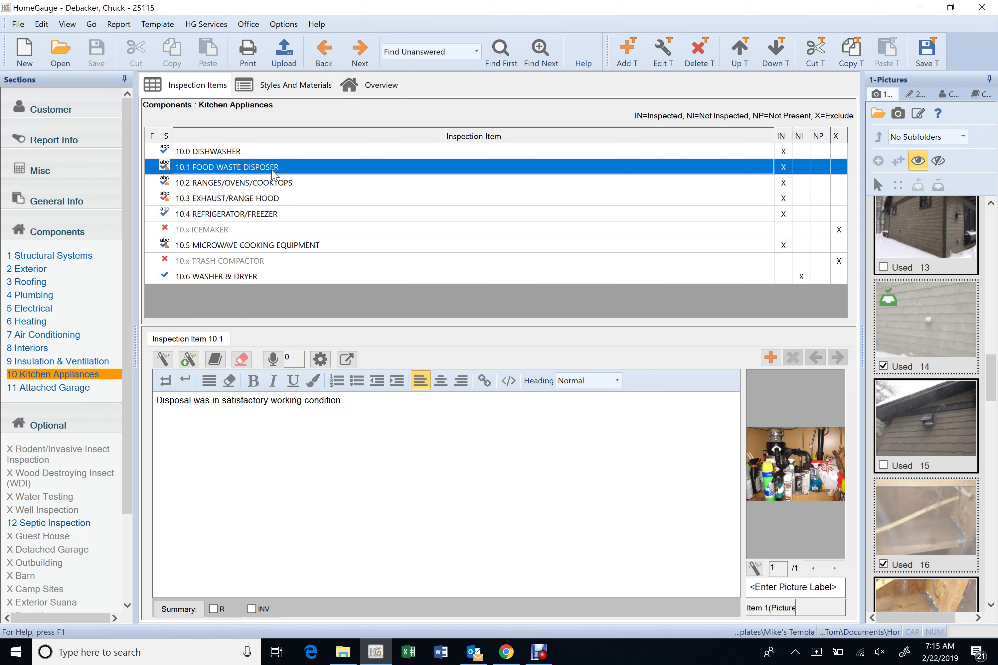
In item 10.2's ranges, ovens and cooktops comment, join the burner sentence onto the first paragraph by removing the blank line
left_click(274, 183)
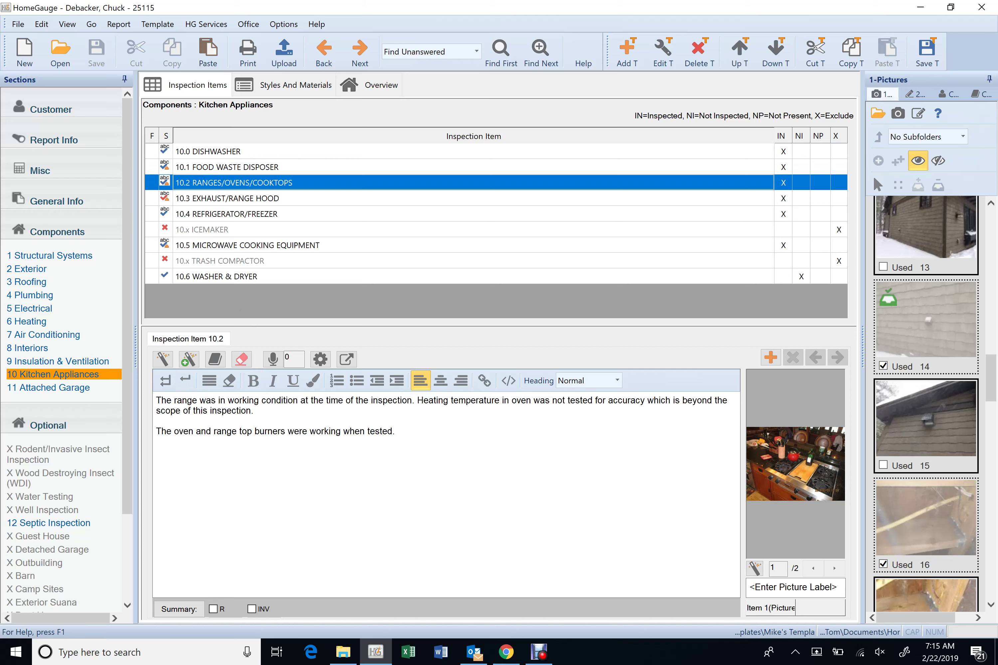
key("Delete")
key("Delete")
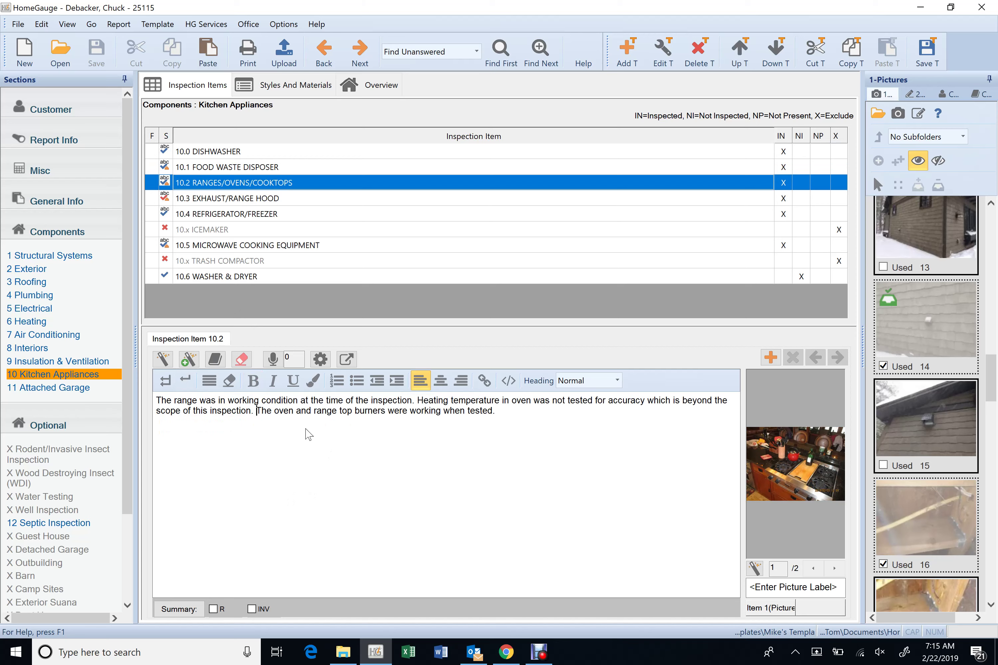
Look at the exhaust/range hood item and return to Insulation & Ventilation to review the item 9.2 attic ventilation comment
left_click(299, 198)
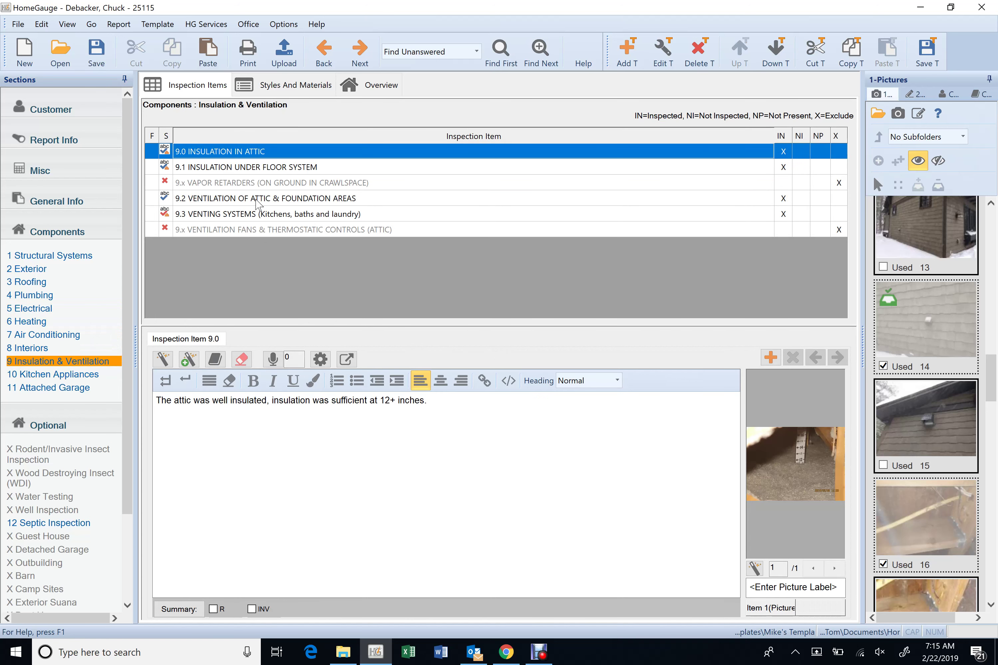
left_click(255, 199)
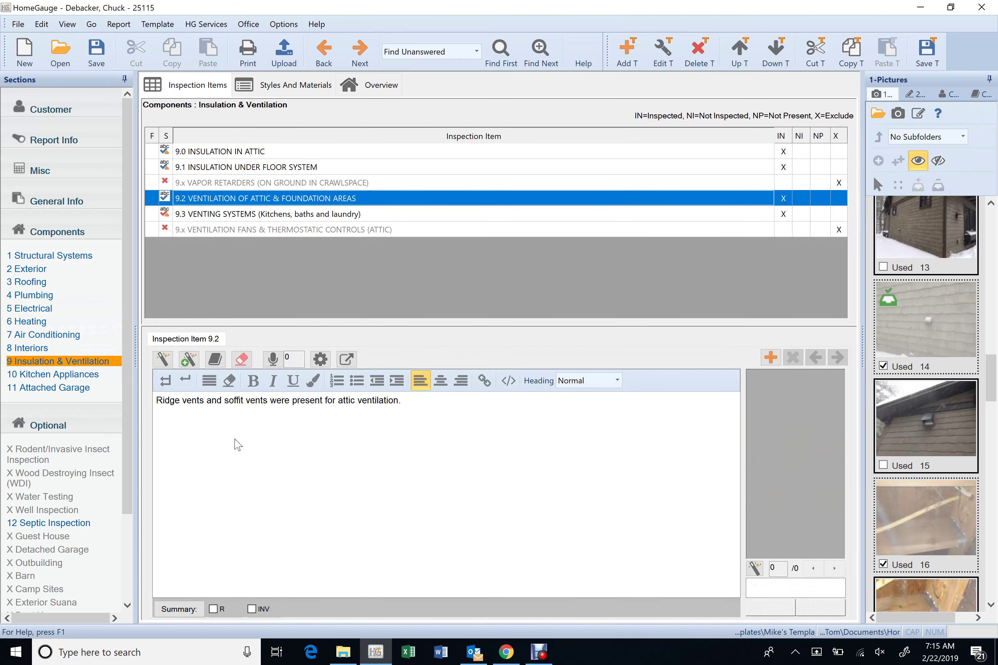
Exclude the kitchen range vent fan comment under item 9.3 Venting Systems from the INV summary
left_click(348, 214)
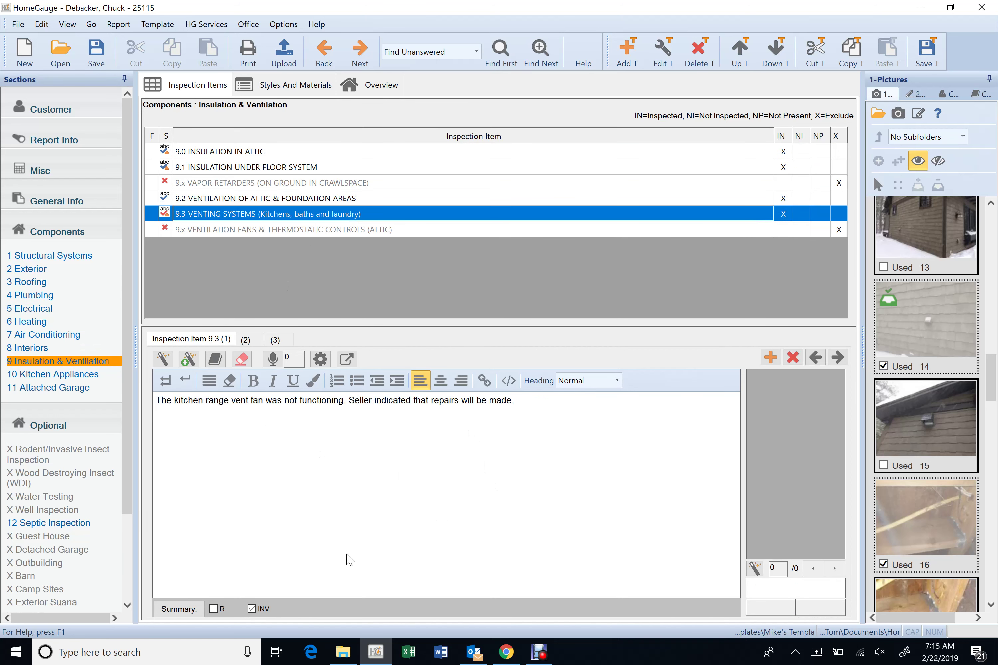
left_click(258, 608)
Check the Exhaust/Range Hood item under Kitchen Appliances and append "Refer to 10.3." to the first comment of item 9.3
left_click(59, 374)
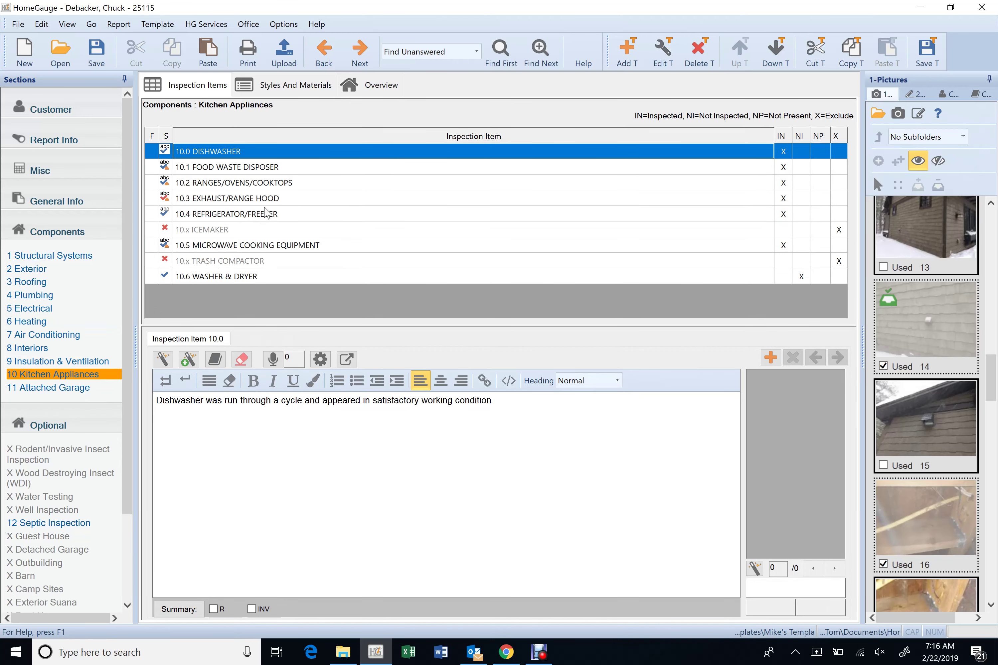
left_click(275, 200)
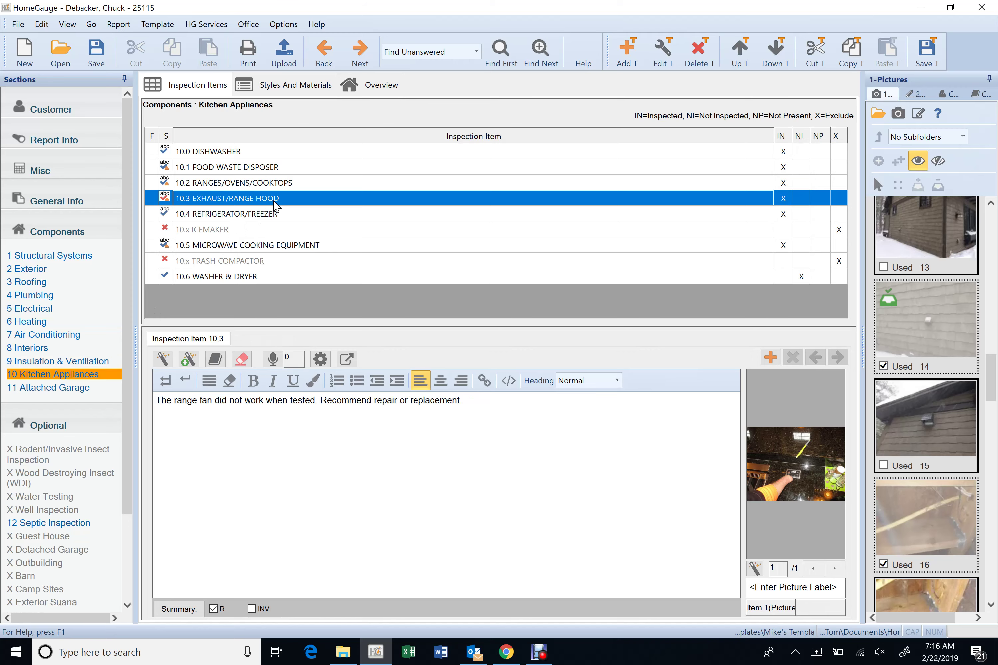
left_click(53, 362)
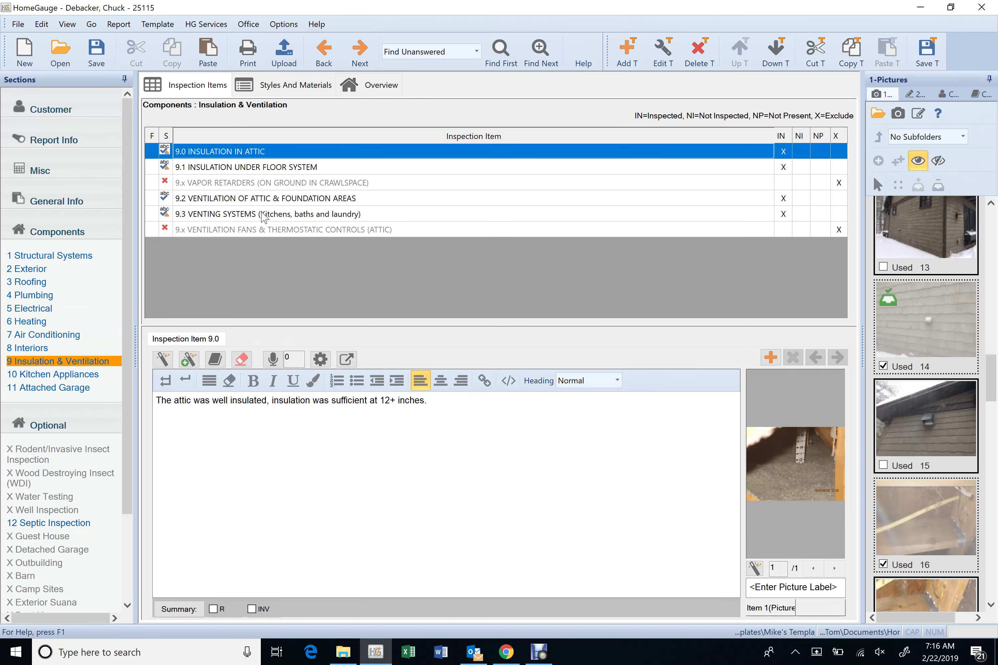
left_click(263, 214)
left_click(550, 425)
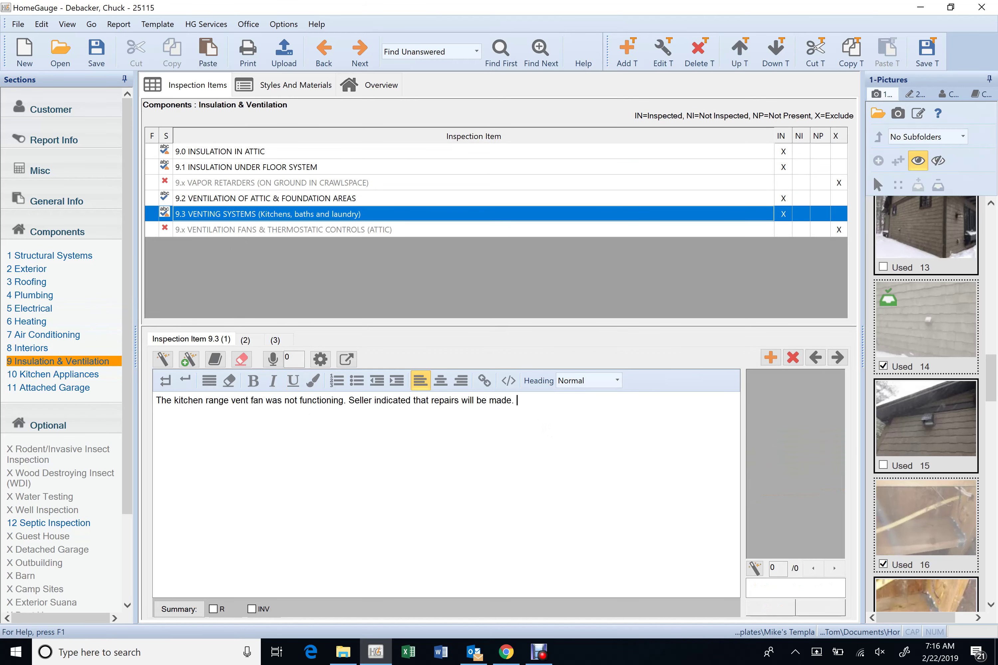
type("Refer to 10.3.")
Make the "Refer to 10.3." text in the item 9.3 comment bold
left_click(521, 417)
left_click_drag(517, 423, 577, 422)
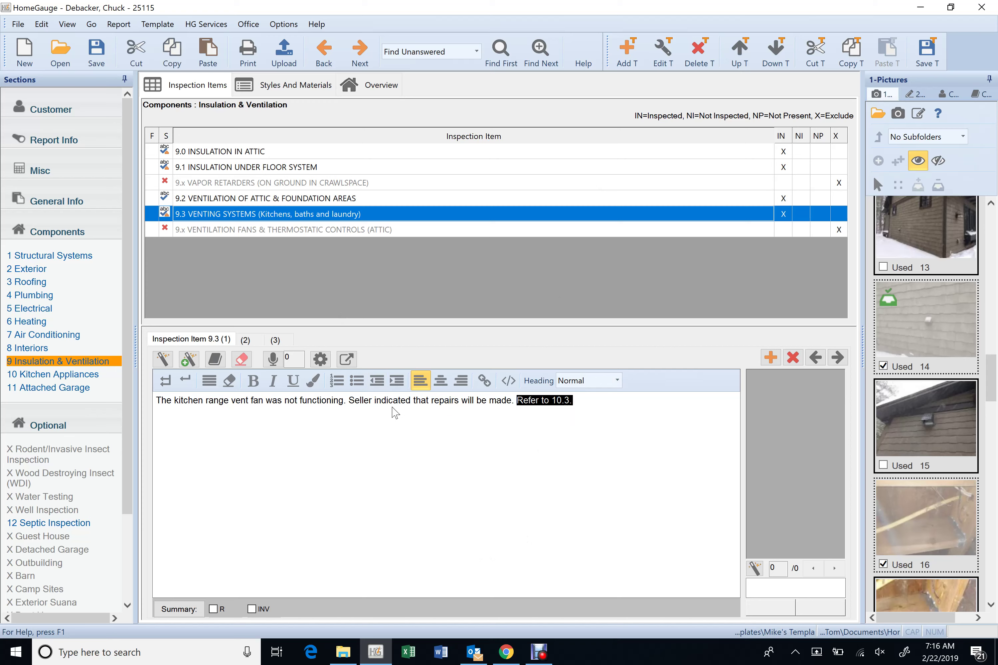
left_click(253, 381)
left_click(331, 427)
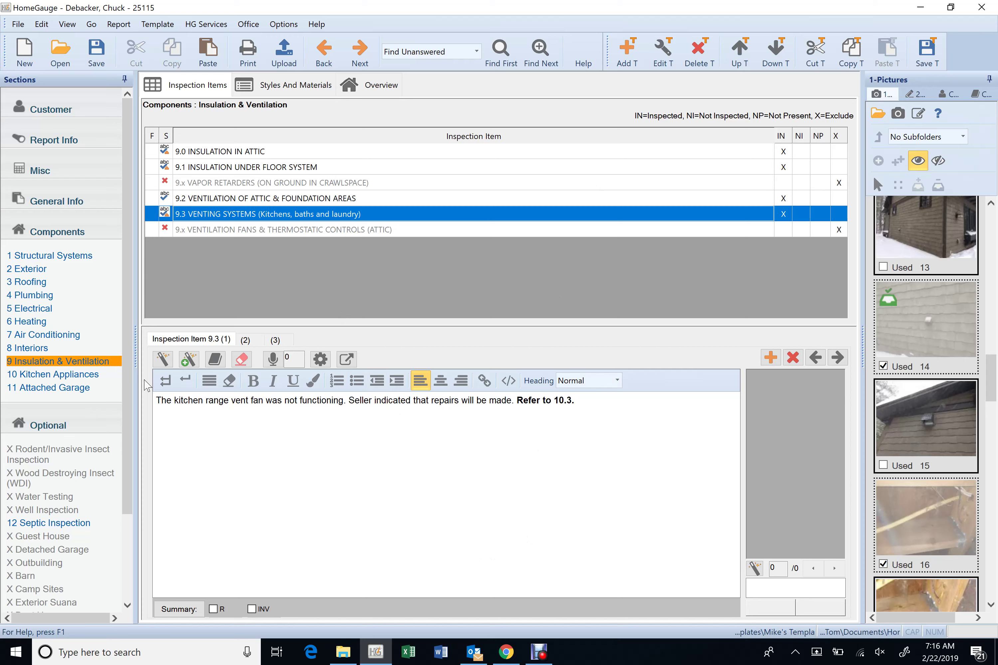
Look through the other item 9.3 comments and copy "Seller indicated that repairs will be made." from the first one
left_click(244, 340)
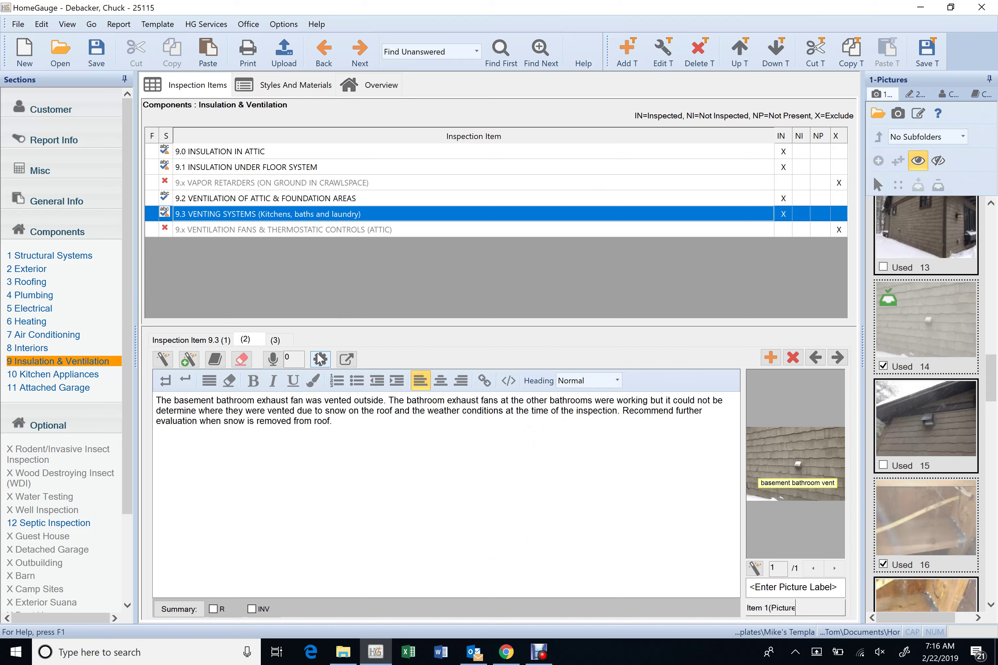
left_click(246, 341)
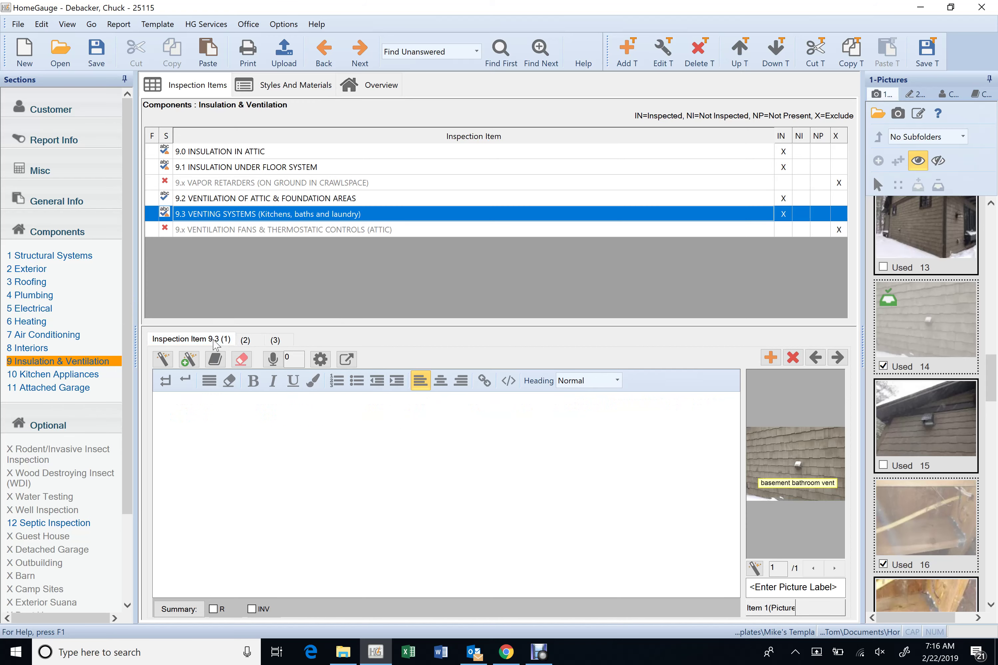
left_click(275, 340)
left_click(214, 341)
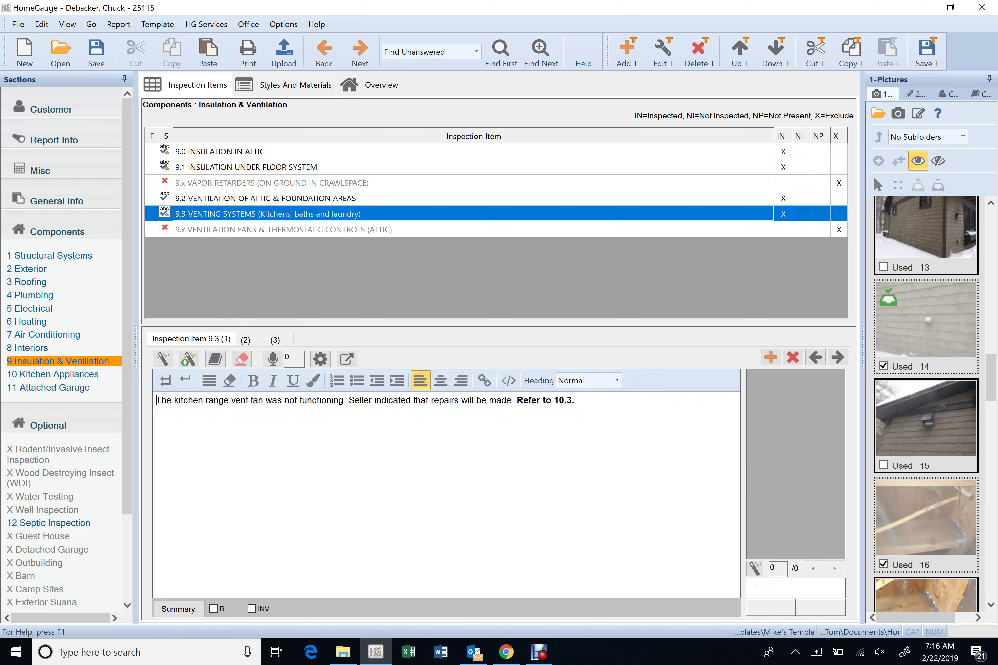
left_click_drag(348, 400, 589, 415)
right_click(588, 415)
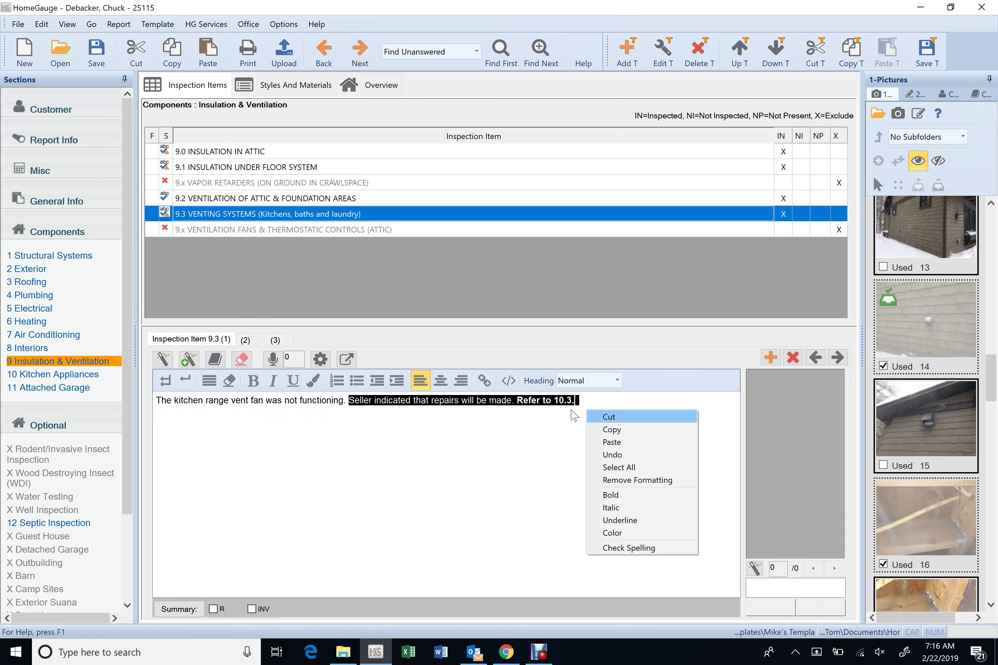
left_click(514, 413)
left_click_drag(517, 400, 349, 401)
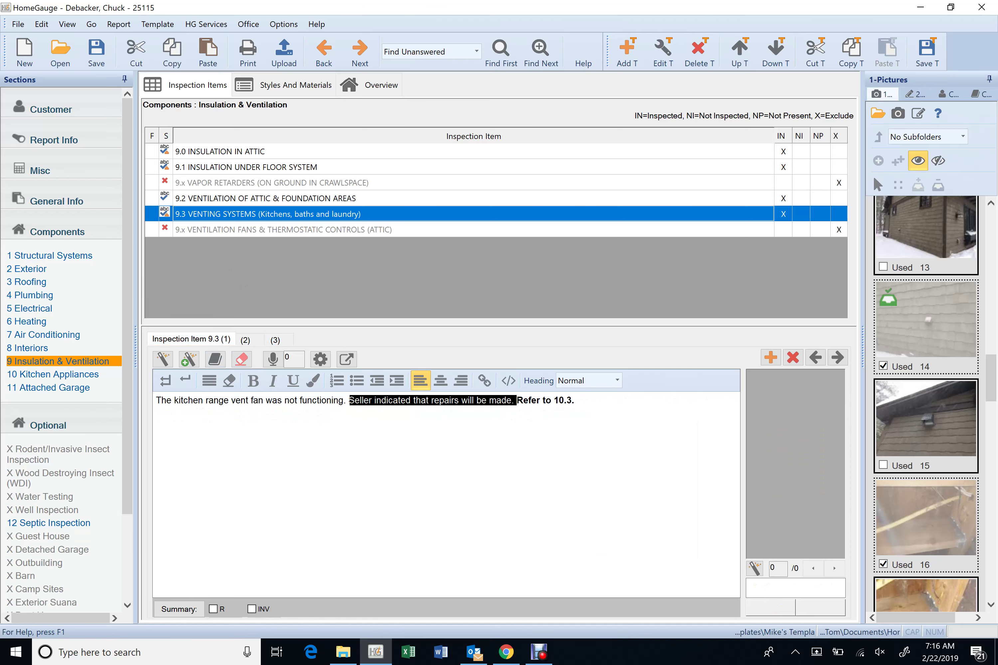
right_click(355, 409)
left_click(416, 429)
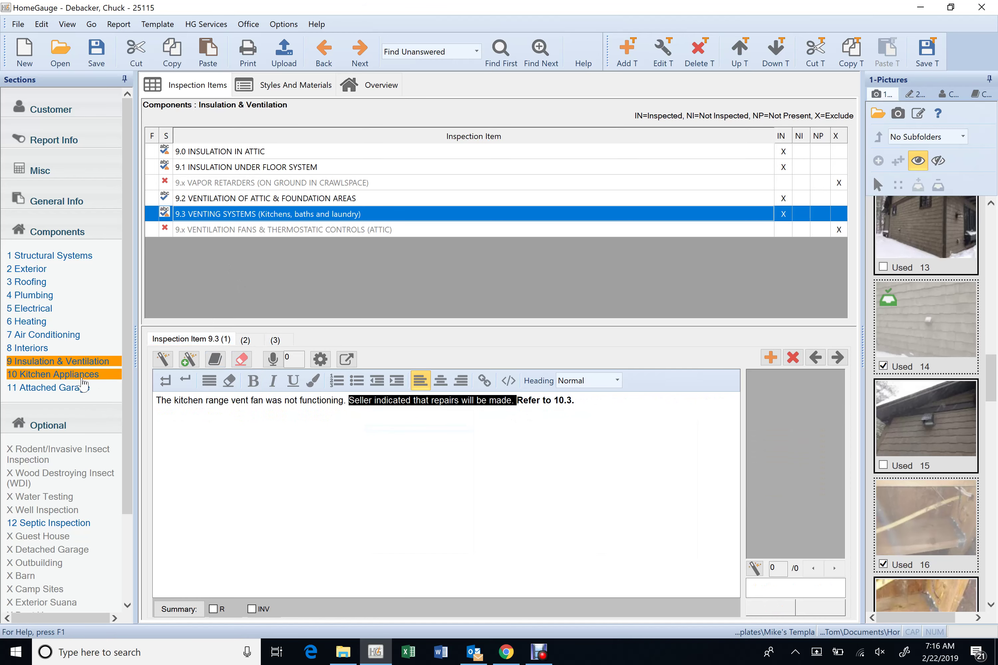
Replace "Recommend repair or replacement." in the 10.3 Exhaust/Range Hood comment with the copied sentence about the seller's repairs
left_click(53, 374)
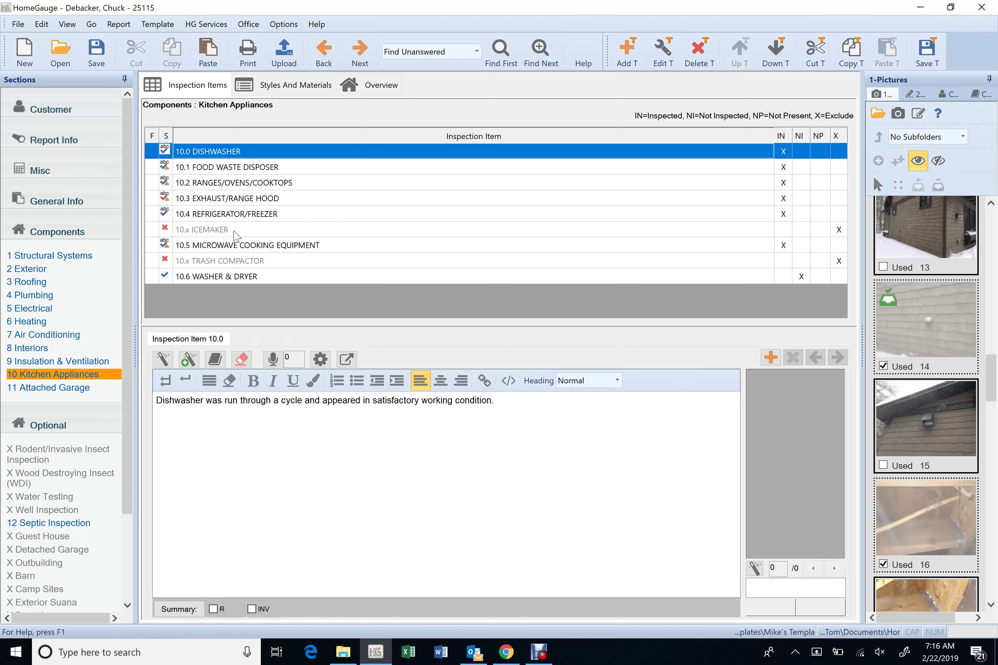
left_click(243, 198)
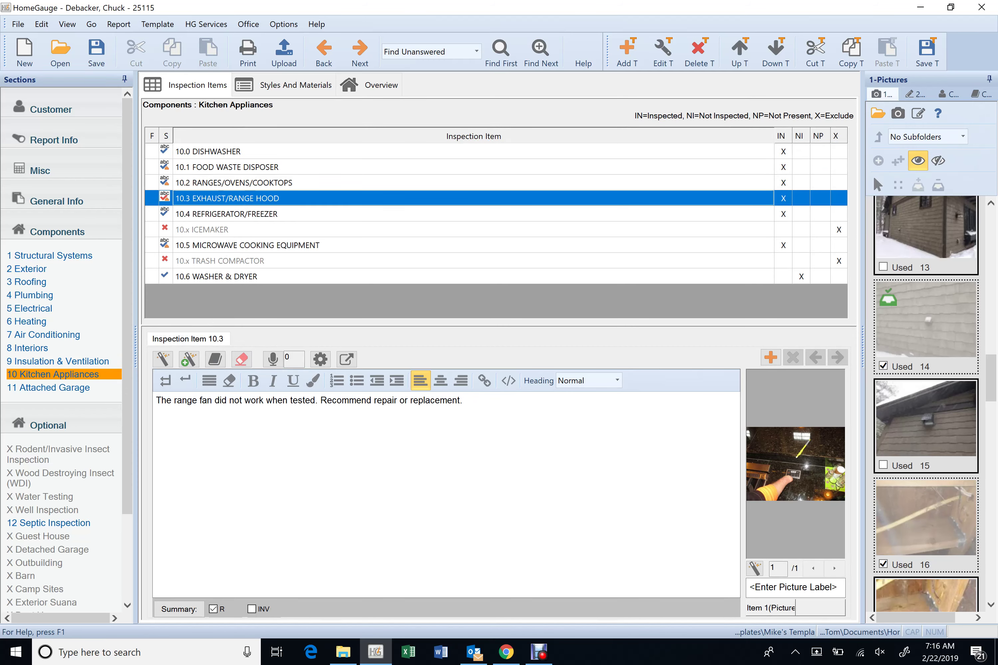
left_click(320, 400)
left_click_drag(320, 400, 466, 401)
right_click(477, 411)
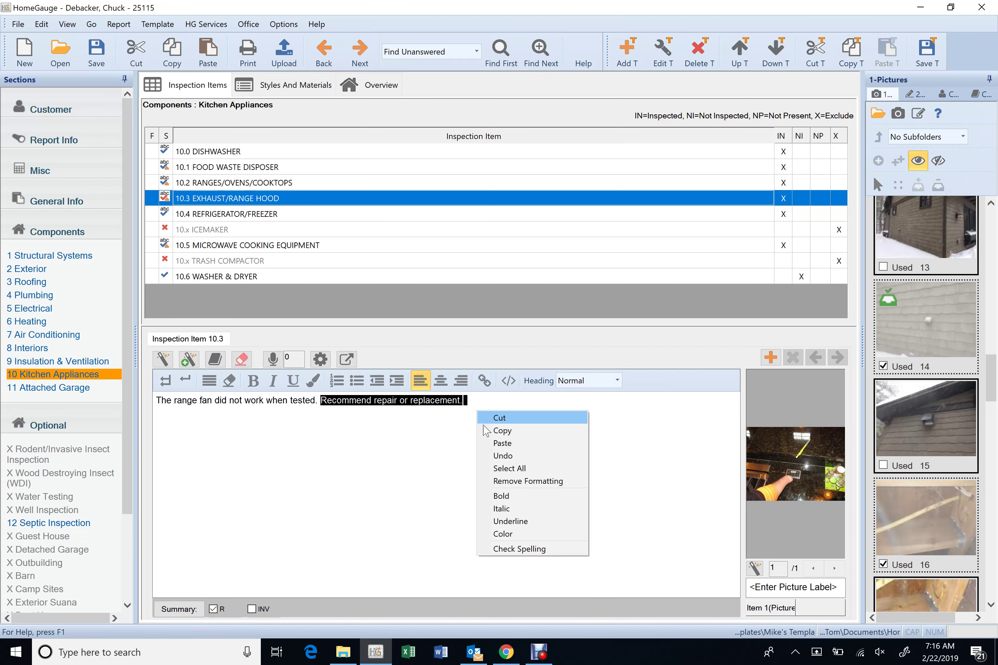
left_click(489, 441)
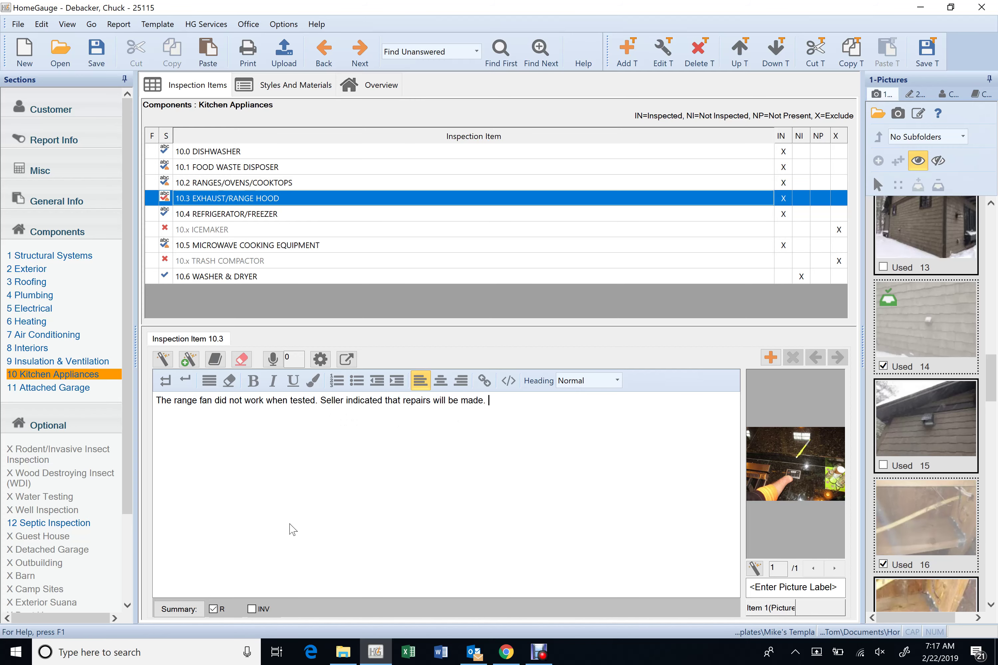
Review the comments for attic ventilation, venting systems, range hood, refrigerator, microwave, and washer and dryer
left_click(80, 361)
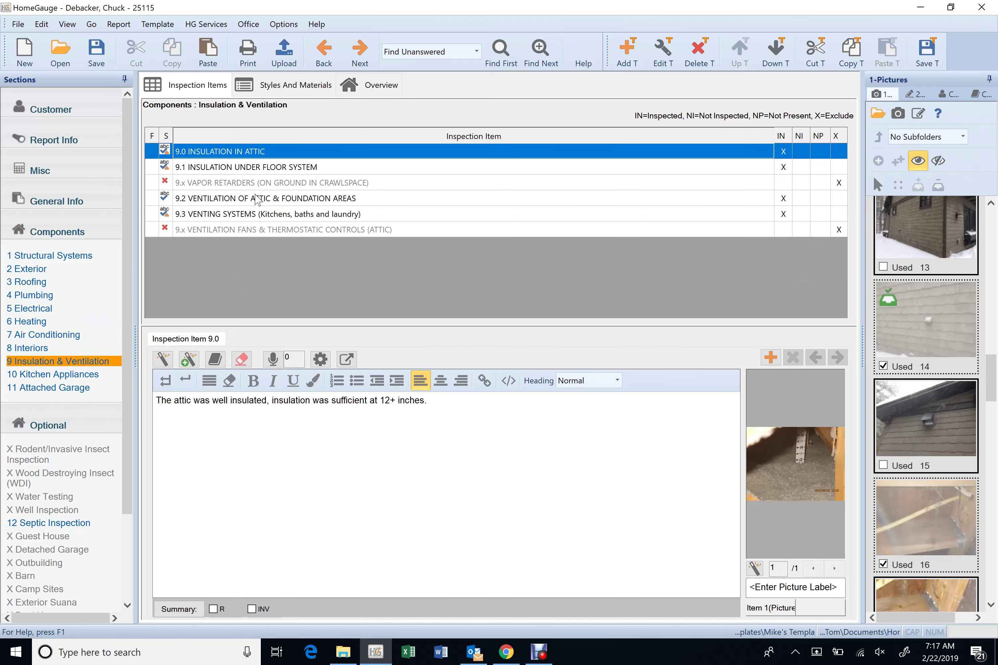
left_click(255, 198)
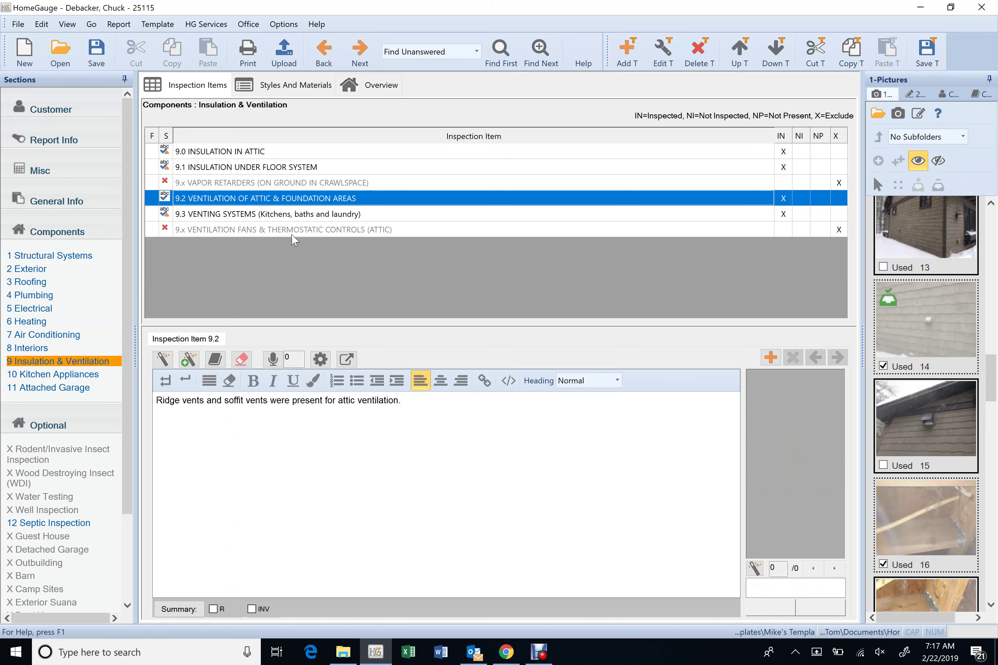
left_click(318, 214)
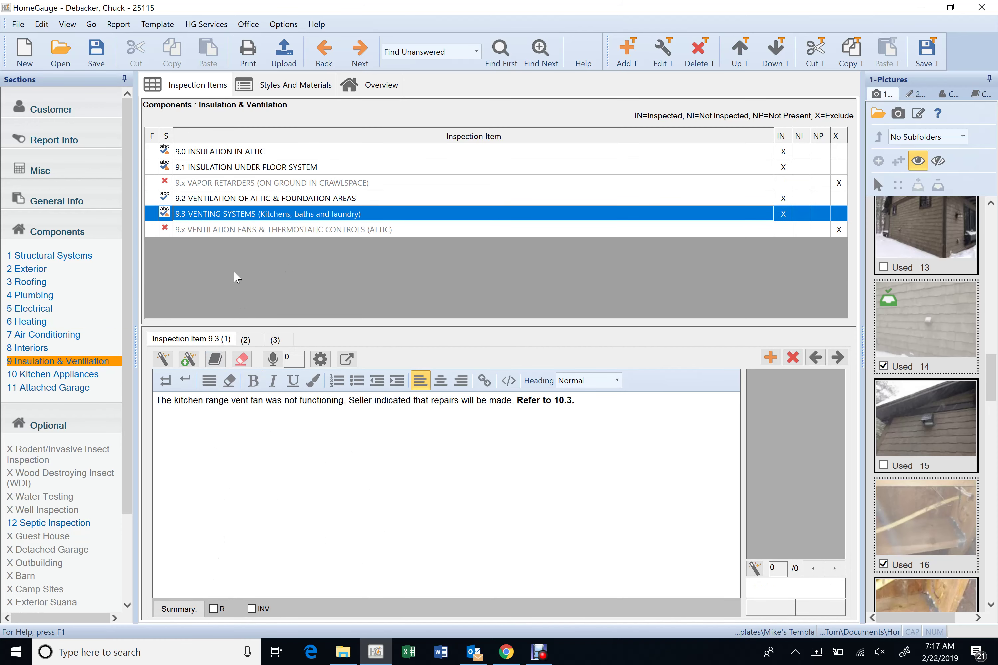
left_click(52, 375)
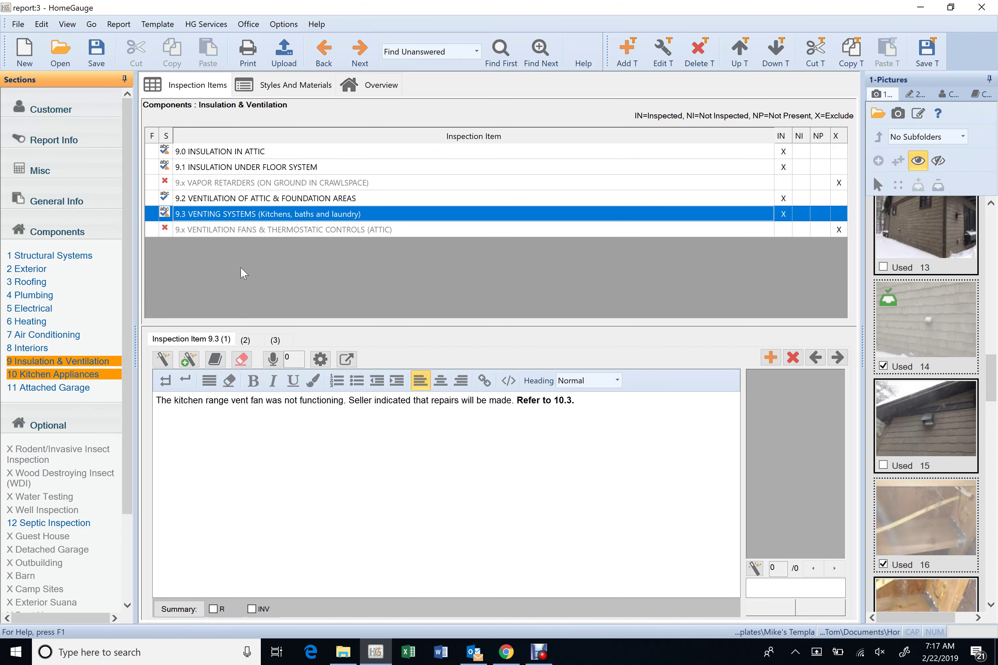
left_click(232, 198)
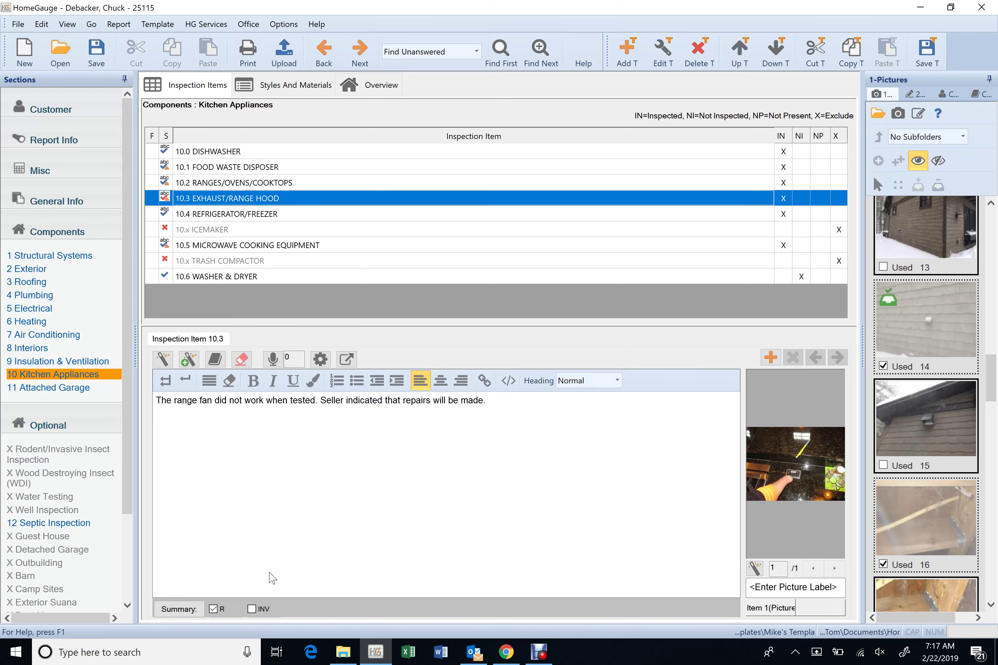
left_click(261, 214)
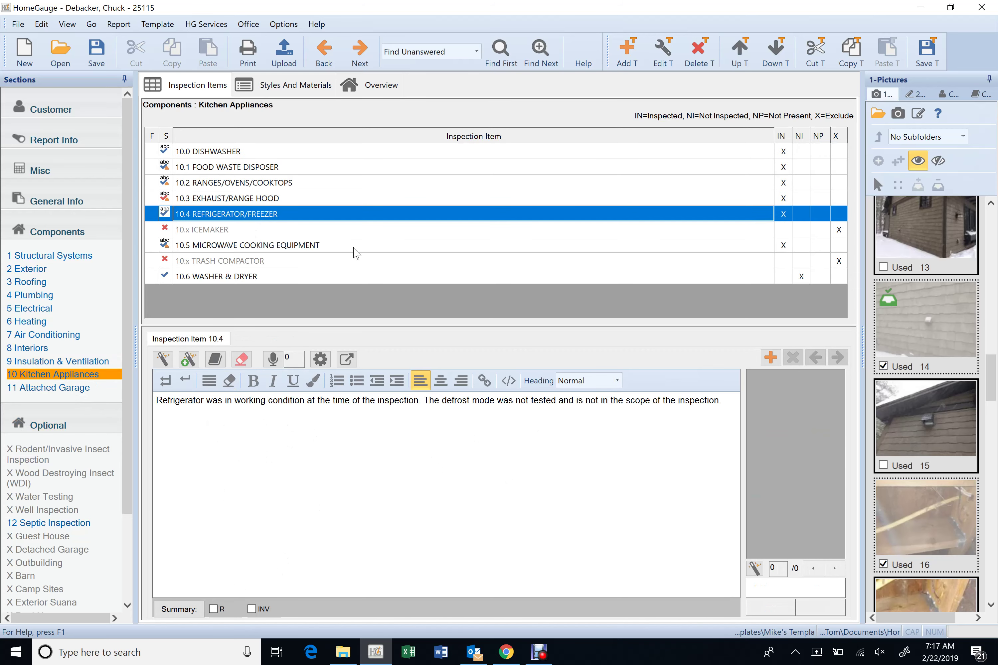
left_click(300, 249)
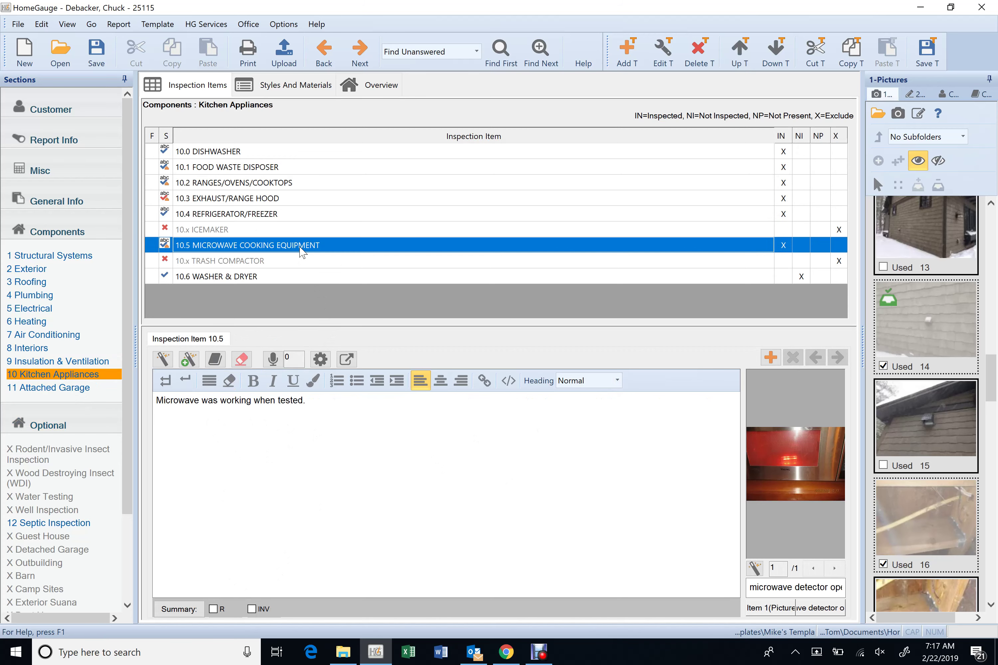
left_click(300, 275)
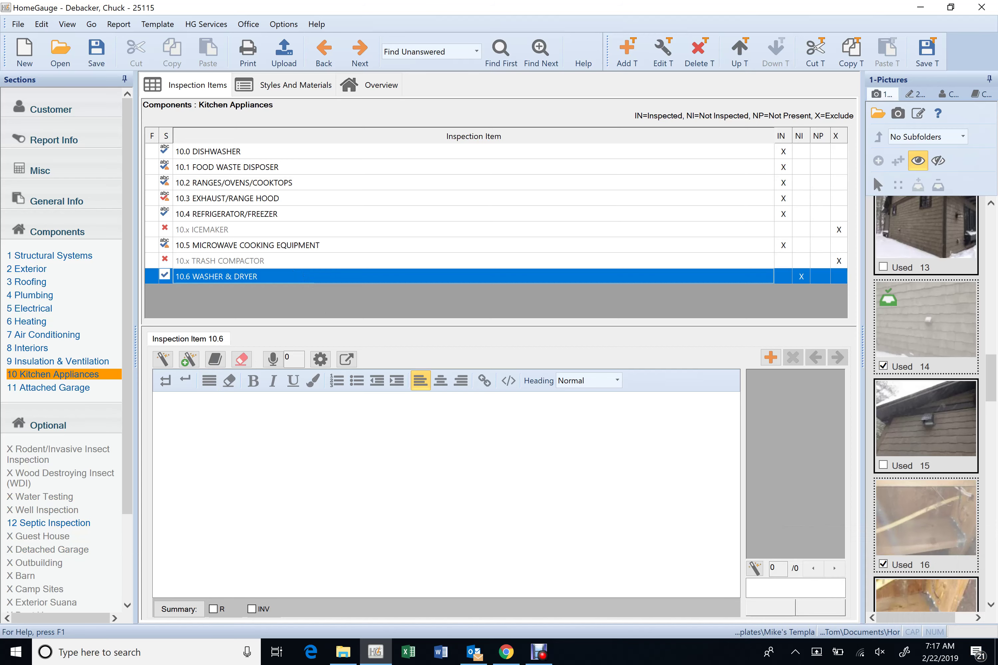
Join the drain sentence onto the first paragraph of the 11.0 Garage Floor comment in the Attached Garage section
left_click(83, 392)
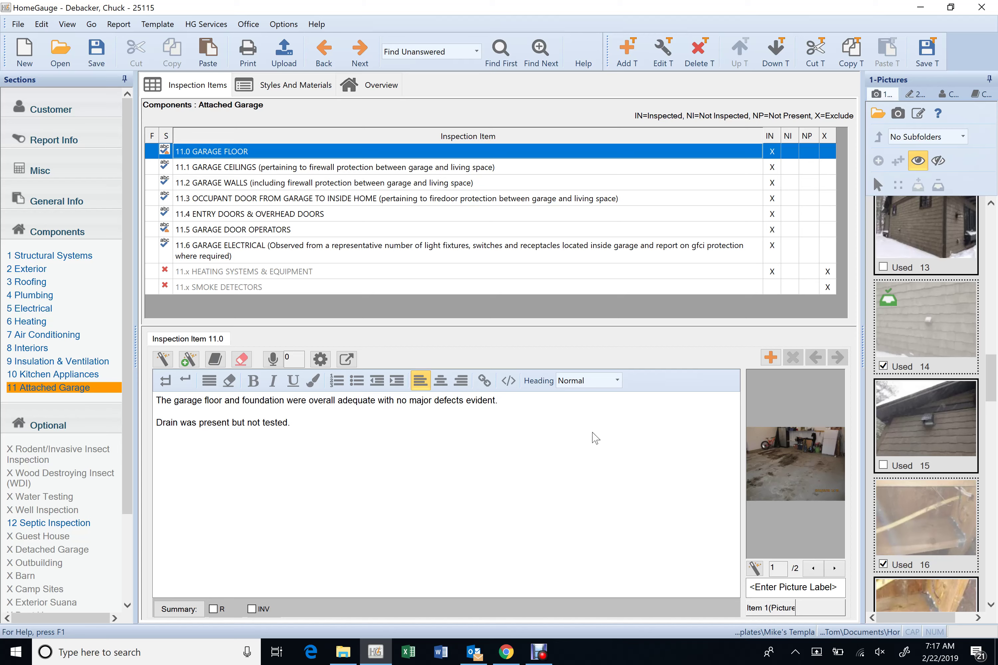
key("Delete")
key("Delete")
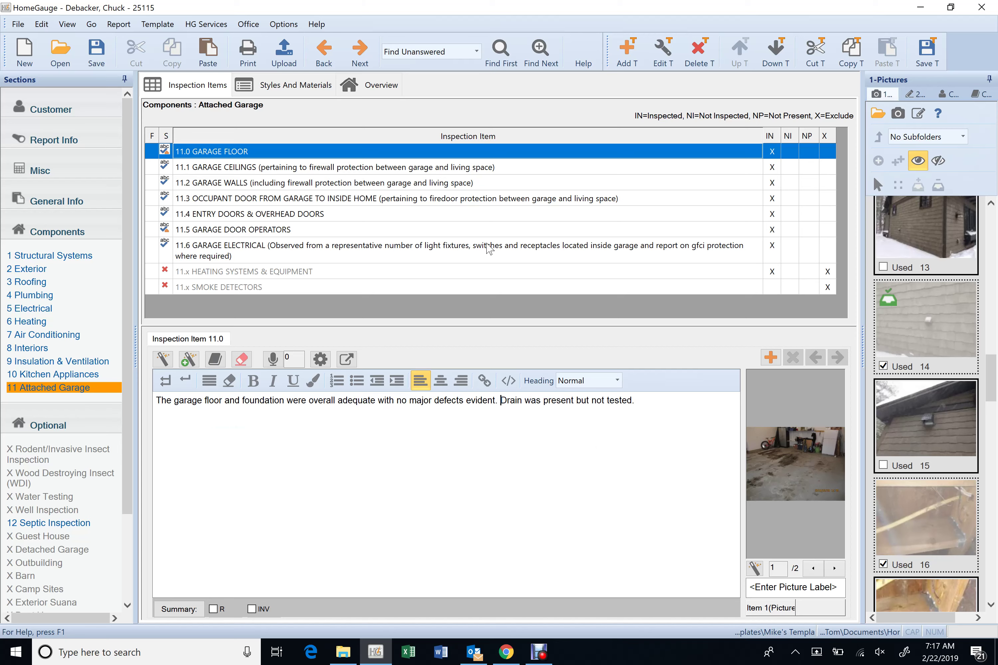
Resize the second garage floor picture, showing the wood stoop and steps, to Small
left_click(833, 568)
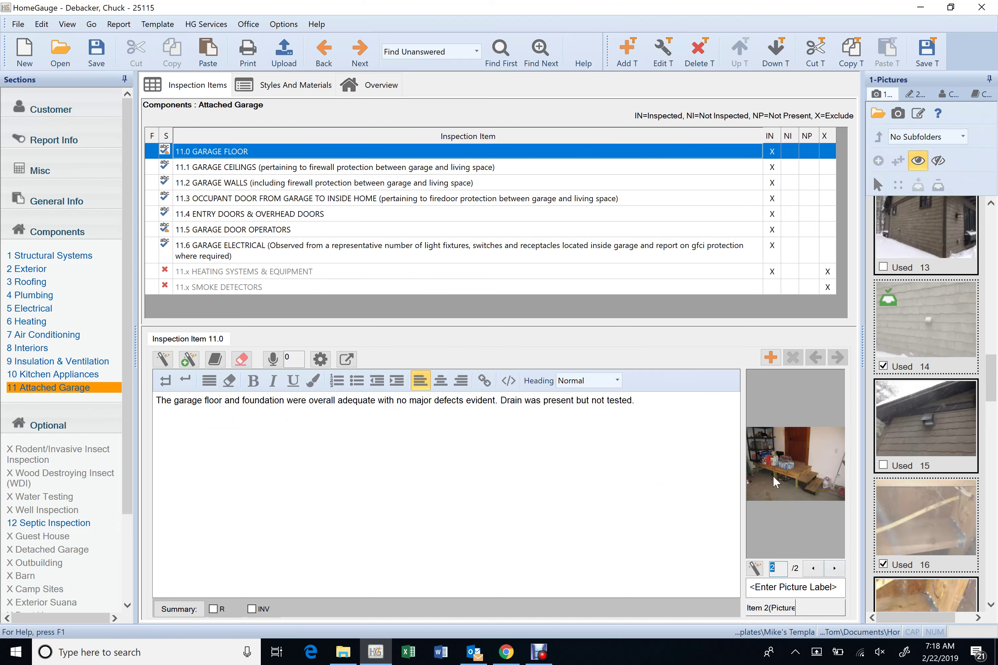
right_click(799, 485)
left_click(842, 291)
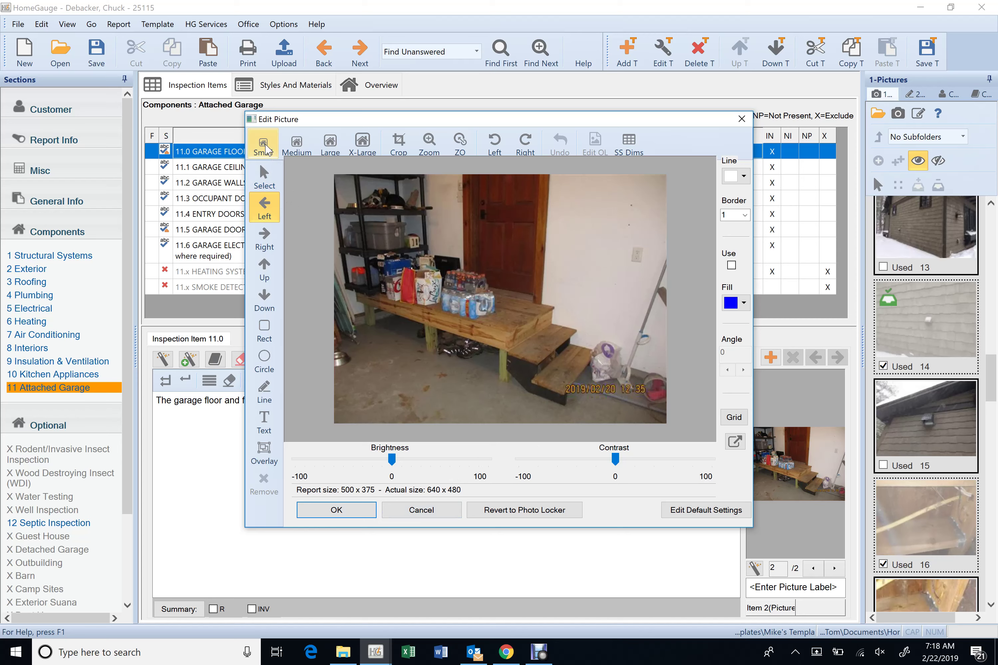
left_click(266, 146)
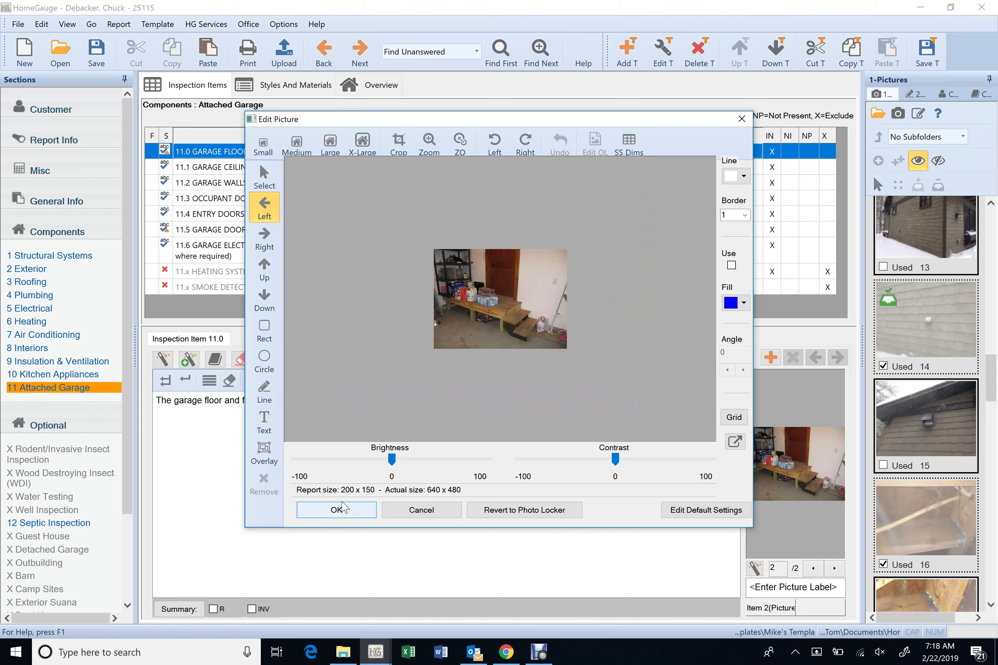
left_click(342, 508)
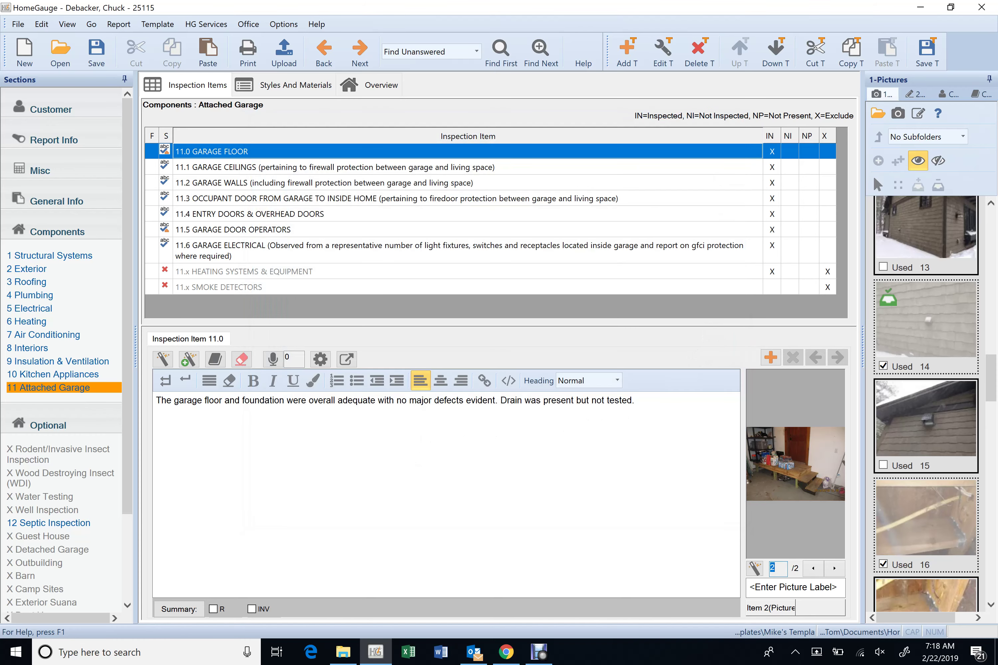
Append "The wood stoop and steps did not have a railing, railing could be added for safety." to the garage floor comment
left_click(682, 453)
key("End")
type("The wood stoop and steps ")
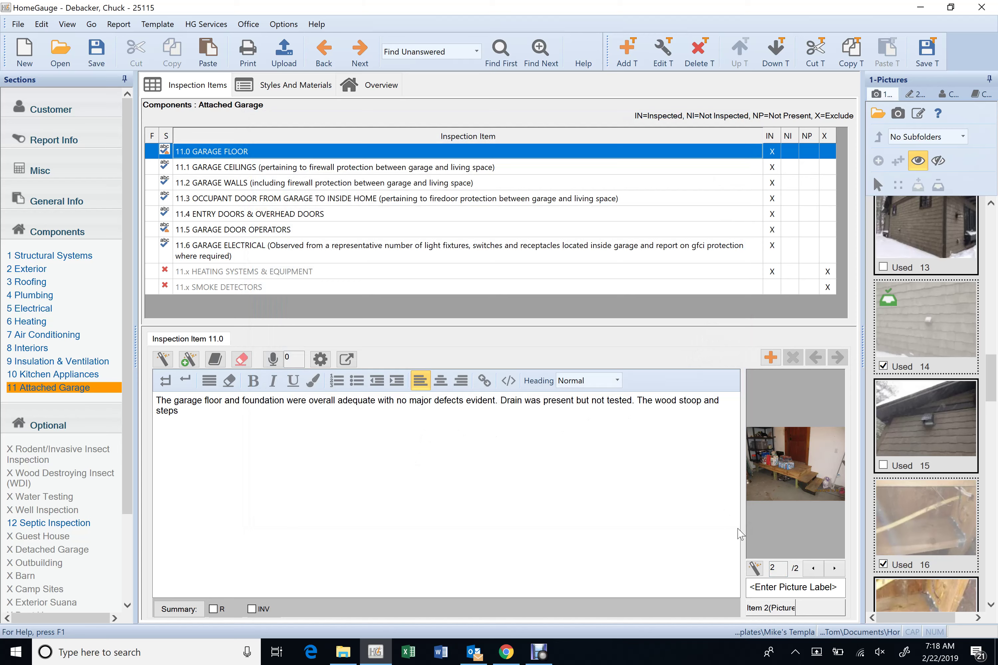
type("did not")
type(" have a railing")
type(", one coul")
key("BackSpace")
key("BackSpace")
key("BackSpace")
key("BackSpace")
key("BackSpace")
key("BackSpace")
key("BackSpace")
key("BackSpace")
type("rea")
key("BackSpace")
key("BackSpace")
type("iling could")
type("be added for safety.")
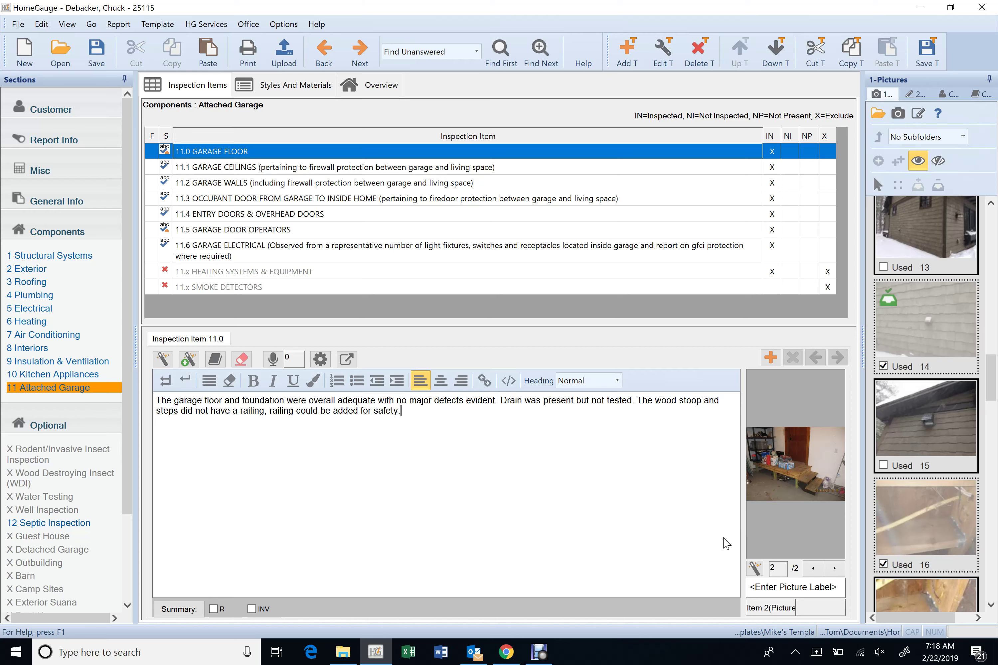
Insert the ready-made comment about ceiling drywall being part of the home's firewall protection into 11.1 Garage Ceilings as one comment
left_click(270, 170)
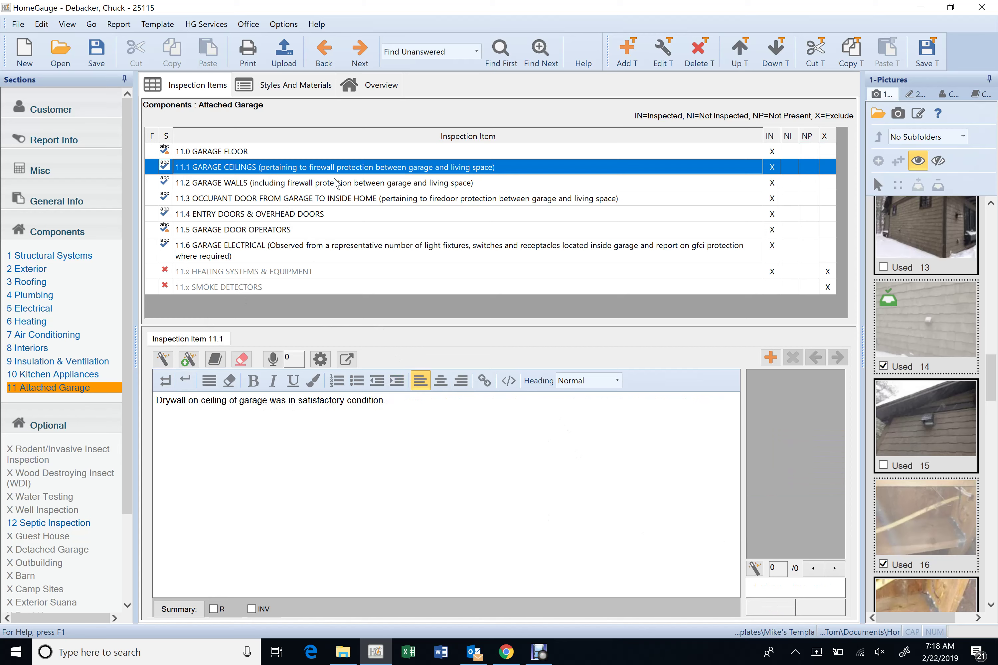
left_click(334, 183)
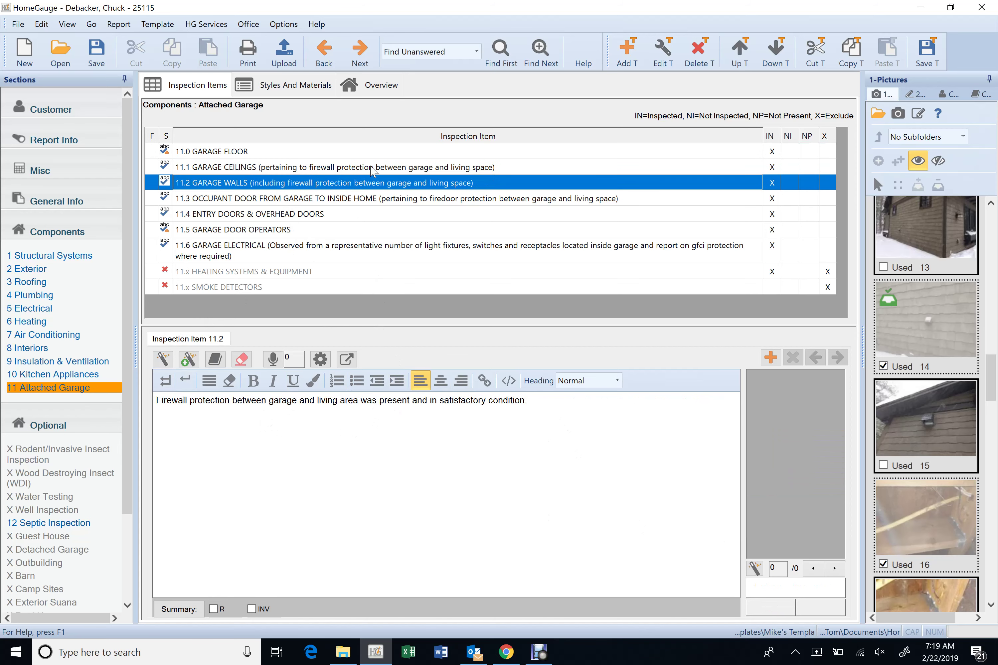
left_click(371, 171)
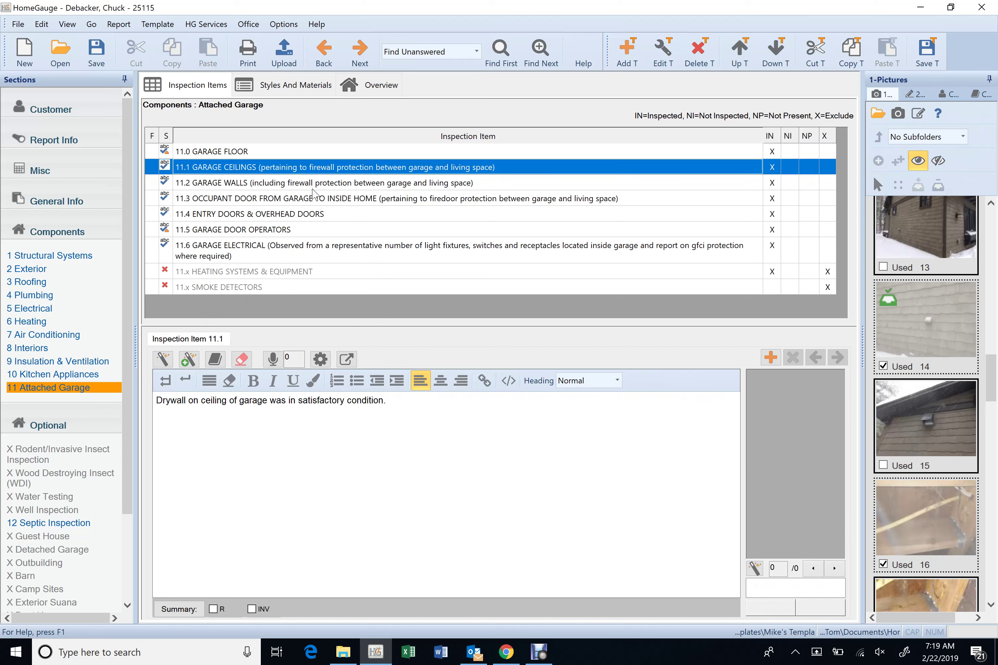
left_click(316, 183)
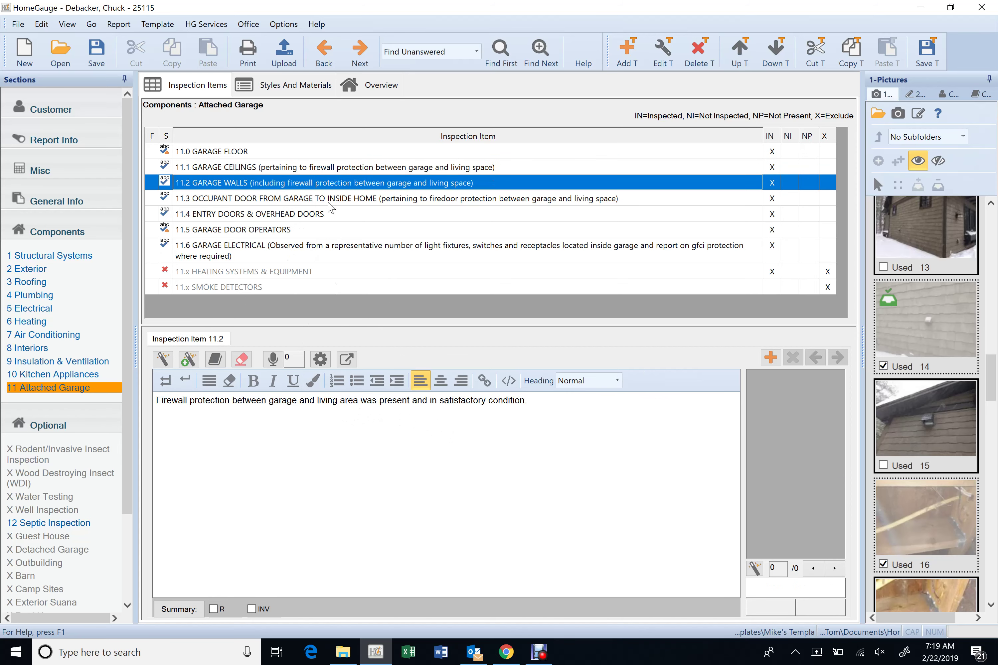
left_click(337, 171)
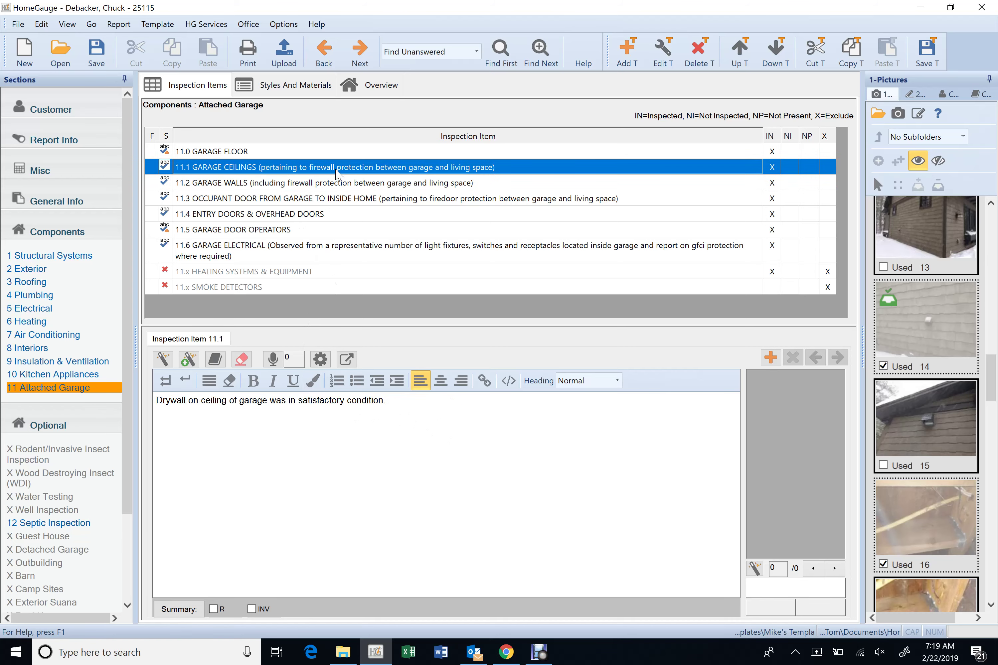
double_click(336, 172)
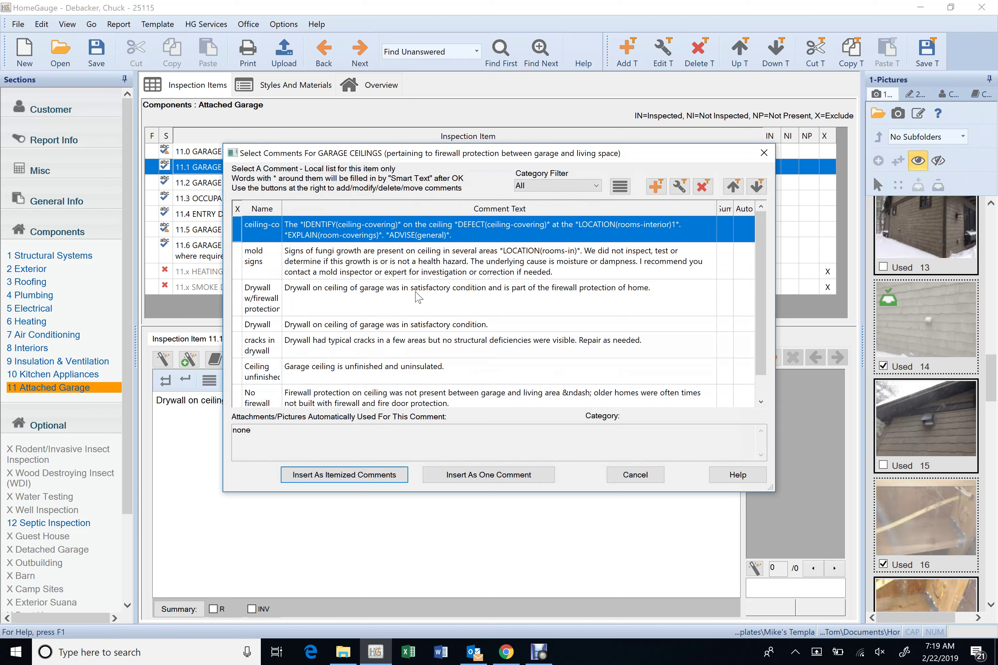
left_click(418, 296)
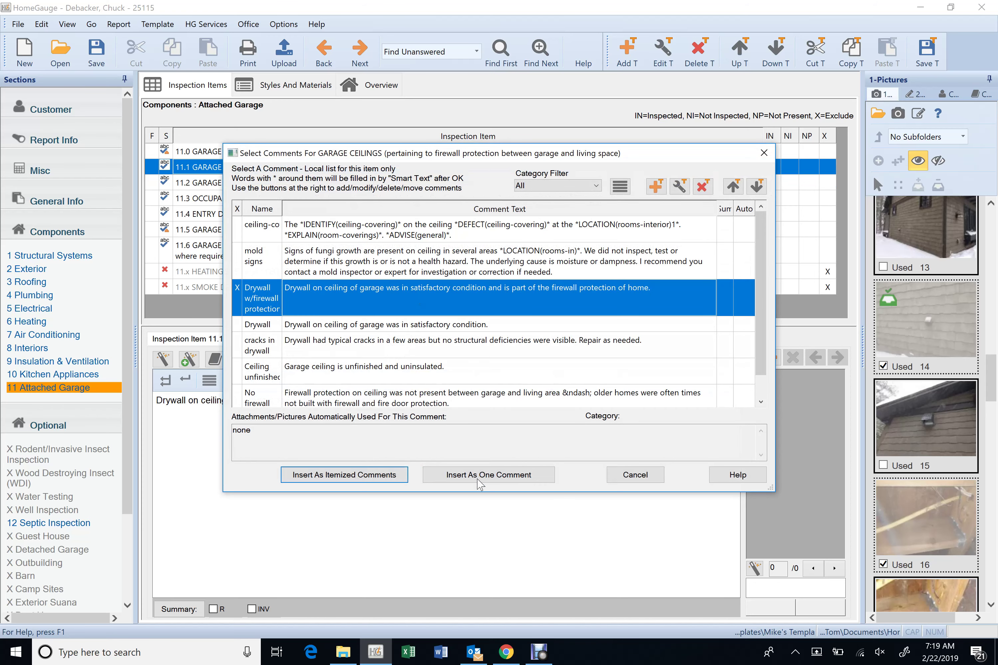
left_click(481, 474)
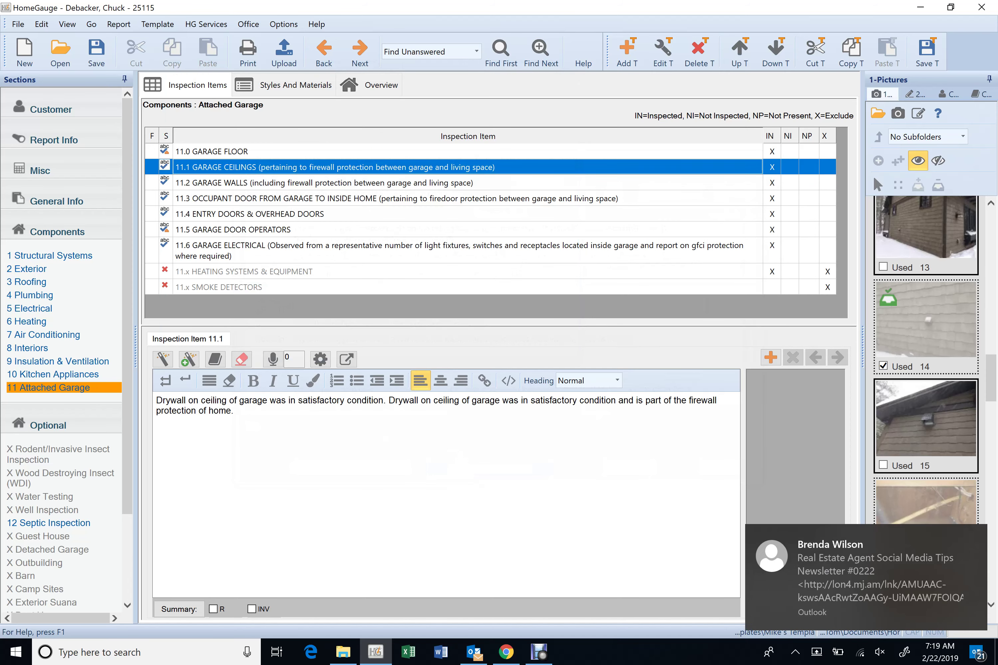
Delete the original sentence "Drywall on ceiling of garage was in satisfactory condition." from the start of the 11.1 Garage Ceilings comment
key("ctrl+shift+Left")
key("ctrl+shift+Left")
key("ctrl+shift+Left")
key("ctrl+shift+Left")
key("ctrl+shift+Left")
key("ctrl+shift+Left")
key("ctrl+shift+Left")
key("ctrl+shift+Left")
key("ctrl+shift+Left")
key("ctrl+shift+Left")
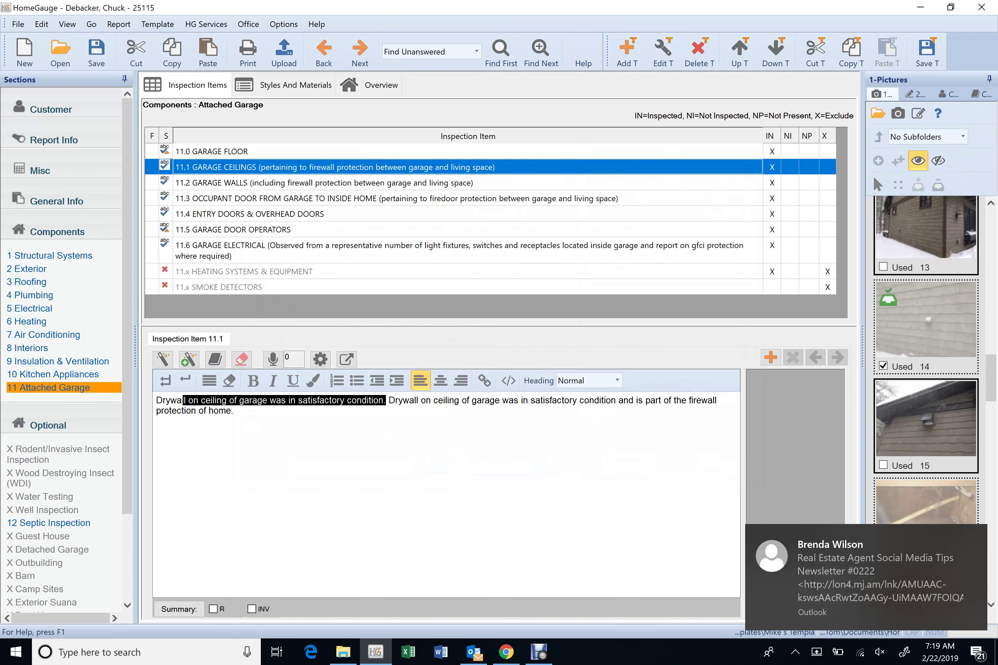
key("Delete")
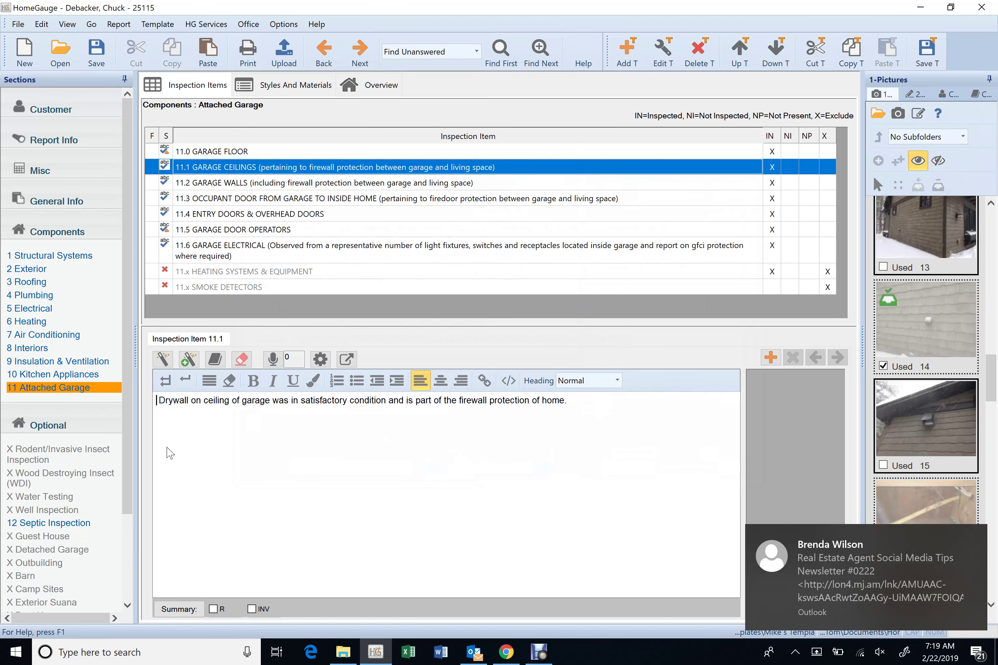
key("Delete")
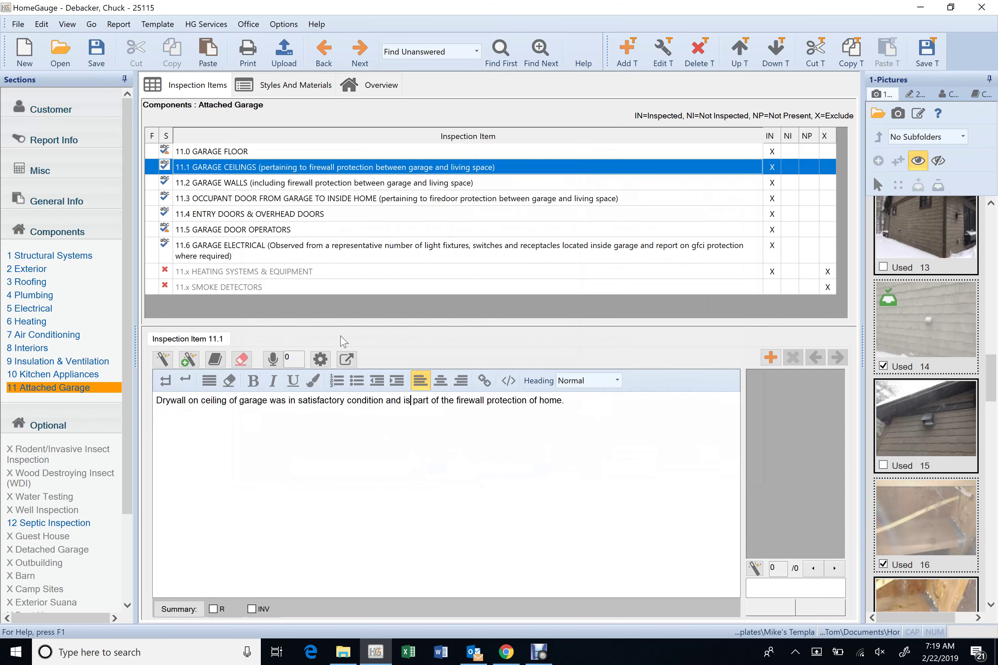
Review the 11.2 to 11.5 garage comments and join the light fixtures sentence onto the first paragraph of the 11.6 Garage Electrical comment
left_click(217, 186)
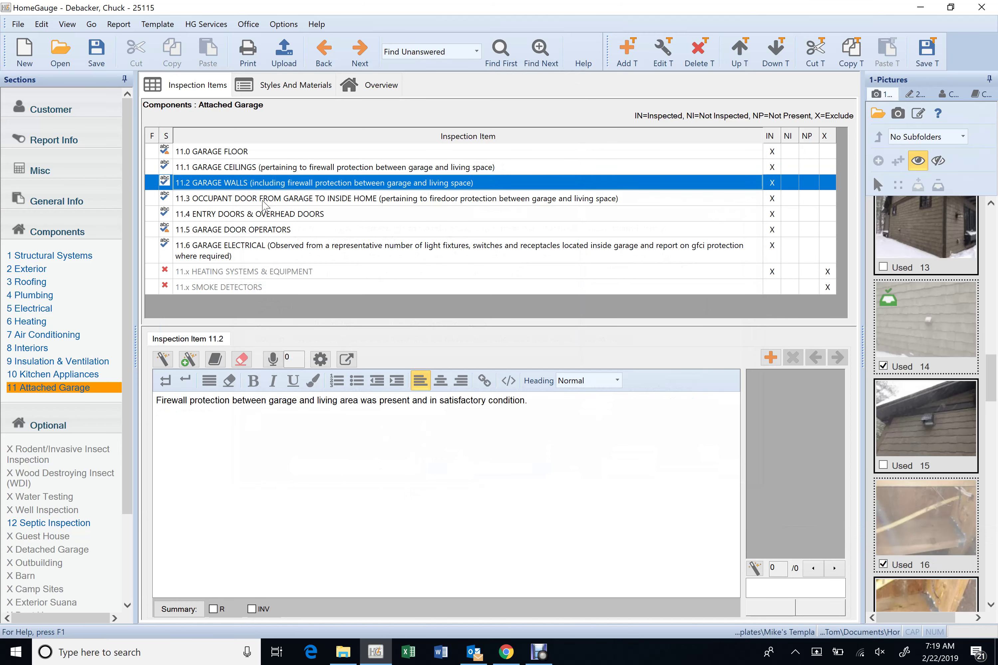
left_click(263, 202)
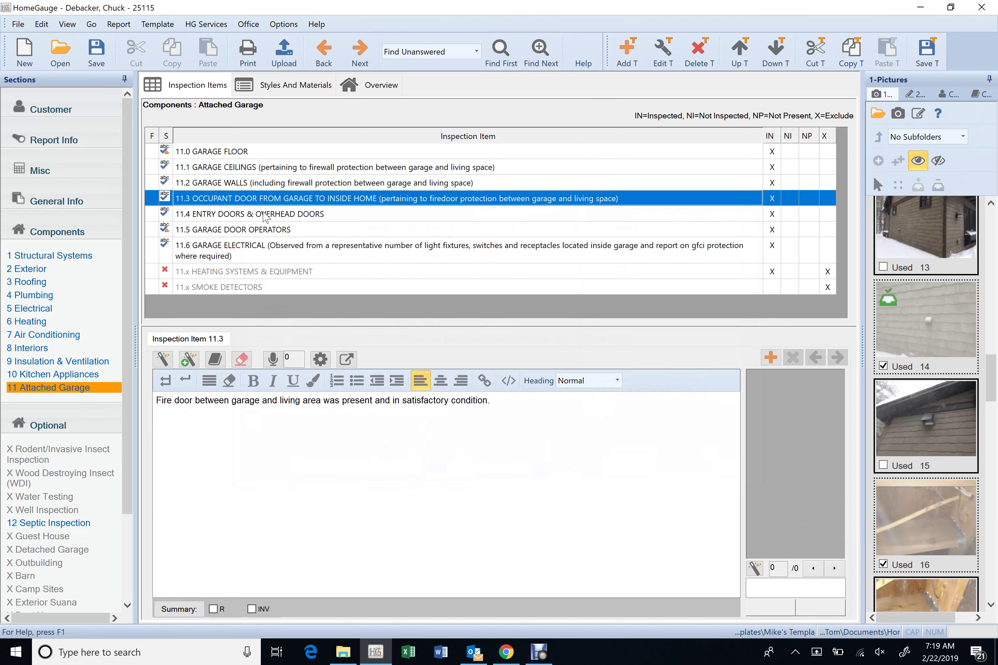
left_click(265, 213)
left_click(282, 232)
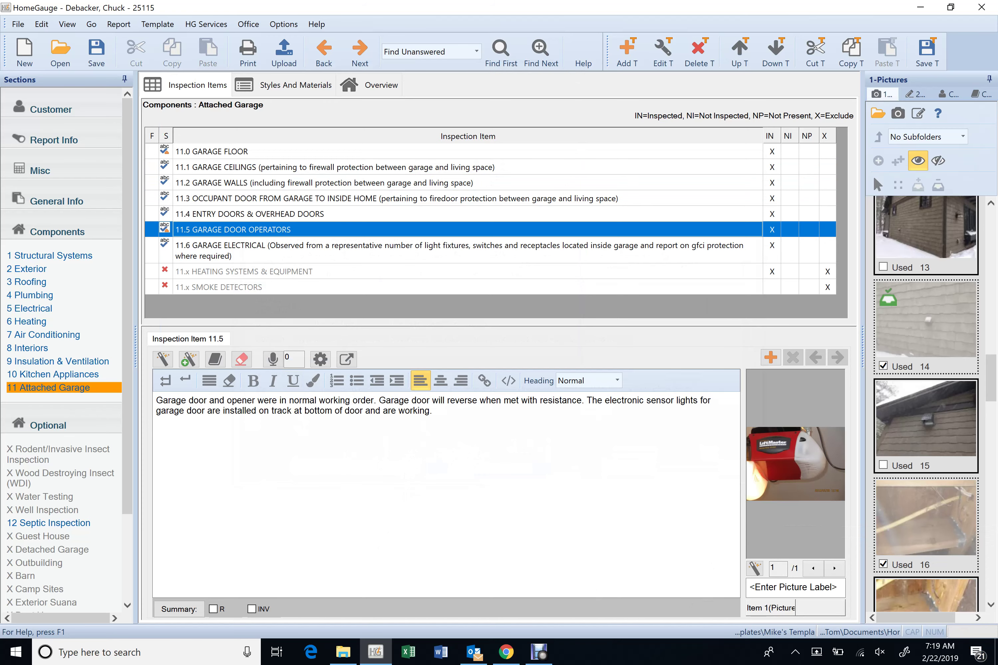
left_click(358, 253)
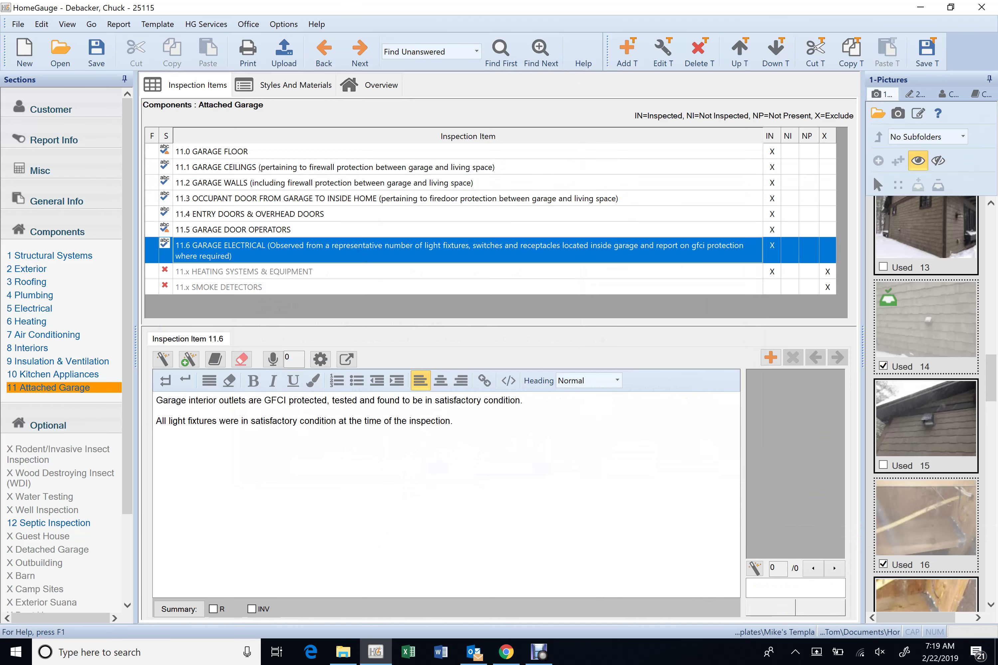
left_click(156, 410)
key("BackSpace")
key("Delete")
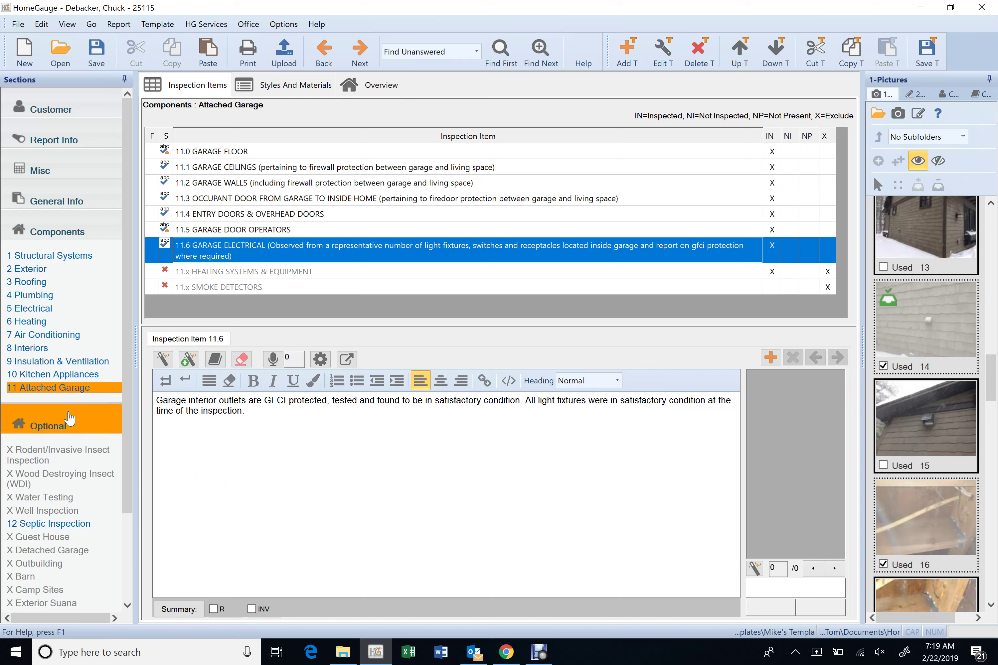
Save the inspection report
scroll(73, 397, "down", 3)
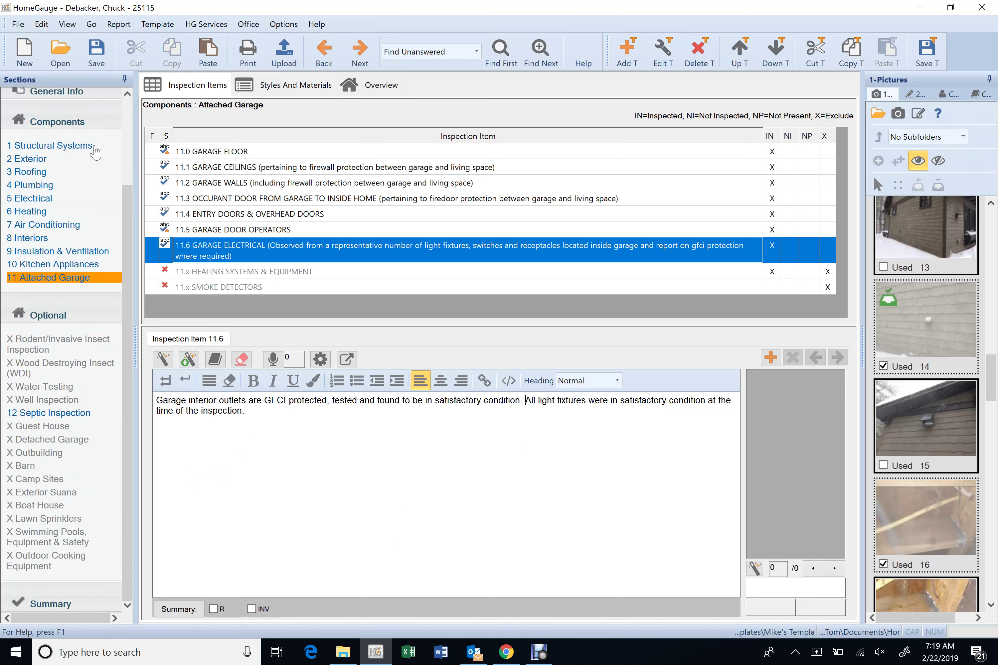
left_click(95, 58)
scroll(88, 201, "up", 1)
scroll(131, 241, "up", 3)
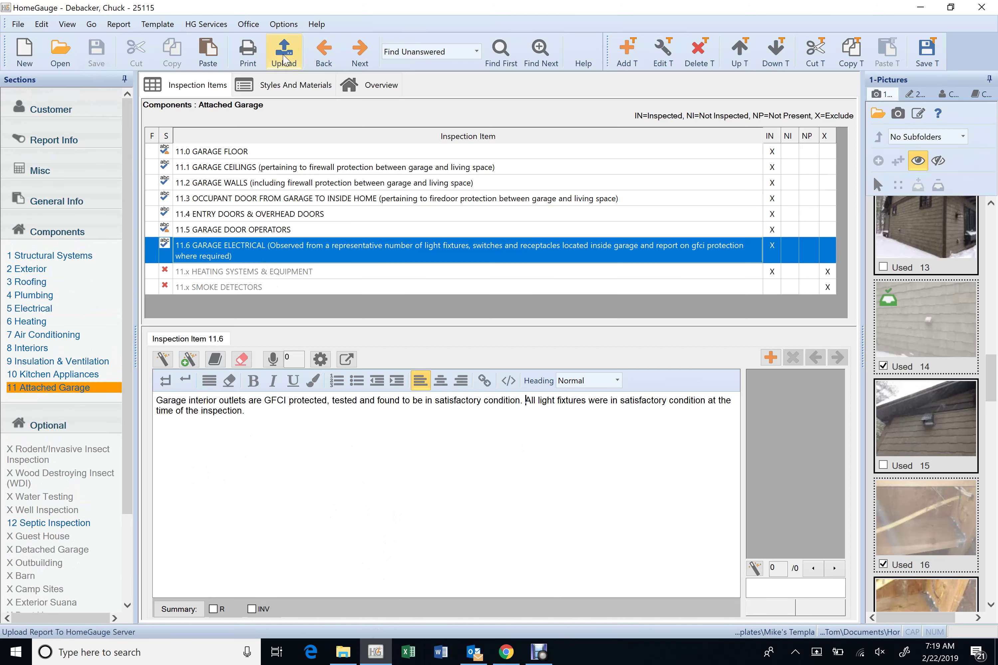
Mark picture 7, showing the snow-covered roof and chimney, as used
scroll(953, 385, "up", 10)
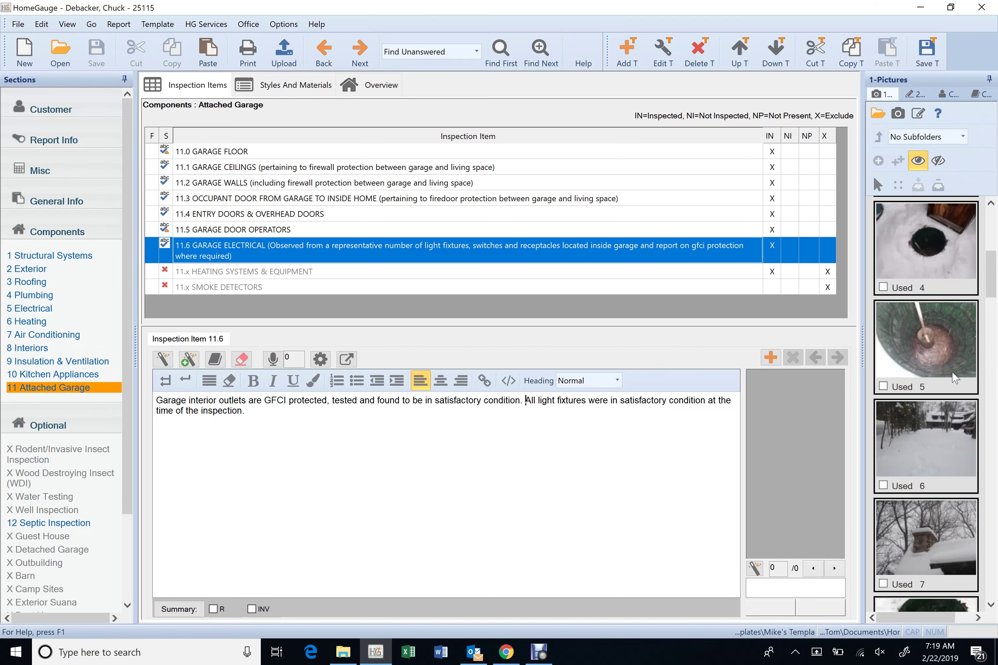
scroll(953, 377, "down", 4)
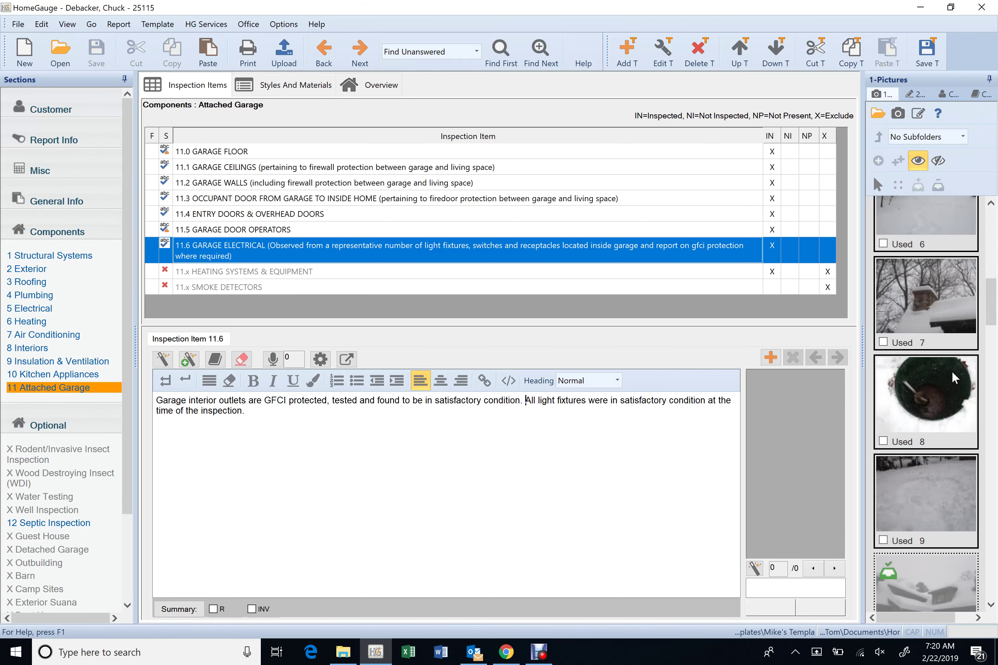
left_click(883, 342)
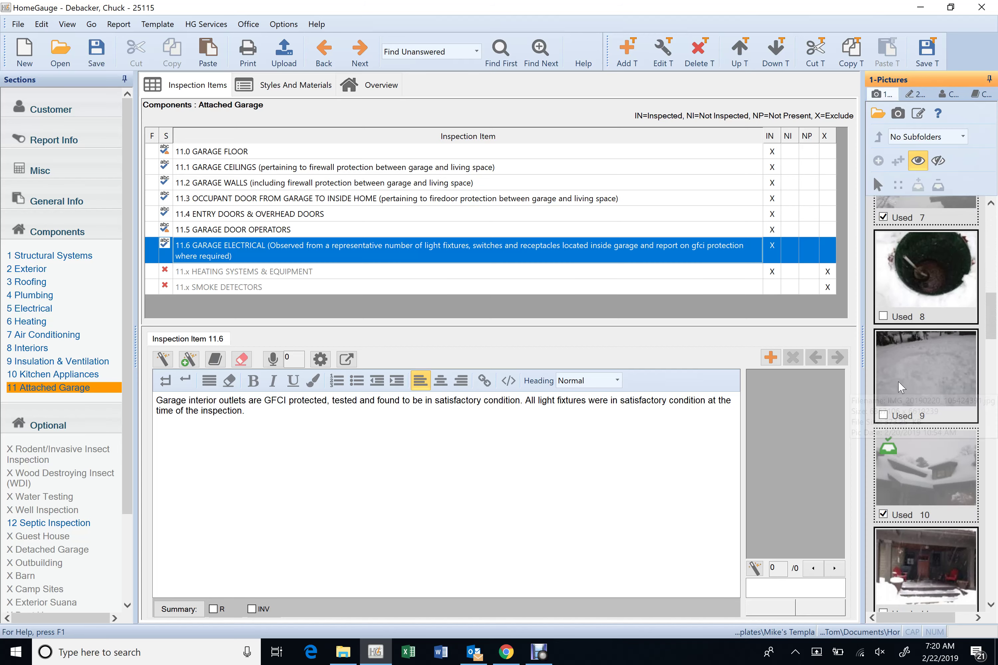
Add a new first comment to item 2.4 in the Exterior section and attach picture 11 of the front porch to it
scroll(918, 382, "down", 1)
scroll(918, 381, "down", 1)
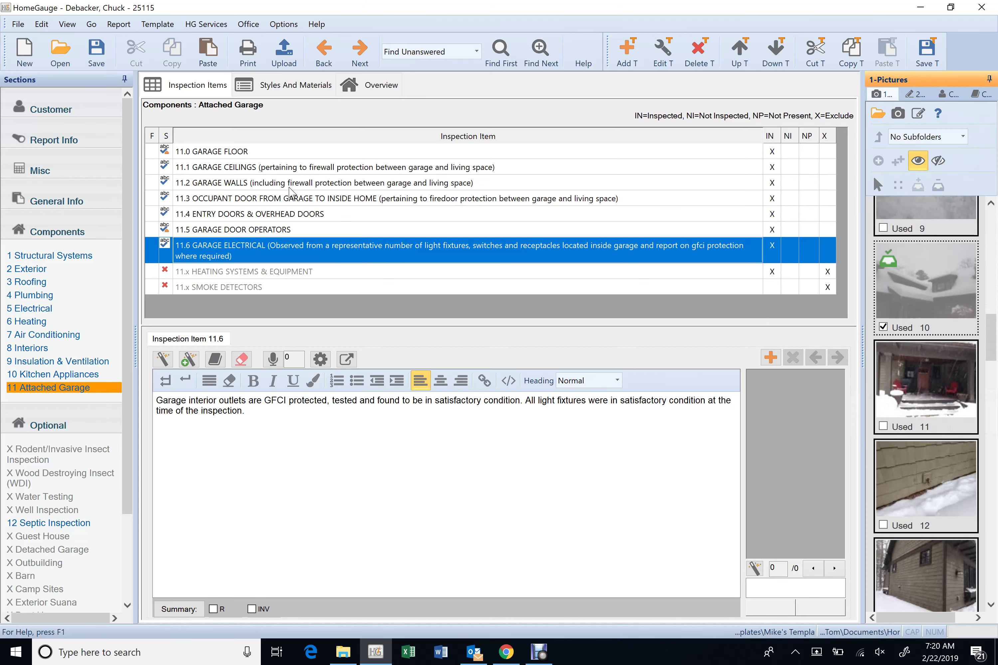
left_click(78, 267)
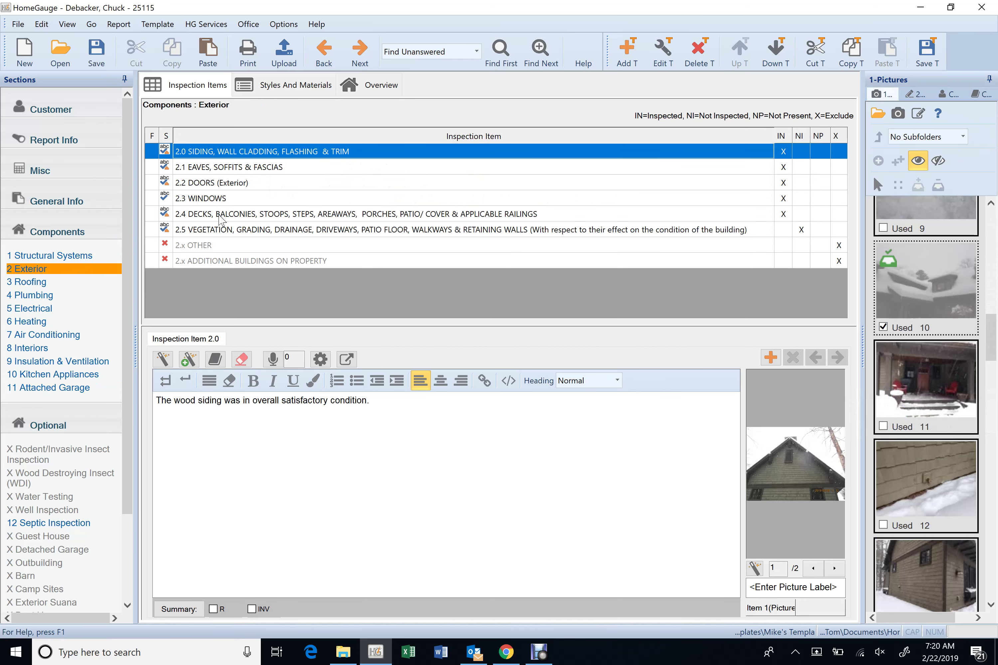
left_click(221, 213)
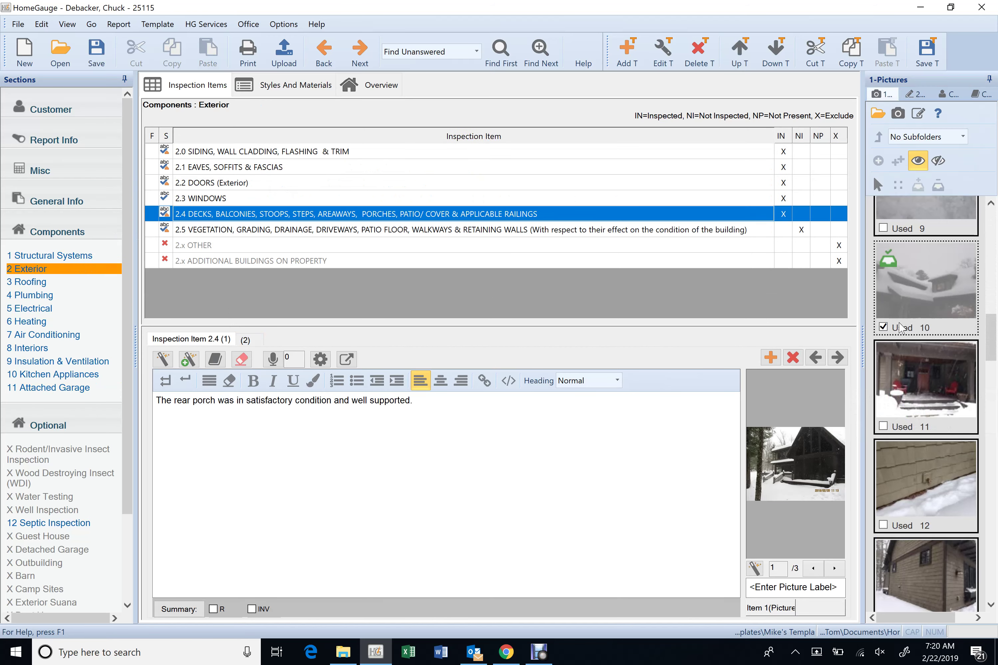
left_click(770, 357)
left_click(815, 363)
left_click(815, 363)
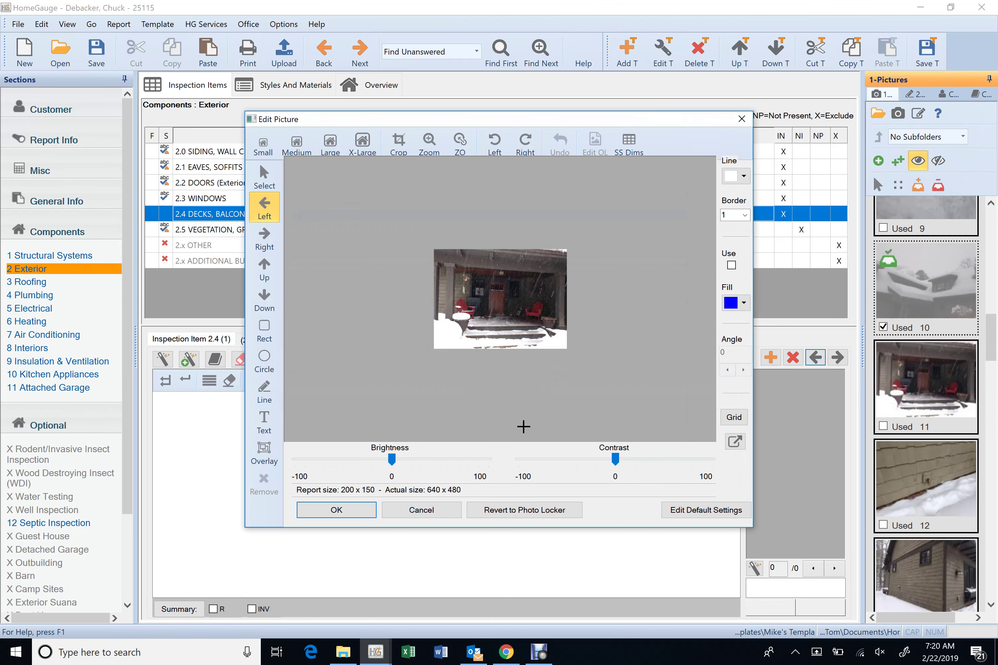
left_click(335, 510)
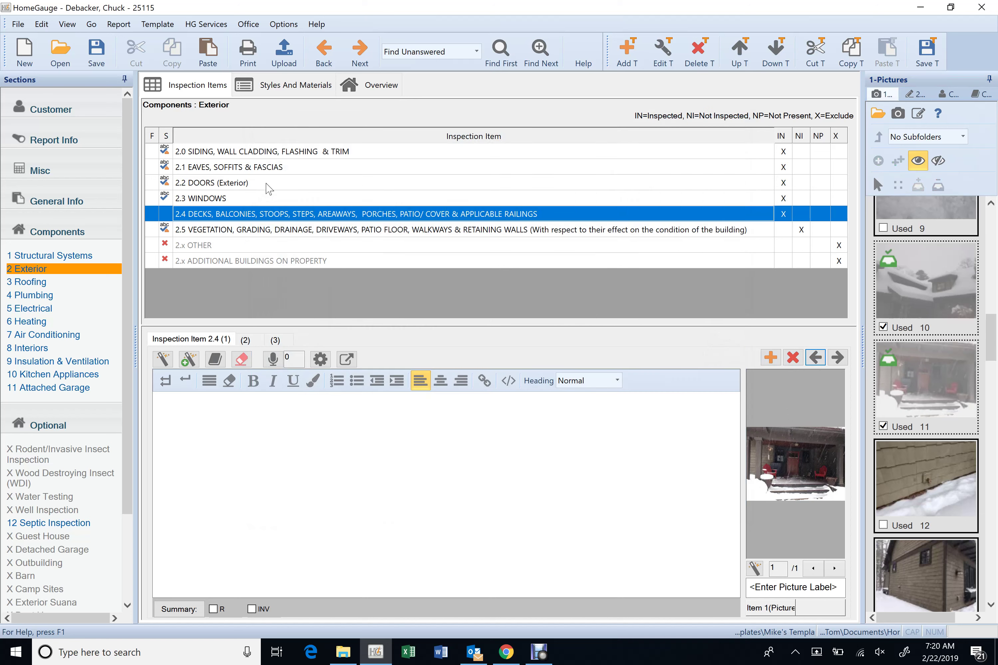
Insert the ready-made comment "Front porch and steps were in overall satisfactory condition." into the new 2.4 comment
double_click(270, 214)
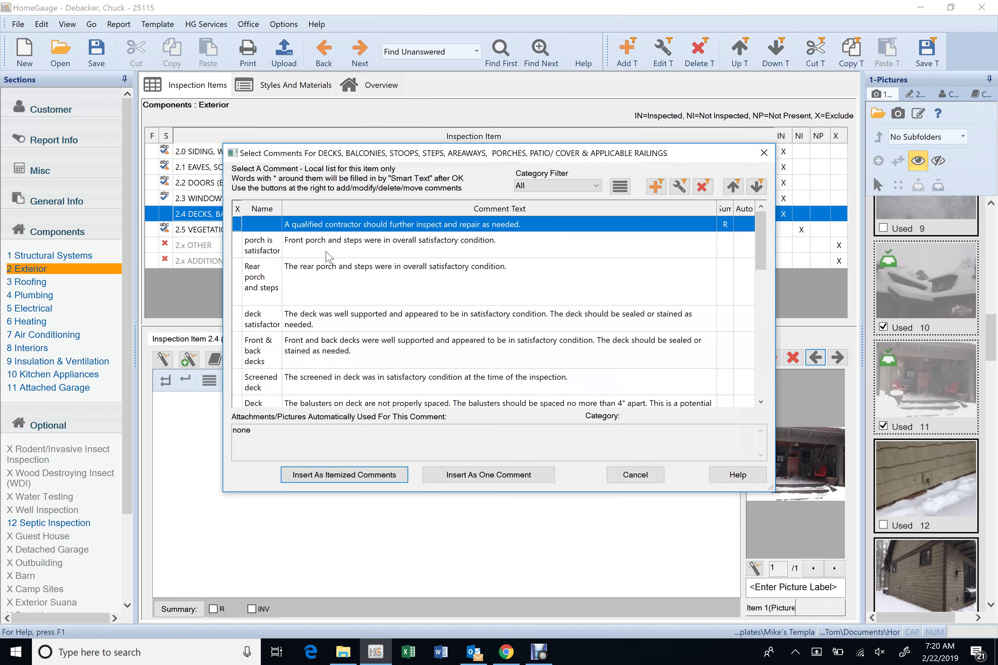
left_click(329, 256)
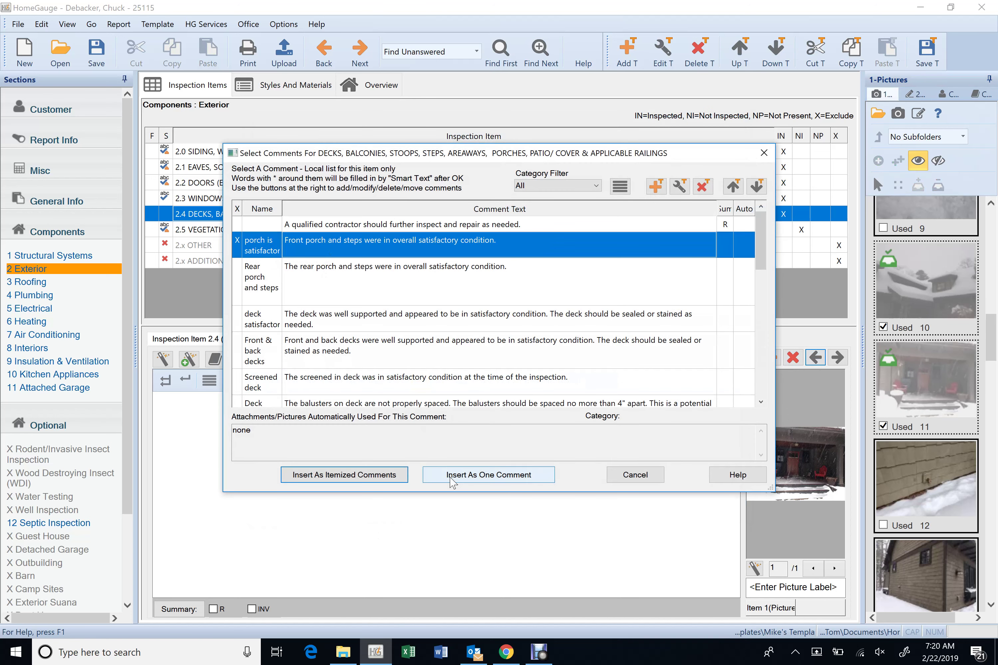
left_click(451, 477)
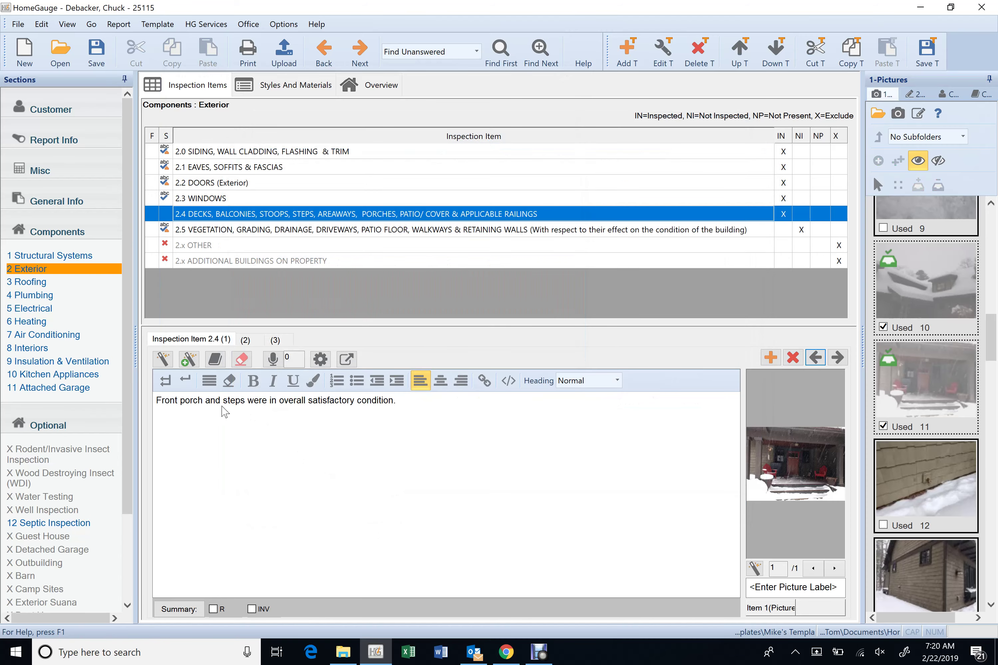
Insert the words "snow covered but appeared" after "were" in the front porch comment
left_click(269, 400)
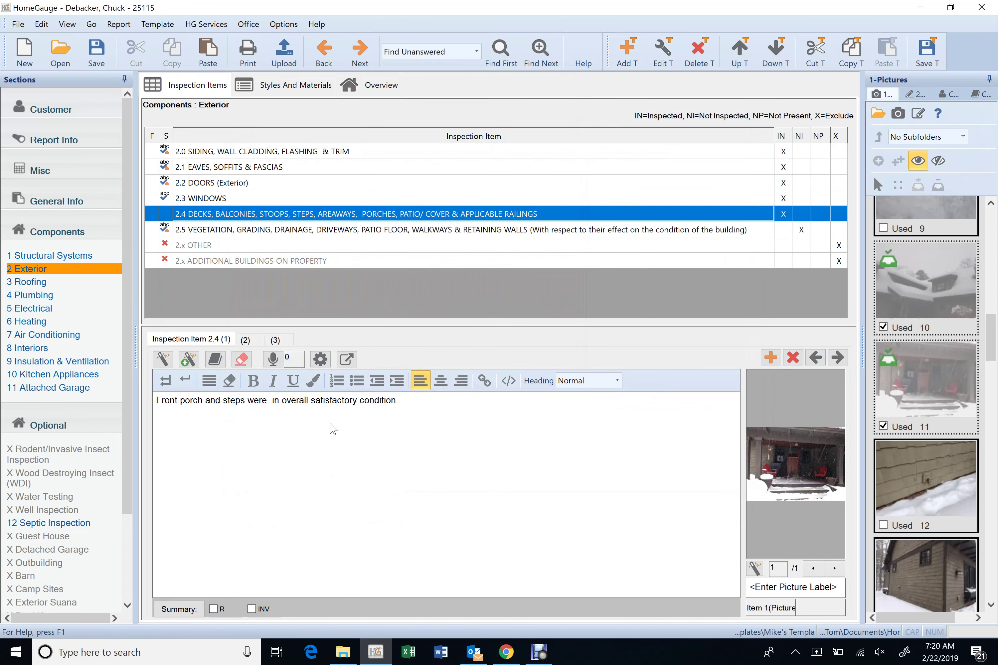
type("snow cov")
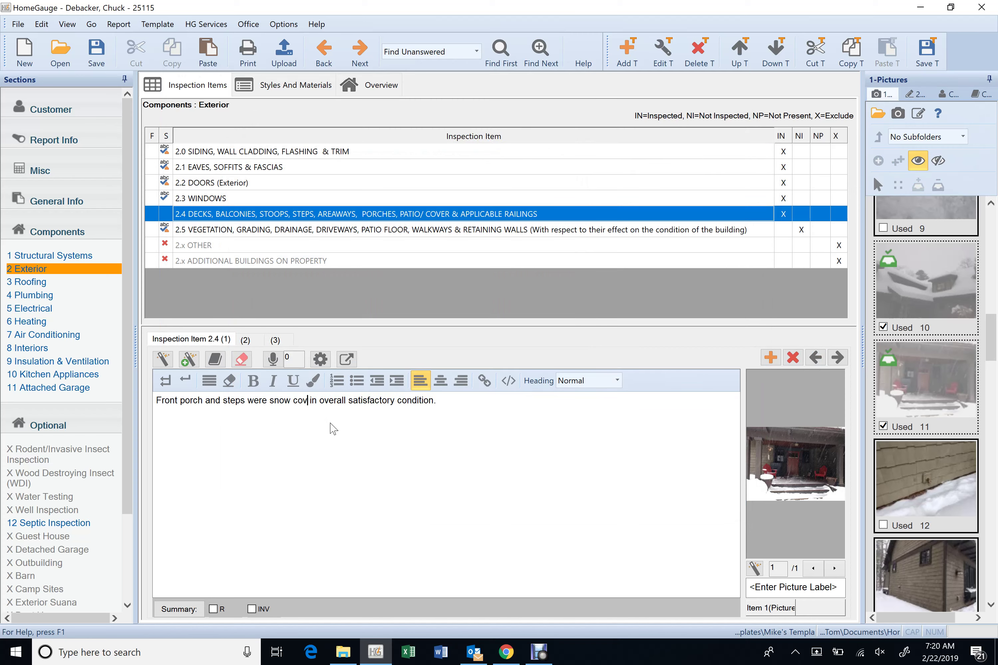
type("ered b")
type("u")
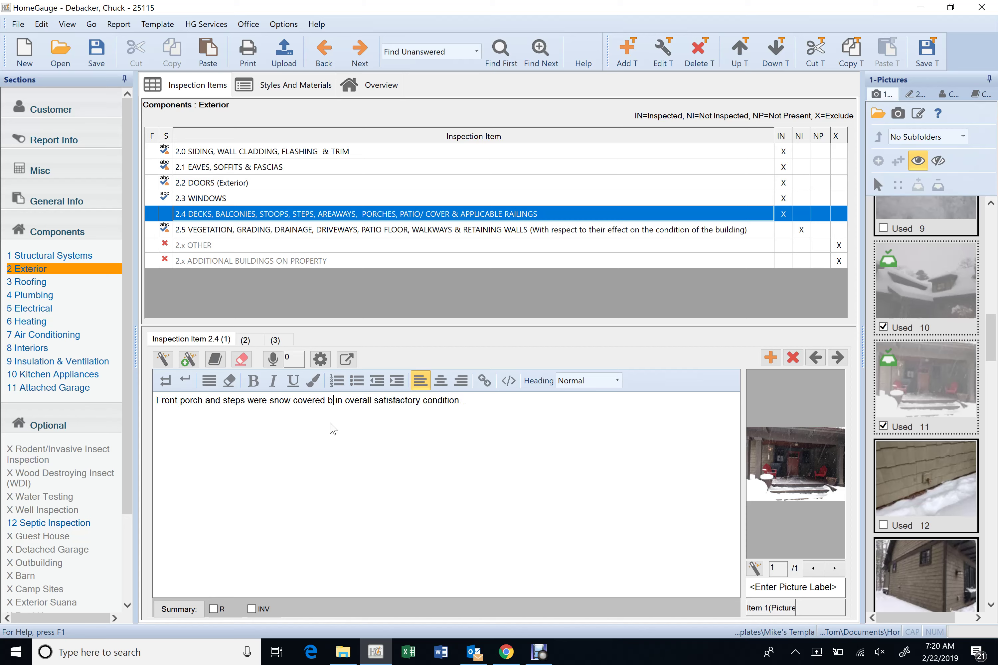
type("t ")
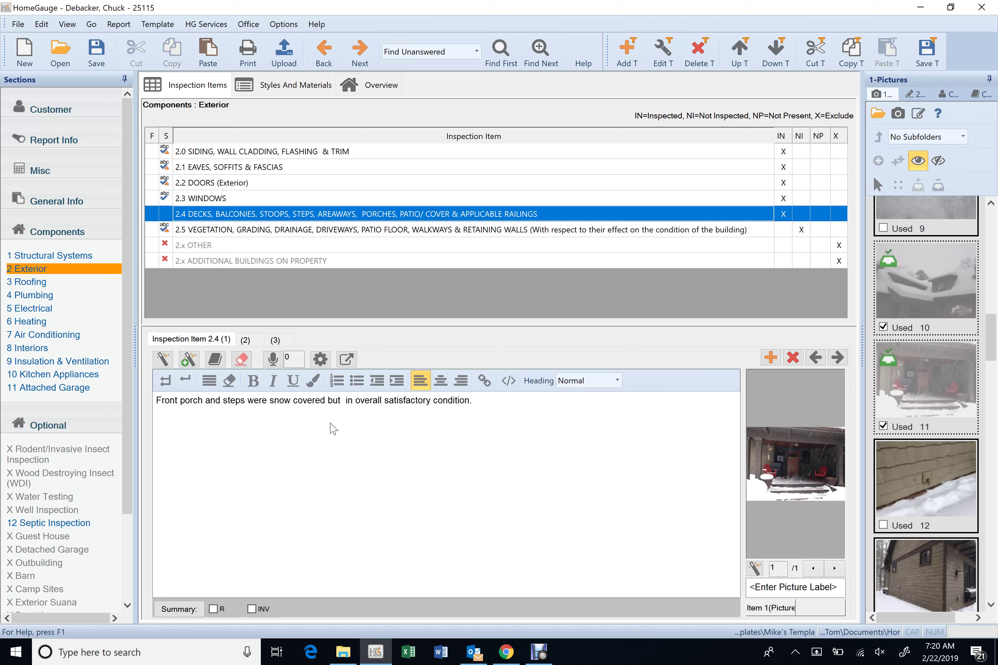
type("appeared")
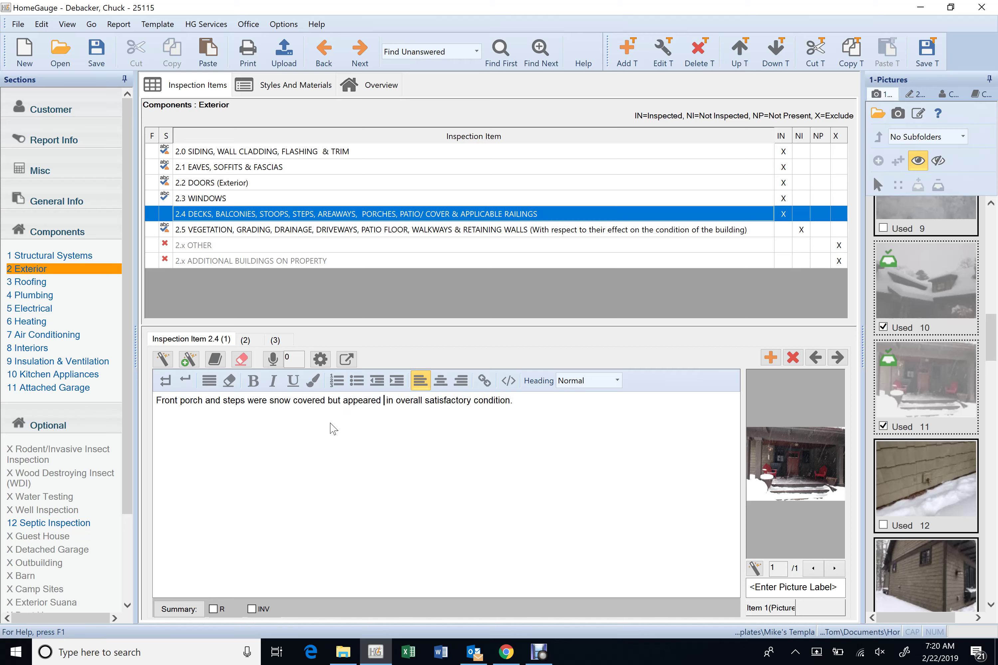
Remove the word "overall" from the front porch comment so it reads "appeared in satisfactory condition"
key("Delete")
key("Delete")
key("Delete")
key("Delete")
key("Delete")
key("Delete")
key("Delete")
key("Delete")
key("Delete")
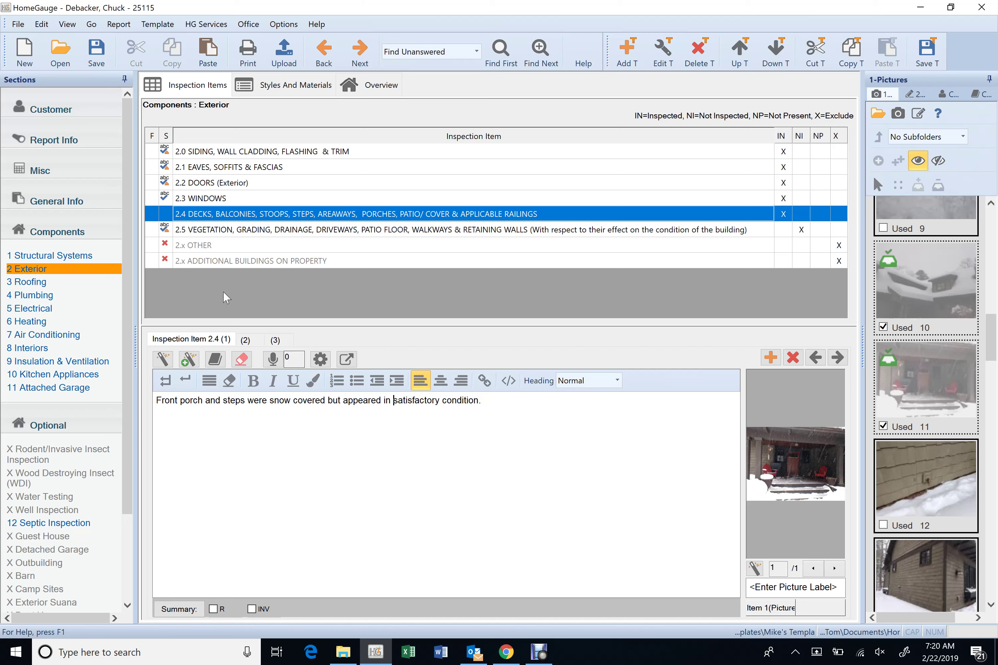
Add a new blank second comment to item 4.1, water supply and distribution, in the Plumbing section
scroll(918, 348, "down", 1)
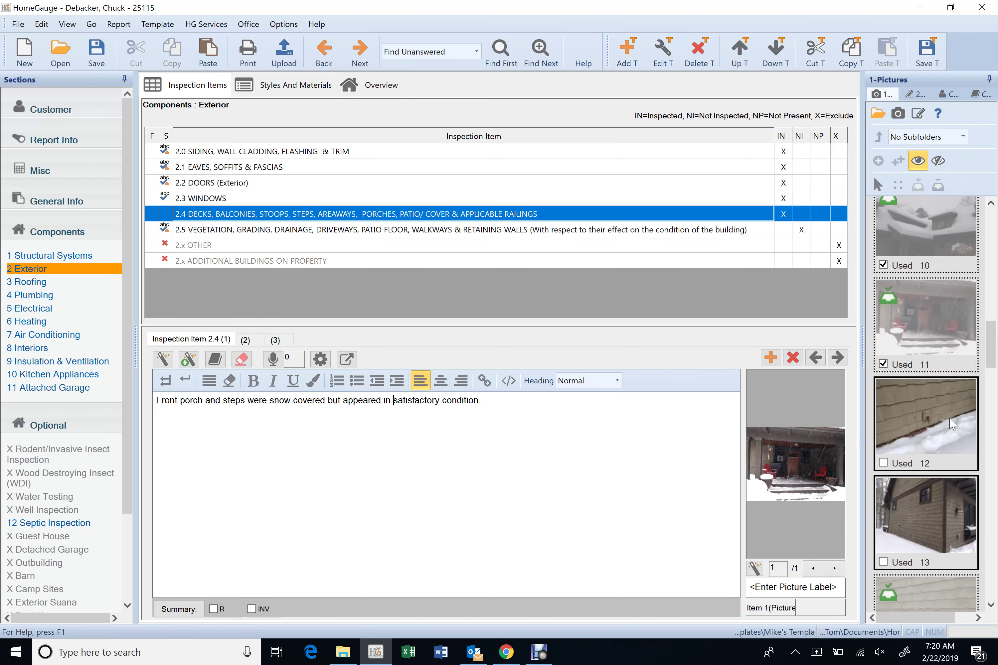
left_click(60, 293)
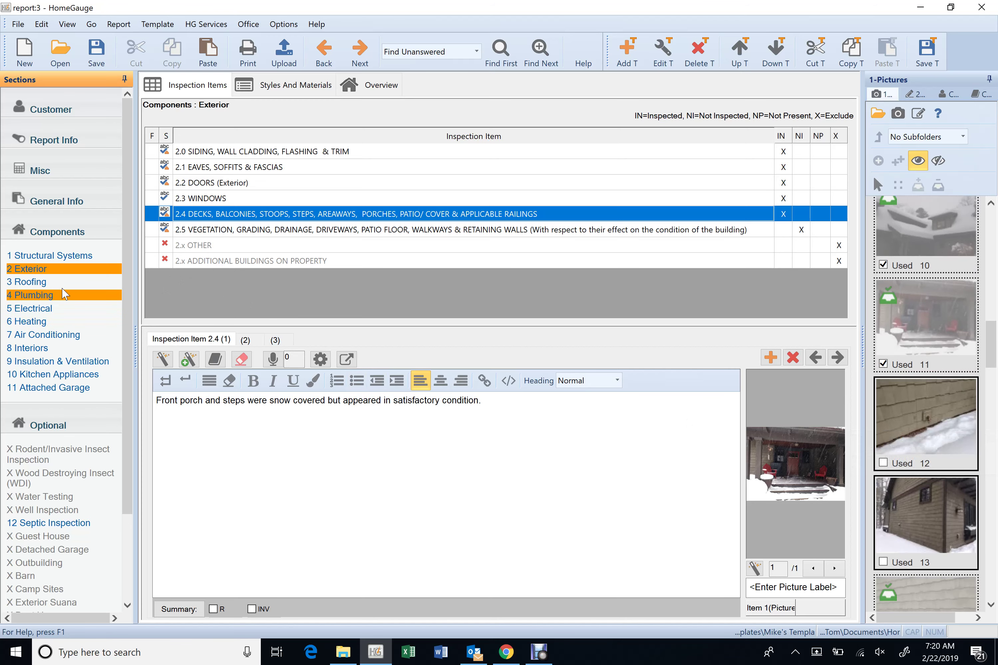
left_click(270, 173)
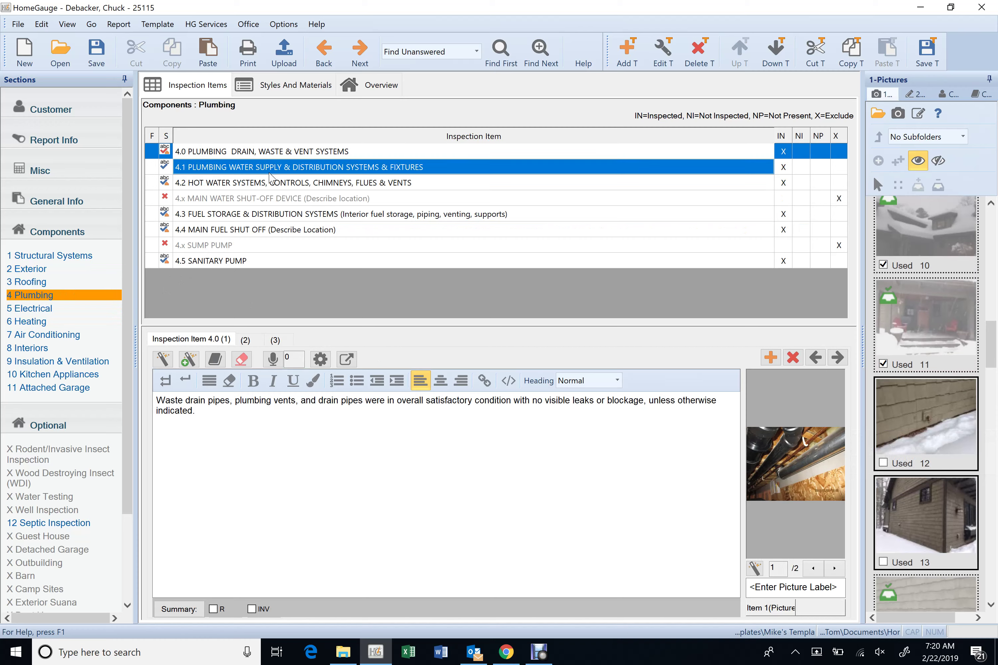
left_click(770, 358)
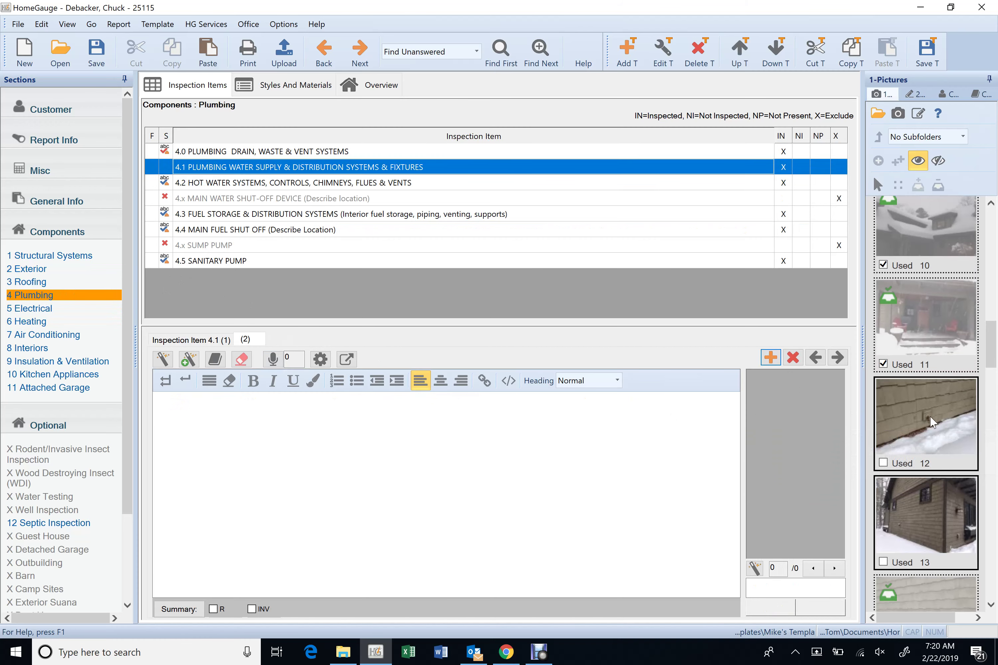
double_click(894, 416)
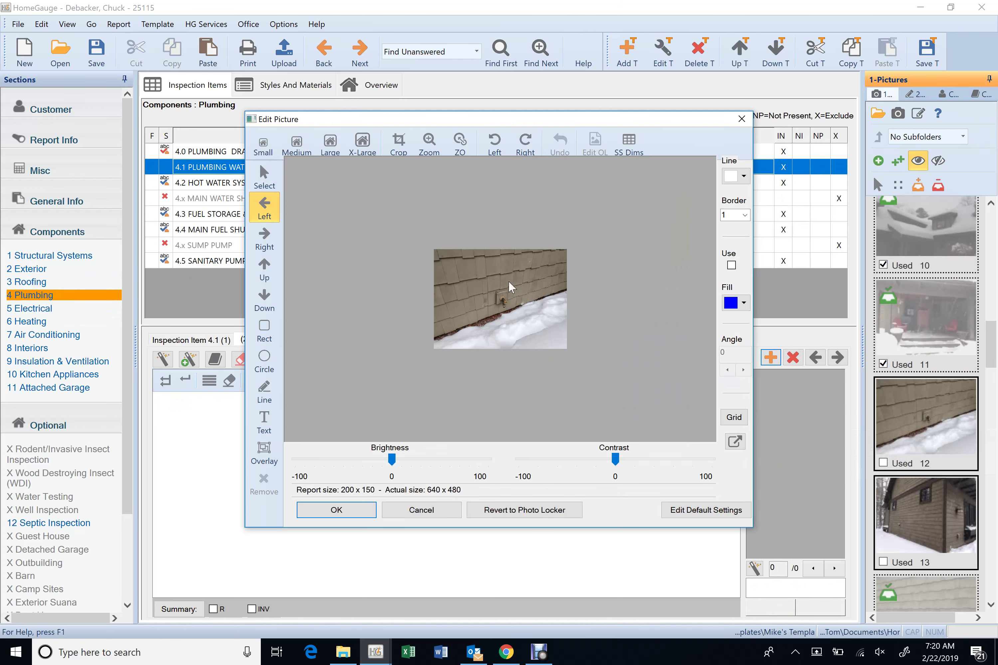
left_click(459, 142)
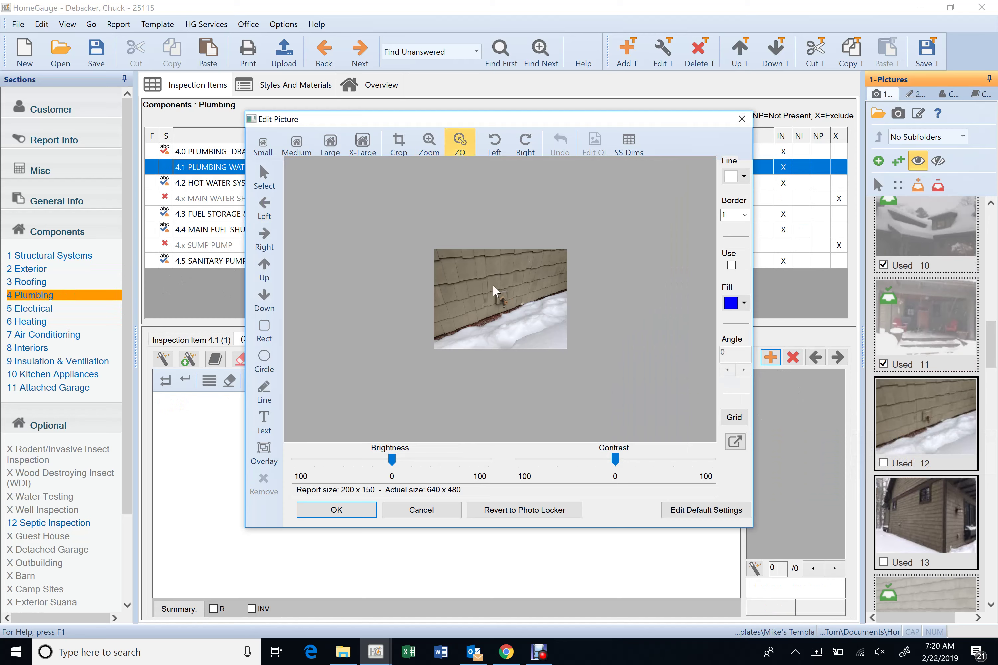
left_click(515, 309)
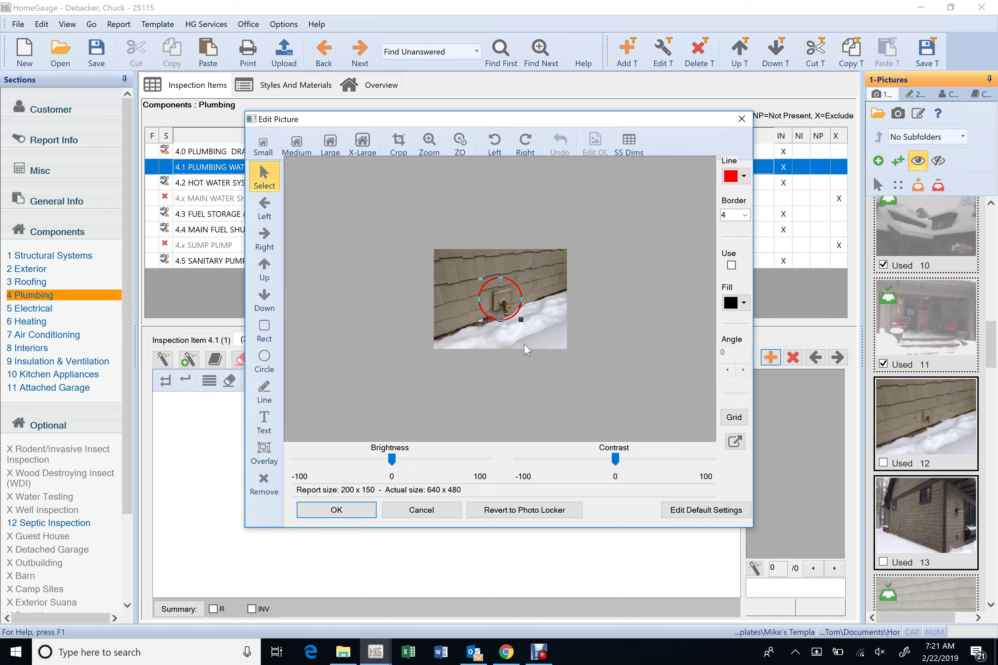
left_click_drag(499, 323, 463, 318)
left_click(499, 377)
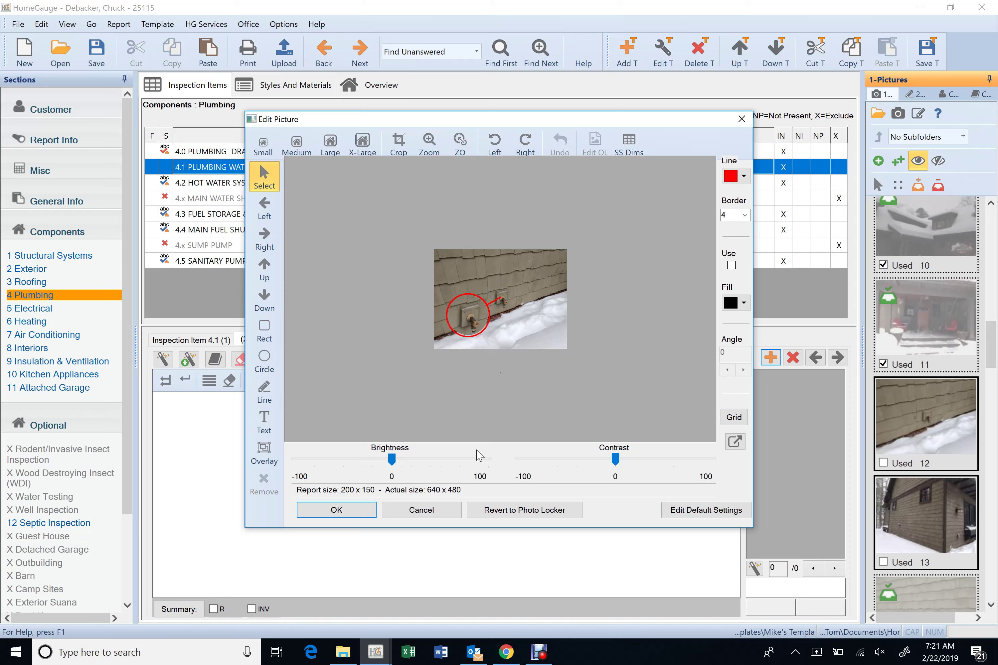
left_click(386, 510)
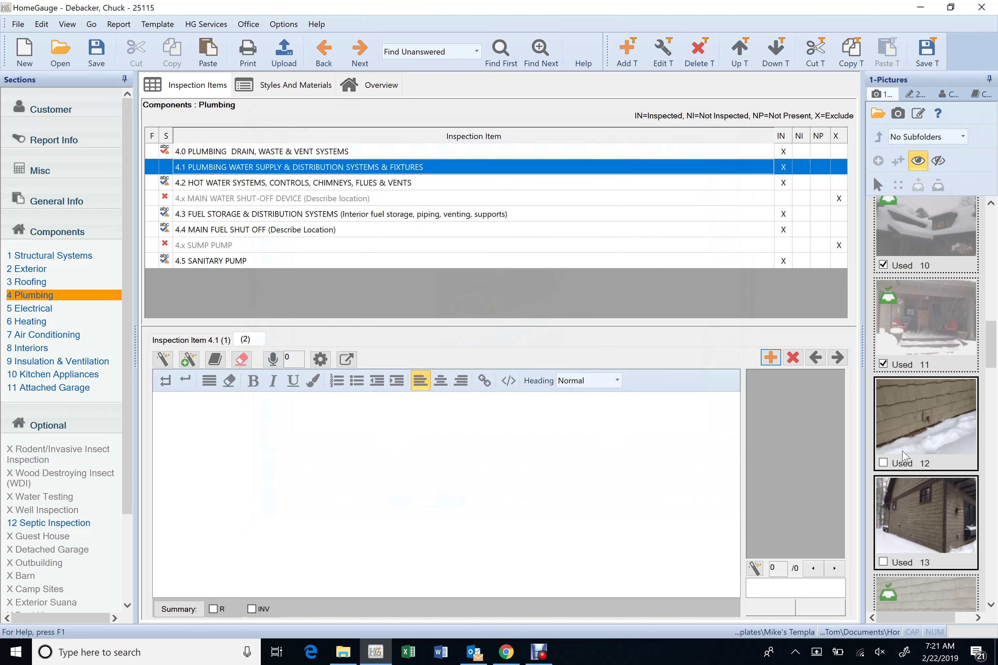
double_click(926, 416)
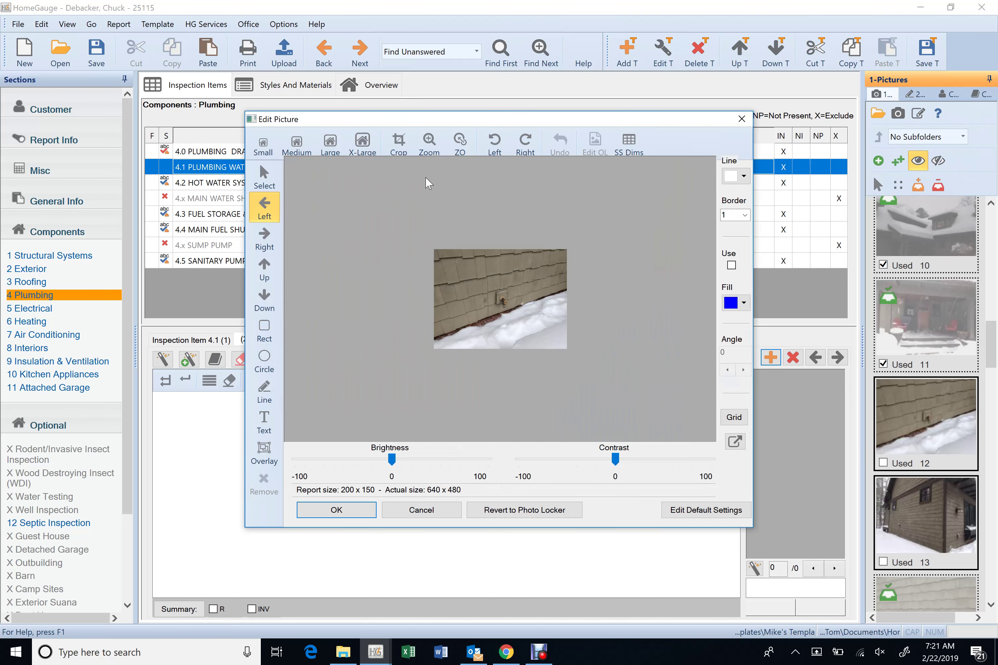
left_click(429, 145)
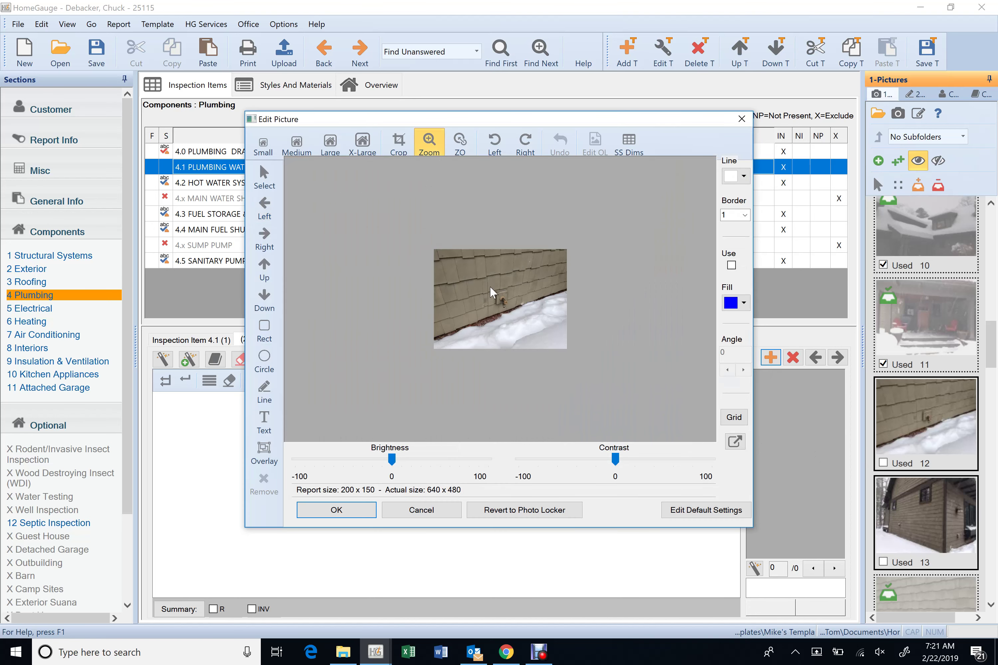
left_click(521, 307)
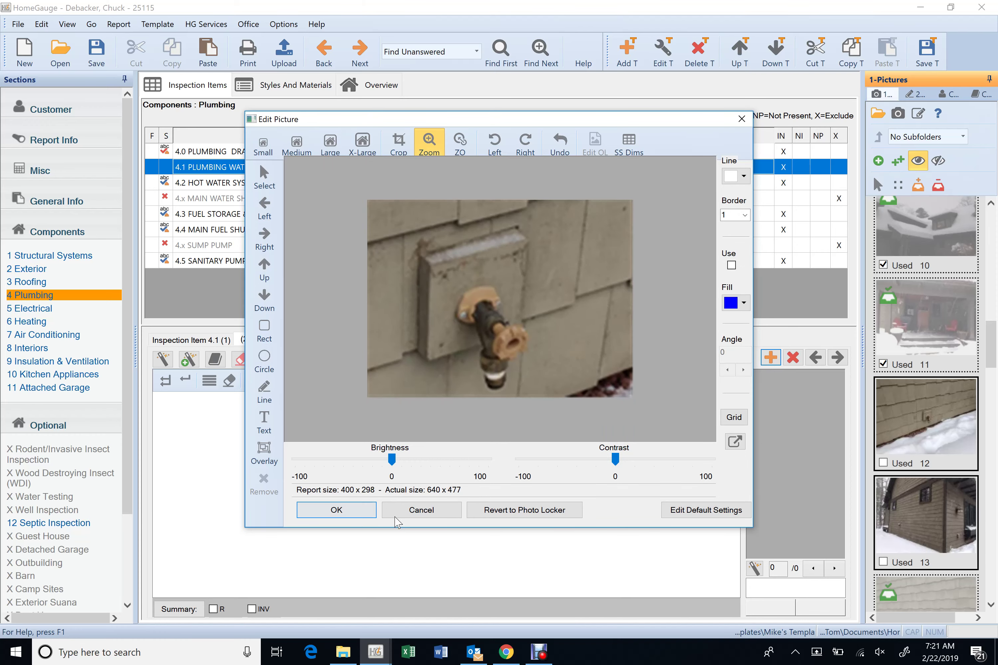
left_click(344, 509)
Attach picture 12 to the new 4.1 comment with a circled zoom overlay of the hose bib moved to the photo's lower-left area
double_click(891, 436)
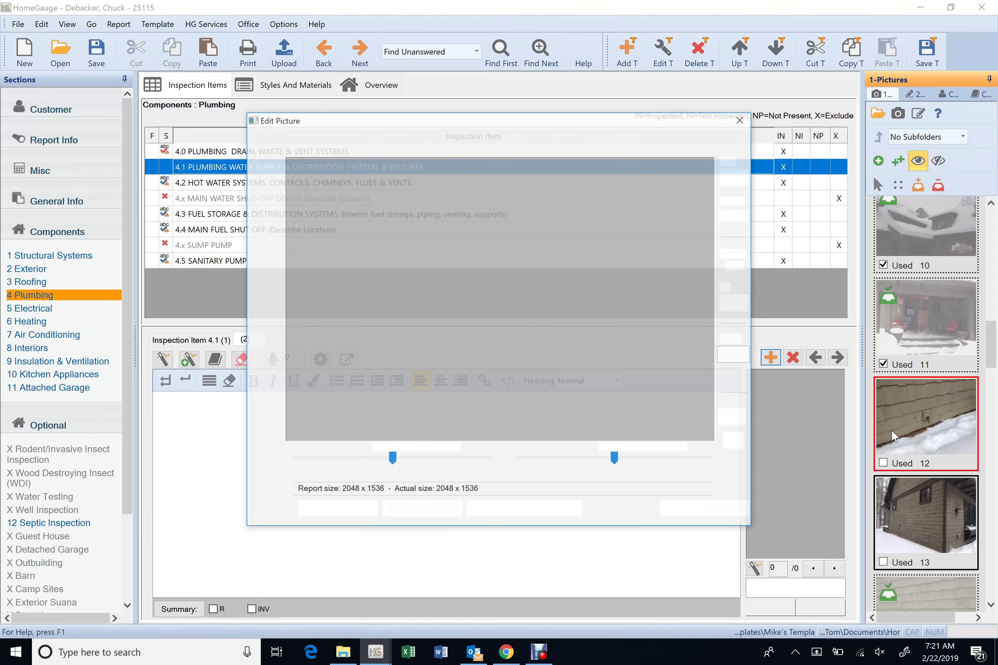
left_click(459, 148)
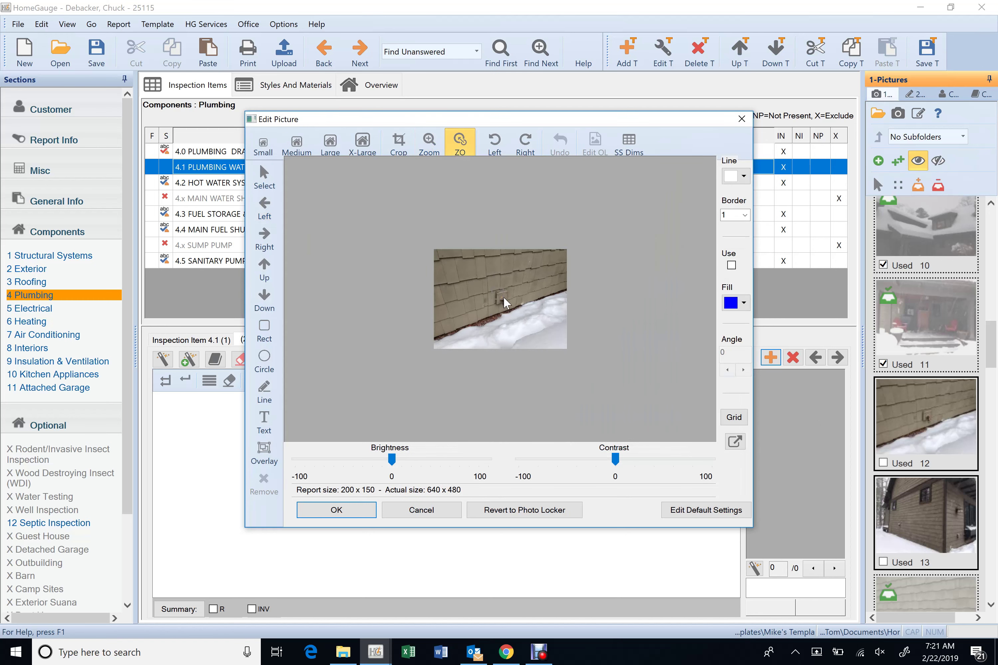
left_click(502, 303)
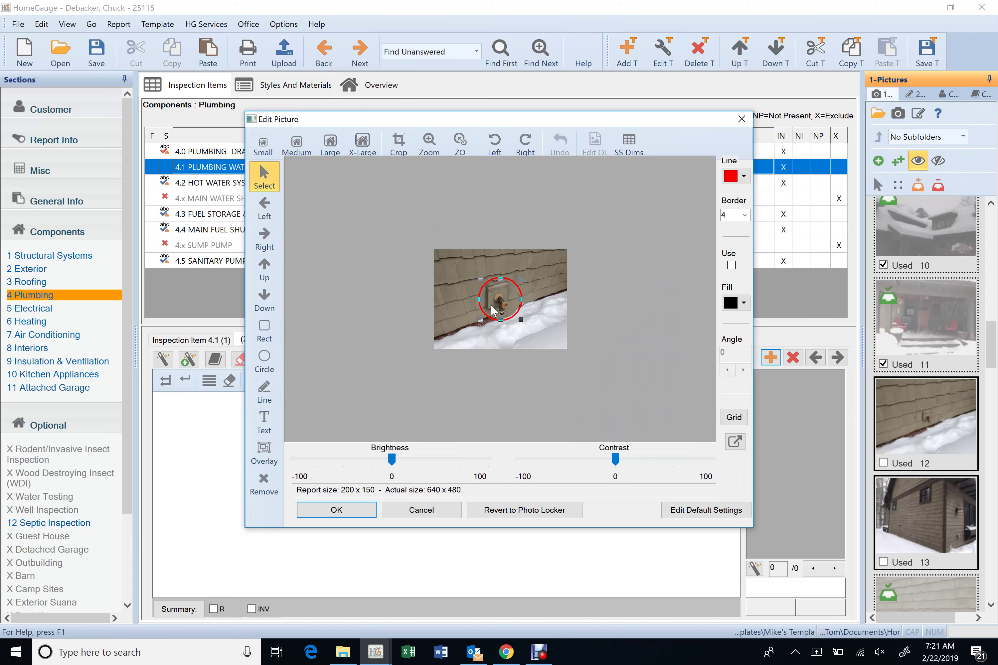
left_click_drag(487, 313, 454, 337)
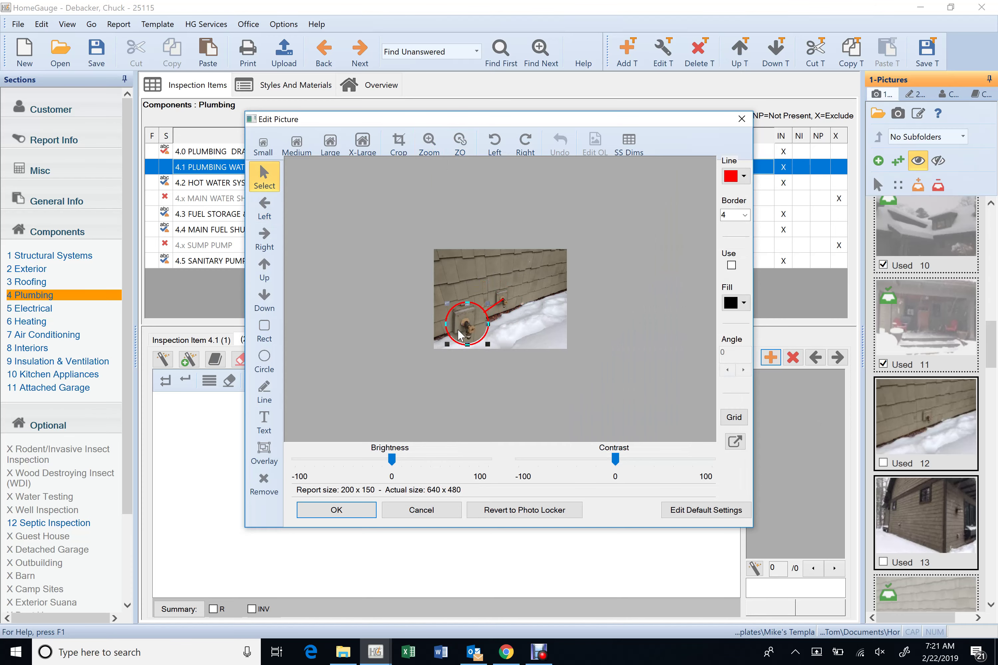
left_click(453, 396)
left_click(337, 510)
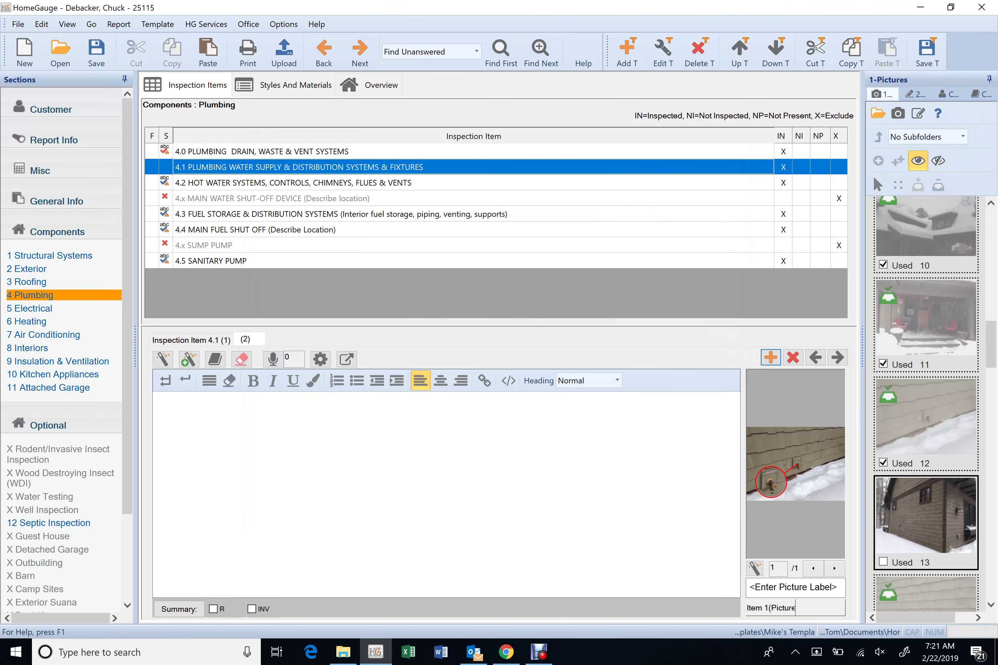
Attach picture 27 to the same 4.1 comment with a circled zoom overlay of its hose bib moved to the photo's lower-right area
scroll(899, 369, "down", 3)
scroll(897, 369, "down", 8)
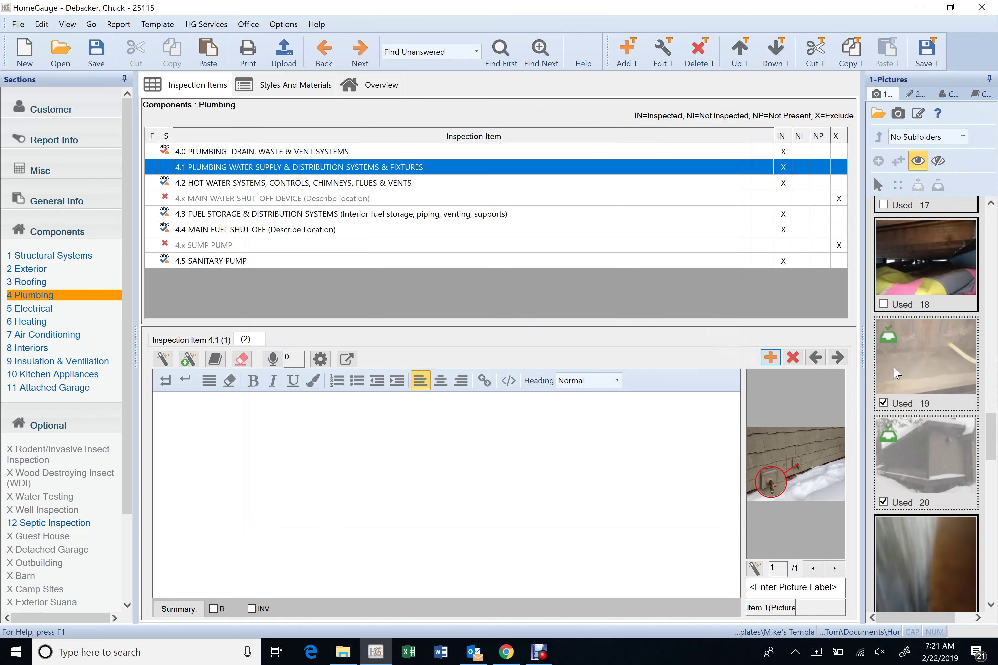
scroll(894, 392, "down", 10)
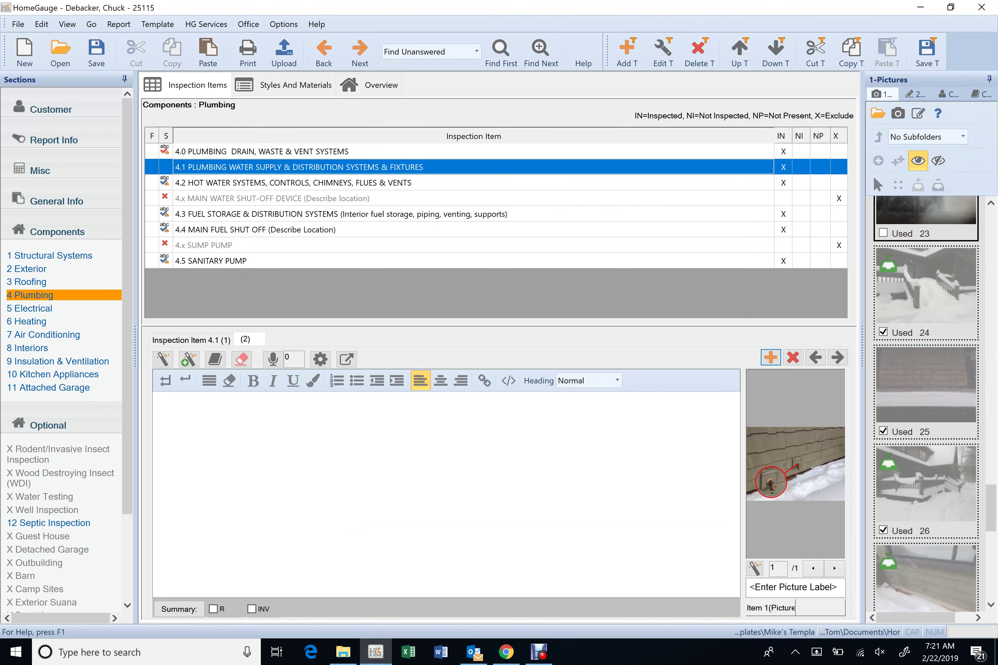
scroll(895, 390, "down", 6)
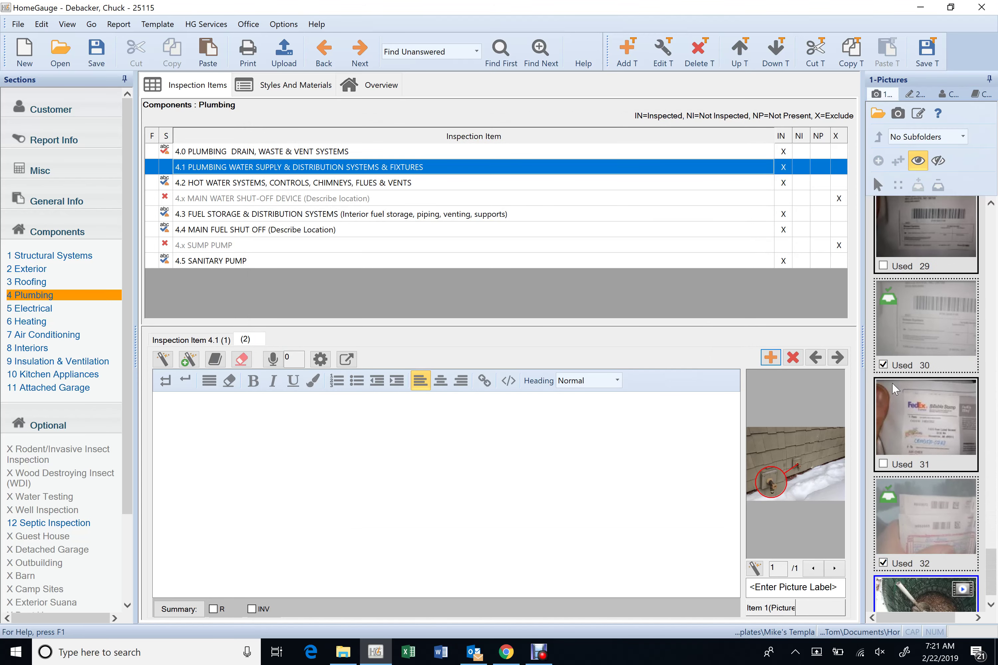
scroll(894, 388, "up", 5)
scroll(894, 389, "up", 3)
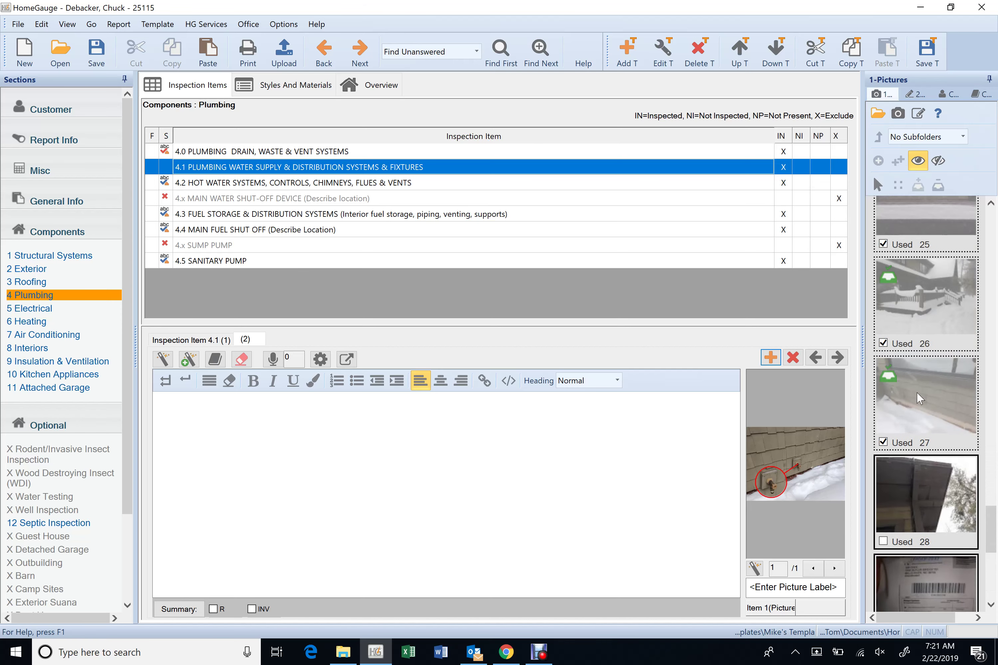
left_click_drag(918, 397, 586, 460)
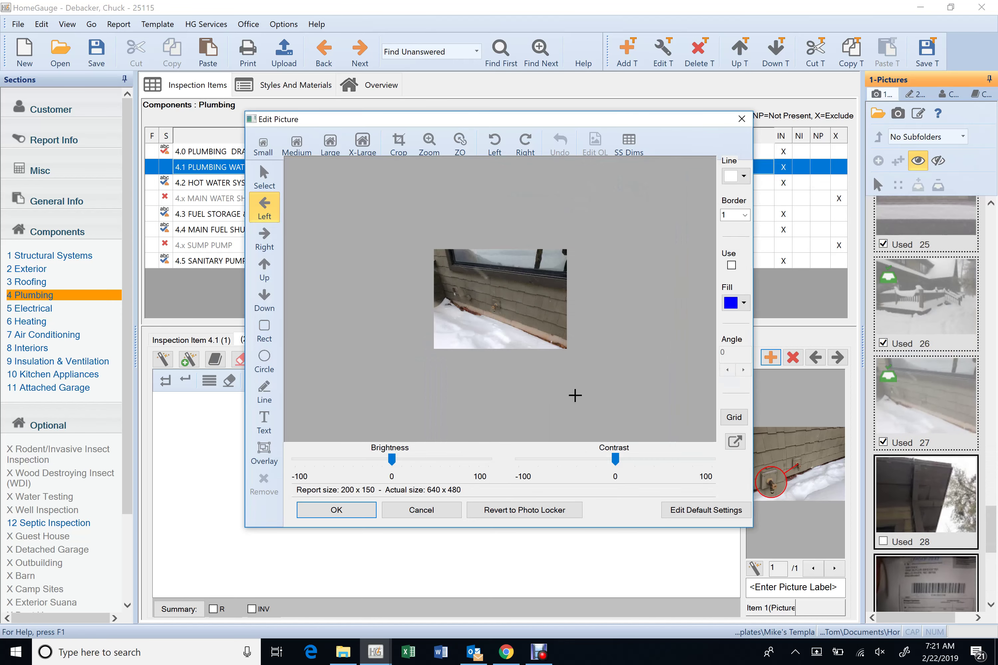
left_click(460, 145)
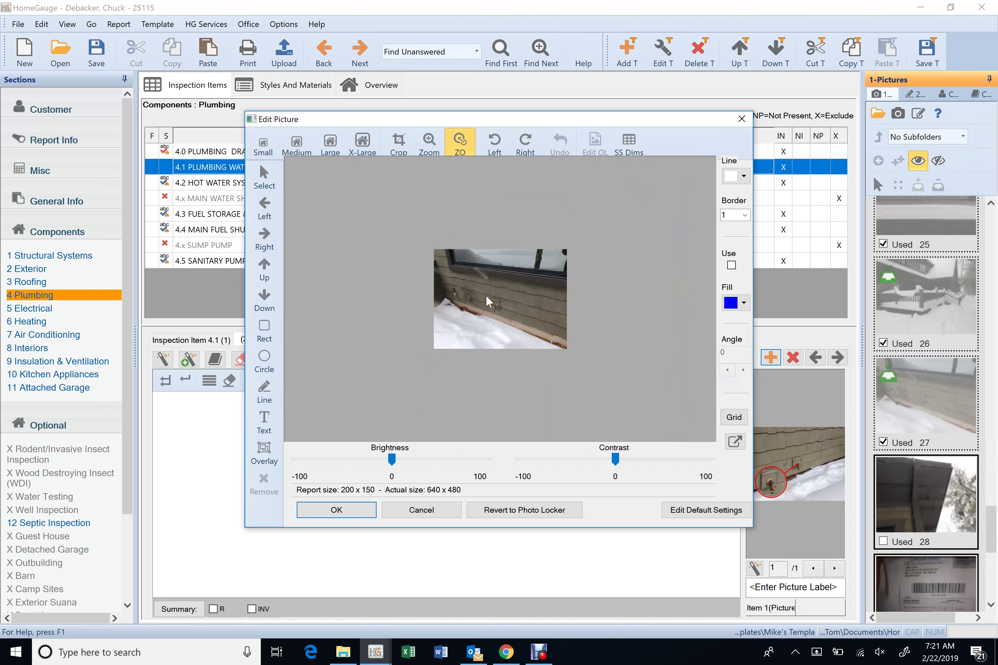
mouse_move(500, 299)
left_mouse_down()
mouse_move(507, 318)
mouse_move(464, 340)
mouse_move(541, 341)
left_mouse_up()
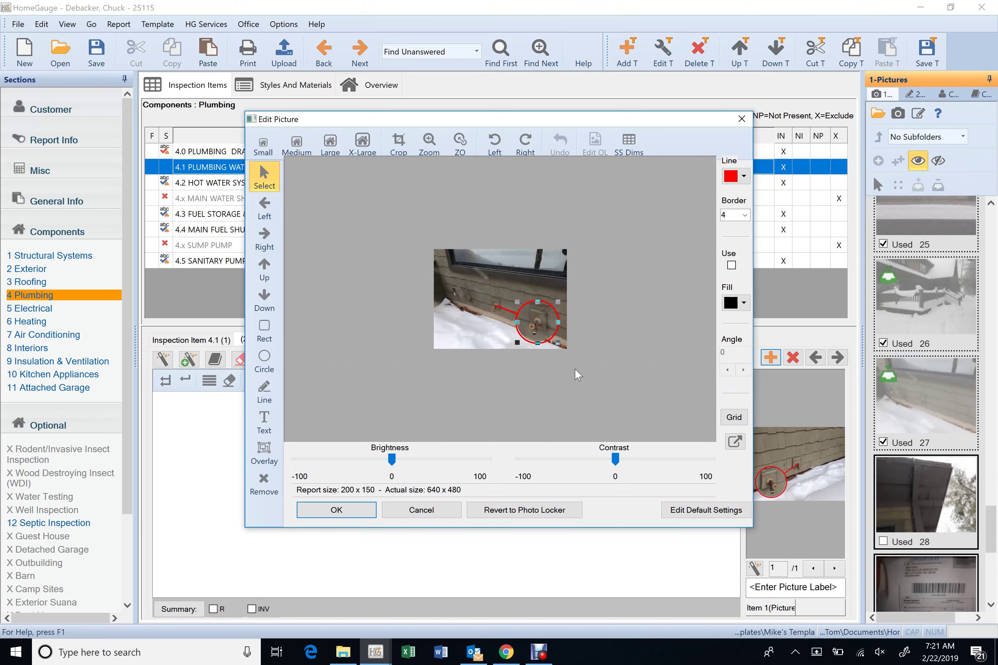
left_click(605, 385)
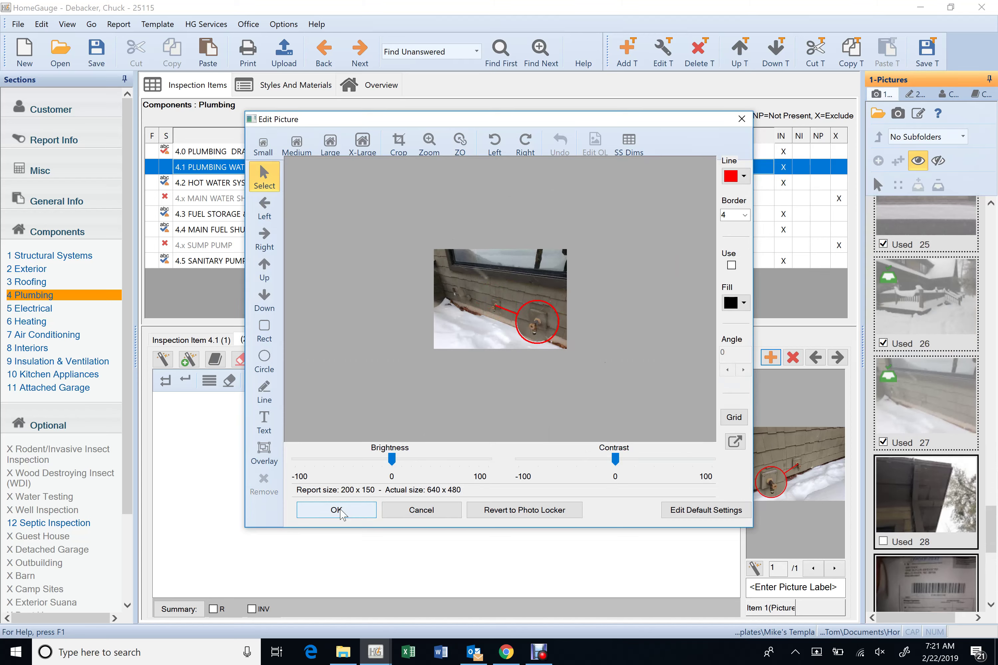
left_click(342, 512)
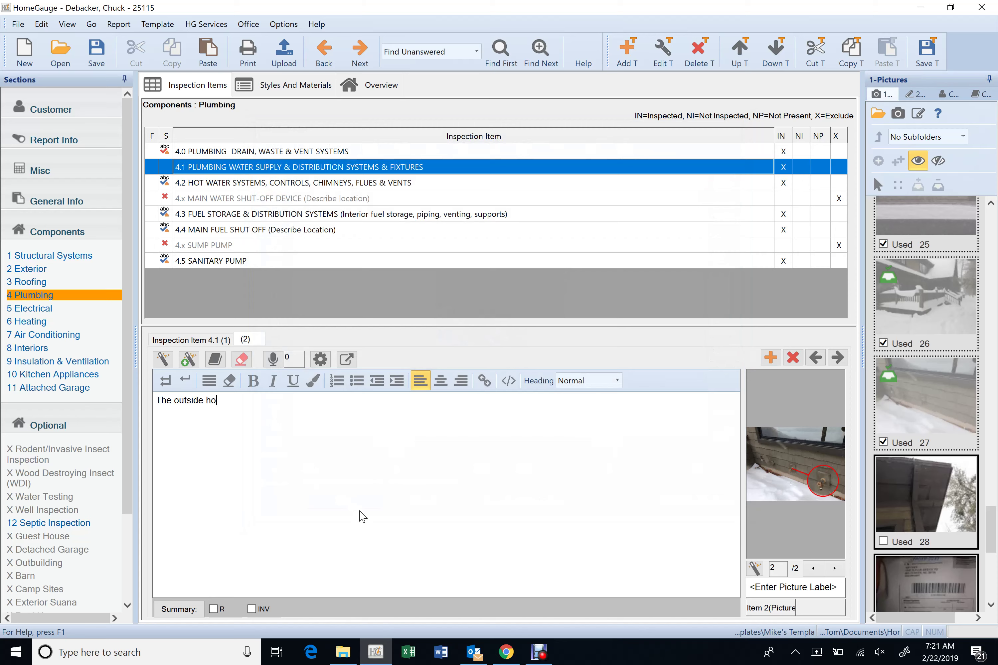
Write "The outside hose bibs were frost free but were not tested due to weather conditions." as the 4.1 comment and save the report
type("ere frost free but were not tested due to weather conditions.")
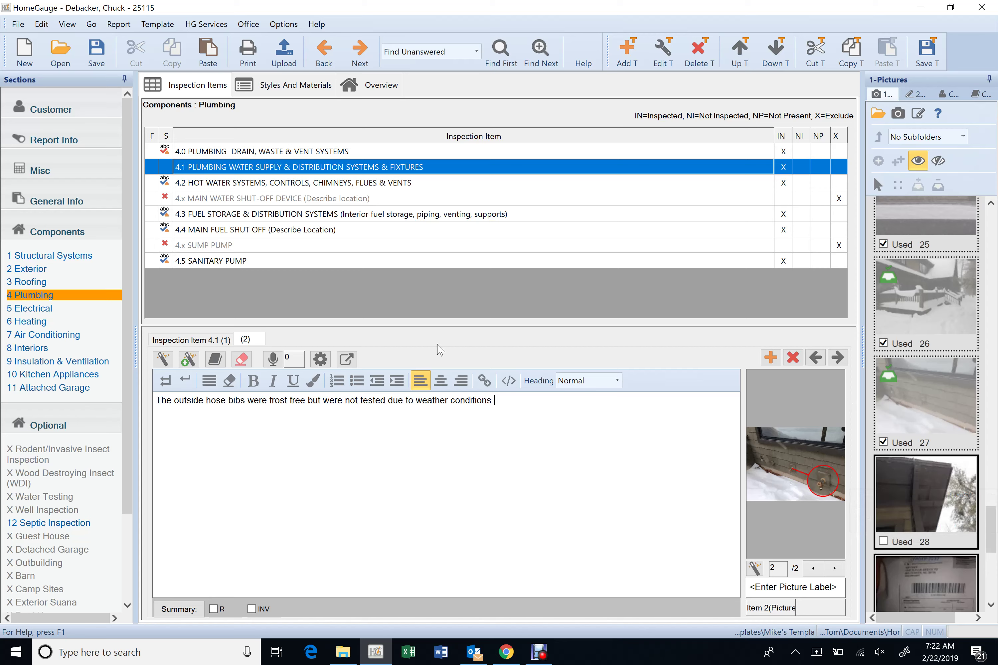
left_click(96, 64)
key("Down")
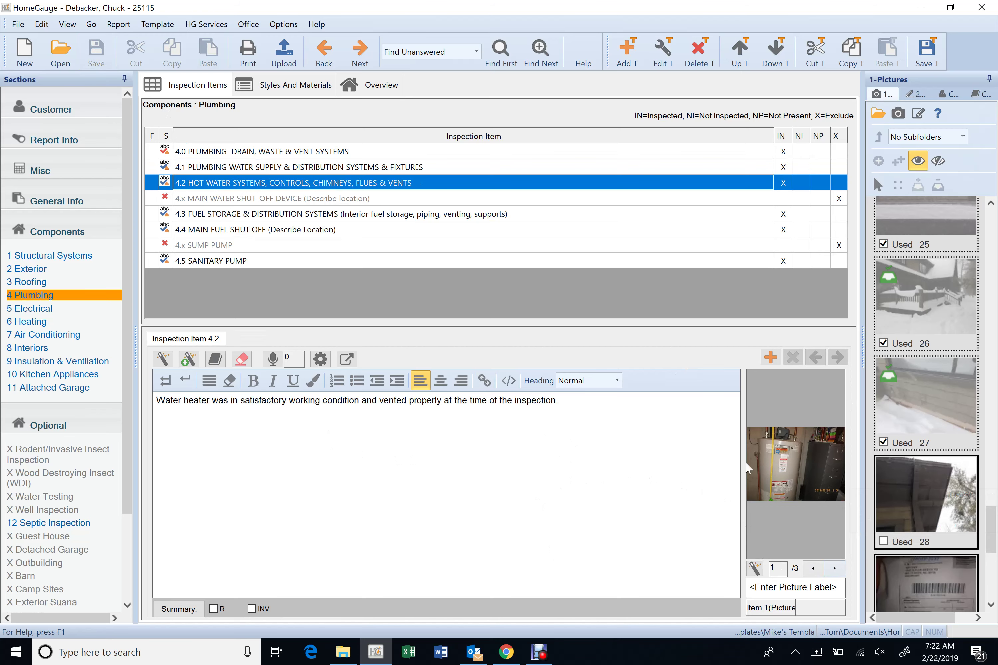
scroll(933, 477, "down", 1)
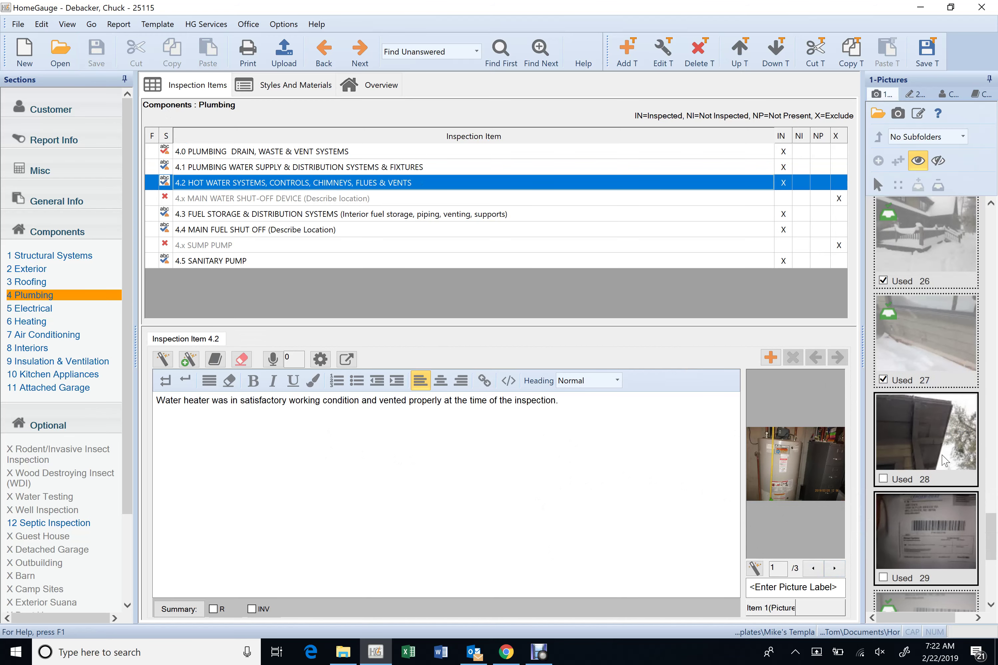
left_click(932, 439)
double_click(932, 439)
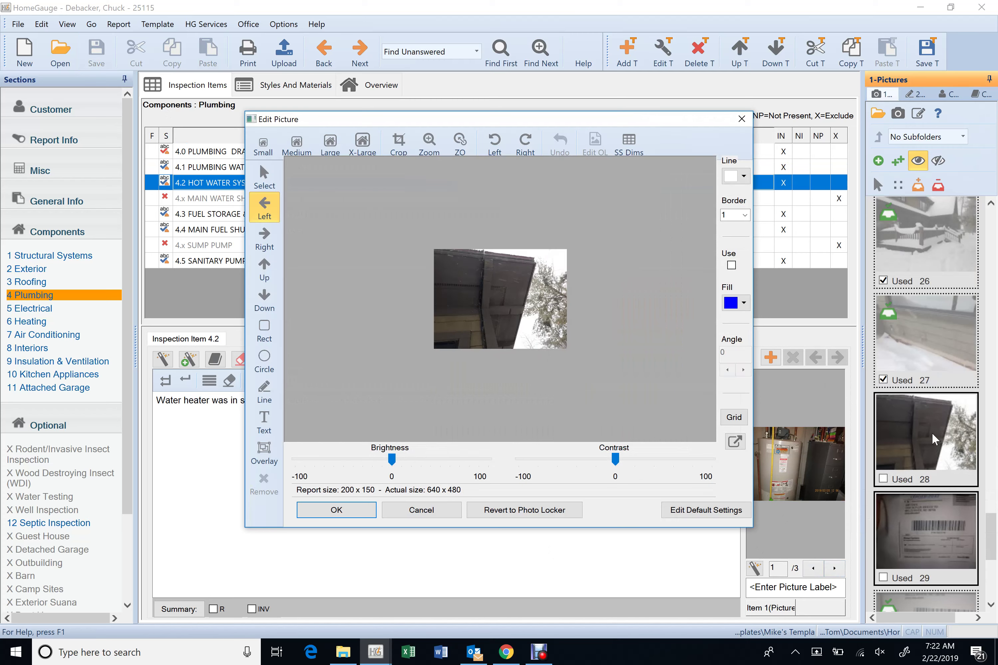
left_click(447, 513)
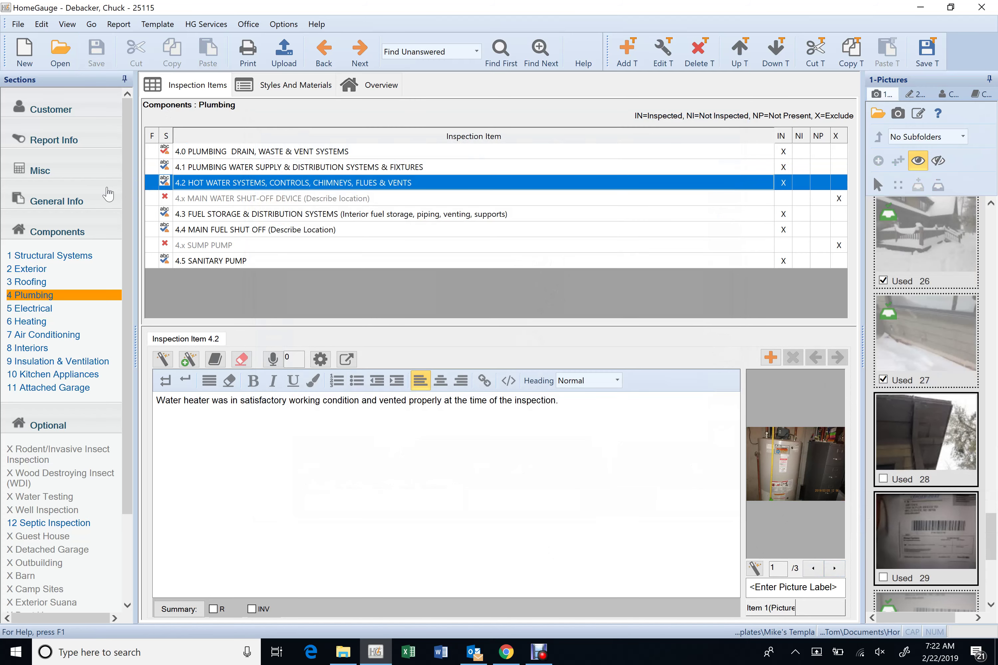
Delete the third picture from item 2.1, eaves, soffits and fascias, in the Exterior section
left_click(47, 269)
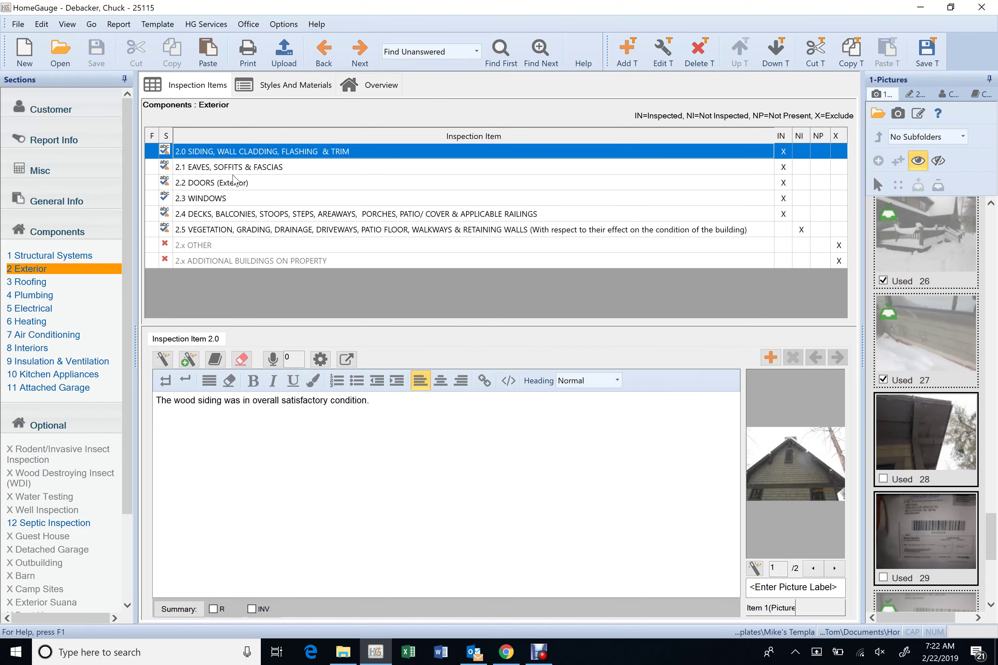
key("Down")
left_click(834, 567)
left_click(834, 568)
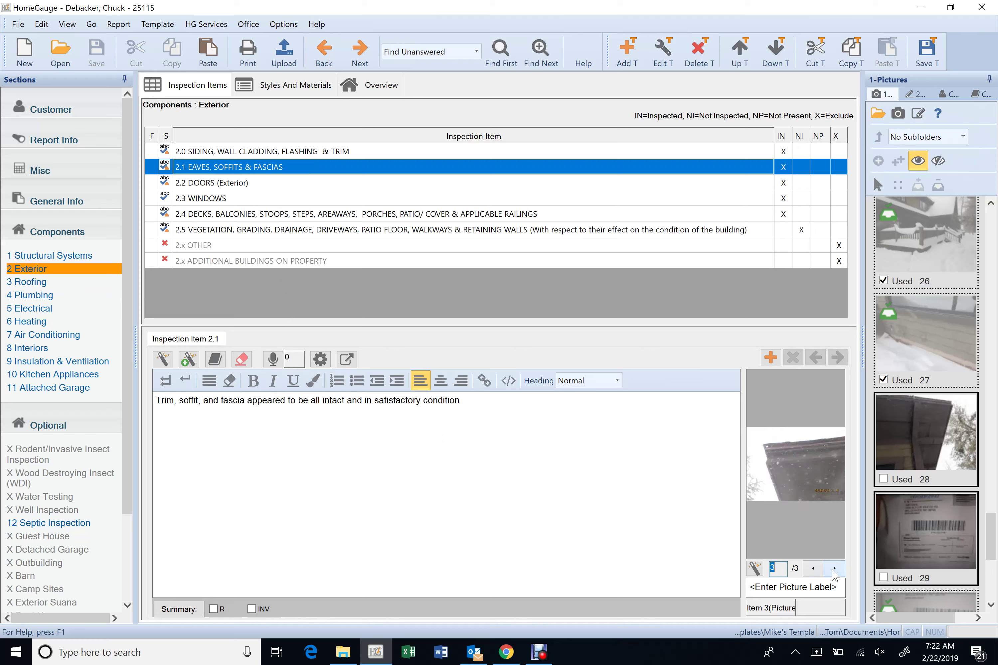
right_click(796, 466)
left_click(842, 424)
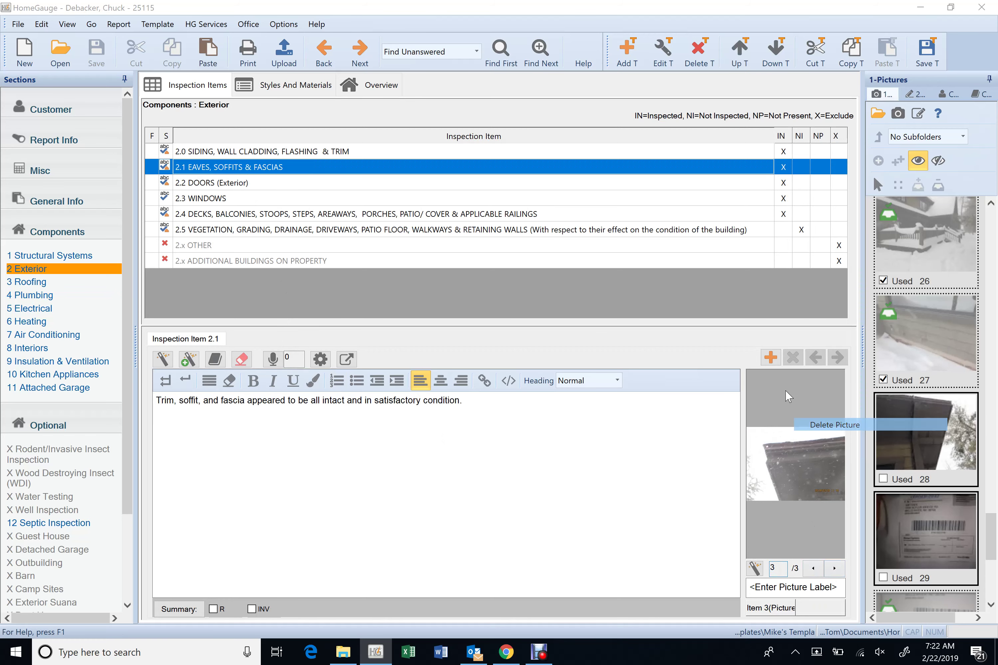
left_click(477, 354)
Attach picture 28 to item 2.1, eaves, soffits and fascias, without any annotation
left_click(908, 438)
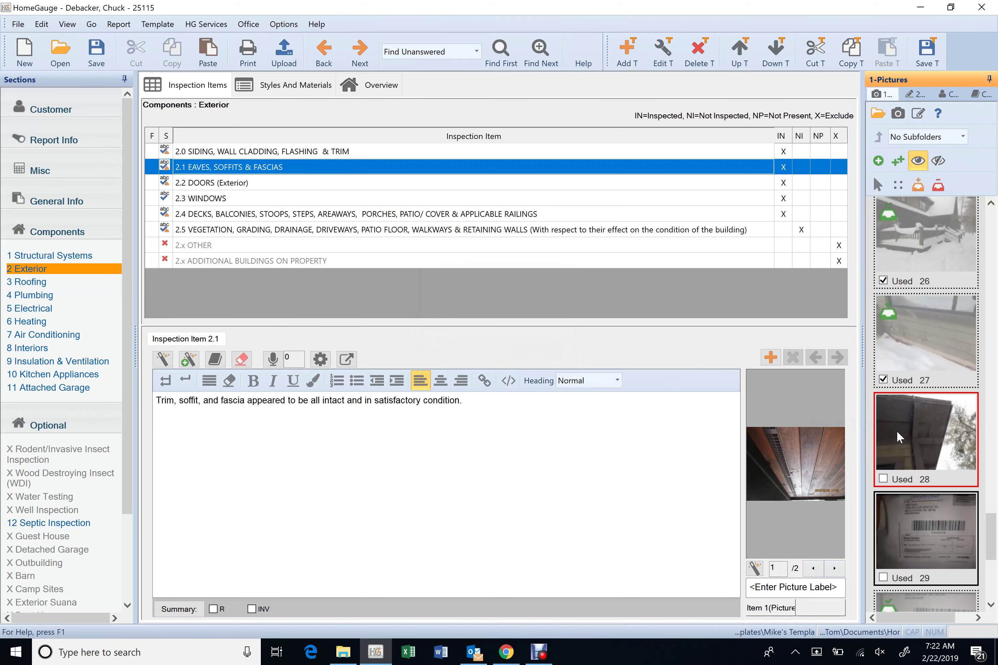
double_click(899, 437)
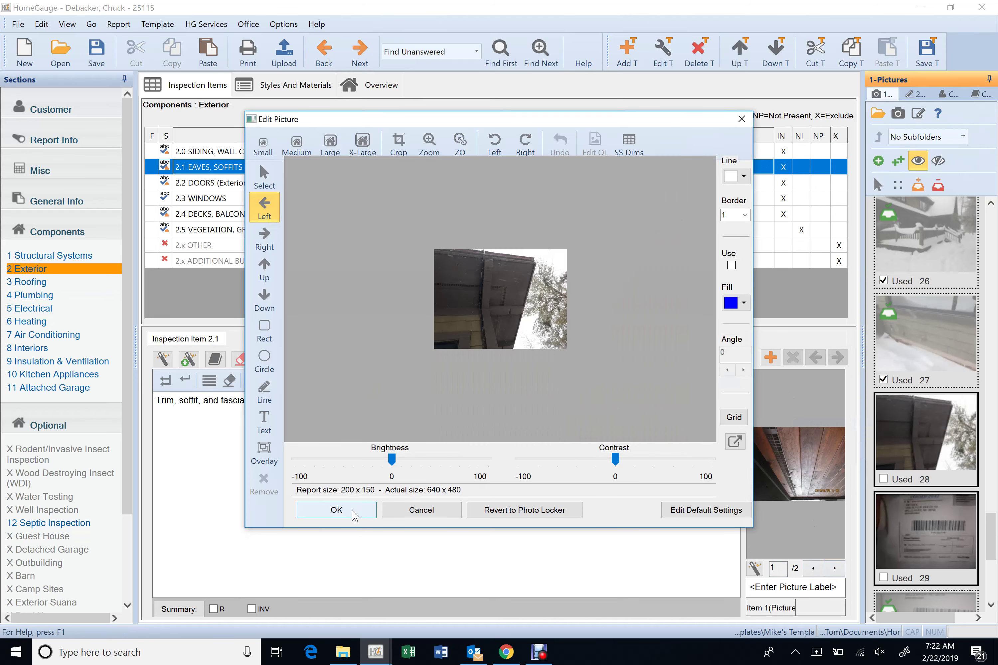
left_click(355, 514)
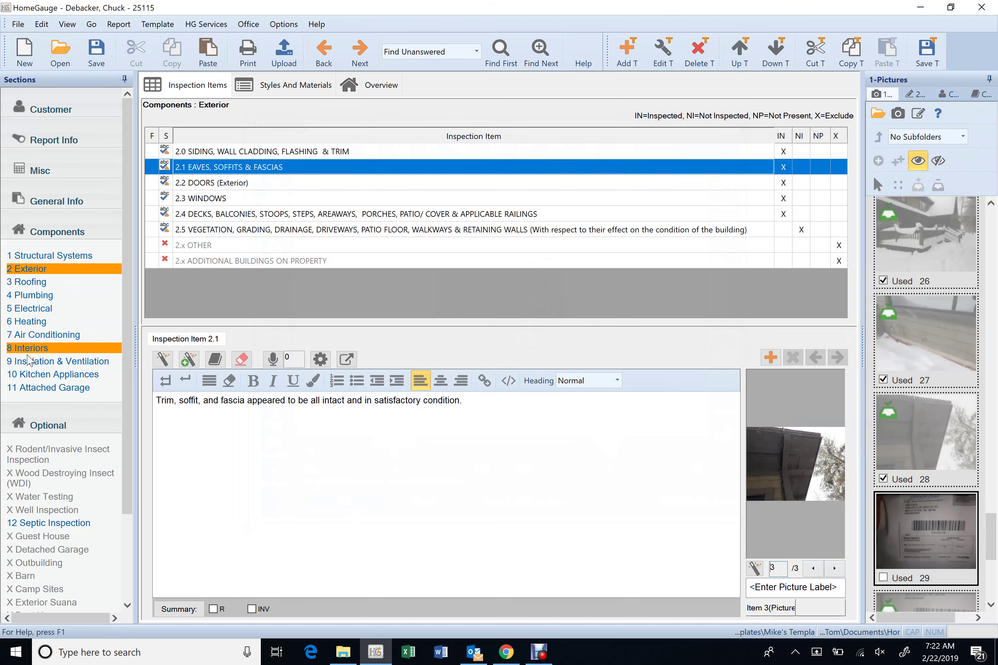
Copy the first picture of item 2.1, the wood soffit with its vent strip
left_click(818, 567)
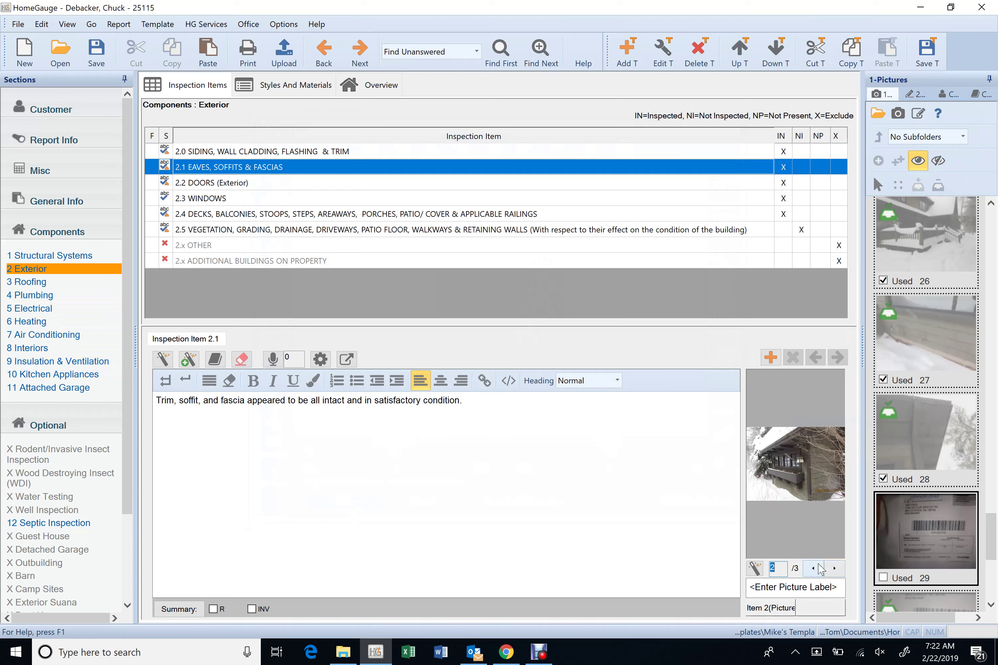
left_click(818, 568)
right_click(787, 471)
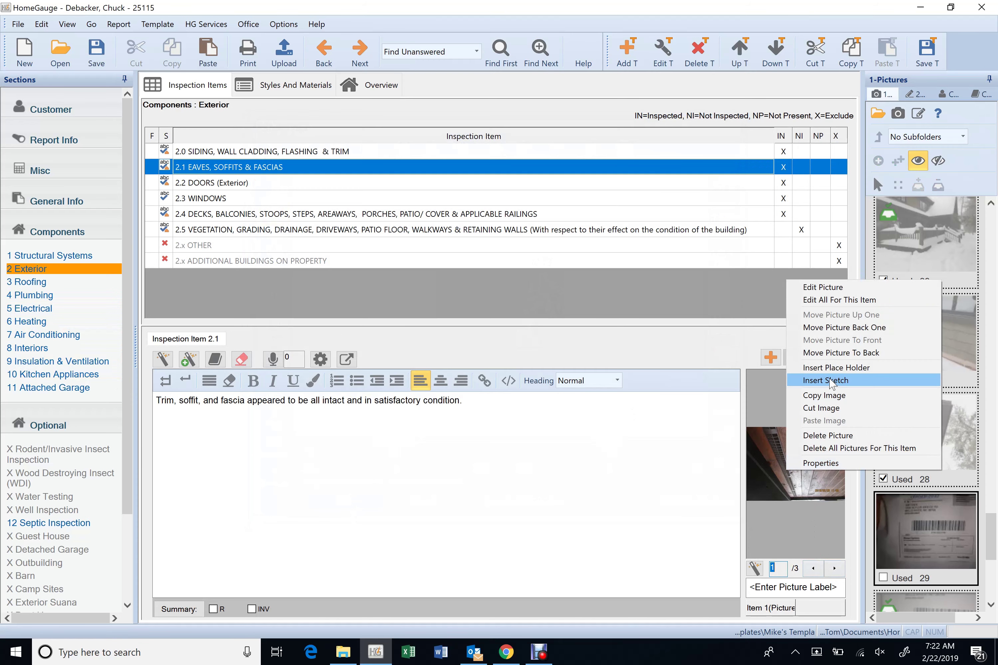
left_click(833, 395)
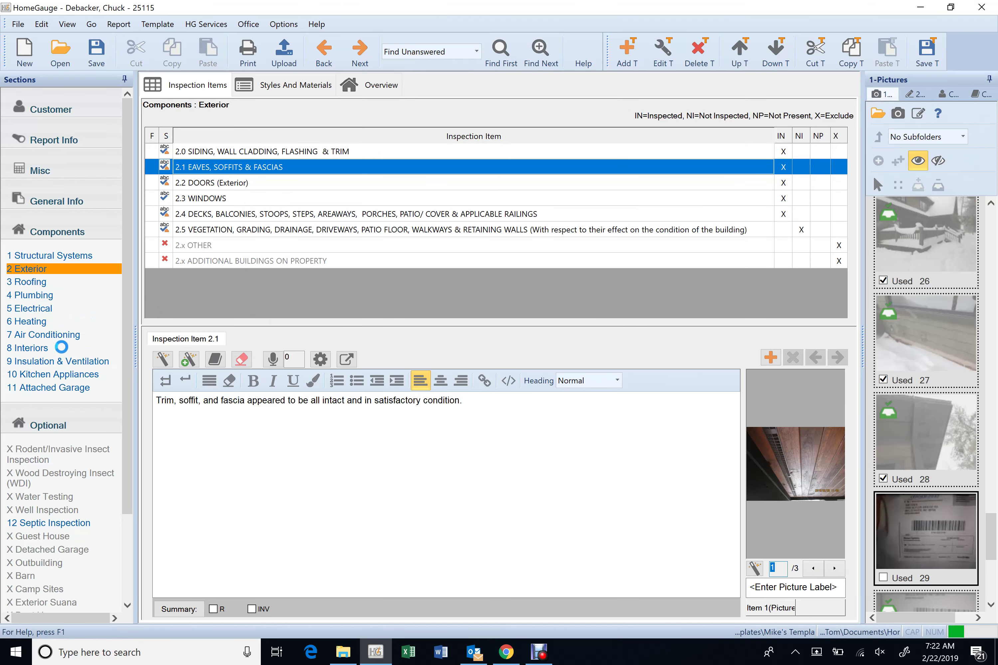
Paste the copied picture into item 9.2, ventilation of attic, with a left-pointing arrow at the vent strip and the label "soffit vents"
left_click(62, 362)
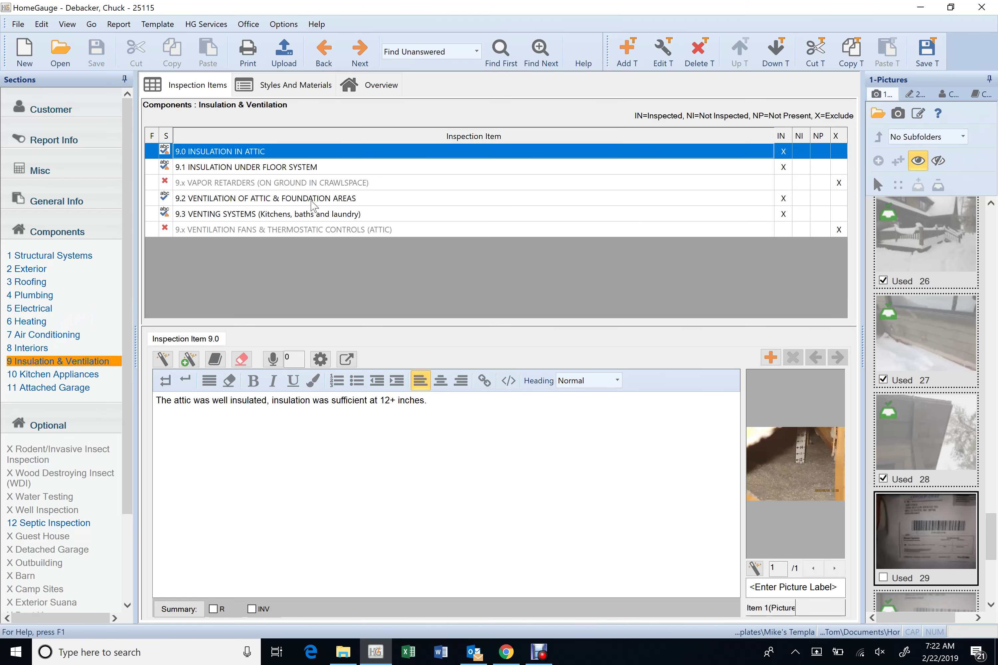
left_click(314, 201)
right_click(767, 476)
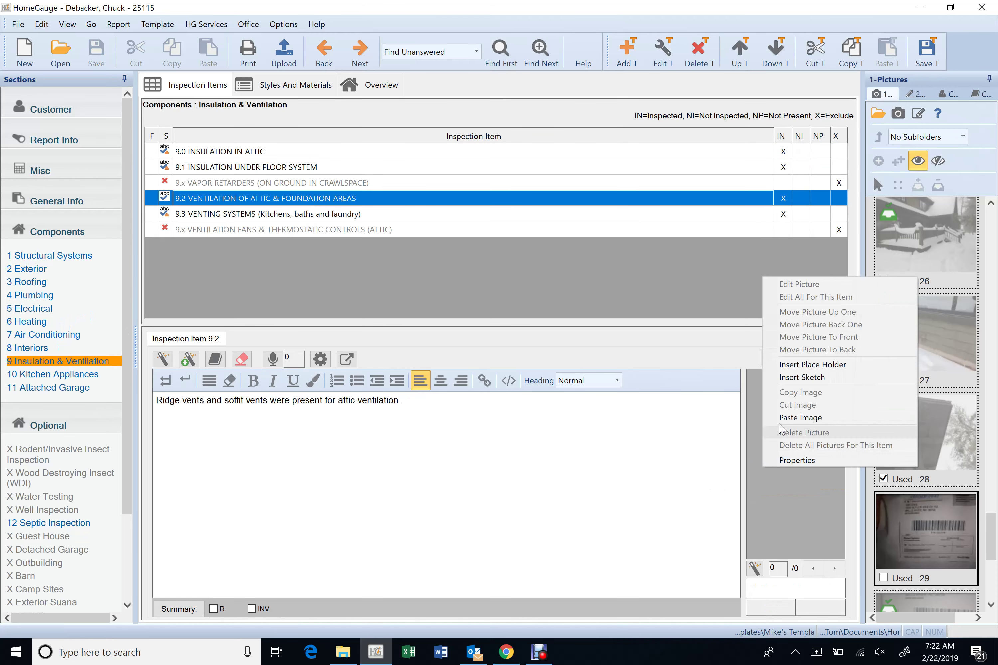
left_click(735, 414)
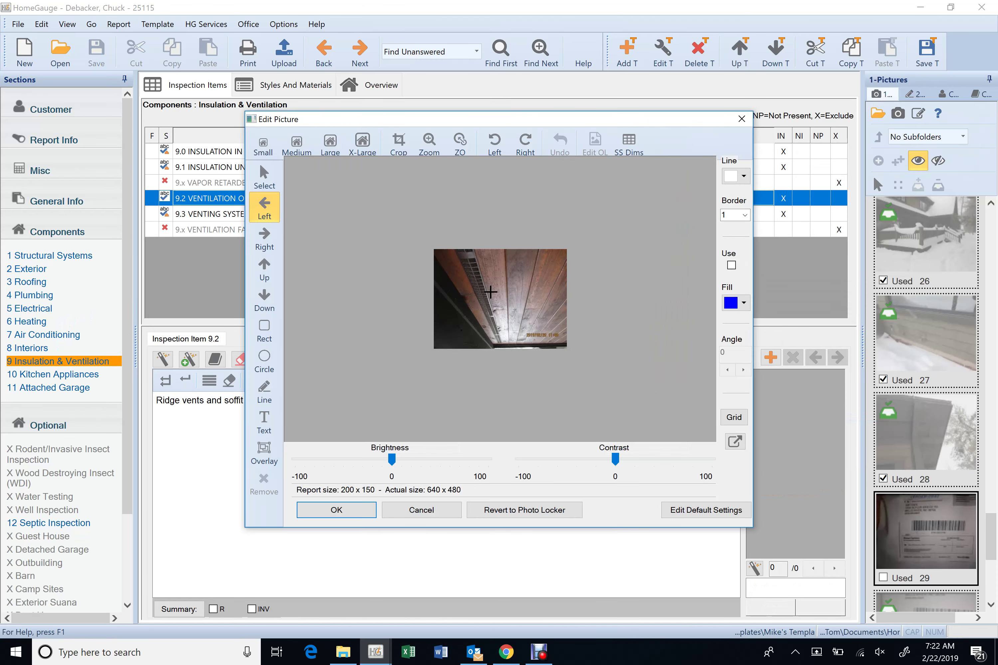
left_click(488, 293)
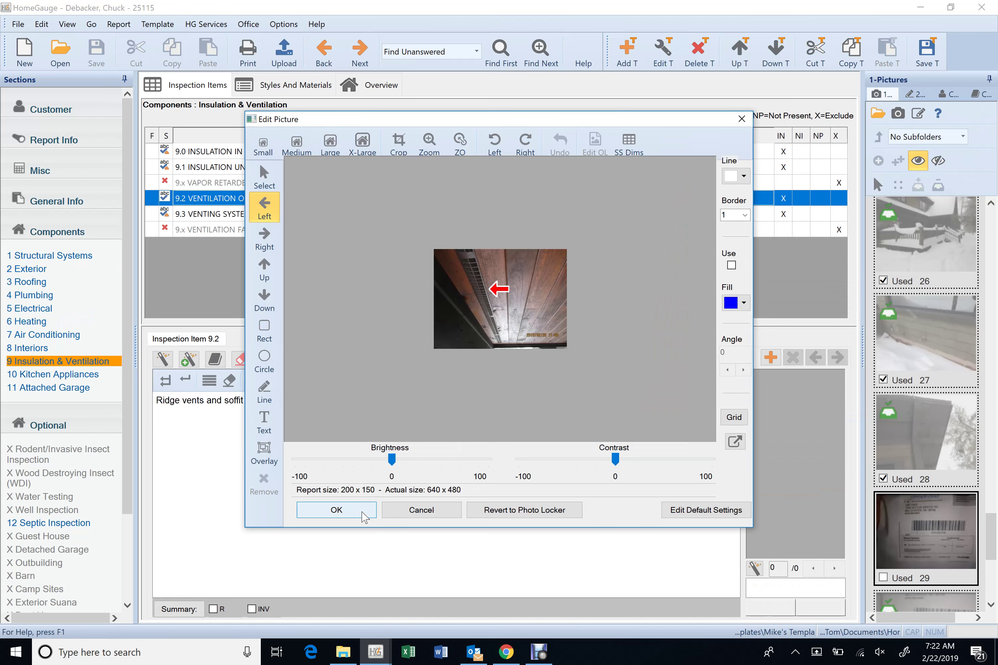
left_click(366, 507)
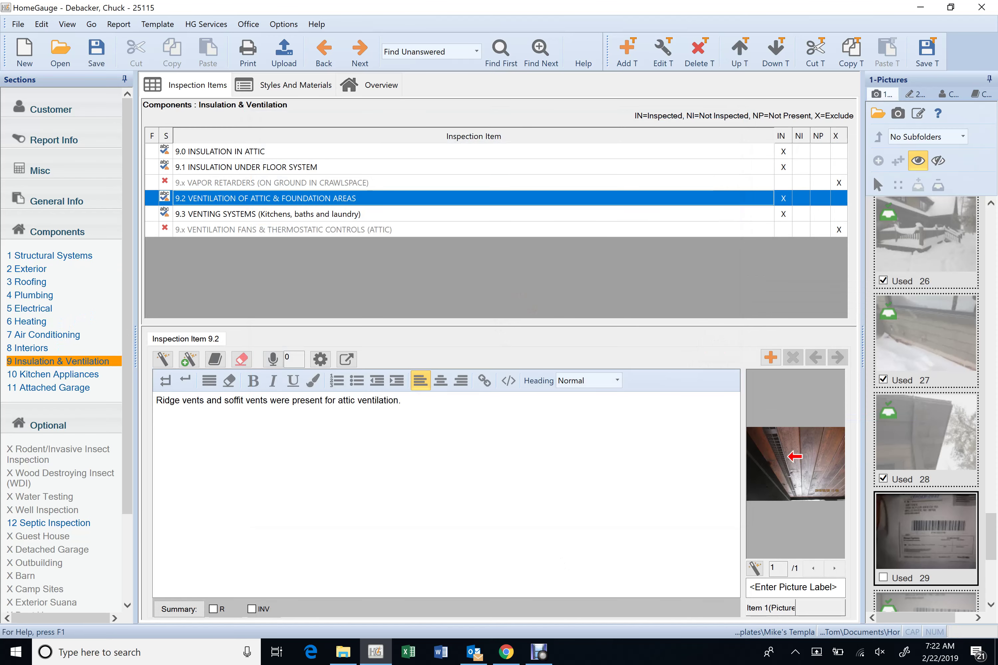
type("soffit vents")
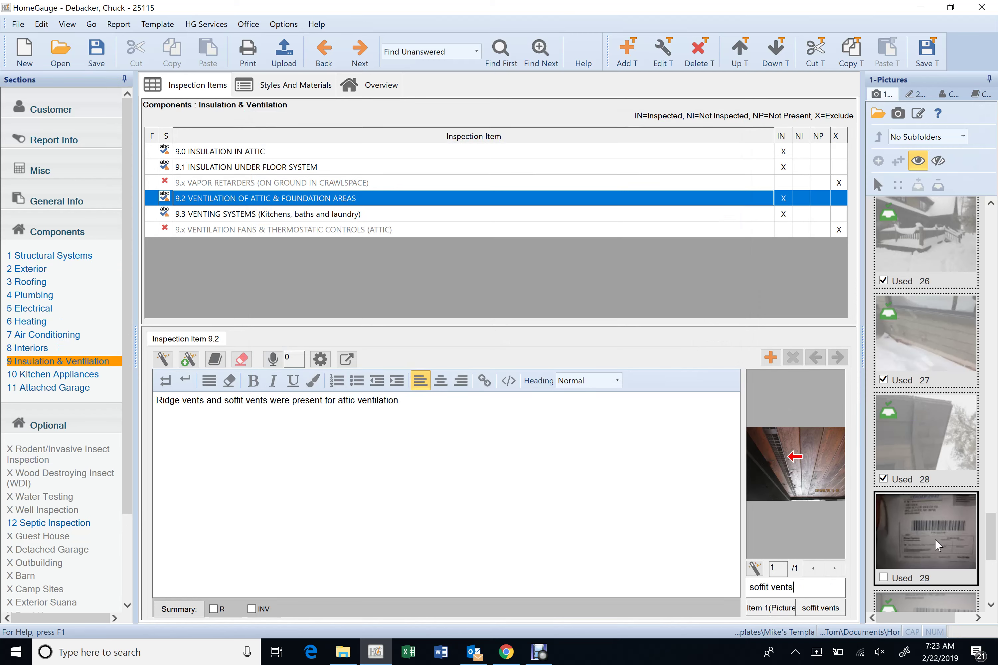
Attach picture 13 to item 2.0, siding, wall cladding, flashing and trim in the Exterior section, and make it the item's first picture
scroll(903, 352, "up", 3)
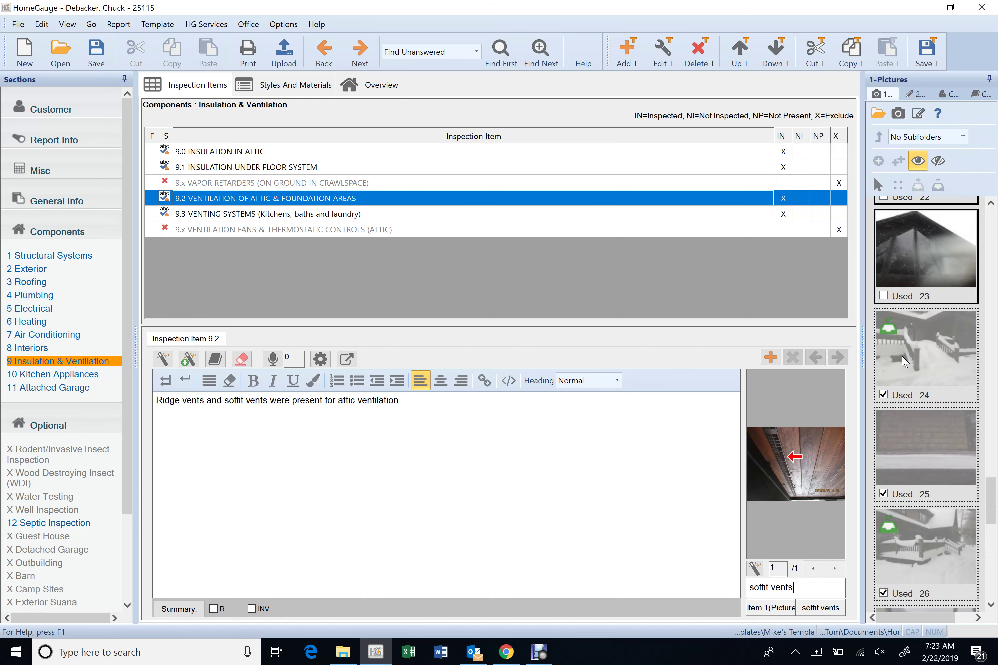
scroll(903, 361, "up", 1)
scroll(902, 365, "up", 1)
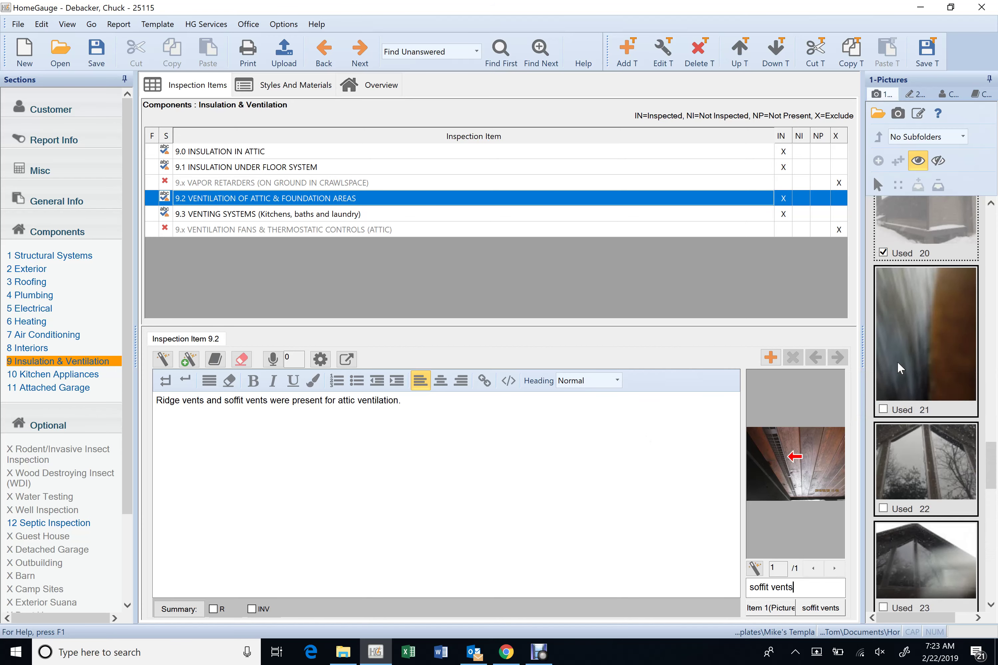
scroll(900, 368, "up", 15)
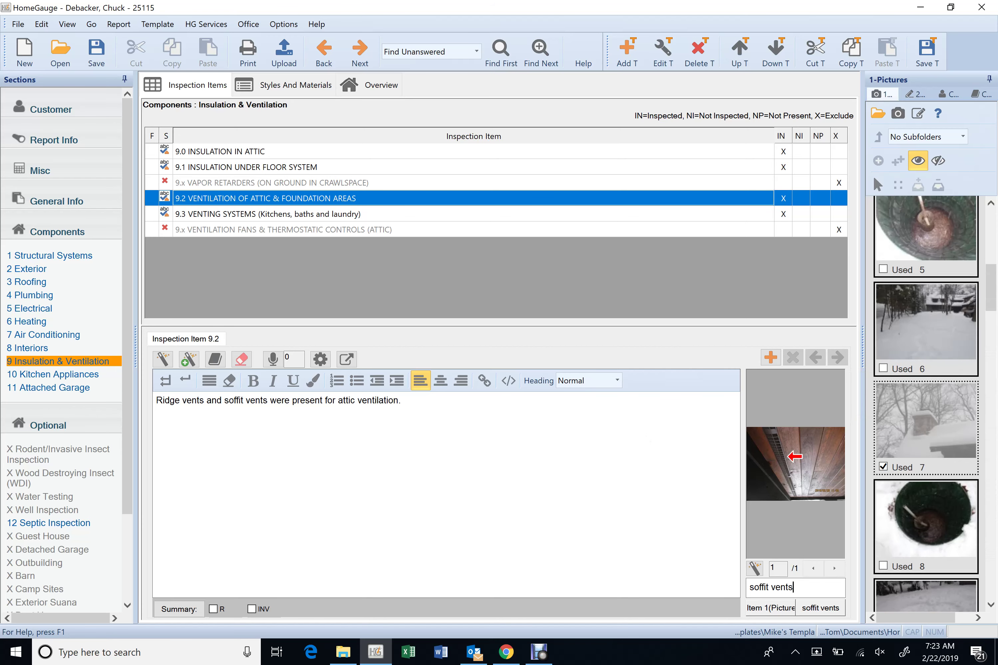
scroll(902, 370, "down", 6)
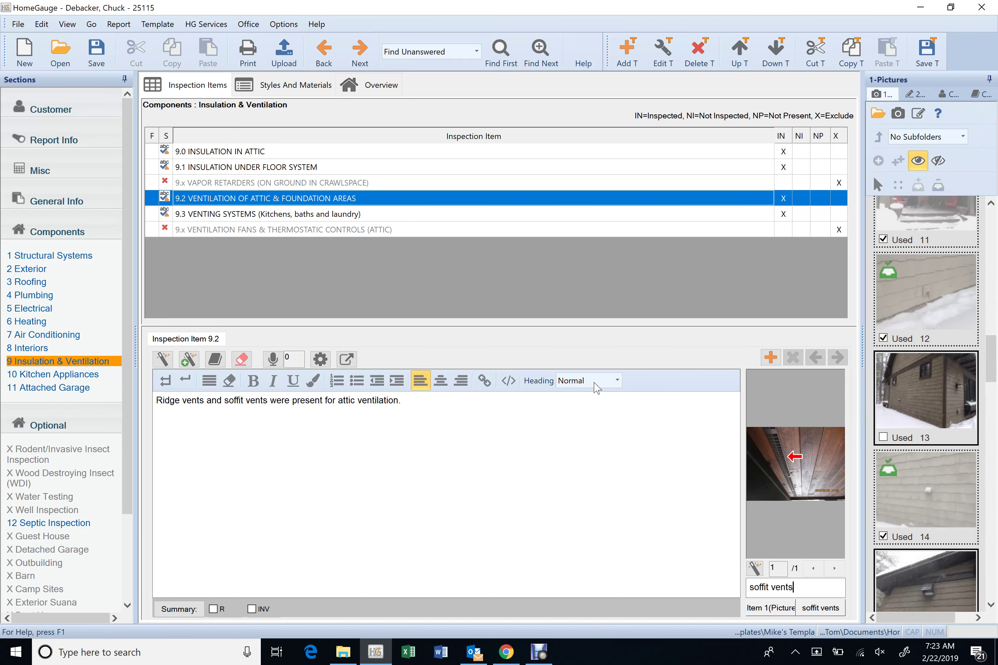
left_click(27, 269)
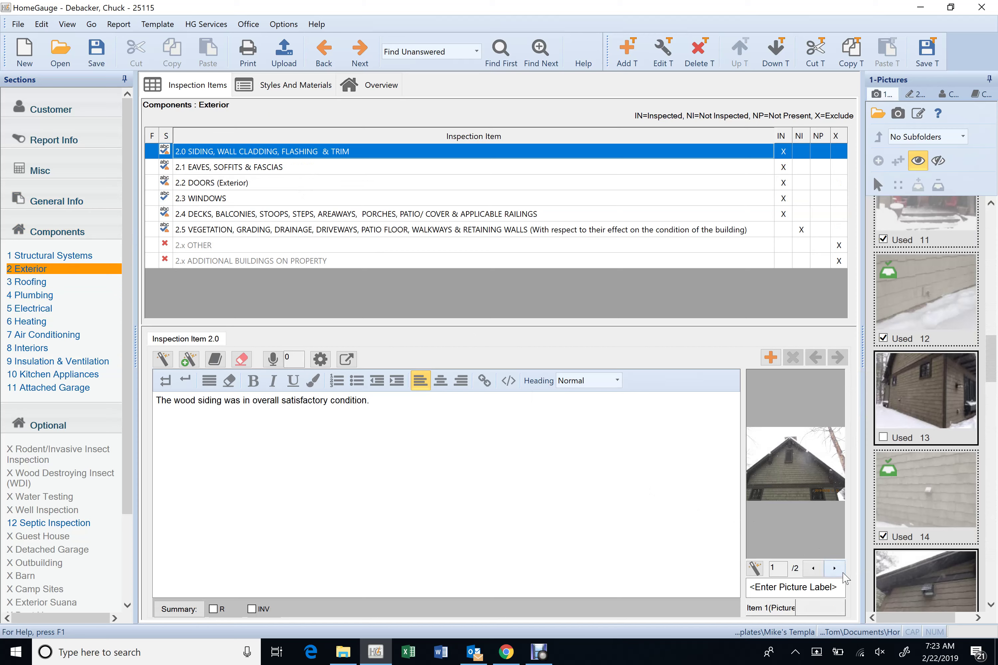
left_click(842, 574)
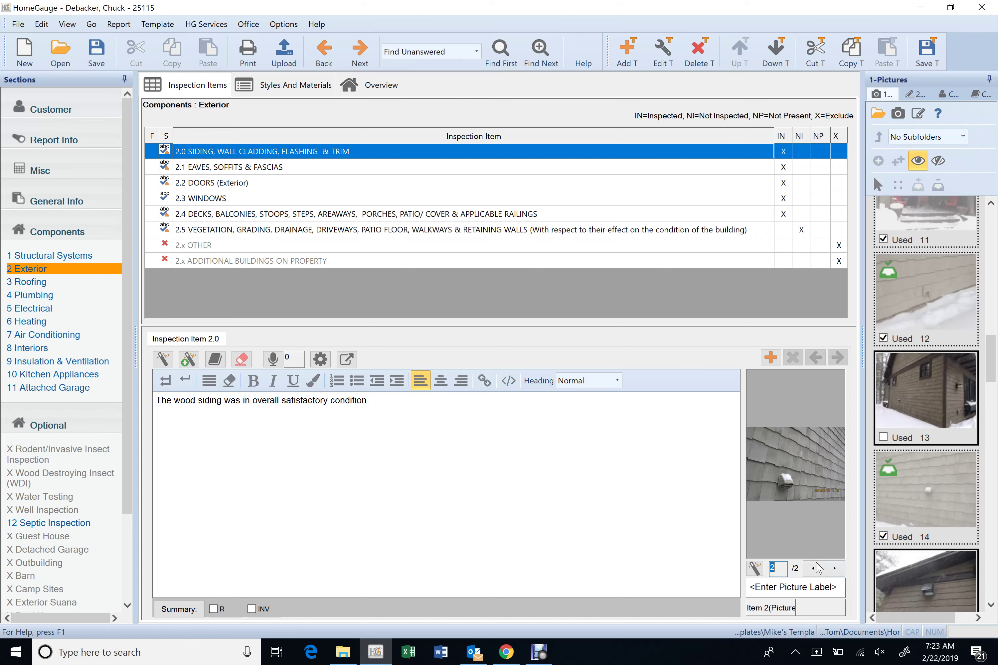
left_click(812, 568)
double_click(915, 397)
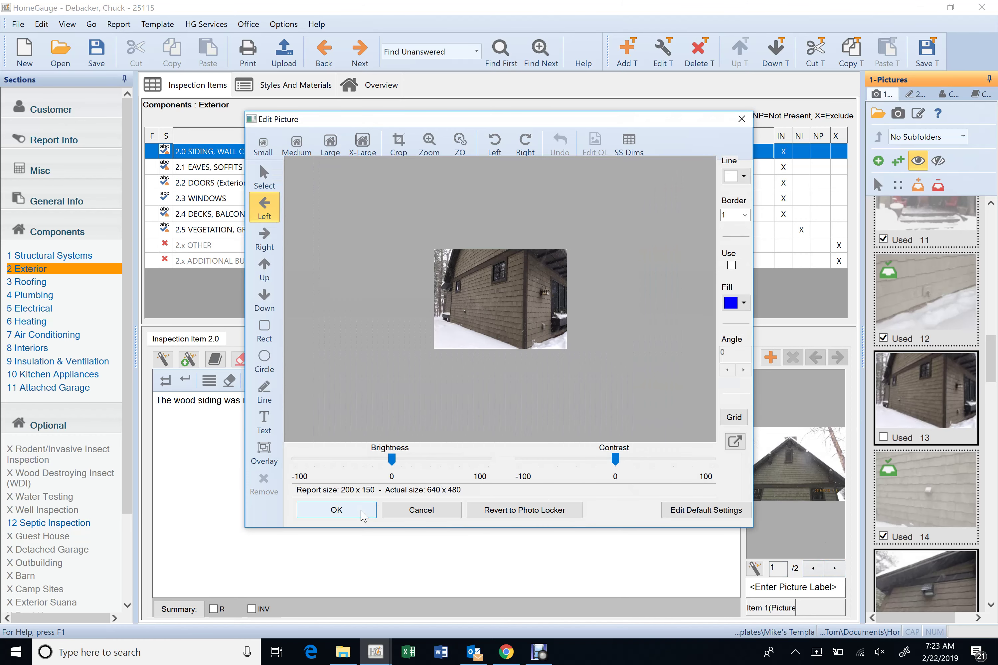
left_click(365, 515)
right_click(792, 470)
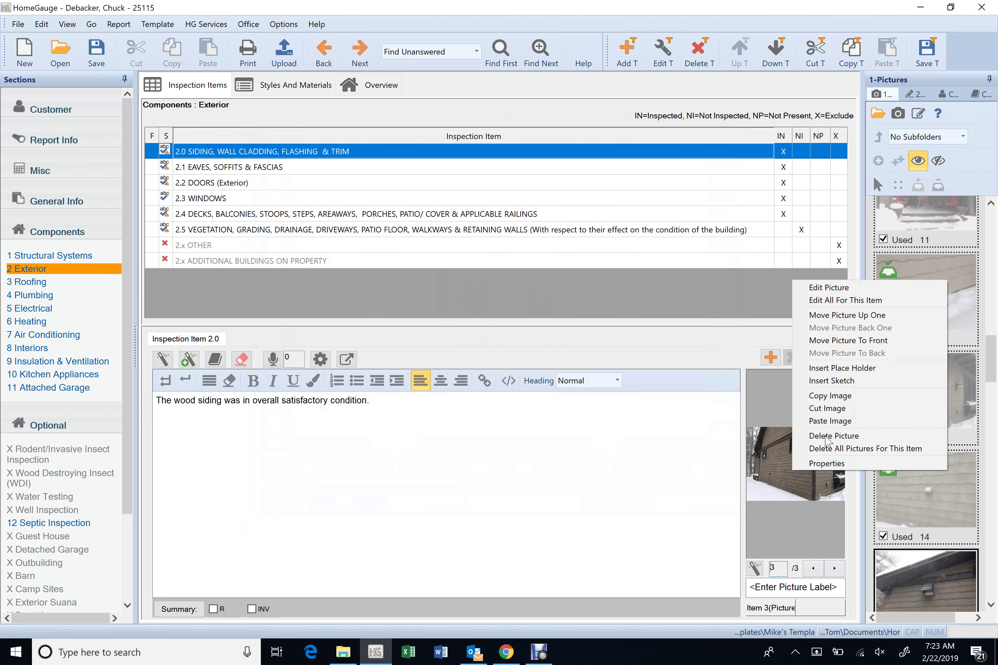
left_click(885, 340)
Examine picture 15 of the wall vent hood at extra-large size without attaching it to item 2.0
scroll(916, 380, "down", 2)
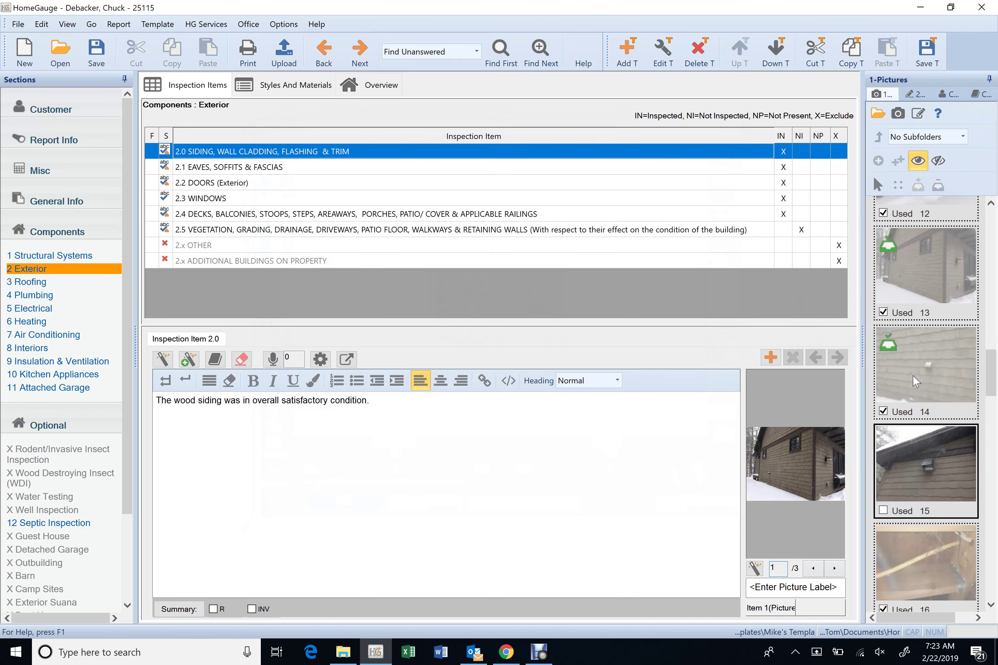
scroll(916, 380, "down", 2)
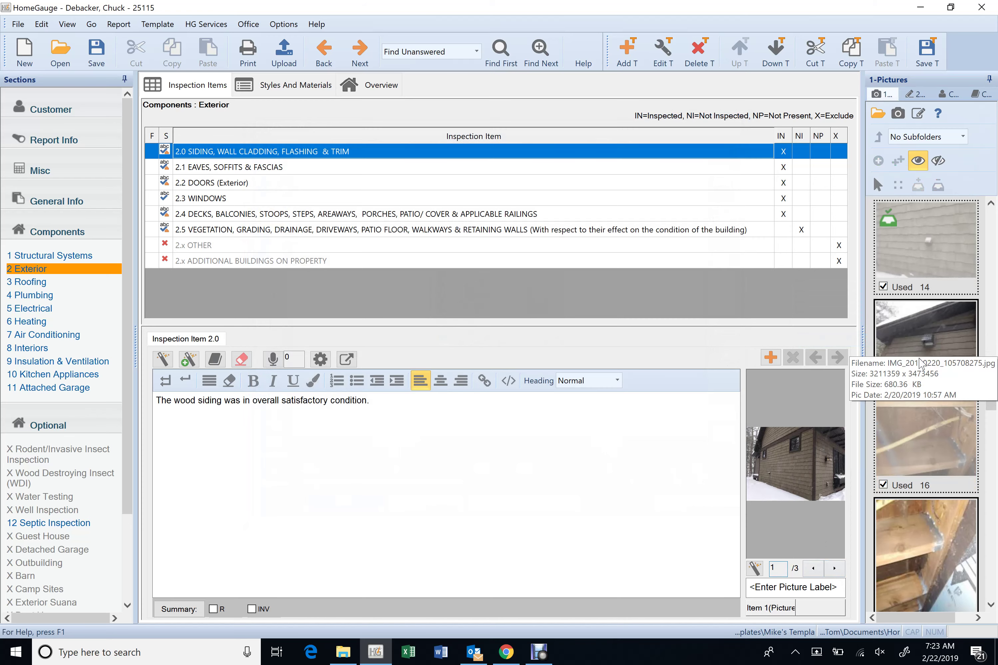
double_click(920, 355)
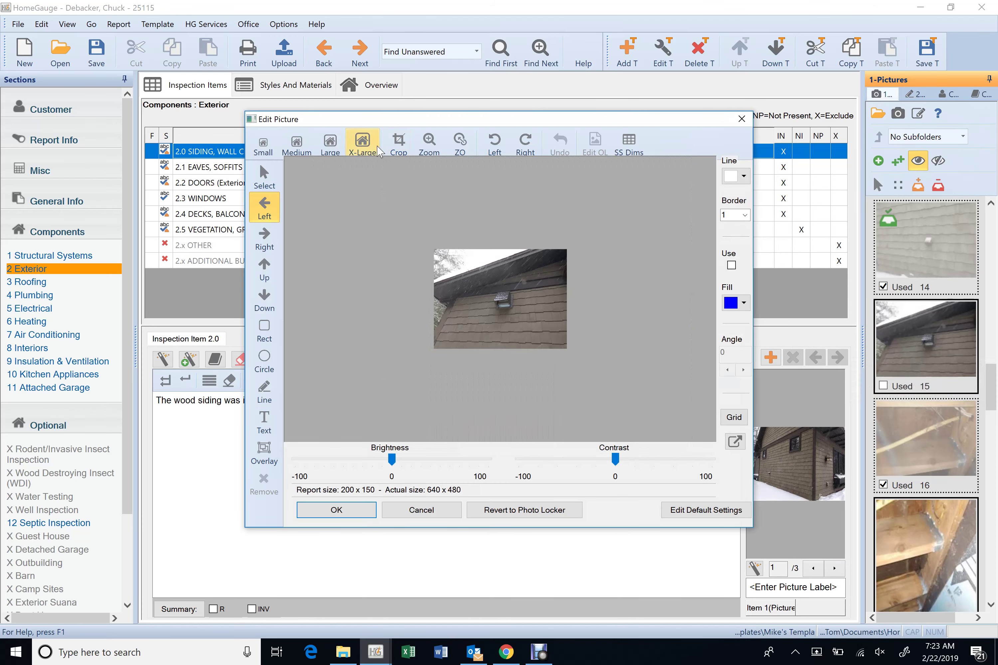
left_click(377, 148)
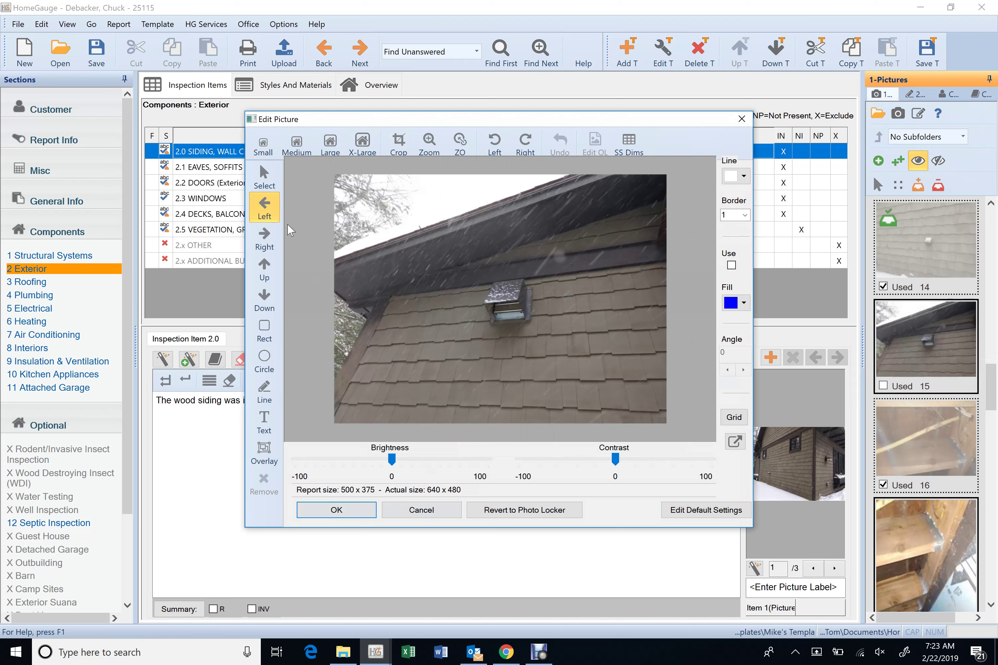
left_click(269, 153)
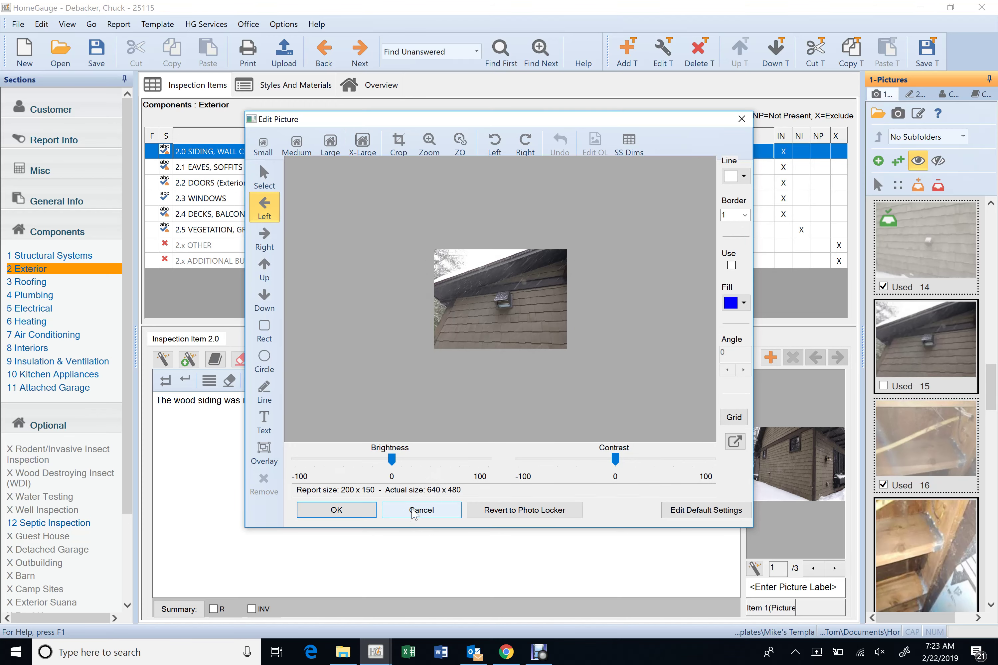
left_click(420, 510)
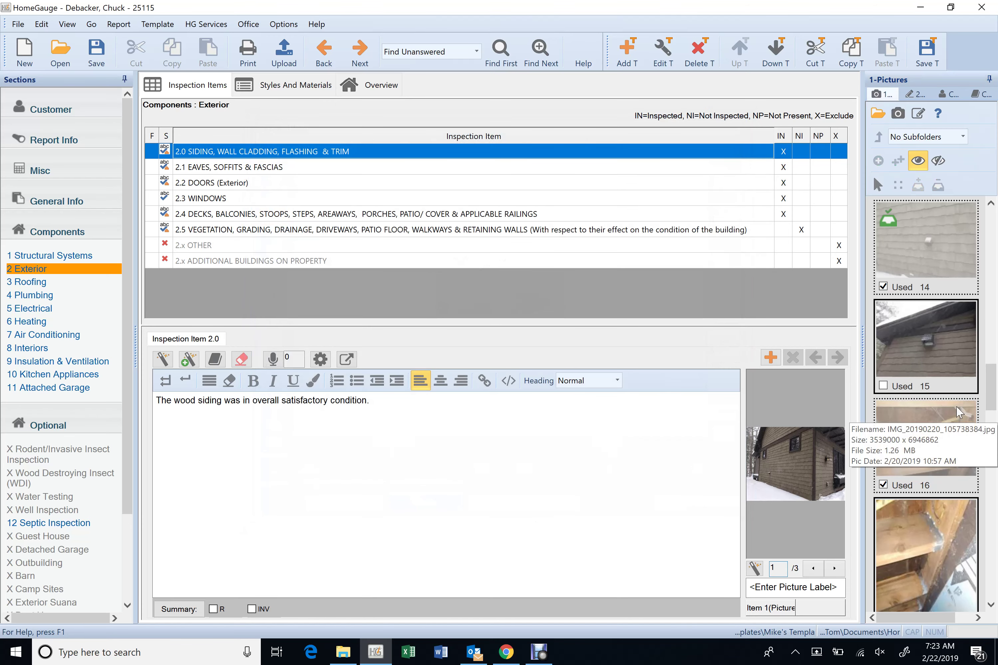
Mark pictures 17, 18 and 21 as used without attaching them to an inspection item
scroll(958, 412, "down", 1)
scroll(944, 412, "down", 4)
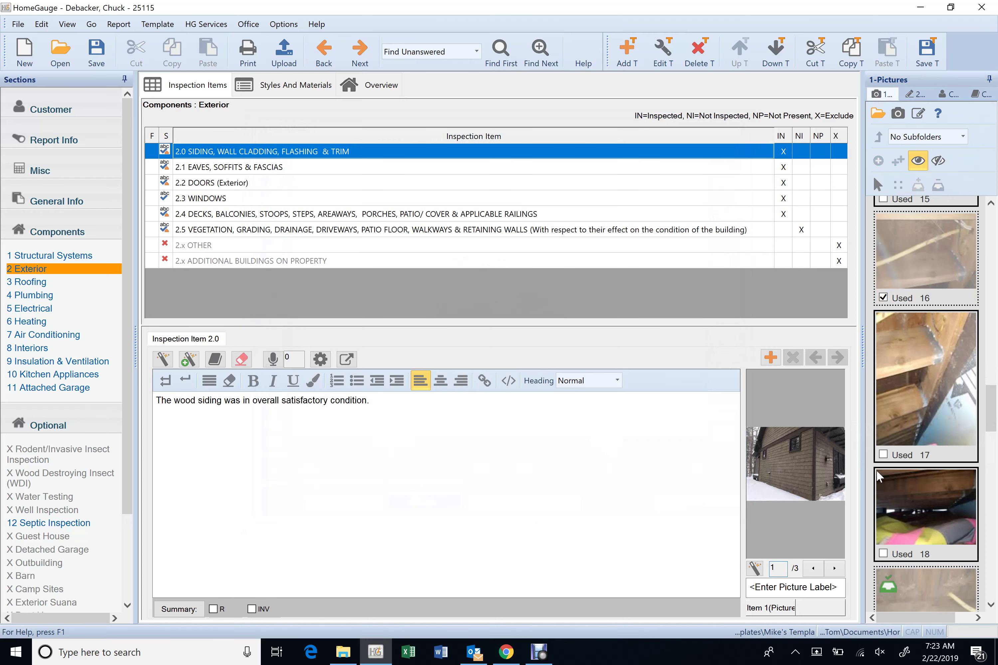
left_click(883, 455)
scroll(883, 450, "down", 3)
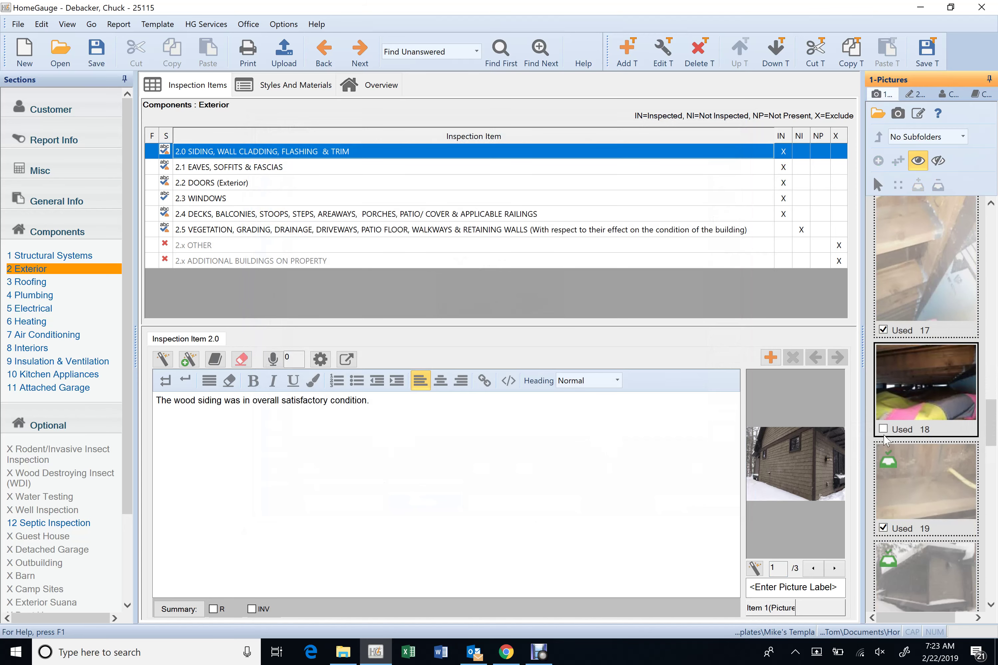
left_click(883, 429)
scroll(887, 450, "down", 7)
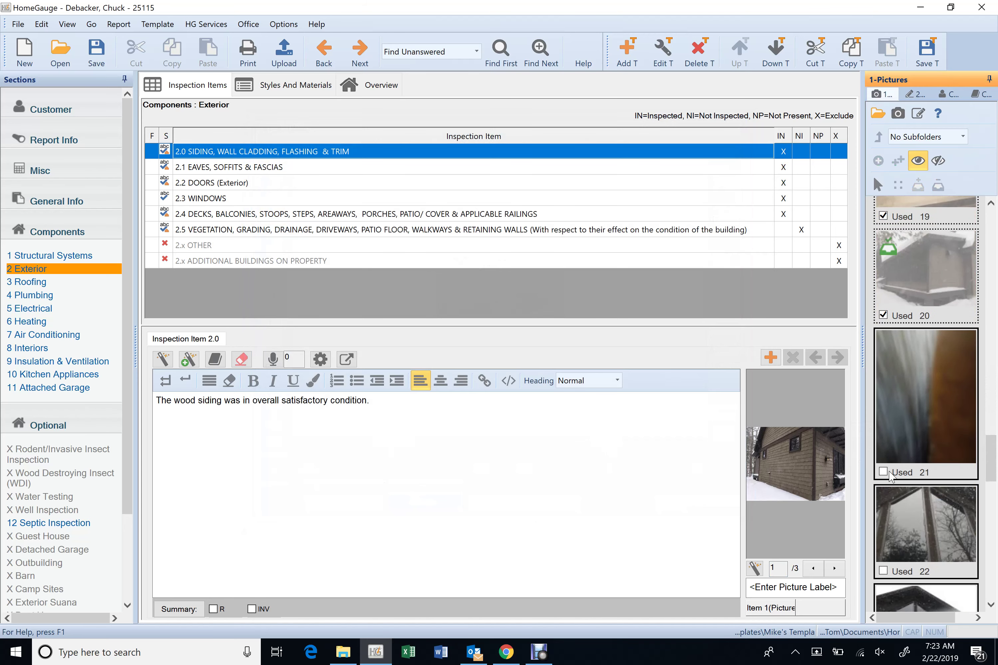
left_click(883, 472)
Open picture 22 for item 2.3, windows, examine it at extra-large size and set it back to small
scroll(884, 474, "down", 4)
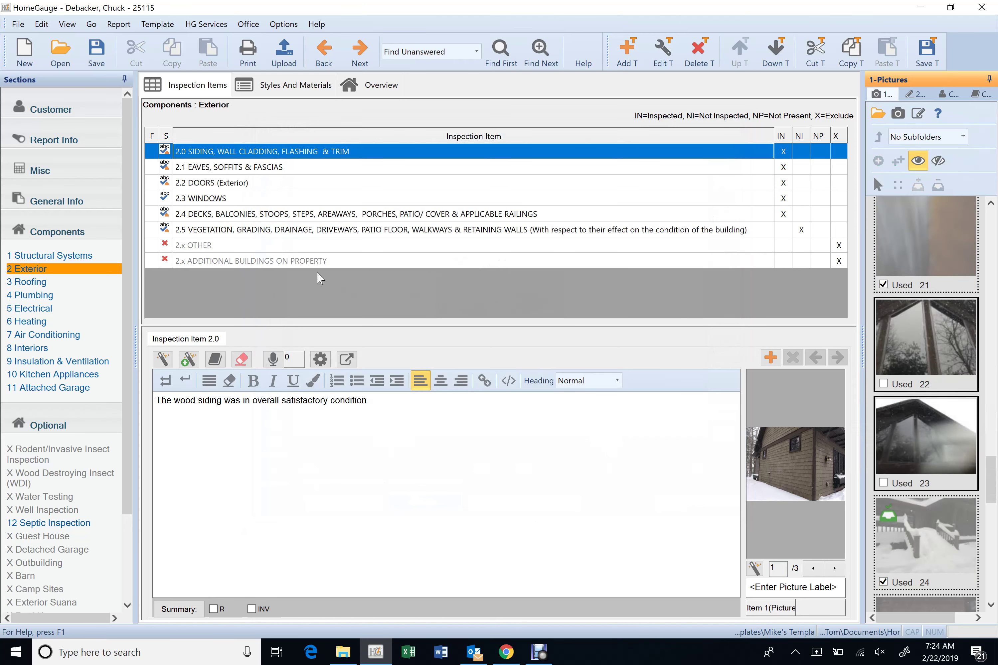
left_click(320, 199)
double_click(899, 352)
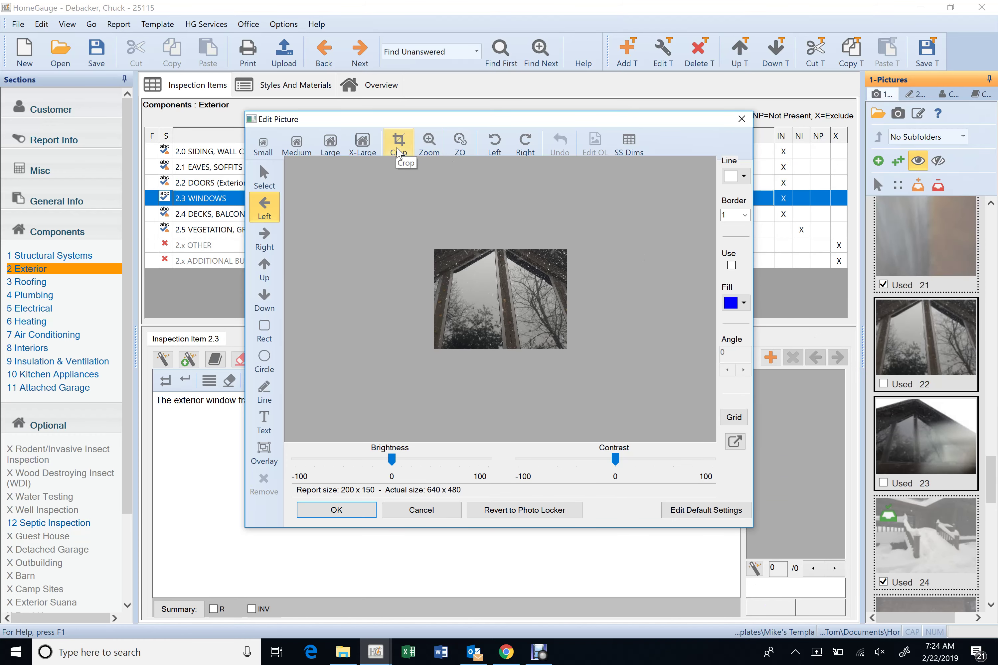
left_click(363, 144)
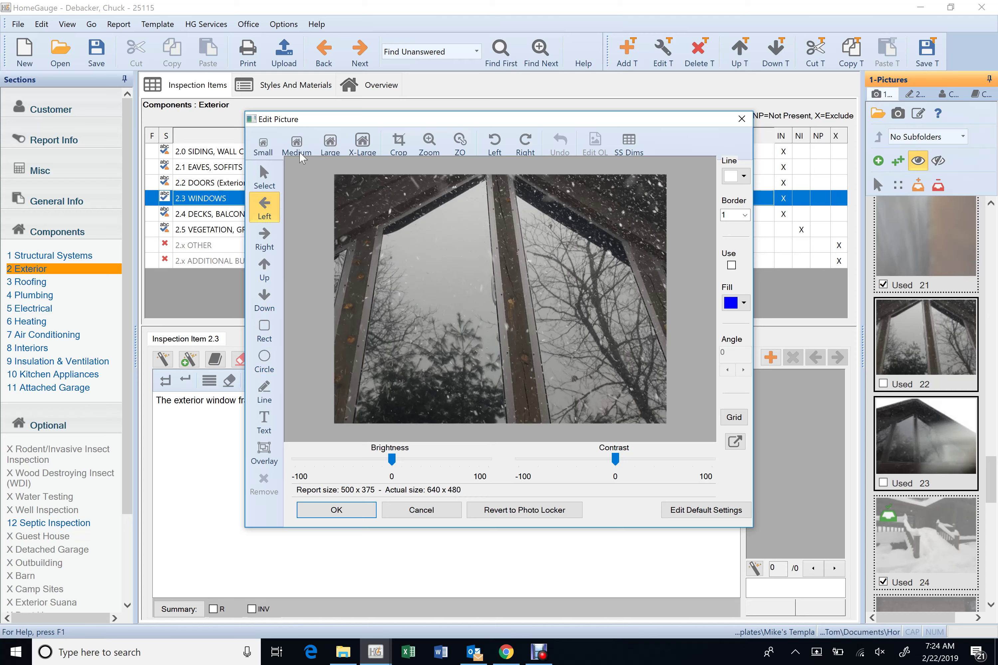
left_click(262, 148)
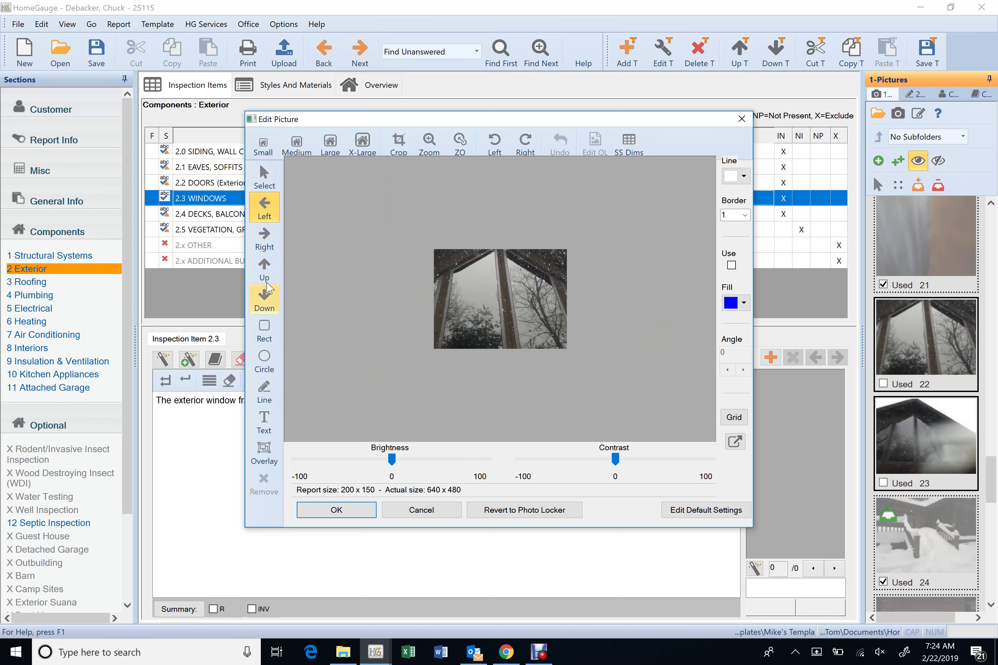
Add a circular zoom overlay of the window's edge beside the center post, place its magnified circle at the lower-left, and attach the picture
left_click(460, 151)
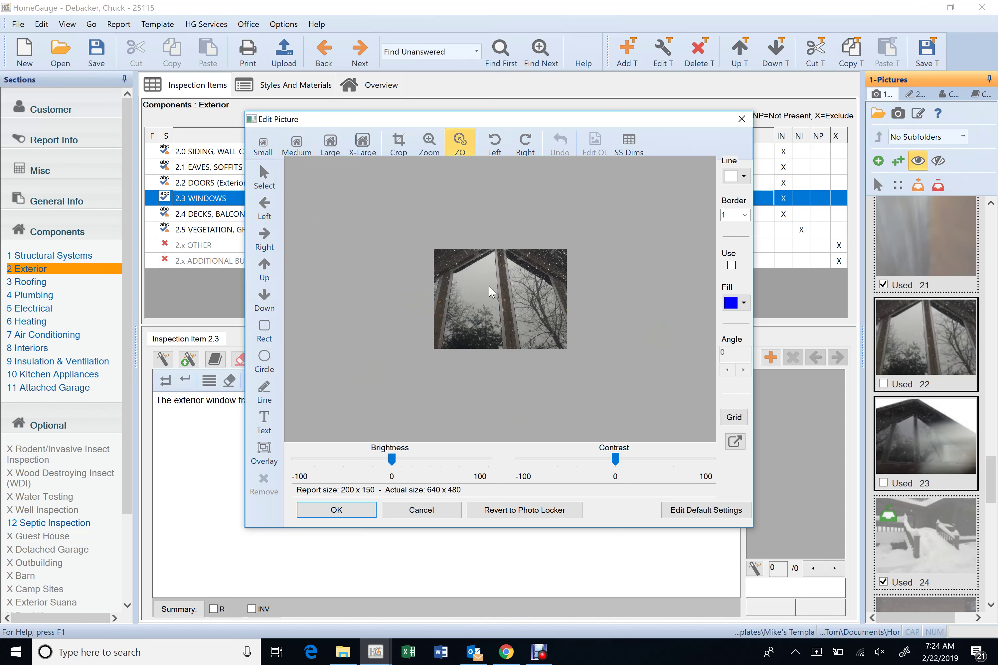
left_click_drag(500, 299, 507, 321)
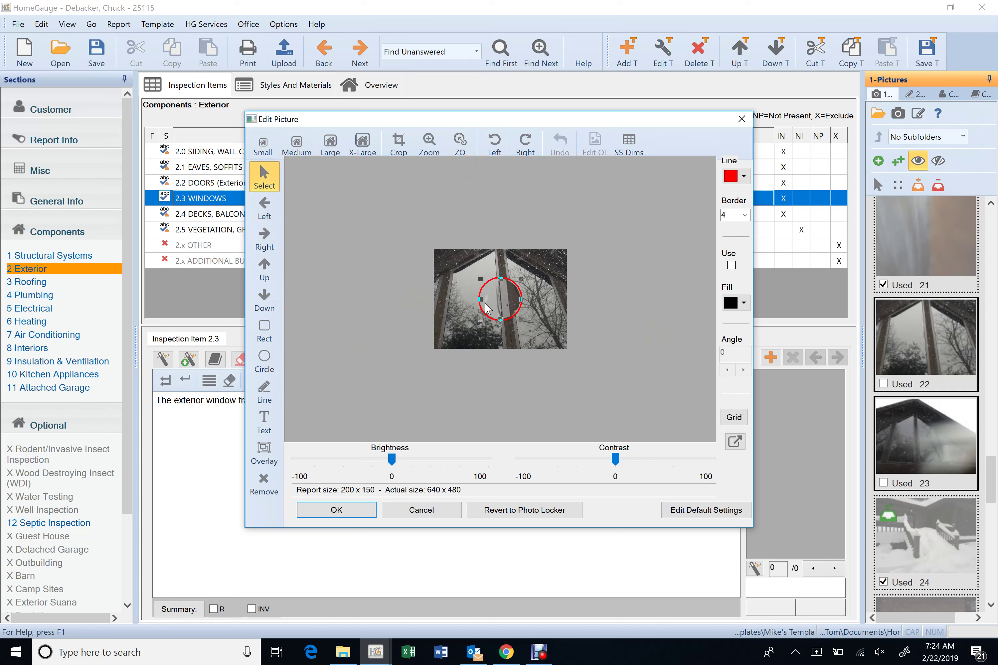
left_click_drag(491, 312, 448, 333)
left_click(566, 328)
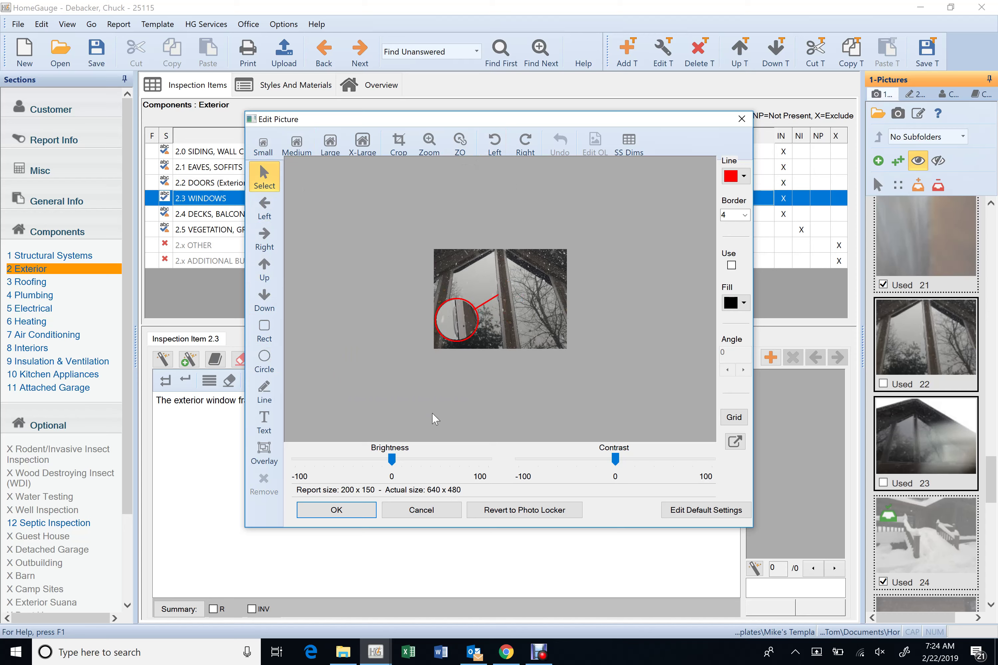
left_click(367, 517)
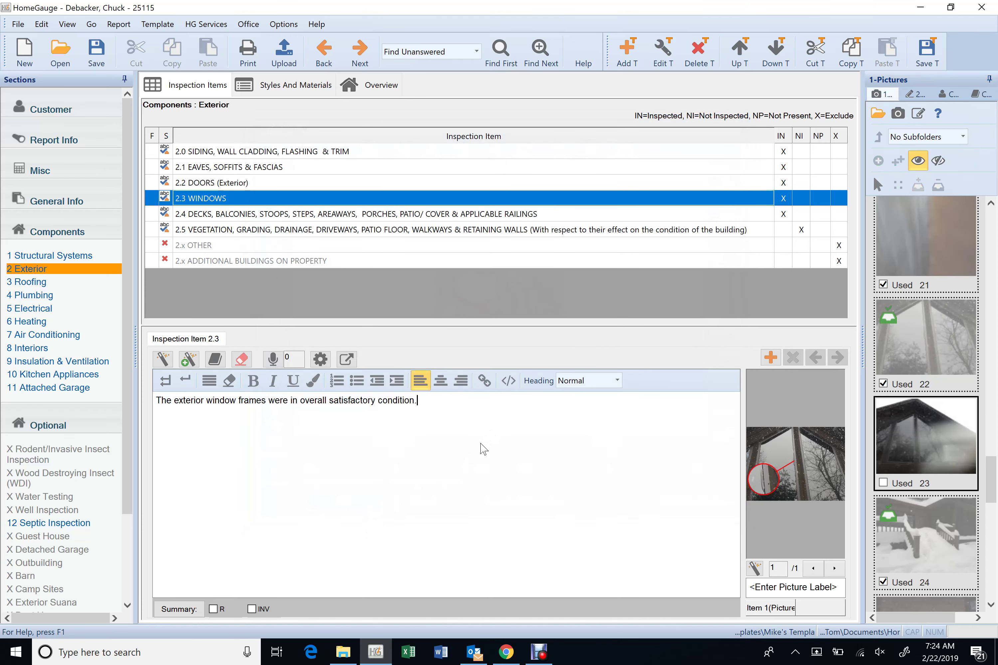
Add to the item 2.3 comment: "The upper porch window had what appeared to be stick on tint"
type("The upper po")
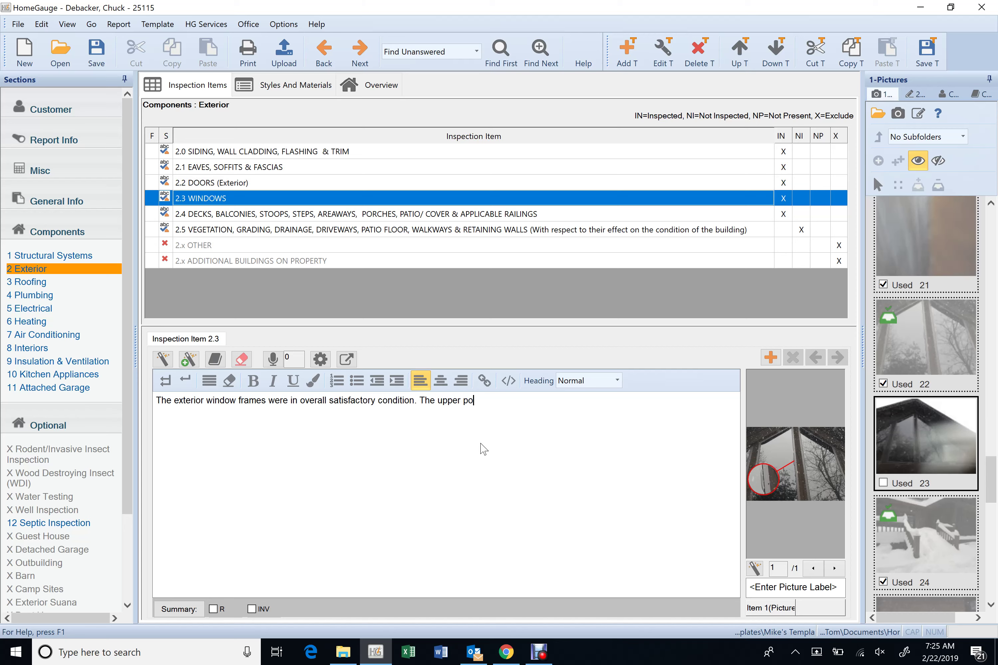
type("ndow")
type("had what appeared to be")
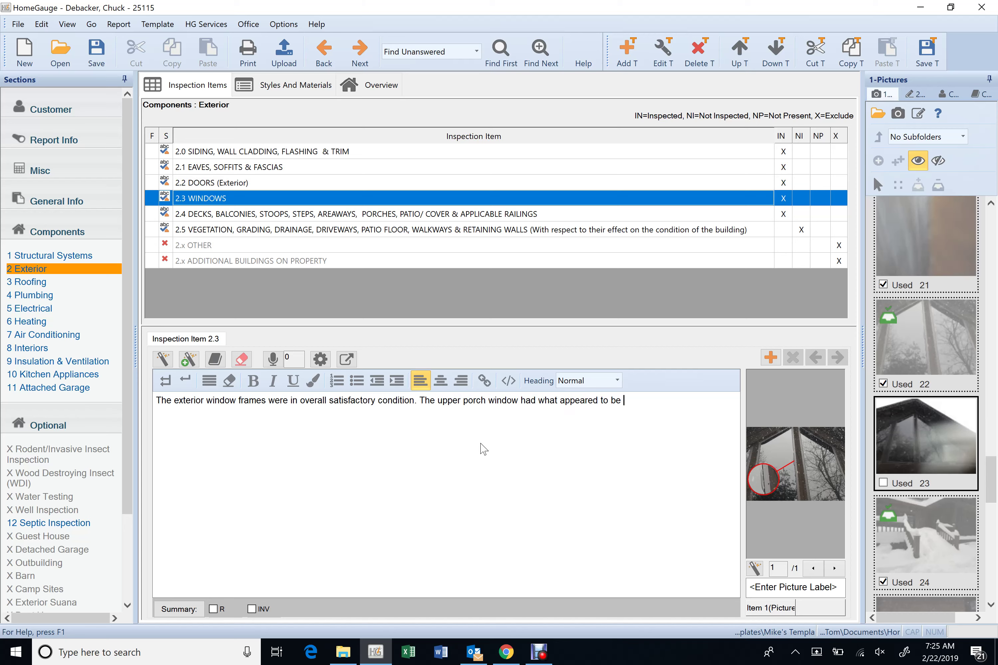
type(" stick ou")
key("BackSpace")
type("n")
type("ins")
key("BackSpace")
key("BackSpace")
key("BackSpace")
key("Left")
key("Left")
key("Left")
key("Left")
key("Left")
key("Left")
key("Left")
key("Left")
key("Left")
key("Left")
key("Left")
key("Left")
key("Left")
key("Left")
key("Left")
key("Left")
key("Left")
key("Left")
key("Left")
key("Left")
key("Left")
key("Left")
key("Left")
key("Left")
key("Left")
key("Left")
key("Left")
key("Left")
key("Left")
key("Left")
key("Left")
key("Left")
key("Left")
key("Left")
left_click(539, 653)
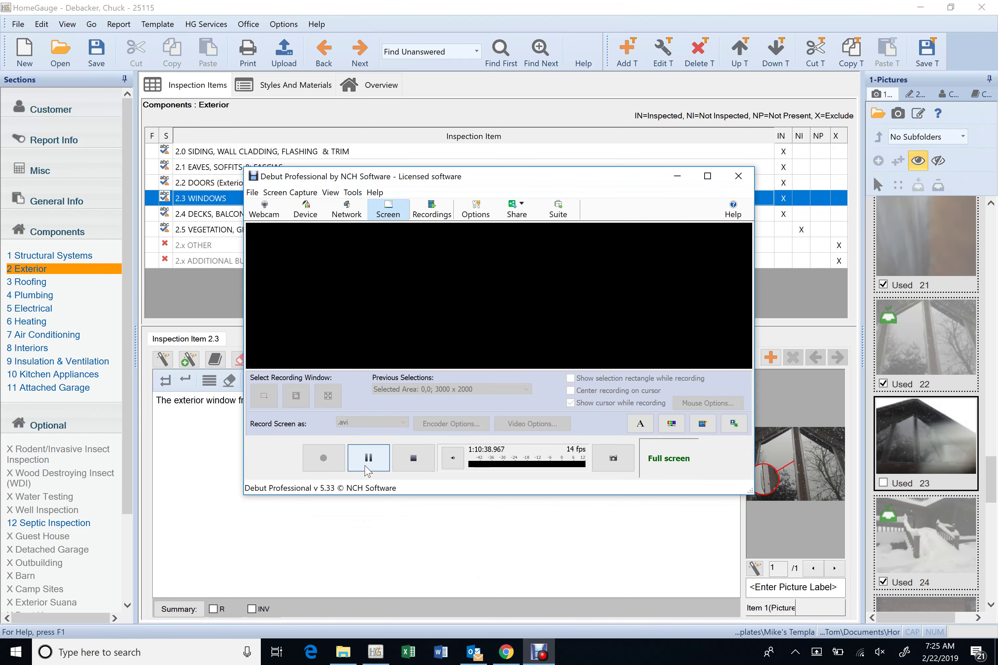
left_click(387, 499)
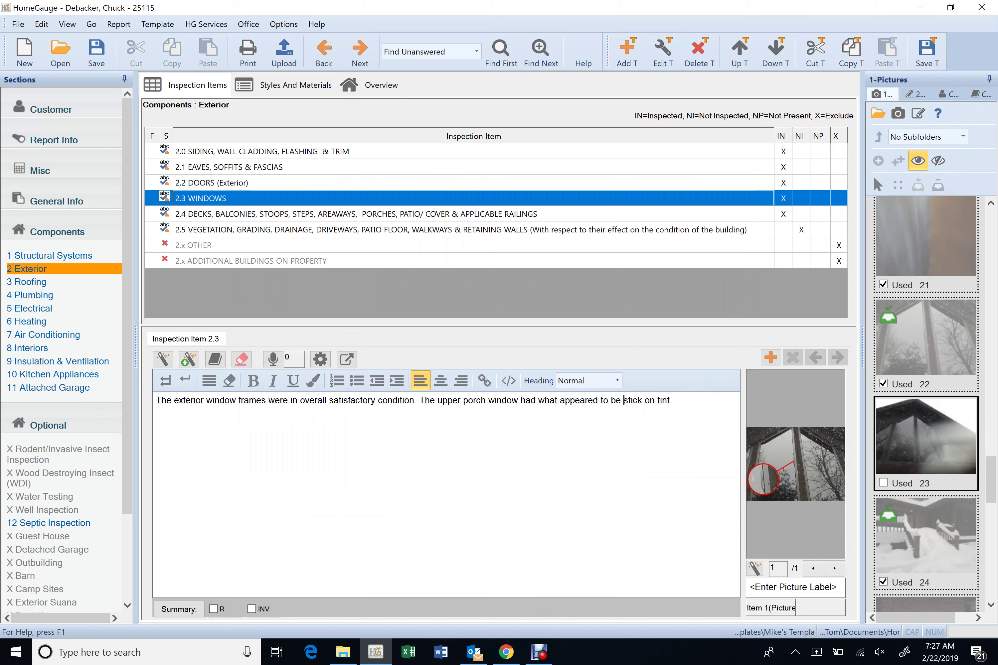
Insert "film window" before the word "tint" in the item 2.3 comment
key("ctrl+Right")
key("ctrl+Right")
type("fil")
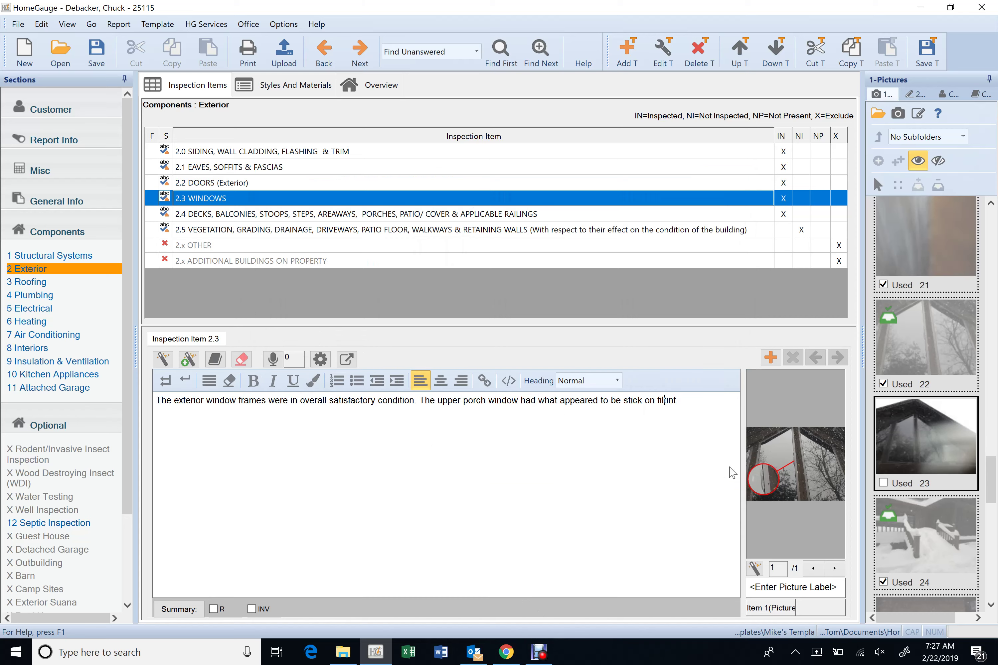
type("m")
key("Right")
key("Right")
type("window")
key("Right")
key("Right")
key("Right")
key("Right")
Complete the item 2.3 comment with "that was loose at the edge, due to the weather conditions it could not be fully determined."
type("tint that was coming")
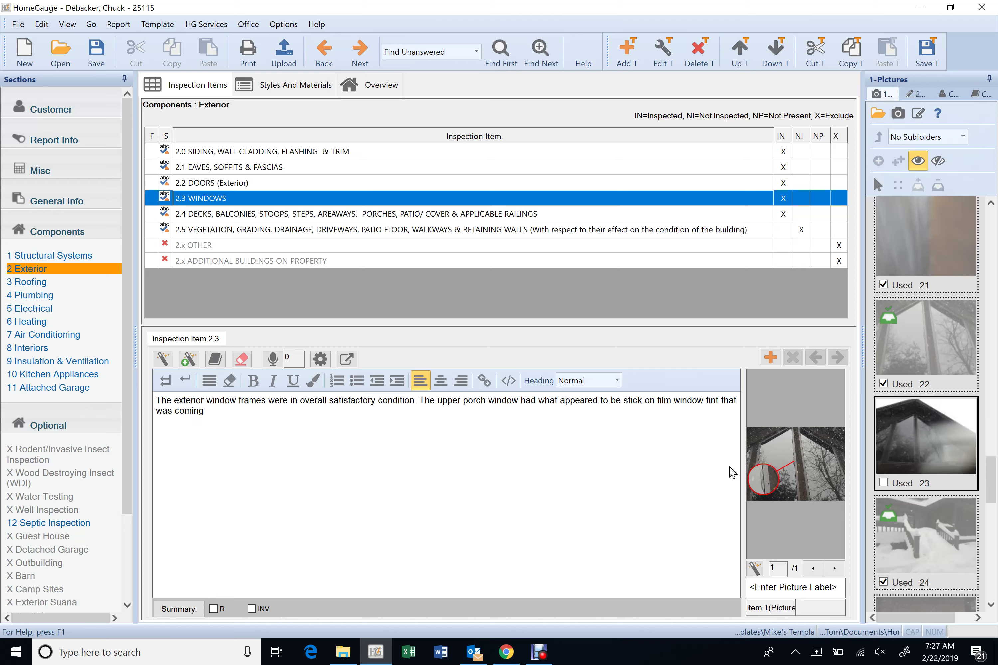
key("BackSpace")
key("BackSpace")
key("BackSpace")
key("BackSpace")
key("BackSpace")
key("BackSpace")
key("BackSpace")
type("loos")
type("e at the ed")
type("ge")
type(", di")
key("BackSpace")
type("ue to the weather co")
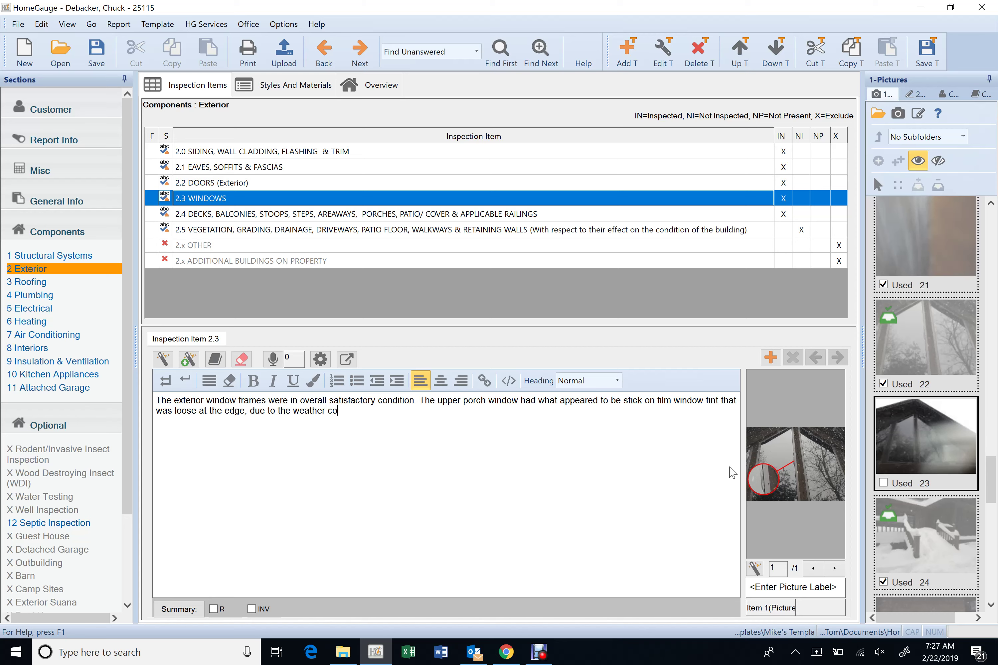
type("nditions it could not f")
key("BackSpace")
type("be fully")
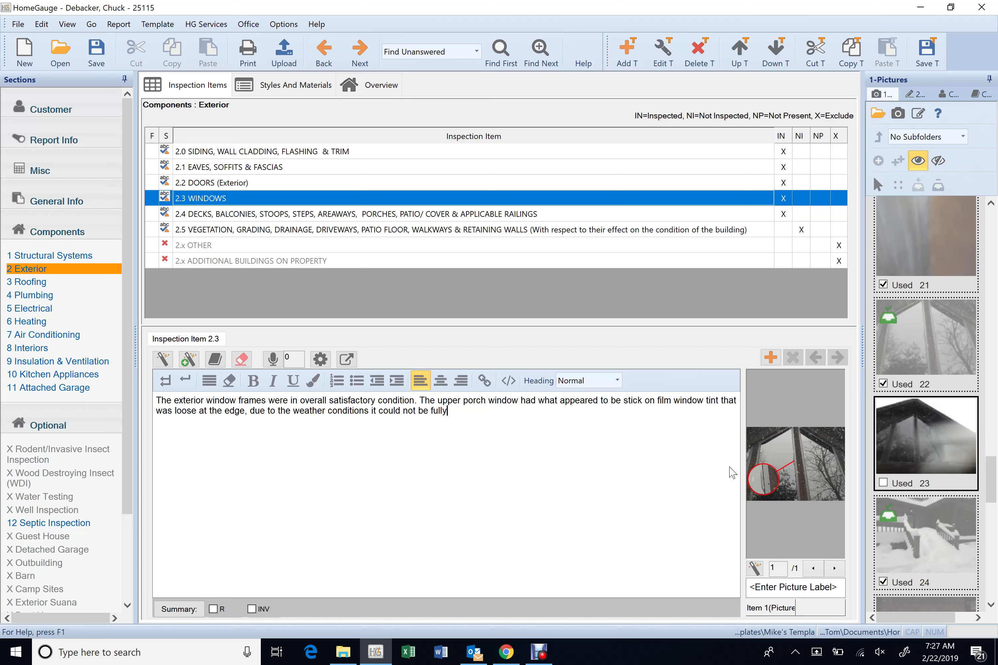
type(" determined.")
Switch to File Explorer, examine full-size window photo IMG_20190220_105959474 in the property's folder under February Photos, and return to the HomeGauge report
left_click(343, 652)
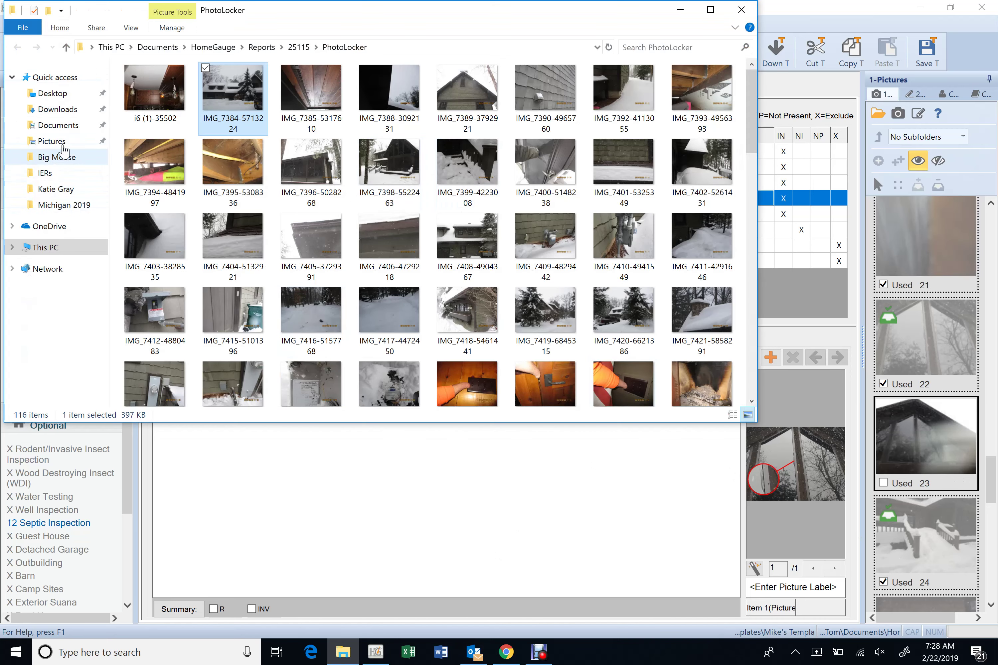
left_click(76, 124)
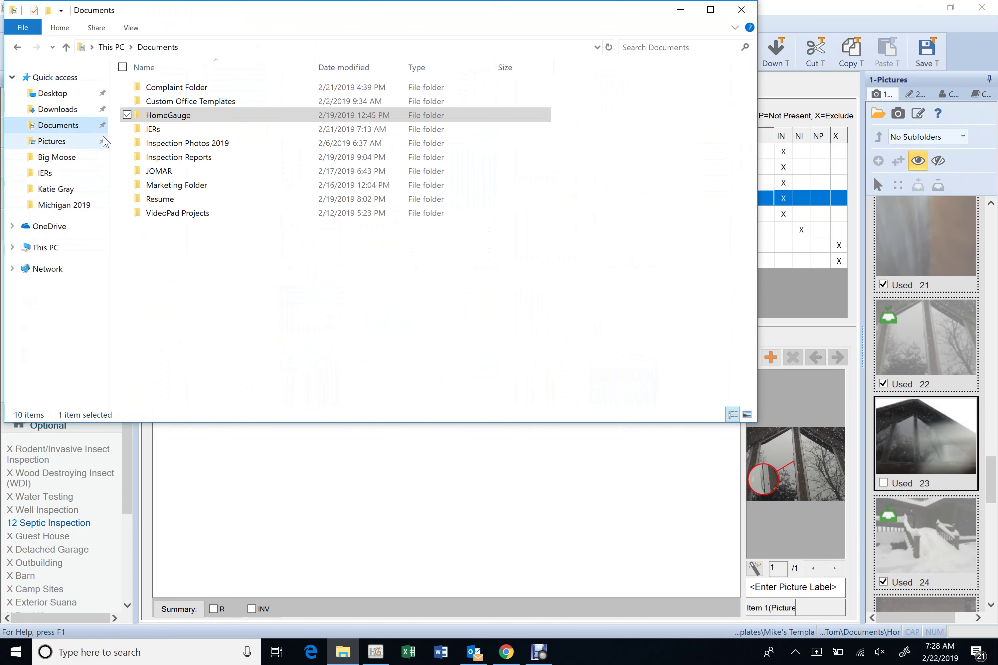
double_click(192, 143)
double_click(223, 92)
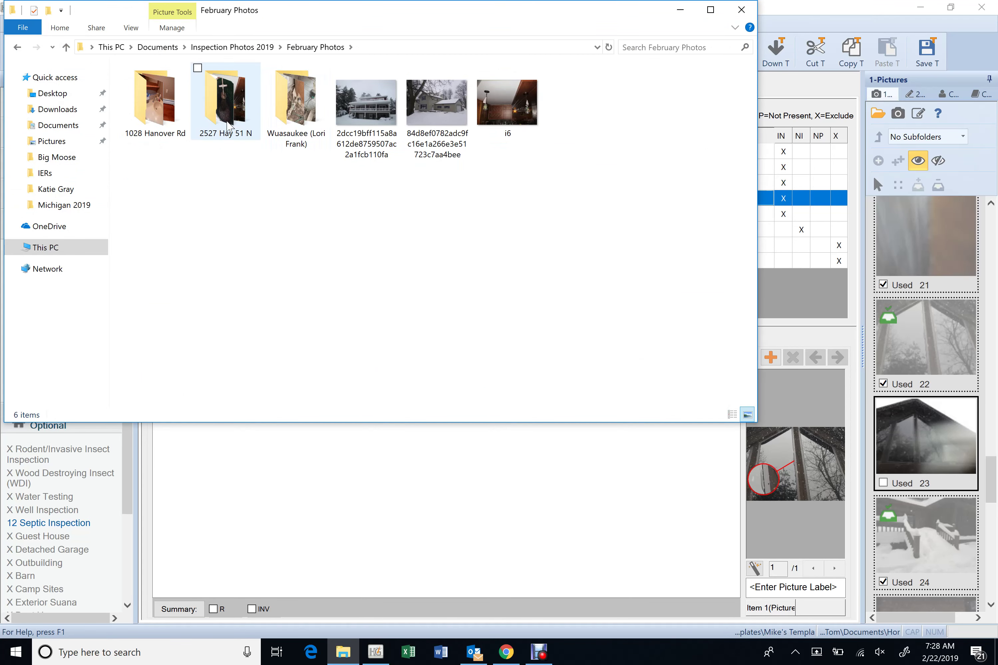
double_click(230, 101)
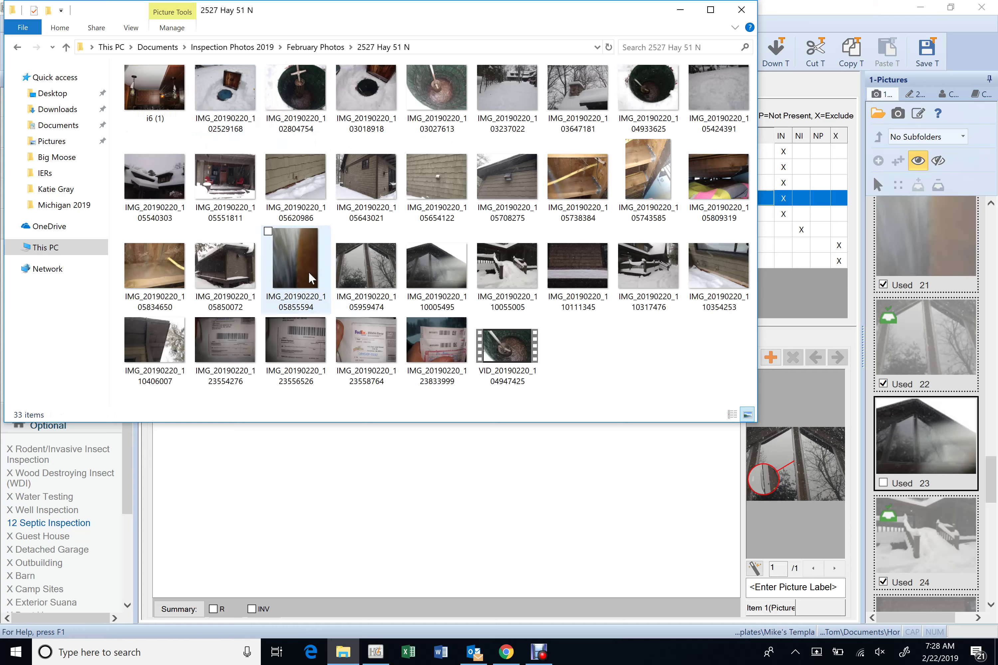
left_click(385, 272)
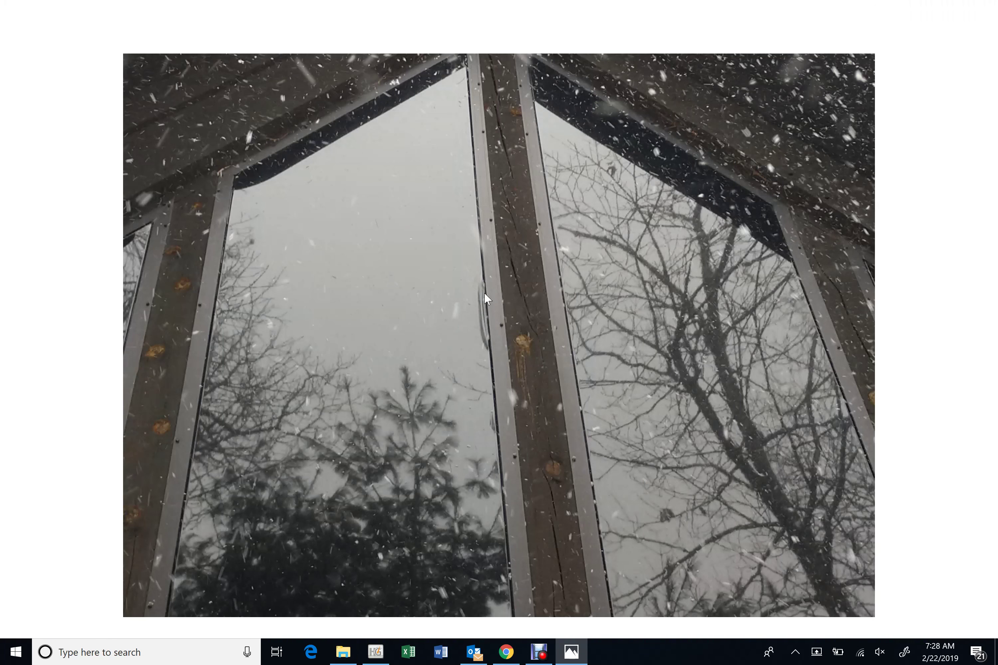
mouse_move(481, 302)
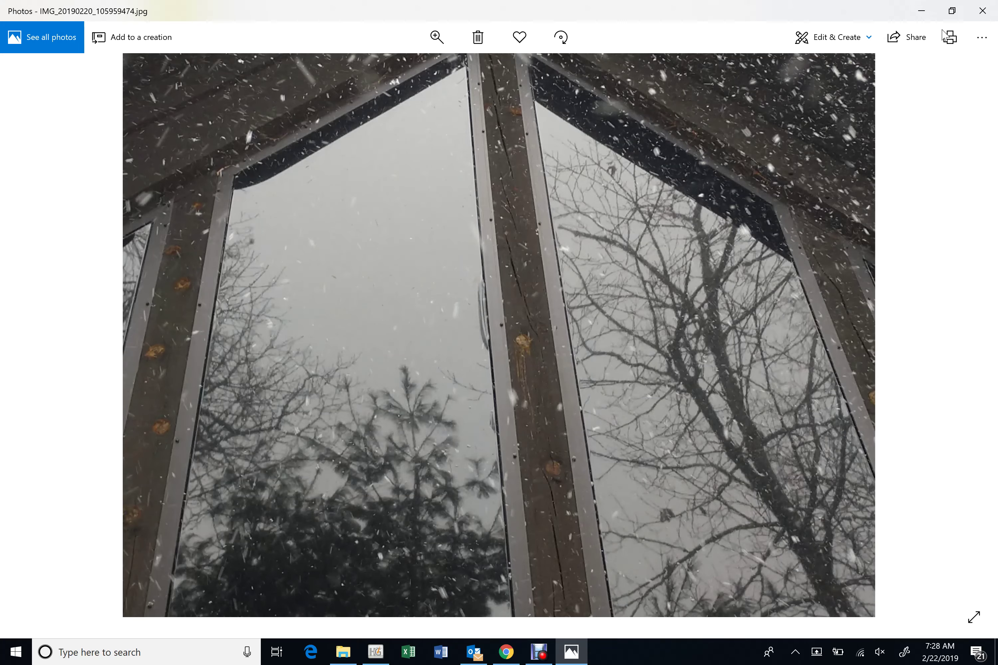
left_click(987, 14)
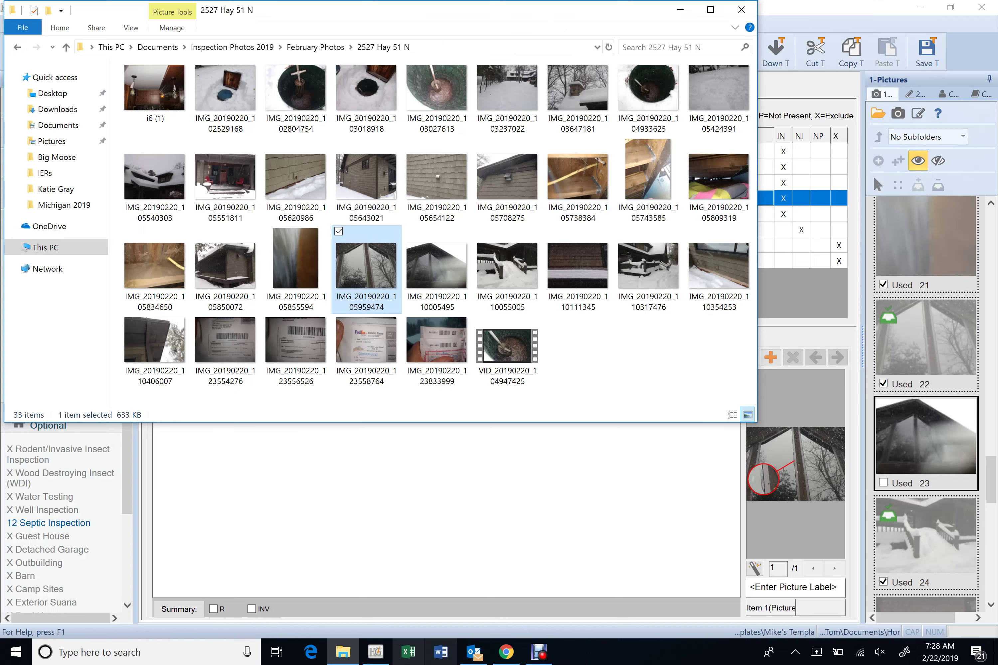
left_click(374, 652)
left_click(537, 424)
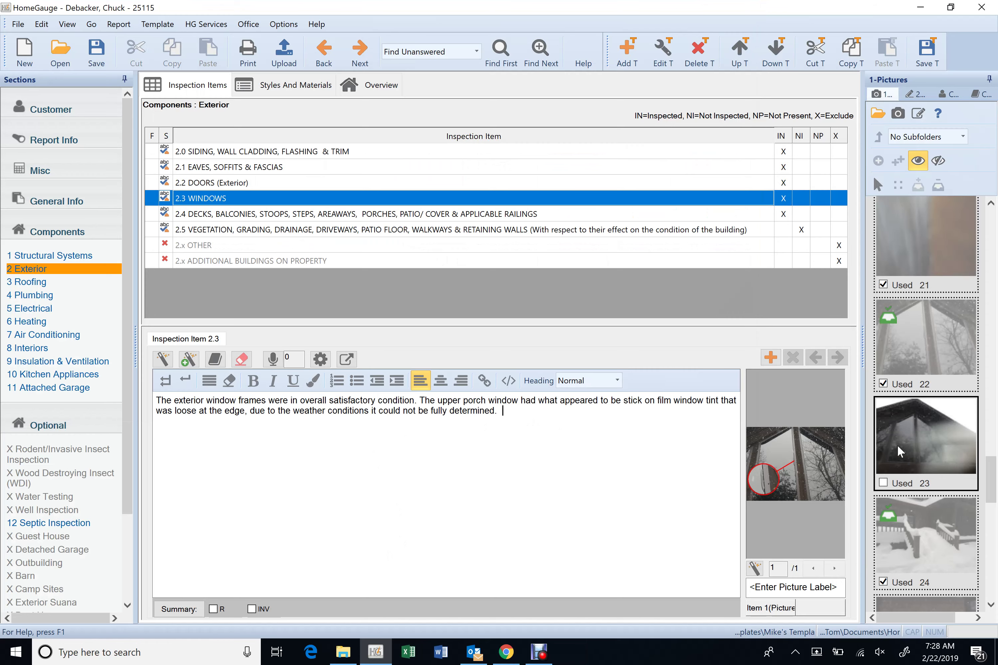
Open picture 22 for item 2.3 again, zoom it in on the center post and right-hand window, and size it small
left_click_drag(933, 338, 631, 475)
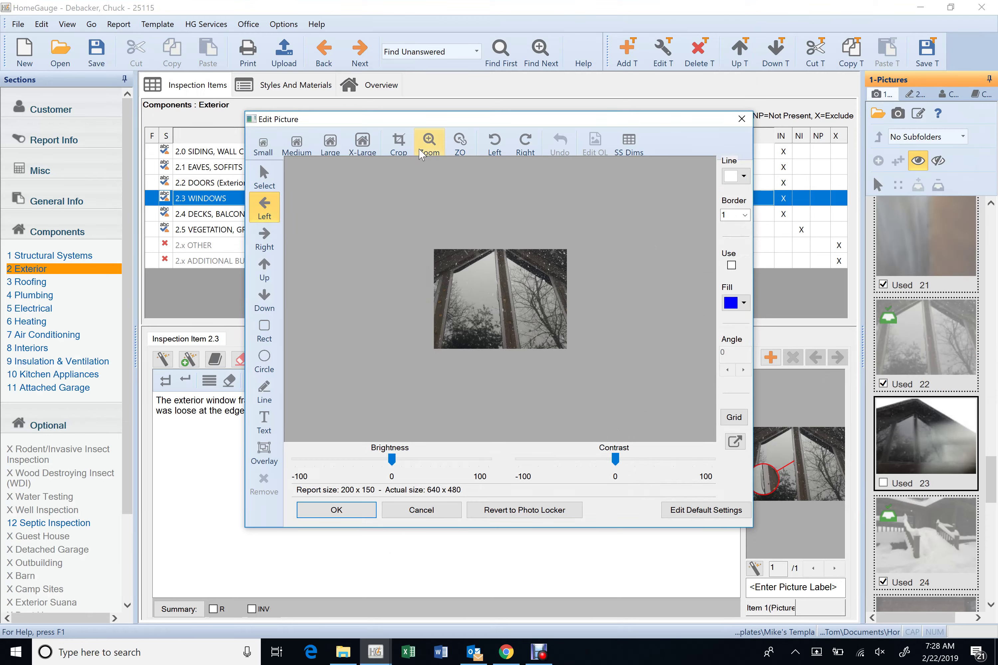
left_click(429, 141)
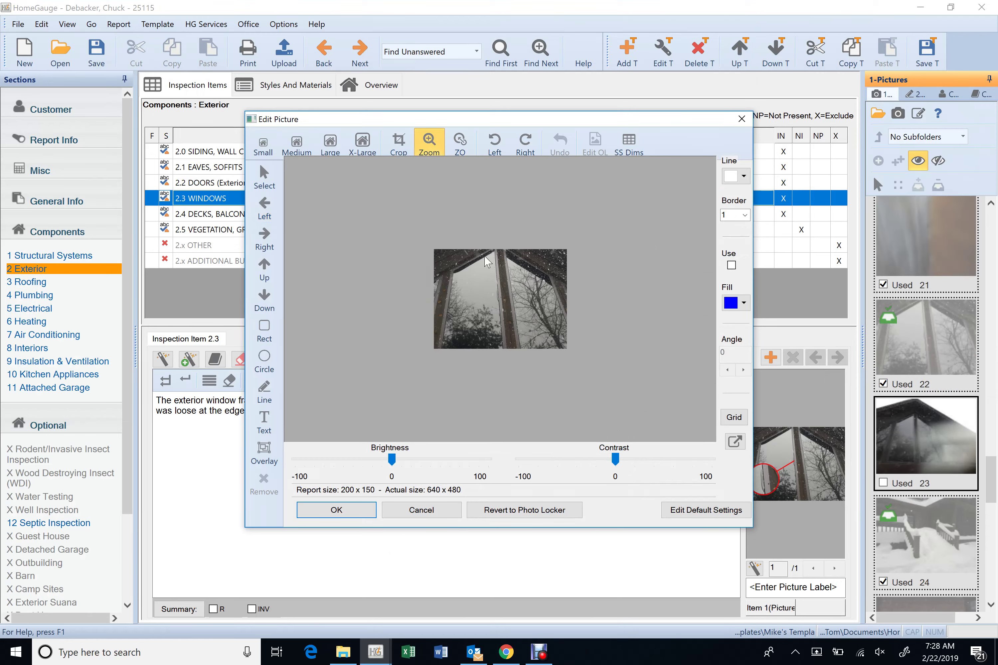
left_click_drag(482, 256, 565, 309)
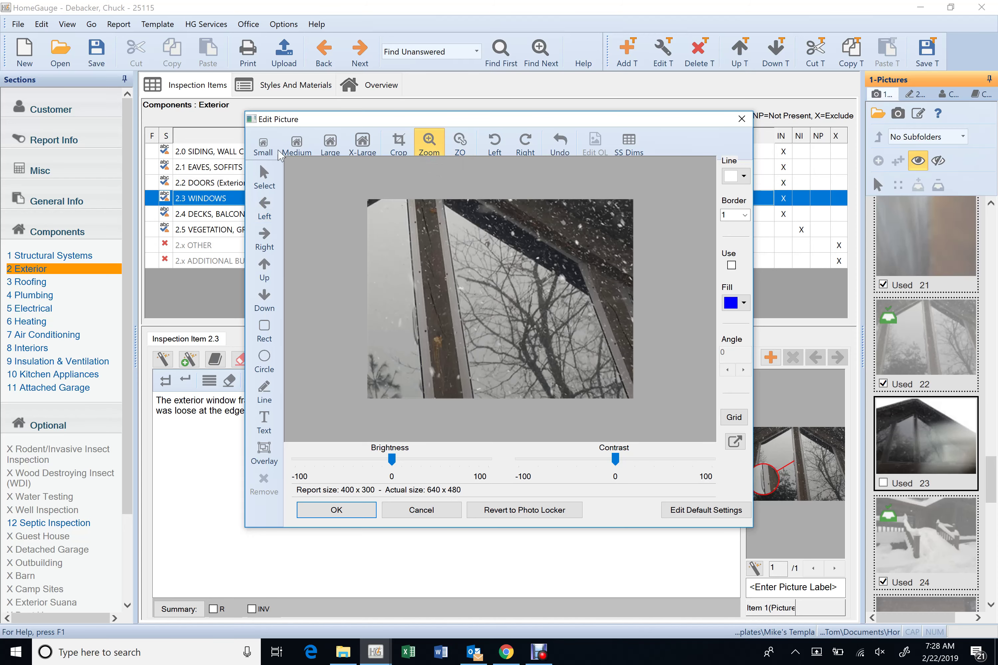
left_click(262, 146)
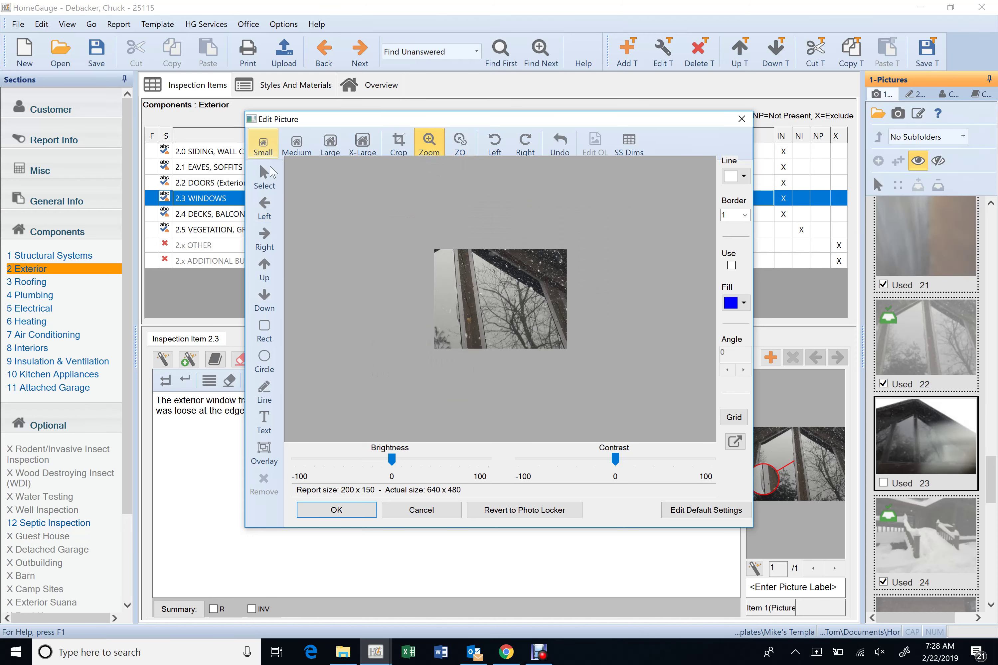
Place three right-pointing arrows on the zoomed picture, two at the center post and one at the right-hand post, and attach it
left_click(264, 238)
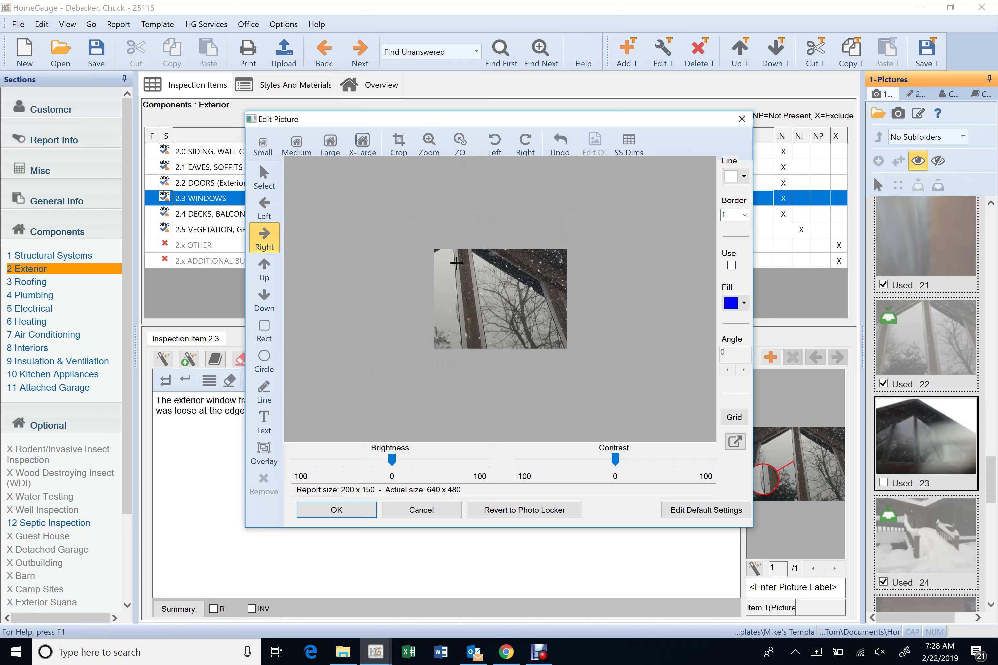
left_click(457, 262)
left_click(464, 308)
left_click(550, 303)
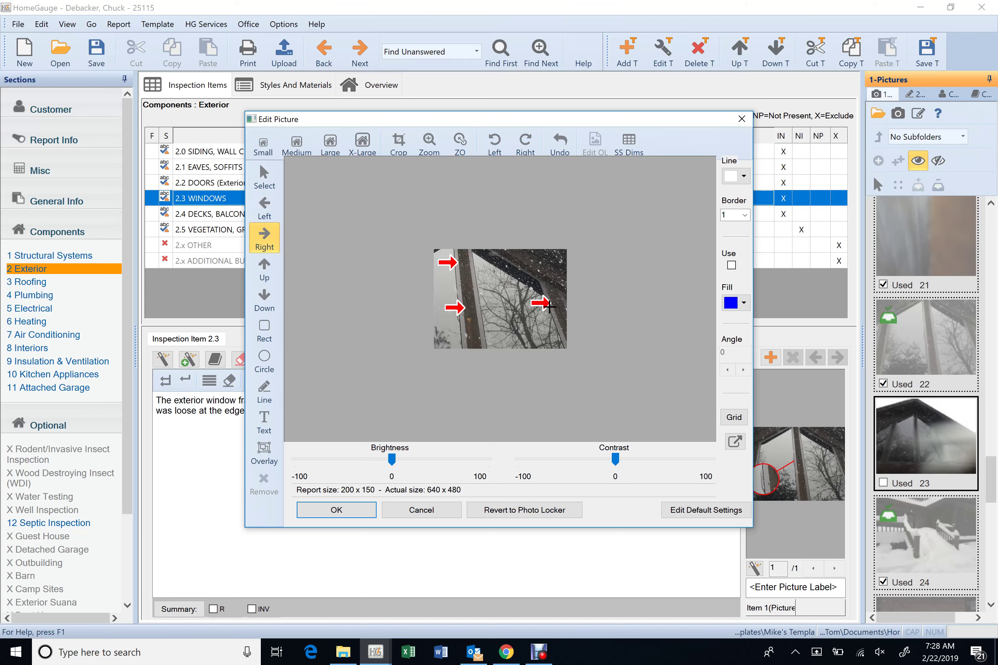
left_click(336, 510)
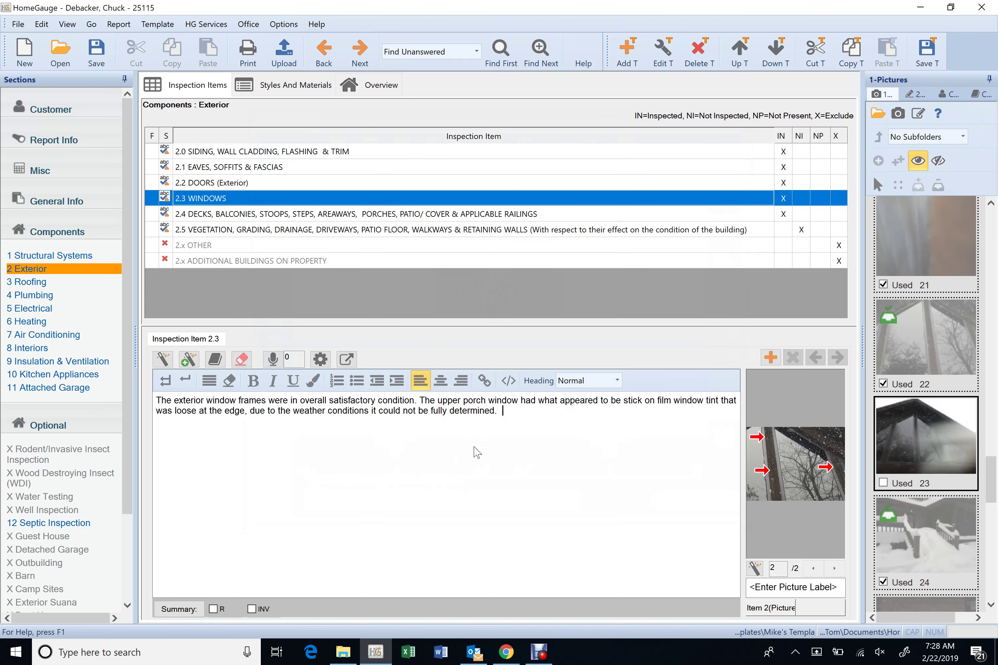
Add "Also, the trim boards between the upper windows have large cracks. The cracks should be sealed." to item 2.3 and flag it for the INV summary
type("Also, the trim boards a")
key("BackSpace")
type("between the ")
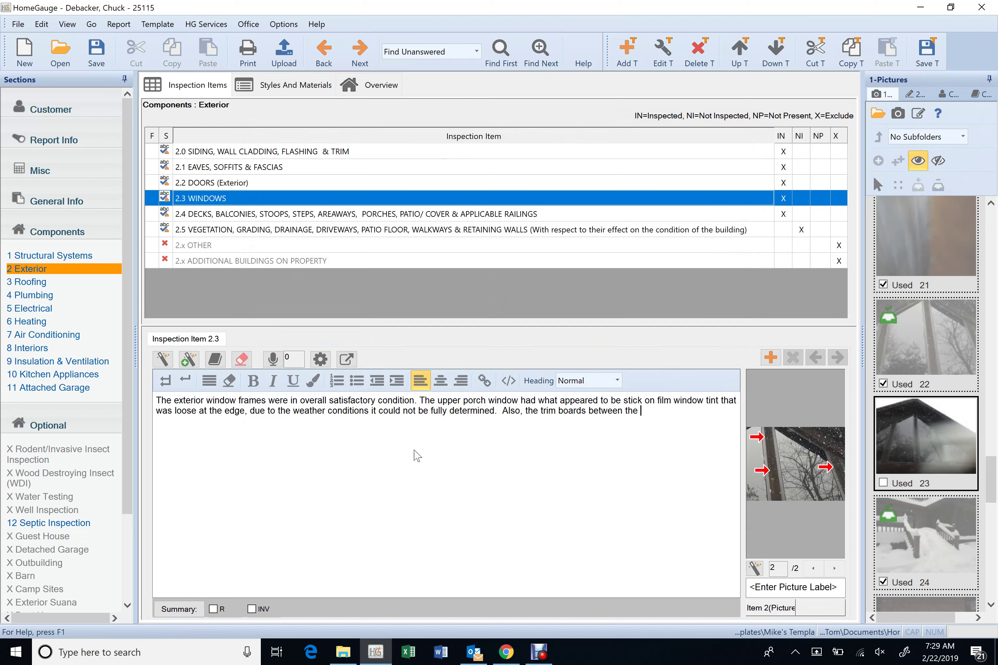
type("upper windows have large cracks")
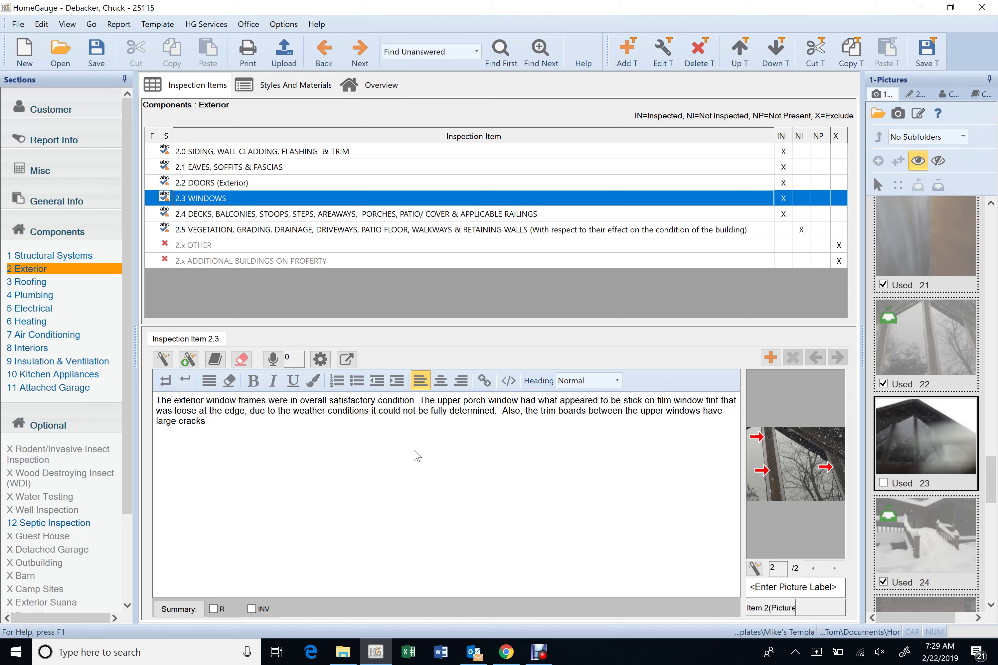
key("BackSpace")
type("The cracks")
type(" could sealed")
key("BackSpace")
key("BackSpace")
key("BackSpace")
key("BackSpace")
key("BackSpace")
key("BackSpace")
key("BackSpace")
key("BackSpace")
key("BackSpace")
key("BackSpace")
key("BackSpace")
key("BackSpace")
type("should be sealed.")
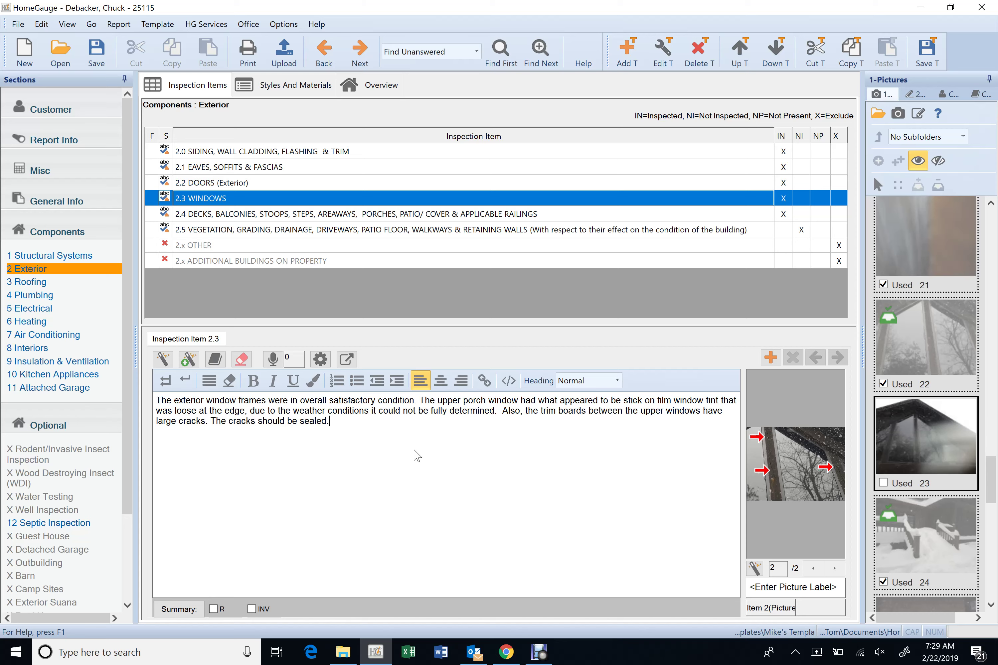
left_click(262, 609)
left_click(812, 569)
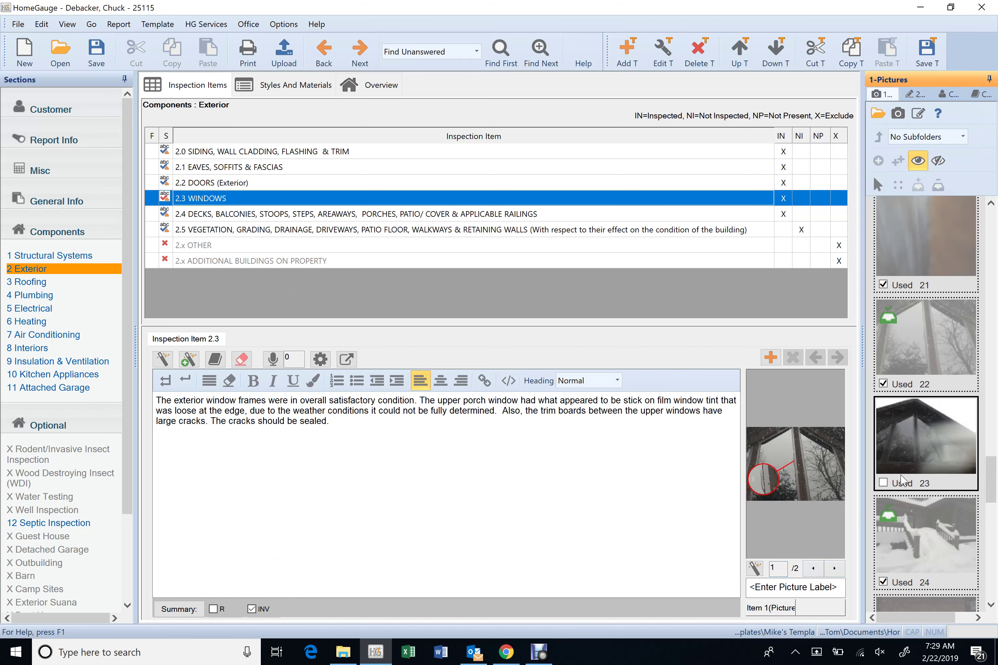
Open the Septic Inspection section and attach picture 2 of the septic tank lid to item 12.0 SEPTIC SYSTEM
scroll(889, 485, "down", 3)
scroll(913, 451, "down", 9)
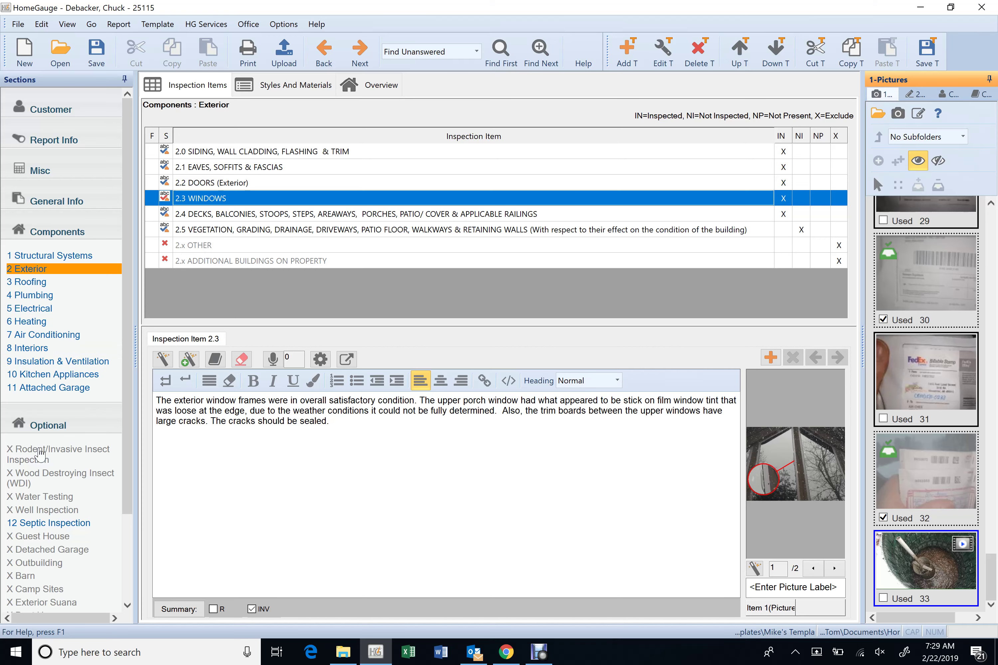
left_click(49, 523)
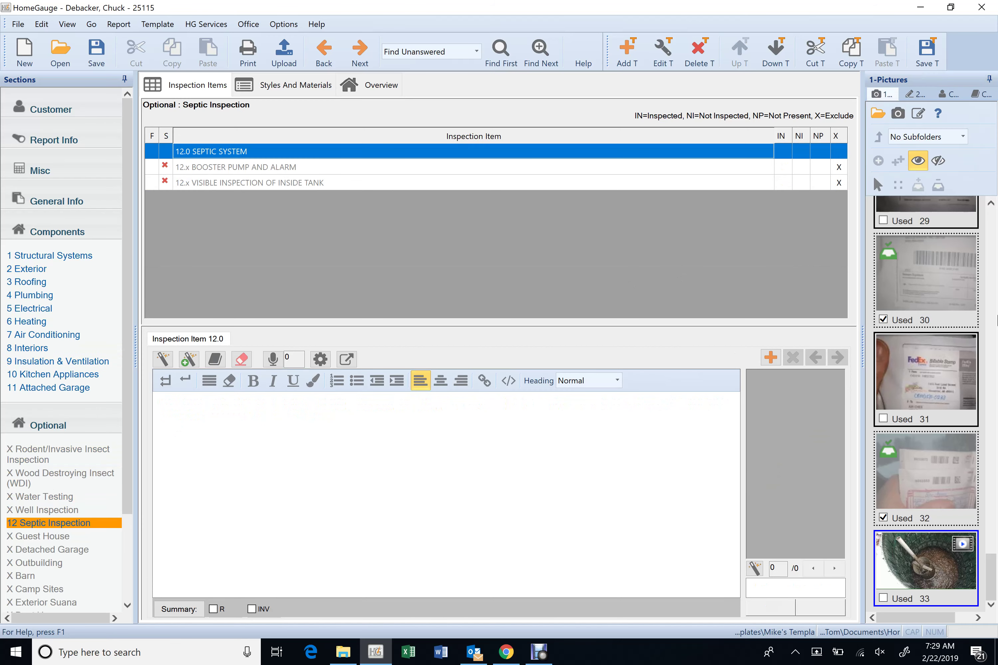
scroll(926, 403, "up", 1)
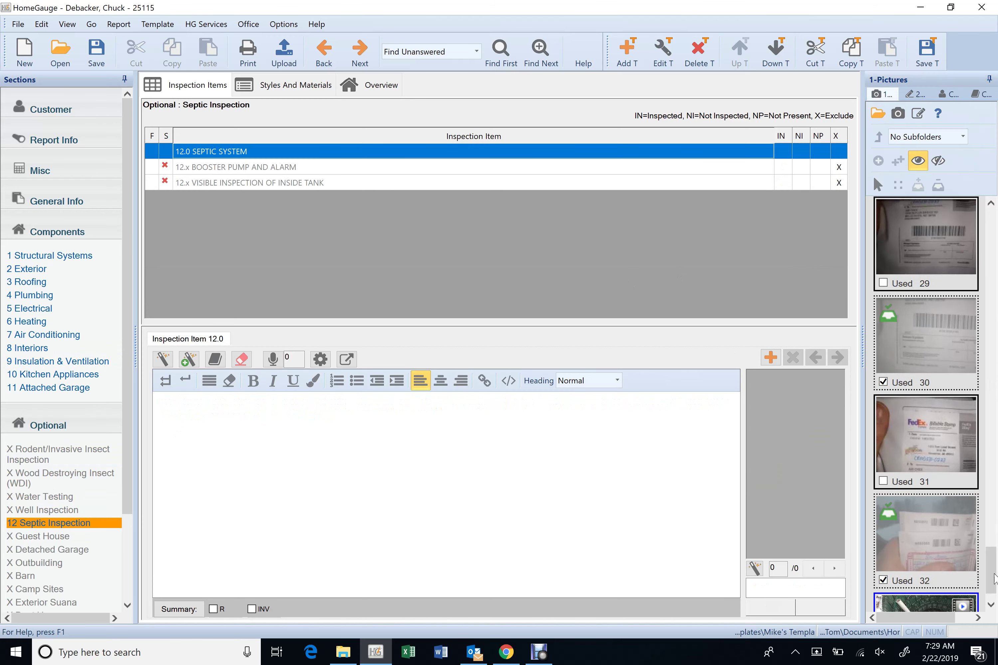
scroll(932, 383, "down", 1)
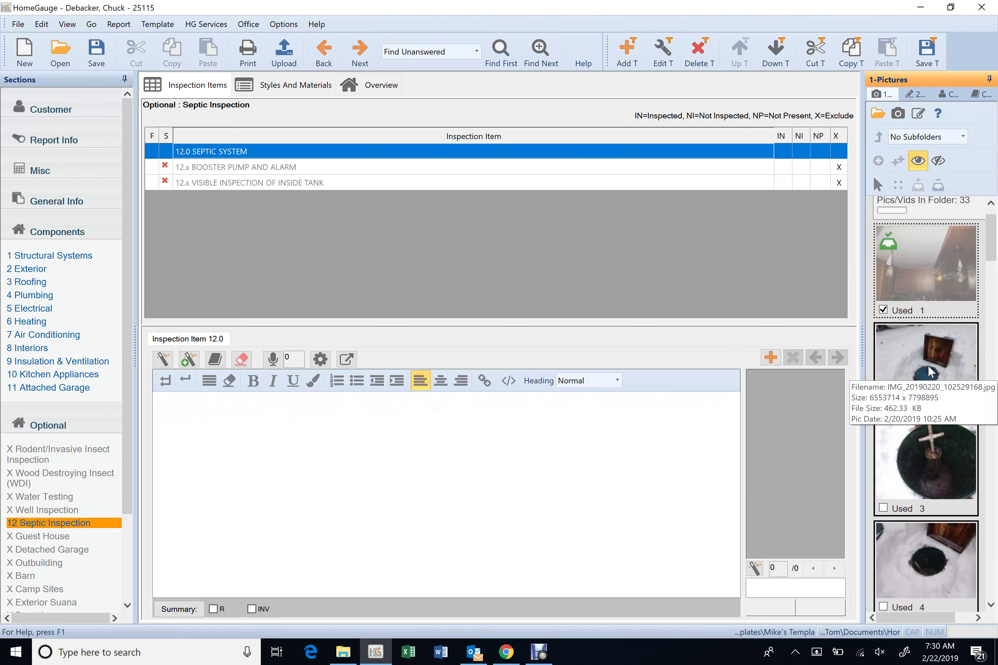
double_click(929, 371)
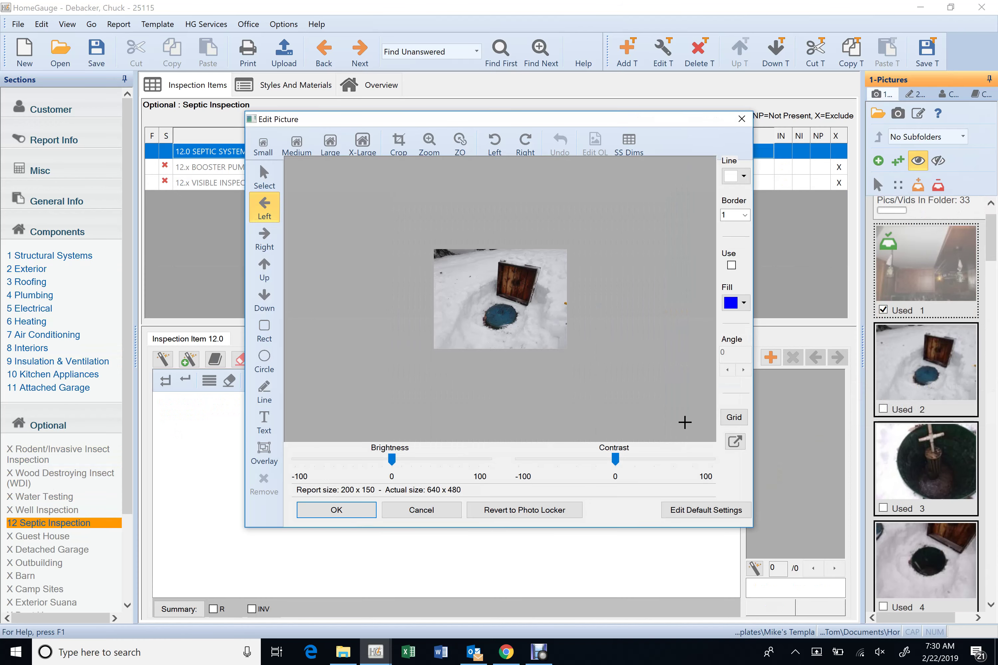
left_click(336, 510)
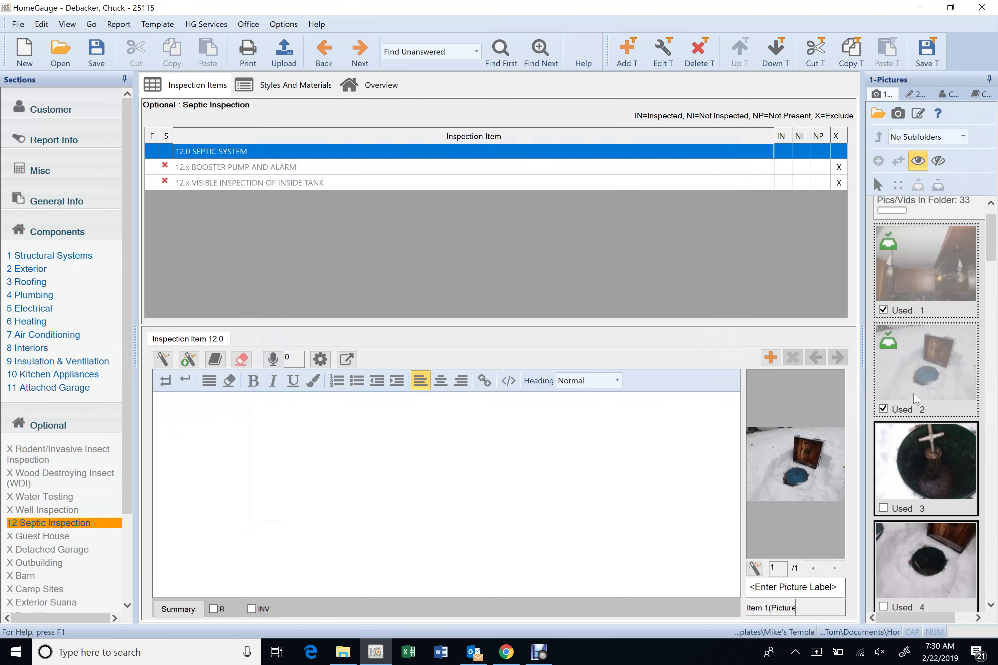
Attach picture 9 of the snow-covered ground to item 12.0 and check the item's attached pictures
scroll(914, 397, "down", 8)
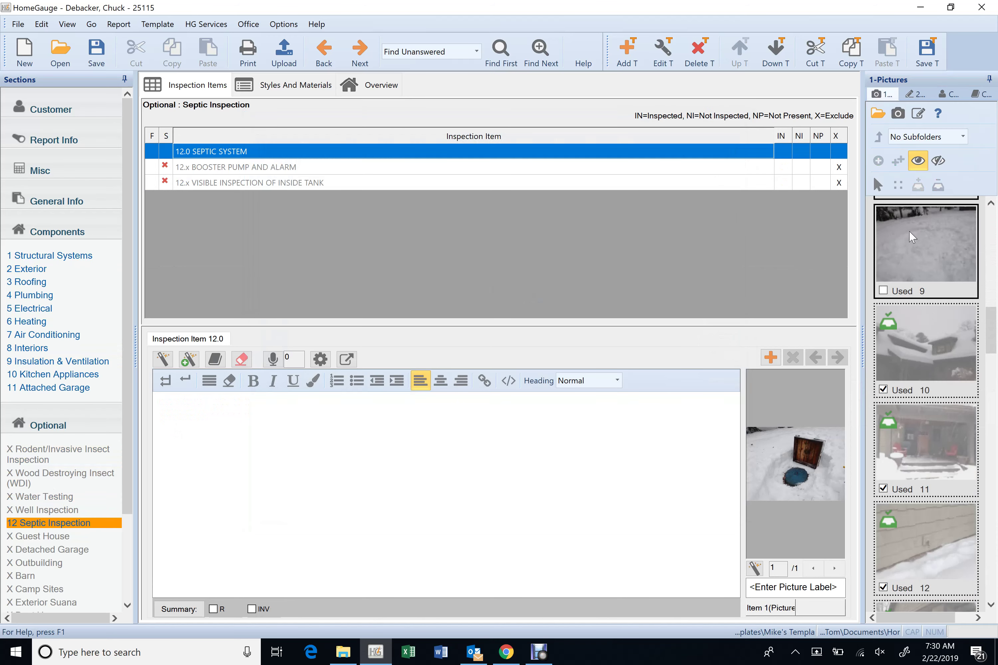
double_click(899, 248)
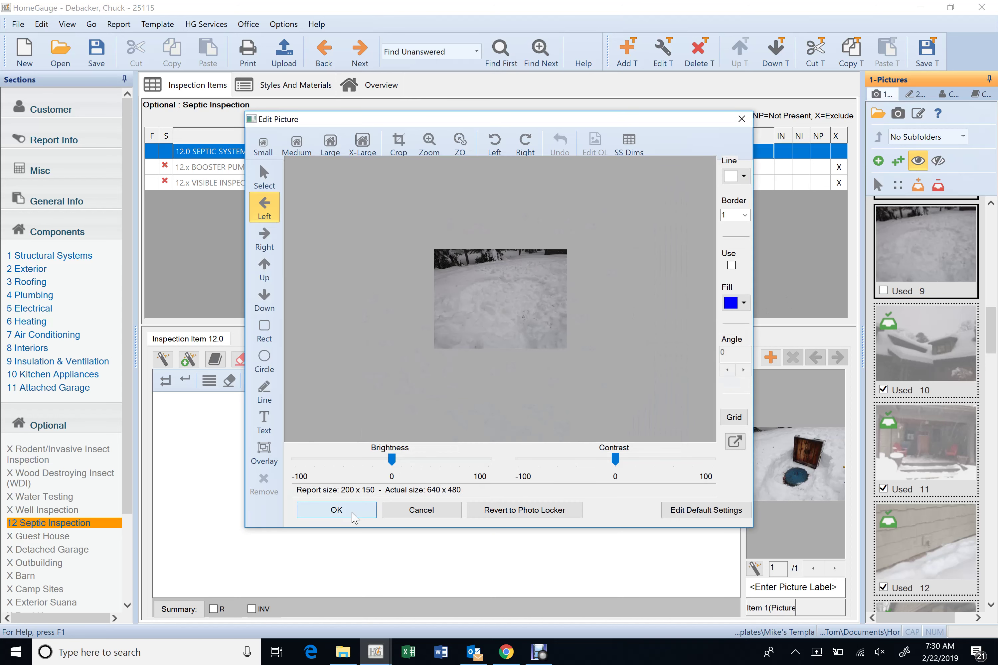
left_click(352, 516)
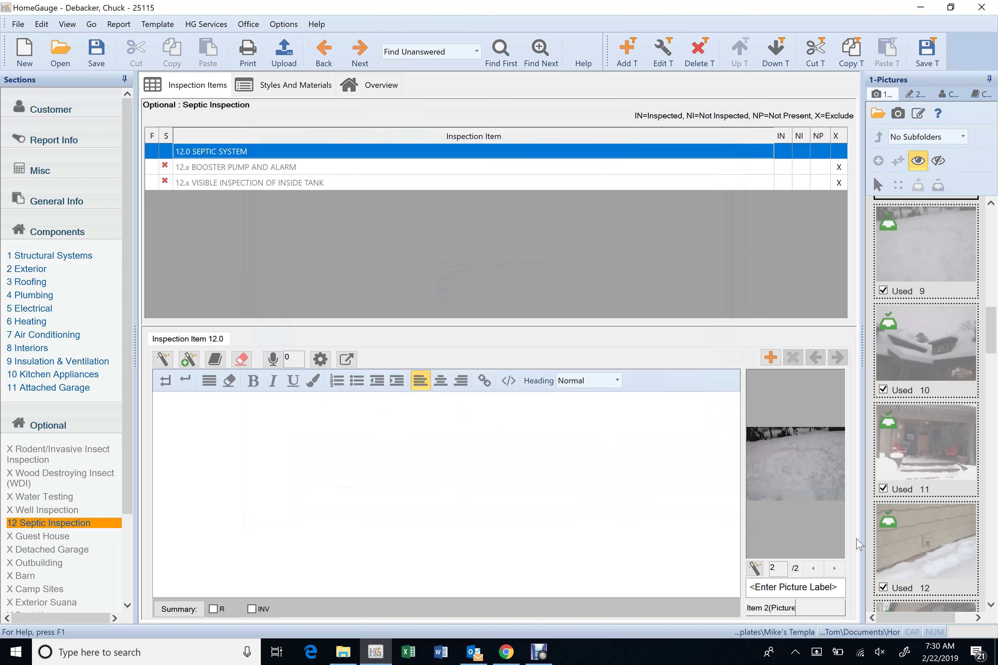
left_click(813, 569)
left_click(830, 570)
Select the VISIBLE INSPECTION OF INSIDE TANK item without inserting a comment, and open picture 3 for it
scroll(901, 312, "up", 6)
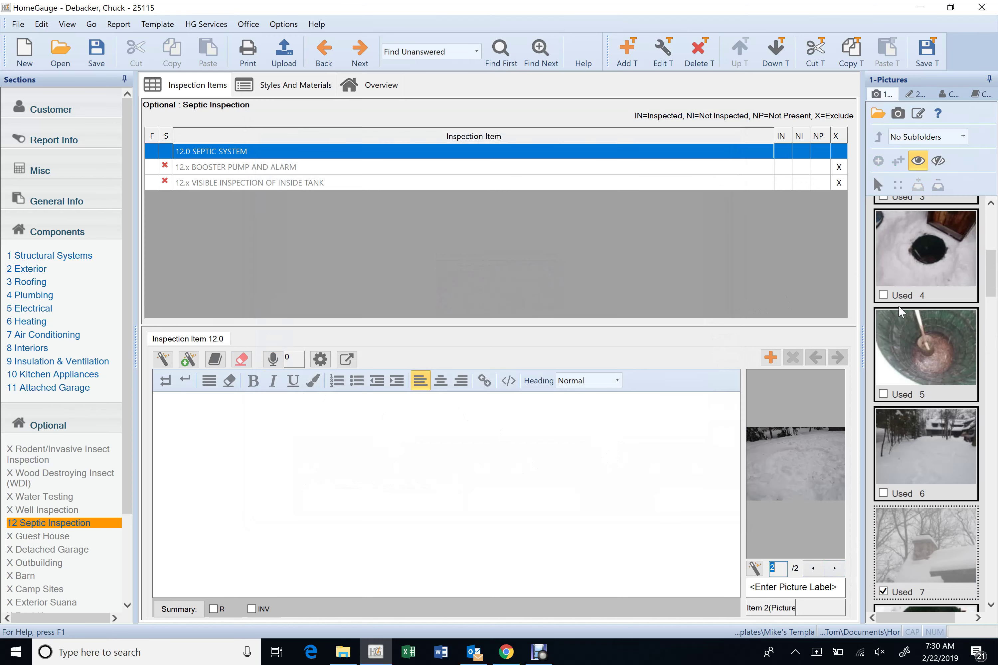
scroll(899, 321, "up", 3)
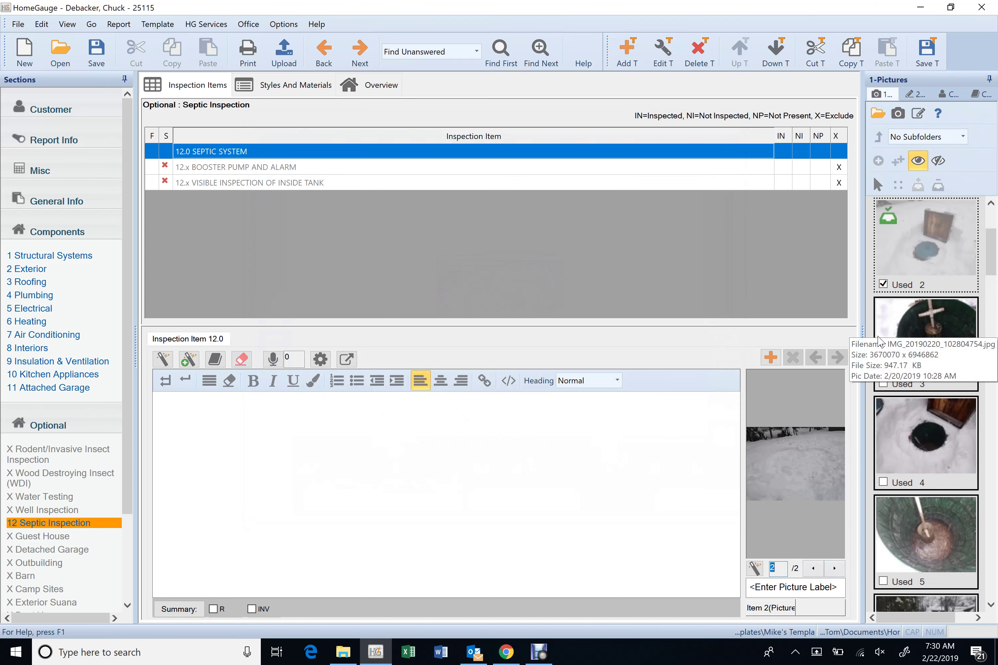
double_click(466, 185)
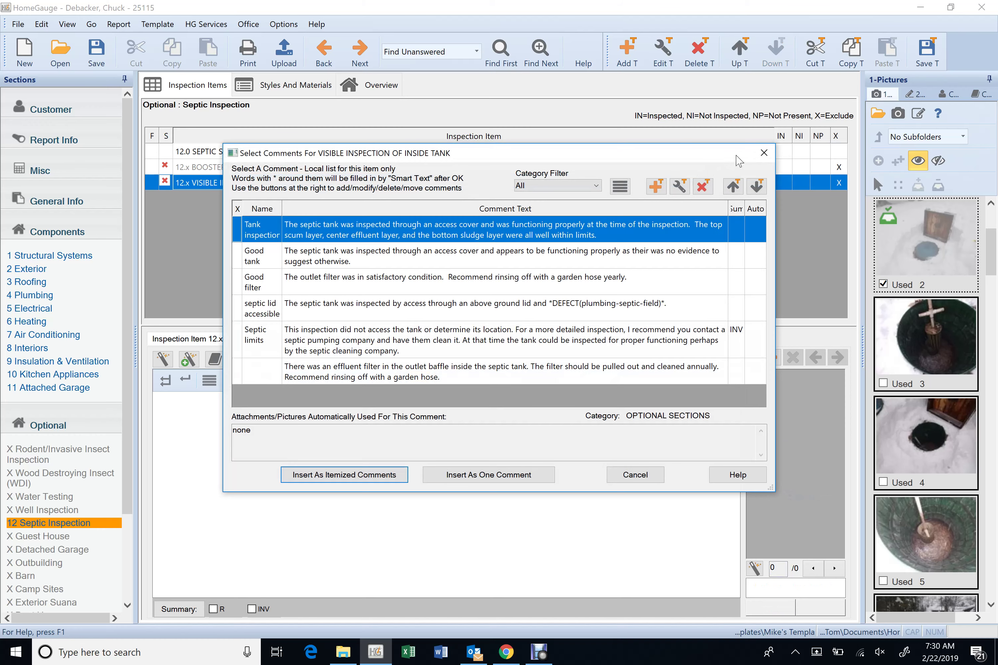
left_click(764, 152)
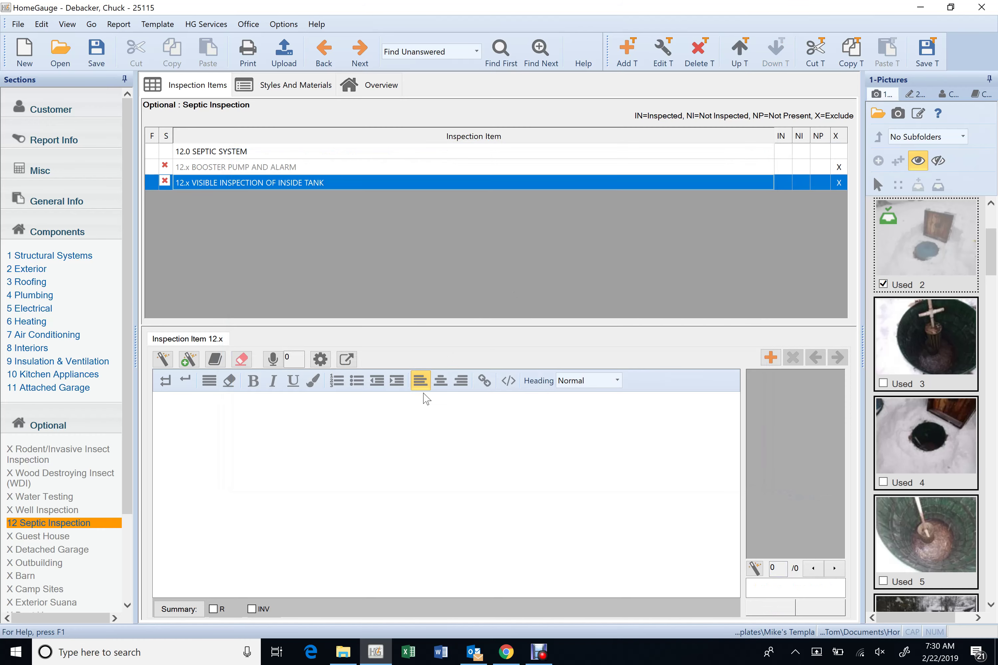
left_click(946, 345)
double_click(946, 344)
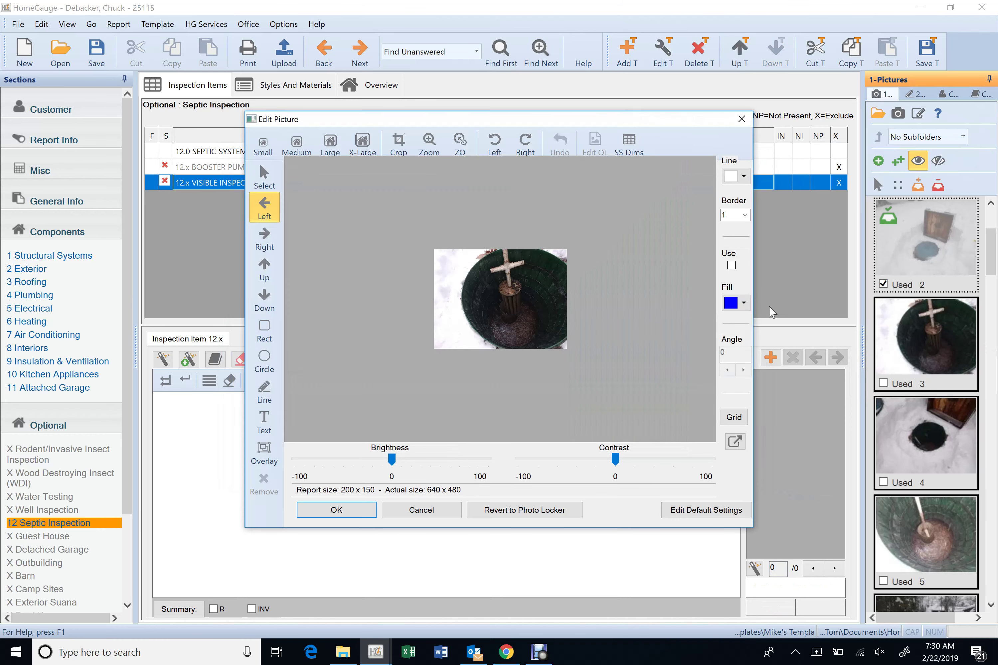
Brighten picture 3, place a left-pointing arrow at the filter inside the tank, and attach the picture
left_click(424, 465)
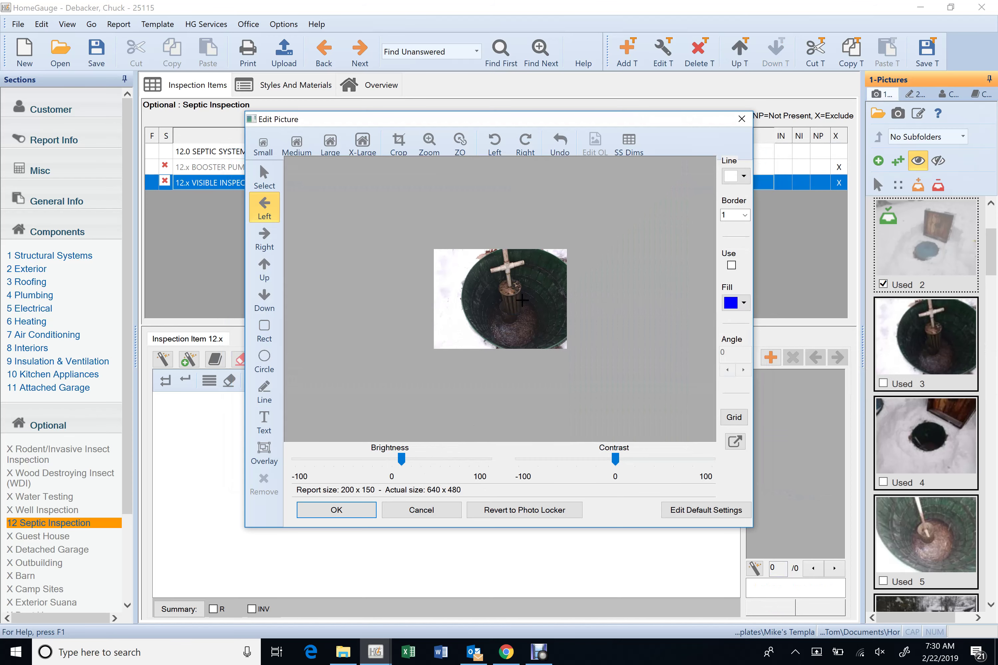
left_click(522, 300)
left_click(374, 512)
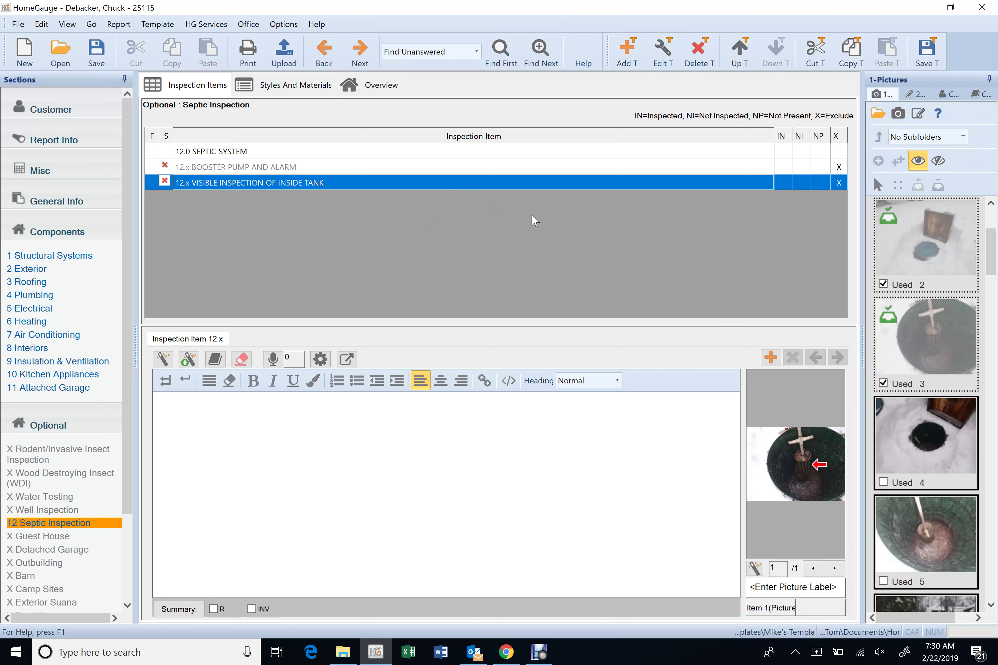
Return to item 12.0 SEPTIC SYSTEM and attach picture 5 of the open tank interior
left_click(453, 151)
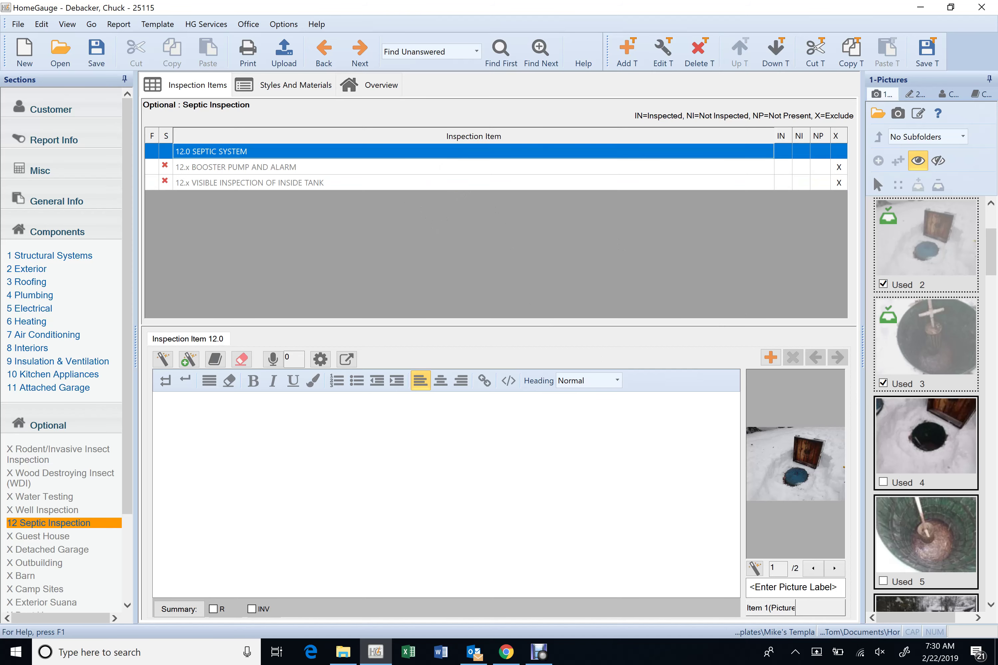
scroll(930, 369, "down", 3)
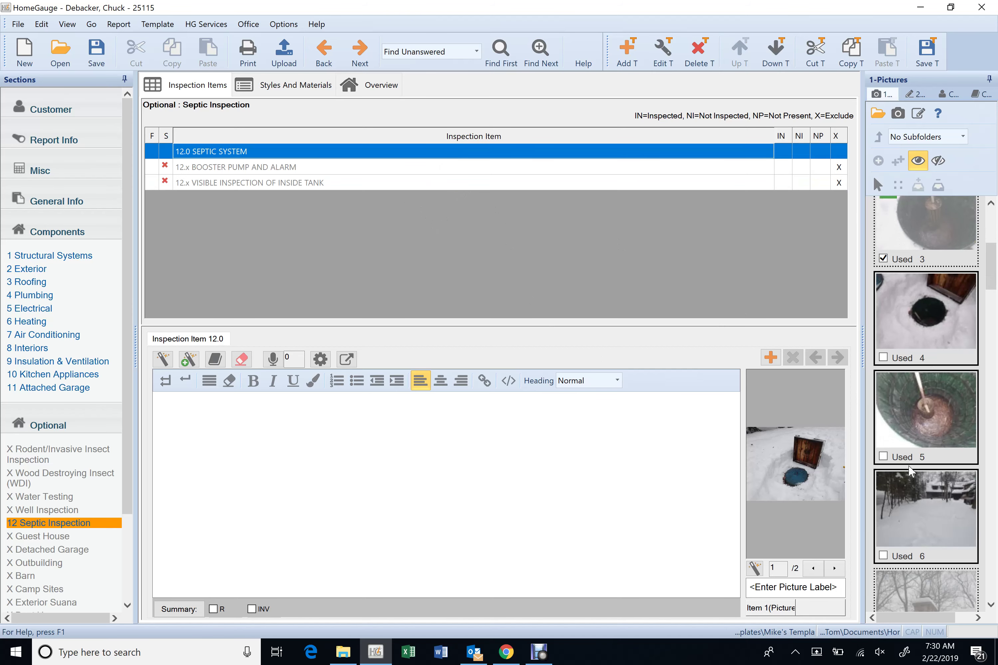
left_click(915, 424)
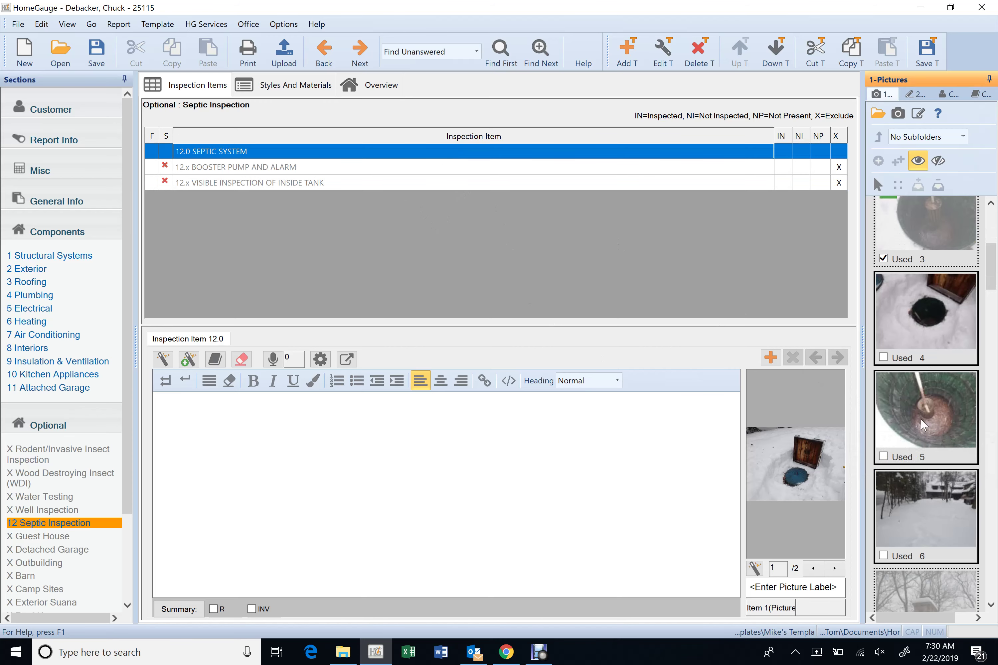
left_click_drag(514, 510, 423, 529)
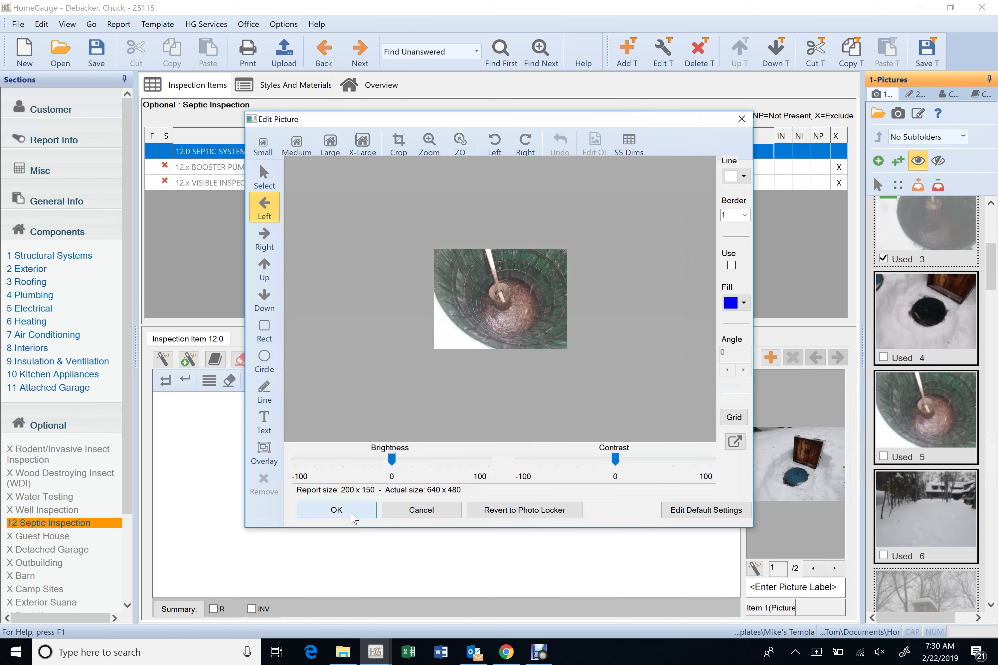
left_click(349, 513)
Add a second comment to item 12.0 and attach picture 6 of the snowy yard to it
double_click(918, 523)
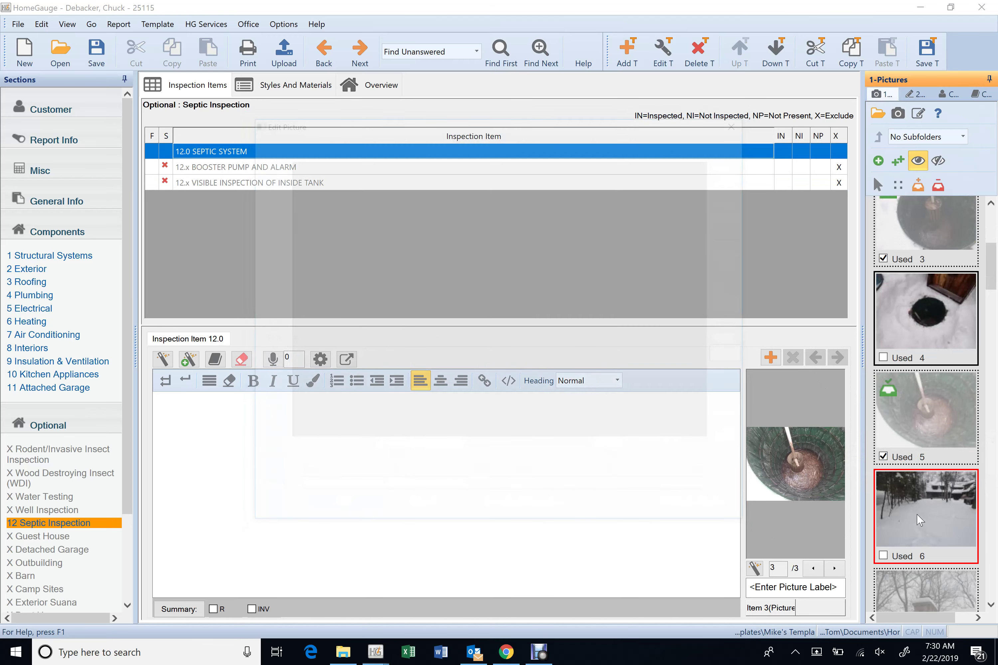
left_click(444, 510)
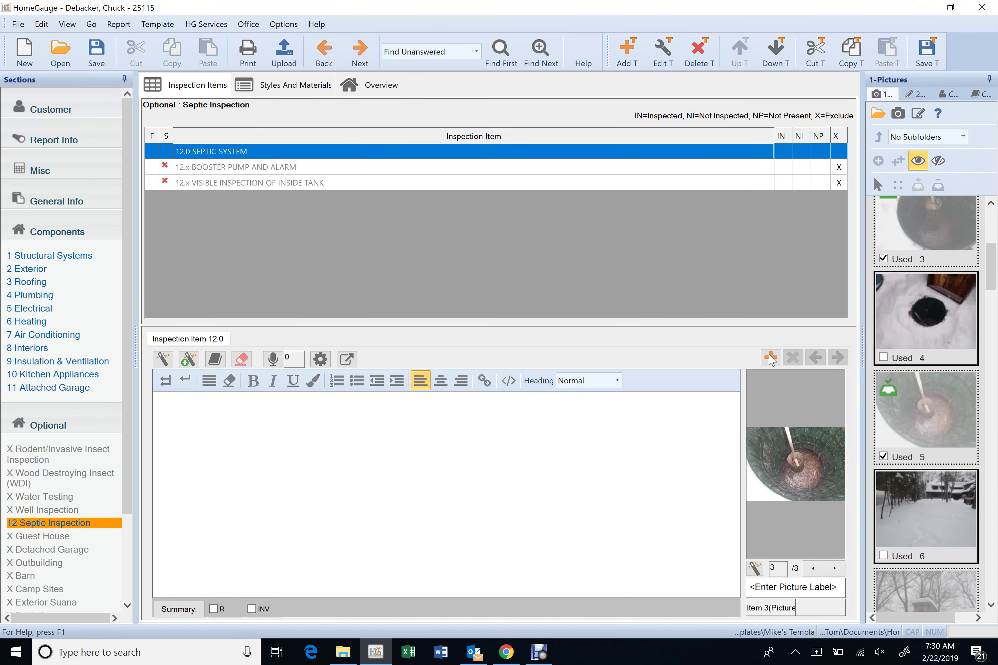
left_click(771, 357)
double_click(933, 506)
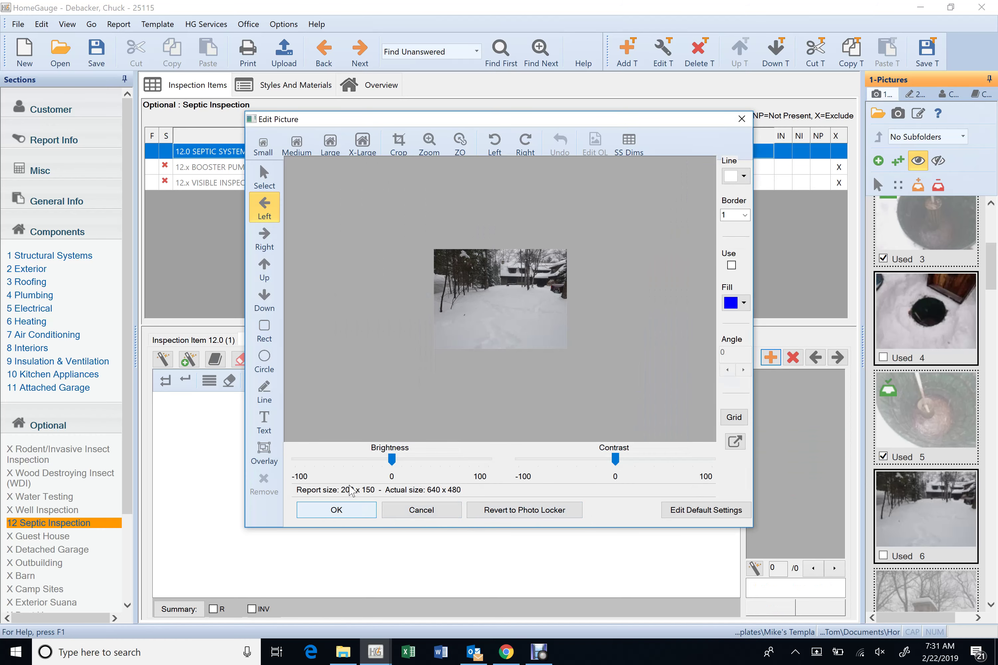
left_click(344, 511)
Find the septic tank video, number 33, among the remaining media and open it for item 12.0's second comment
scroll(940, 464, "down", 3)
scroll(940, 464, "down", 3)
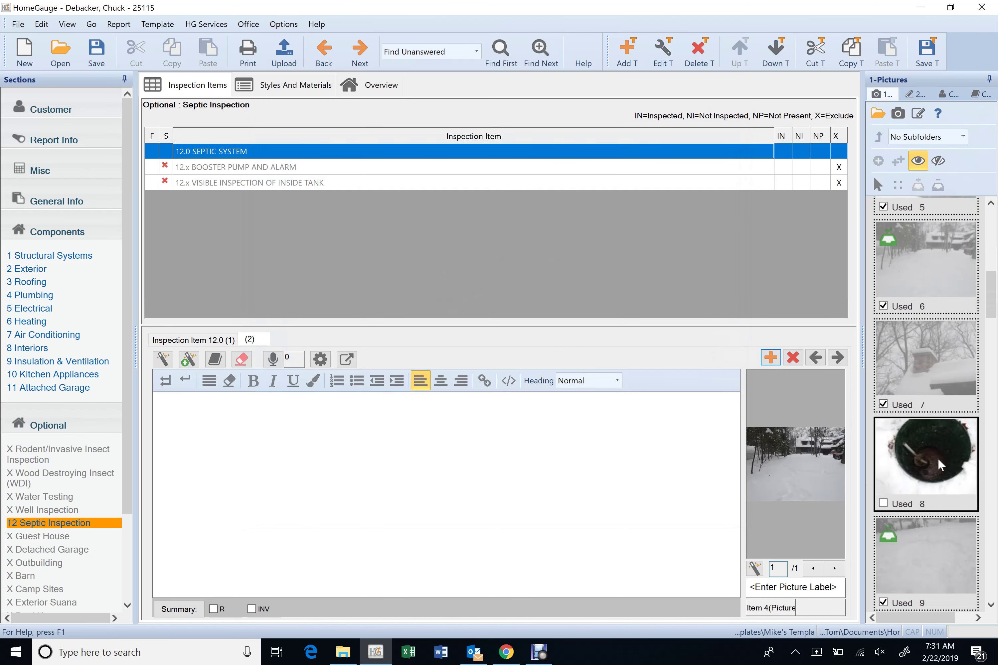
scroll(940, 464, "down", 3)
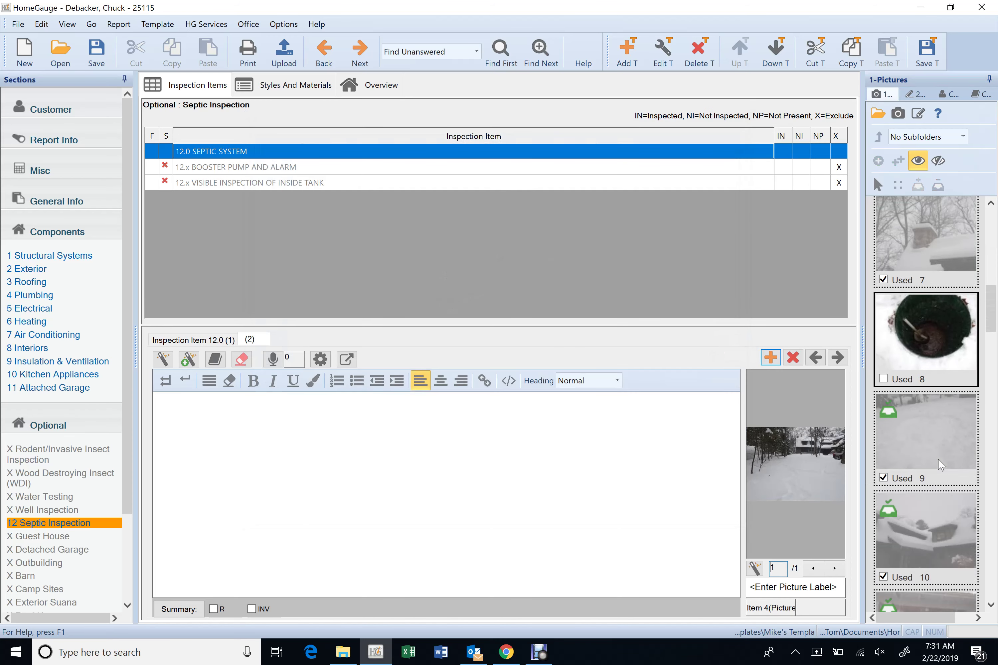
scroll(940, 464, "up", 1)
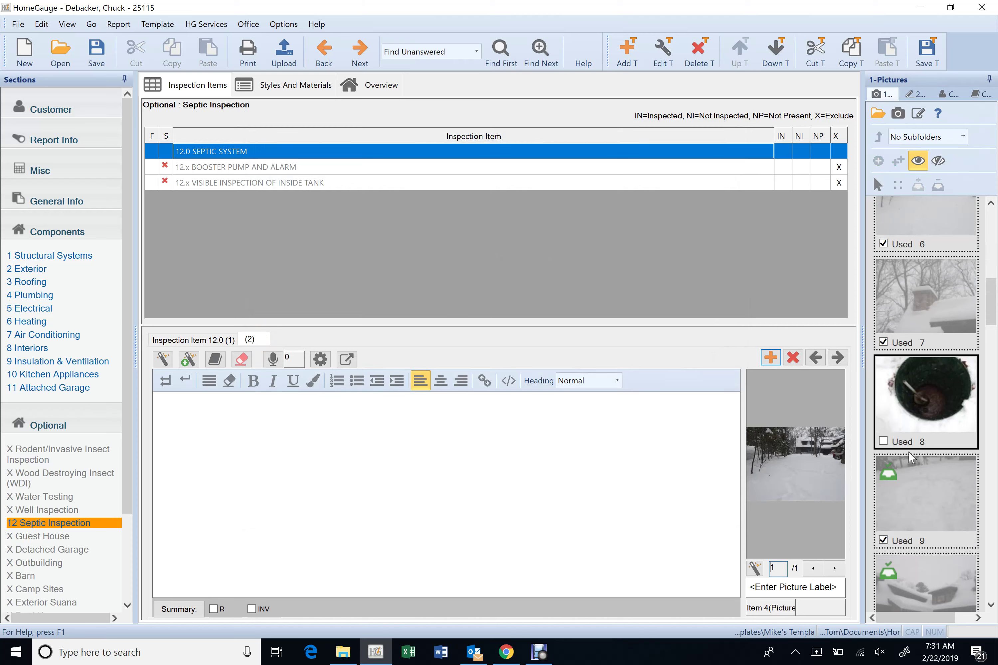
scroll(912, 459, "down", 15)
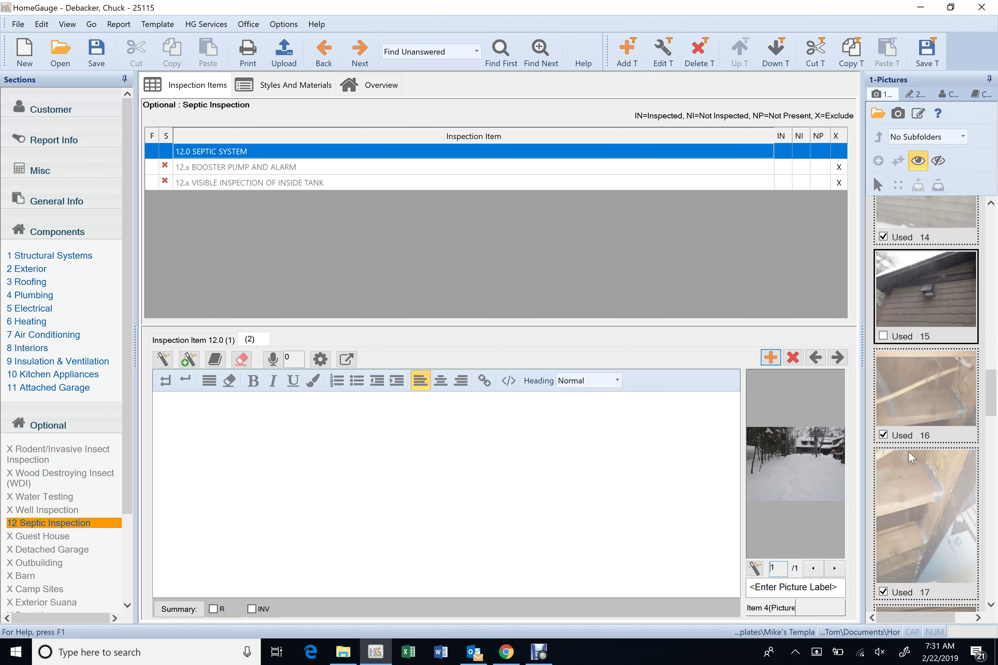
scroll(912, 458, "down", 17)
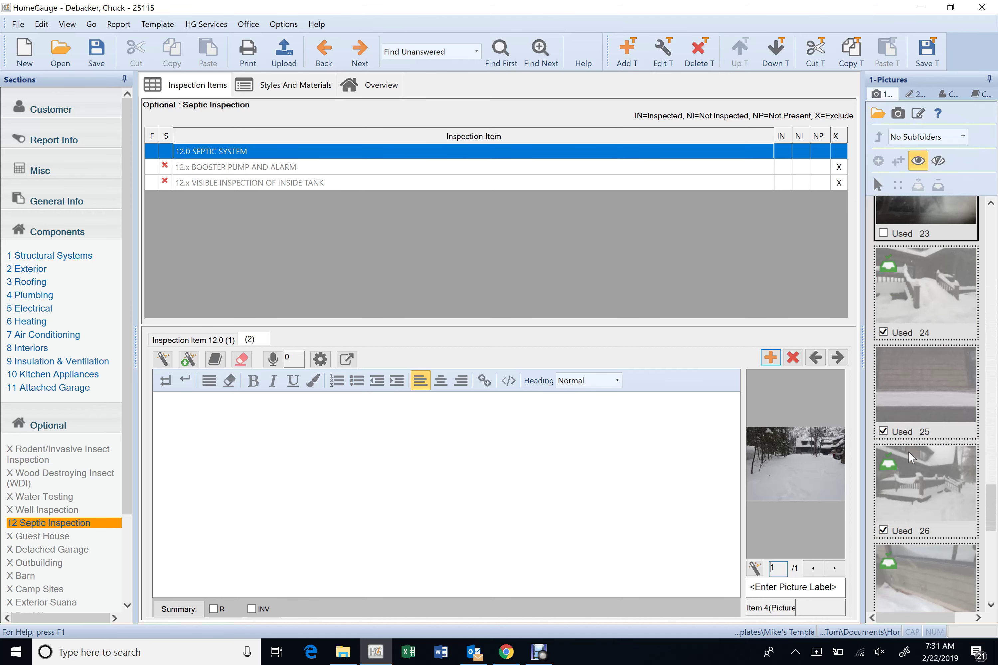
scroll(911, 458, "down", 11)
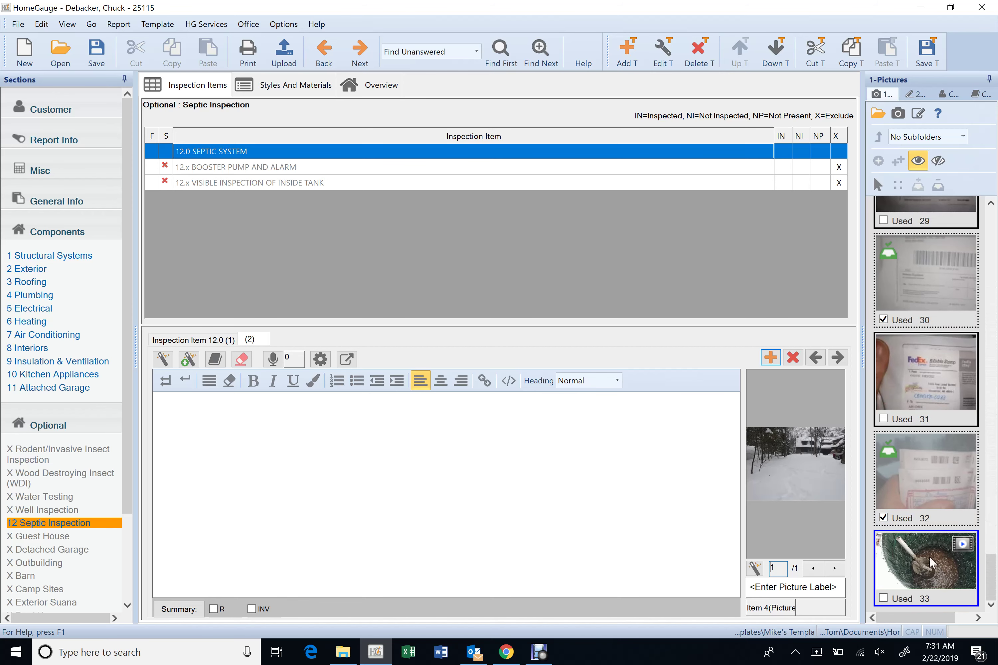
left_click(927, 556)
double_click(923, 551)
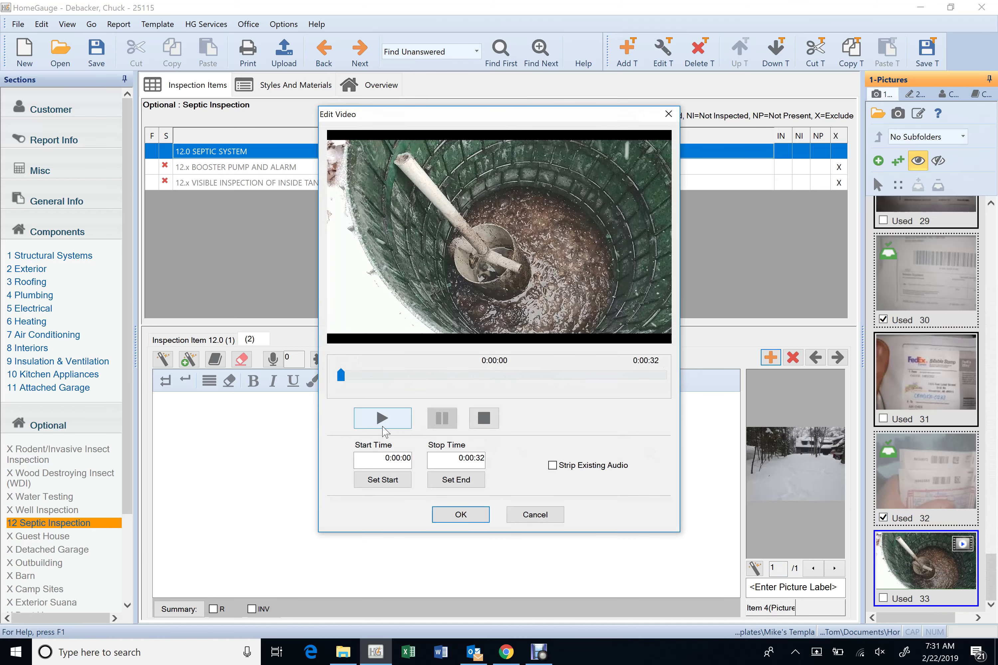
Play the septic tank video with the speakers unmuted and attach it at full length
left_click(382, 425)
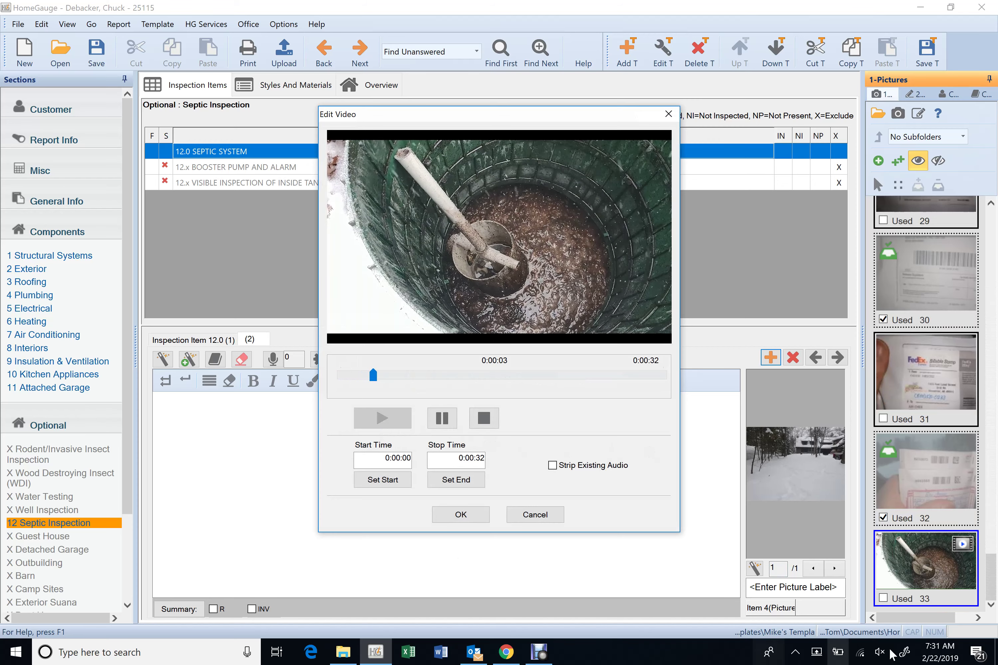
left_click(879, 652)
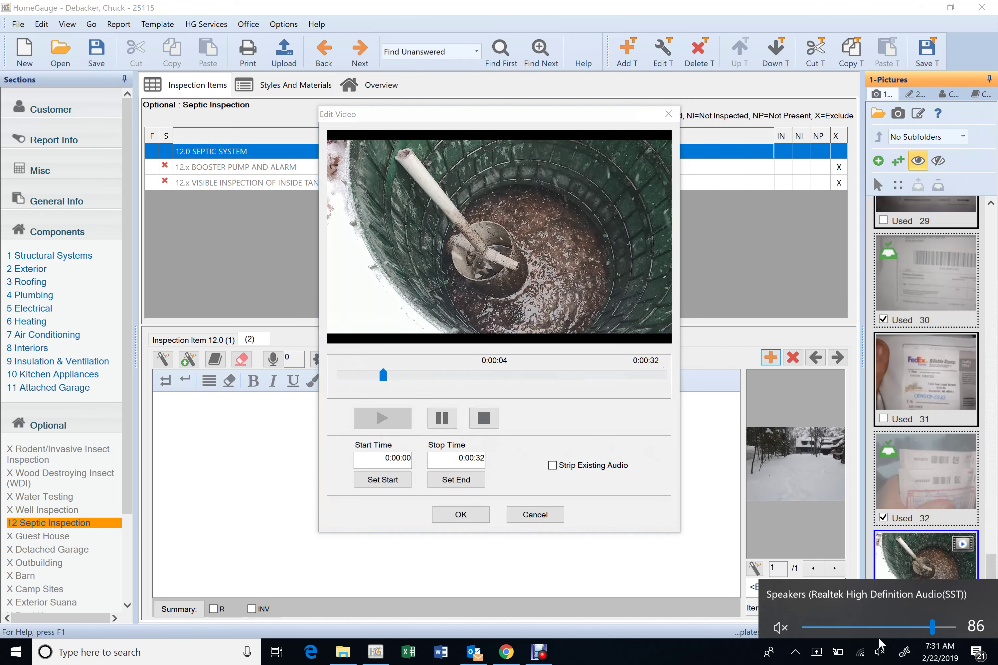
left_click(780, 621)
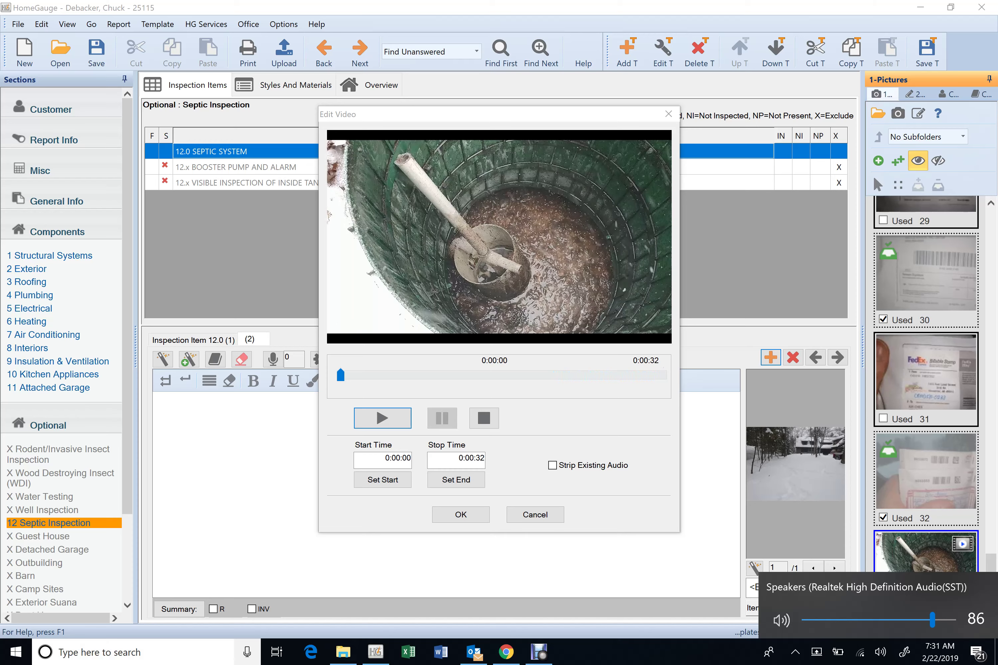
left_click(464, 515)
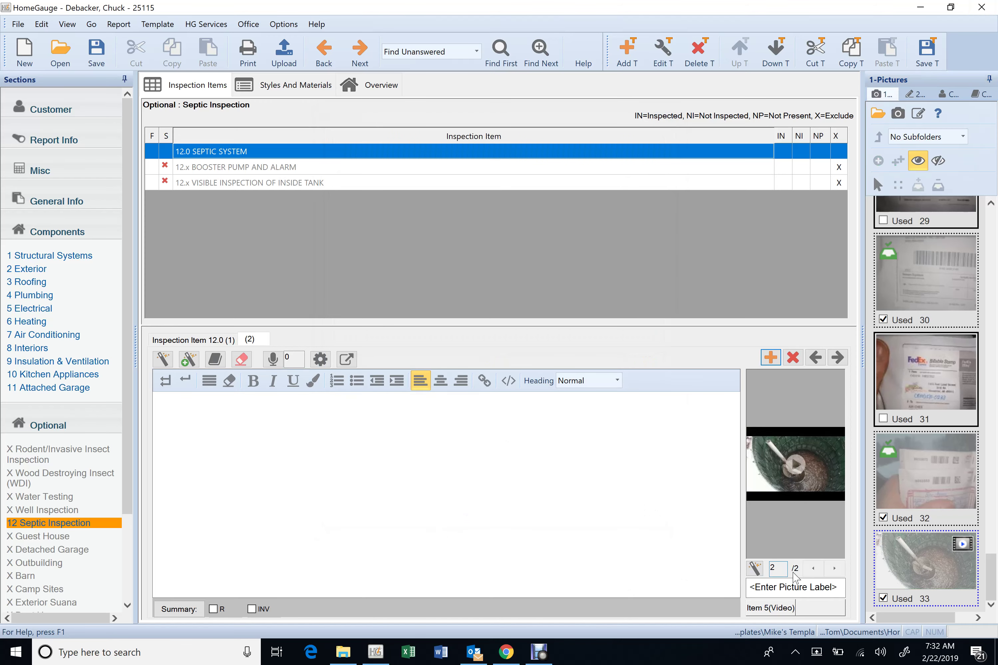
Delete the septic tank video from item 12.0's second comment
left_click(813, 570)
left_click(834, 568)
right_click(797, 499)
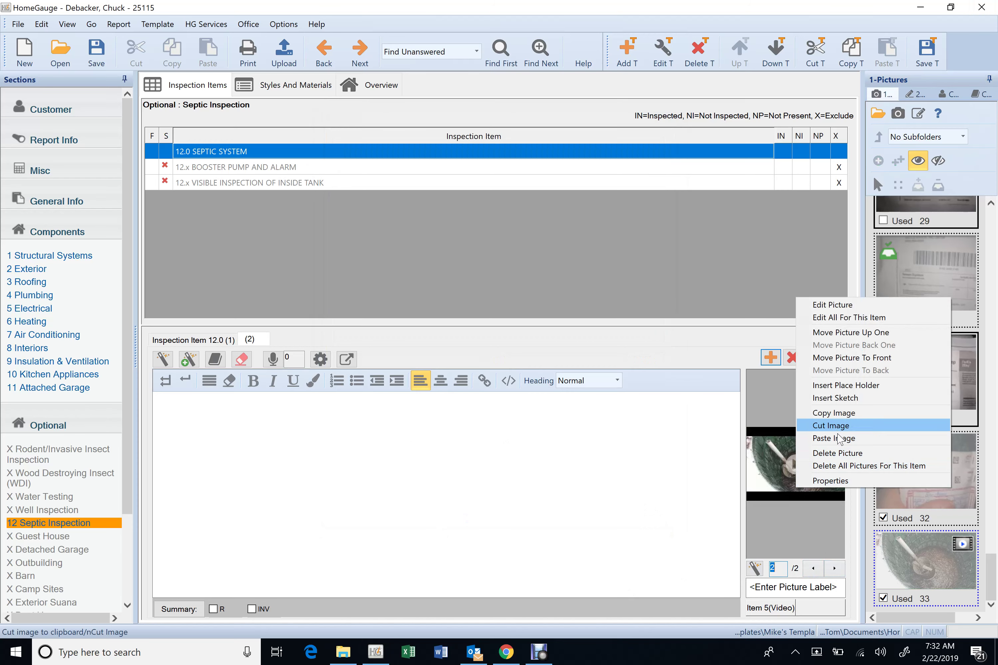
left_click(839, 453)
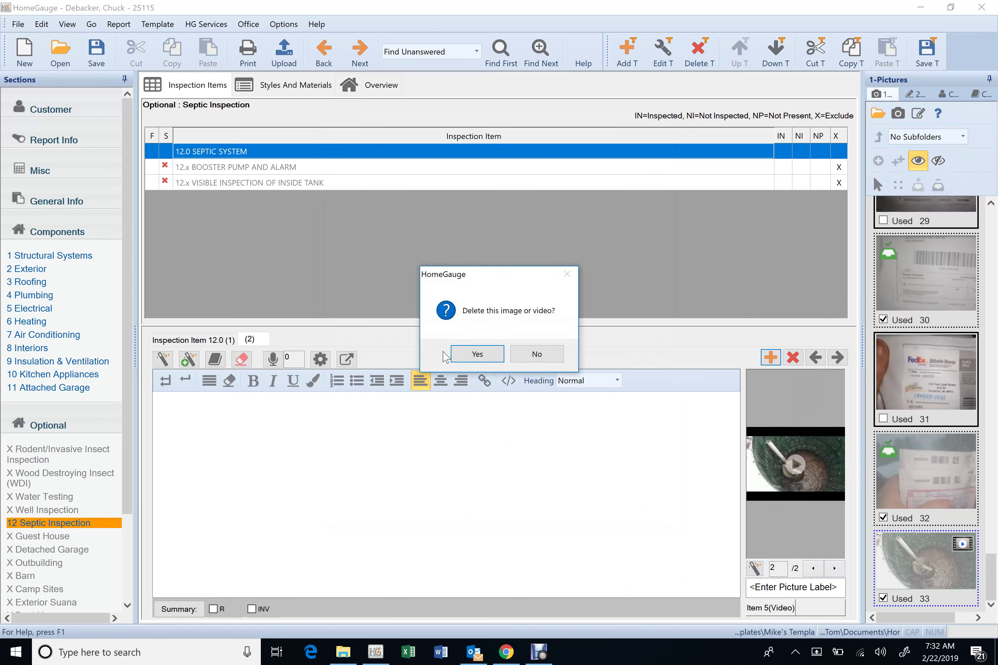
left_click(475, 355)
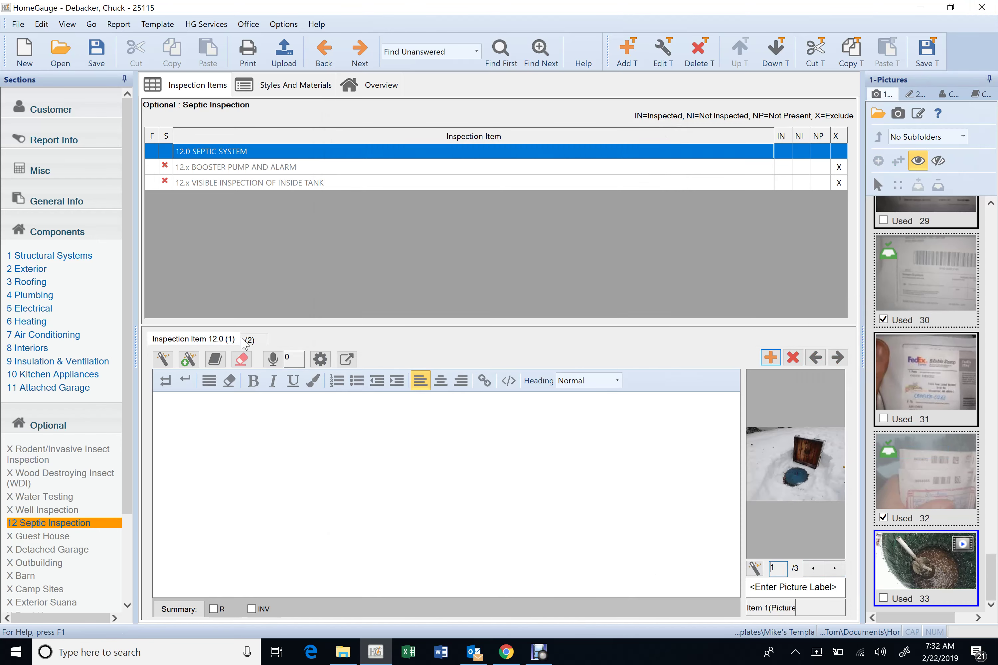
Move the tank interior picture up one place in item 12.0's first comment and check the picture order
left_click(835, 569)
left_click(835, 569)
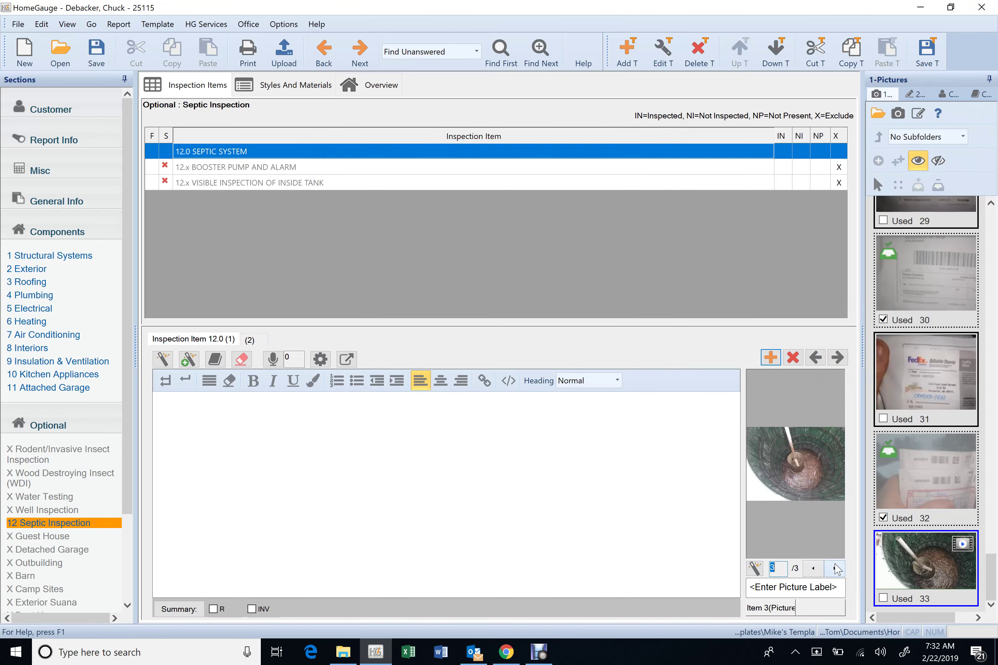
right_click(799, 467)
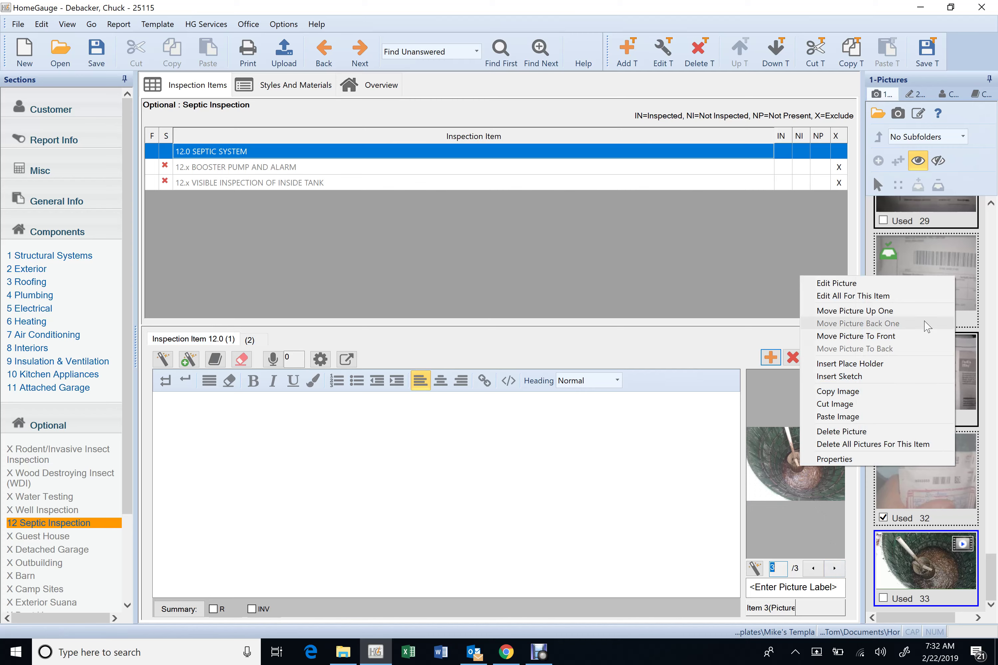
left_click(938, 311)
left_click(814, 569)
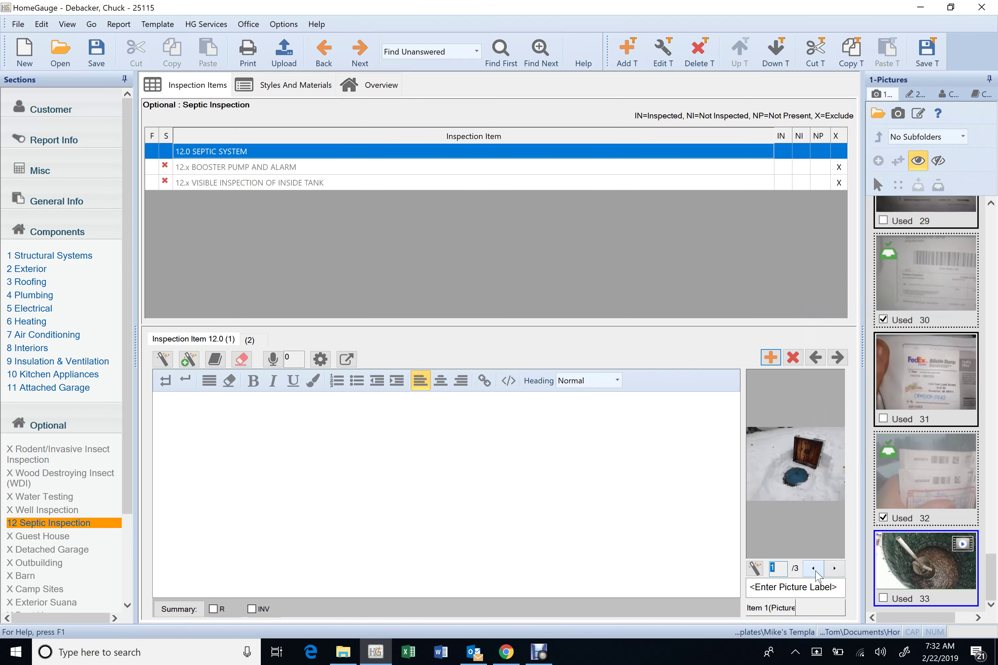
left_click(836, 569)
left_click(835, 569)
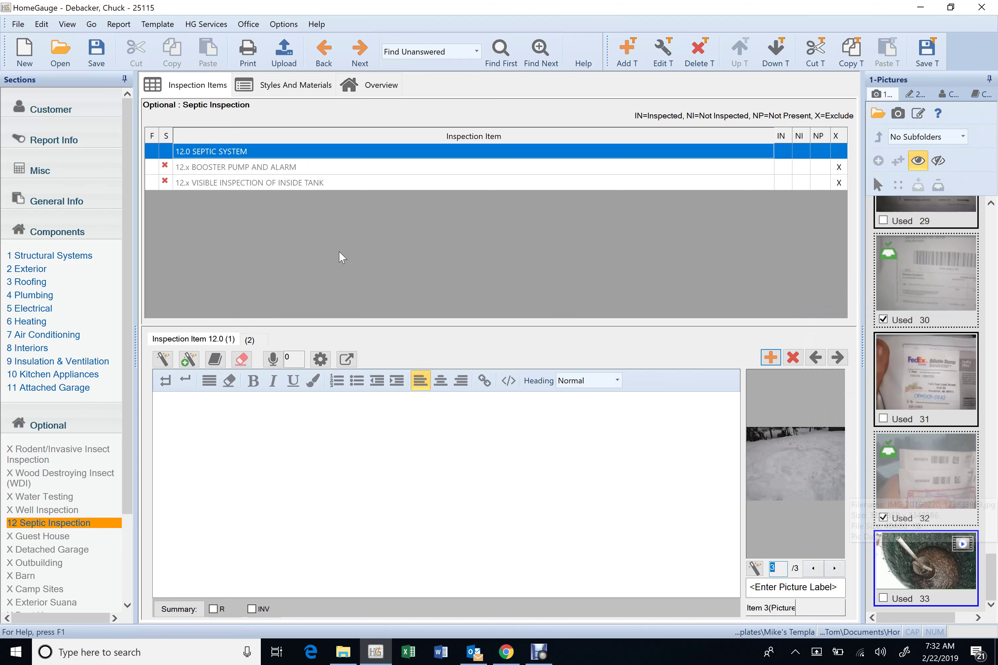
Mark SEPTIC SYSTEM and VISIBLE INSPECTION OF INSIDE TANK as inspected, removing the exclusion from the inside tank item
left_click(450, 168)
left_click(448, 184)
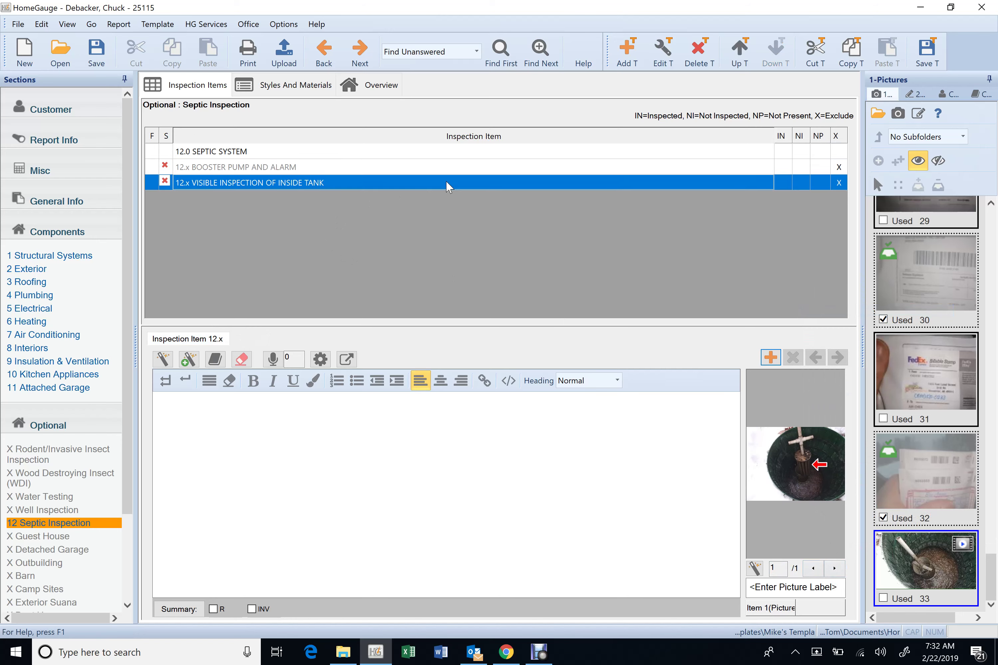
left_click(784, 183)
left_click(838, 183)
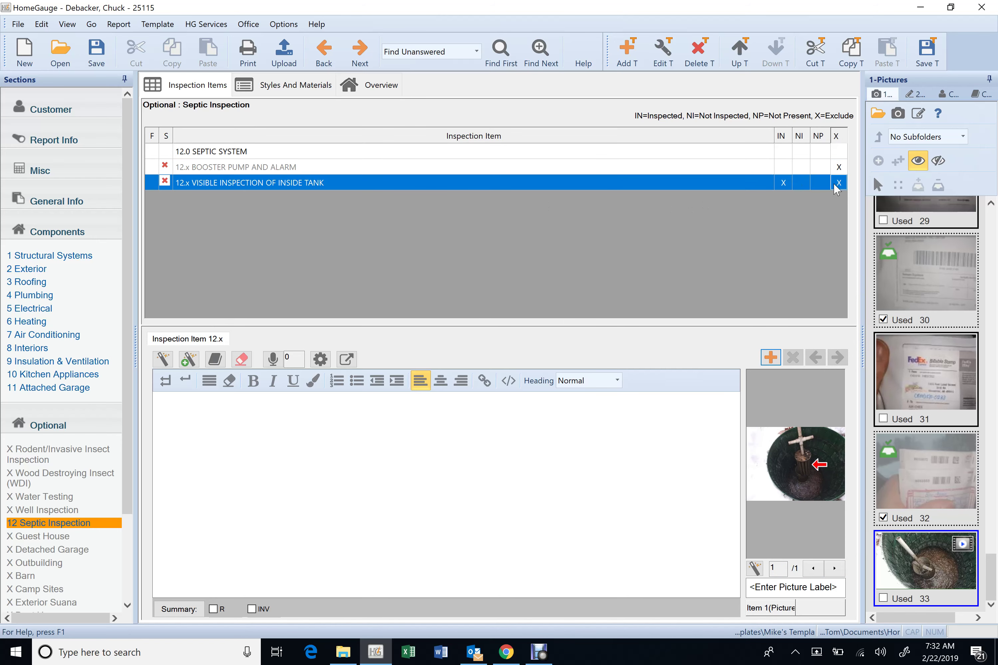
left_click(750, 188)
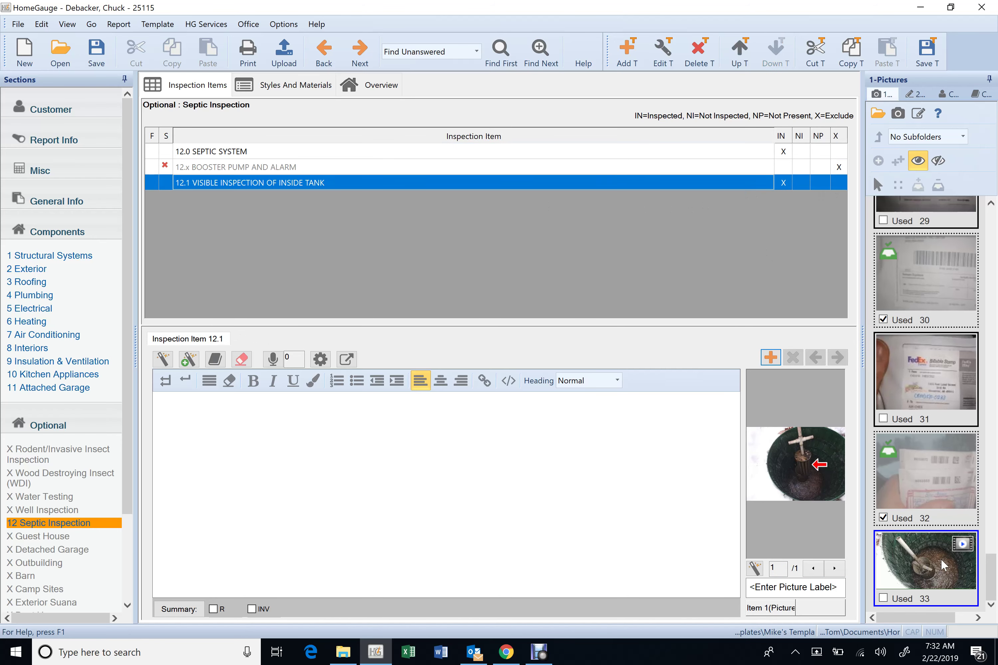
Attach the septic tank video, number 33, to item 12.1 VISIBLE INSPECTION OF INSIDE TANK at full length
mouse_move(930, 574)
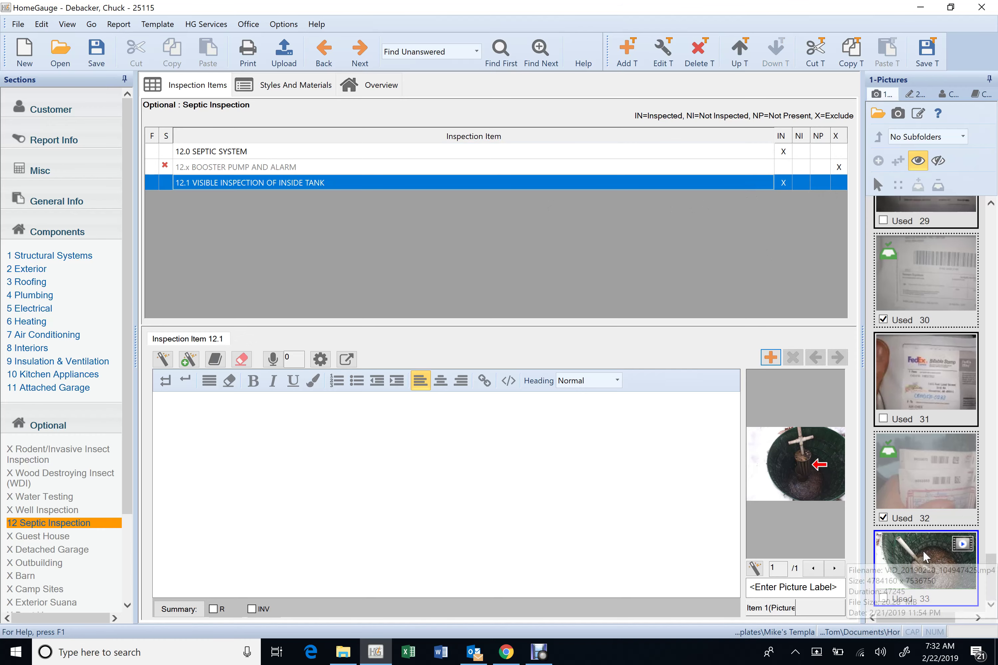
left_click(924, 557)
double_click(924, 557)
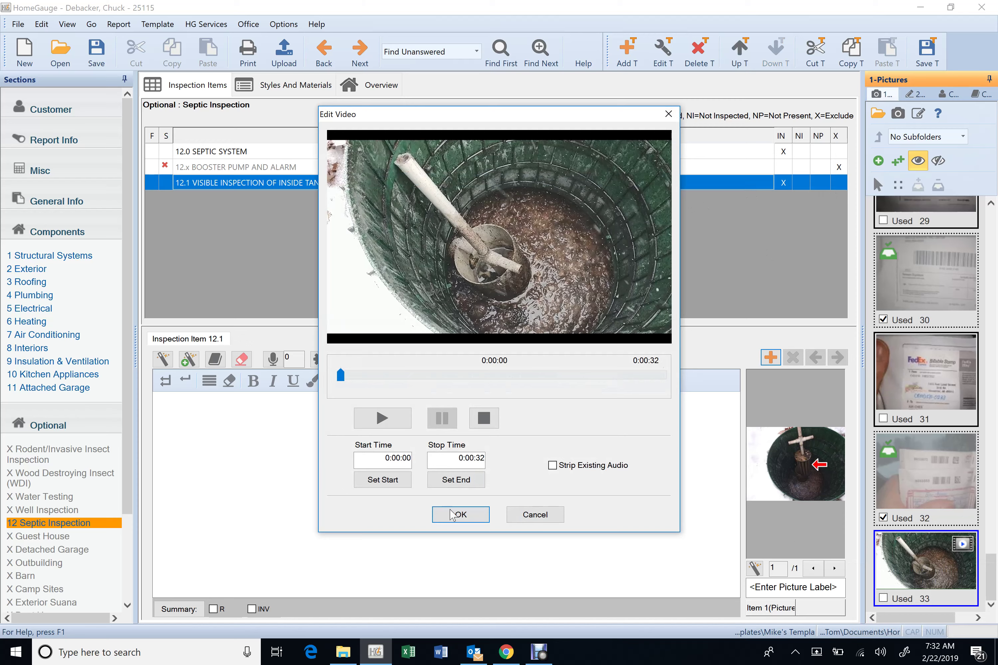
left_click(461, 515)
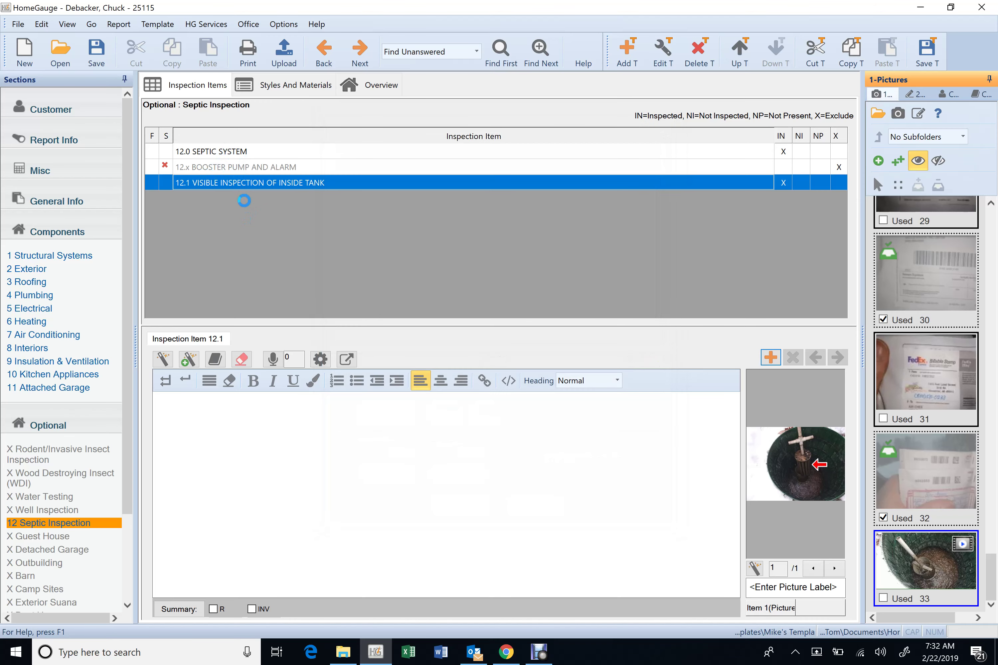
Insert the ready-made Septic Inspection comment into item 12.0 SEPTIC SYSTEM as one comment
left_click(288, 155)
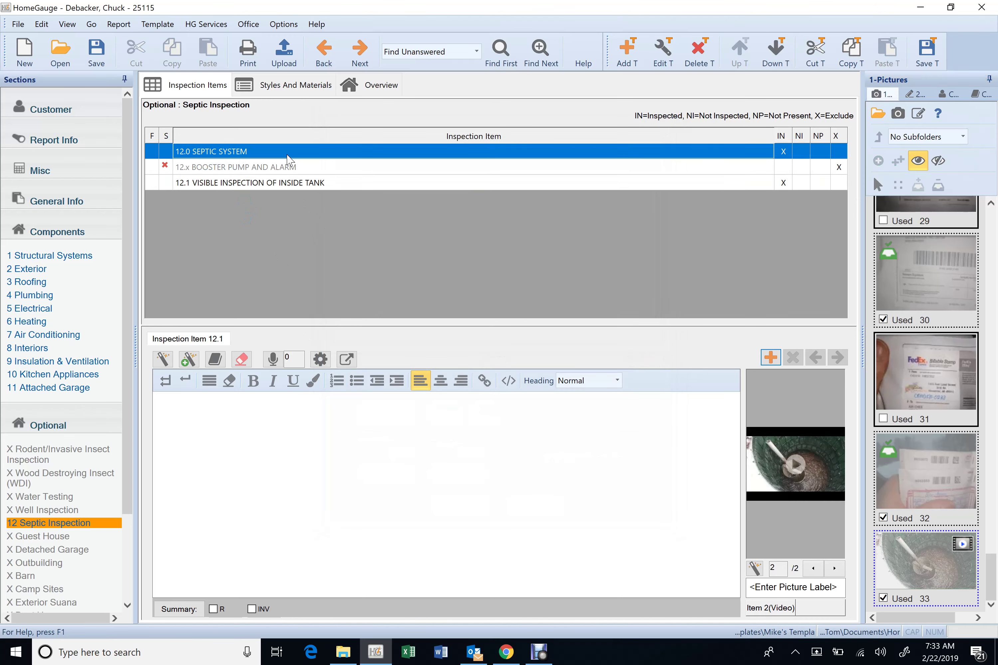
double_click(287, 159)
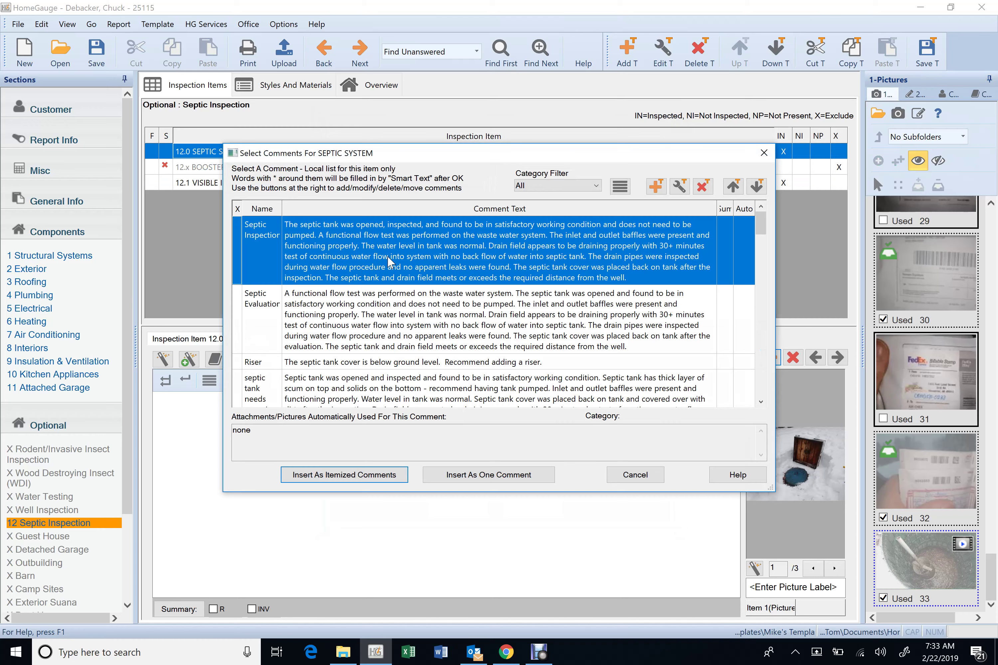
left_click(378, 264)
left_click(485, 474)
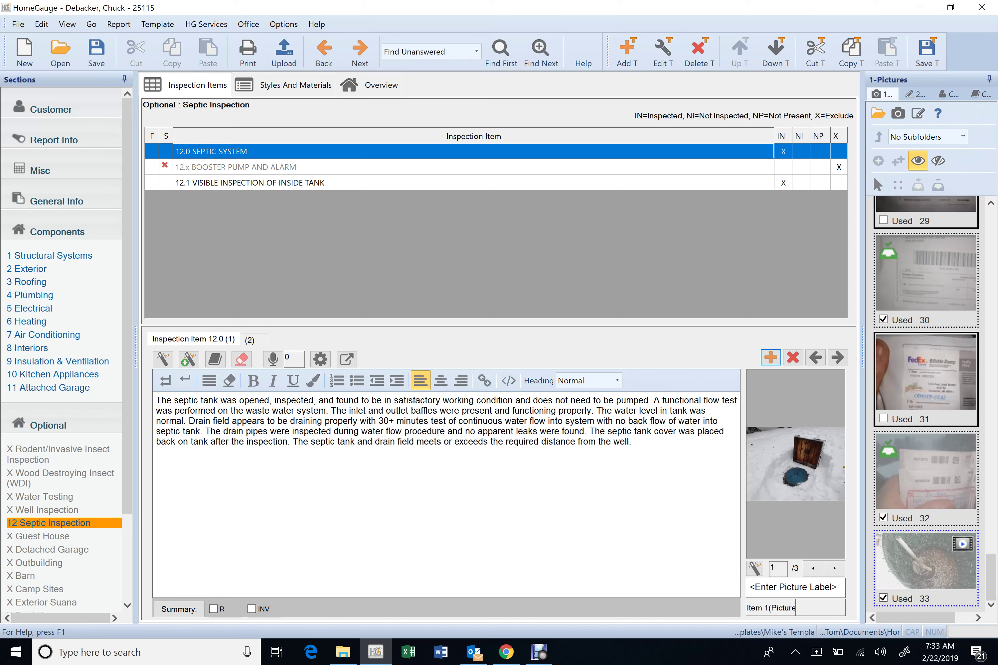
Remove the drain pipes sentence from the septic comment and add "and covered over with snow" to the tank cover sentence
left_click_drag(589, 431, 206, 430)
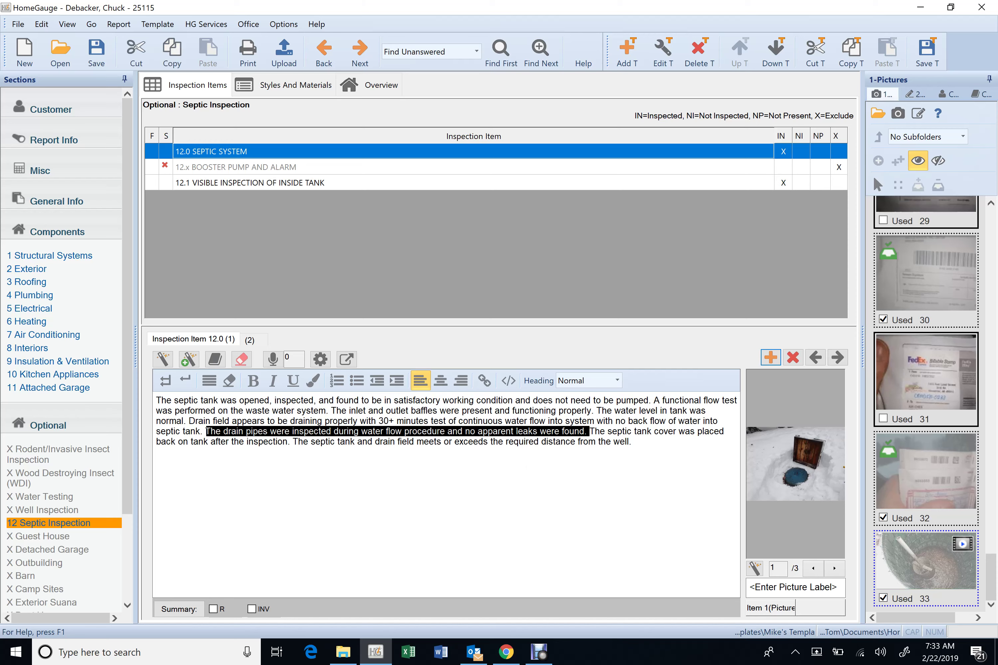
key("Delete")
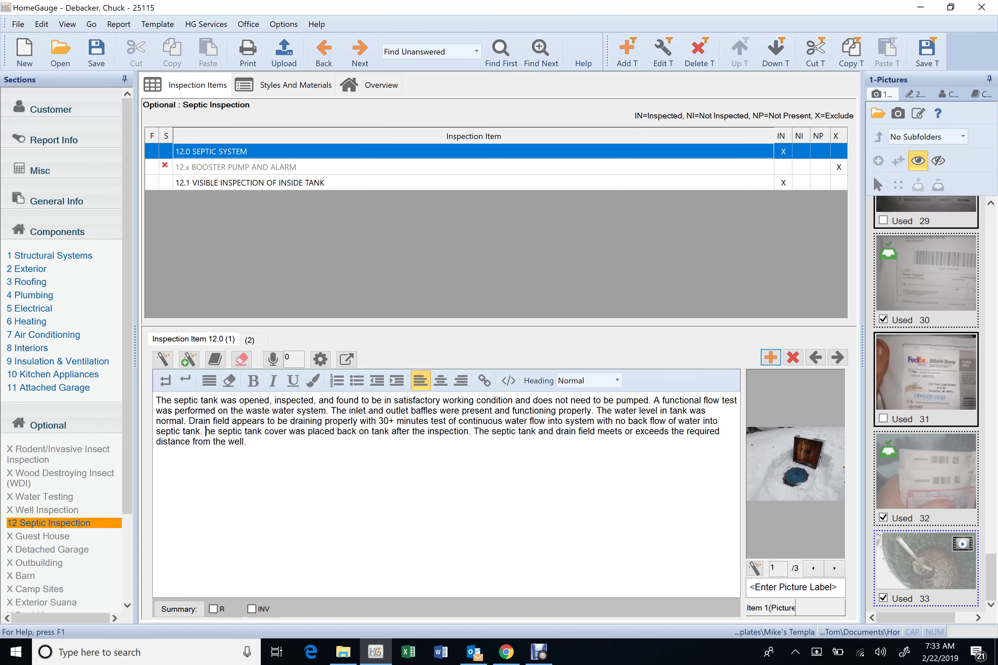
type("T")
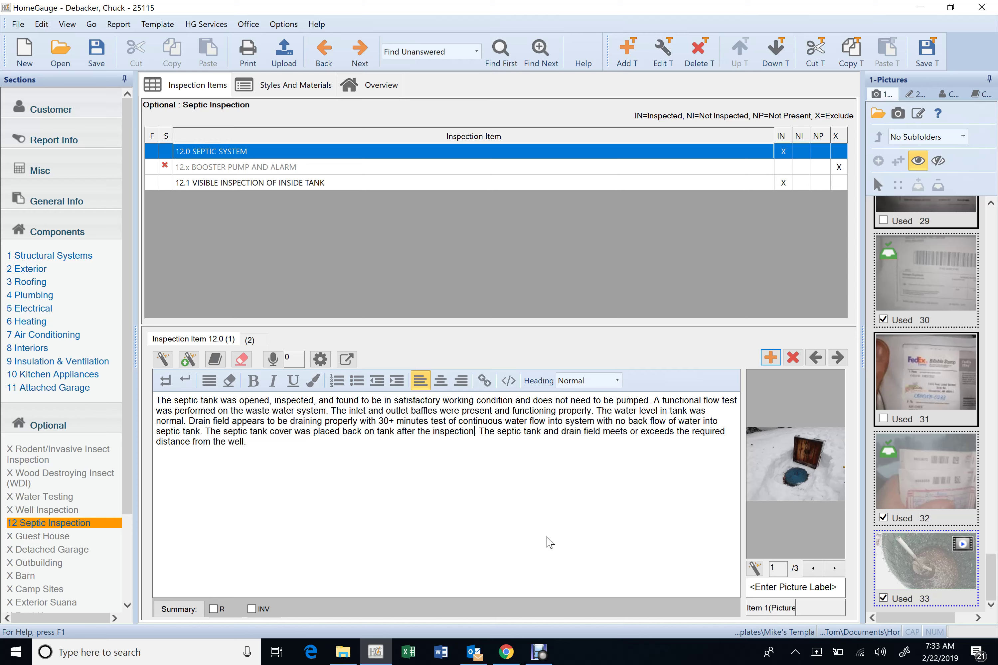
type("and co")
type("vered over ")
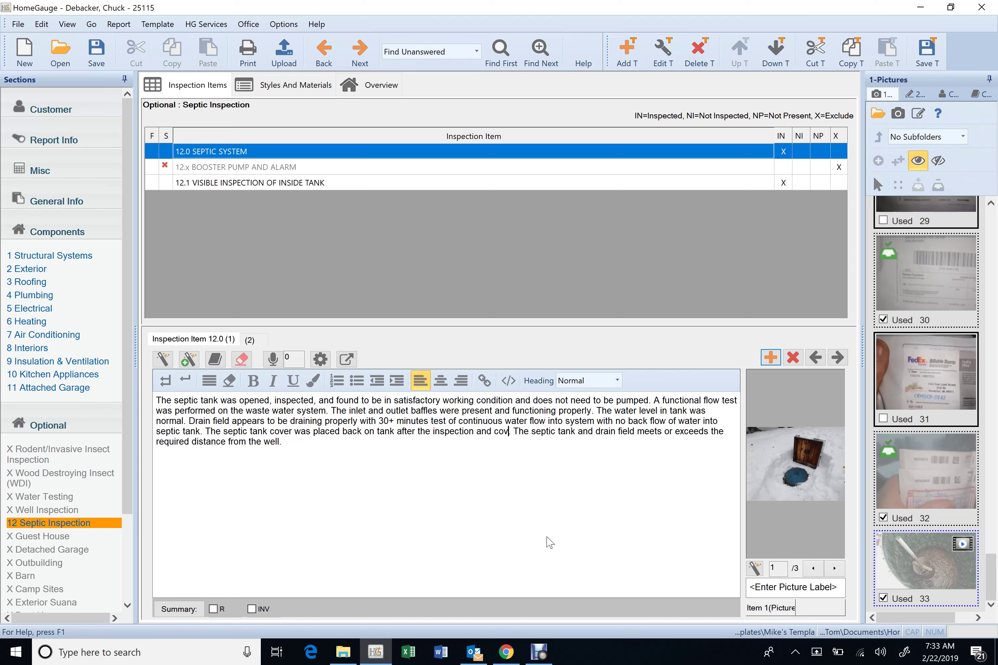
type("with snow.")
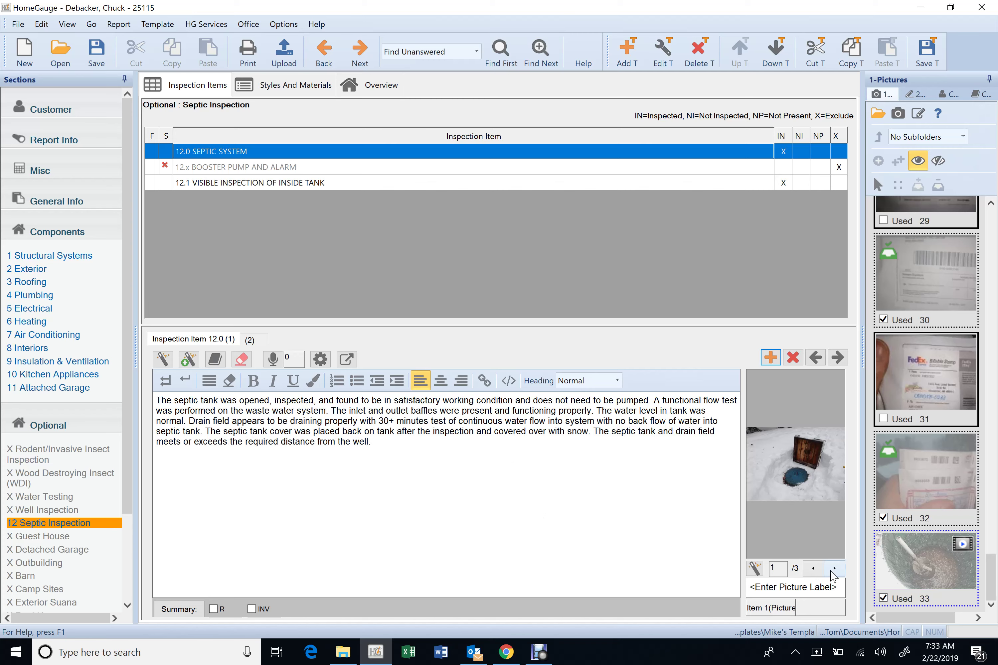
Insert the ready-made comment about the drain field tested with continuous water flow into item 12.0's second comment as one comment
left_click(834, 568)
left_click(833, 568)
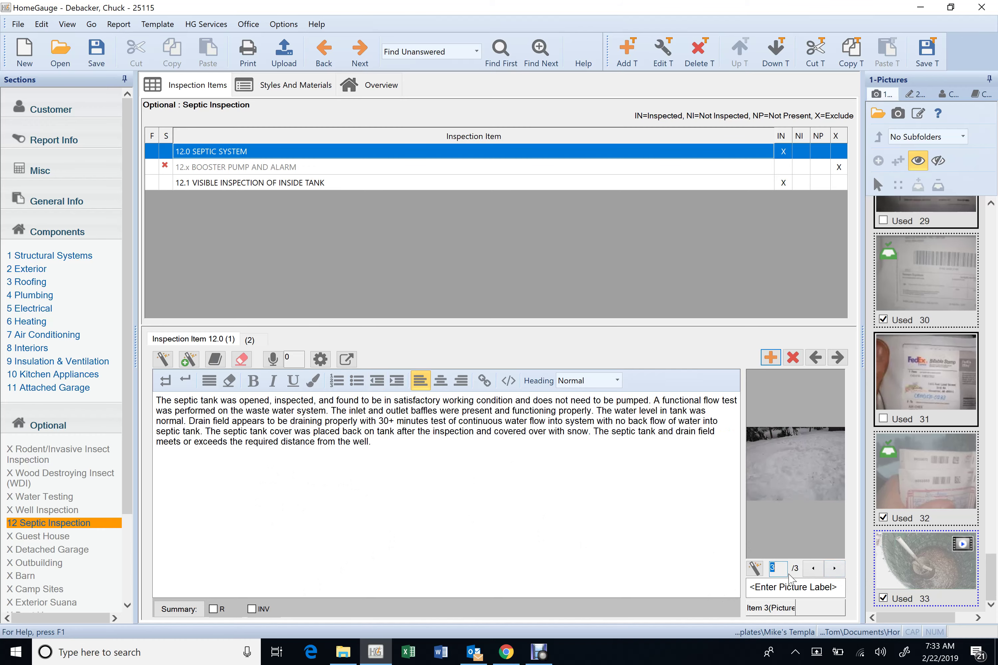
left_click(253, 341)
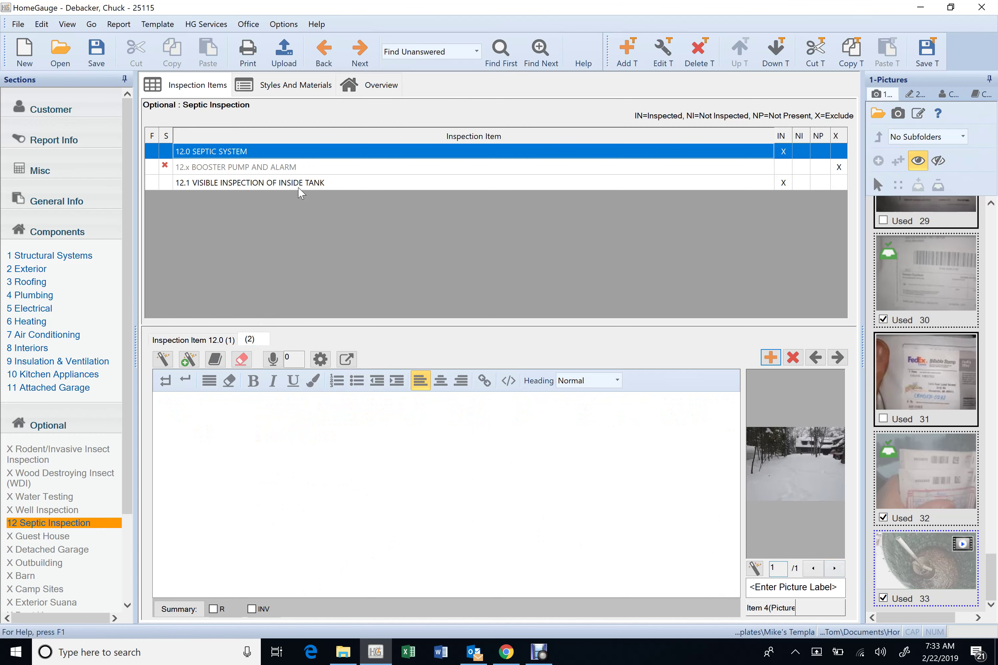
double_click(333, 157)
scroll(377, 313, "down", 10)
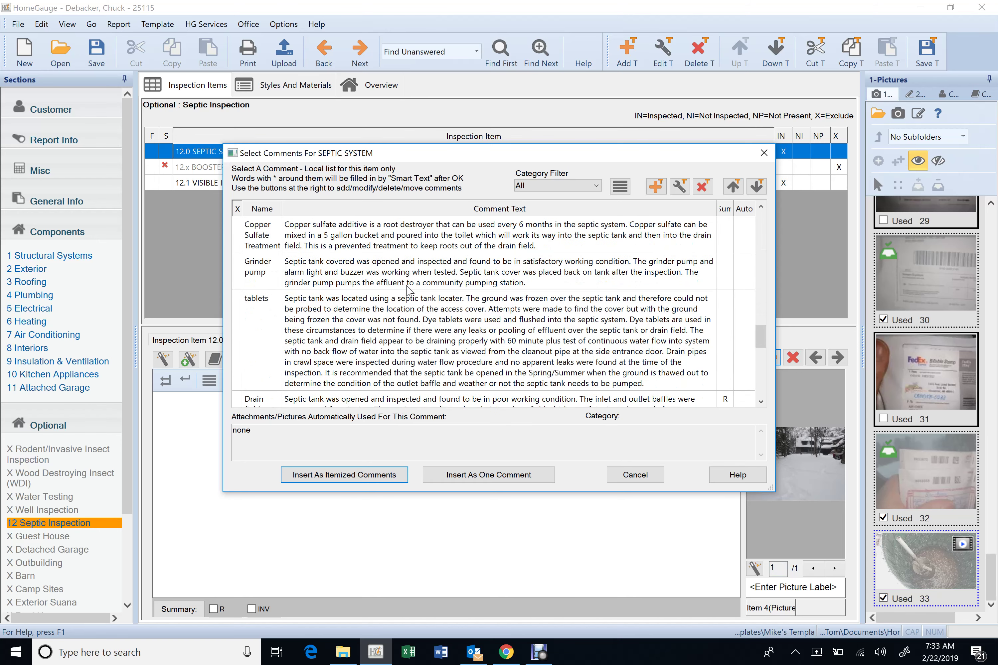
left_click(360, 332)
left_click(488, 475)
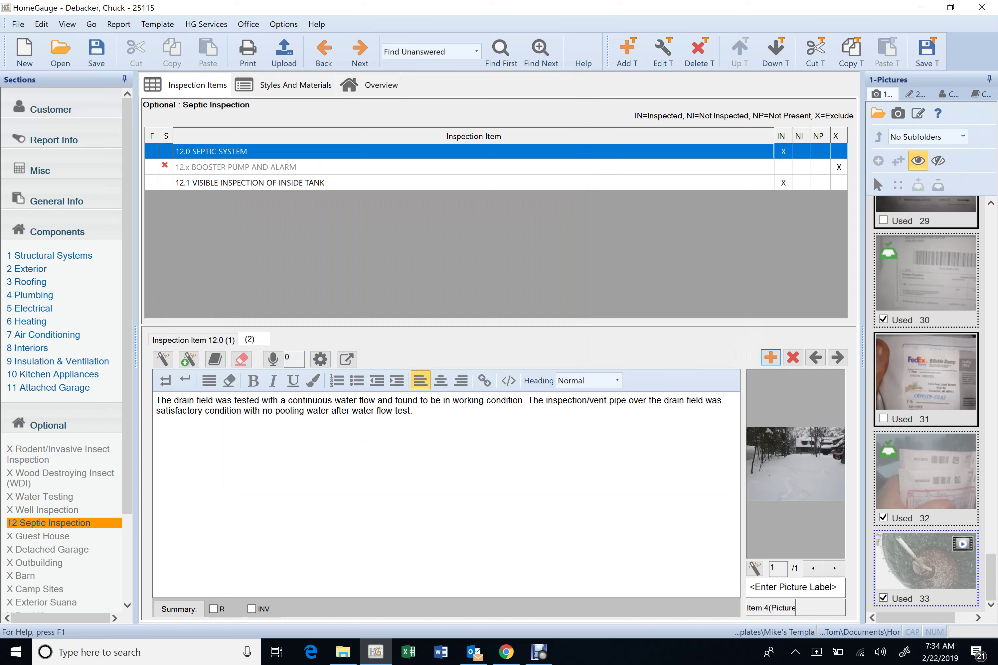
Reword the inspection/vent pipe sentence so that after "drain field" it reads "were covered with snow and was not located."
key("BackSpace")
key("BackSpace")
type("ere covered with sn")
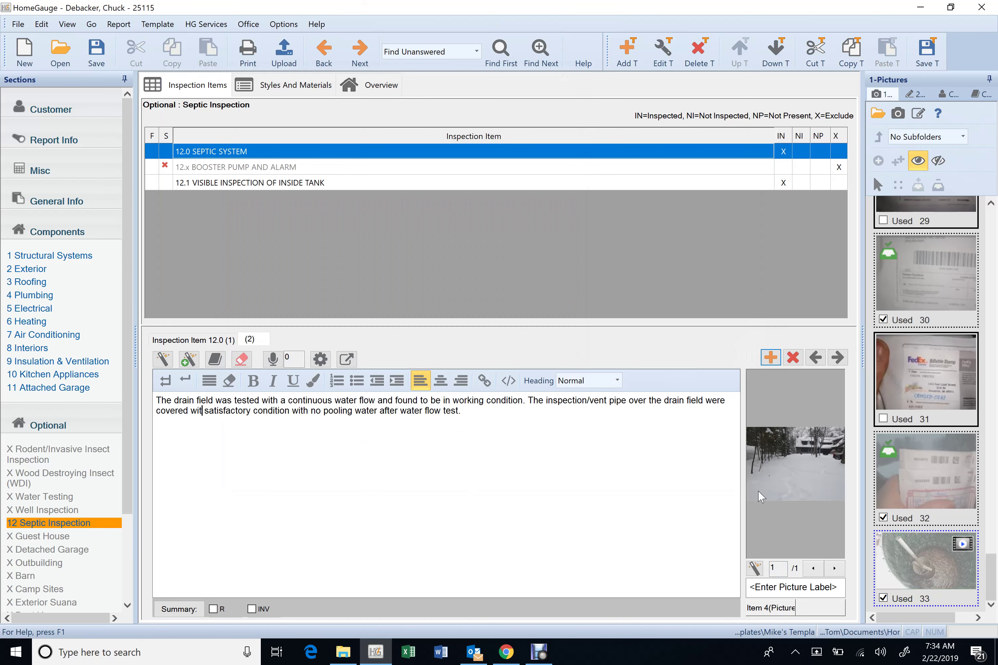
type("ow and ")
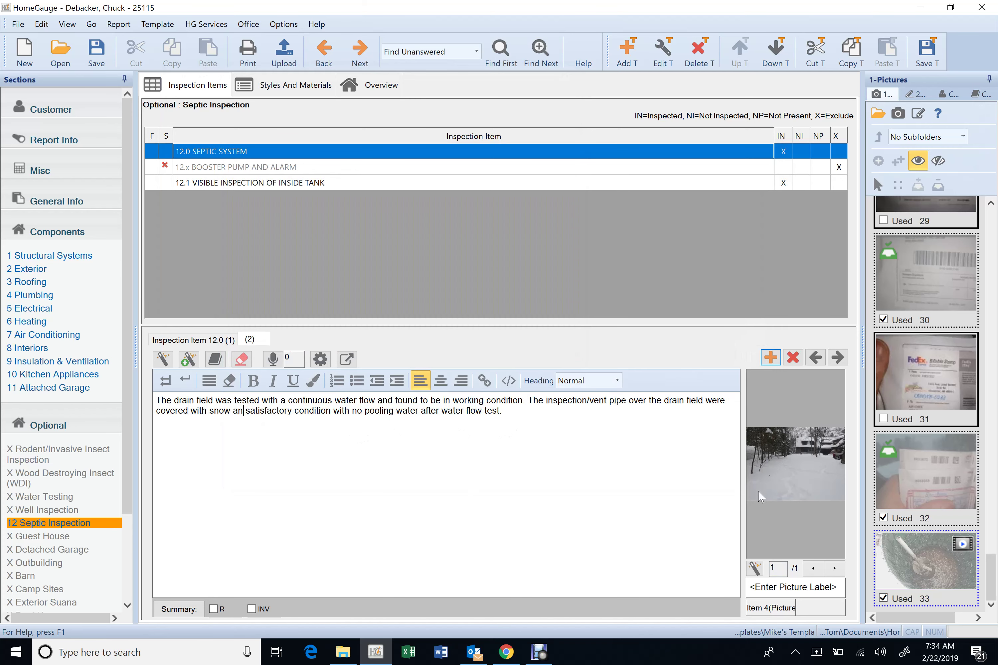
type("were")
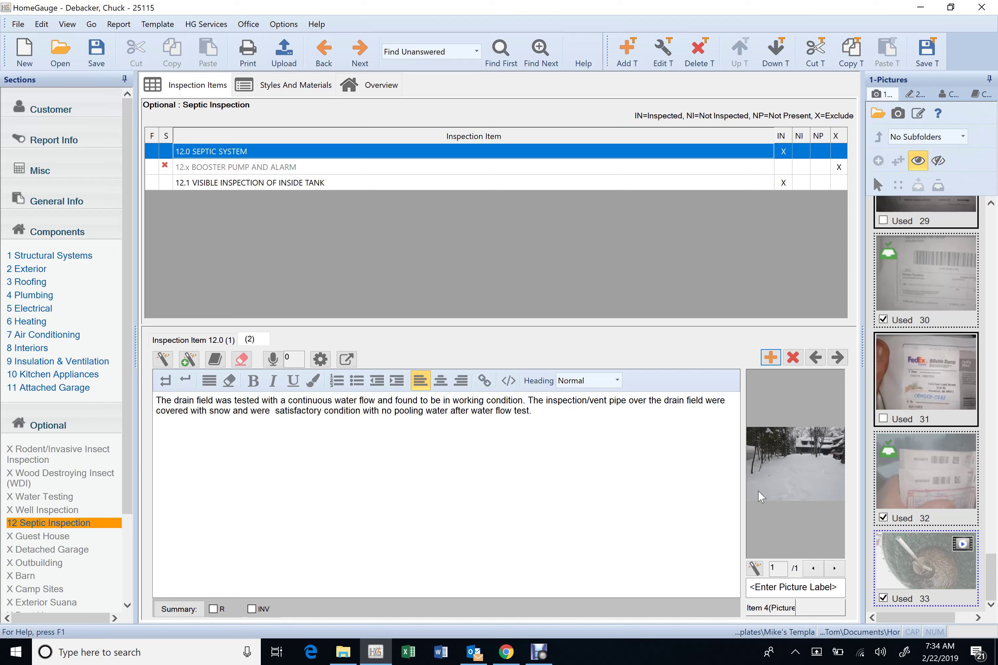
key("BackSpace")
key("BackSpace")
key("BackSpace")
key("BackSpace")
key("BackSpace")
type("as n")
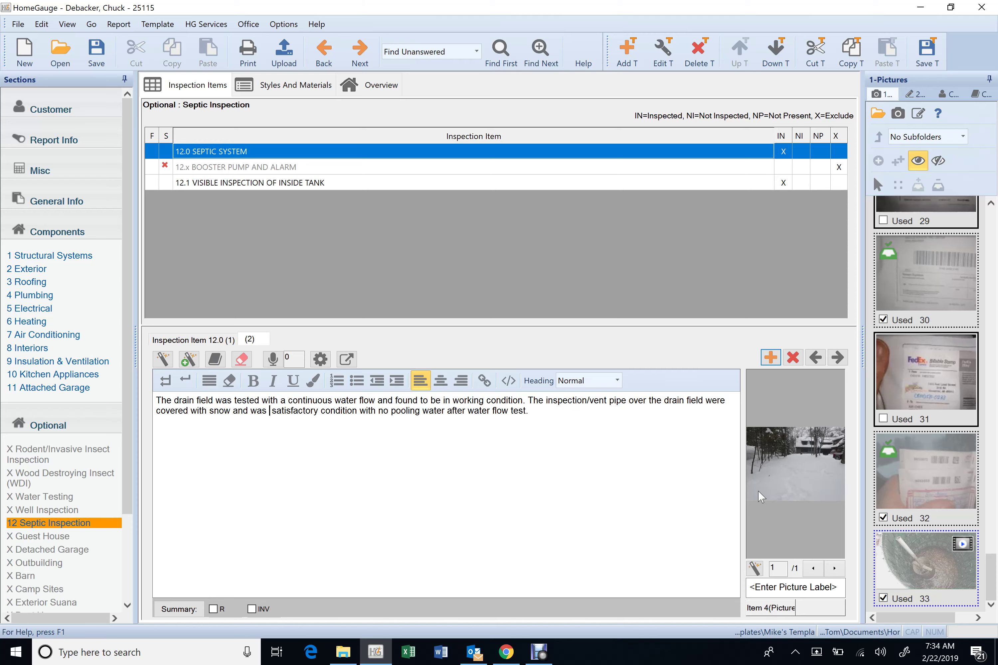
type("ot located.")
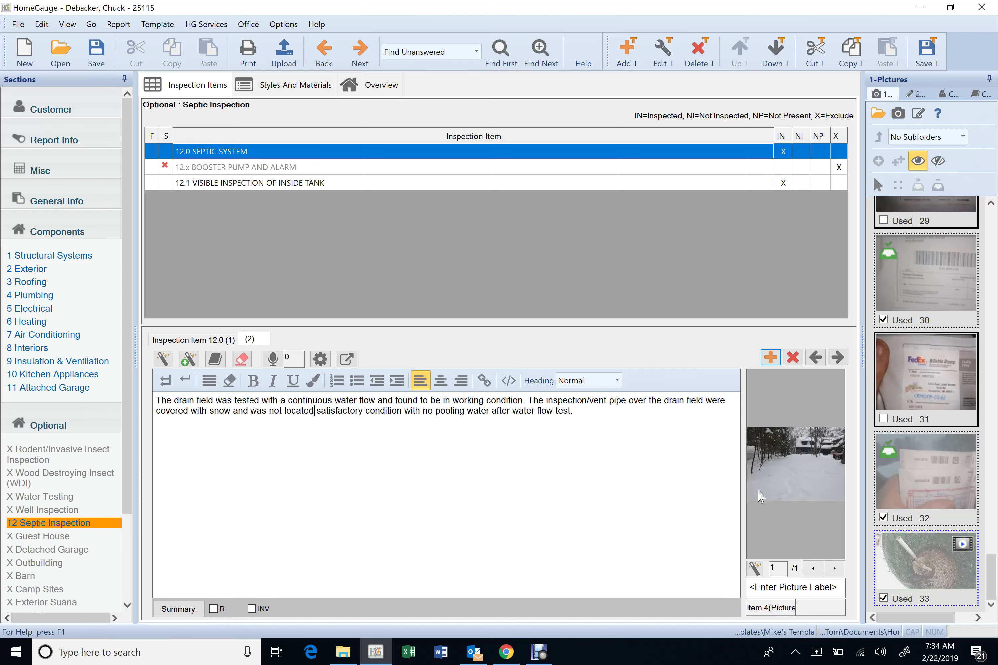
Delete the leftover text "satisfactory condition with no pooling water after water flow test." from the end of the drain field comment
key("Delete")
key("Delete")
key("Delete")
key("Delete")
key("Delete")
key("Delete")
key("Delete")
key("Delete")
key("Delete")
key("Delete")
key("Delete")
key("Delete")
key("Delete")
key("Delete")
key("Delete")
key("Delete")
key("Delete")
key("Delete")
key("Delete")
key("Delete")
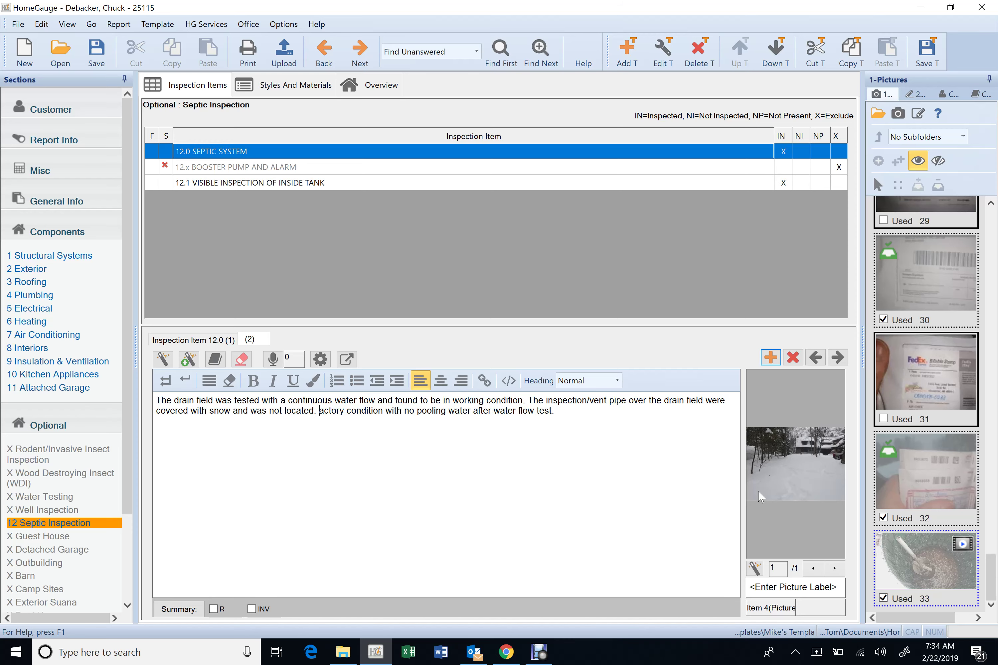
key("Delete")
key("Delete")
key("Delete")
key("Delete")
key("Delete")
key("Delete")
key("Delete")
key("Delete")
key("Delete")
key("Delete")
key("Delete")
key("Delete")
key("Delete")
key("Delete")
key("Delete")
key("Delete")
key("Delete")
key("Delete")
key("Delete")
key("Delete")
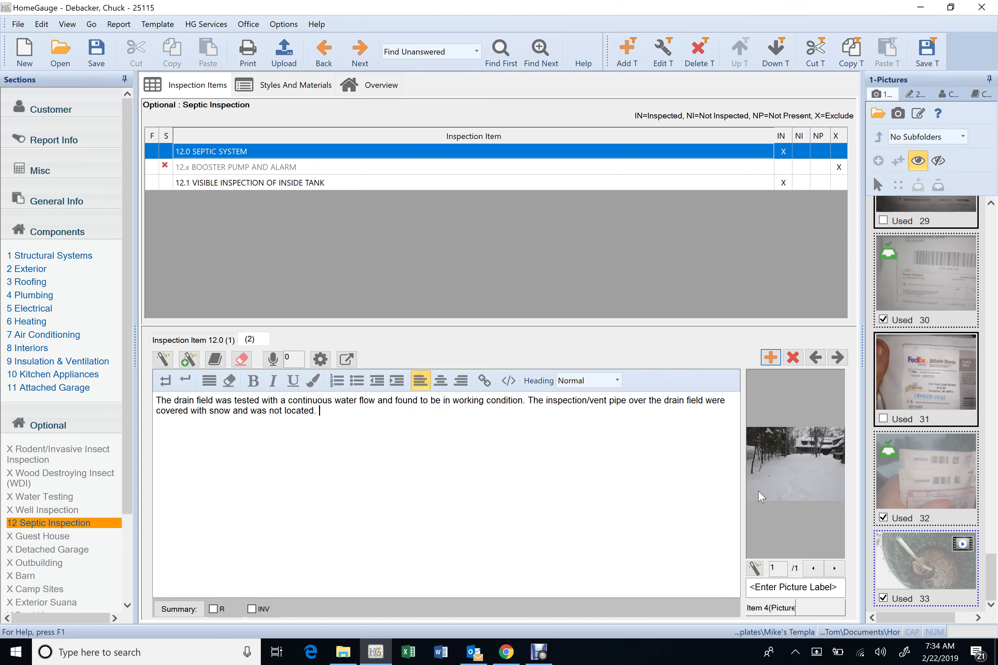
Label the snowy yard picture of item 12.0's second comment "drain field"
left_click(807, 587)
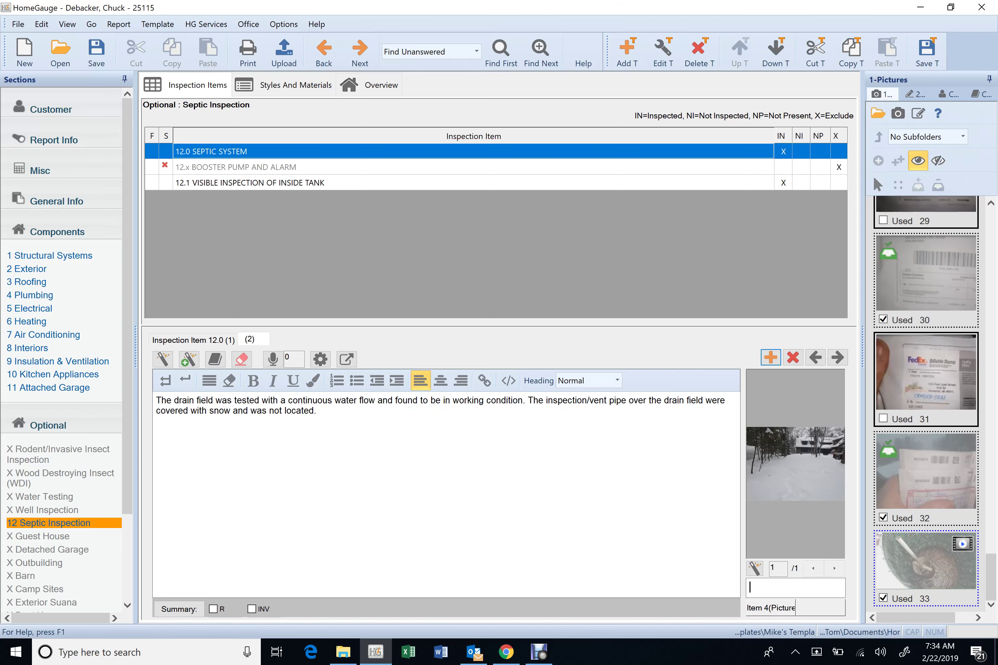
type("drain field")
left_click(609, 515)
Insert the ready-made "Tank inspection" comment and the effluent filter in the outlet baffle comment into item 12.1 as one comment
left_click(317, 183)
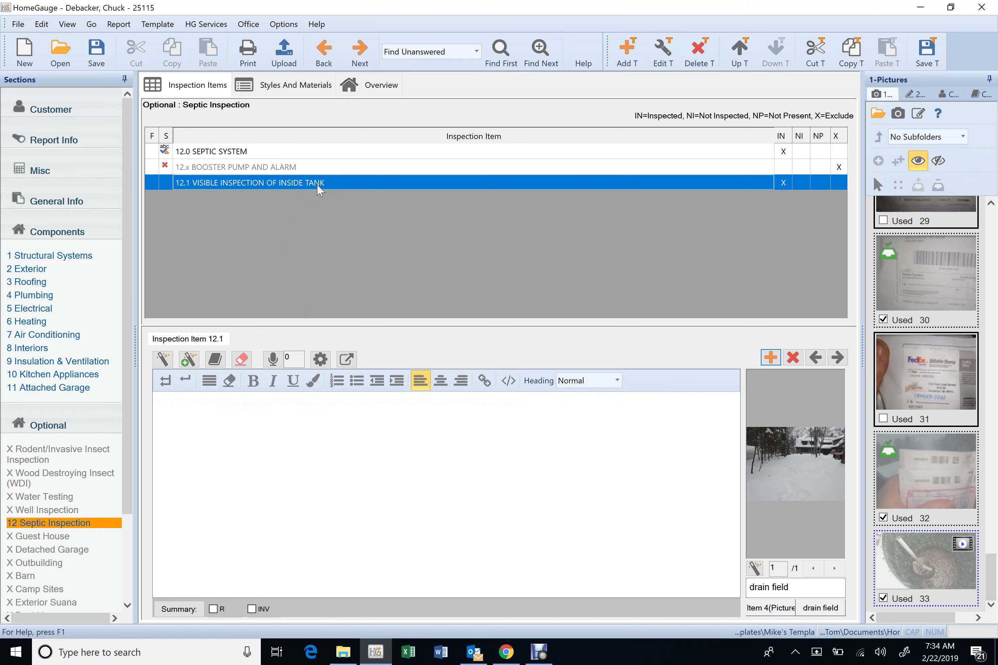
double_click(344, 183)
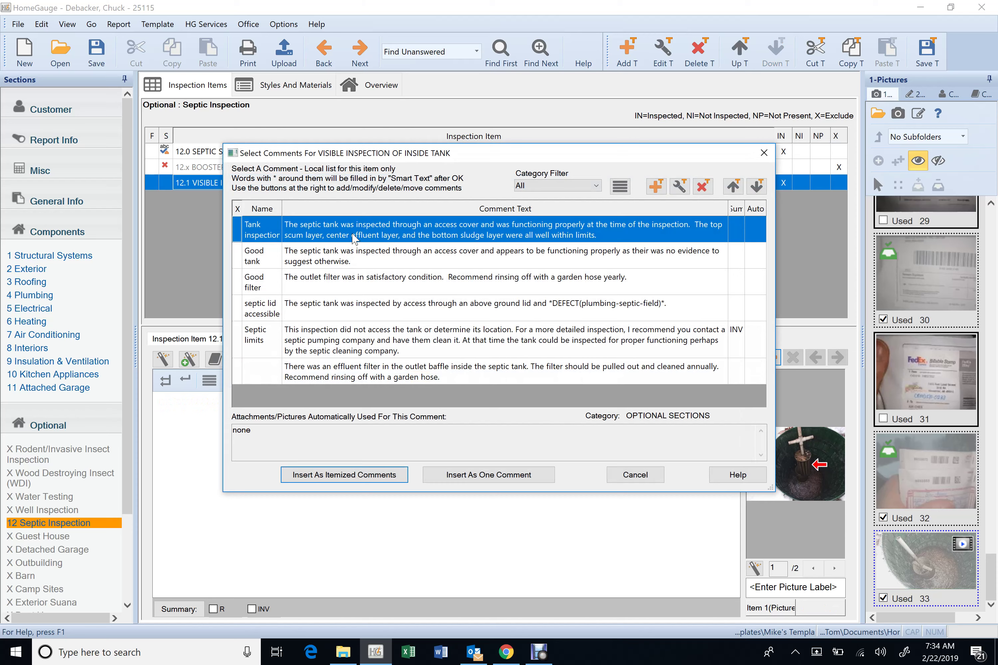
left_click(354, 238)
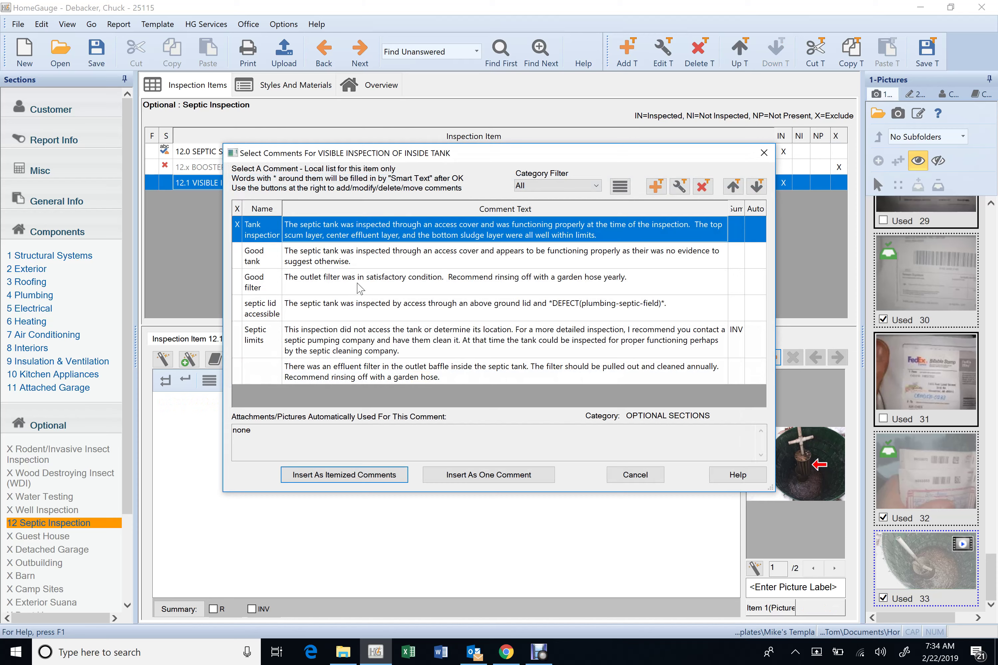
left_click(360, 287)
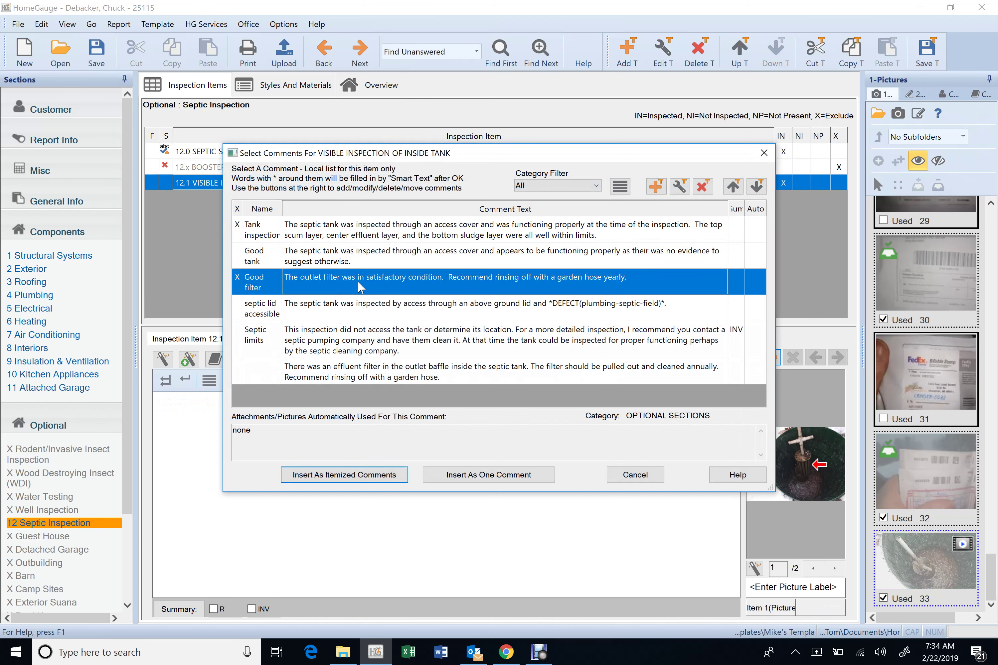
left_click(360, 287)
left_click(387, 370)
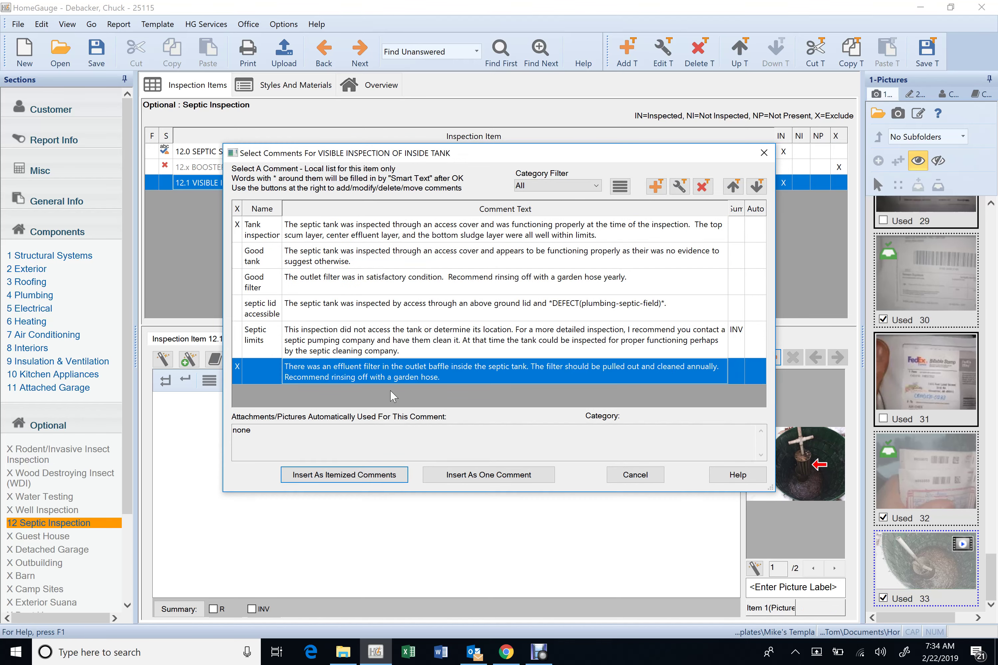
left_click(489, 475)
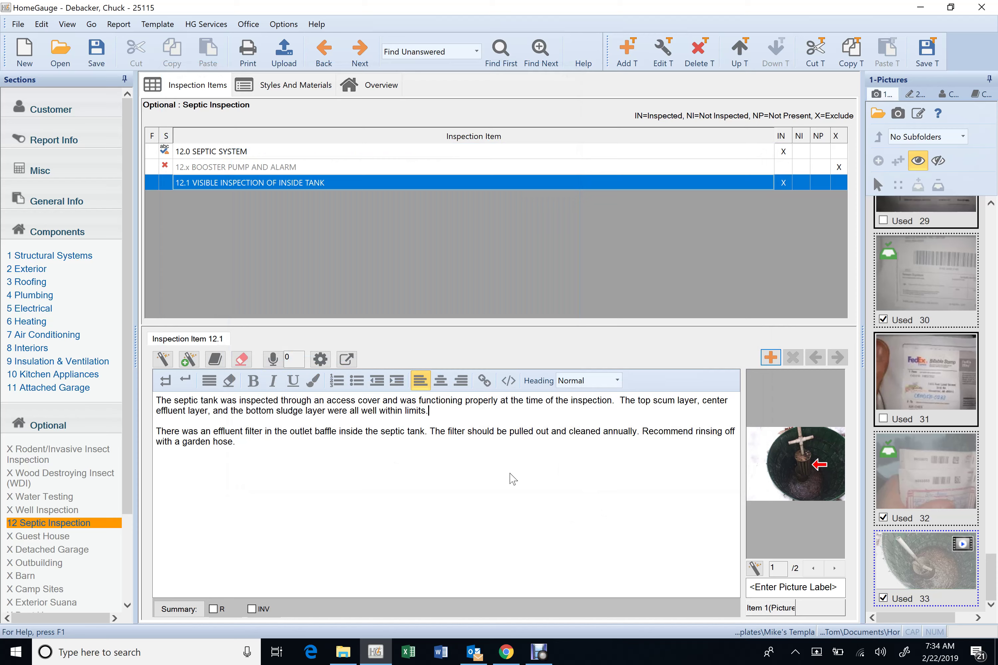
Join the two paragraphs of the item 12.1 comment into one and save the report
key("Delete")
key("Delete")
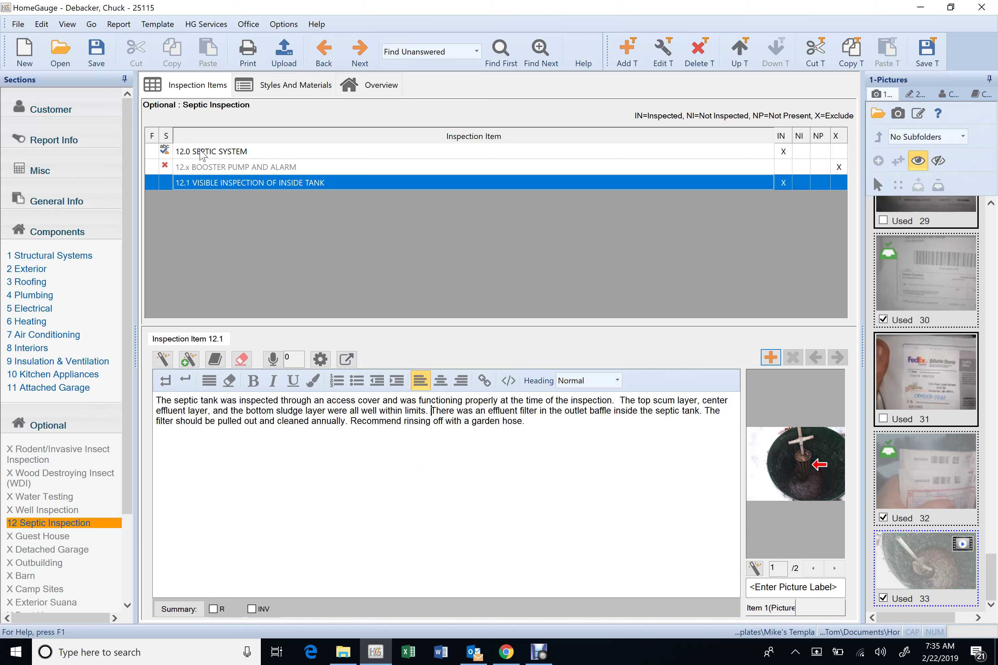
left_click(97, 54)
left_click(287, 62)
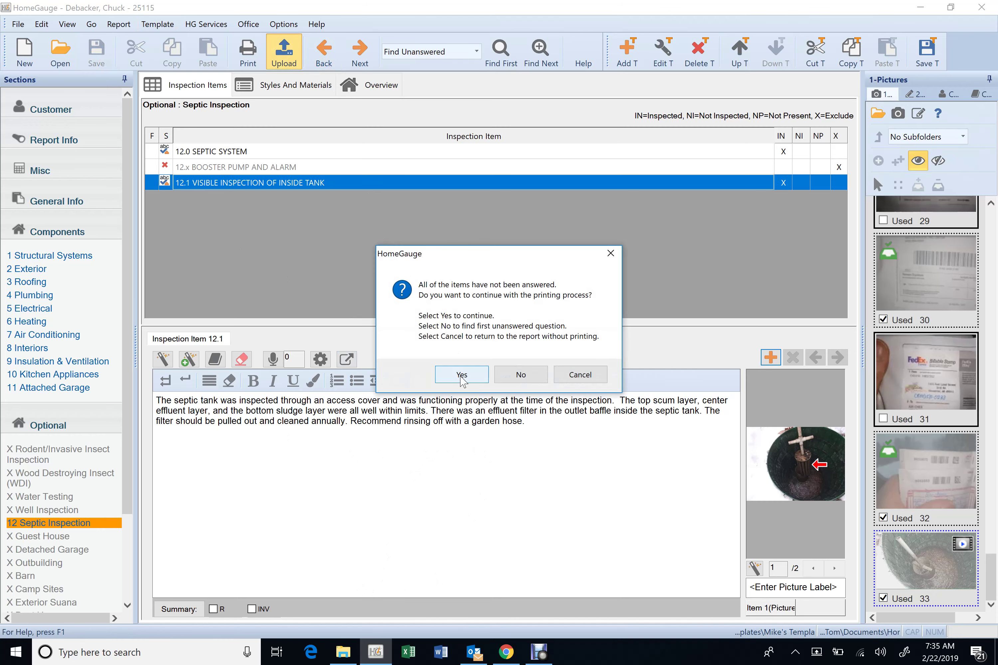
left_click(461, 380)
left_click(593, 491)
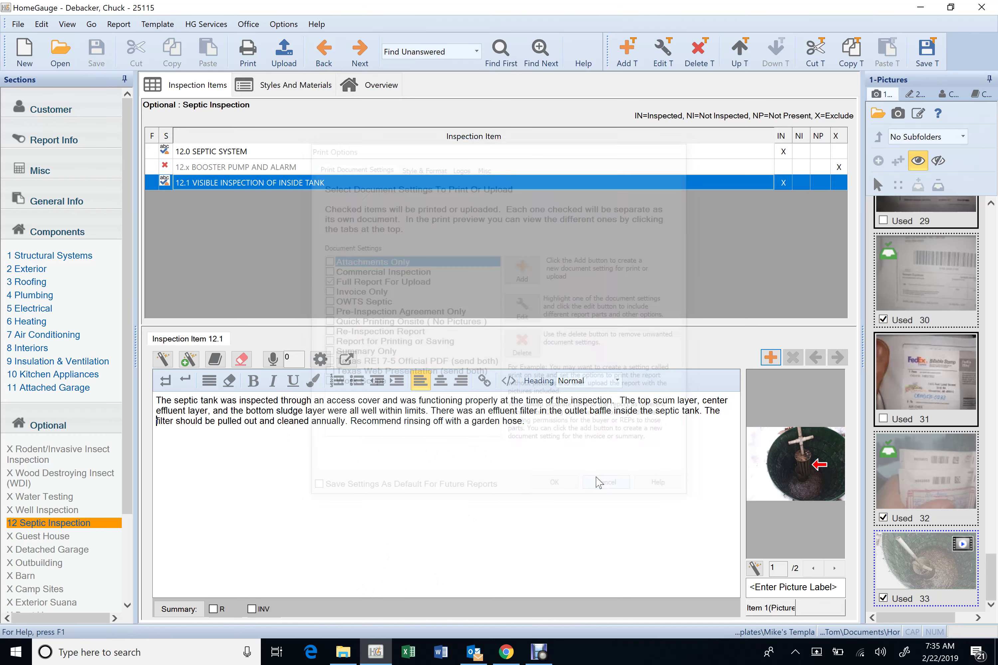
Show the Septic Inspection styles and materials, then in Chrome open the order's attached septic permit PDF and look up the tank capacity
left_click(286, 85)
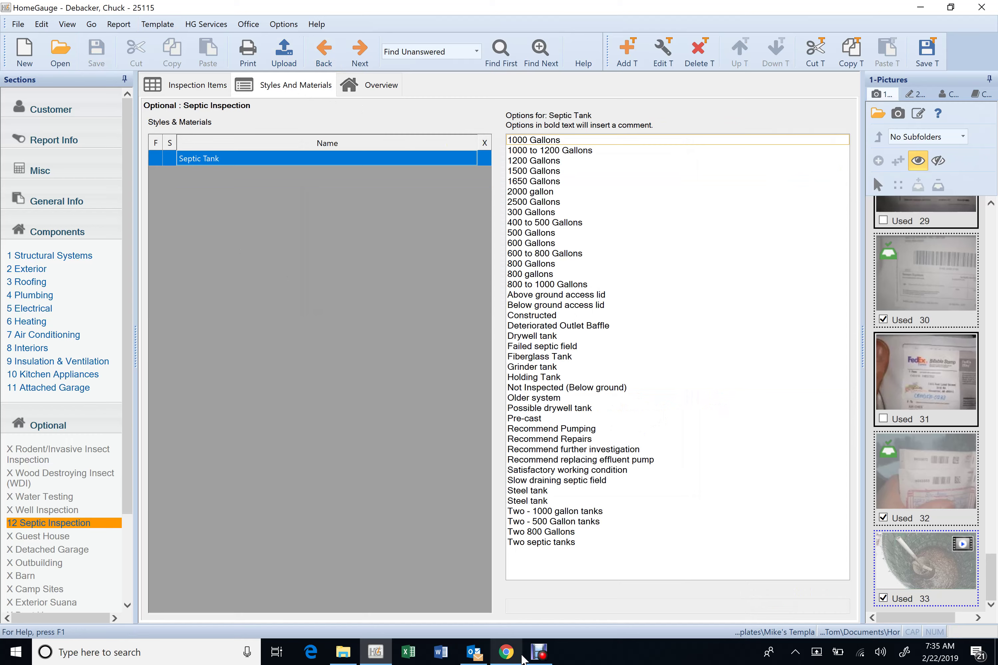
left_click(506, 652)
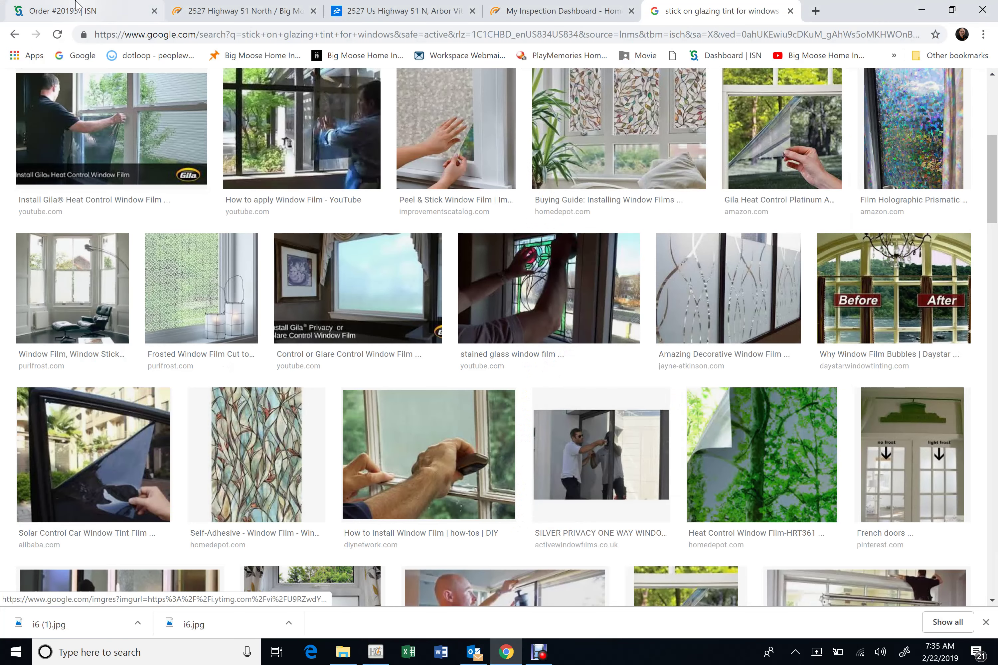
key("ctrl+1")
scroll(327, 326, "down", 3)
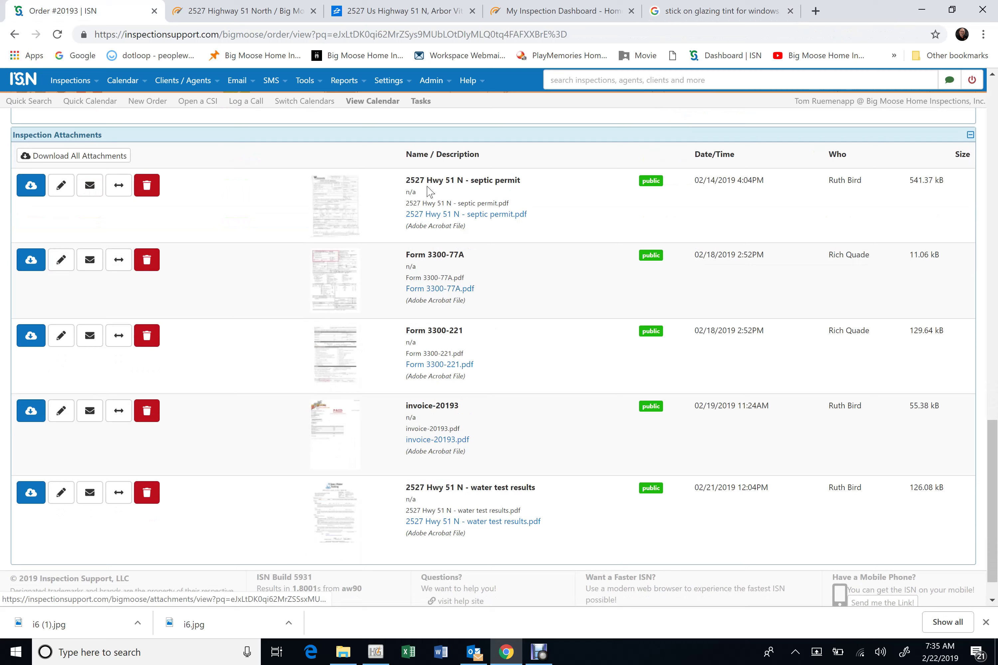
left_click(30, 188)
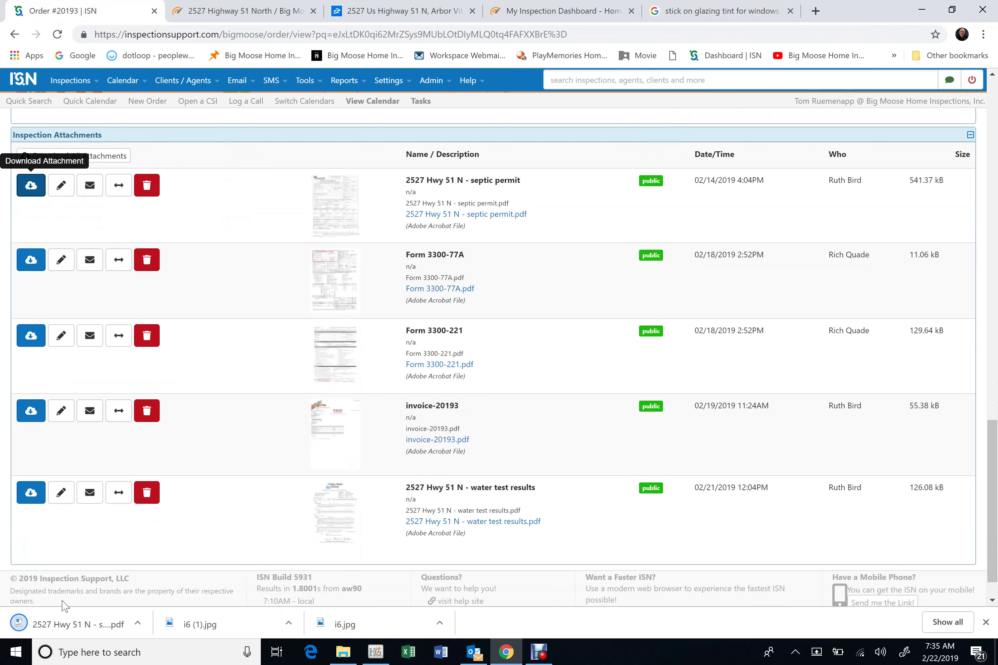
left_click(46, 624)
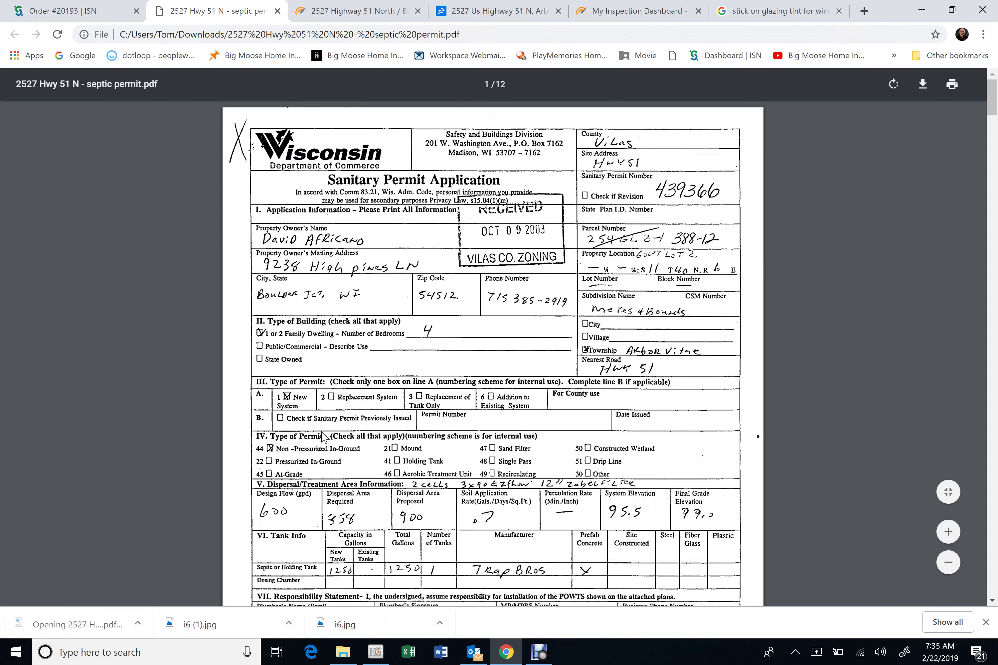
scroll(444, 413, "down", 1)
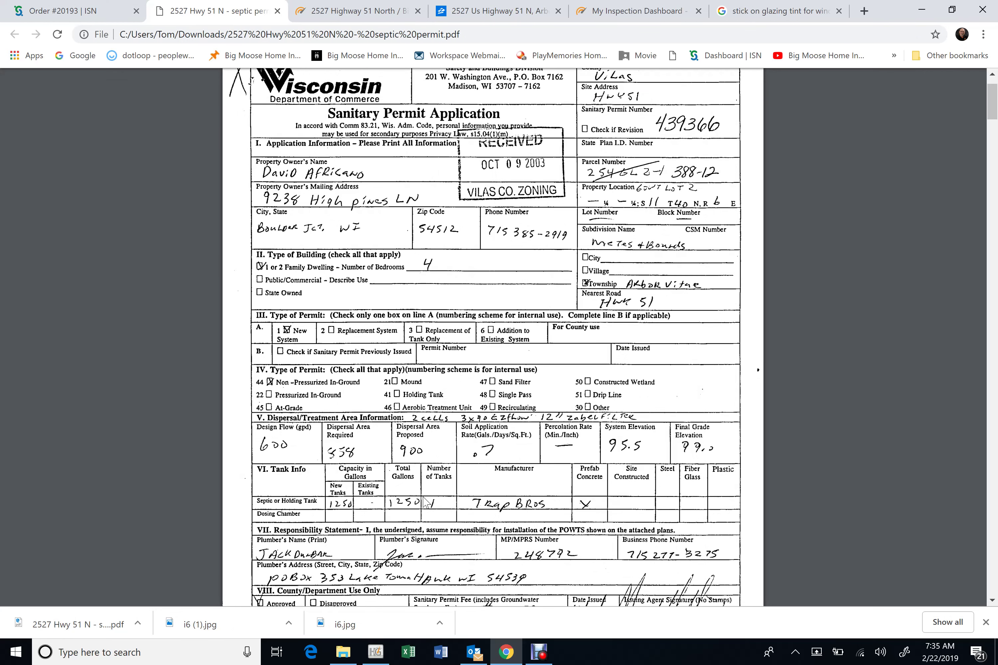
scroll(420, 497, "down", 3)
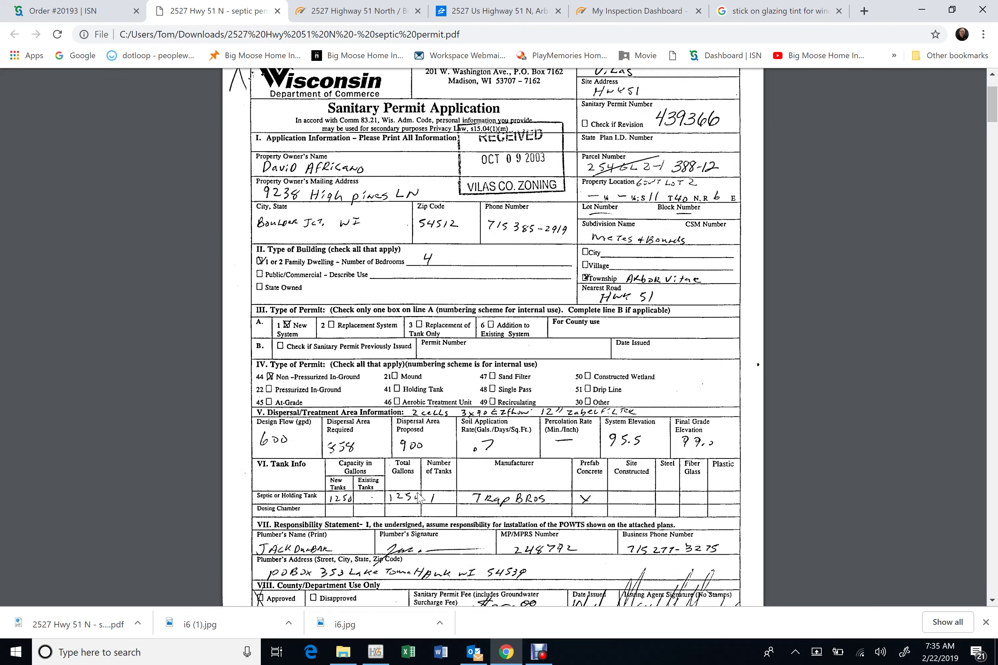
scroll(404, 467, "up", 3)
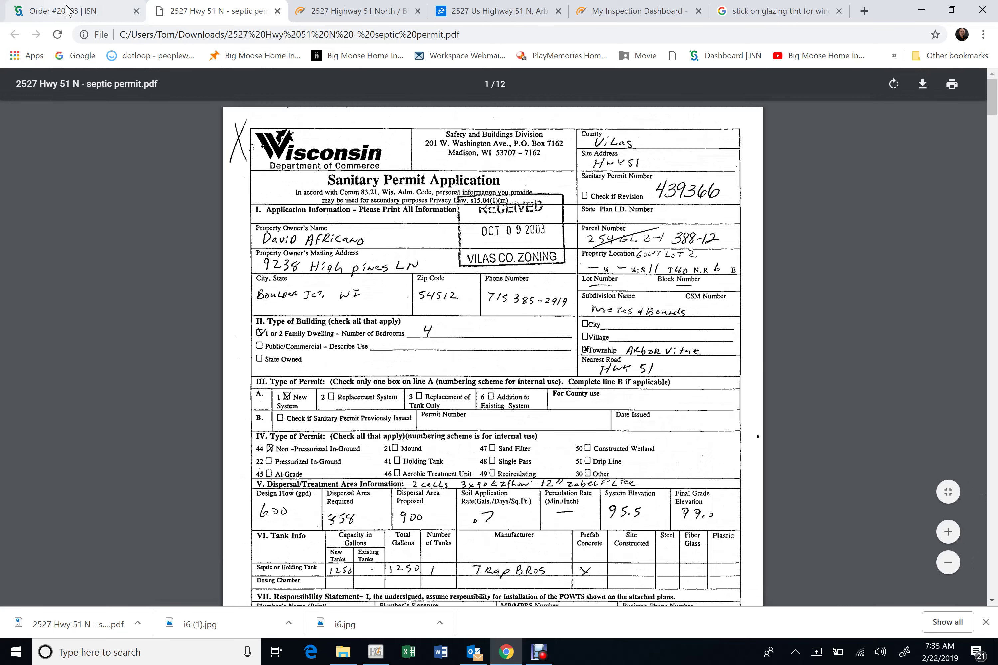
key("ctrl+shift+Tab")
Switch back to HomeGauge and add the option "1250 Gallons" to the Septic Tank style and material
left_click(376, 647)
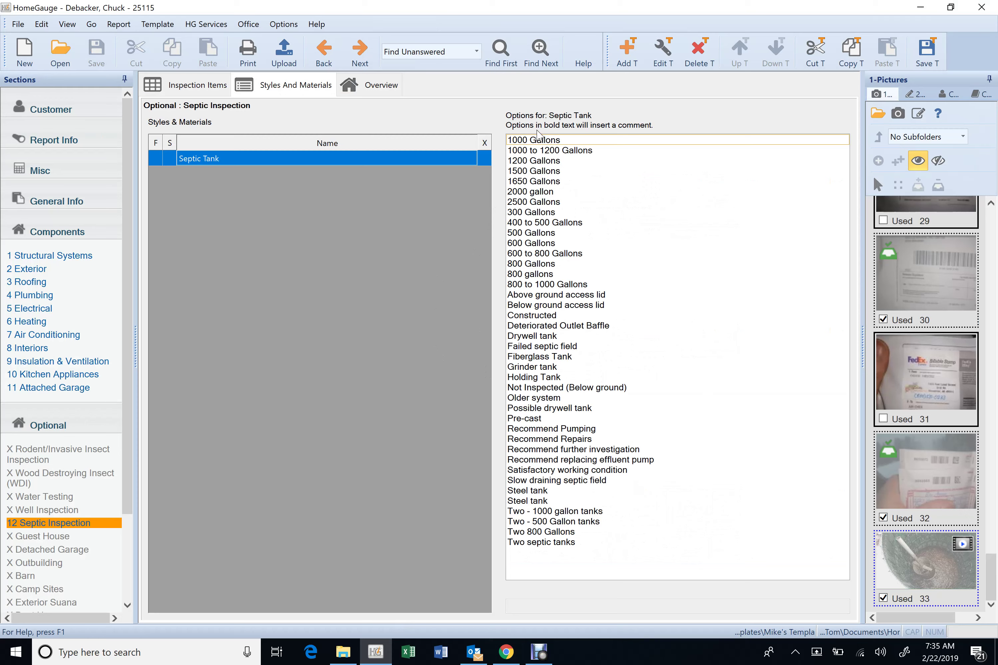
left_click(625, 55)
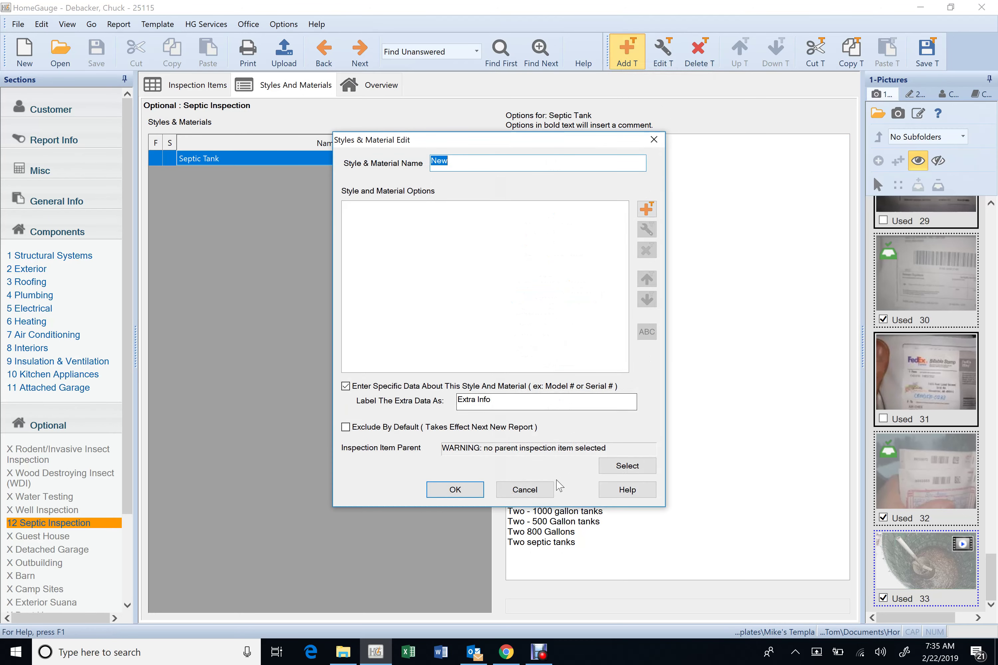
left_click(549, 490)
left_click(673, 54)
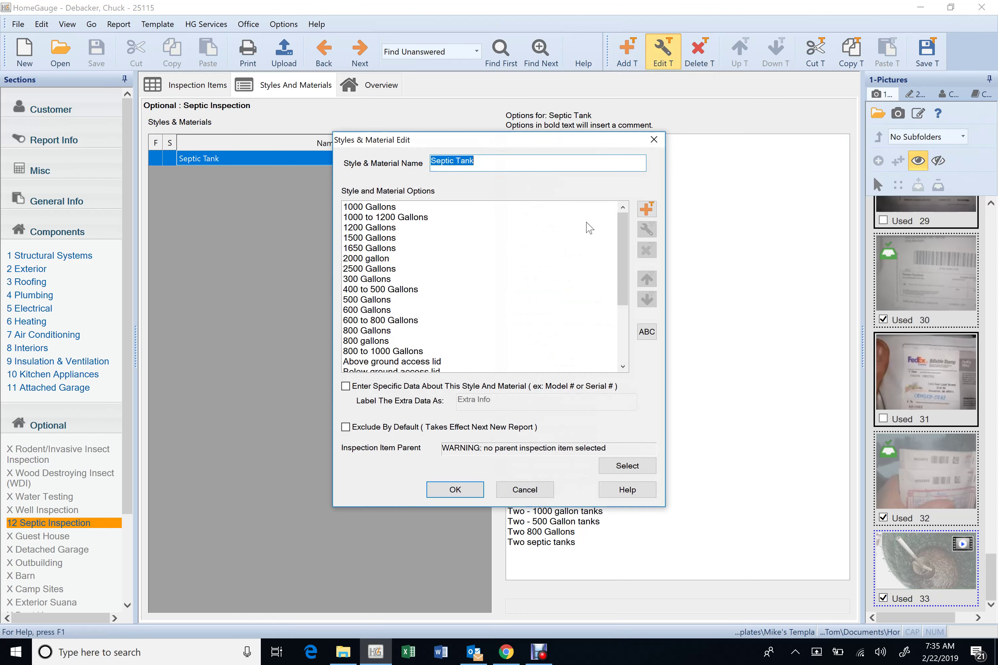
left_click(647, 210)
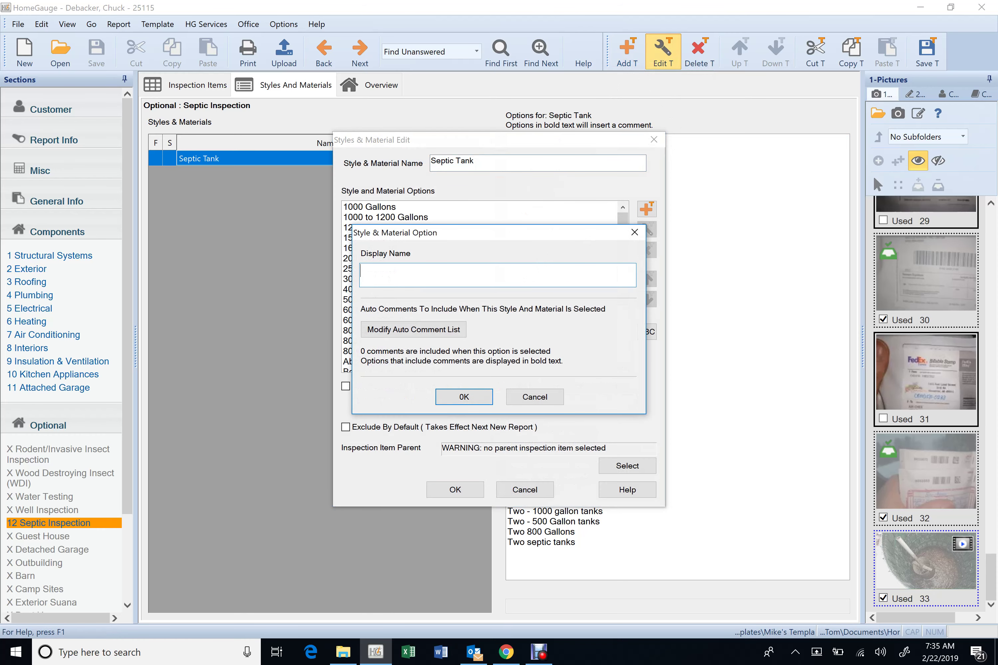
type("1250 Gallons")
left_click(480, 401)
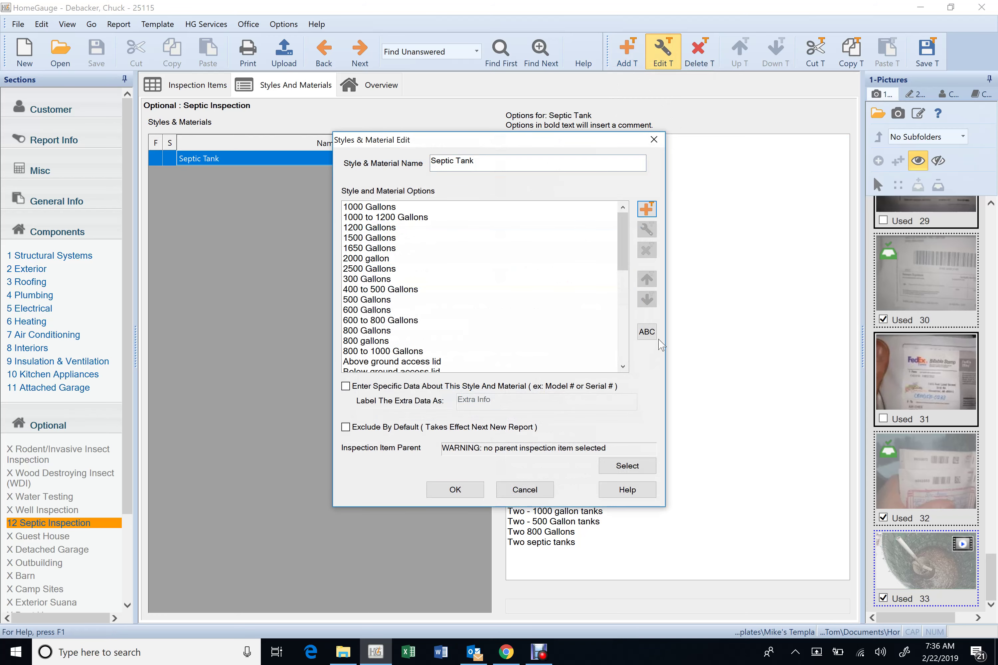
left_click(466, 494)
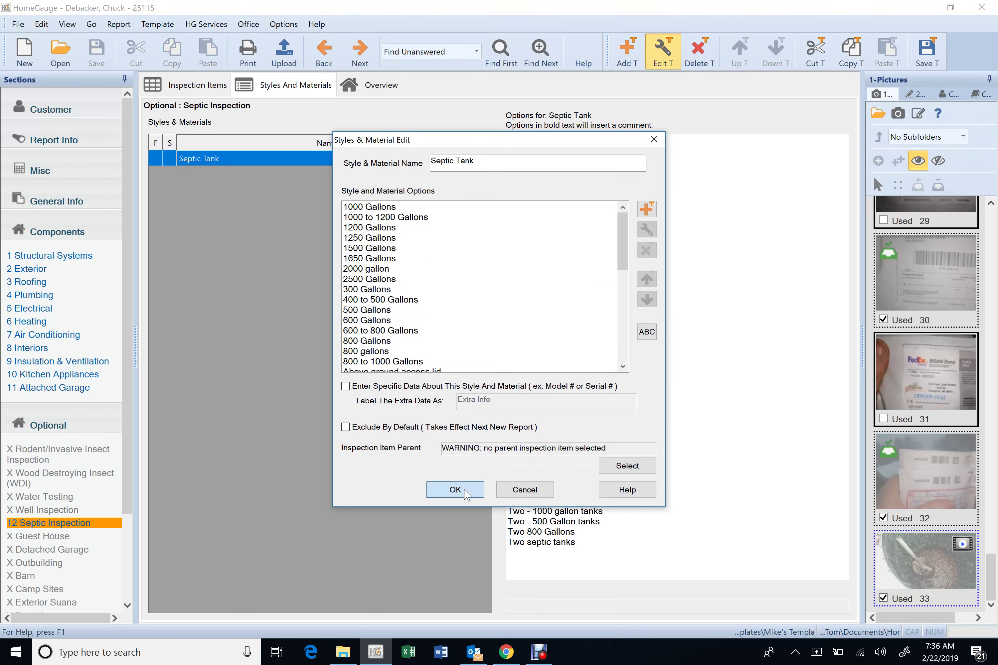
Select 1250 Gallons and Above ground access lid for the Septic Tank and save the report
left_click(532, 171)
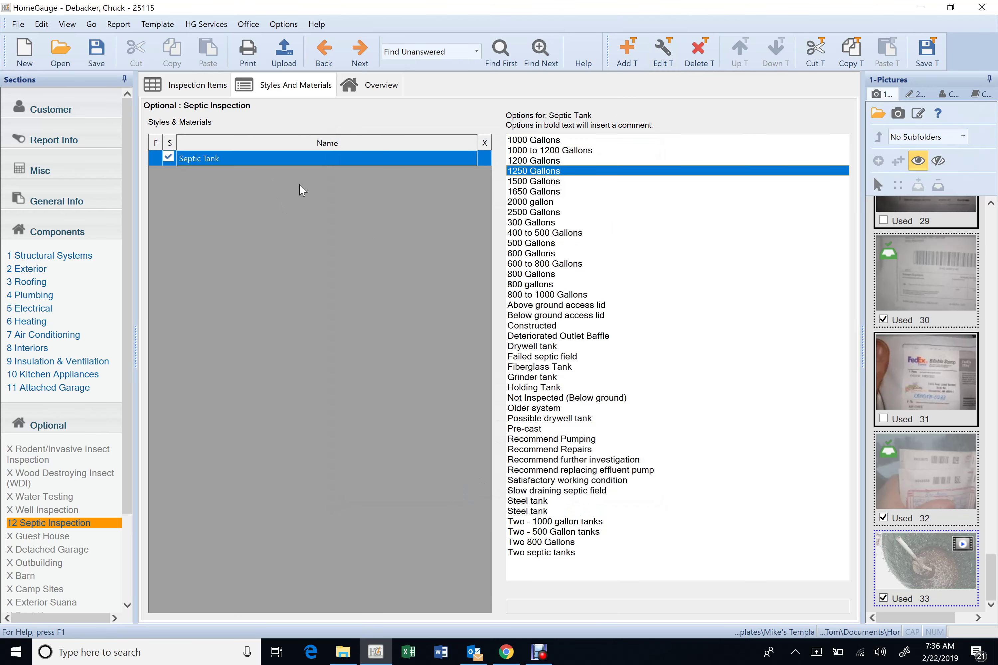
left_click(536, 306)
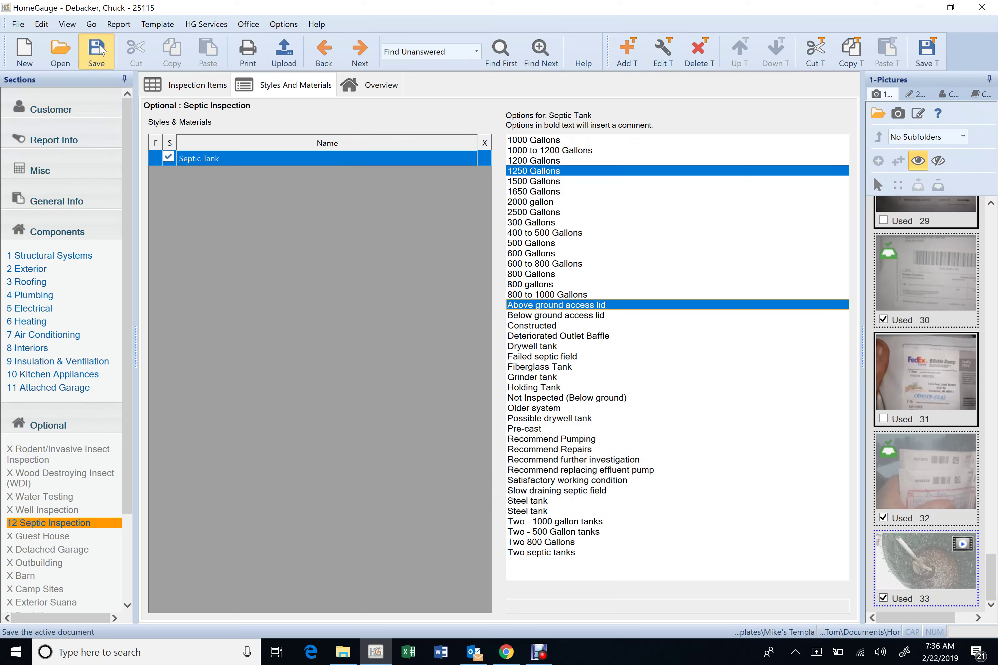
left_click(96, 50)
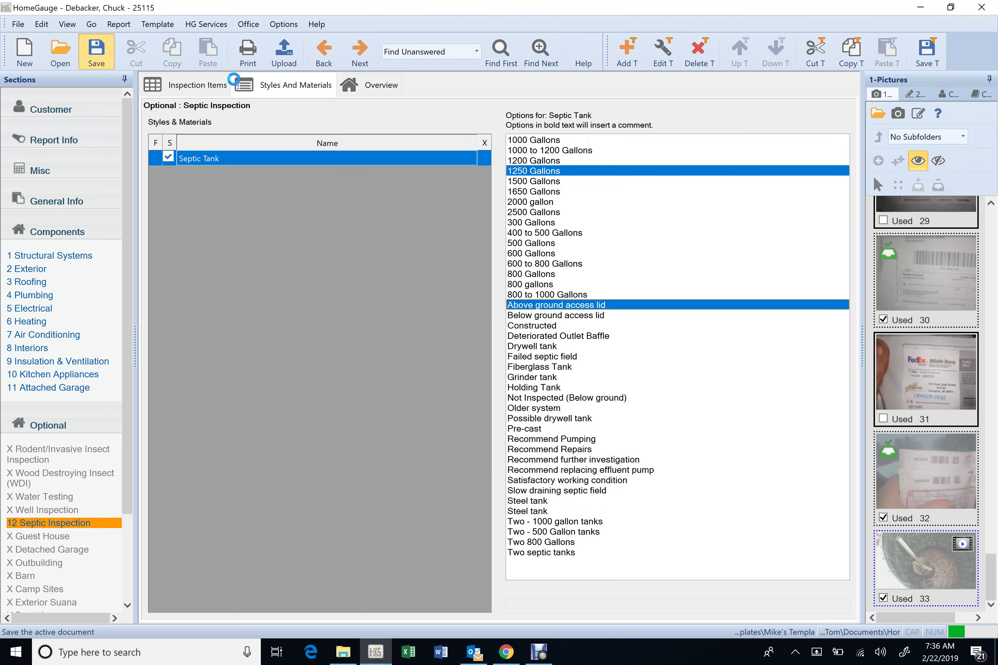
Find the next unanswered item and erase the comment of the excluded Main Water Shut-Off Device item in Plumbing
left_click(540, 51)
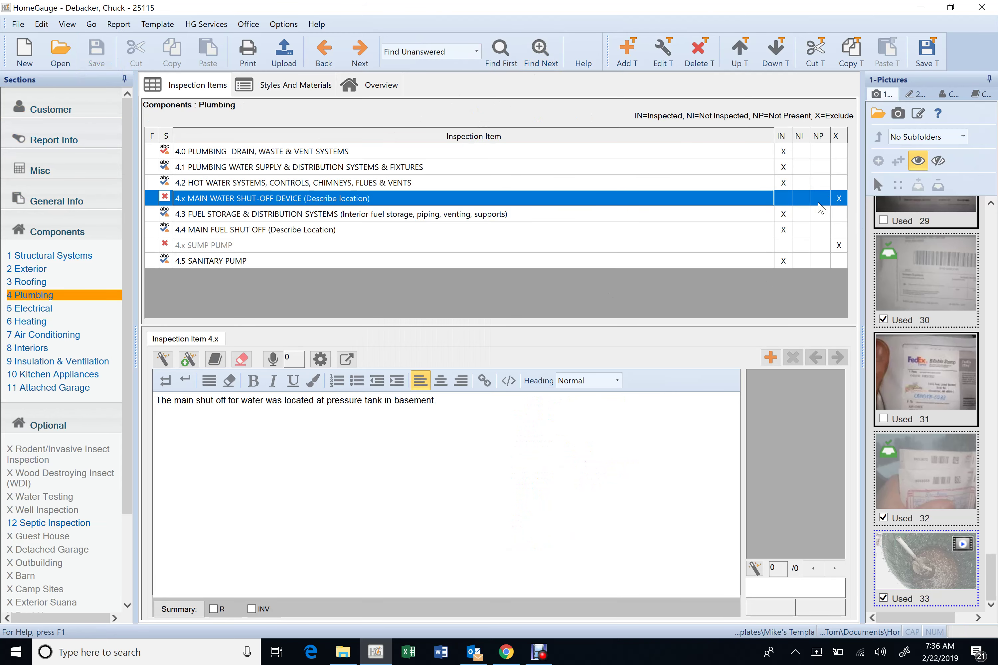
left_click(241, 359)
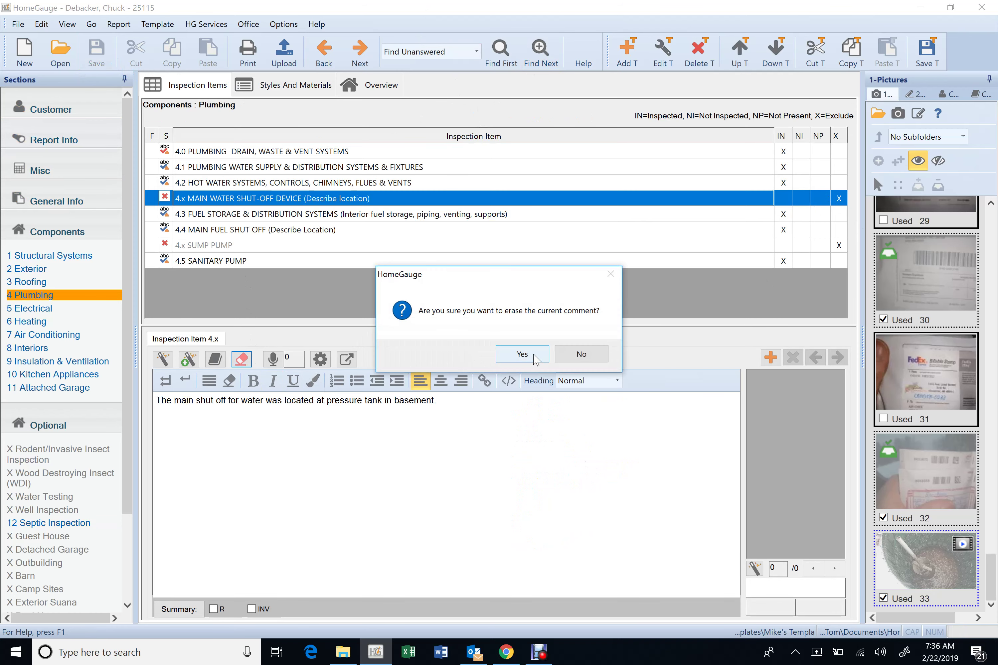
left_click(522, 354)
Find the next unanswered item, erase the Attached Garage Heating Systems & Equipment comment, and check for any remaining unanswered items
left_click(560, 60)
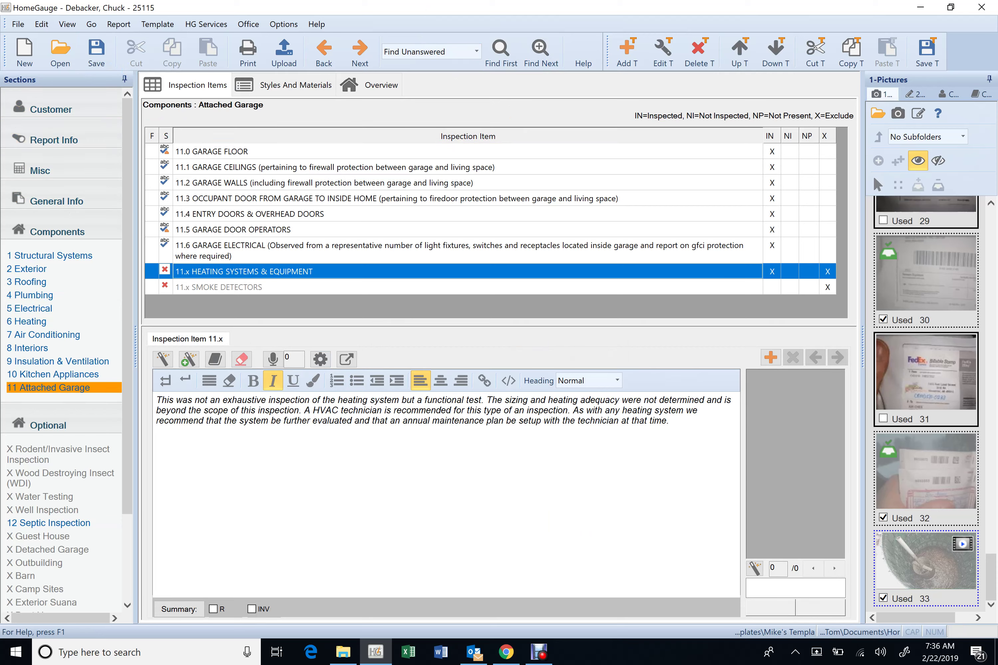
left_click(241, 359)
left_click(506, 362)
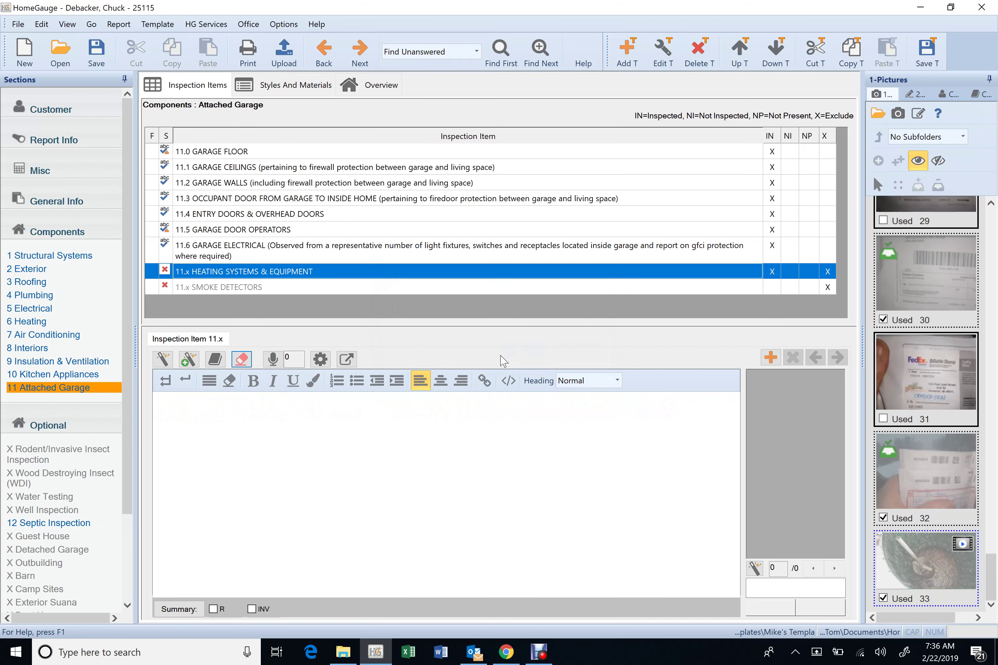
left_click(540, 52)
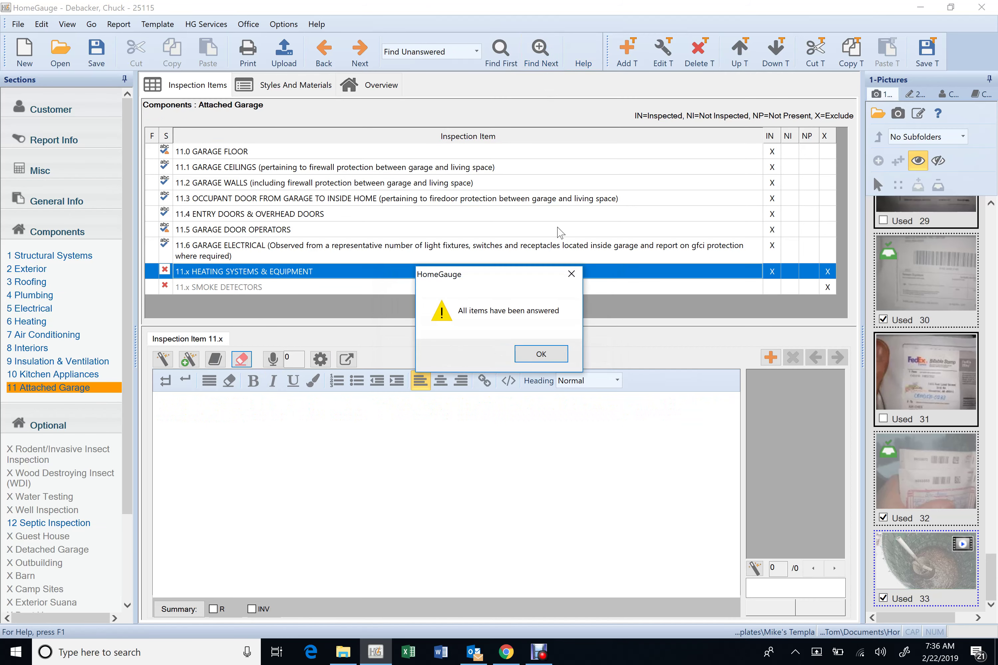
left_click(546, 357)
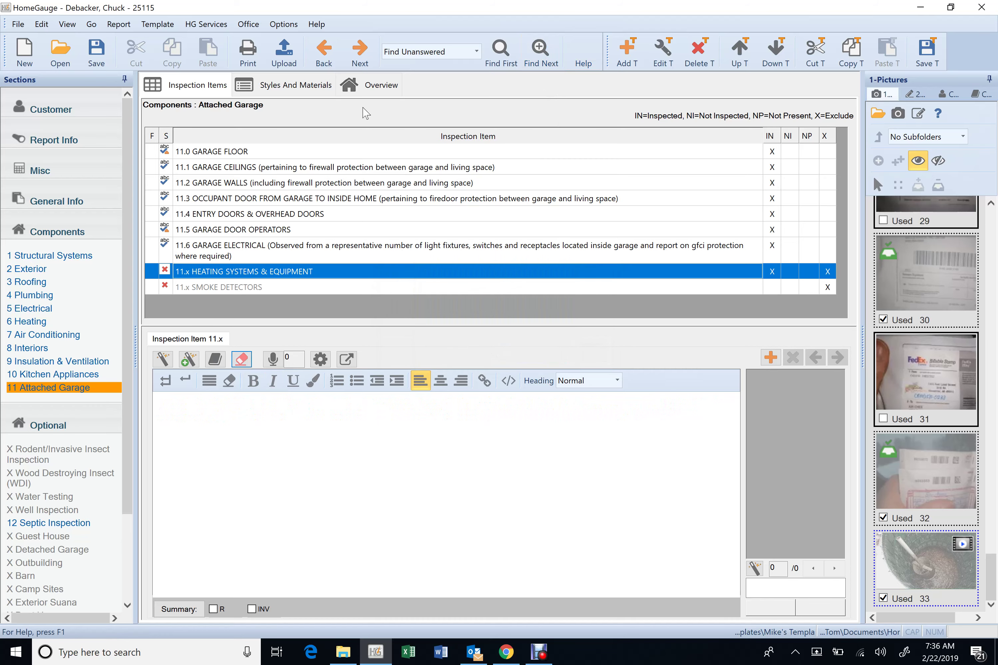
Generate the upload preview of the report with the Full Report For Upload document setting
left_click(284, 51)
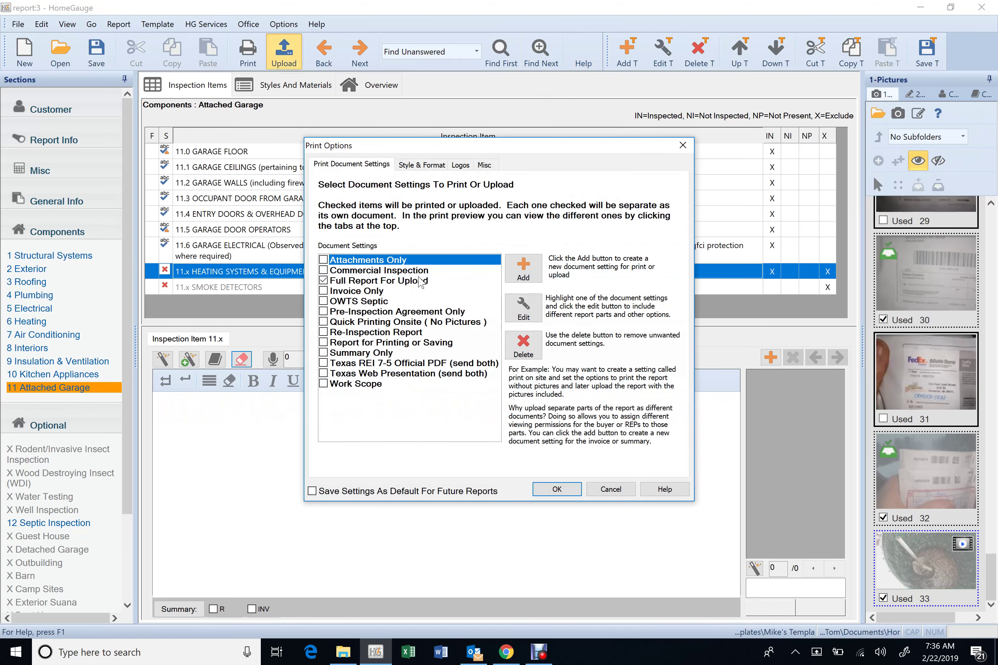
left_click(419, 274)
left_click(422, 282)
left_click(539, 490)
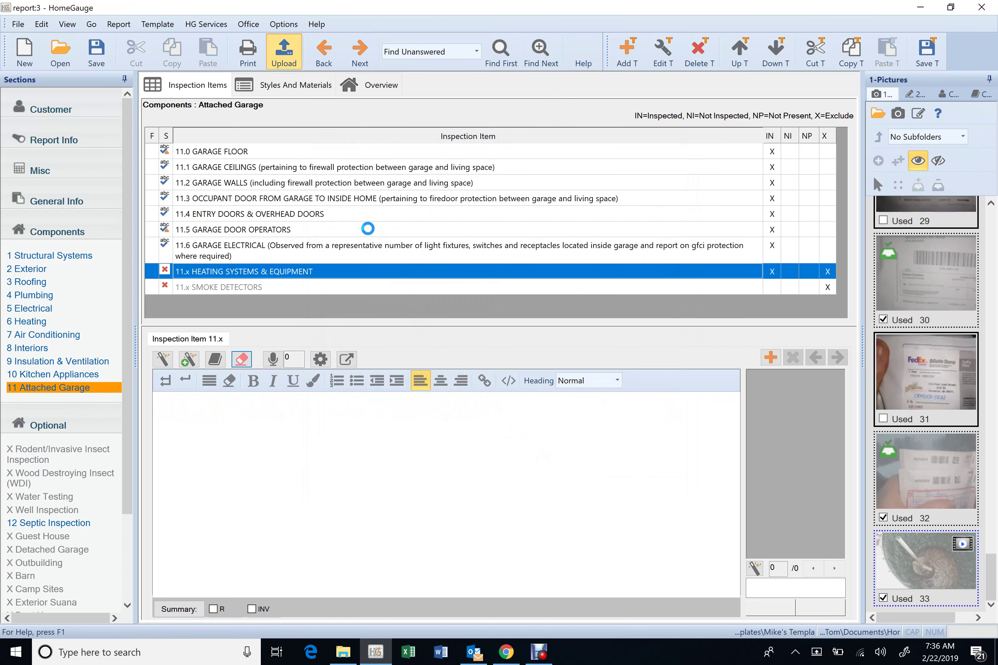
scroll(369, 237, "down", 4)
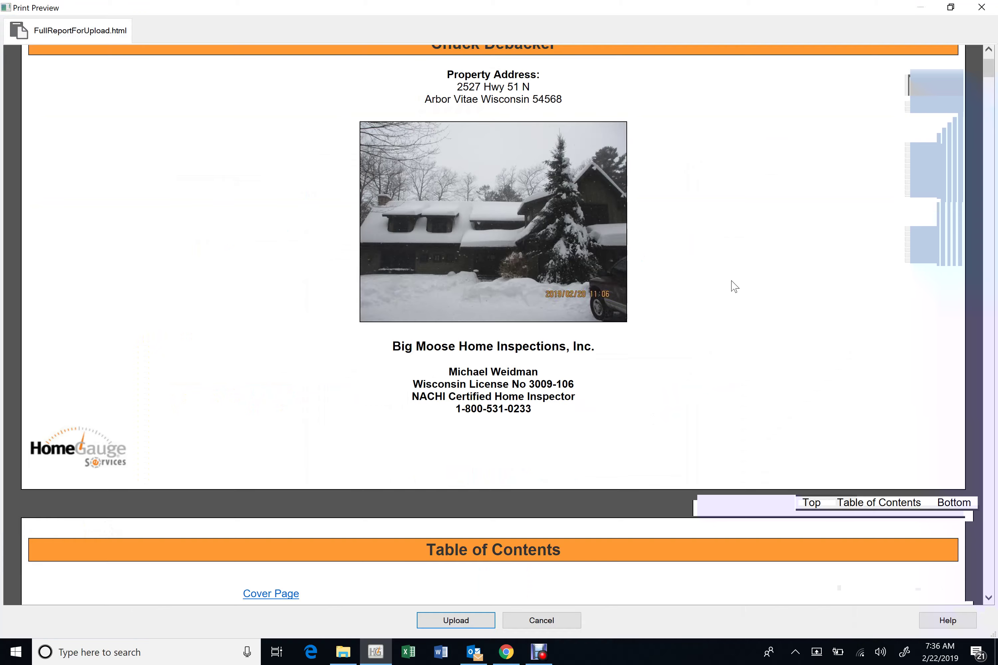
Review the report preview from the cover page and table of contents through the Structural Systems, Exterior, Roofing and Plumbing sections
scroll(735, 286, "down", 20)
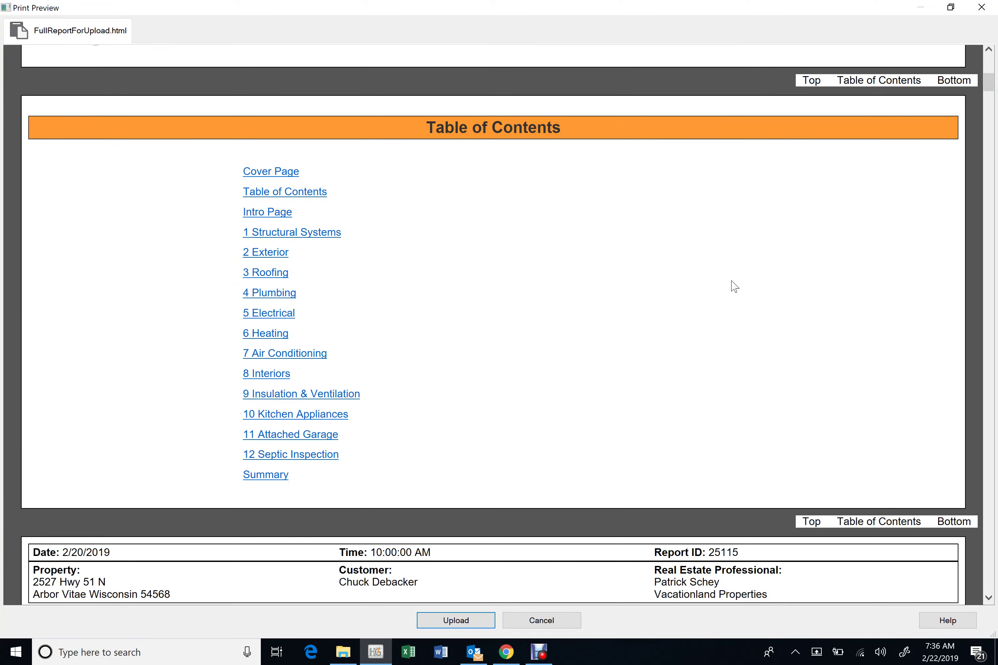
scroll(735, 286, "down", 20)
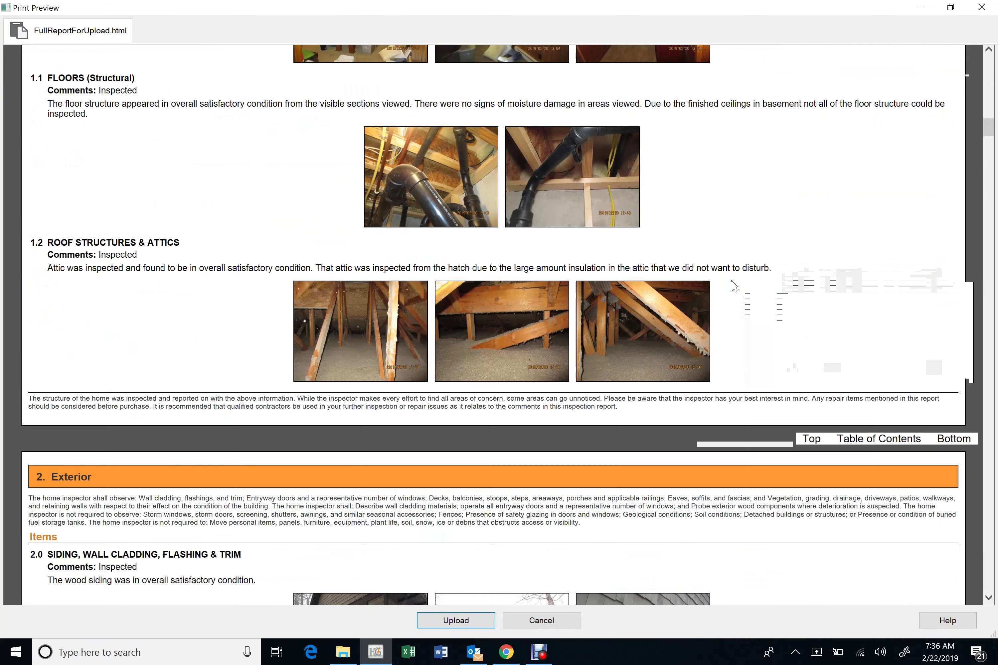
scroll(735, 287, "down", 20)
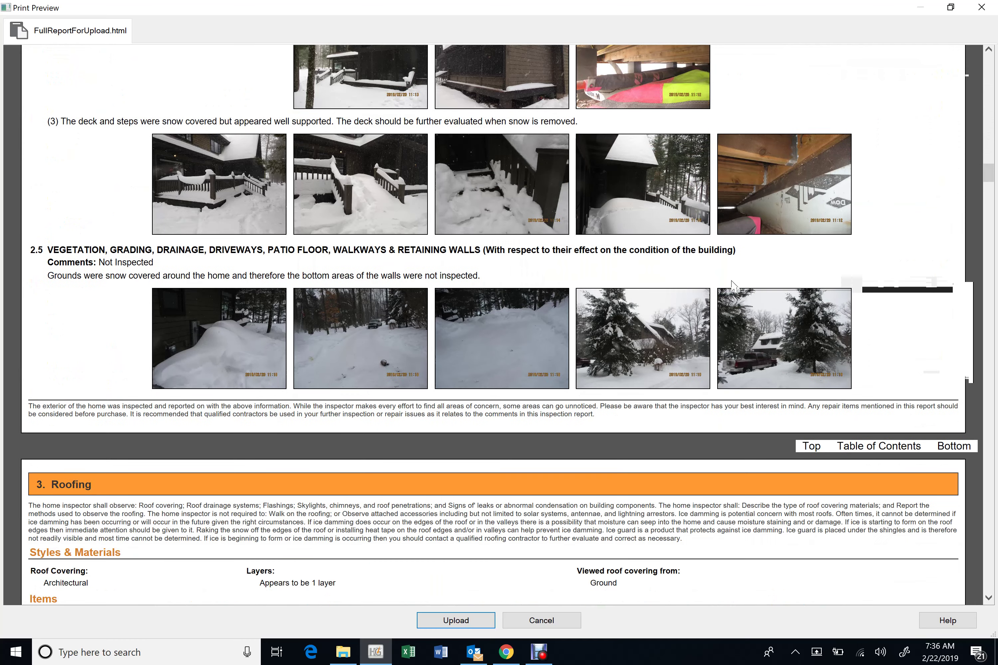
scroll(733, 286, "down", 20)
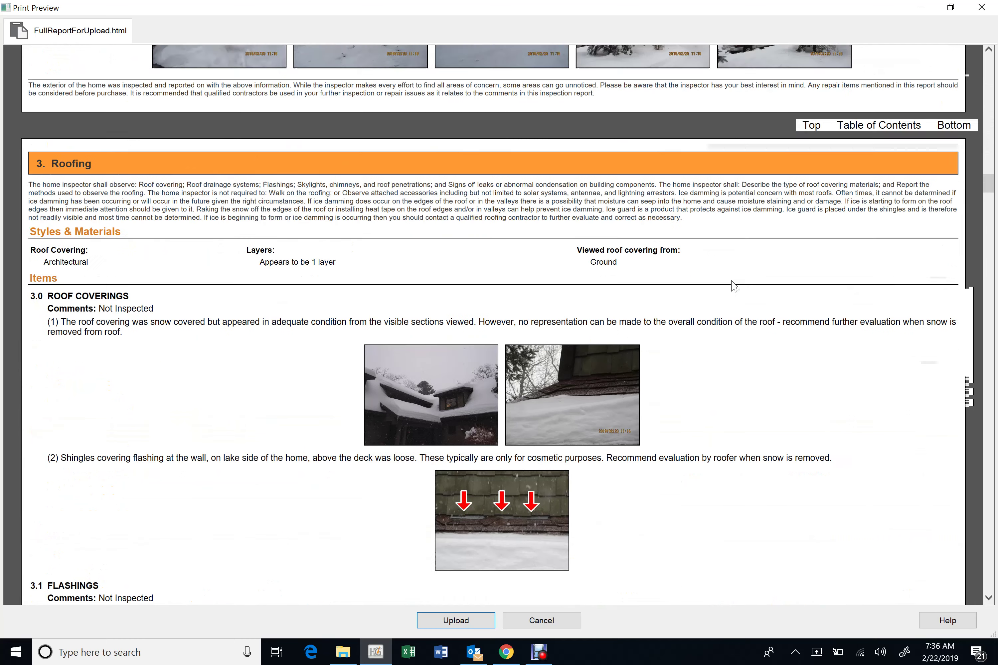
scroll(735, 286, "down", 8)
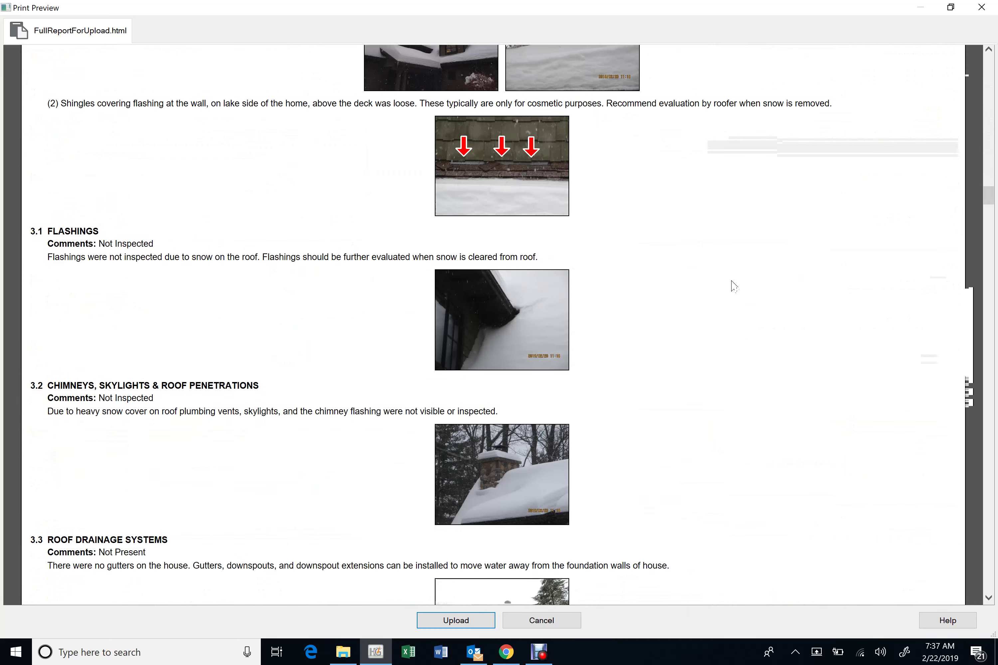
scroll(735, 286, "down", 16)
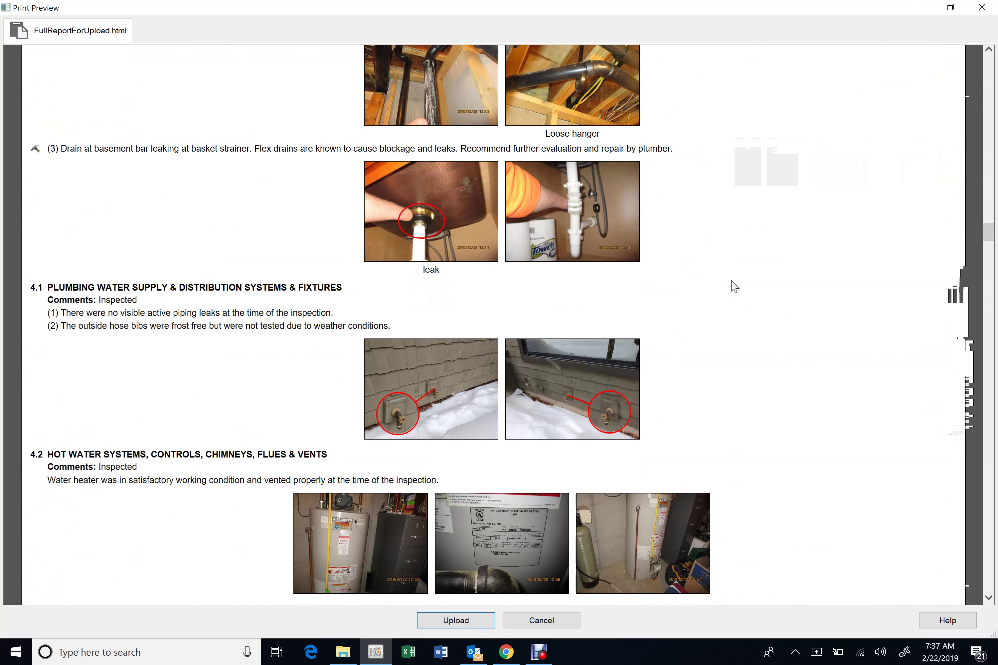
scroll(735, 287, "down", 12)
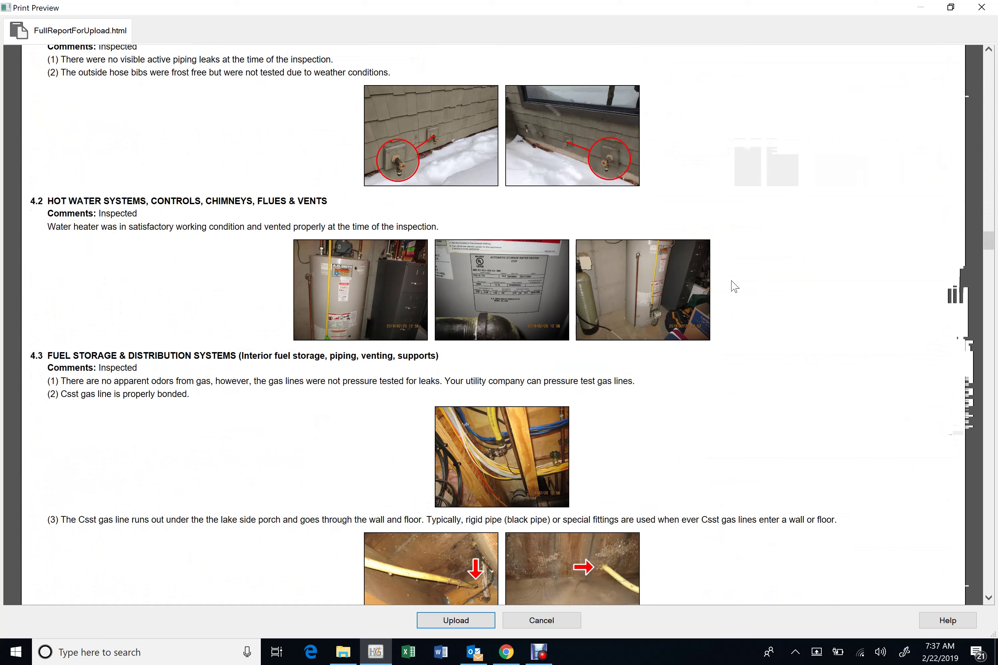
scroll(735, 286, "down", 4)
scroll(735, 286, "down", 2)
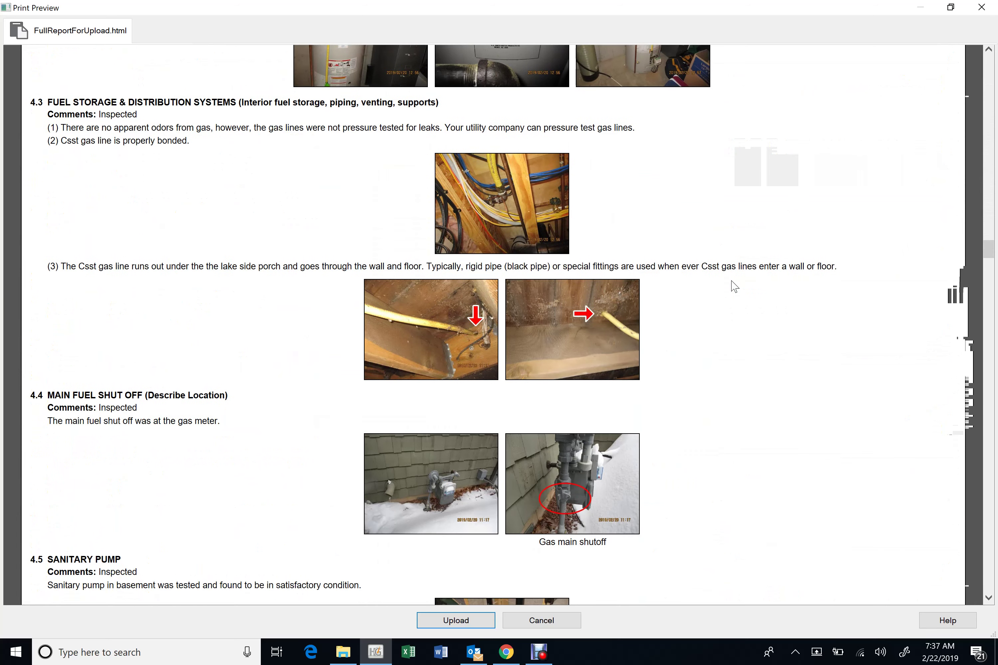
Review the Electrical section of the report preview, checking the comments and photos from the service entrance through the carbon monoxide detectors
scroll(735, 286, "down", 15)
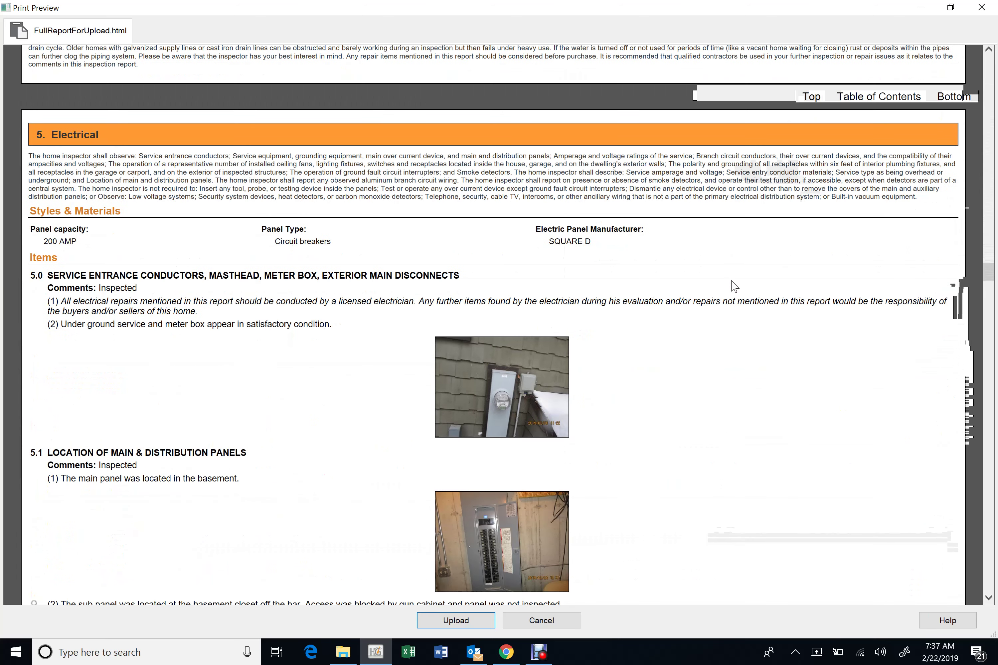
scroll(735, 286, "down", 14)
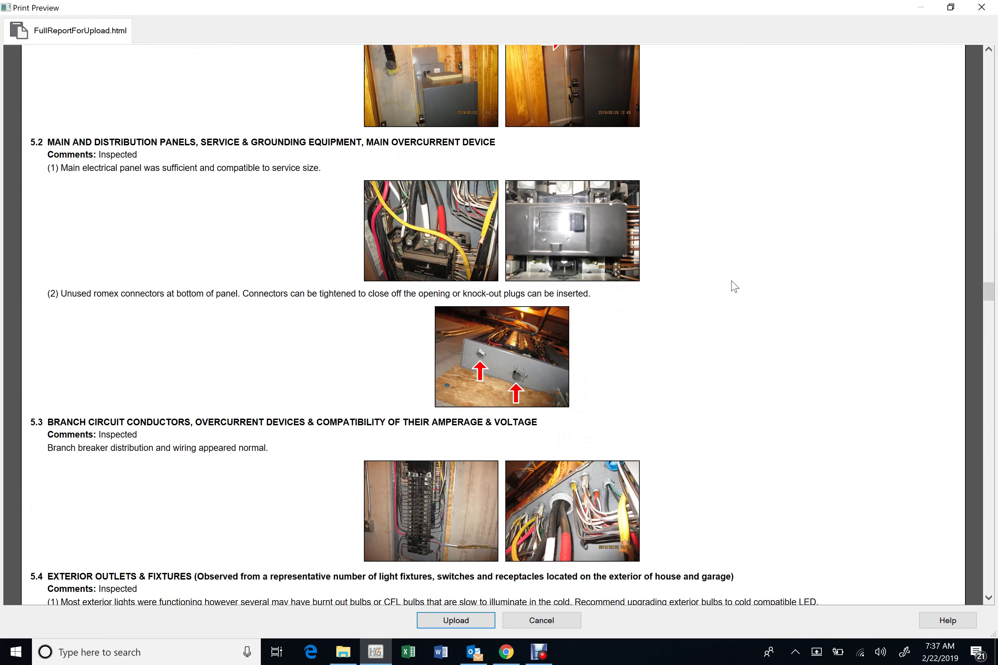
scroll(735, 286, "down", 4)
scroll(734, 286, "down", 4)
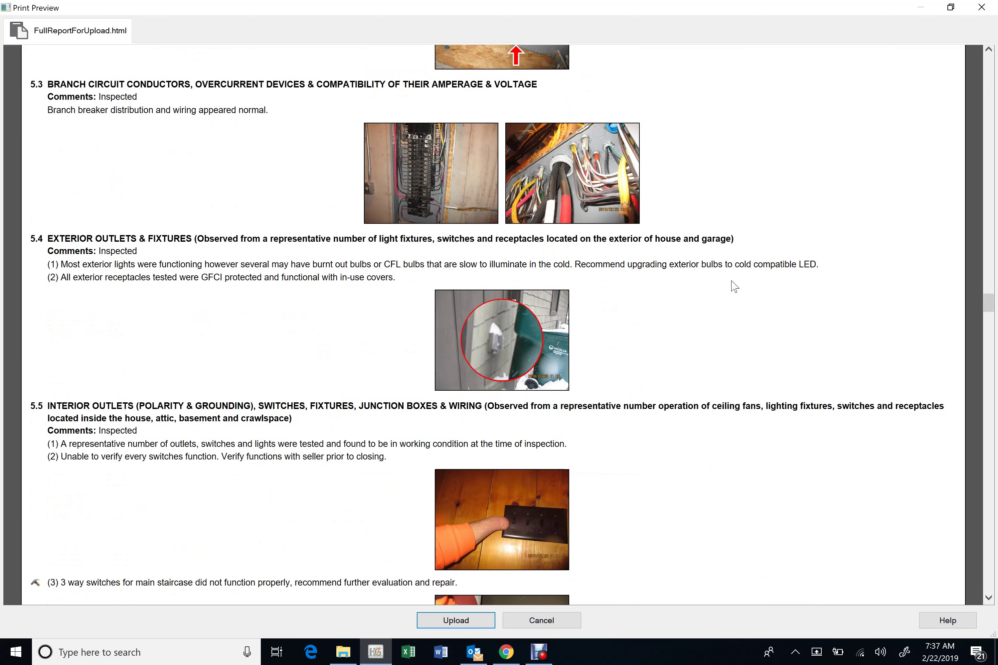
scroll(735, 286, "down", 10)
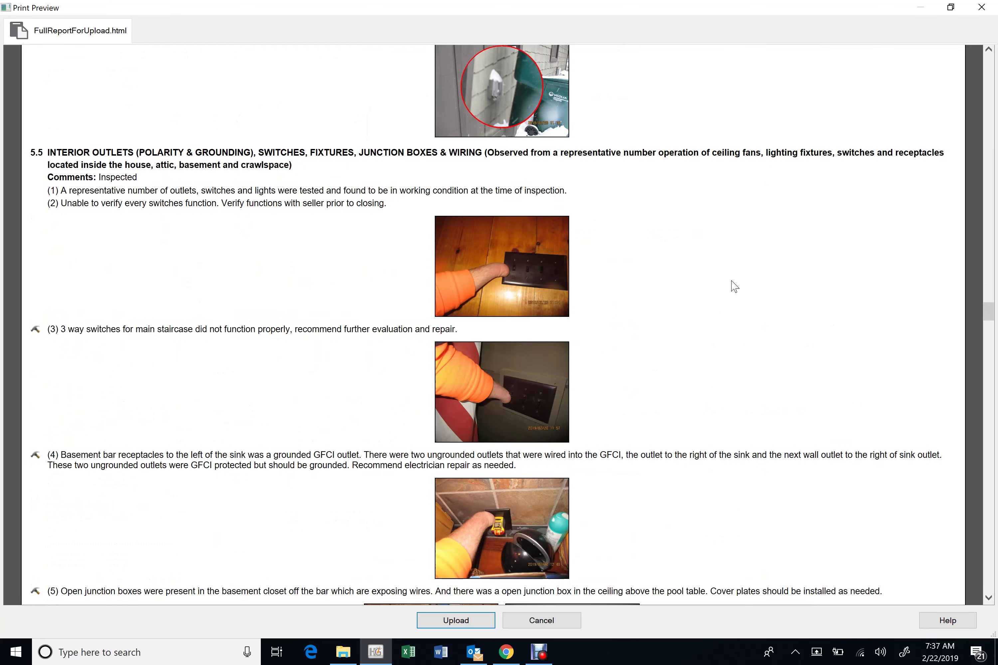
scroll(734, 286, "down", 10)
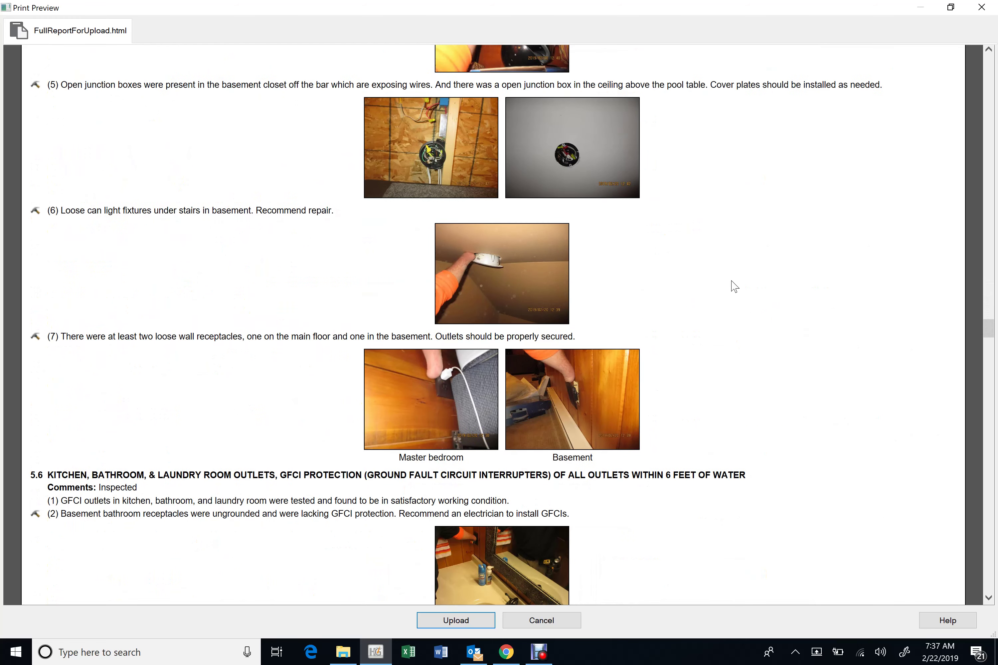
scroll(734, 286, "down", 8)
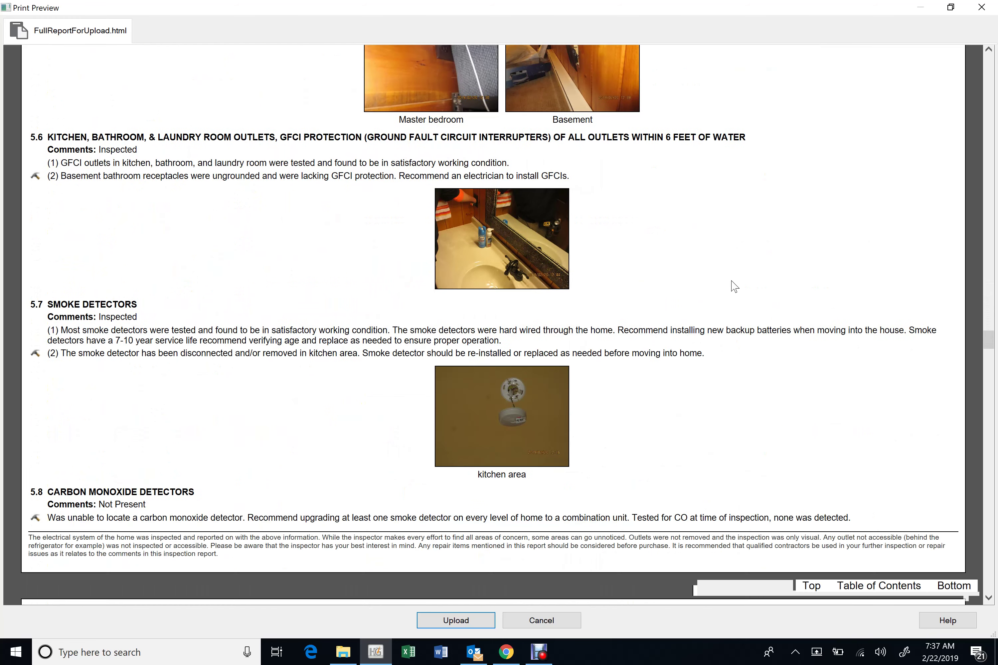
Review the Heating, Air Conditioning, Interiors, Insulation & Ventilation, Kitchen Appliances, Attached Garage and Septic Inspection sections of the preview
scroll(734, 286, "down", 20)
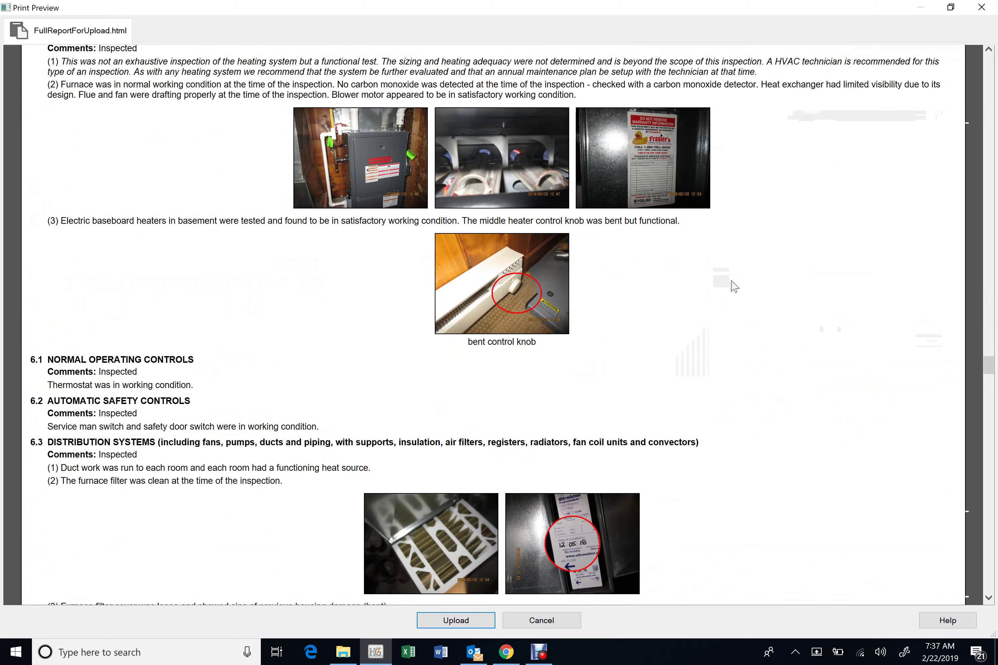
scroll(735, 286, "down", 18)
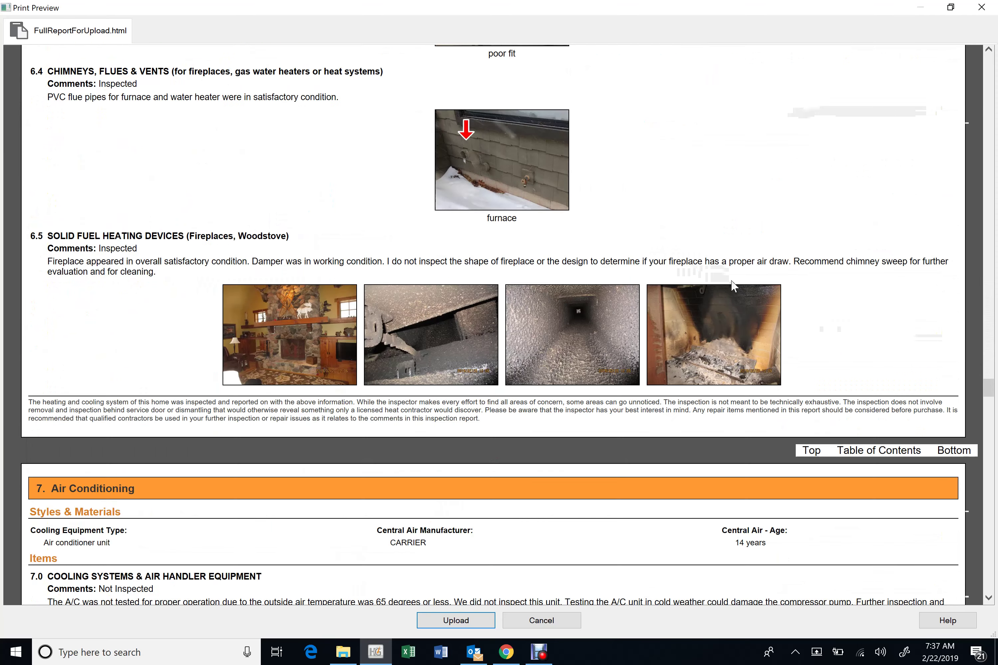
scroll(732, 286, "down", 15)
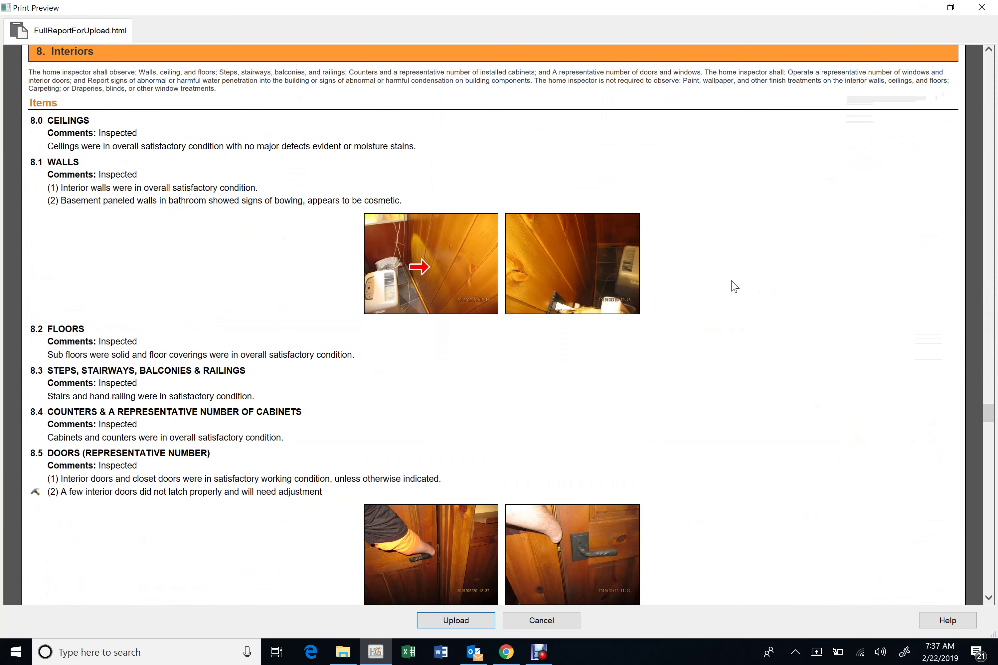
scroll(734, 287, "down", 9)
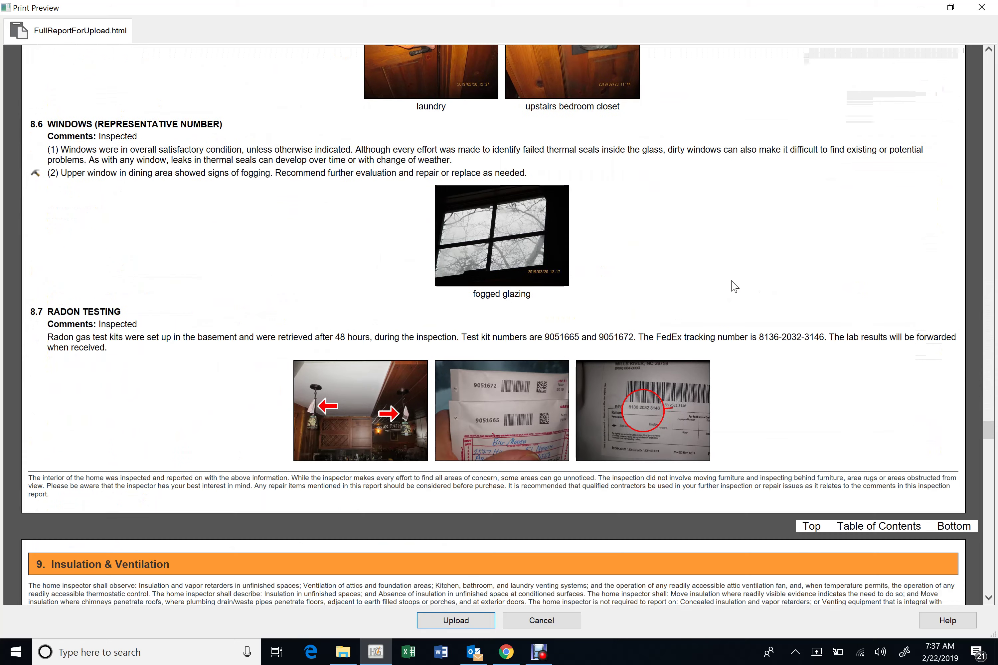
scroll(734, 286, "down", 17)
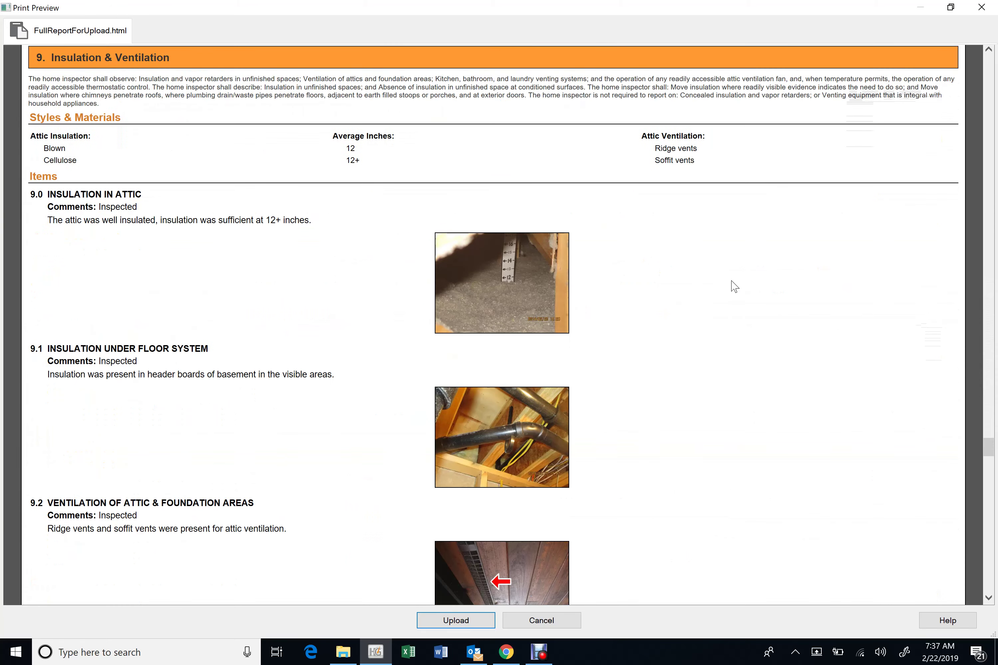
scroll(734, 286, "down", 20)
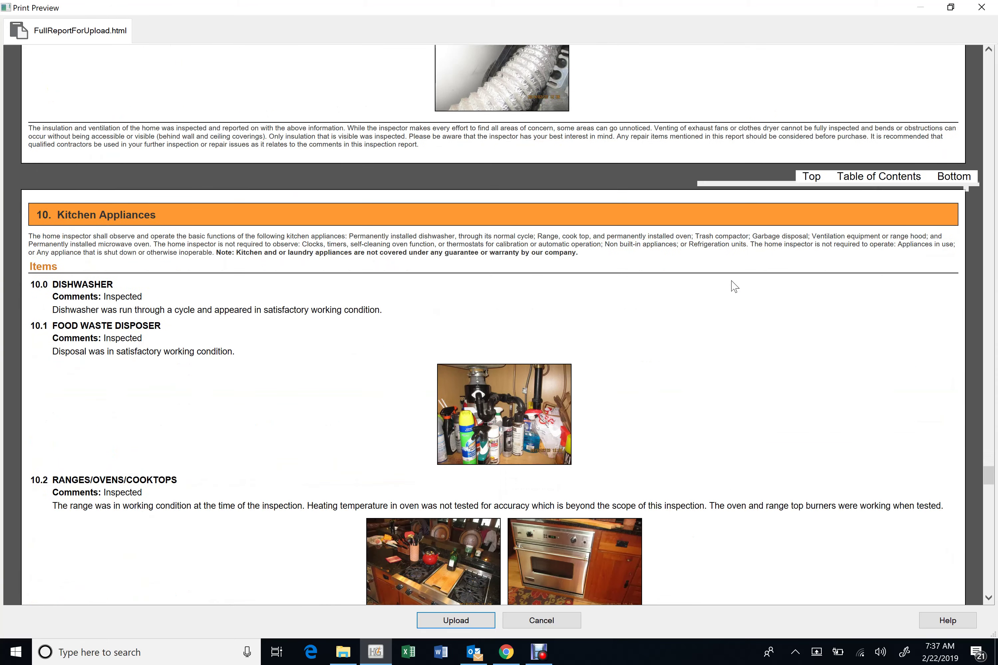
scroll(735, 286, "down", 20)
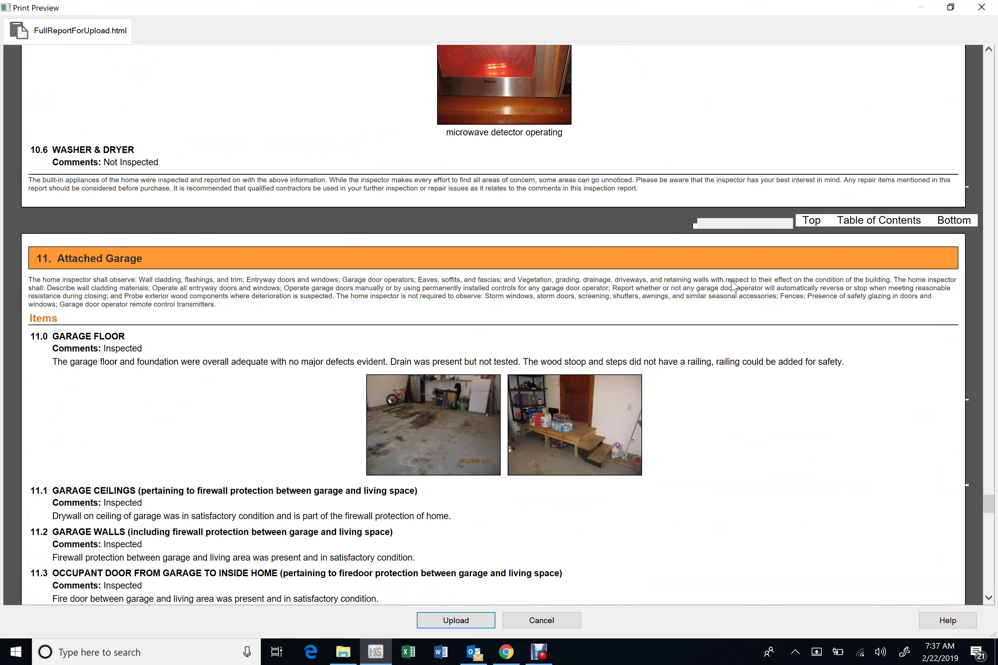
scroll(734, 286, "down", 15)
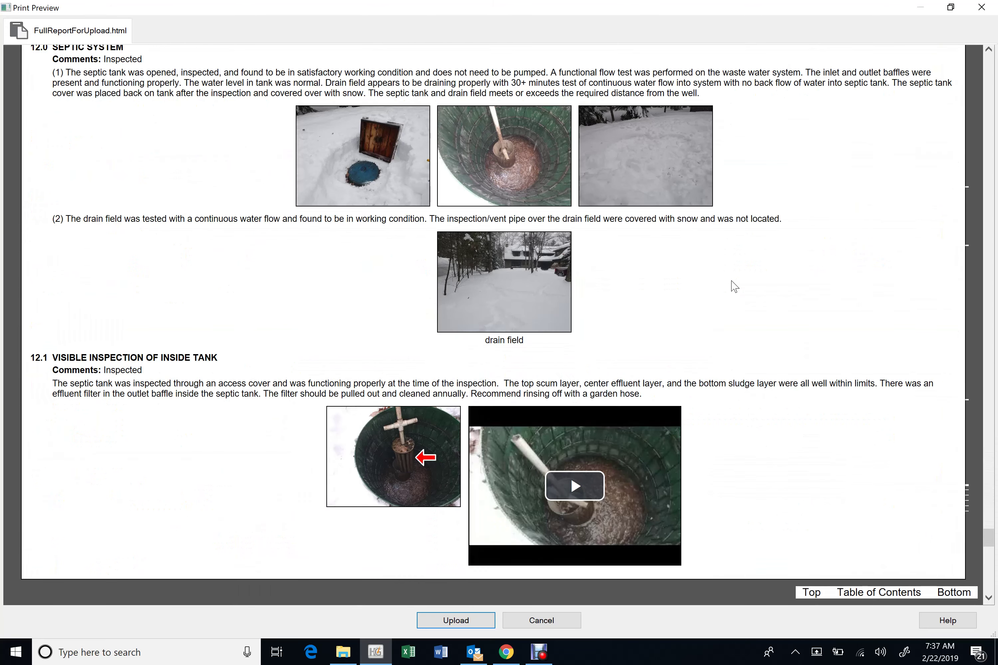
Read through the Summary at the end of the report, checking its Repair and Investigate items for each section
scroll(735, 287, "down", 20)
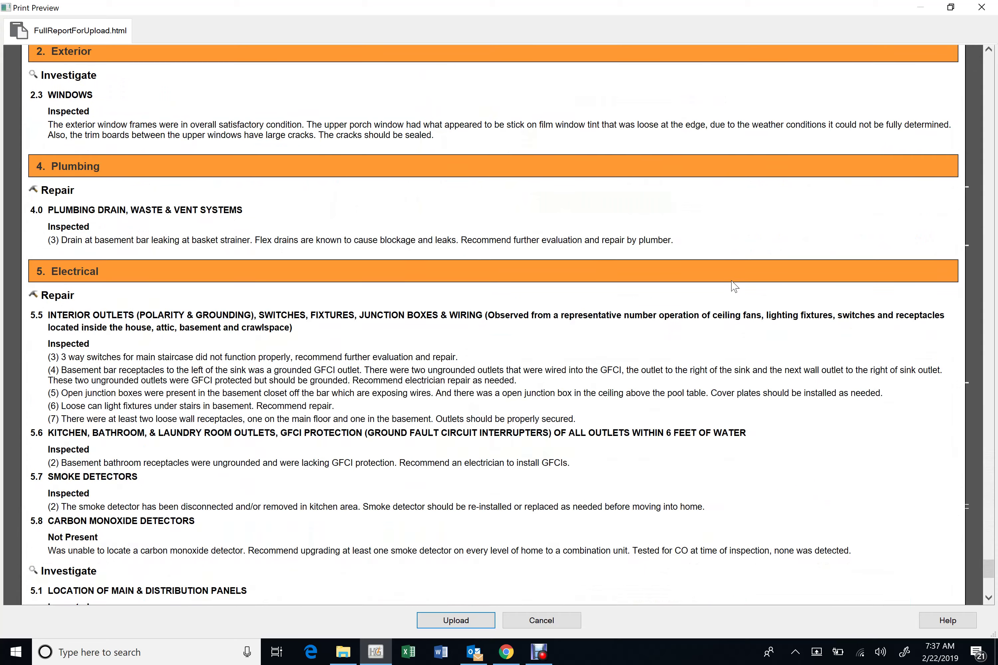
scroll(735, 286, "down", 11)
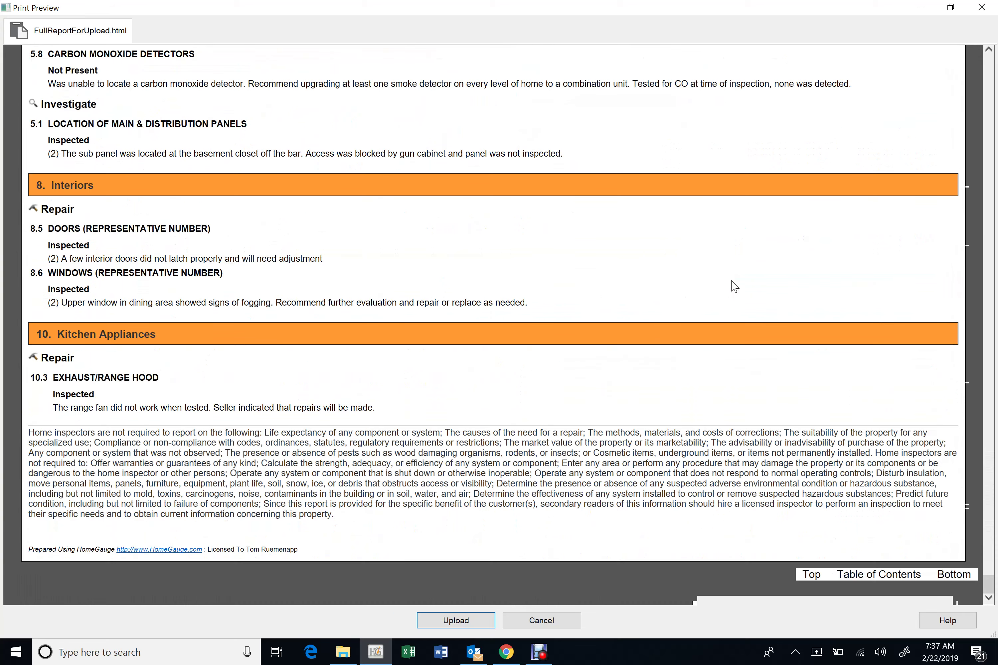
scroll(735, 286, "up", 10)
scroll(734, 286, "up", 4)
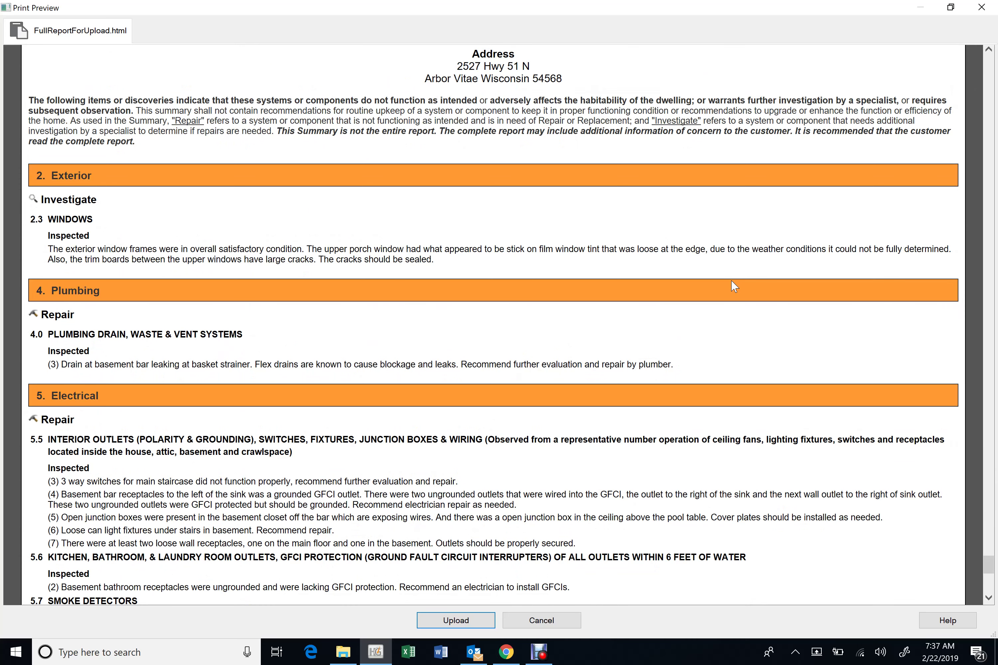
scroll(731, 282, "down", 4)
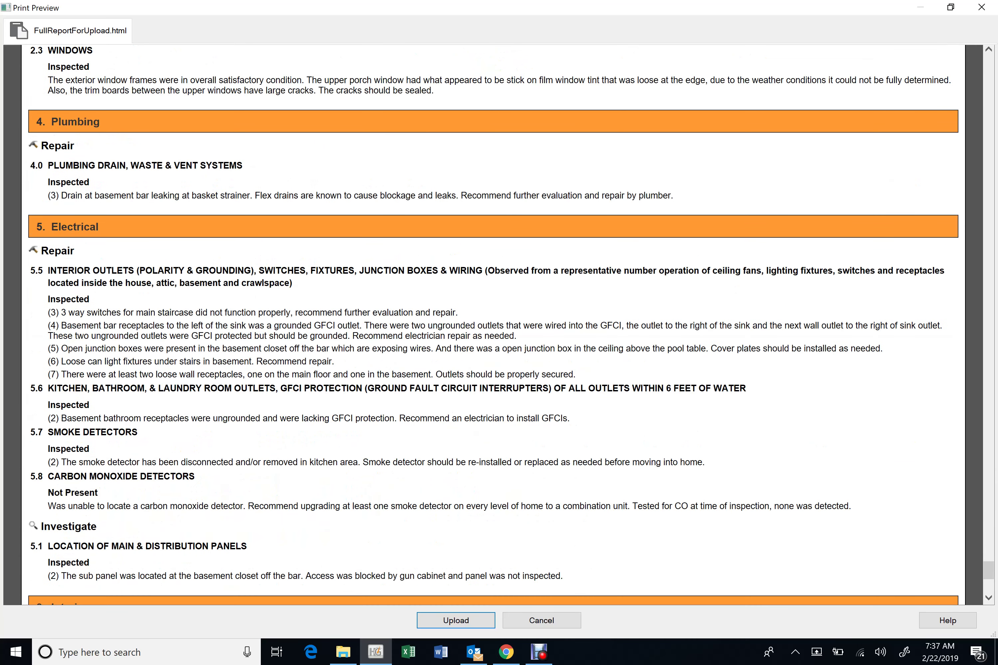
scroll(205, 412, "down", 8)
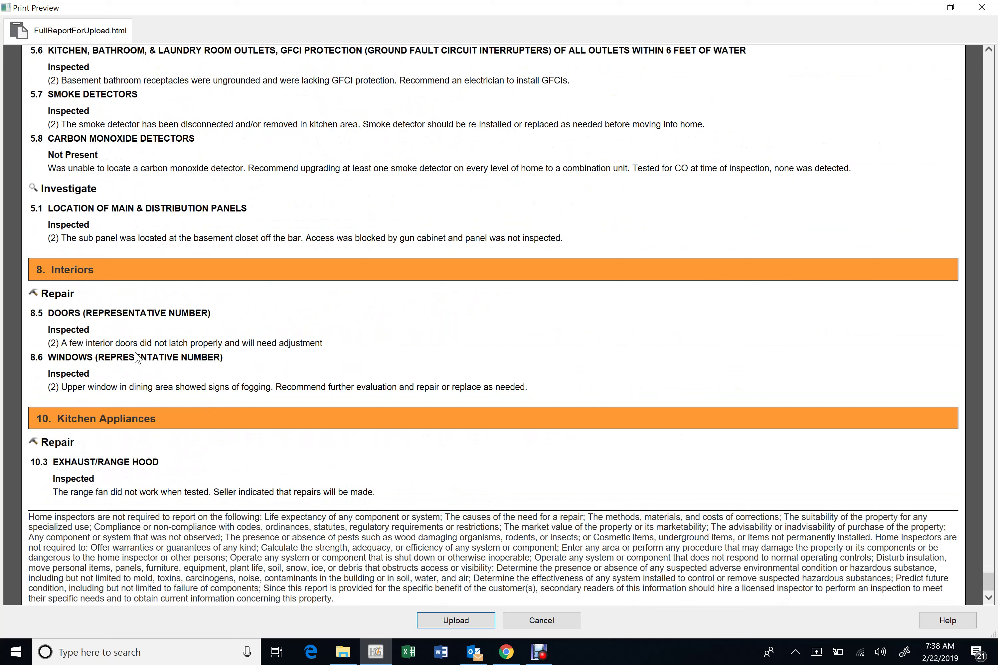
scroll(137, 358, "down", 1)
scroll(362, 429, "up", 5)
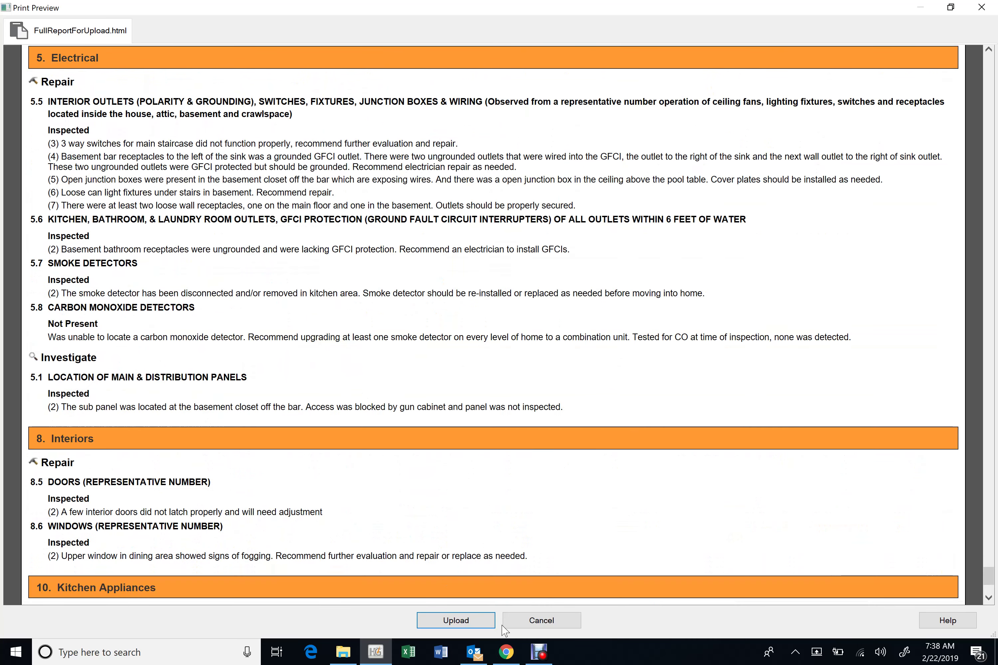
Go back through the report preview from the Summary to the Plumbing section, rechecking the garage, heating, electrical and plumbing comments
scroll(471, 432, "up", 15)
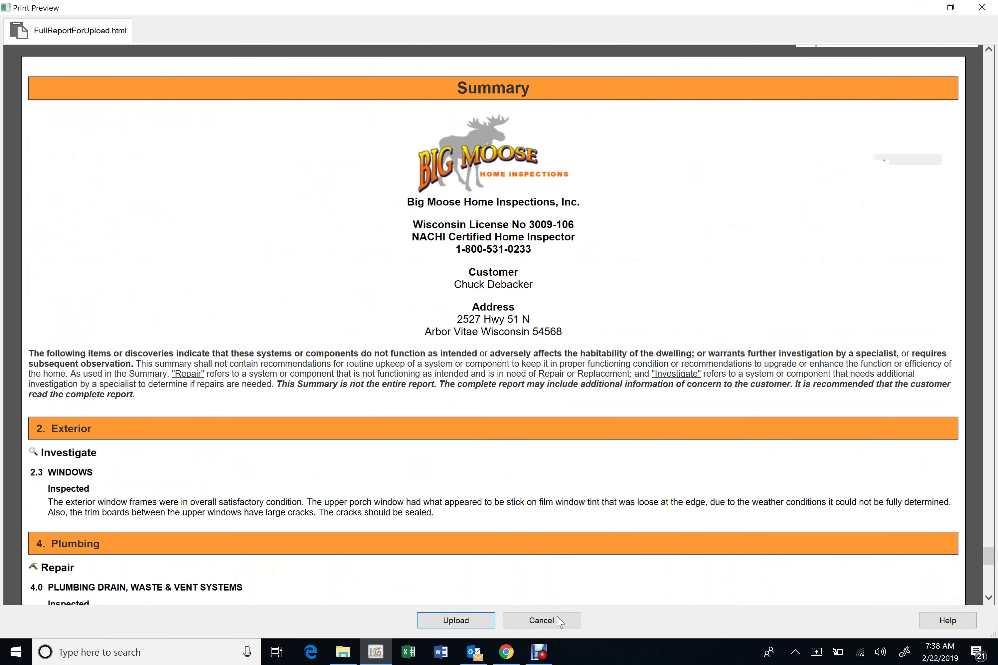
scroll(383, 266, "up", 15)
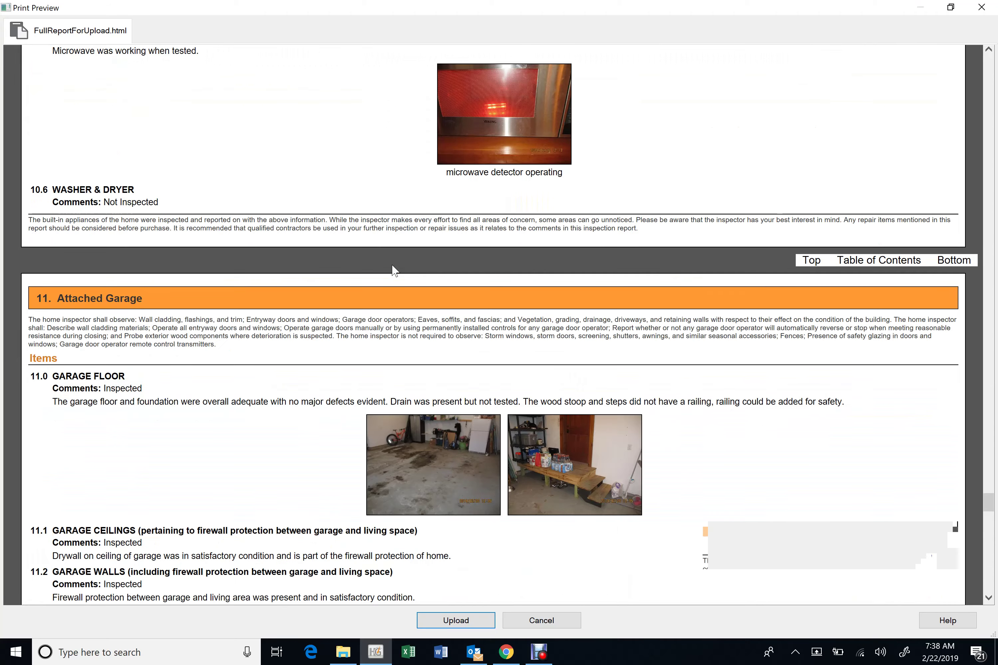
scroll(394, 270, "up", 20)
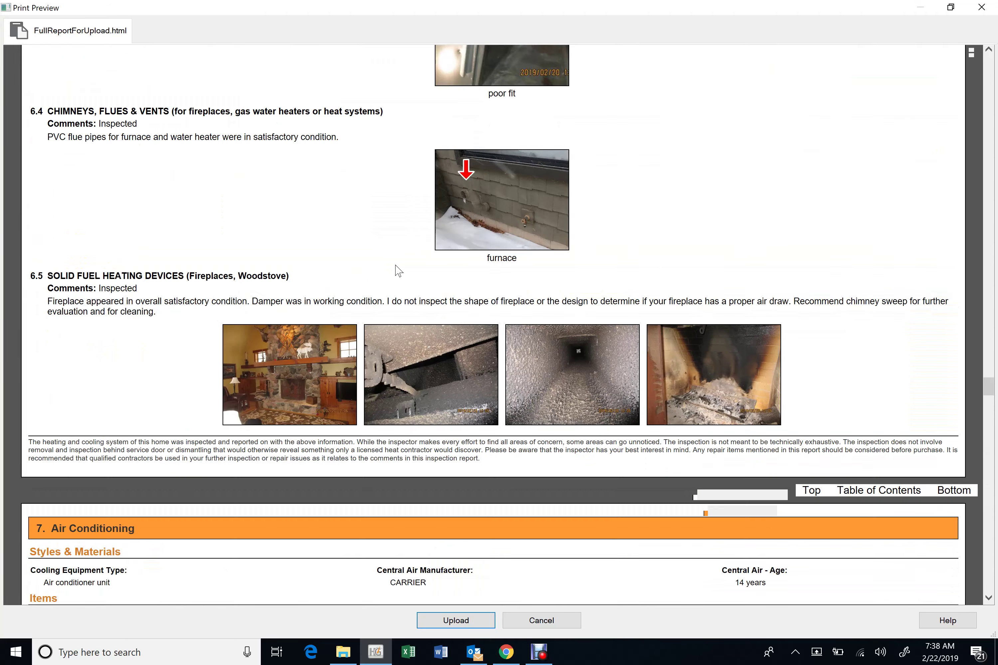
scroll(398, 270, "up", 20)
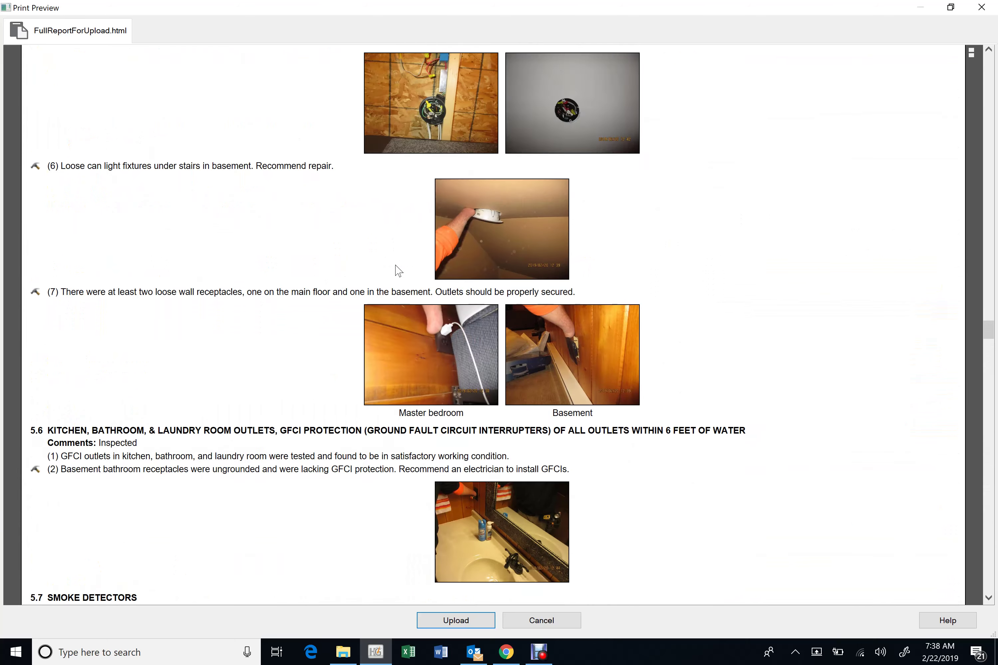
scroll(399, 270, "up", 20)
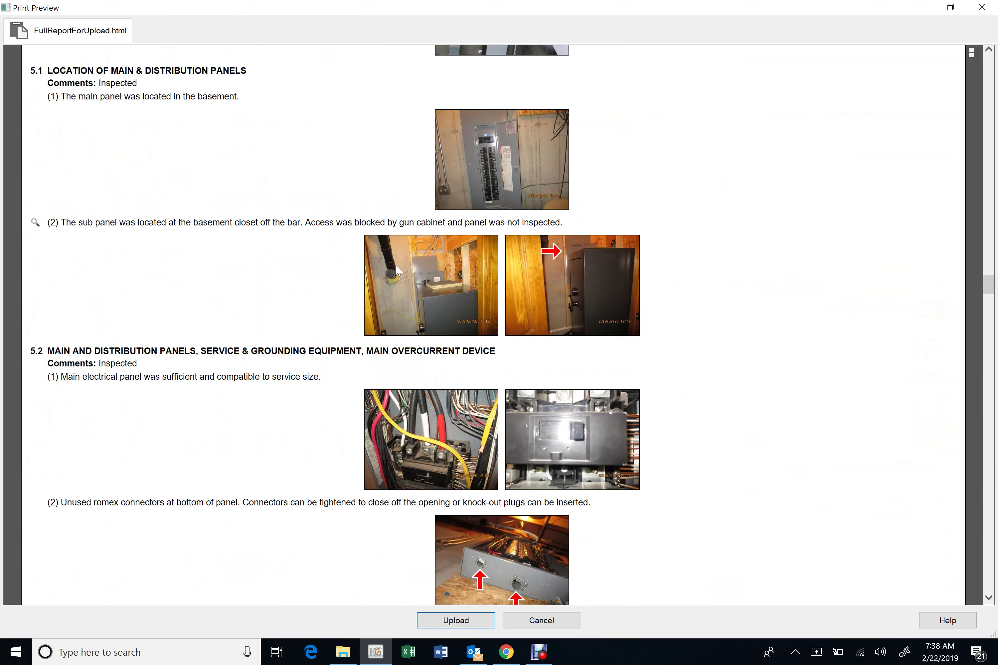
scroll(394, 264, "up", 20)
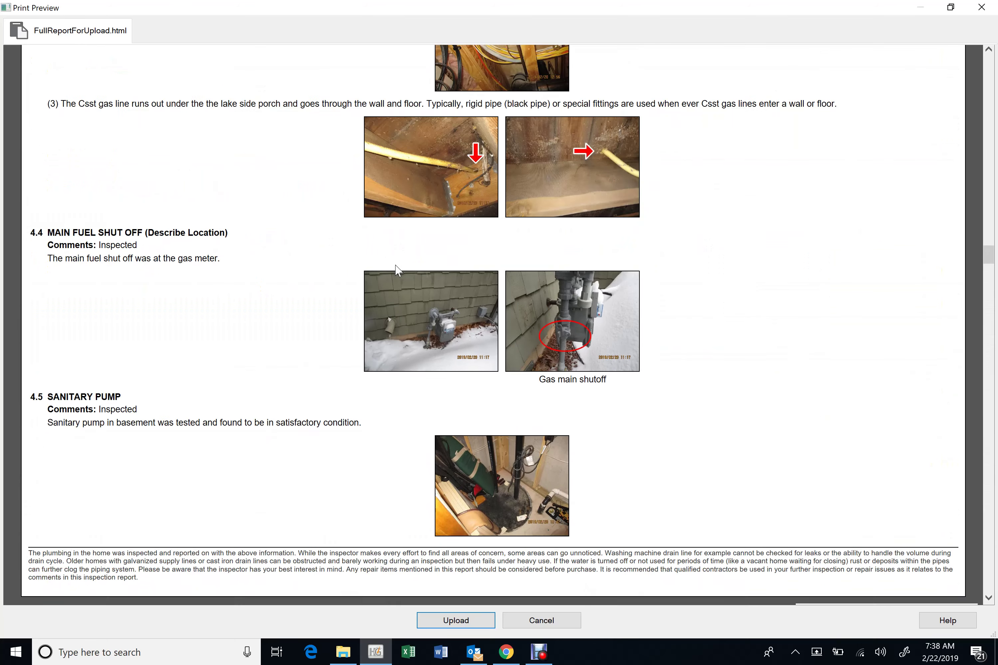
scroll(399, 271, "up", 15)
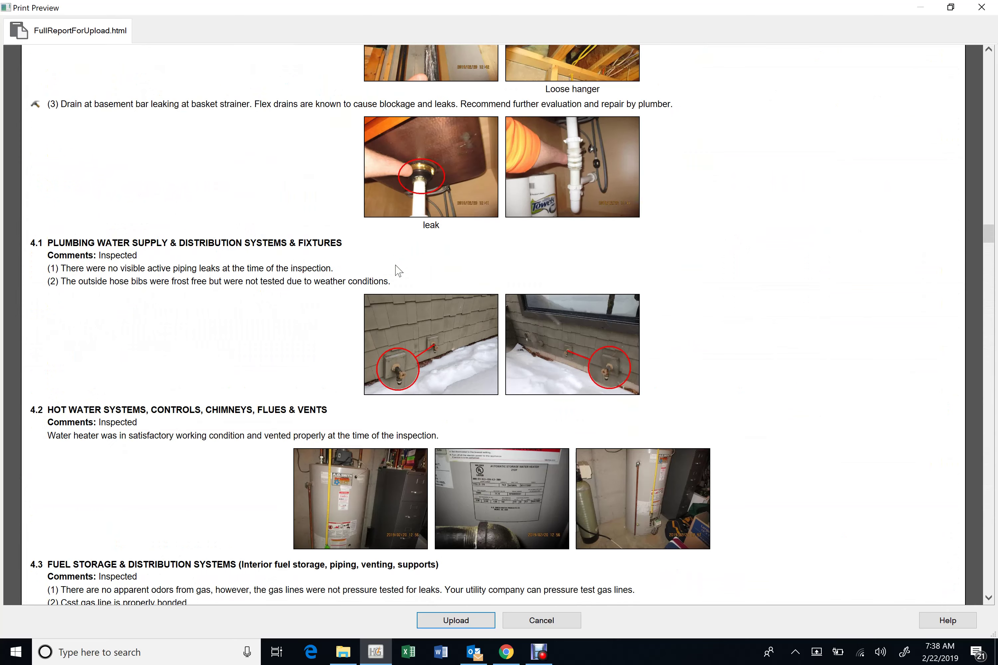
scroll(395, 266, "up", 6)
scroll(396, 266, "up", 5)
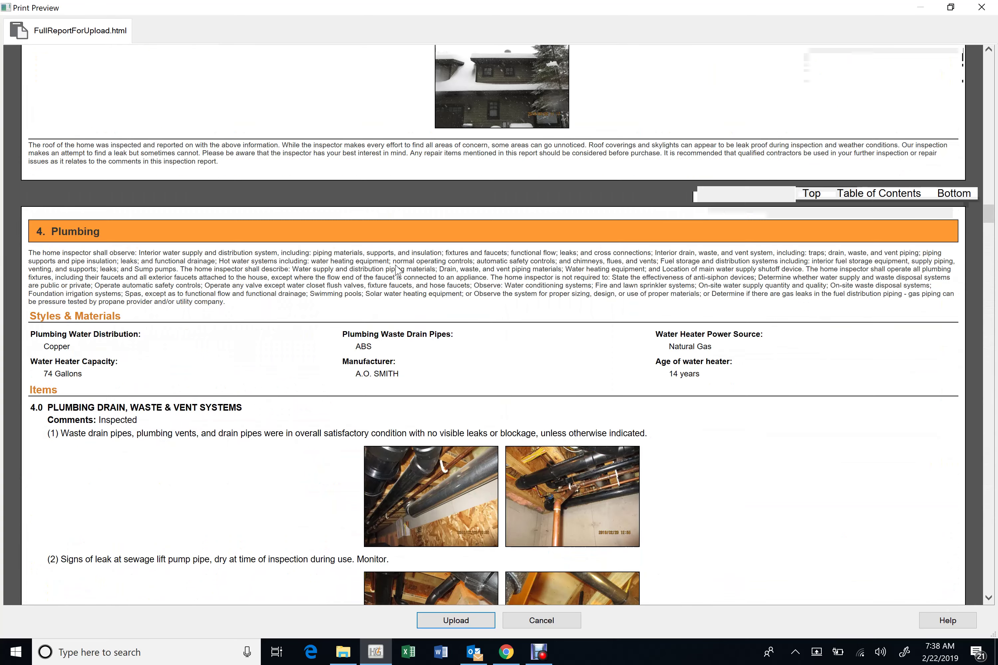
Recheck the Roofing, Exterior and Structural Systems sections and the comment definitions page, and close the preview without uploading
scroll(395, 269, "up", 12)
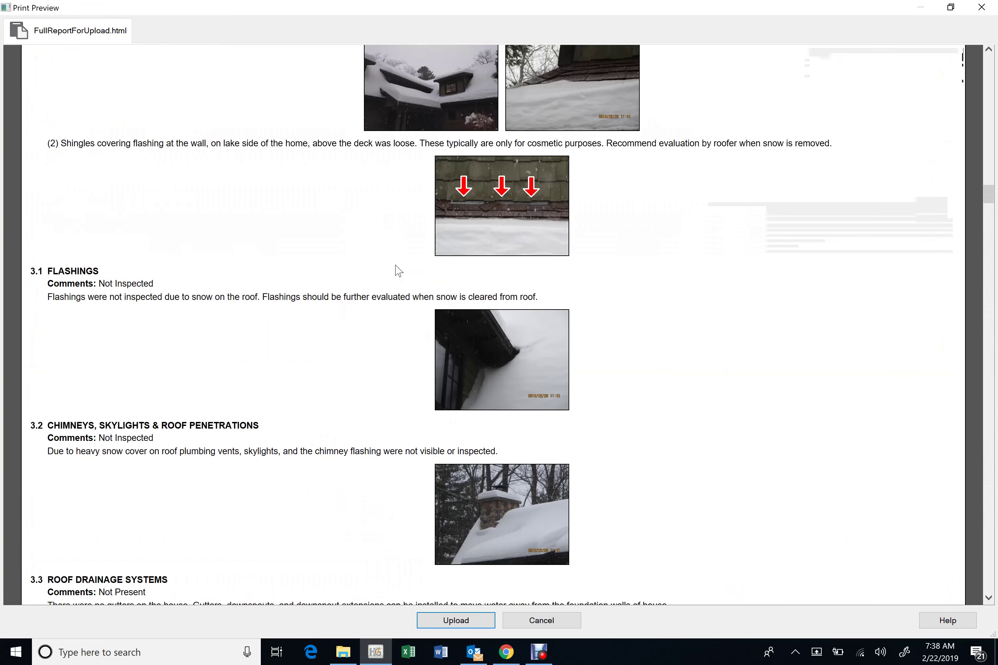
scroll(398, 271, "up", 15)
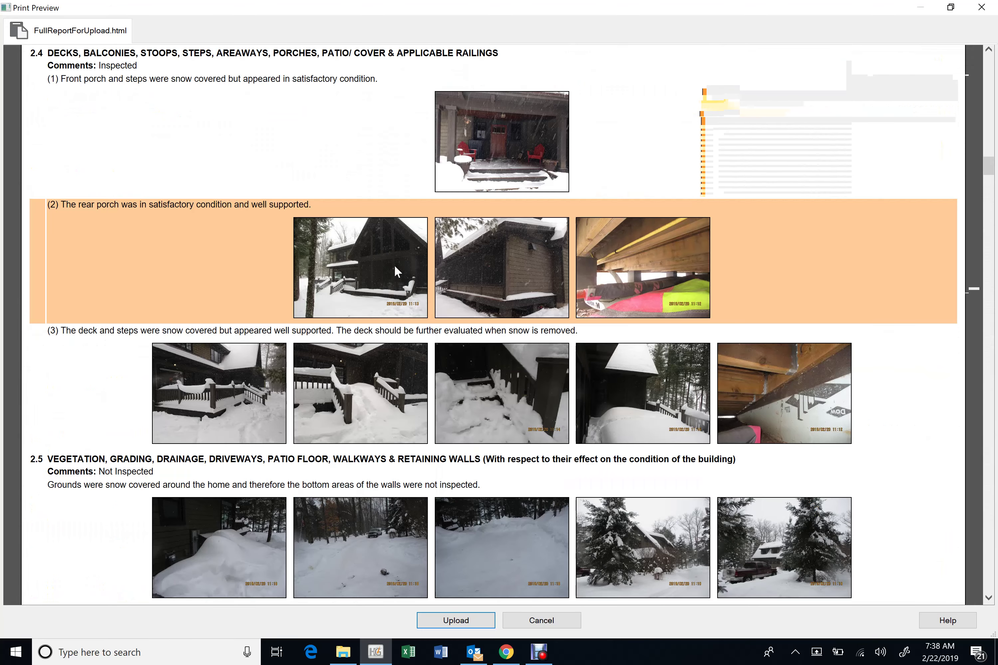
scroll(398, 271, "up", 2)
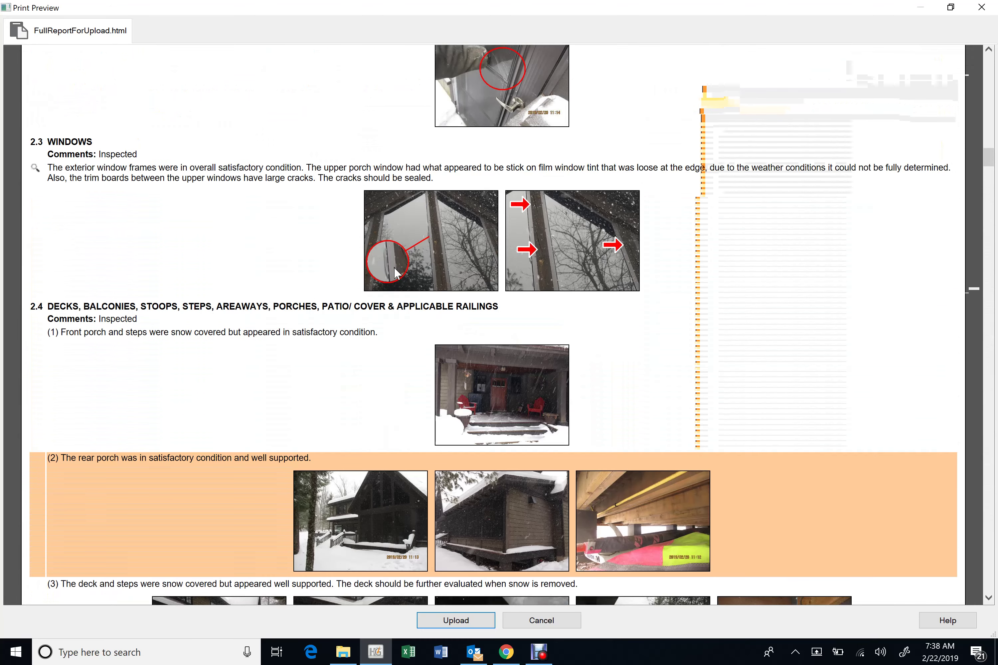
scroll(396, 274, "down", 7)
scroll(394, 275, "up", 9)
scroll(391, 270, "up", 20)
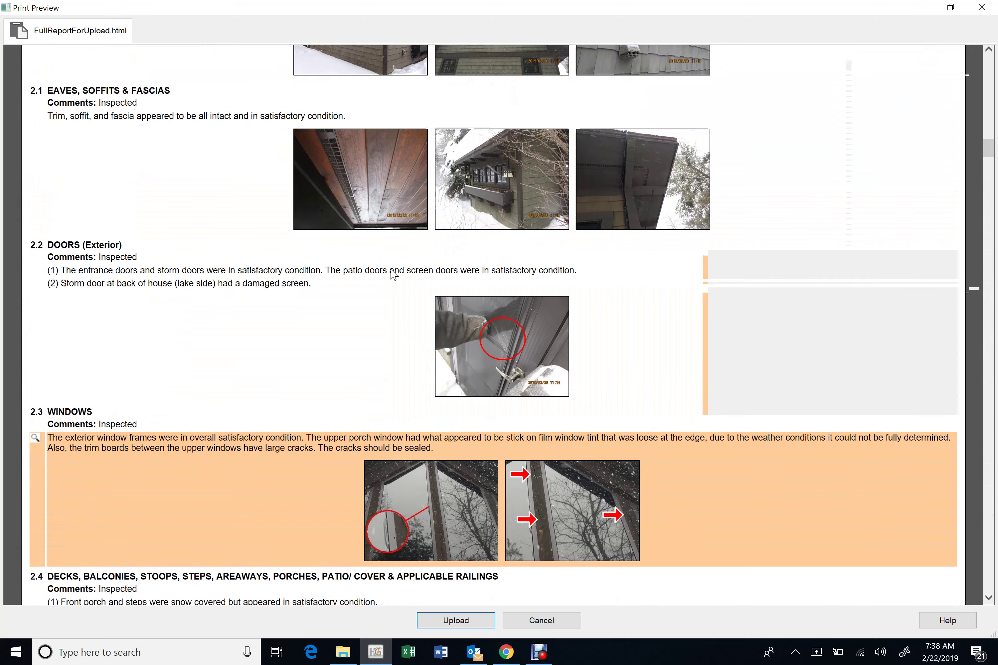
scroll(390, 270, "up", 20)
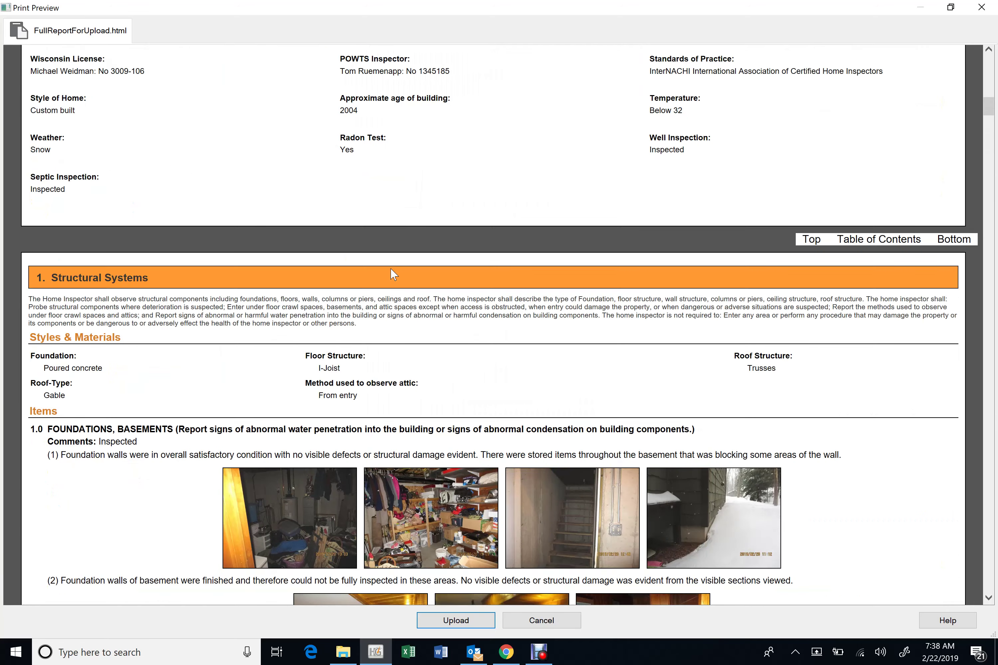
scroll(391, 270, "down", 12)
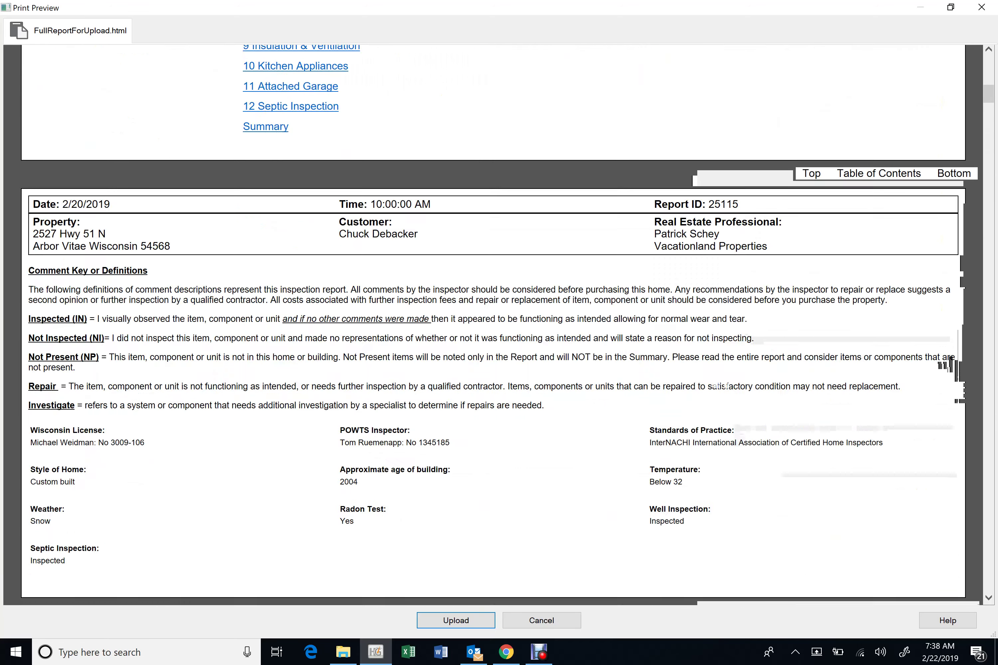
left_click(542, 620)
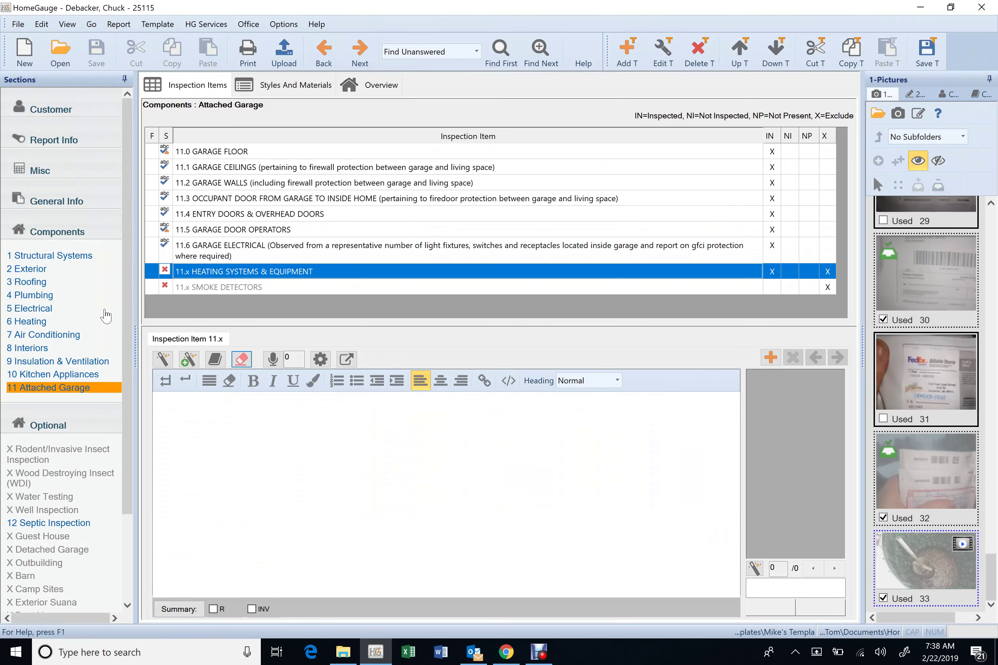
Open the Foundations, Basements item under Structural Systems and browse its attached pictures to the third one, showing the basement stairwell
left_click(39, 272)
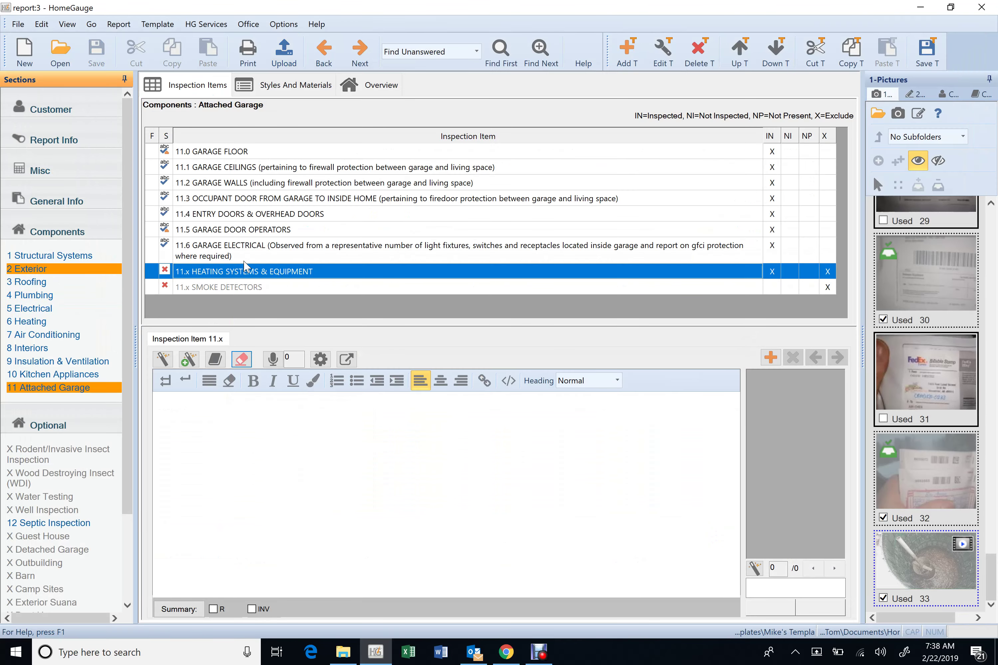
left_click(191, 86)
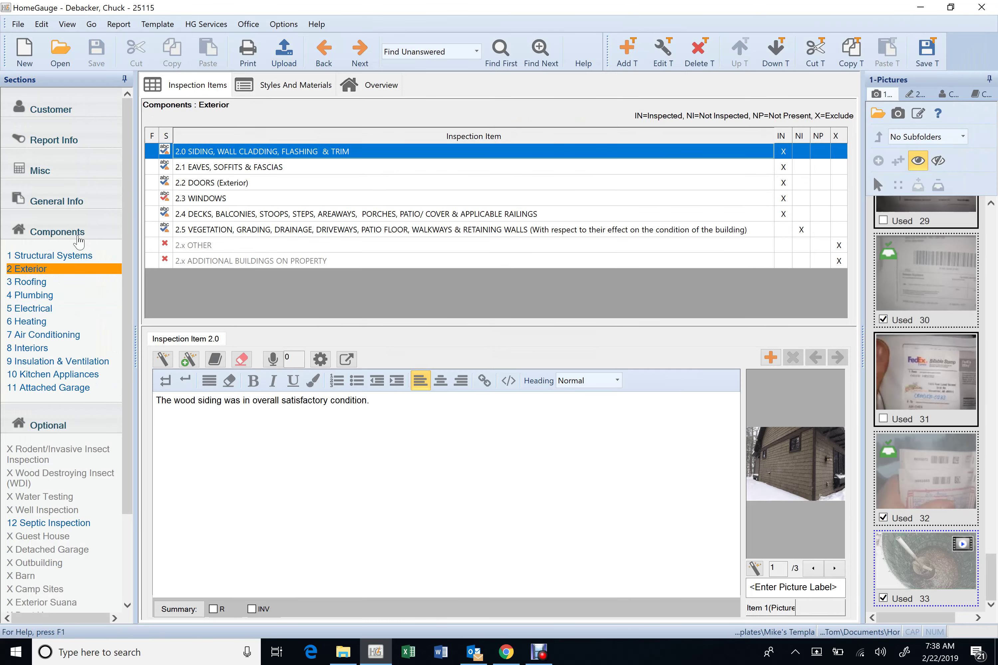
left_click(50, 256)
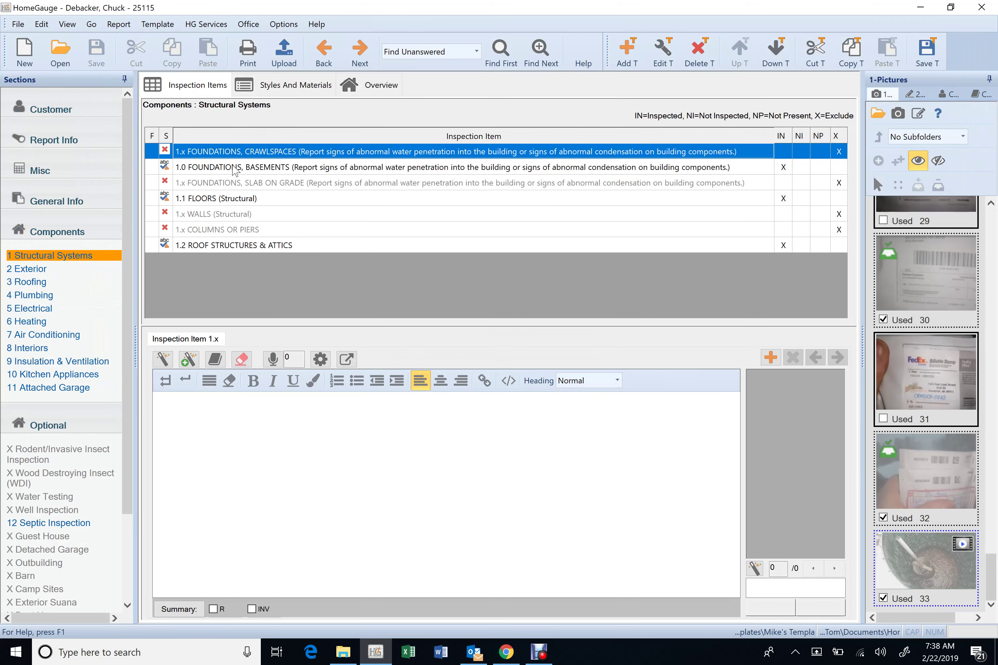
left_click(232, 167)
left_click(832, 569)
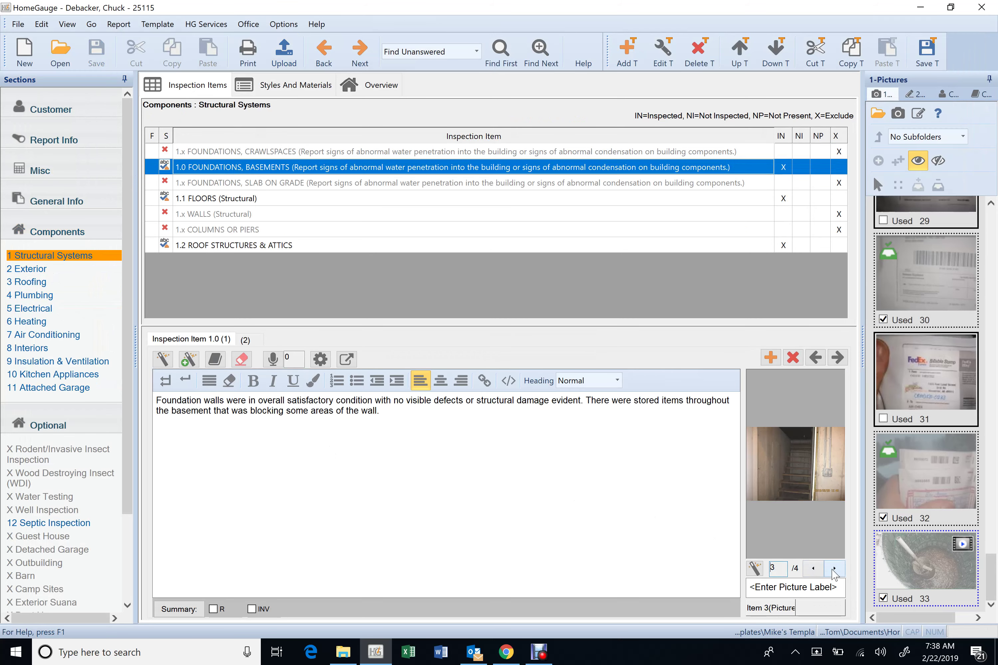
left_click(833, 569)
right_click(810, 470)
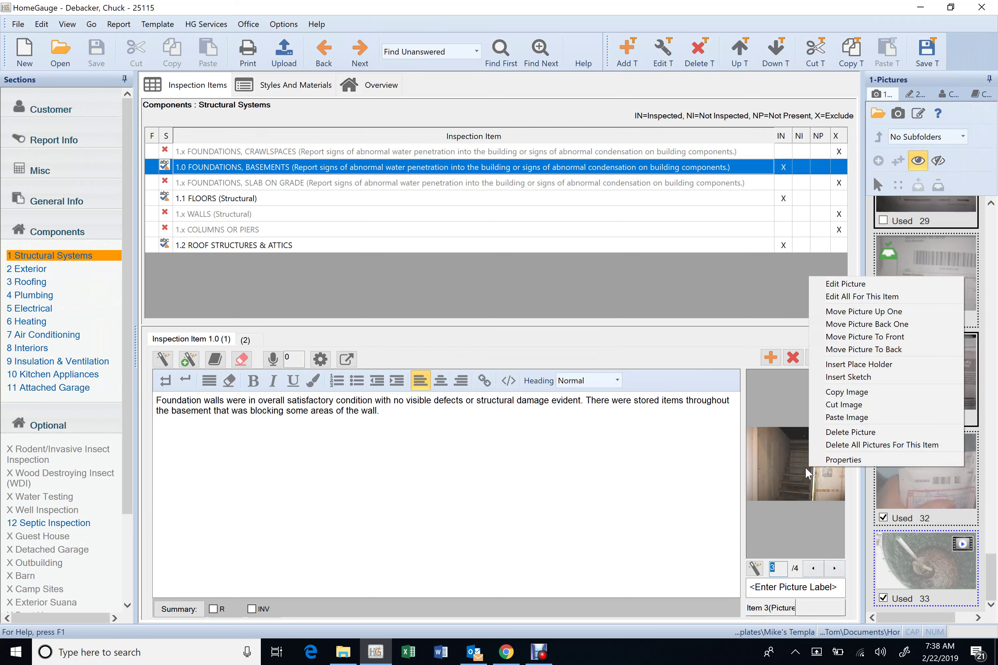
right_click(795, 483)
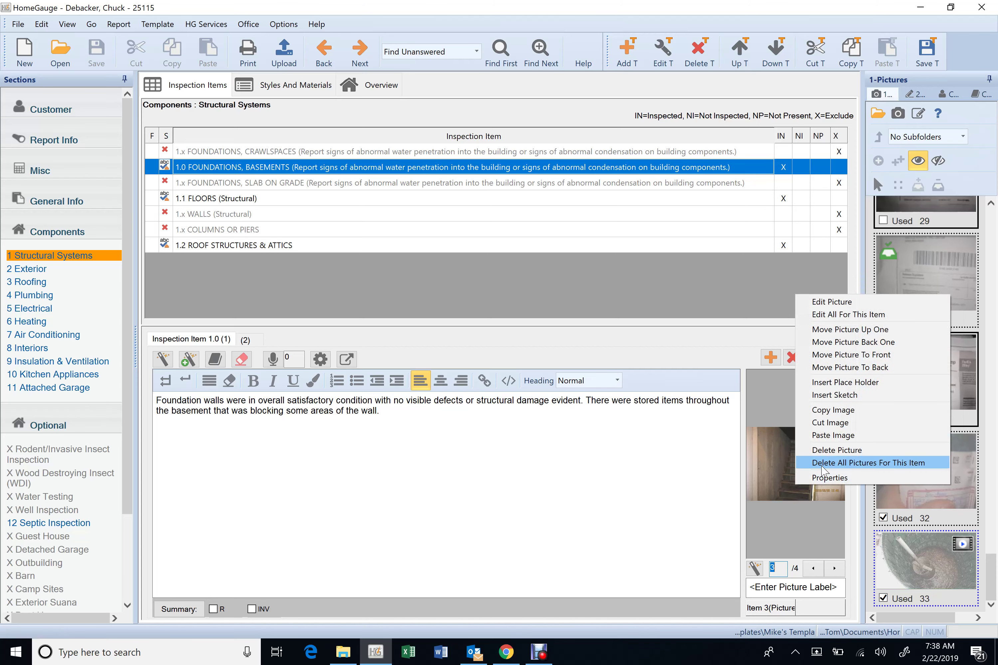
Append "The bilco door was snow covered and was therefore not visible and were not opened." to the first Foundations, Basements comment
left_click(652, 489)
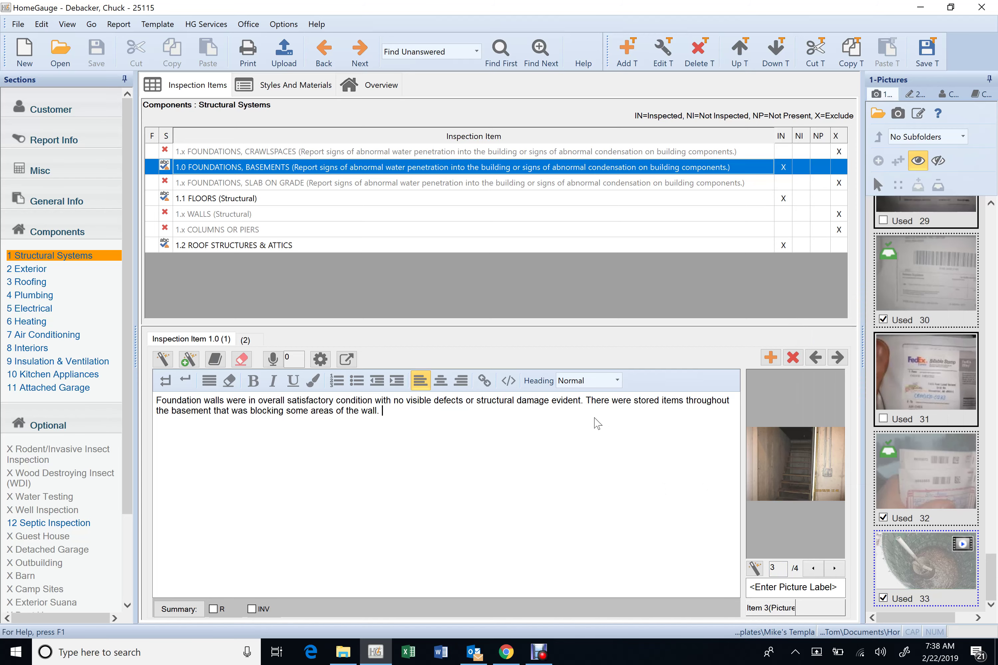
type("The bilco door was snow cov")
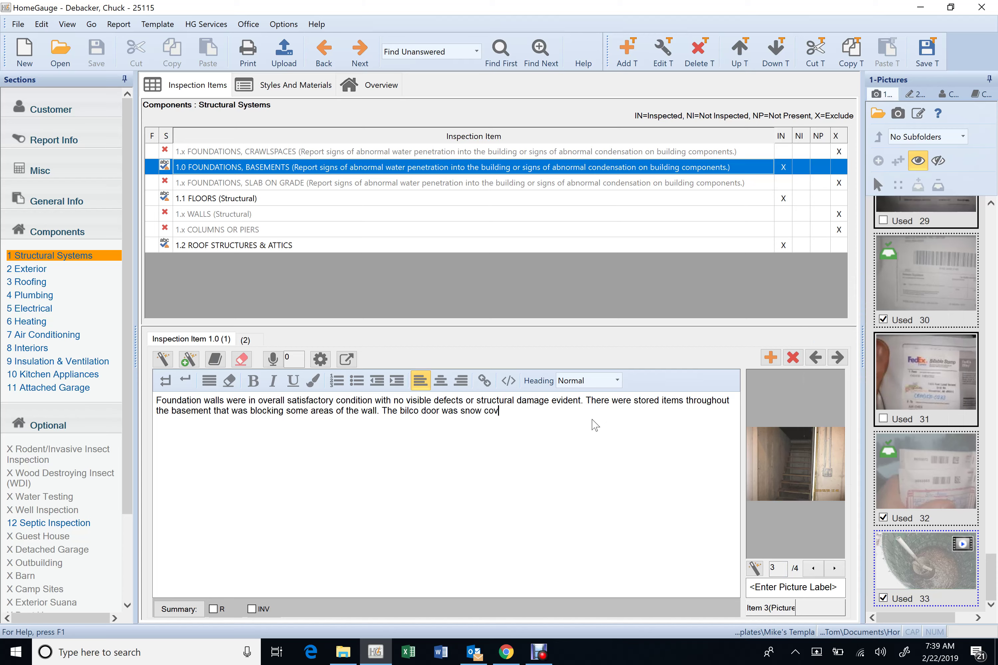
type("ered and was therefore not opened")
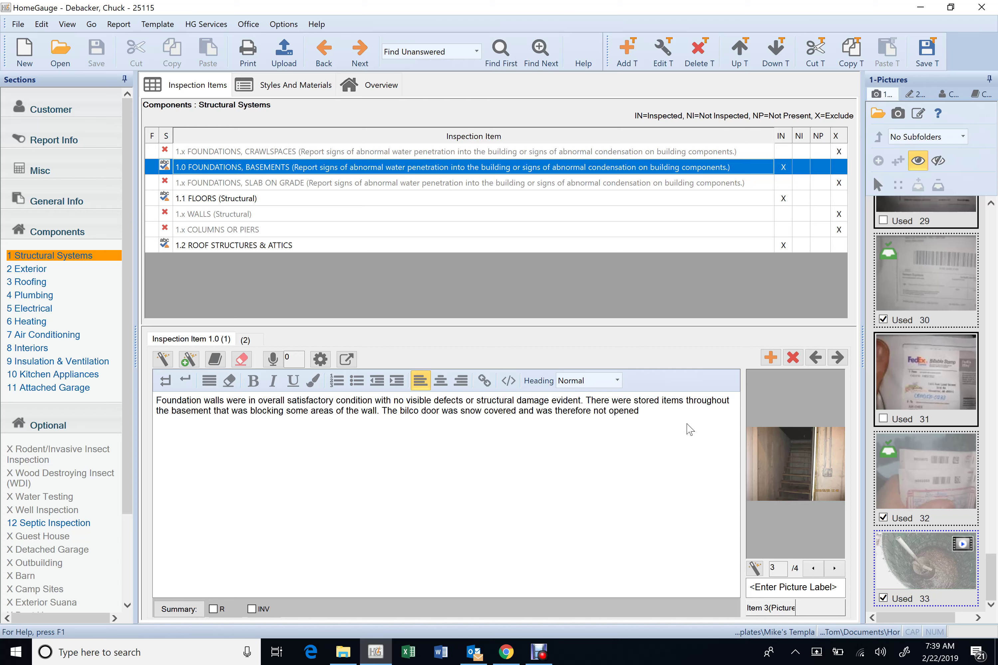
type(".")
type("visible and were not")
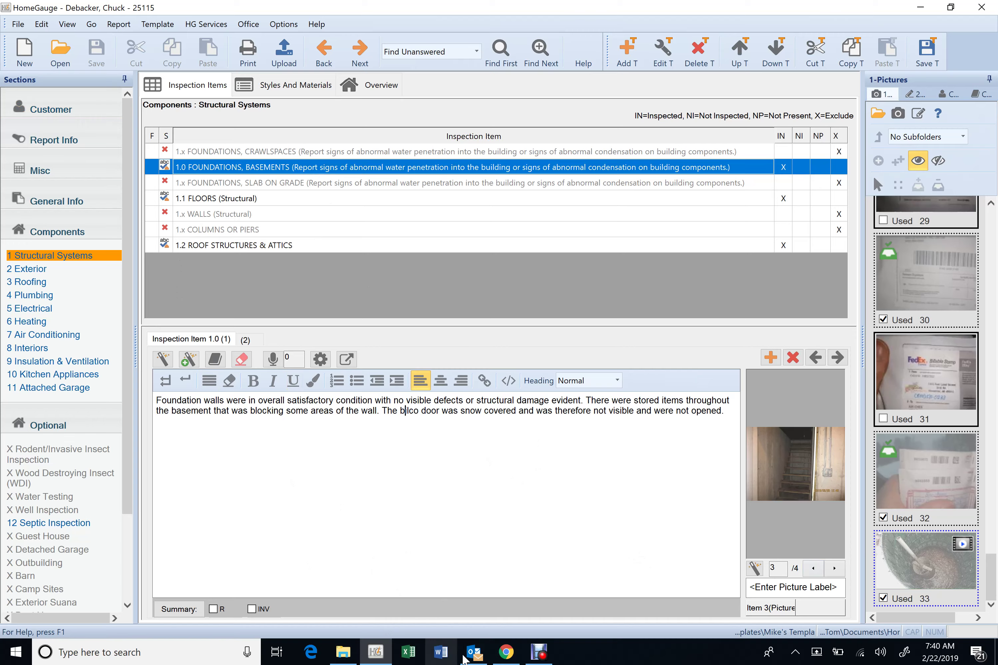
left_click(539, 652)
left_click(365, 462)
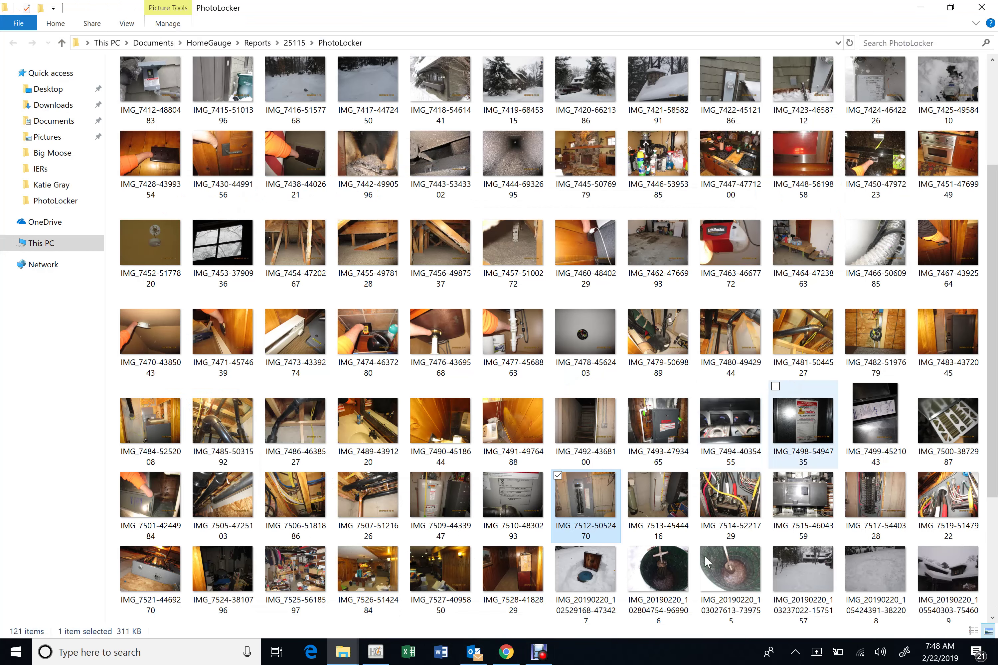
Switch back to HomeGauge and add a fourth comment to item 9.3 Venting Systems with picture 15, the exterior wall vent
left_click(376, 652)
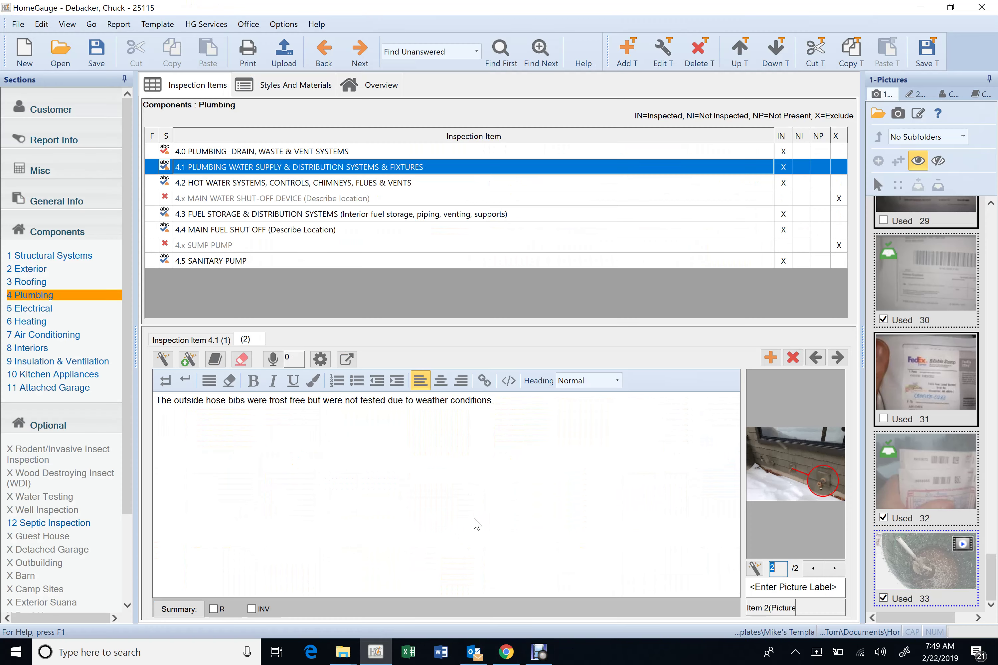
scroll(894, 374, "up", 5)
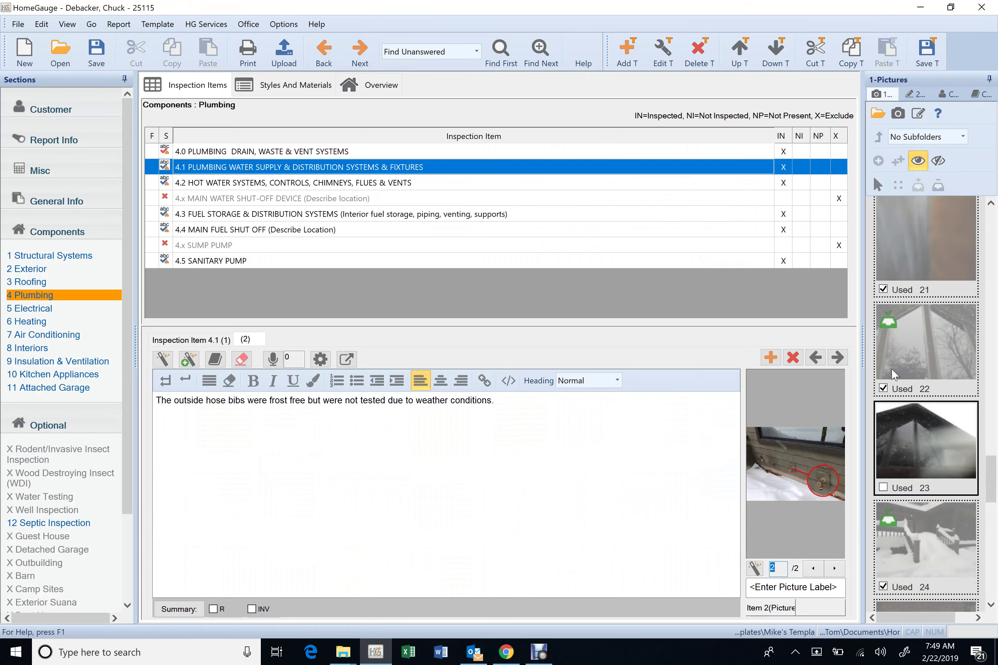
scroll(894, 374, "up", 7)
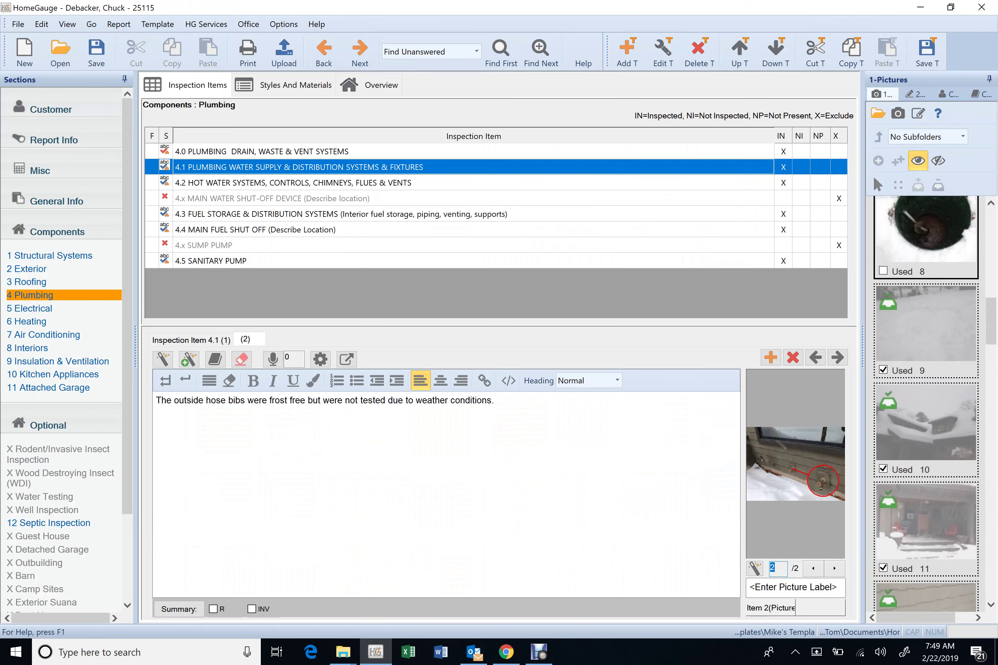
scroll(894, 375, "down", 3)
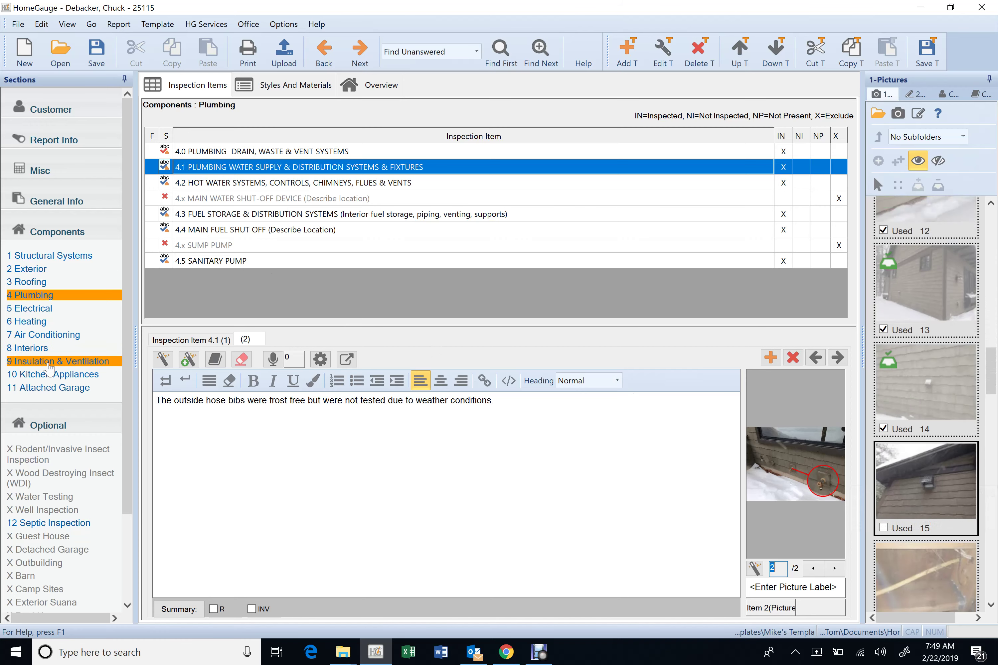
left_click(56, 361)
left_click(237, 218)
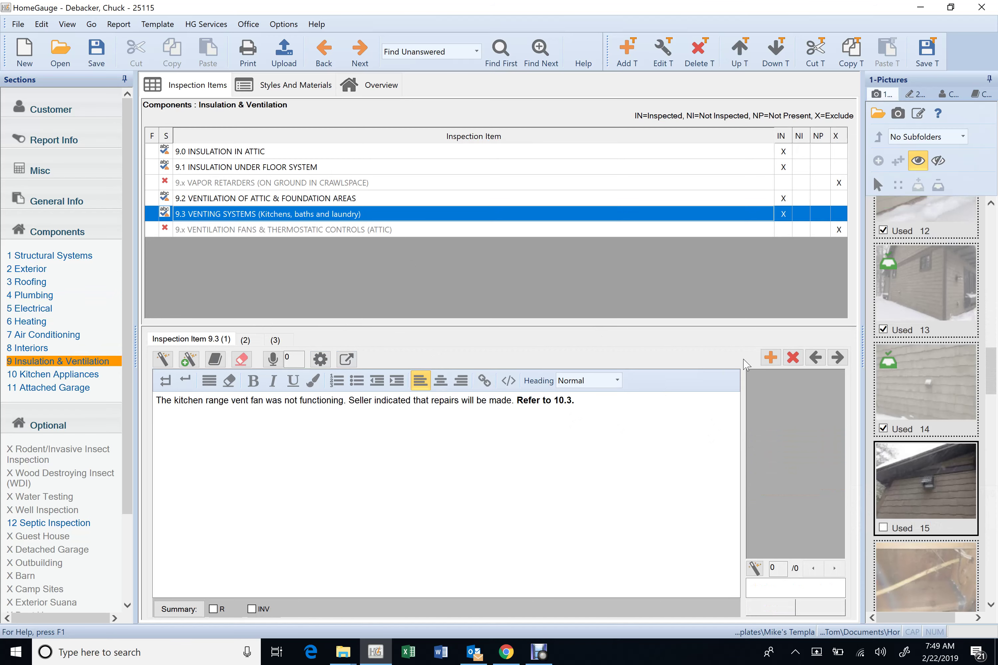
double_click(895, 468)
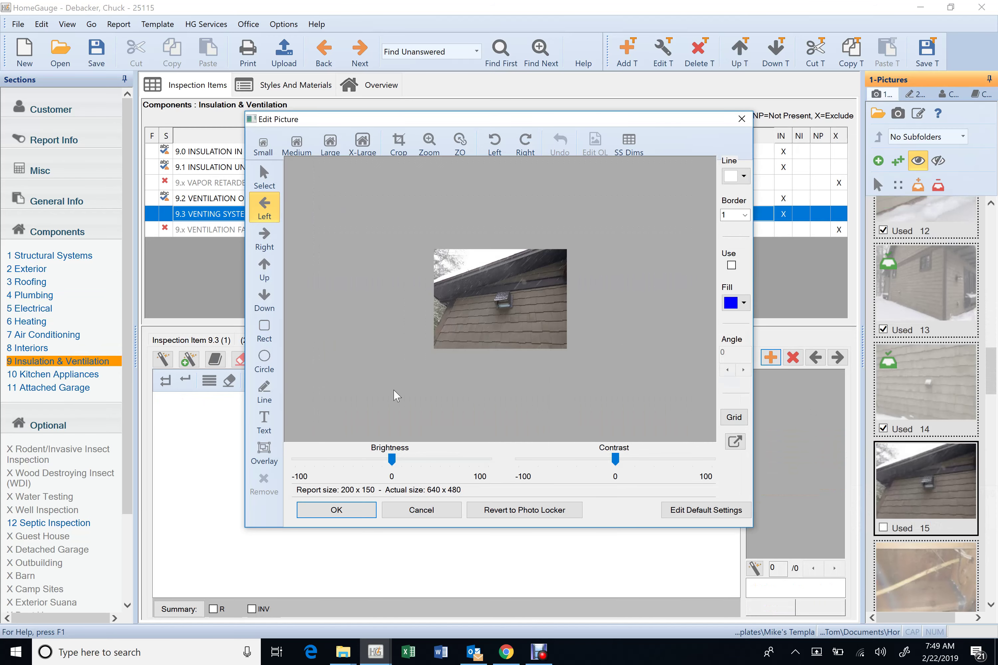
left_click(370, 510)
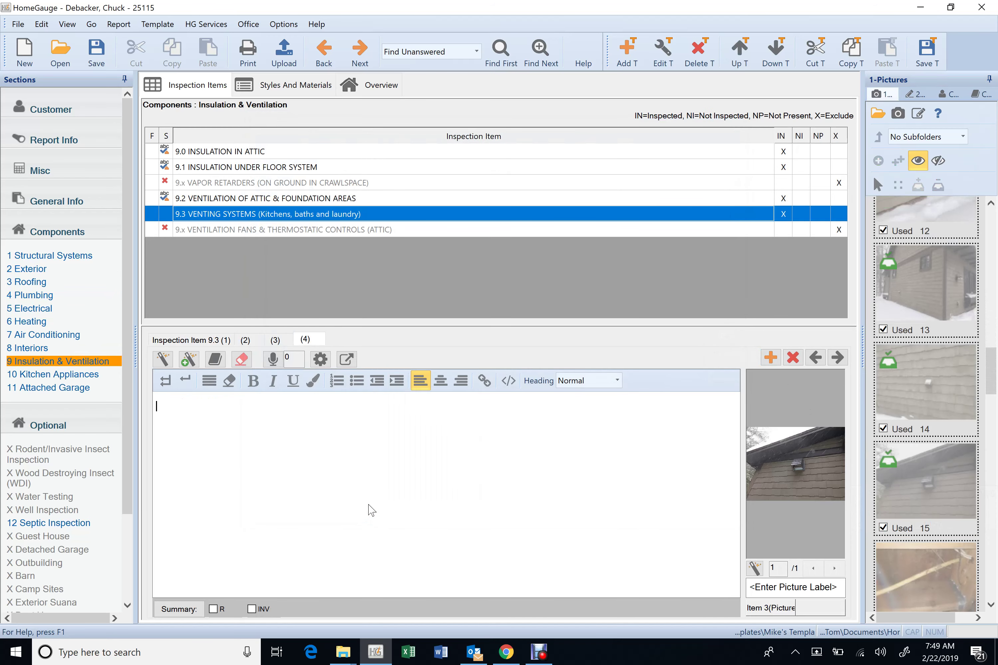
Write "There was a vent fan in the lake side porch by the gas grille." as the fourth comment of item 9.3 Venting Systems
type("ehere was a vent fan in the lake ")
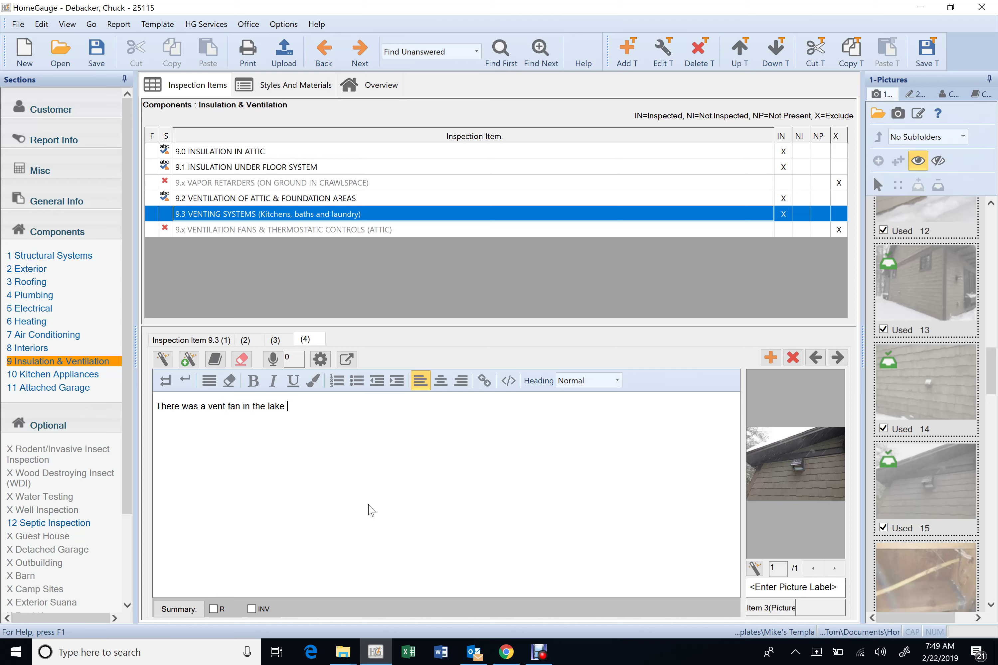
type("side poch ")
type("ch byu")
key("BackSpace")
key("BackSpace")
type("the gas grille")
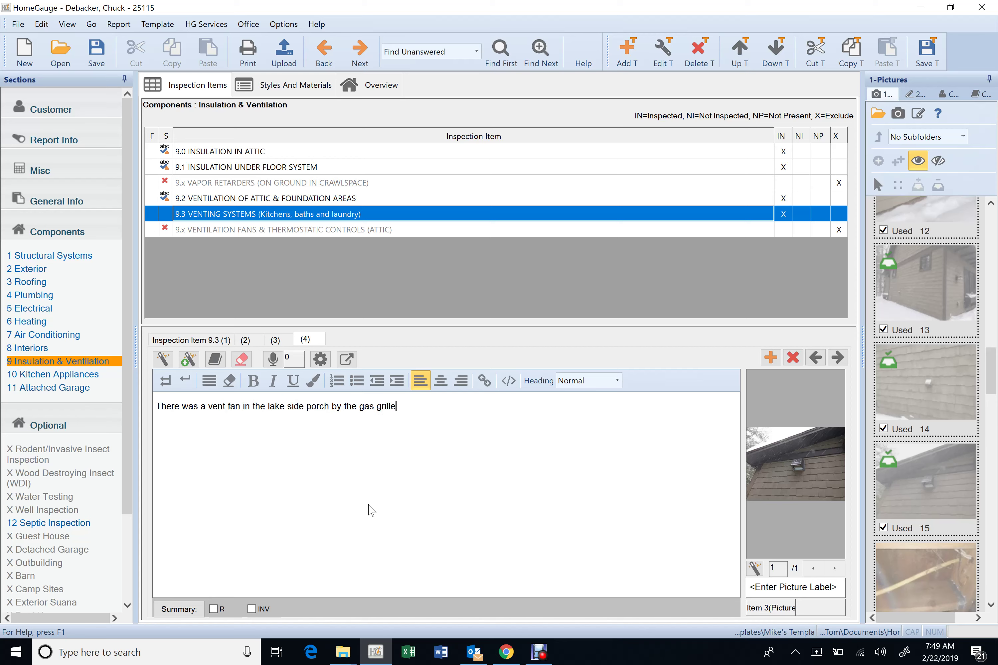
type(".")
key("BackSpace")
type("e.")
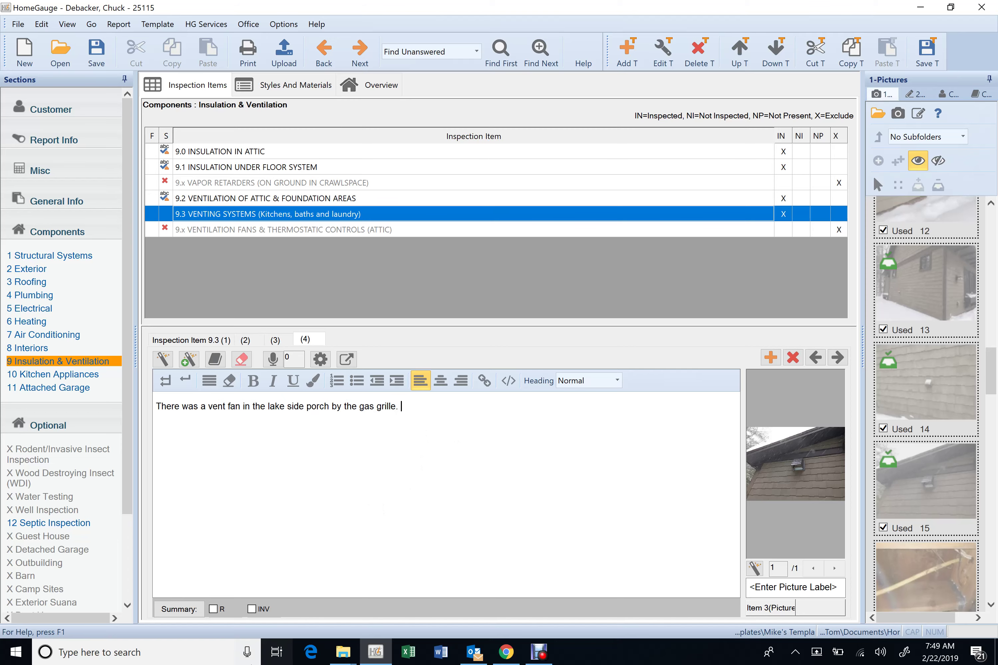
left_click(539, 652)
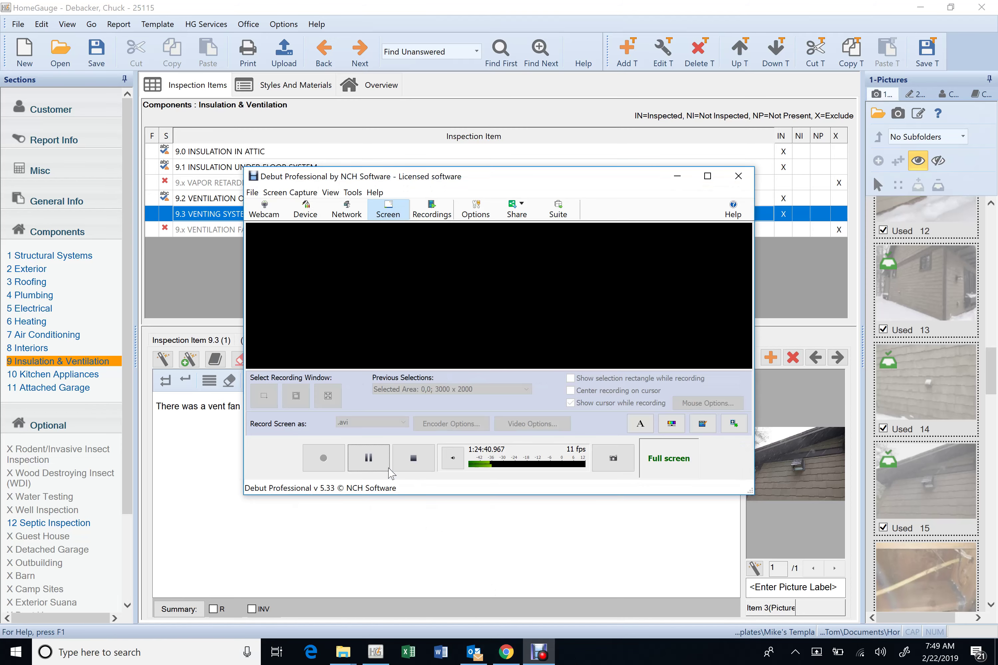
left_click(392, 474)
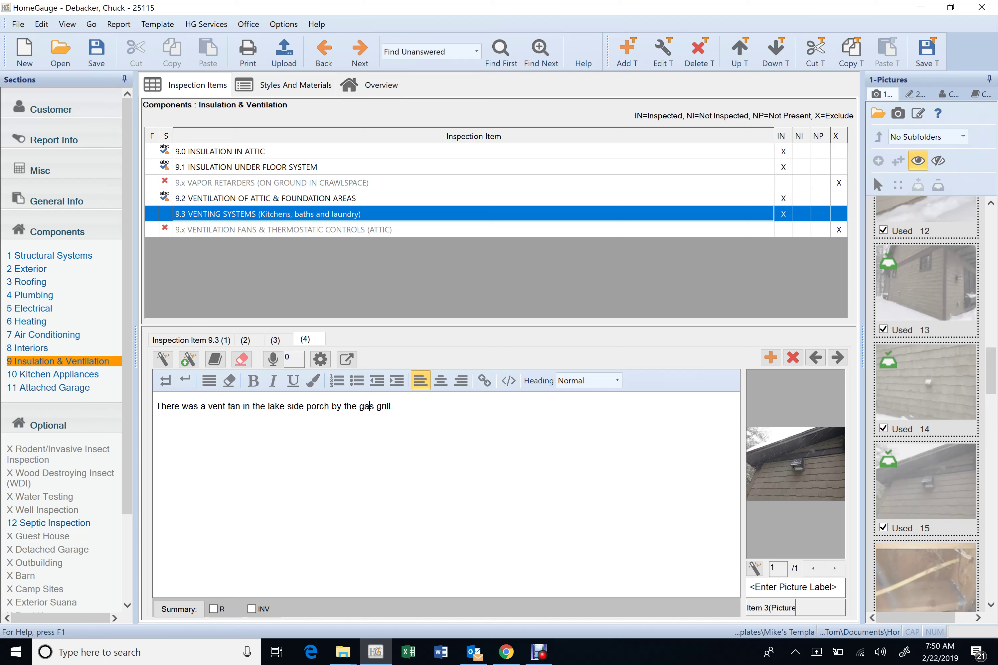
Insert "exhaust" before "vent fan" in the fourth Venting Systems comment and return to the item's first comment
key("End")
key("Left")
key("Left")
key("Left")
key("Left")
key("Left")
key("Left")
key("Left")
key("Left")
key("Left")
key("Left")
key("Left")
key("Left")
key("Left")
key("Left")
key("Left")
key("Left")
key("Left")
key("Left")
type("exhau")
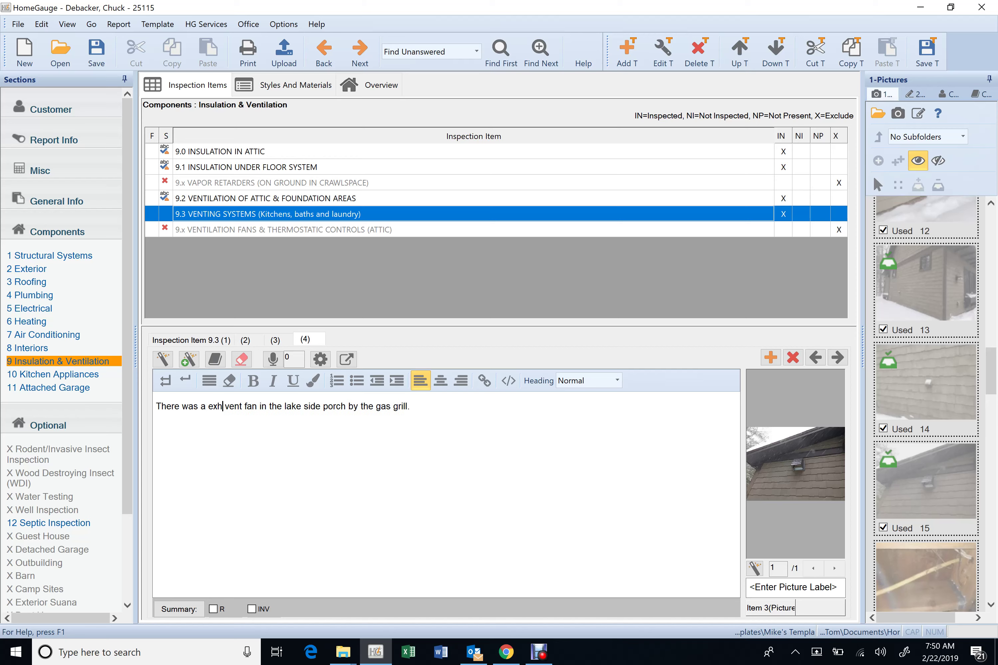
type("st")
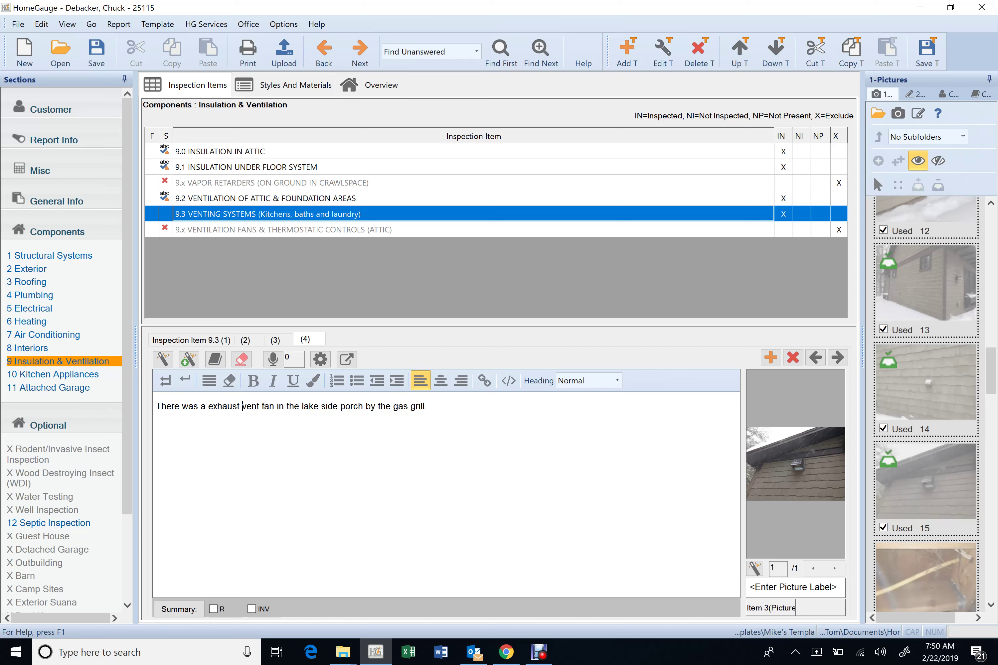
key("Right")
key("Right")
key("Right")
key("Right")
key("Right")
key("Right")
key("Right")
key("Right")
key("Right")
key("Right")
left_click(241, 341)
left_click(227, 340)
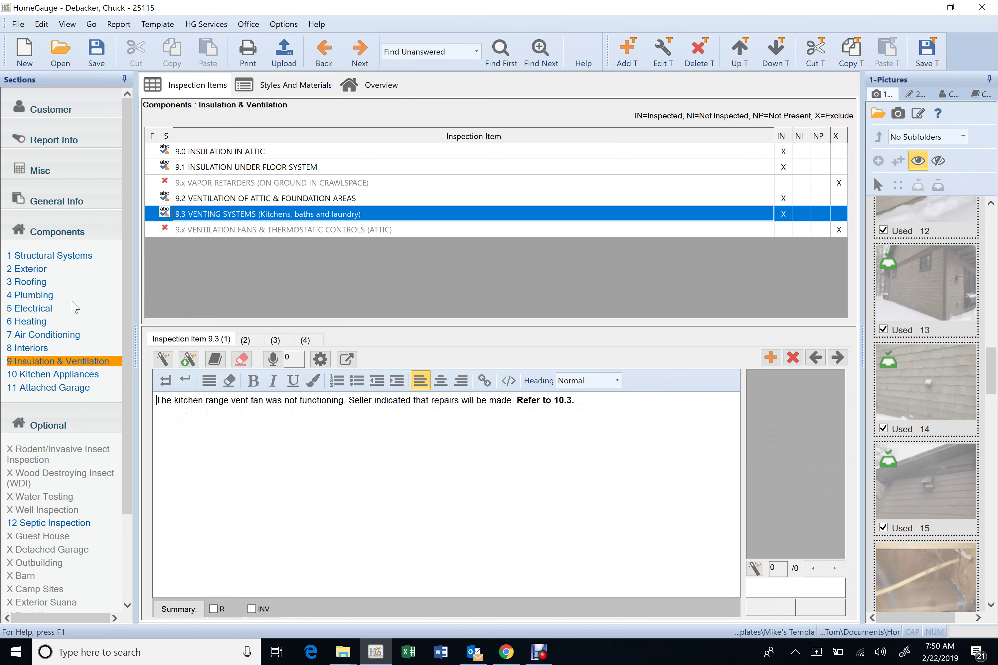
Append "This gas line is going to the gas grill in the lake side porch." to the third comment of Plumbing item 4.3 and save the report
left_click(62, 296)
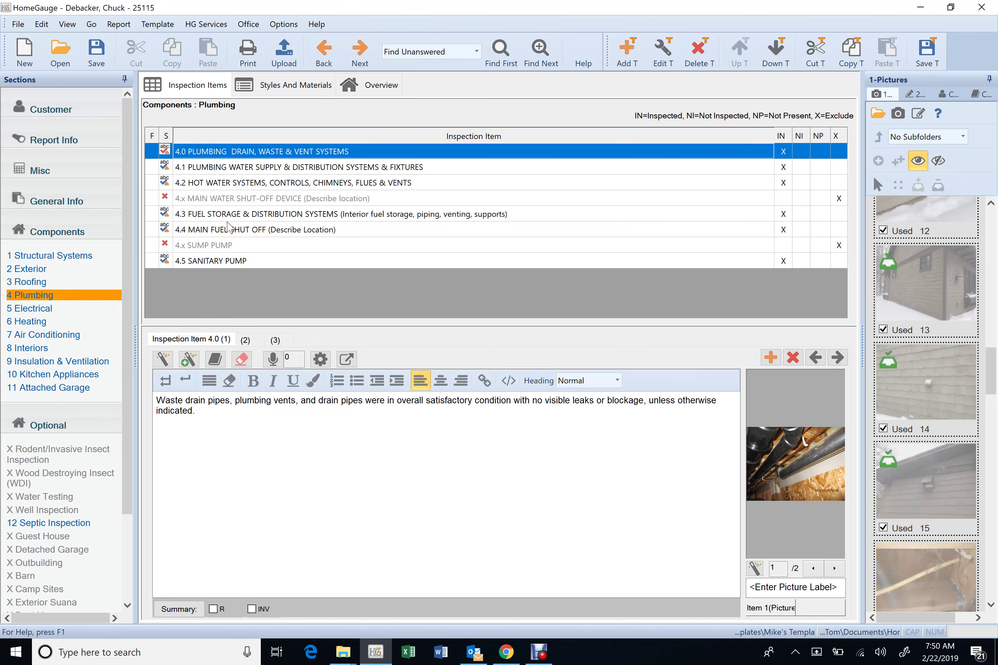
left_click(230, 221)
left_click(263, 343)
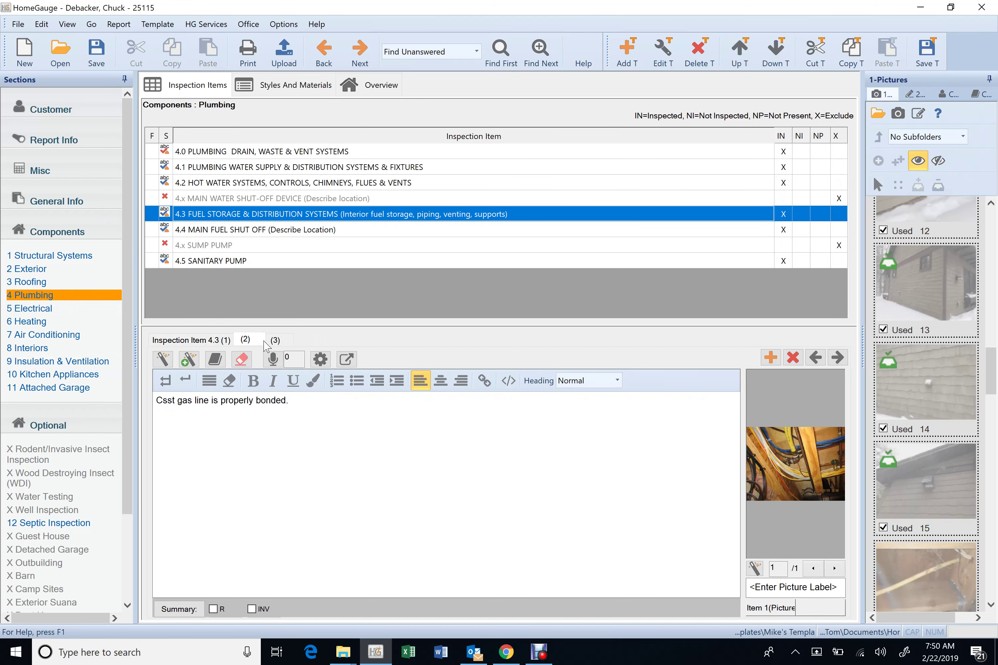
left_click(275, 340)
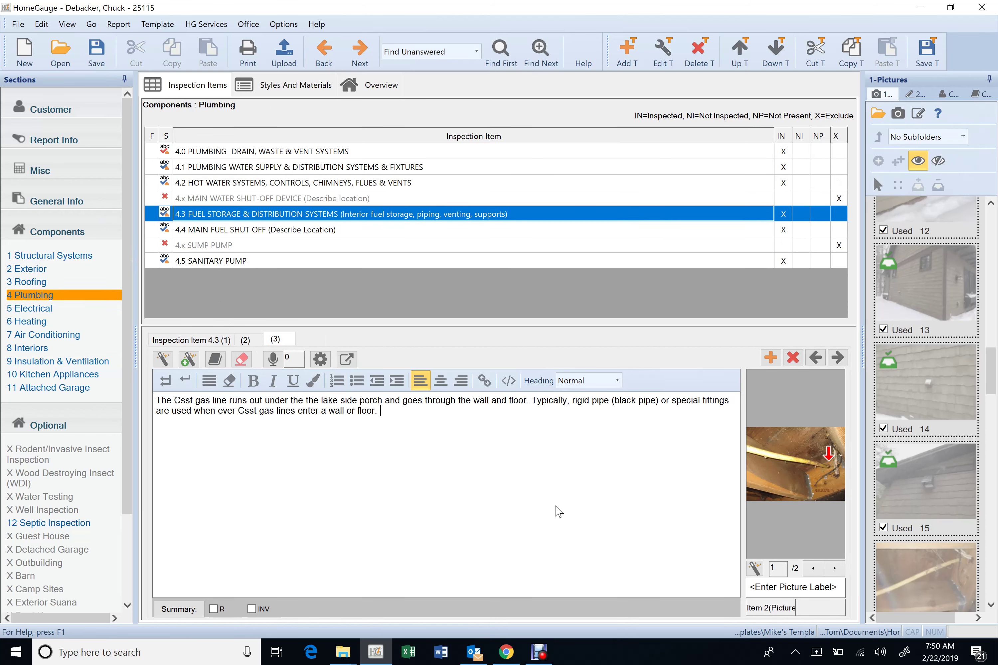
type("This gas line is going to the ")
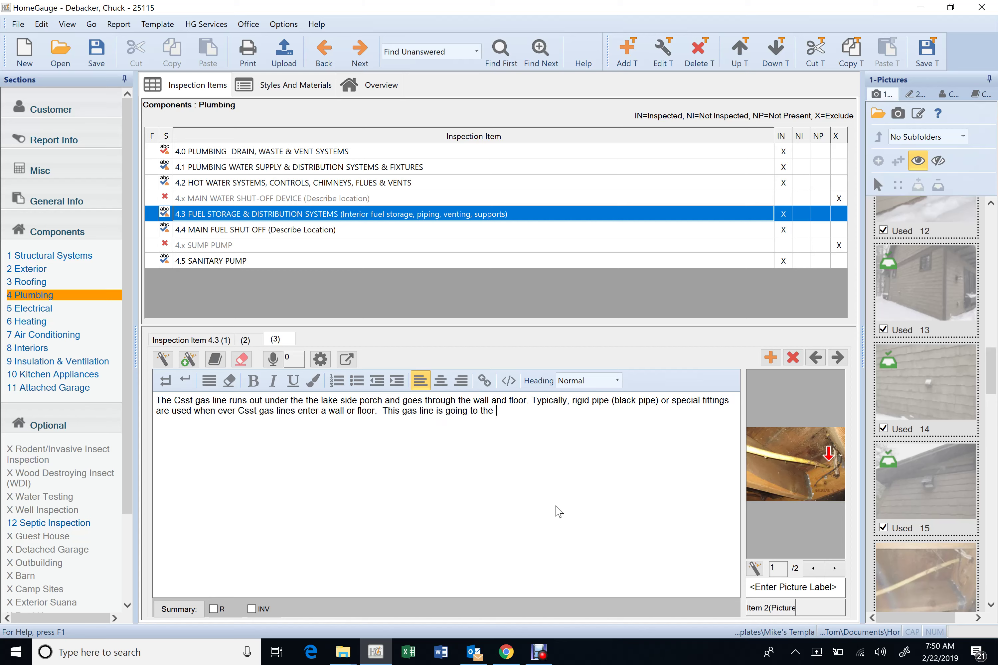
type("gas grill in the lake side porch.")
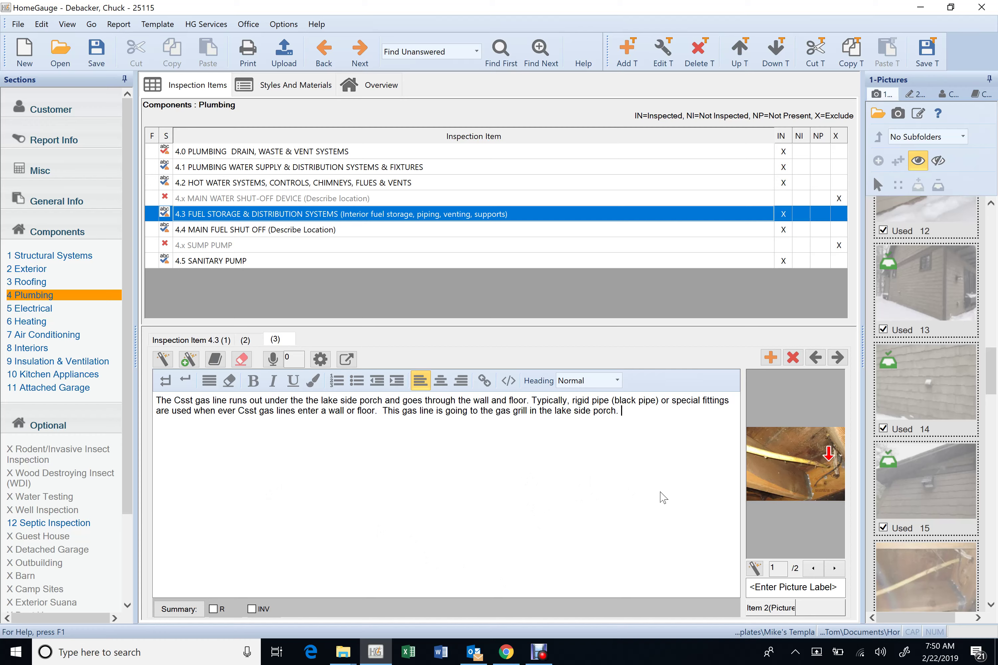
left_click(96, 52)
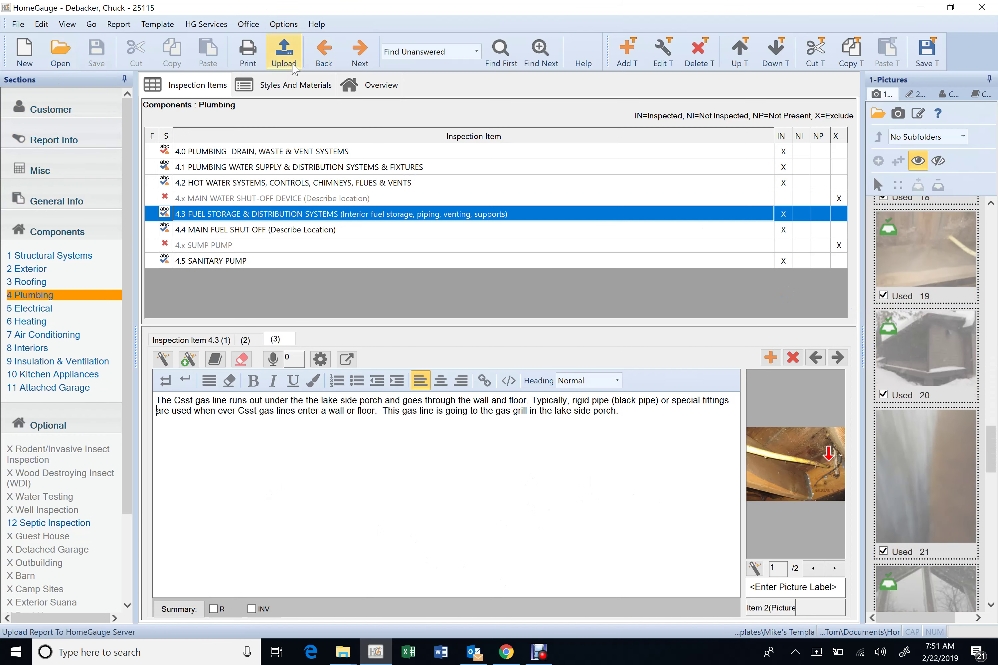
Preview the Full Report For Upload, check the pictures under Foundations, Basements, and close the preview without uploading
left_click(294, 65)
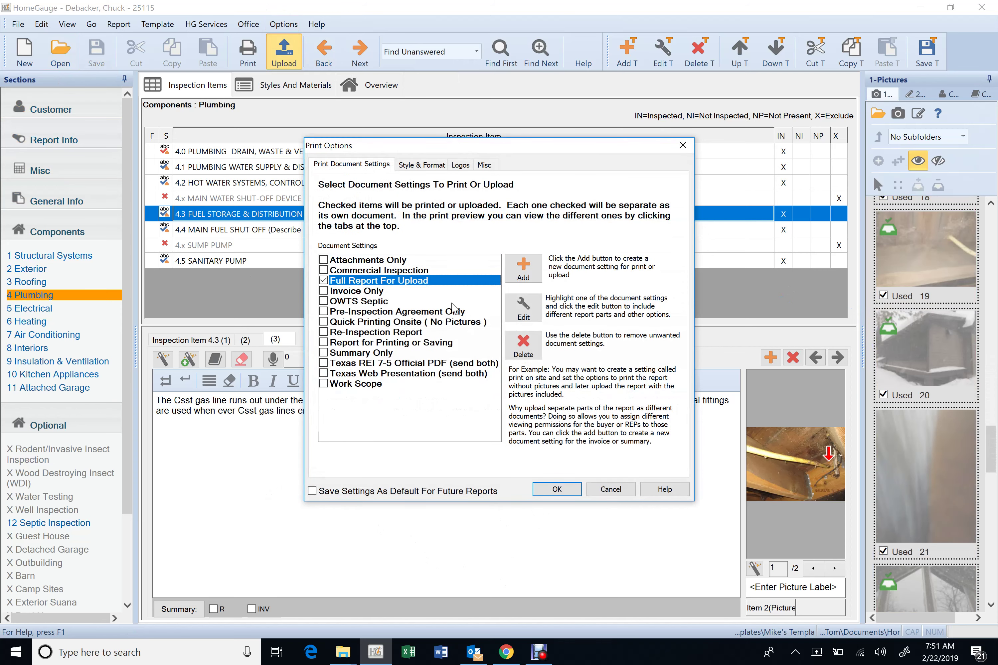
left_click(554, 492)
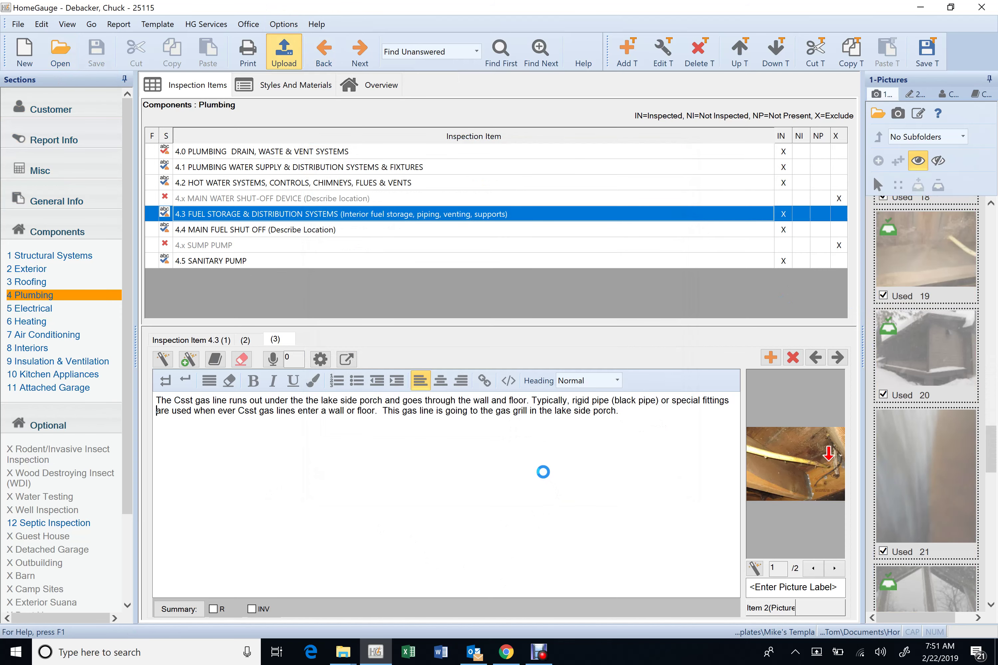
scroll(601, 364, "down", 3)
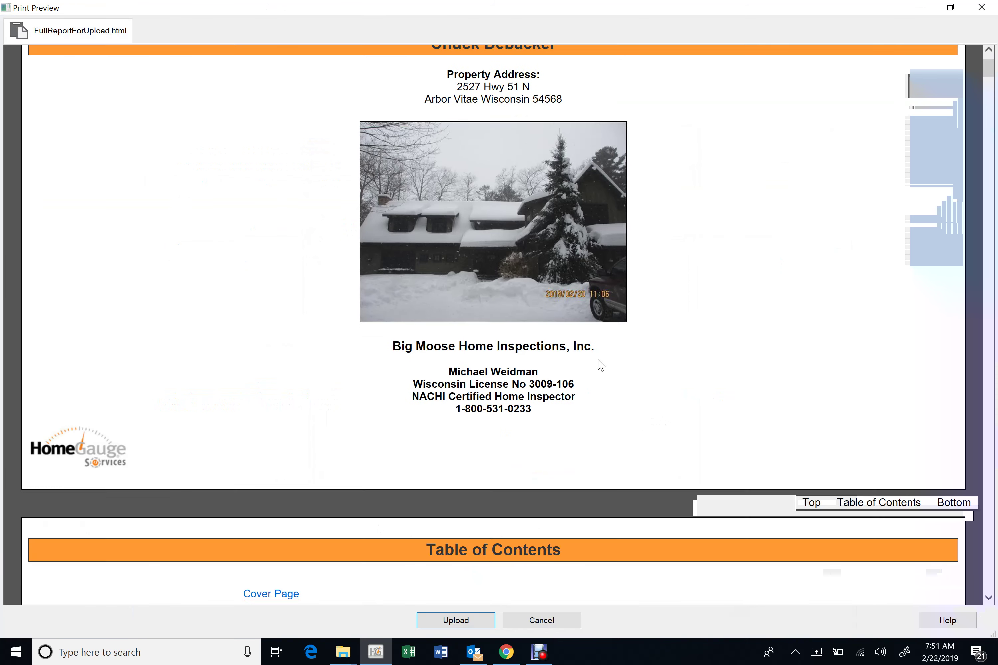
scroll(600, 365, "down", 20)
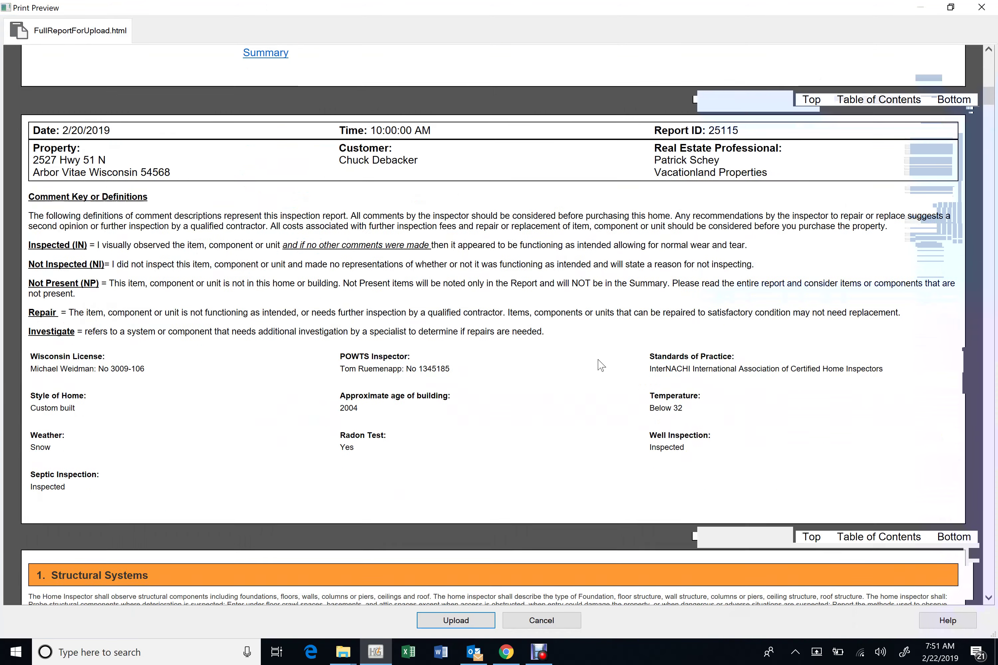
scroll(600, 363, "down", 5)
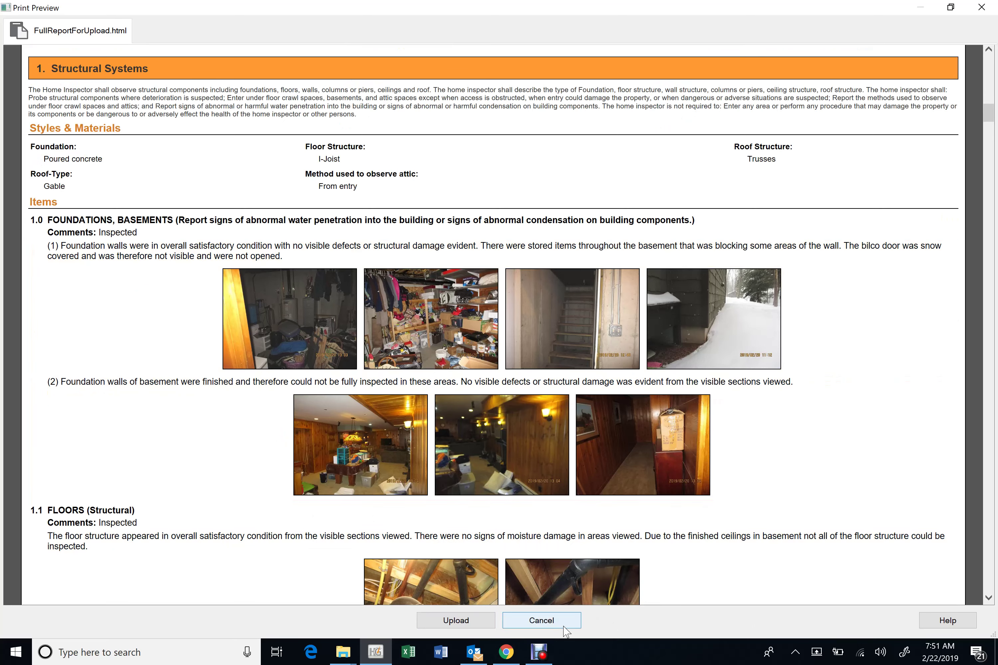
left_click(563, 626)
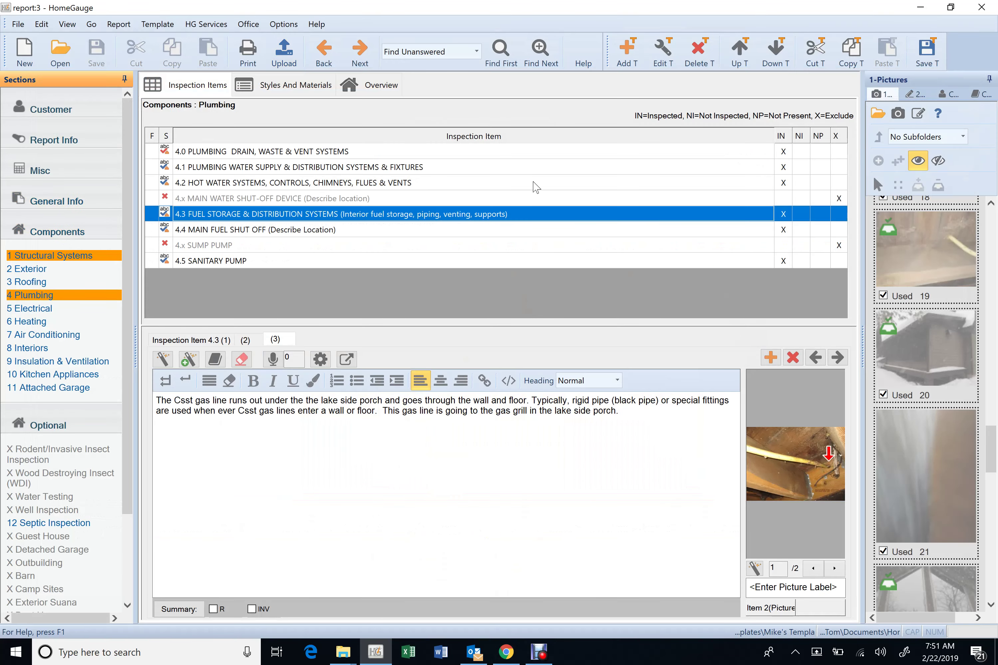
Move the snowy exterior picture to the front of the first Foundations, Basements comment's pictures and save the report
left_click(438, 168)
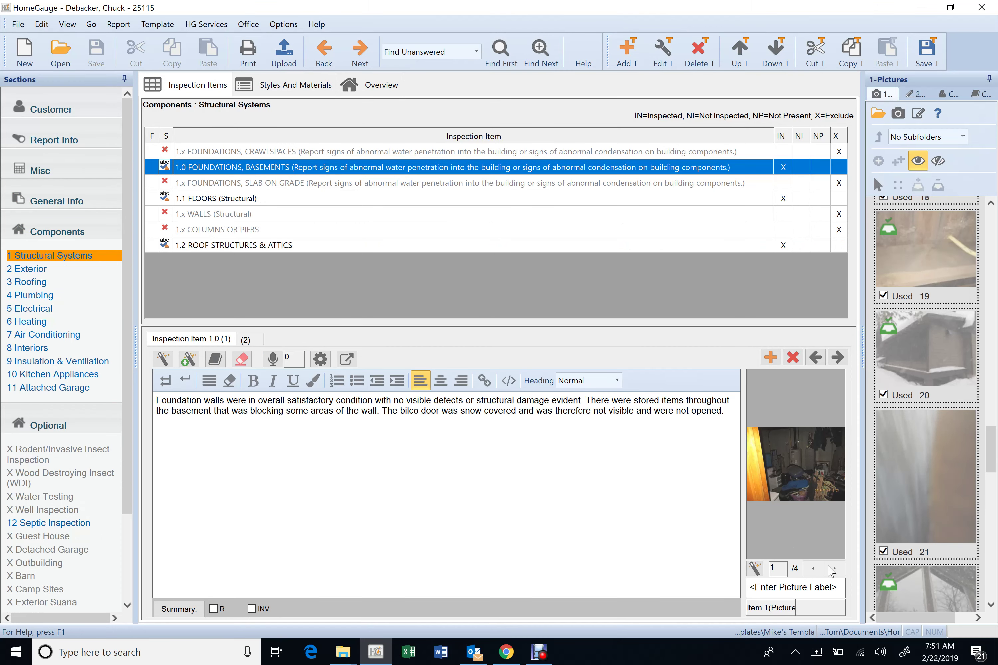
left_click(812, 567)
right_click(810, 512)
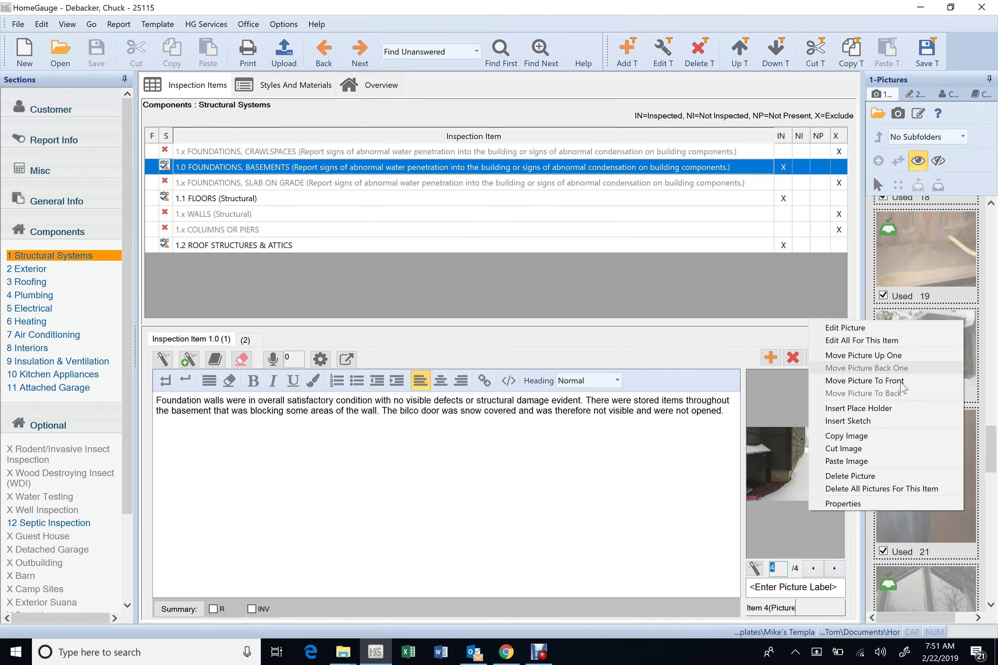
left_click(901, 382)
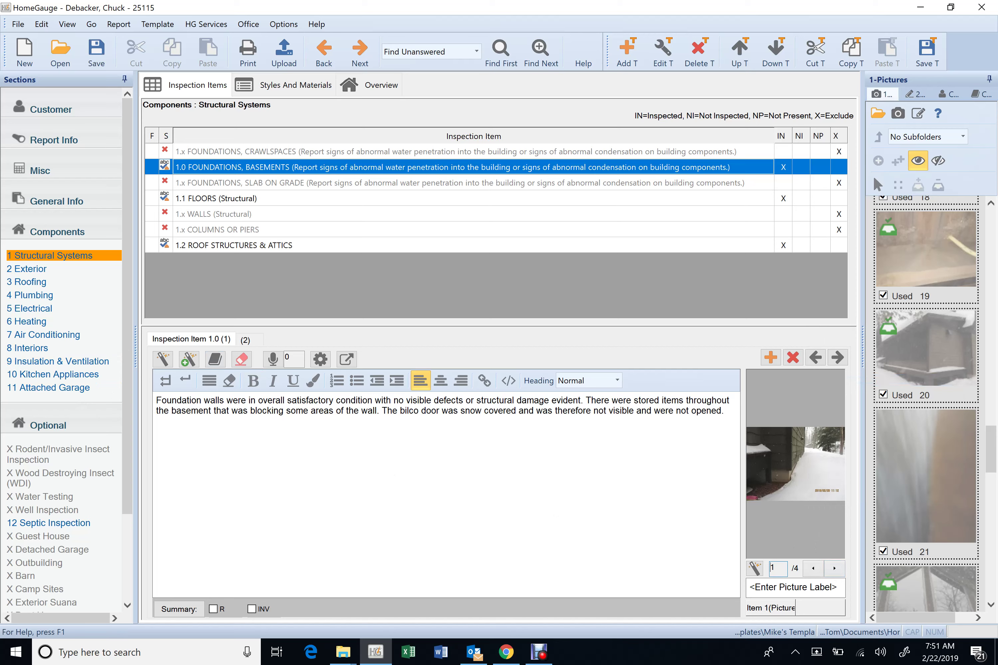
left_click(834, 568)
left_click(834, 568)
left_click(834, 568)
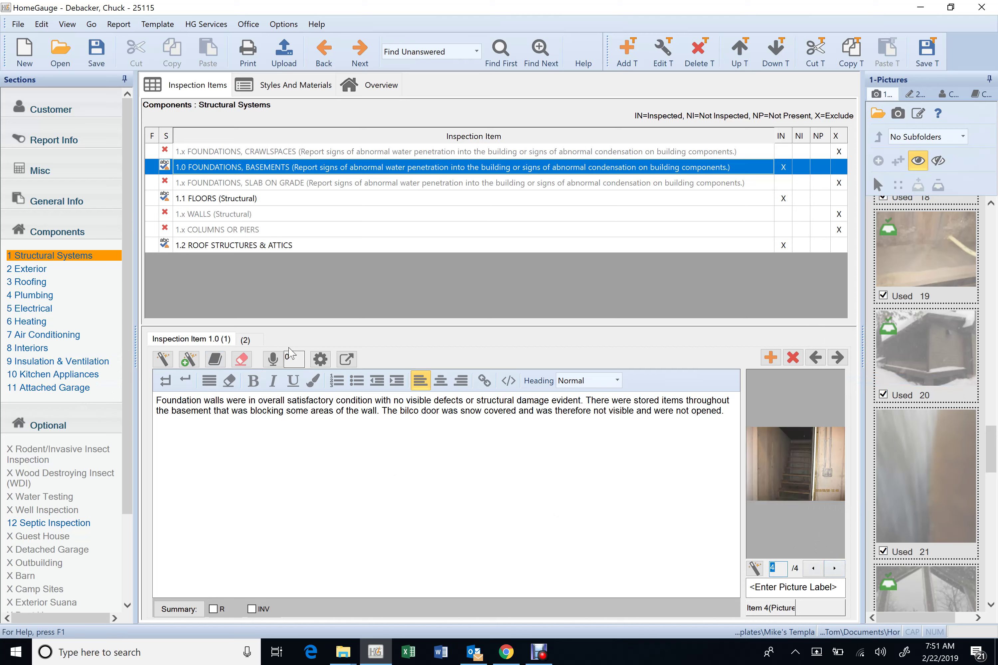
left_click(245, 338)
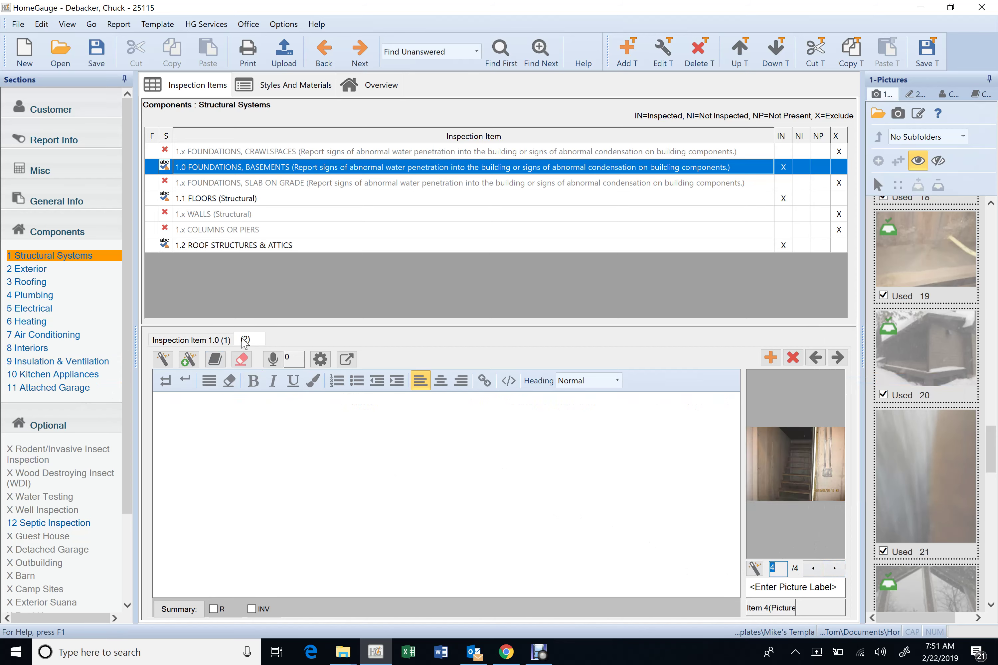
left_click(98, 52)
left_click(284, 51)
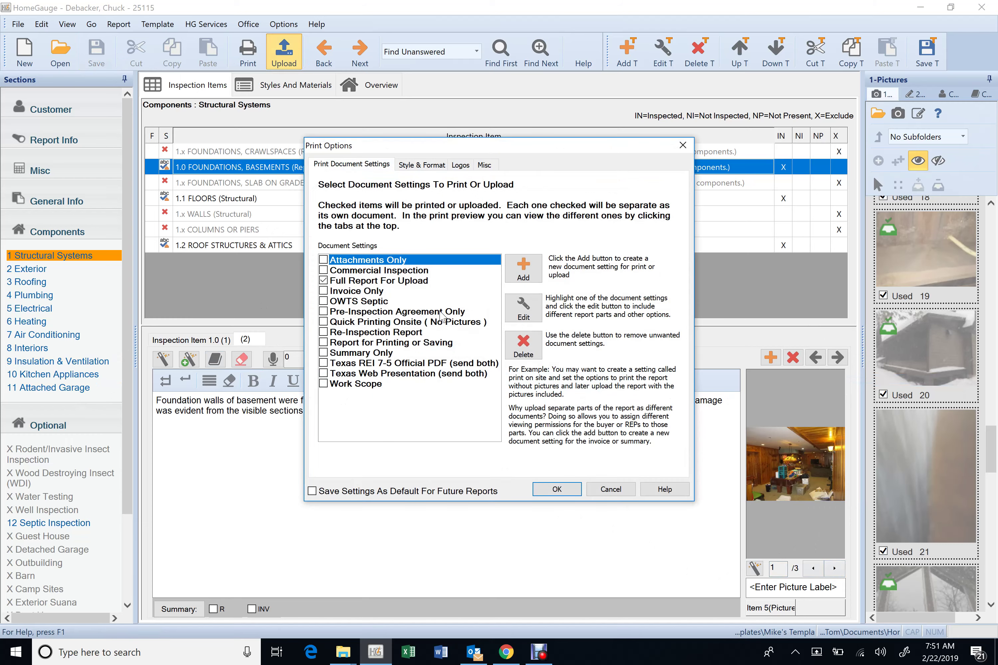
left_click(599, 489)
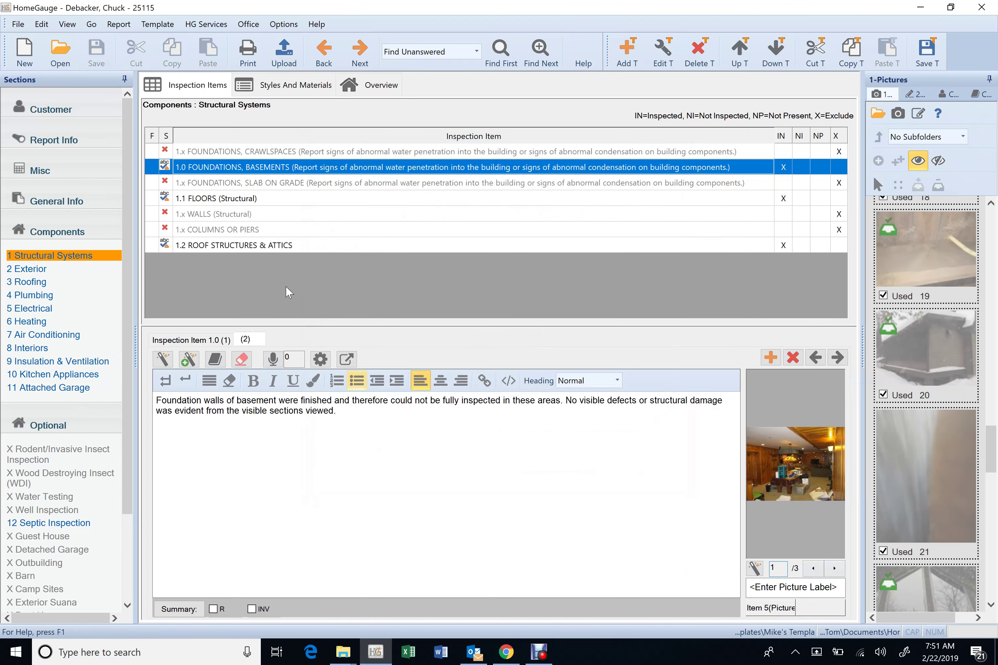
Delete the extra space after "walls" in the second comment of Interiors item 8.1 Walls
left_click(41, 348)
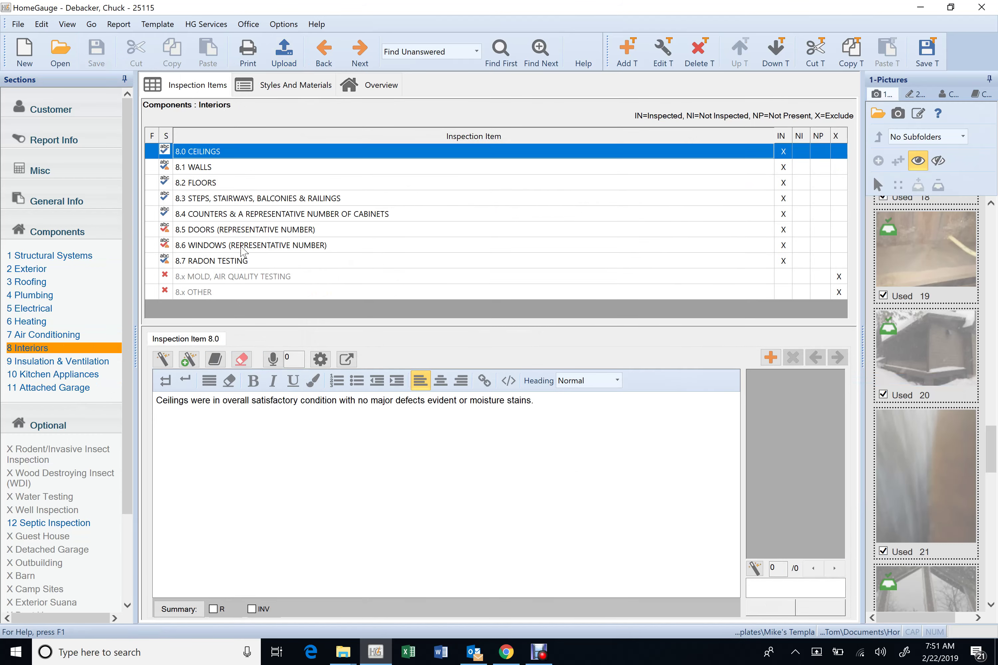
left_click(260, 171)
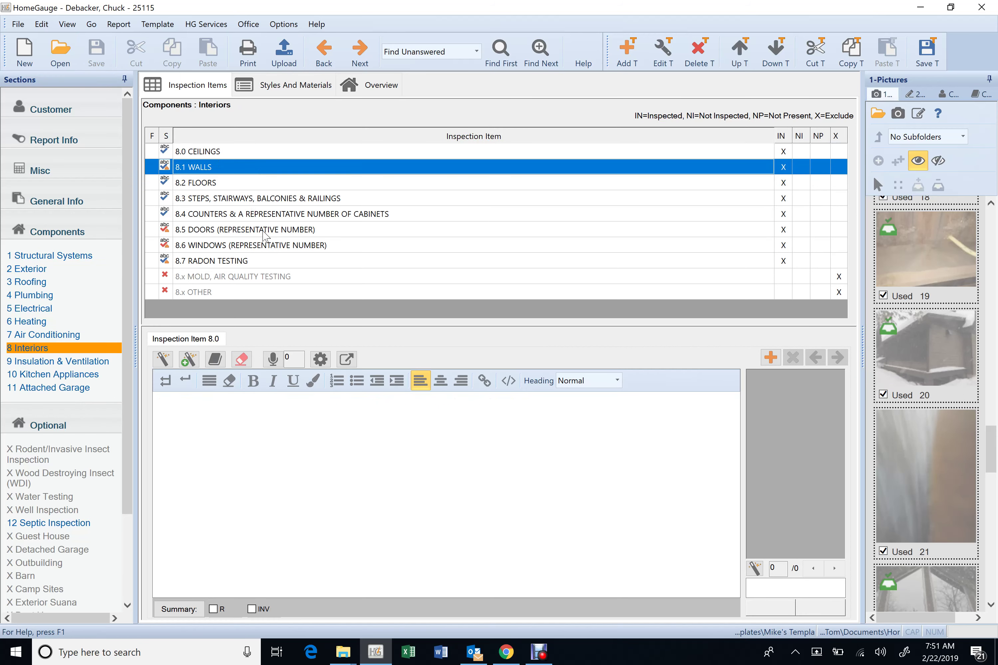
left_click(245, 340)
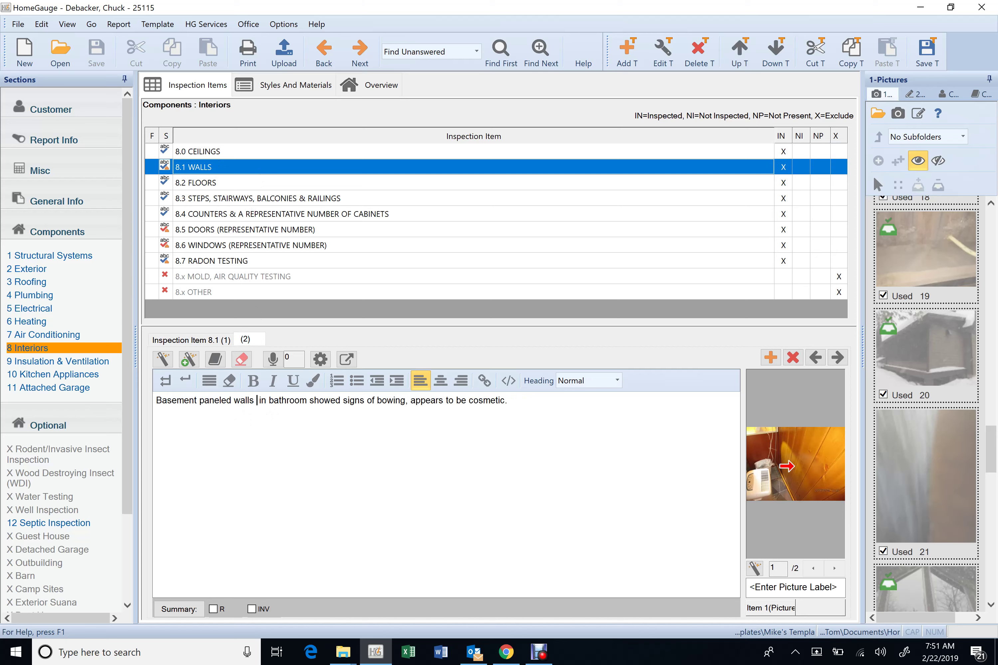
key("Delete")
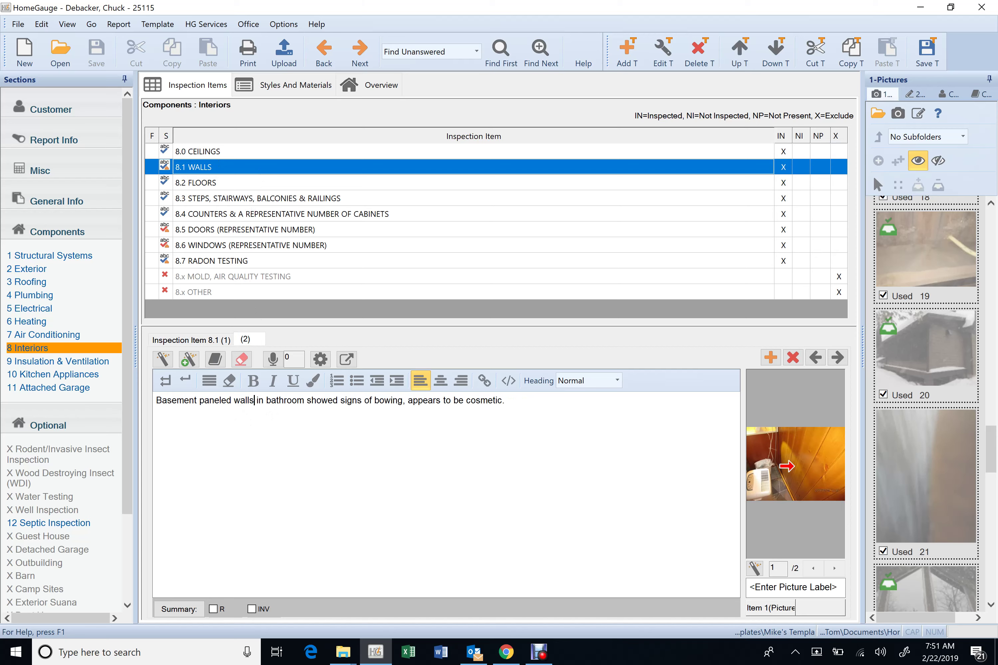
key("Right")
key("Right")
key("Right")
key("Right")
key("Right")
key("Right")
key("Right")
key("Right")
key("Right")
key("Right")
key("Right")
key("Right")
key("Right")
key("Right")
key("Right")
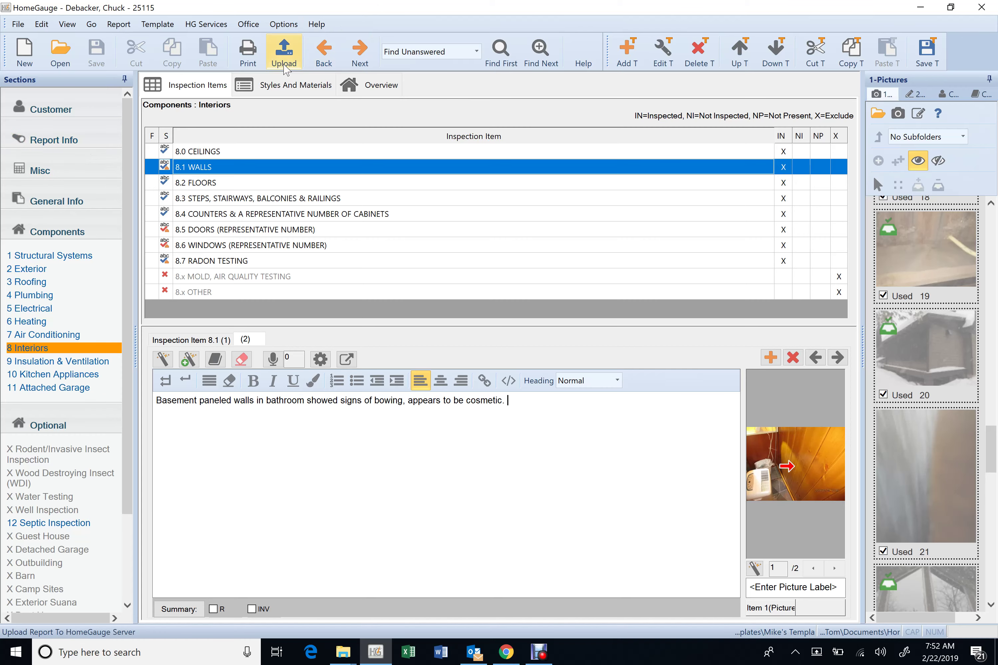
Generate the upload preview for Full Report For Upload and review the report details and Structural Systems section
left_click(284, 51)
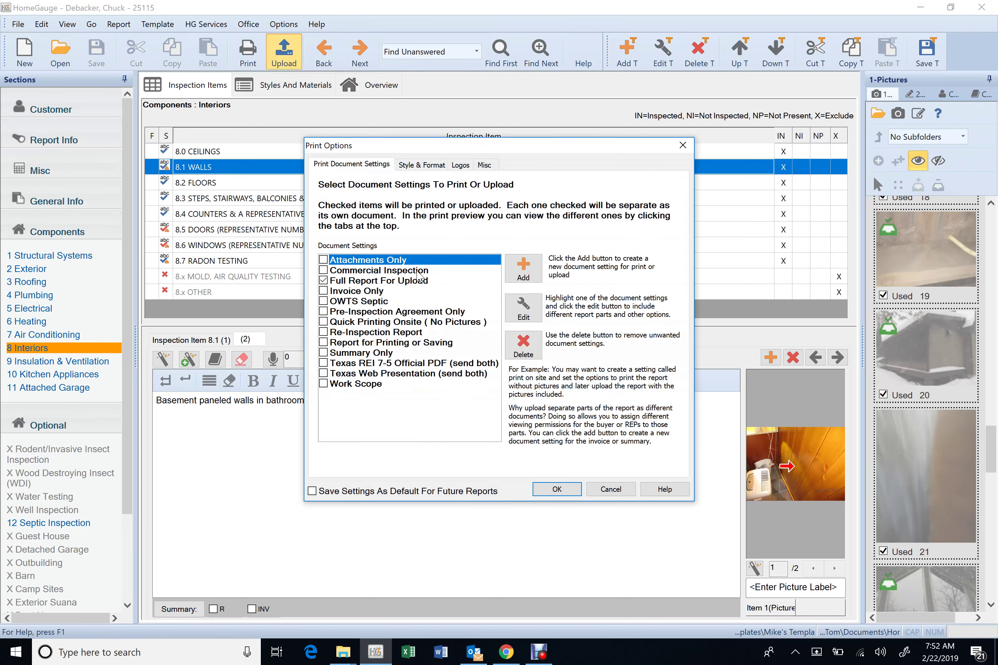
left_click(417, 281)
left_click(561, 489)
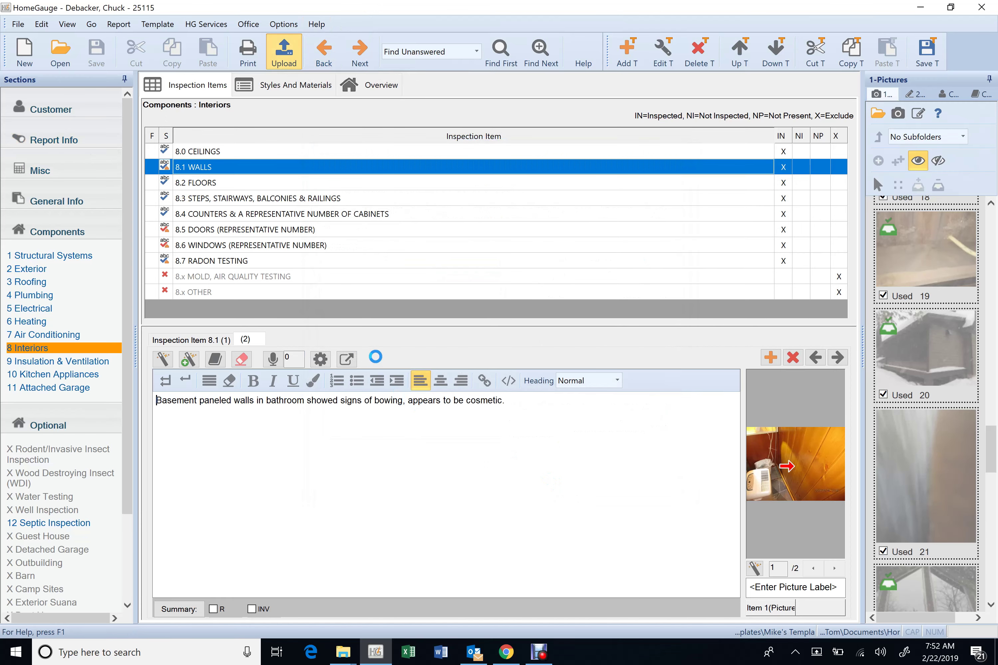
scroll(168, 457, "down", 3)
scroll(174, 452, "down", 20)
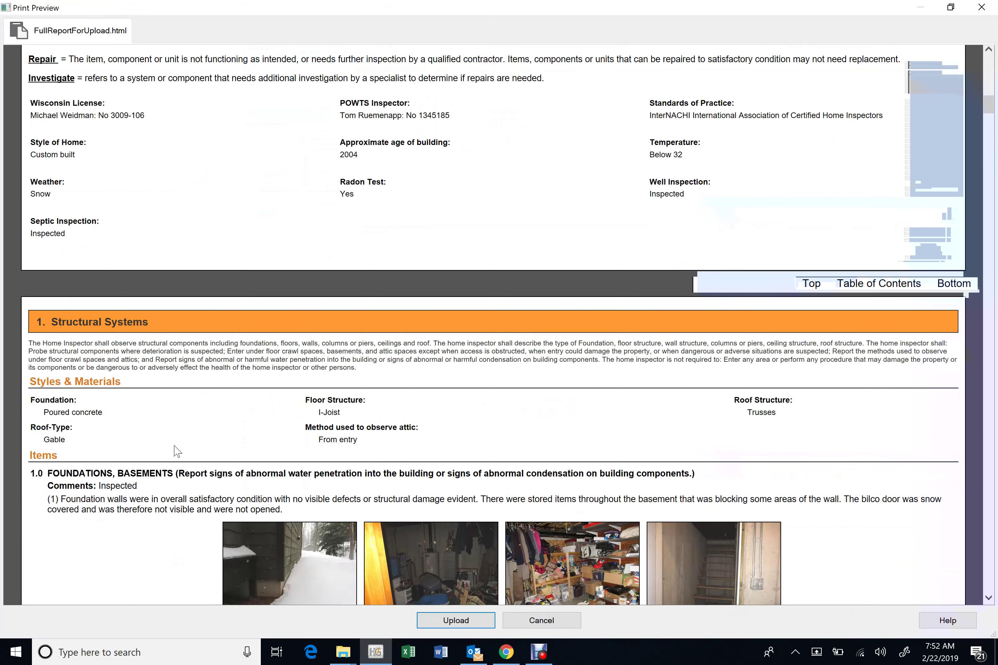
scroll(175, 447, "down", 4)
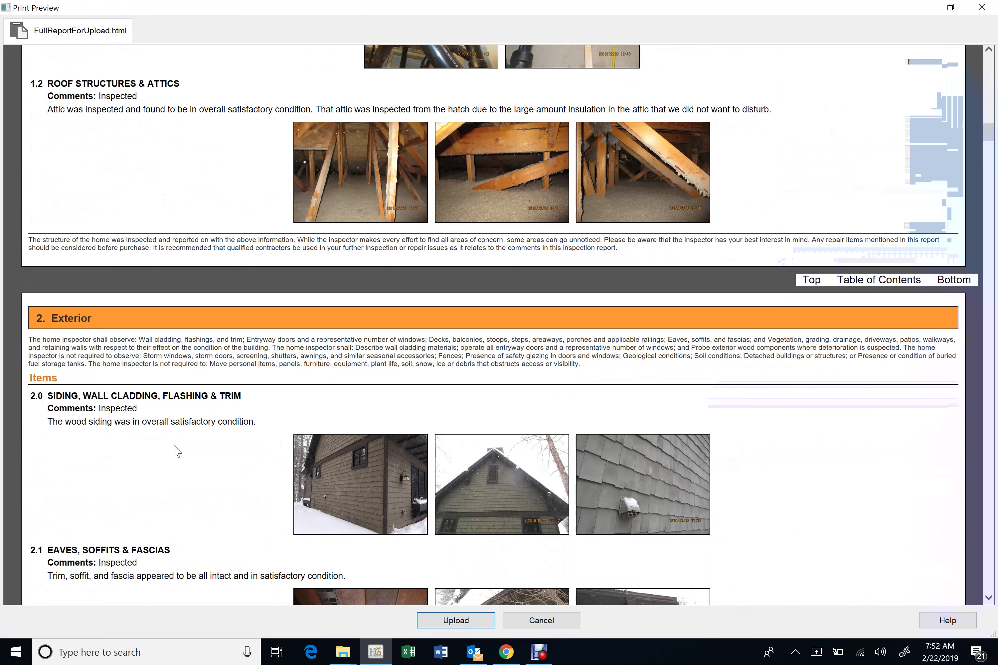
Review the comments and pictures of Exterior items 2.0 to 2.5 in the report preview
scroll(177, 452, "down", 8)
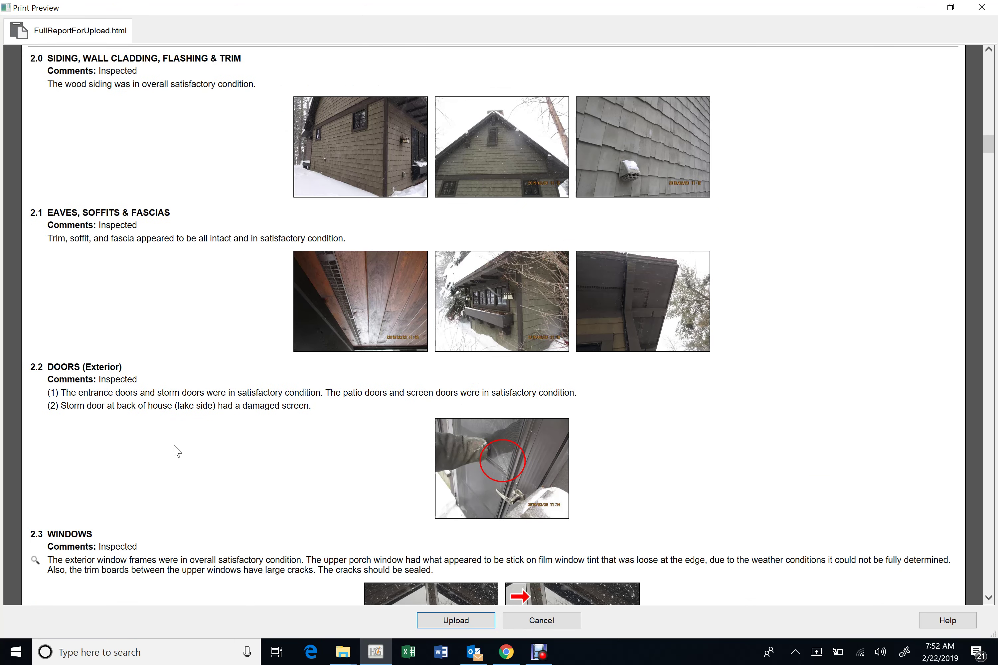
scroll(177, 452, "down", 2)
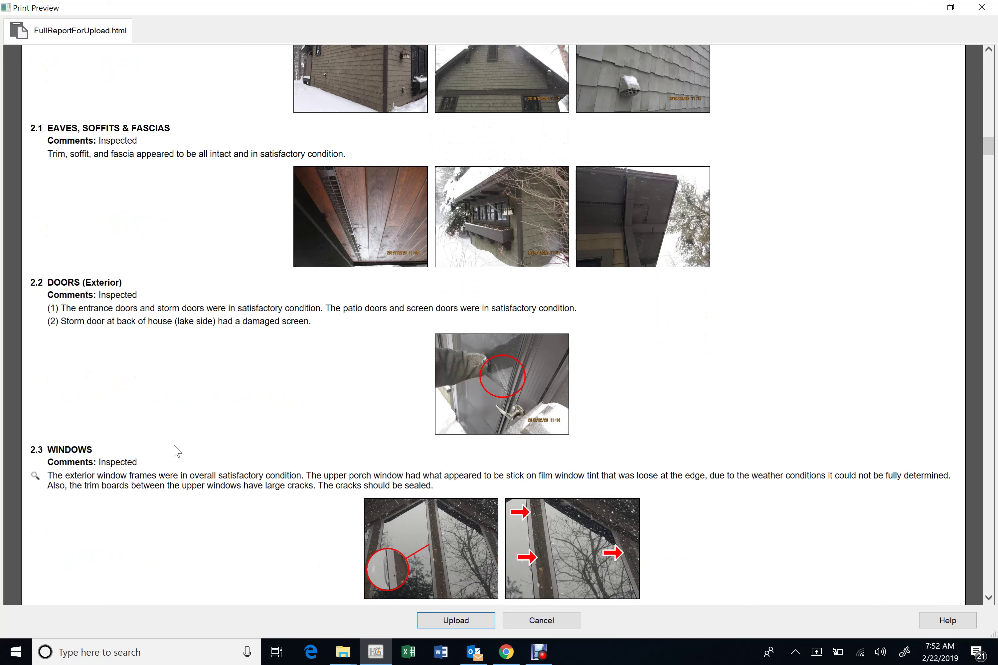
scroll(178, 451, "down", 2)
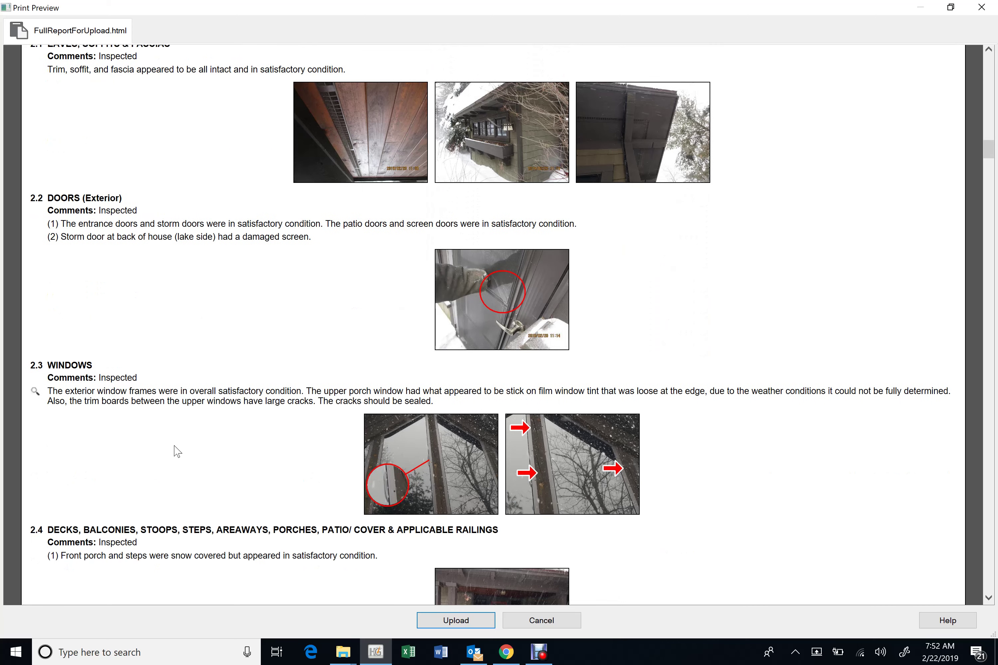
scroll(178, 451, "down", 2)
scroll(177, 451, "down", 4)
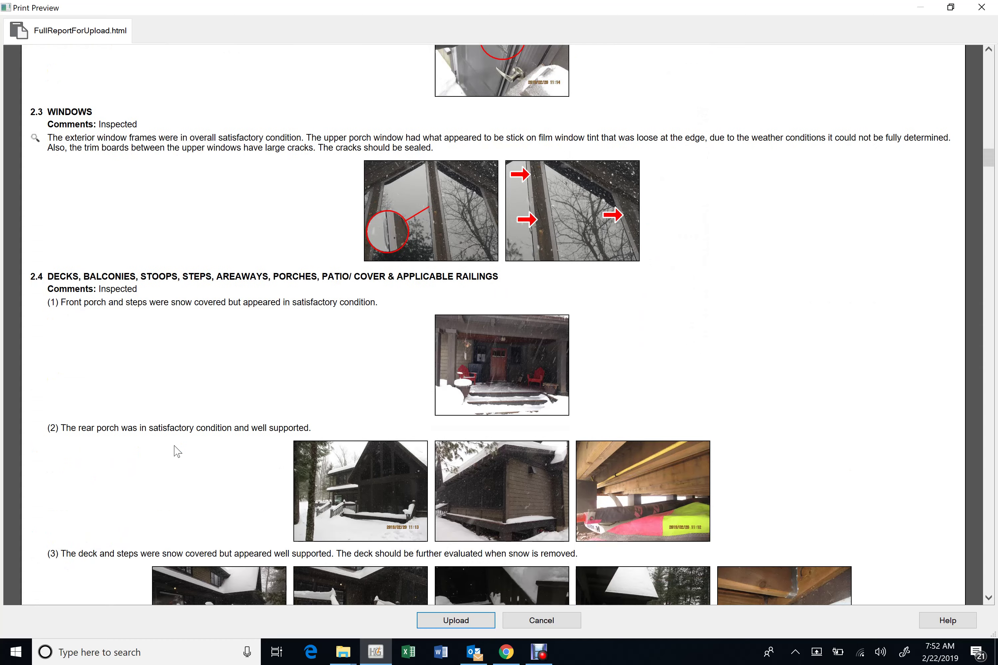
scroll(177, 451, "down", 8)
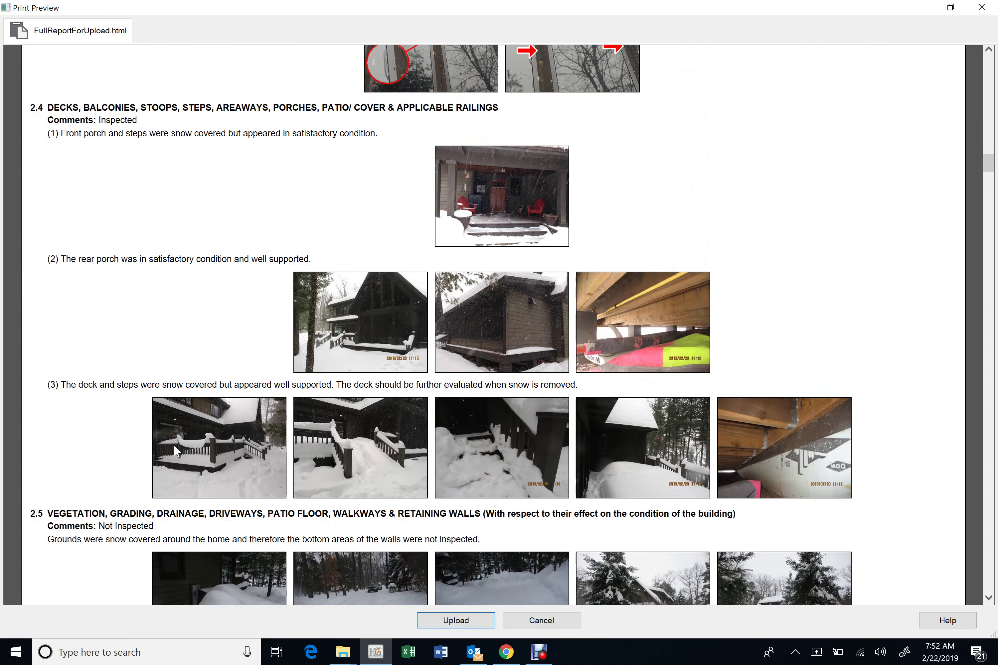
scroll(175, 446, "down", 6)
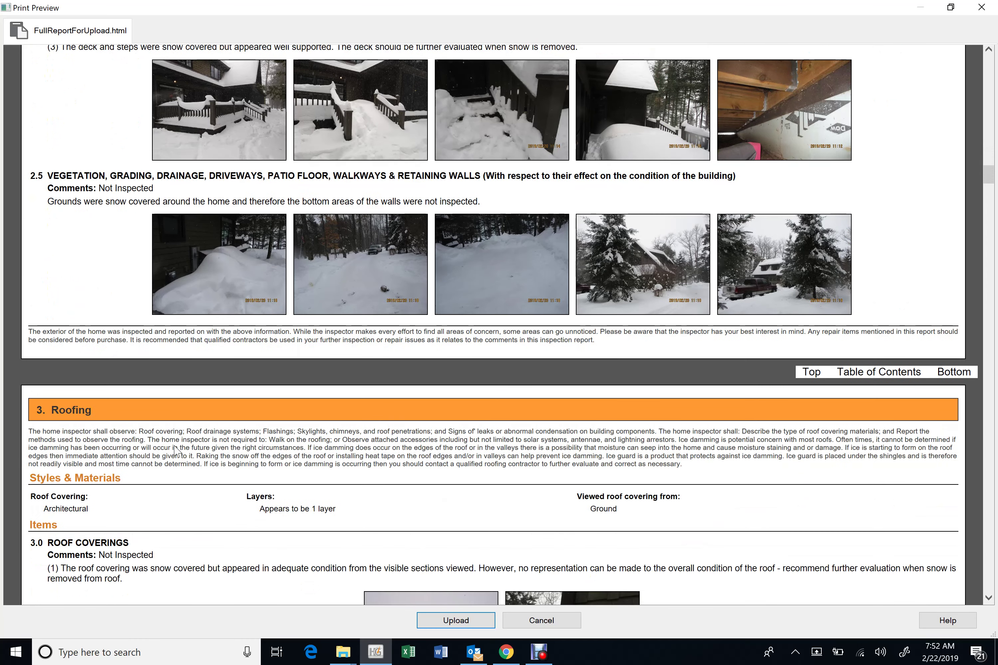
Review the Roofing and Plumbing sections of the report preview, including the fuel storage and sanitary pump items
scroll(177, 451, "down", 12)
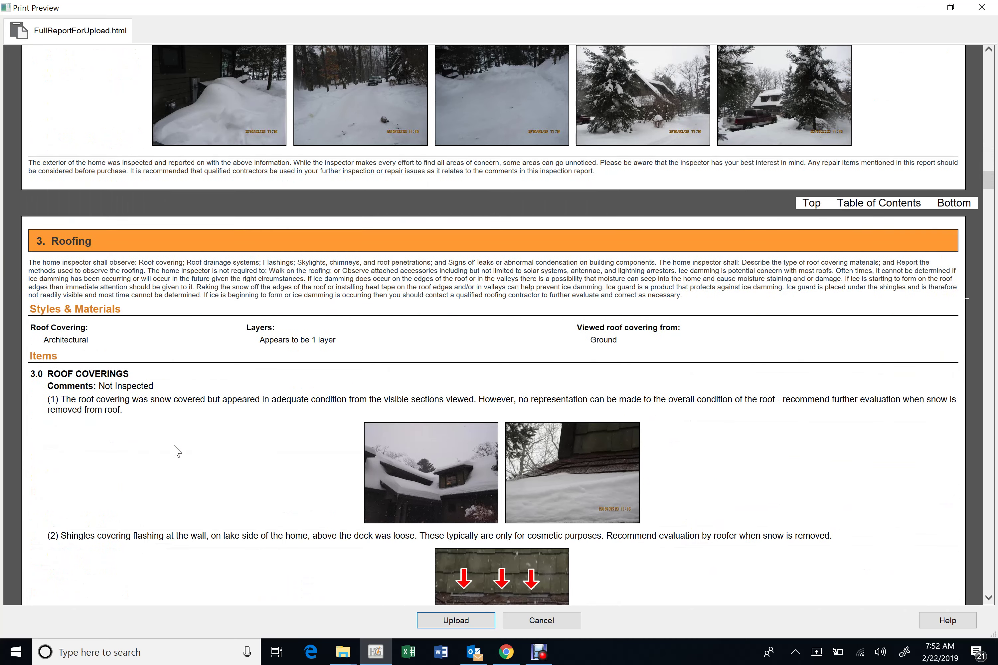
scroll(177, 451, "down", 20)
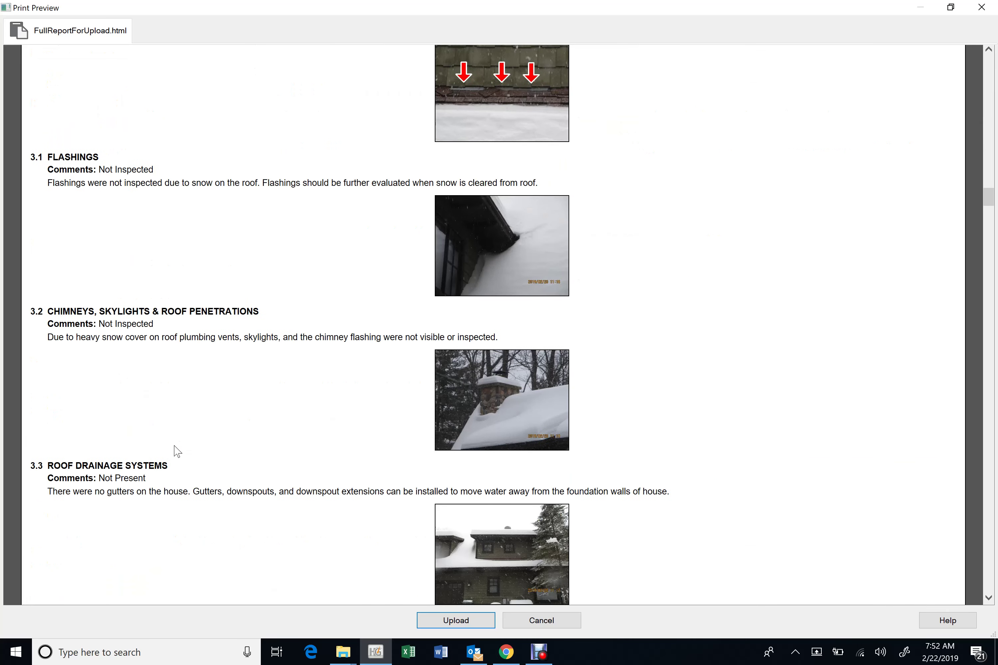
scroll(177, 451, "down", 6)
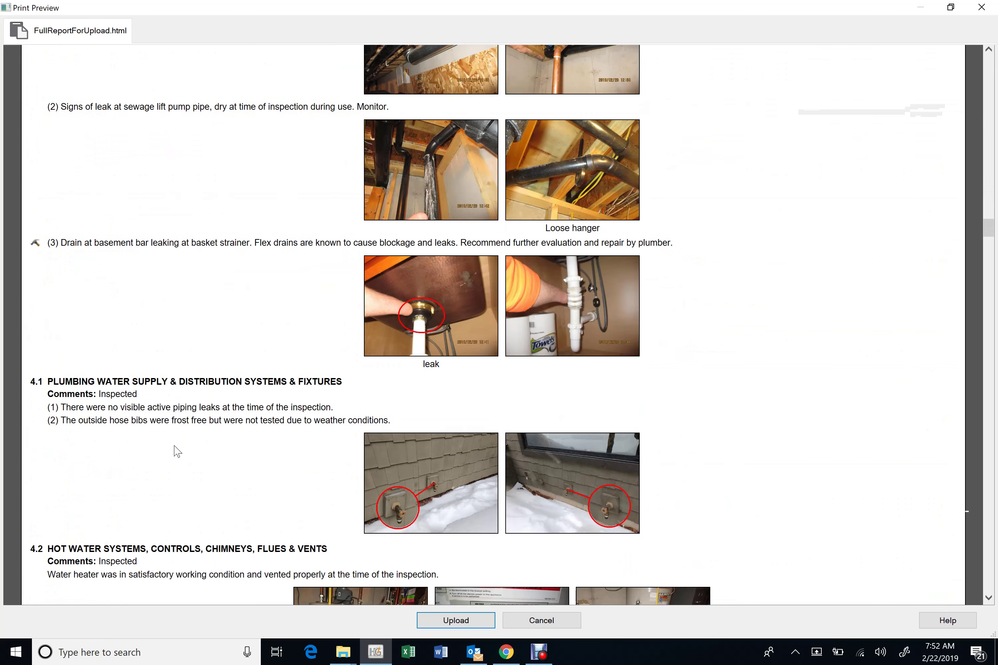
scroll(177, 452, "down", 6)
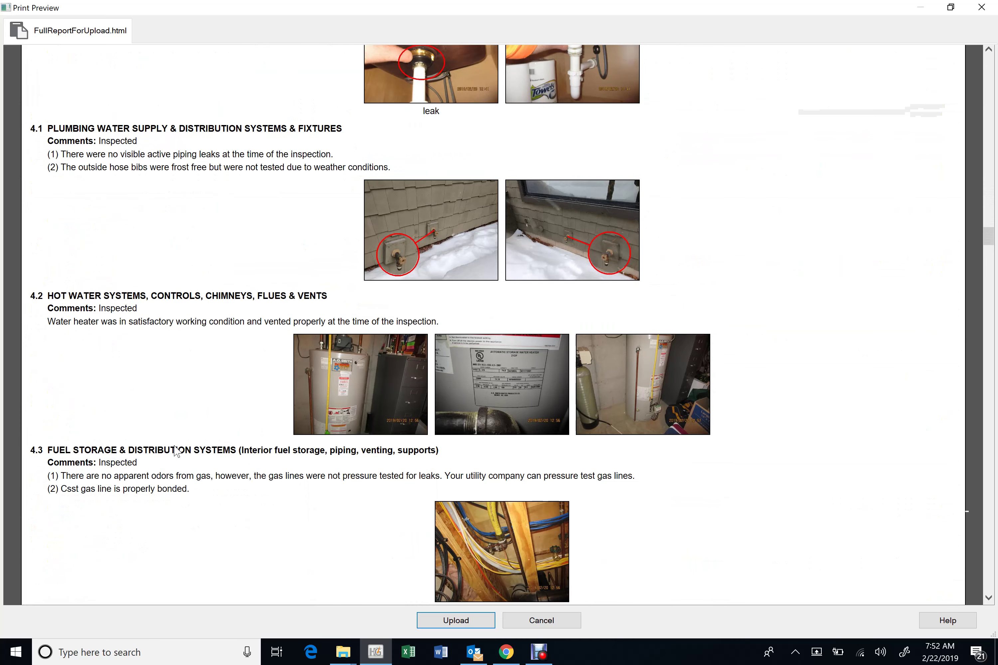
scroll(177, 451, "down", 14)
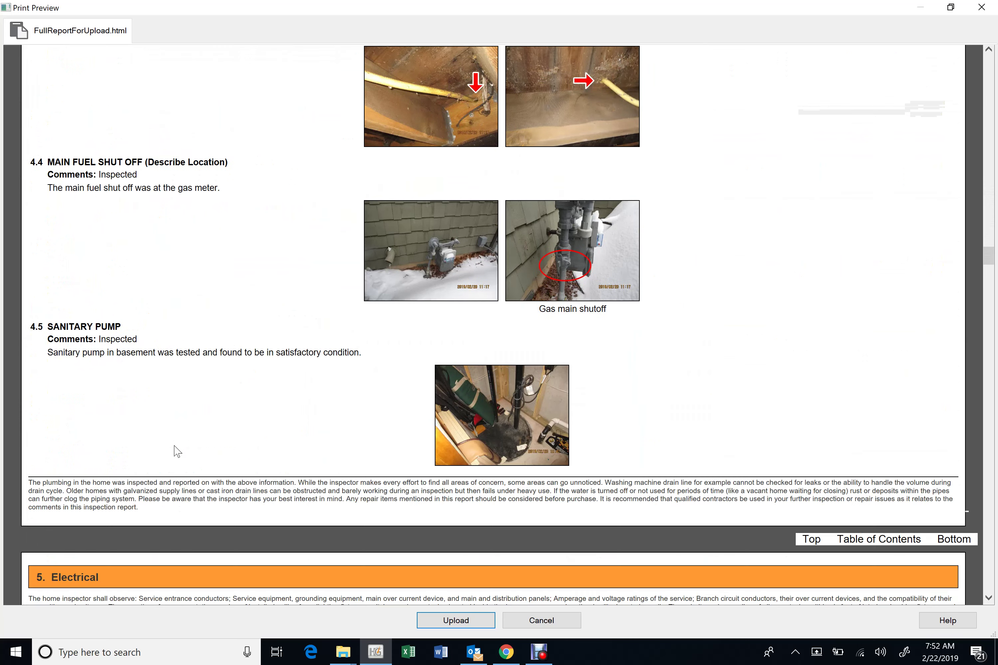
Review the Electrical section of the preview, from the panels and outlets through the smoke and carbon monoxide detectors
scroll(178, 452, "down", 18)
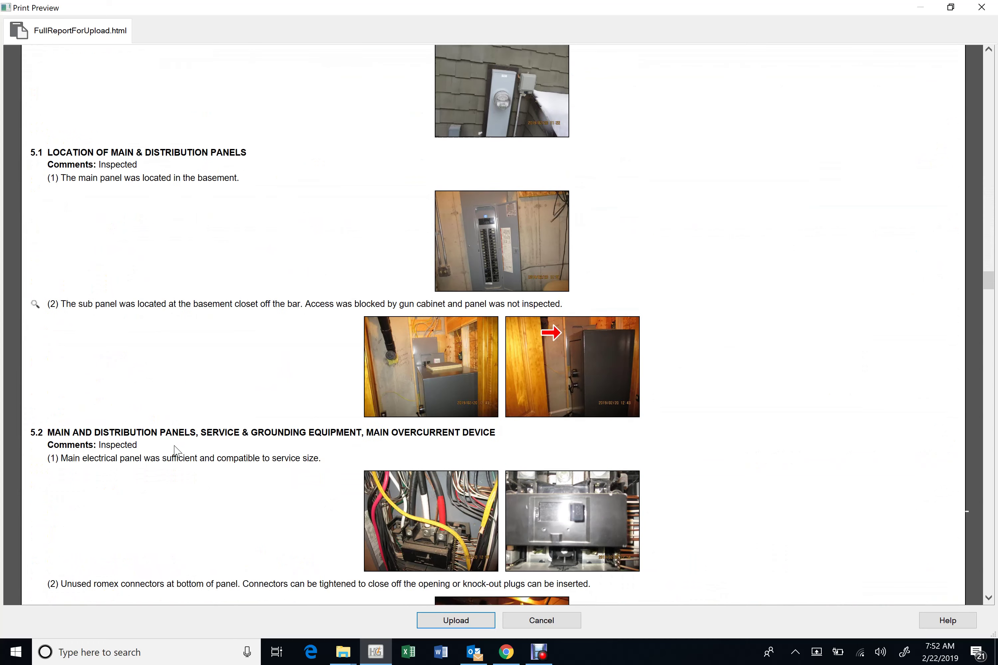
scroll(177, 451, "down", 14)
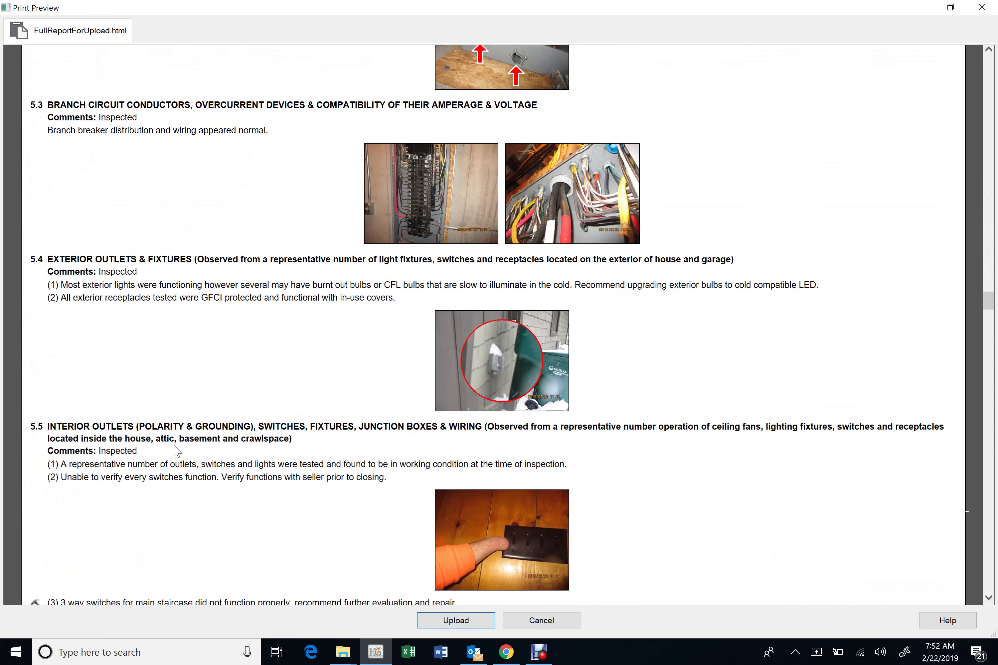
scroll(177, 451, "down", 18)
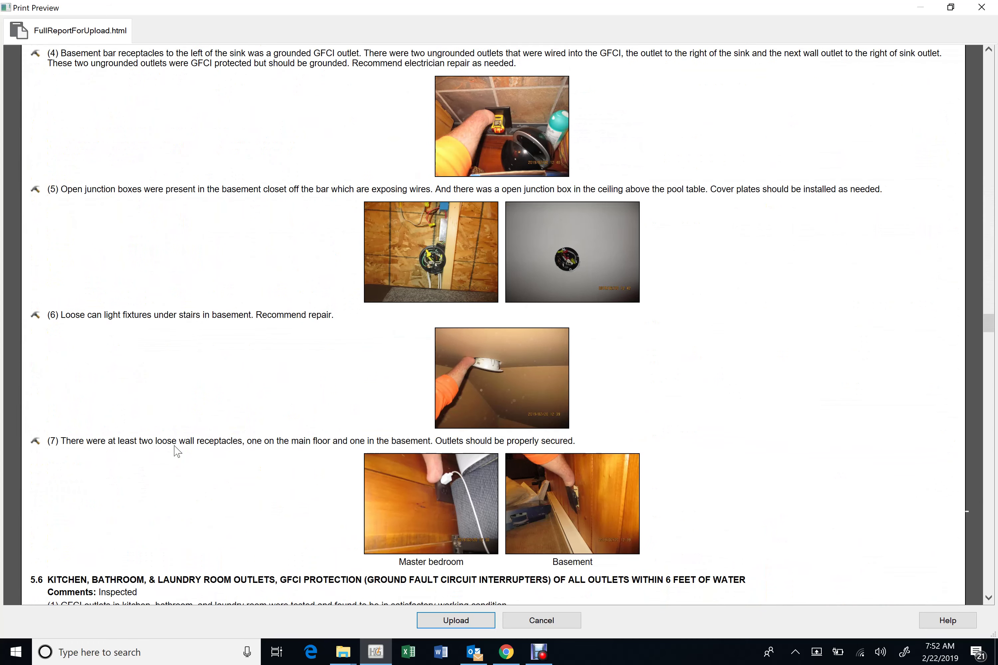
scroll(178, 452, "down", 14)
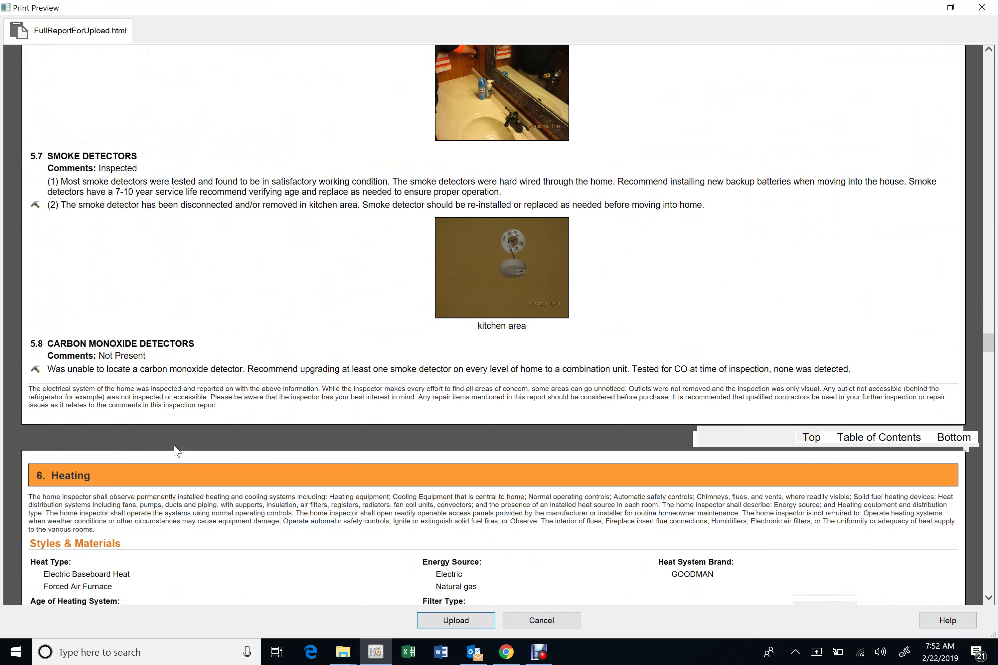
Review the Heating and Air Conditioning sections of the preview, rechecking the distribution systems comments in item 6.3
scroll(177, 451, "down", 14)
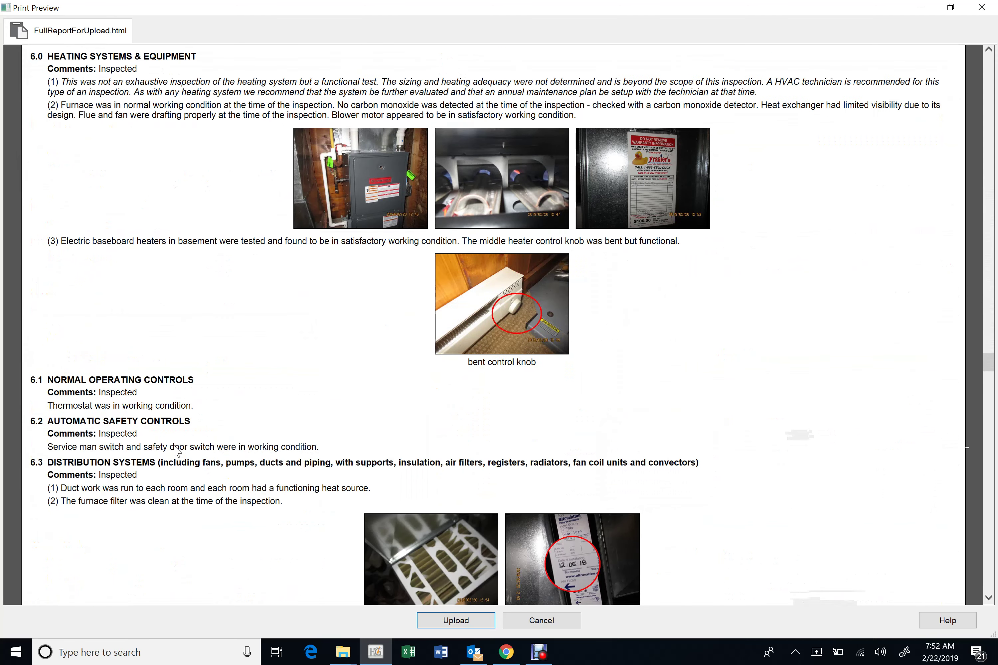
scroll(177, 451, "down", 7)
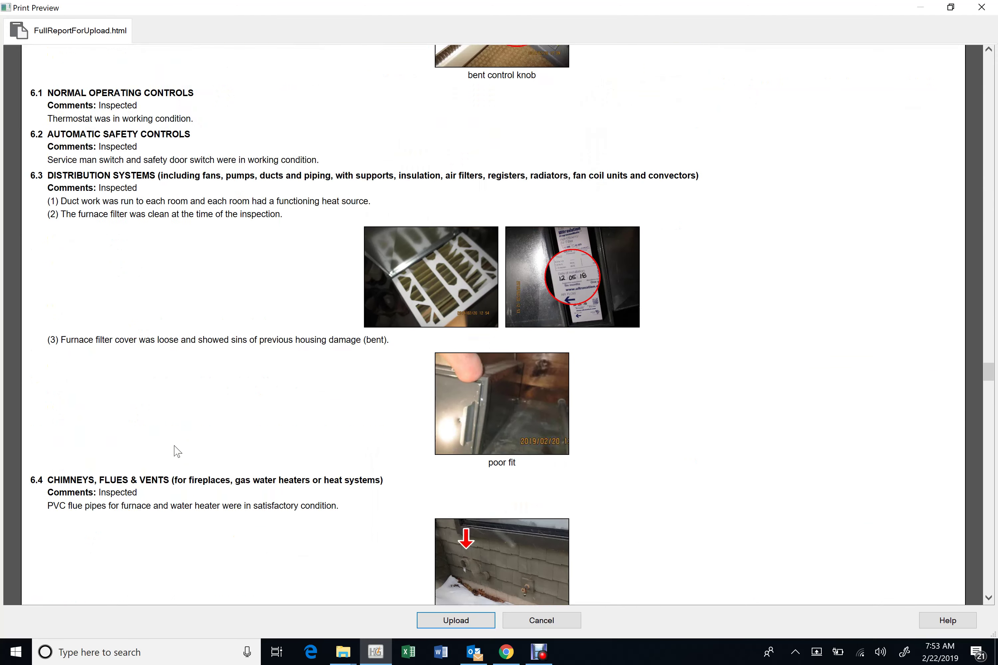
scroll(177, 451, "up", 3)
scroll(177, 452, "down", 6)
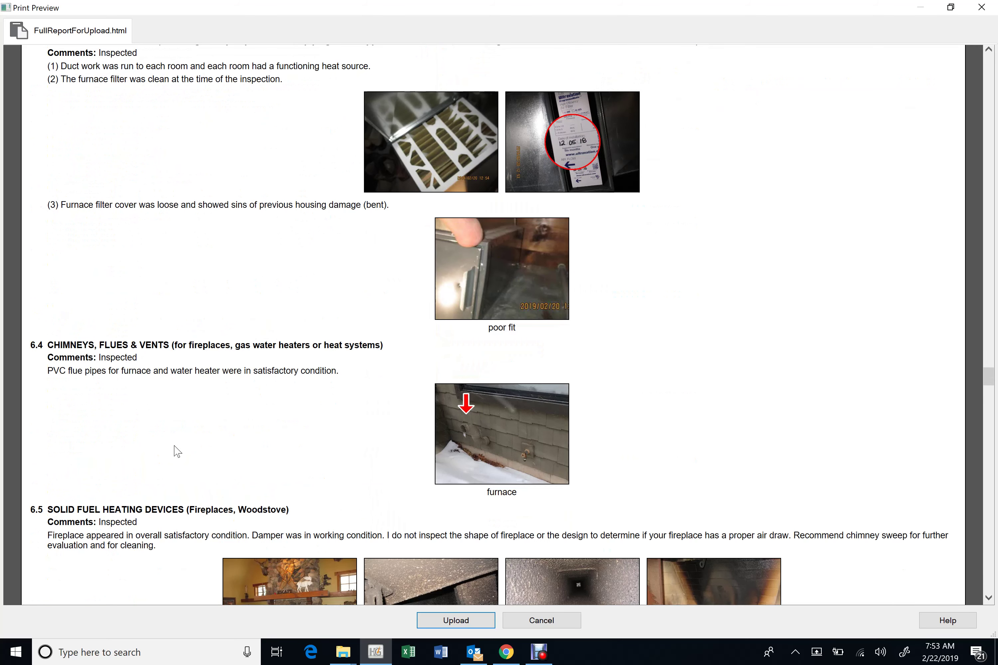
scroll(177, 451, "down", 14)
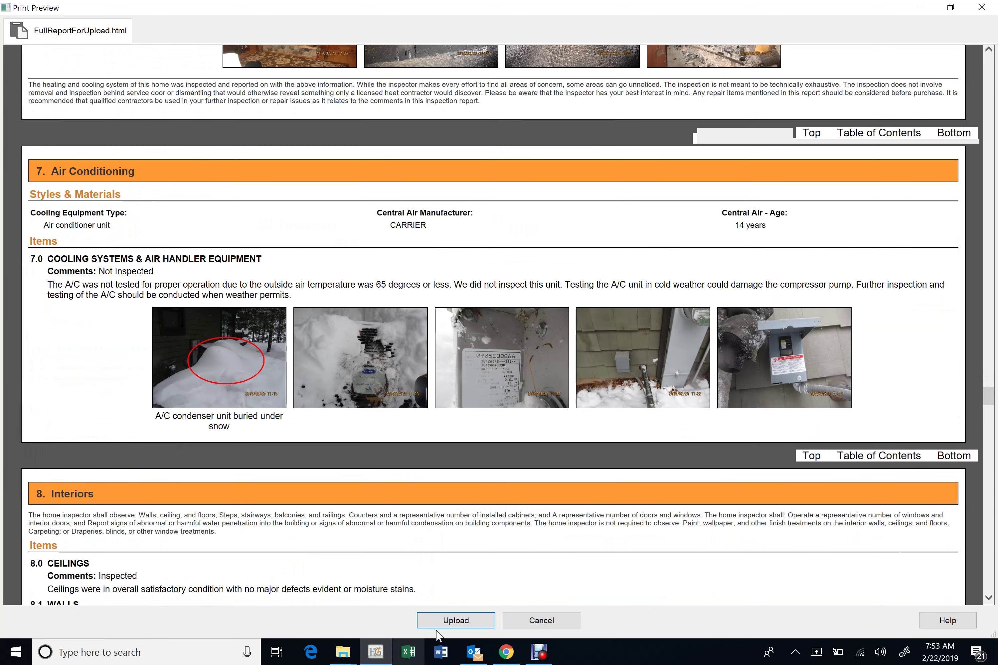
Check the corrected 8.1 Walls comment in the preview, and look through the remaining Interiors, Insulation & Ventilation and Kitchen Appliances items
scroll(526, 582, "down", 6)
scroll(461, 424, "down", 10)
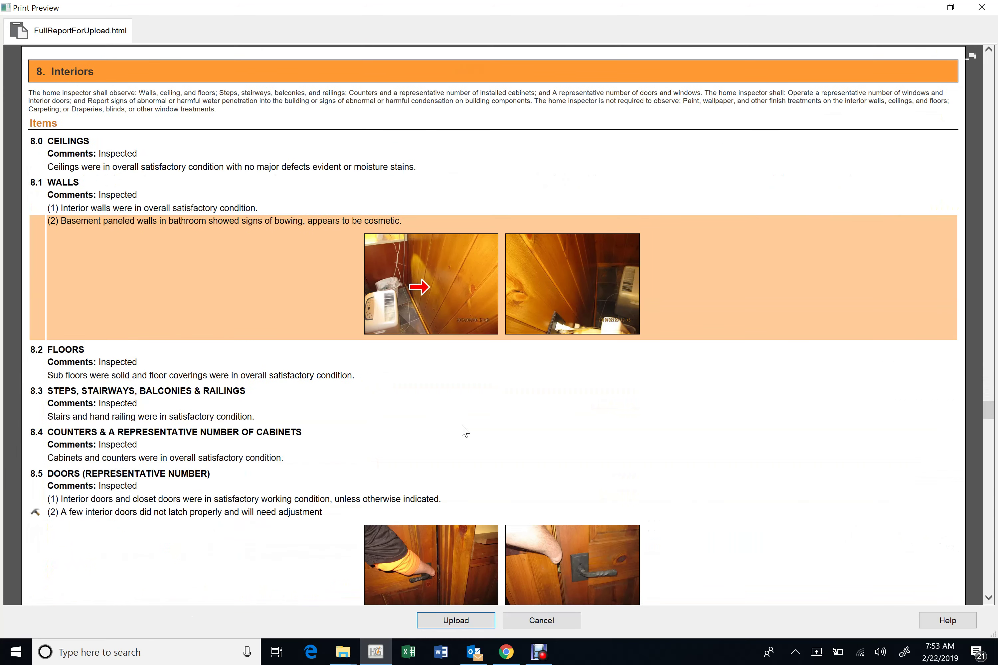
scroll(464, 429, "down", 8)
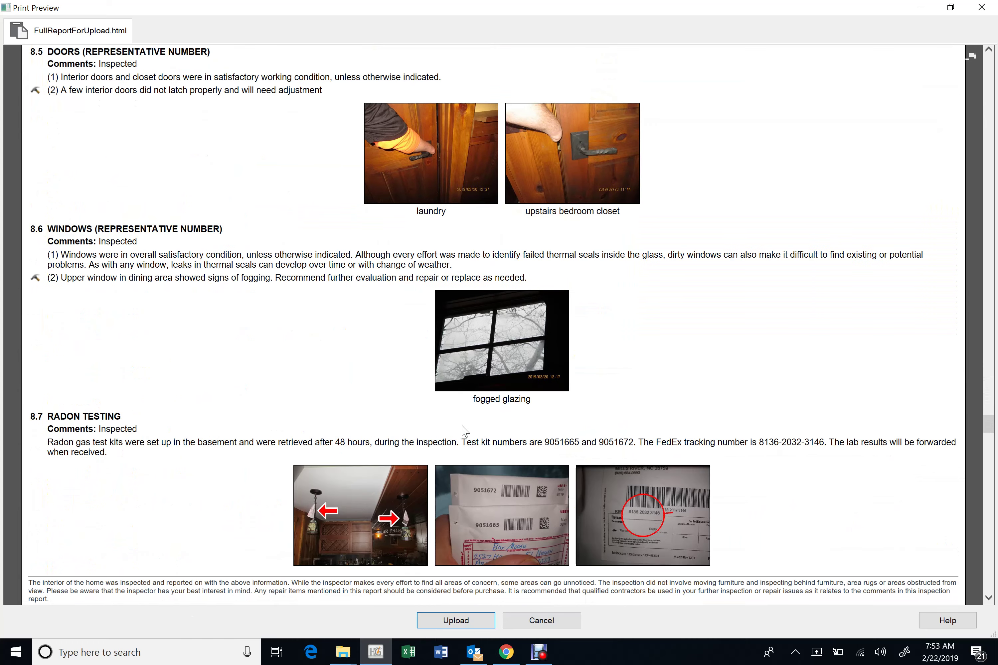
scroll(461, 426, "down", 20)
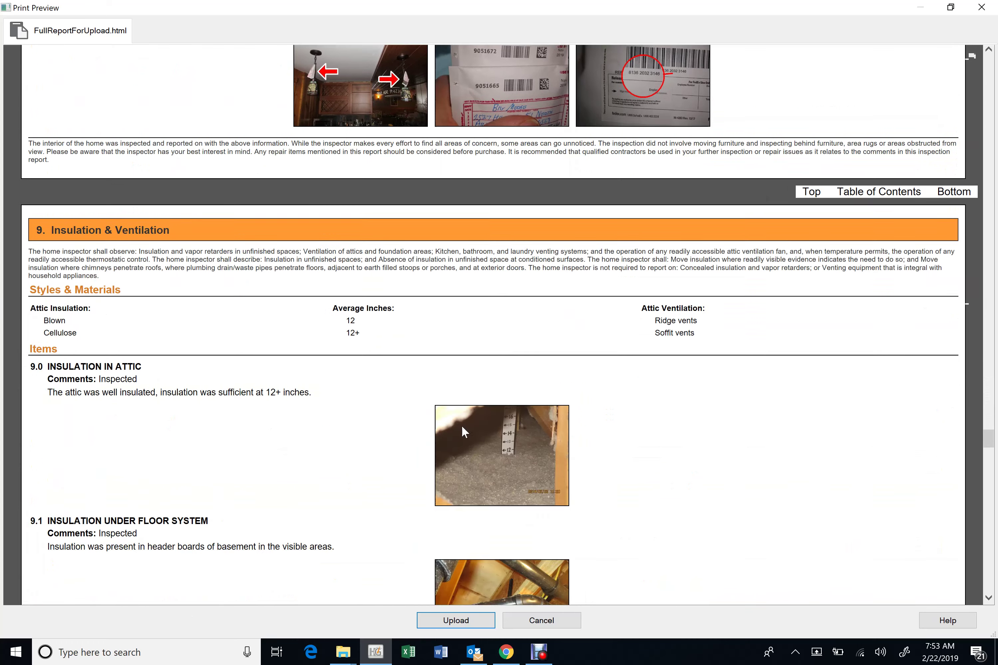
scroll(456, 427, "down", 20)
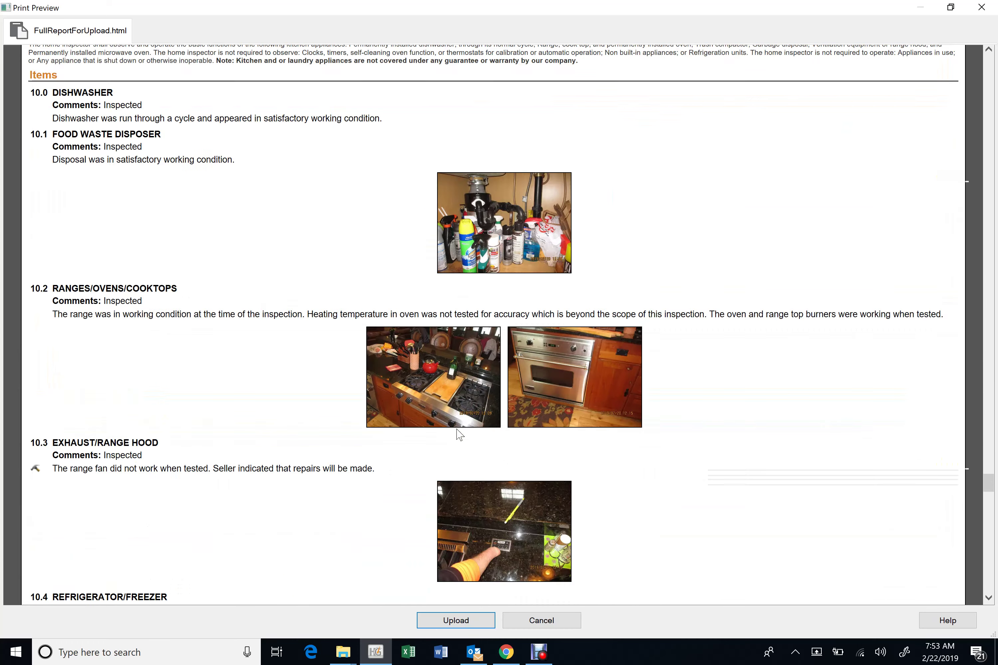
scroll(456, 428, "down", 20)
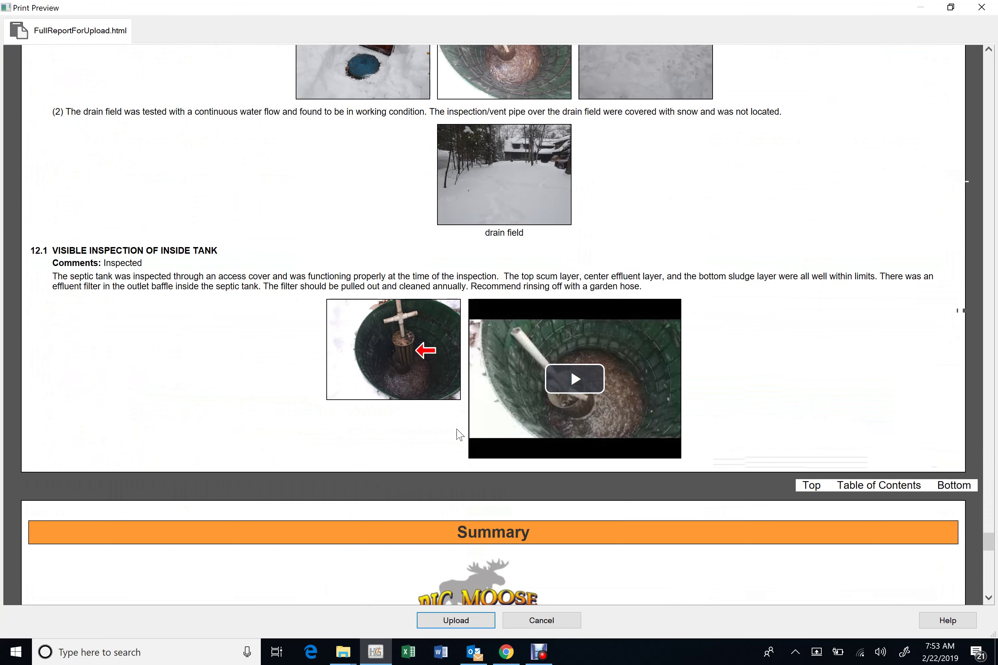
Review the Septic Inspection section and the Summary, and close the report preview without uploading
scroll(460, 434, "up", 8)
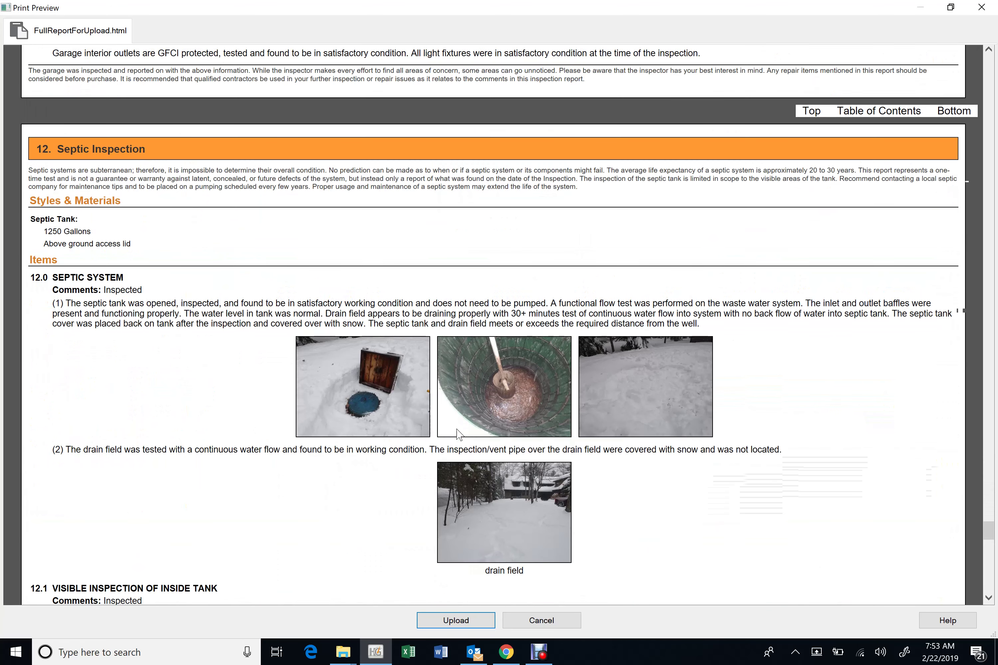
scroll(458, 434, "down", 2)
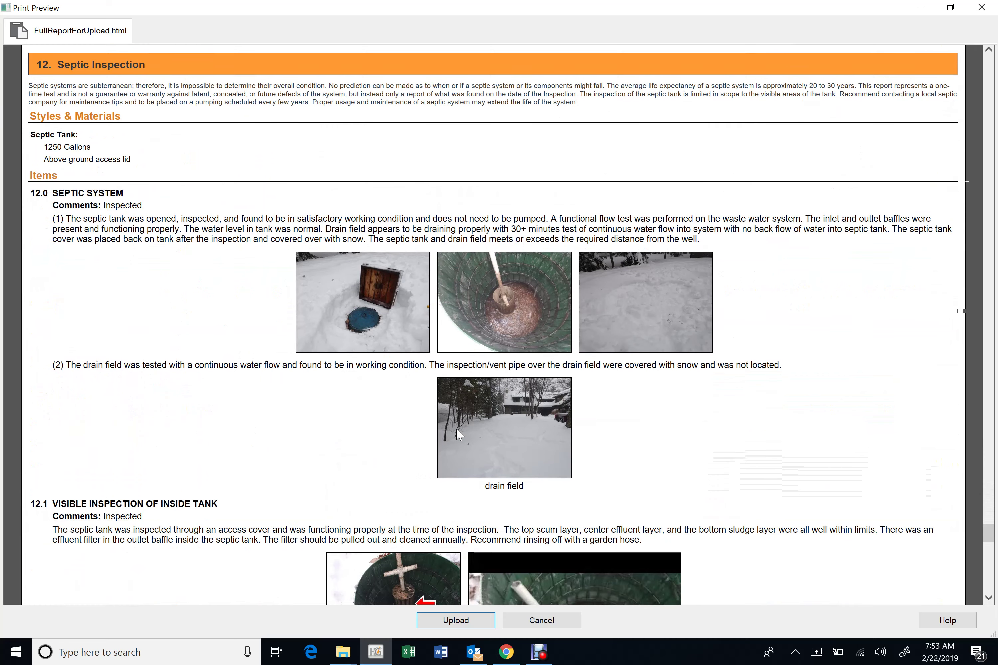
scroll(456, 427, "down", 4)
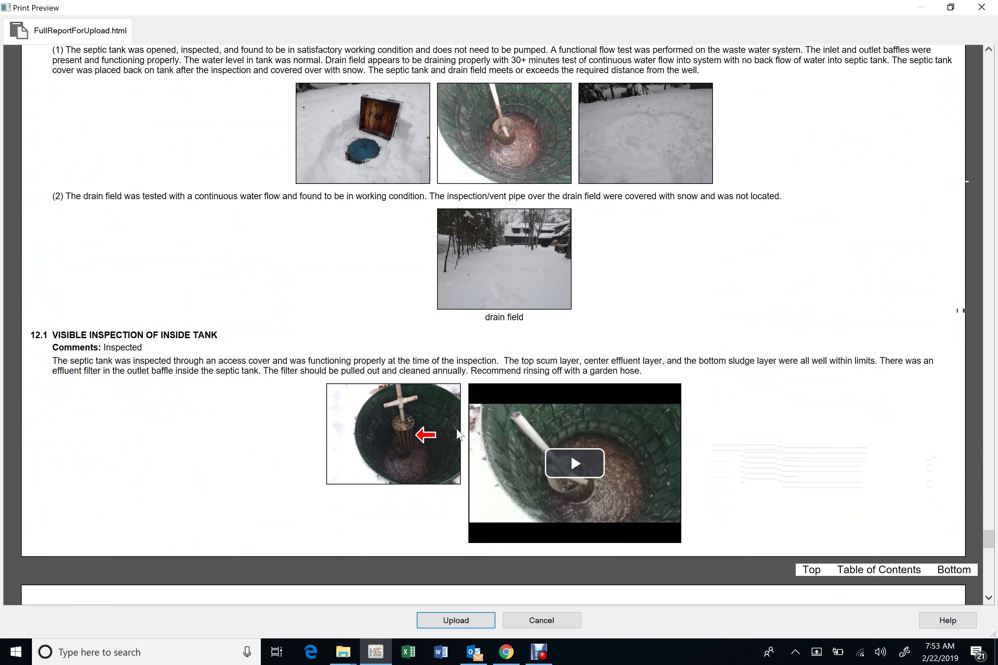
scroll(459, 434, "down", 20)
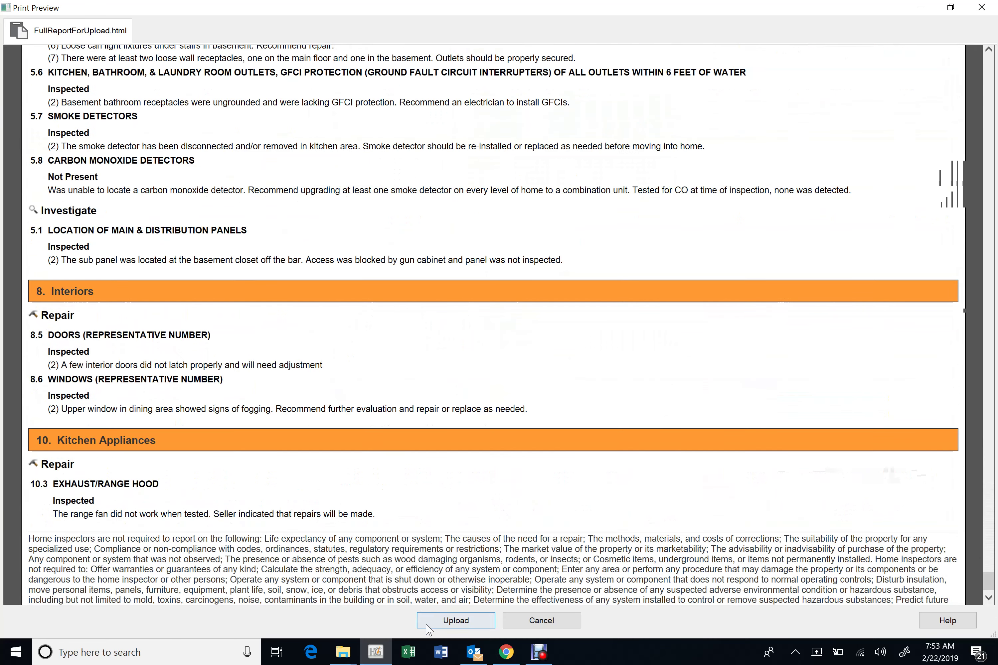
left_click(543, 621)
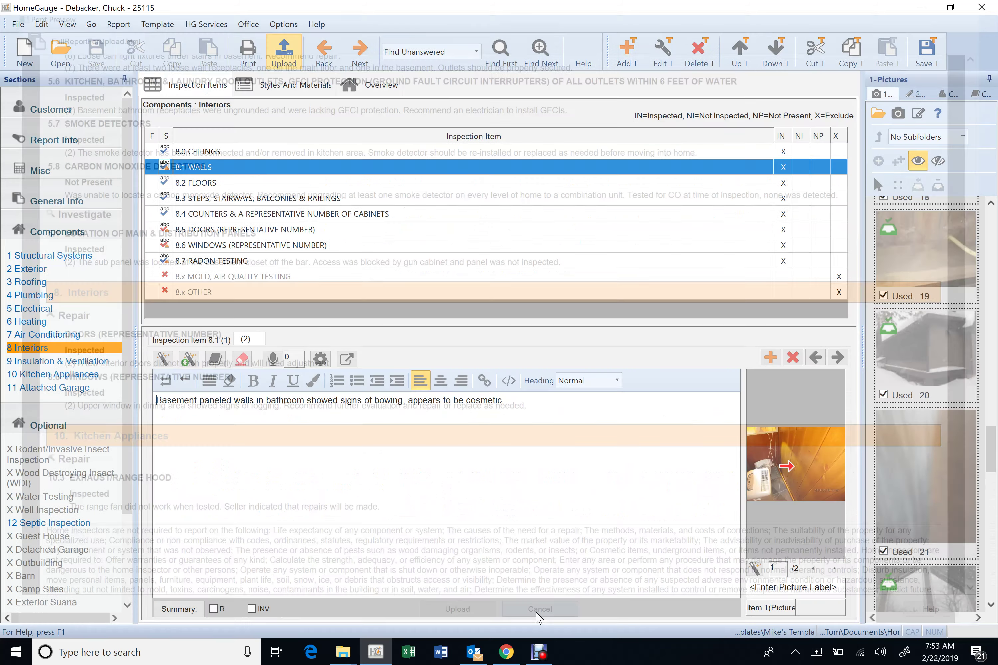
left_click(538, 652)
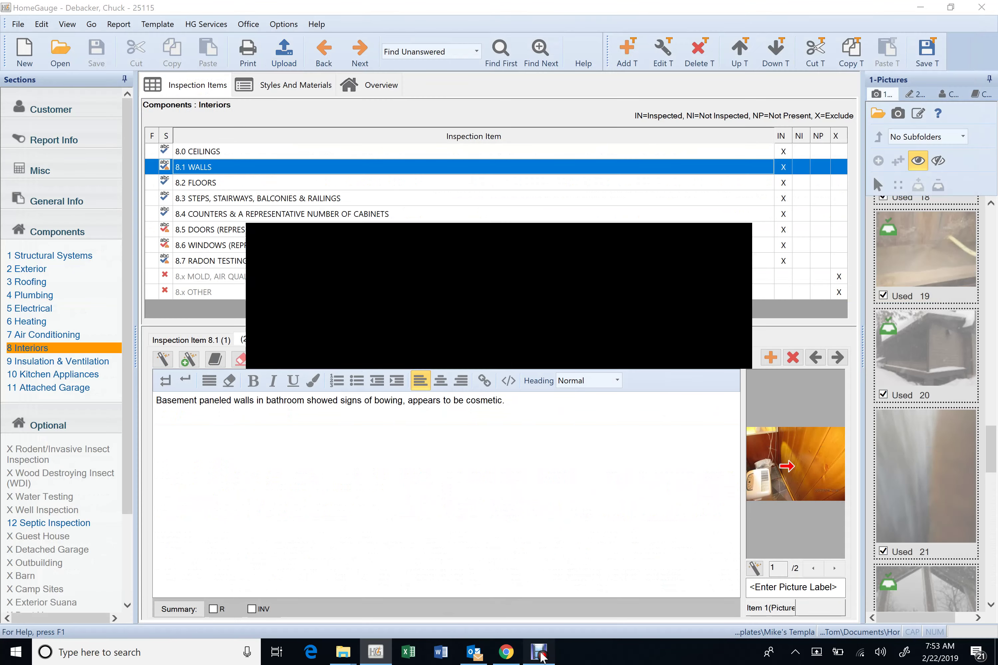